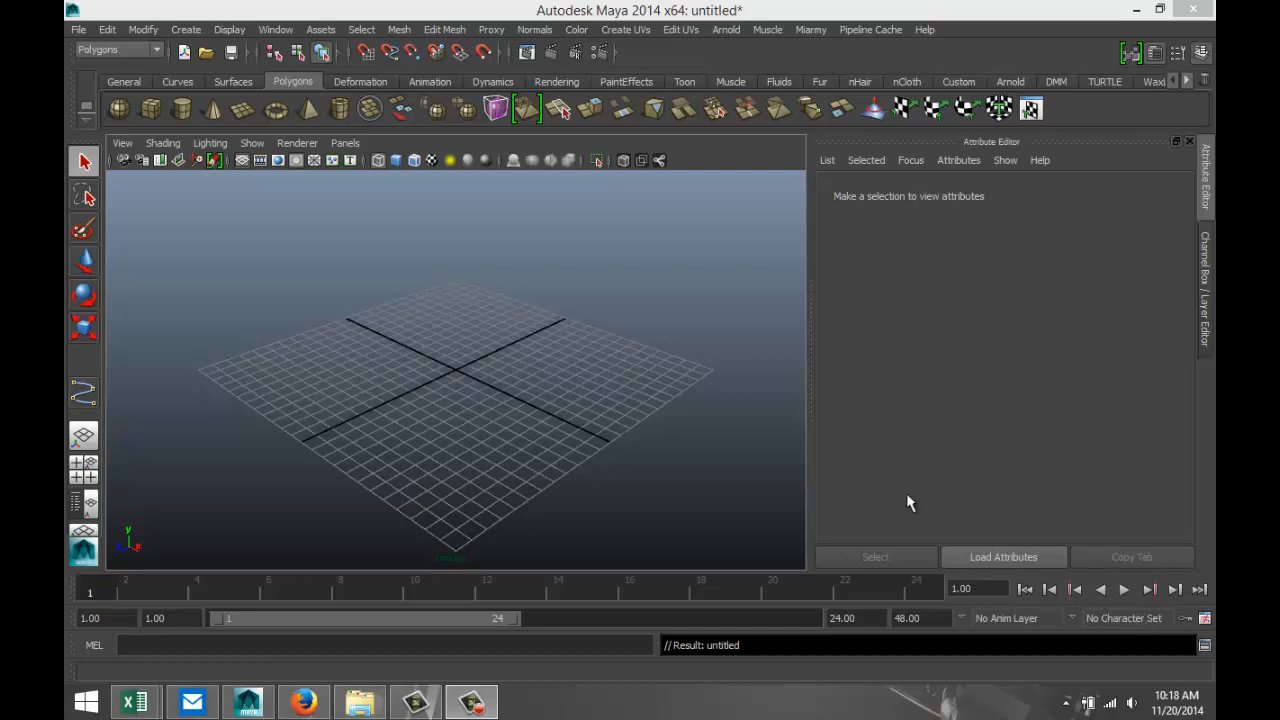
# Create a polygon box covering about one quarter of the grid and display it shaded.
pyautogui.keyDown('alt'); pyautogui.moveTo(580, 457); pyautogui.dragTo(586, 449); pyautogui.keyUp('alt')
pyautogui.keyDown('alt'); pyautogui.moveTo(599, 434); pyautogui.dragTo(602, 450, button='middle'); pyautogui.keyUp('alt')
pyautogui.keyDown('alt'); pyautogui.moveTo(631, 466); pyautogui.dragTo(603, 483); pyautogui.keyUp('alt')
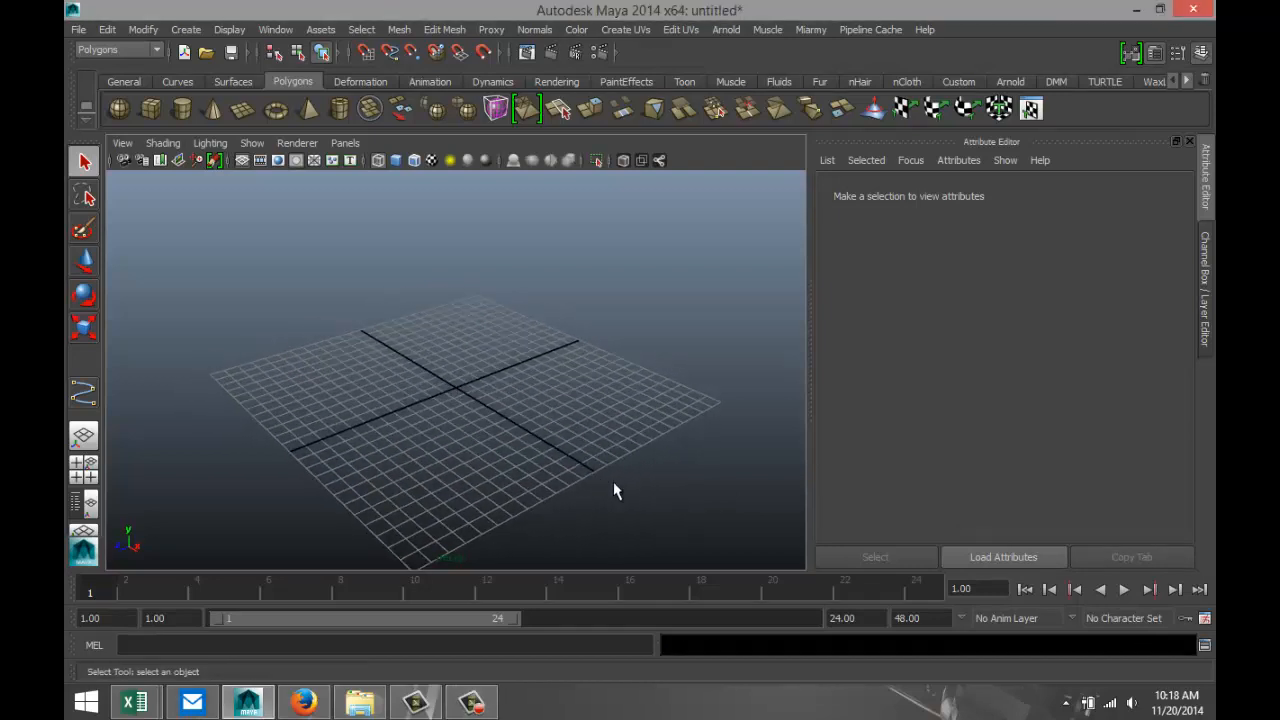
pyautogui.keyDown('alt'); pyautogui.moveTo(483, 358); pyautogui.dragTo(491, 342, button='middle'); pyautogui.keyUp('alt')
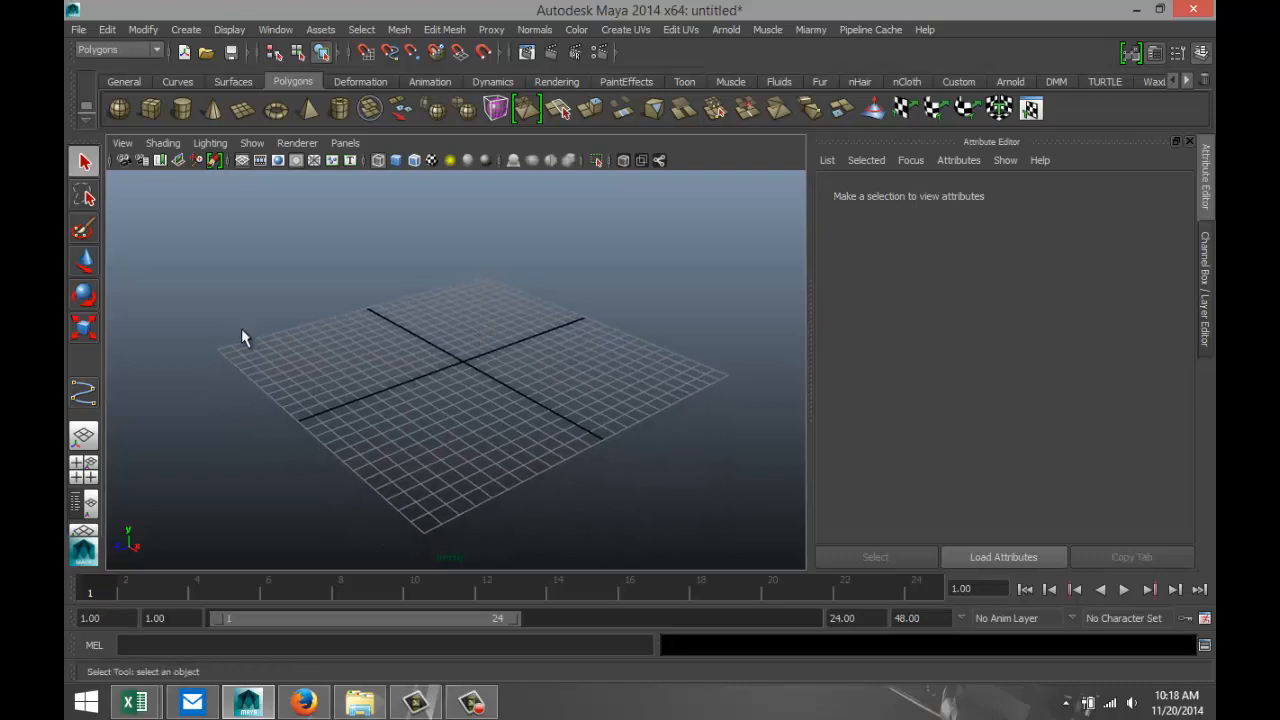
pyautogui.click(150, 112)
pyautogui.moveTo(222, 354); pyautogui.dragTo(379, 276)
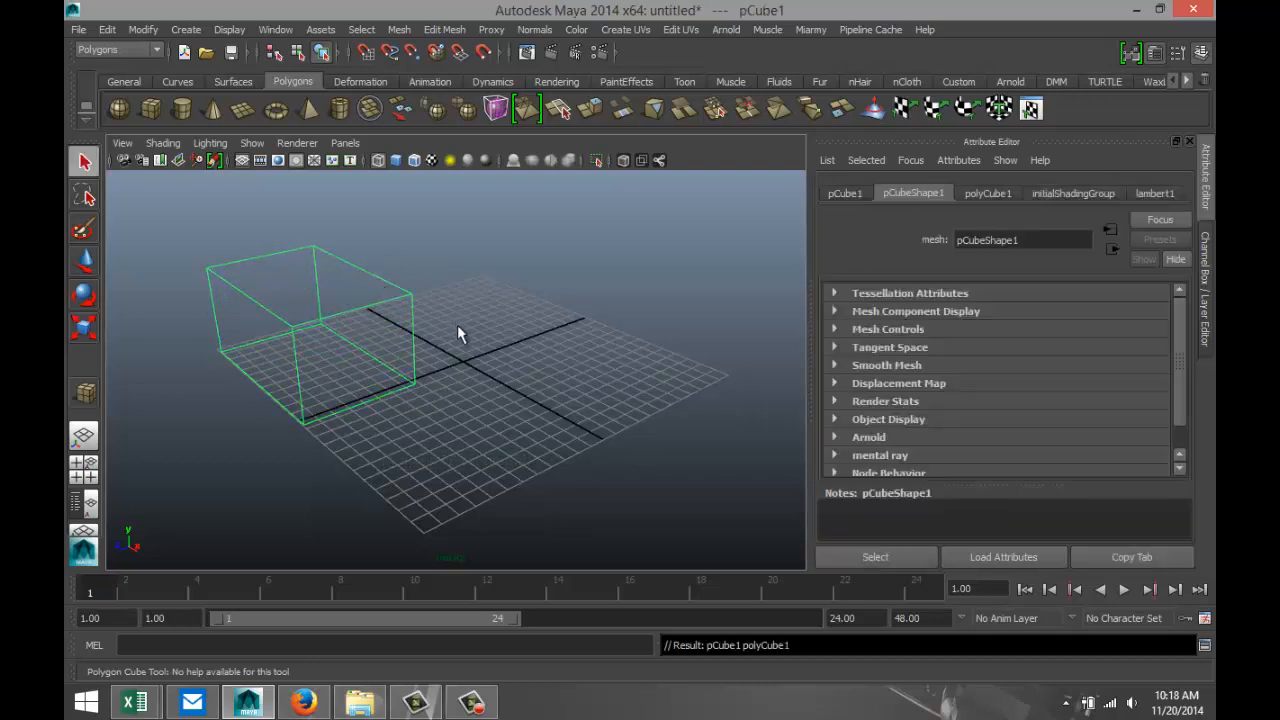
pyautogui.keyDown('alt'); pyautogui.moveTo(503, 391); pyautogui.dragTo(574, 414, button='middle'); pyautogui.keyUp('alt')
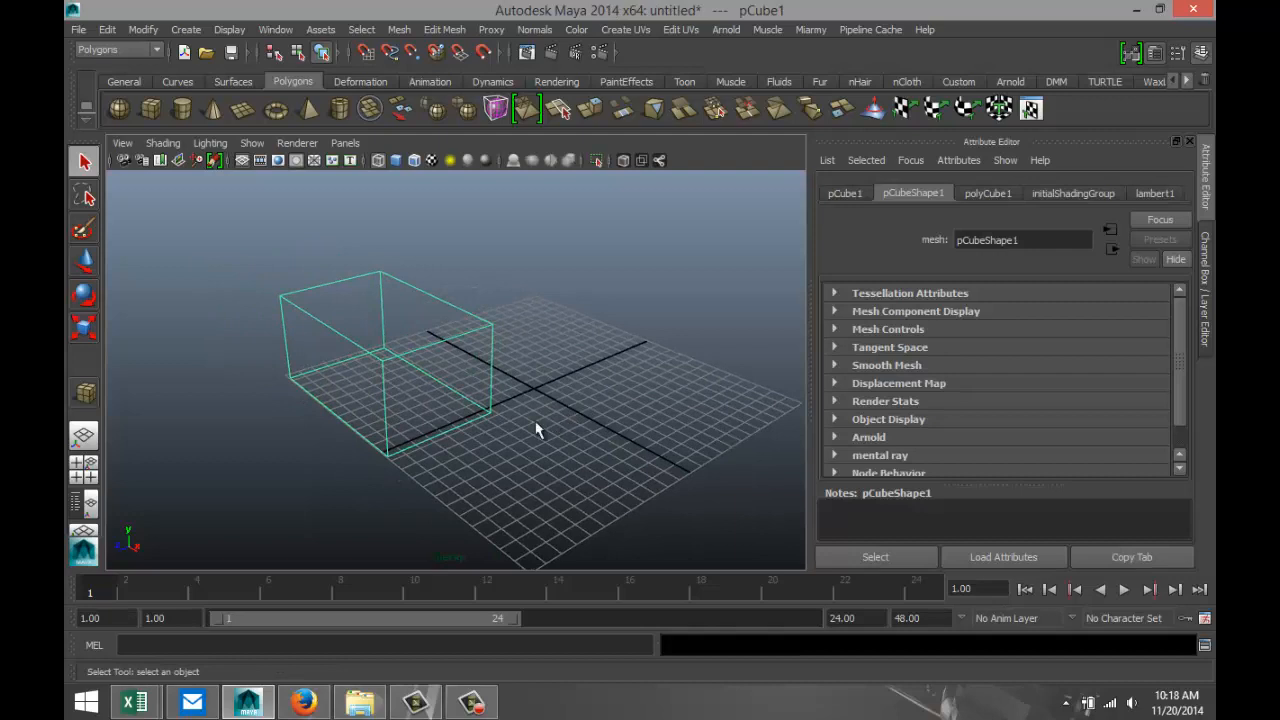
pyautogui.press('5')
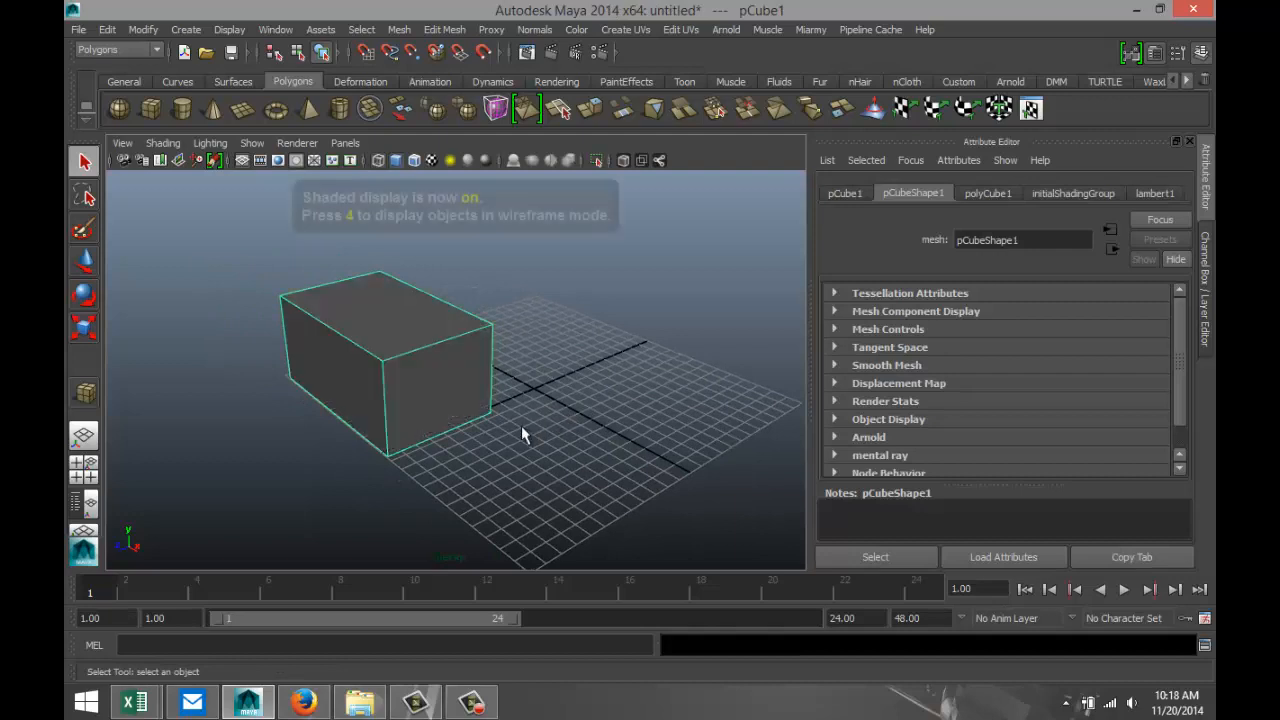
# Extrude the box's front end face and scale it slightly inward to form a thin border.
pyautogui.moveTo(438, 379); pyautogui.dragTo(441, 338, button='right')
pyautogui.click(449, 388)
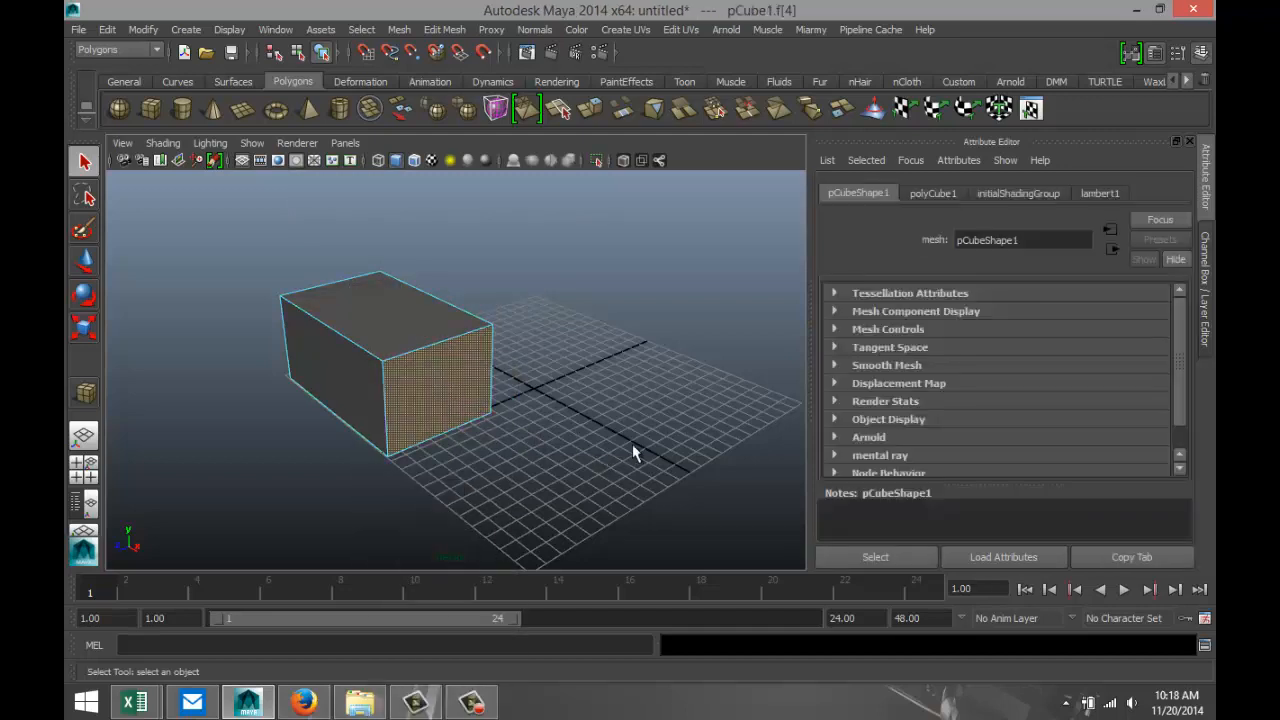
pyautogui.click(444, 30)
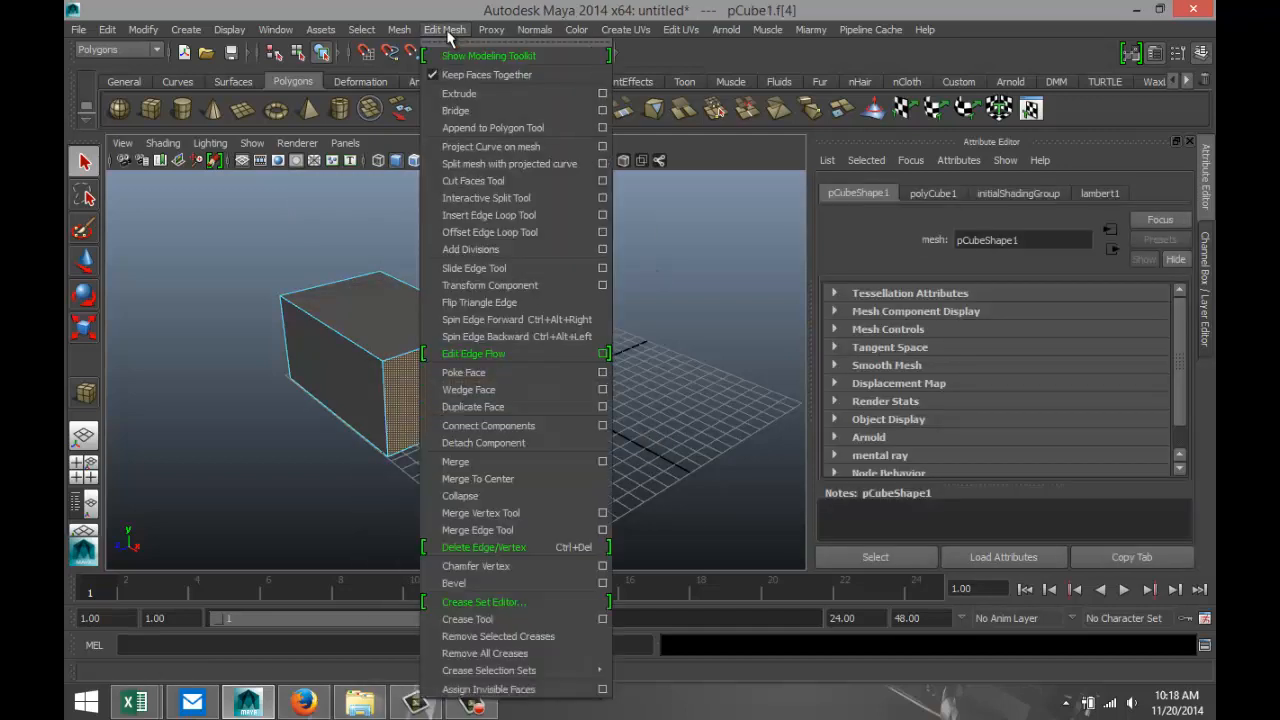
pyautogui.click(478, 93)
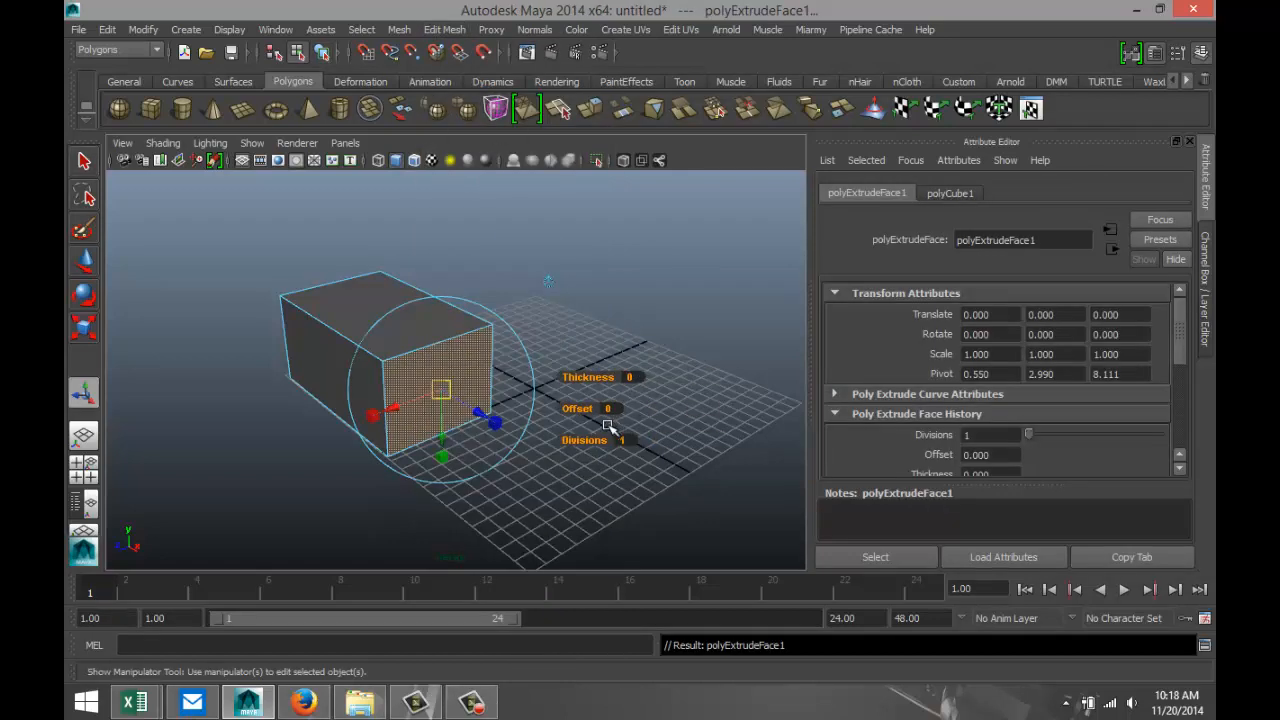
pyautogui.click(443, 389)
pyautogui.moveTo(445, 391); pyautogui.dragTo(437, 393)
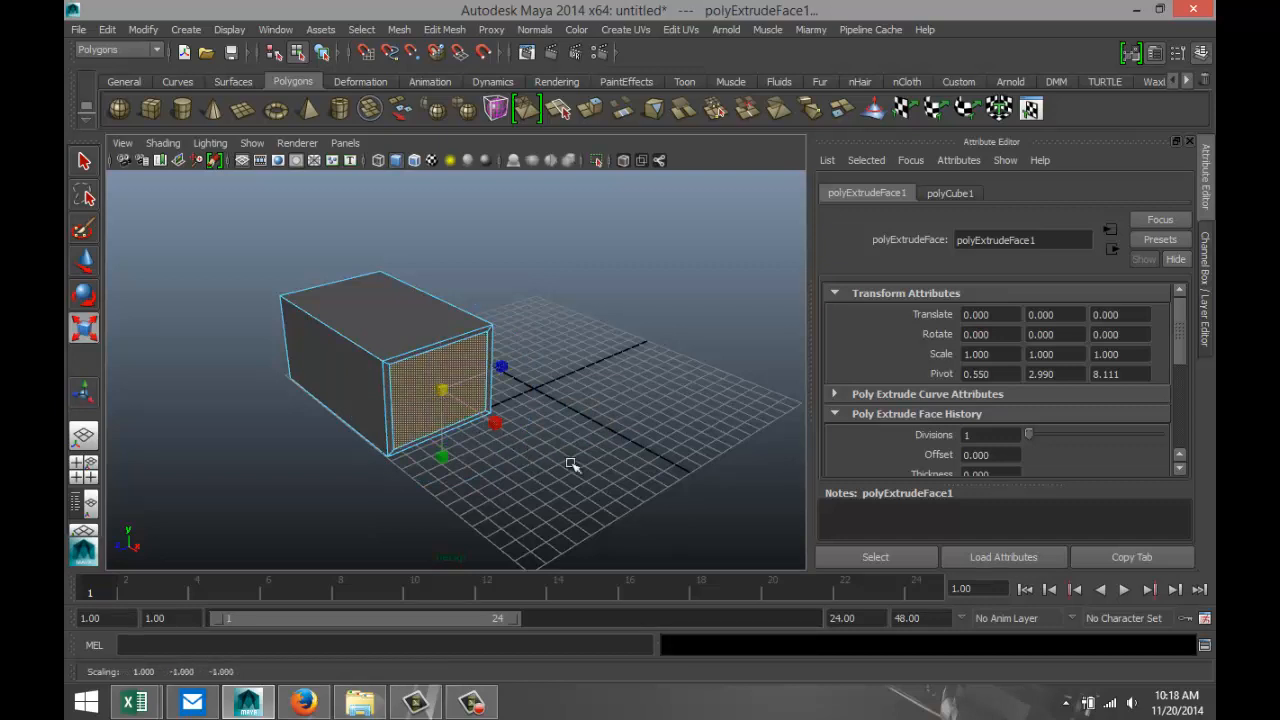
# Extrude the inset front face again, push it slightly into the box, and delete it to open the front.
pyautogui.hotkey('ctrl', 'e')
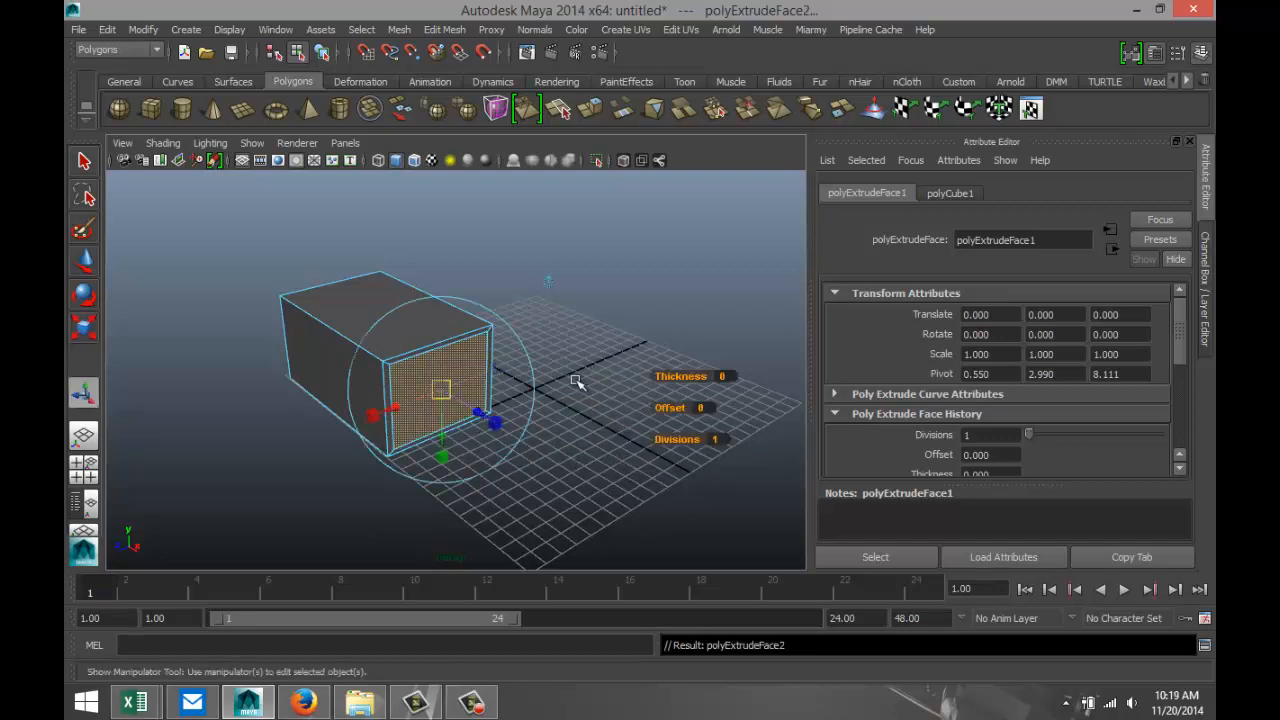
pyautogui.press('w')
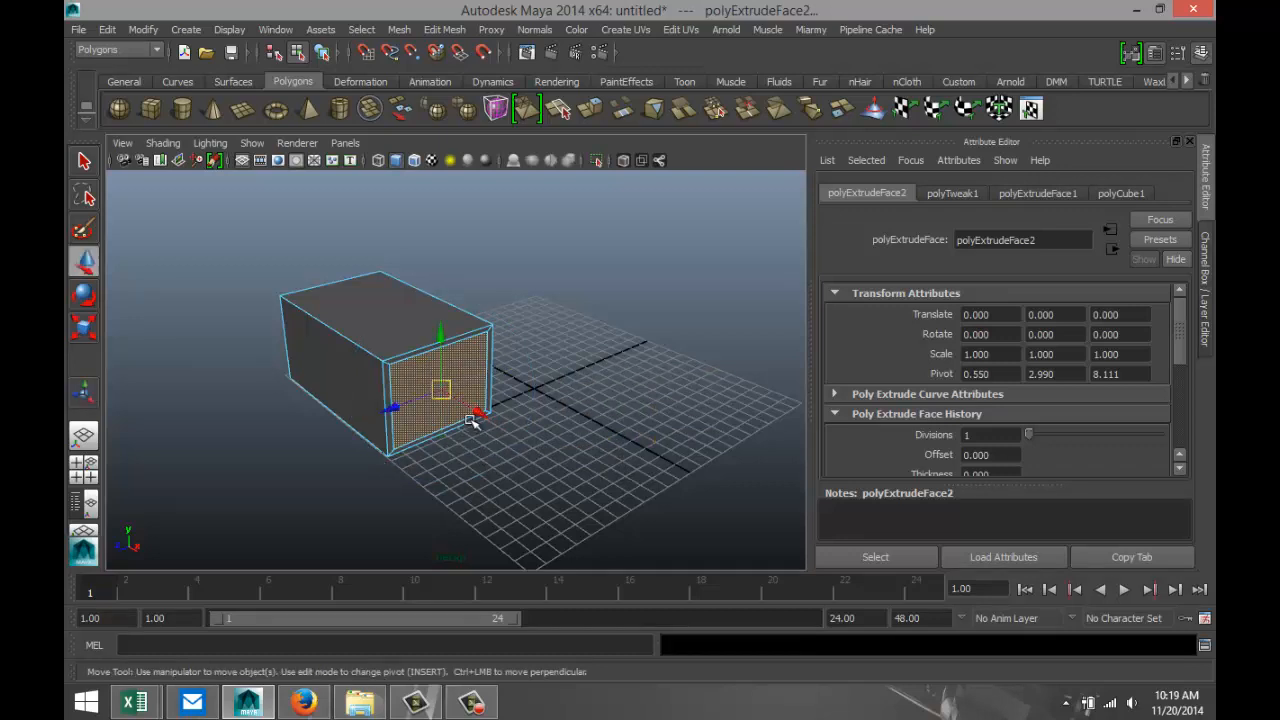
pyautogui.moveTo(476, 410); pyautogui.dragTo(470, 410)
pyautogui.click(599, 430)
pyautogui.click(440, 380)
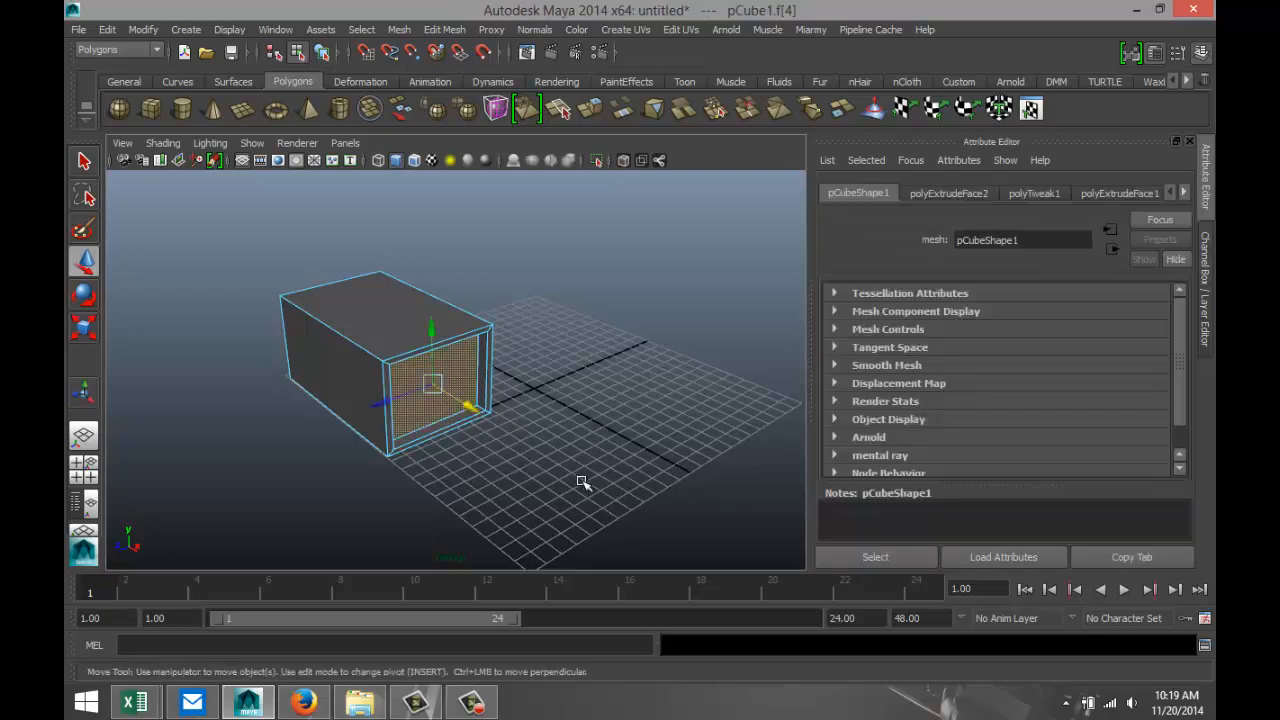
pyautogui.click(610, 431)
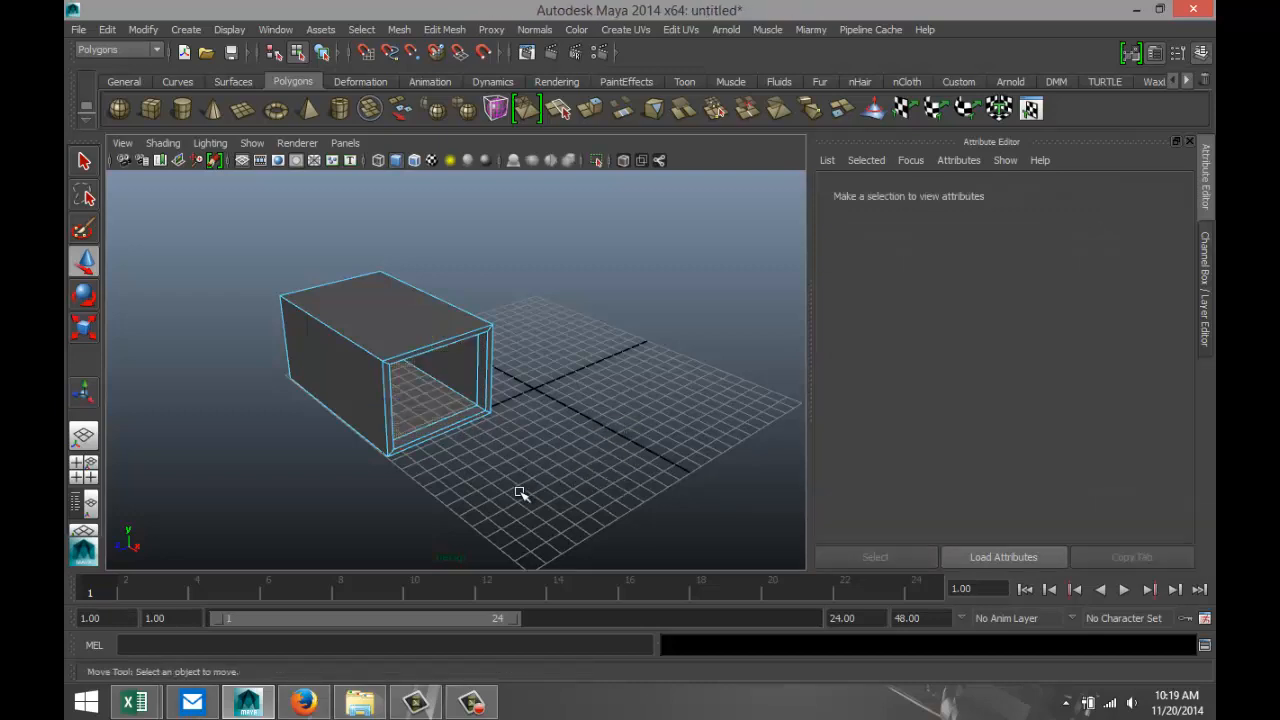
# Extrude the end face opposite the opening and scale it down to a small window-sized rectangle in its centre.
pyautogui.keyDown('alt'); pyautogui.moveTo(500, 499); pyautogui.dragTo(530, 514, button='middle'); pyautogui.keyUp('alt')
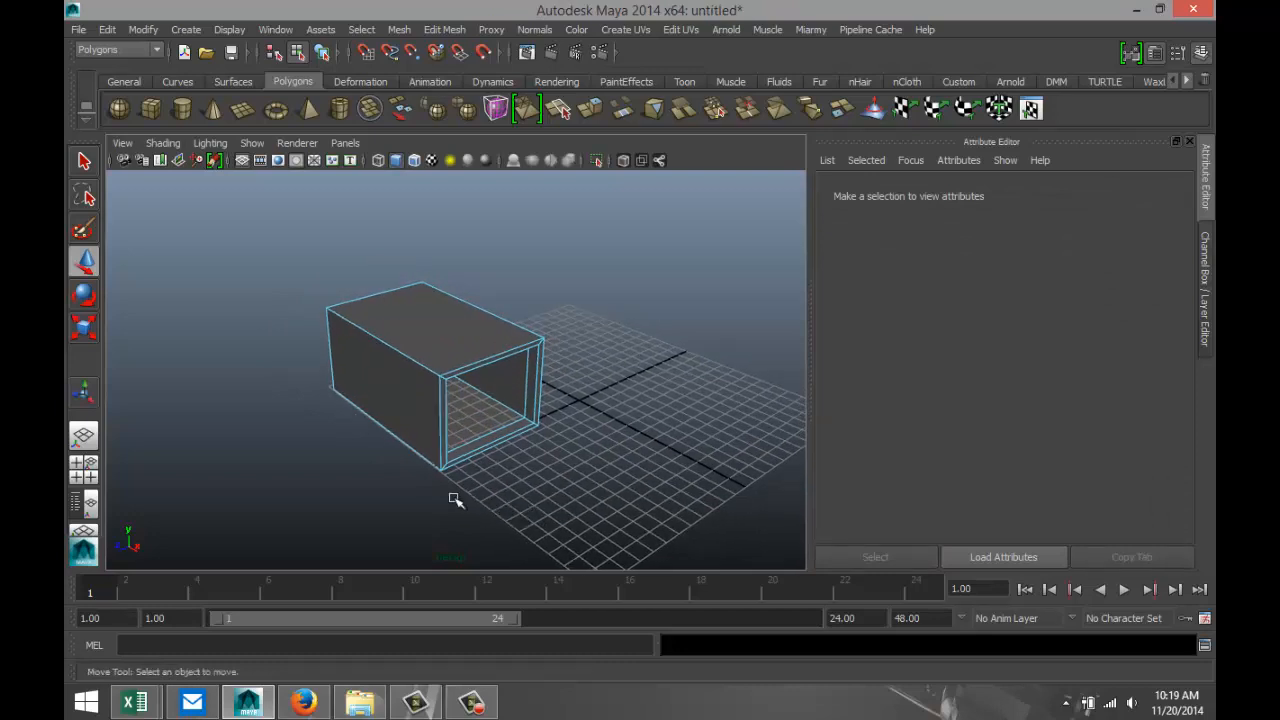
pyautogui.keyDown('alt'); pyautogui.moveTo(357, 473); pyautogui.dragTo(677, 463); pyautogui.keyUp('alt')
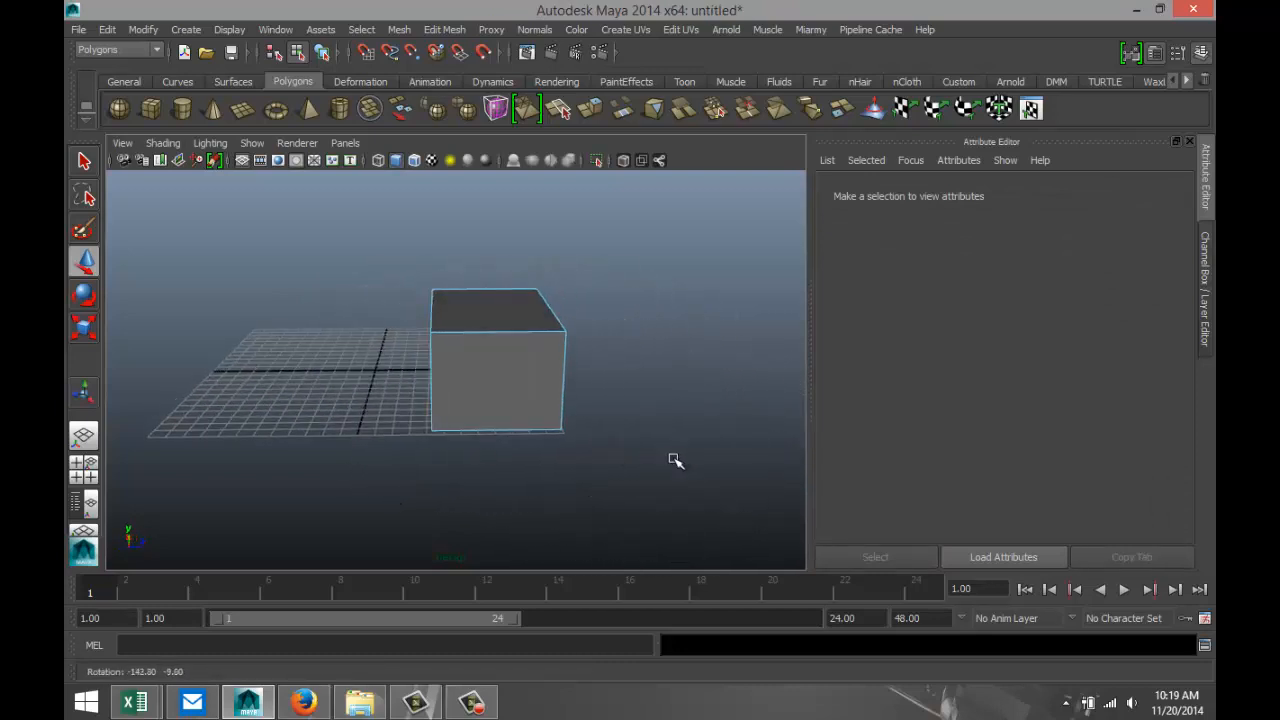
pyautogui.click(505, 377)
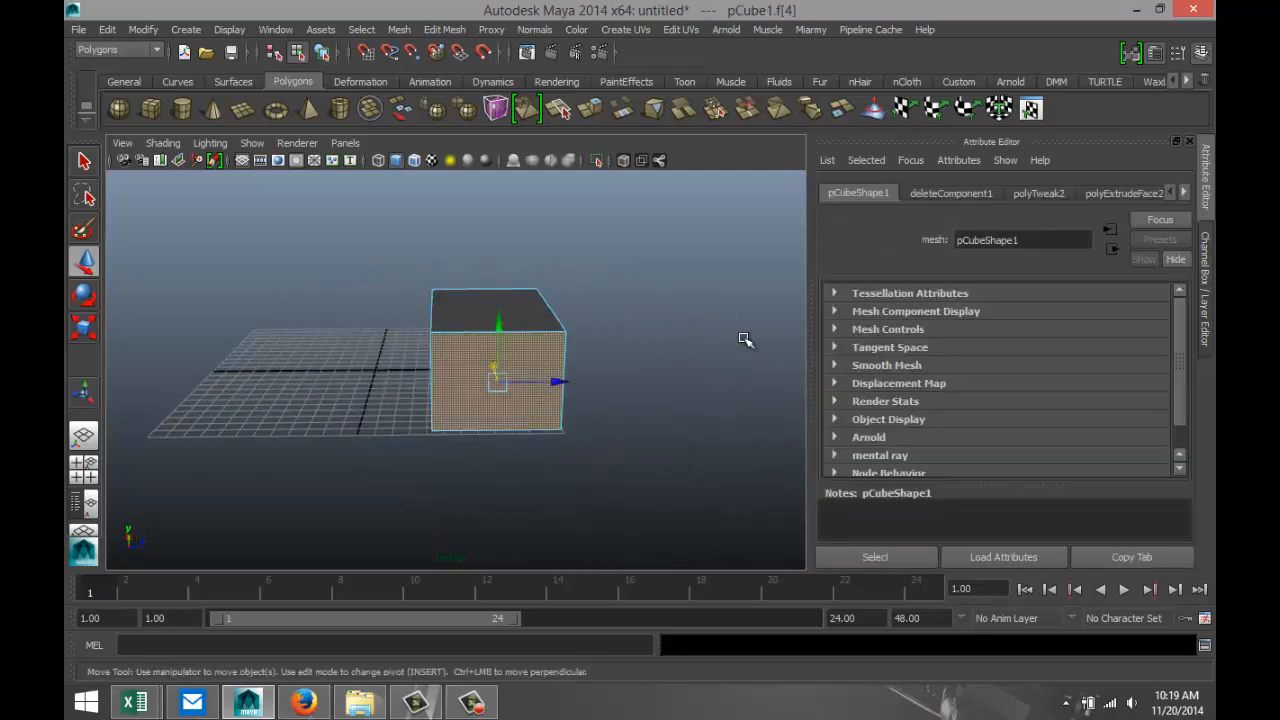
pyautogui.click(445, 30)
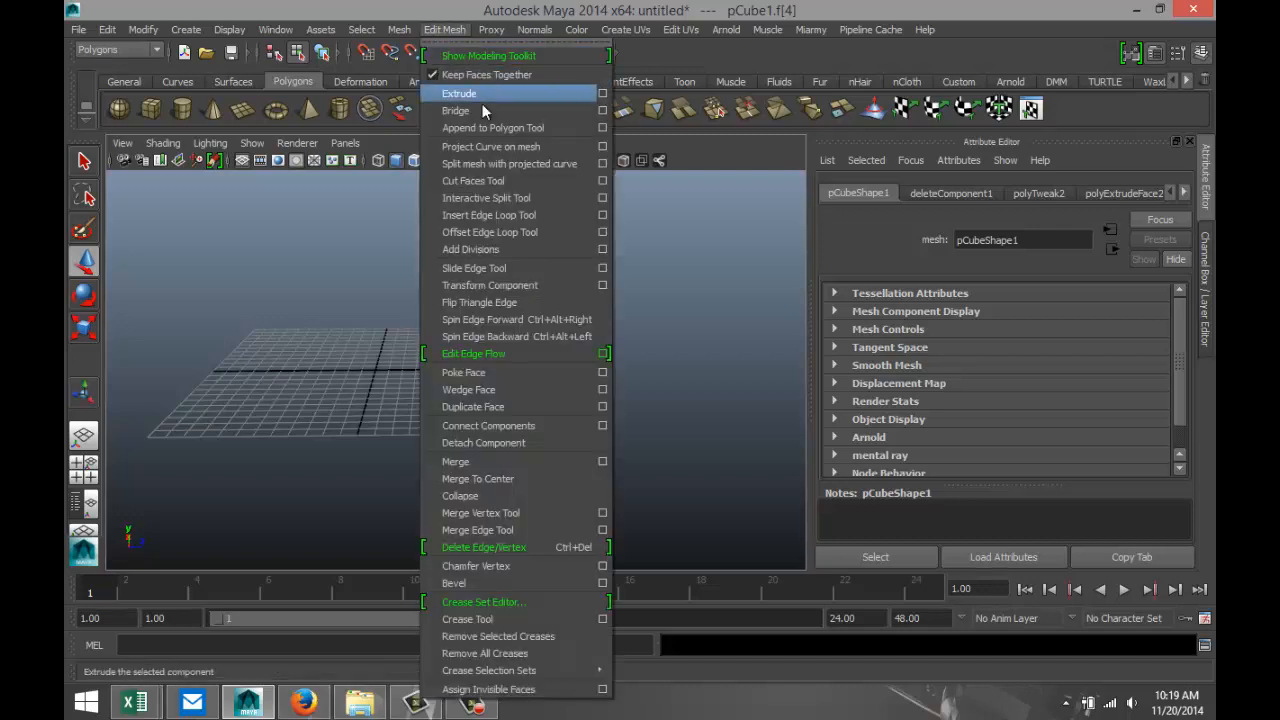
pyautogui.click(482, 93)
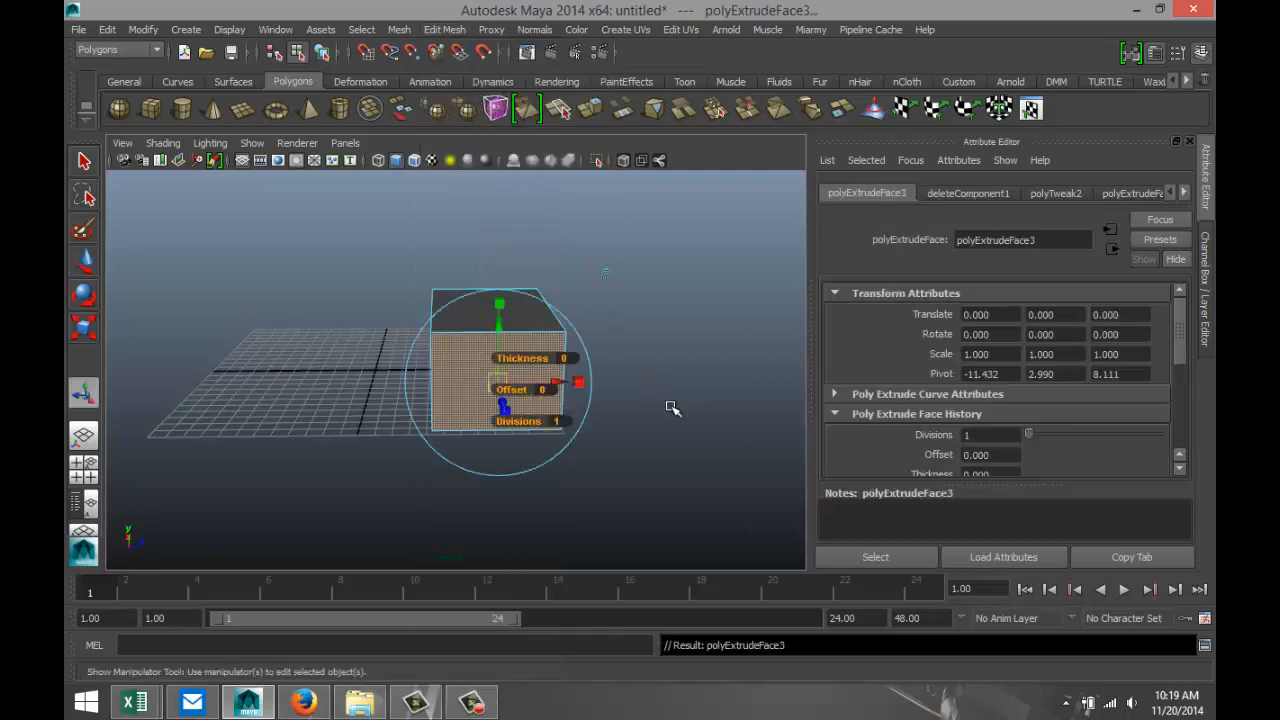
pyautogui.press('r')
pyautogui.moveTo(496, 383); pyautogui.dragTo(445, 391)
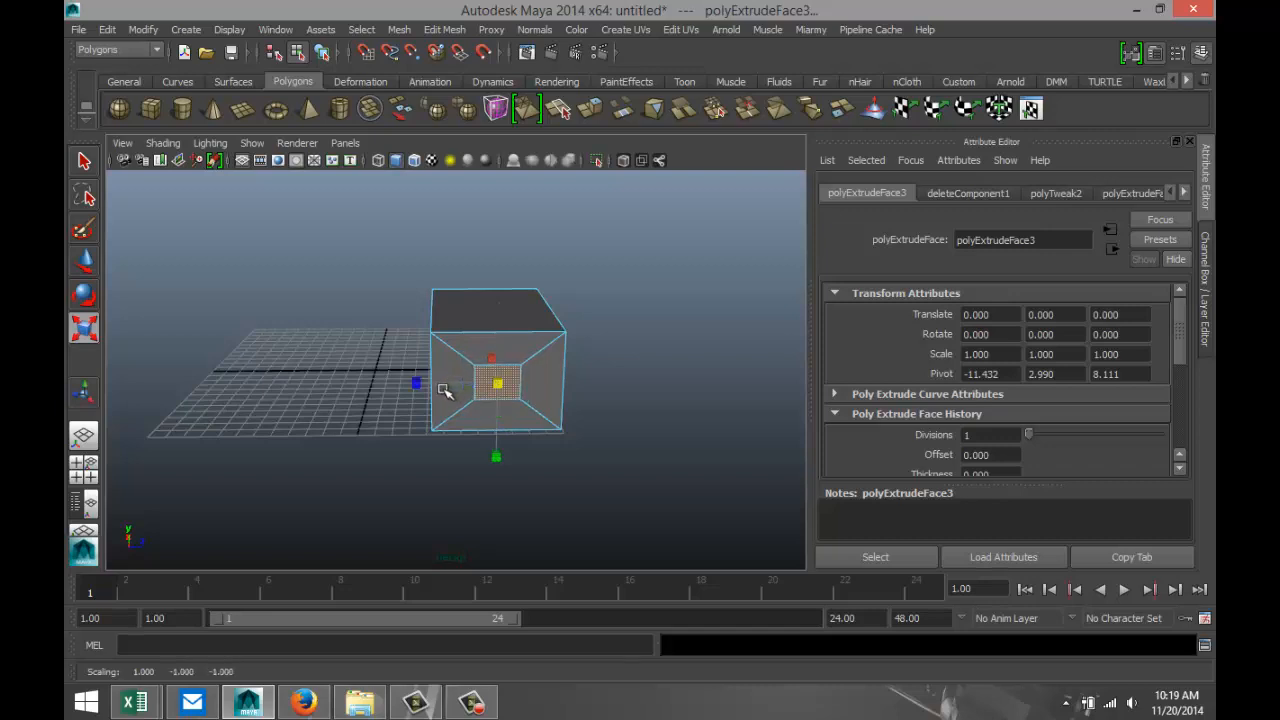
# Raise the small inset face about 1 cm and delete it to open a window in the back wall.
pyautogui.press('w')
pyautogui.moveTo(498, 324); pyautogui.dragTo(497, 309)
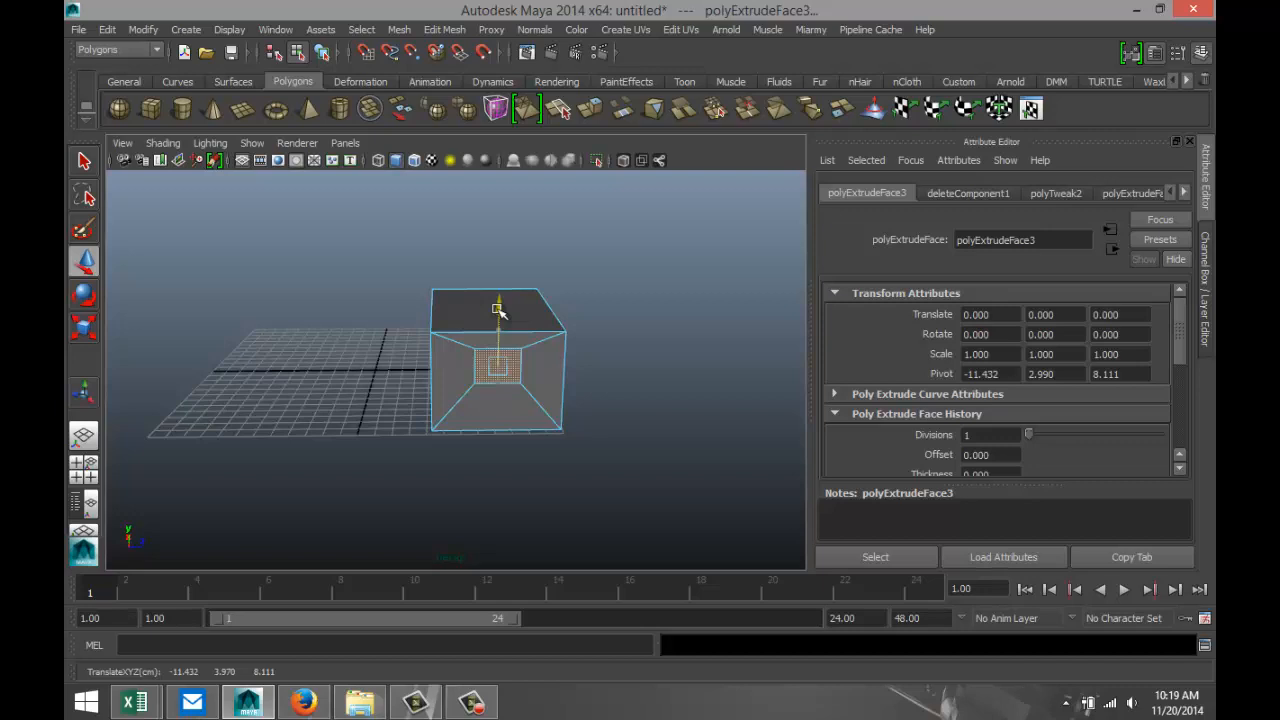
pyautogui.keyDown('alt'); pyautogui.moveTo(587, 485); pyautogui.dragTo(551, 509, button='middle'); pyautogui.keyUp('alt')
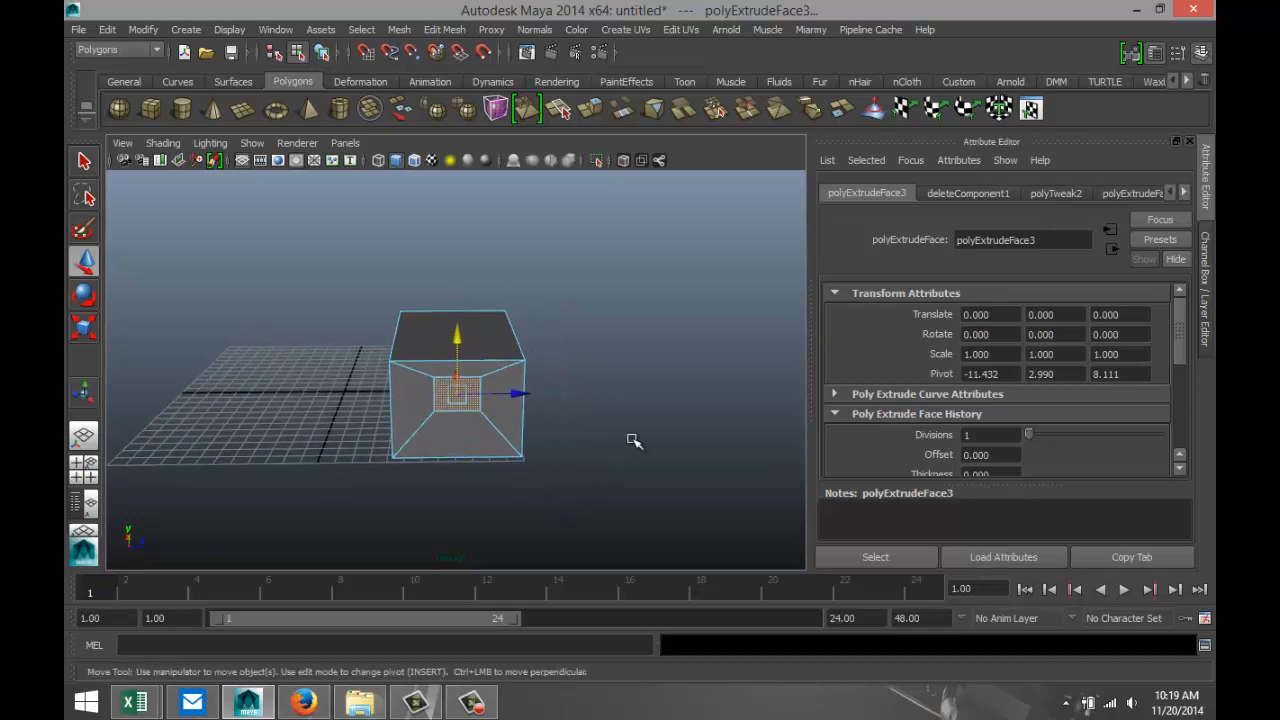
pyautogui.click(633, 440)
pyautogui.click(462, 398)
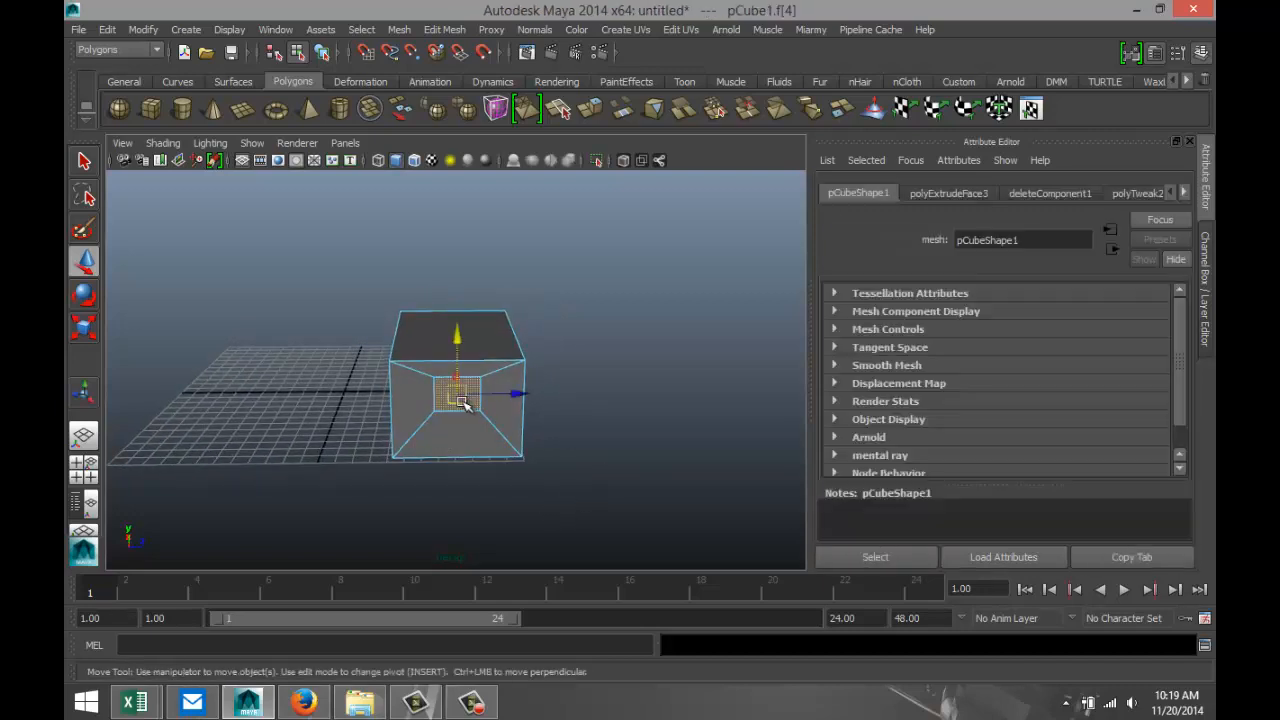
pyautogui.click(598, 477)
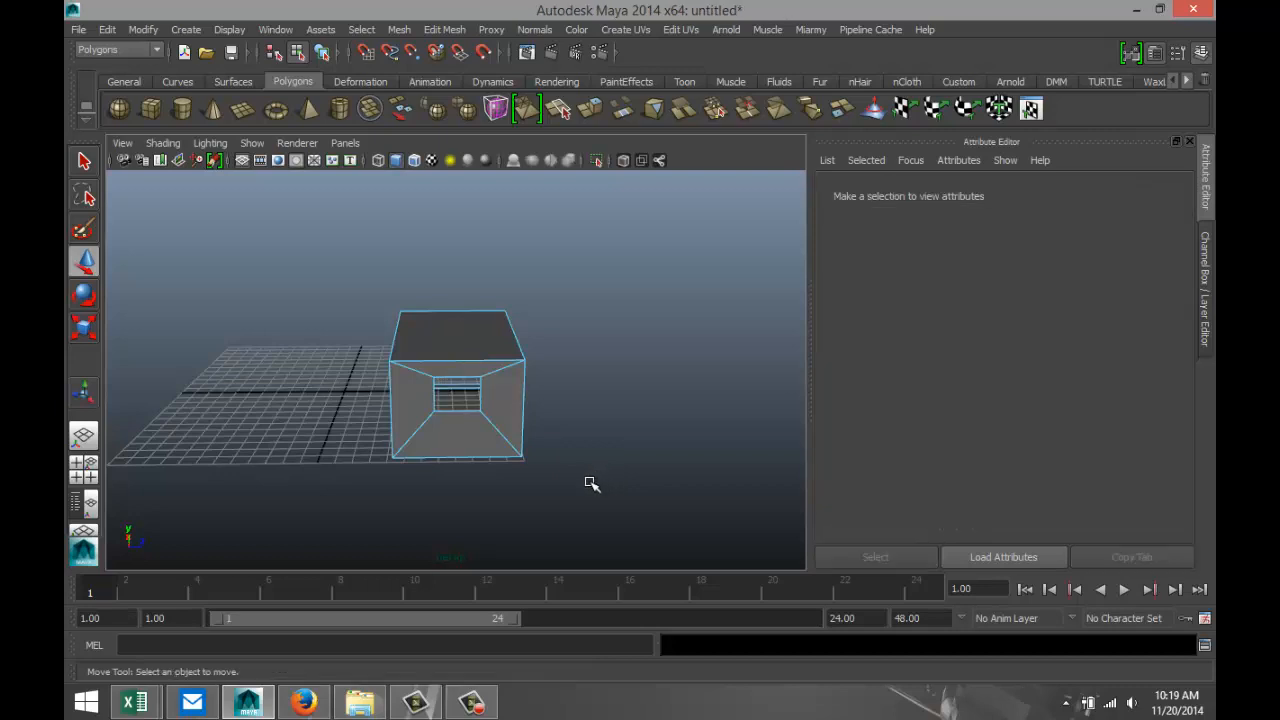
# Delete the four diagonal edges connecting the window's corners to the corners of the back wall.
pyautogui.scroll(4, 591, 484)
pyautogui.rightClick(545, 367)
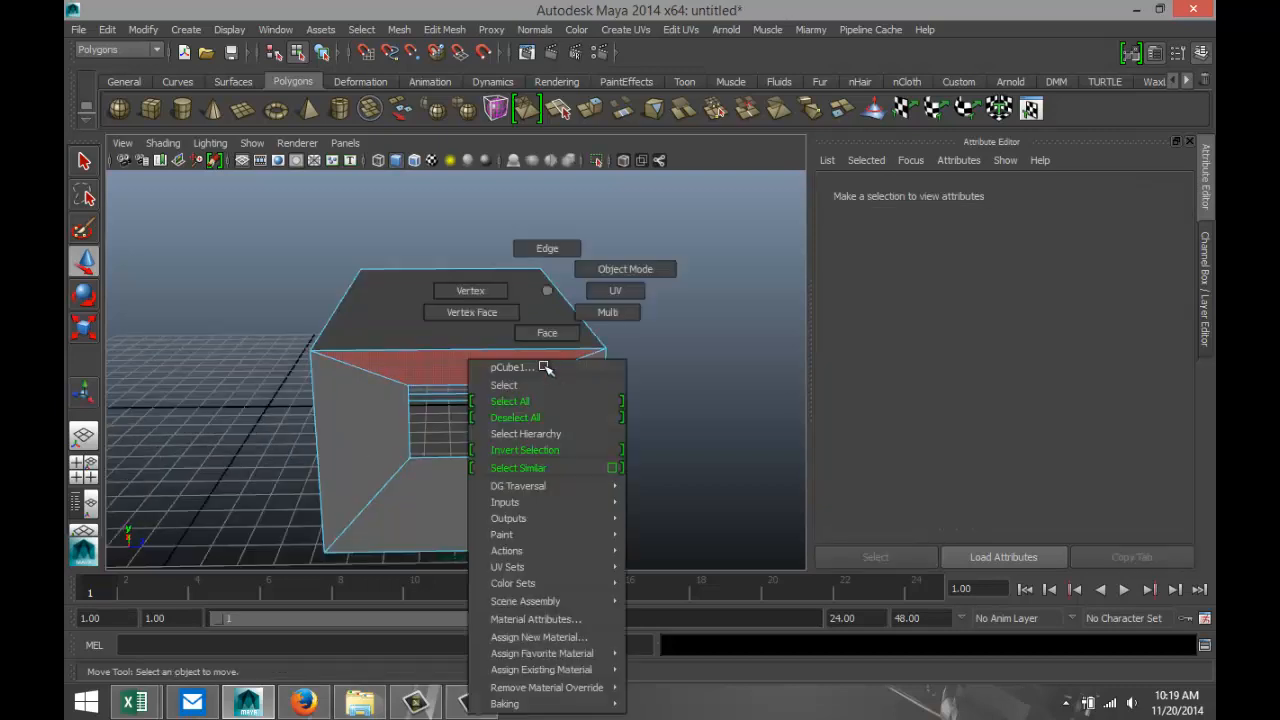
pyautogui.click(545, 250)
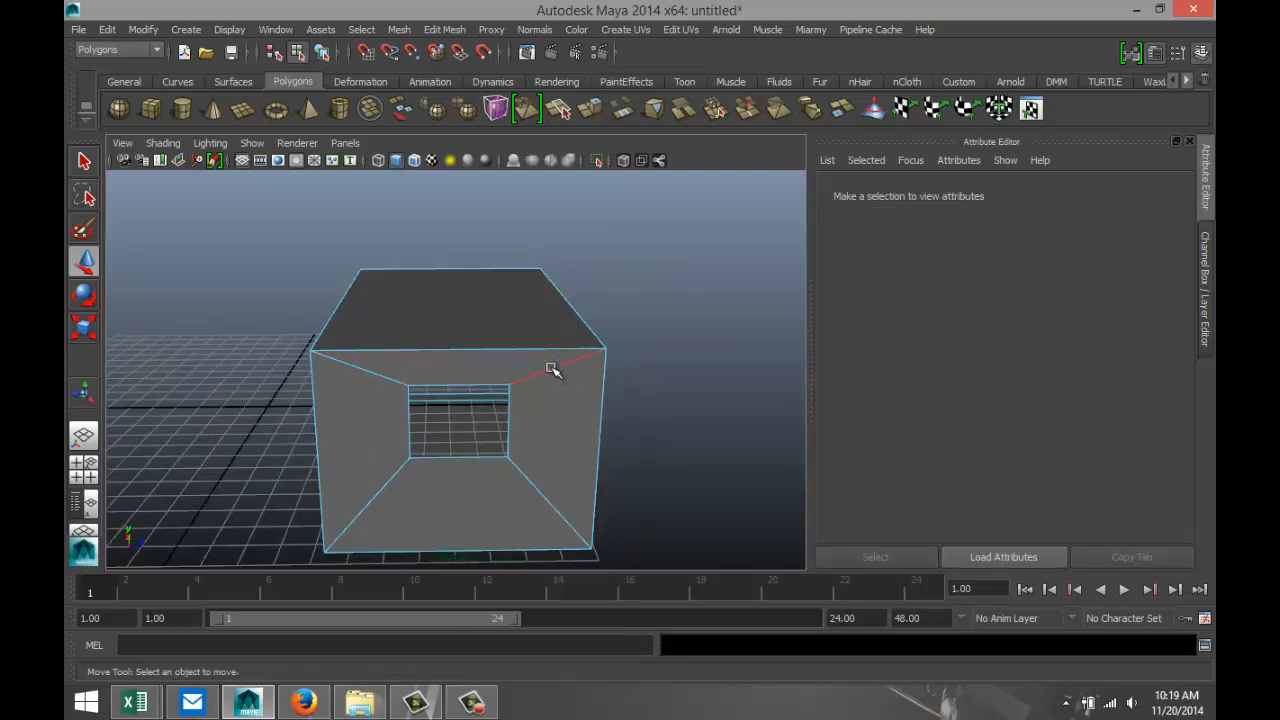
pyautogui.click(552, 371)
pyautogui.keyDown('shift'); pyautogui.click(386, 375); pyautogui.keyUp('shift')
pyautogui.keyDown('shift'); pyautogui.click(389, 491); pyautogui.keyUp('shift')
pyautogui.keyDown('shift'); pyautogui.click(528, 497); pyautogui.keyUp('shift')
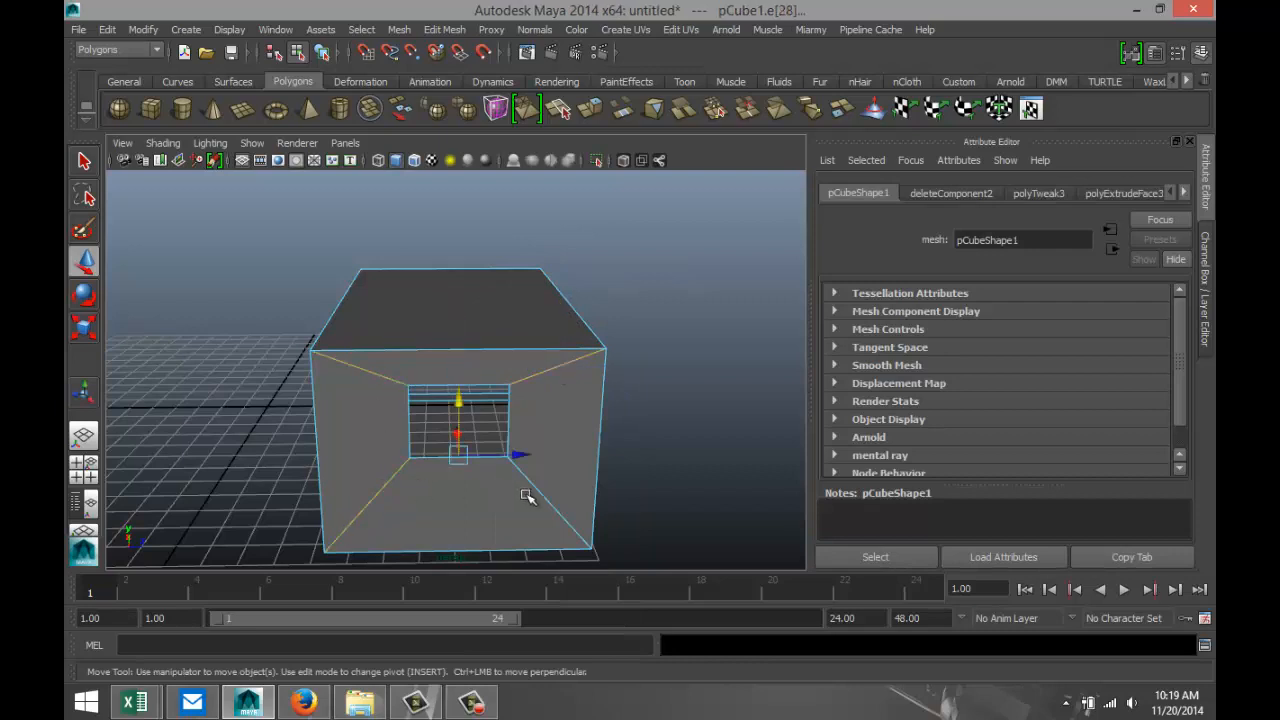
pyautogui.keyDown('shift'); pyautogui.click(528, 497); pyautogui.keyUp('shift')
pyautogui.press('Delete')
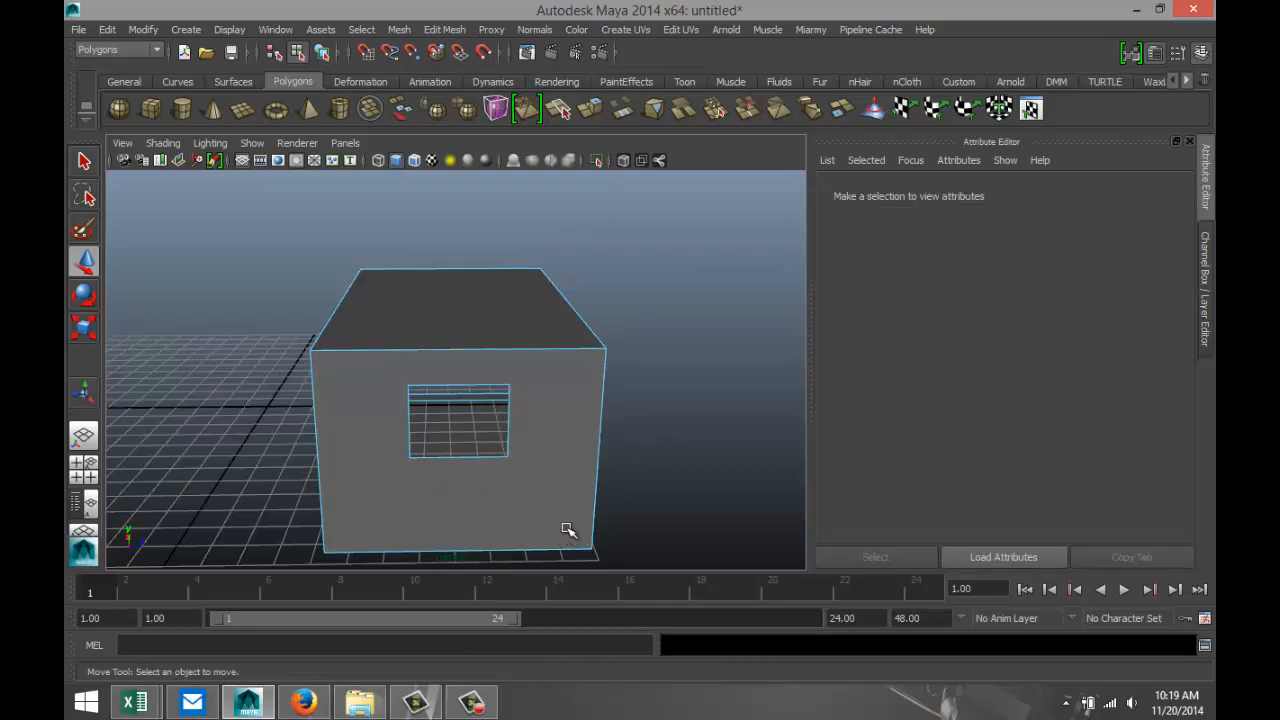
# Create a tall, thin polygon cylinder on the grid in front of the box's open end.
pyautogui.keyDown('alt'); pyautogui.moveTo(655, 468); pyautogui.dragTo(300, 449); pyautogui.keyUp('alt')
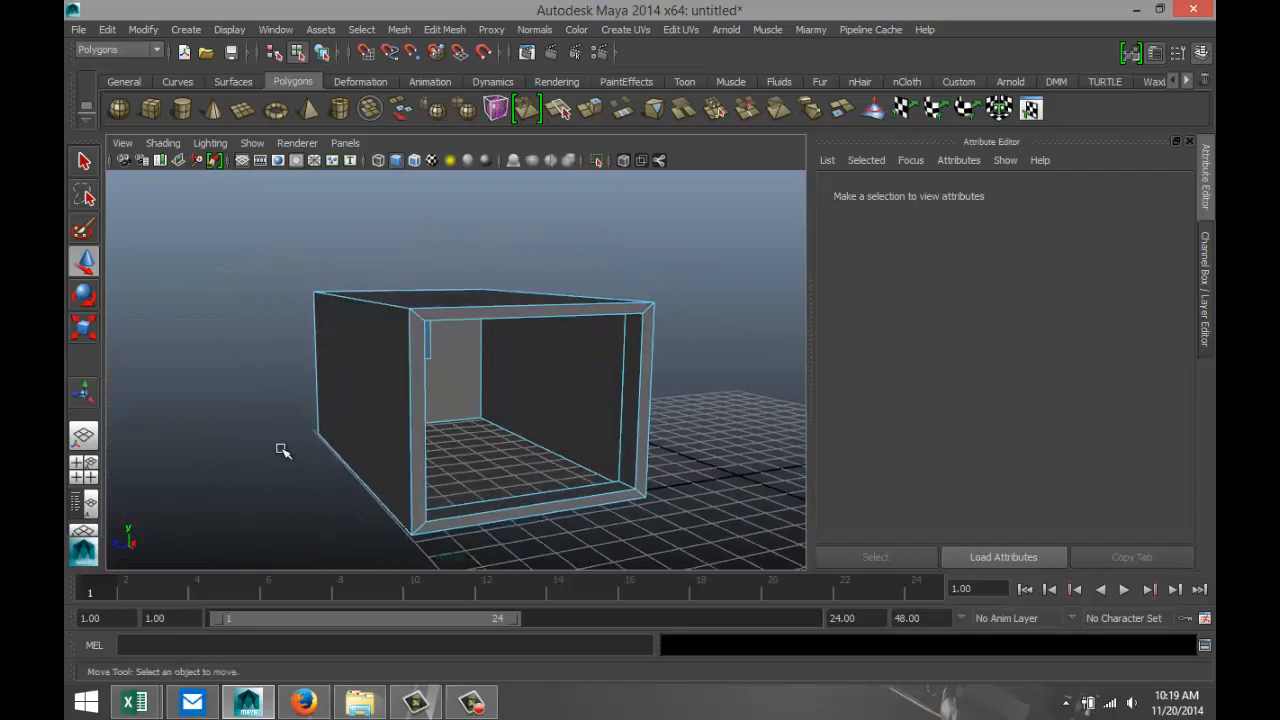
pyautogui.keyDown('alt'); pyautogui.moveTo(274, 442); pyautogui.dragTo(229, 423, button='middle'); pyautogui.keyUp('alt')
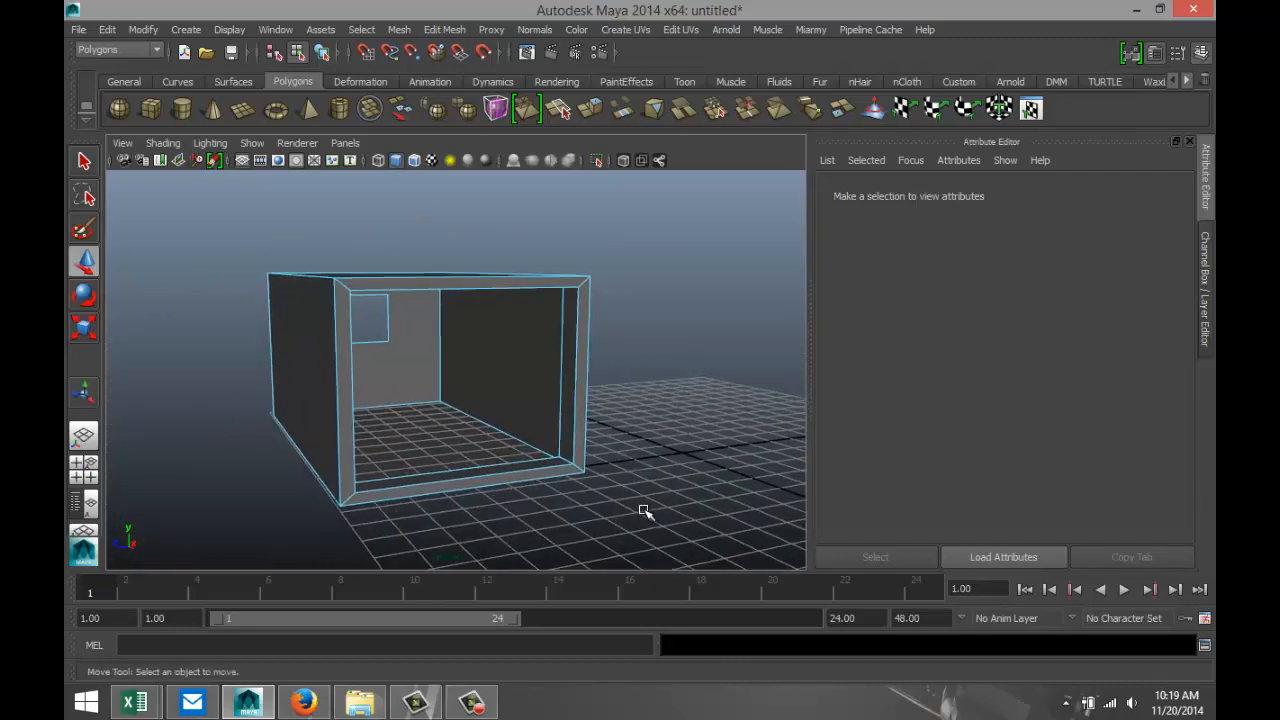
pyautogui.moveTo(618, 487)
pyautogui.keyDown('alt'); pyautogui.mouseDown()
pyautogui.moveTo(634, 480)
pyautogui.moveTo(623, 503)
pyautogui.mouseUp(); pyautogui.keyUp('alt')
pyautogui.keyDown('alt'); pyautogui.moveTo(614, 500); pyautogui.dragTo(618, 443, button='right'); pyautogui.keyUp('alt')
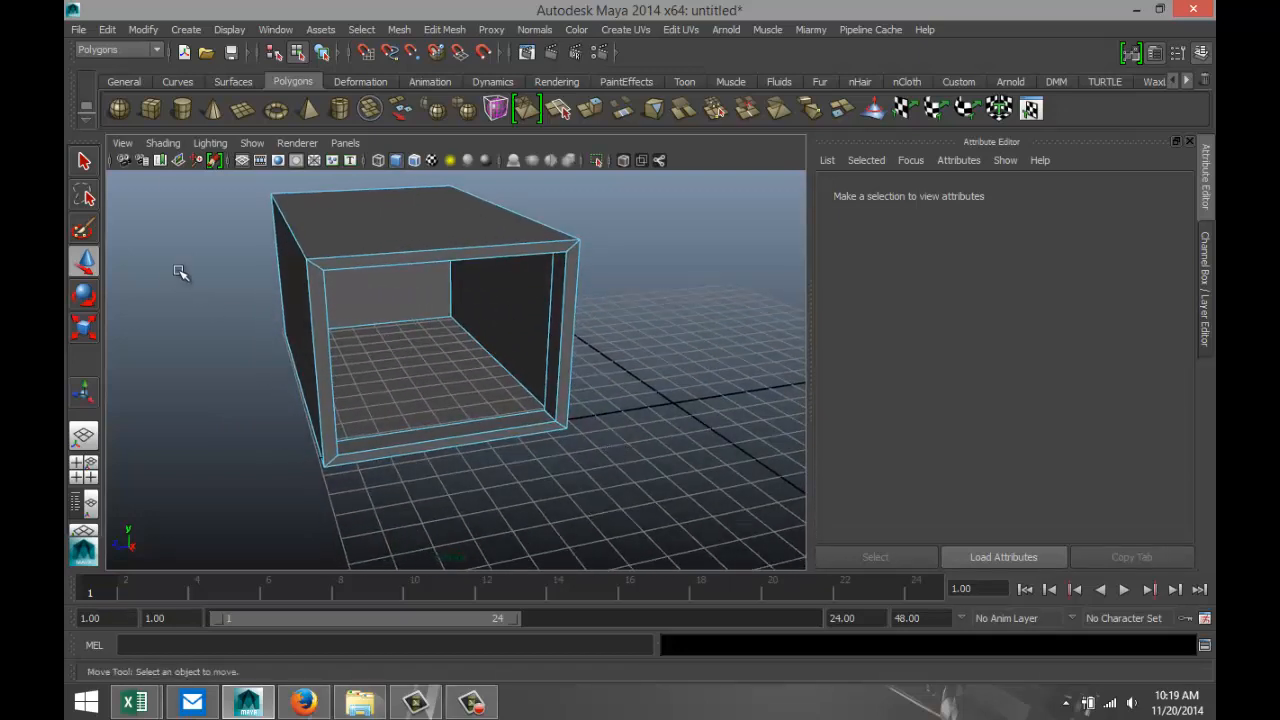
pyautogui.click(181, 112)
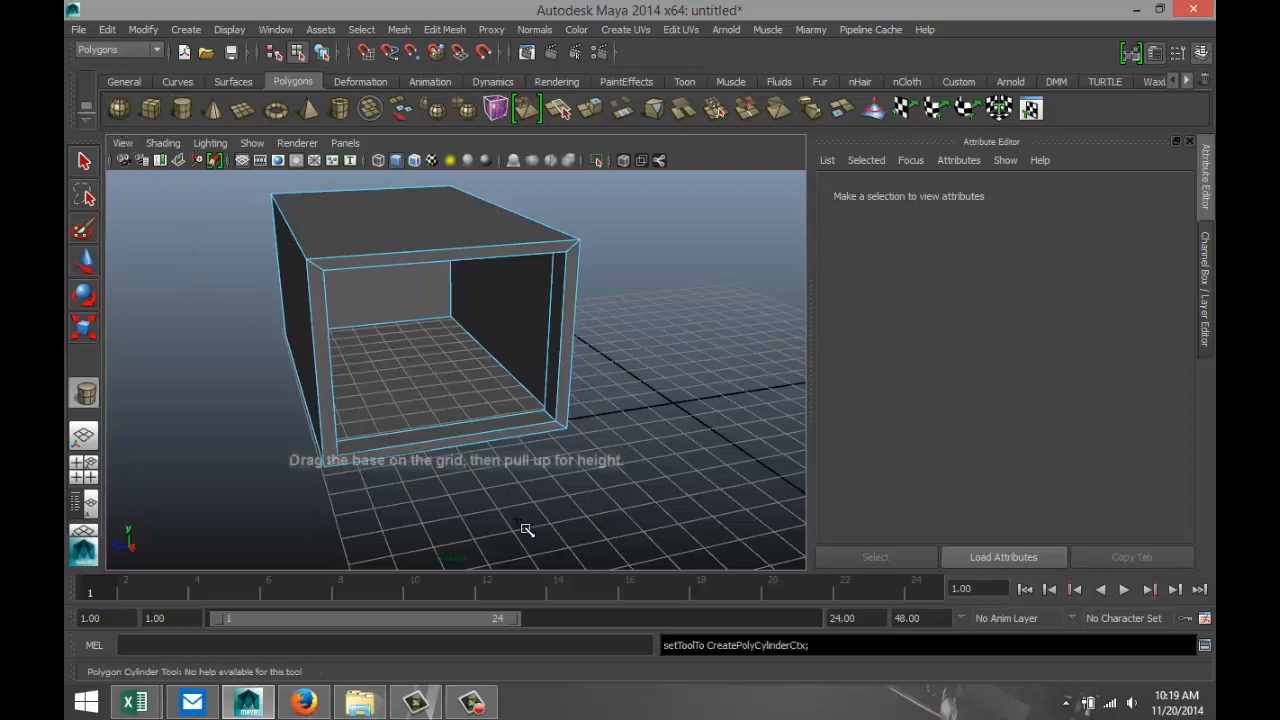
pyautogui.moveTo(533, 519); pyautogui.dragTo(530, 354)
# Scale the cylinder uniformly to about 0.532, stretch its height scale to about 0.964, and show the four-view layout.
pyautogui.press('r')
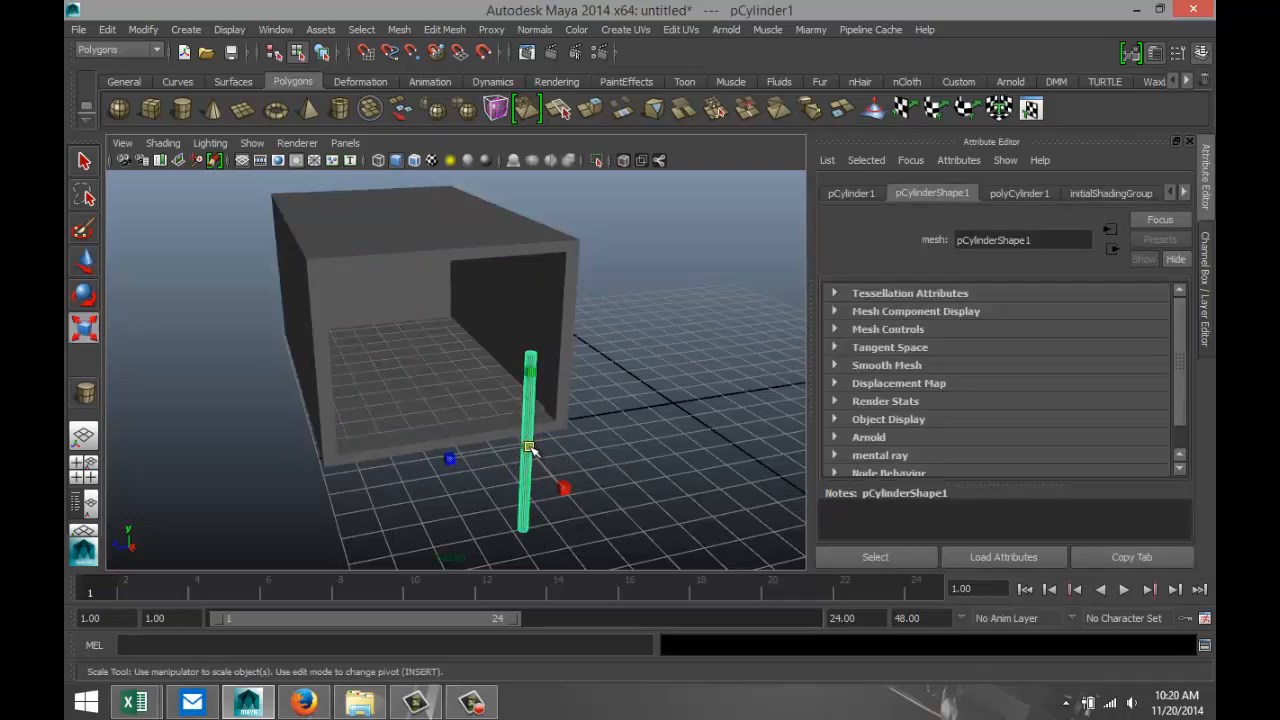
pyautogui.moveTo(530, 449); pyautogui.dragTo(500, 462)
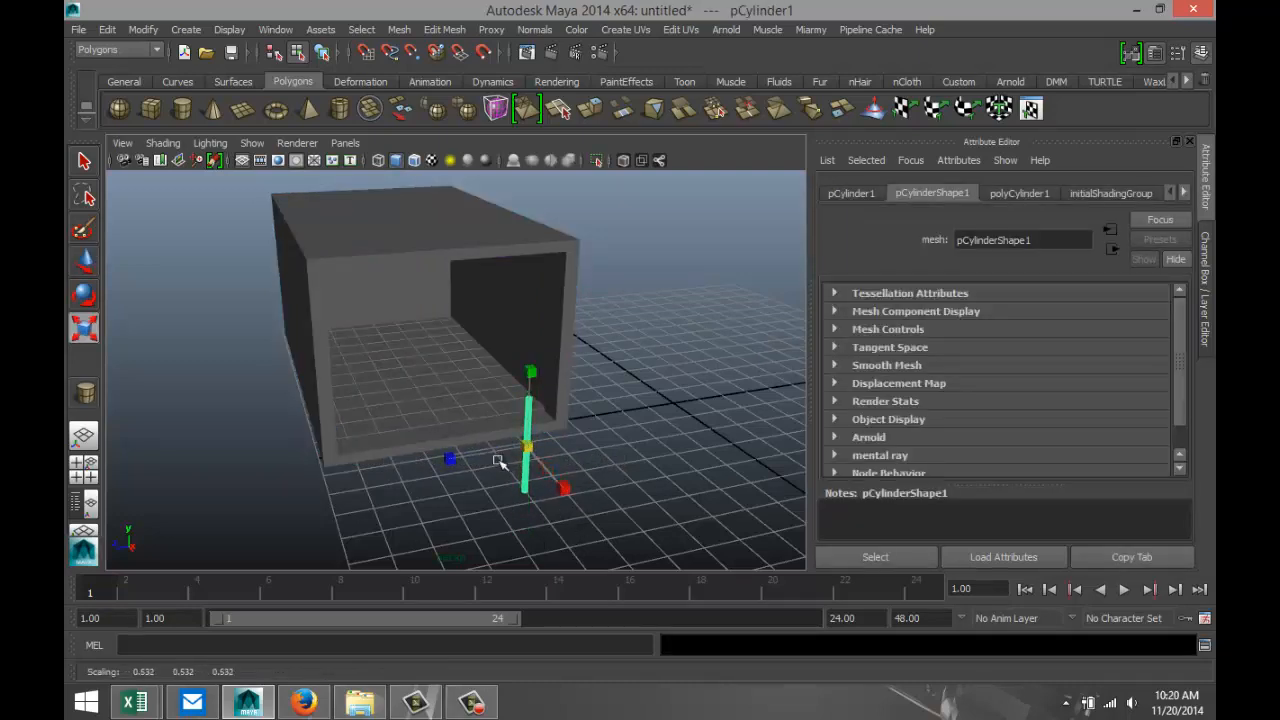
pyautogui.moveTo(530, 372); pyautogui.dragTo(531, 311)
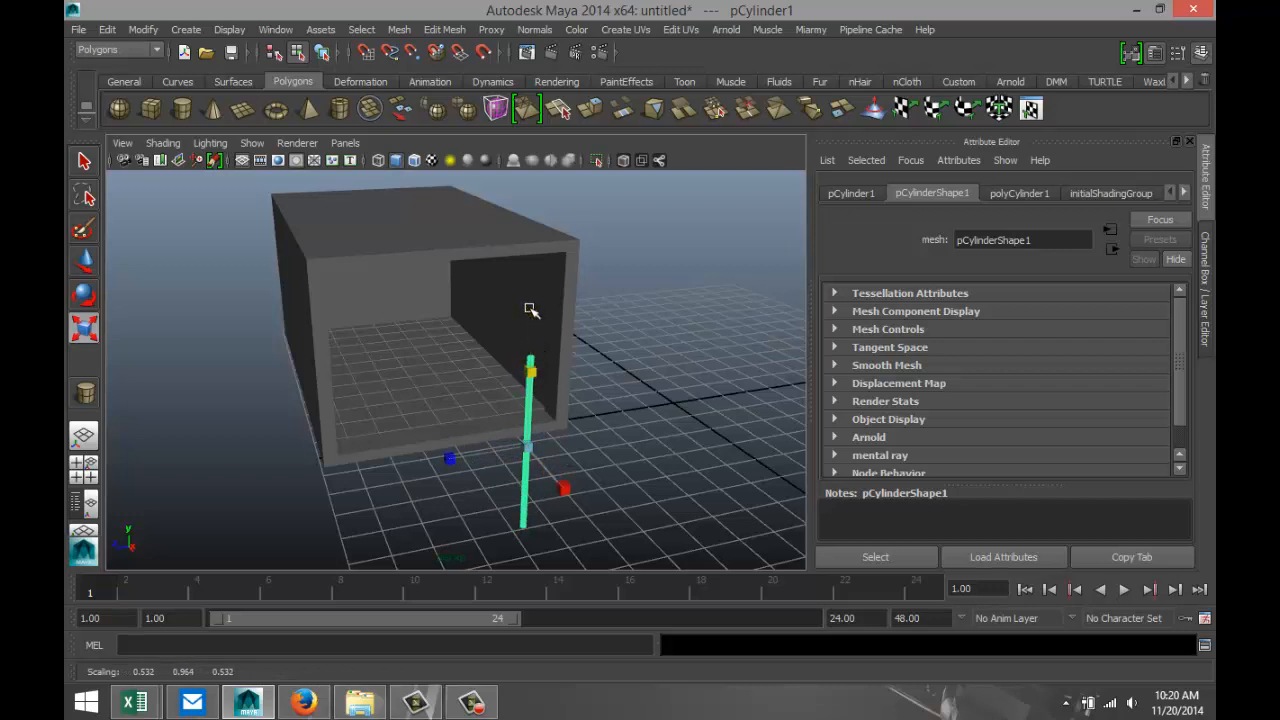
pyautogui.click(83, 465)
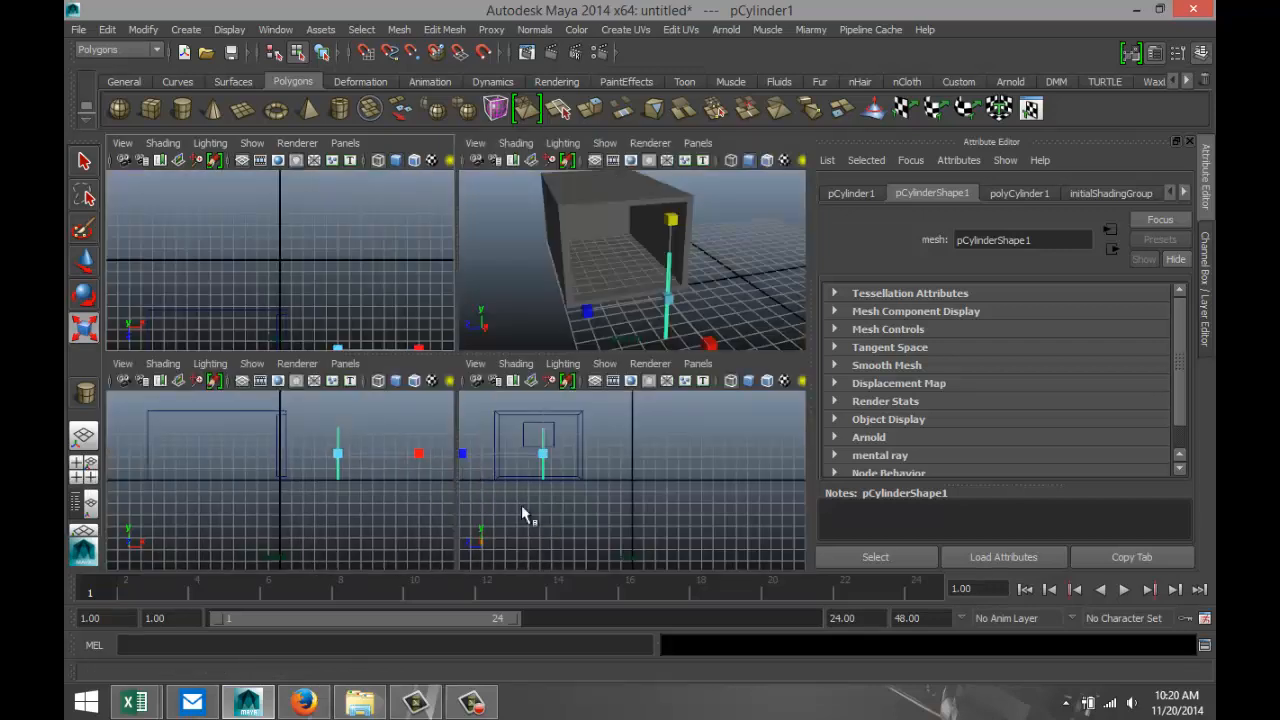
# Move the cylinder up and toward the box's side wall, to about Y 2.976, Z 5.059, and stretch its height scale to about 1.092.
pyautogui.press('space')
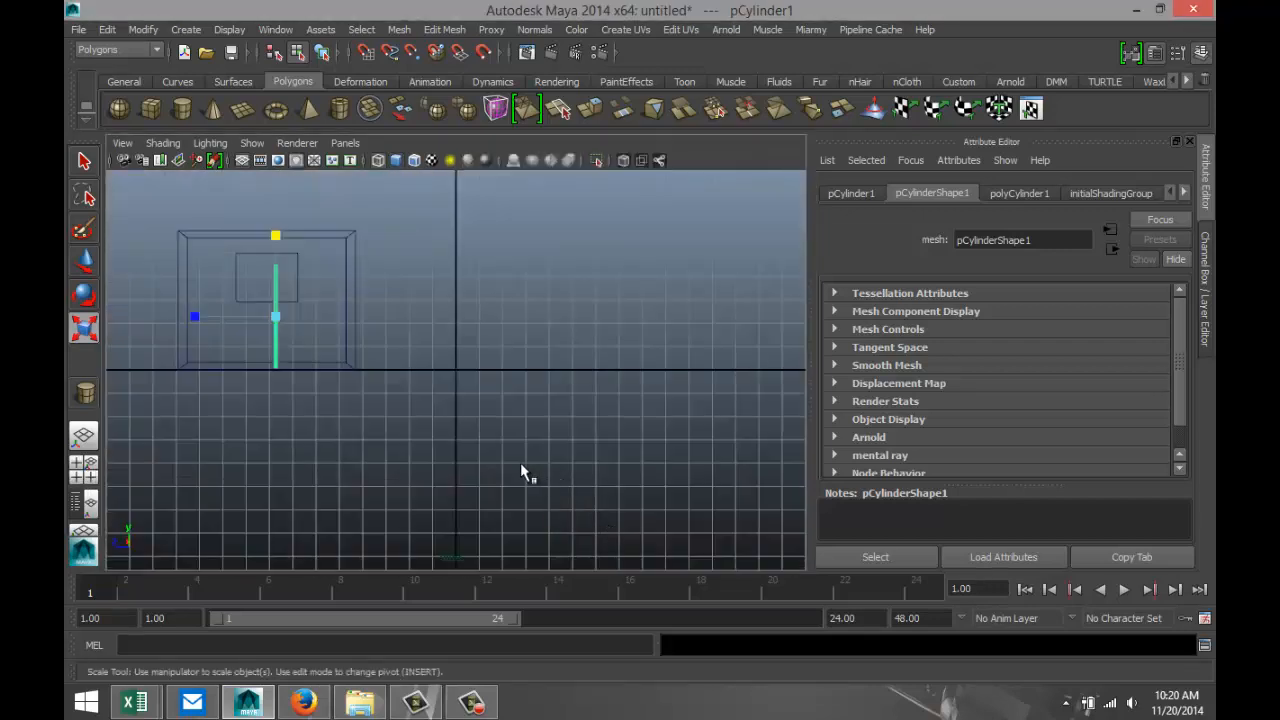
pyautogui.press('f')
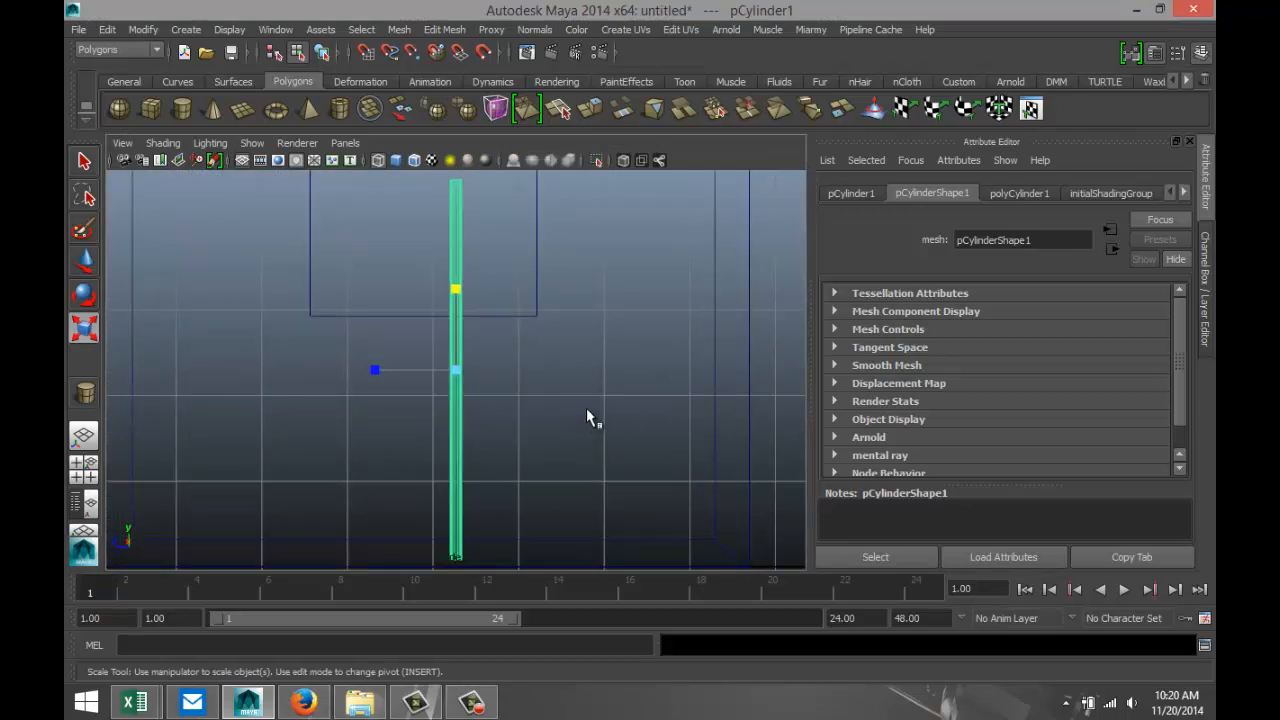
pyautogui.scroll(-3, 580, 400)
pyautogui.press('w')
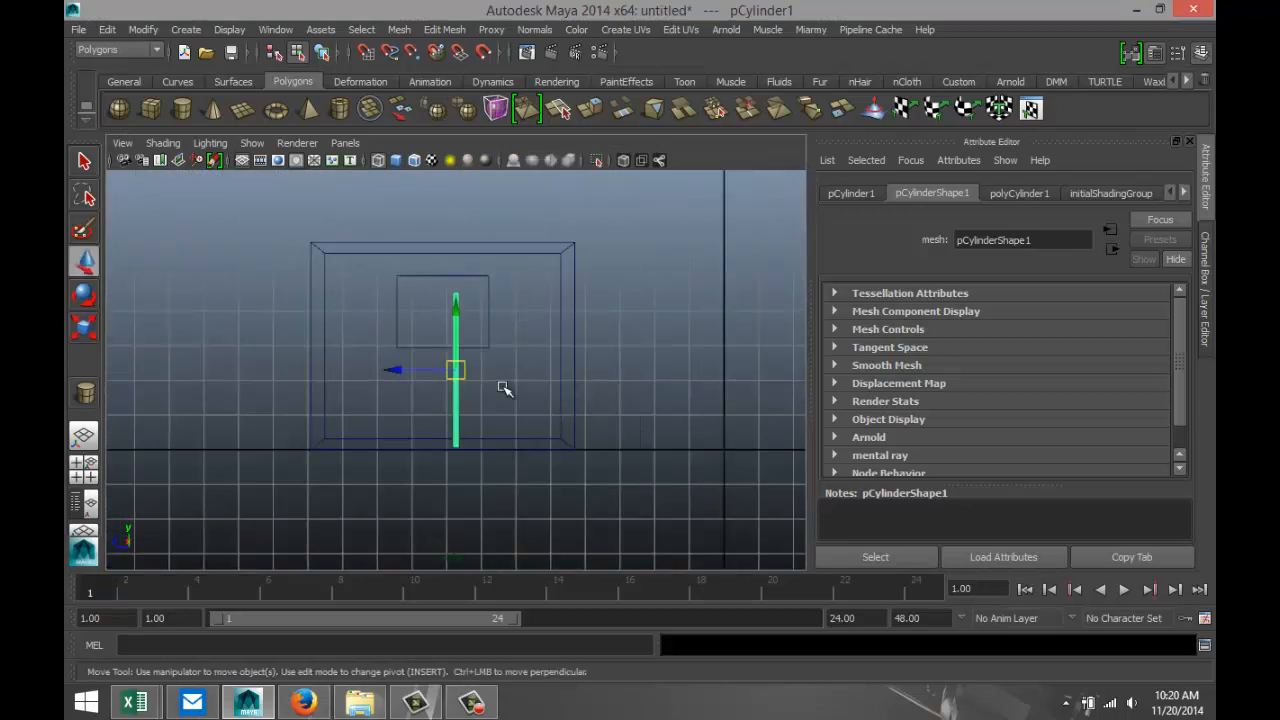
pyautogui.moveTo(458, 311); pyautogui.dragTo(463, 291)
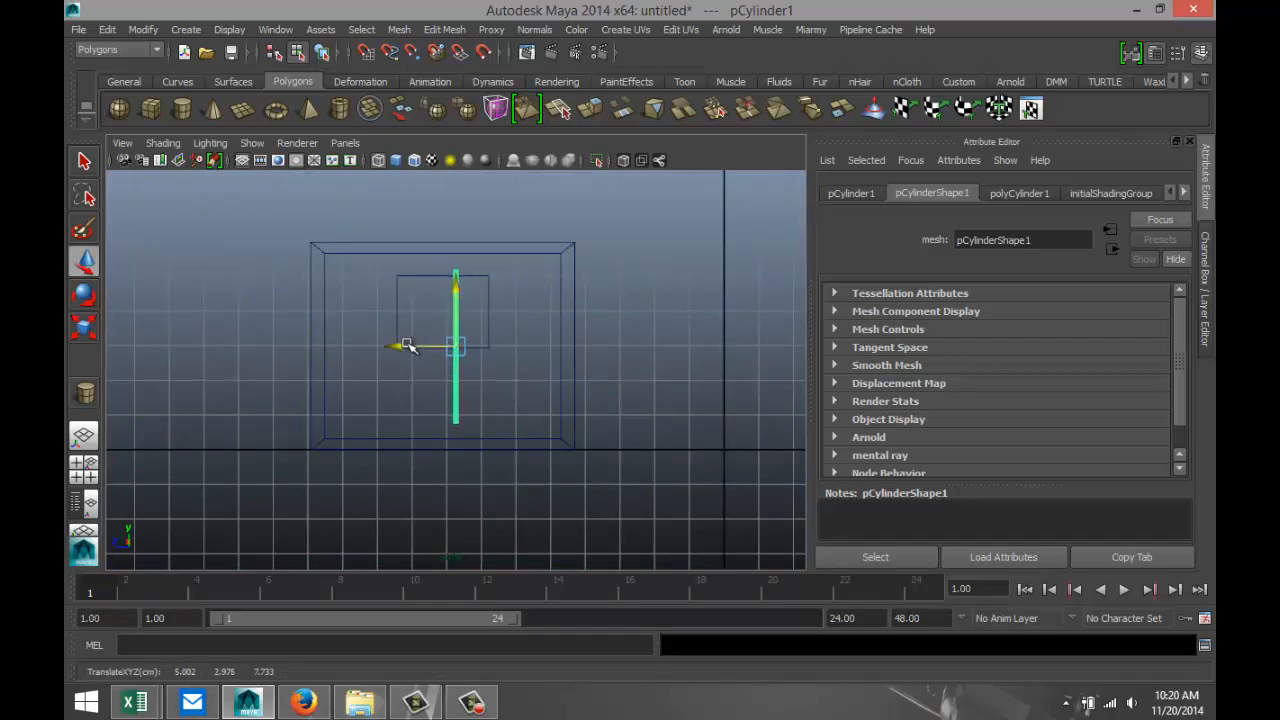
pyautogui.moveTo(402, 345); pyautogui.dragTo(497, 350)
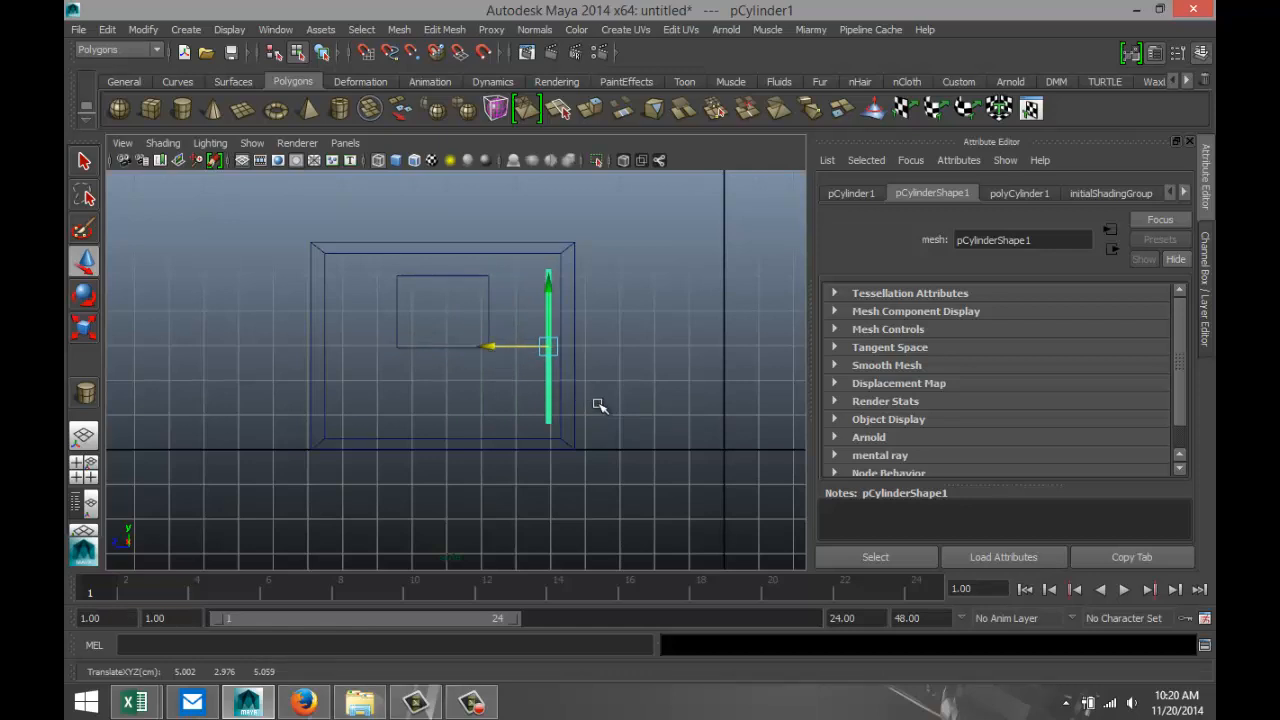
pyautogui.press('r')
pyautogui.moveTo(548, 264); pyautogui.dragTo(549, 262)
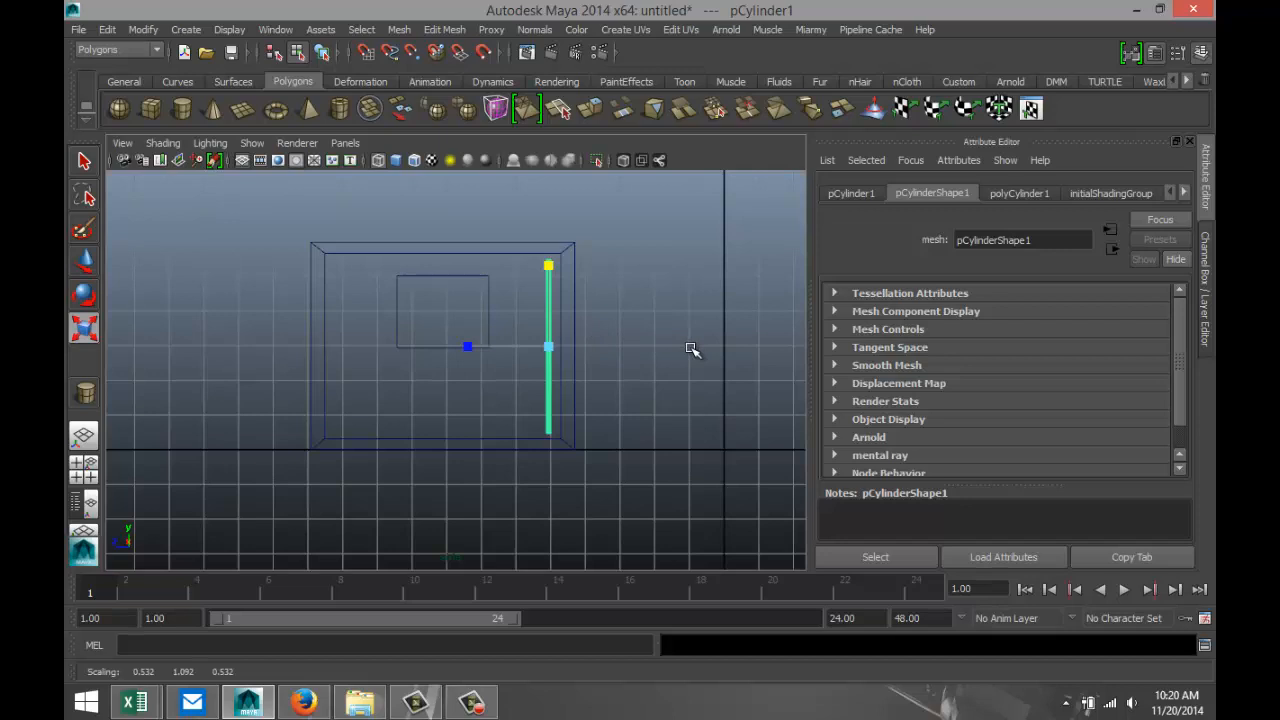
# Duplicate the cylinder and offset the copy along the opening's width to about Z 5.370.
pyautogui.hotkey('ctrl', 'd')
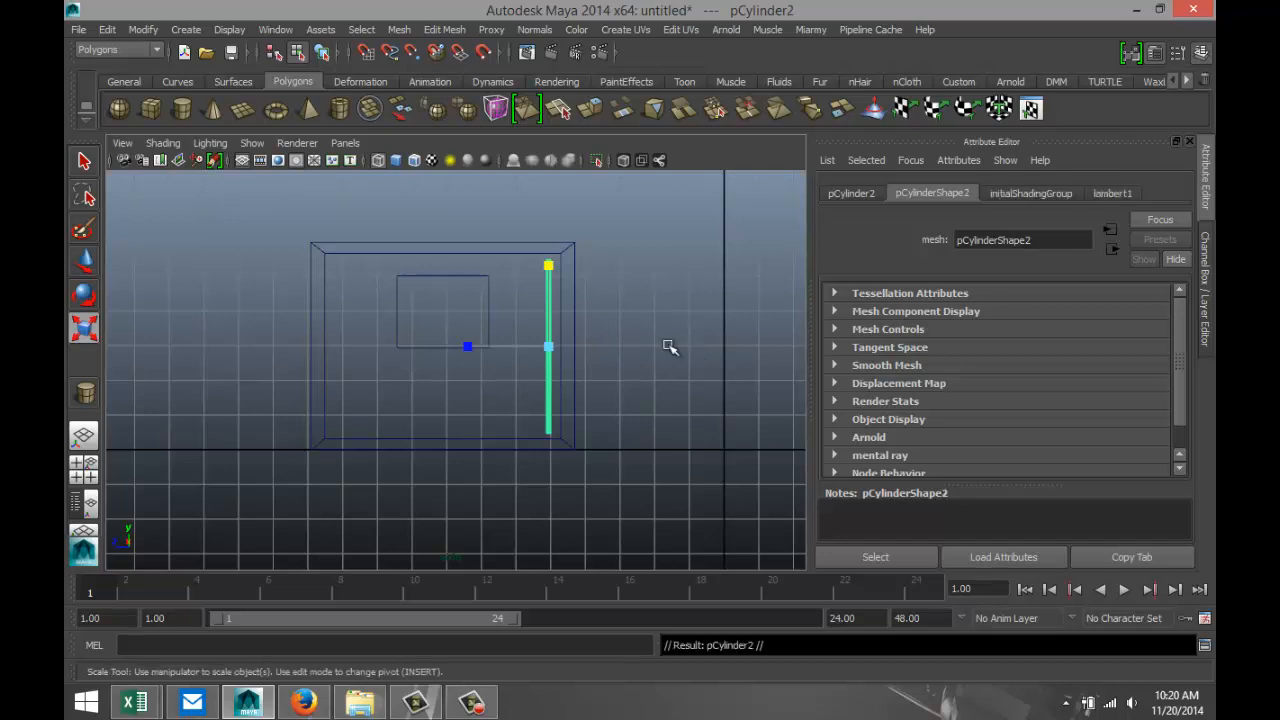
pyautogui.press('w')
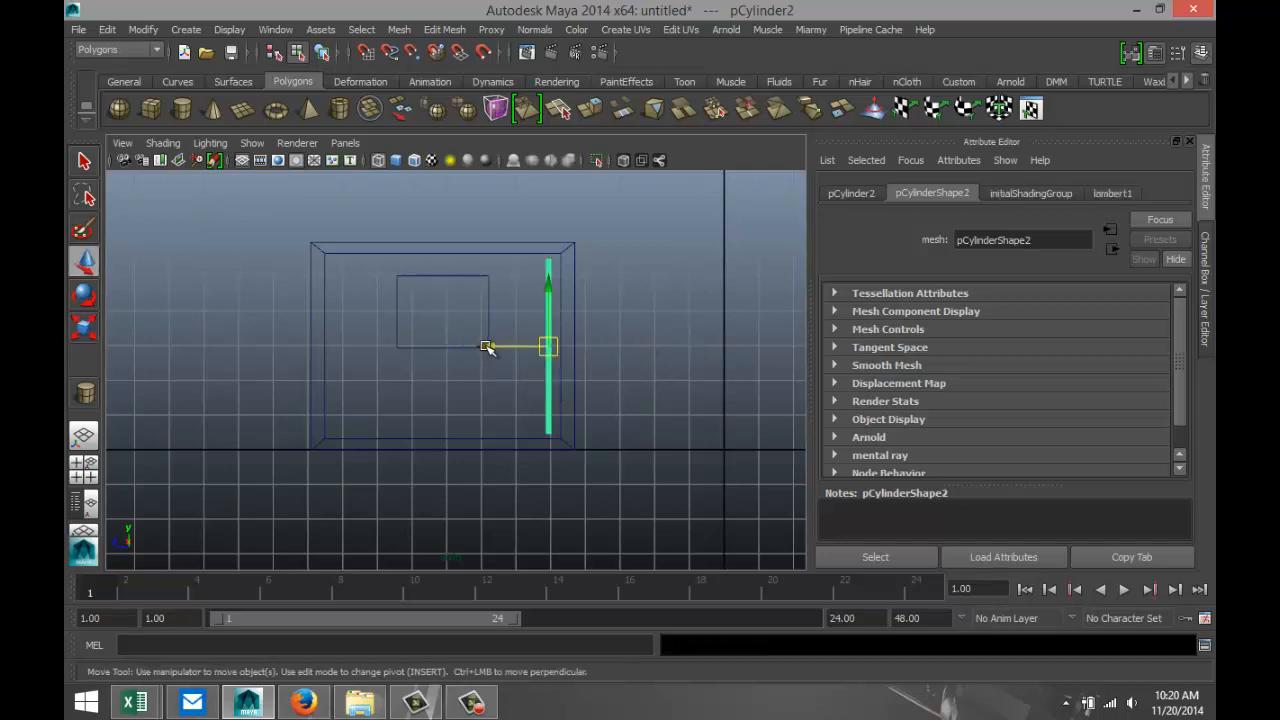
pyautogui.moveTo(489, 346); pyautogui.dragTo(470, 349)
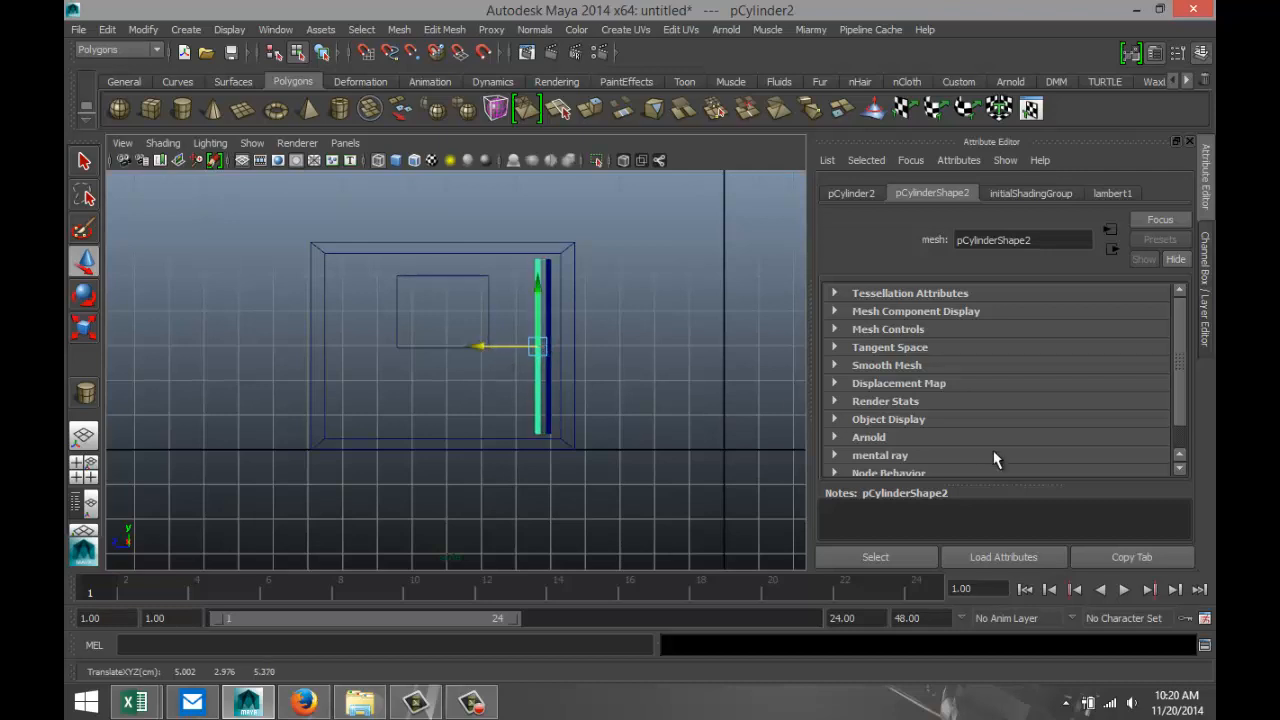
# Repeat the duplicate with the same offset until a row of 13 evenly spaced vertical bars is made.
pyautogui.hotkey('shift', 'd')
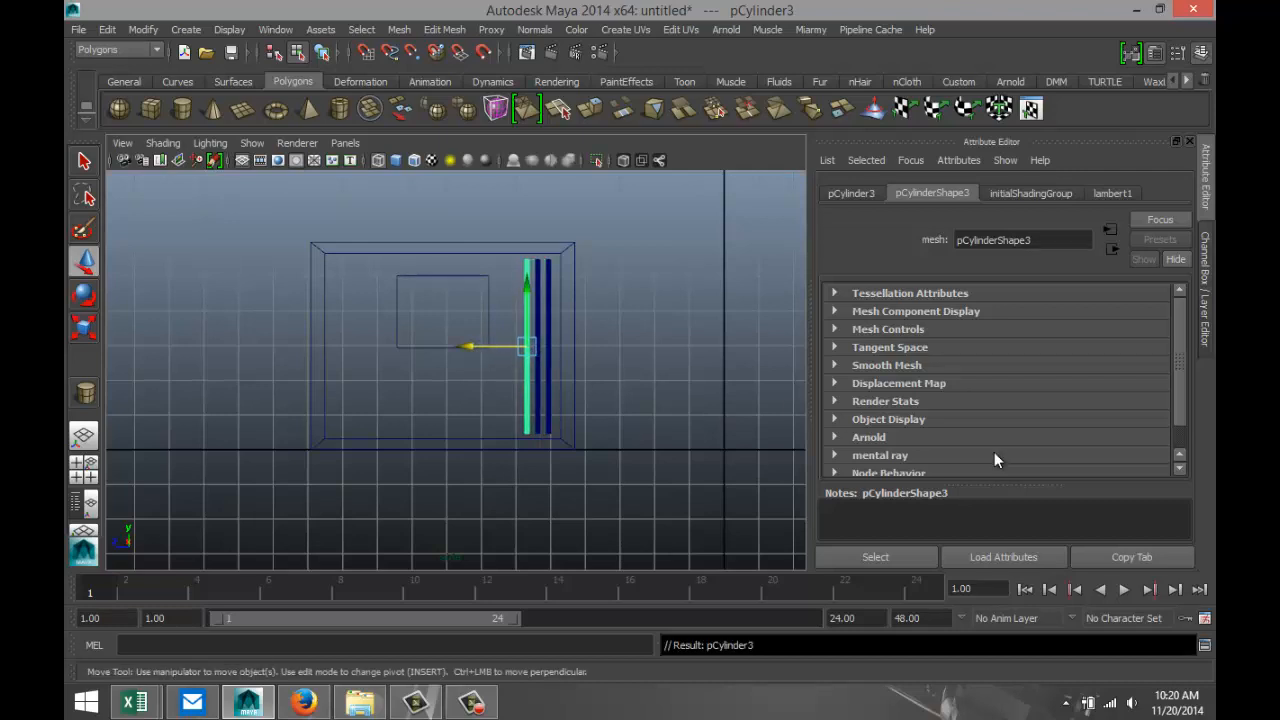
pyautogui.hotkey('shift', 'd')
pyautogui.hotkey('shift', 'd')
pyautogui.hotkey('shift', 'd')
pyautogui.hotkey('shift', 'd')
pyautogui.hotkey('shift', 'd')
pyautogui.hotkey('shift', 'd')
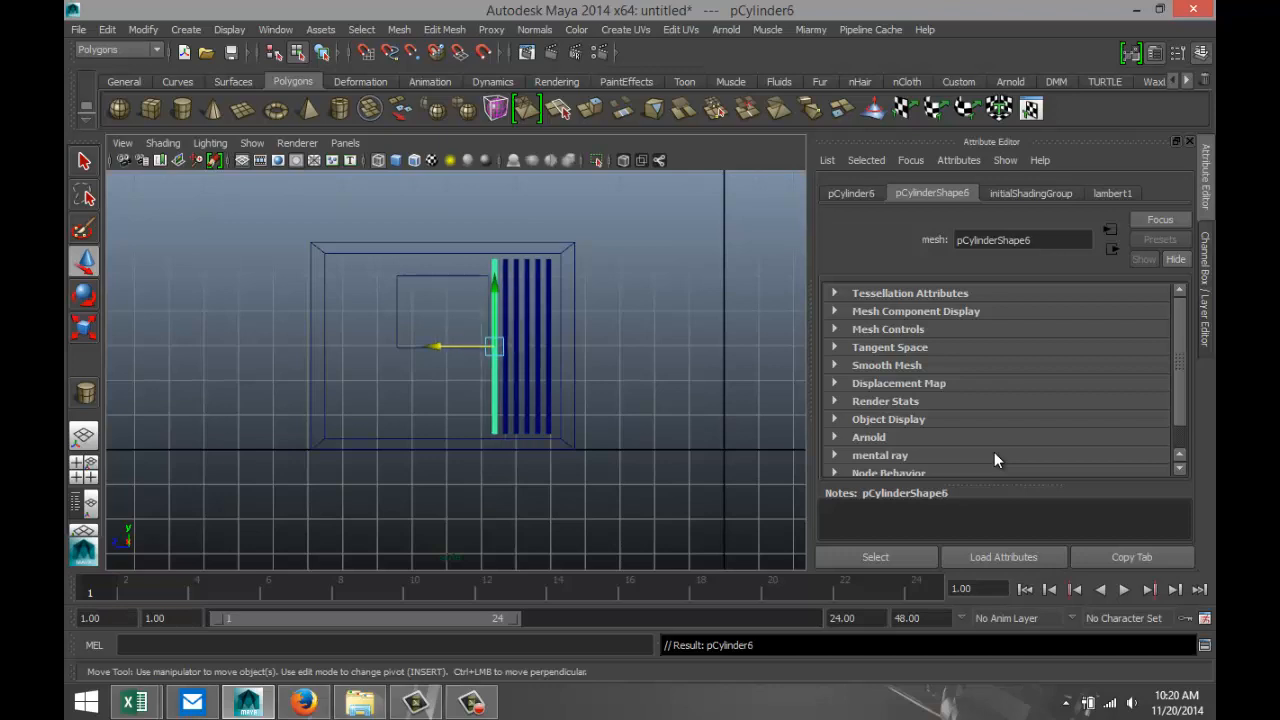
pyautogui.hotkey('shift', 'd')
pyautogui.hotkey('shift', 'd')
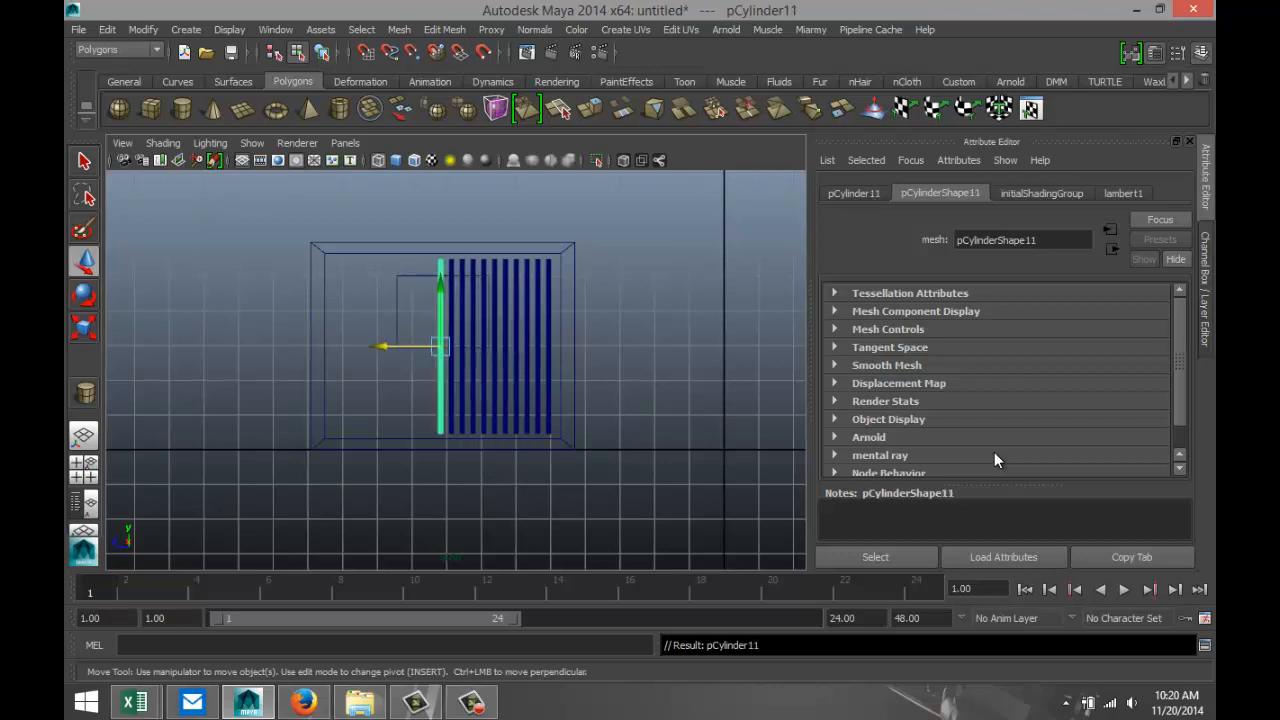
pyautogui.hotkey('shift', 'd')
pyautogui.hotkey('shift', 'd')
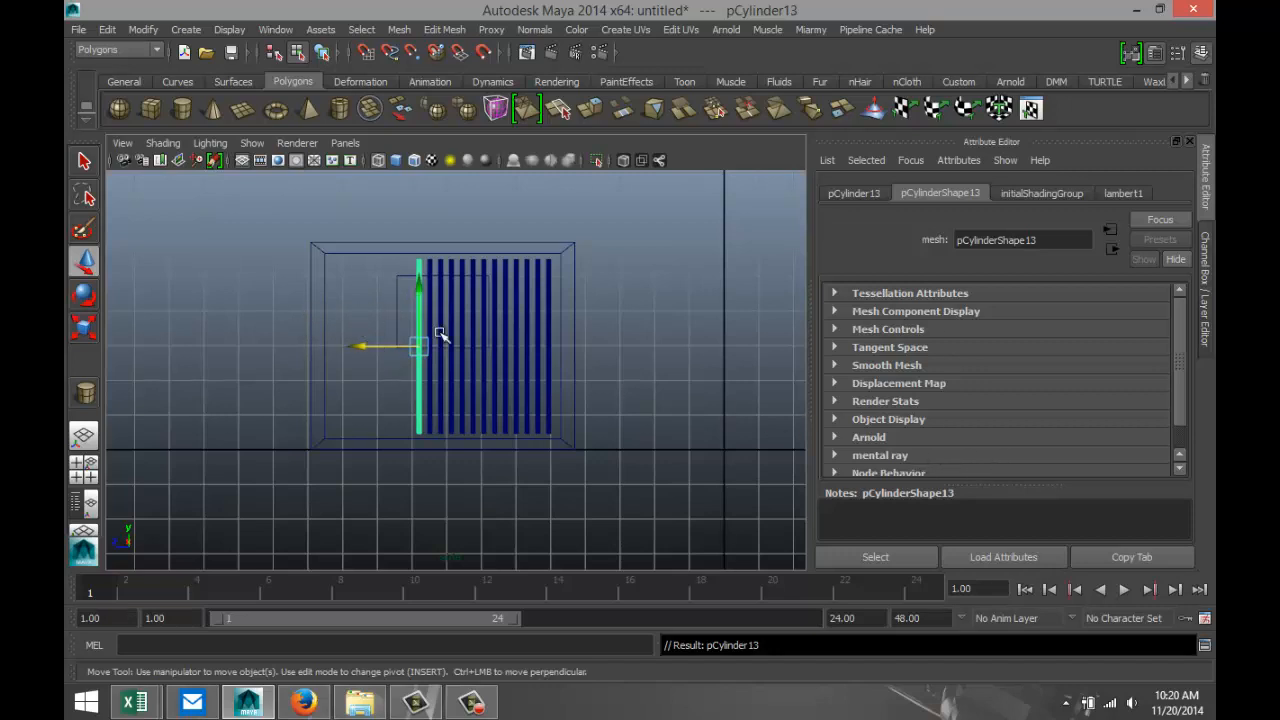
# Try to center the pivot of the row of bars in the perspective view.
pyautogui.click(86, 472)
pyautogui.press('space')
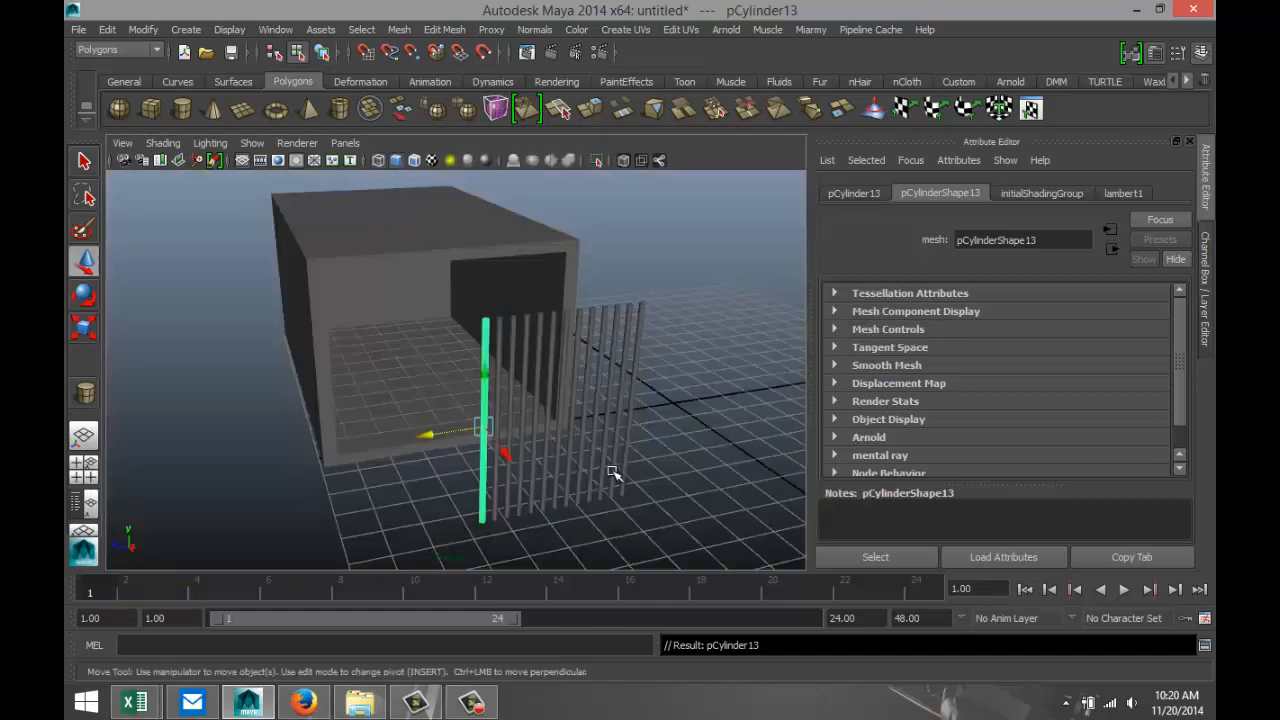
pyautogui.keyDown('alt'); pyautogui.moveTo(609, 477); pyautogui.dragTo(677, 500); pyautogui.keyUp('alt')
pyautogui.click(663, 519)
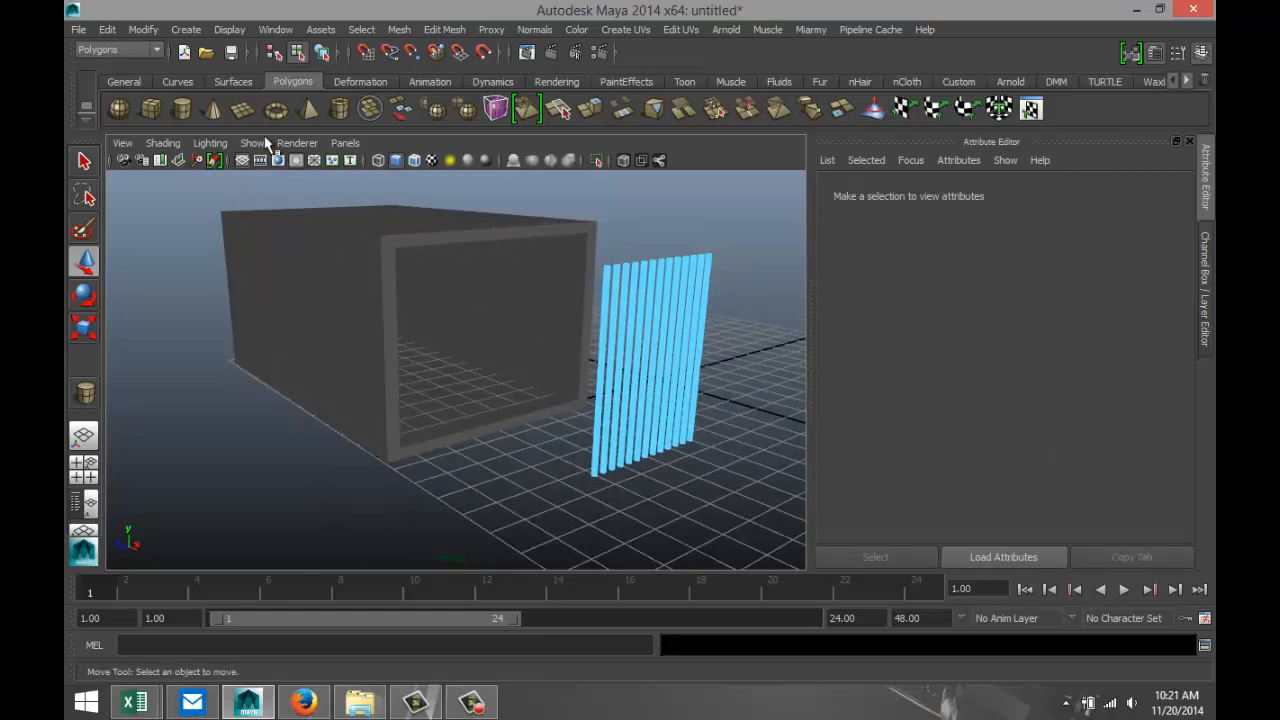
pyautogui.click(142, 29)
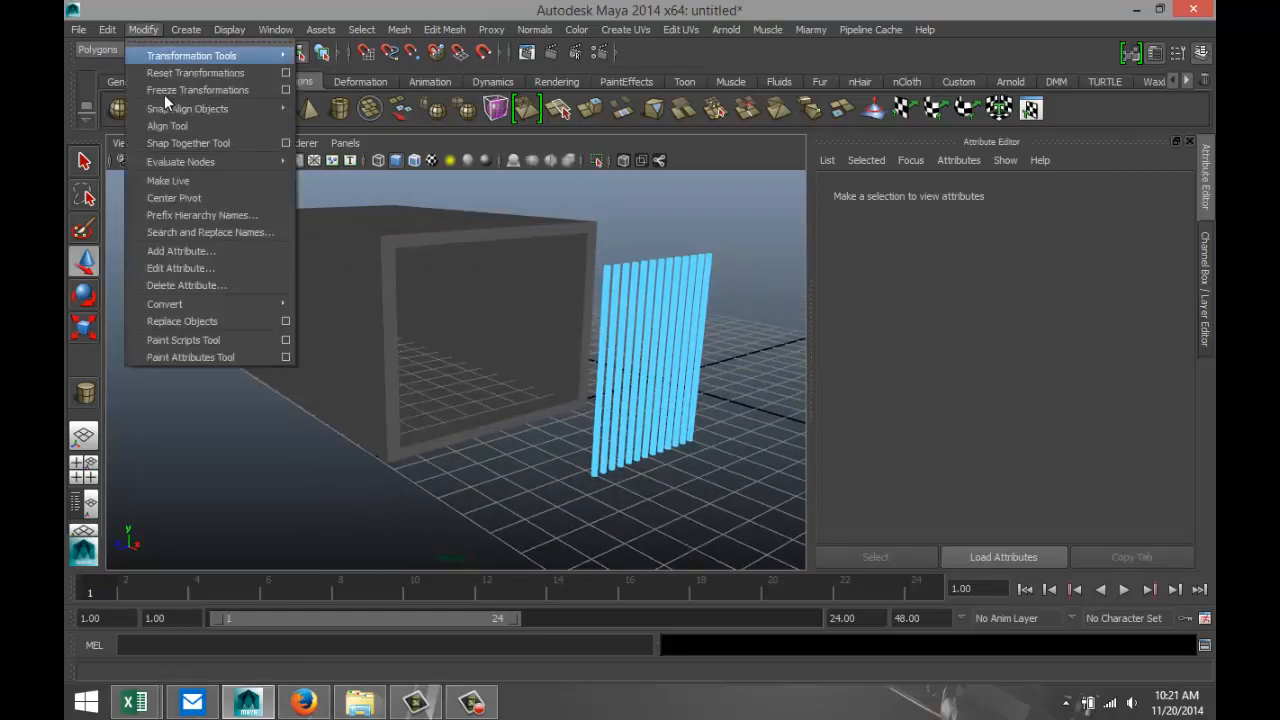
pyautogui.click(188, 199)
# Select all 13 bars as objects and move them together to just in front of the box's opening, at about X 0.827.
pyautogui.scroll(-5, 511, 424)
pyautogui.moveTo(545, 380); pyautogui.dragTo(574, 350, button='right')
pyautogui.click(572, 402)
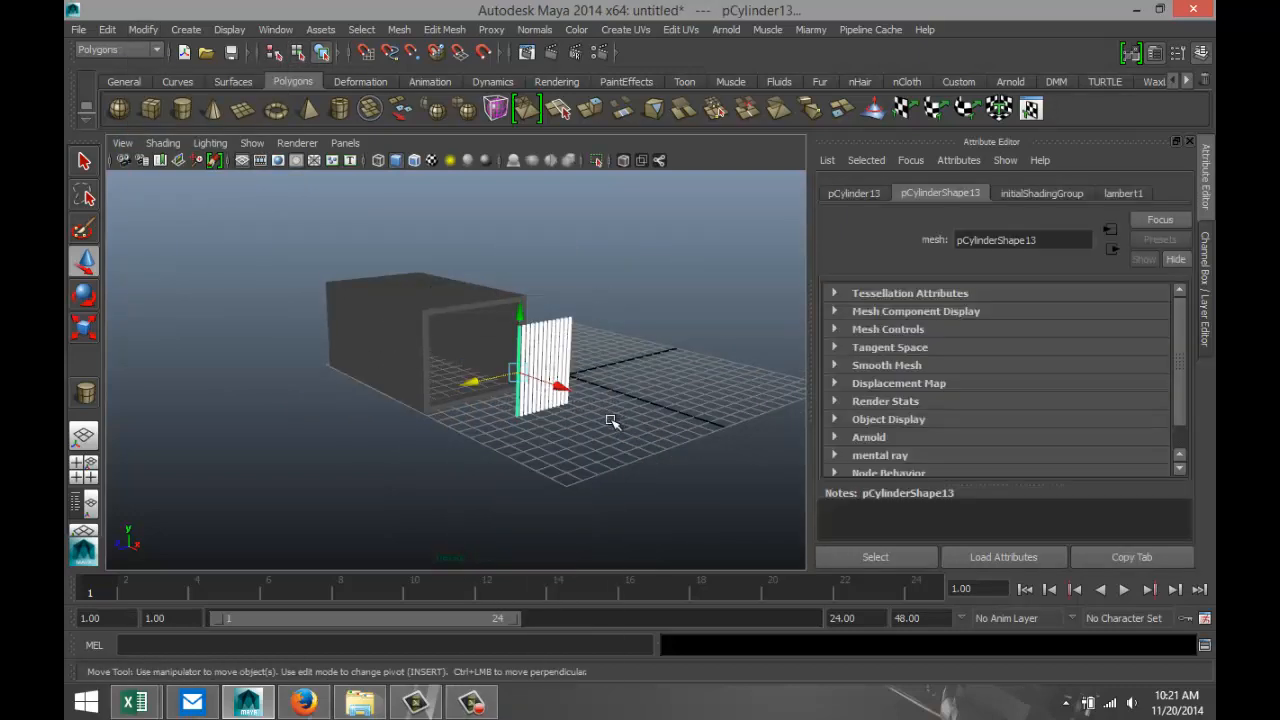
pyautogui.moveTo(561, 392); pyautogui.dragTo(506, 378)
# Using the top view, move the row of bars into the thickness of the box's front frame, at about X 0.278.
pyautogui.click(84, 466)
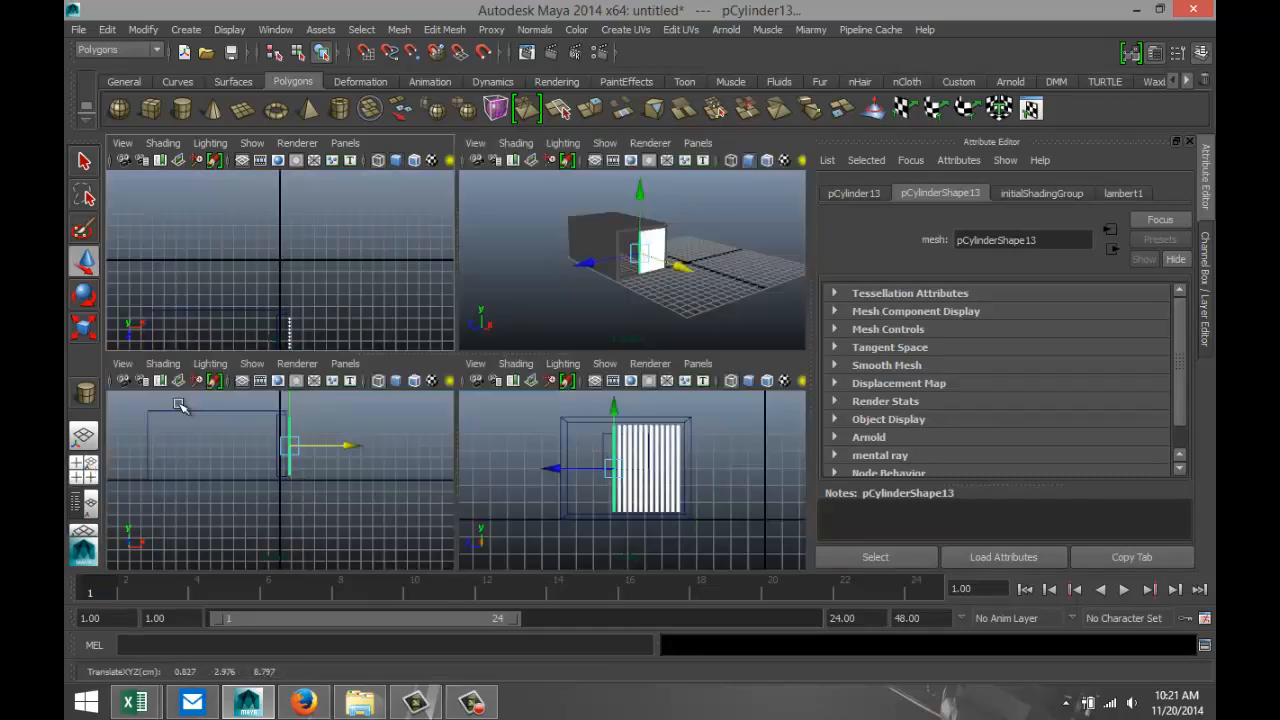
pyautogui.press('space')
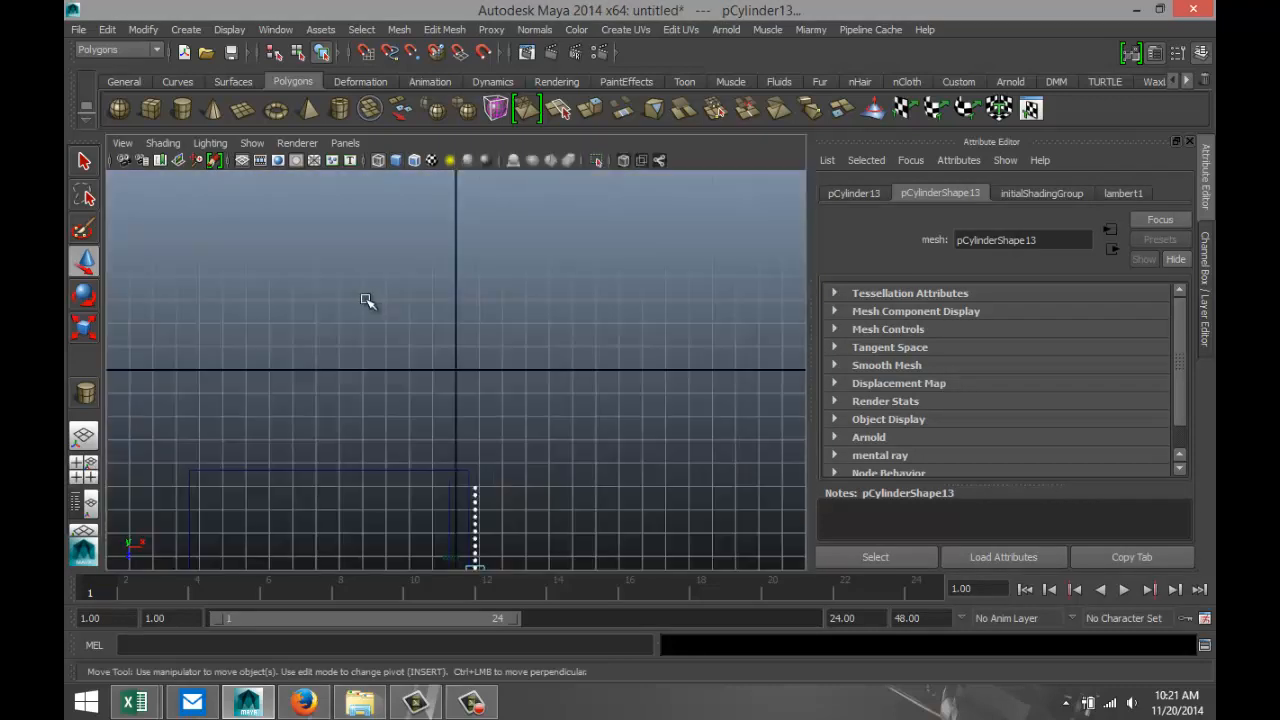
pyautogui.press('f')
pyautogui.scroll(-5, 480, 376)
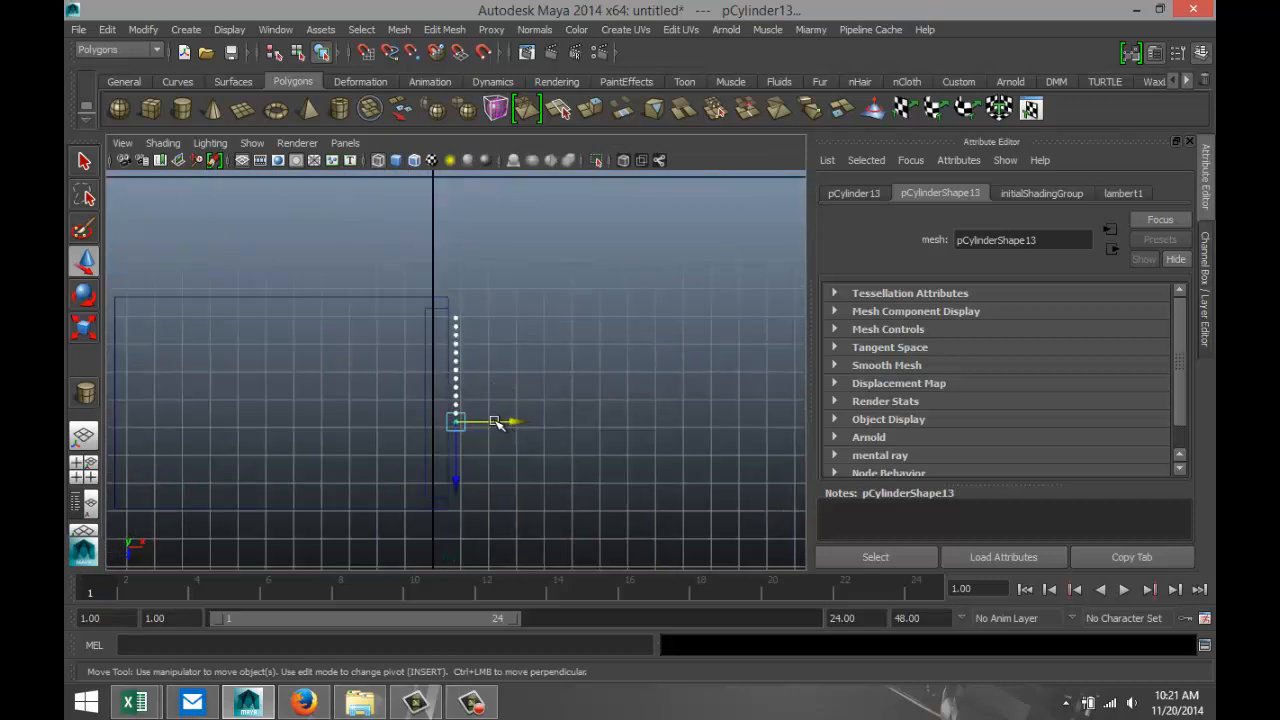
pyautogui.press('5')
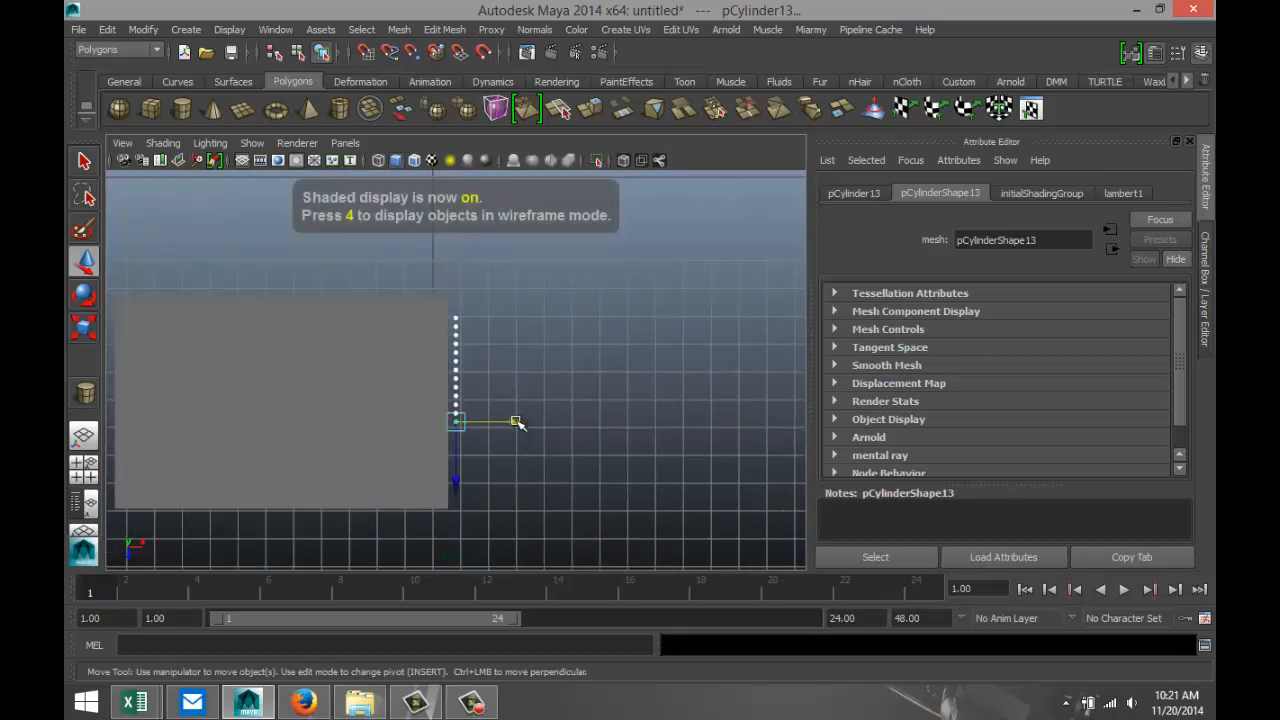
pyautogui.moveTo(516, 422); pyautogui.dragTo(499, 426)
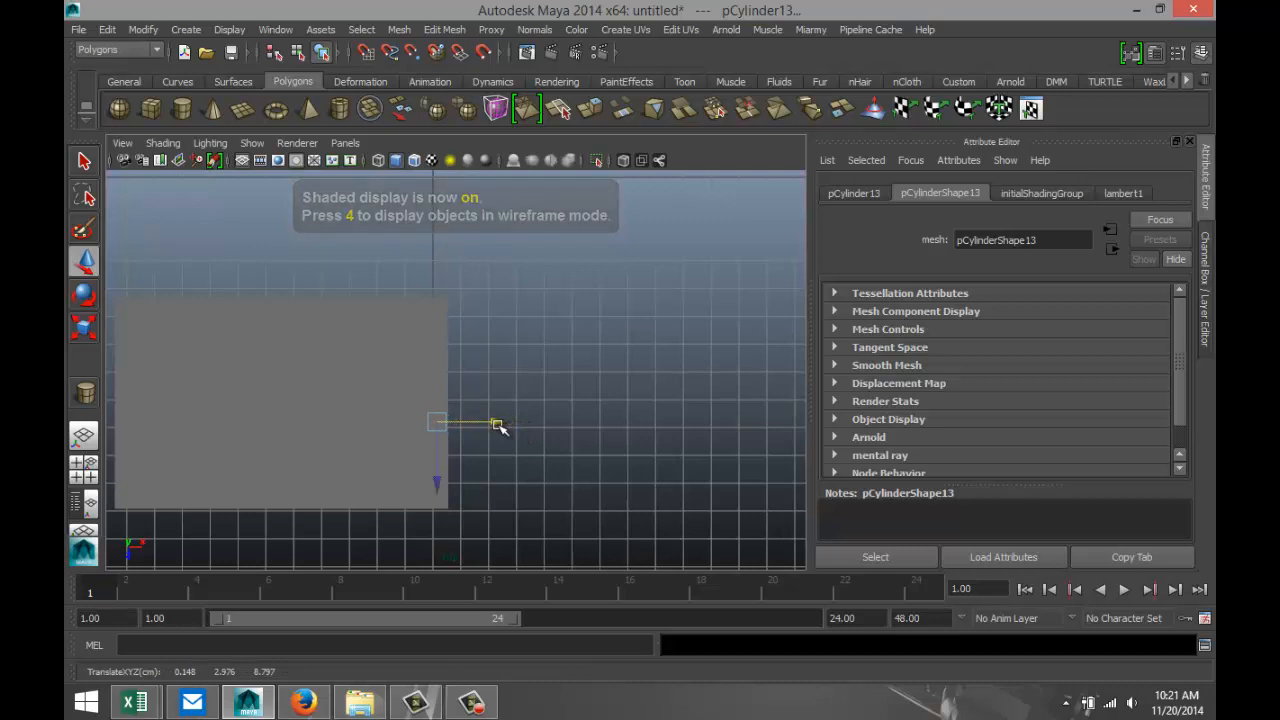
pyautogui.press('4')
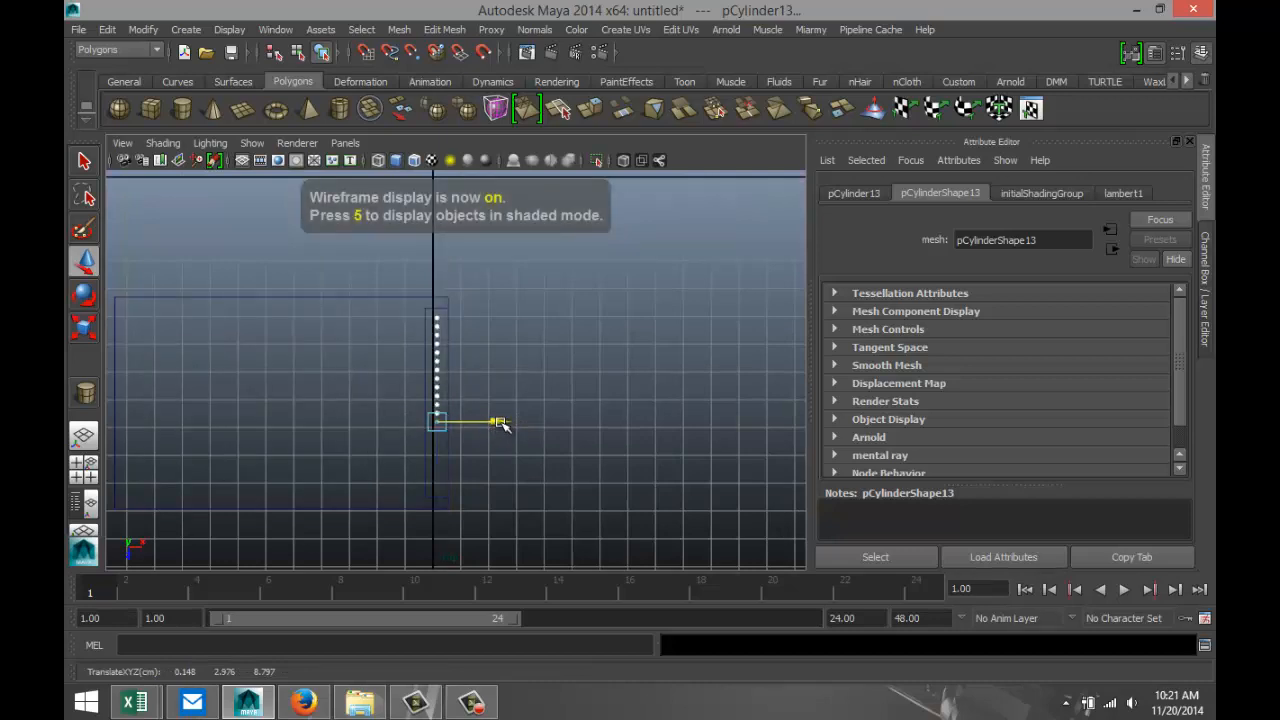
pyautogui.moveTo(502, 424); pyautogui.dragTo(507, 426)
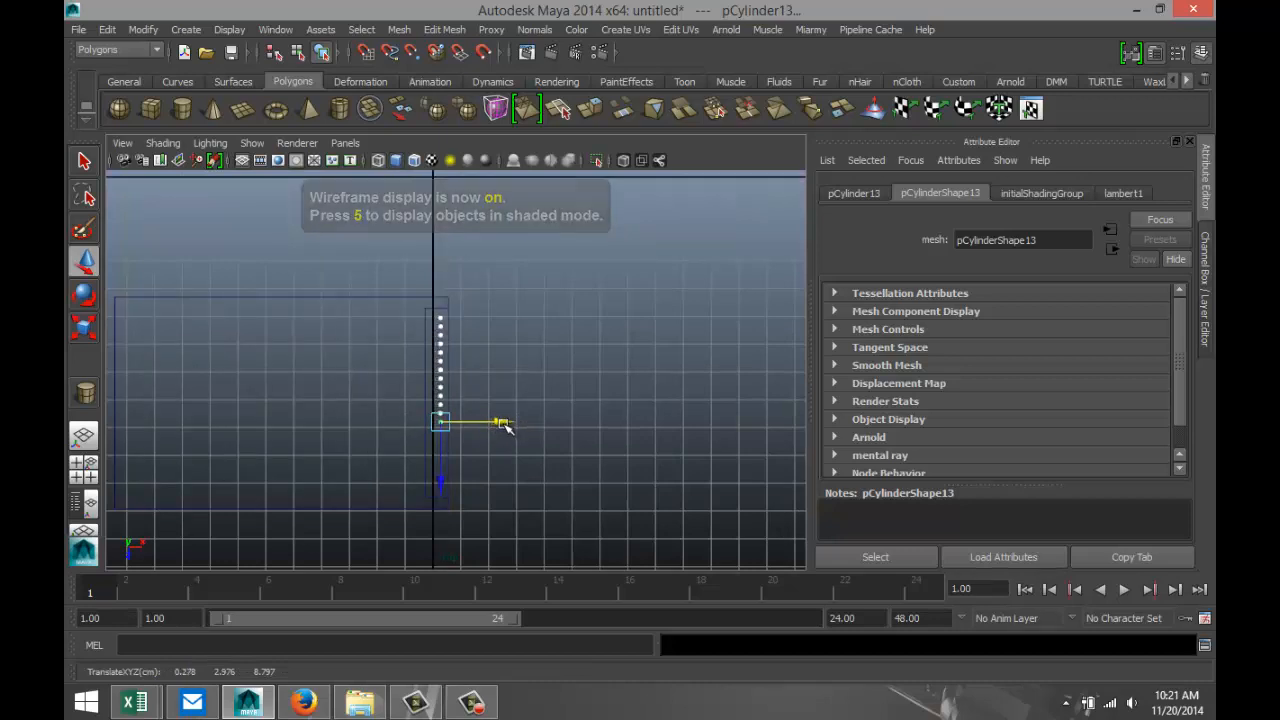
pyautogui.click(83, 464)
pyautogui.press('space')
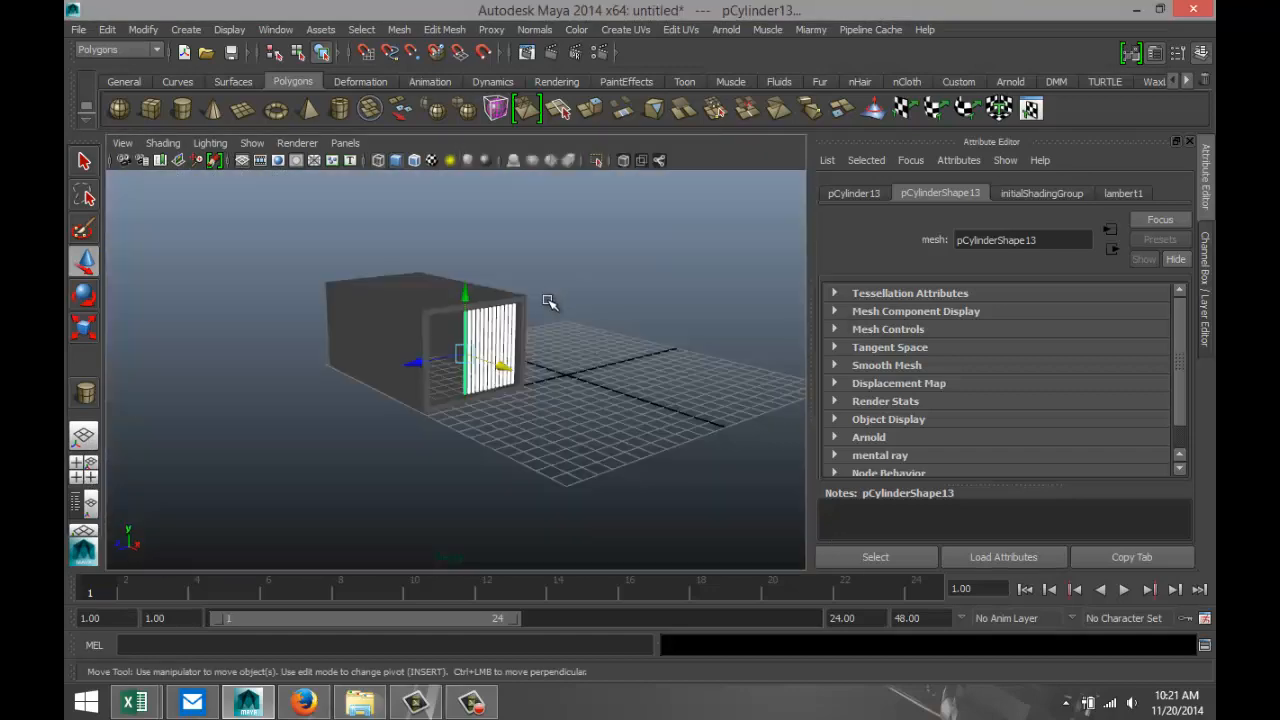
# Deselect the bars and create a long, thin polygon cube on the grid as a crossbar for them.
pyautogui.scroll(5, 586, 389)
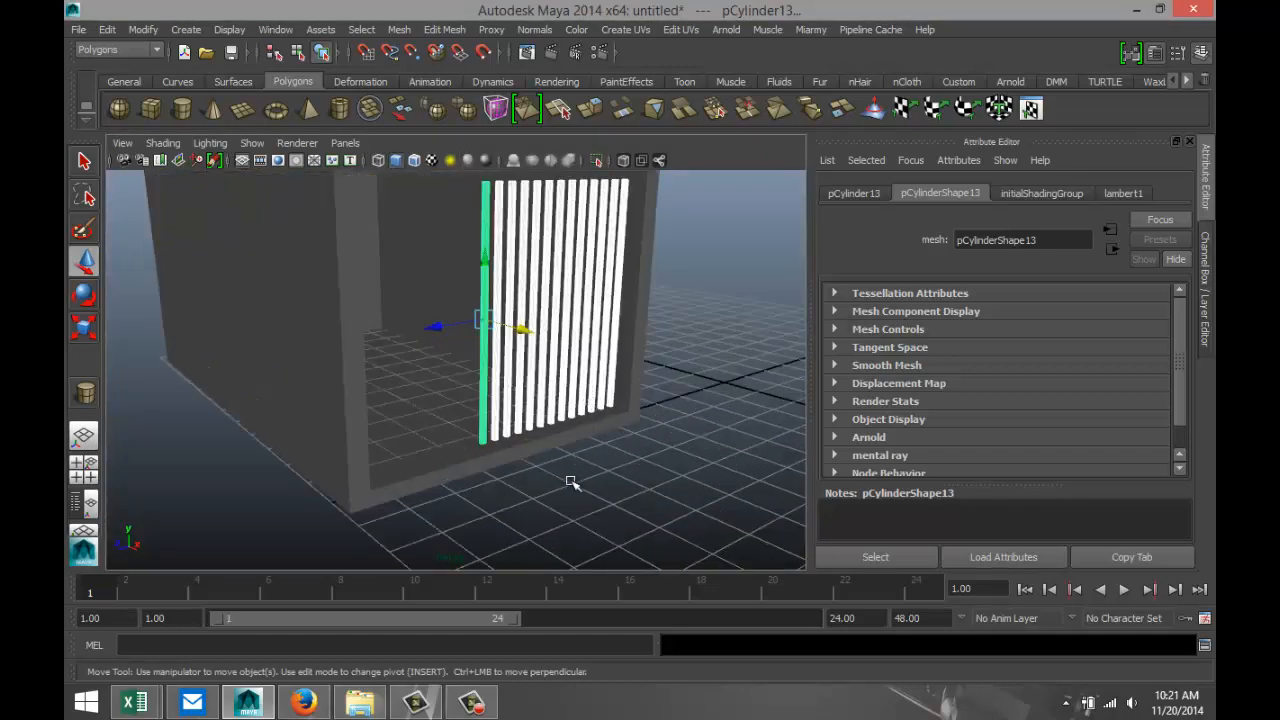
pyautogui.keyDown('alt'); pyautogui.moveTo(570, 483); pyautogui.dragTo(600, 480); pyautogui.keyUp('alt')
pyautogui.click(608, 486)
pyautogui.scroll(-3, 651, 470)
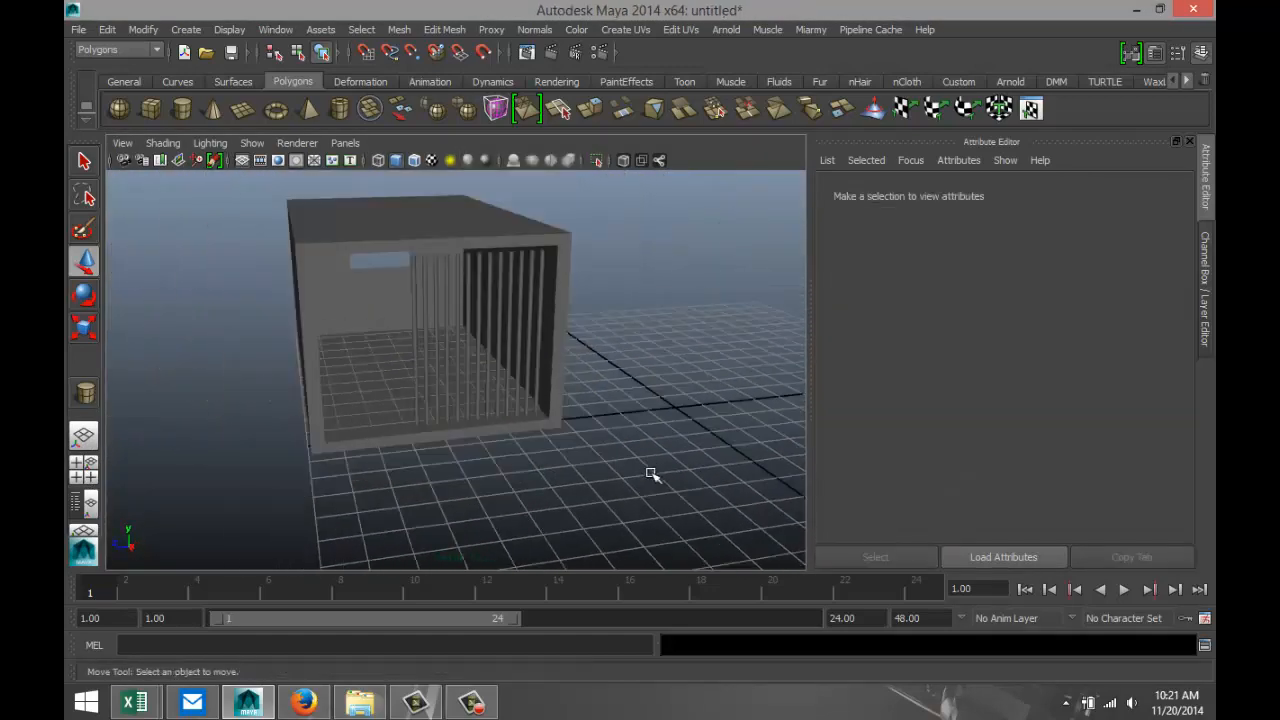
pyautogui.scroll(3, 650, 468)
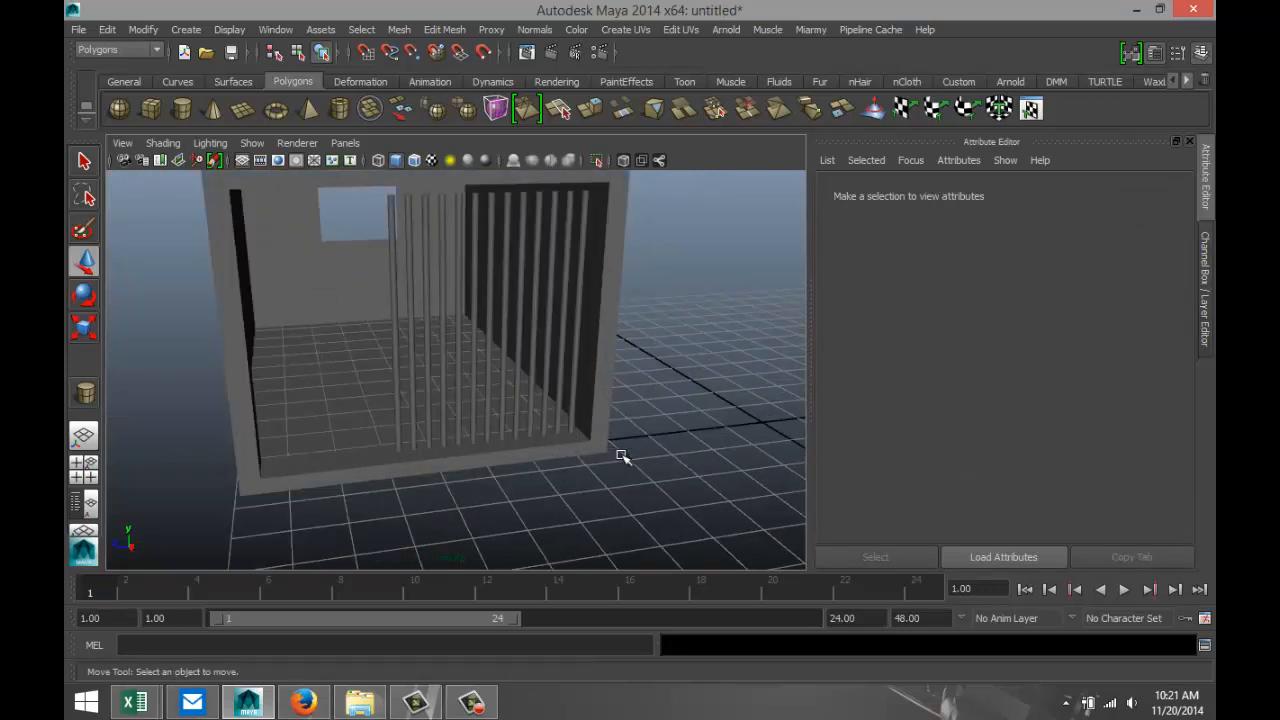
pyautogui.click(150, 108)
pyautogui.scroll(-4, 480, 430)
pyautogui.moveTo(445, 510); pyautogui.dragTo(600, 496)
# Move the crossbar into the opening near the bars' lower ends and center it on them, at about X 0.285, Y 0.555.
pyautogui.moveTo(539, 524); pyautogui.dragTo(480, 437)
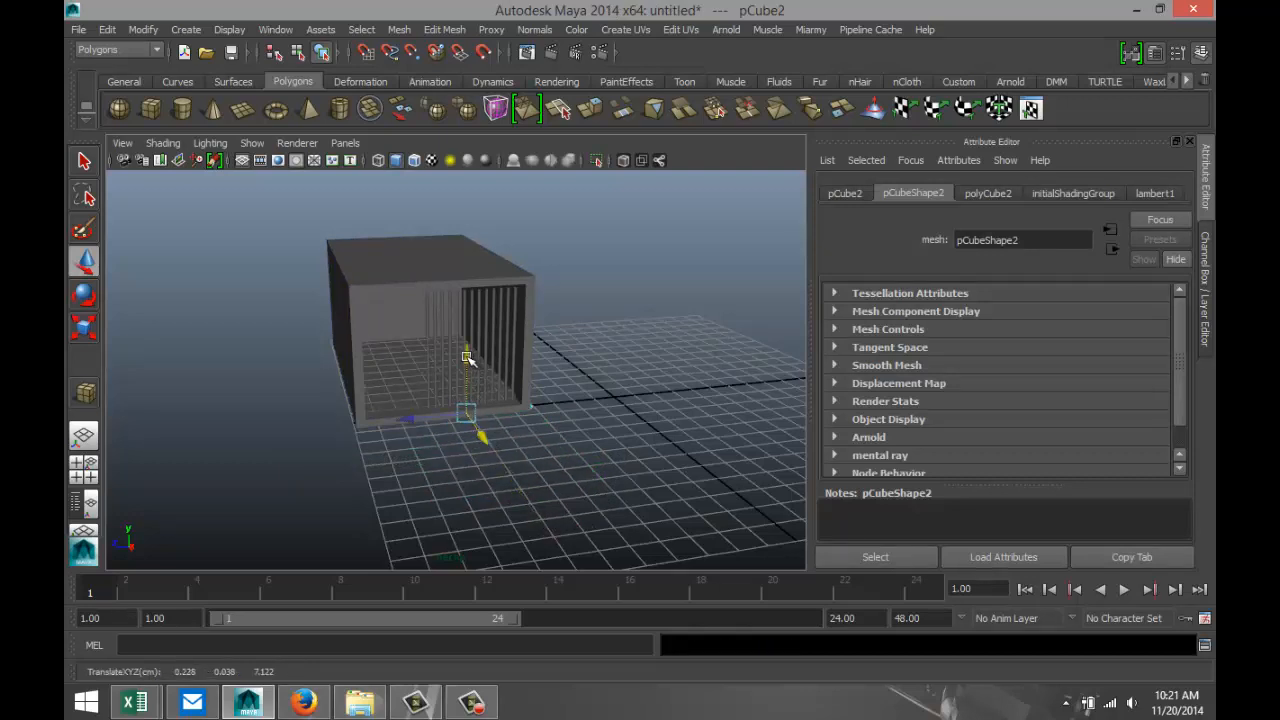
pyautogui.moveTo(471, 368); pyautogui.dragTo(463, 346)
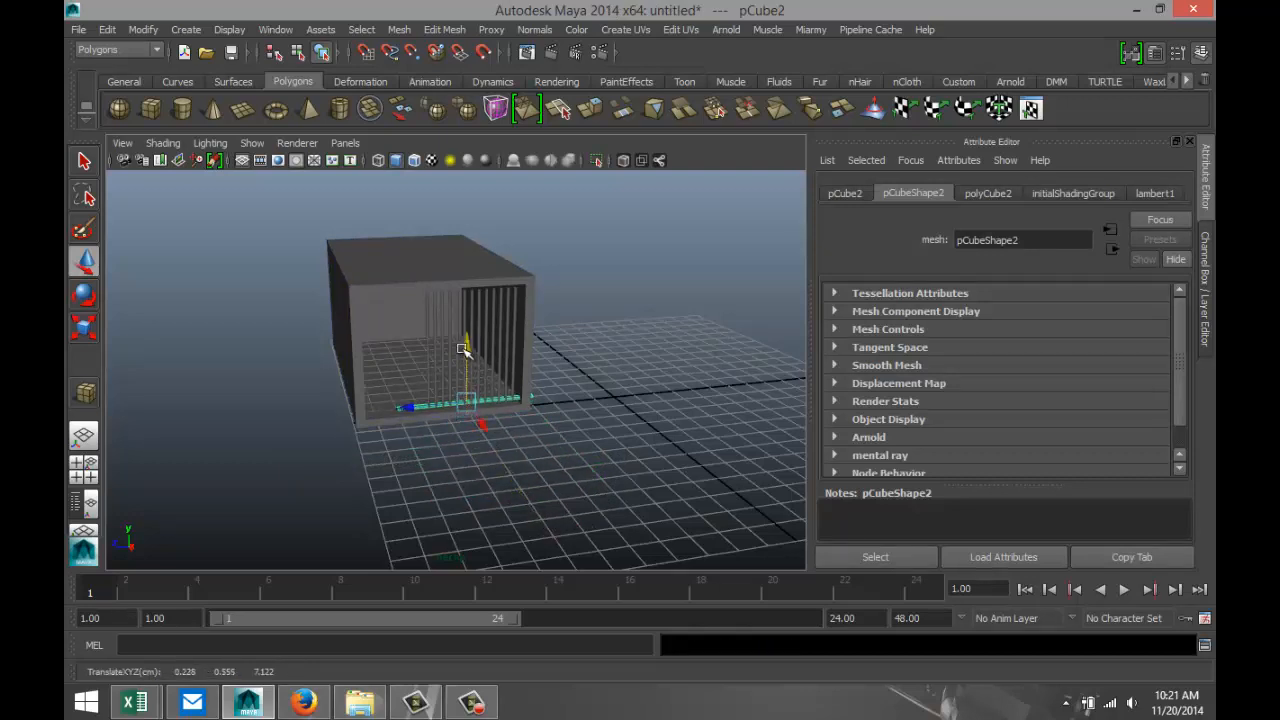
pyautogui.click(84, 464)
pyautogui.press('space')
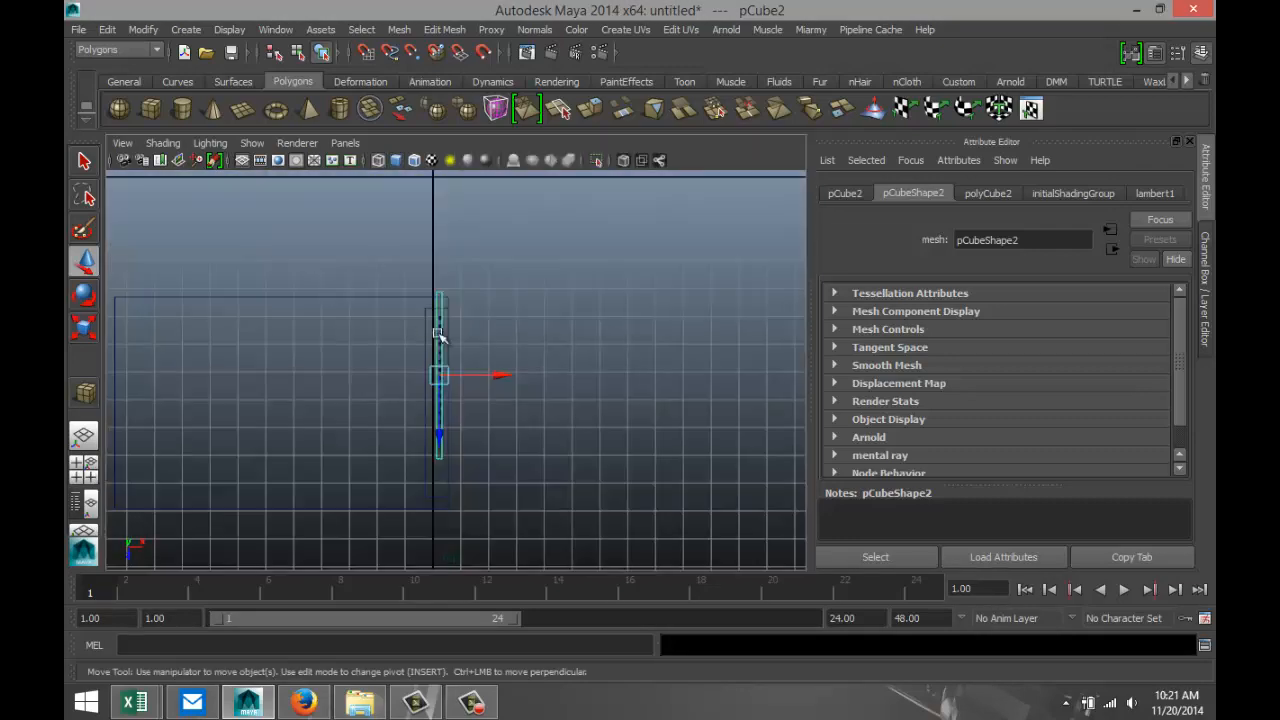
pyautogui.scroll(5, 512, 400)
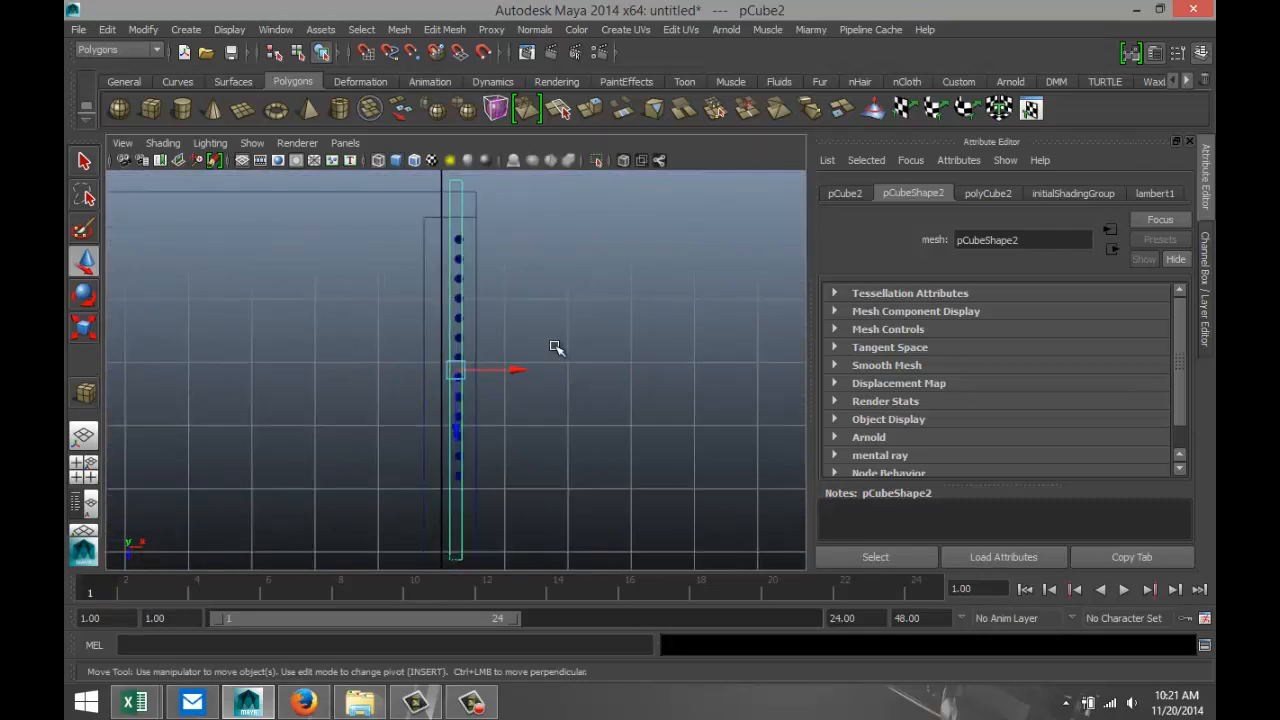
pyautogui.moveTo(523, 370); pyautogui.dragTo(527, 374)
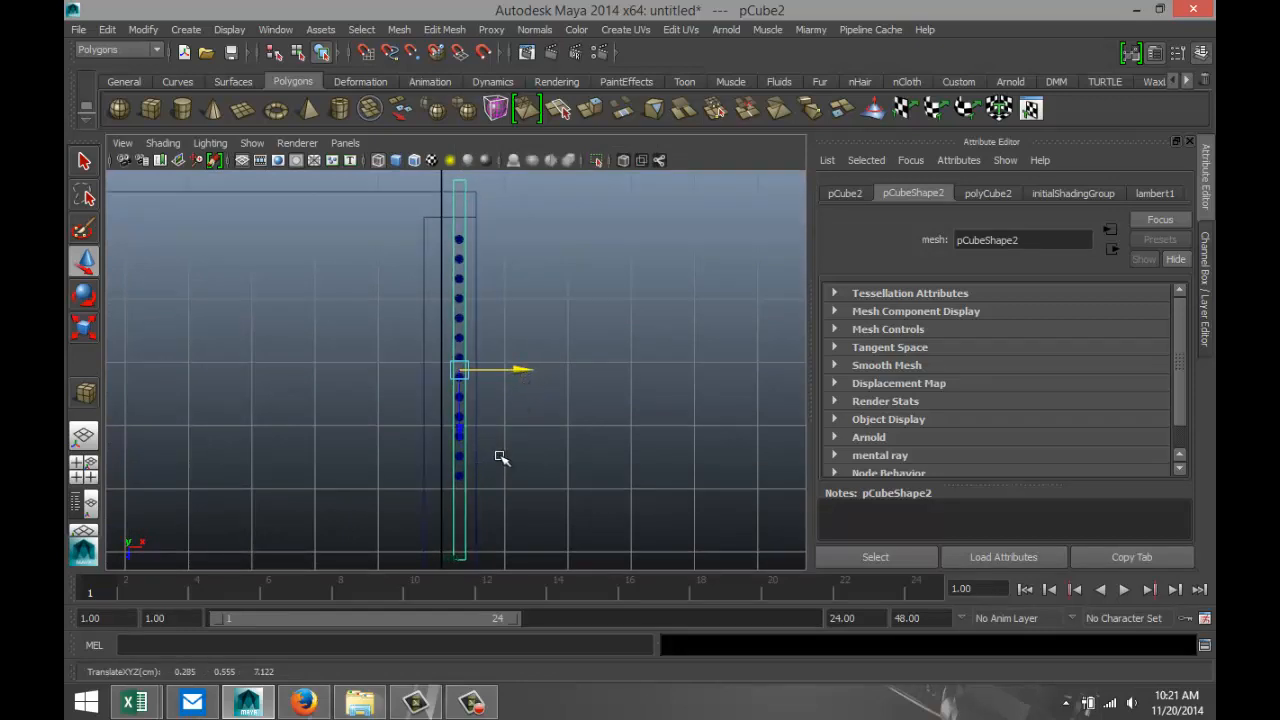
# Shorten the crossbar along Z so it extends only slightly past the first and last bars, and return to the perspective view.
pyautogui.press('r')
pyautogui.moveTo(458, 456); pyautogui.dragTo(453, 433)
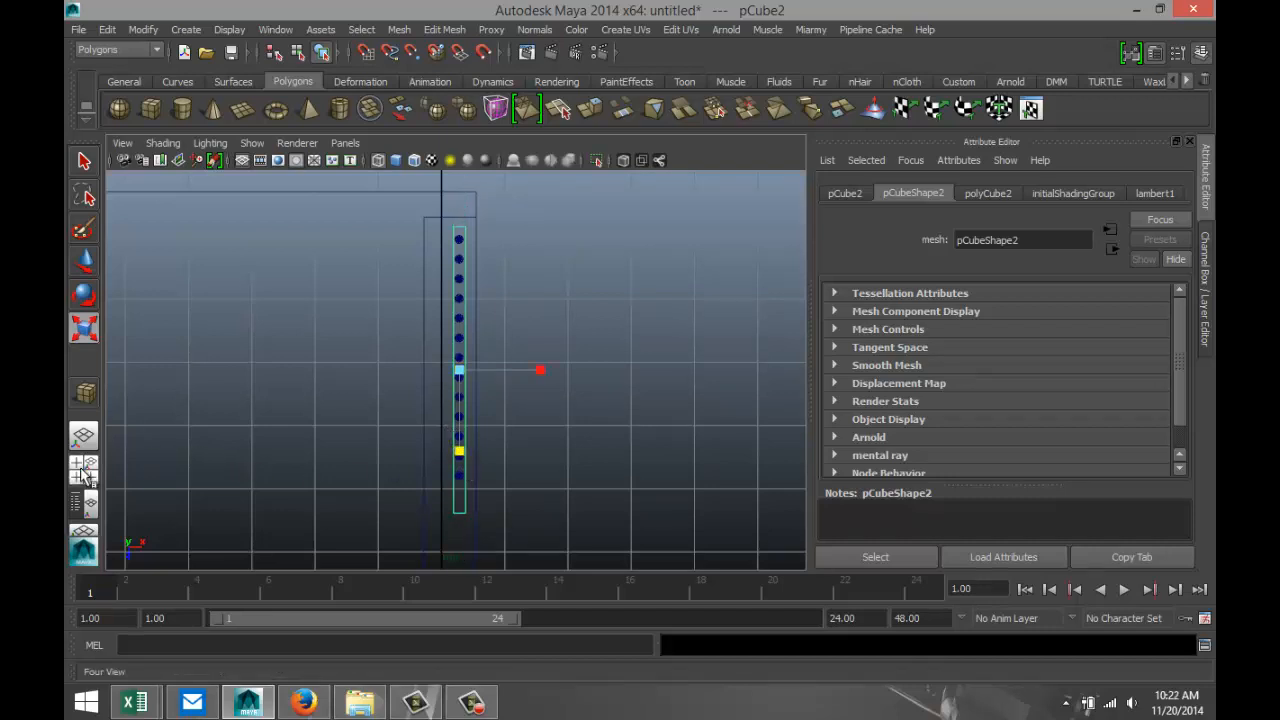
pyautogui.press('space')
pyautogui.press('space')
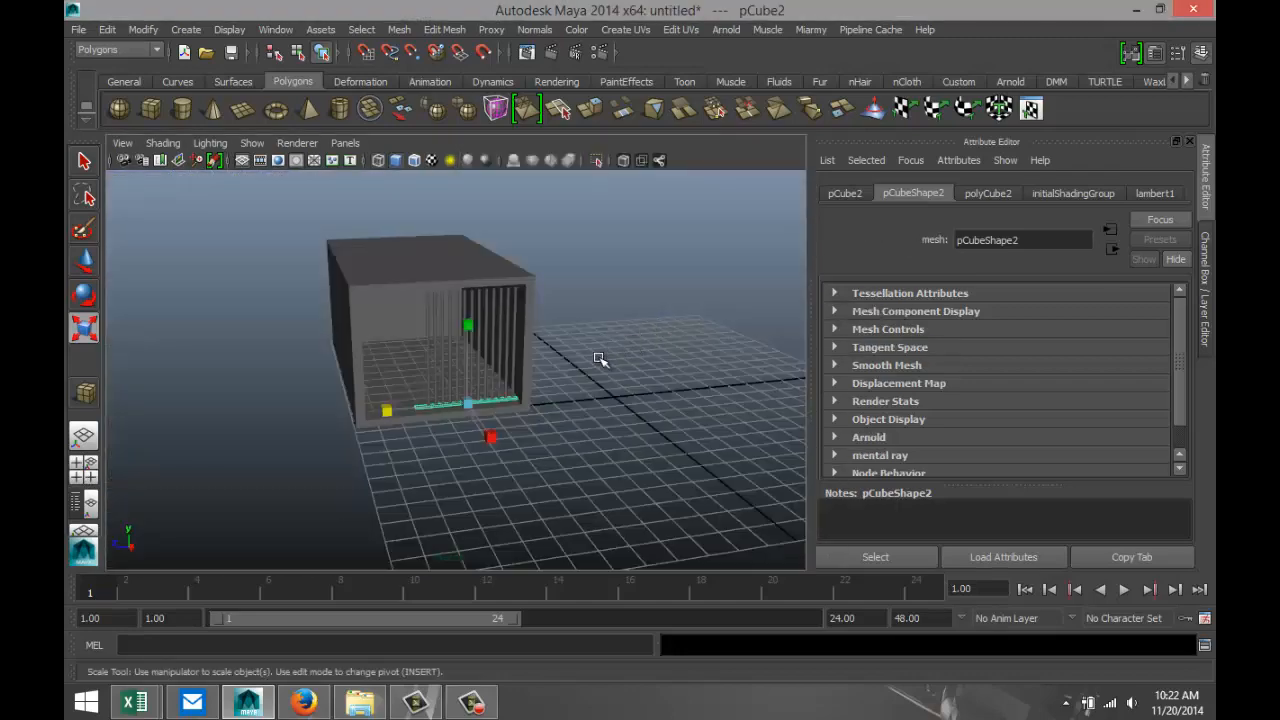
# Frame the lower crossbar and raise it slightly along the bars, to about Y 0.609.
pyautogui.press('f')
pyautogui.keyDown('alt'); pyautogui.moveTo(437, 517); pyautogui.dragTo(459, 504); pyautogui.keyUp('alt')
pyautogui.press('w')
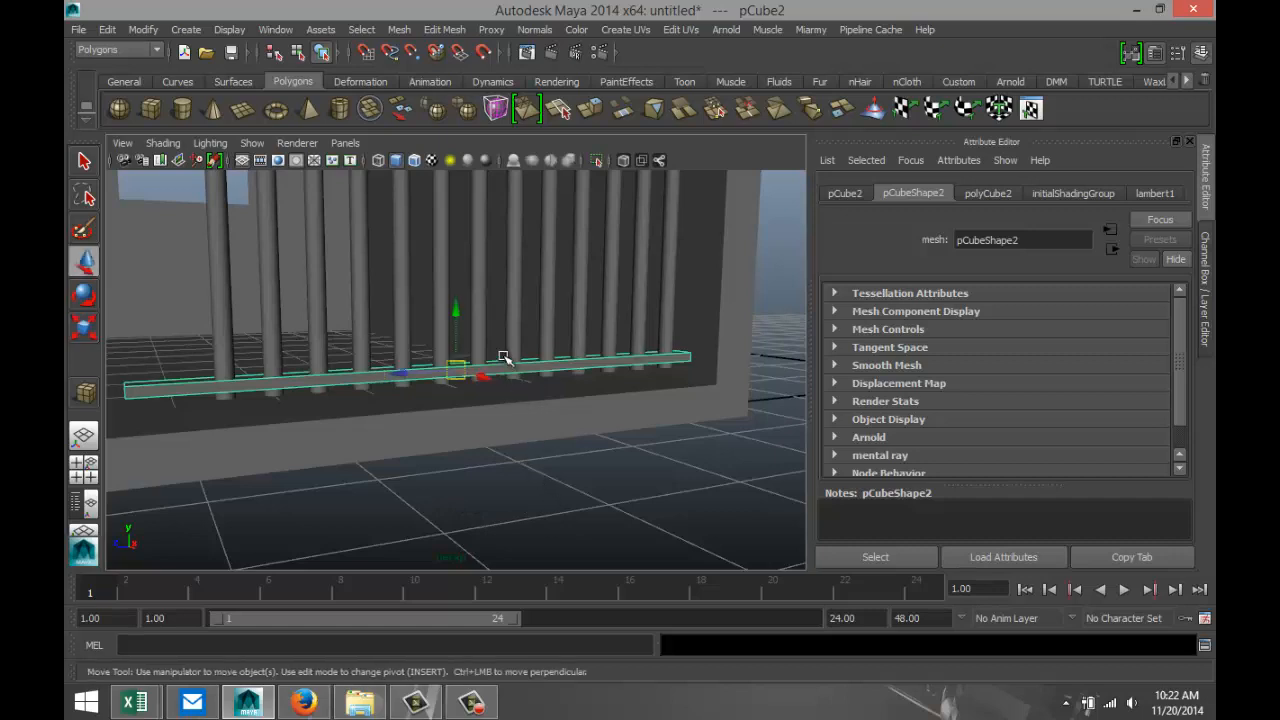
pyautogui.moveTo(456, 313); pyautogui.dragTo(457, 303)
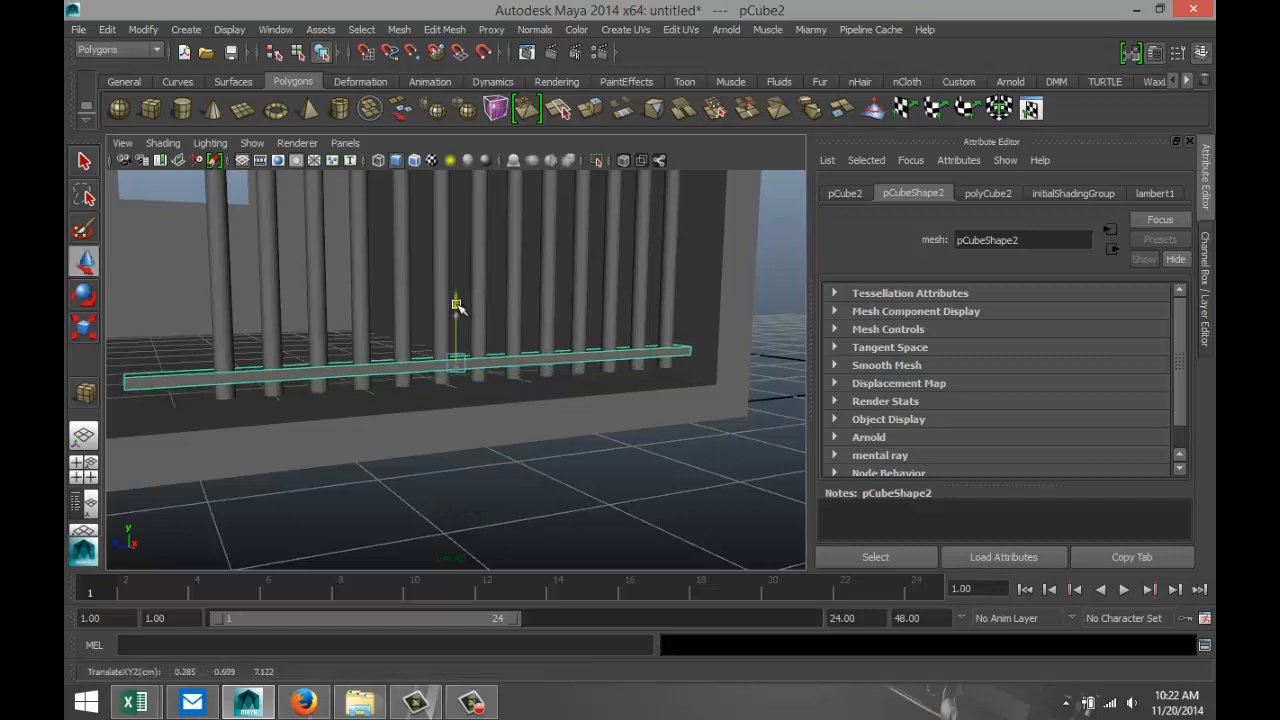
pyautogui.keyDown('alt'); pyautogui.moveTo(420, 469); pyautogui.dragTo(391, 494); pyautogui.keyUp('alt')
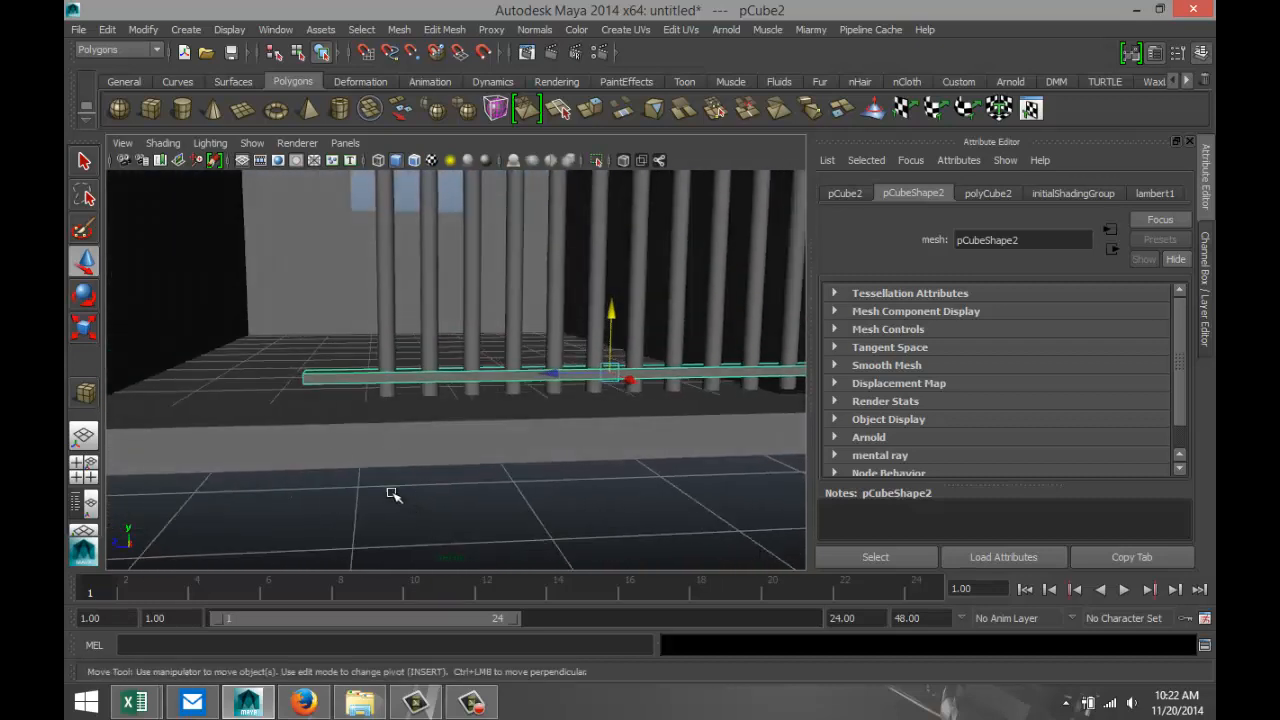
# Move the crossbar's end vertices on the open side in to about Z 8.975, just past the outermost bar.
pyautogui.moveTo(310, 379); pyautogui.dragTo(250, 296, button='right')
pyautogui.moveTo(305, 367); pyautogui.dragTo(331, 418)
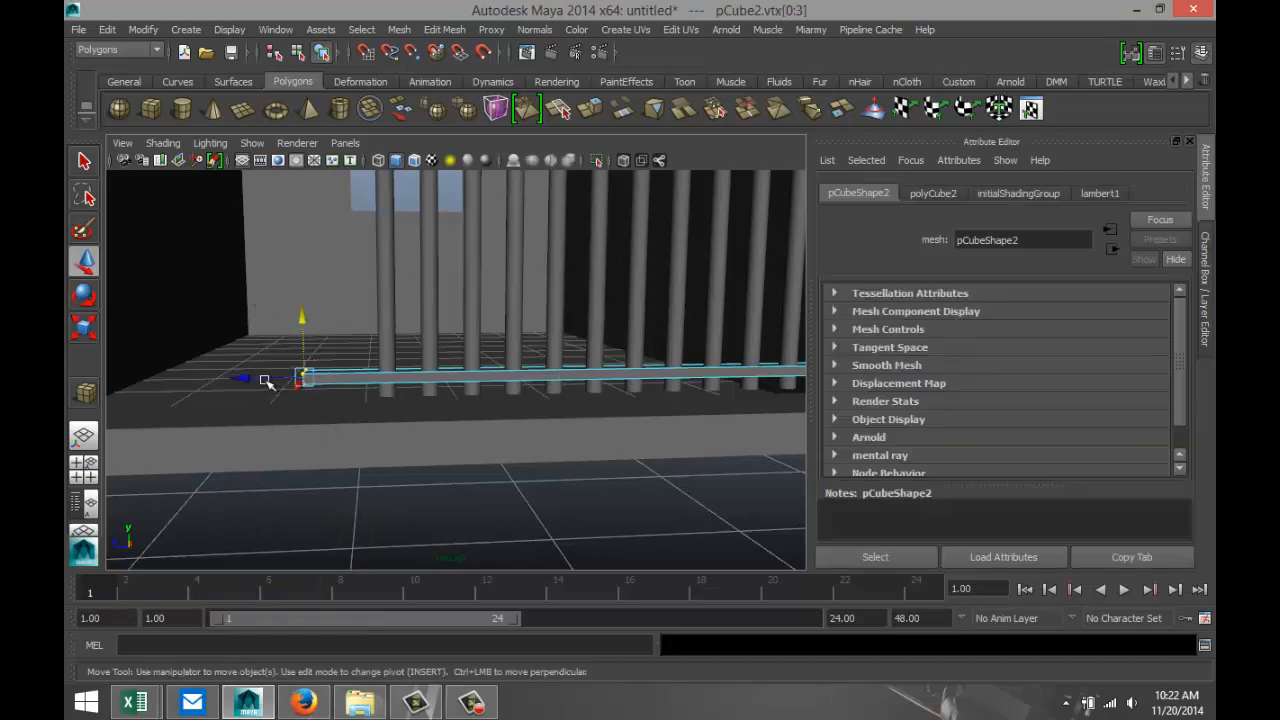
pyautogui.moveTo(266, 381); pyautogui.dragTo(307, 388)
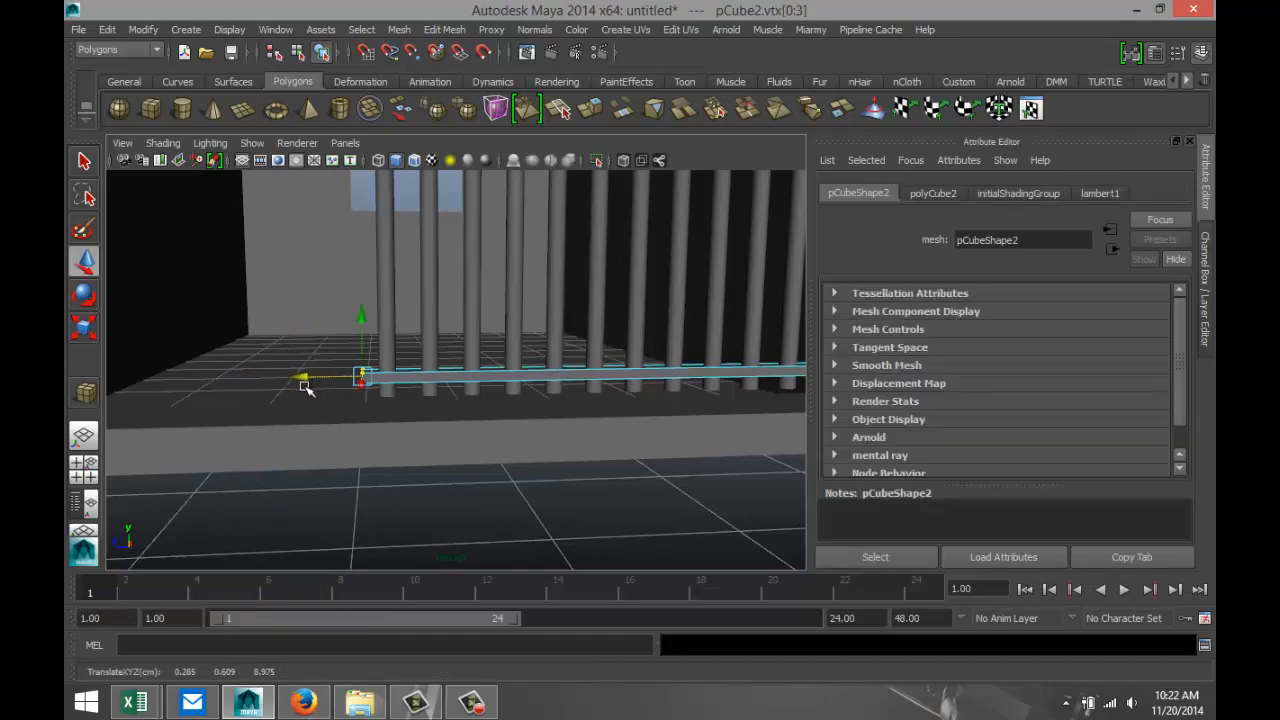
pyautogui.keyDown('alt'); pyautogui.moveTo(505, 486); pyautogui.dragTo(464, 507, button='middle'); pyautogui.keyUp('alt')
pyautogui.click(505, 503)
pyautogui.keyDown('alt'); pyautogui.moveTo(492, 489); pyautogui.dragTo(496, 450, button='right'); pyautogui.keyUp('alt')
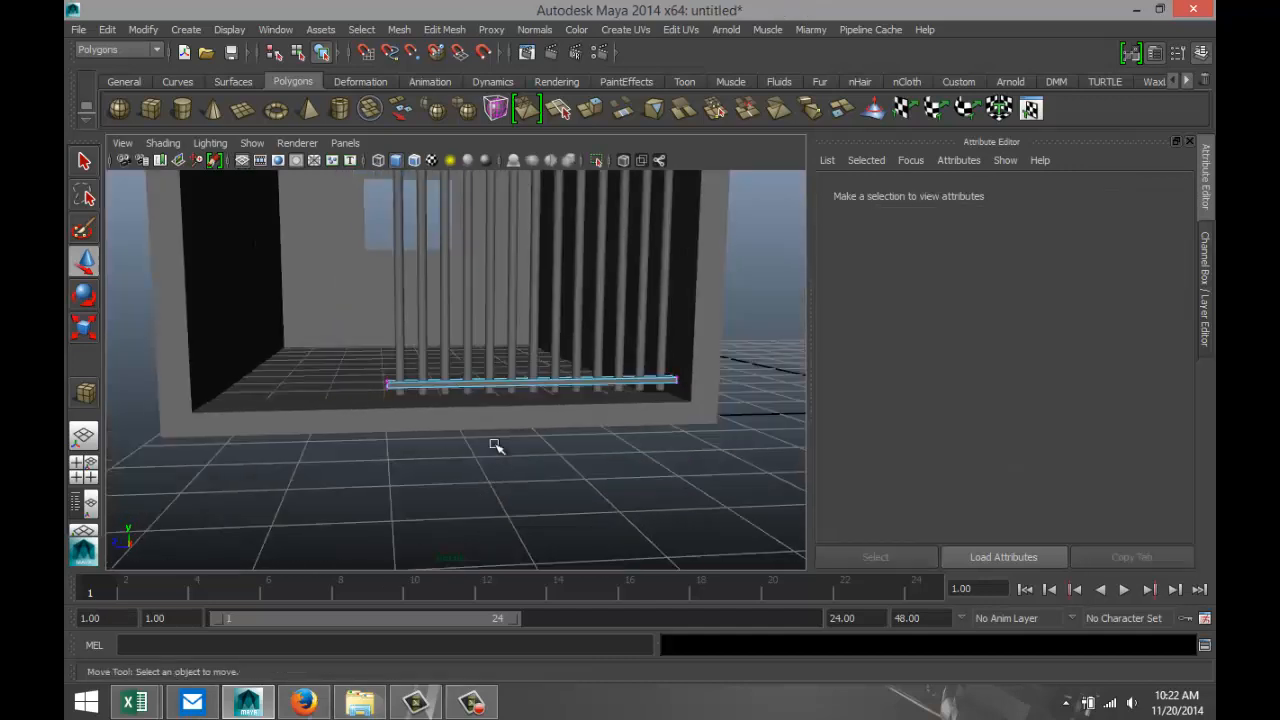
# Return the crossbar to object mode, duplicate it, and raise the copy near the bars' upper ends, at about Y 5.292.
pyautogui.moveTo(478, 300); pyautogui.dragTo(515, 287, button='right')
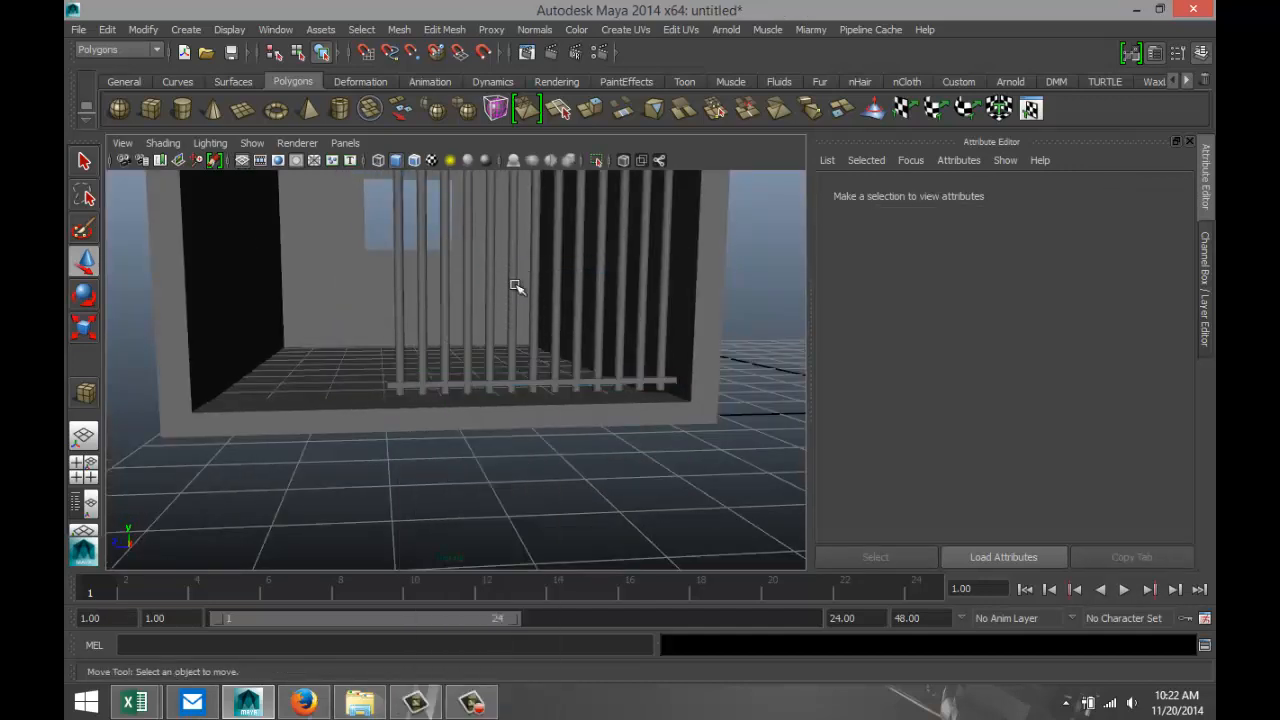
pyautogui.click(479, 386)
pyautogui.scroll(-3, 644, 470)
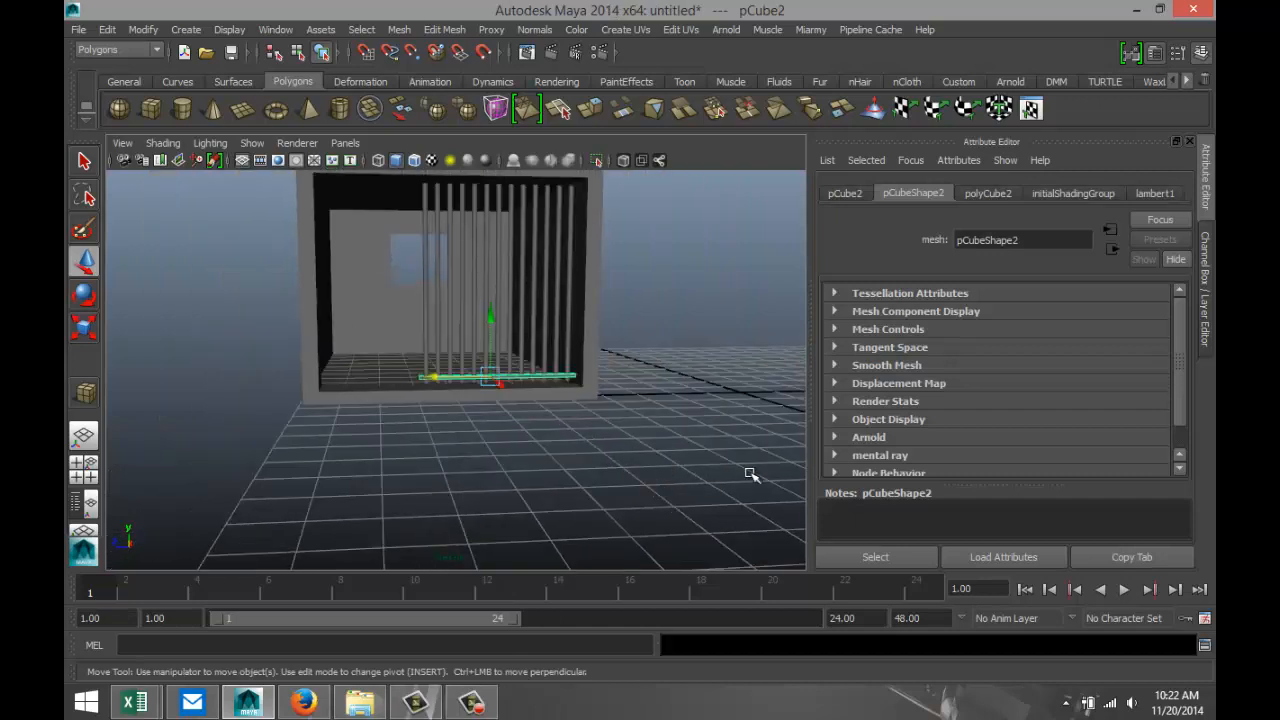
pyautogui.hotkey('ctrl', 'd')
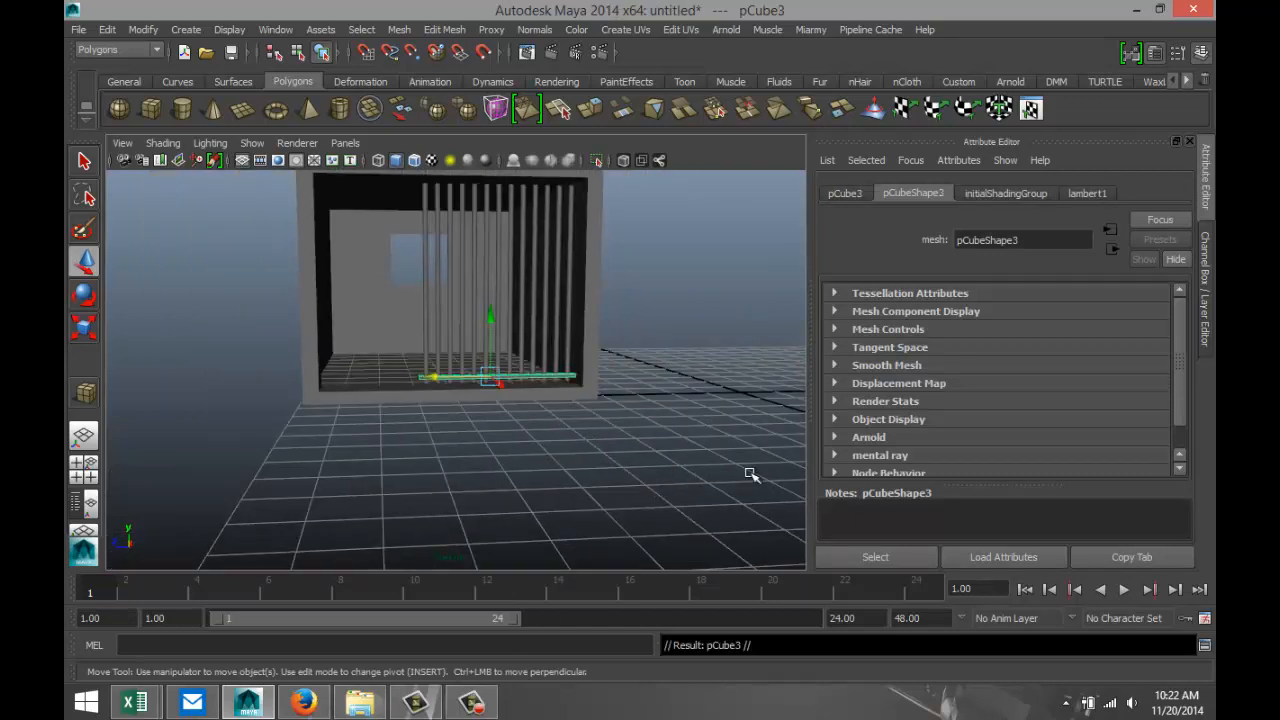
pyautogui.moveTo(486, 316); pyautogui.dragTo(462, 128)
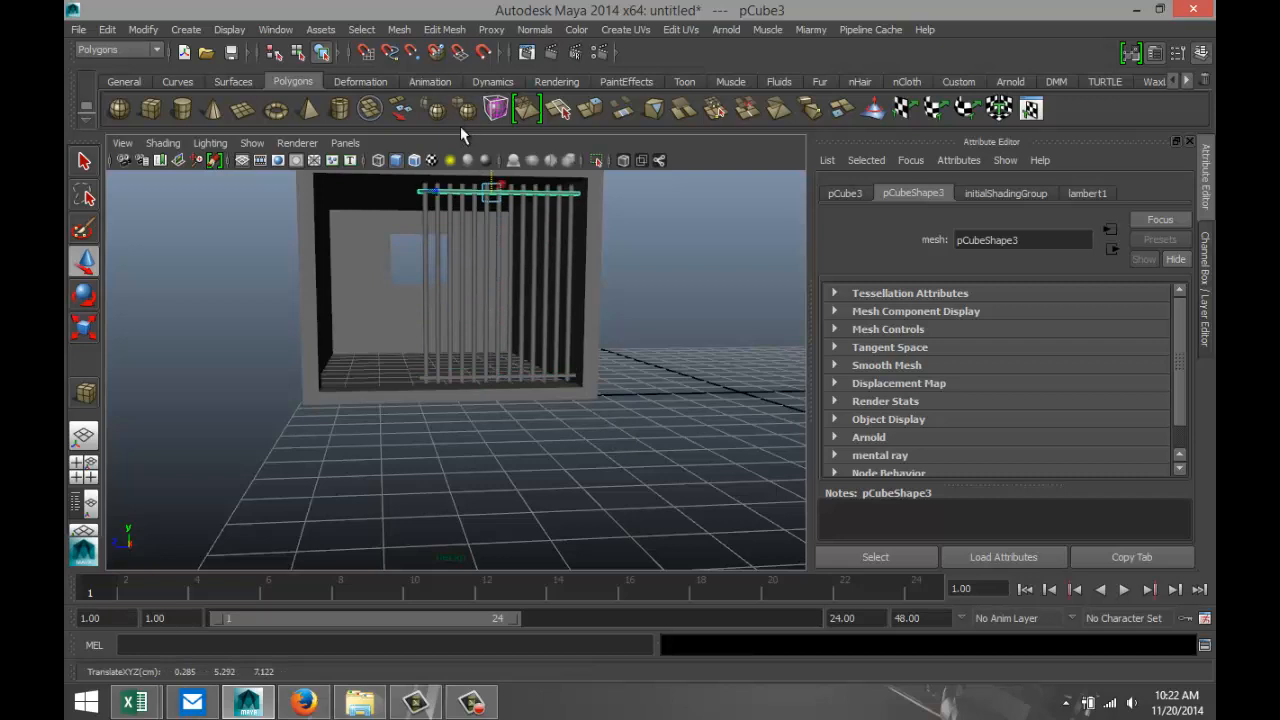
# Duplicate the crossbar twice more and place the copies between the upper and lower ones, at about Y 3.917 and Y 2.185.
pyautogui.hotkey('ctrl', 'd')
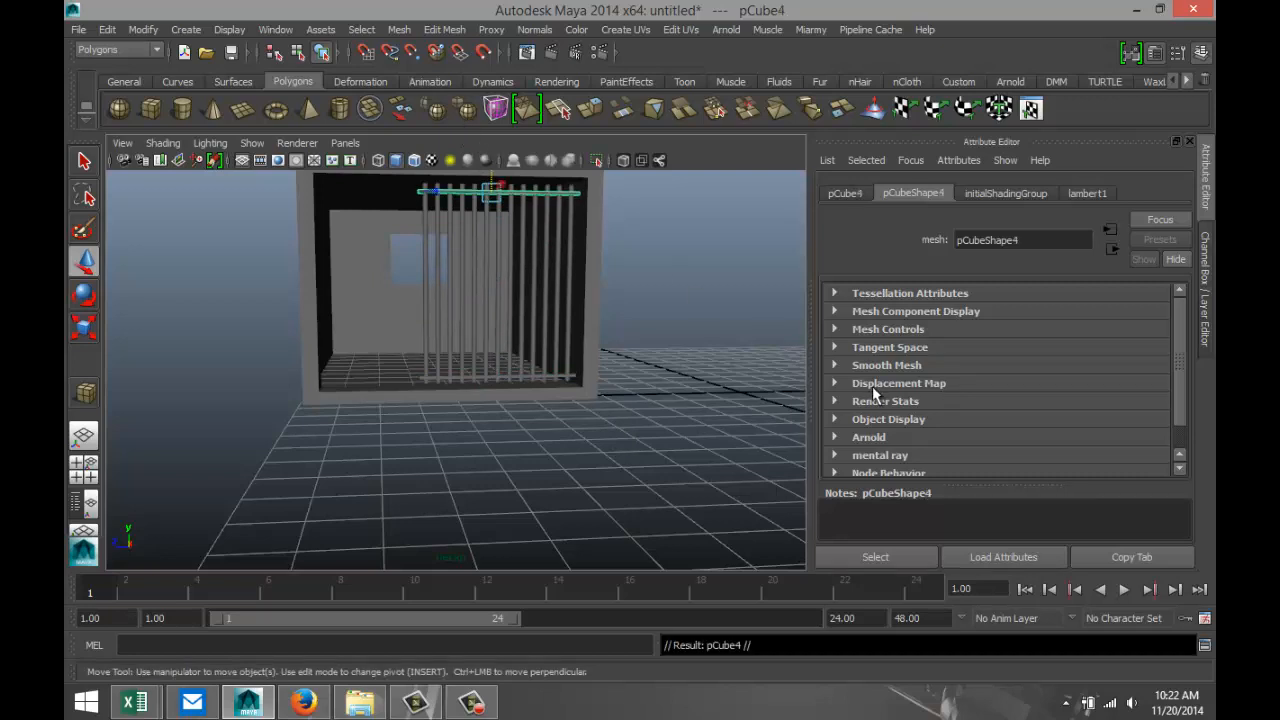
pyautogui.scroll(-5, 481, 280)
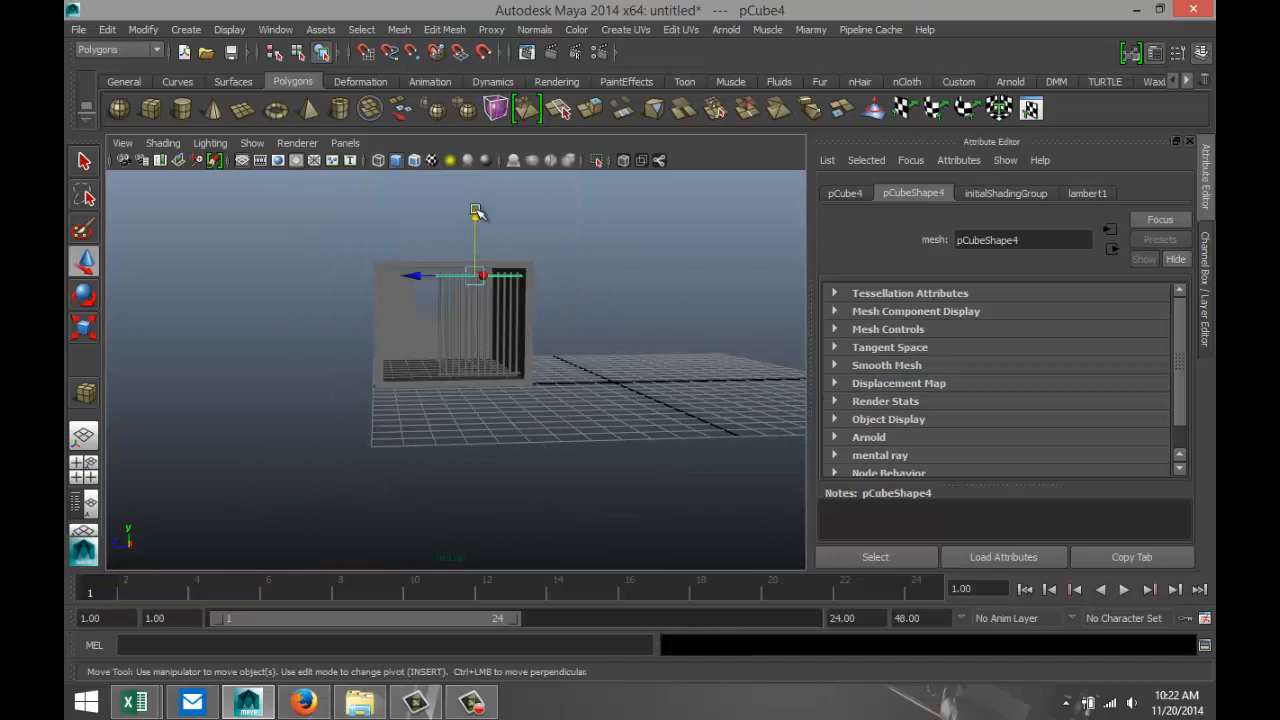
pyautogui.moveTo(474, 214); pyautogui.dragTo(481, 241)
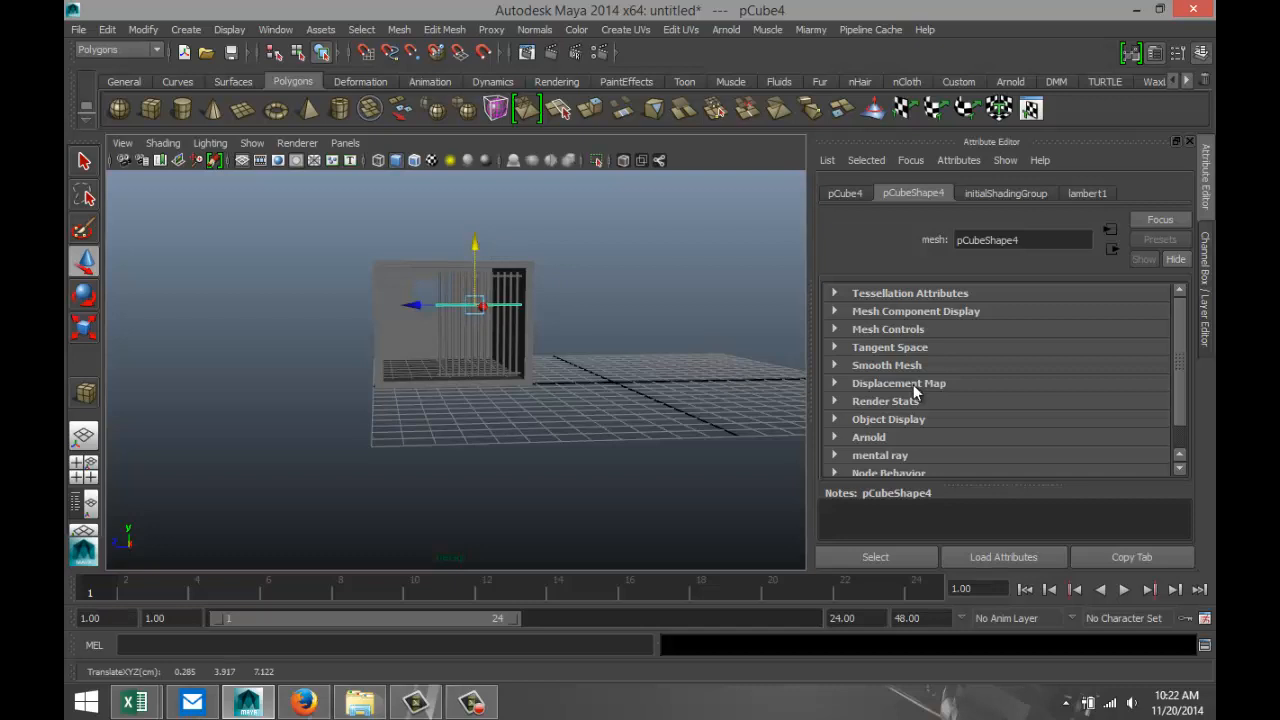
pyautogui.hotkey('ctrl', 'd')
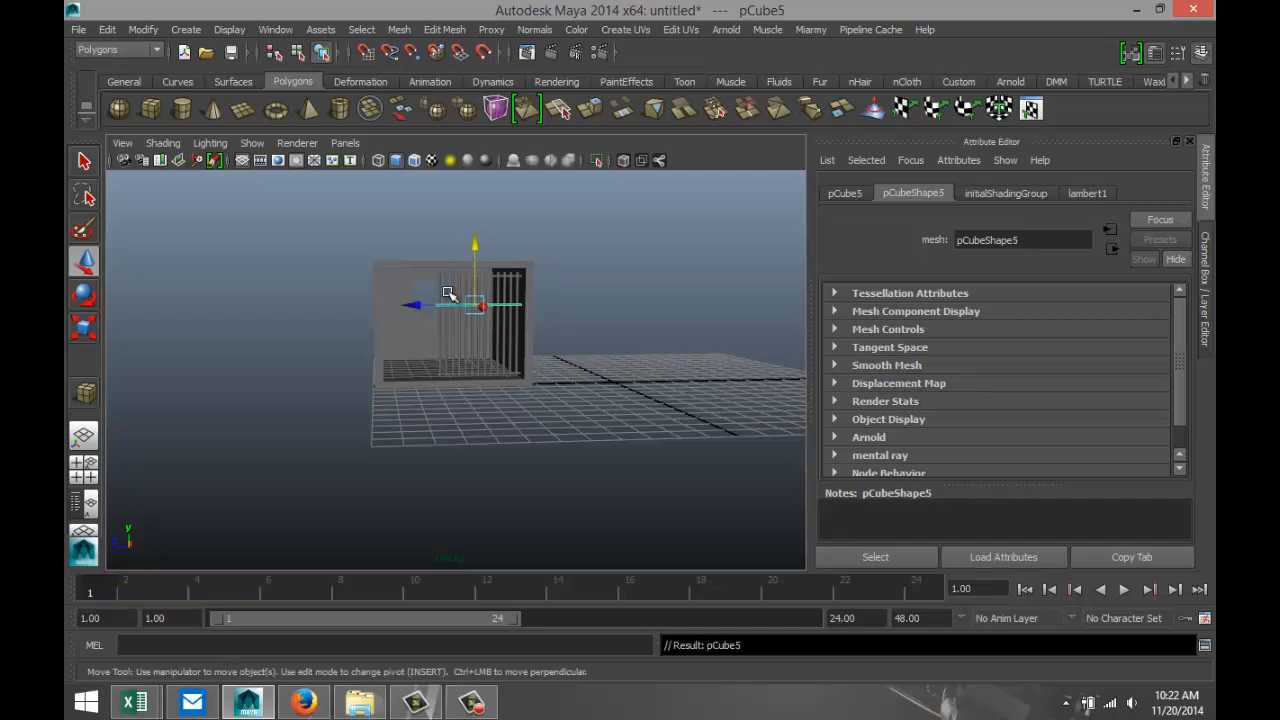
pyautogui.moveTo(479, 245); pyautogui.dragTo(482, 285)
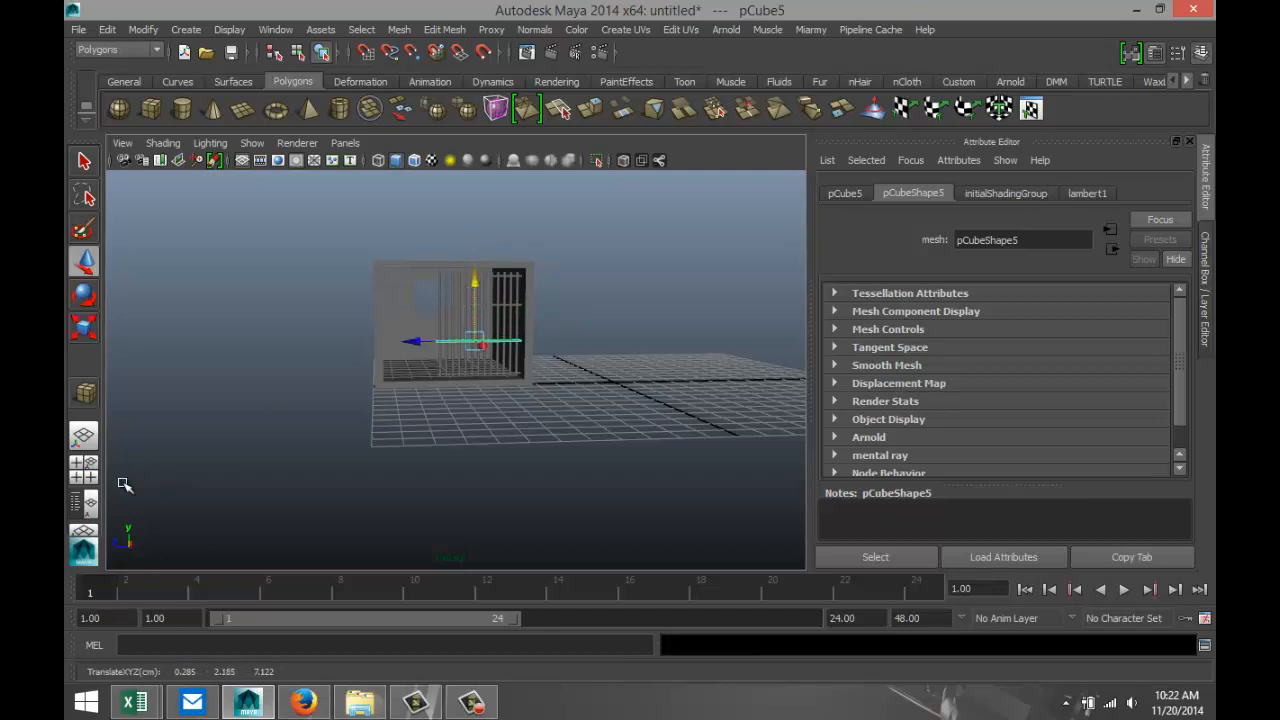
# Deselect everything and inspect the crossbars' spacing in the side view and from several perspective angles.
pyautogui.click(83, 466)
pyautogui.press('space')
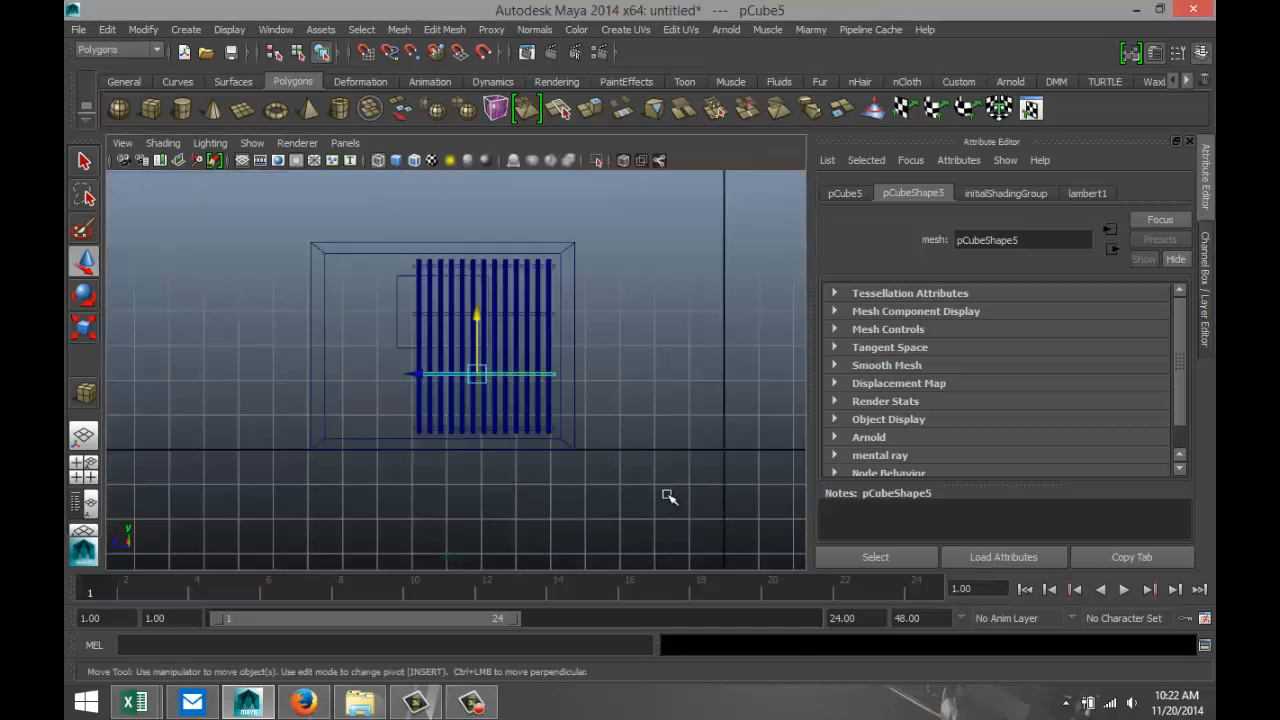
pyautogui.click(652, 380)
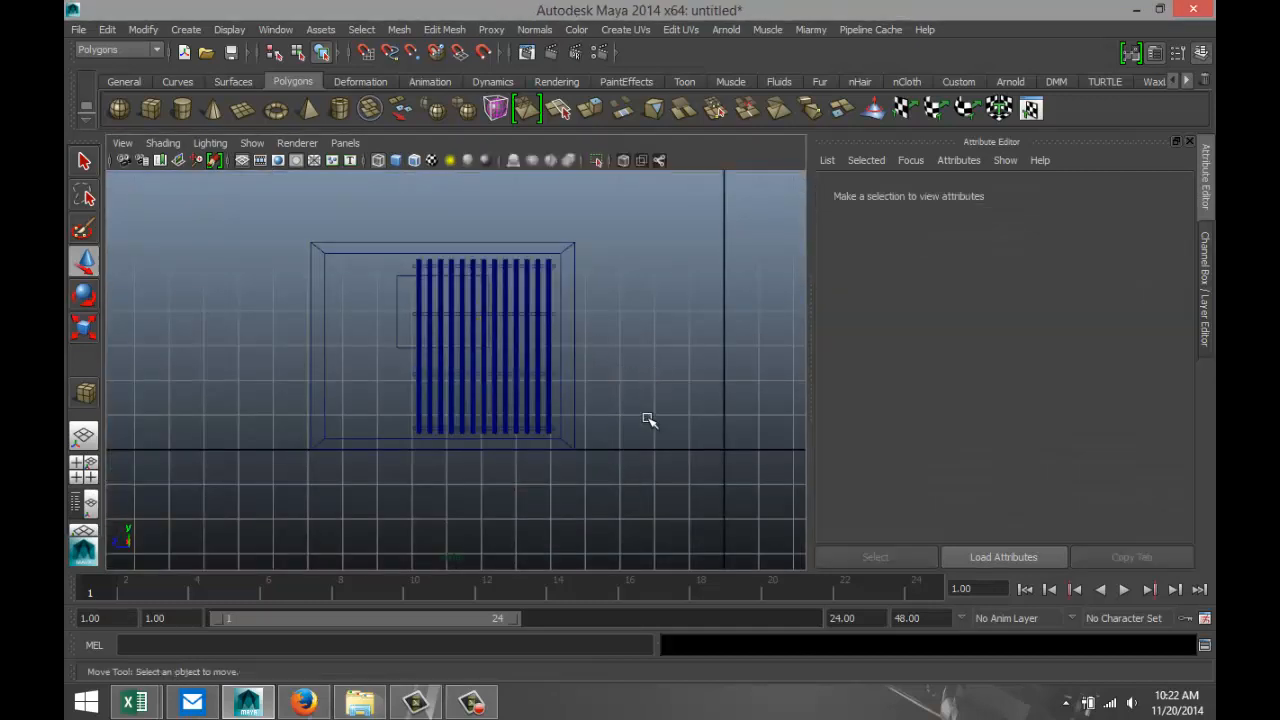
pyautogui.scroll(2, 648, 419)
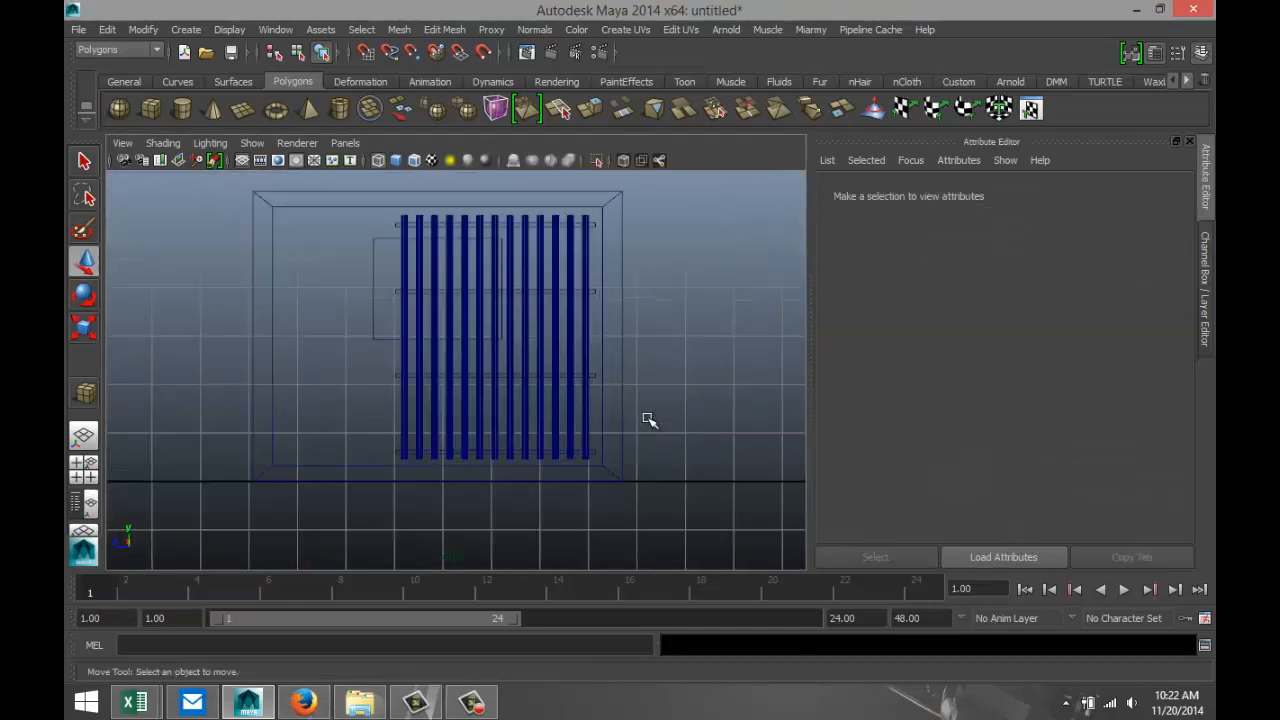
pyautogui.click(88, 471)
pyautogui.press('space')
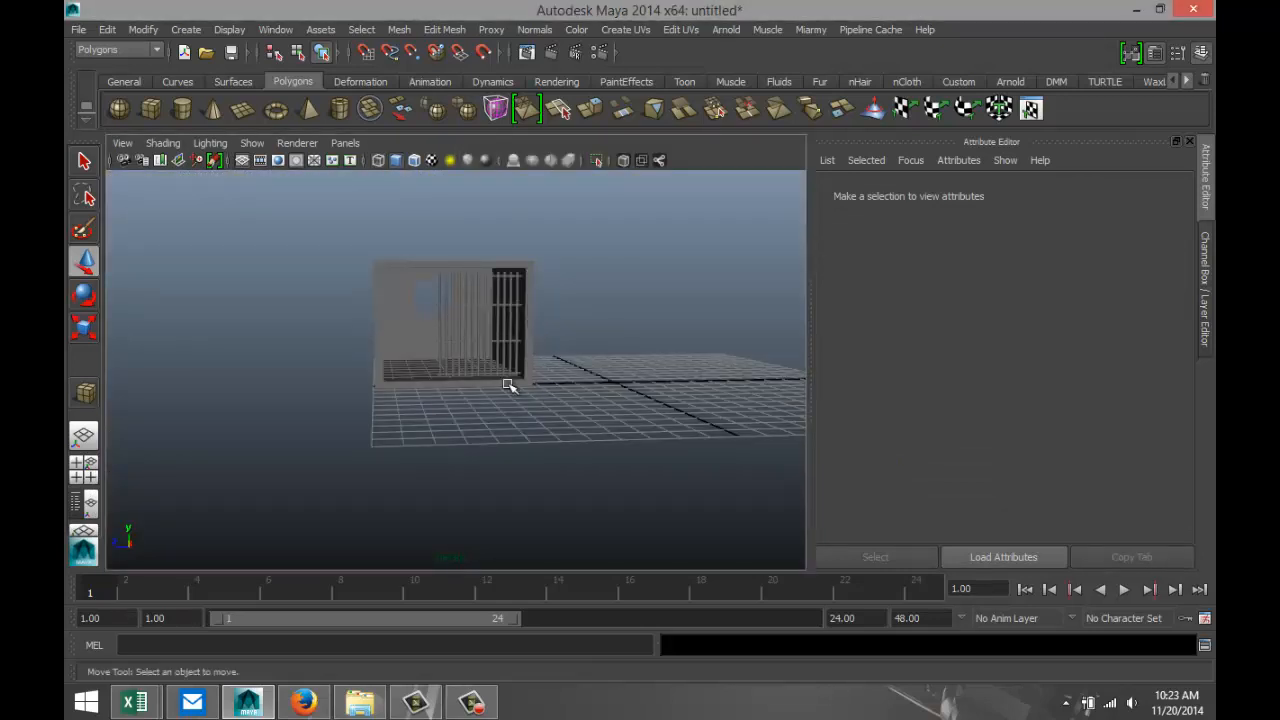
pyautogui.scroll(3, 500, 463)
pyautogui.scroll(4, 400, 457)
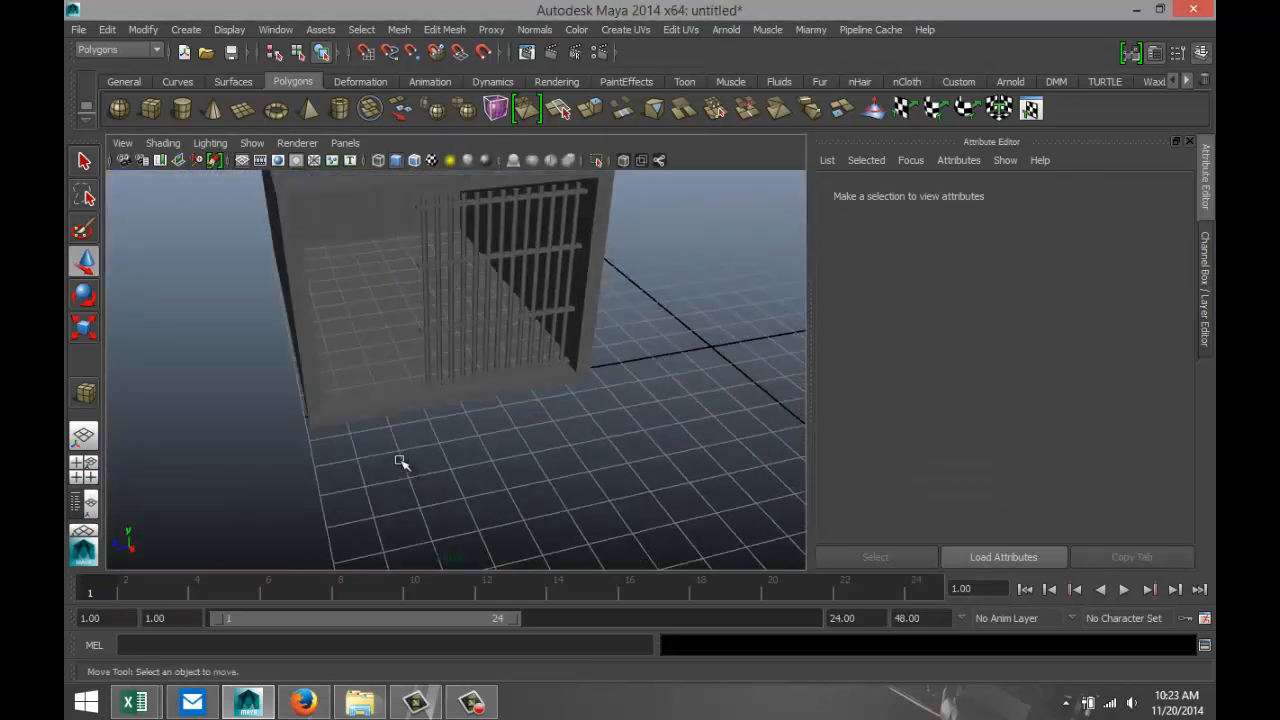
pyautogui.keyDown('alt'); pyautogui.moveTo(395, 456); pyautogui.dragTo(427, 488, button='middle'); pyautogui.keyUp('alt')
pyautogui.keyDown('alt'); pyautogui.moveTo(489, 483); pyautogui.dragTo(483, 468); pyautogui.keyUp('alt')
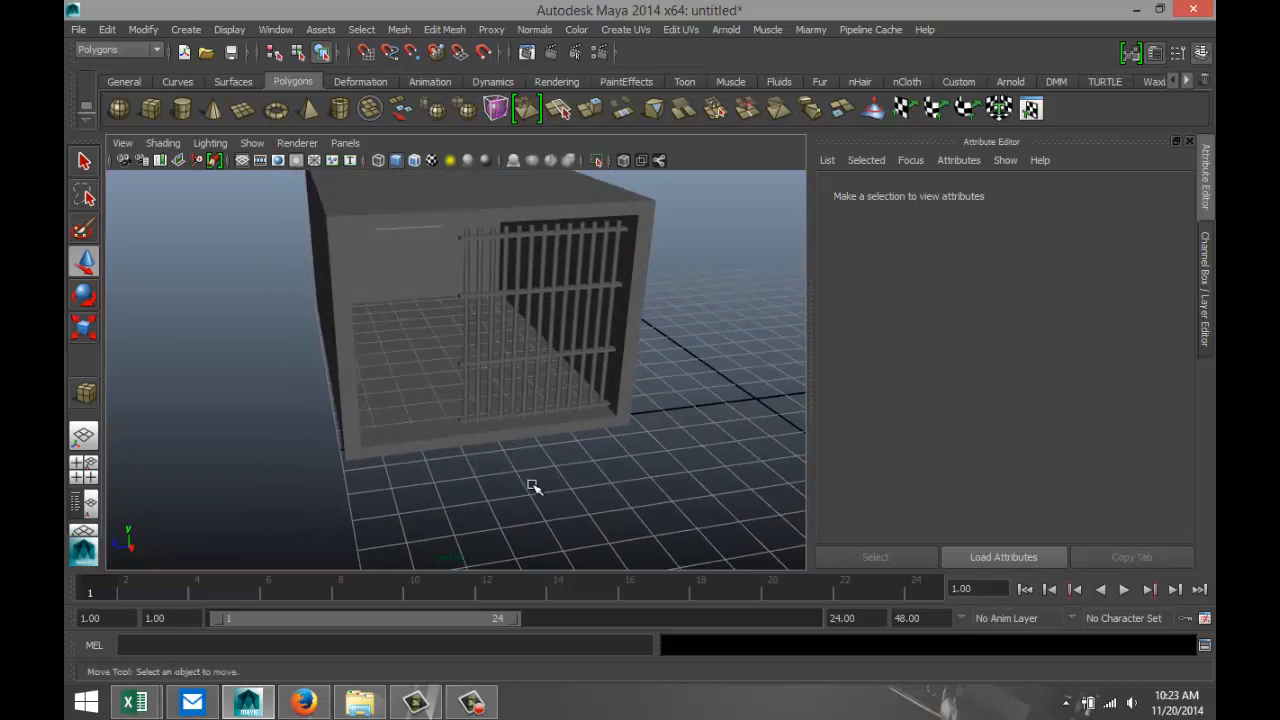
pyautogui.keyDown('alt'); pyautogui.moveTo(592, 477); pyautogui.dragTo(560, 480); pyautogui.keyUp('alt')
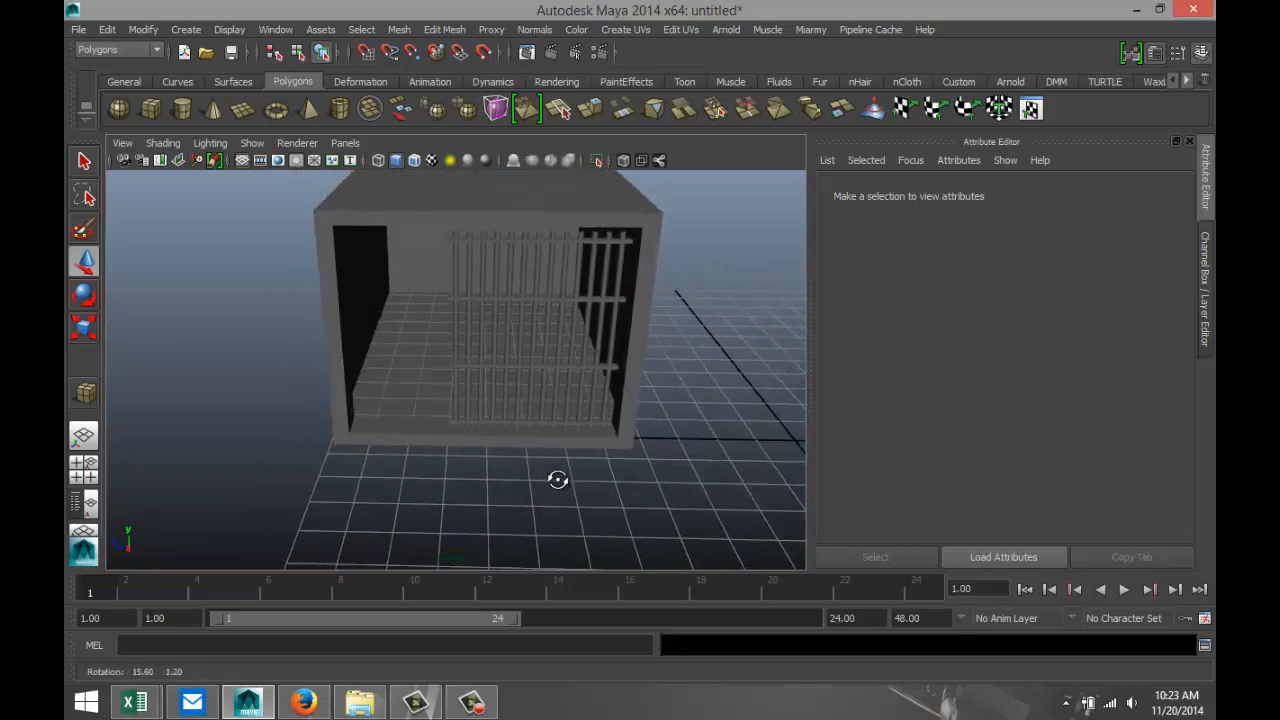
# Select all bars and crossbars without the box, duplicate them, and move the copy in front of the cell, to about X 3.535.
pyautogui.moveTo(433, 231); pyautogui.dragTo(643, 510)
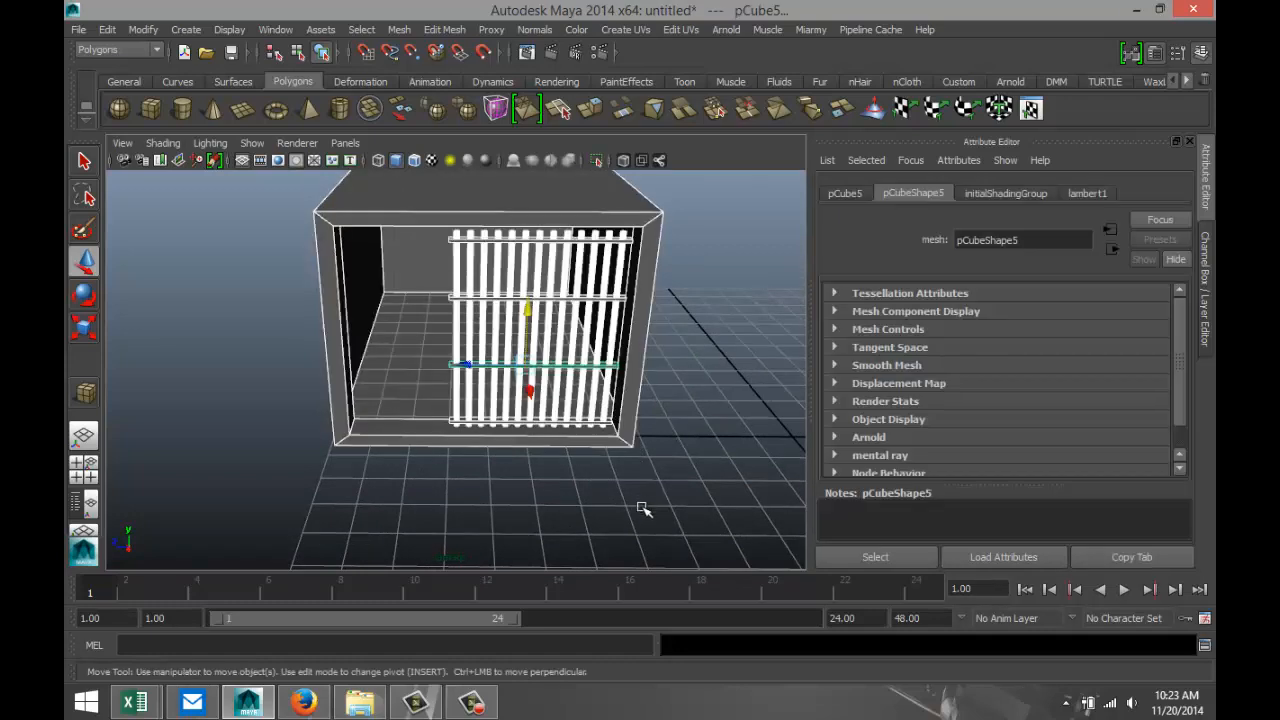
pyautogui.keyDown('shift'); pyautogui.click(401, 222); pyautogui.keyUp('shift')
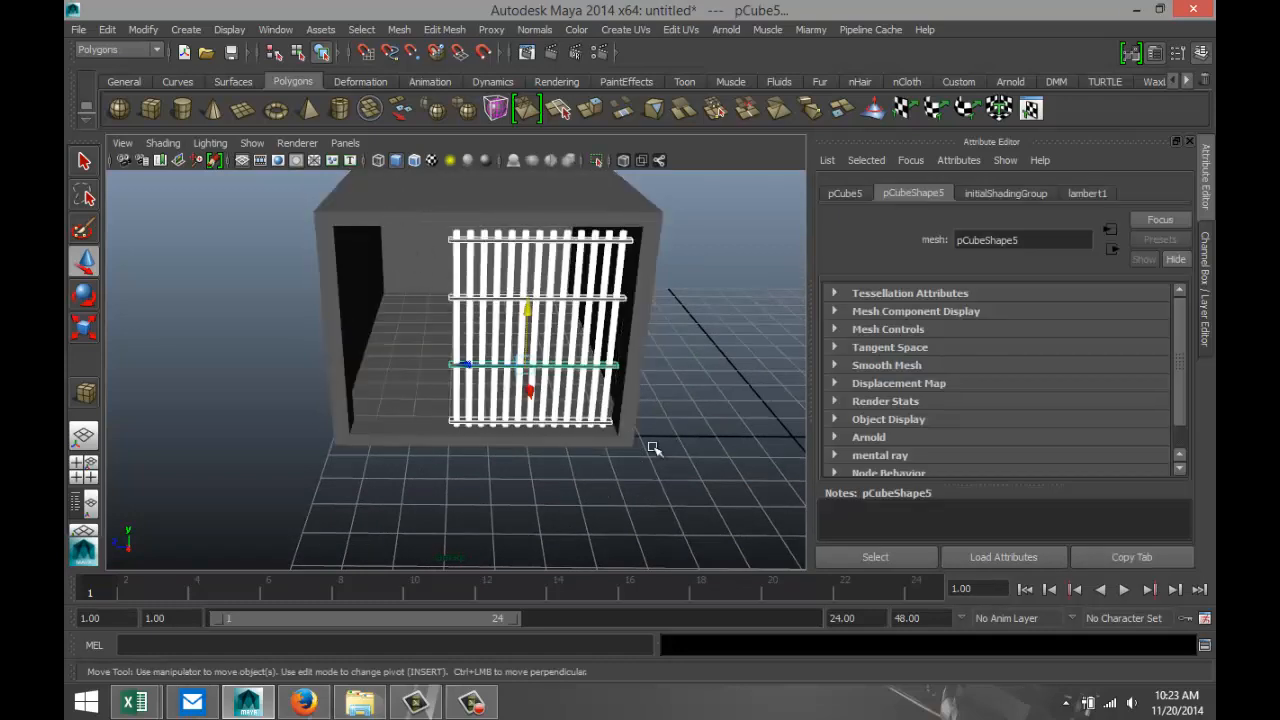
pyautogui.hotkey('ctrl', 'd')
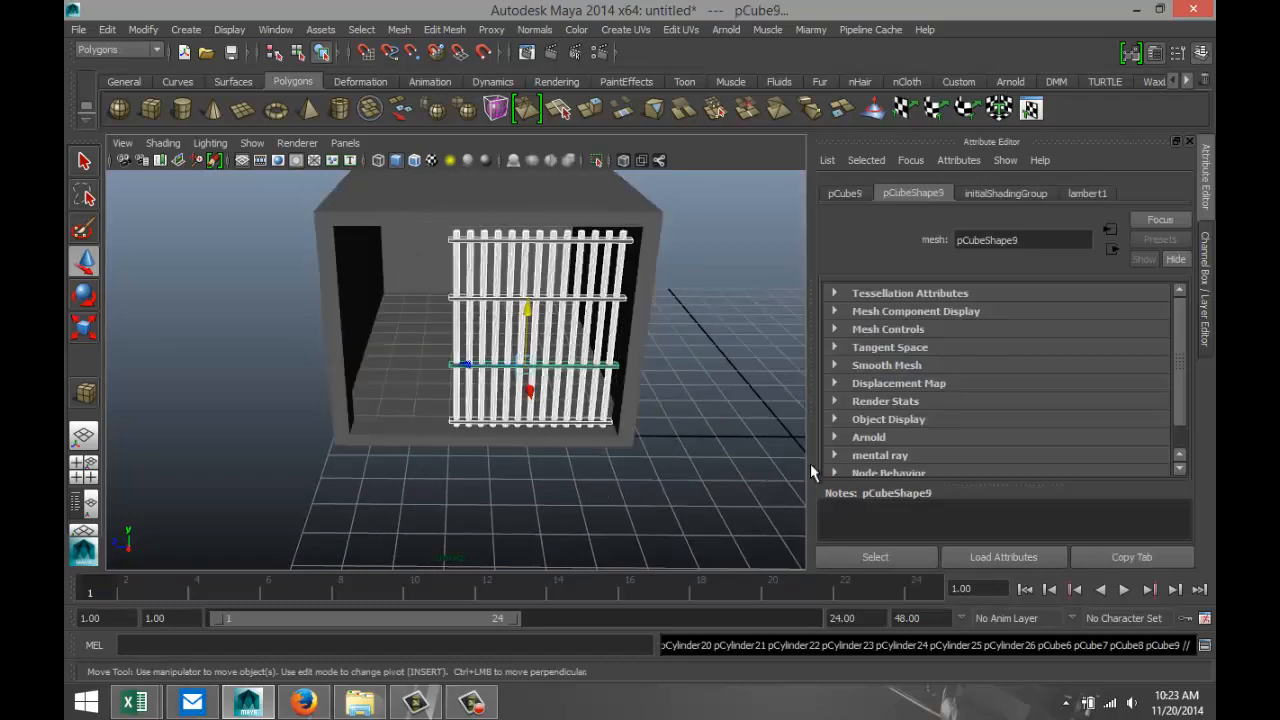
pyautogui.moveTo(530, 393); pyautogui.dragTo(537, 477)
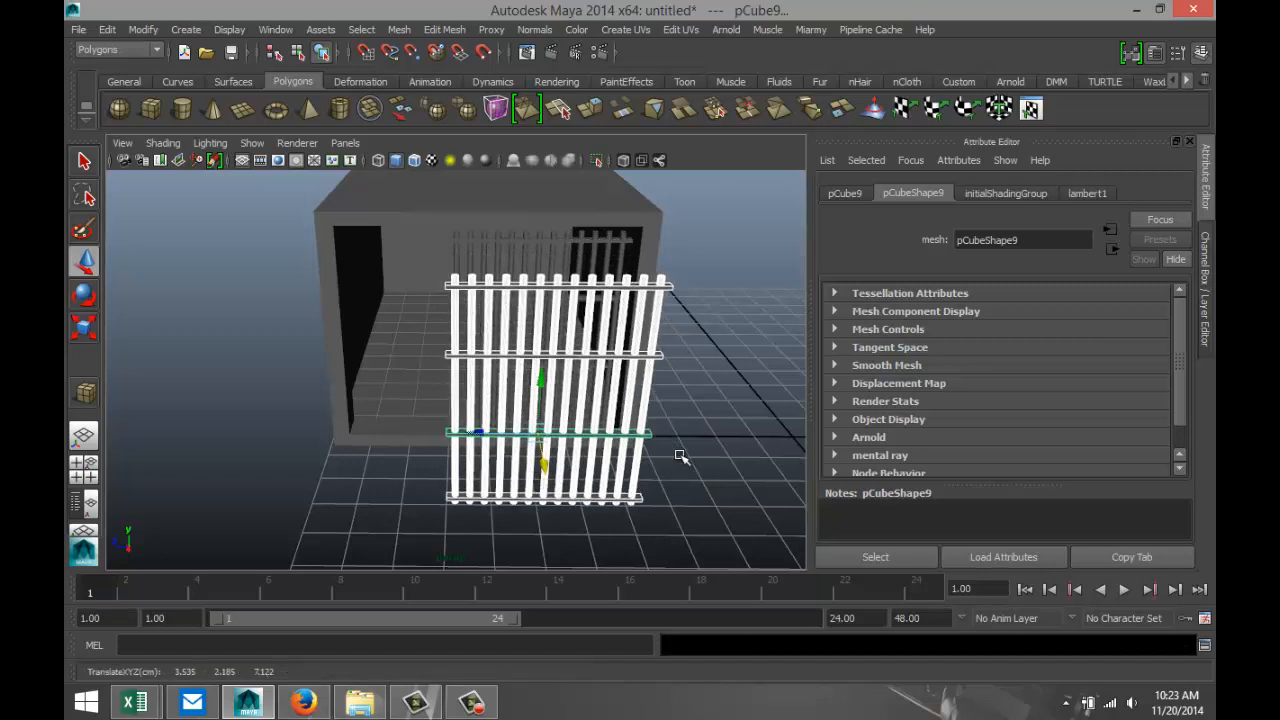
# Select the five vertical bars nearest the side wall in the duplicated panel and delete them.
pyautogui.click(694, 390)
pyautogui.click(650, 337)
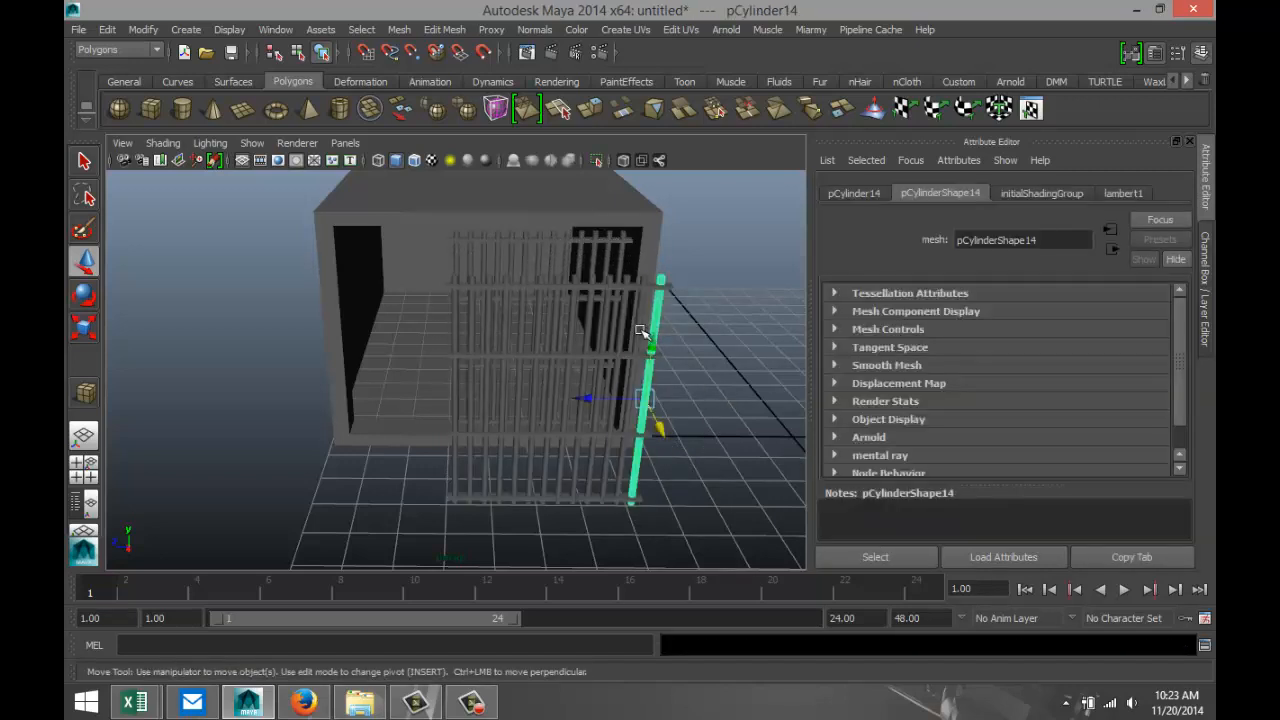
pyautogui.hotkey('shift', 'd')
pyautogui.hotkey('shift', 'd')
pyautogui.hotkey('shift', 'd')
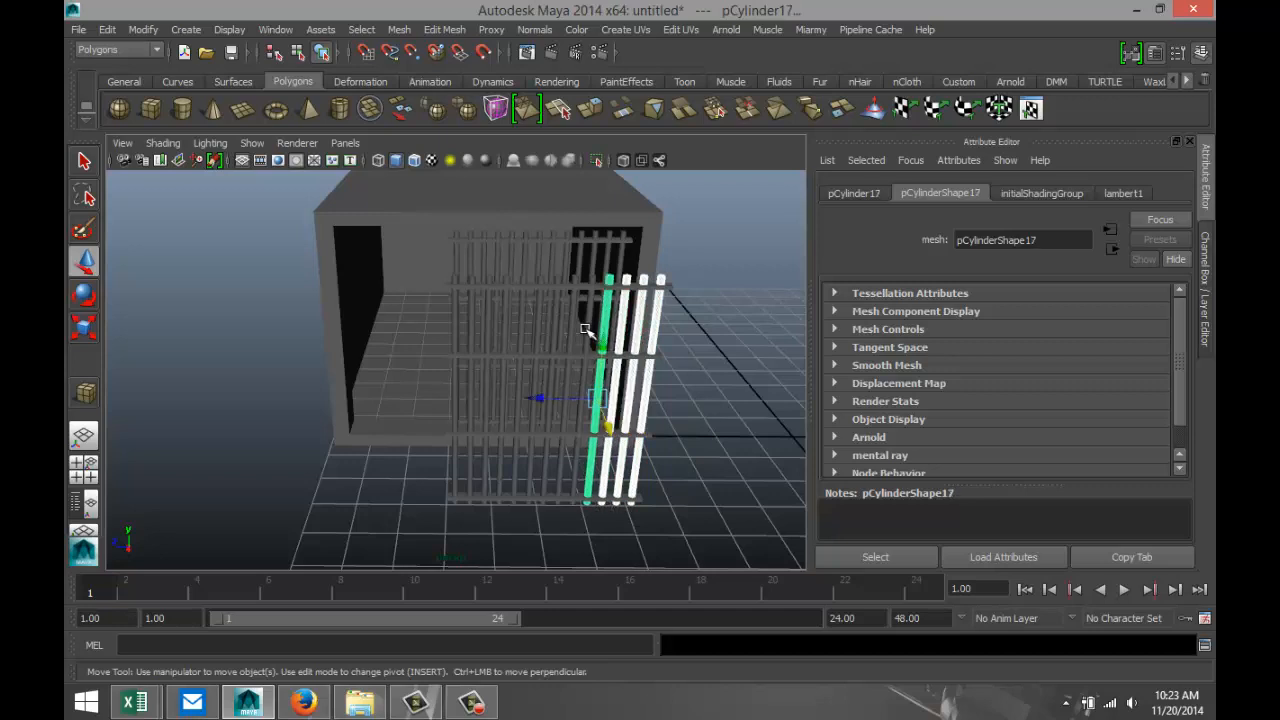
pyautogui.hotkey('shift', 'd')
pyautogui.press('Delete')
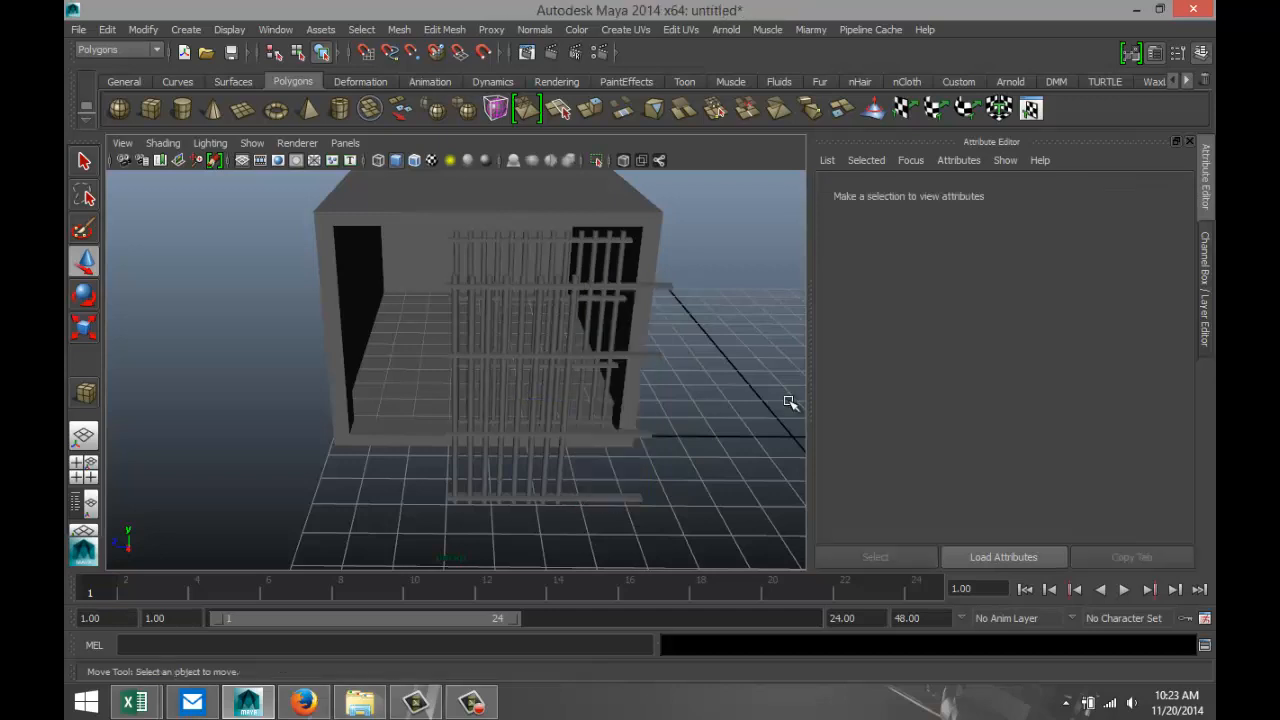
# Select the remaining duplicated bars and crossbars and move them along Z toward the uncovered part of the opening, to about Z 9.327.
pyautogui.keyDown('alt'); pyautogui.moveTo(606, 521); pyautogui.dragTo(610, 503); pyautogui.keyUp('alt')
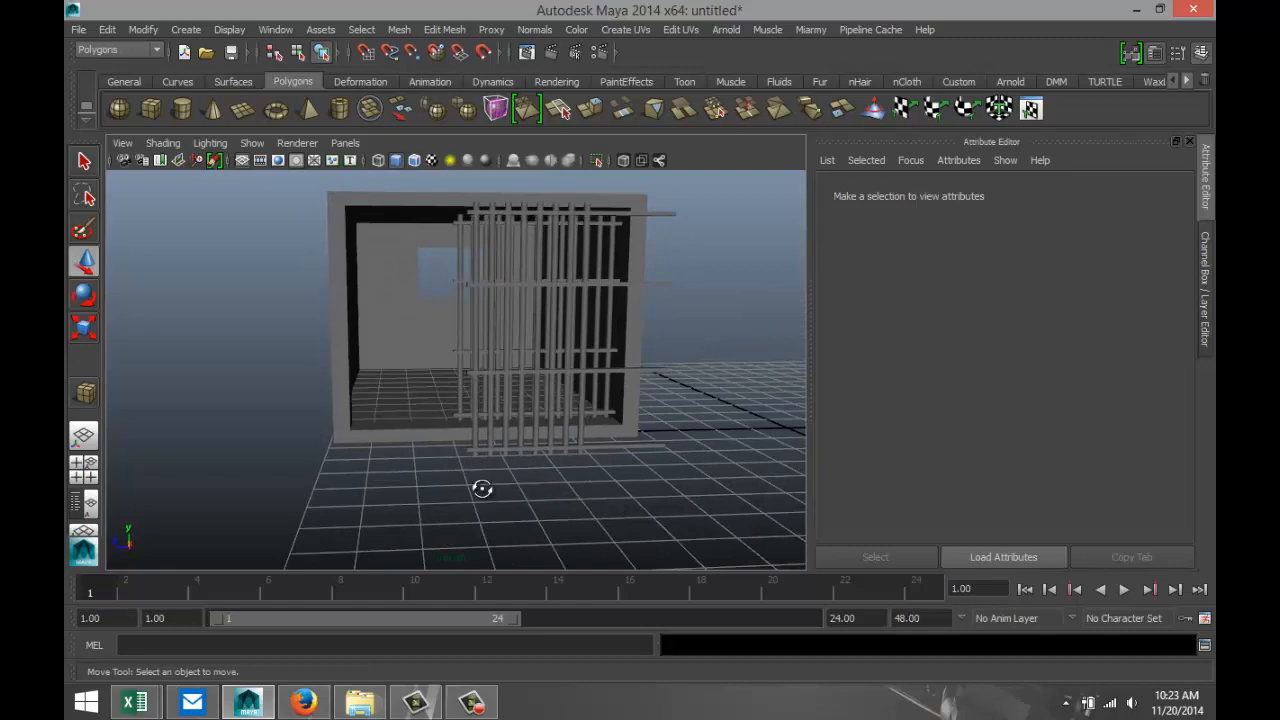
pyautogui.keyDown('alt'); pyautogui.moveTo(482, 489); pyautogui.dragTo(489, 534); pyautogui.keyUp('alt')
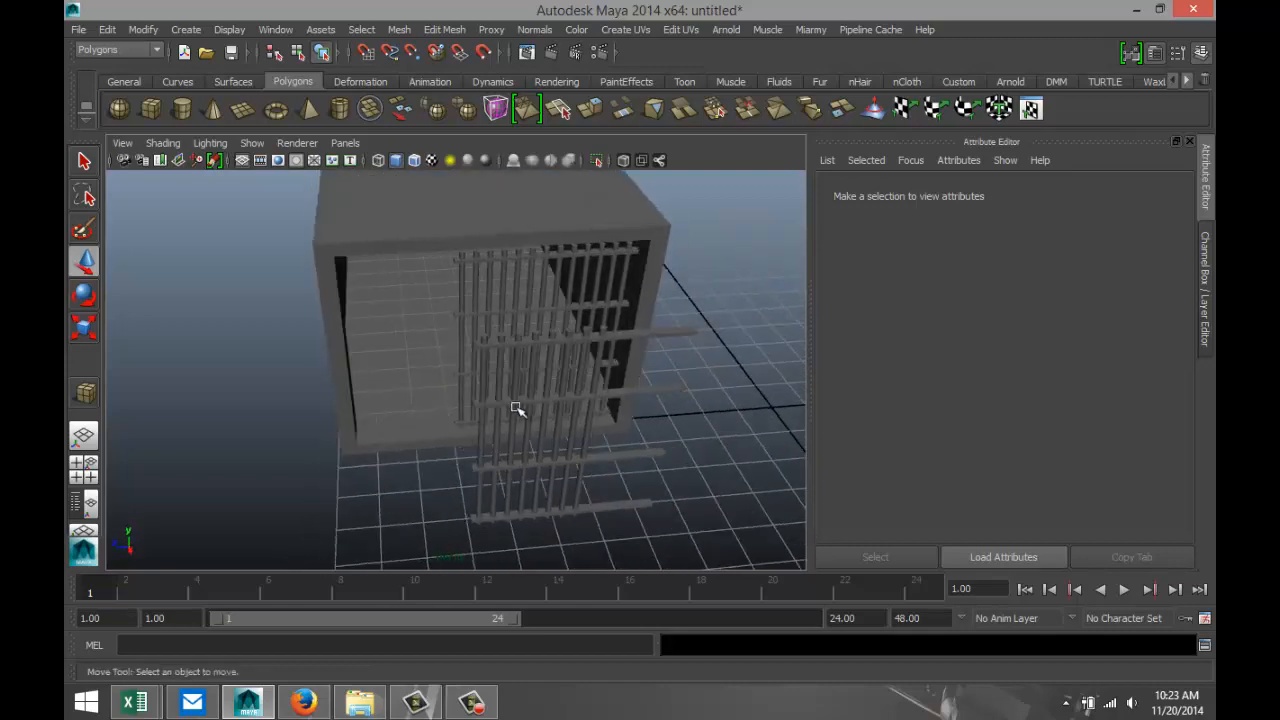
pyautogui.keyDown('alt'); pyautogui.moveTo(425, 461); pyautogui.dragTo(592, 478); pyautogui.keyUp('alt')
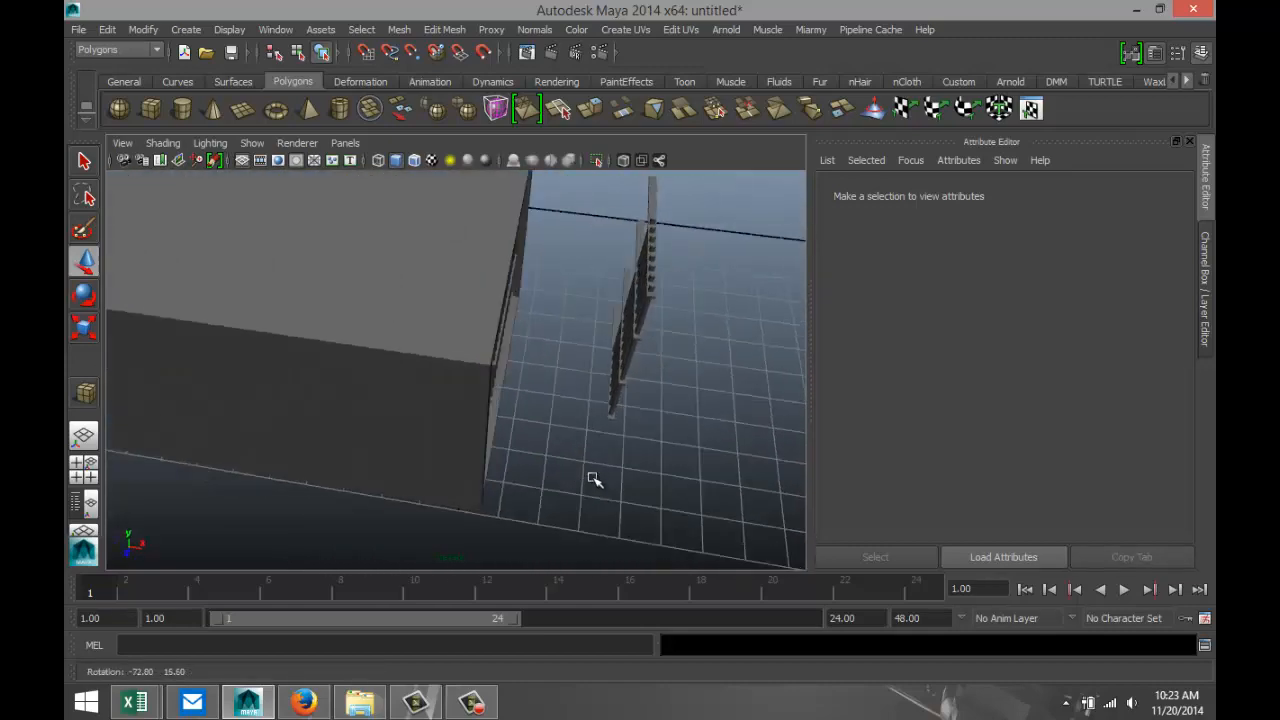
pyautogui.moveTo(585, 298); pyautogui.dragTo(378, 418)
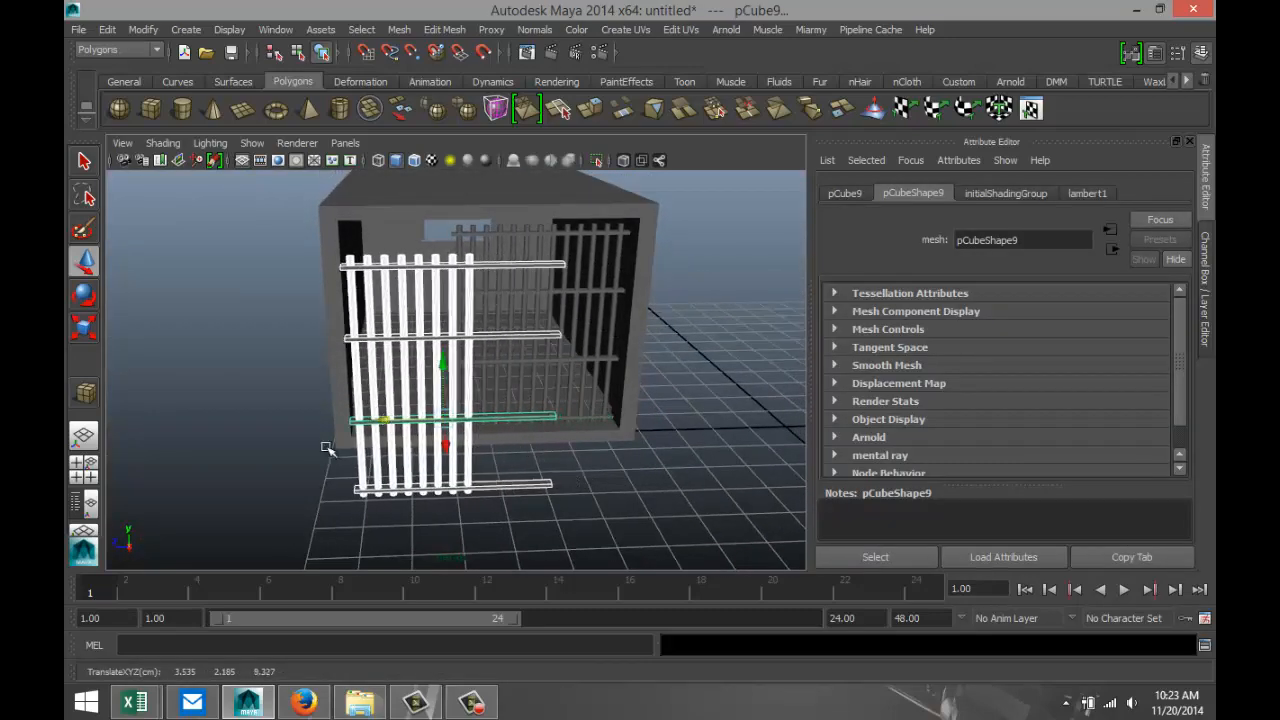
# In the top view, move the duplicated panel back along X to just in front of the original bars, at about X 0.532.
pyautogui.click(86, 472)
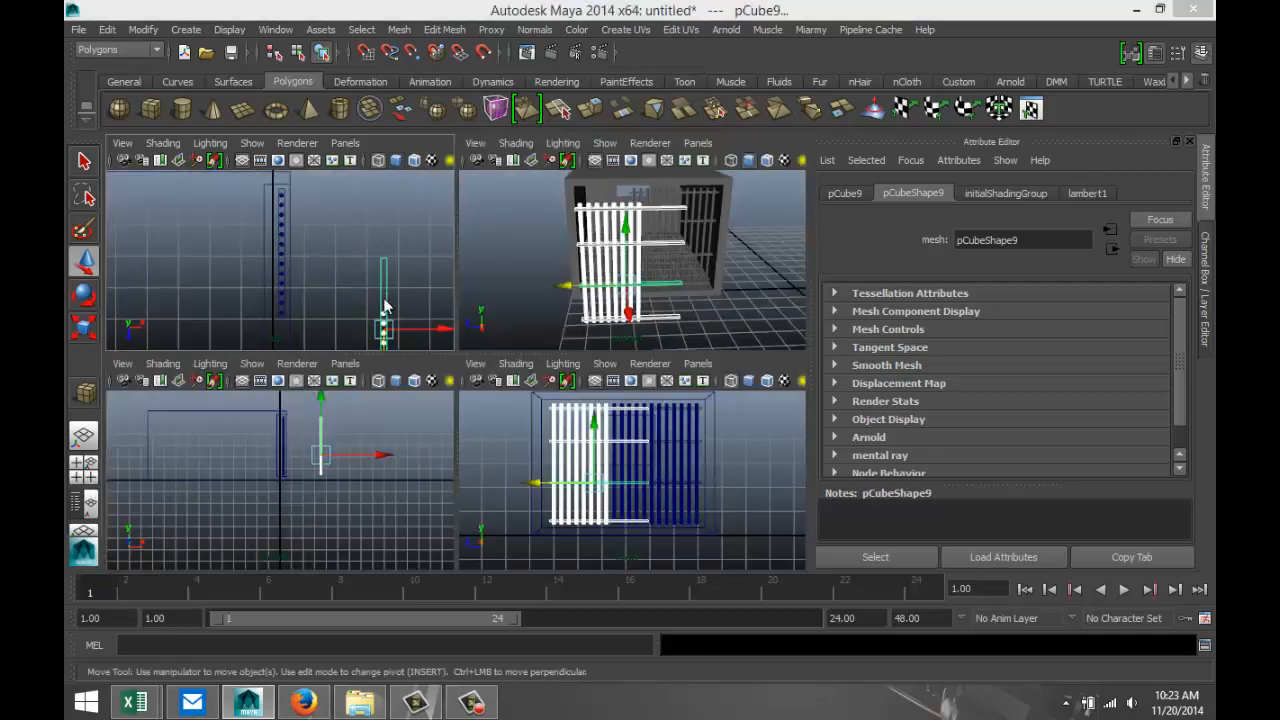
pyautogui.press('space')
pyautogui.moveTo(729, 514); pyautogui.dragTo(546, 527)
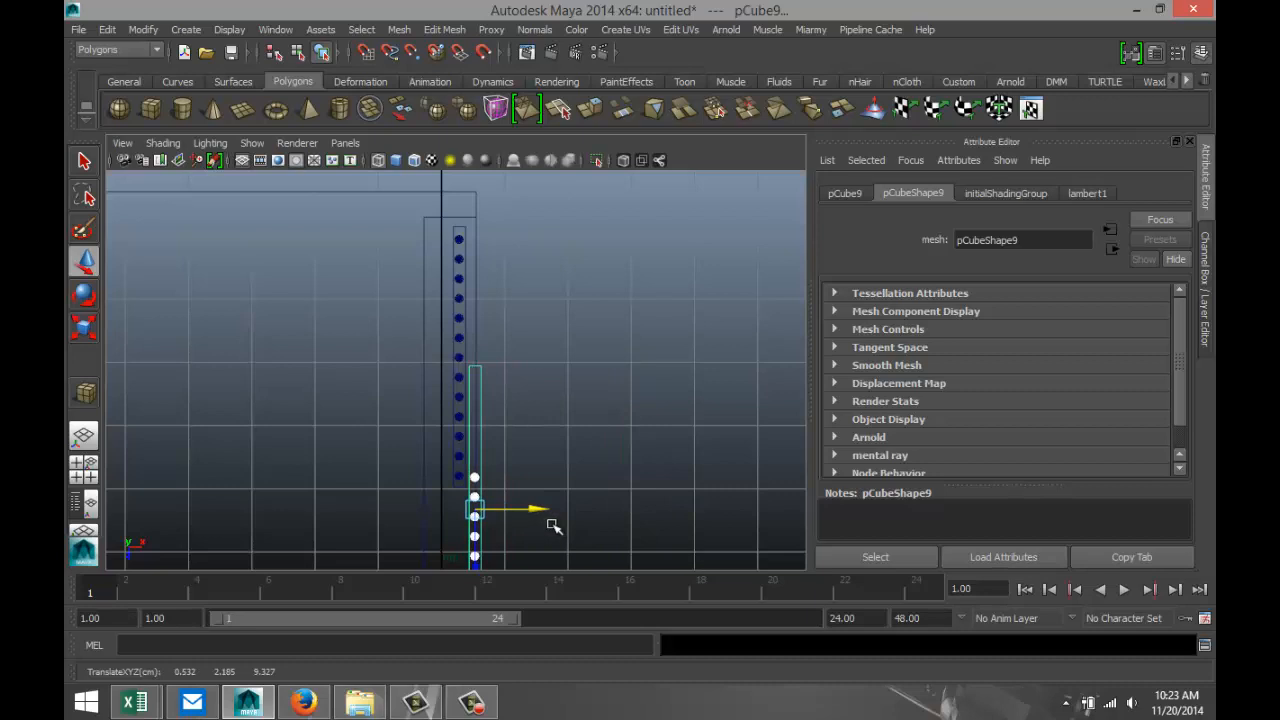
# Shift the duplicated barred panel further along Z toward the end of the opening, to about Z 9.579.
pyautogui.scroll(-5, 554, 527)
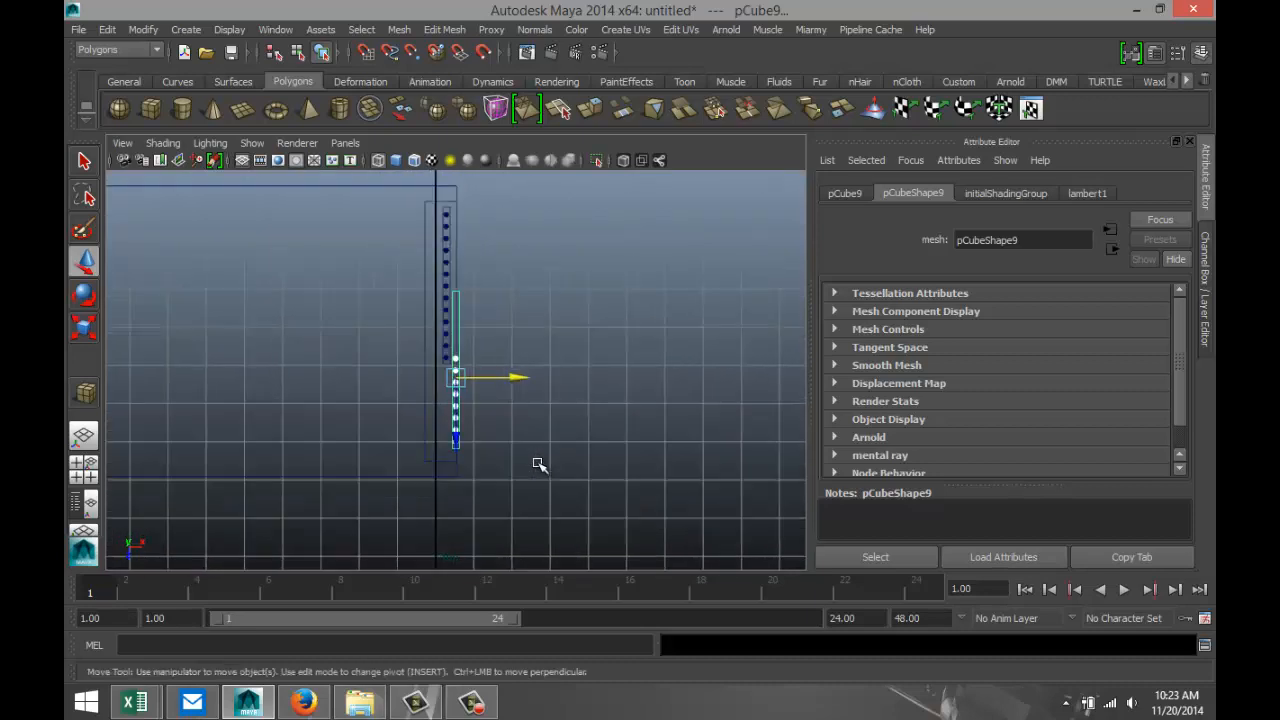
pyautogui.scroll(2, 539, 465)
pyautogui.moveTo(452, 465); pyautogui.dragTo(457, 458)
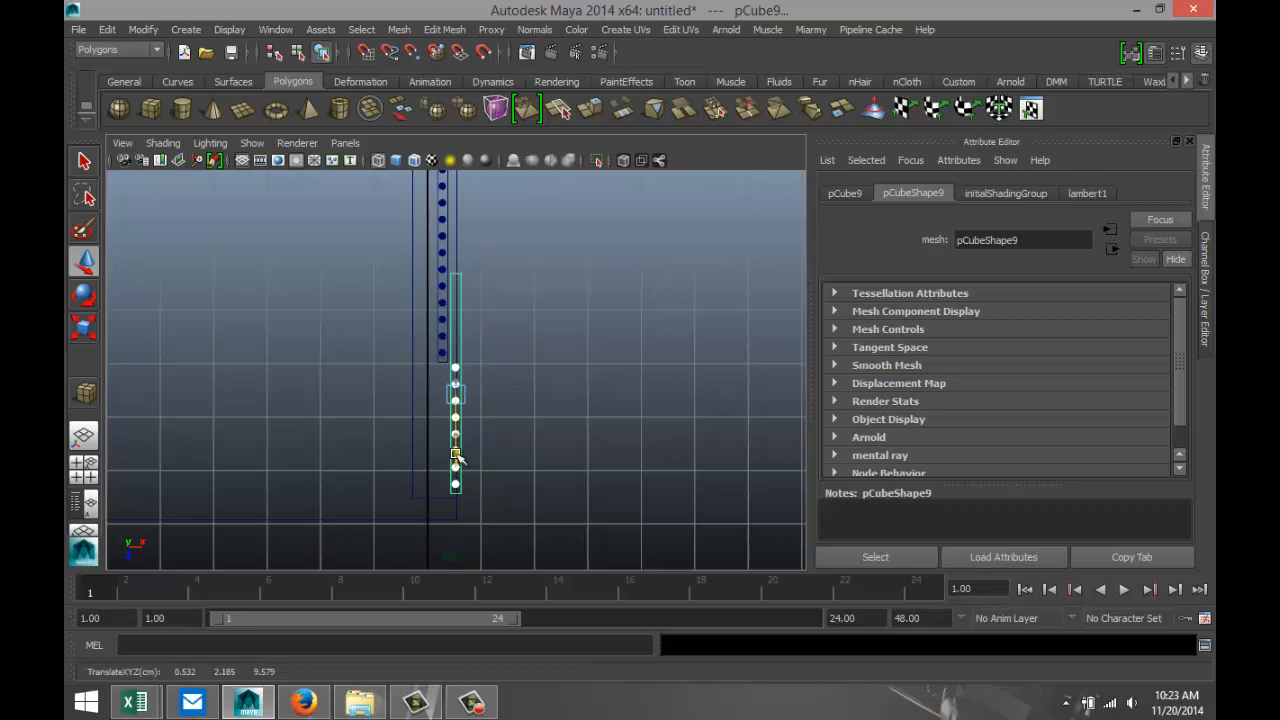
# Delete the vertical bar of the duplicated panel that is nearest the original bars.
pyautogui.click(485, 370)
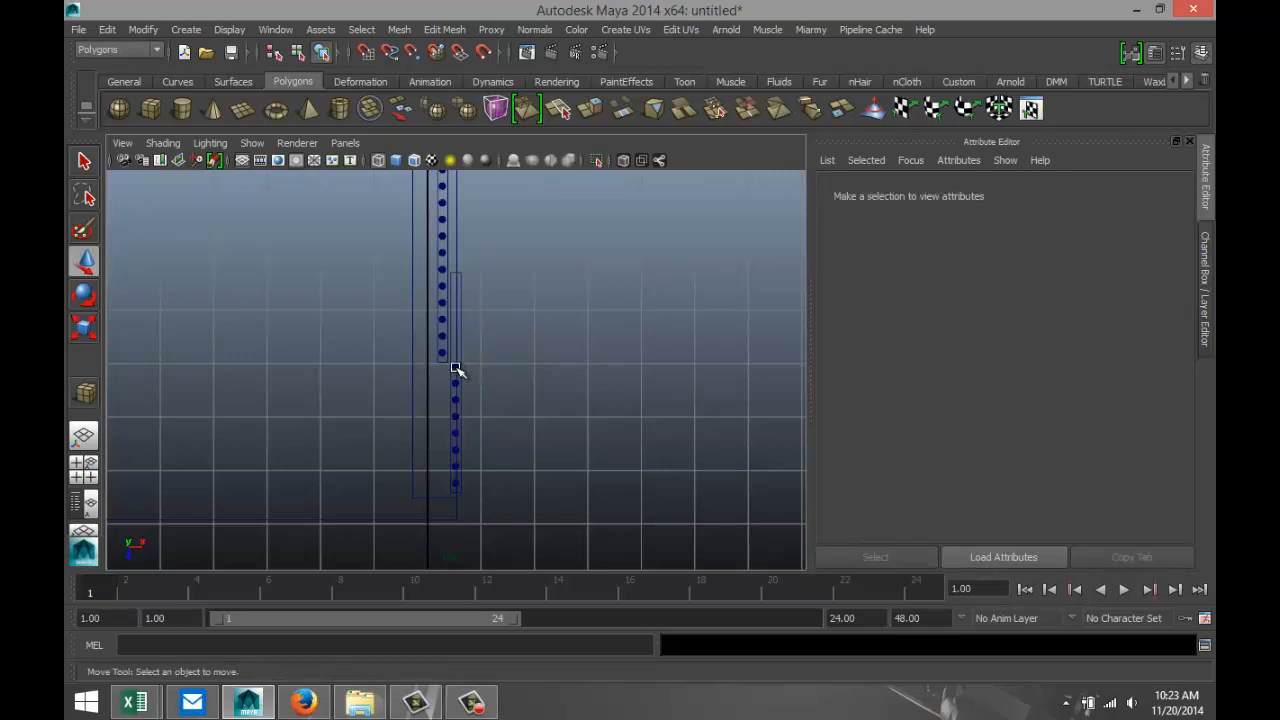
pyautogui.click(456, 370)
pyautogui.scroll(4, 460, 374)
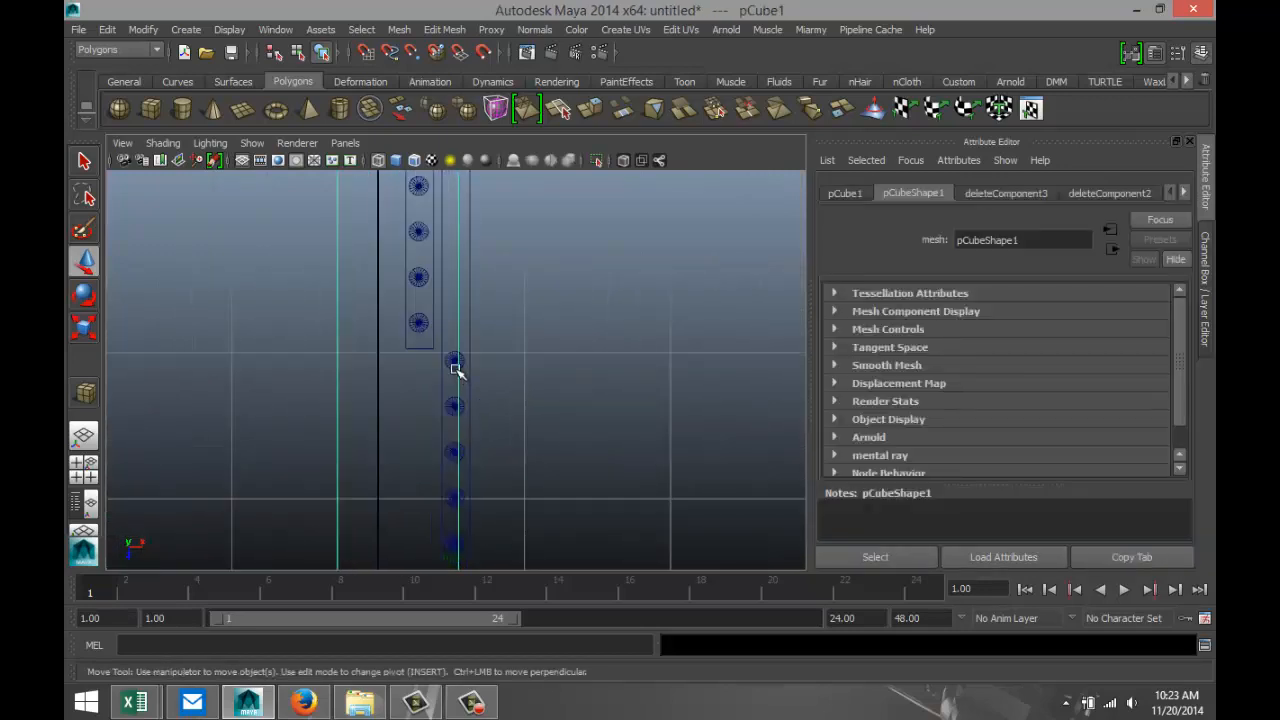
pyautogui.click(450, 361)
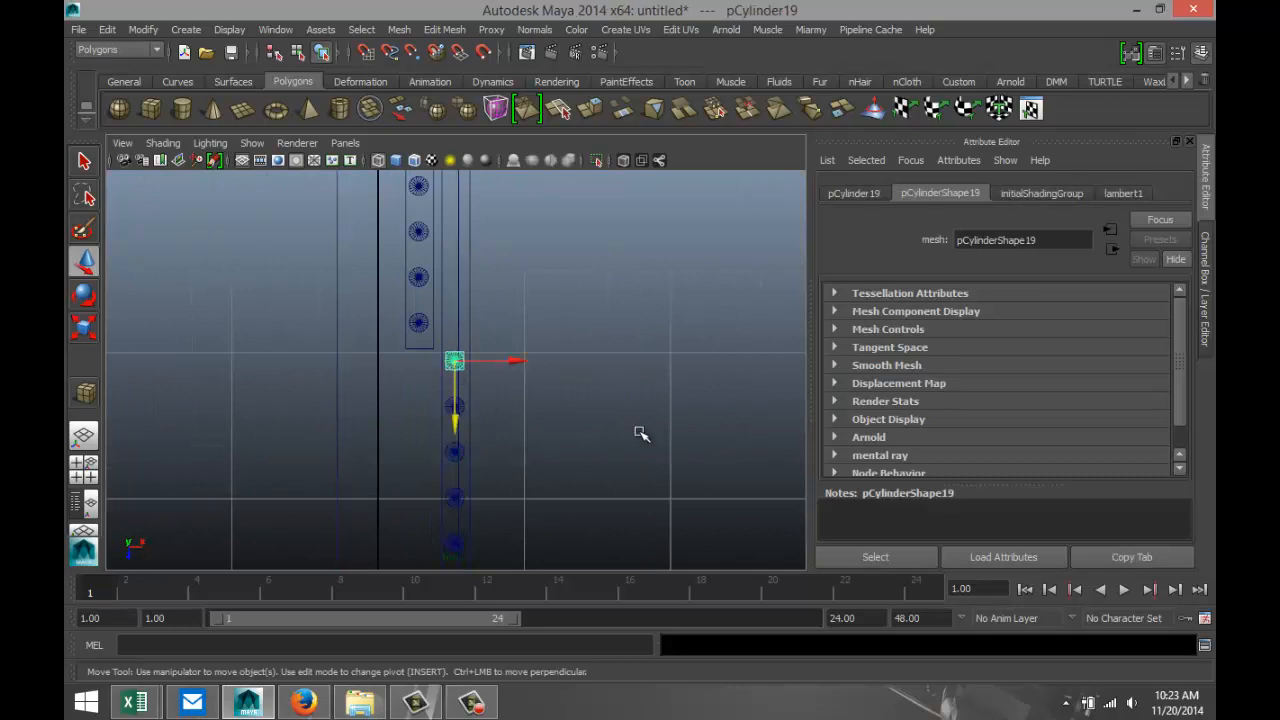
pyautogui.click(641, 433)
# Select the duplicated panel's crossbars and pick the end edges of the top one where it overlaps the original panel.
pyautogui.scroll(-5, 614, 412)
pyautogui.scroll(3, 514, 351)
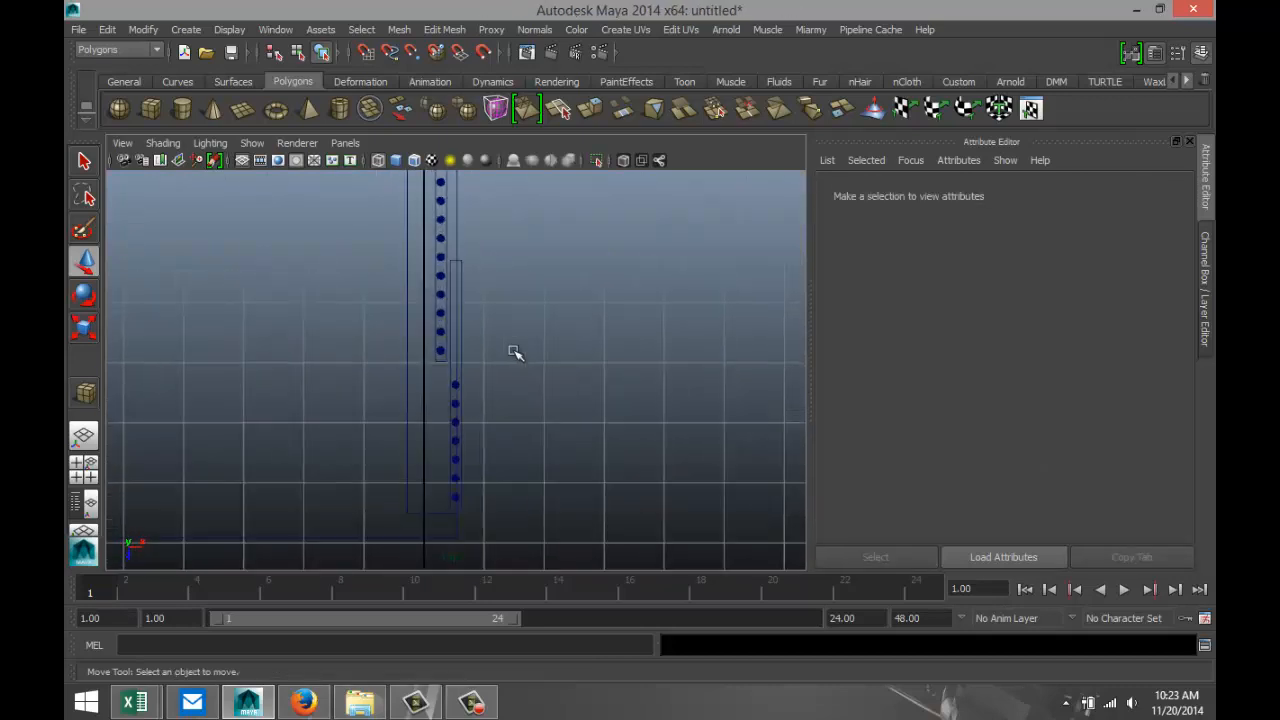
pyautogui.moveTo(460, 241)
pyautogui.mouseDown()
pyautogui.moveTo(469, 263)
pyautogui.moveTo(459, 258)
pyautogui.mouseUp()
pyautogui.moveTo(457, 244); pyautogui.dragTo(460, 238, button='right')
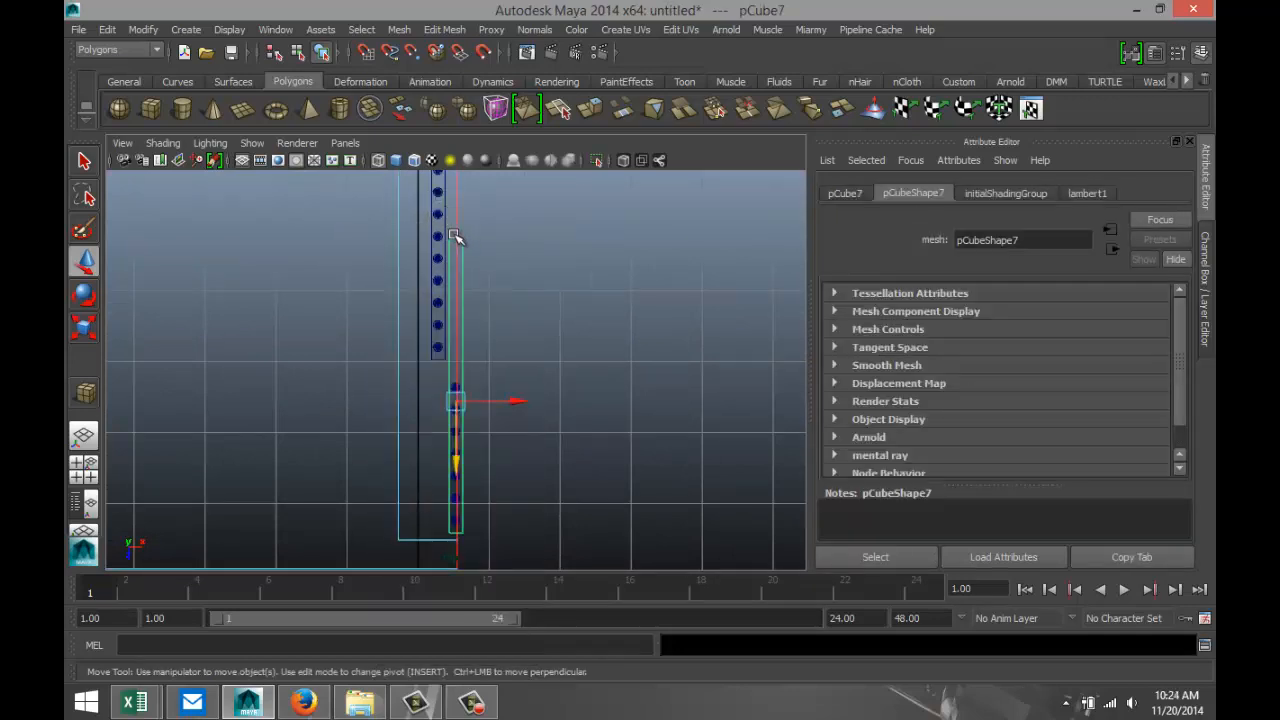
pyautogui.moveTo(456, 236); pyautogui.dragTo(459, 253)
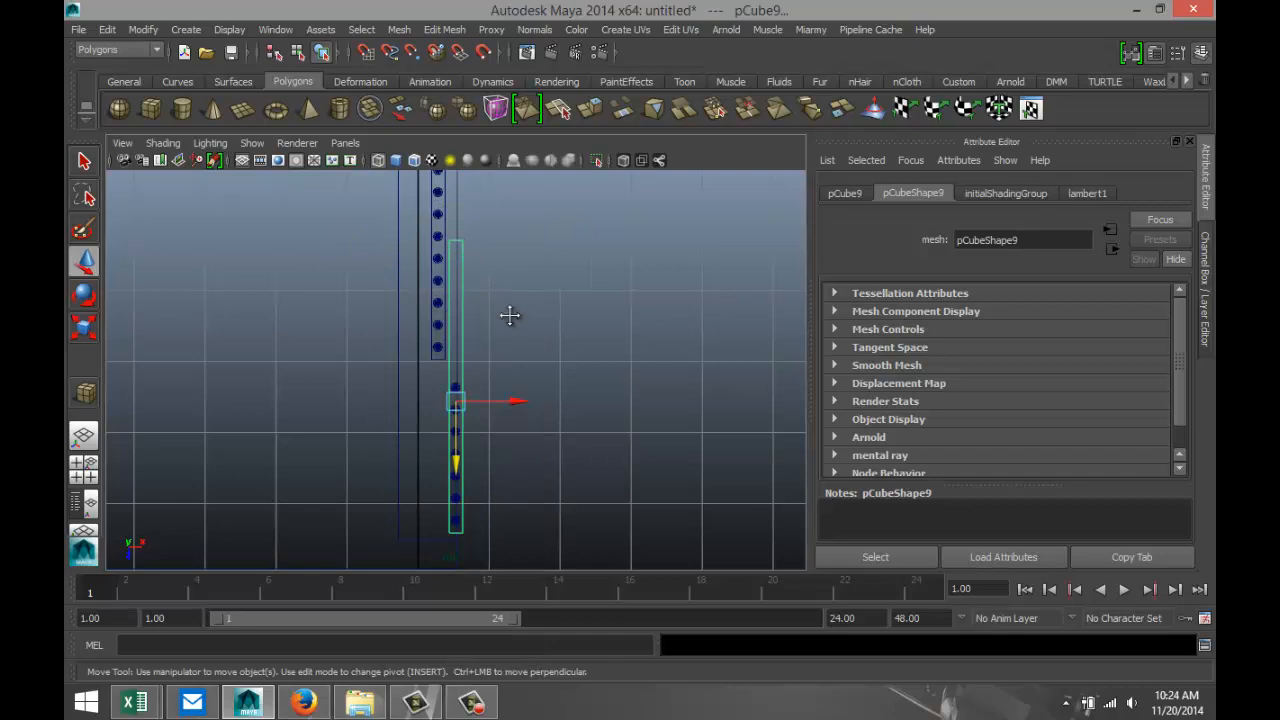
pyautogui.scroll(5, 515, 330)
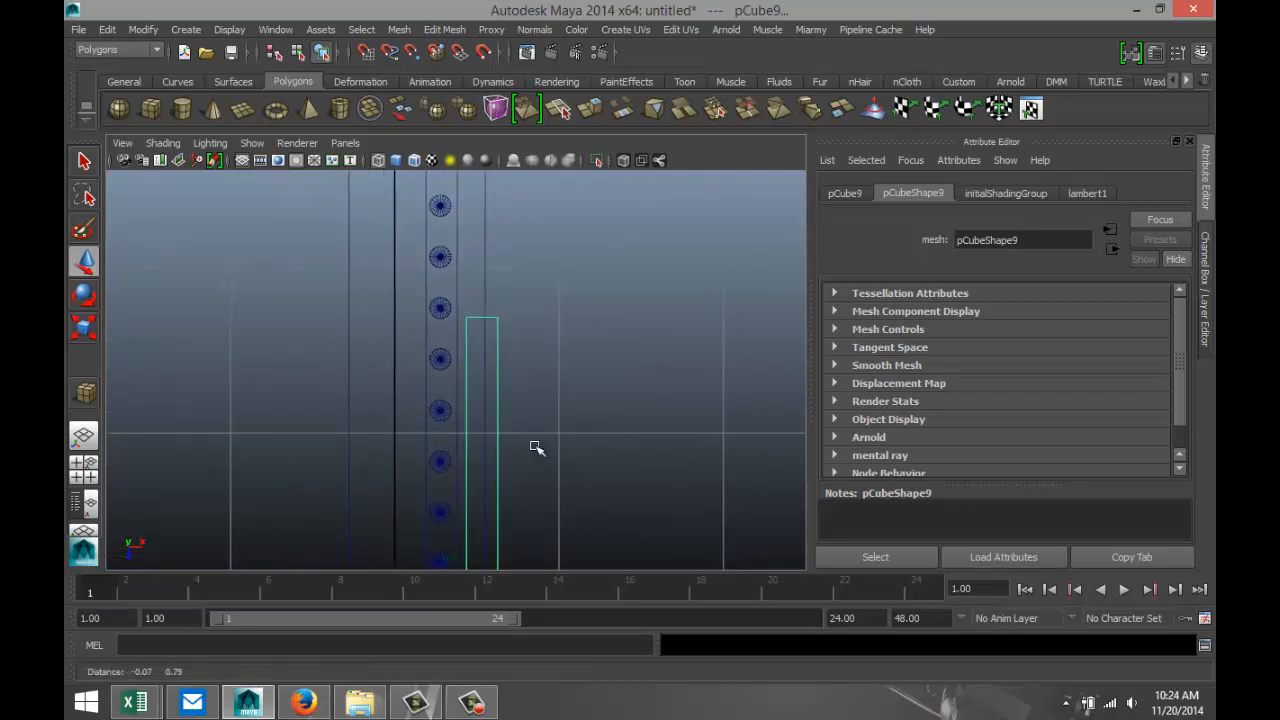
pyautogui.scroll(4, 535, 447)
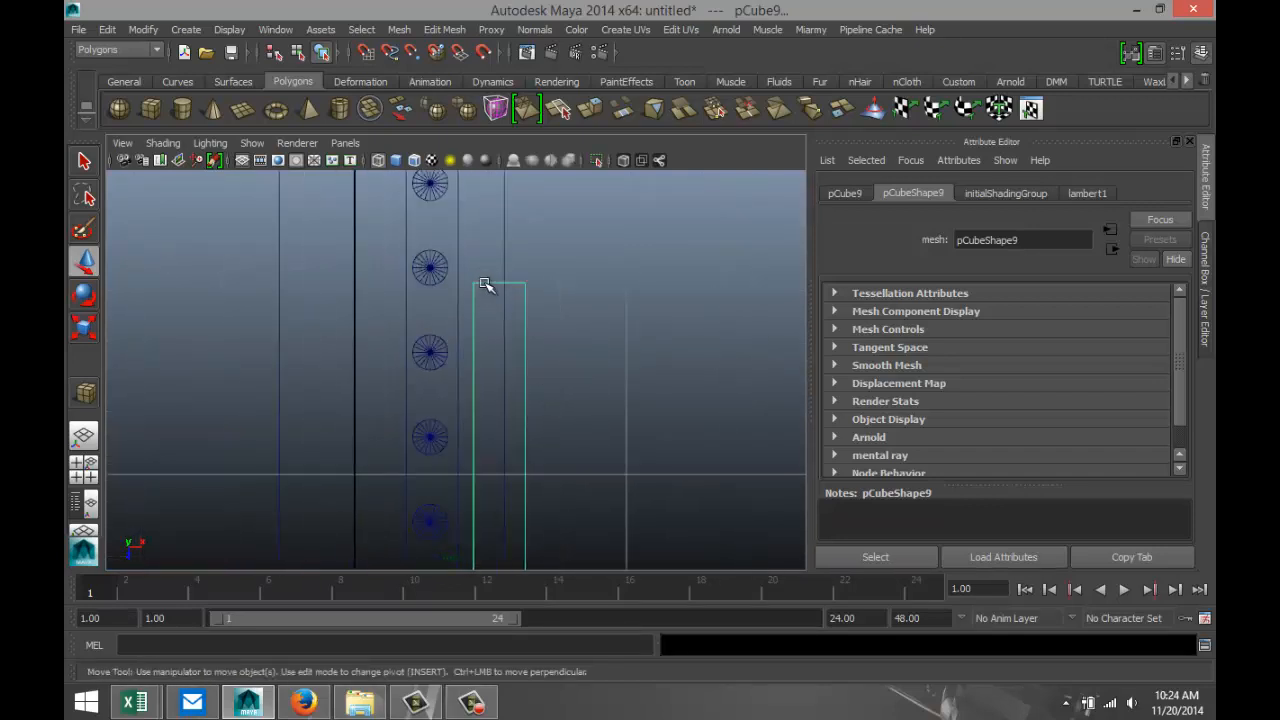
pyautogui.moveTo(485, 284); pyautogui.dragTo(486, 247, button='right')
pyautogui.moveTo(486, 249); pyautogui.dragTo(492, 325)
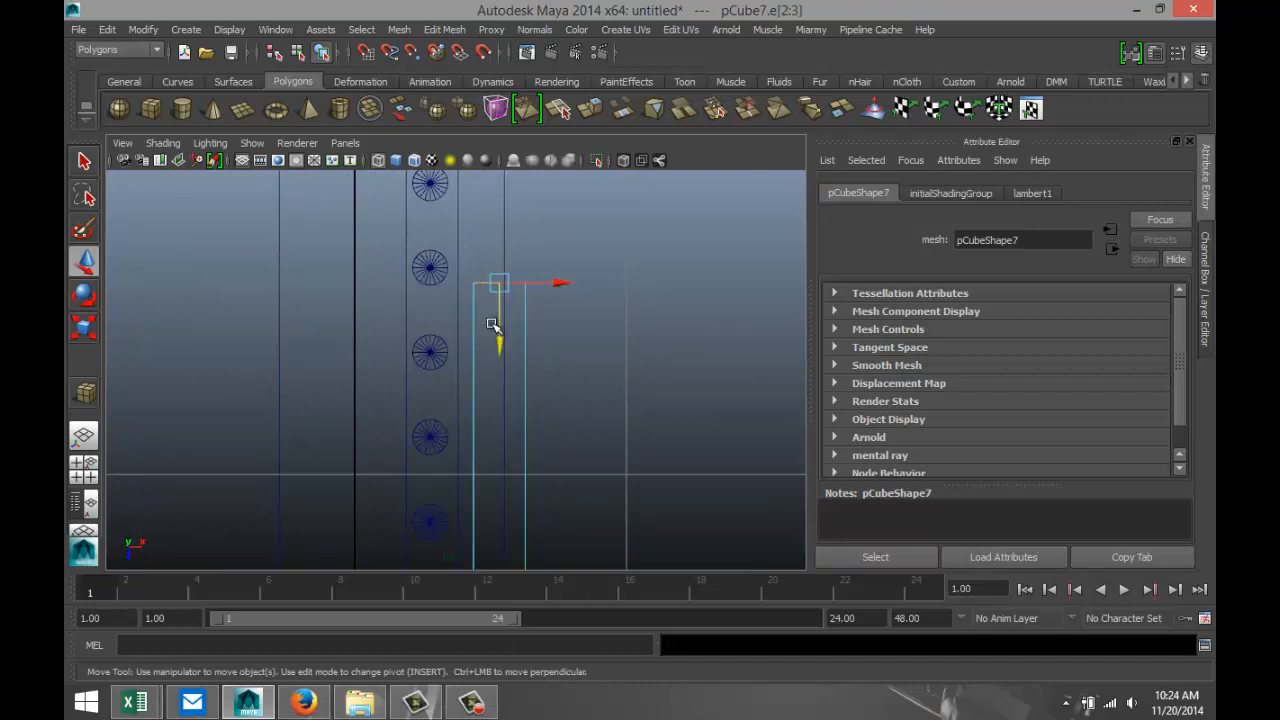
# Try to shorten the duplicated top crossbar by moving its end edges along Z to about Z 9.065.
pyautogui.press('f')
pyautogui.scroll(5, 567, 400)
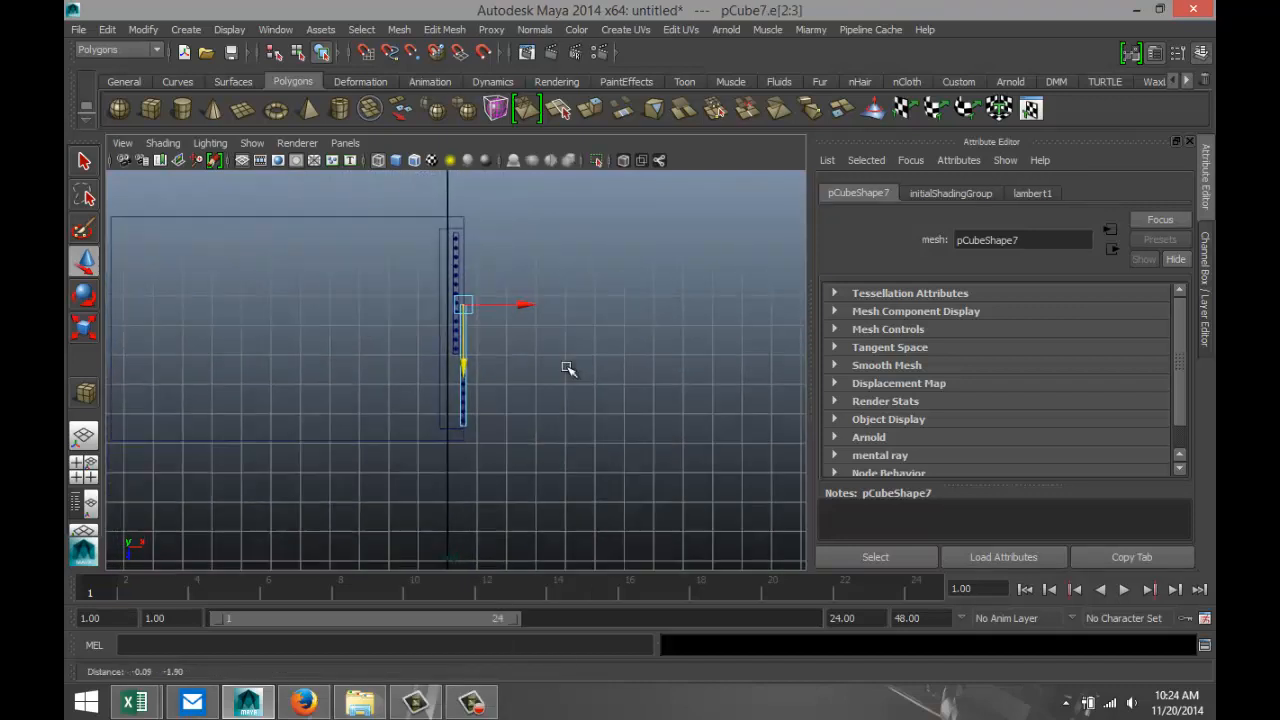
pyautogui.moveTo(473, 280); pyautogui.dragTo(477, 401)
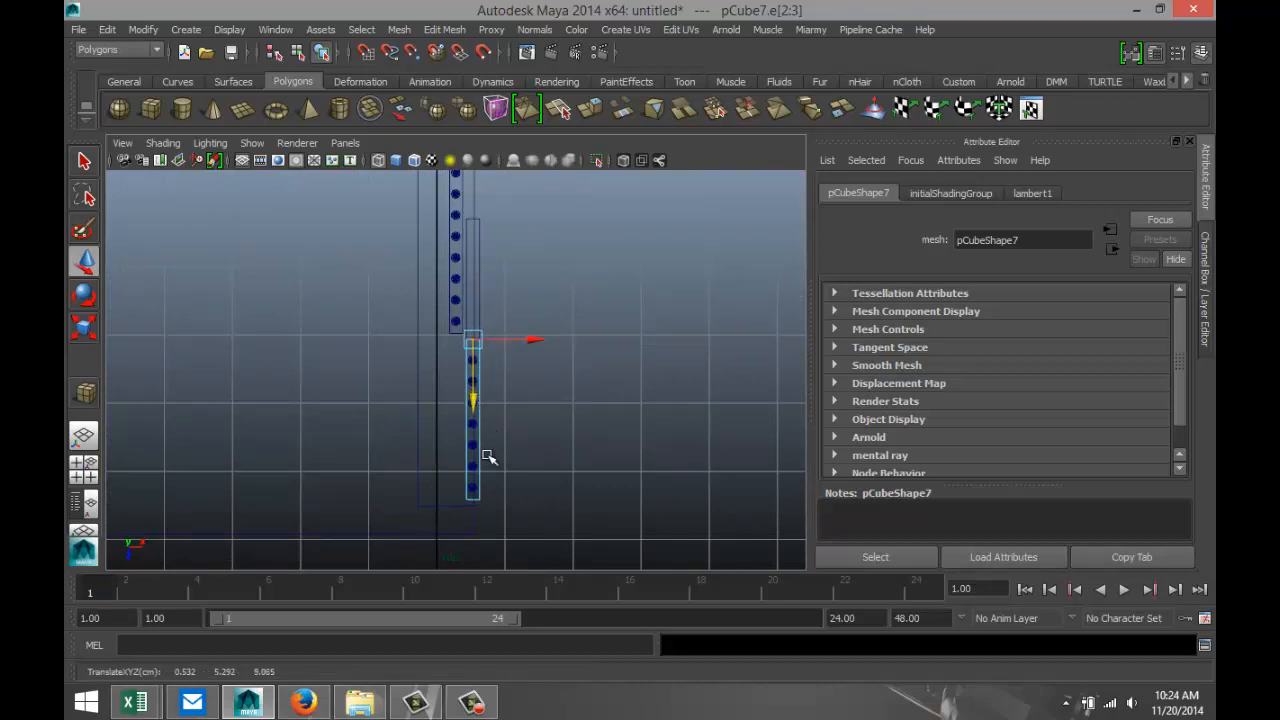
pyautogui.moveTo(480, 464); pyautogui.dragTo(558, 268, button='right')
pyautogui.click(550, 328)
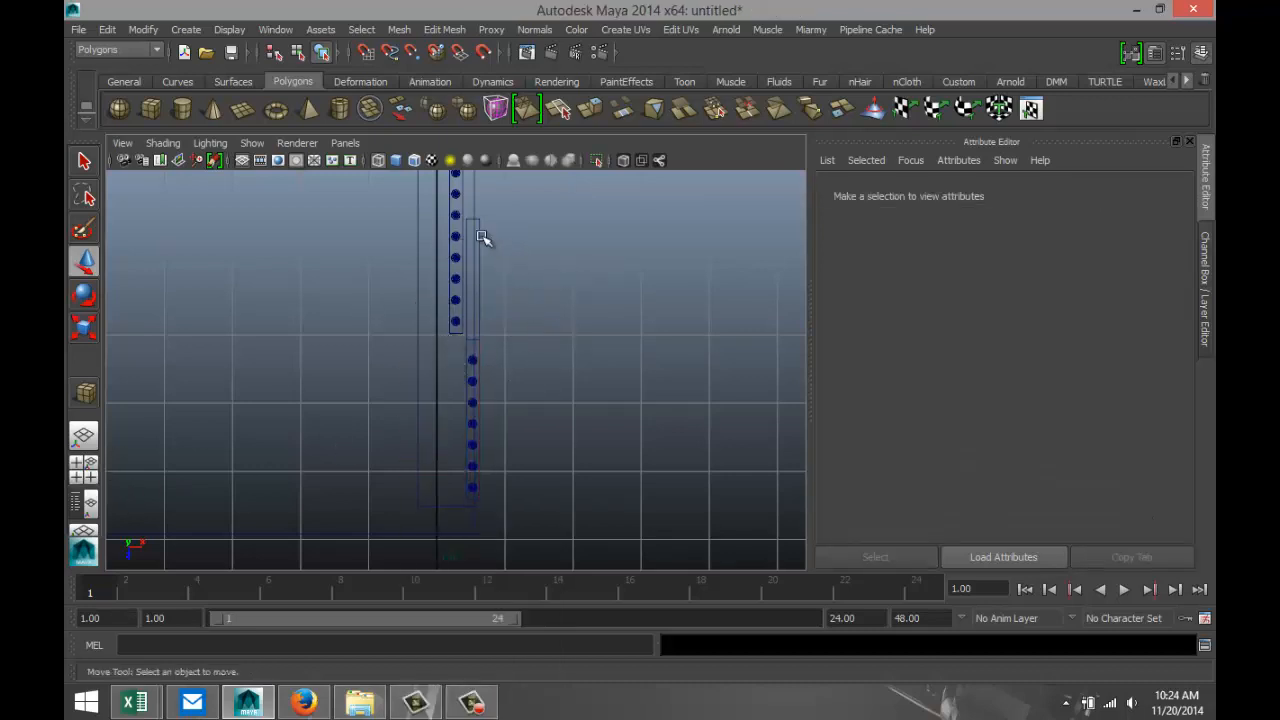
pyautogui.hotkey('ctrl', 'z')
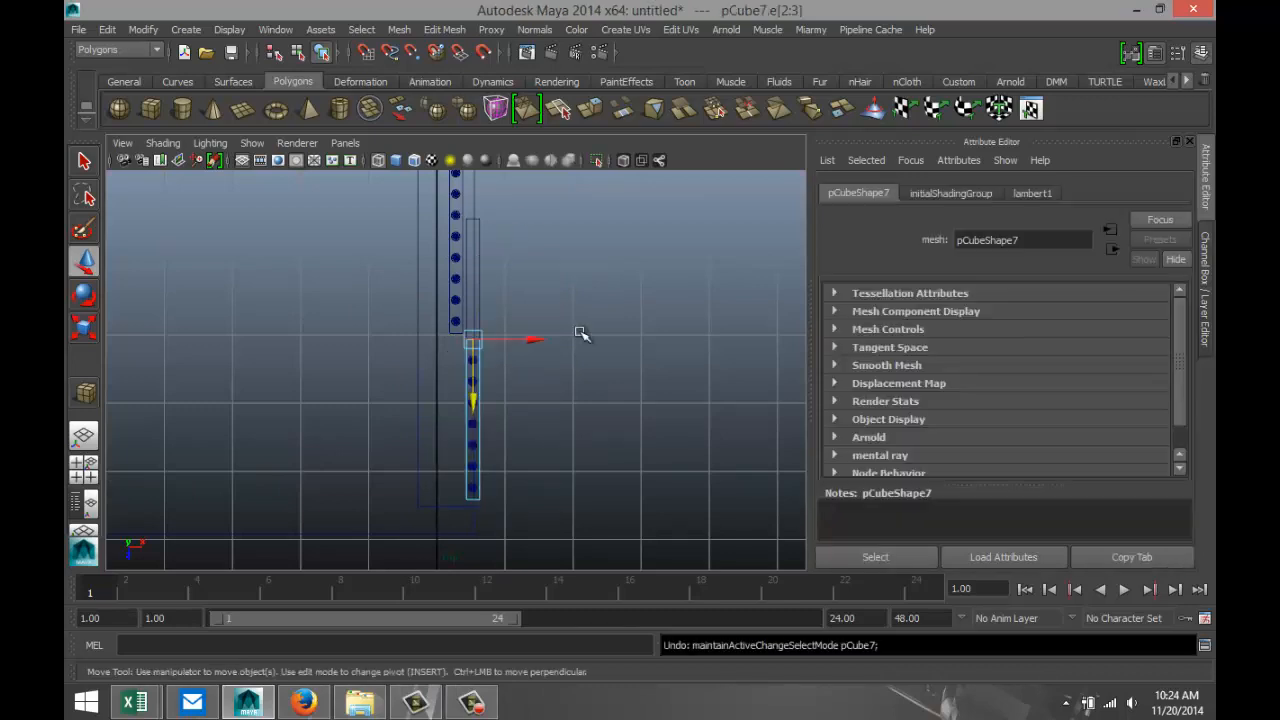
# Undo the crossbar shortening, try moving its end edges along Z to about Z 7.450, and undo these moves.
pyautogui.keyDown('alt'); pyautogui.moveTo(573, 353); pyautogui.dragTo(626, 456, button='middle'); pyautogui.keyUp('alt')
pyautogui.keyDown('alt'); pyautogui.moveTo(580, 386); pyautogui.dragTo(661, 389, button='right'); pyautogui.keyUp('alt')
pyautogui.keyDown('alt'); pyautogui.moveTo(739, 386); pyautogui.dragTo(589, 426, button='middle'); pyautogui.keyUp('alt')
pyautogui.keyDown('alt'); pyautogui.moveTo(589, 426); pyautogui.dragTo(626, 354, button='right'); pyautogui.keyUp('alt')
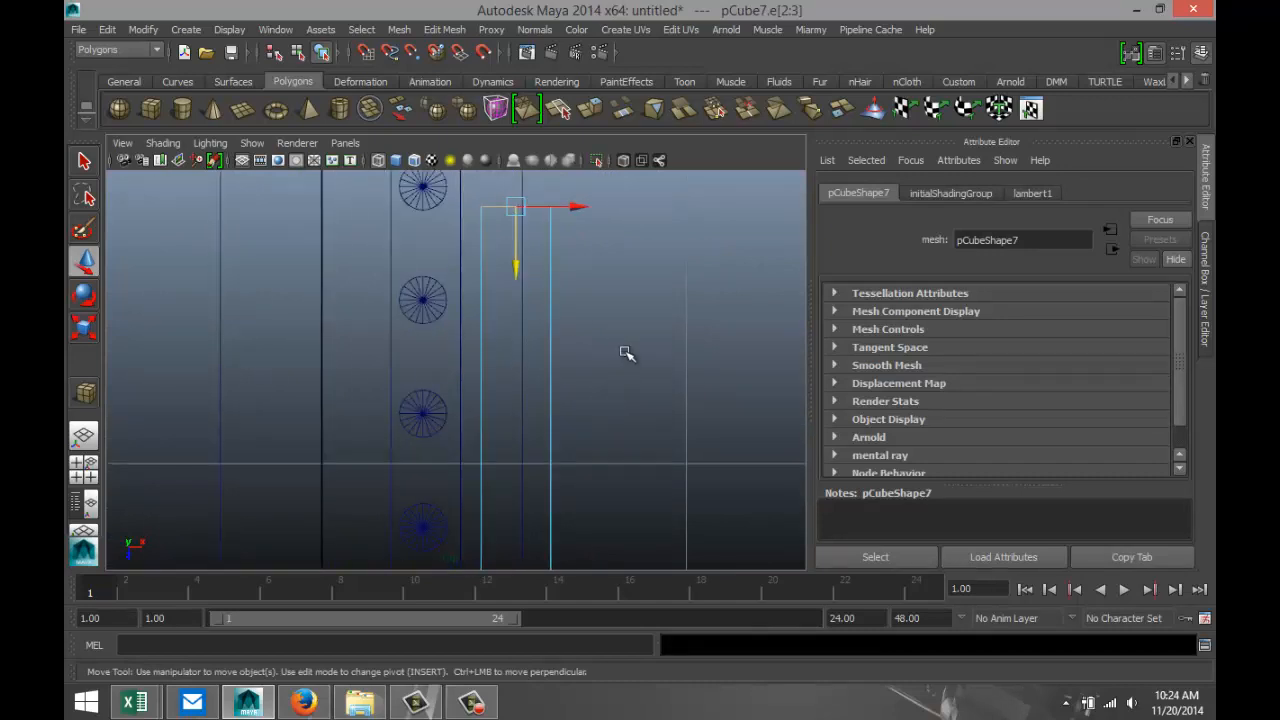
pyautogui.click(626, 294)
pyautogui.moveTo(503, 189); pyautogui.dragTo(517, 318)
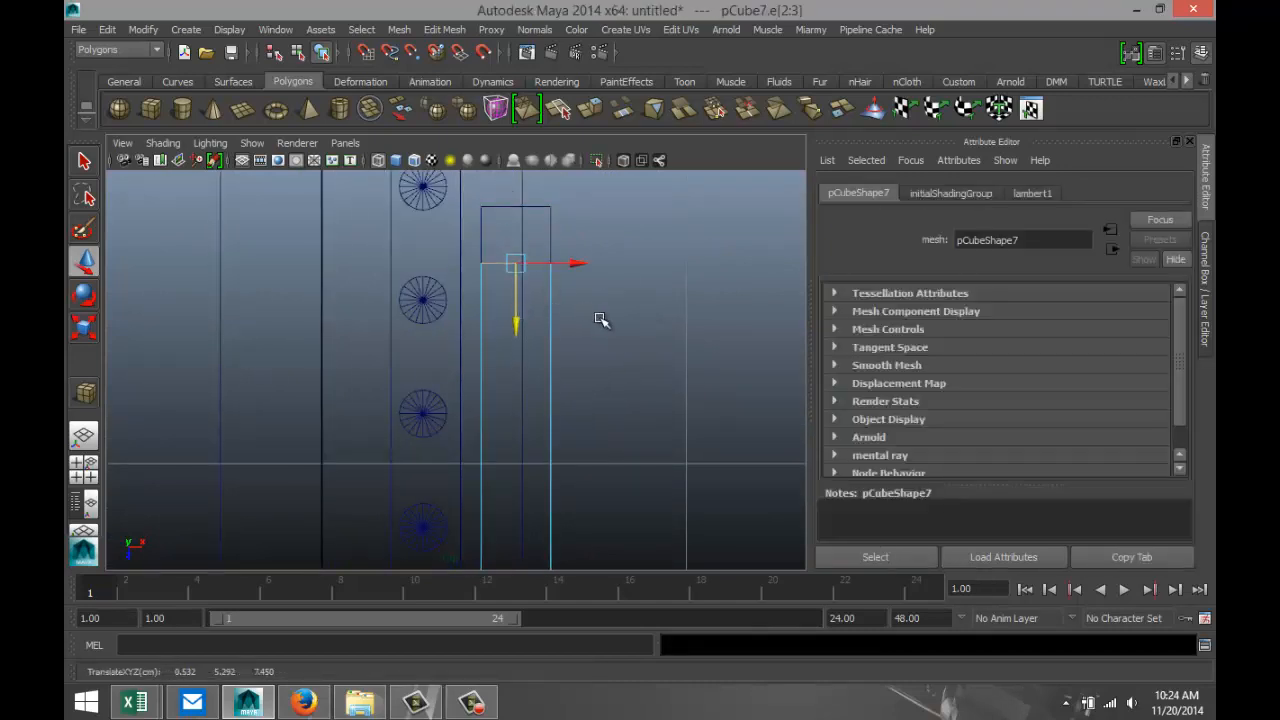
pyautogui.hotkey('ctrl', 'z')
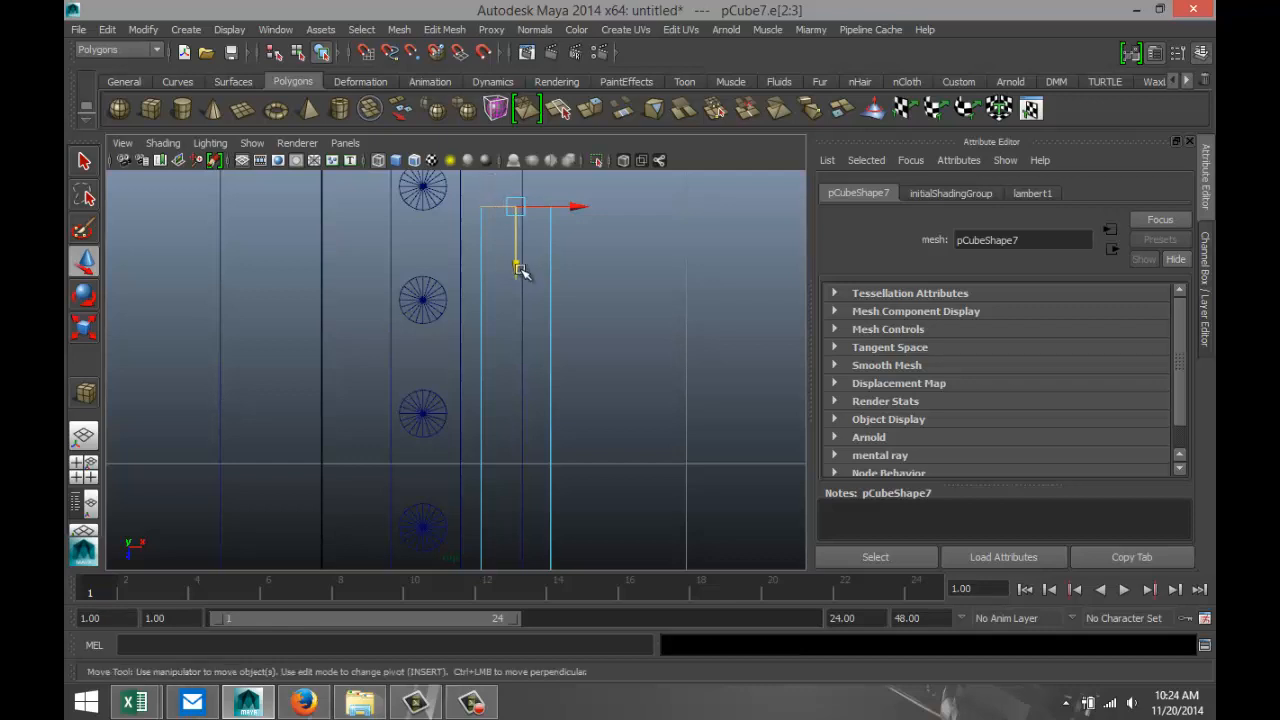
pyautogui.moveTo(520, 270); pyautogui.dragTo(516, 280)
pyautogui.hotkey('ctrl', 'z')
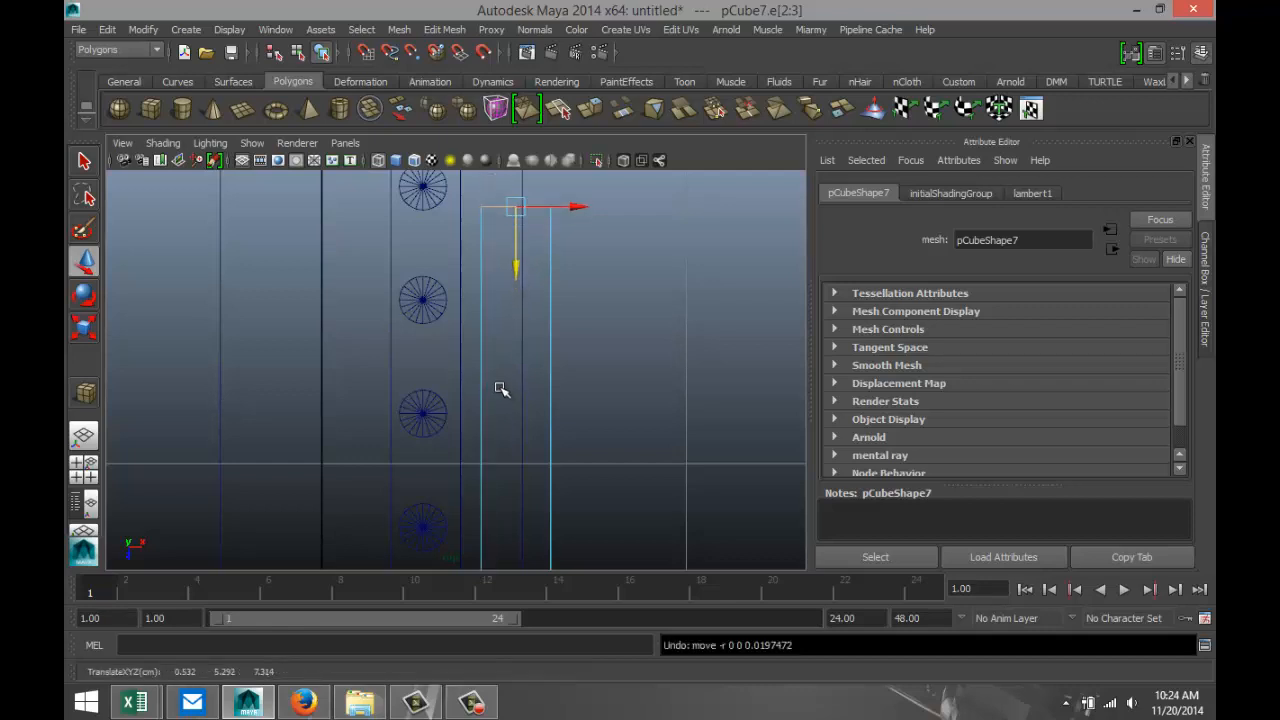
# In the perspective view, select the duplicated panel's seven vertical bars and its four crossbars.
pyautogui.click(84, 468)
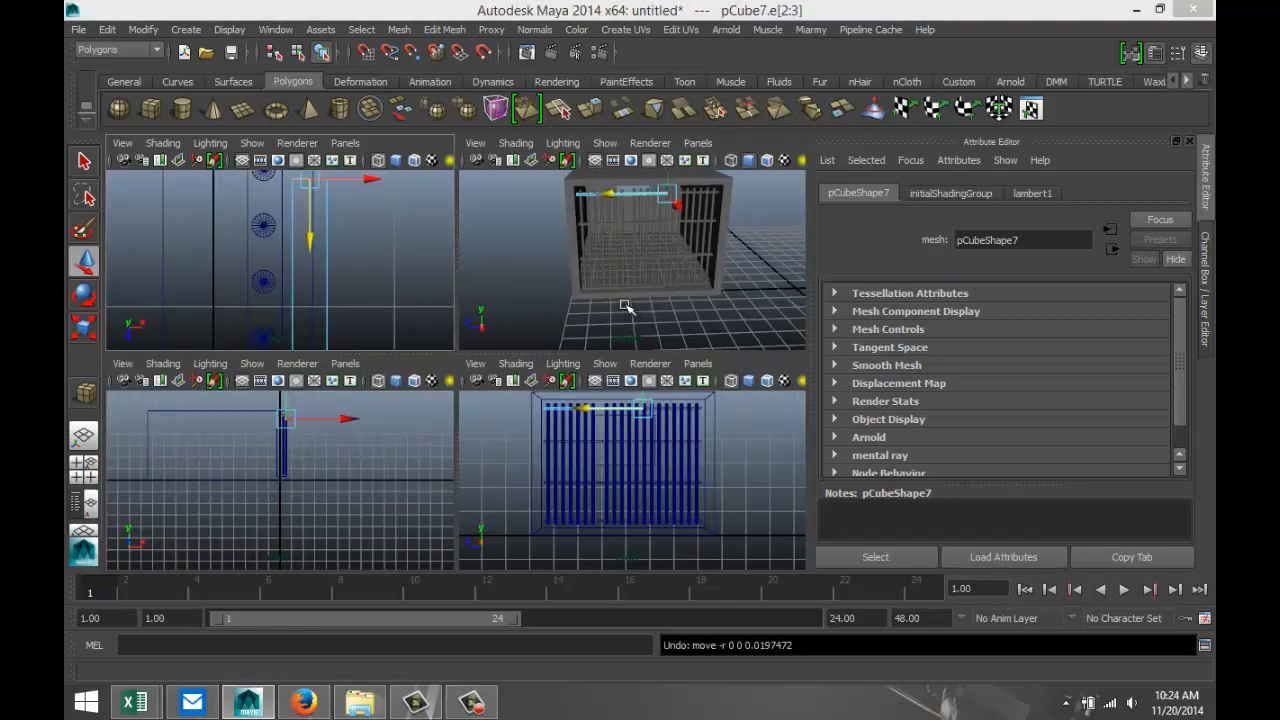
pyautogui.press('space')
pyautogui.keyDown('alt'); pyautogui.moveTo(606, 328); pyautogui.dragTo(606, 429); pyautogui.keyUp('alt')
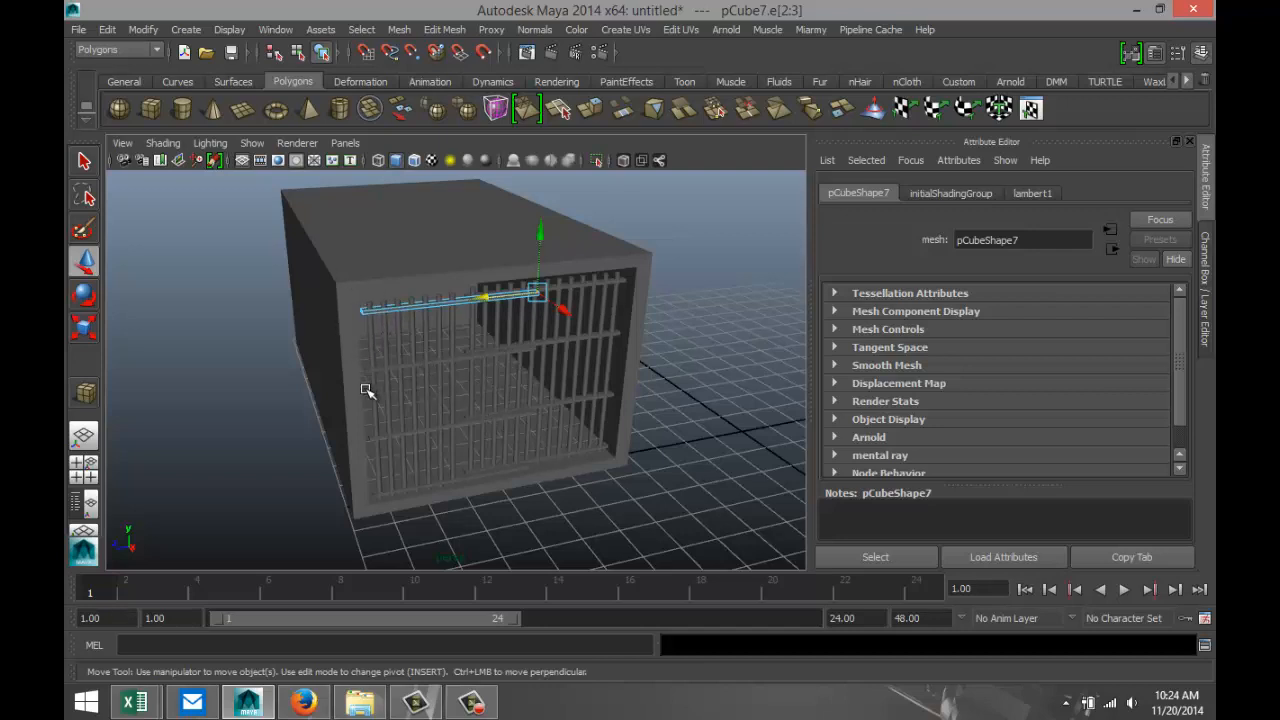
pyautogui.scroll(5, 480, 415)
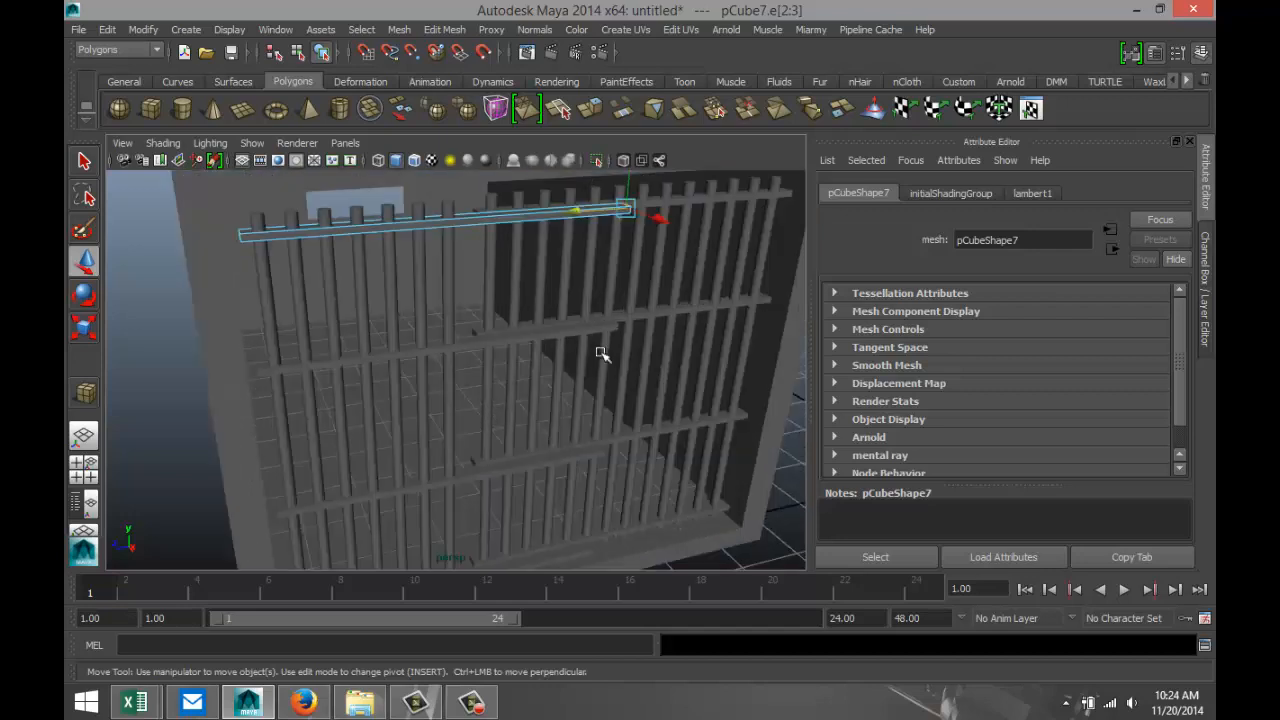
pyautogui.click(445, 210)
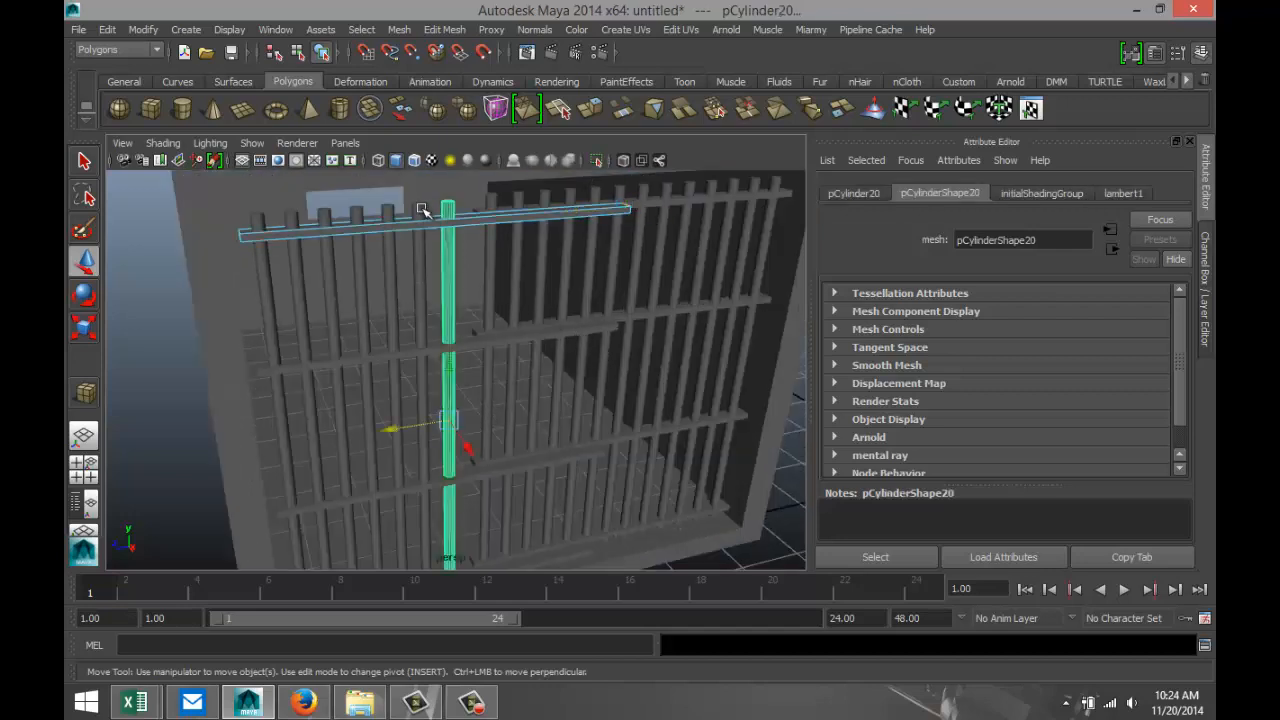
pyautogui.hotkey('shift', 'd')
pyautogui.hotkey('shift', 'd')
pyautogui.hotkey('shift', 'd')
pyautogui.hotkey('shift', 'd')
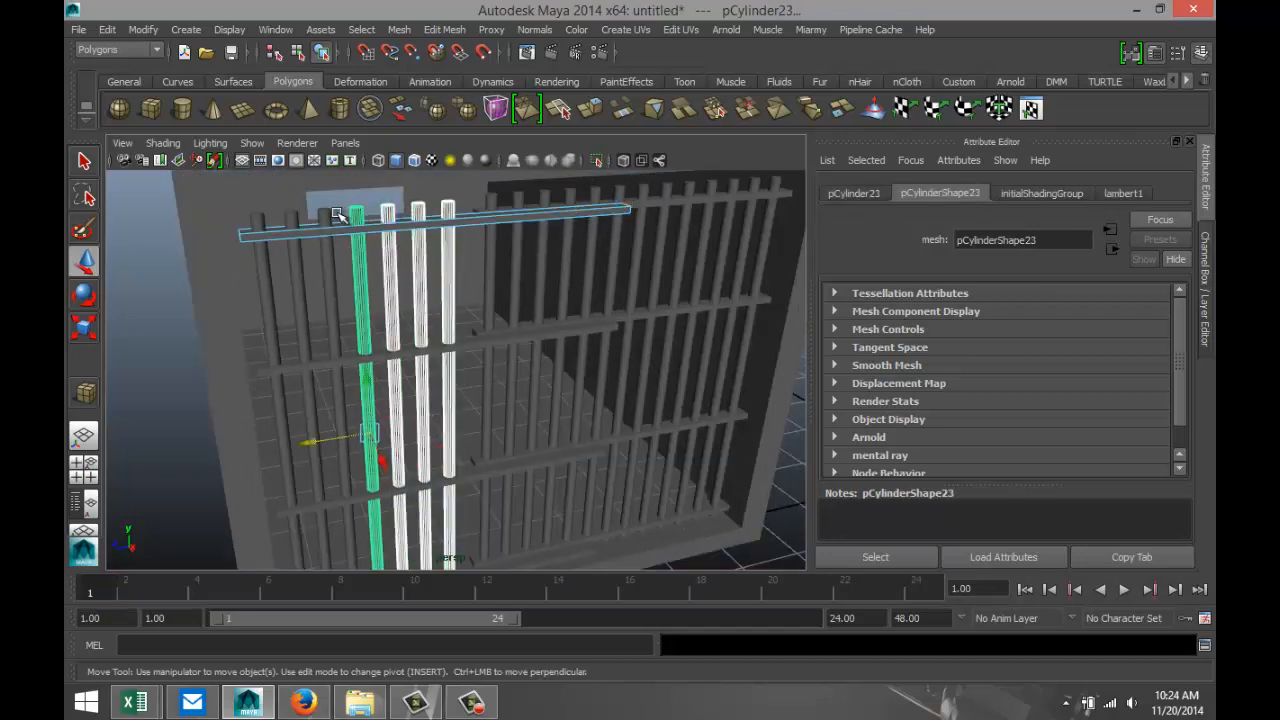
pyautogui.hotkey('shift', 'd')
pyautogui.hotkey('shift', 'd')
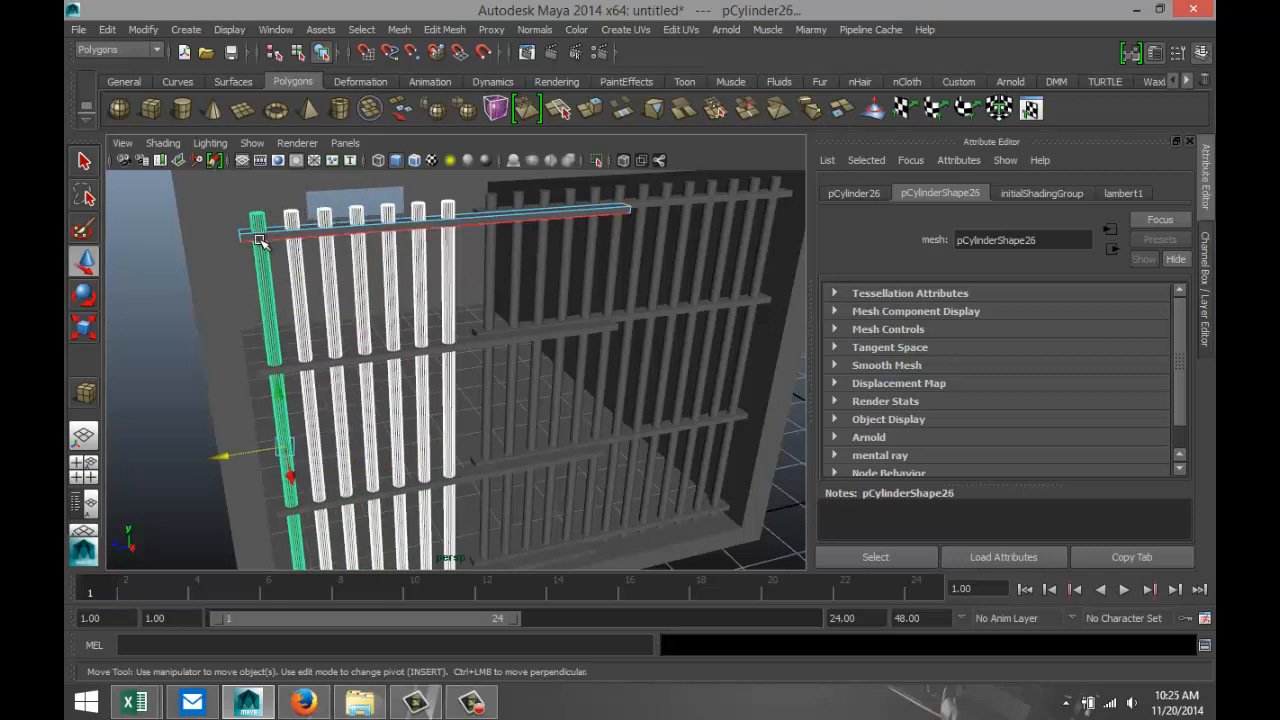
pyautogui.keyDown('shift'); pyautogui.click(477, 352); pyautogui.keyUp('shift')
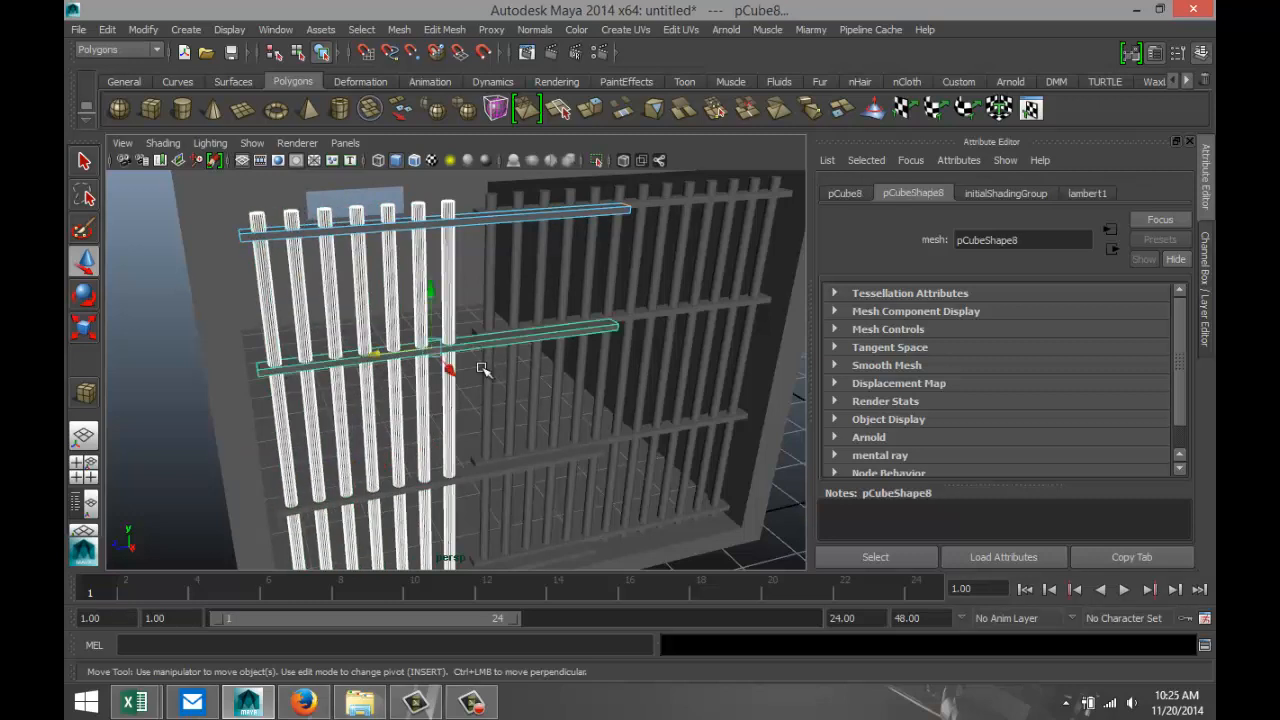
pyautogui.hotkey('shift', 'd')
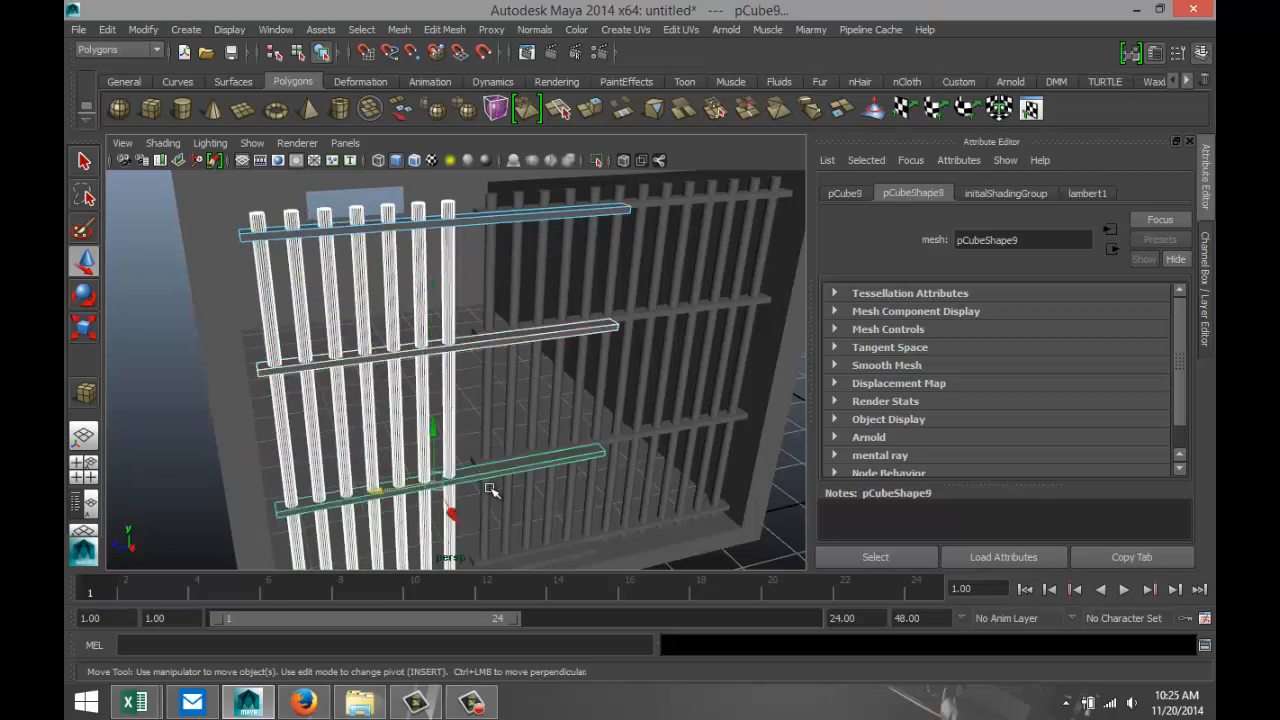
pyautogui.click(557, 558)
# Try edge selection on the selected bars and crossbars, picking the top crossbar's end edges, and clear the selection.
pyautogui.keyDown('shift'); pyautogui.click(554, 213); pyautogui.keyUp('shift')
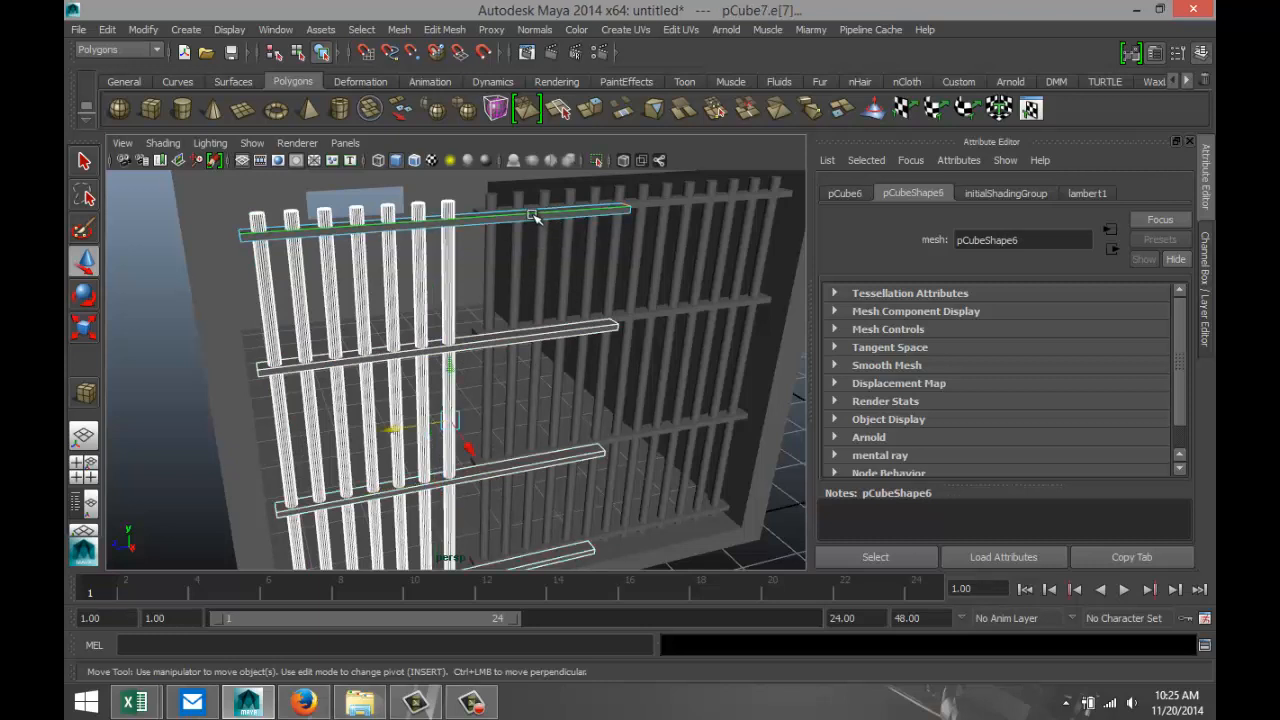
pyautogui.keyDown('shift'); pyautogui.moveTo(535, 217); pyautogui.dragTo(465, 203, button='right'); pyautogui.keyUp('shift')
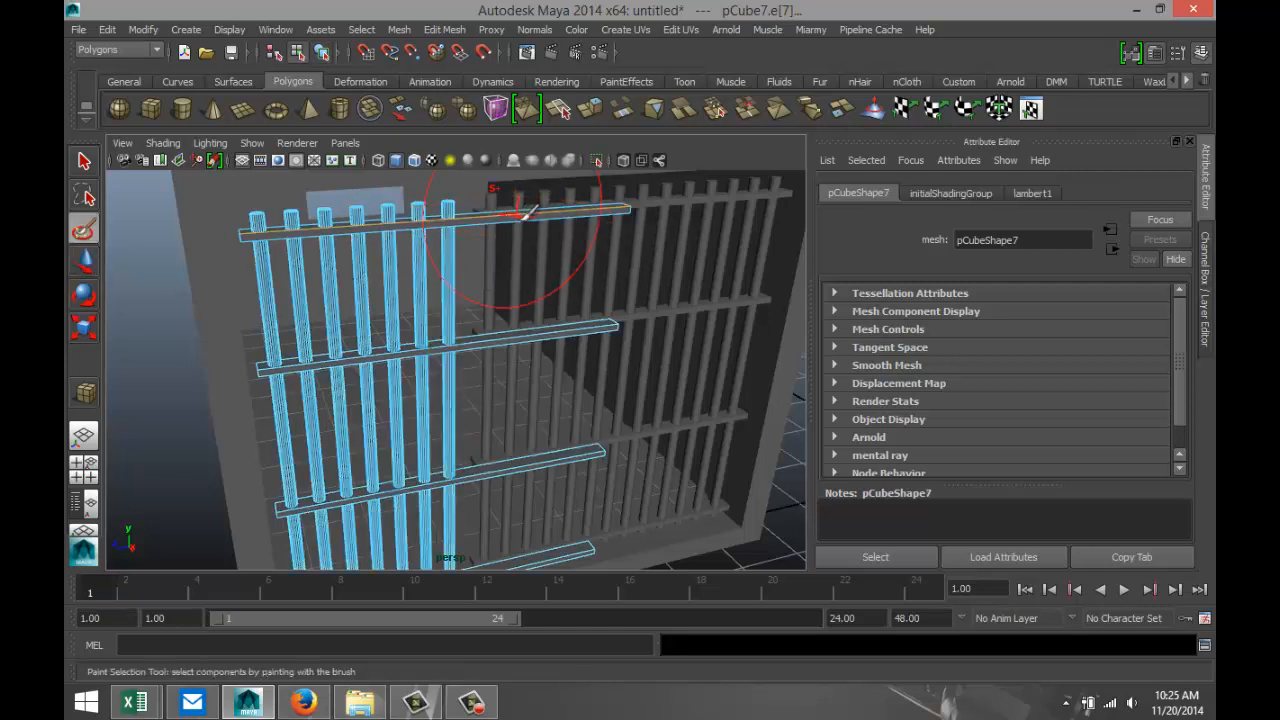
pyautogui.press('q')
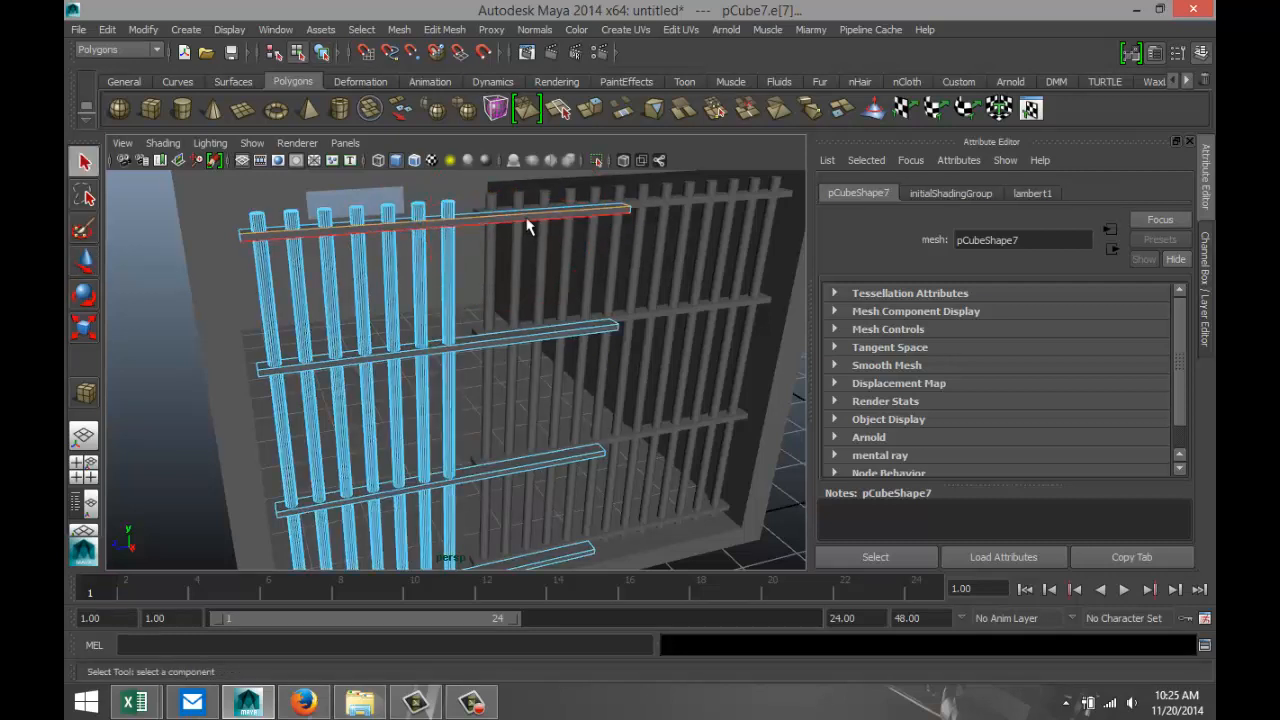
pyautogui.moveTo(530, 222); pyautogui.dragTo(563, 201, button='right')
pyautogui.click(545, 223)
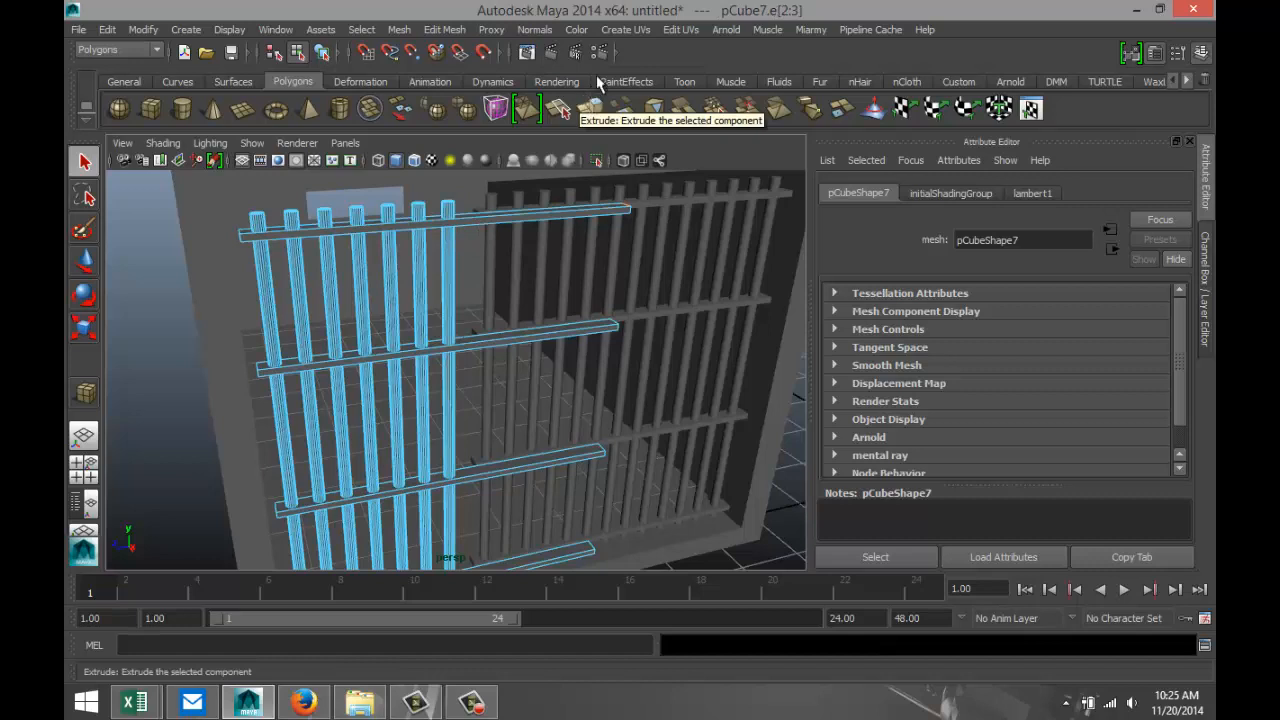
pyautogui.click(400, 30)
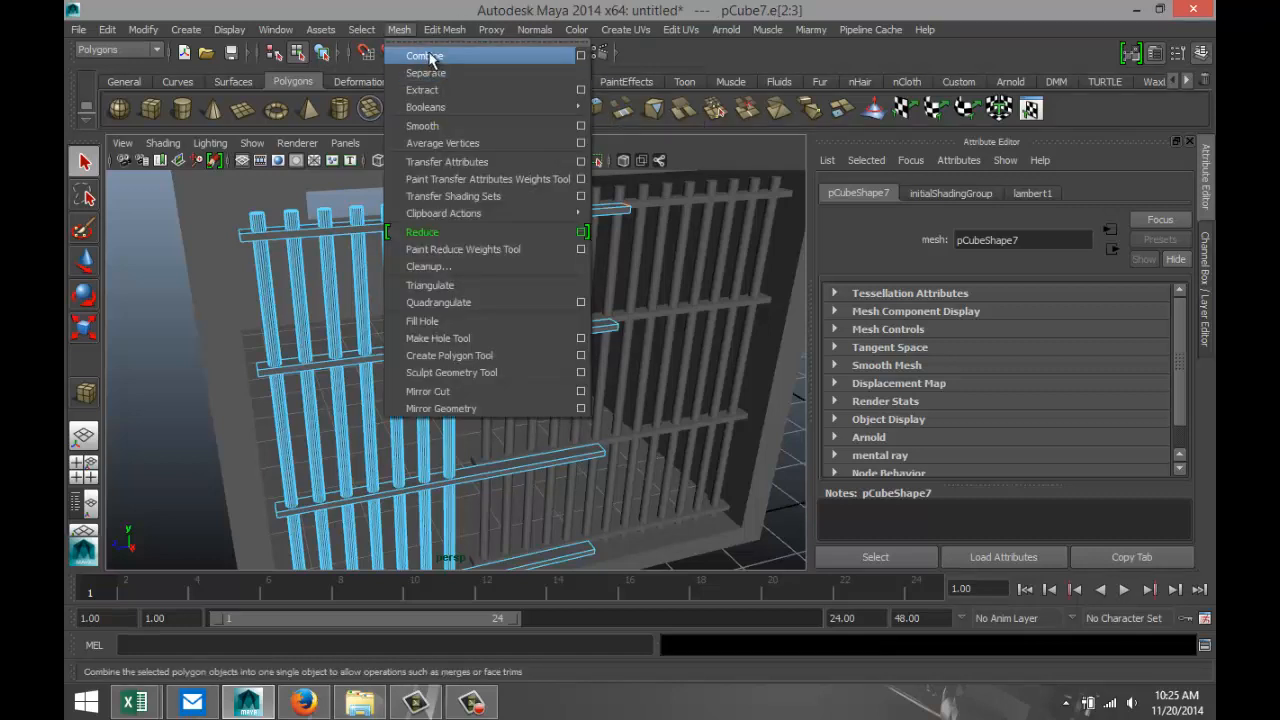
pyautogui.click(432, 55)
pyautogui.click(178, 378)
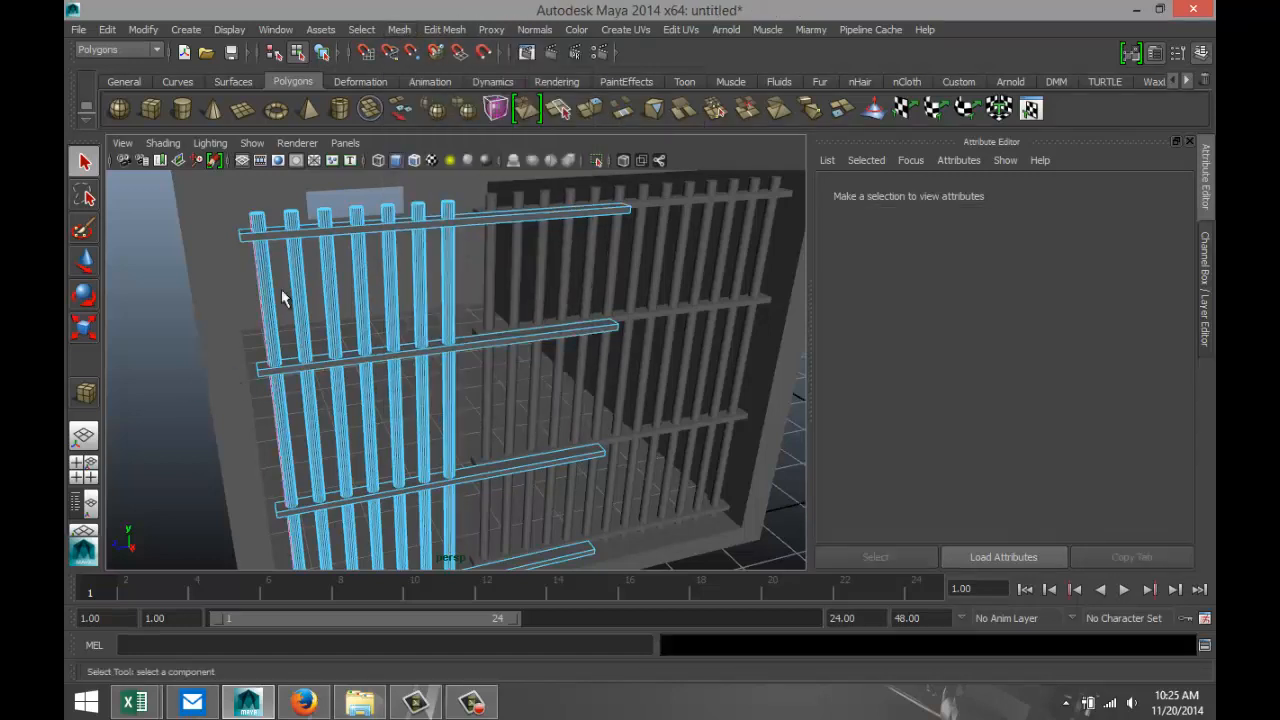
# Return to object selection and select the duplicated panel's four crossbars.
pyautogui.click(275, 231)
pyautogui.moveTo(275, 231); pyautogui.dragTo(316, 215, button='right')
pyautogui.click(288, 231)
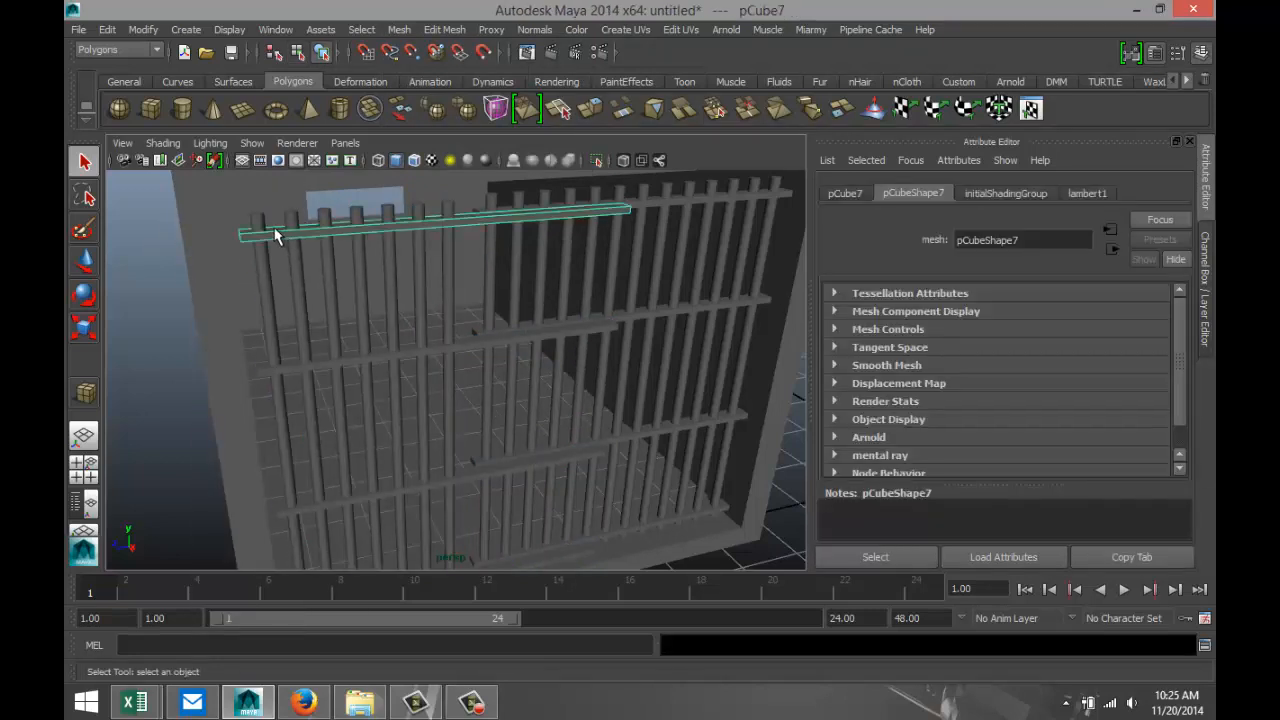
pyautogui.keyDown('shift'); pyautogui.click(291, 364); pyautogui.keyUp('shift')
pyautogui.hotkey('shift', 'd')
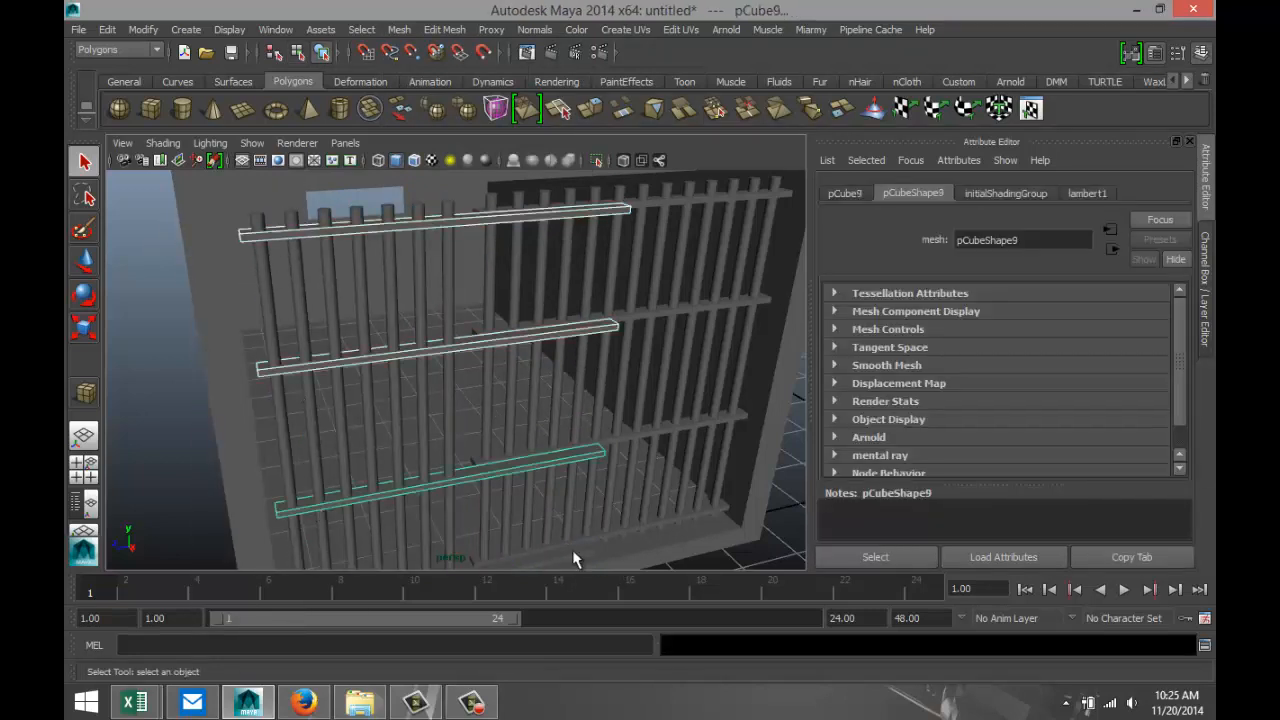
pyautogui.hotkey('shift', 'd')
# Add the duplicated panel's seven vertical bars to the selection and combine all the pieces into one mesh.
pyautogui.keyDown('shift'); pyautogui.click(447, 214); pyautogui.keyUp('shift')
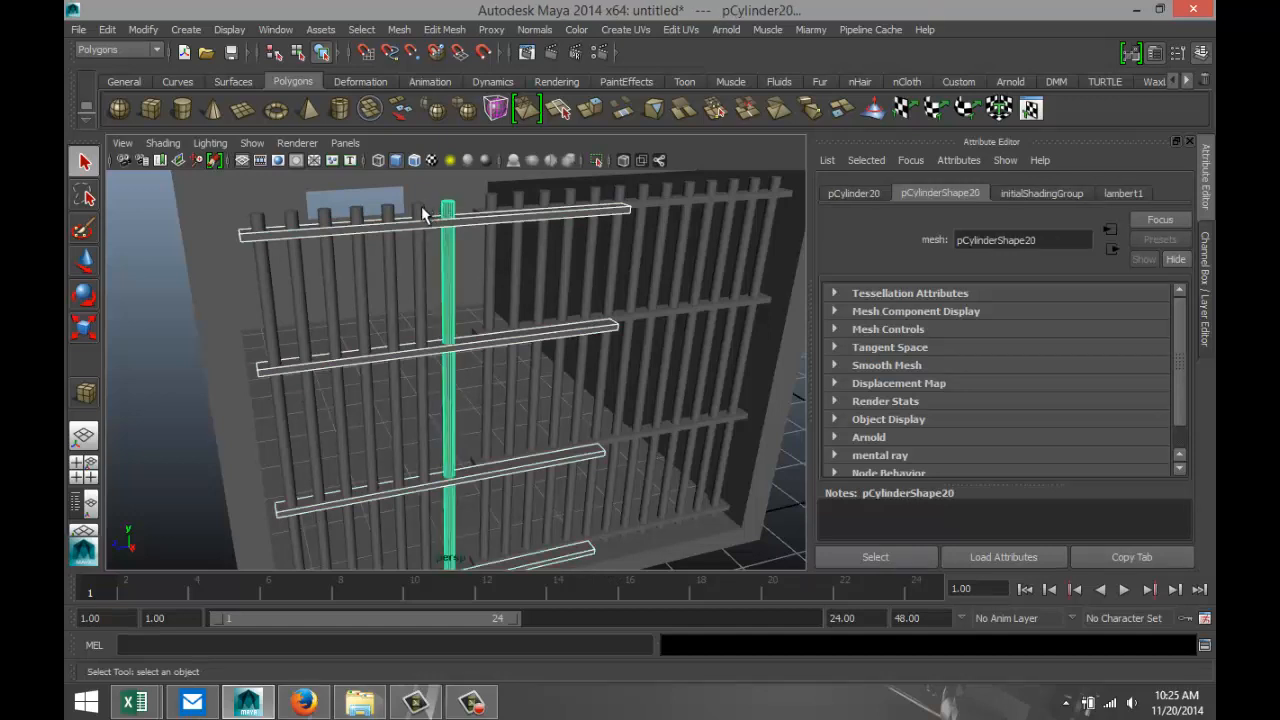
pyautogui.keyDown('shift'); pyautogui.click(418, 214); pyautogui.keyUp('shift')
pyautogui.keyDown('shift'); pyautogui.click(388, 215); pyautogui.keyUp('shift')
pyautogui.keyDown('shift'); pyautogui.click(357, 217); pyautogui.keyUp('shift')
pyautogui.keyDown('shift'); pyautogui.click(326, 218); pyautogui.keyUp('shift')
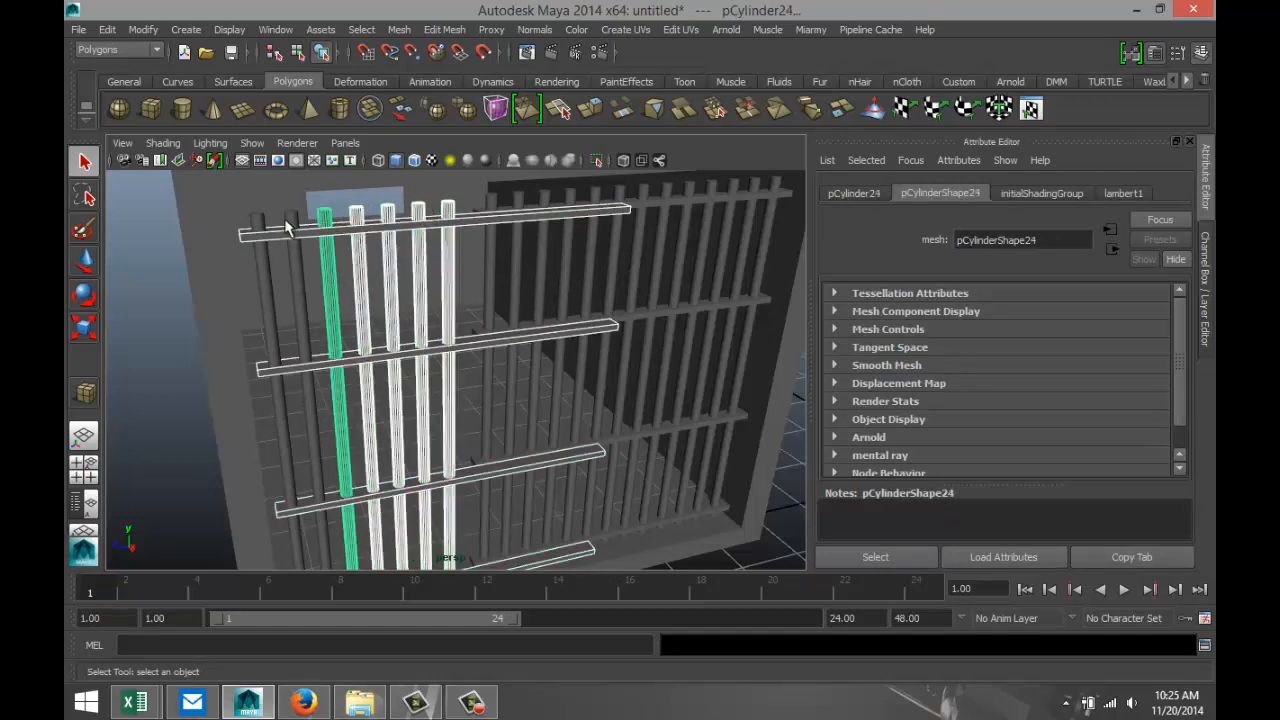
pyautogui.keyDown('shift'); pyautogui.click(288, 222); pyautogui.keyUp('shift')
pyautogui.keyDown('shift'); pyautogui.click(263, 224); pyautogui.keyUp('shift')
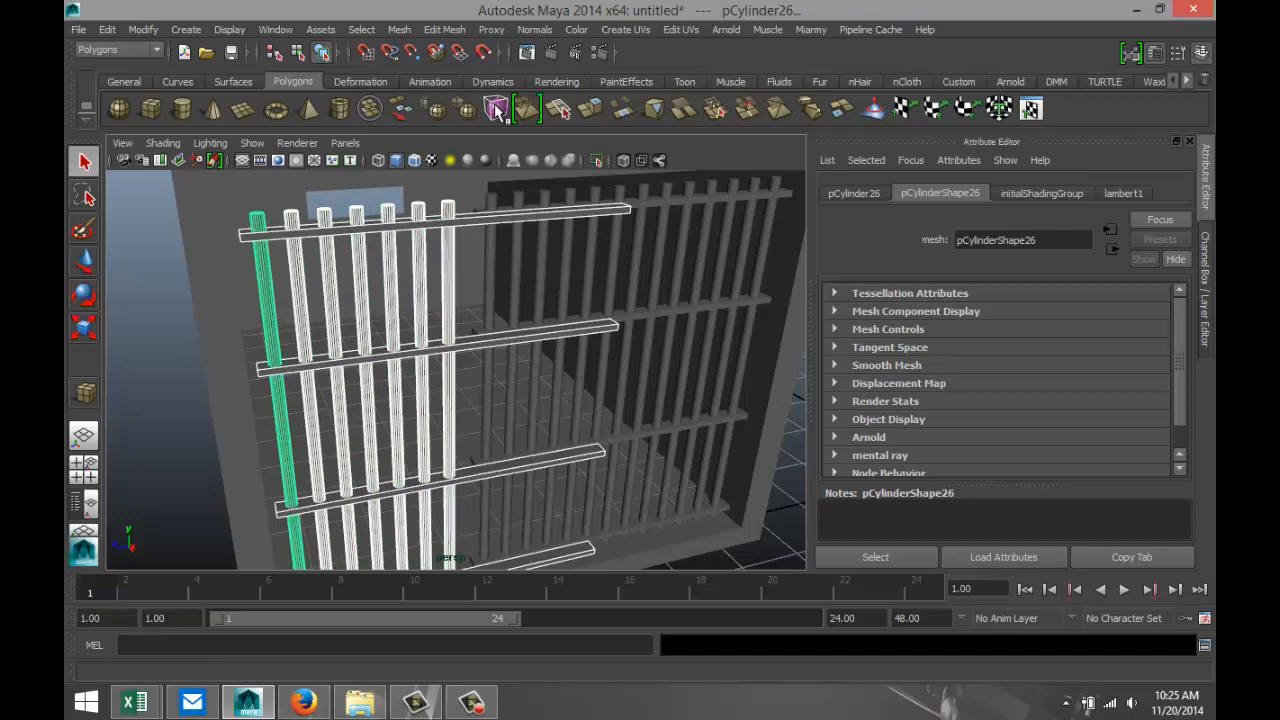
pyautogui.click(399, 29)
pyautogui.click(422, 55)
# In the top view, shorten the combined panel's crossbars by moving their inner end edges along Z to about Z 9.060.
pyautogui.press('w')
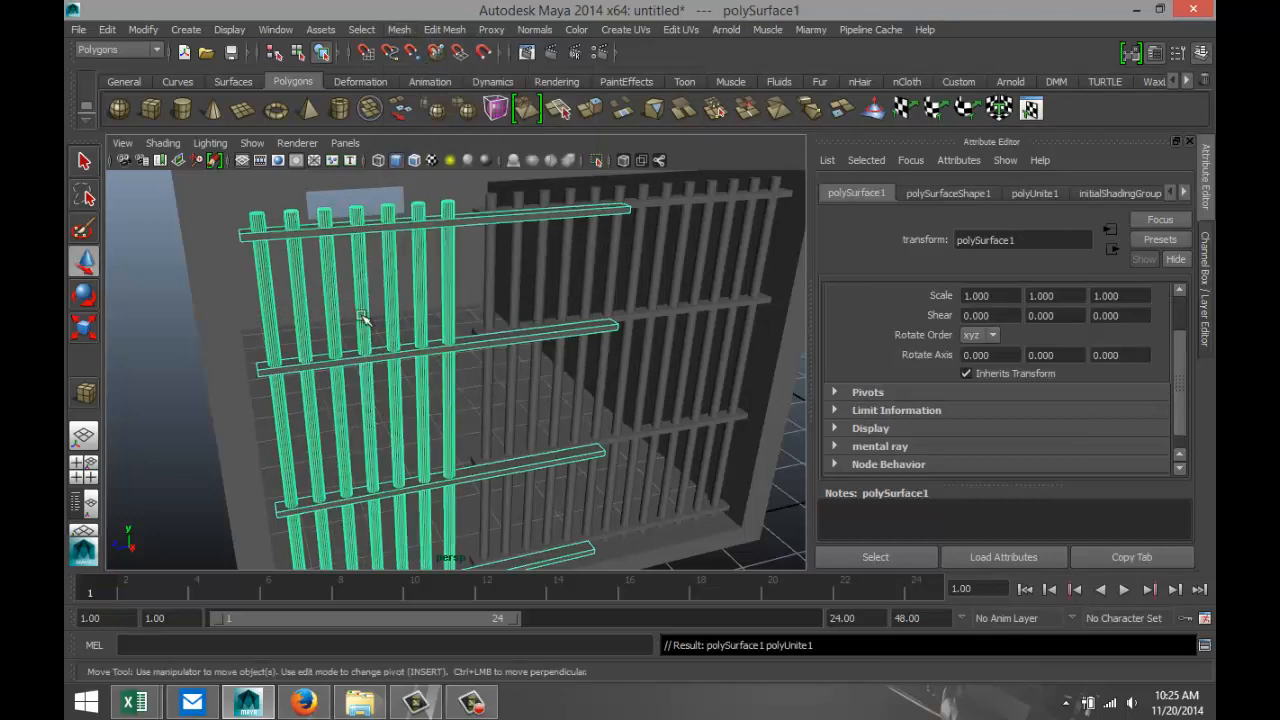
pyautogui.keyDown('alt'); pyautogui.moveTo(310, 320); pyautogui.dragTo(332, 366); pyautogui.keyUp('alt')
pyautogui.click(88, 474)
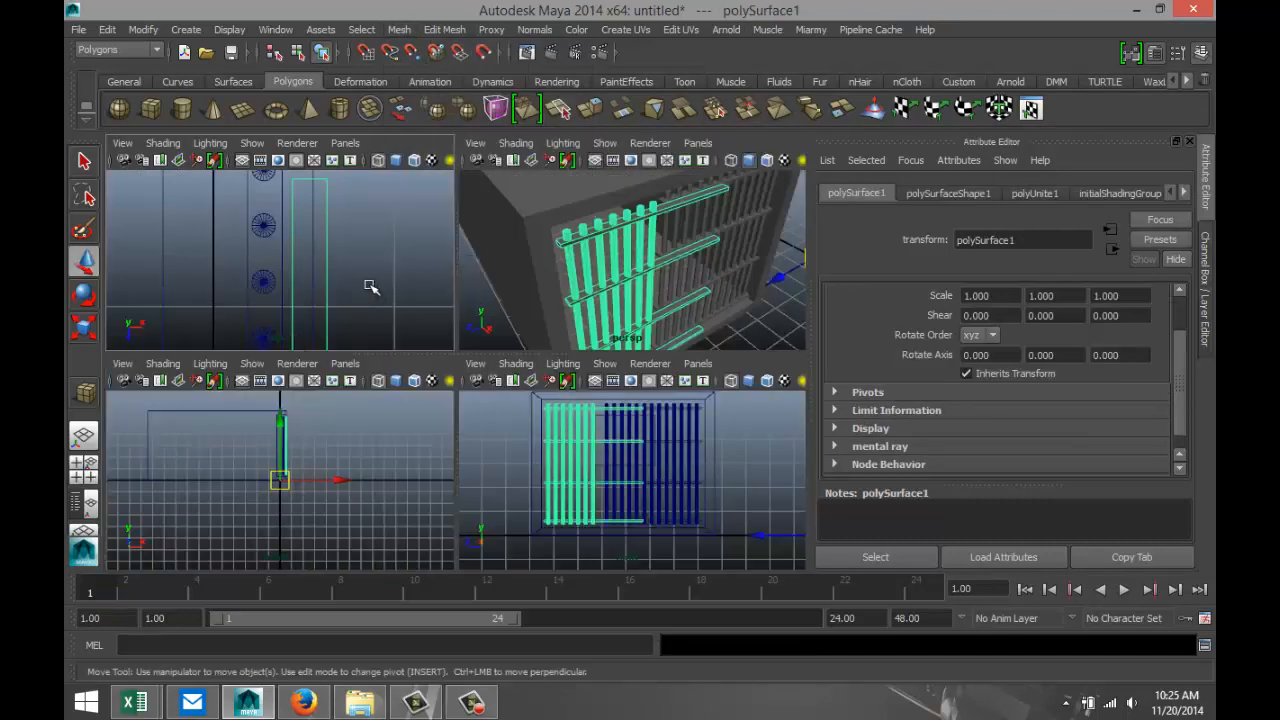
pyautogui.press('space')
pyautogui.moveTo(503, 210); pyautogui.dragTo(503, 170, button='right')
pyautogui.moveTo(503, 186); pyautogui.dragTo(520, 415)
pyautogui.keyDown('alt'); pyautogui.moveTo(654, 352); pyautogui.dragTo(627, 417, button='right'); pyautogui.keyUp('alt')
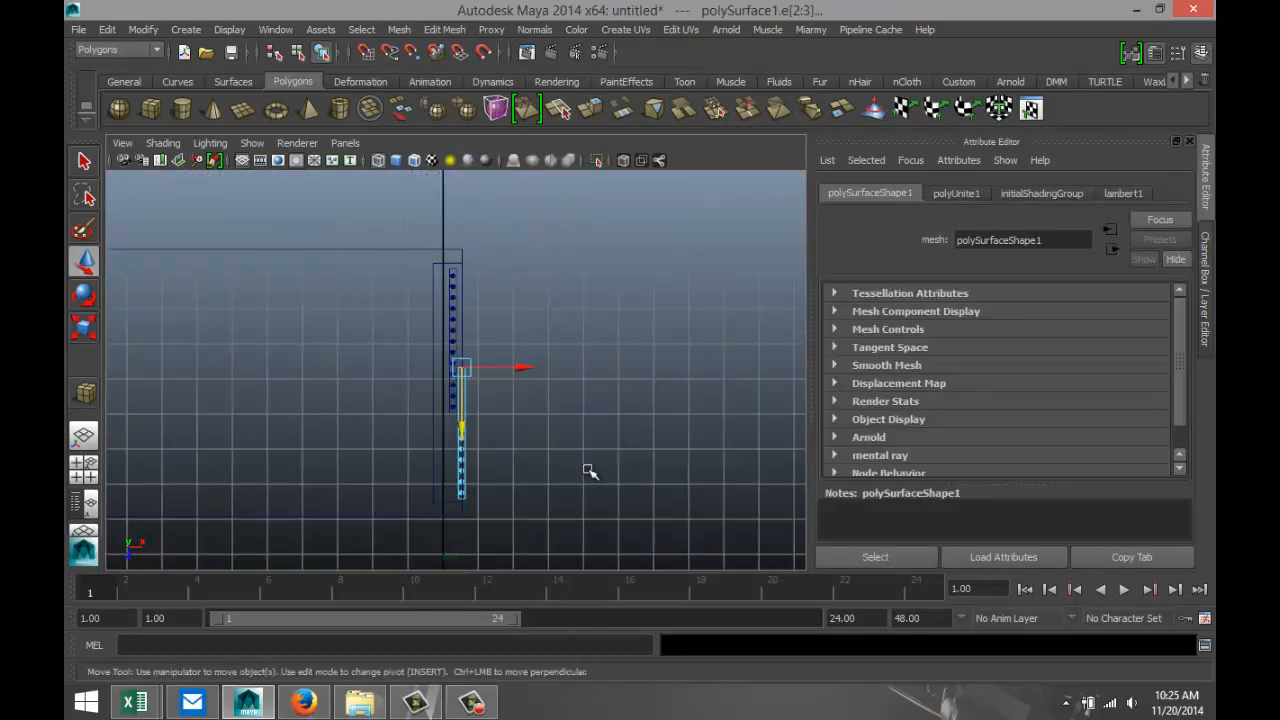
pyautogui.keyDown('alt'); pyautogui.moveTo(580, 478); pyautogui.dragTo(588, 414, button='middle'); pyautogui.keyUp('alt')
pyautogui.scroll(4, 589, 416)
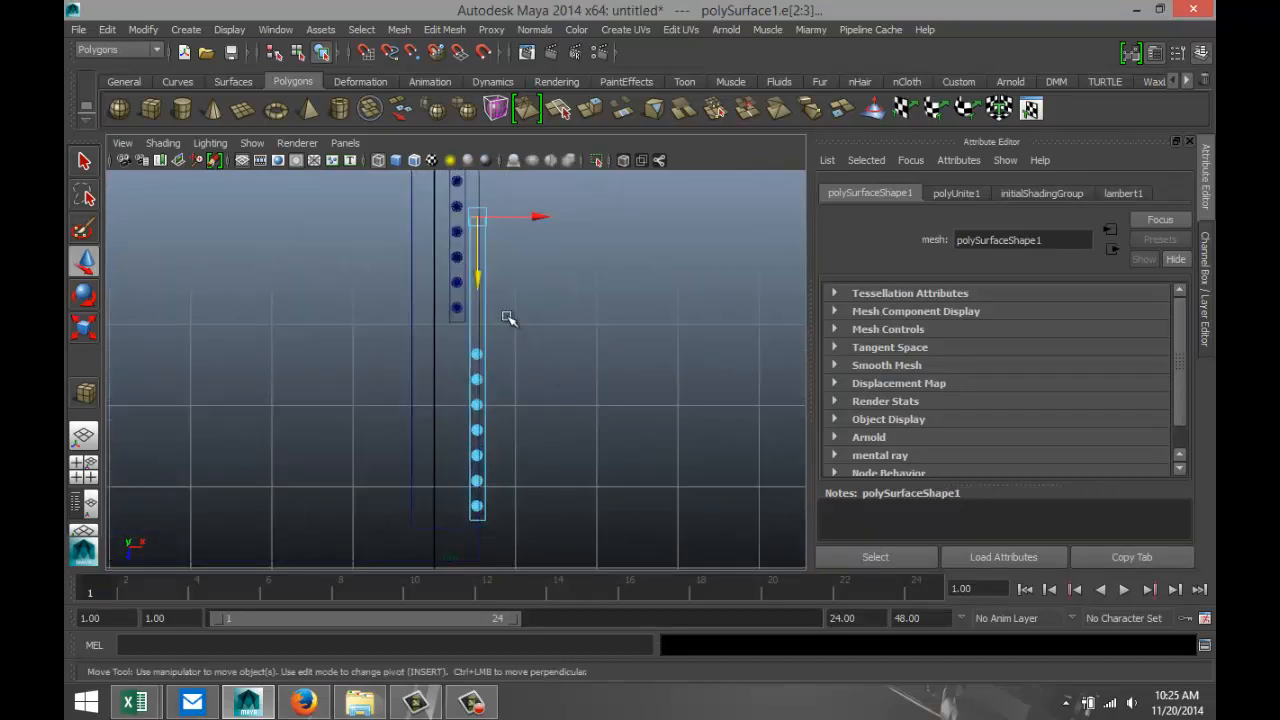
pyautogui.moveTo(477, 277); pyautogui.dragTo(478, 388)
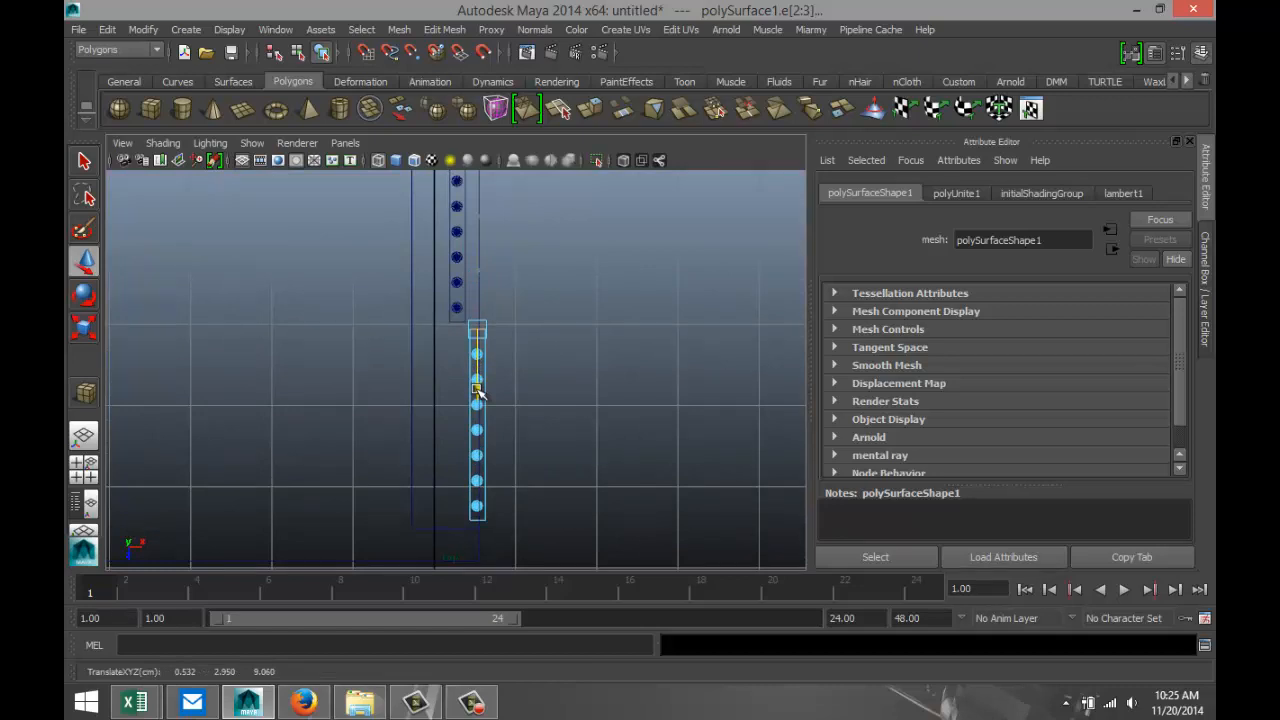
pyautogui.click(587, 405)
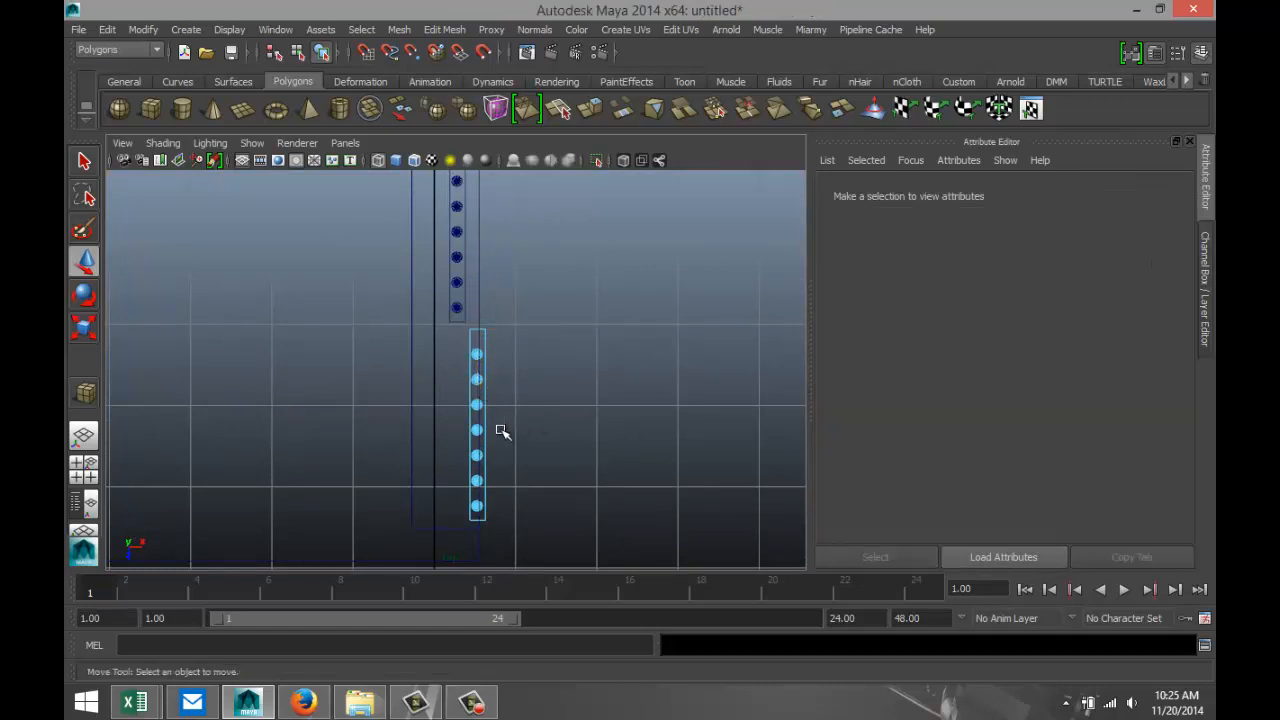
# Select all edges of the combined panel and move them along X to about X 0.300, in line with the wider panel.
pyautogui.moveTo(477, 440); pyautogui.dragTo(580, 271, button='right')
pyautogui.click(478, 428)
pyautogui.moveTo(445, 338); pyautogui.dragTo(535, 562)
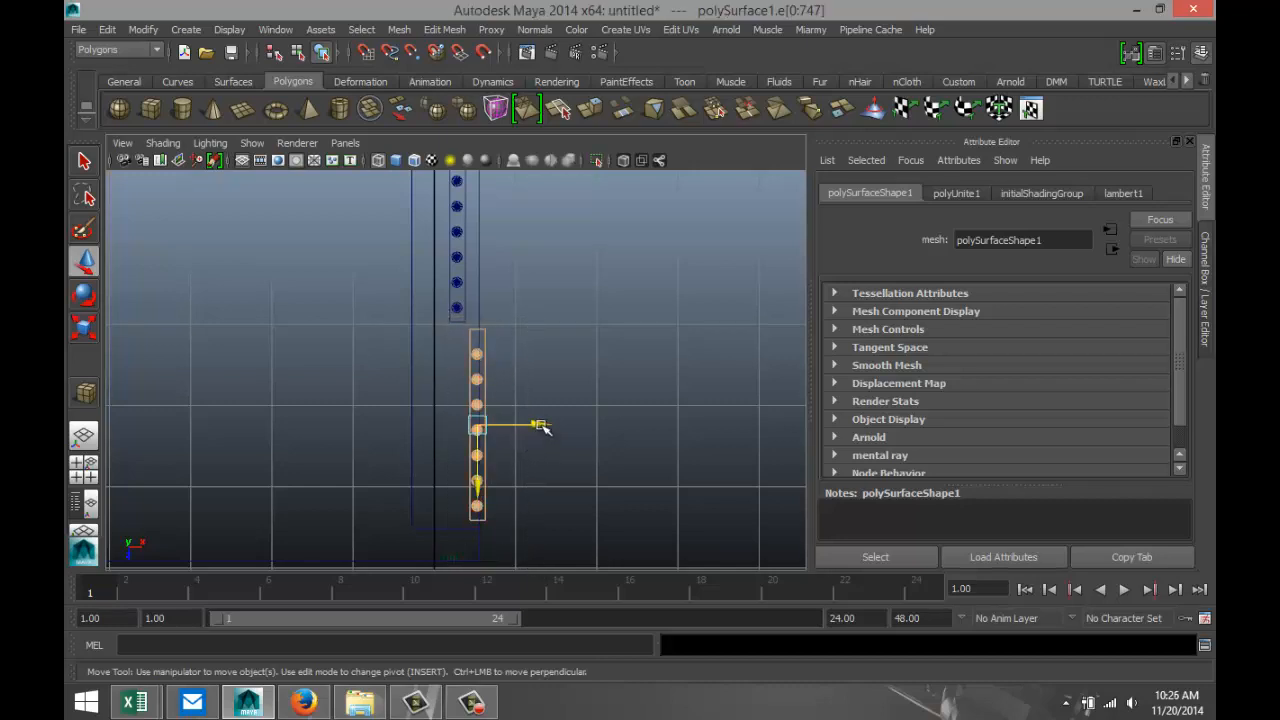
pyautogui.moveTo(535, 424); pyautogui.dragTo(523, 427)
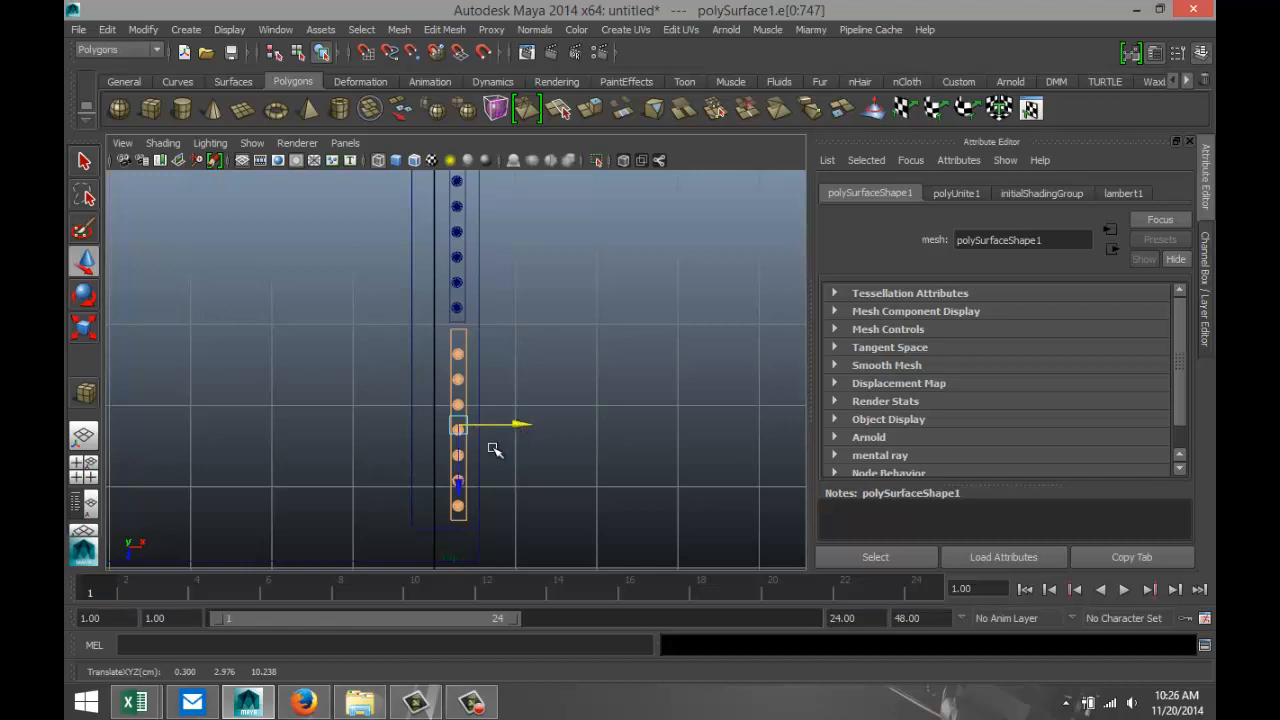
# In the perspective view, clear the selection and examine how the two barred panels fit across the cell's front opening.
pyautogui.click(84, 470)
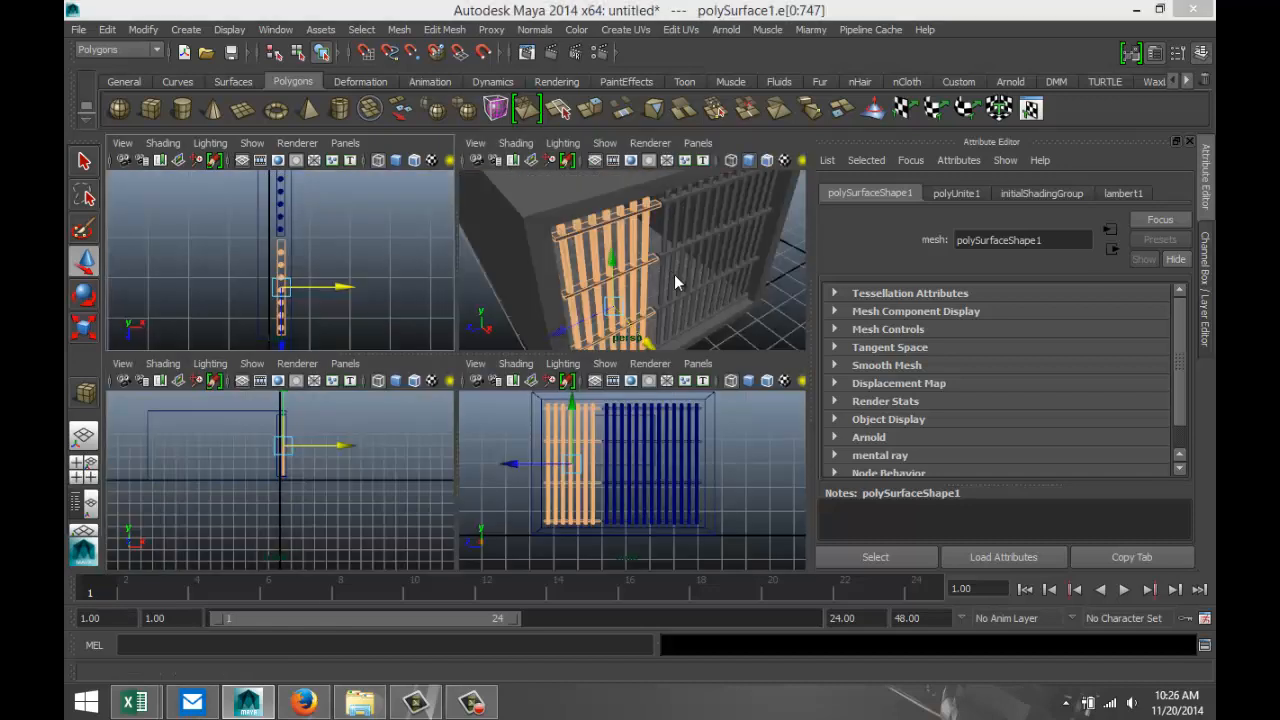
pyautogui.press('space')
pyautogui.keyDown('alt'); pyautogui.moveTo(588, 470); pyautogui.dragTo(625, 506); pyautogui.keyUp('alt')
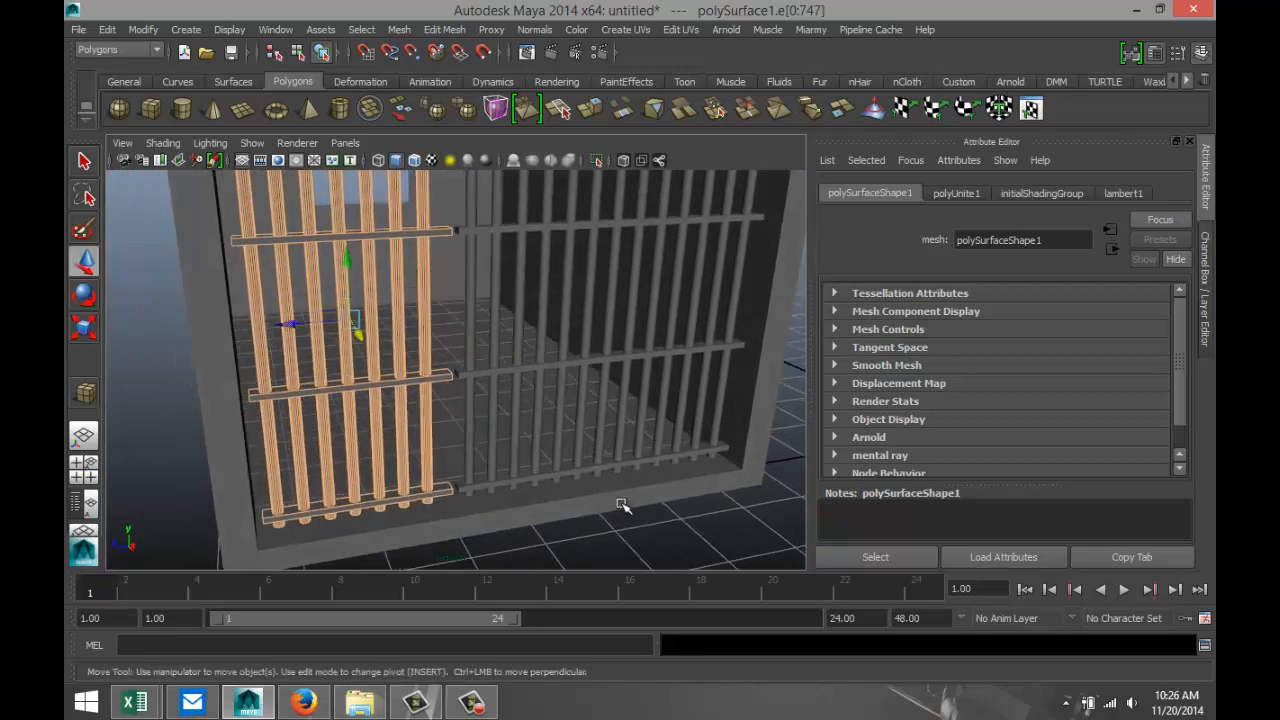
pyautogui.click(647, 521)
pyautogui.scroll(-1, 574, 484)
pyautogui.scroll(2, 574, 484)
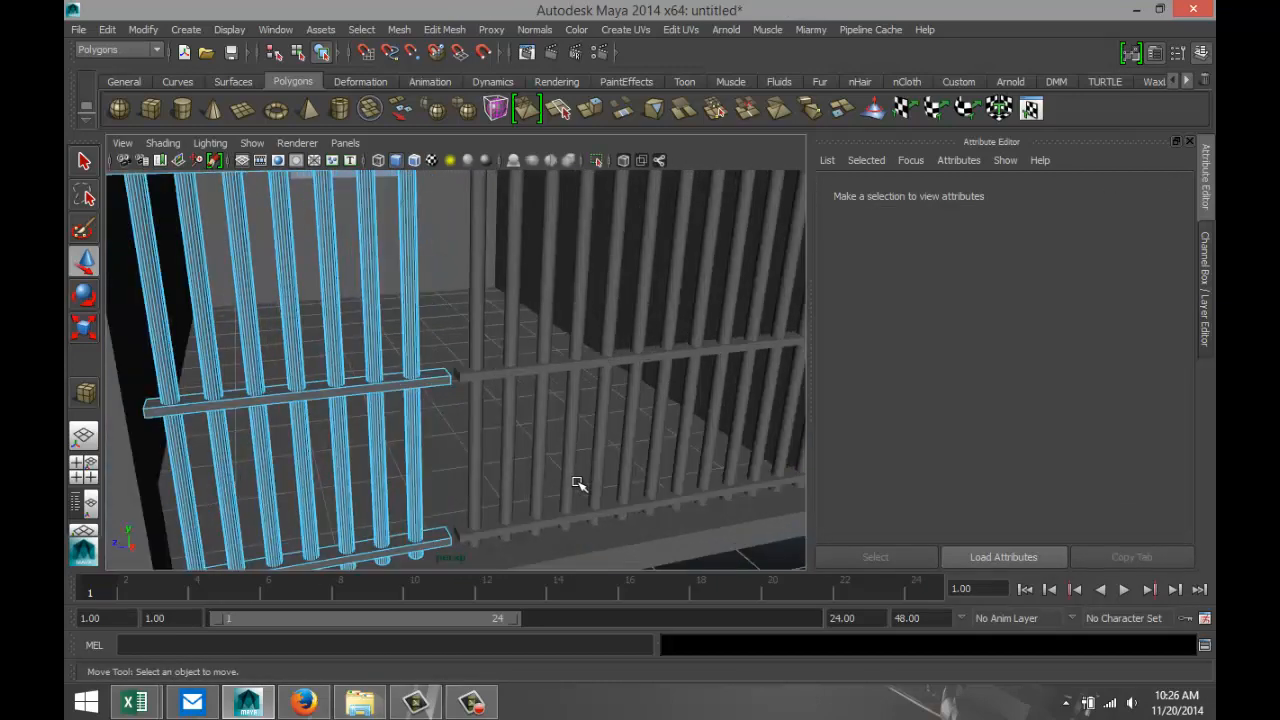
pyautogui.scroll(-1, 613, 482)
pyautogui.moveTo(627, 487)
pyautogui.keyDown('alt'); pyautogui.mouseDown()
pyautogui.moveTo(641, 495)
pyautogui.moveTo(626, 511)
pyautogui.moveTo(644, 499)
pyautogui.mouseUp(); pyautogui.keyUp('alt')
pyautogui.scroll(-3, 546, 437)
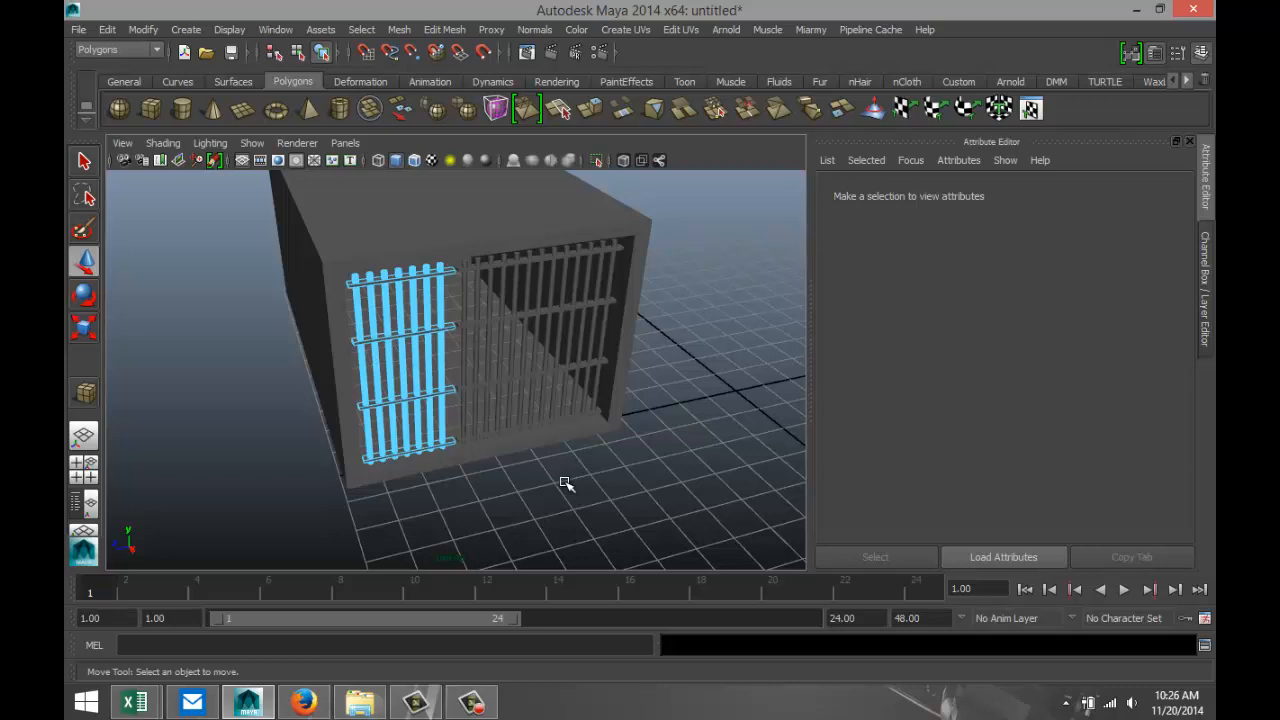
pyautogui.scroll(2, 567, 480)
pyautogui.keyDown('alt'); pyautogui.moveTo(540, 465); pyautogui.dragTo(588, 481); pyautogui.keyUp('alt')
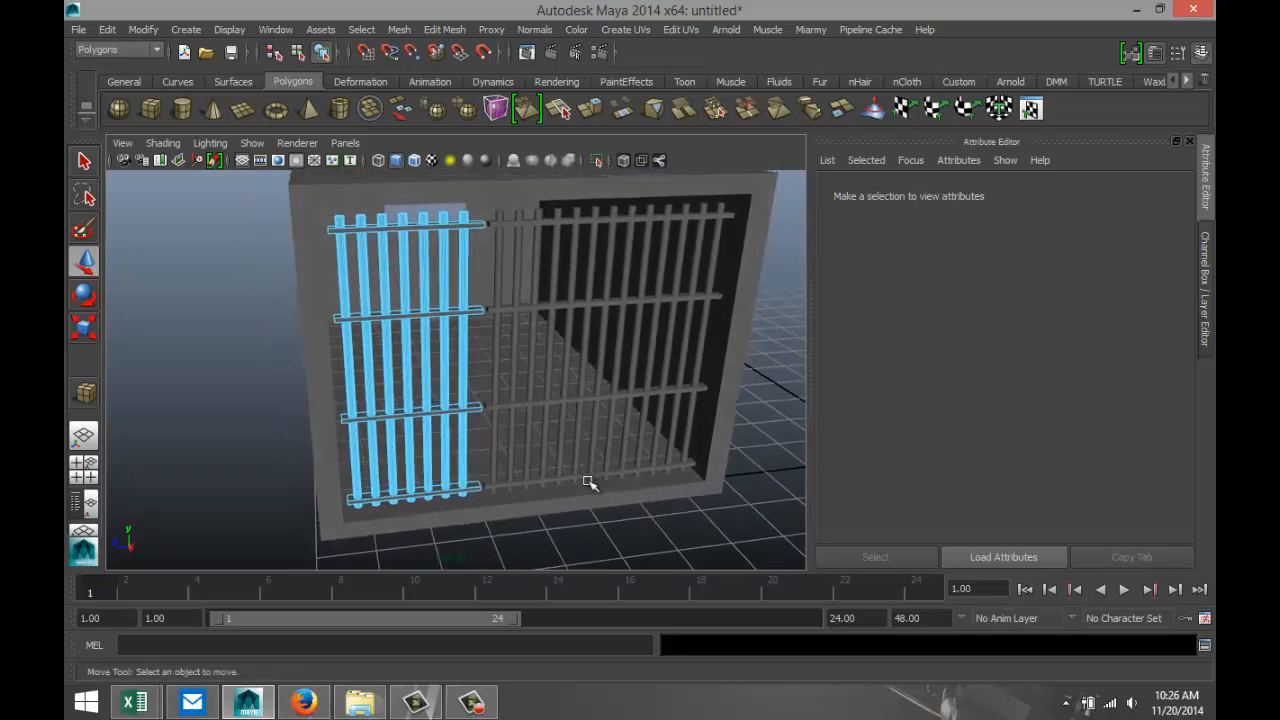
# Create a polygon cube on the ground in front of the cell and frame it for moving.
pyautogui.click(152, 110)
pyautogui.moveTo(574, 556); pyautogui.dragTo(640, 466)
pyautogui.press('f')
pyautogui.press('w')
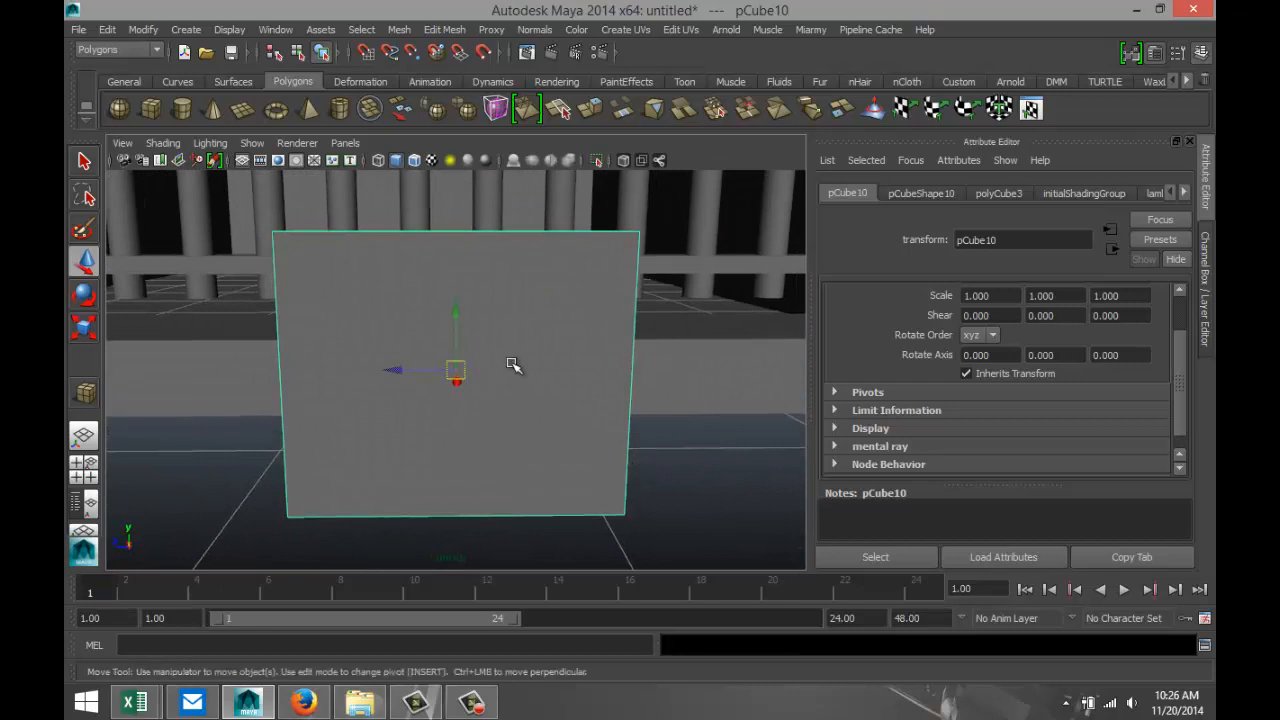
# Extrude the new cube's front face and scale the extruded face in to about 0.838.
pyautogui.moveTo(523, 343); pyautogui.dragTo(523, 336, button='right')
pyautogui.click(508, 339)
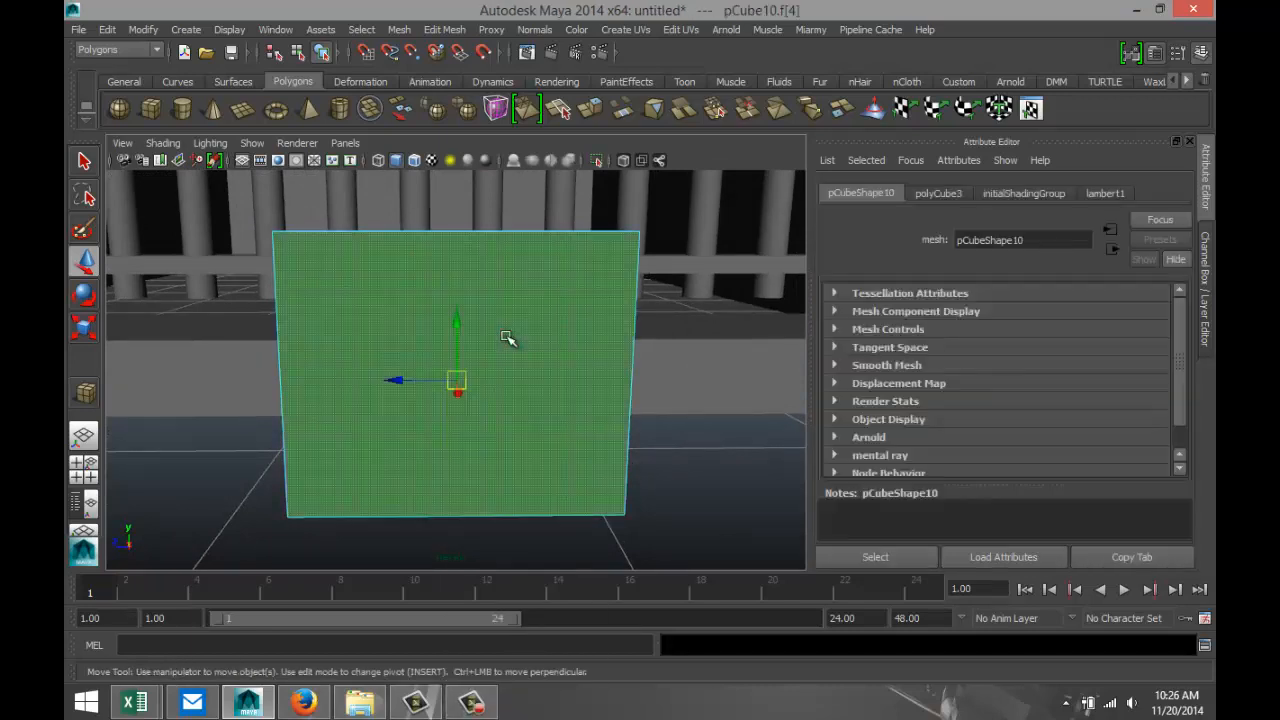
pyautogui.click(444, 29)
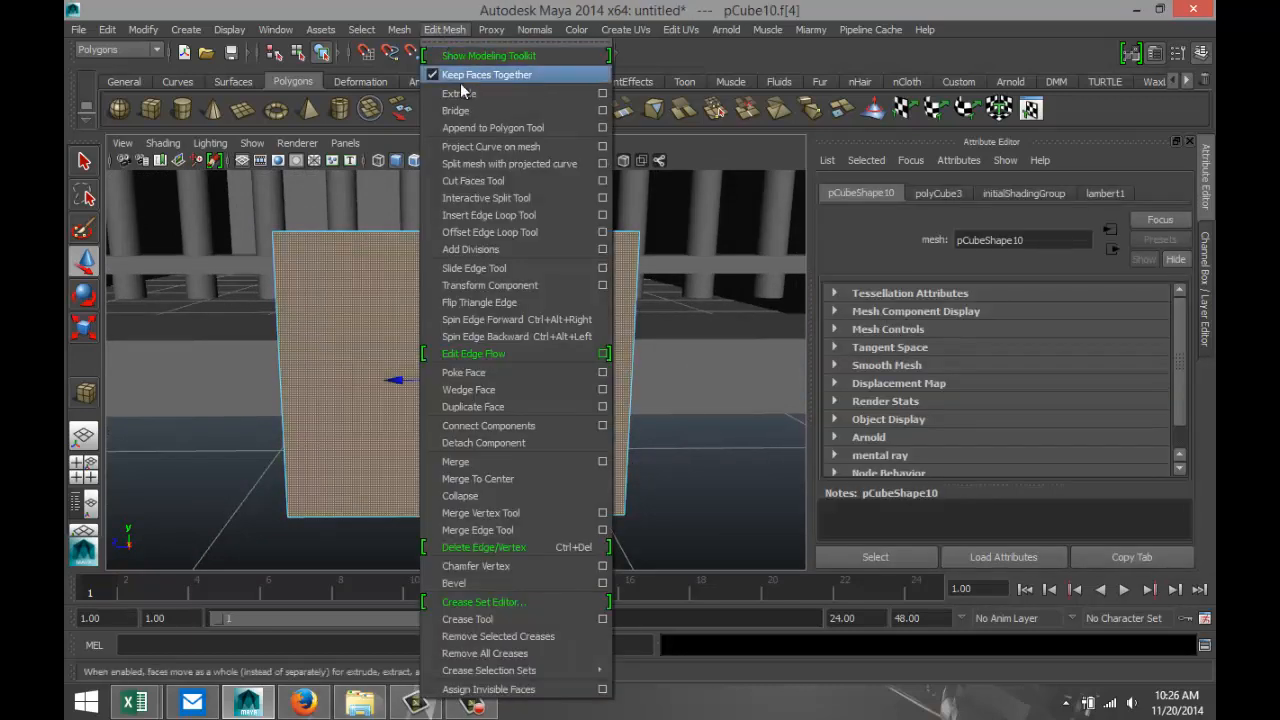
pyautogui.click(460, 93)
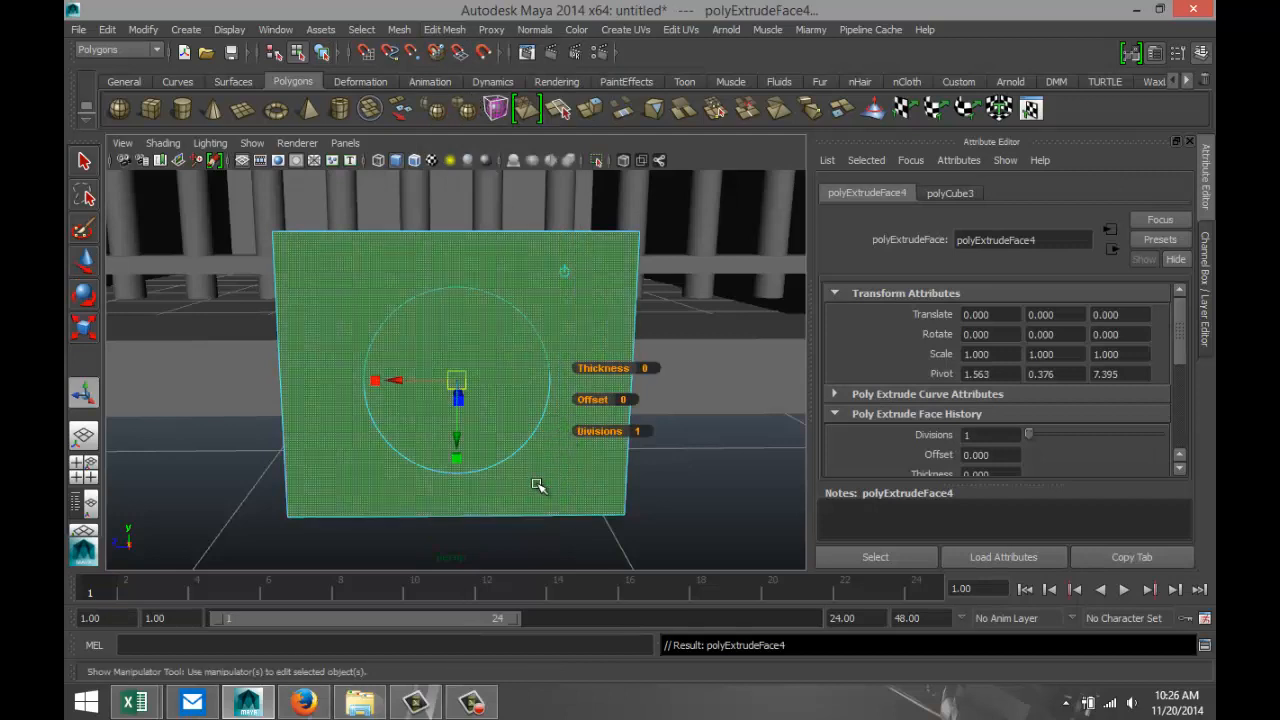
pyautogui.click(494, 465)
pyautogui.moveTo(457, 381); pyautogui.dragTo(422, 382)
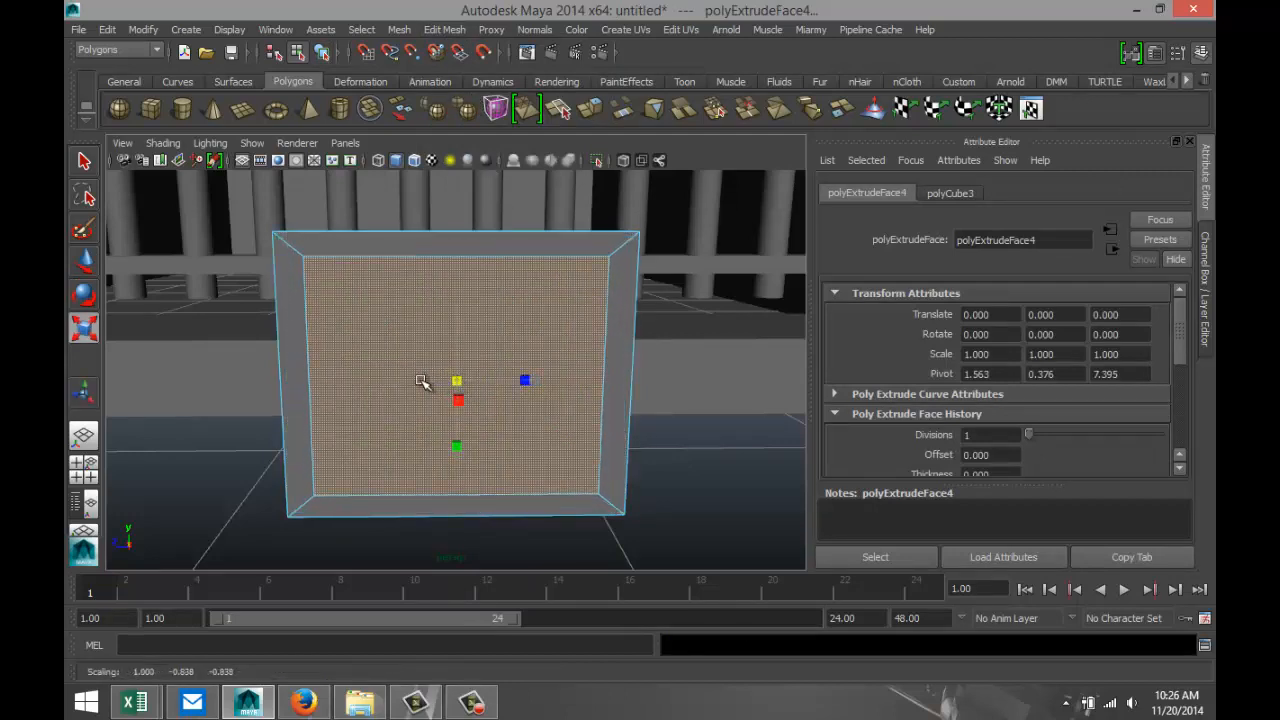
# Move the inset front face outward along X to about X 1.597.
pyautogui.keyDown('alt'); pyautogui.moveTo(594, 500); pyautogui.dragTo(491, 514); pyautogui.keyUp('alt')
pyautogui.press('w')
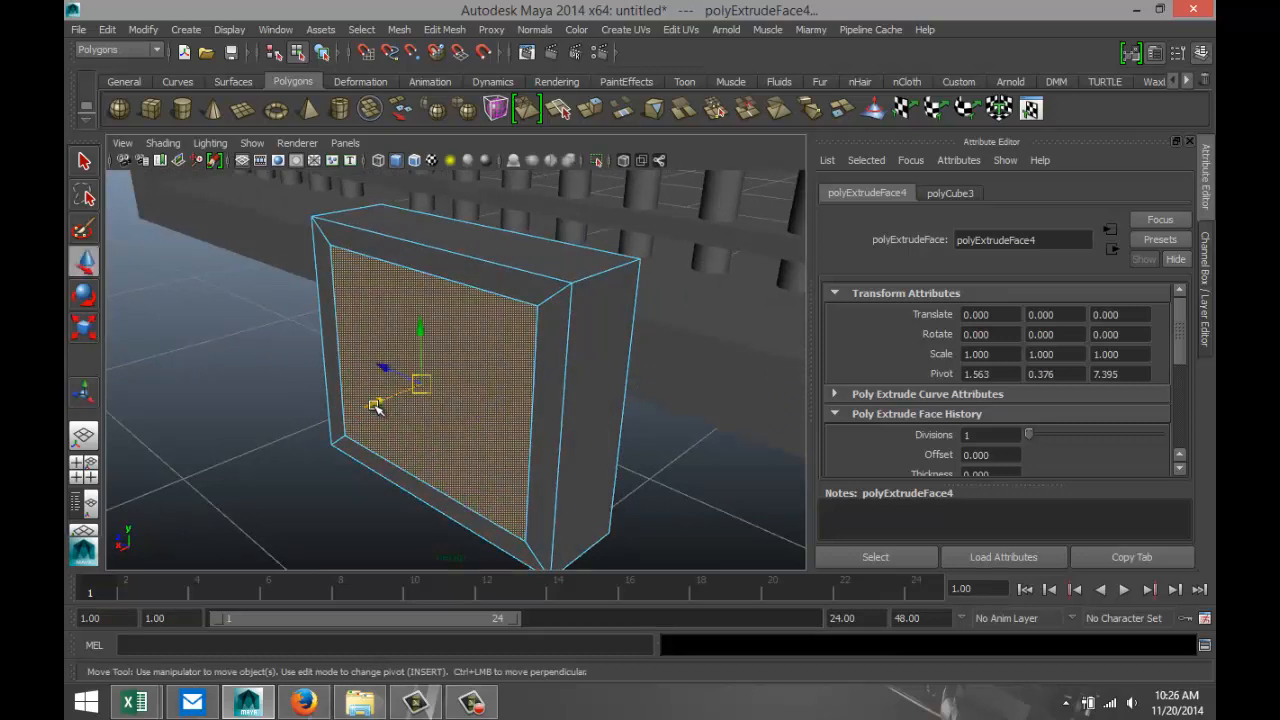
pyautogui.moveTo(376, 407); pyautogui.dragTo(365, 408)
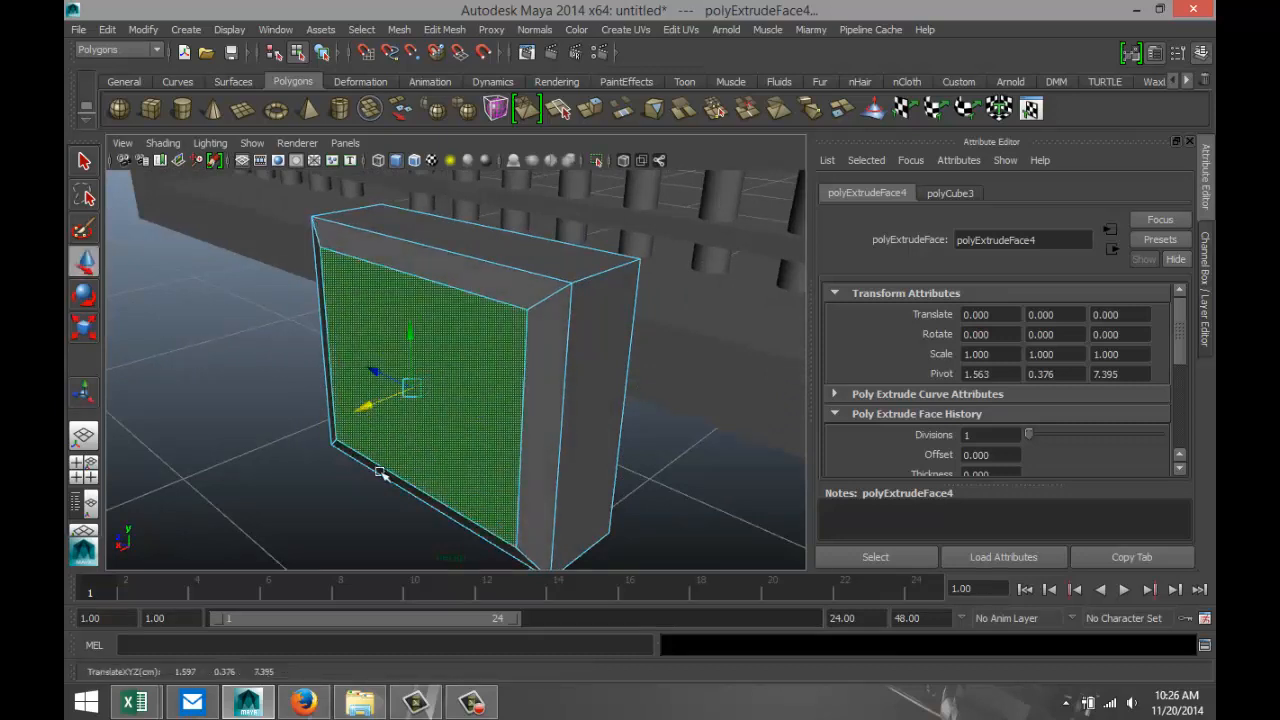
# Insert two horizontal edge loops around the cube, dividing its height into three roughly equal bands.
pyautogui.keyDown('alt'); pyautogui.moveTo(349, 491); pyautogui.dragTo(443, 471); pyautogui.keyUp('alt')
pyautogui.keyDown('alt'); pyautogui.moveTo(620, 491); pyautogui.dragTo(408, 494); pyautogui.keyUp('alt')
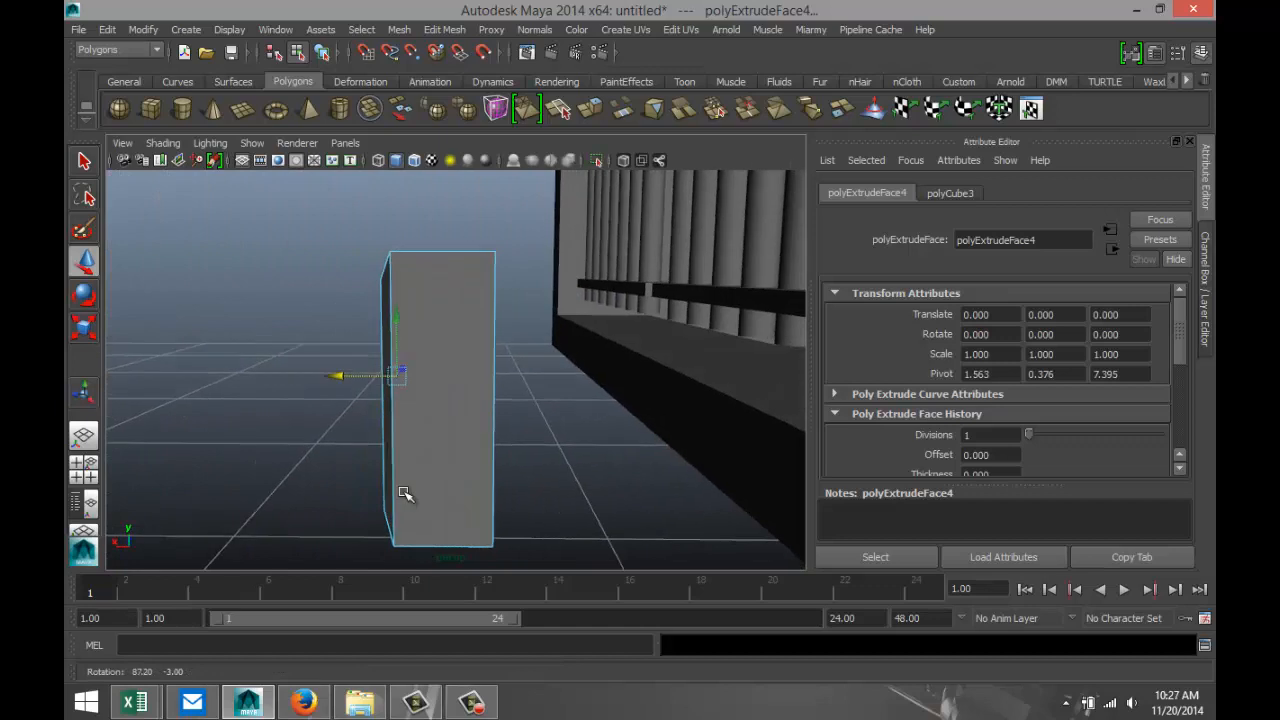
pyautogui.click(444, 29)
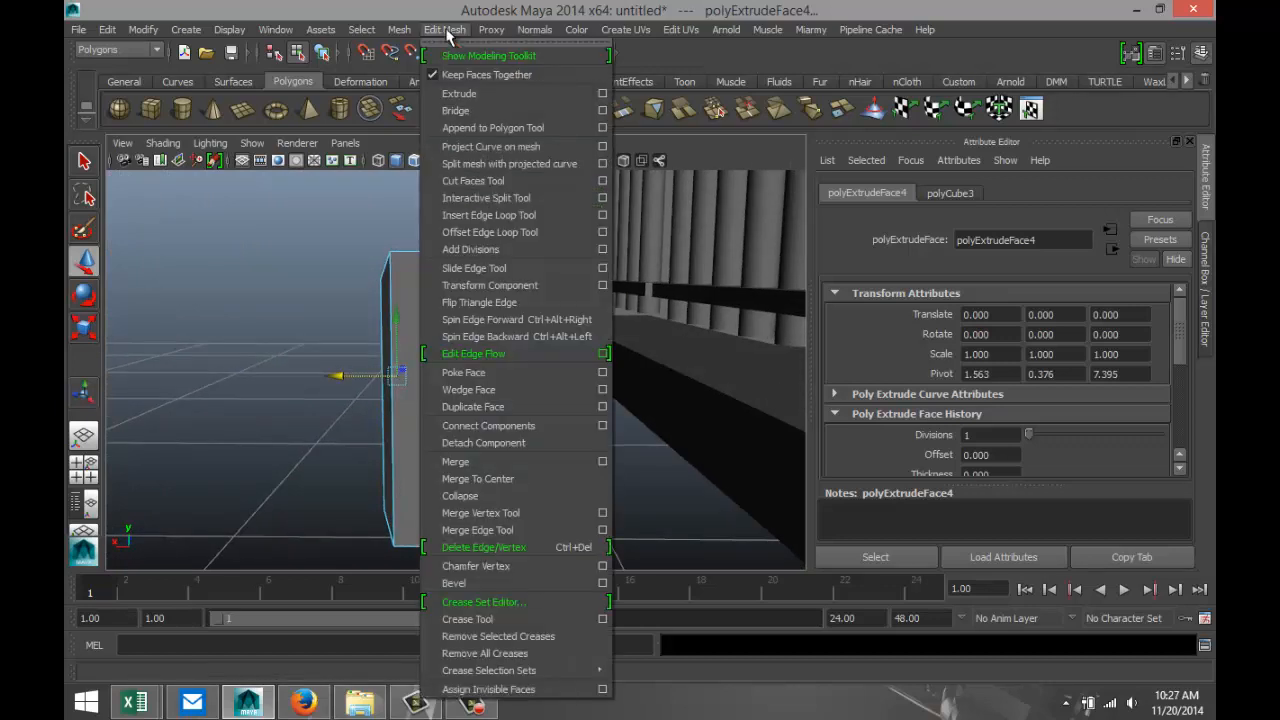
pyautogui.click(515, 216)
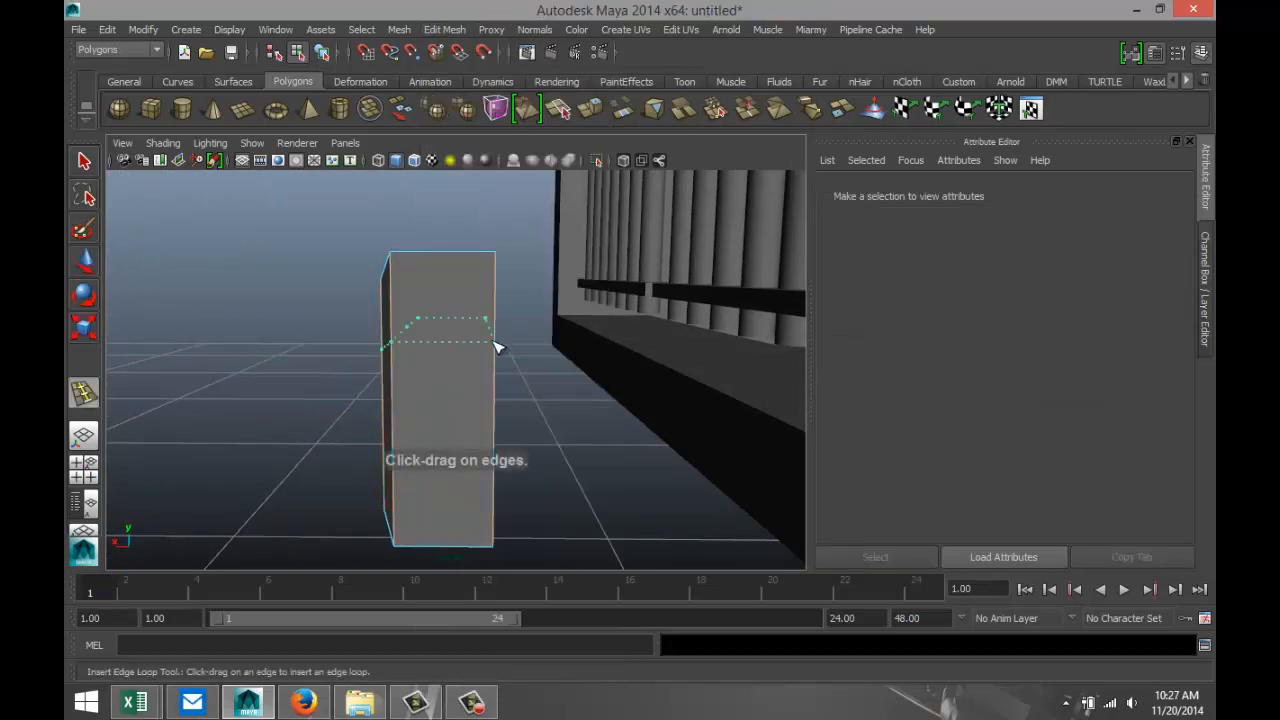
pyautogui.click(497, 347)
pyautogui.click(499, 447)
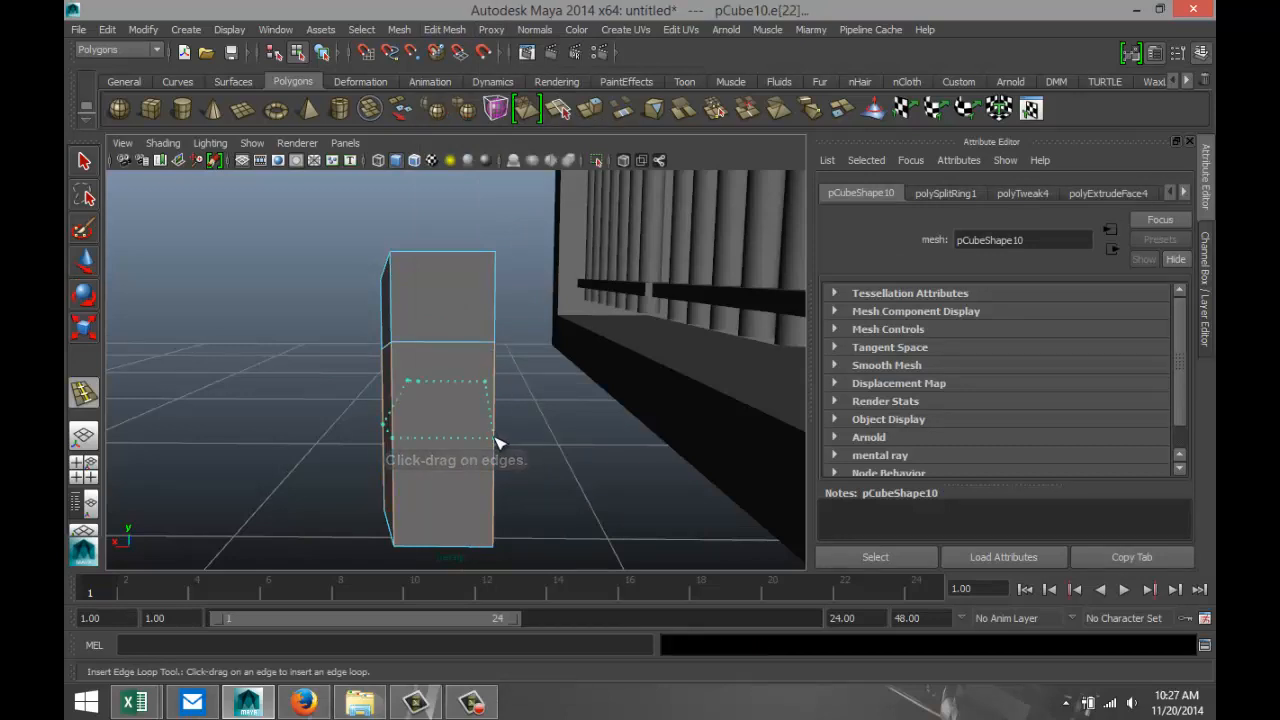
# Select the middle face on the cube's narrow side and pull it outward along Z to about Z 6.817.
pyautogui.keyDown('alt'); pyautogui.moveTo(303, 451); pyautogui.dragTo(452, 453); pyautogui.keyUp('alt')
pyautogui.press('q')
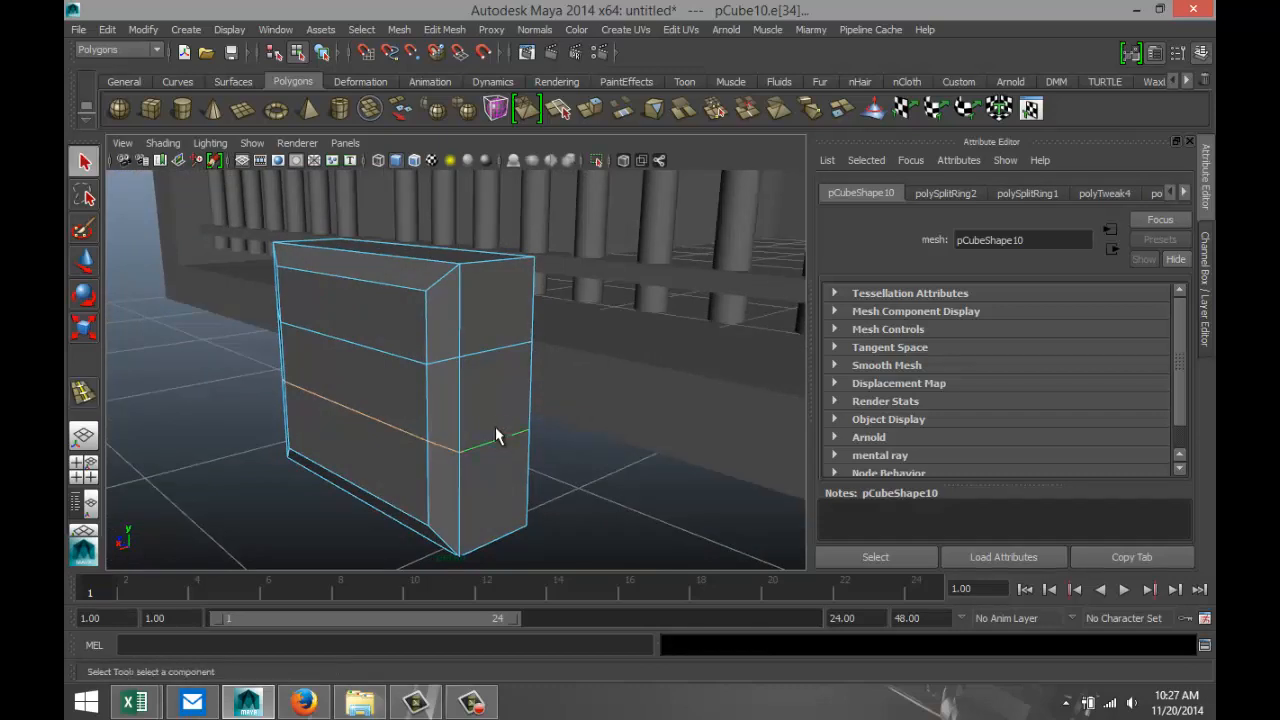
pyautogui.moveTo(494, 395); pyautogui.dragTo(491, 342, button='right')
pyautogui.click(494, 404)
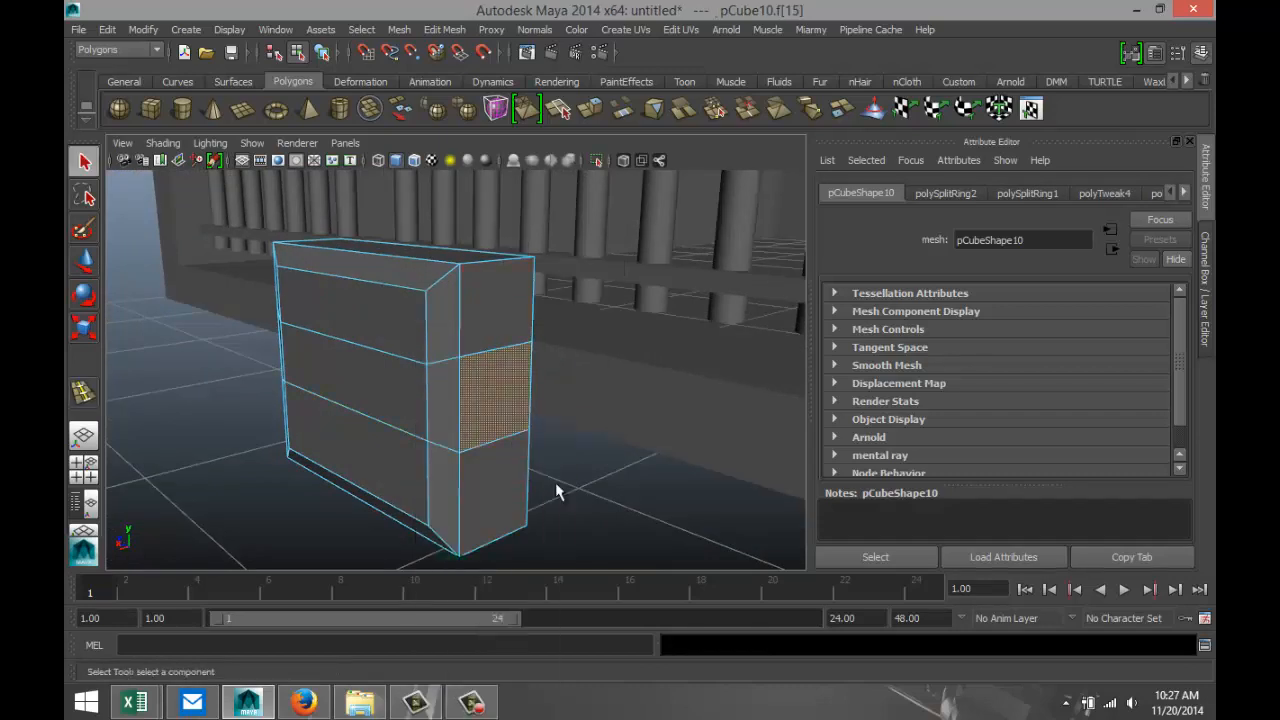
pyautogui.press('w')
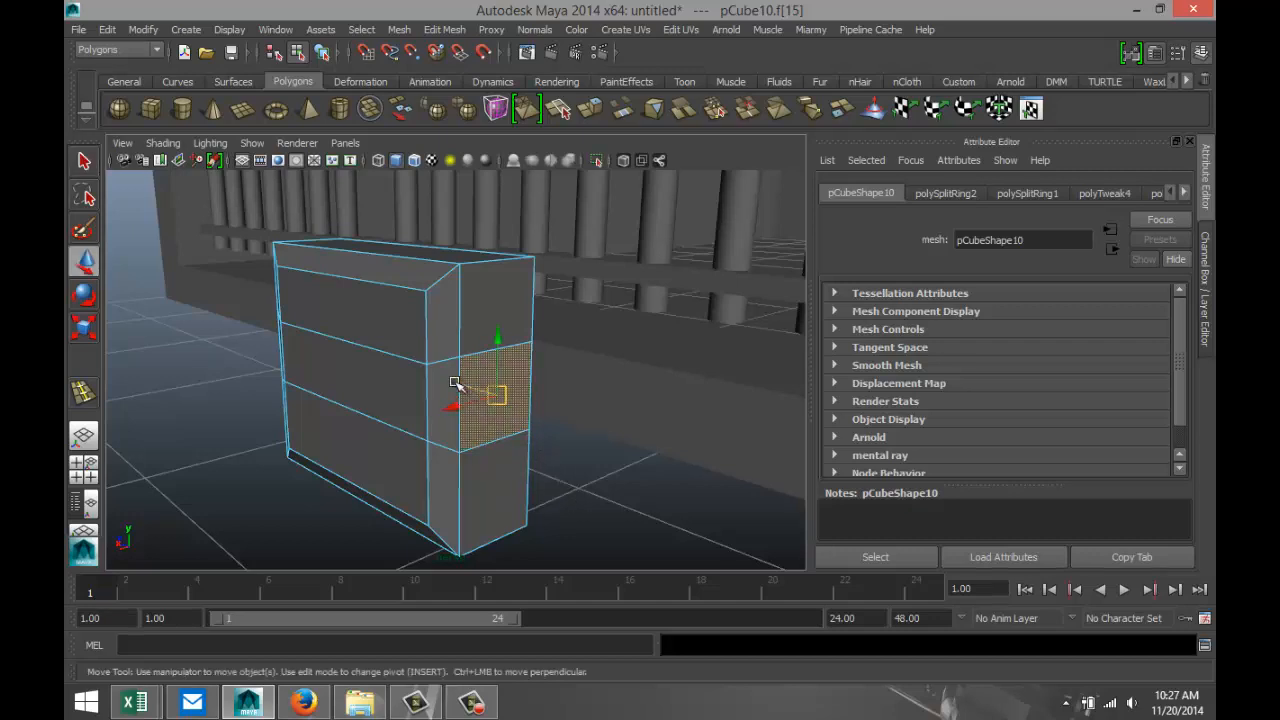
pyautogui.moveTo(462, 382); pyautogui.dragTo(487, 398)
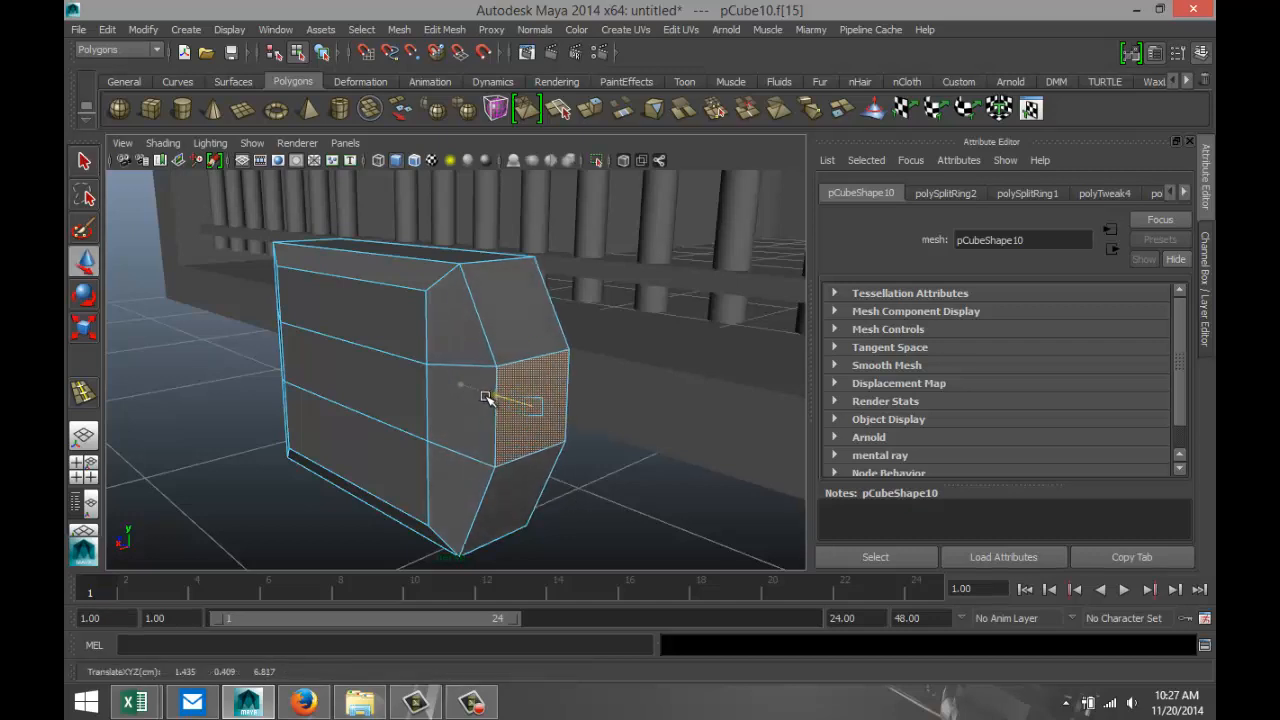
# Select the horizontal edge segments across the detail cube's front face and adjoining bevelled sides and delete them.
pyautogui.keyDown('alt'); pyautogui.moveTo(371, 486); pyautogui.dragTo(507, 484); pyautogui.keyUp('alt')
pyautogui.click(613, 497)
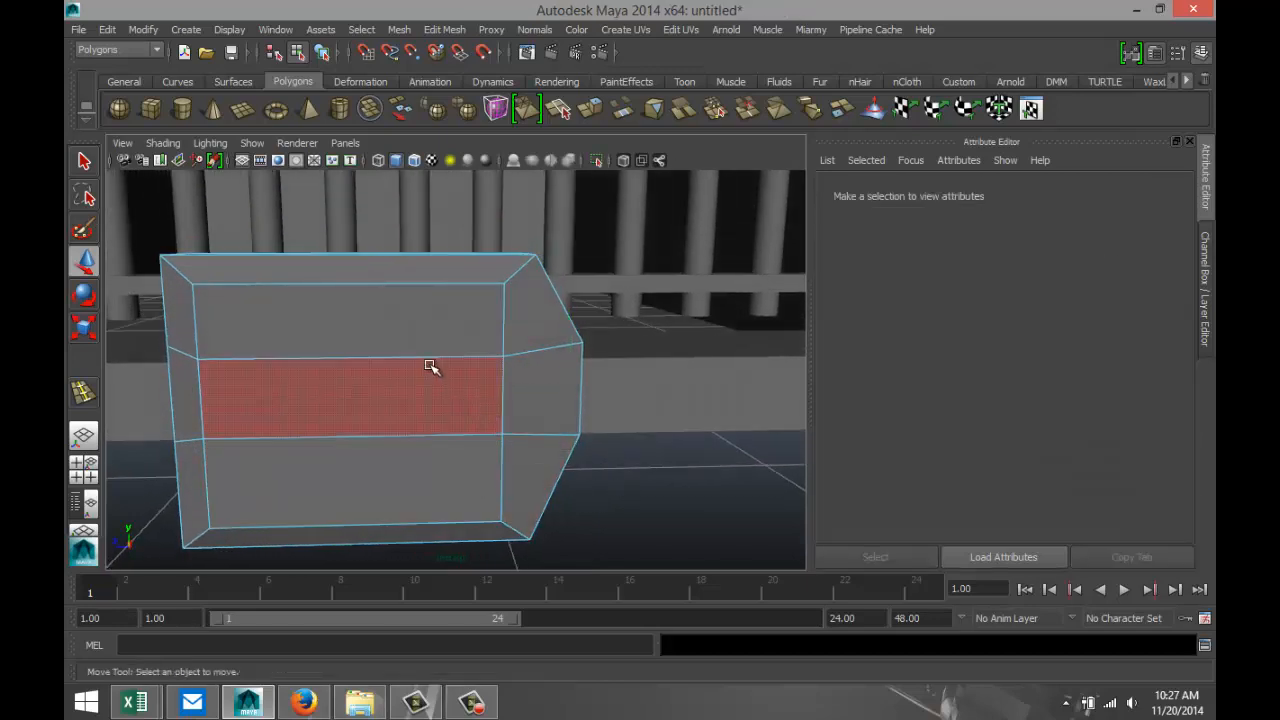
pyautogui.moveTo(423, 357); pyautogui.dragTo(428, 272, button='right')
pyautogui.click(428, 355)
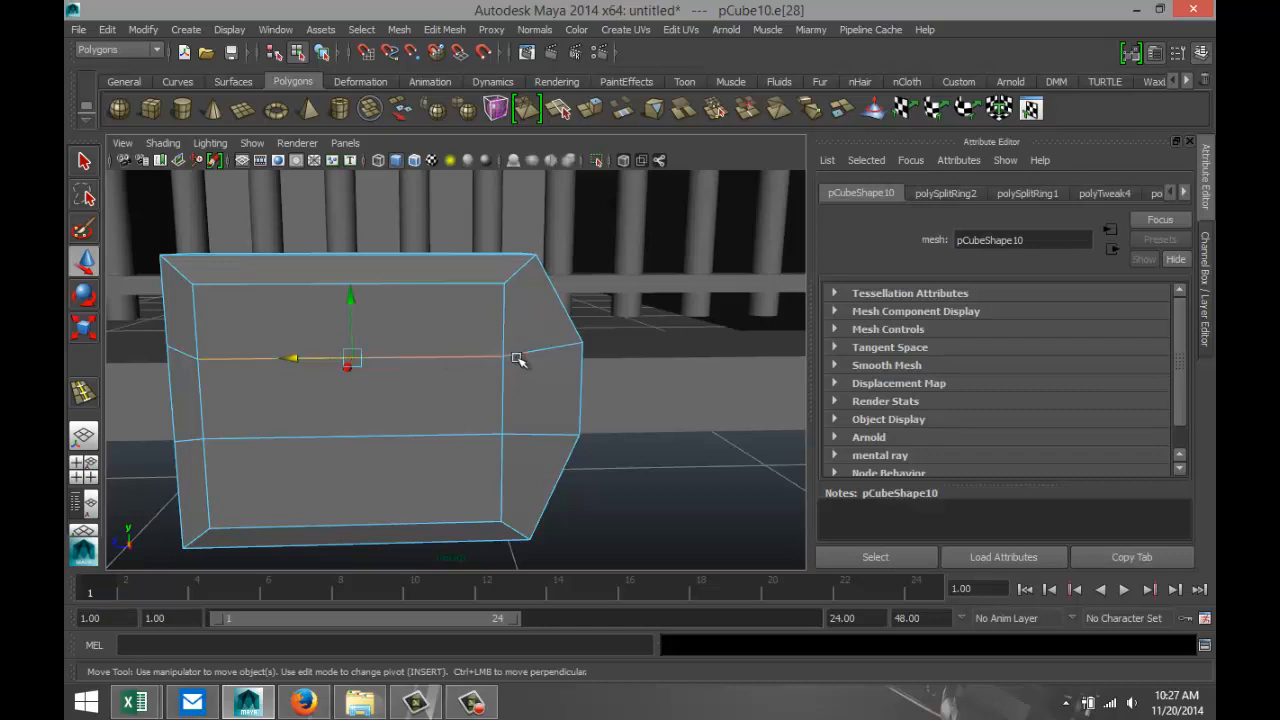
pyautogui.click(537, 439)
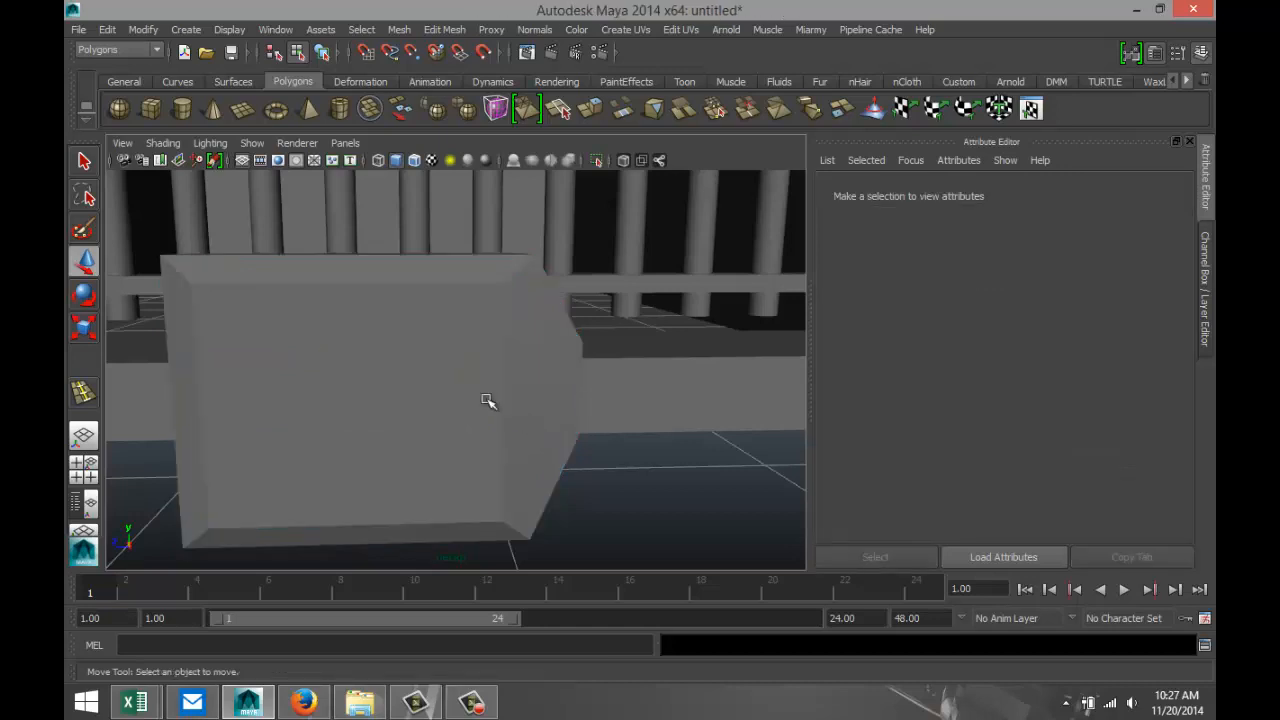
pyautogui.click(536, 358)
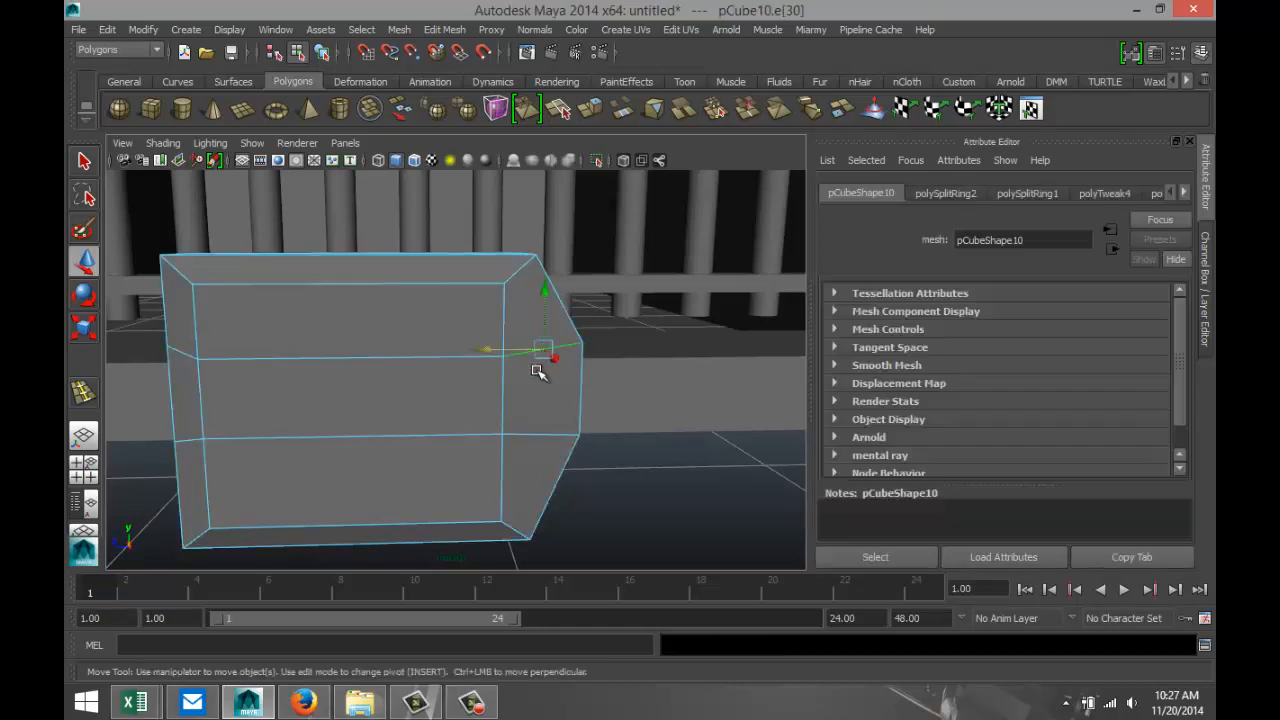
pyautogui.keyDown('shift'); pyautogui.click(538, 437); pyautogui.keyUp('shift')
pyautogui.keyDown('shift'); pyautogui.click(456, 436); pyautogui.keyUp('shift')
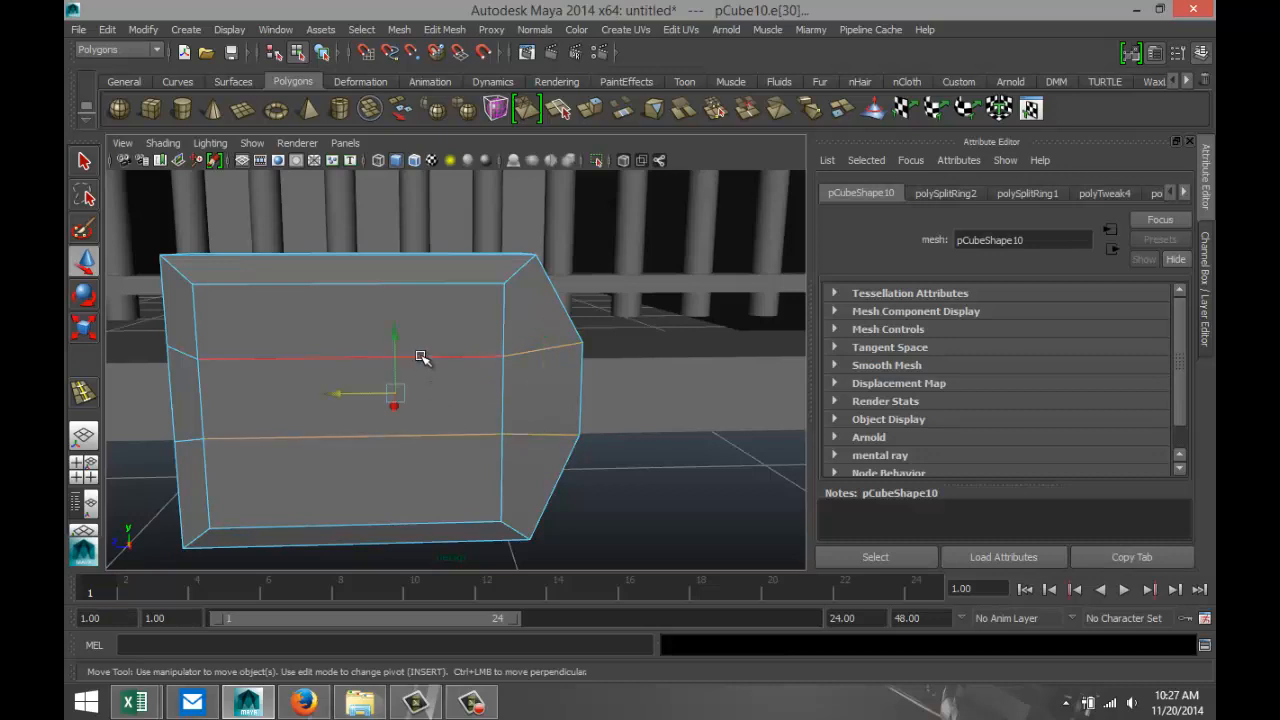
pyautogui.keyDown('shift'); pyautogui.click(420, 356); pyautogui.keyUp('shift')
pyautogui.keyDown('shift'); pyautogui.click(187, 357); pyautogui.keyUp('shift')
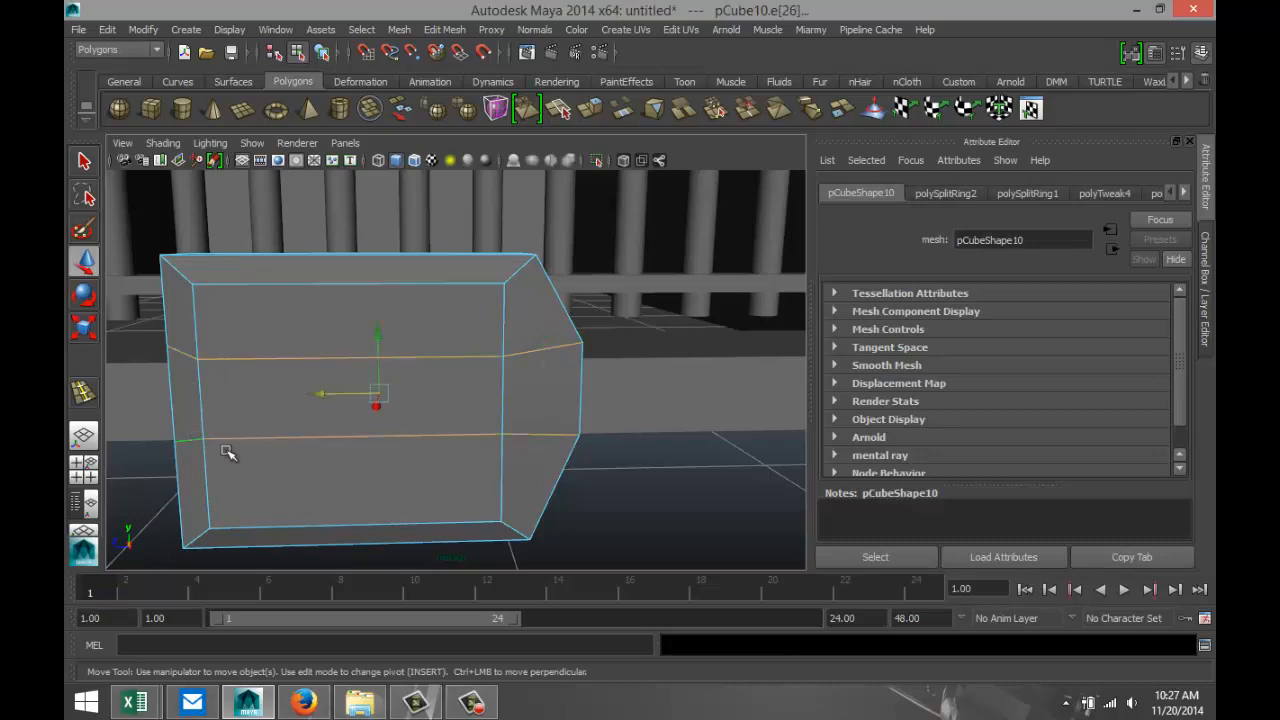
pyautogui.click(749, 531)
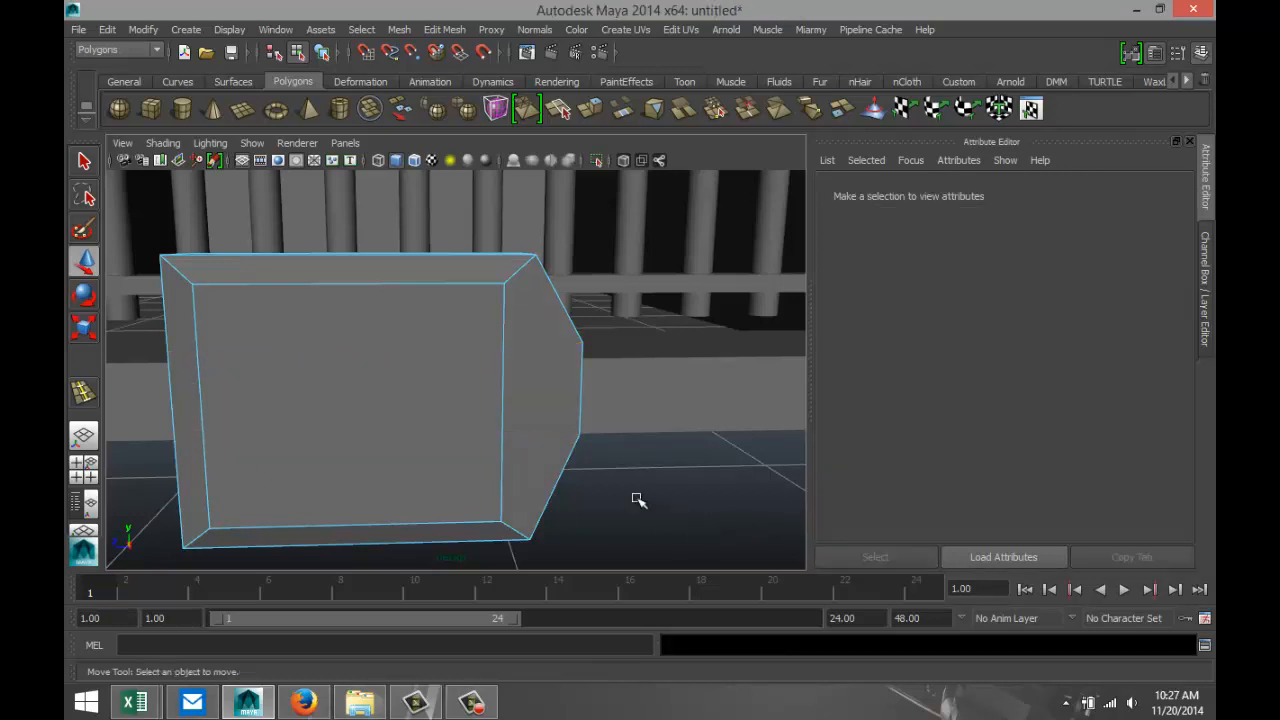
# Return the detail cube to object selection and scale its thickness along X to about 0.575.
pyautogui.scroll(-5, 630, 468)
pyautogui.moveTo(589, 480)
pyautogui.keyDown('alt'); pyautogui.mouseDown()
pyautogui.moveTo(577, 509)
pyautogui.moveTo(663, 500)
pyautogui.moveTo(639, 511)
pyautogui.moveTo(578, 462)
pyautogui.mouseUp(); pyautogui.keyUp('alt')
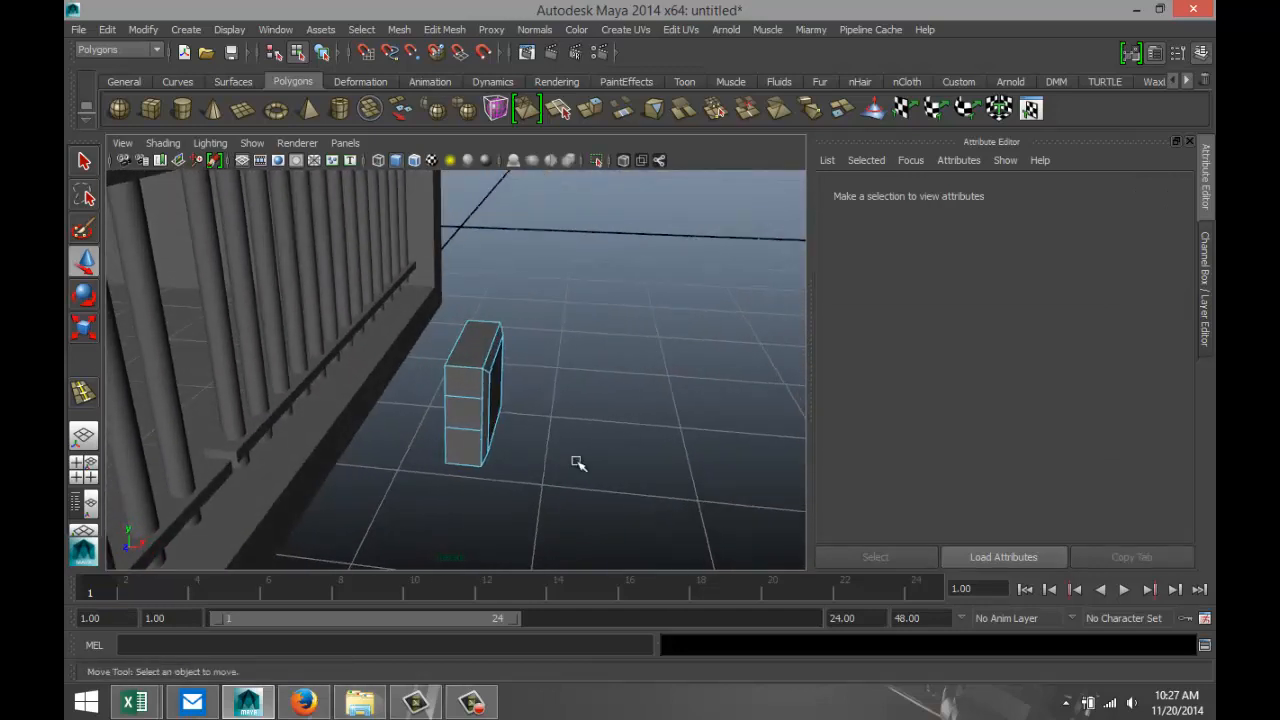
pyautogui.moveTo(474, 385); pyautogui.dragTo(551, 266, button='right')
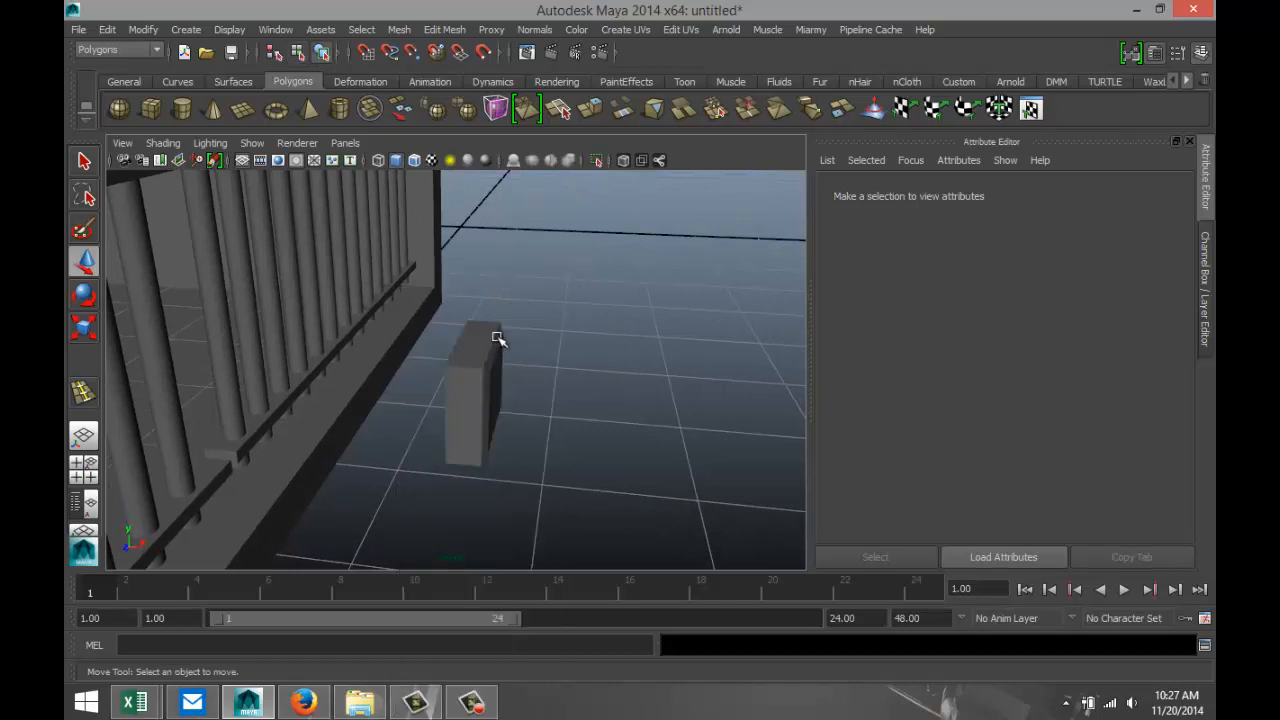
pyautogui.click(495, 342)
pyautogui.press('r')
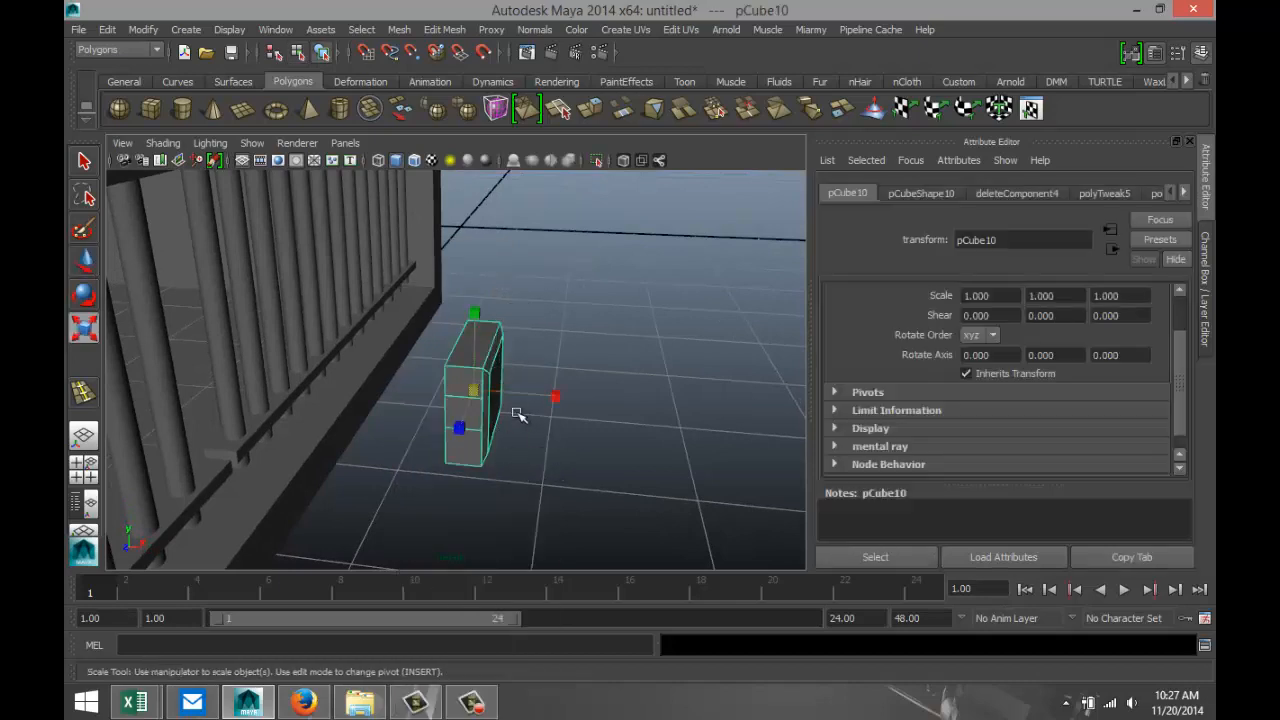
pyautogui.moveTo(551, 397); pyautogui.dragTo(521, 398)
# Create a small polygon cylinder on the grid in front of the cell, beside the detail cube.
pyautogui.keyDown('alt'); pyautogui.moveTo(549, 473); pyautogui.dragTo(413, 460); pyautogui.keyUp('alt')
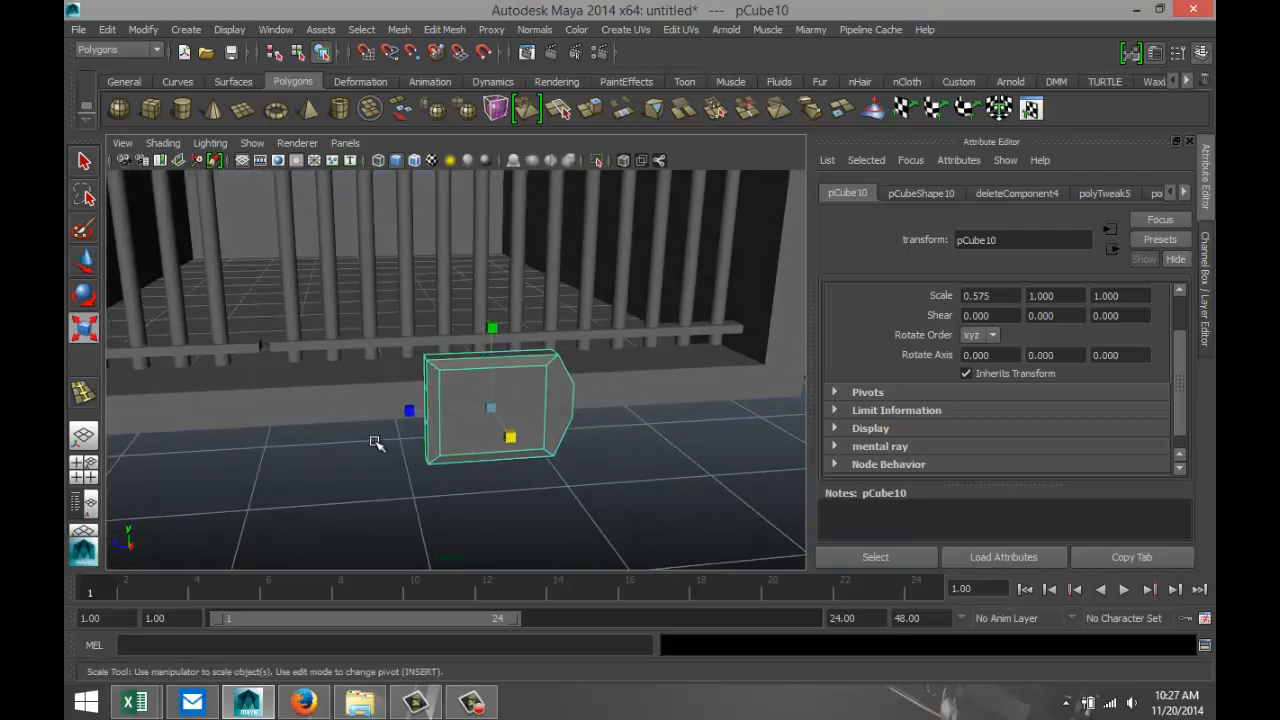
pyautogui.scroll(-4, 355, 410)
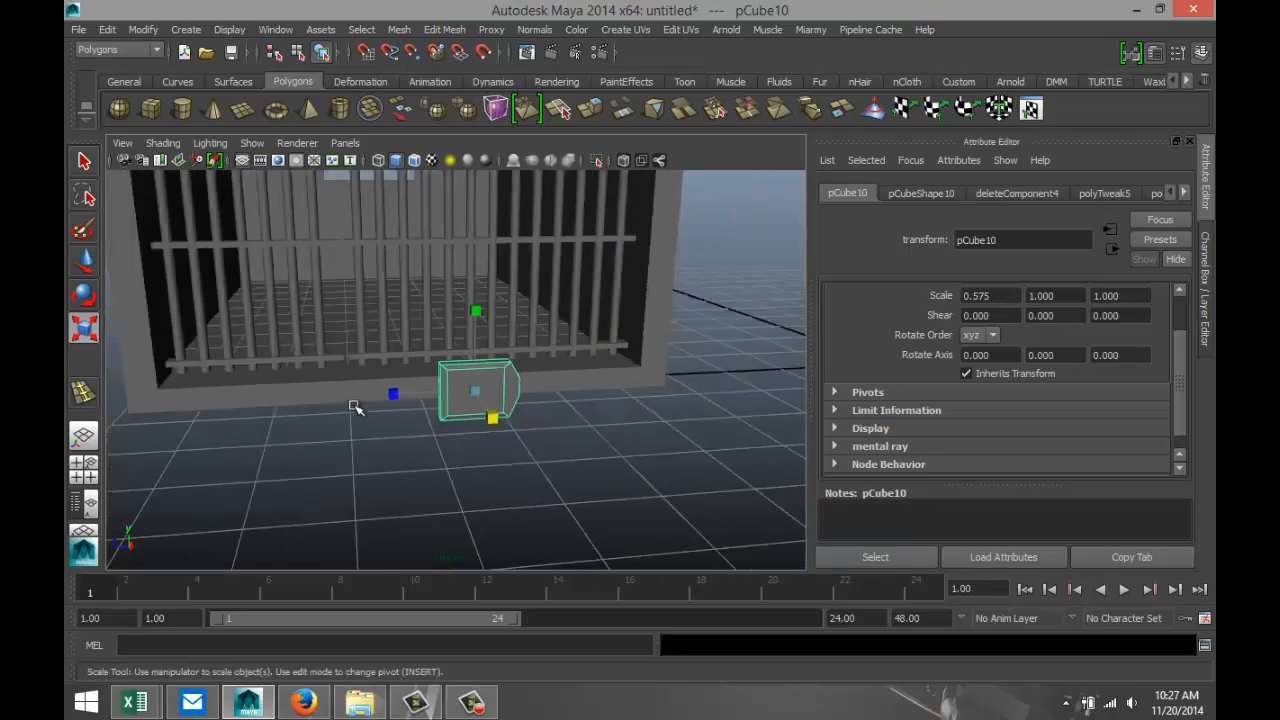
pyautogui.click(181, 108)
pyautogui.moveTo(355, 506); pyautogui.dragTo(362, 548)
# Lay the new cylinder on its side by setting its Z rotation to -90.
pyautogui.press('e')
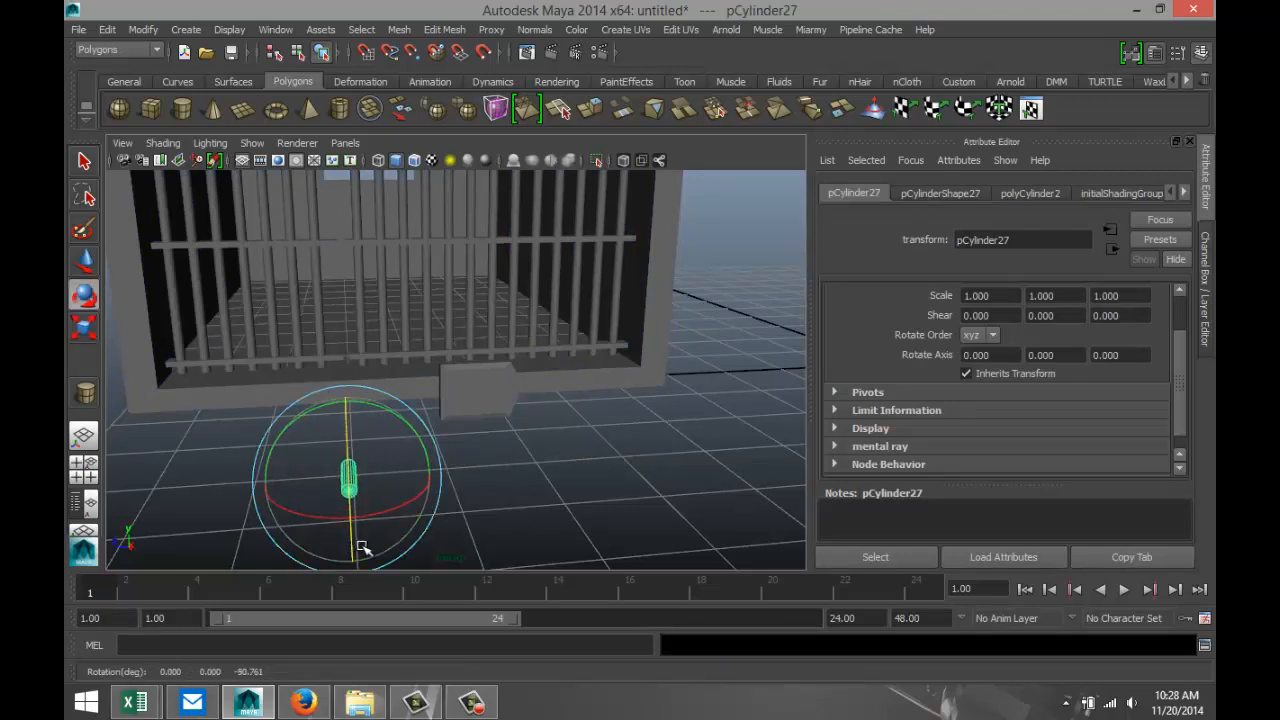
pyautogui.click(1030, 193)
pyautogui.click(961, 192)
pyautogui.click(1034, 196)
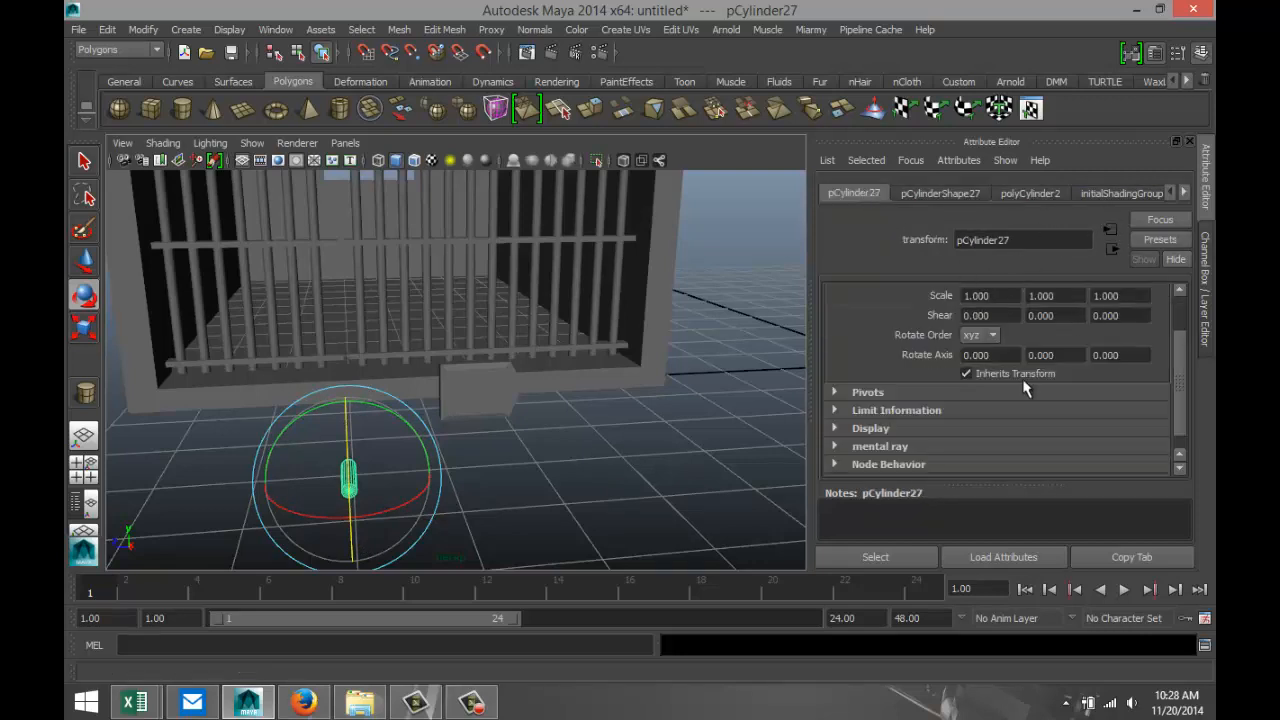
pyautogui.scroll(2, 1024, 386)
pyautogui.click(1142, 340)
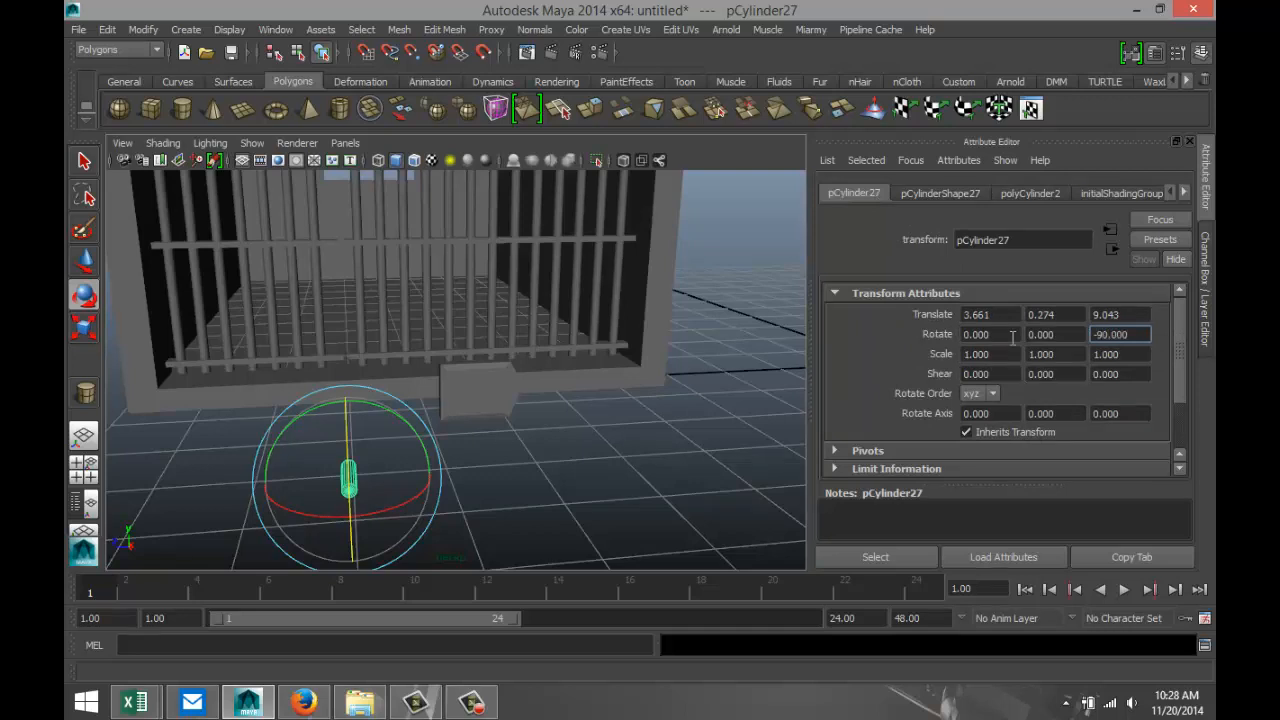
# Create a low, narrow polygon cube on the grid next to the cylinder, running lengthwise along X.
pyautogui.keyDown('alt'); pyautogui.moveTo(580, 430); pyautogui.dragTo(563, 429); pyautogui.keyUp('alt')
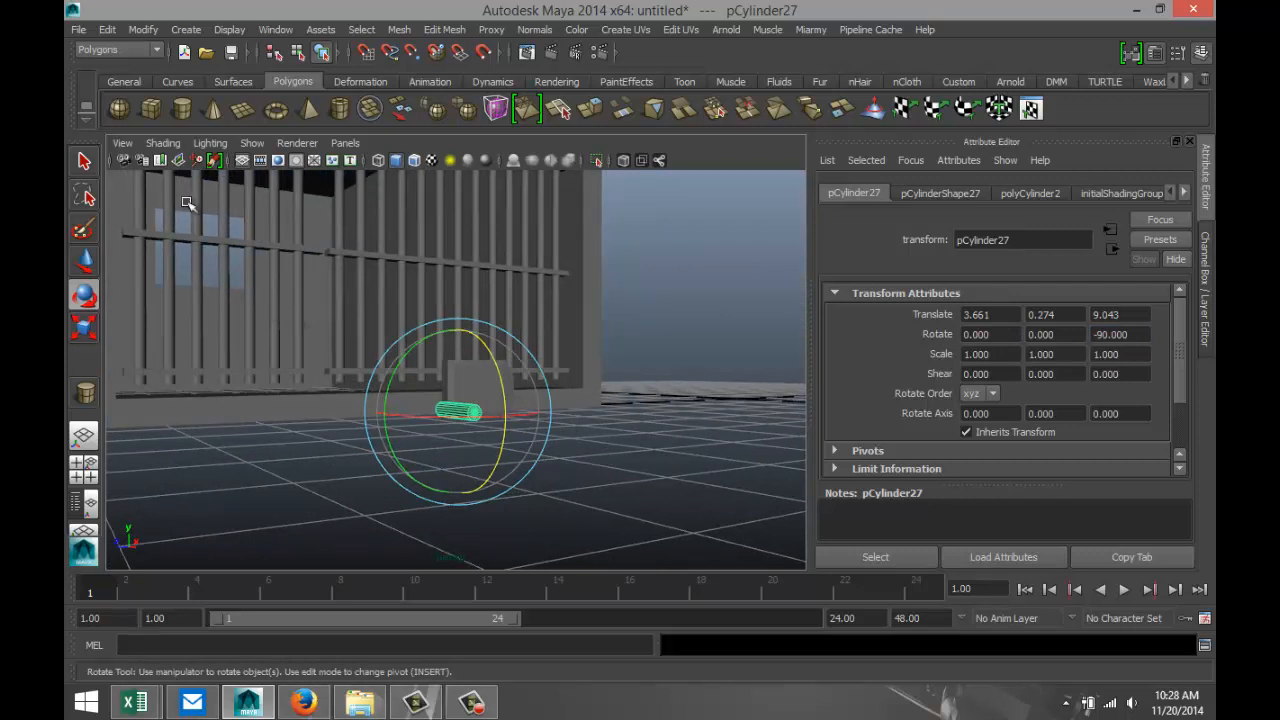
pyautogui.click(150, 108)
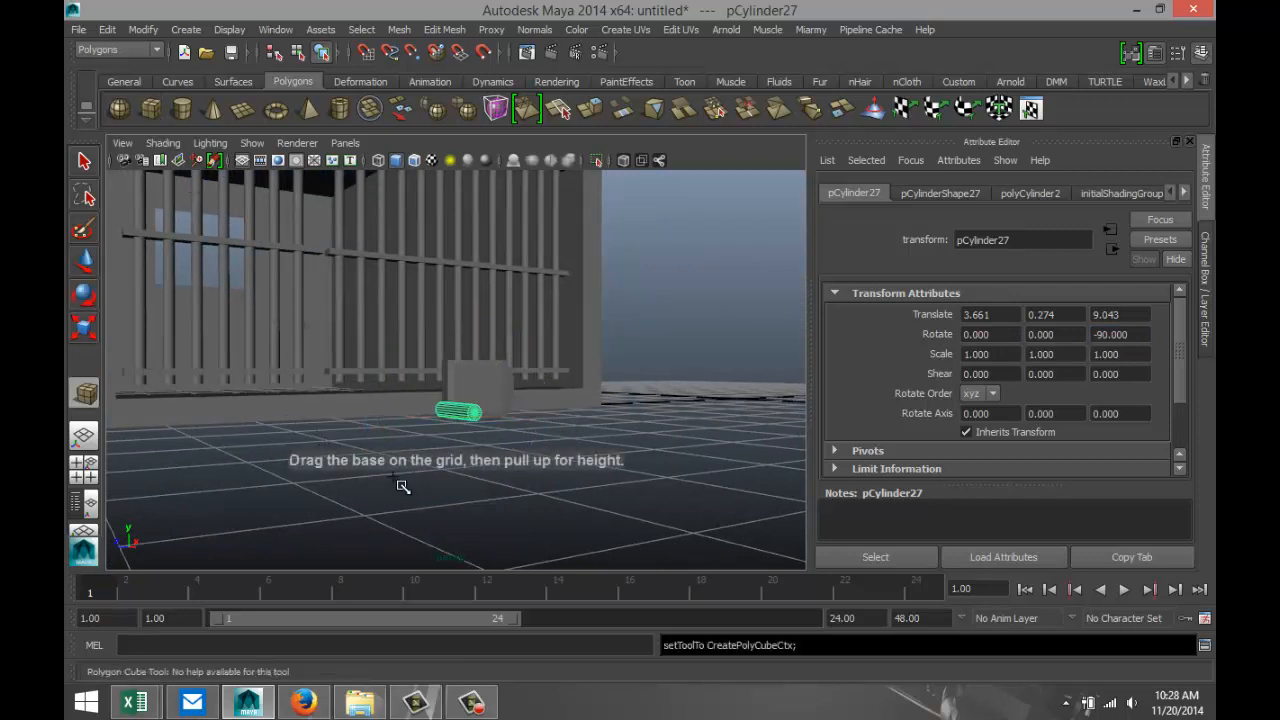
pyautogui.keyDown('alt'); pyautogui.moveTo(375, 452); pyautogui.dragTo(296, 466); pyautogui.keyUp('alt')
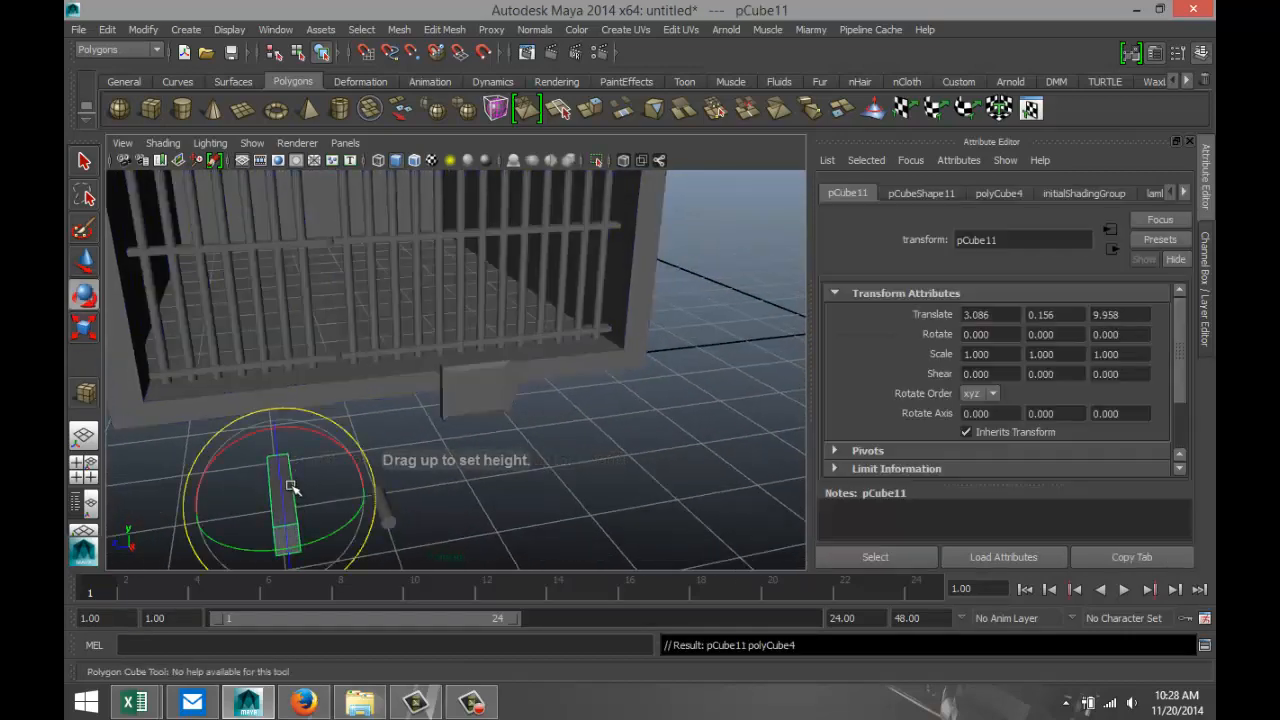
pyautogui.keyDown('alt'); pyautogui.moveTo(434, 491); pyautogui.dragTo(423, 455); pyautogui.keyUp('alt')
# In the side view, scale the narrow cube's top vertices inward along Z to give it a trapezoidal profile.
pyautogui.click(84, 466)
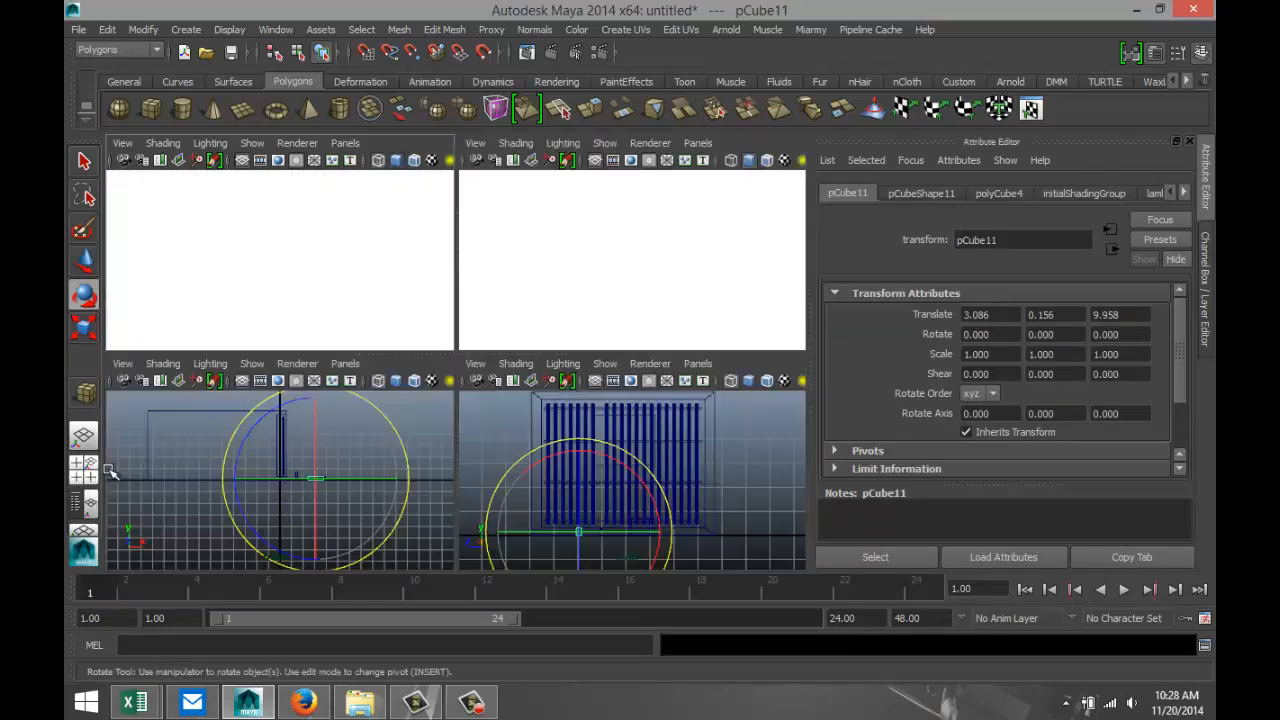
pyautogui.press('space')
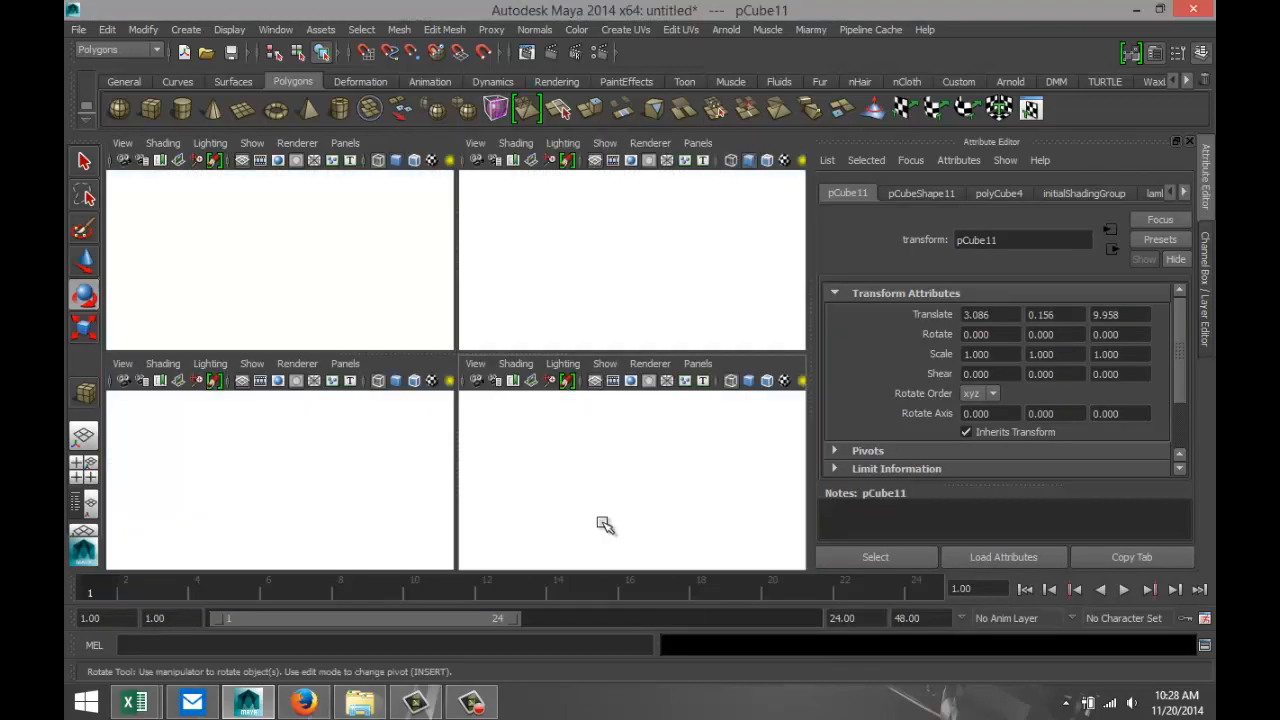
pyautogui.press('f')
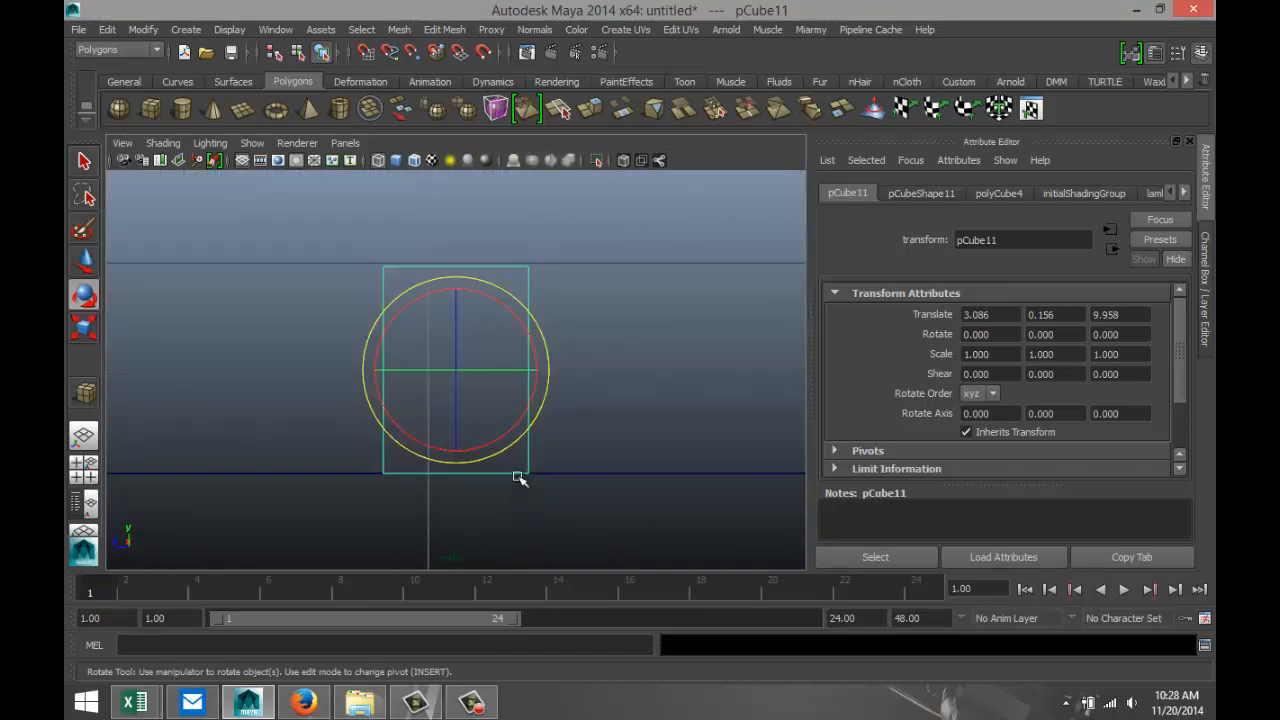
pyautogui.moveTo(531, 271); pyautogui.dragTo(474, 271, button='right')
pyautogui.moveTo(336, 247); pyautogui.dragTo(578, 310)
pyautogui.press('r')
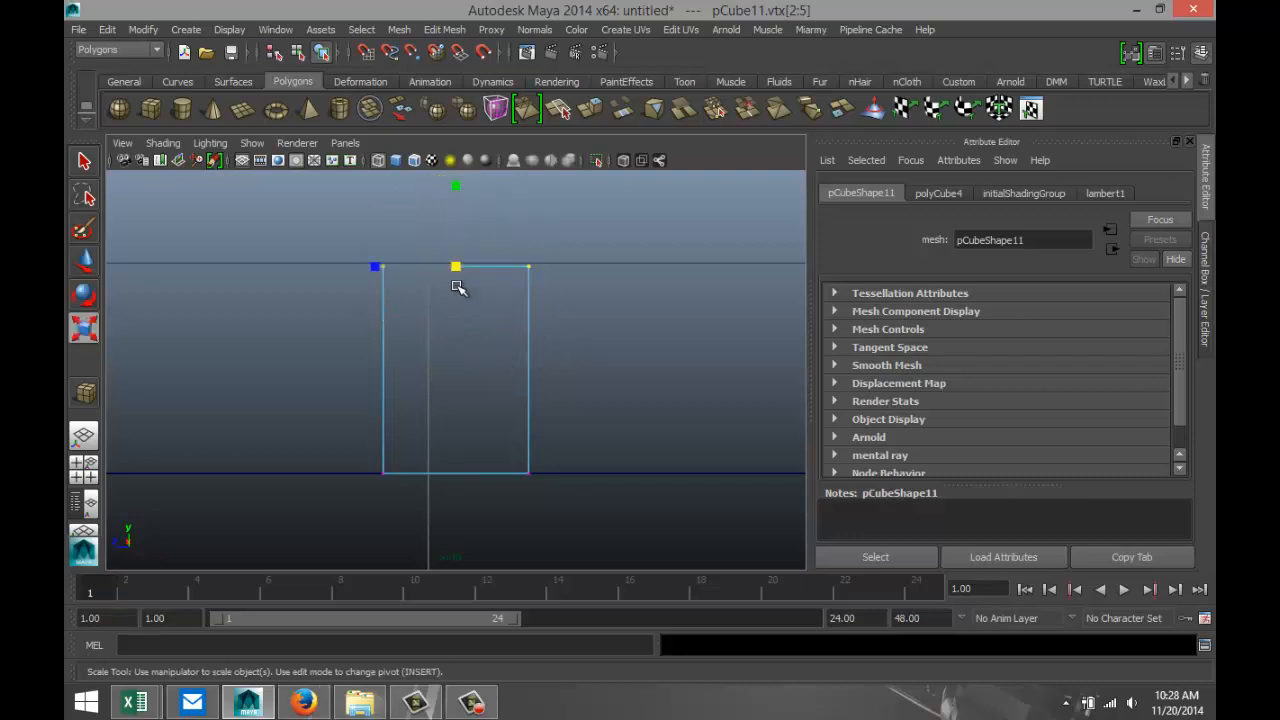
pyautogui.moveTo(377, 272); pyautogui.dragTo(421, 280)
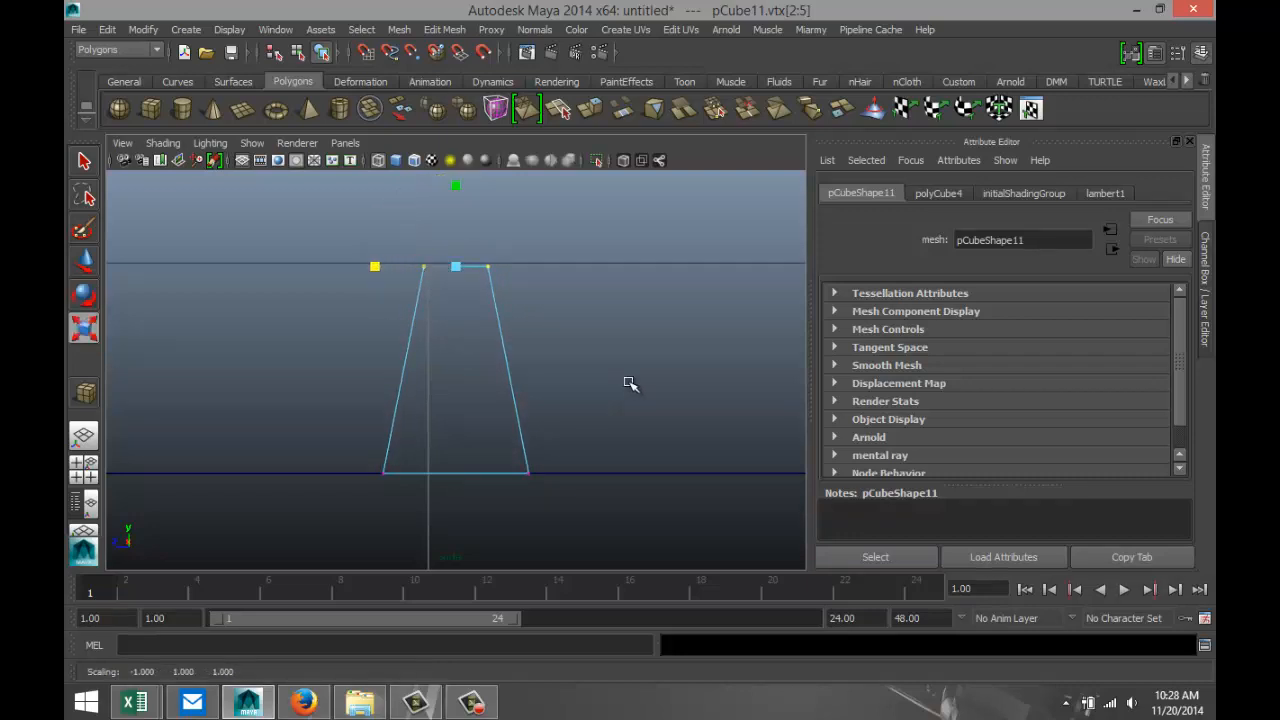
pyautogui.click(567, 418)
pyautogui.moveTo(520, 295); pyautogui.dragTo(594, 278, button='right')
pyautogui.click(522, 390)
# Move the tapered block along Z to about 9.022, in line with the cylinder.
pyautogui.scroll(-10, 582, 445)
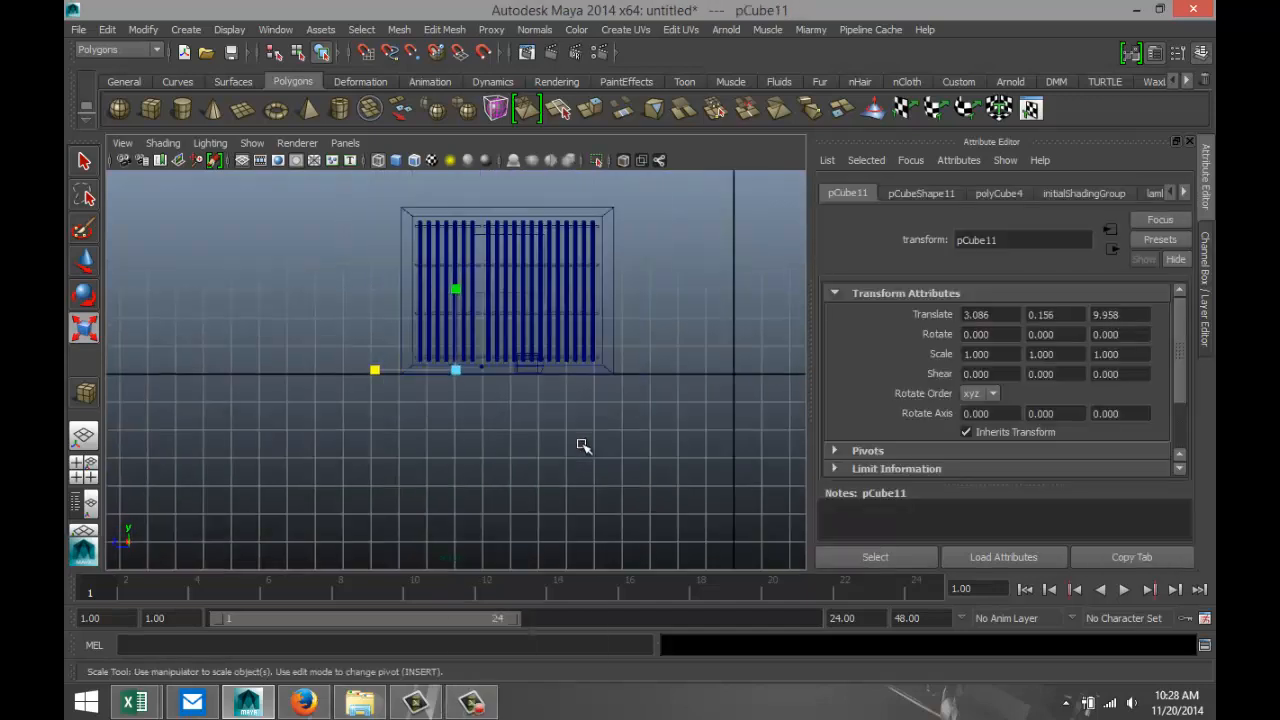
pyautogui.scroll(3, 582, 445)
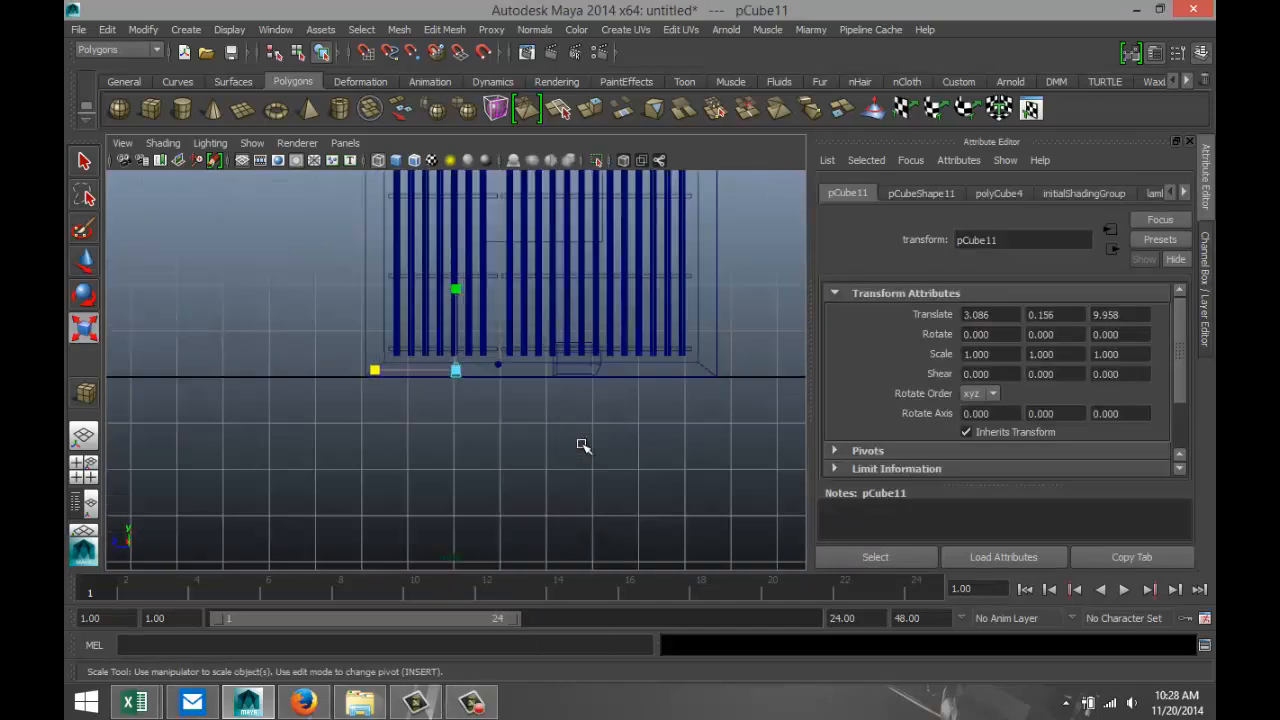
pyautogui.click(83, 470)
pyautogui.press('space')
pyautogui.scroll(-5, 402, 463)
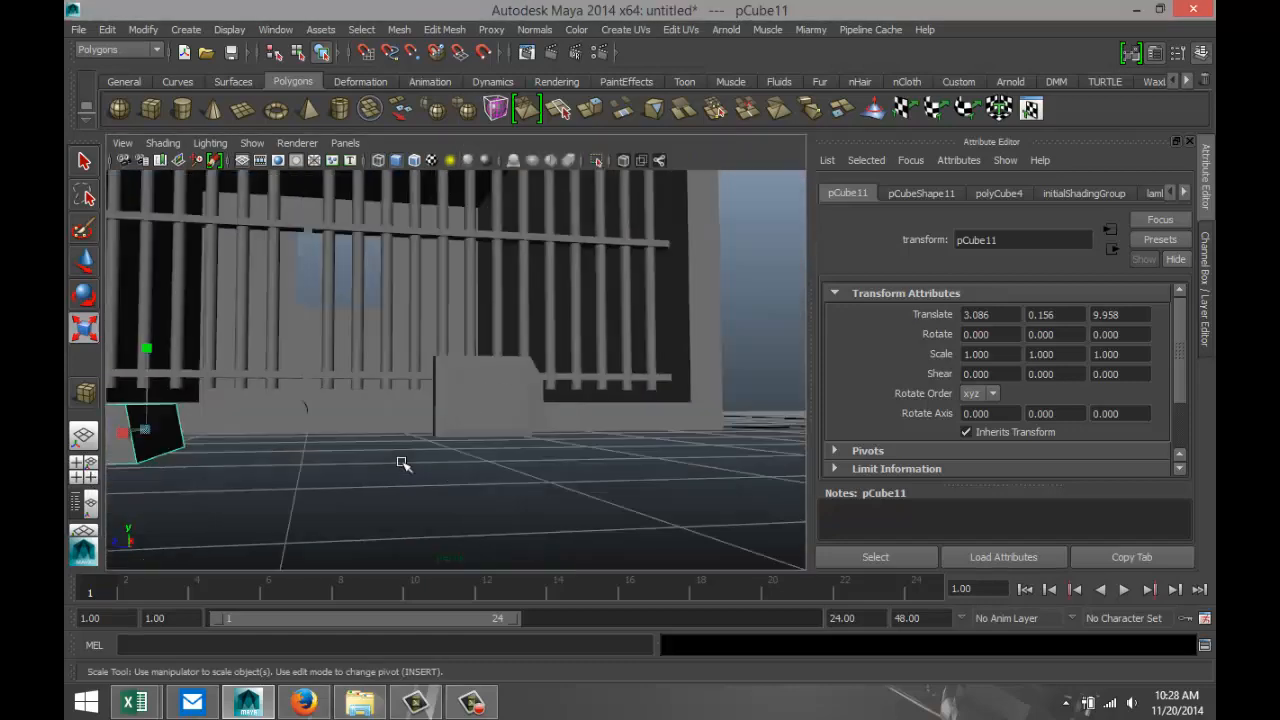
pyautogui.keyDown('alt'); pyautogui.moveTo(413, 448); pyautogui.dragTo(424, 510); pyautogui.keyUp('alt')
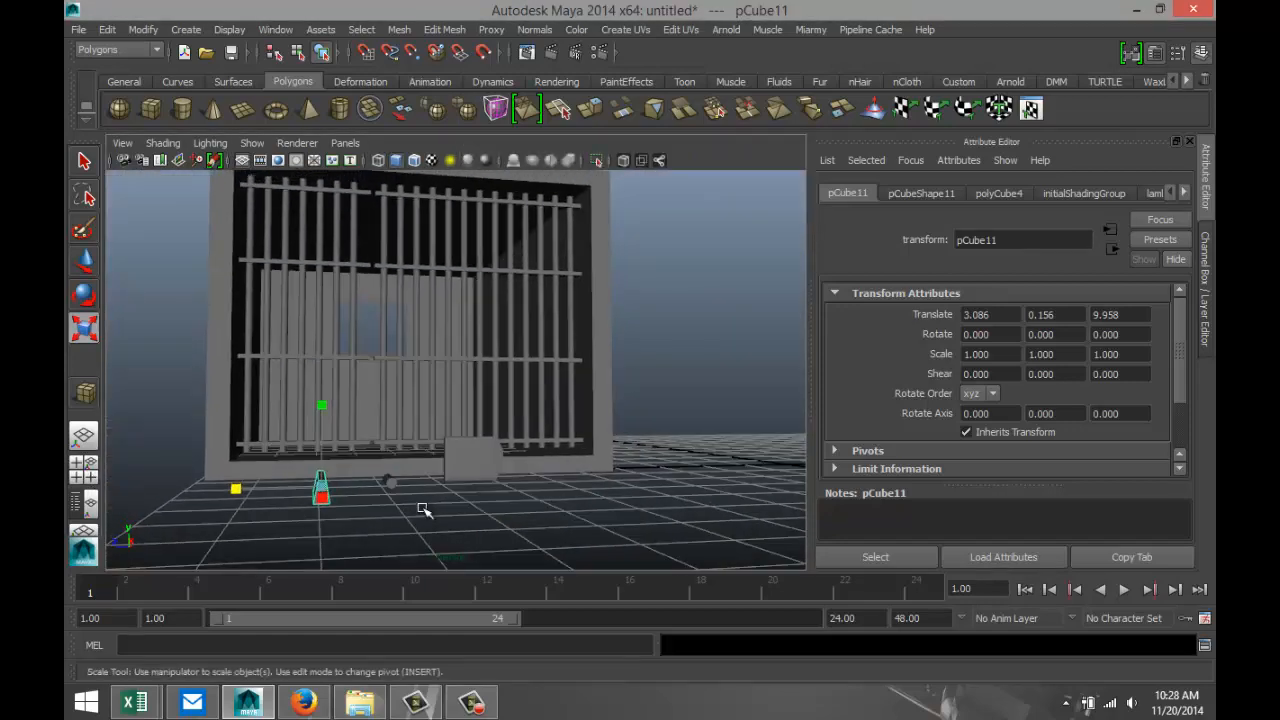
pyautogui.press('w')
pyautogui.moveTo(283, 499); pyautogui.dragTo(335, 502)
# Scale the tapered block down uniformly to about 0.359.
pyautogui.press('f')
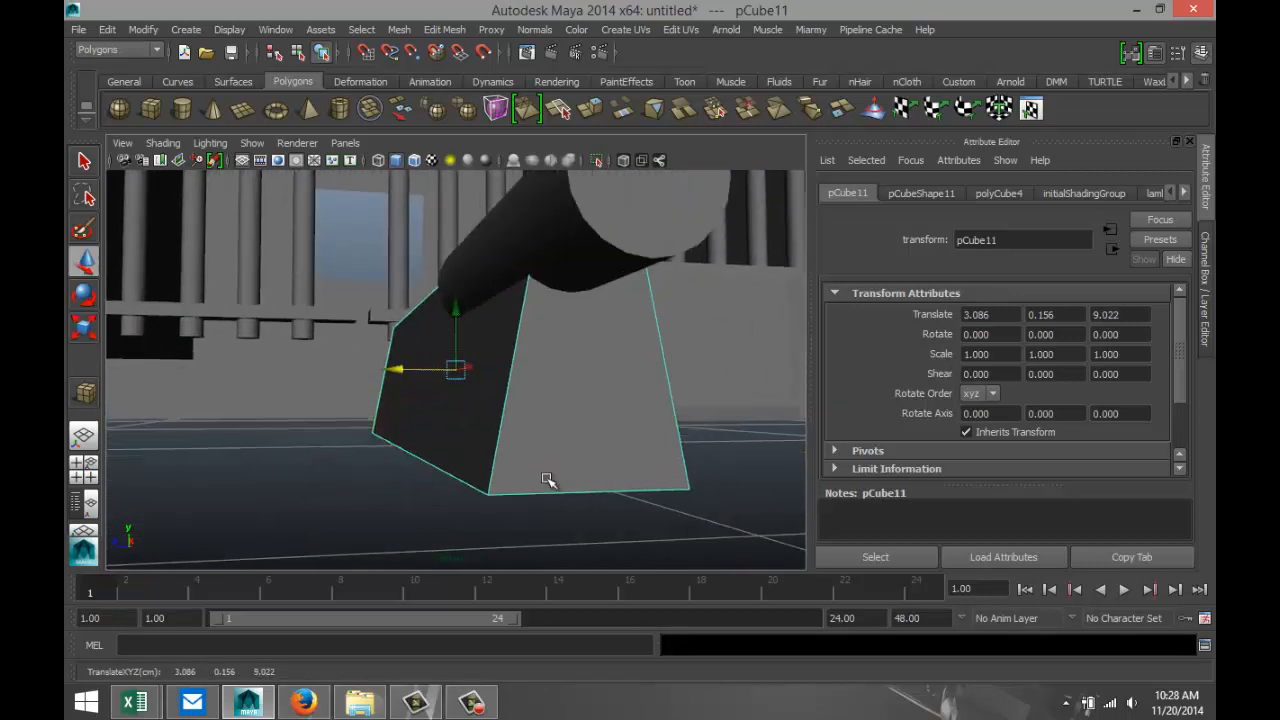
pyautogui.moveTo(481, 474)
pyautogui.keyDown('alt'); pyautogui.mouseDown()
pyautogui.moveTo(431, 486)
pyautogui.moveTo(471, 493)
pyautogui.mouseUp(); pyautogui.keyUp('alt')
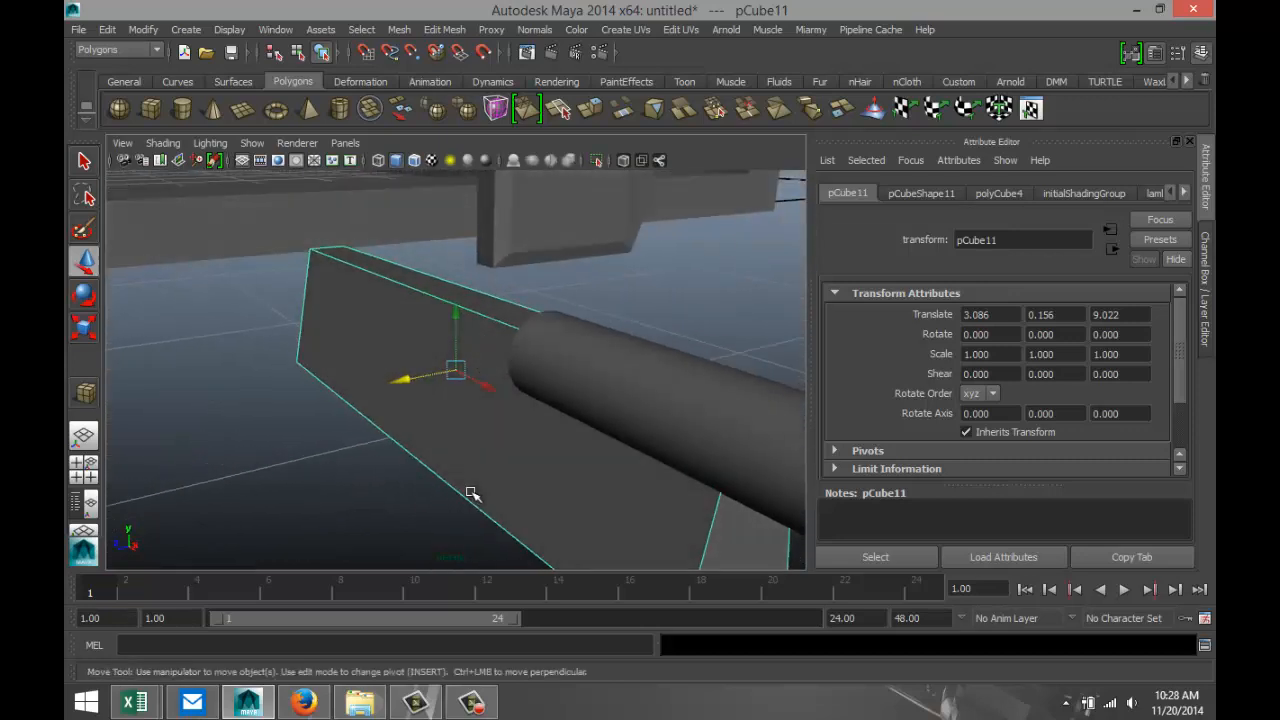
pyautogui.press('r')
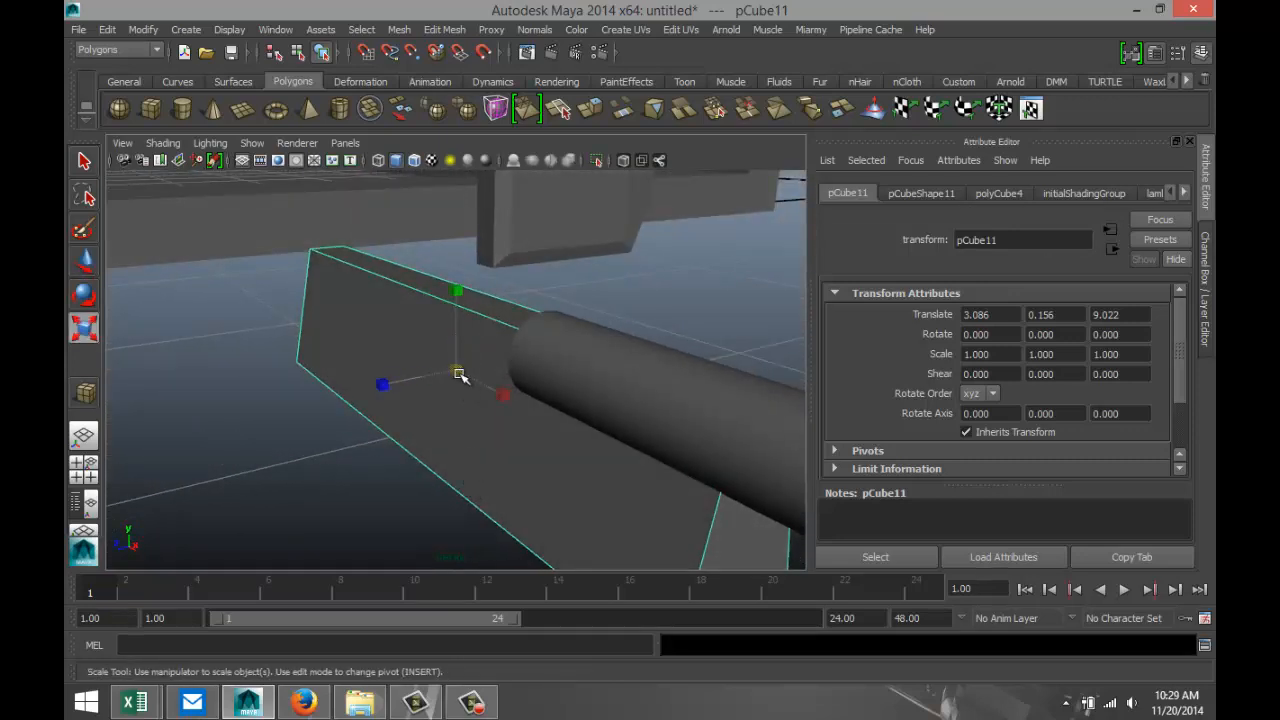
pyautogui.moveTo(458, 374); pyautogui.dragTo(236, 387)
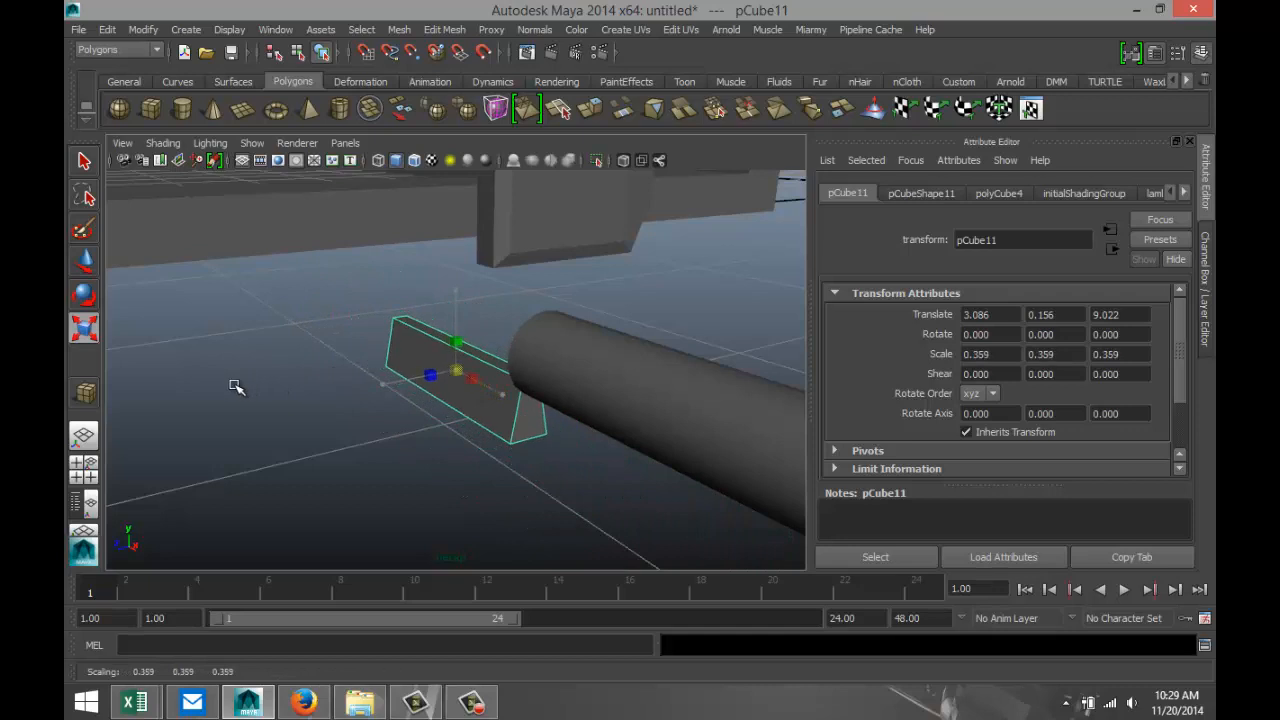
# Move the cylinder along X to about 3.087 so that it lies above the tapered block.
pyautogui.click(644, 410)
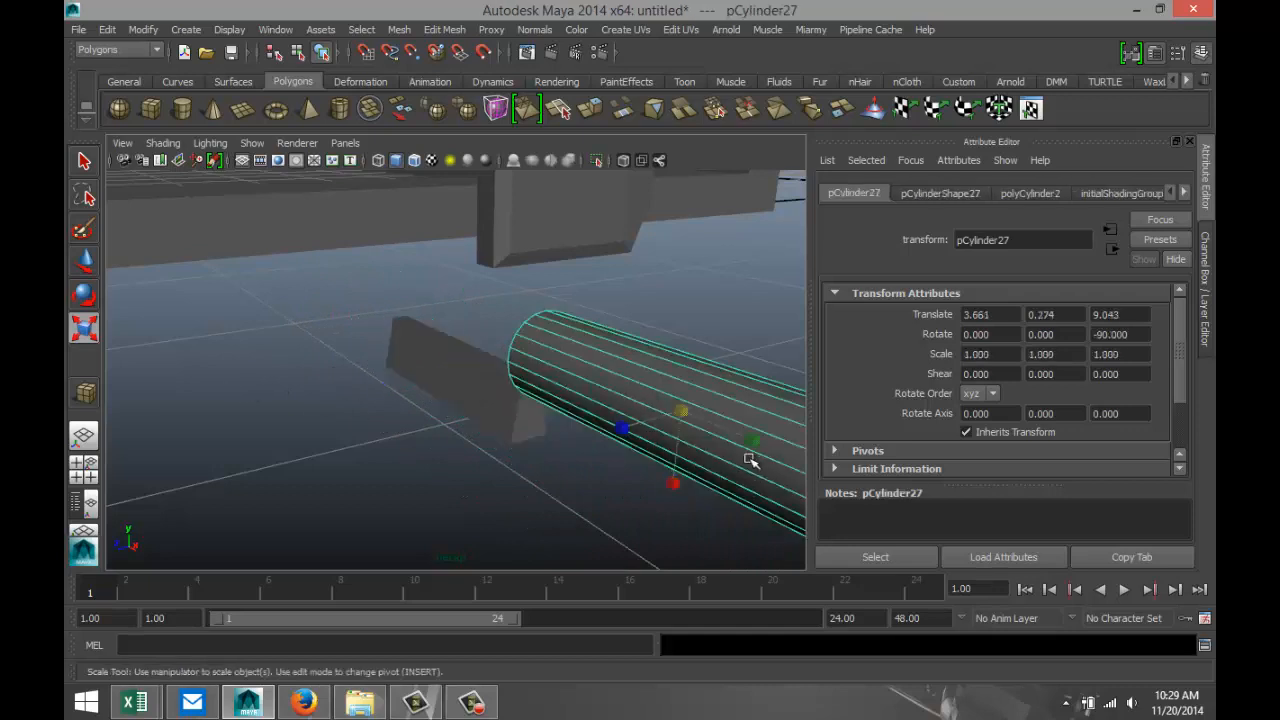
pyautogui.press('w')
pyautogui.moveTo(734, 434); pyautogui.dragTo(463, 333)
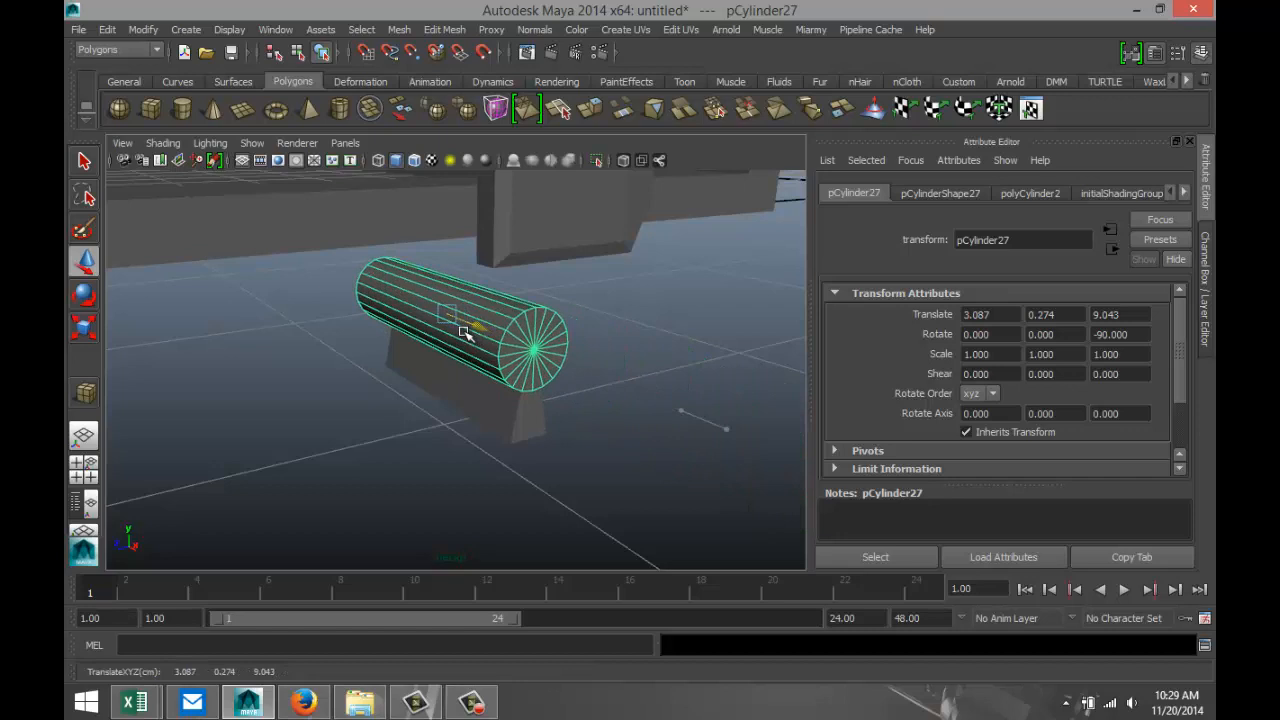
pyautogui.click(92, 476)
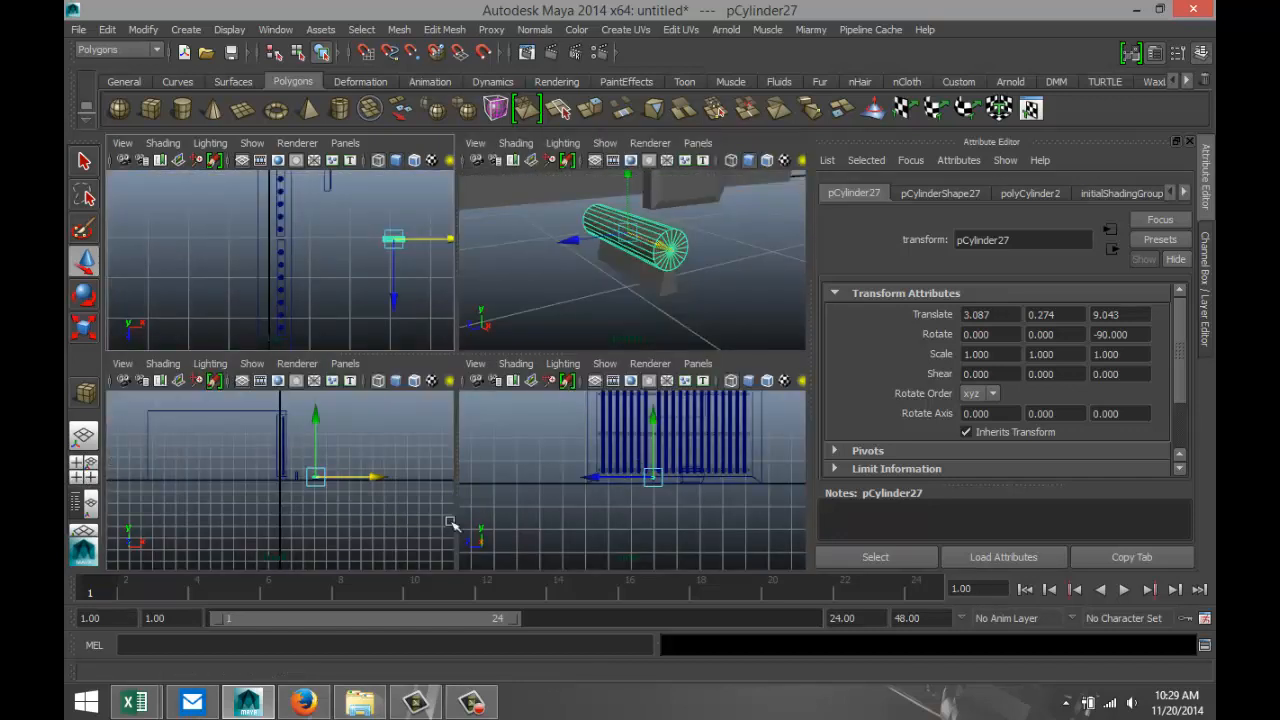
pyautogui.scroll(5, 388, 508)
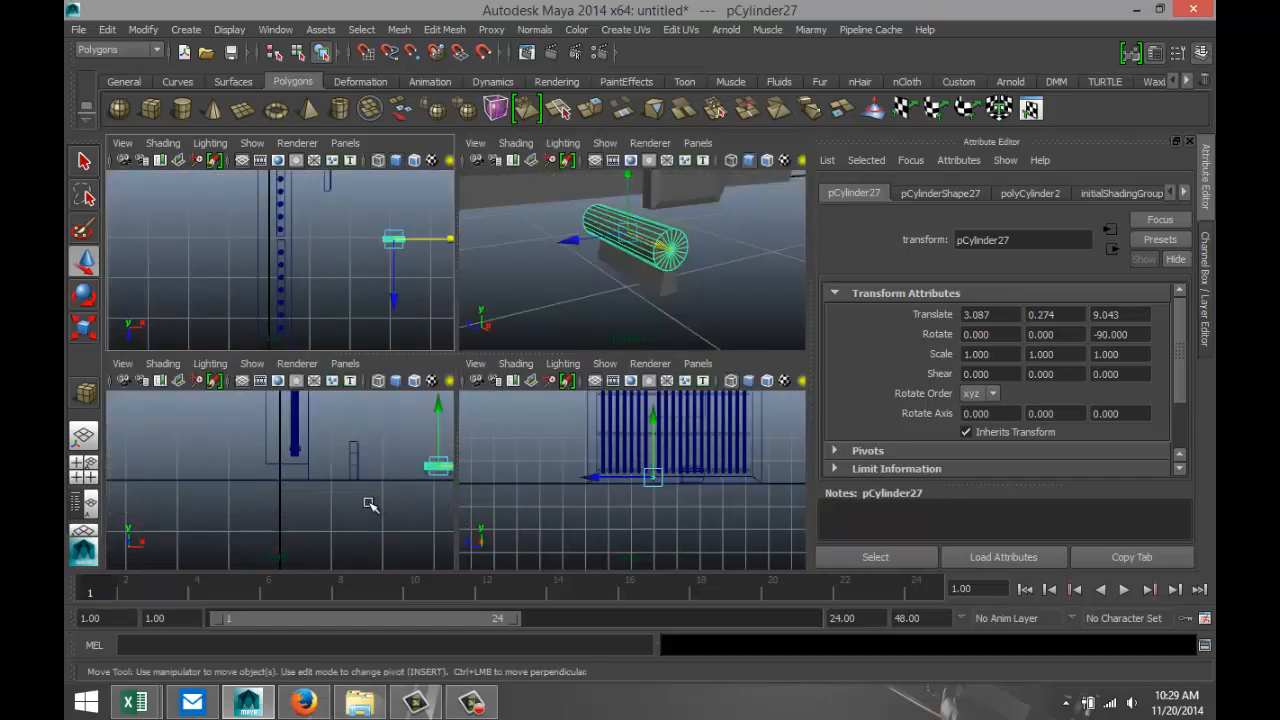
# In the side view, scale the tapered block uniformly to about 0.590 and centre it under the cylinder at about 9.044 along Z.
pyautogui.scroll(5, 697, 517)
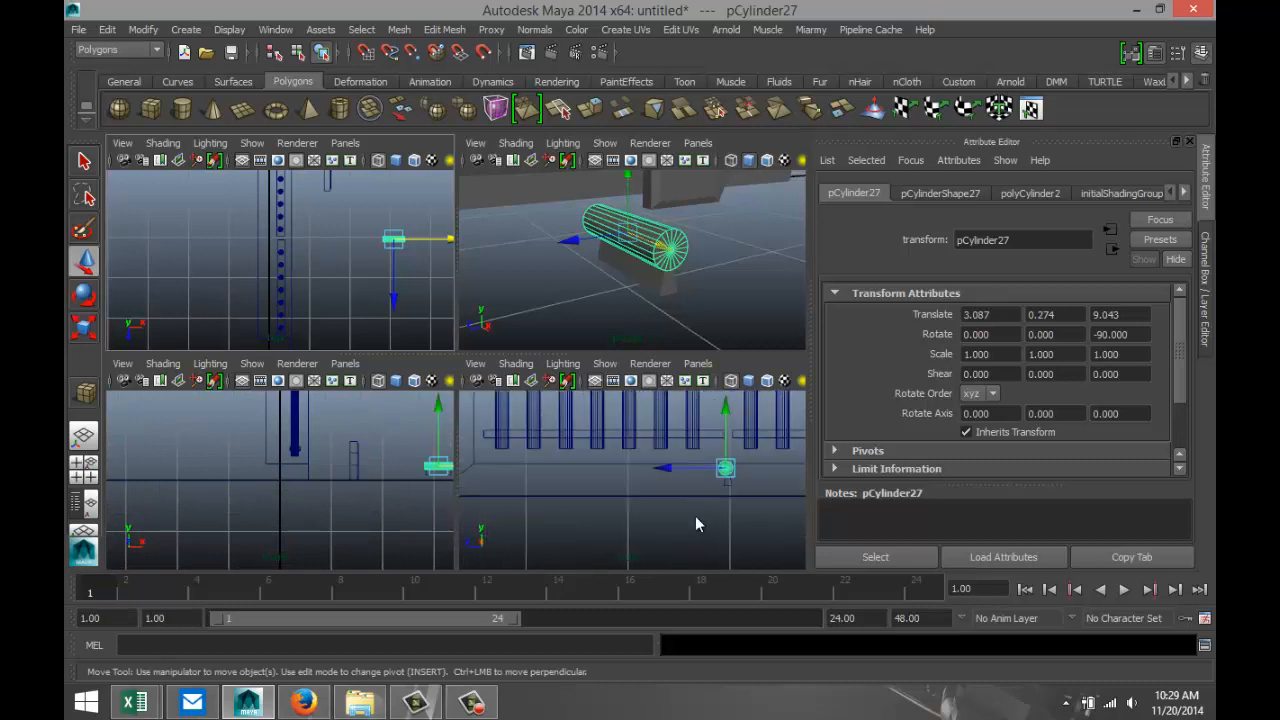
pyautogui.press('space')
pyautogui.press('f')
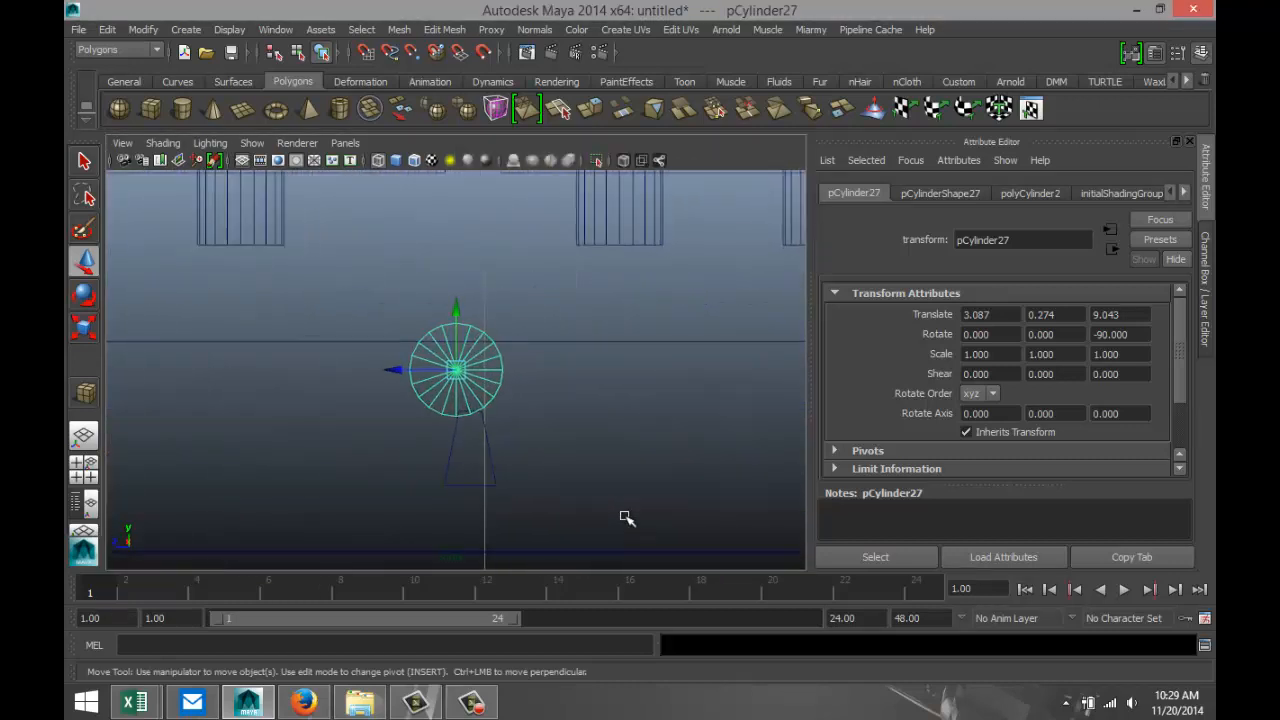
pyautogui.click(494, 472)
pyautogui.moveTo(410, 447); pyautogui.dragTo(567, 503)
pyautogui.press('r')
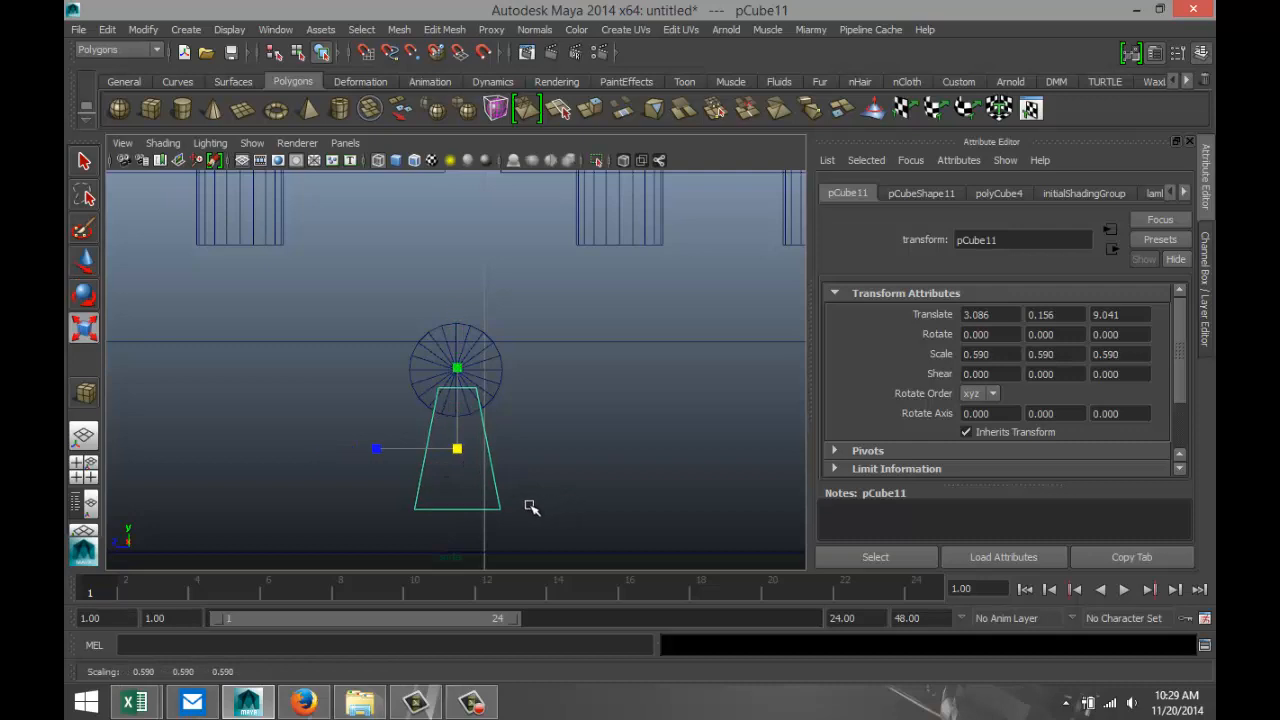
pyautogui.press('w')
pyautogui.moveTo(397, 450); pyautogui.dragTo(395, 450)
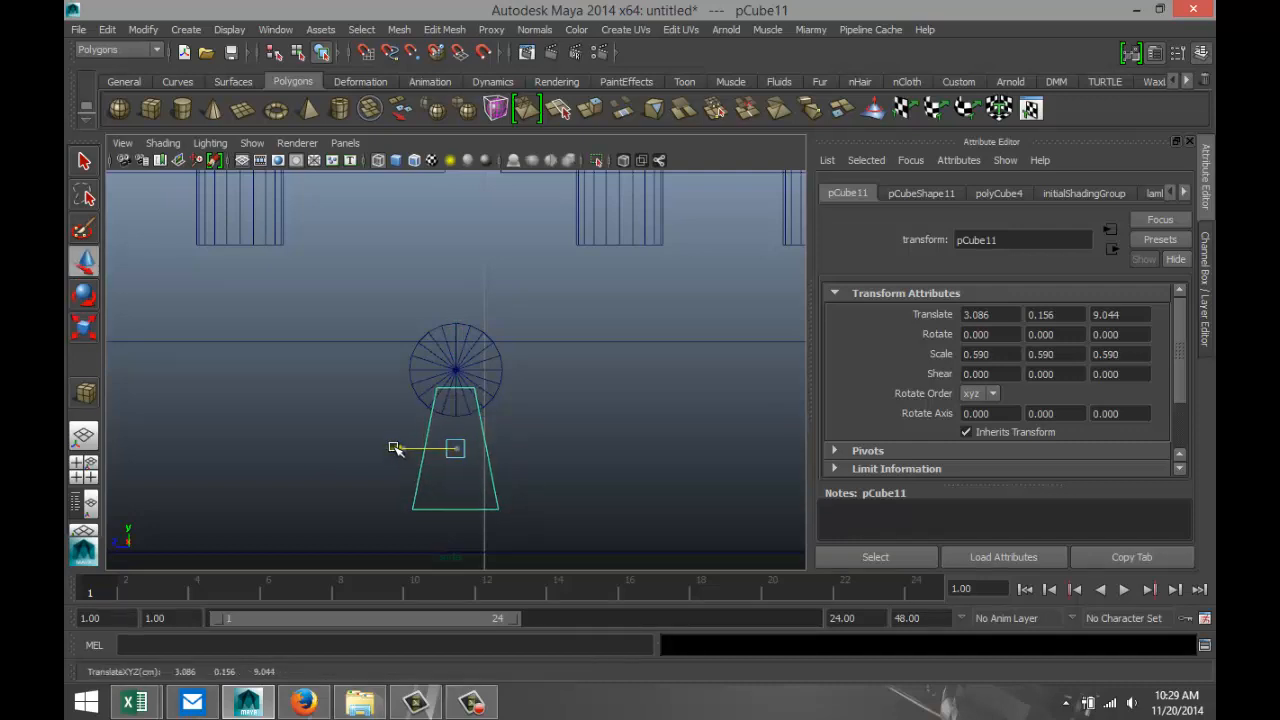
# Combine the cylinder and the tapered block into one keyhole-shaped mesh.
pyautogui.click(501, 374)
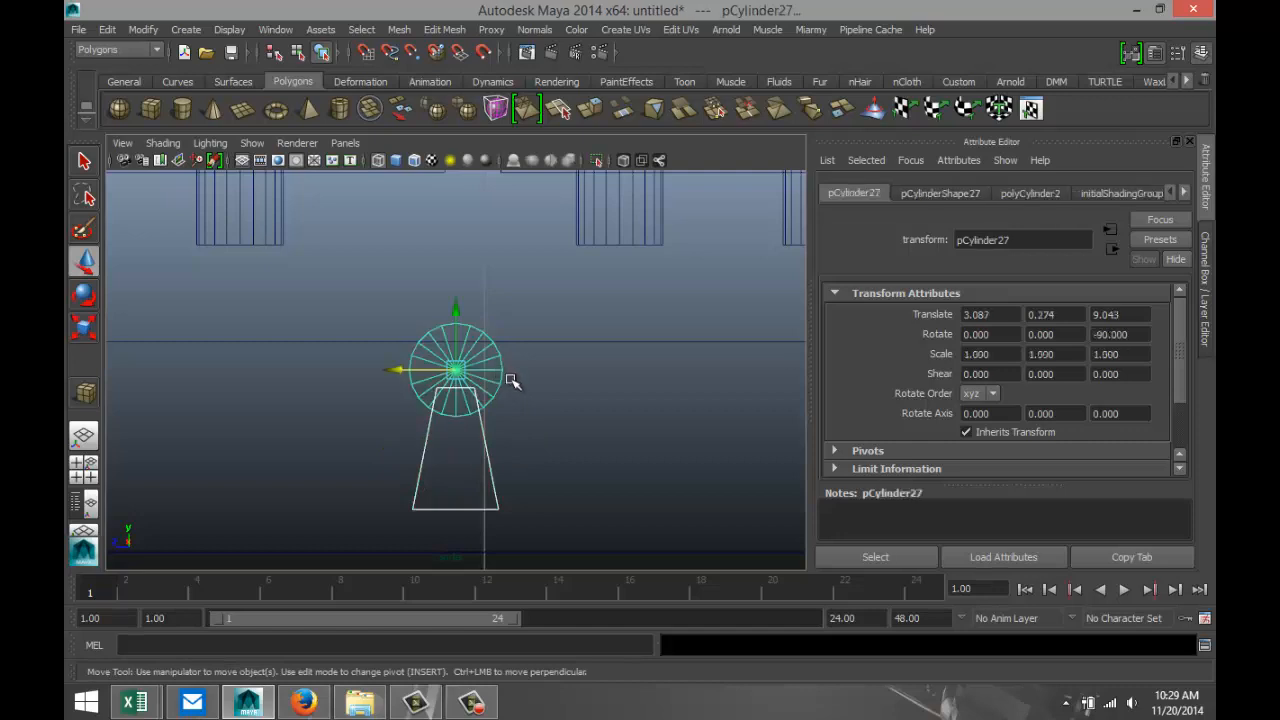
pyautogui.click(399, 29)
pyautogui.click(434, 56)
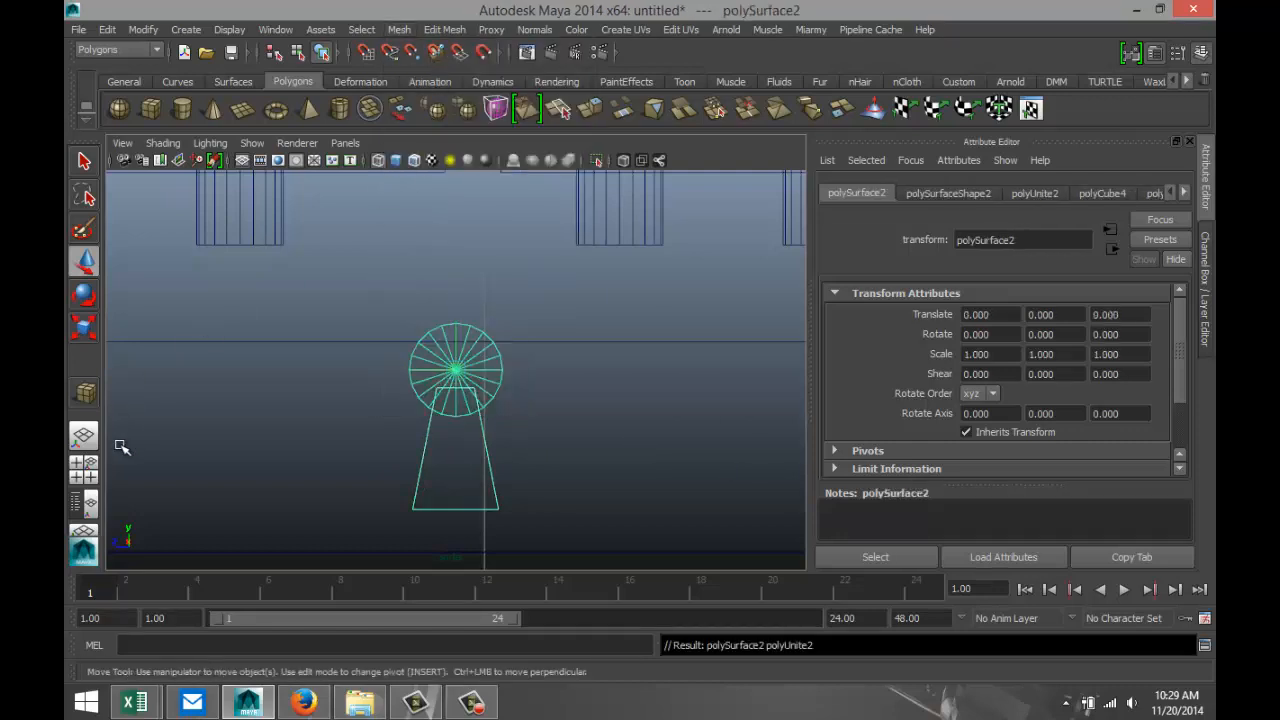
# Scale the tapered block's slanted end edges inward along X to bring its length close to the cylinder's.
pyautogui.click(77, 464)
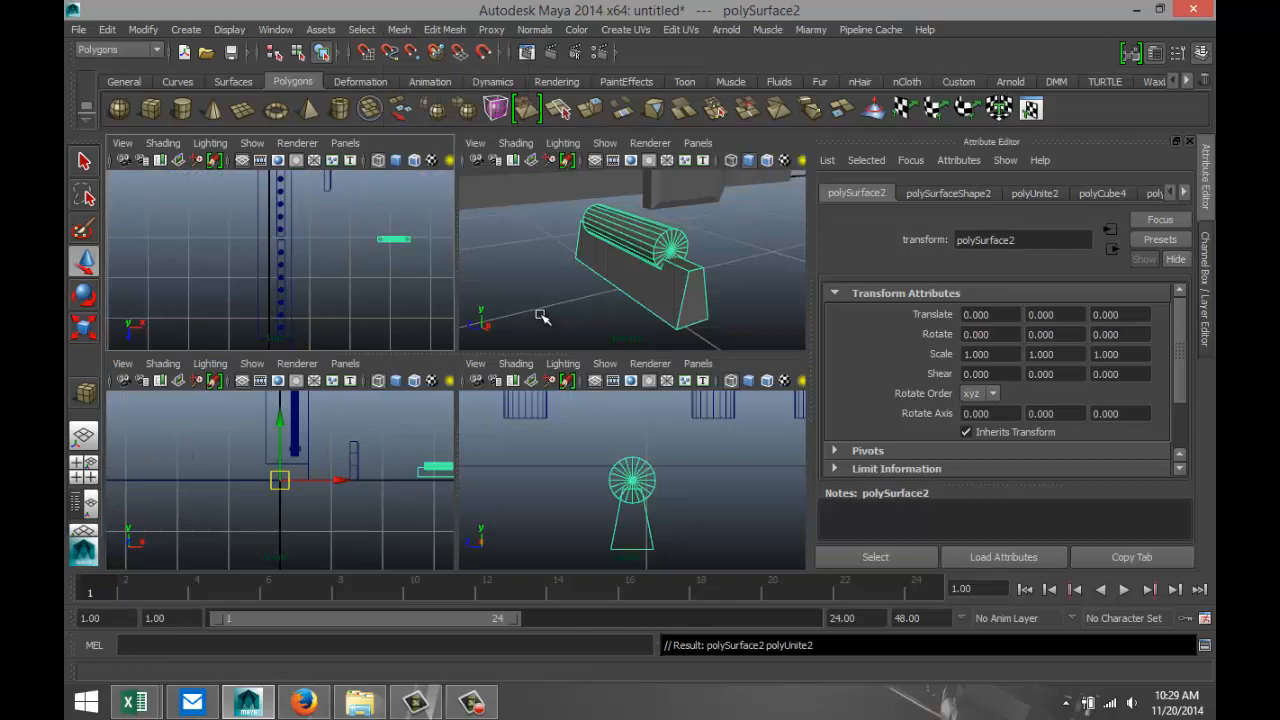
pyautogui.press('space')
pyautogui.keyDown('alt'); pyautogui.moveTo(472, 403); pyautogui.dragTo(586, 380); pyautogui.keyUp('alt')
pyautogui.press('w')
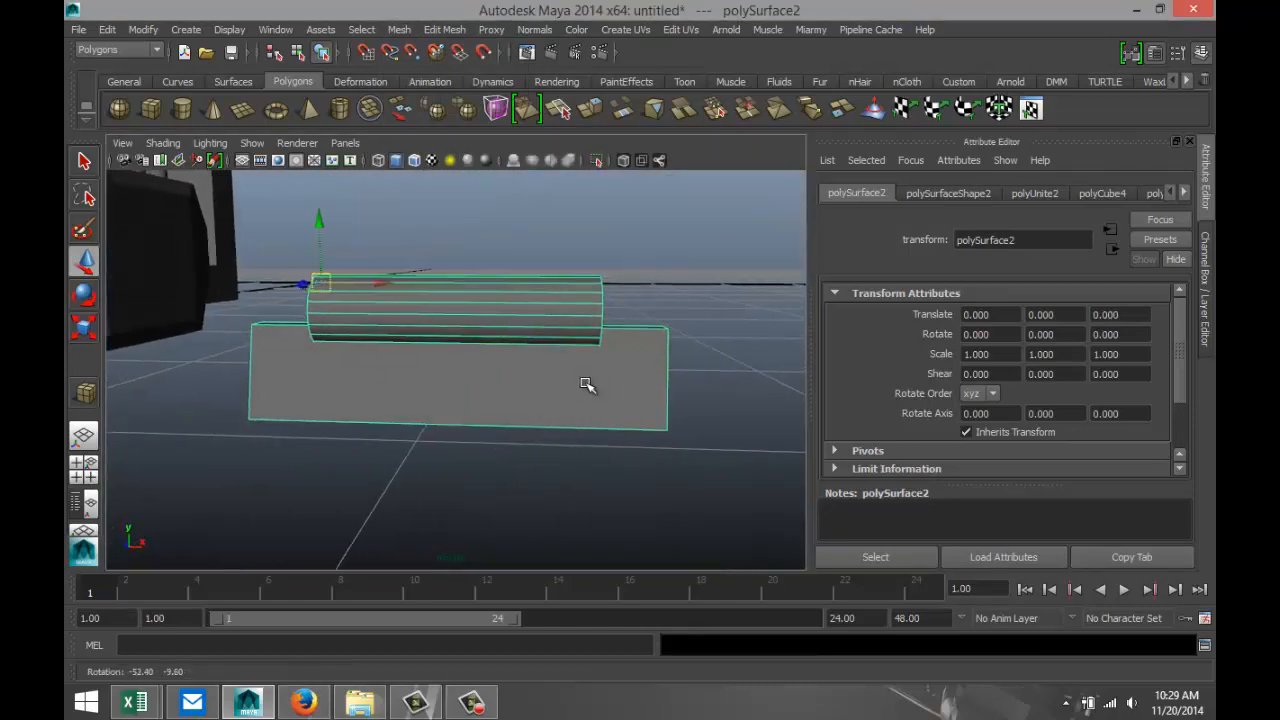
pyautogui.rightClick(668, 380)
pyautogui.moveTo(670, 273); pyautogui.dragTo(671, 254, button='right')
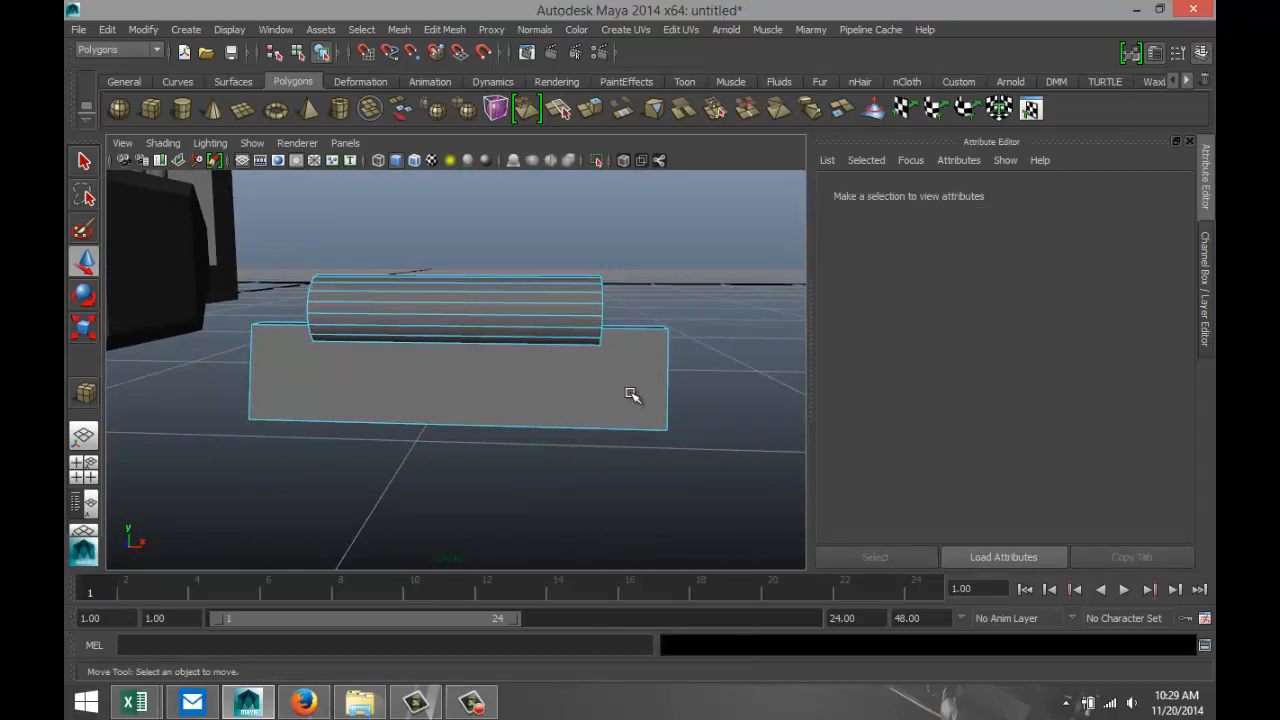
pyautogui.click(666, 384)
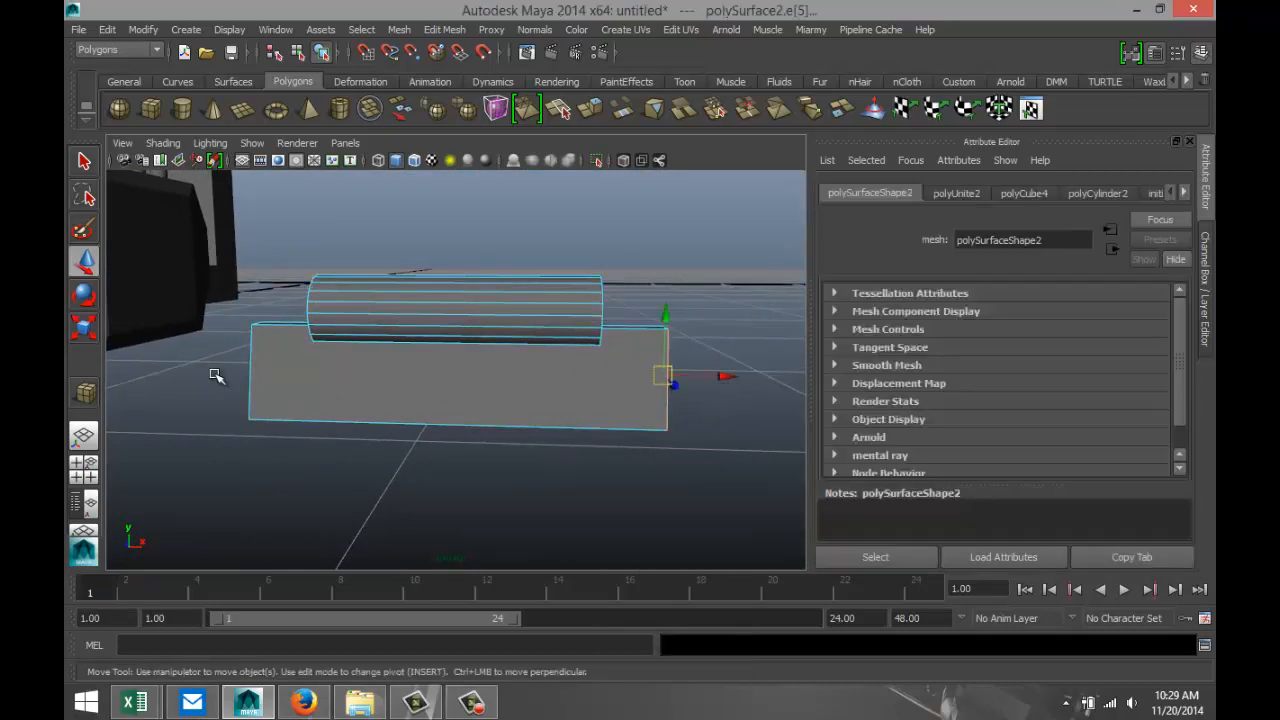
pyautogui.keyDown('shift'); pyautogui.click(248, 376); pyautogui.keyUp('shift')
pyautogui.press('r')
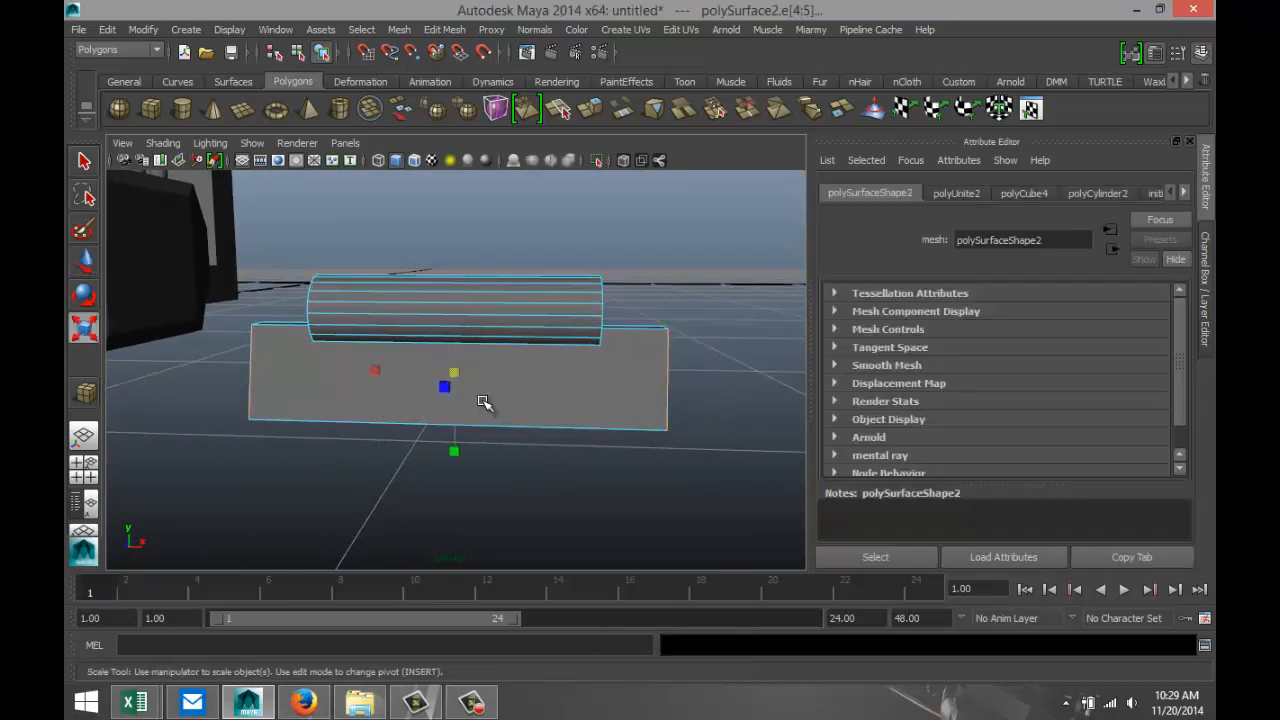
pyautogui.moveTo(372, 369); pyautogui.dragTo(401, 374)
pyautogui.keyDown('alt'); pyautogui.moveTo(541, 468); pyautogui.dragTo(456, 470); pyautogui.keyUp('alt')
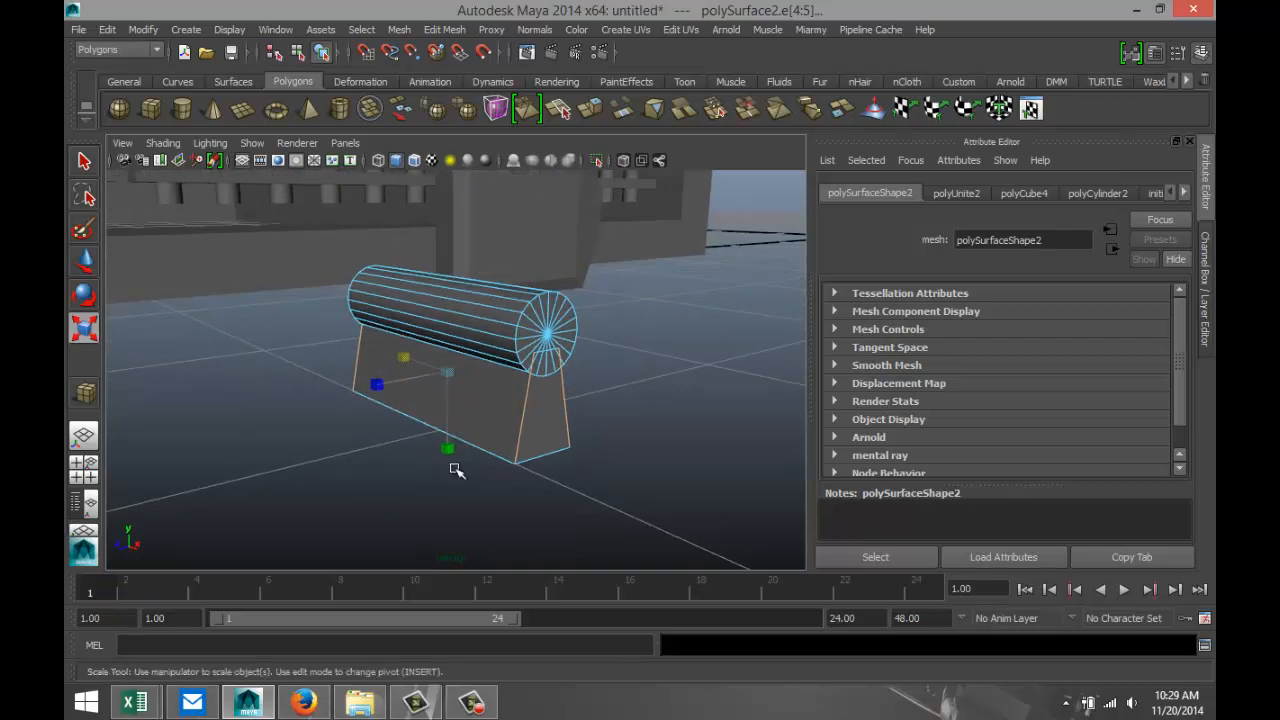
# Return the combined keyhole shape to object selection and center its pivot.
pyautogui.click(613, 445)
pyautogui.moveTo(503, 413); pyautogui.dragTo(590, 280, button='right')
pyautogui.click(537, 400)
pyautogui.keyDown('alt'); pyautogui.moveTo(537, 400); pyautogui.dragTo(556, 444); pyautogui.keyUp('alt')
pyautogui.scroll(-2, 556, 444)
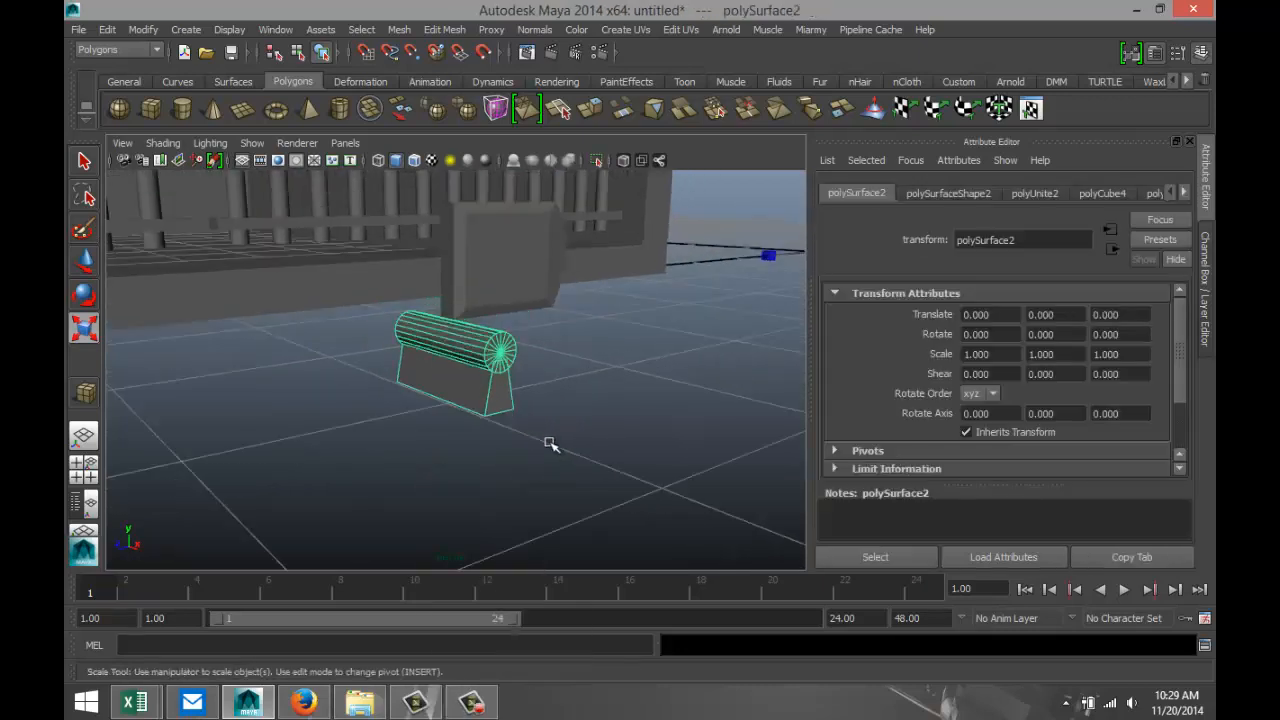
pyautogui.click(141, 29)
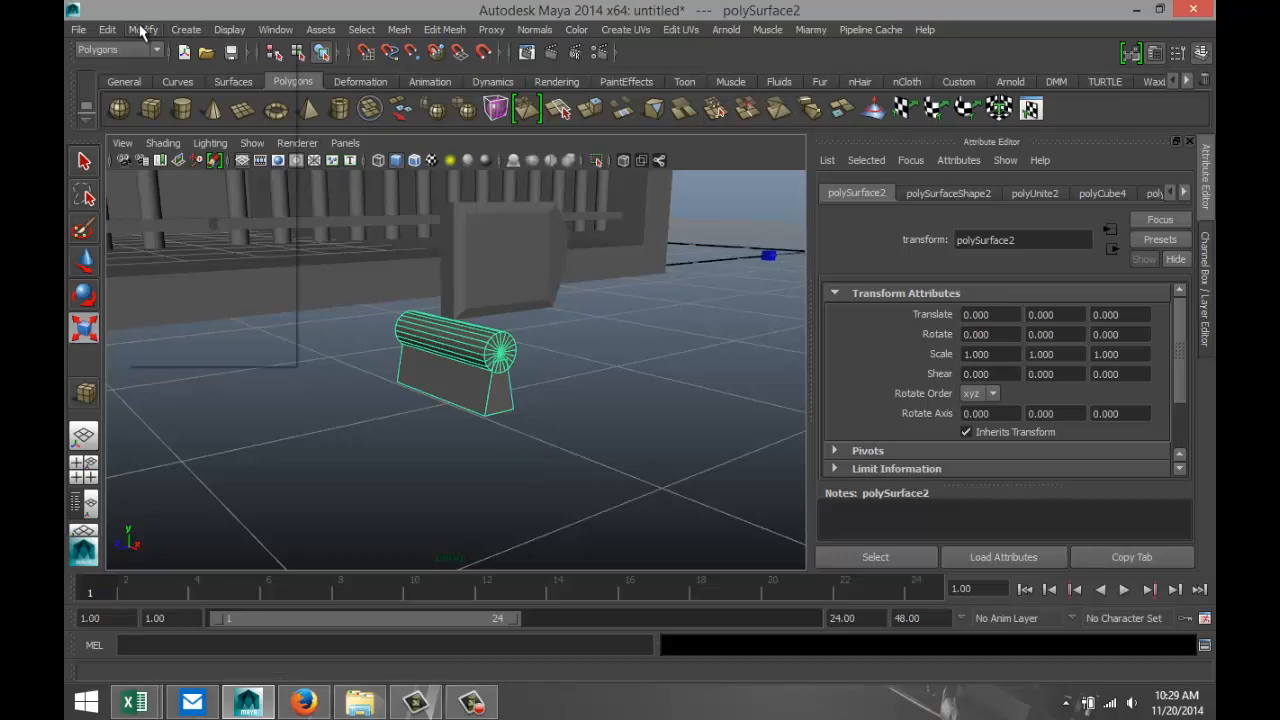
pyautogui.click(209, 197)
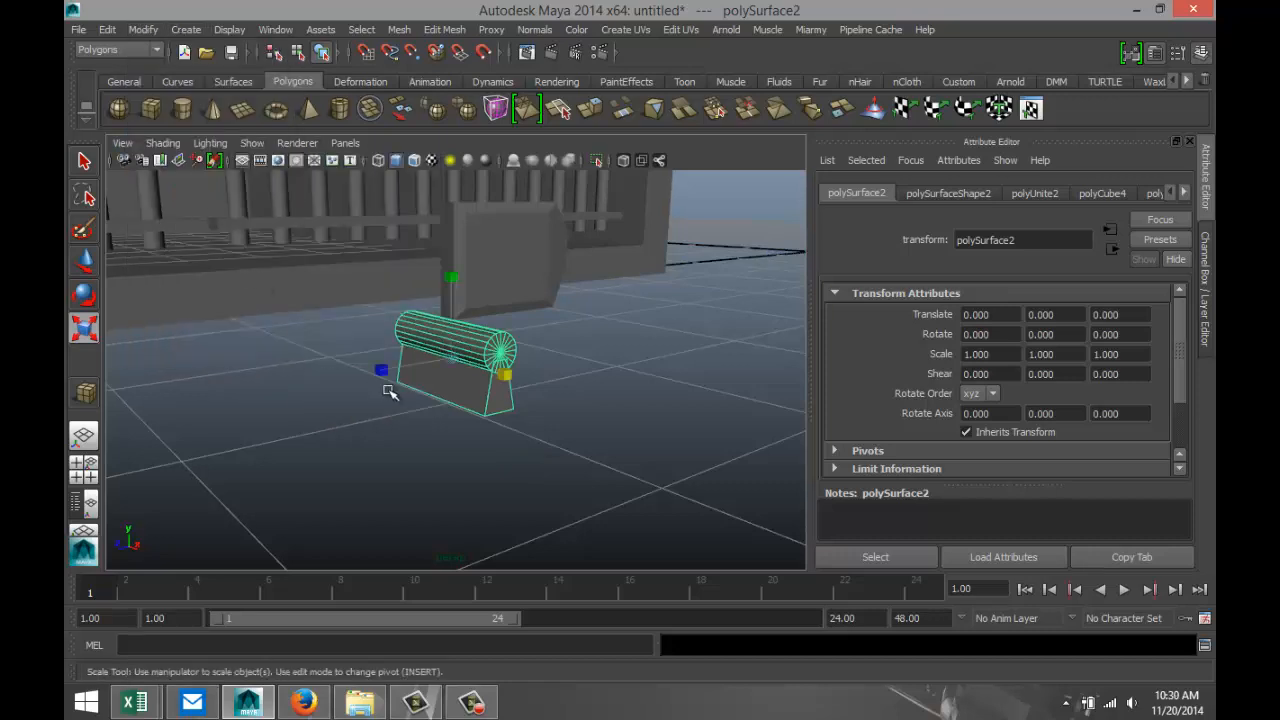
# Move the keyhole shape to the front of the lock plate, translating it to about -1.329, 0.175, -1.620.
pyautogui.press('w')
pyautogui.moveTo(397, 366); pyautogui.dragTo(478, 281)
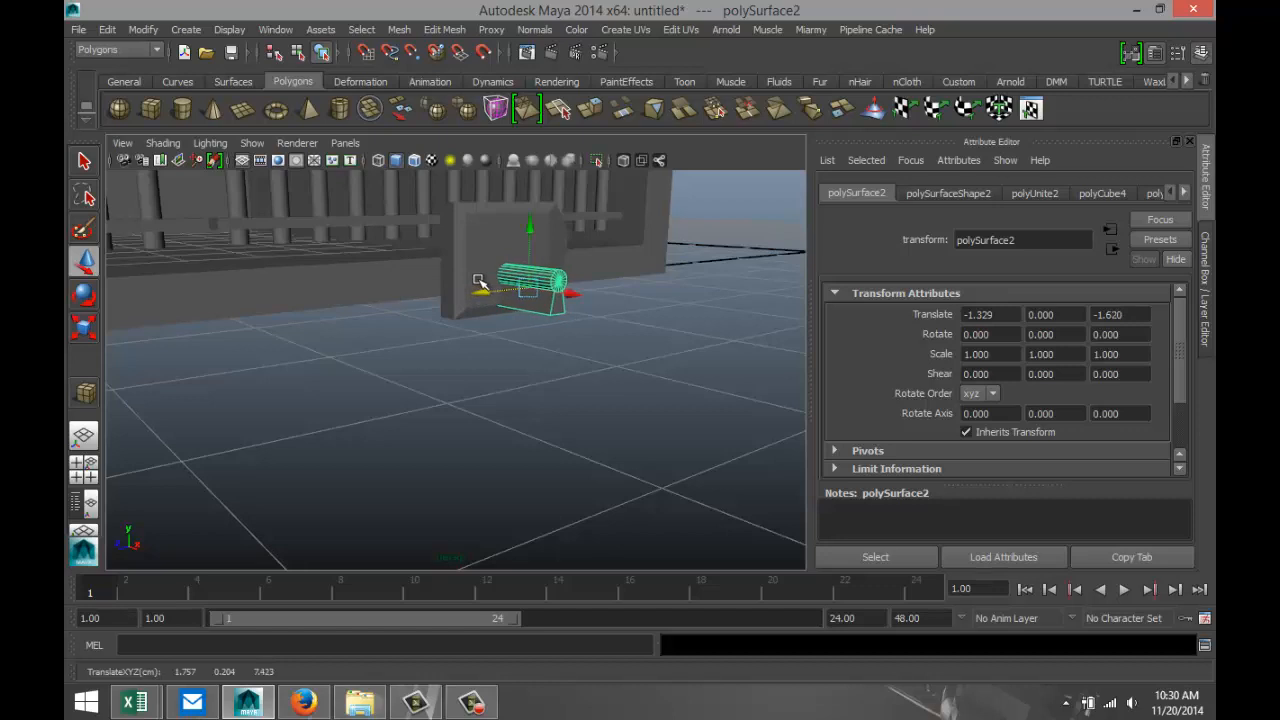
pyautogui.moveTo(524, 234); pyautogui.dragTo(527, 203)
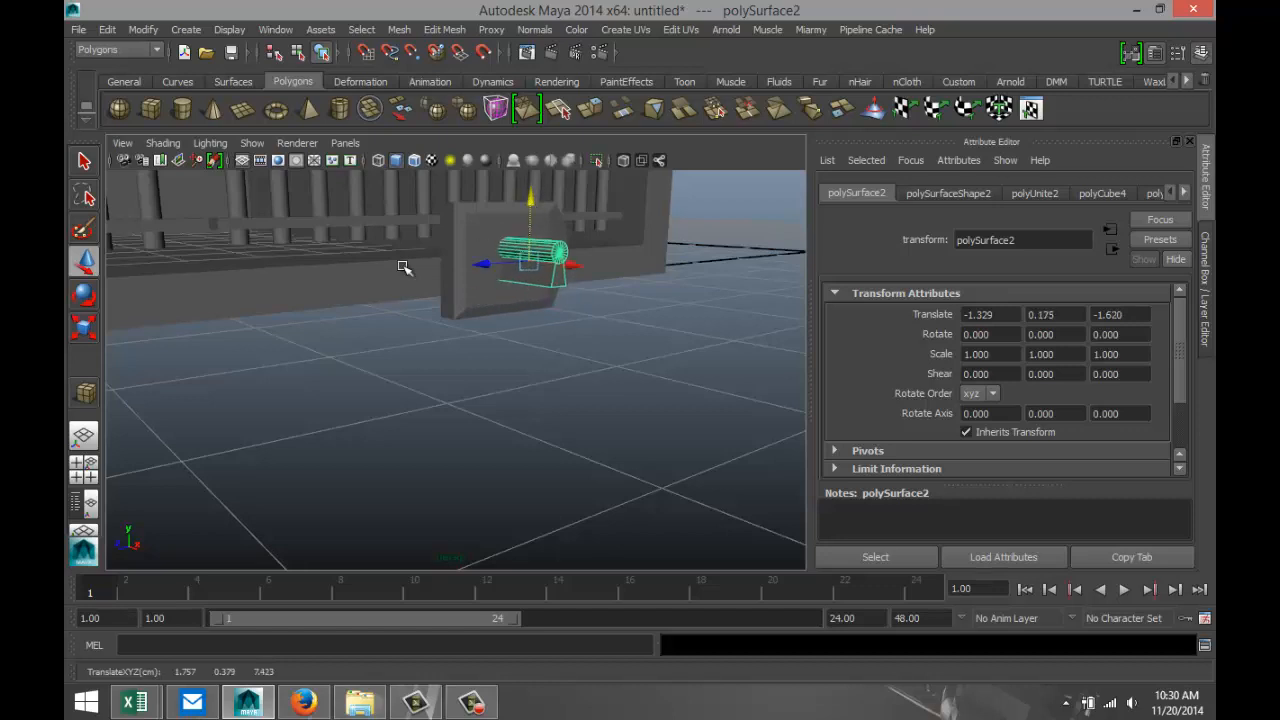
# In the top view, move the keyhole shape along Z to about -1.655 to centre it on the lock plate.
pyautogui.click(84, 468)
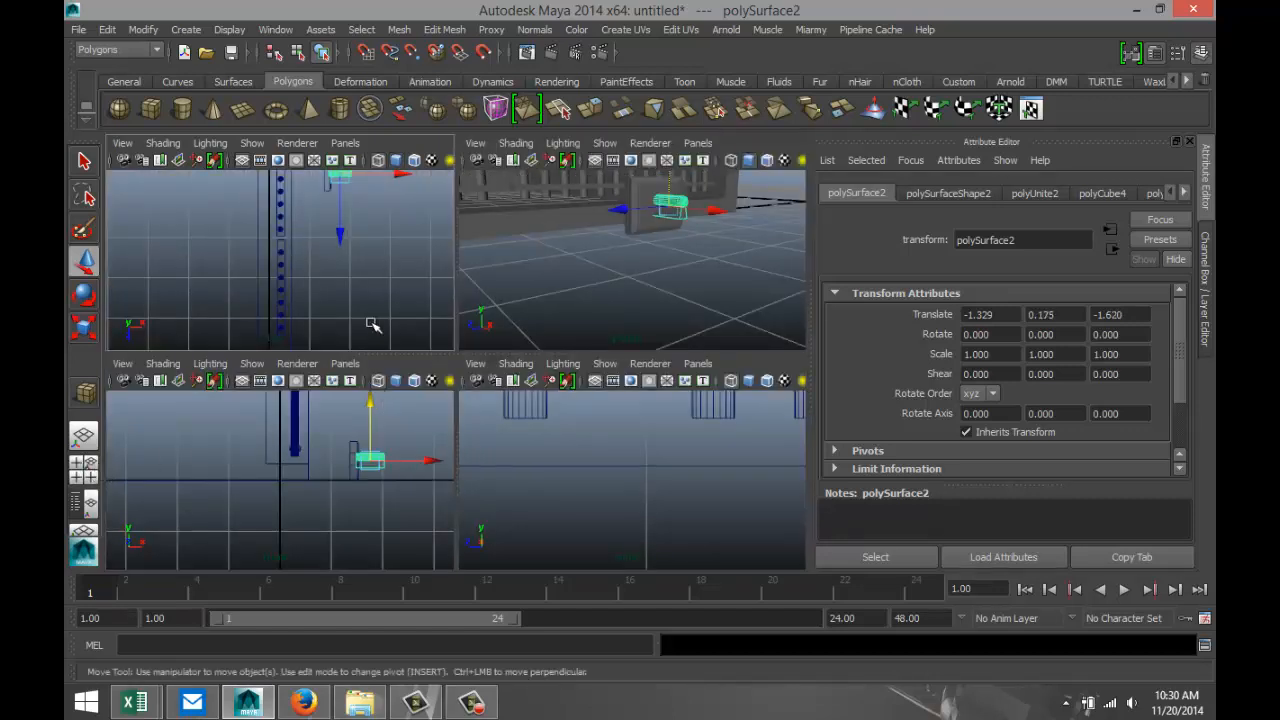
pyautogui.press('space')
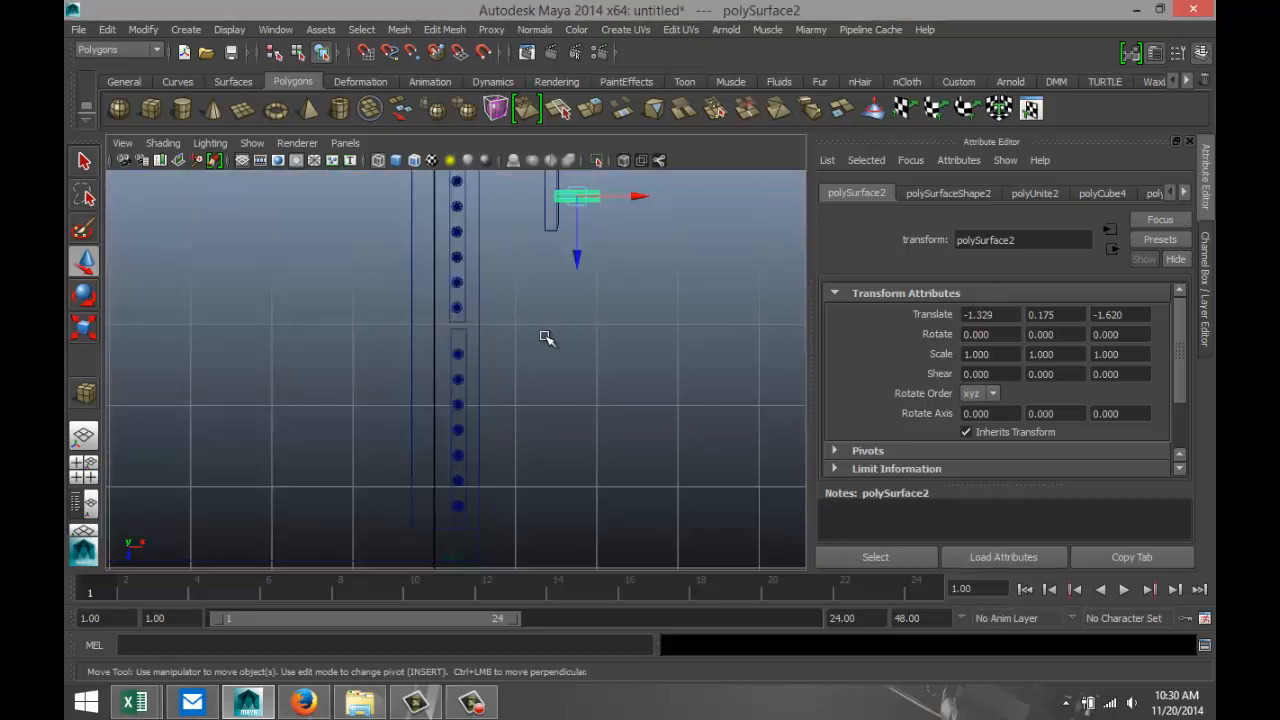
pyautogui.press('f')
pyautogui.scroll(-6, 534, 334)
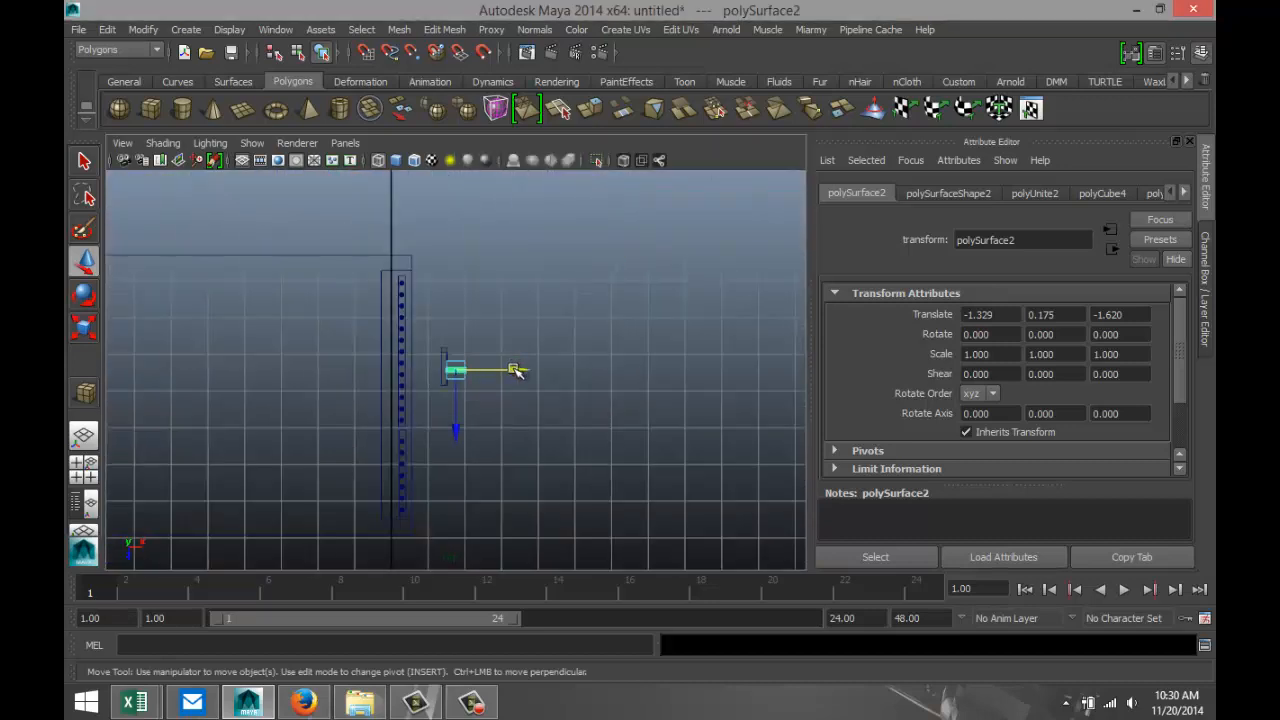
pyautogui.scroll(5, 515, 370)
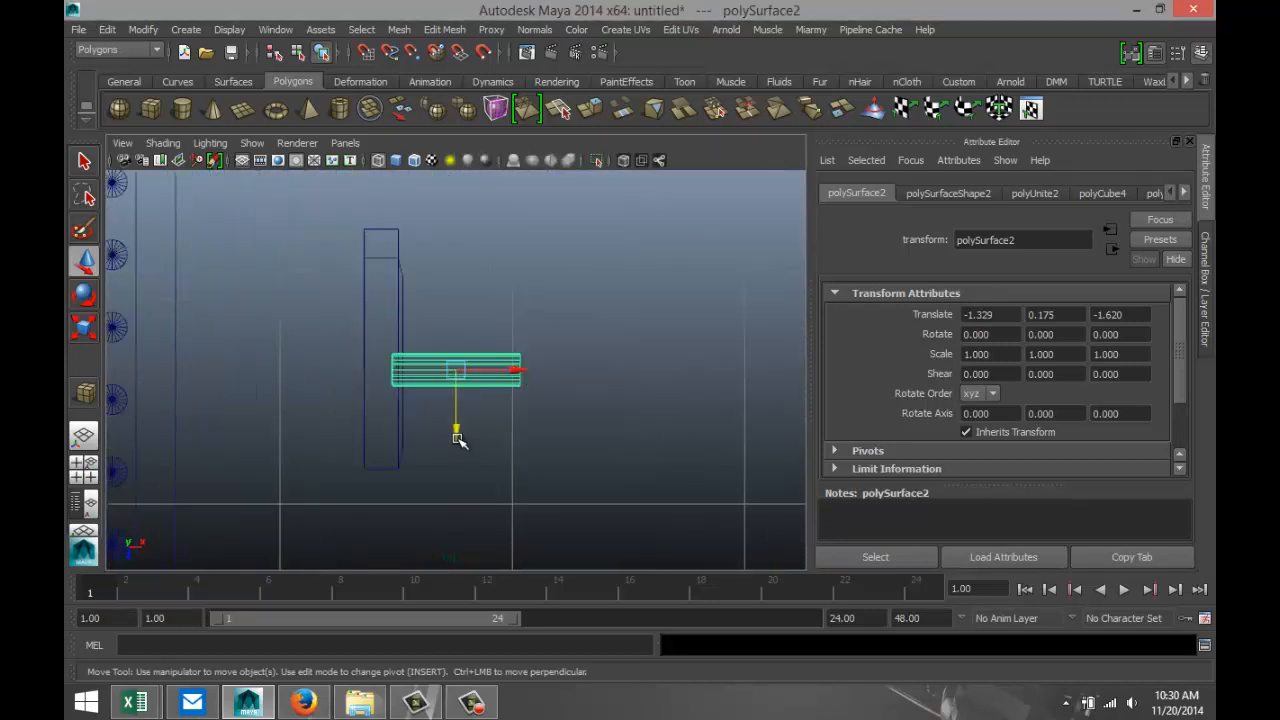
pyautogui.moveTo(457, 439); pyautogui.dragTo(456, 431)
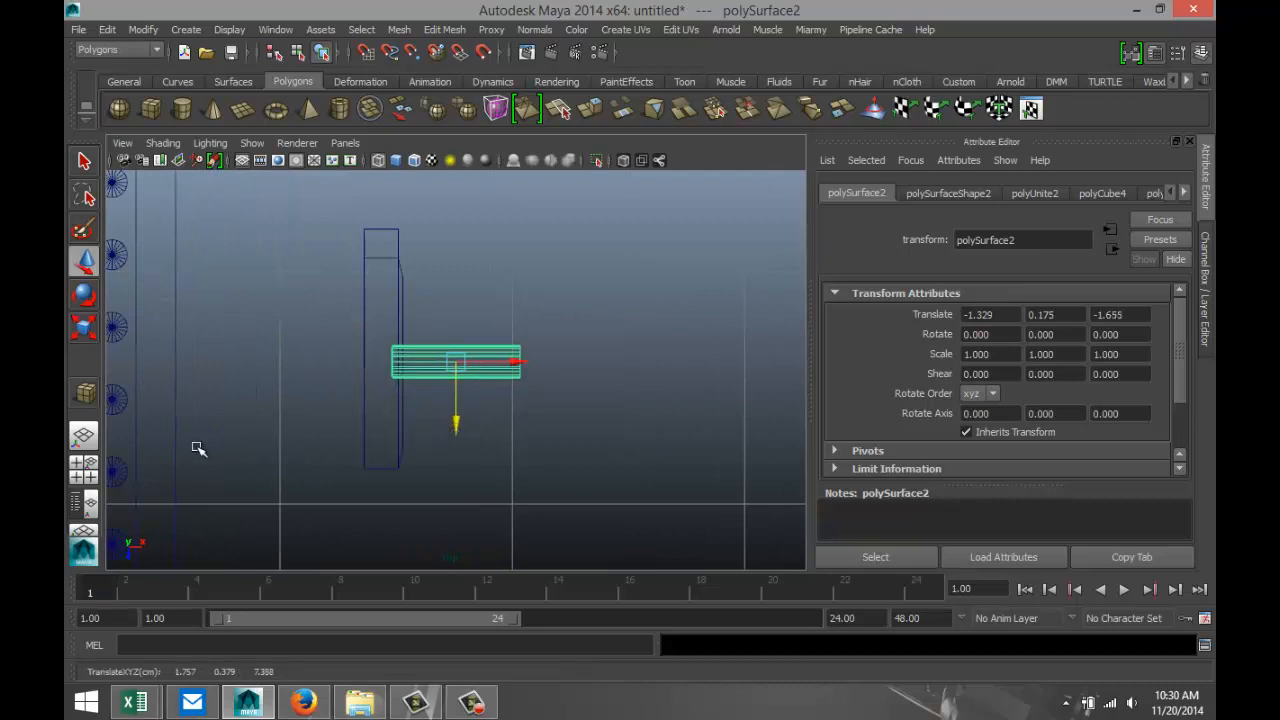
# Push the keyhole shape along X to about -1.608 so that it passes into the lock plate.
pyautogui.click(84, 465)
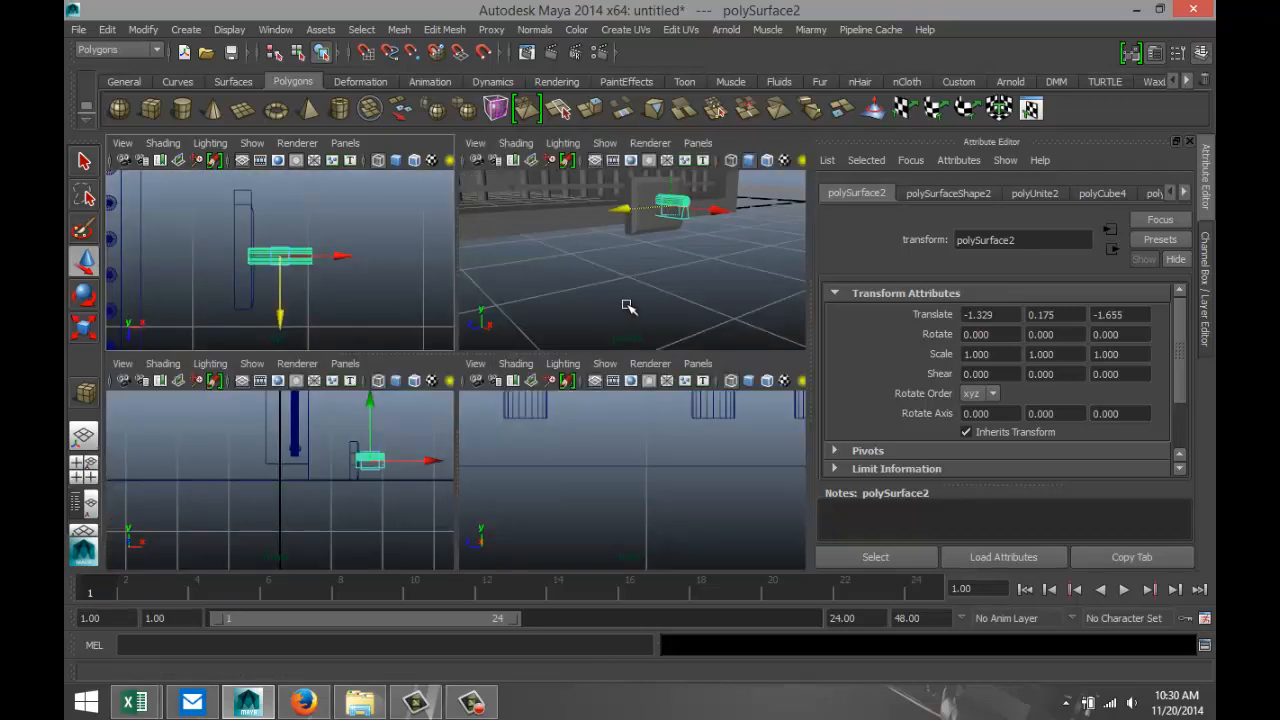
pyautogui.press('space')
pyautogui.scroll(3, 610, 350)
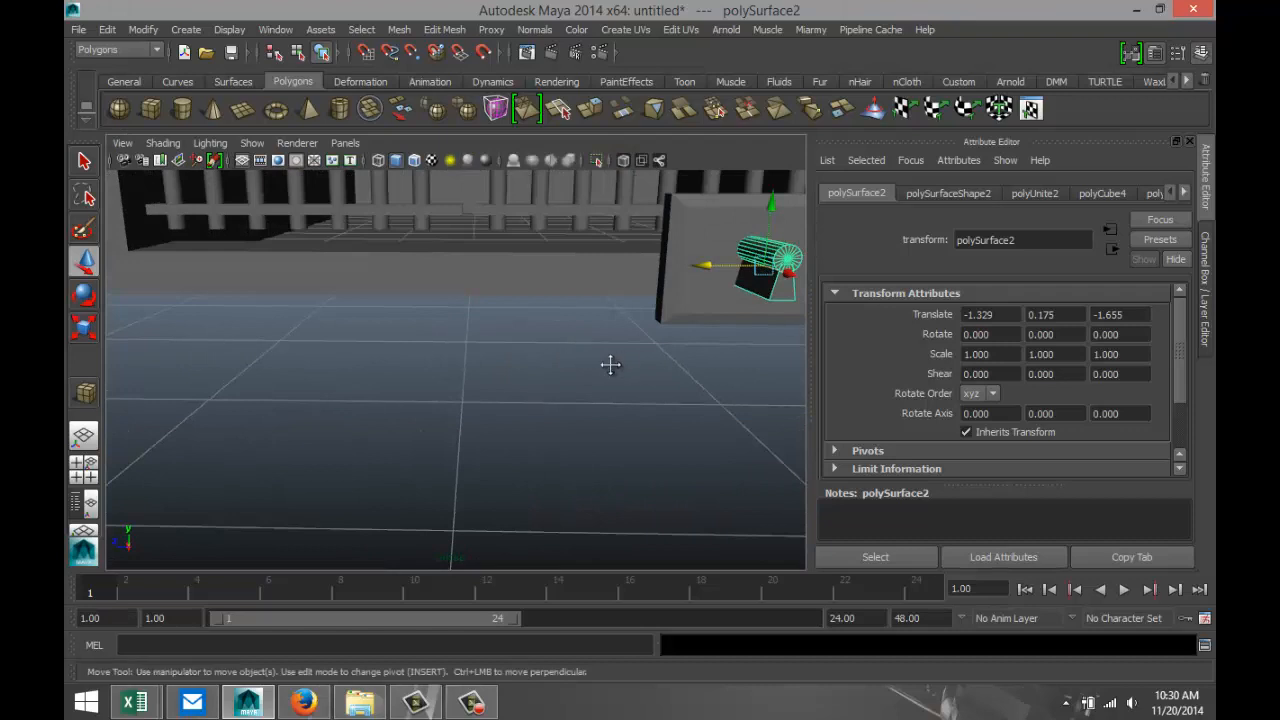
pyautogui.keyDown('alt'); pyautogui.moveTo(610, 364); pyautogui.dragTo(560, 378); pyautogui.keyUp('alt')
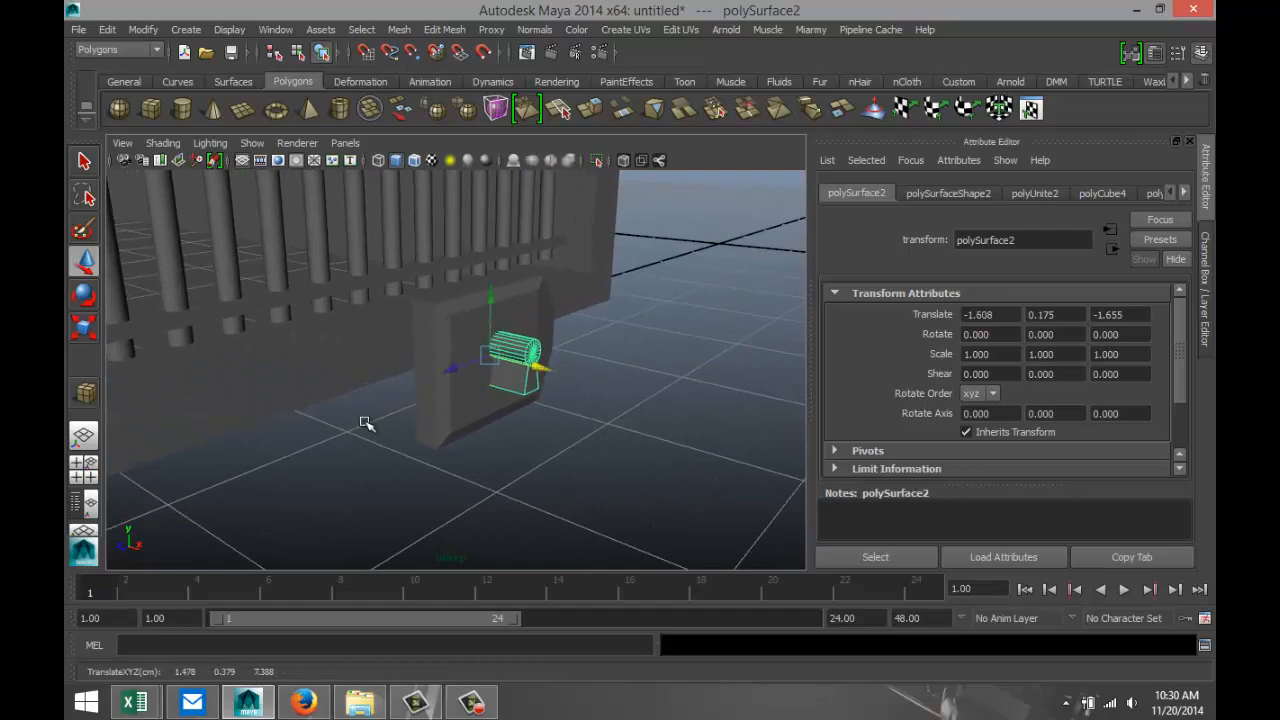
pyautogui.keyDown('alt'); pyautogui.moveTo(366, 423); pyautogui.dragTo(389, 390); pyautogui.keyUp('alt')
# Try to cut the keyhole shape out of the lock plate with a Boolean Difference, and undo it.
pyautogui.click(433, 311)
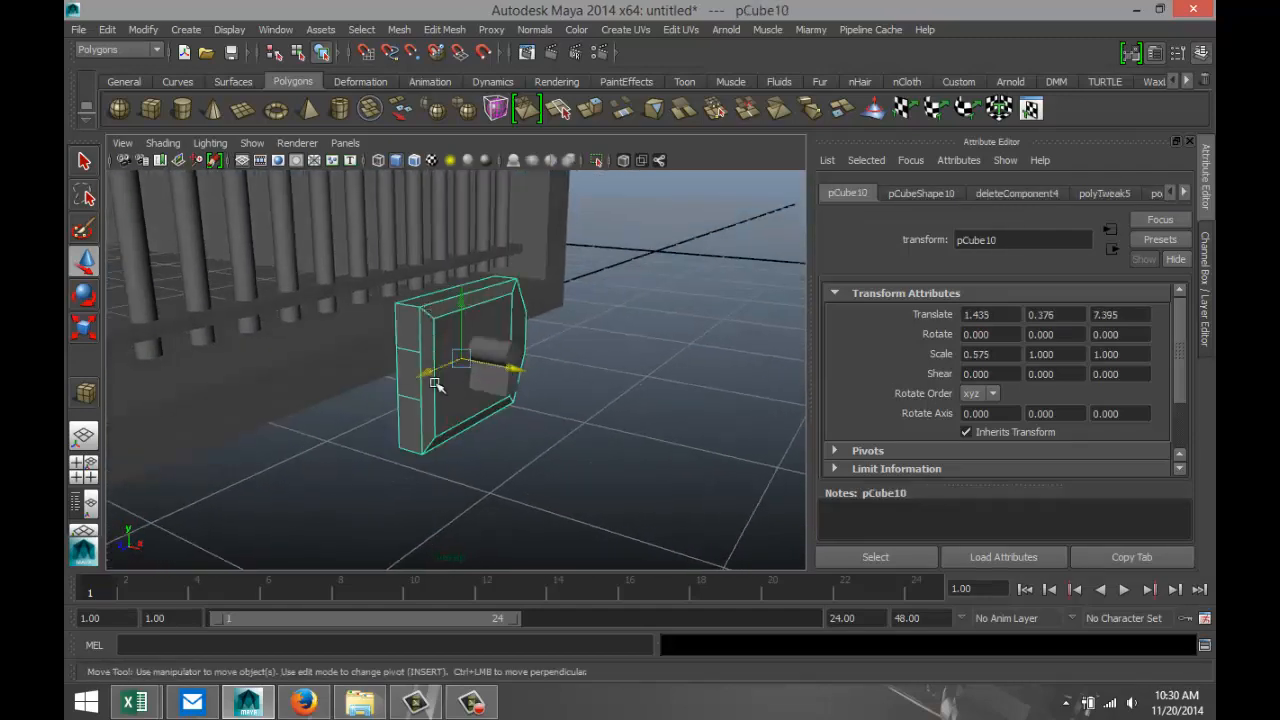
pyautogui.click(507, 347)
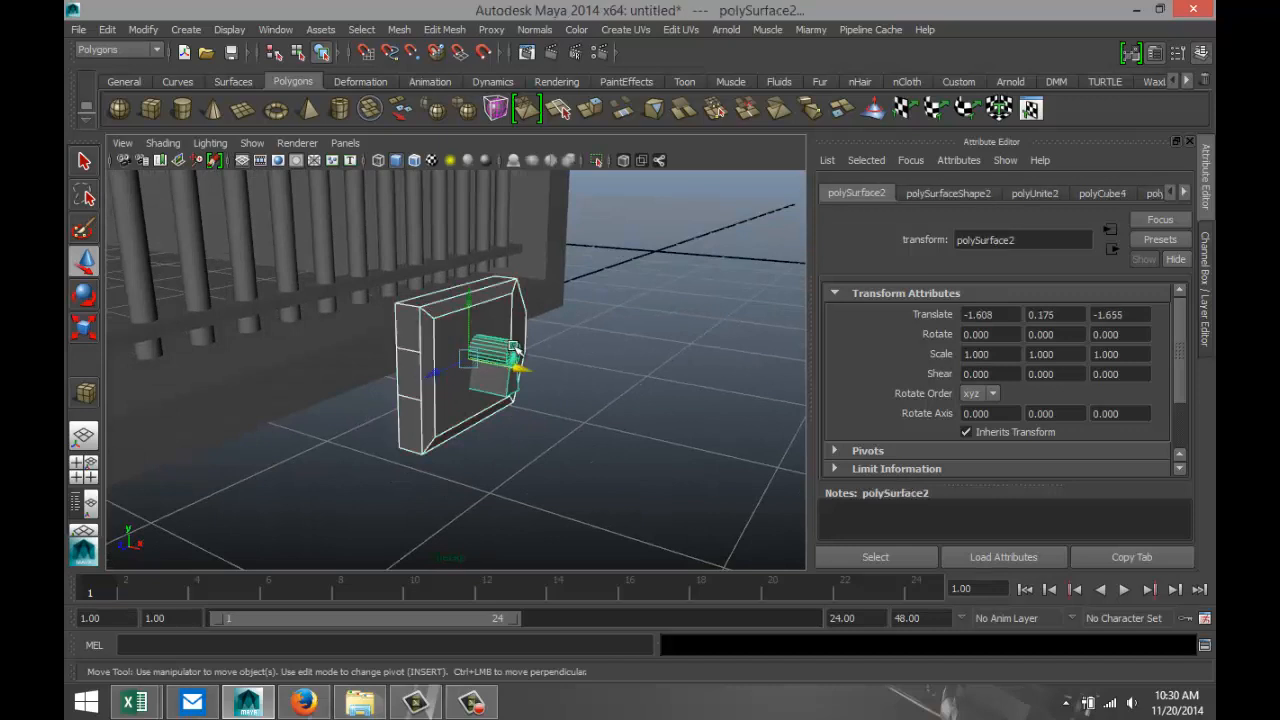
pyautogui.click(401, 31)
pyautogui.moveTo(509, 108)
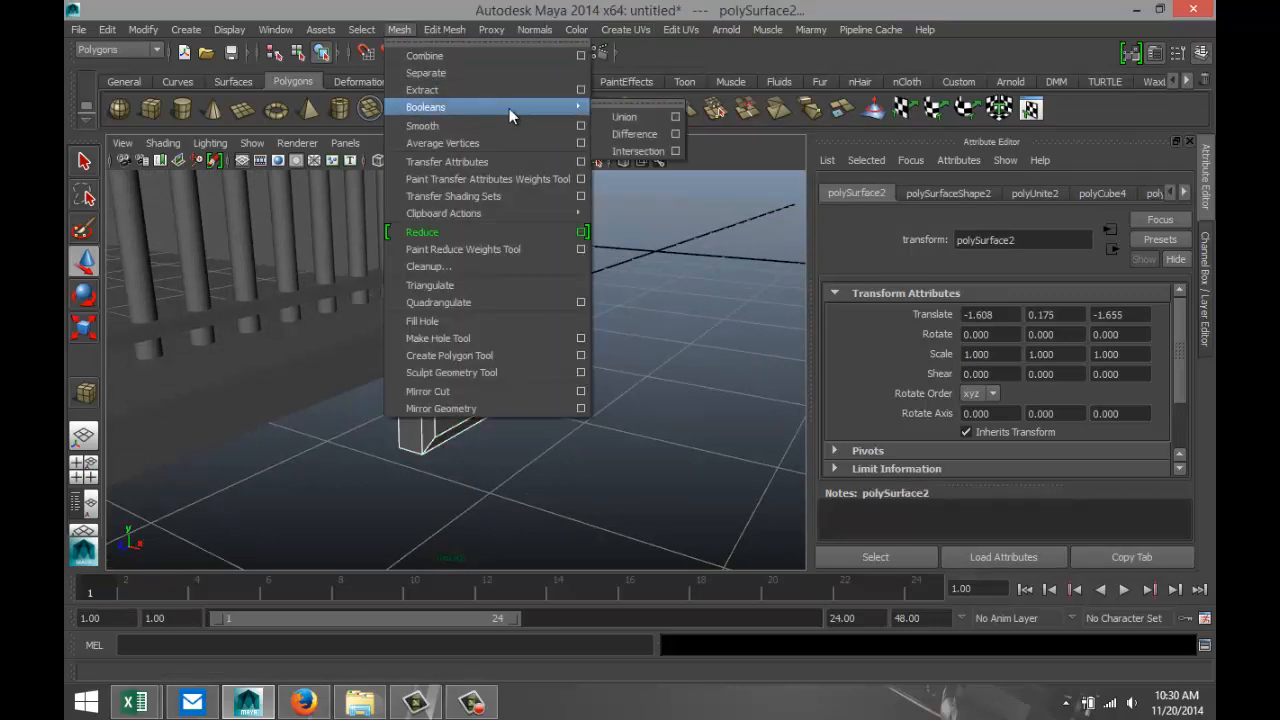
pyautogui.click(626, 134)
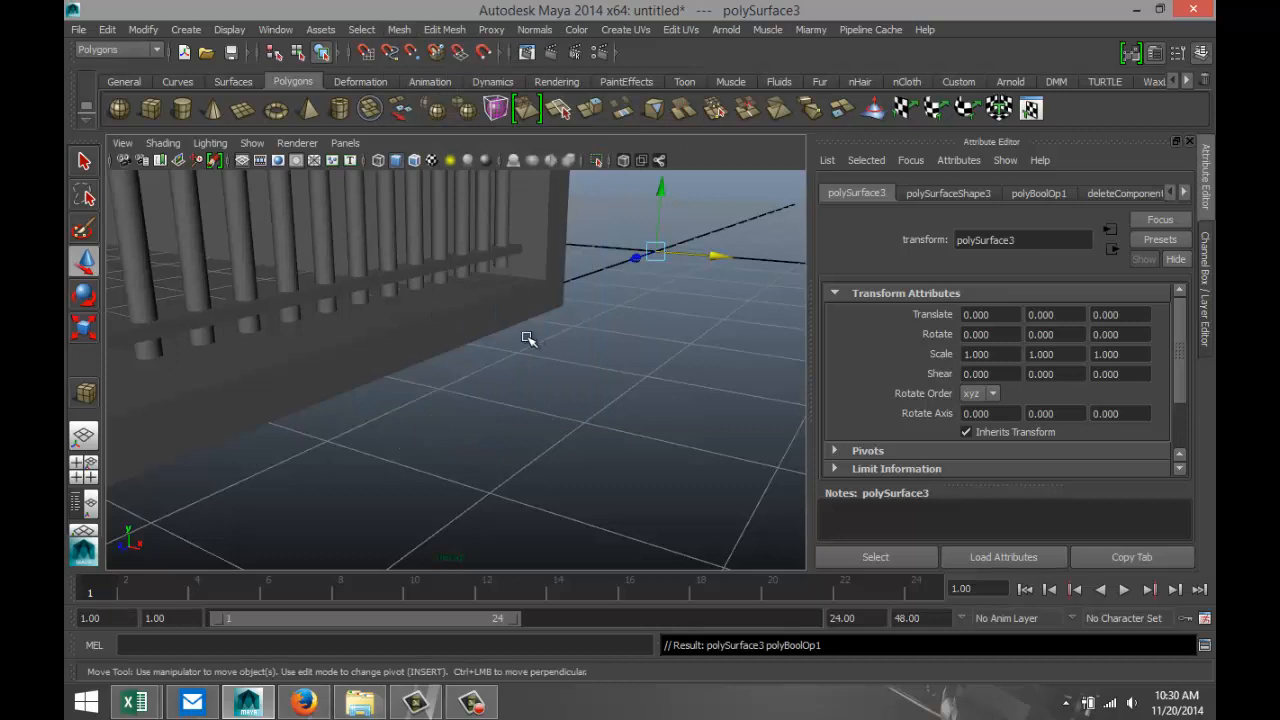
pyautogui.hotkey('ctrl', 'z')
pyautogui.click(573, 461)
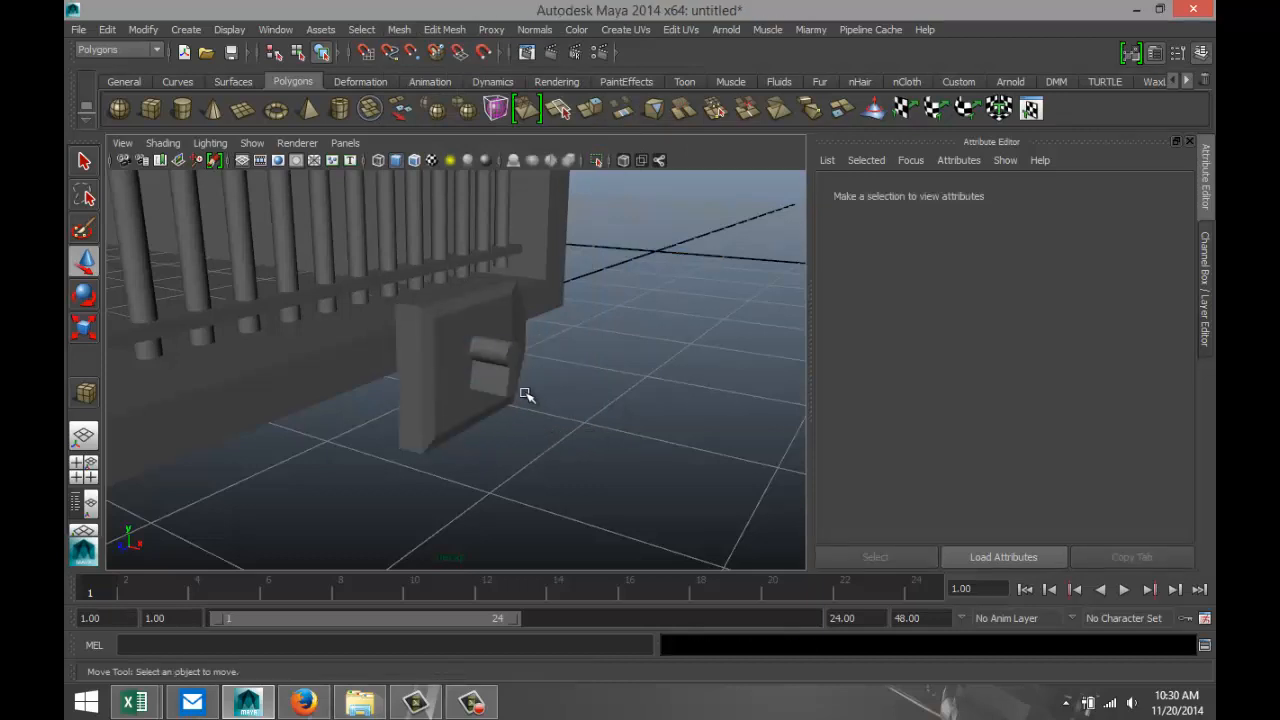
# Scale the keyhole shape along X to about 0.268 so that it barely protrudes from the plate's front face, and deselect it.
pyautogui.click(503, 351)
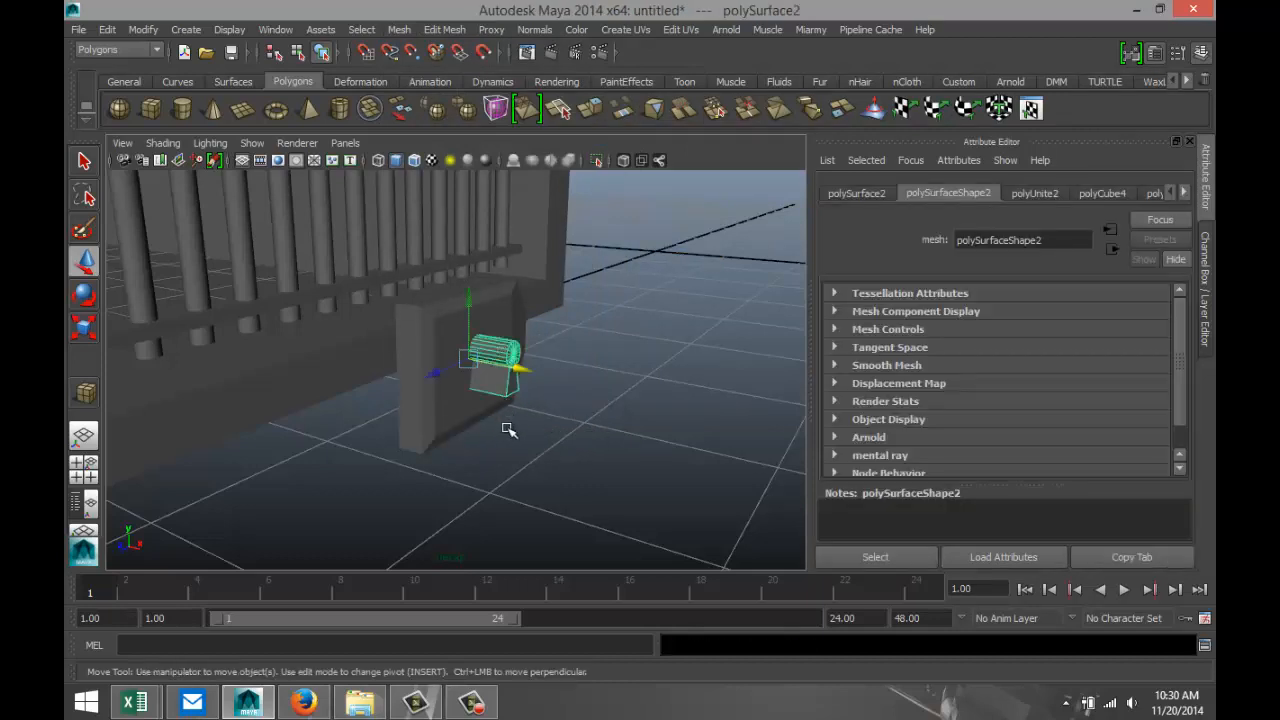
pyautogui.keyDown('alt'); pyautogui.moveTo(484, 451); pyautogui.dragTo(545, 467); pyautogui.keyUp('alt')
pyautogui.press('r')
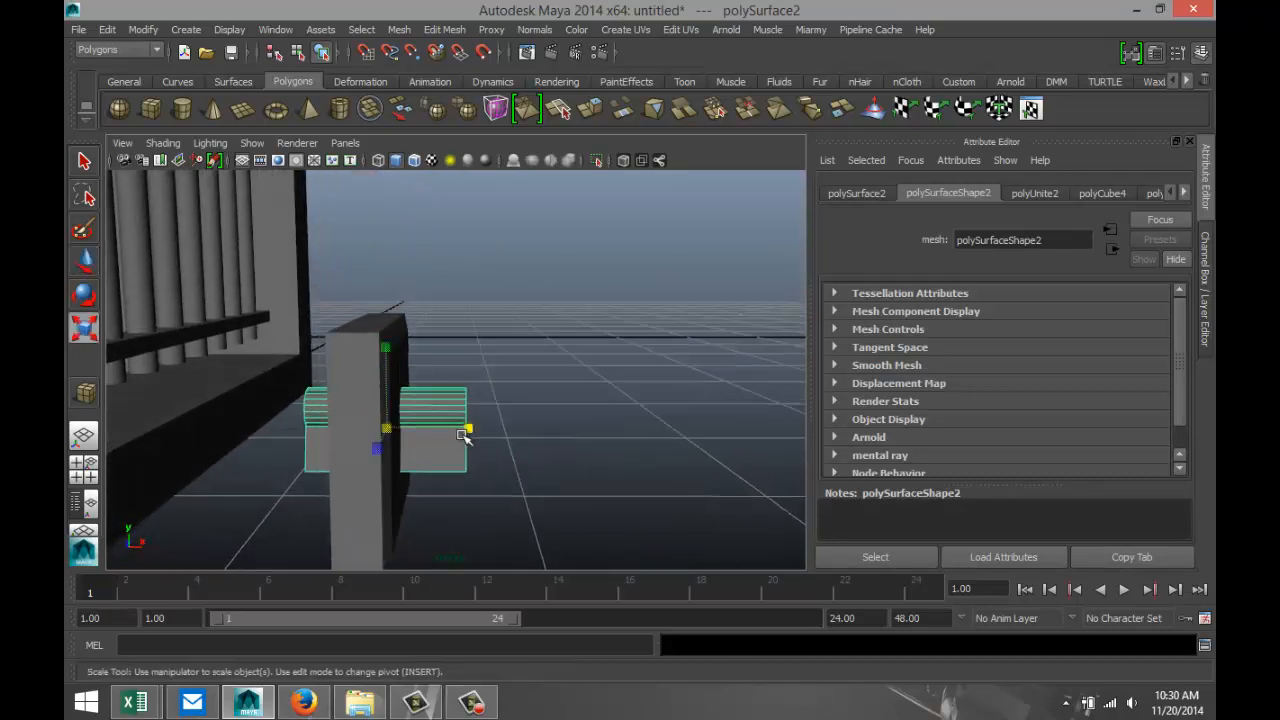
pyautogui.moveTo(466, 430); pyautogui.dragTo(409, 428)
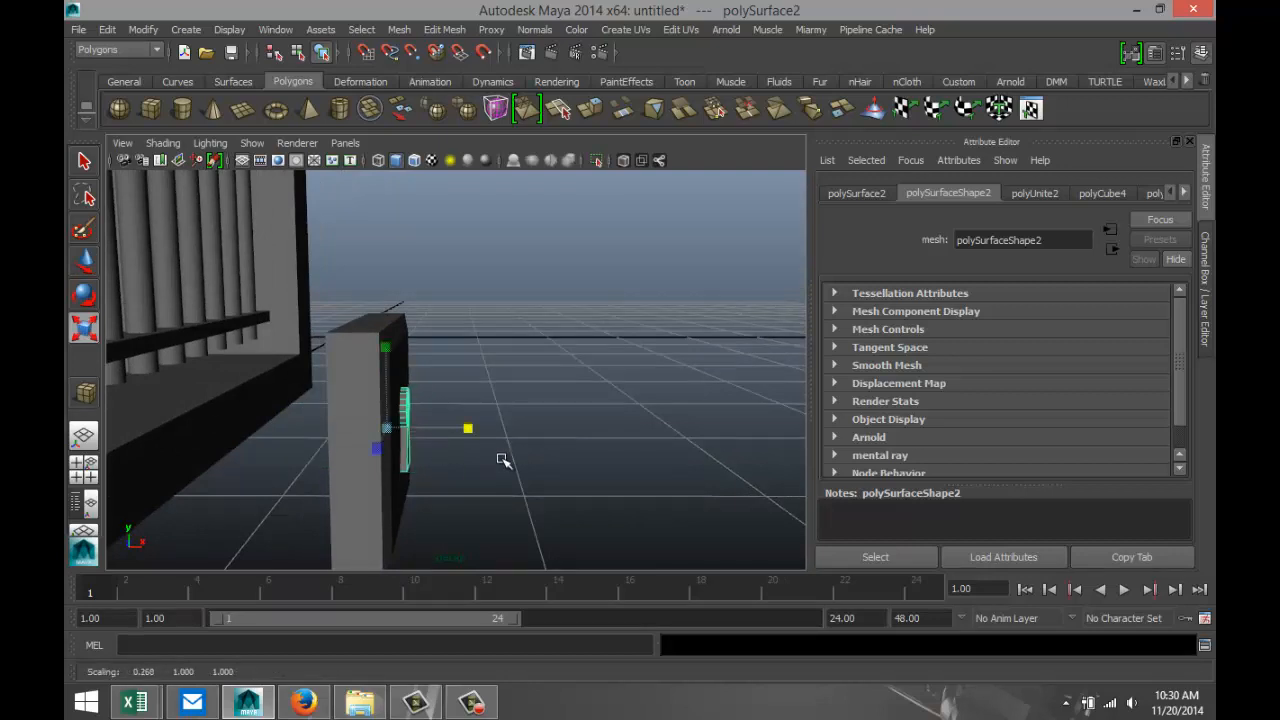
pyautogui.keyDown('alt'); pyautogui.moveTo(534, 451); pyautogui.dragTo(420, 461); pyautogui.keyUp('alt')
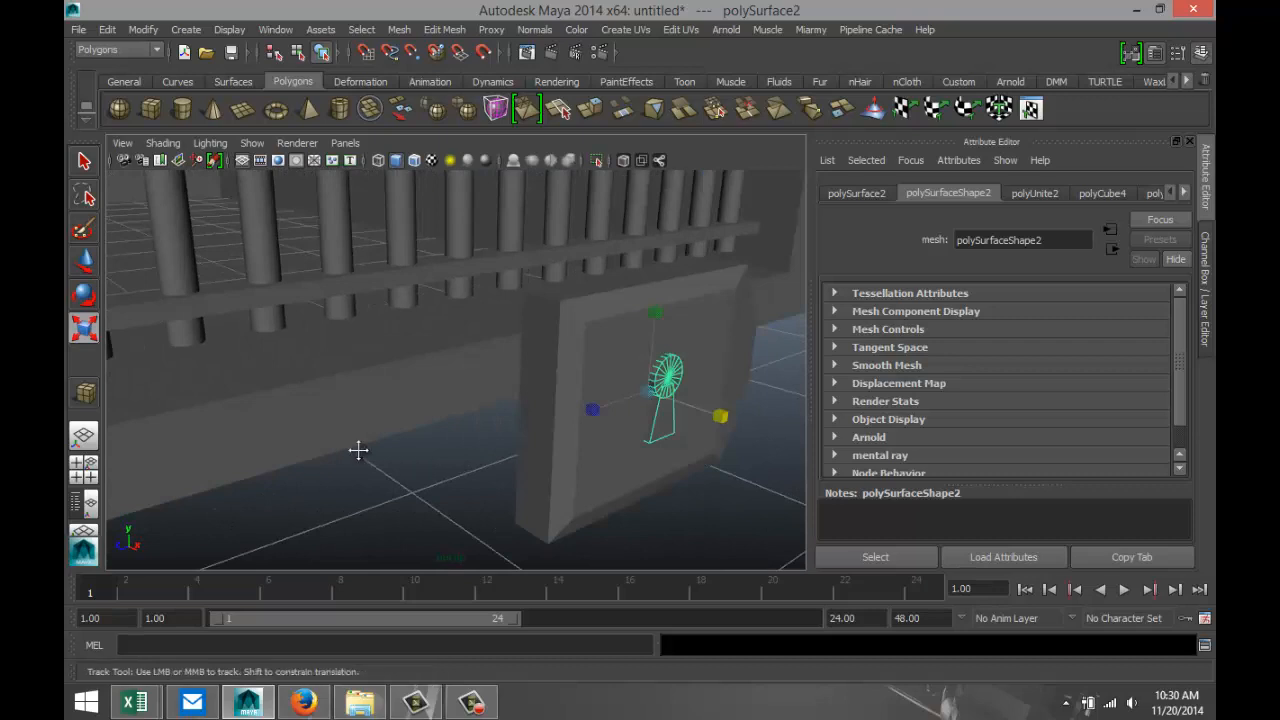
pyautogui.keyDown('alt'); pyautogui.moveTo(358, 450); pyautogui.dragTo(317, 440, button='middle'); pyautogui.keyUp('alt')
pyautogui.click(624, 519)
pyautogui.keyDown('alt'); pyautogui.moveTo(568, 498); pyautogui.dragTo(441, 492, button='middle'); pyautogui.keyUp('alt')
pyautogui.moveTo(481, 449)
pyautogui.keyDown('alt'); pyautogui.mouseDown()
pyautogui.moveTo(490, 463)
pyautogui.moveTo(476, 449)
pyautogui.mouseUp(); pyautogui.keyUp('alt')
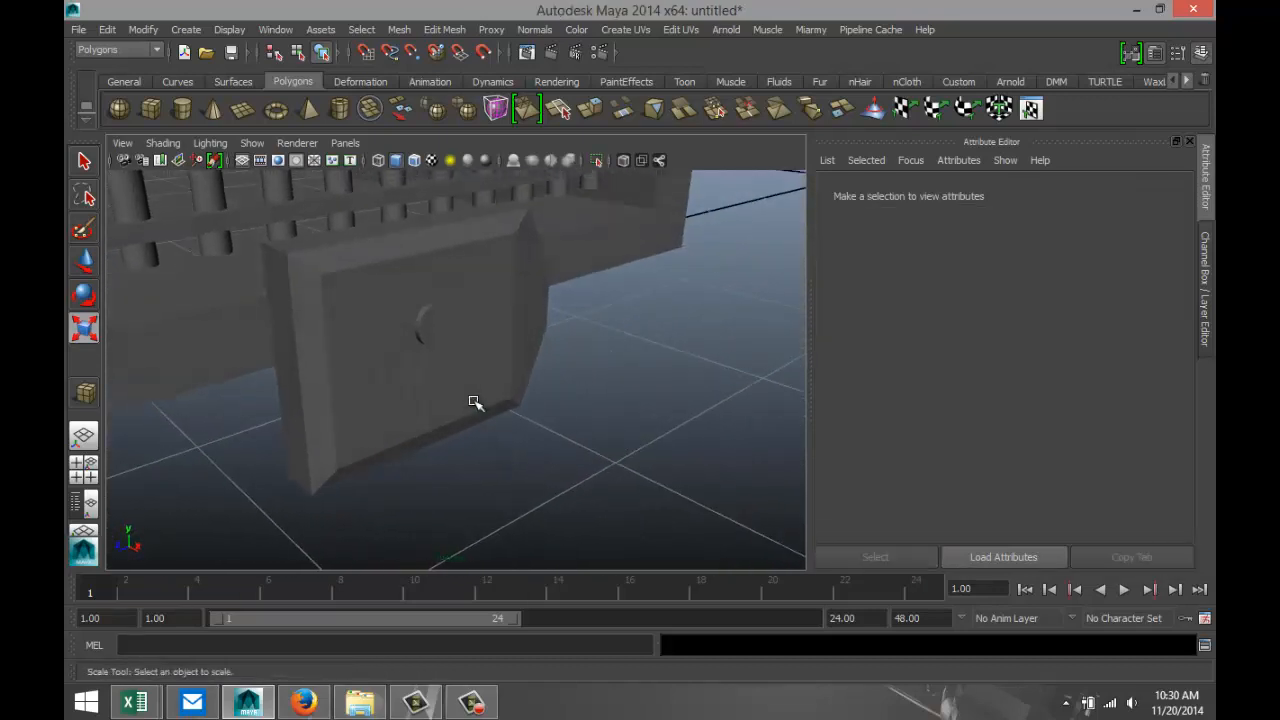
# Delete all the radial edges on the front cap of the keyhole's cylinder, leaving one undivided round face.
pyautogui.click(441, 332)
pyautogui.scroll(4, 520, 472)
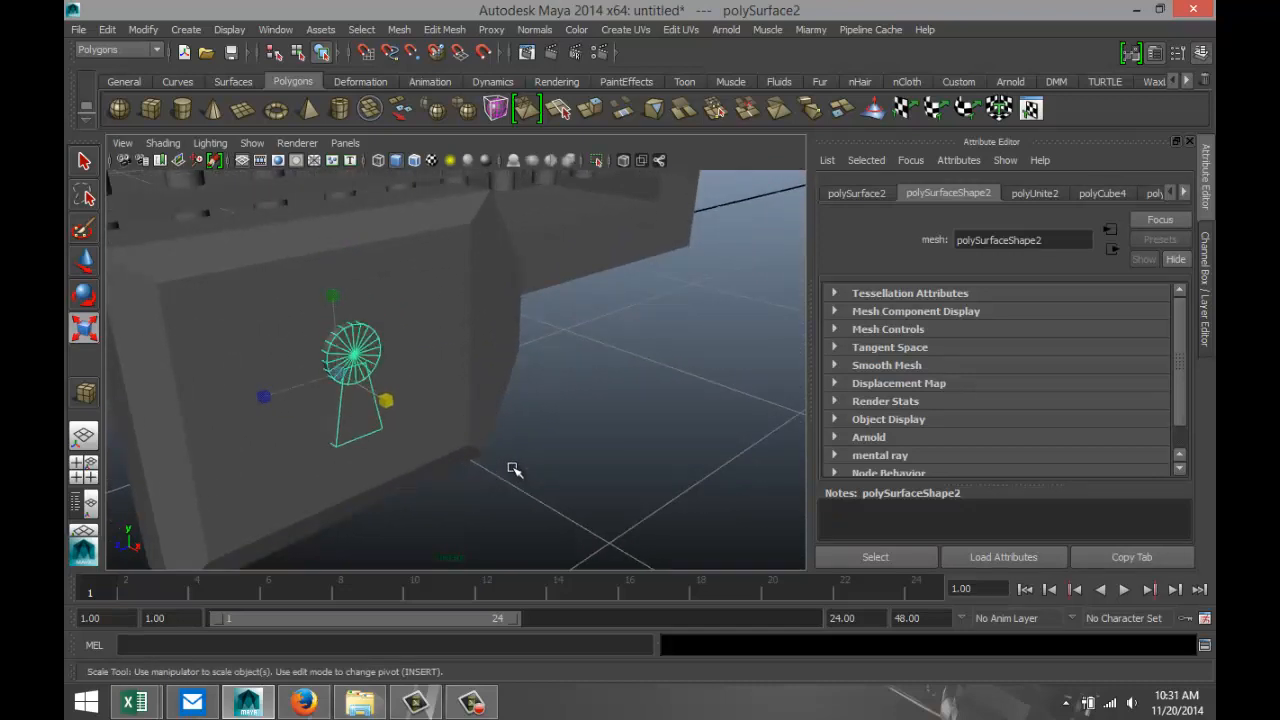
pyautogui.keyDown('alt'); pyautogui.moveTo(562, 440); pyautogui.dragTo(625, 470, button='middle'); pyautogui.keyUp('alt')
pyautogui.moveTo(609, 492)
pyautogui.keyDown('alt'); pyautogui.mouseDown()
pyautogui.moveTo(537, 486)
pyautogui.moveTo(594, 497)
pyautogui.mouseUp(); pyautogui.keyUp('alt')
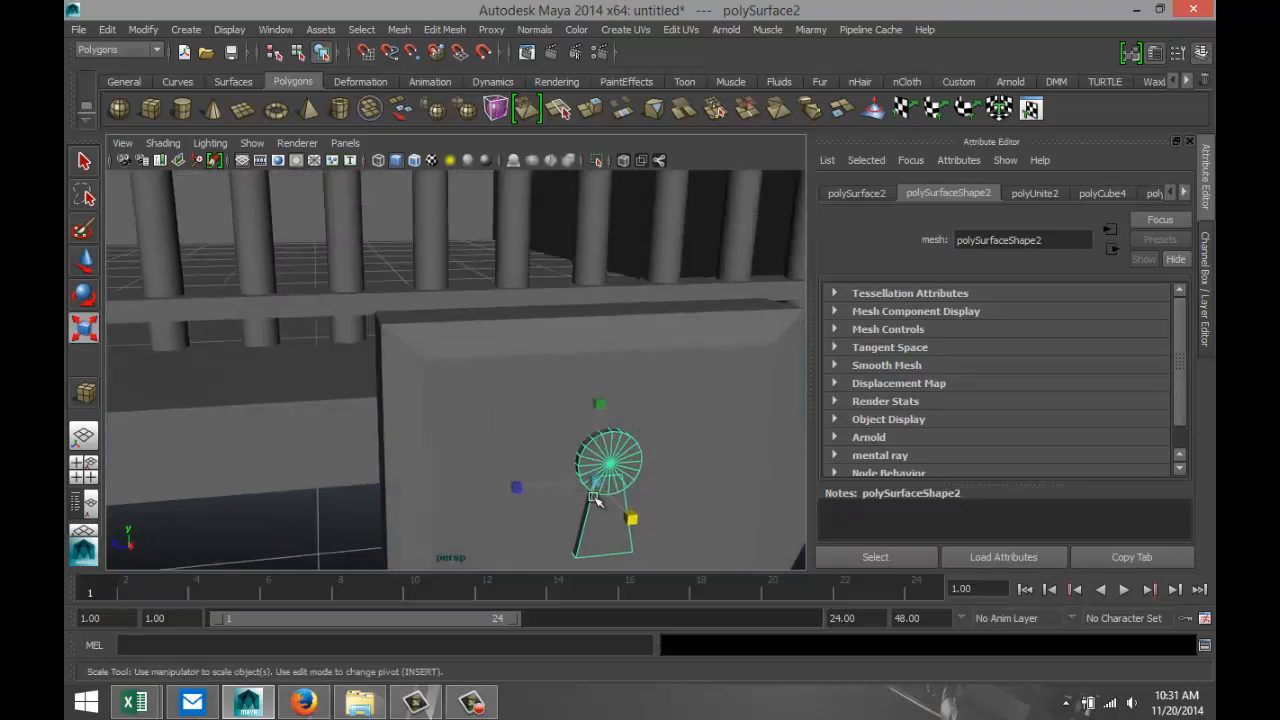
pyautogui.press('f')
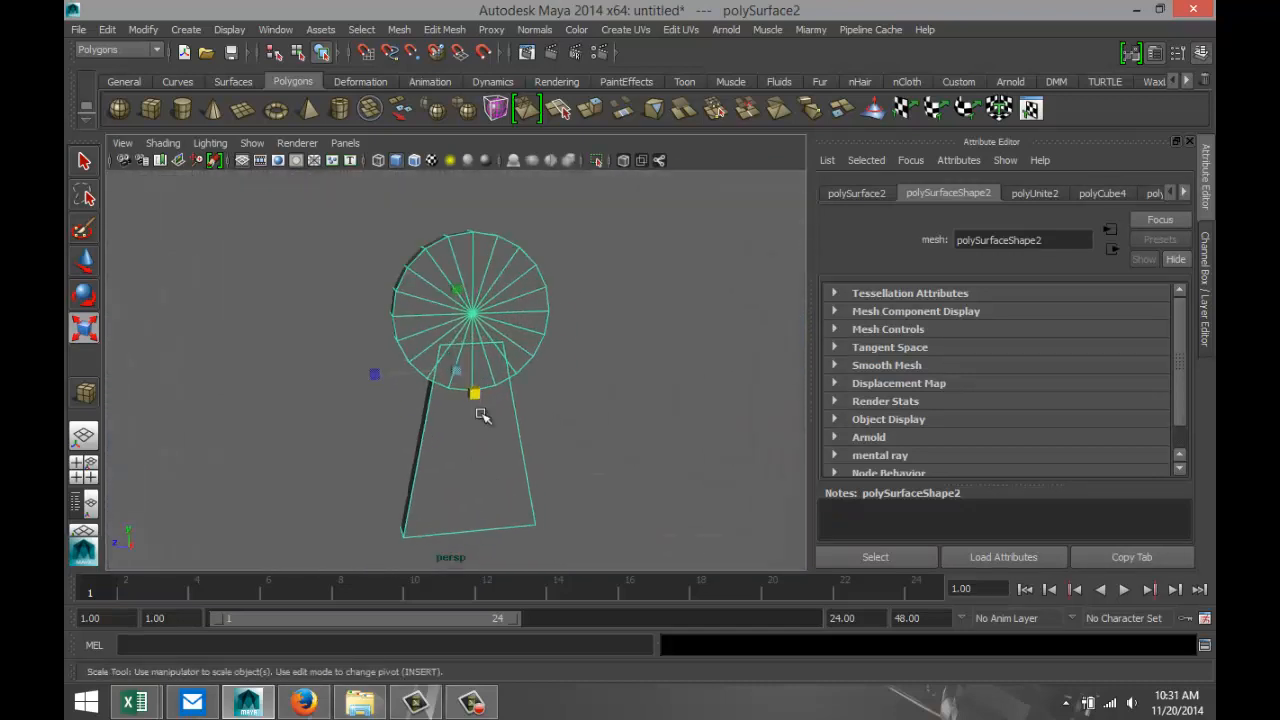
pyautogui.moveTo(492, 316); pyautogui.dragTo(488, 252, button='right')
pyautogui.click(472, 268)
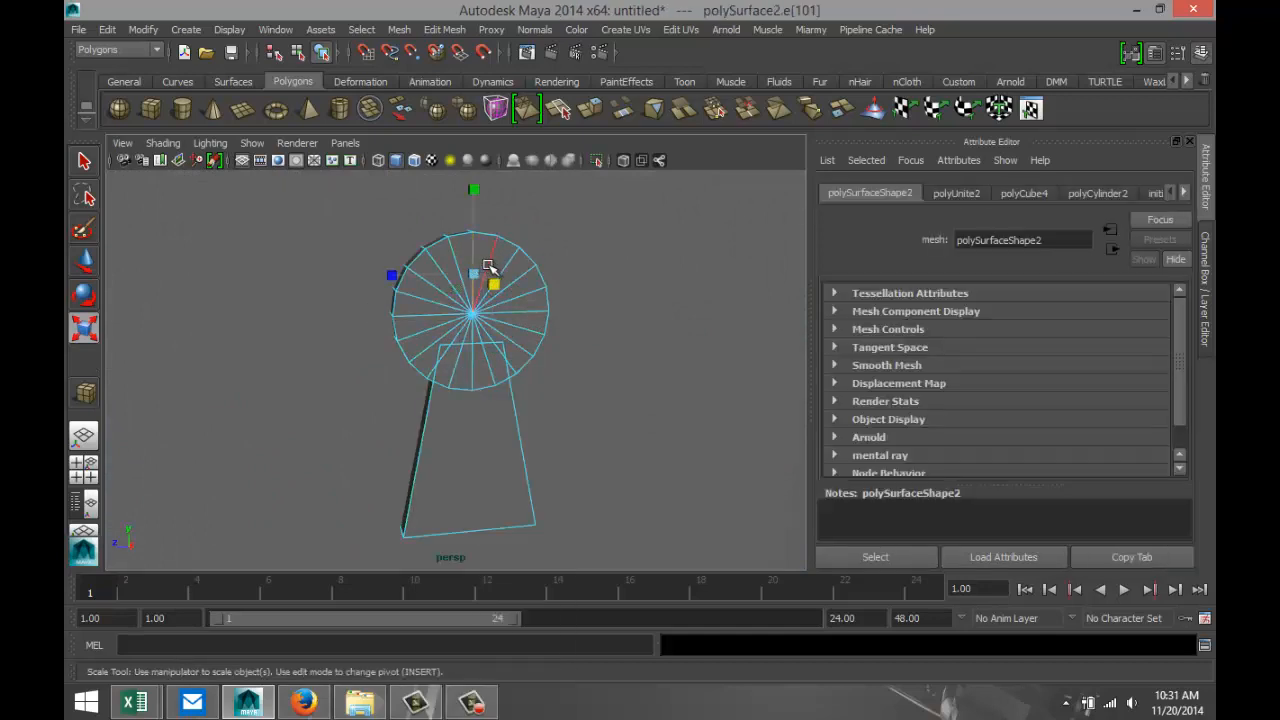
pyautogui.keyDown('shift'); pyautogui.click(487, 268); pyautogui.keyUp('shift')
pyautogui.keyDown('shift'); pyautogui.click(504, 269); pyautogui.keyUp('shift')
pyautogui.keyDown('shift'); pyautogui.click(450, 272); pyautogui.keyUp('shift')
pyautogui.keyDown('shift'); pyautogui.click(443, 286); pyautogui.keyUp('shift')
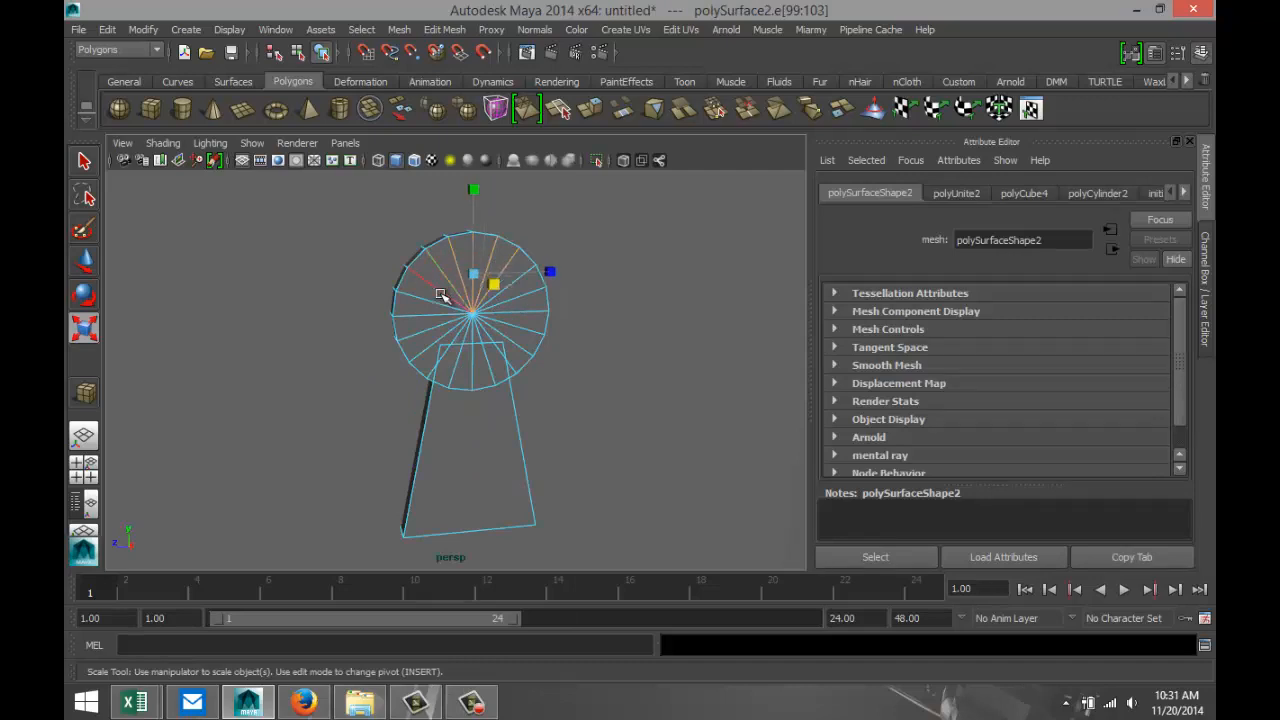
pyautogui.keyDown('shift'); pyautogui.click(438, 300); pyautogui.keyUp('shift')
pyautogui.keyDown('shift'); pyautogui.click(436, 316); pyautogui.keyUp('shift')
pyautogui.keyDown('shift'); pyautogui.click(437, 325); pyautogui.keyUp('shift')
pyautogui.keyDown('shift'); pyautogui.click(445, 333); pyautogui.keyUp('shift')
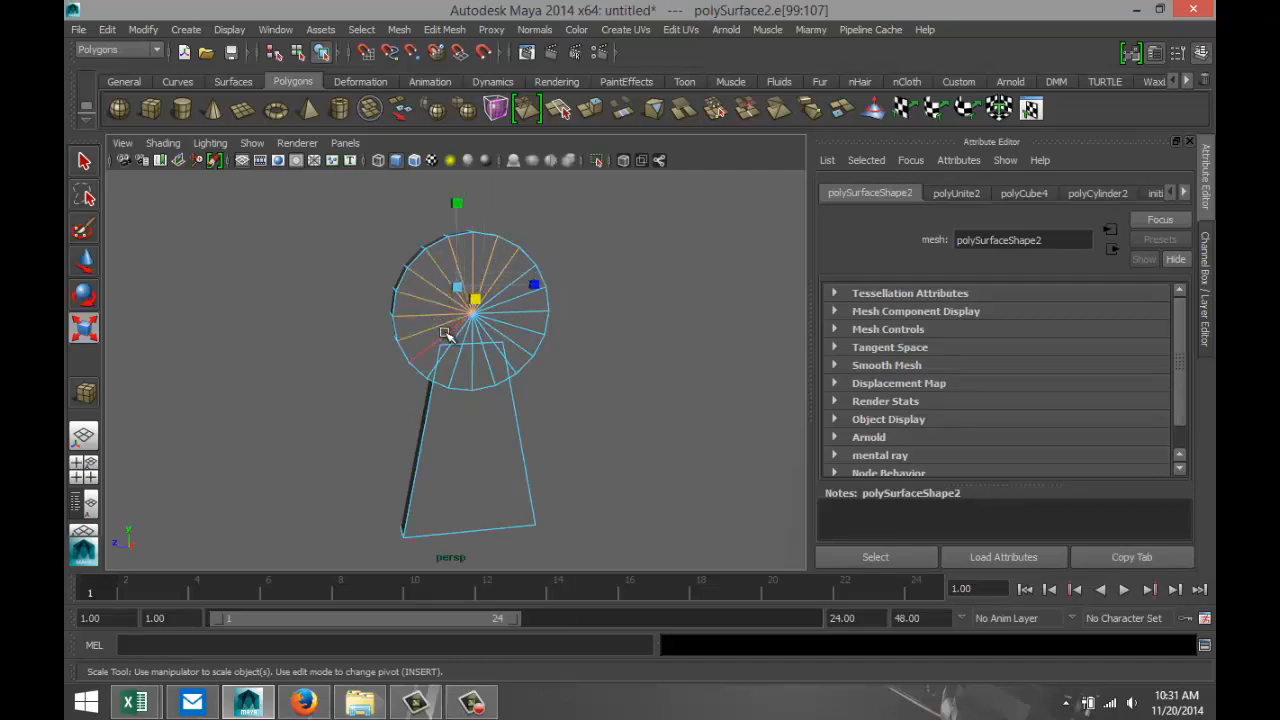
pyautogui.keyDown('shift'); pyautogui.click(452, 338); pyautogui.keyUp('shift')
pyautogui.keyDown('shift'); pyautogui.click(458, 336); pyautogui.keyUp('shift')
pyautogui.keyDown('shift'); pyautogui.click(466, 360); pyautogui.keyUp('shift')
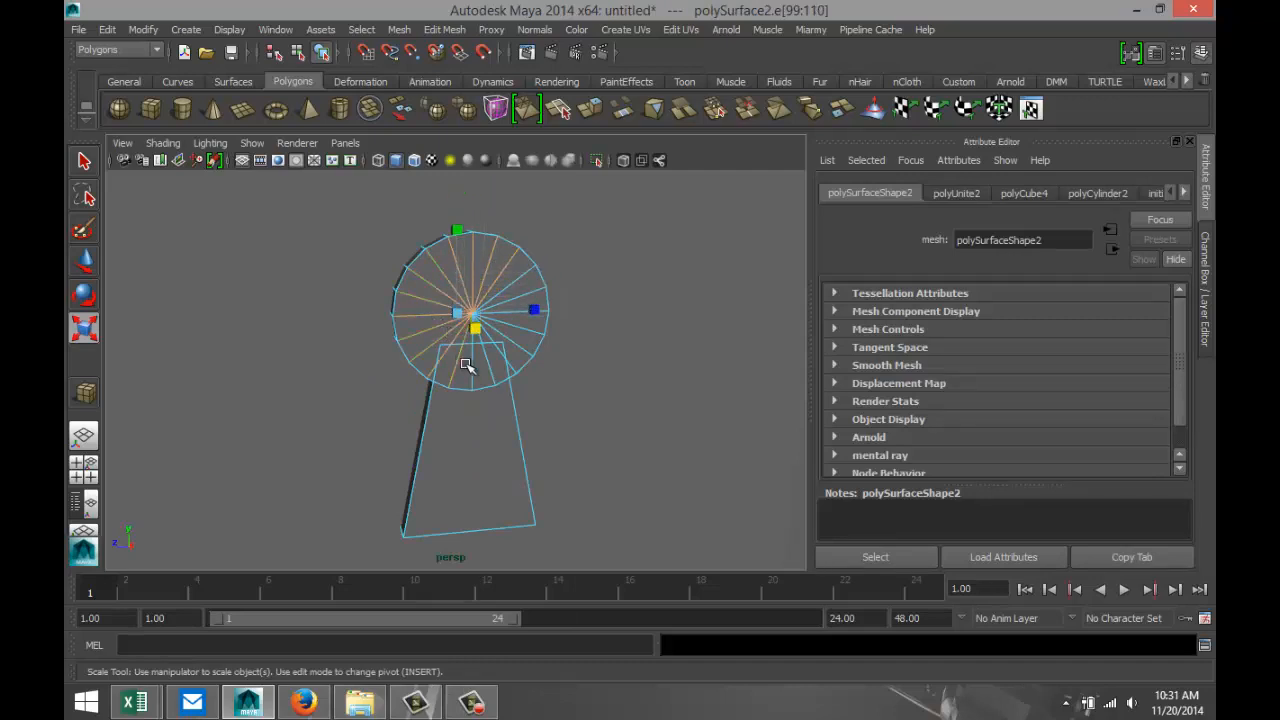
pyautogui.keyDown('shift'); pyautogui.click(480, 364); pyautogui.keyUp('shift')
pyautogui.click(508, 366)
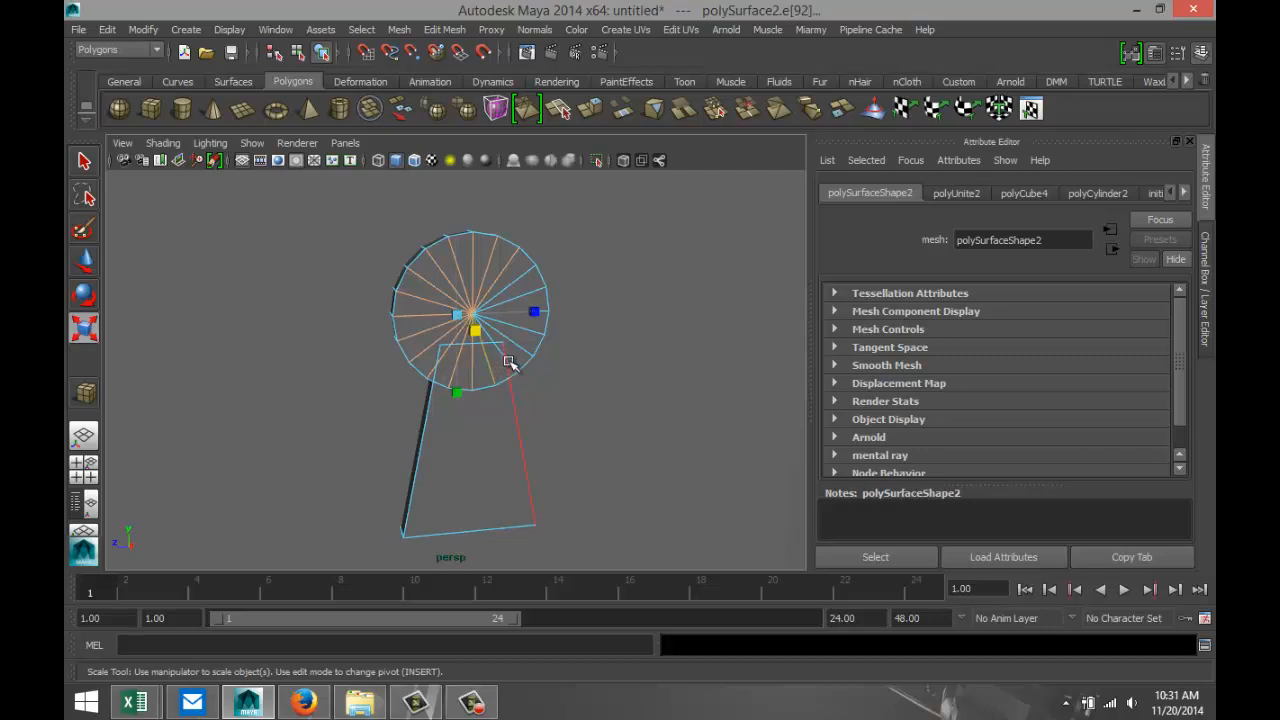
pyautogui.keyDown('shift'); pyautogui.click(510, 348); pyautogui.keyUp('shift')
pyautogui.keyDown('shift'); pyautogui.click(513, 333); pyautogui.keyUp('shift')
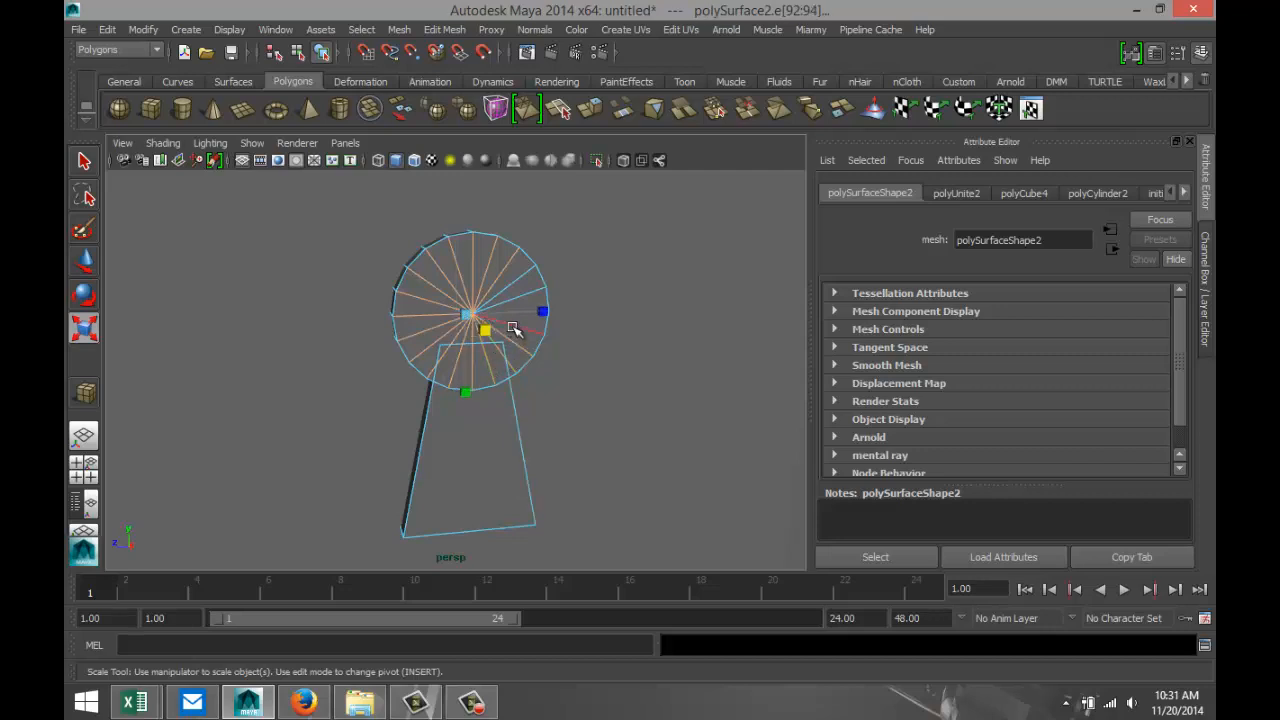
pyautogui.keyDown('shift'); pyautogui.click(525, 299); pyautogui.keyUp('shift')
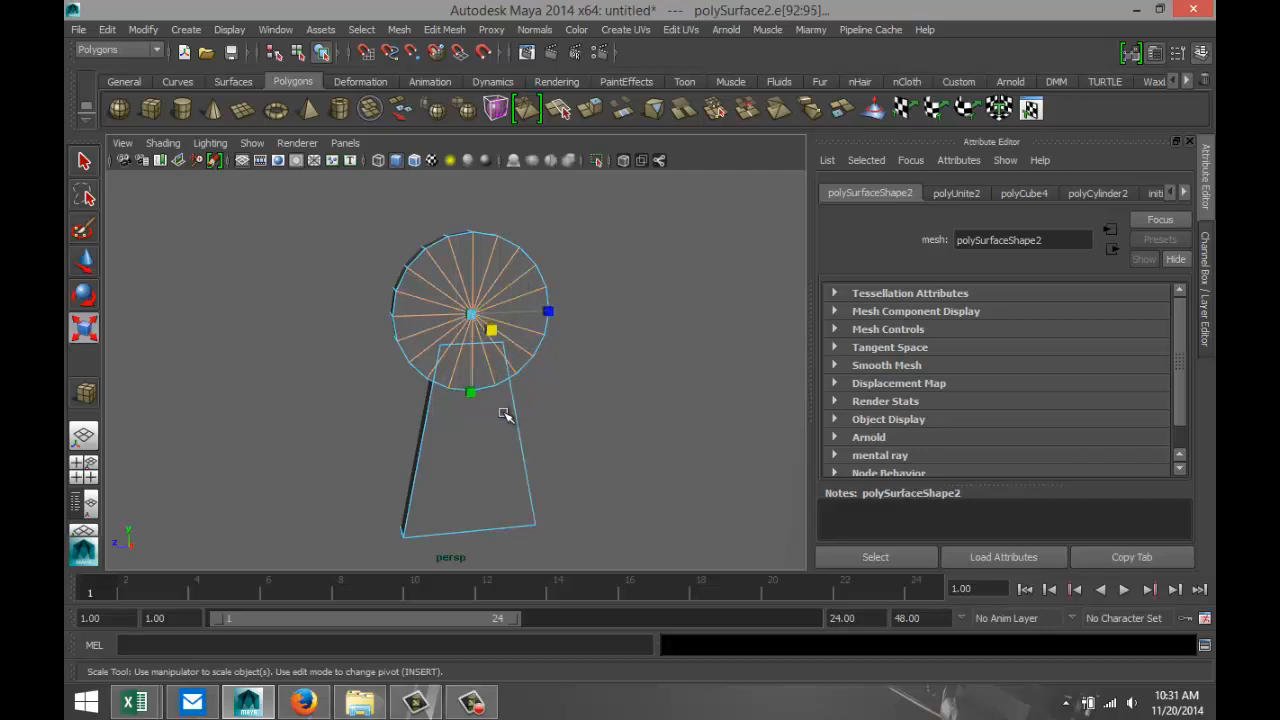
pyautogui.press('Delete')
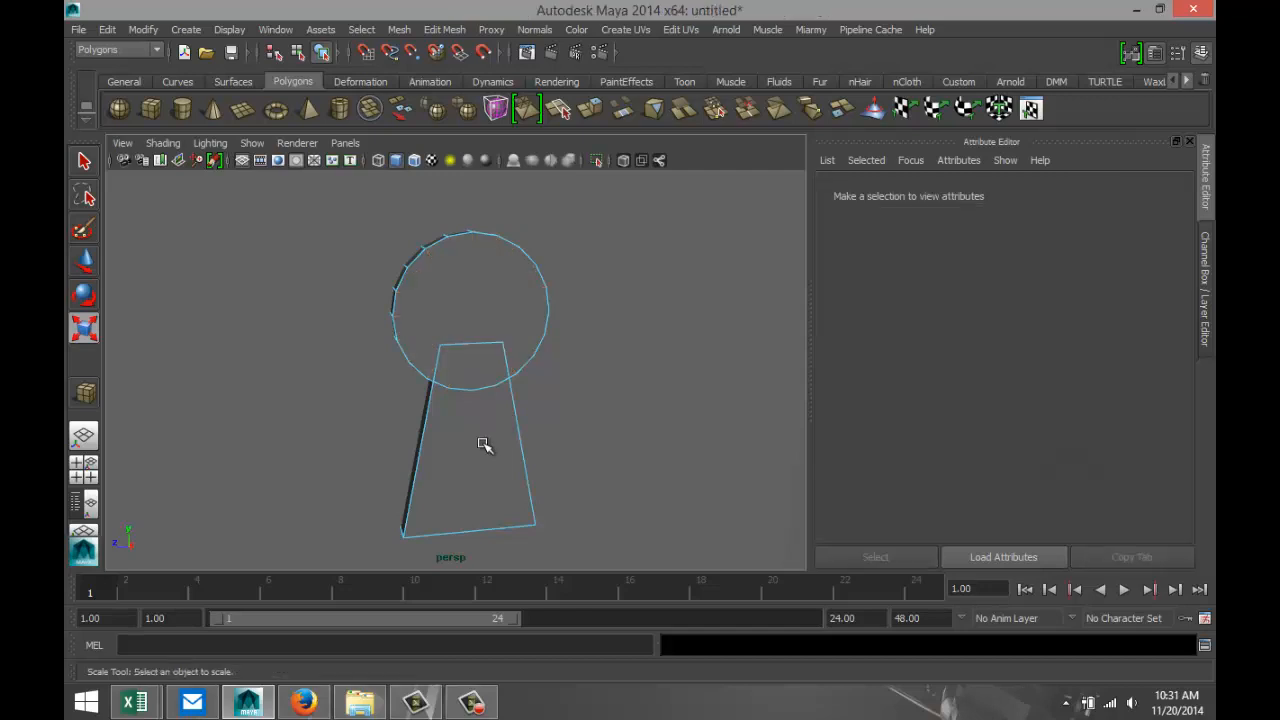
# Try to delete the upper and side front edges of the keyhole's tapered block, and undo the deletion.
pyautogui.click(480, 346)
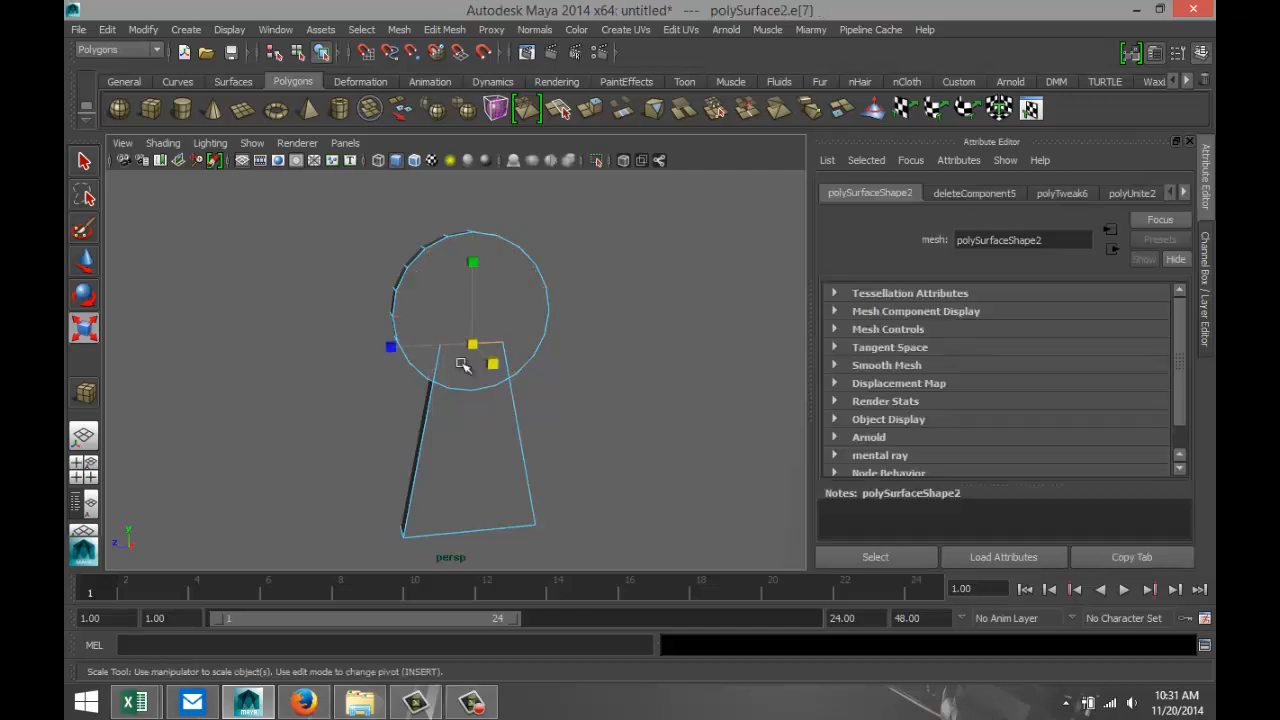
pyautogui.keyDown('shift'); pyautogui.click(476, 355); pyautogui.keyUp('shift')
pyautogui.keyDown('shift'); pyautogui.click(507, 369); pyautogui.keyUp('shift')
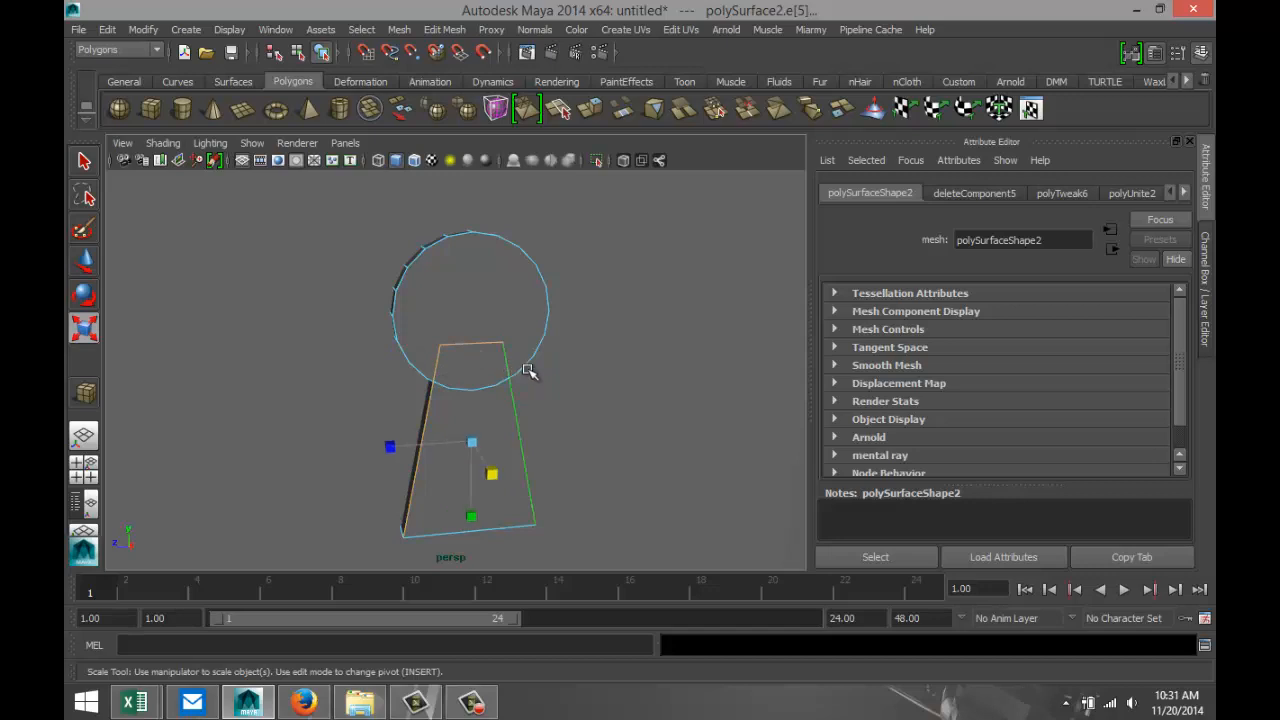
pyautogui.press('Delete')
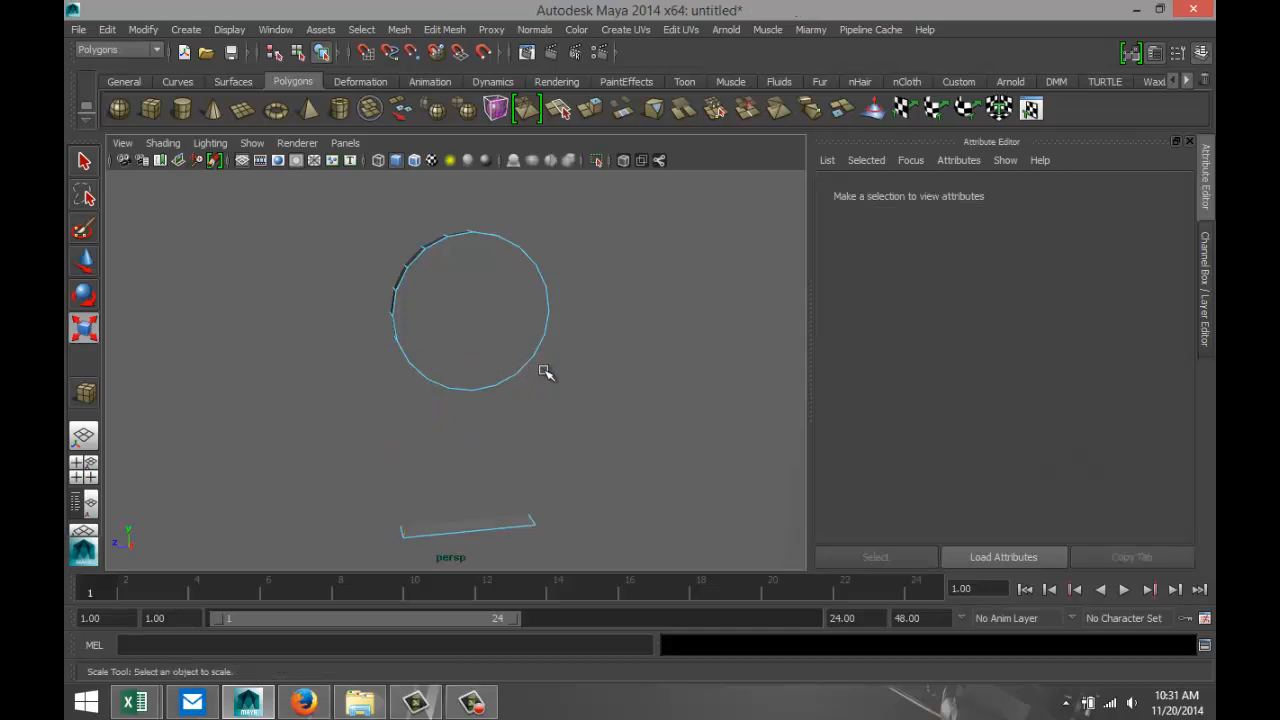
pyautogui.hotkey('ctrl', 'z')
pyautogui.click(601, 400)
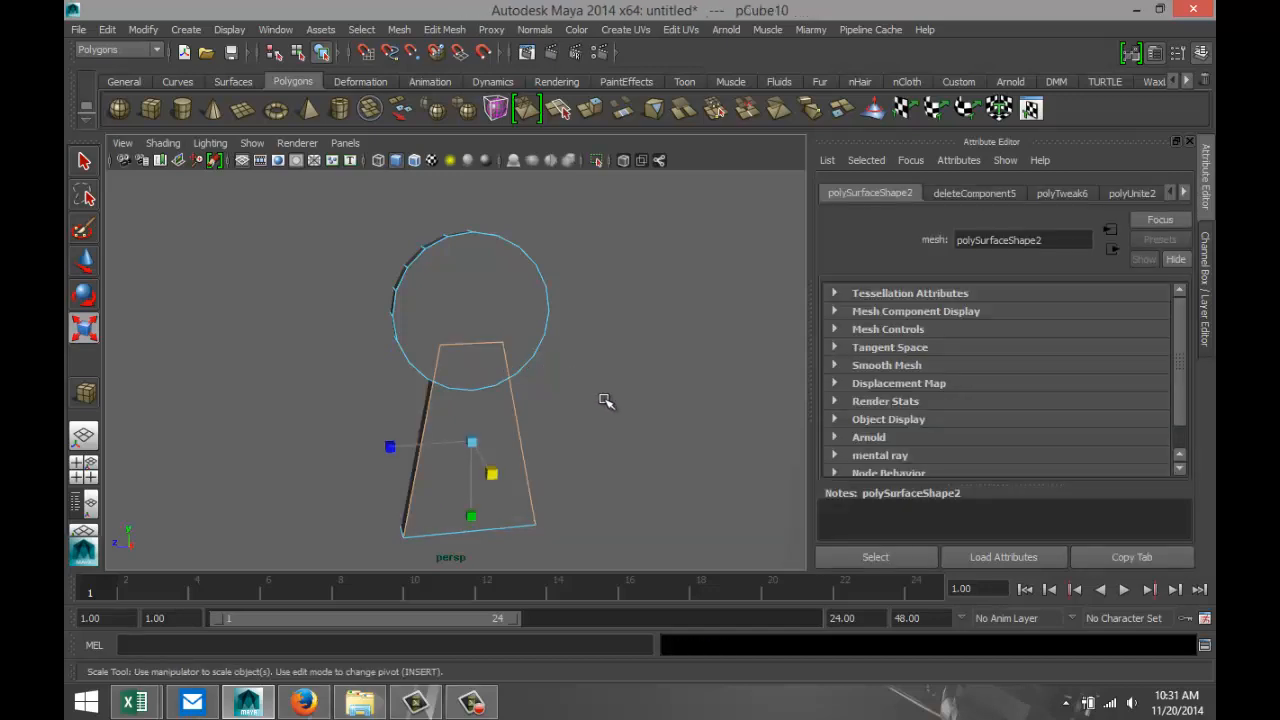
# Extrude the keyhole's round and tapered front faces together and scale them inward to leave a narrow rim.
pyautogui.click(481, 309)
pyautogui.moveTo(487, 291); pyautogui.dragTo(490, 325, button='right')
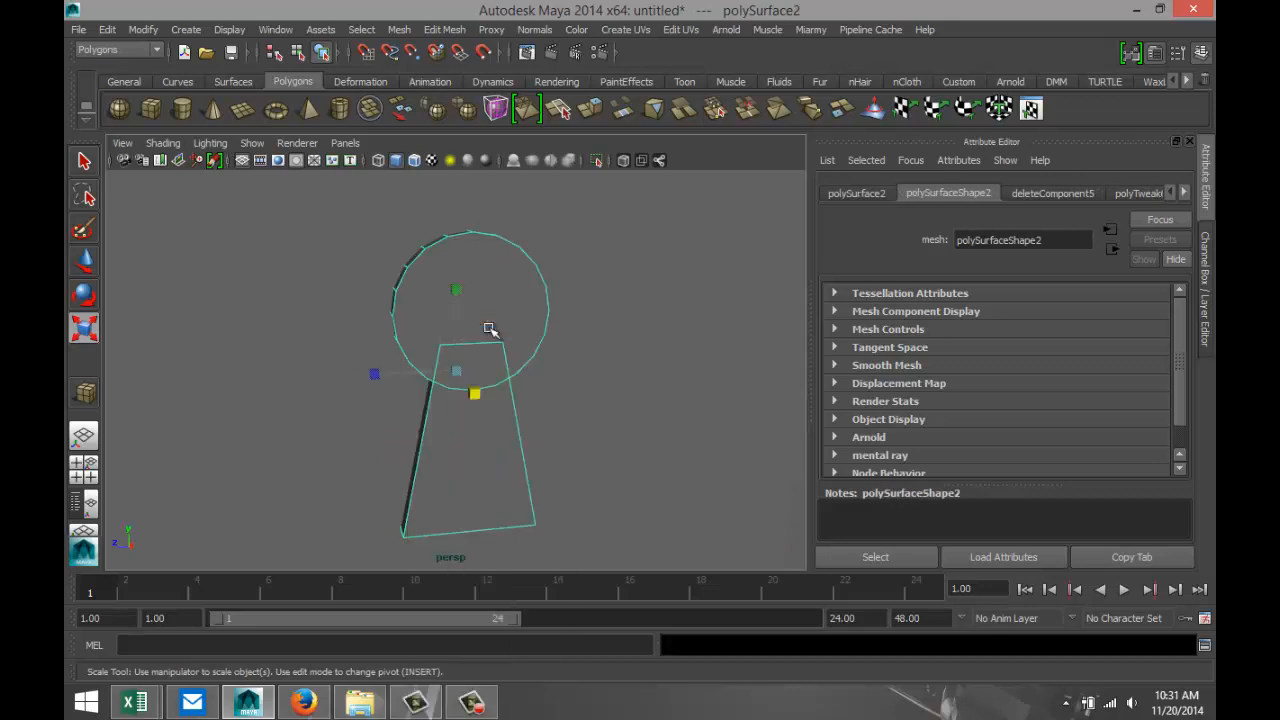
pyautogui.click(491, 309)
pyautogui.keyDown('shift'); pyautogui.click(505, 470); pyautogui.keyUp('shift')
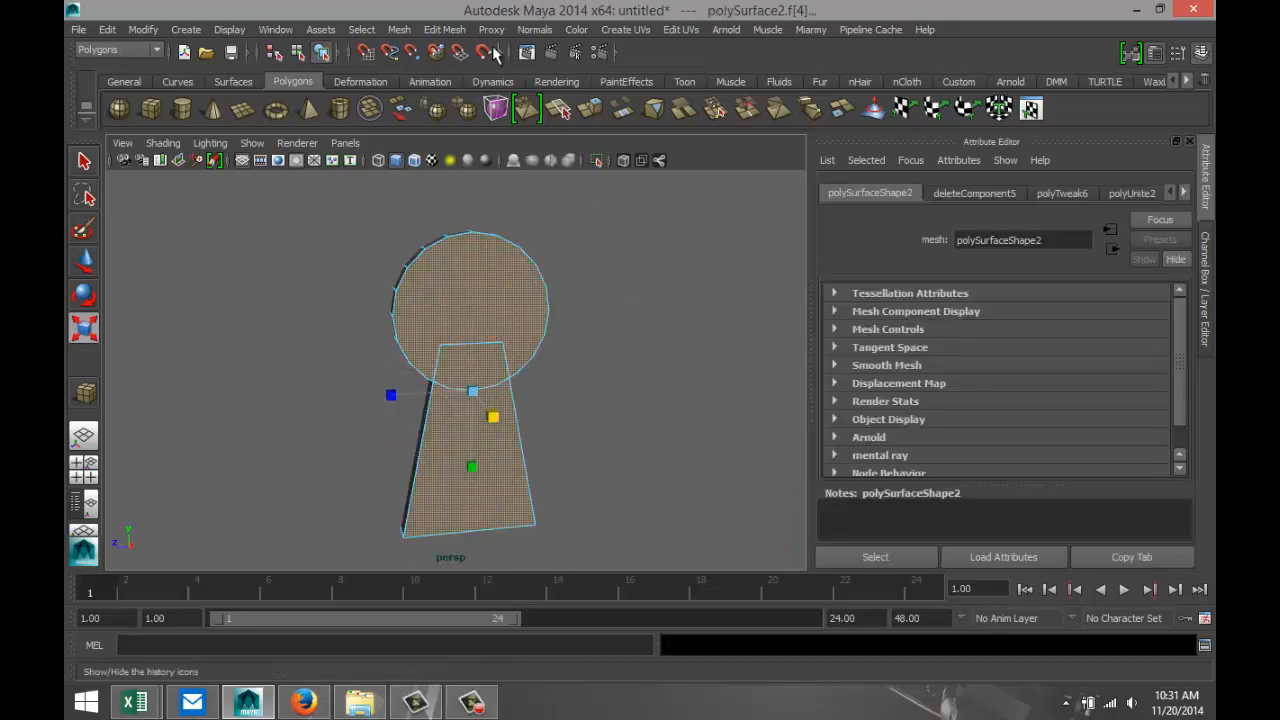
pyautogui.click(444, 29)
pyautogui.click(472, 93)
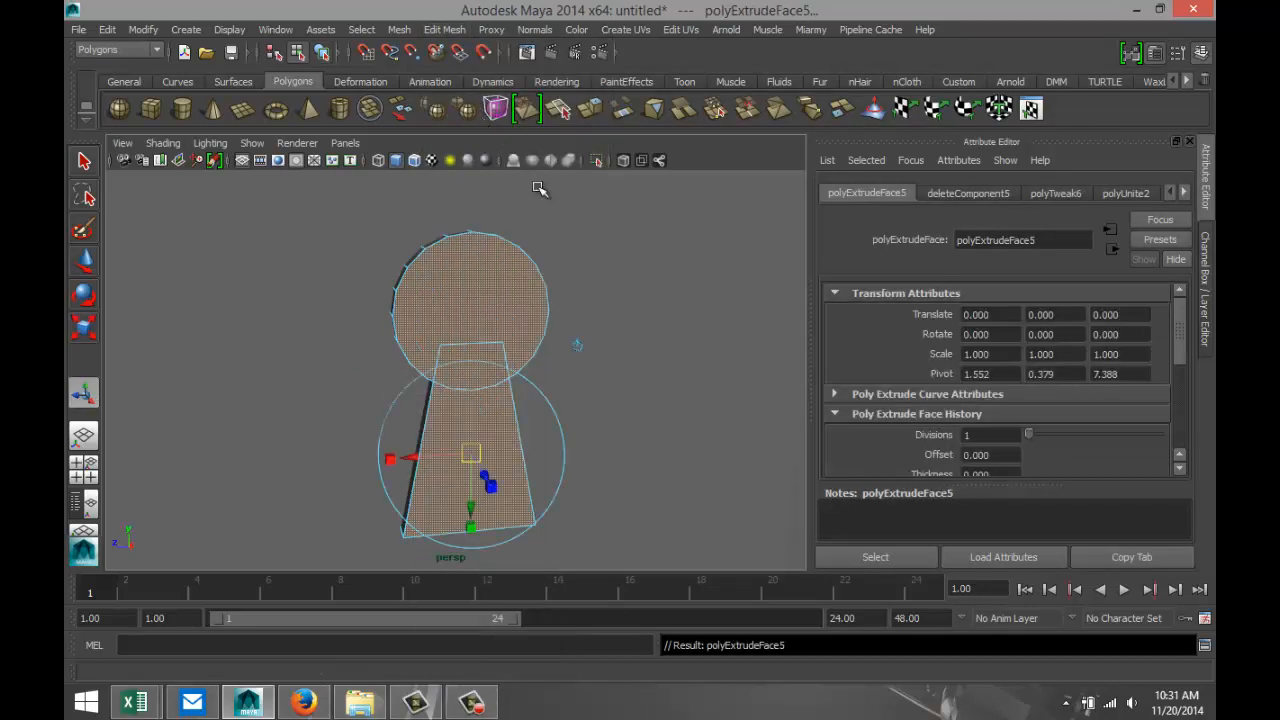
pyautogui.press('r')
pyautogui.moveTo(474, 394); pyautogui.dragTo(449, 400)
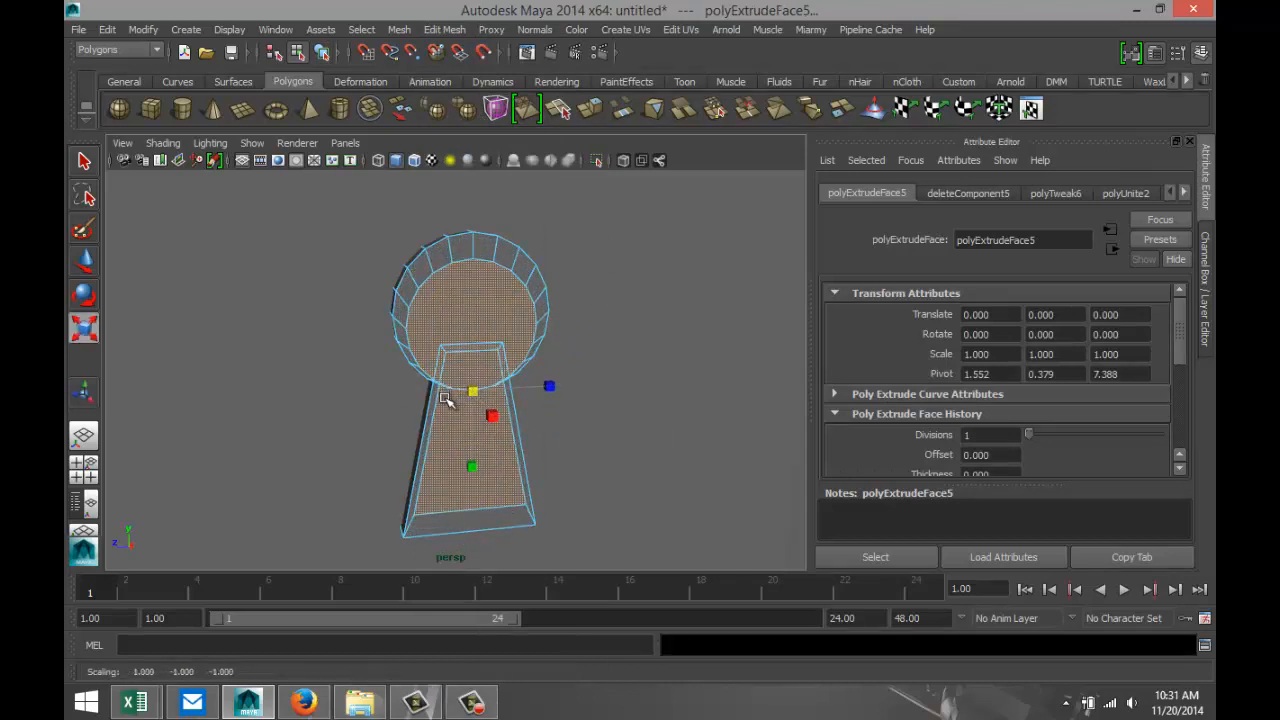
pyautogui.moveTo(471, 460); pyautogui.dragTo(474, 469)
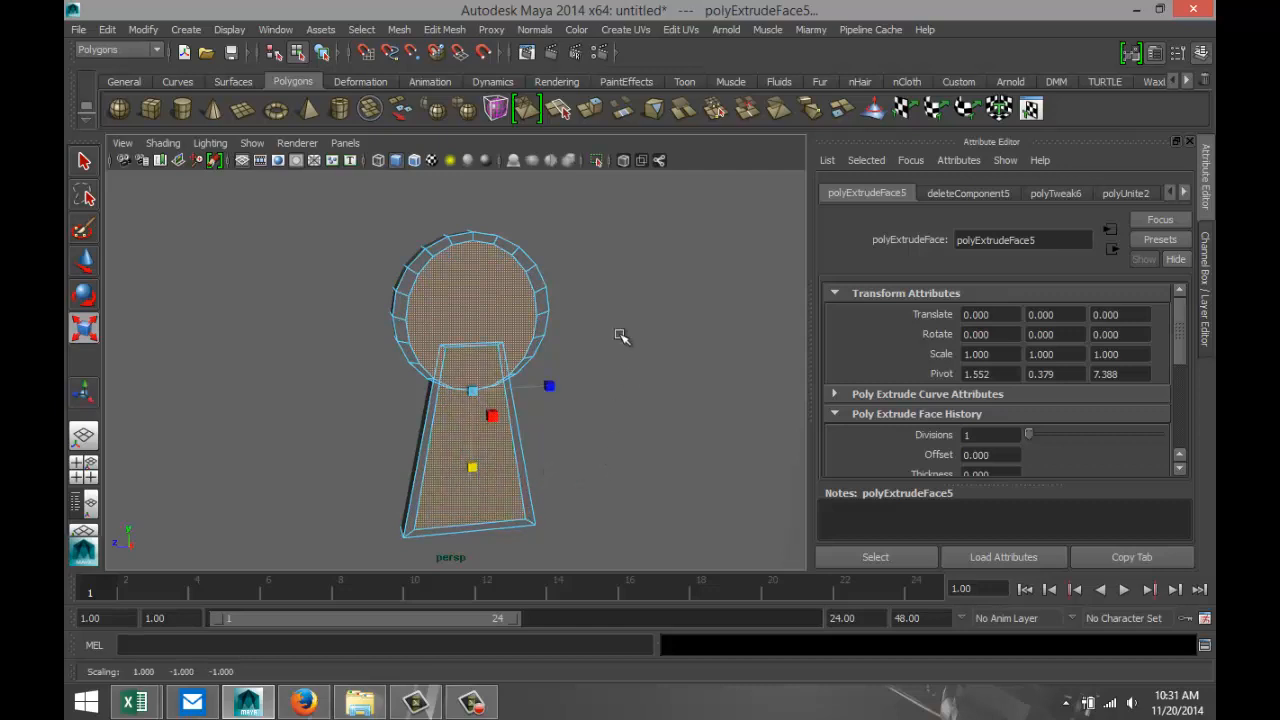
# Extrude the inset keyhole faces again and push them along X into the lock plate to form a recess.
pyautogui.click(445, 29)
pyautogui.click(465, 91)
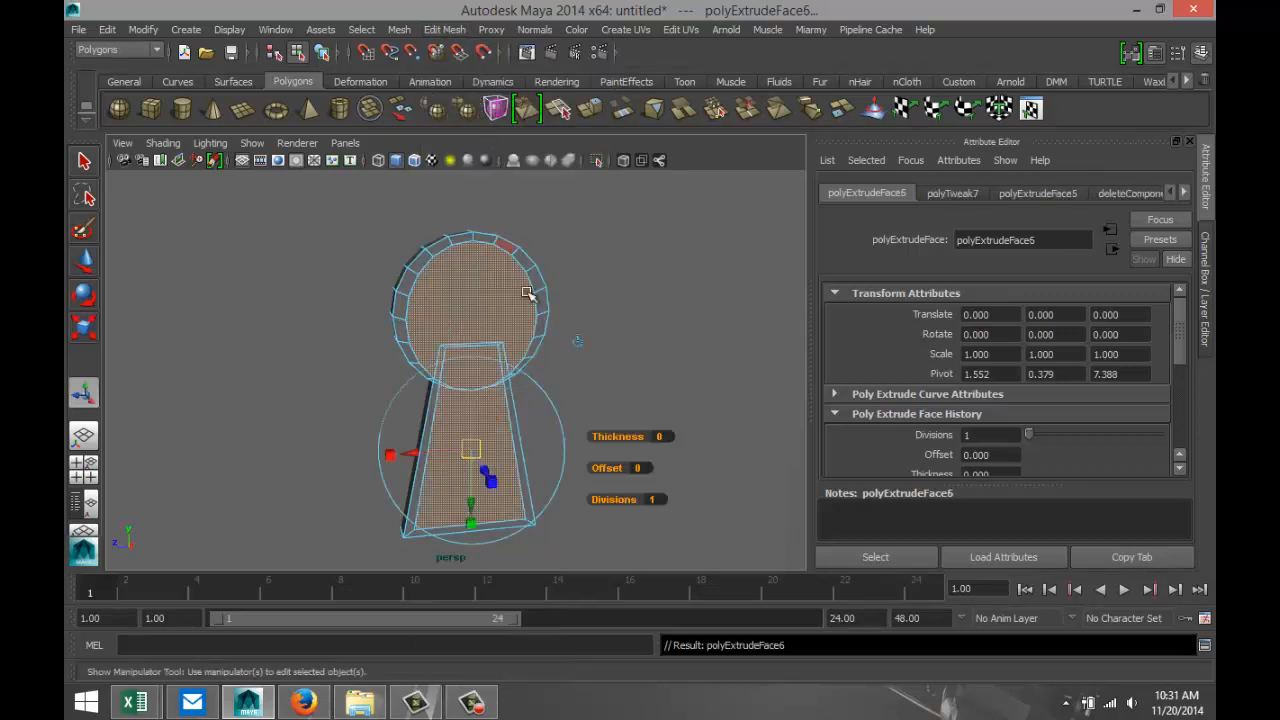
pyautogui.press('w')
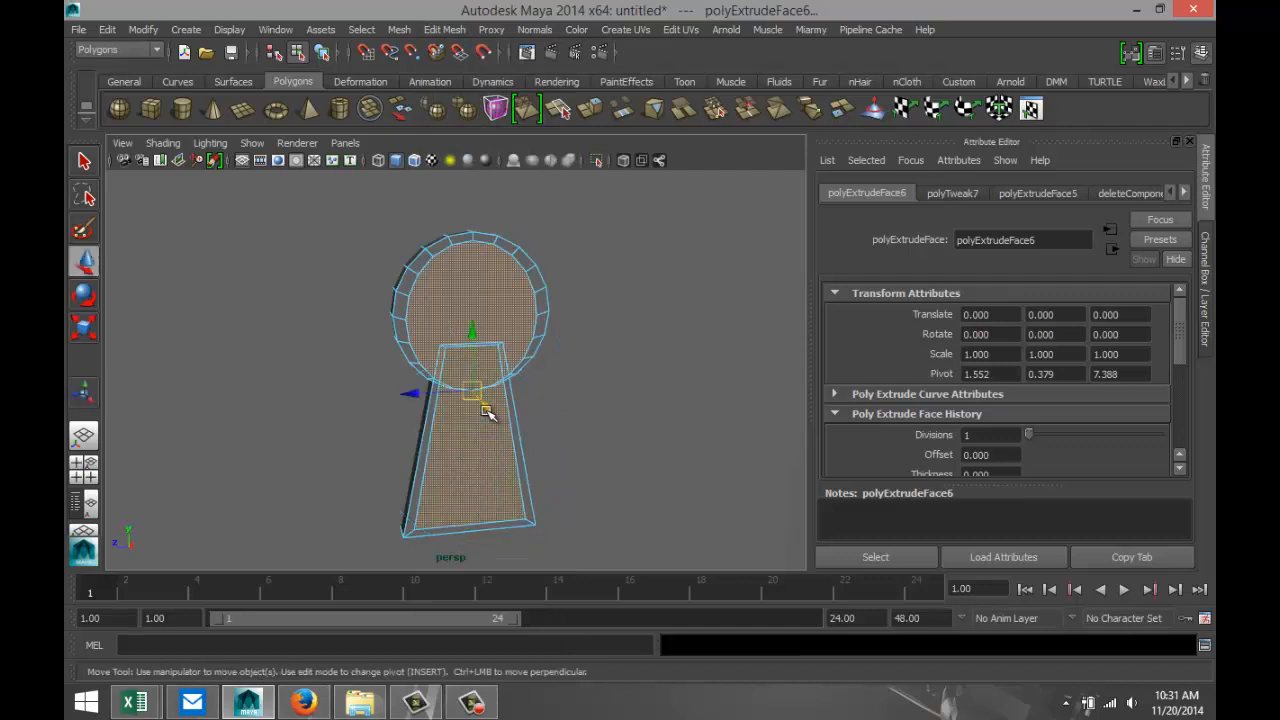
pyautogui.moveTo(485, 408); pyautogui.dragTo(481, 407)
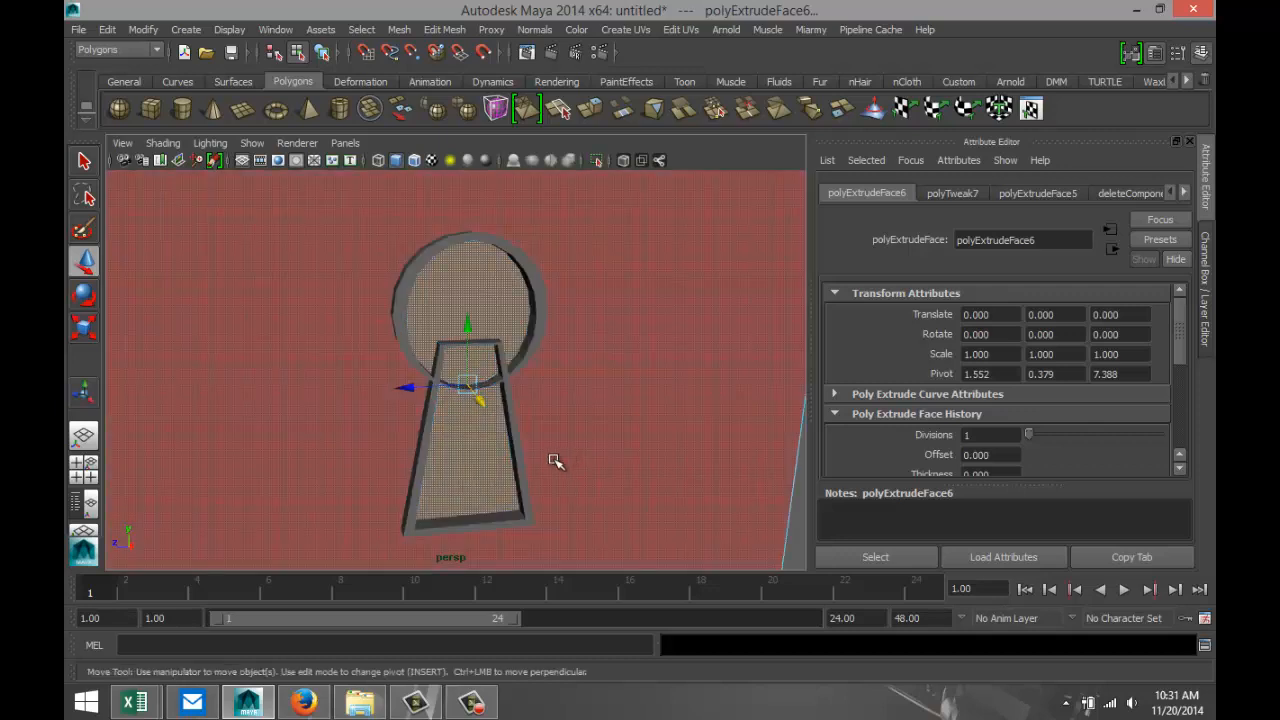
pyautogui.scroll(-4, 556, 461)
pyautogui.scroll(1, 530, 500)
pyautogui.click(452, 521)
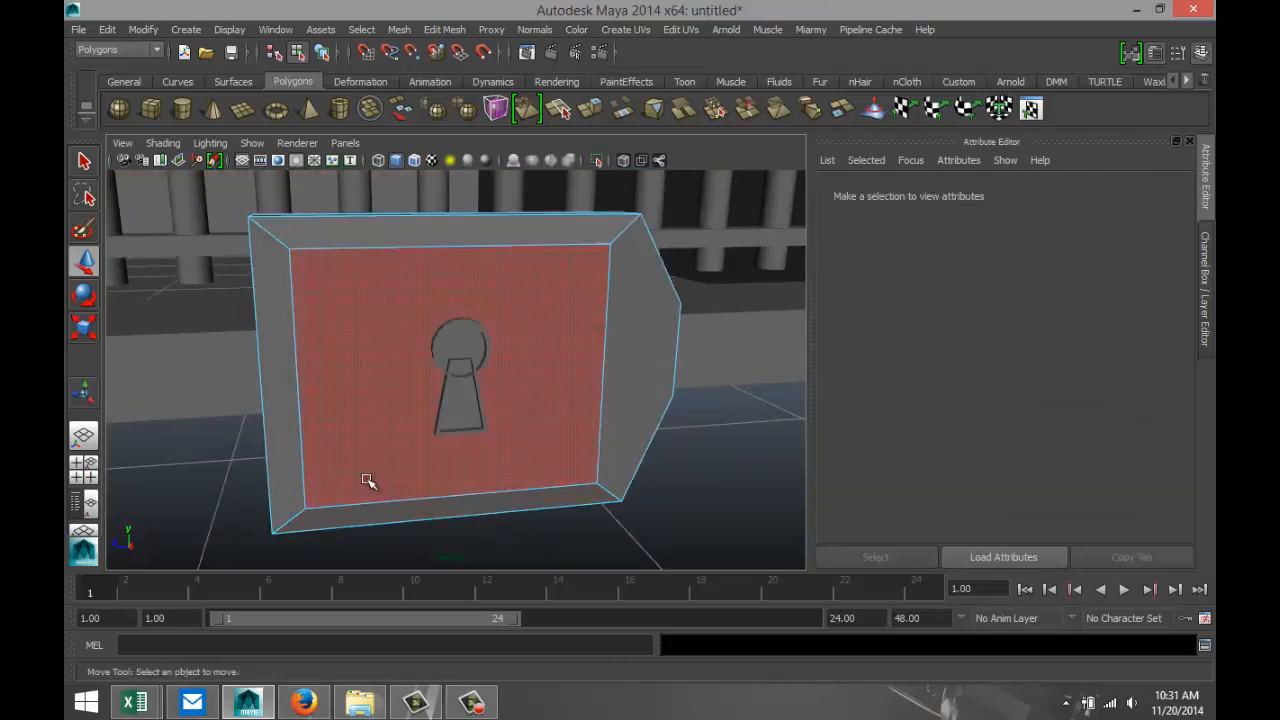
pyautogui.keyDown('alt'); pyautogui.moveTo(368, 482); pyautogui.dragTo(391, 449); pyautogui.keyUp('alt')
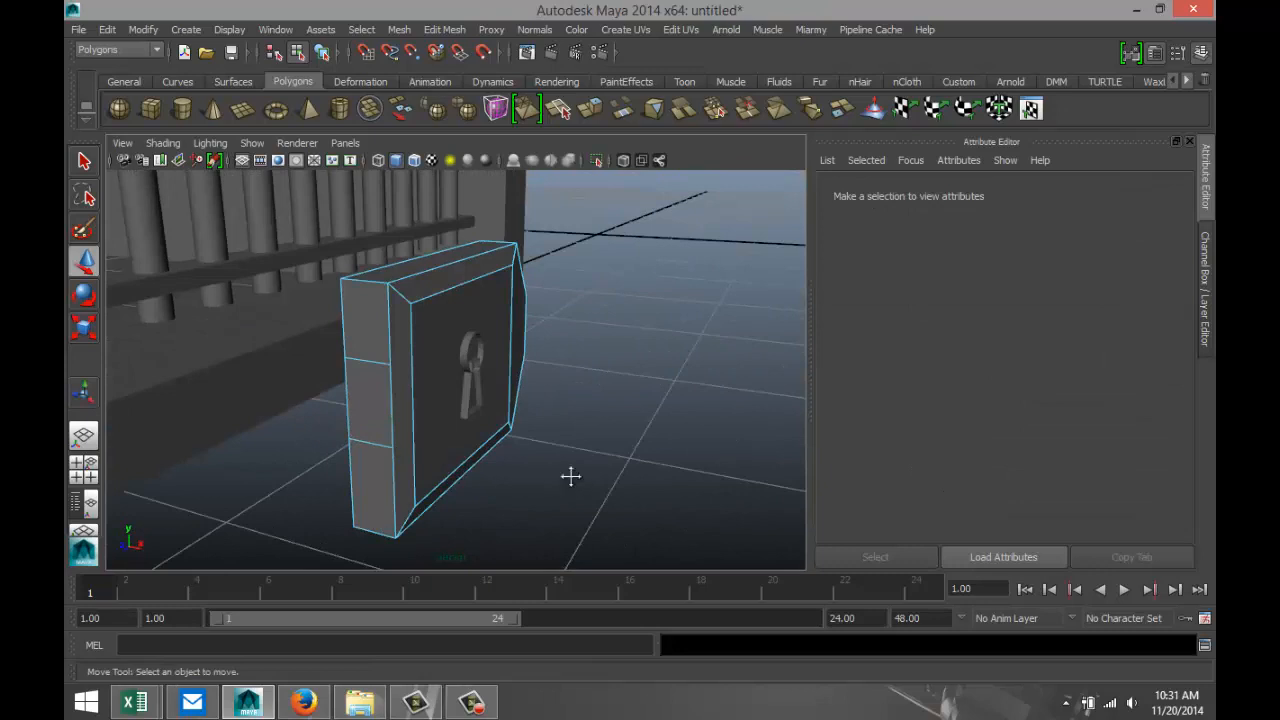
# Move the lock plate in object mode to about X 0.299, Y 2.932, Z 11.079 on the barred front.
pyautogui.scroll(-6, 572, 480)
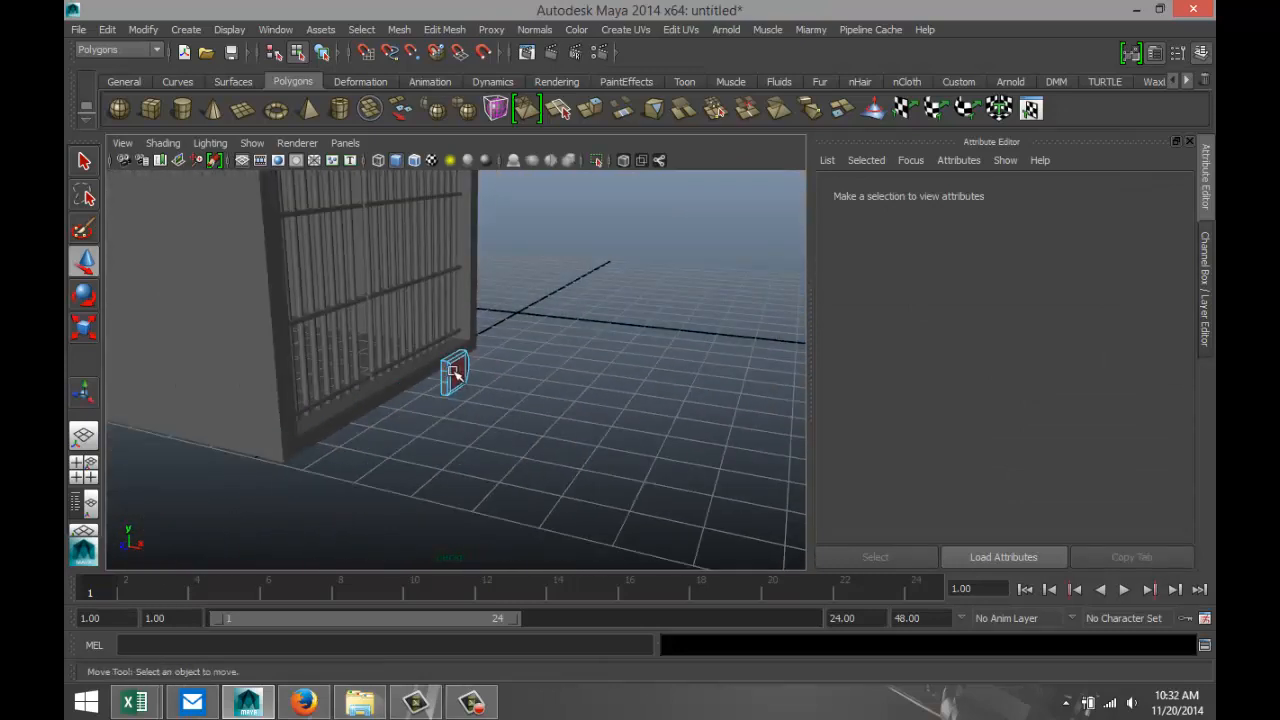
pyautogui.moveTo(453, 373); pyautogui.dragTo(529, 275, button='right')
pyautogui.click(452, 375)
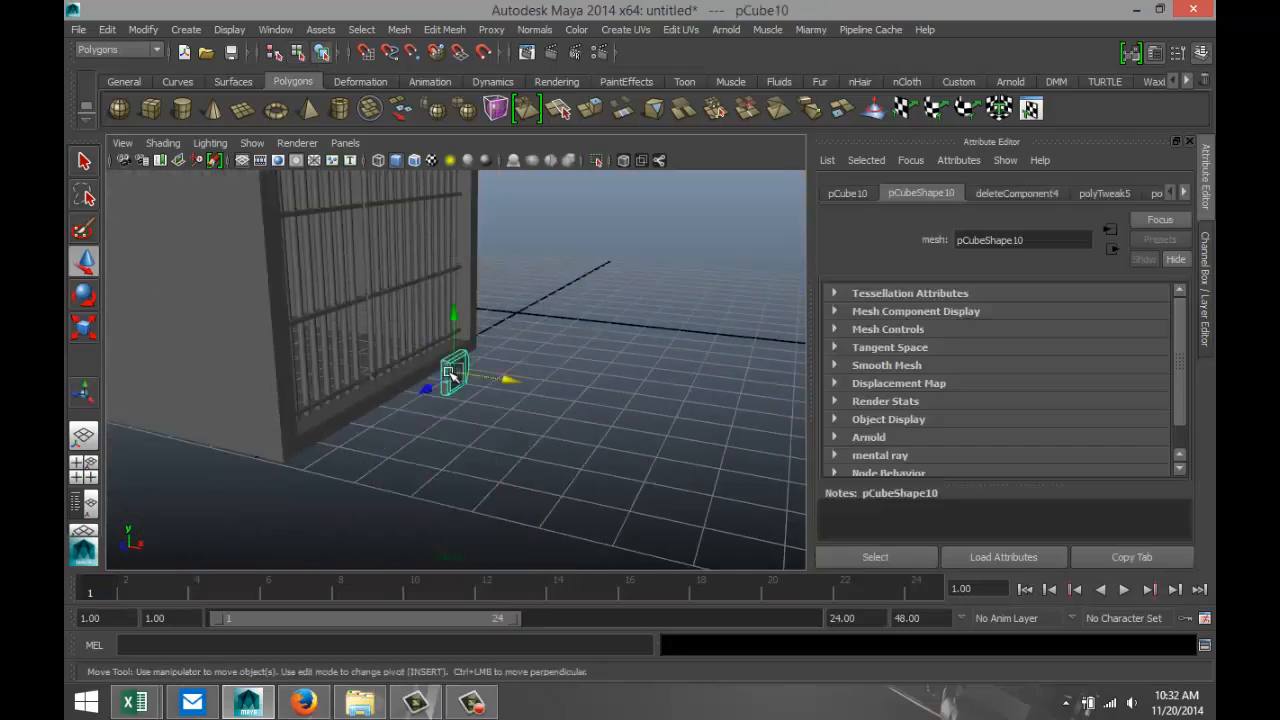
pyautogui.moveTo(513, 383); pyautogui.dragTo(466, 380)
pyautogui.moveTo(412, 314); pyautogui.dragTo(384, 191)
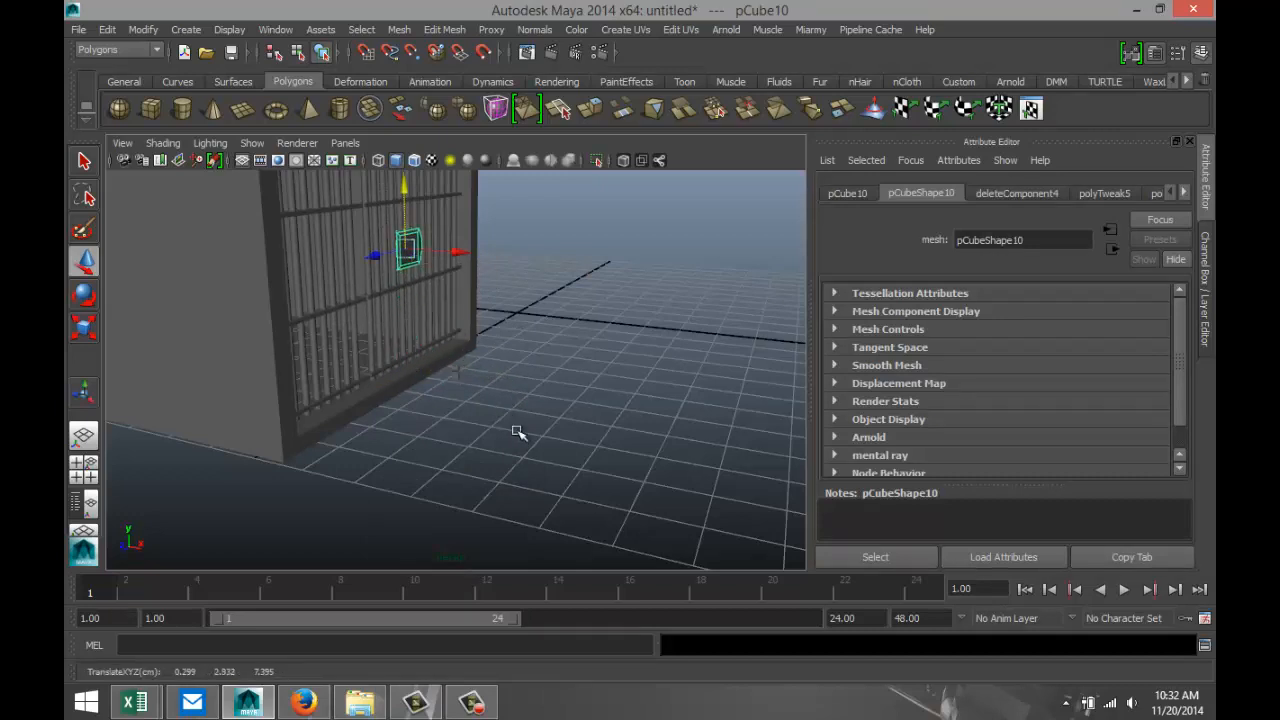
pyautogui.keyDown('alt'); pyautogui.moveTo(518, 432); pyautogui.dragTo(487, 474); pyautogui.keyUp('alt')
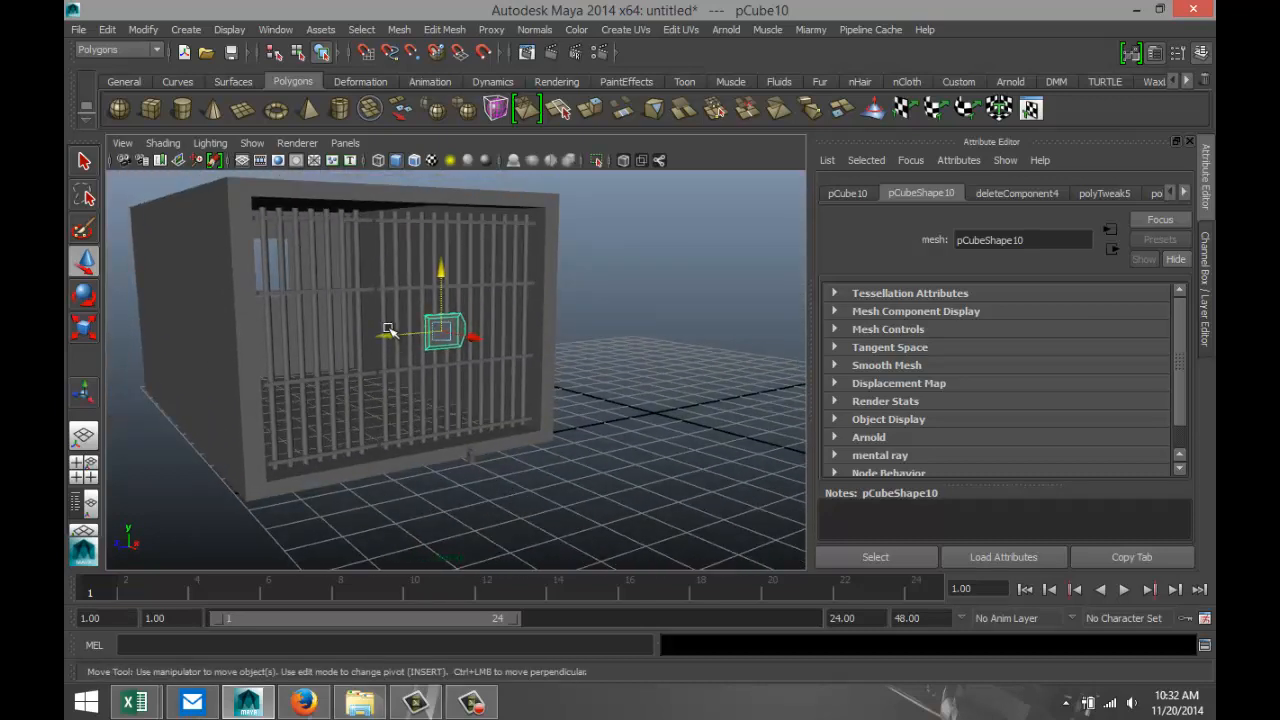
pyautogui.moveTo(389, 331); pyautogui.dragTo(213, 374)
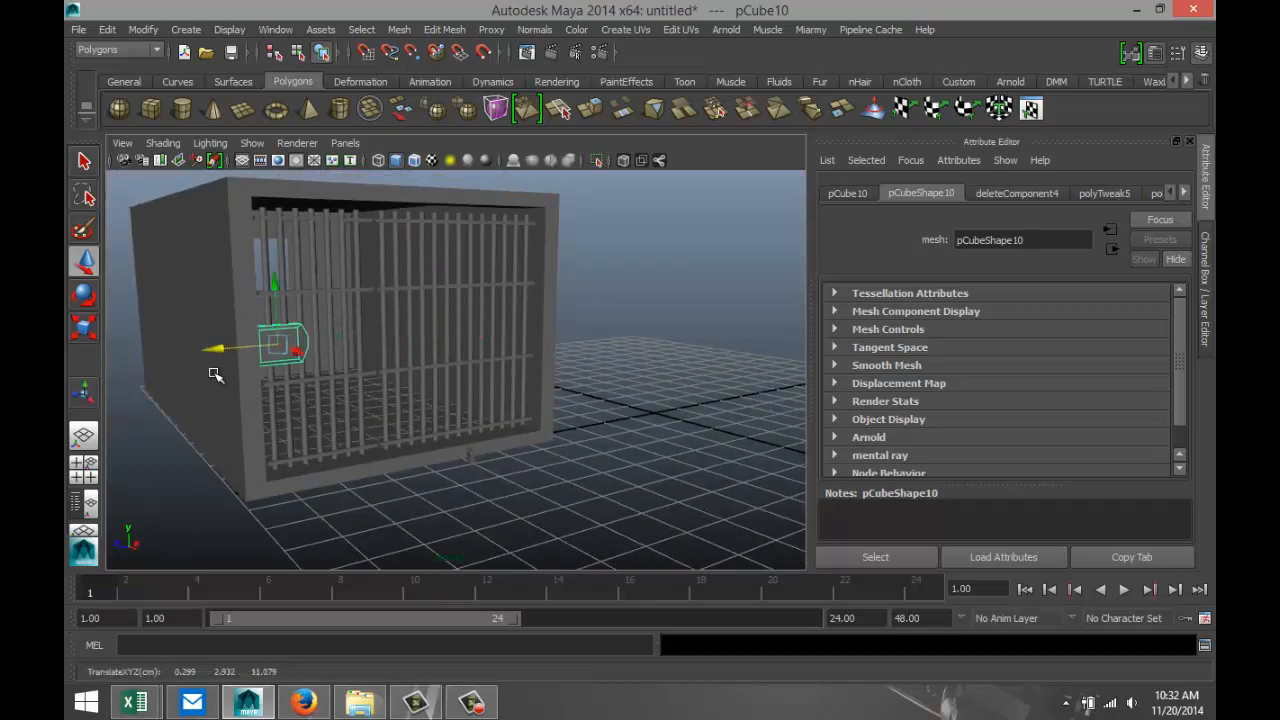
# In the side view, align the lock plate along Z with the frame's inner edge and raise it to about Y 3.040.
pyautogui.click(84, 466)
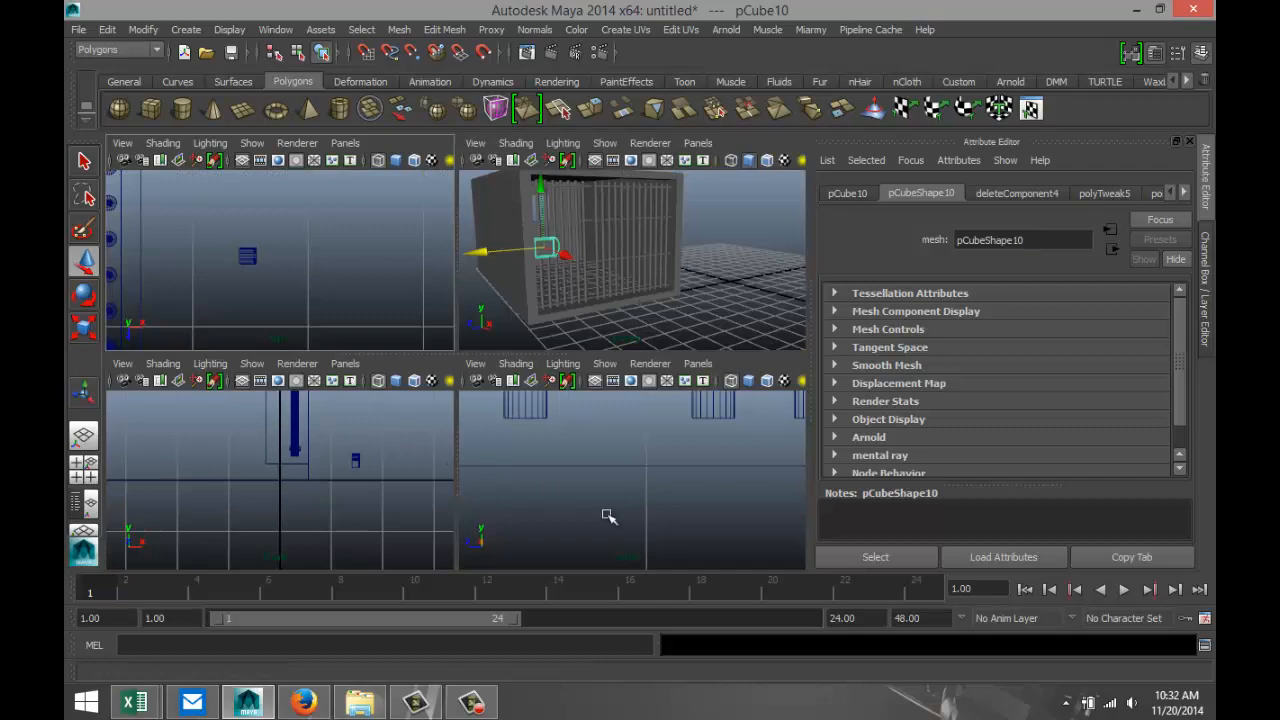
pyautogui.press('f')
pyautogui.press('space')
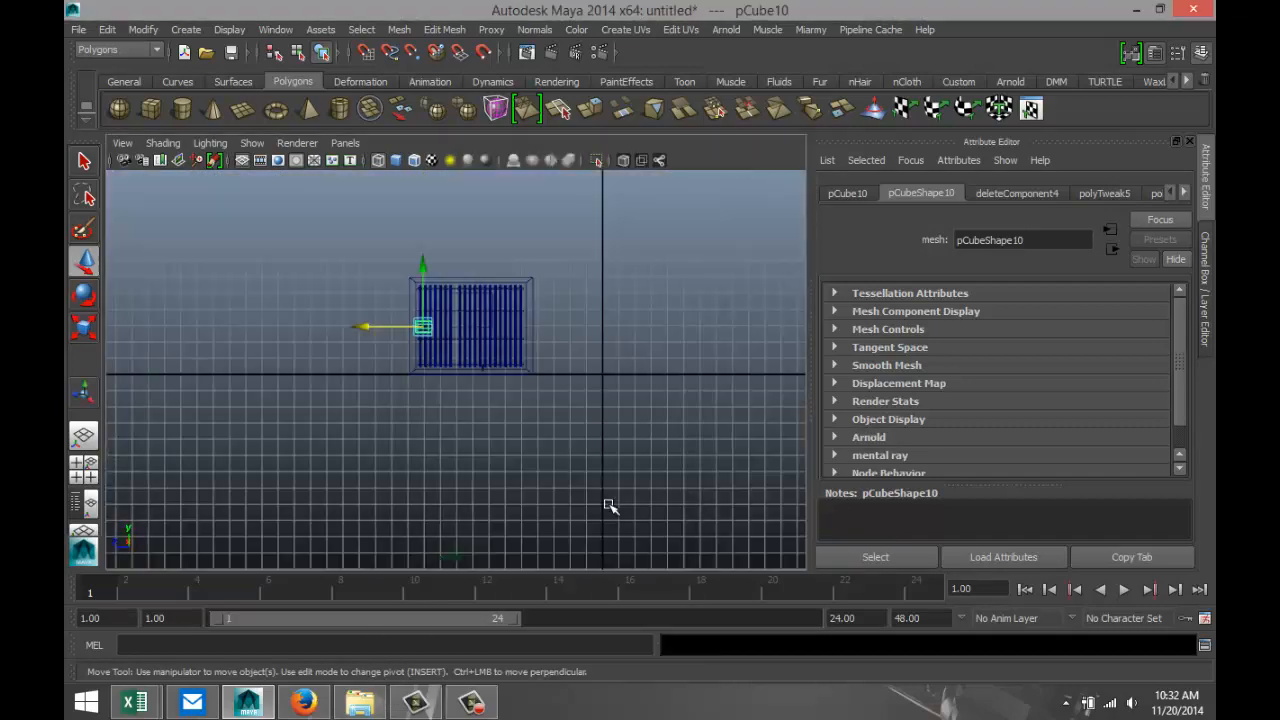
pyautogui.scroll(5, 560, 505)
pyautogui.scroll(-4, 505, 490)
pyautogui.scroll(4, 487, 480)
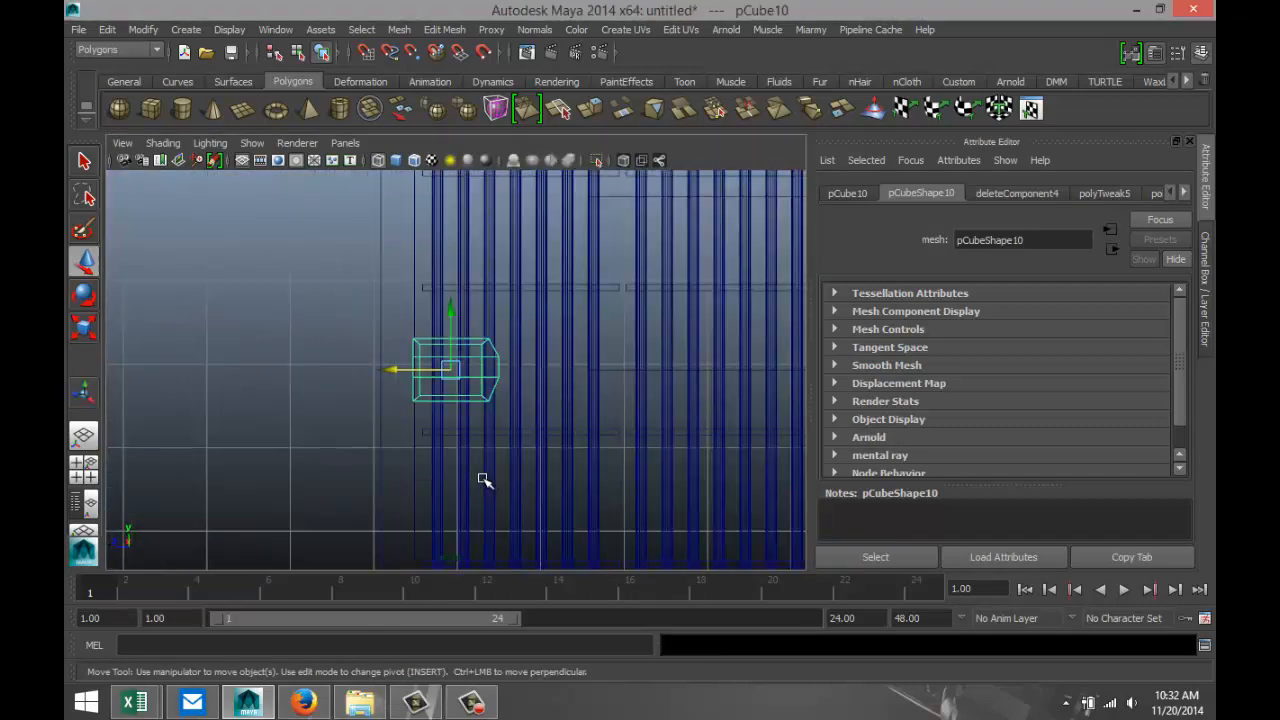
pyautogui.scroll(2, 483, 480)
pyautogui.moveTo(388, 370); pyautogui.dragTo(390, 370)
pyautogui.moveTo(448, 314); pyautogui.dragTo(449, 297)
pyautogui.scroll(-2, 443, 402)
pyautogui.scroll(-3, 443, 402)
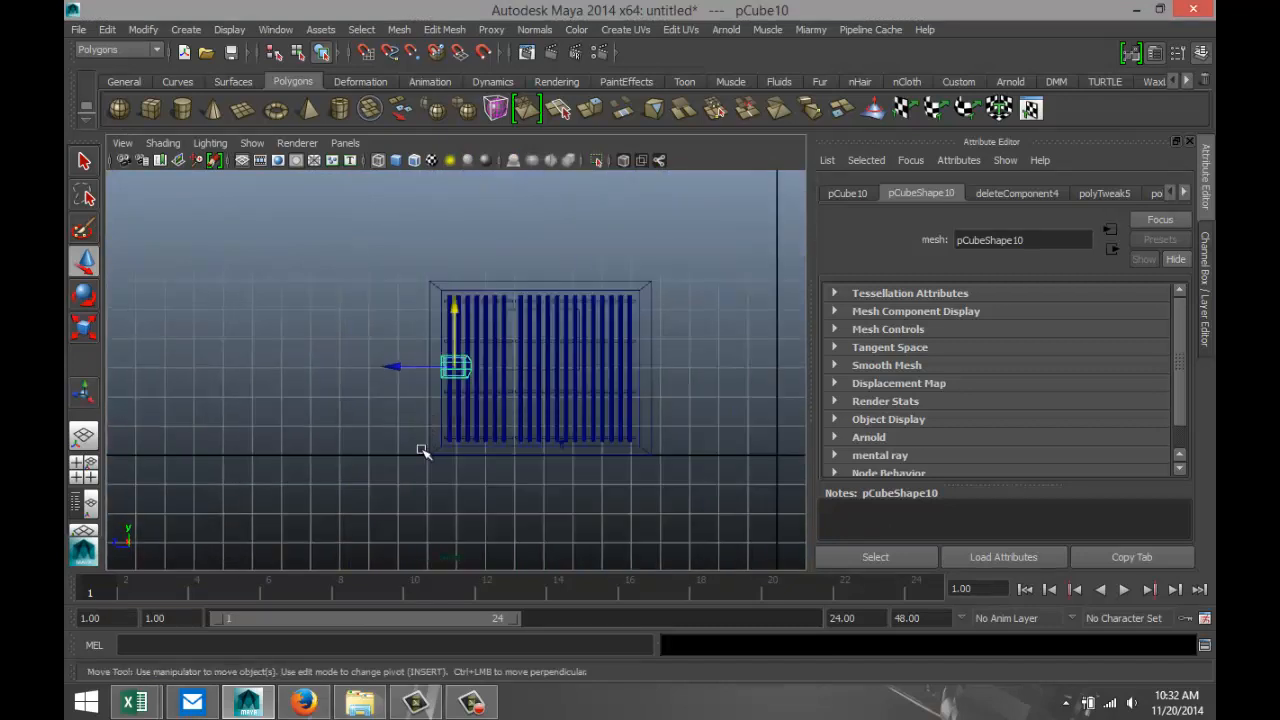
# Scale the lock plate down uniformly, shift it back to the frame's inner edge at about Z 11.232, and return to perspective.
pyautogui.scroll(4, 540, 424)
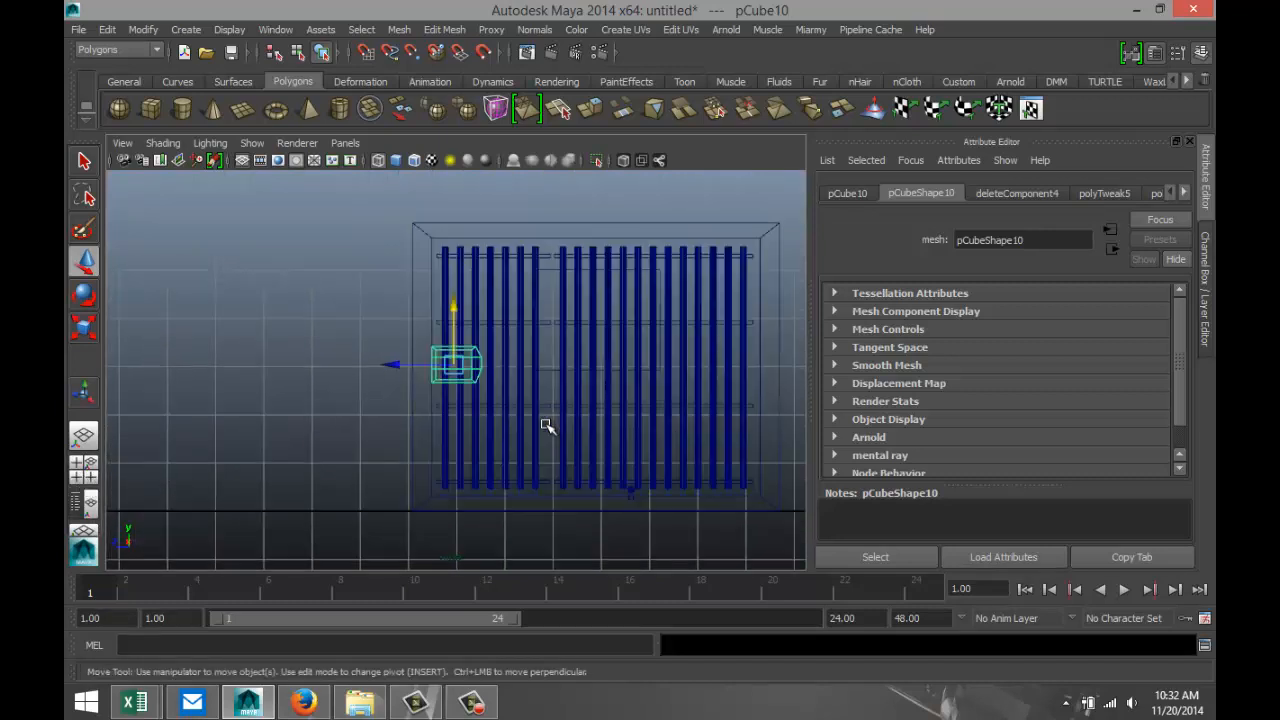
pyautogui.press('r')
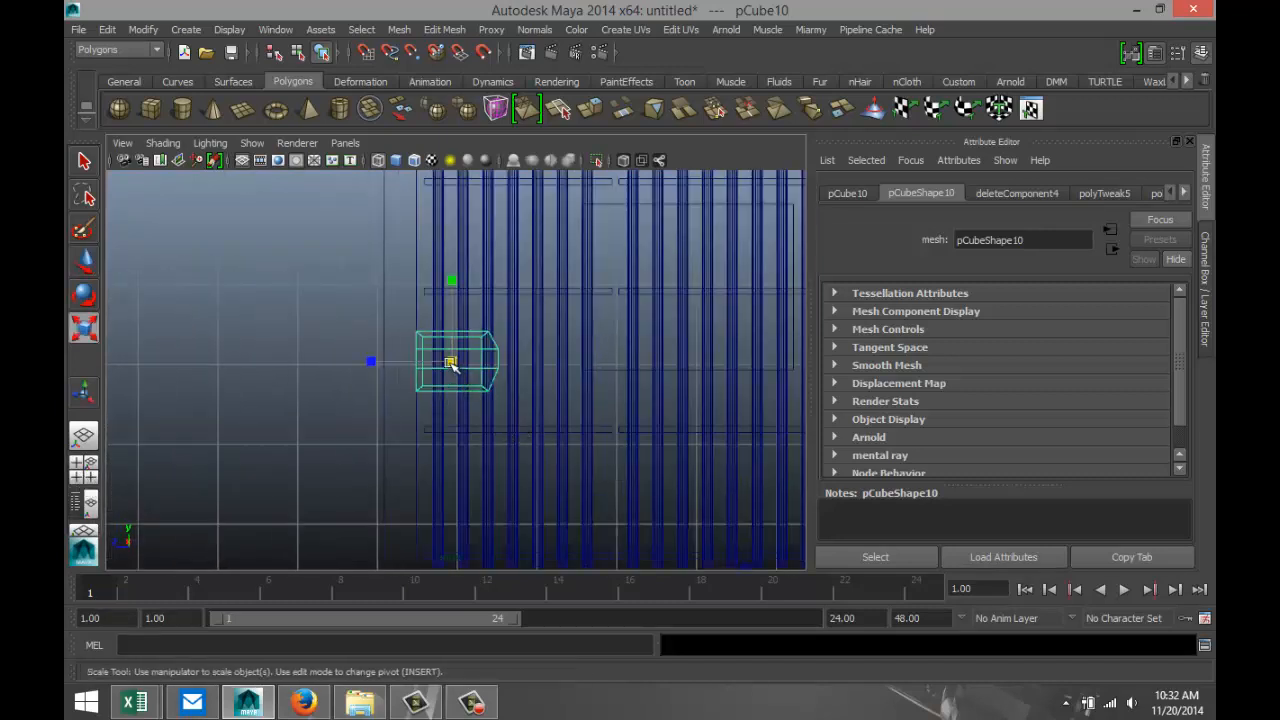
pyautogui.moveTo(450, 363); pyautogui.dragTo(402, 361)
pyautogui.press('w')
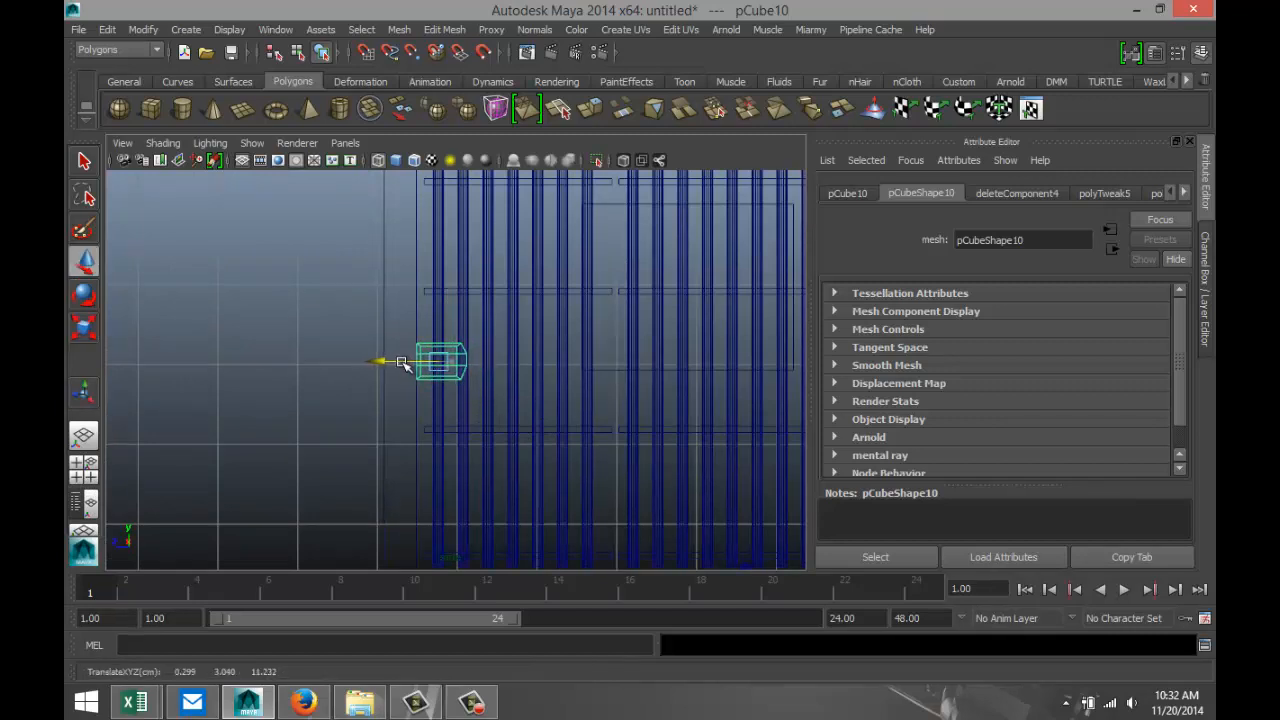
pyautogui.press('space')
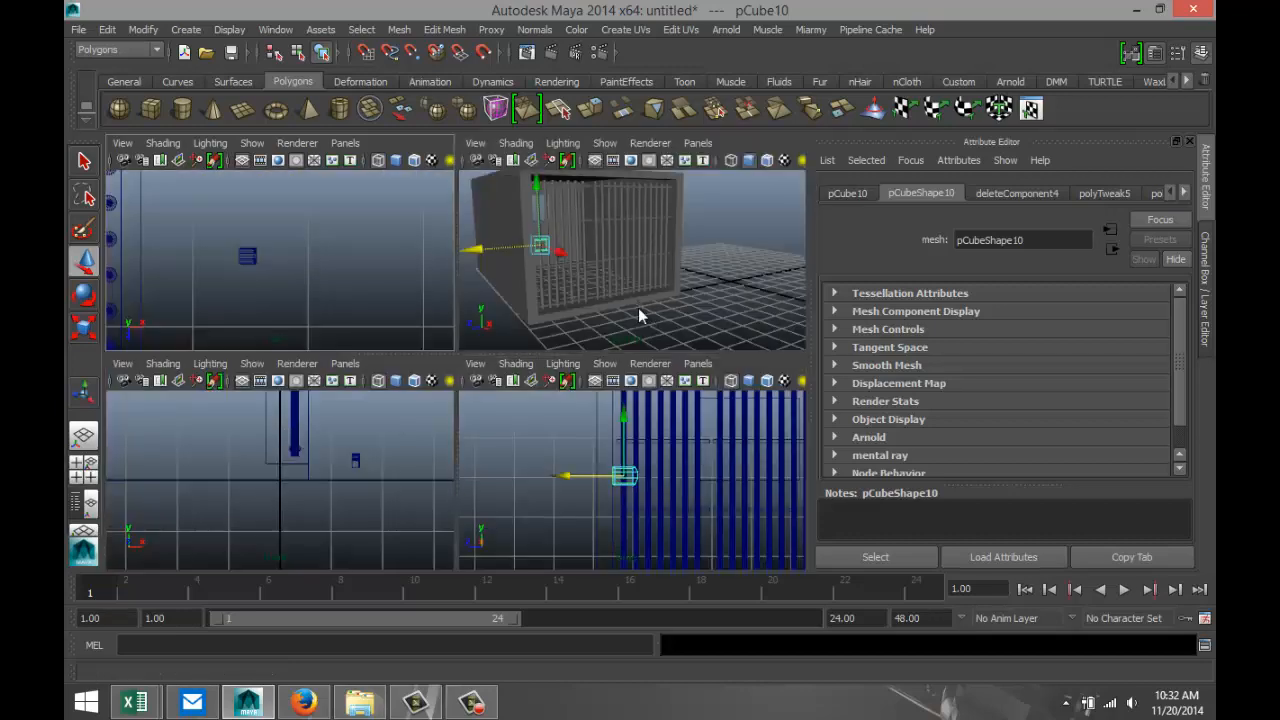
pyautogui.press('space')
pyautogui.moveTo(553, 421)
pyautogui.keyDown('alt'); pyautogui.mouseDown()
pyautogui.moveTo(549, 449)
pyautogui.moveTo(551, 391)
pyautogui.moveTo(566, 444)
pyautogui.moveTo(554, 426)
pyautogui.mouseUp(); pyautogui.keyUp('alt')
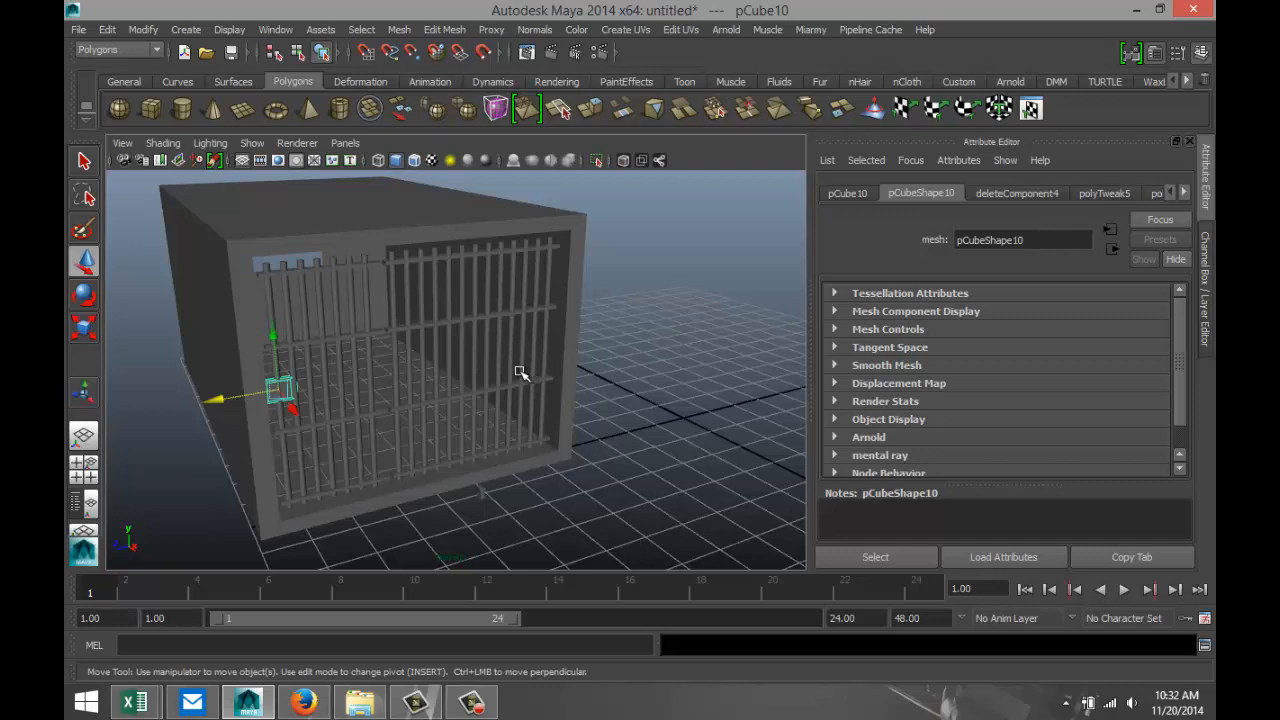
pyautogui.click(152, 109)
pyautogui.moveTo(500, 534); pyautogui.dragTo(623, 516)
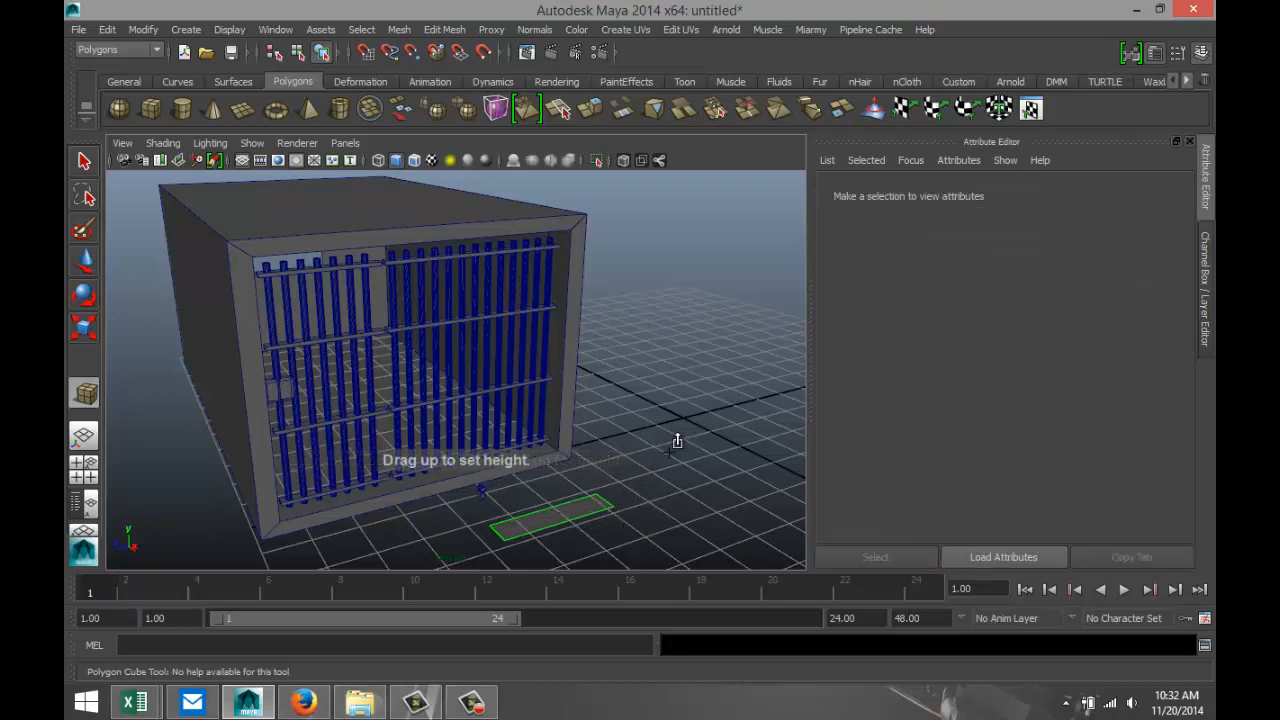
pyautogui.hotkey('ctrl', 'z')
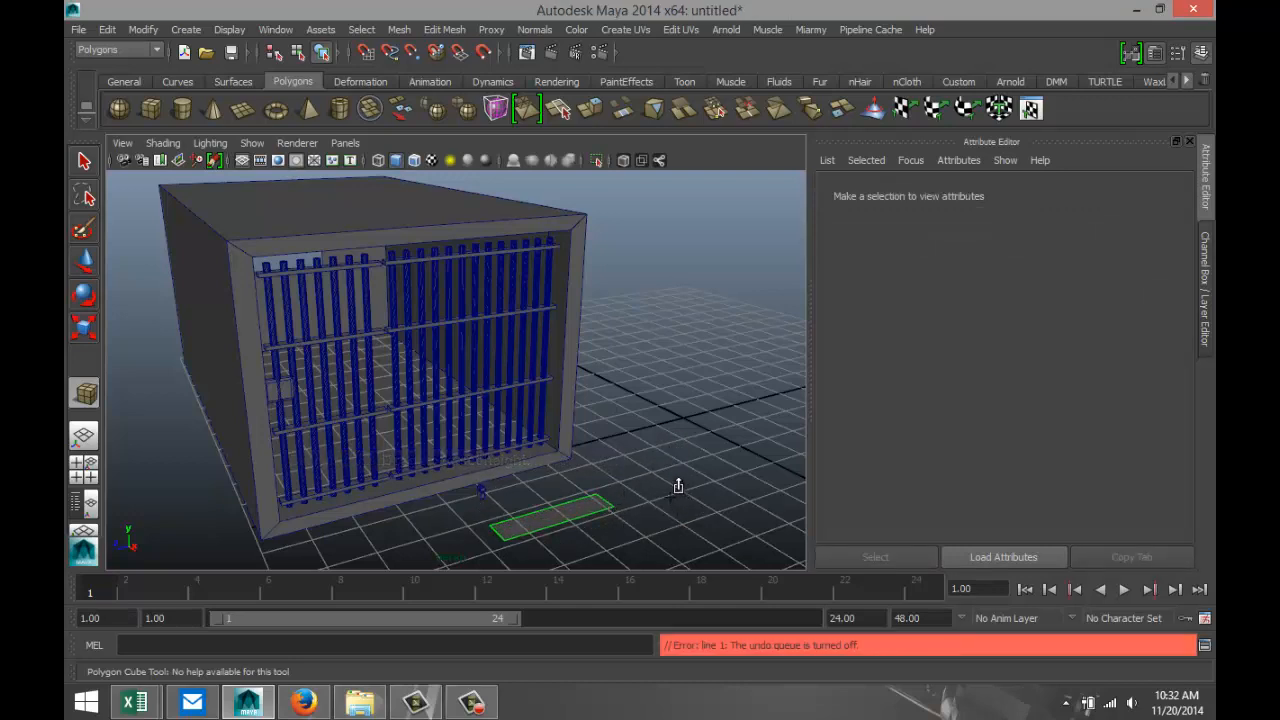
pyautogui.click(677, 499)
pyautogui.hotkey('ctrl', 'z')
pyautogui.hotkey('ctrl', 'z')
pyautogui.hotkey('ctrl', 'z')
pyautogui.hotkey('ctrl', 'z')
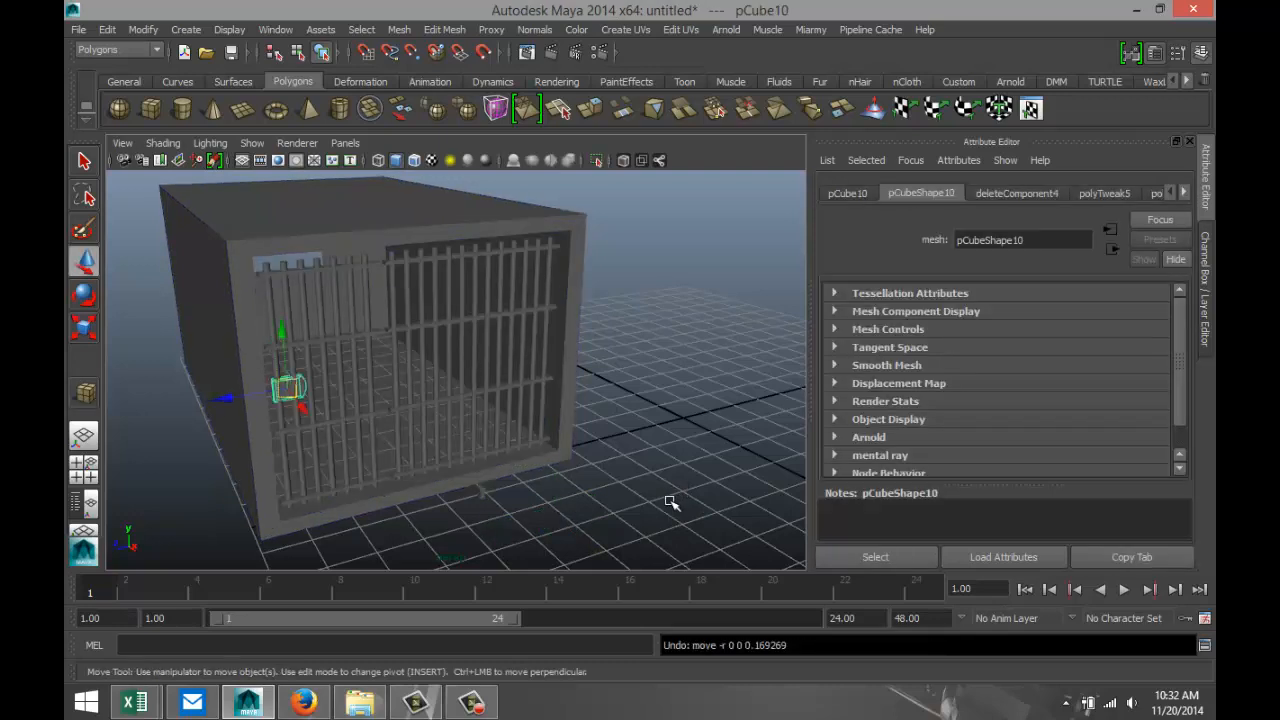
# Undo the lock plate's moves and scaling, back to its full-size position in front of the cell.
pyautogui.hotkey('ctrl', 'z')
pyautogui.hotkey('ctrl', 'z')
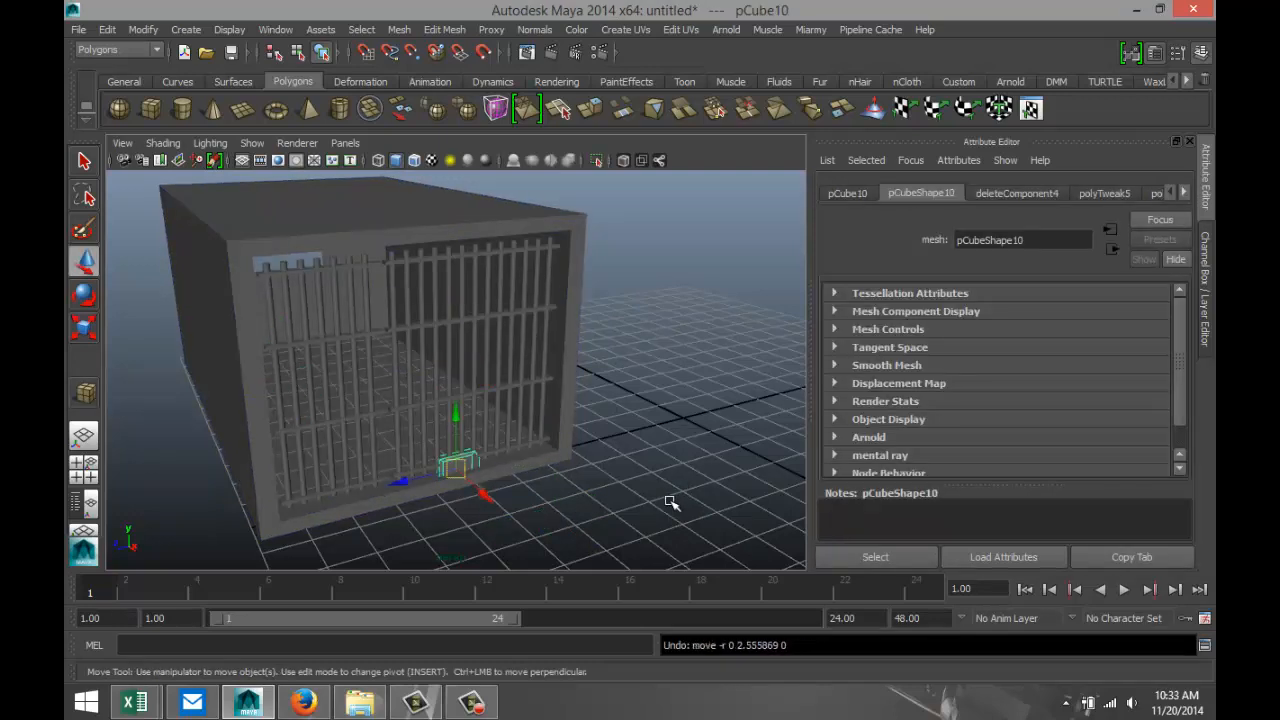
pyautogui.hotkey('ctrl', 'z')
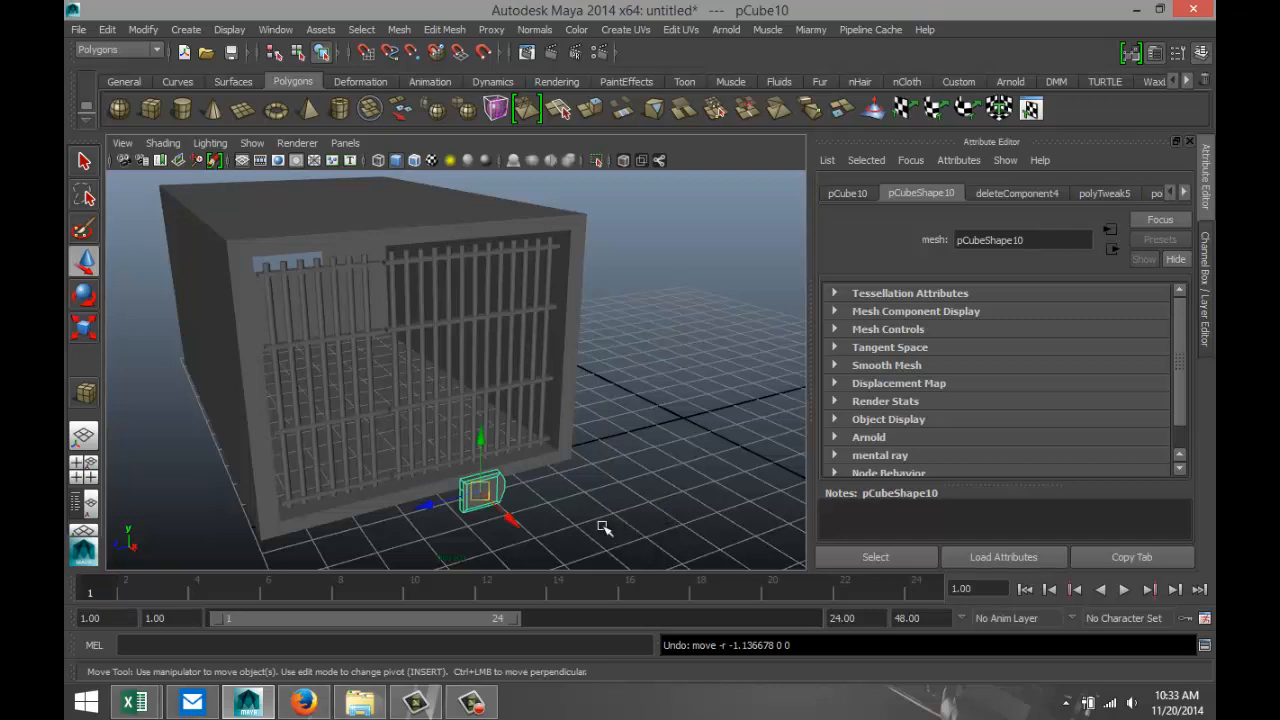
# Combine the keyhole piece and the lock plate into a single mesh.
pyautogui.press('f')
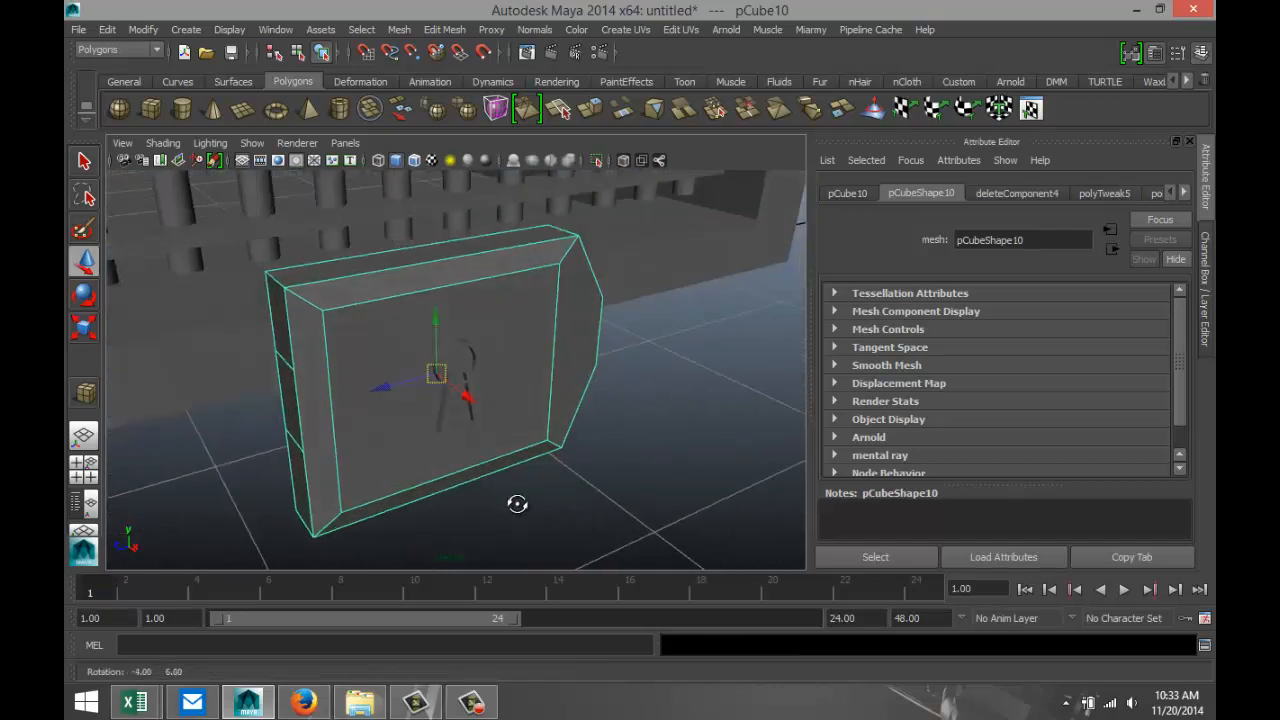
pyautogui.moveTo(392, 308); pyautogui.dragTo(550, 510)
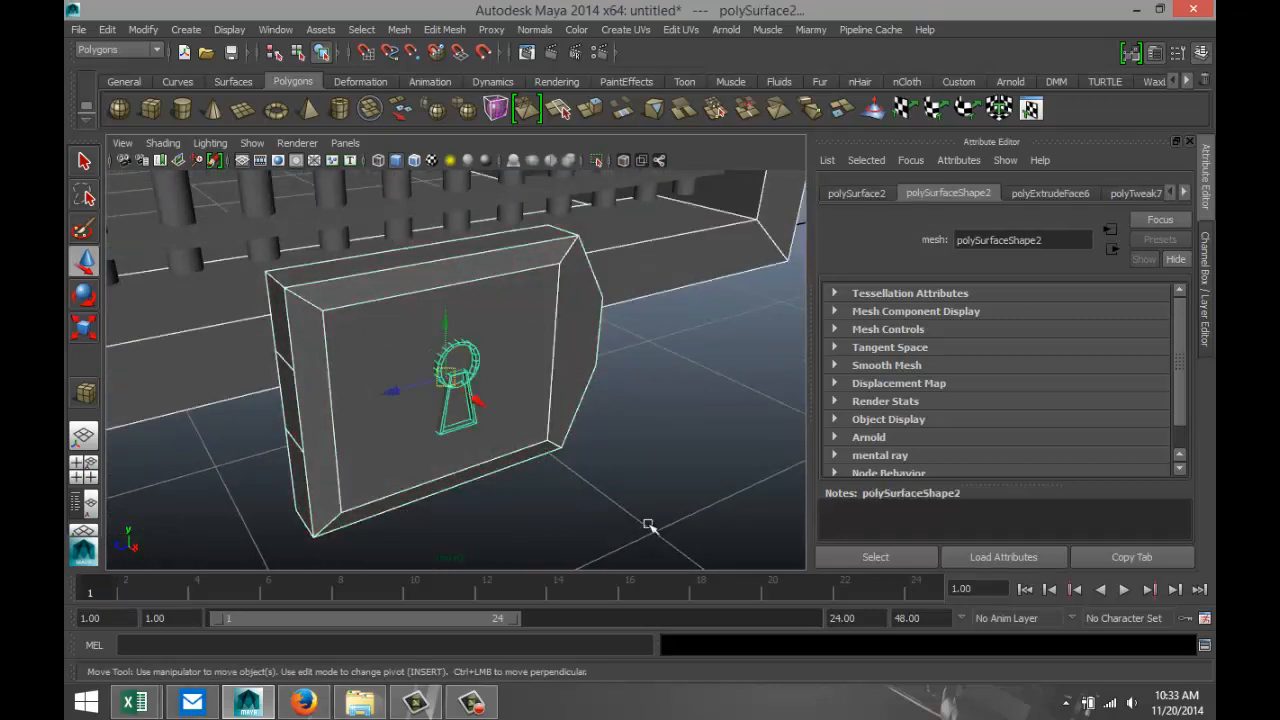
pyautogui.keyDown('shift'); pyautogui.click(668, 281); pyautogui.keyUp('shift')
pyautogui.click(399, 29)
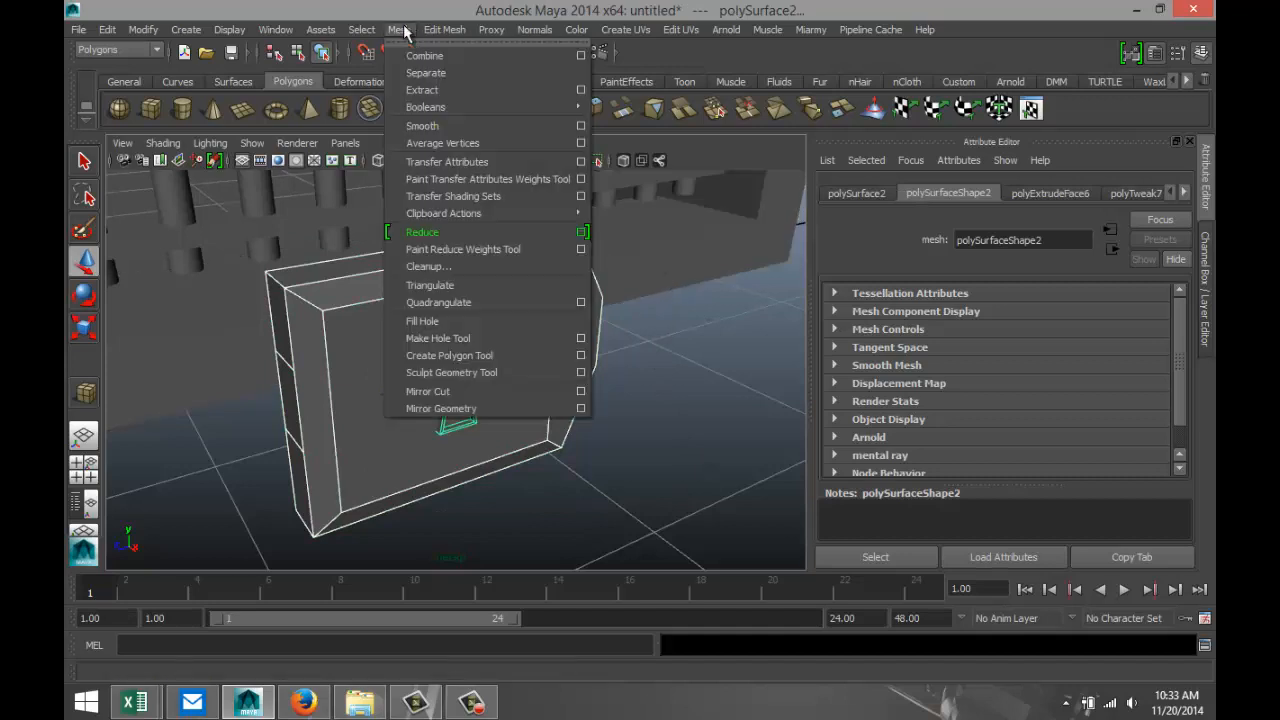
pyautogui.click(424, 56)
# Move the combined lock along Z to a Translate Z of 4.475 and center its pivot.
pyautogui.scroll(-3, 594, 408)
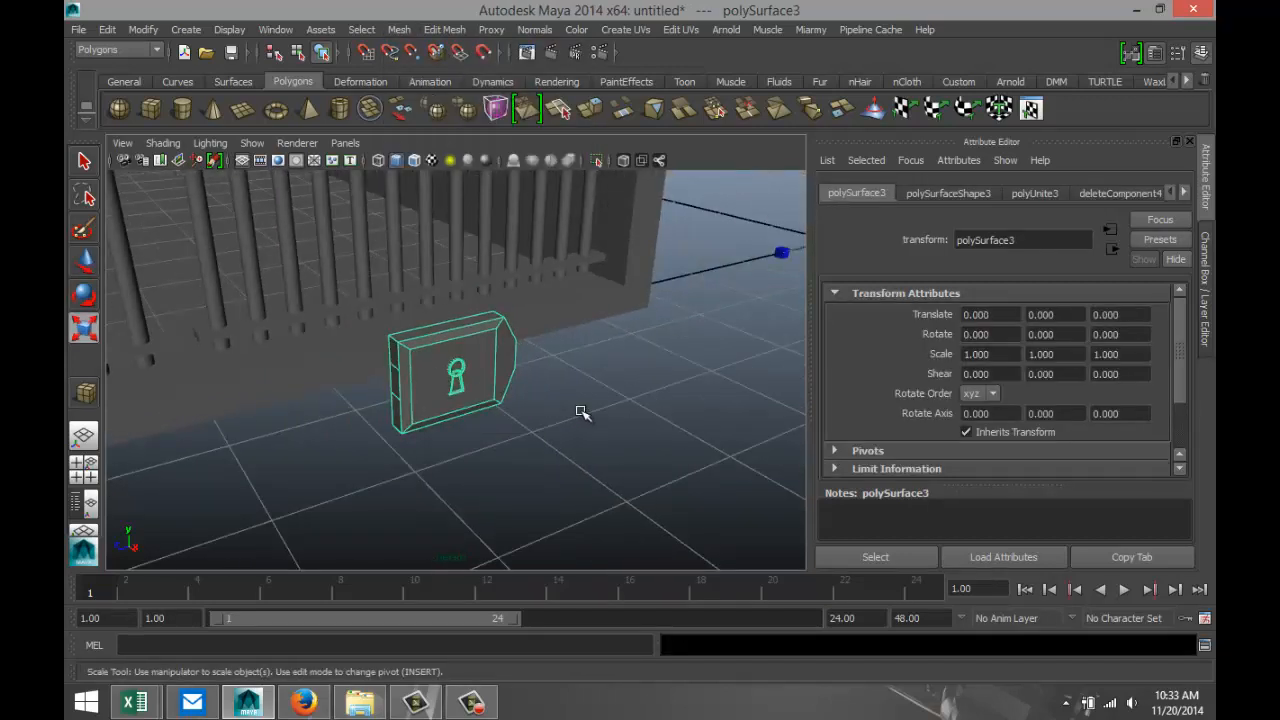
pyautogui.scroll(-2, 598, 410)
pyautogui.press('w')
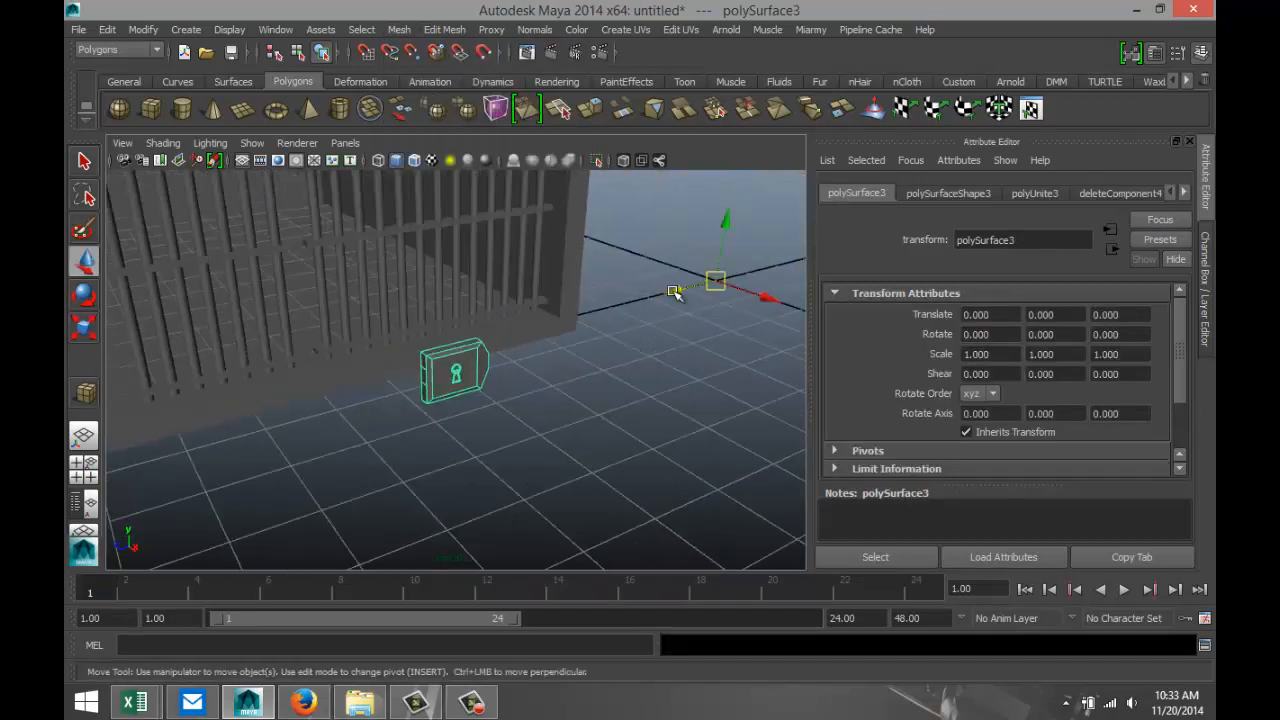
pyautogui.moveTo(675, 292); pyautogui.dragTo(463, 357)
pyautogui.click(143, 29)
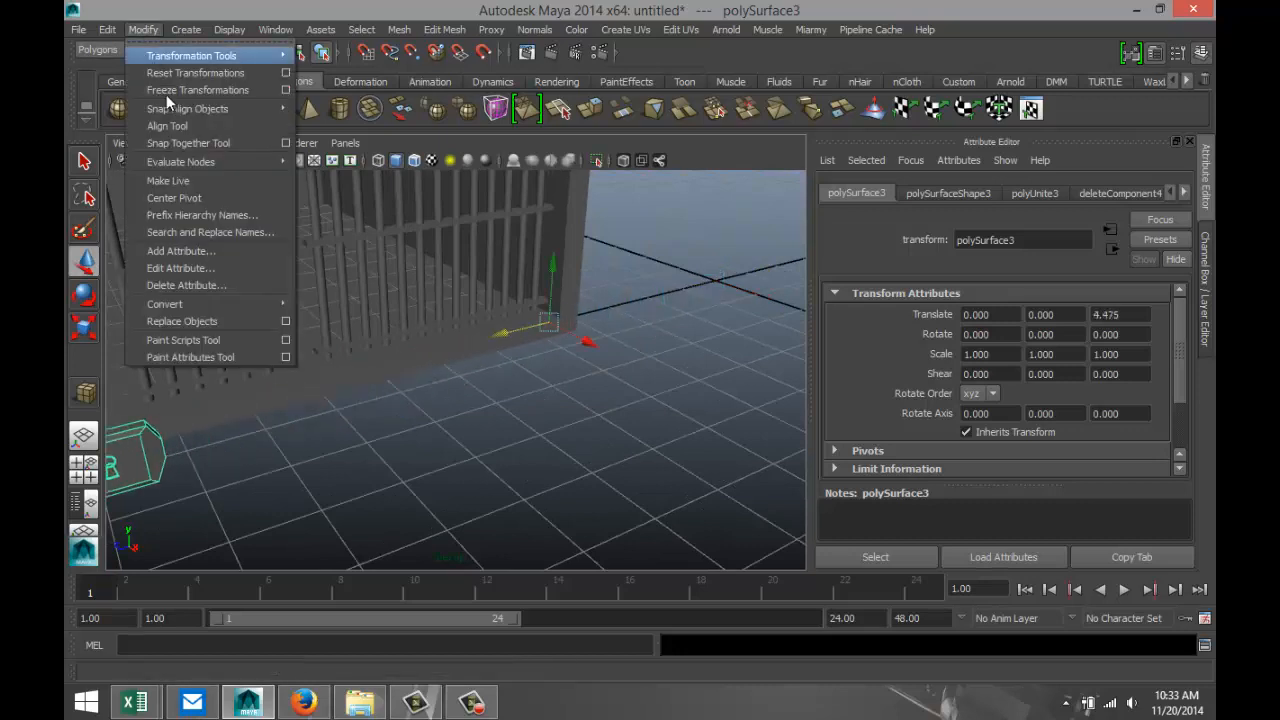
pyautogui.click(200, 198)
# Raise the lock onto the barred front and align it with the frame's inner edge at Translate Y 2.646, Z 3.657.
pyautogui.keyDown('alt'); pyautogui.moveTo(249, 346); pyautogui.dragTo(282, 242); pyautogui.keyUp('alt')
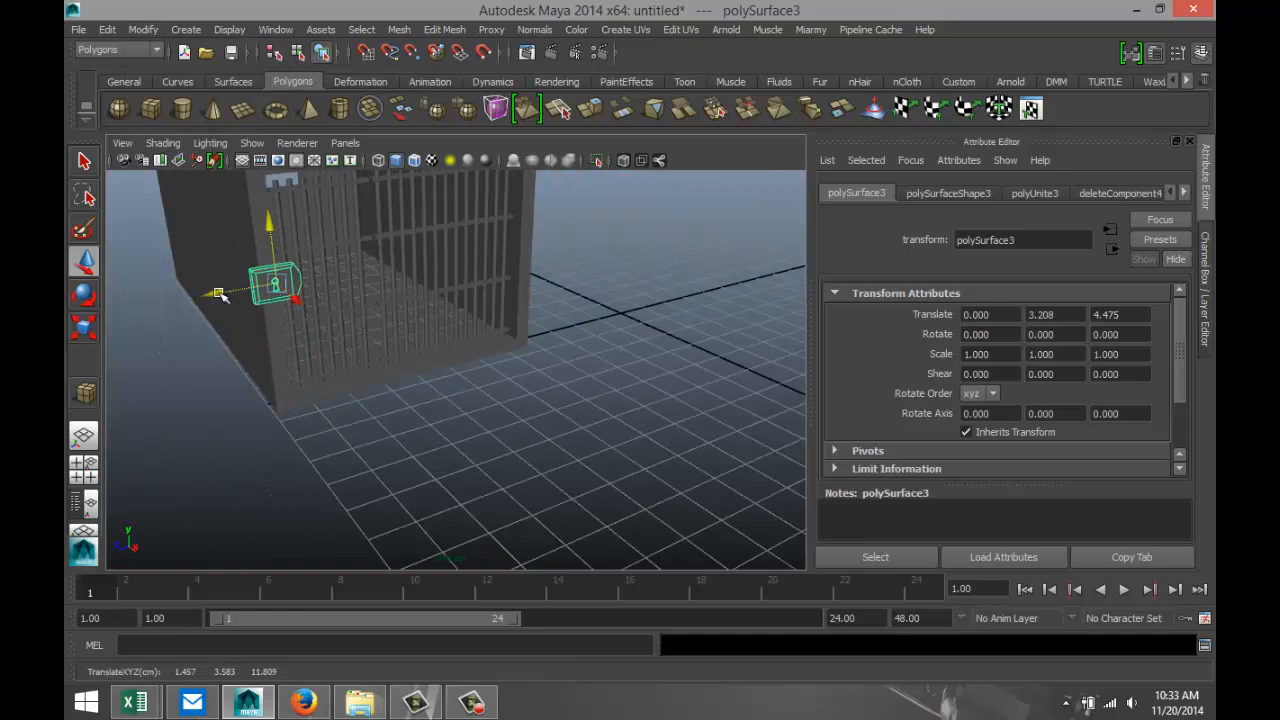
pyautogui.moveTo(221, 295); pyautogui.dragTo(262, 291)
pyautogui.click(83, 468)
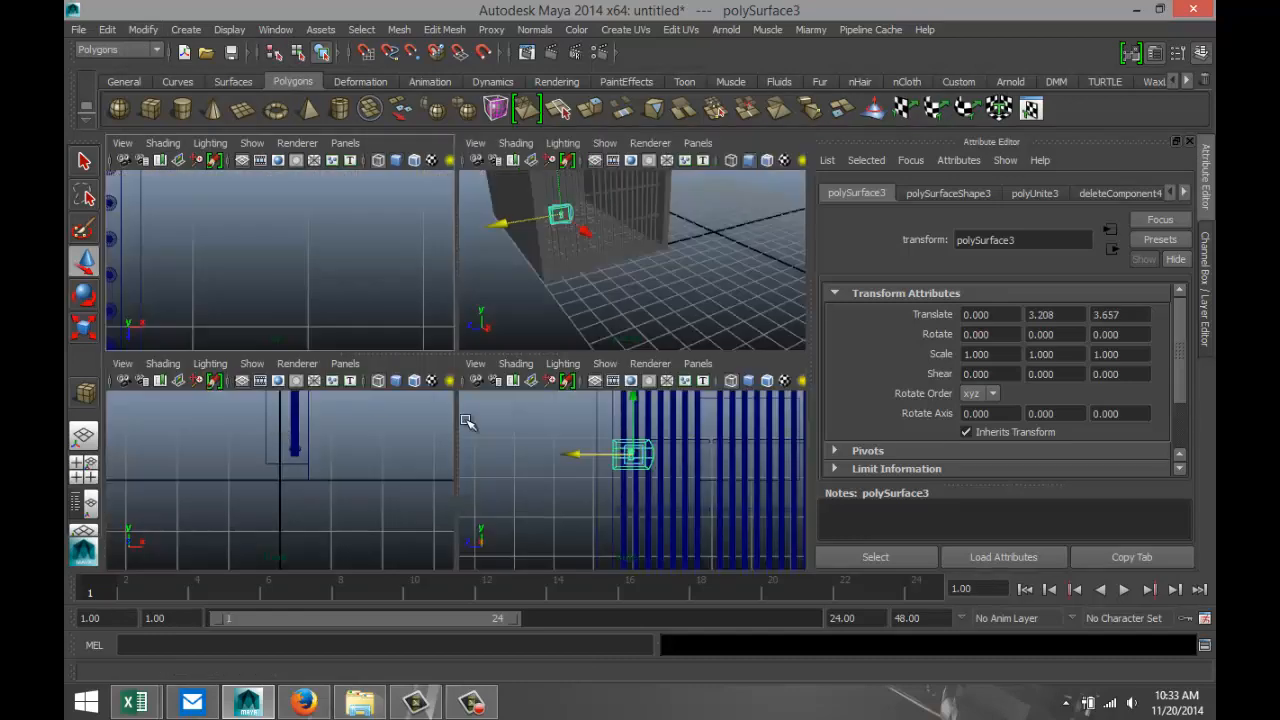
pyautogui.press('space')
pyautogui.scroll(-3, 517, 409)
pyautogui.scroll(5, 494, 400)
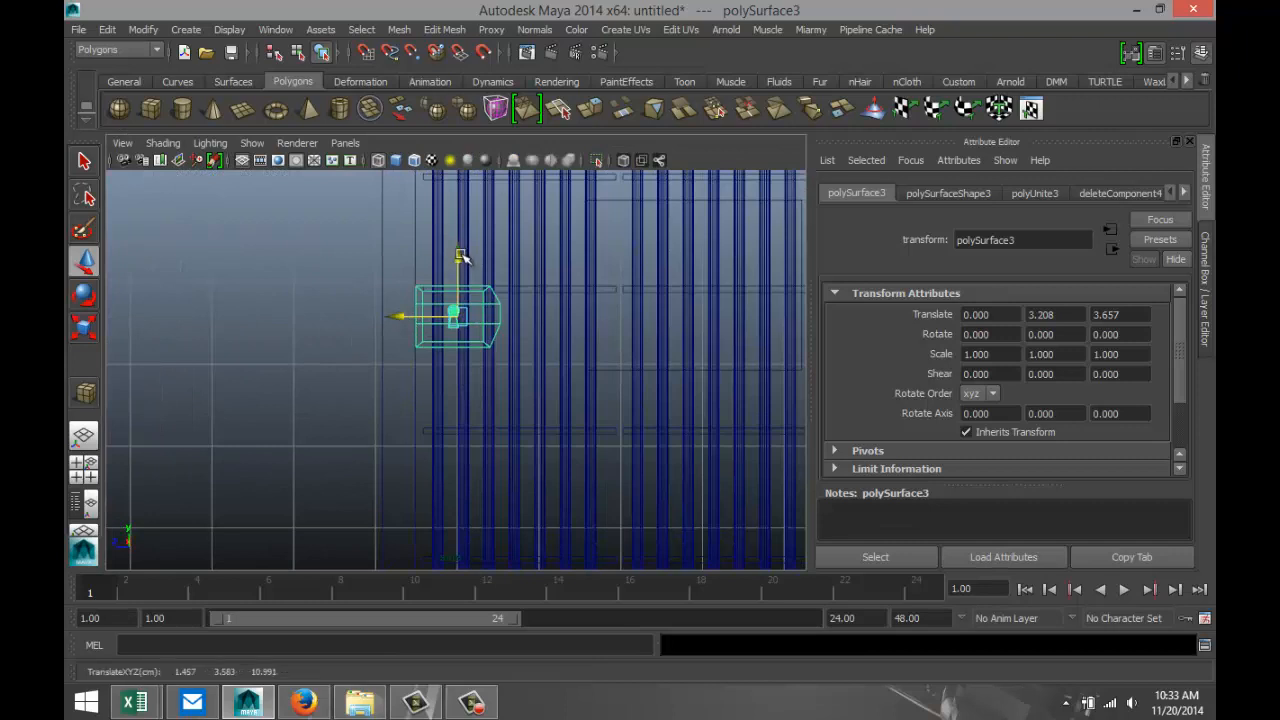
pyautogui.moveTo(457, 257); pyautogui.dragTo(461, 301)
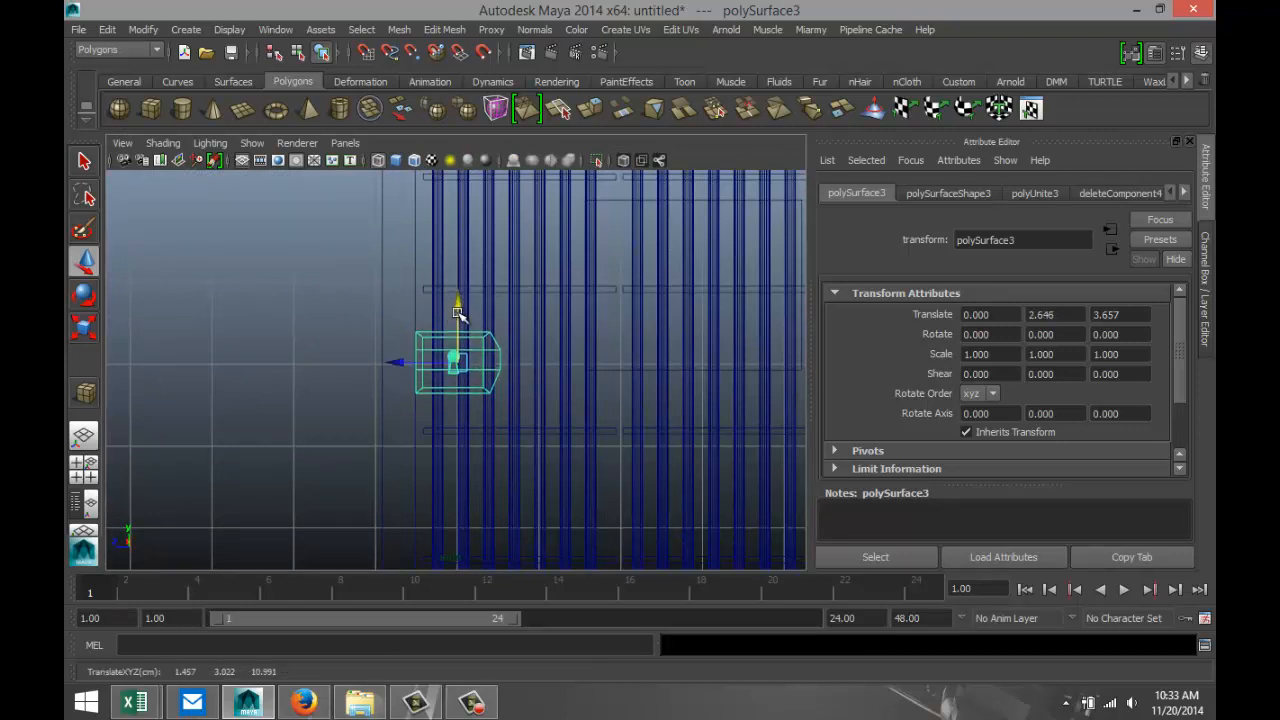
# Scale the lock uniformly to 0.608 and shift it back to the frame's inner edge at Translate Z 3.866.
pyautogui.press('r')
pyautogui.moveTo(455, 364); pyautogui.dragTo(400, 367)
pyautogui.press('w')
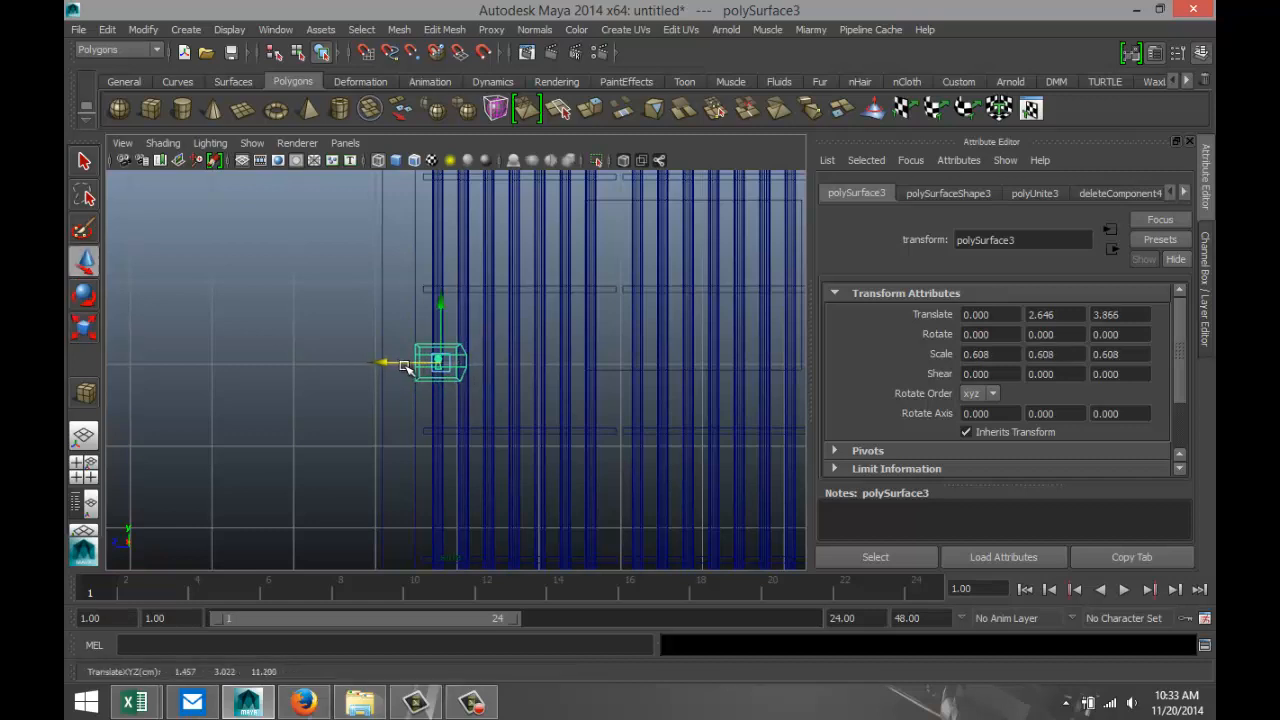
# In the perspective view, push the lock along X against the bars to a Translate X of -1.041.
pyautogui.click(95, 463)
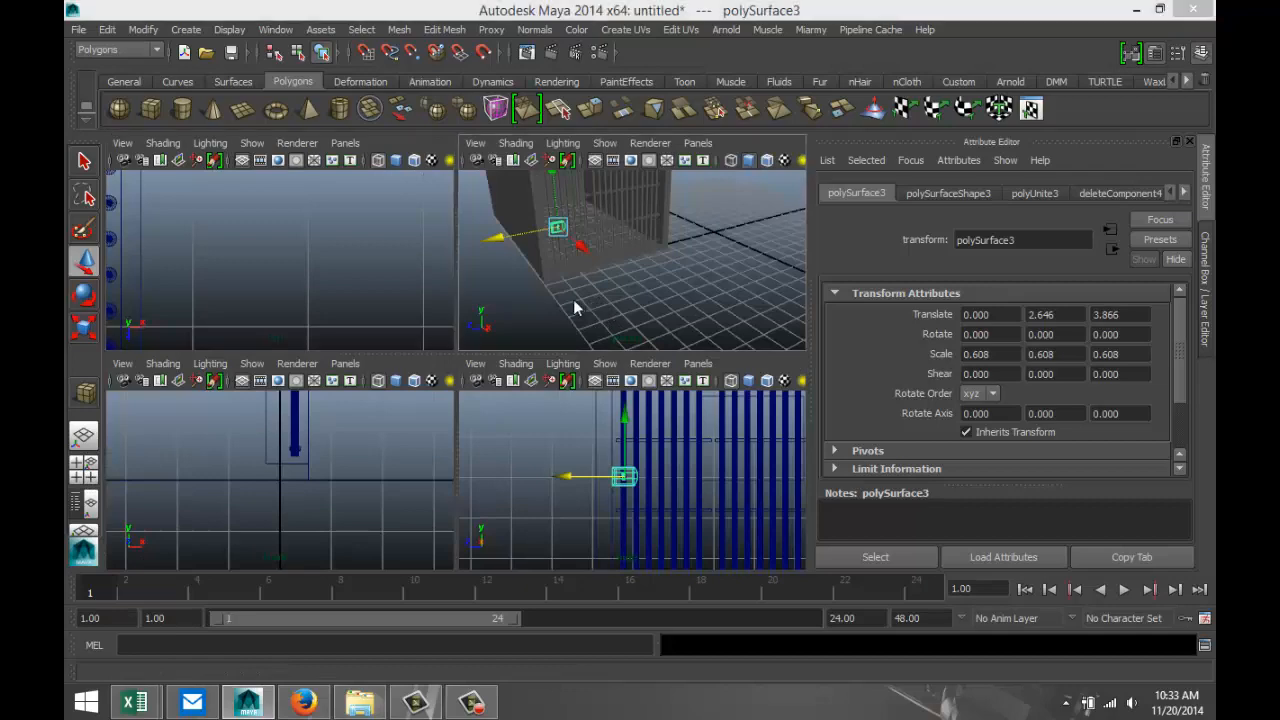
pyautogui.press('space')
pyautogui.press('f')
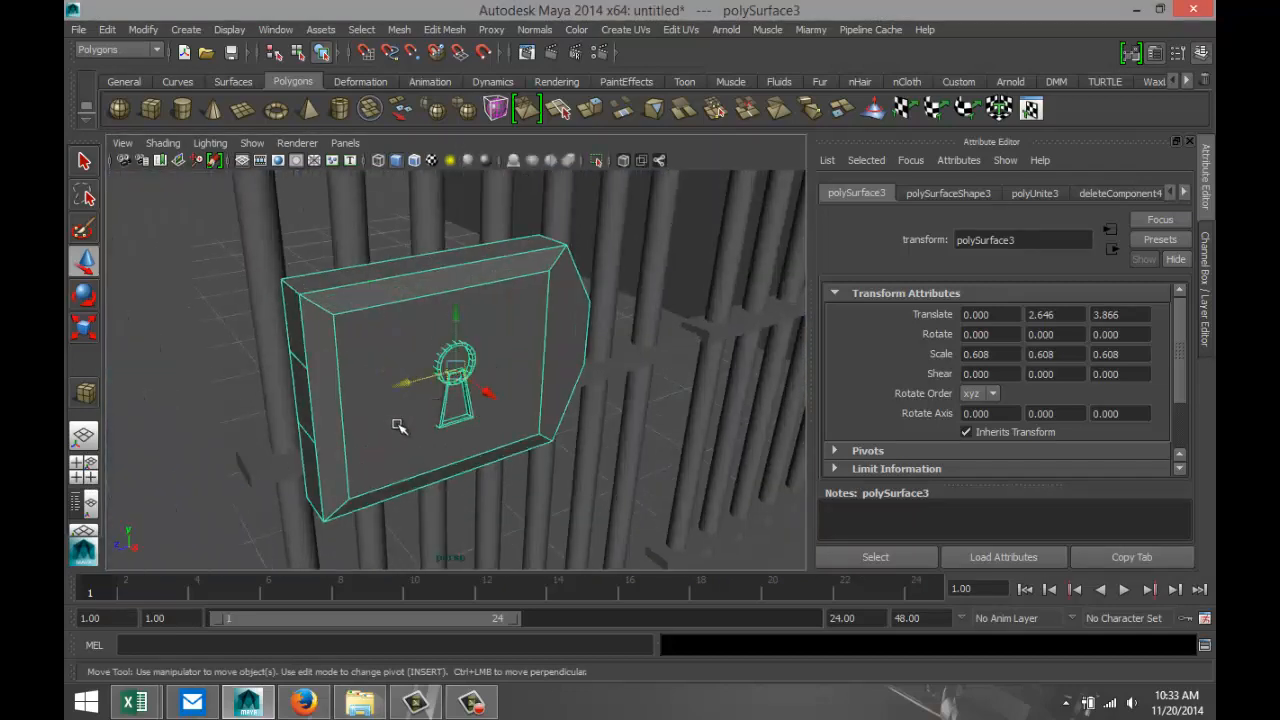
pyautogui.keyDown('alt'); pyautogui.moveTo(405, 428); pyautogui.dragTo(465, 435); pyautogui.keyUp('alt')
pyautogui.keyDown('alt'); pyautogui.moveTo(525, 438); pyautogui.dragTo(680, 418, button='middle'); pyautogui.keyUp('alt')
pyautogui.scroll(-4, 680, 418)
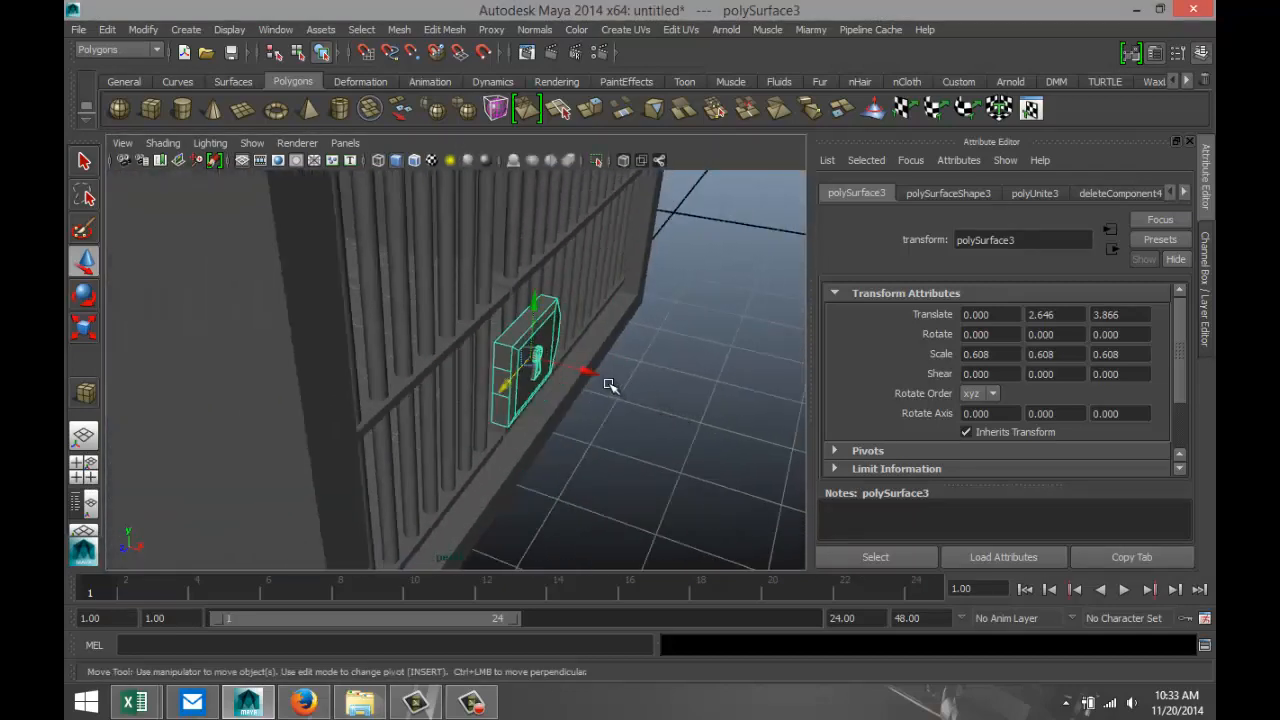
pyautogui.moveTo(583, 373); pyautogui.dragTo(404, 354)
pyautogui.keyDown('alt'); pyautogui.moveTo(567, 405); pyautogui.dragTo(494, 403); pyautogui.keyUp('alt')
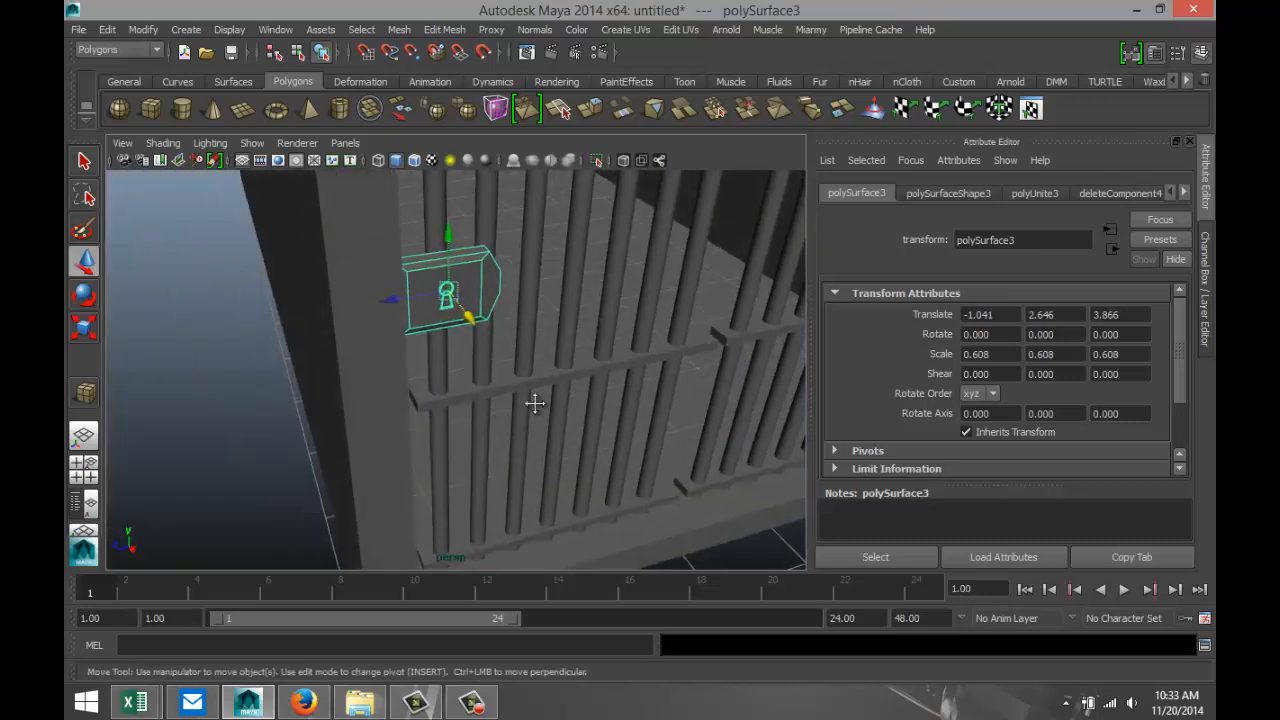
# Create a long, flat polygon box on the ground in front of the cell and scale it along Z to 0.731.
pyautogui.keyDown('alt'); pyautogui.moveTo(534, 403); pyautogui.dragTo(394, 389, button='middle'); pyautogui.keyUp('alt')
pyautogui.scroll(-5, 618, 385)
pyautogui.keyDown('alt'); pyautogui.moveTo(614, 386); pyautogui.dragTo(512, 305); pyautogui.keyUp('alt')
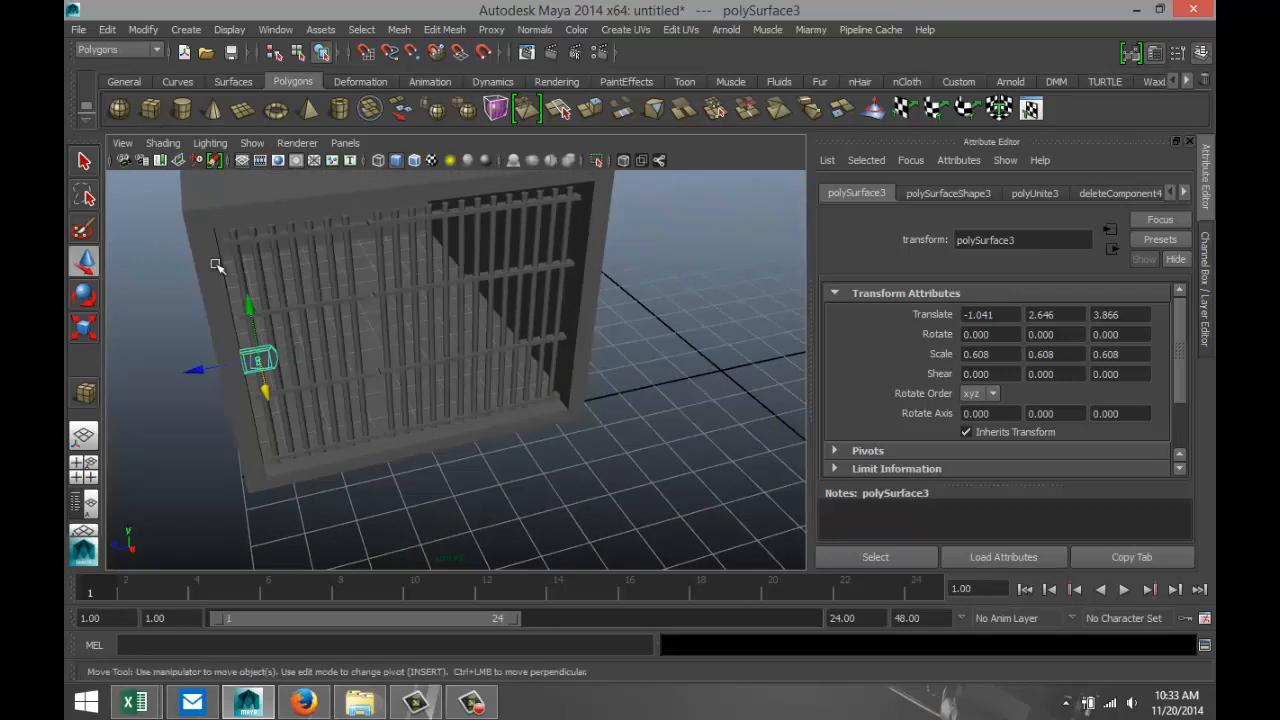
pyautogui.click(150, 108)
pyautogui.moveTo(437, 529); pyautogui.dragTo(552, 505)
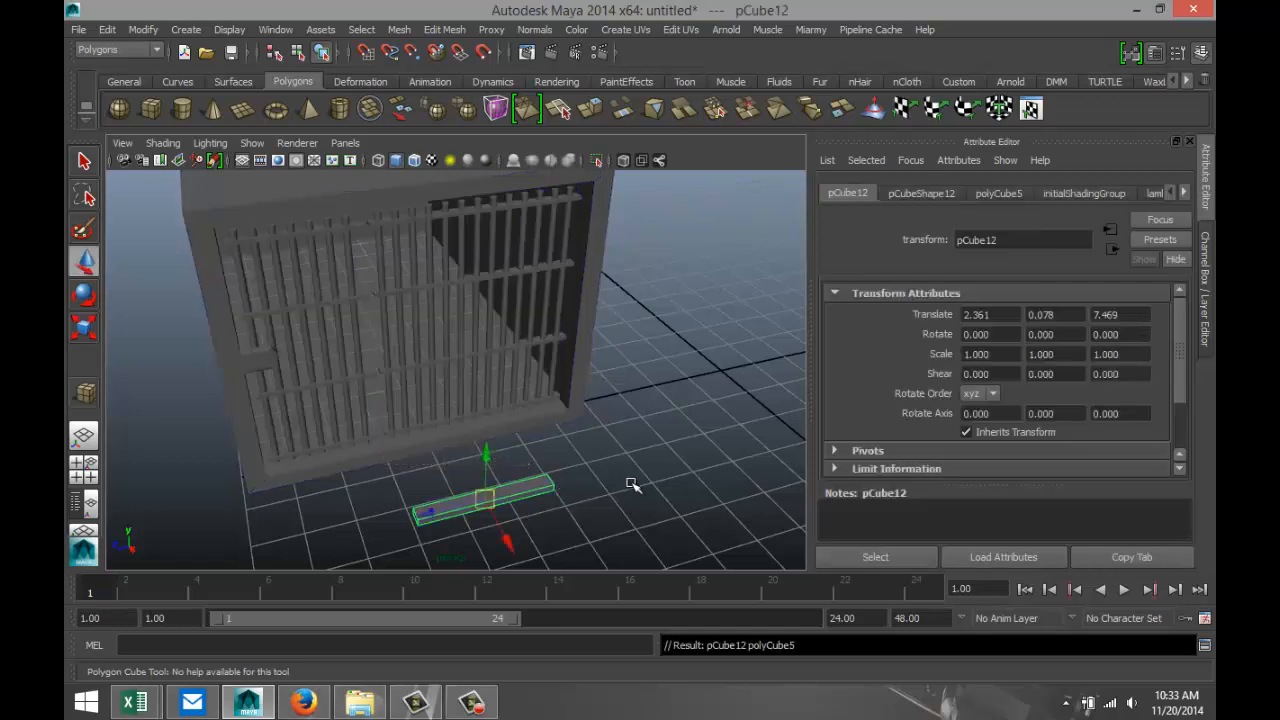
pyautogui.keyDown('alt'); pyautogui.moveTo(634, 484); pyautogui.dragTo(604, 475); pyautogui.keyUp('alt')
pyautogui.press('r')
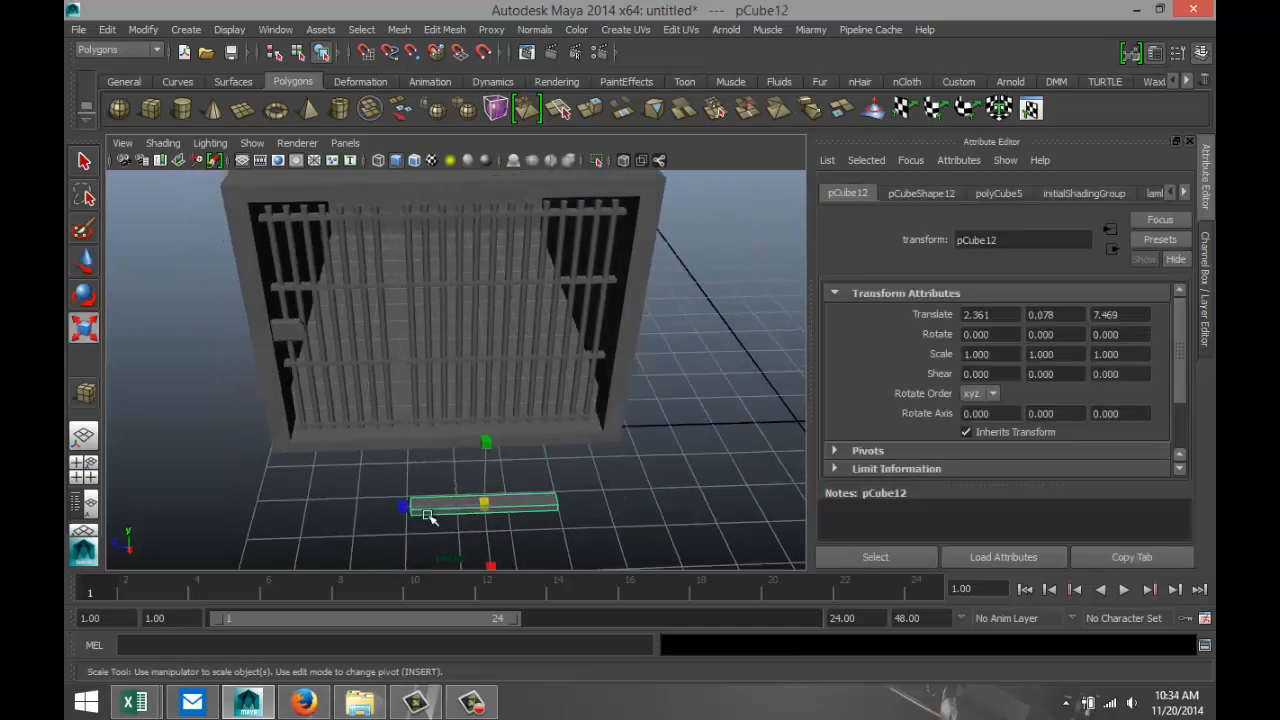
pyautogui.moveTo(401, 508); pyautogui.dragTo(426, 514)
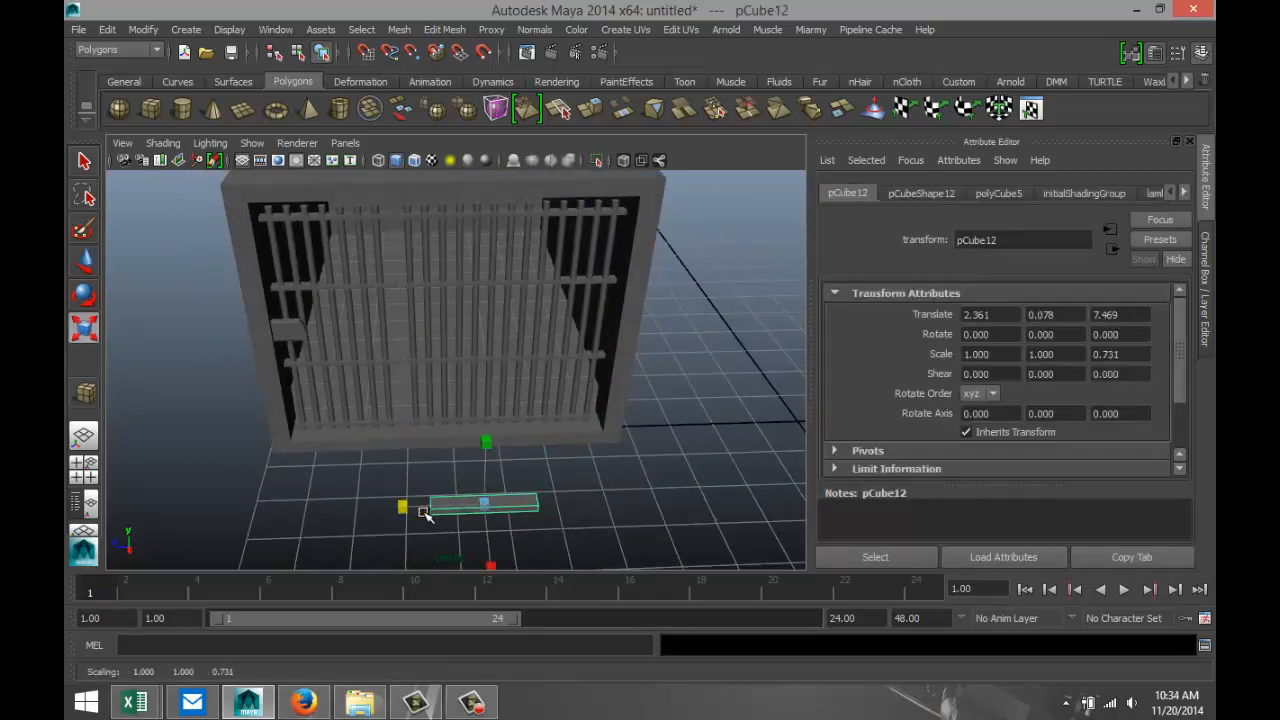
# Insert two edge loops across the flat box, enclosing a short section near its middle.
pyautogui.click(444, 29)
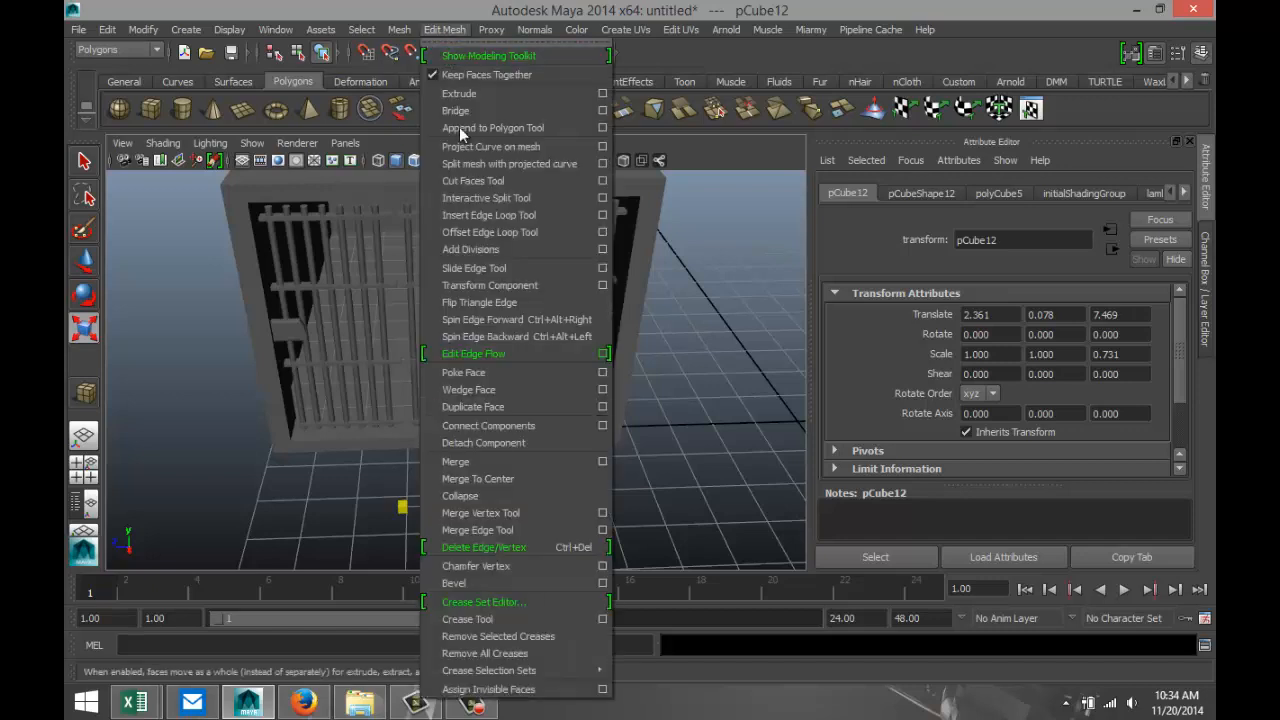
pyautogui.click(498, 215)
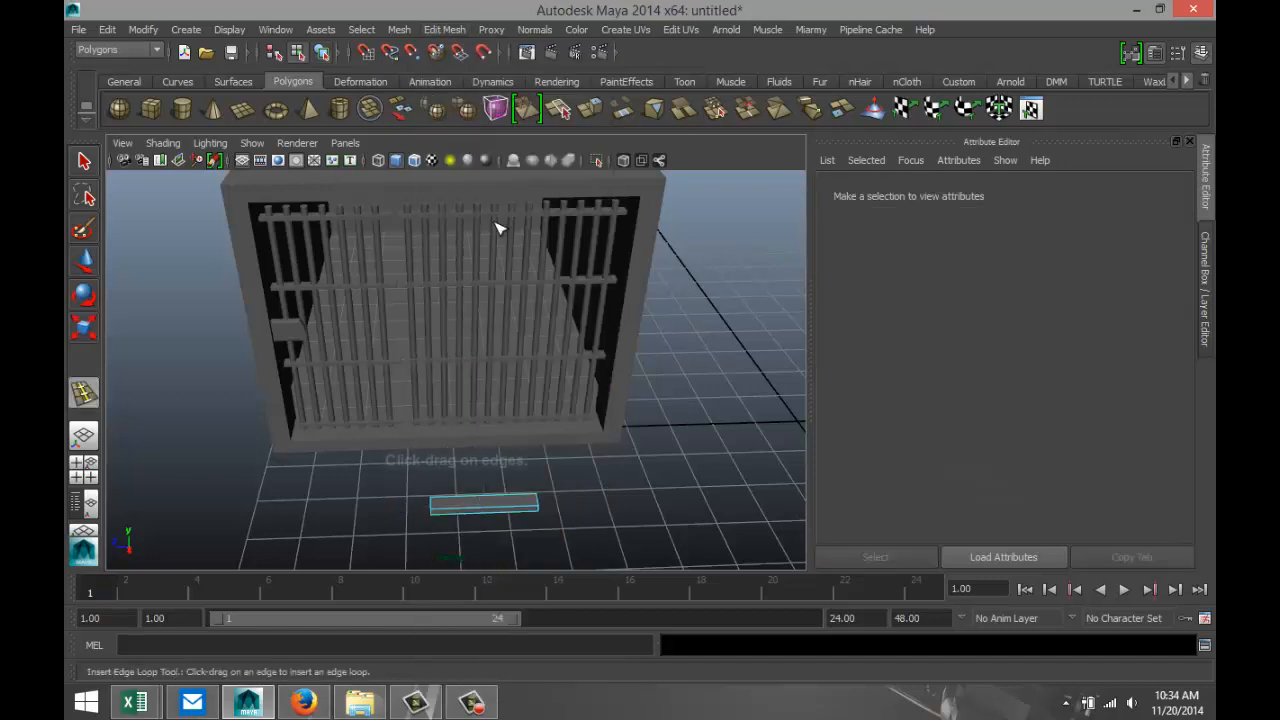
pyautogui.click(462, 503)
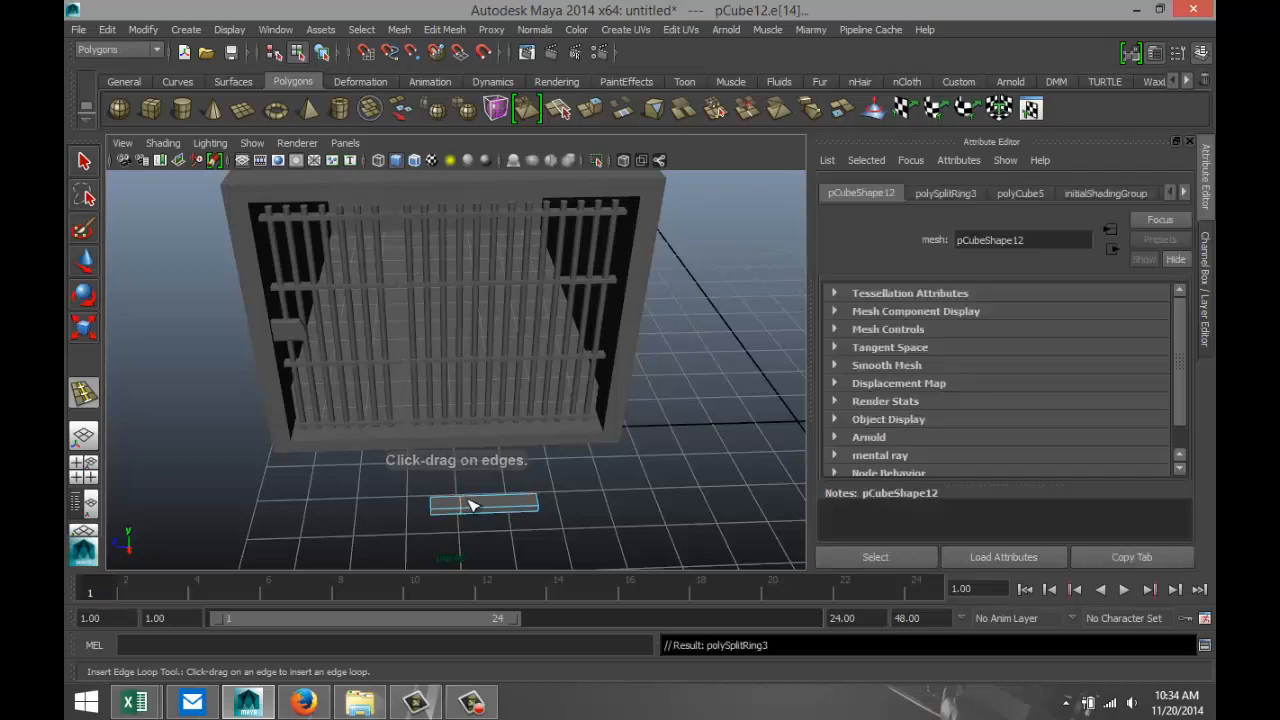
pyautogui.click(482, 503)
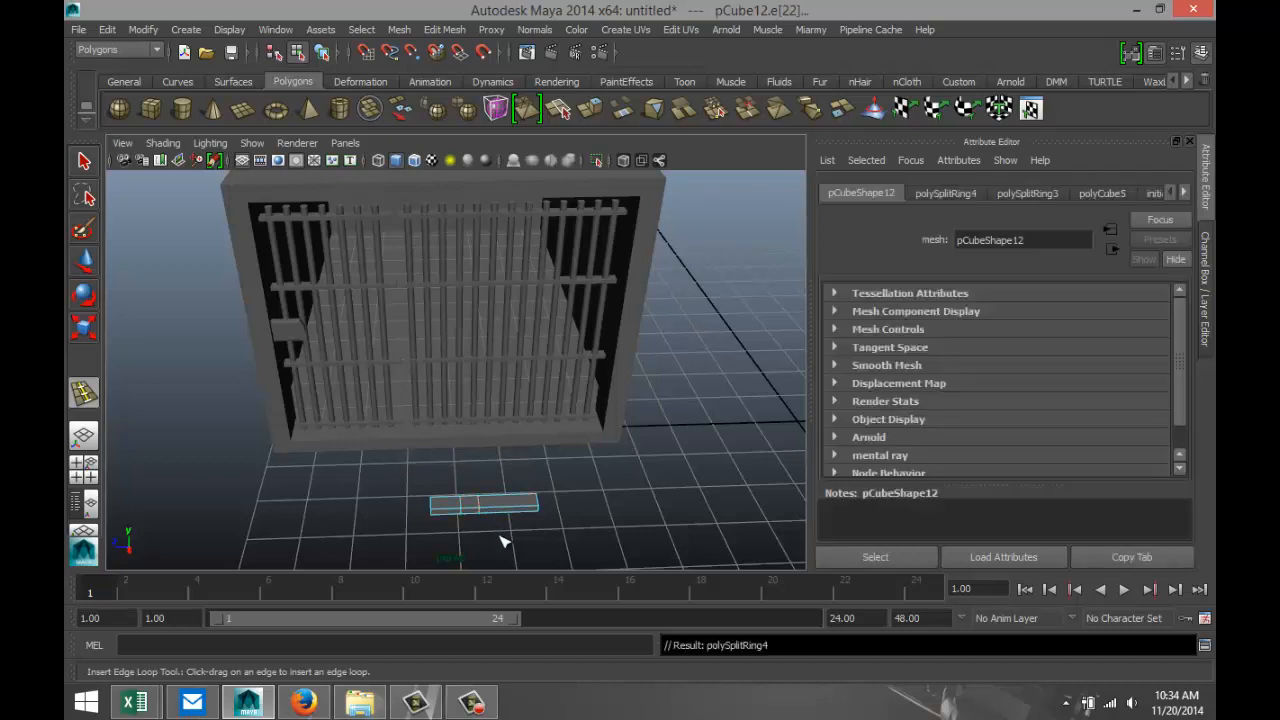
pyautogui.press('q')
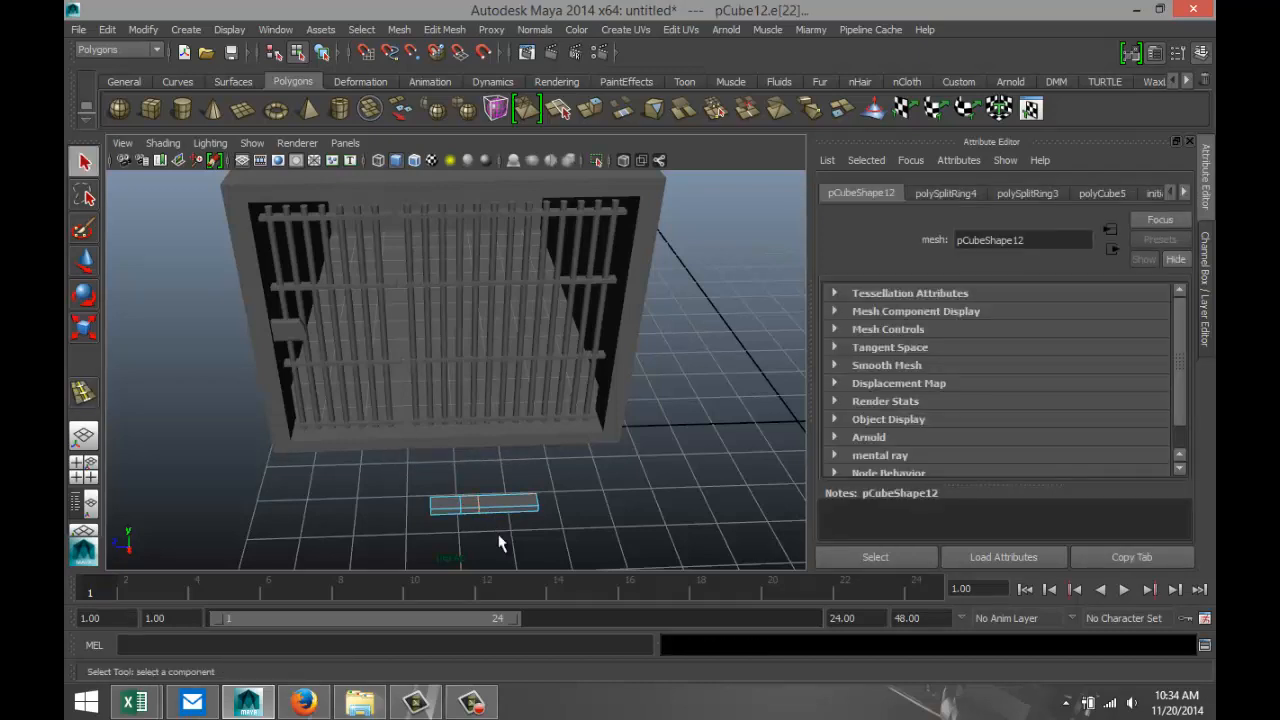
# Select the faces of the short section between the two loops and move them outward along X to about 2.494.
pyautogui.press('f')
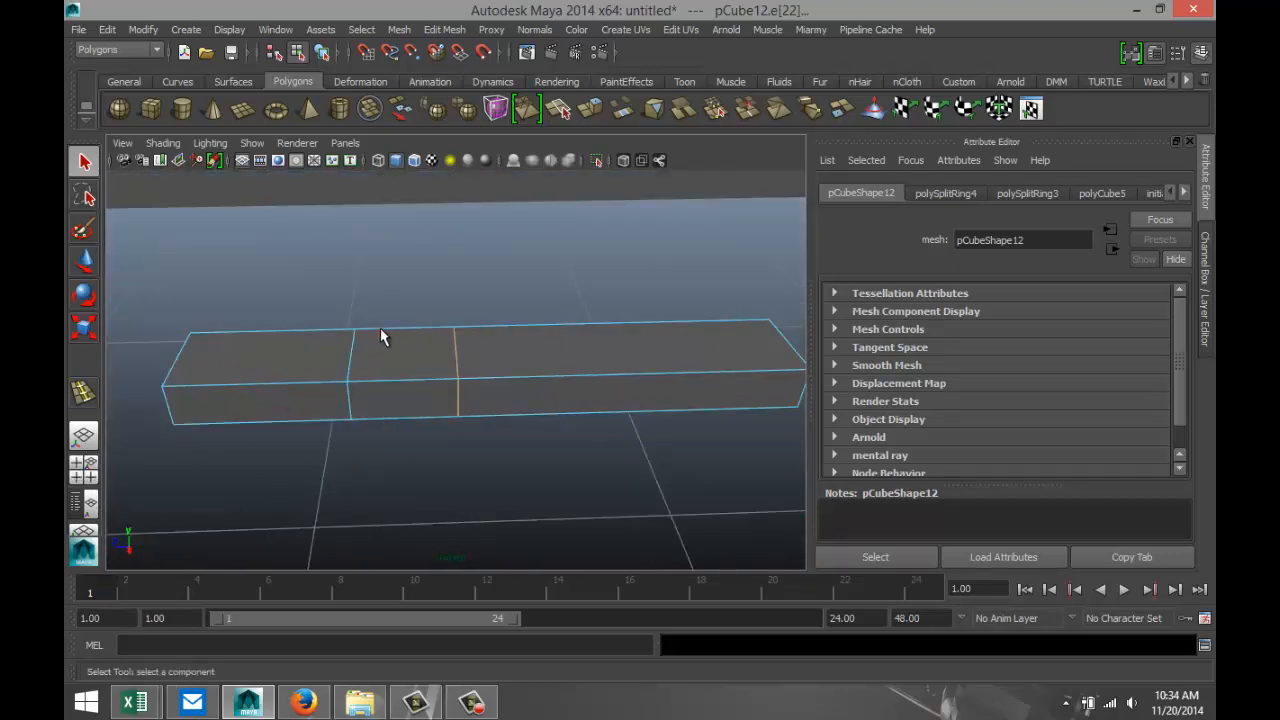
pyautogui.moveTo(406, 355); pyautogui.dragTo(407, 336, button='right')
pyautogui.moveTo(411, 456); pyautogui.dragTo(537, 509)
pyautogui.press('w')
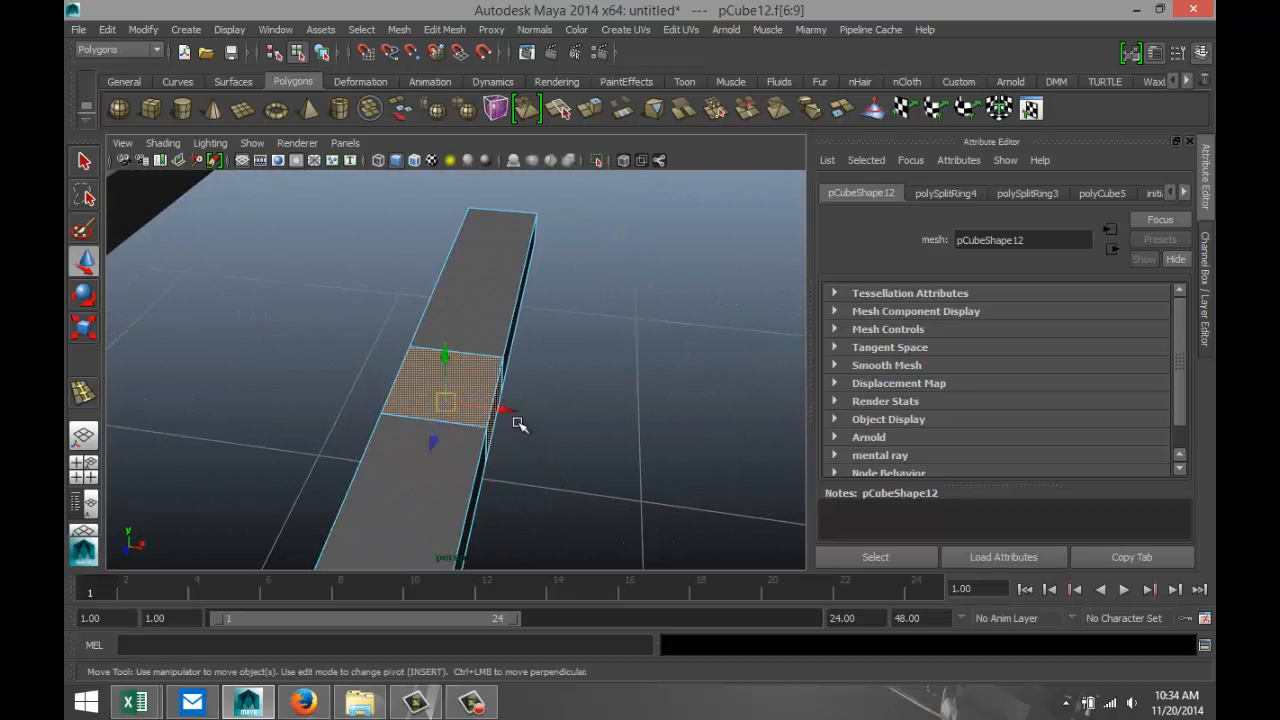
pyautogui.moveTo(508, 412); pyautogui.dragTo(548, 419)
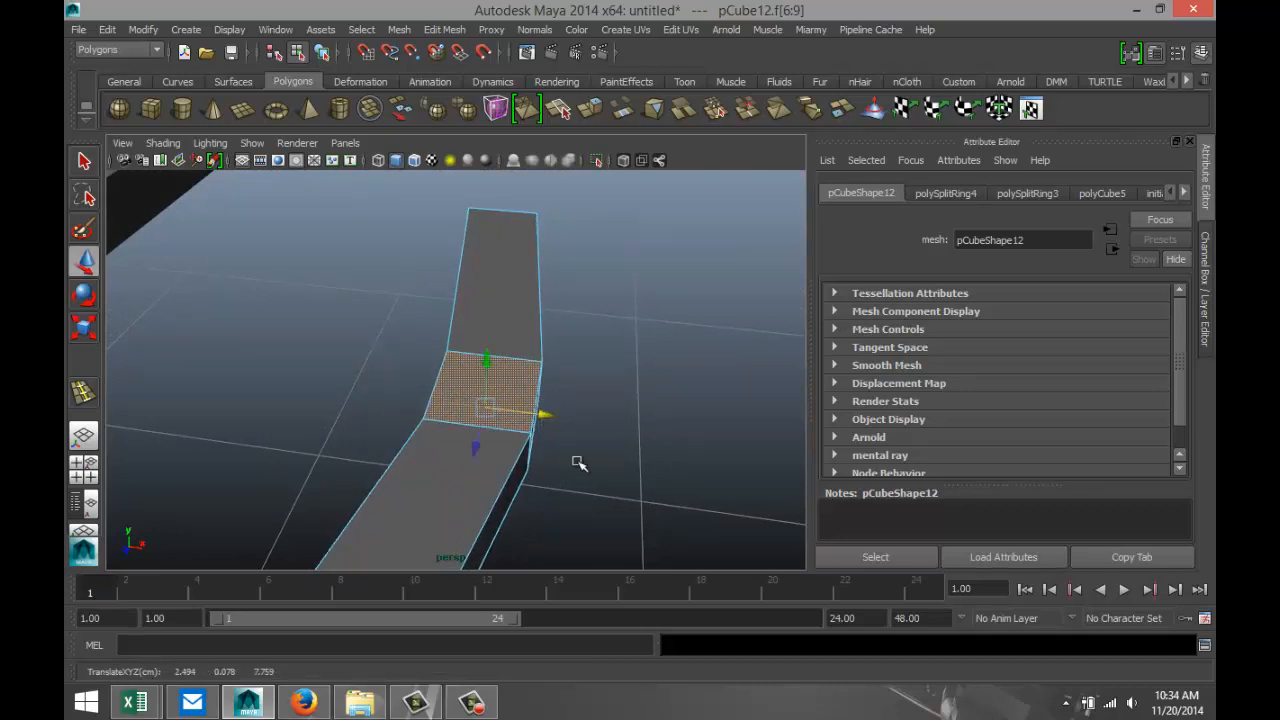
# Insert an edge loop across the bent box, close to its far end.
pyautogui.keyDown('alt'); pyautogui.moveTo(598, 463); pyautogui.dragTo(428, 448); pyautogui.keyUp('alt')
pyautogui.keyDown('alt'); pyautogui.moveTo(589, 486); pyautogui.dragTo(534, 443); pyautogui.keyUp('alt')
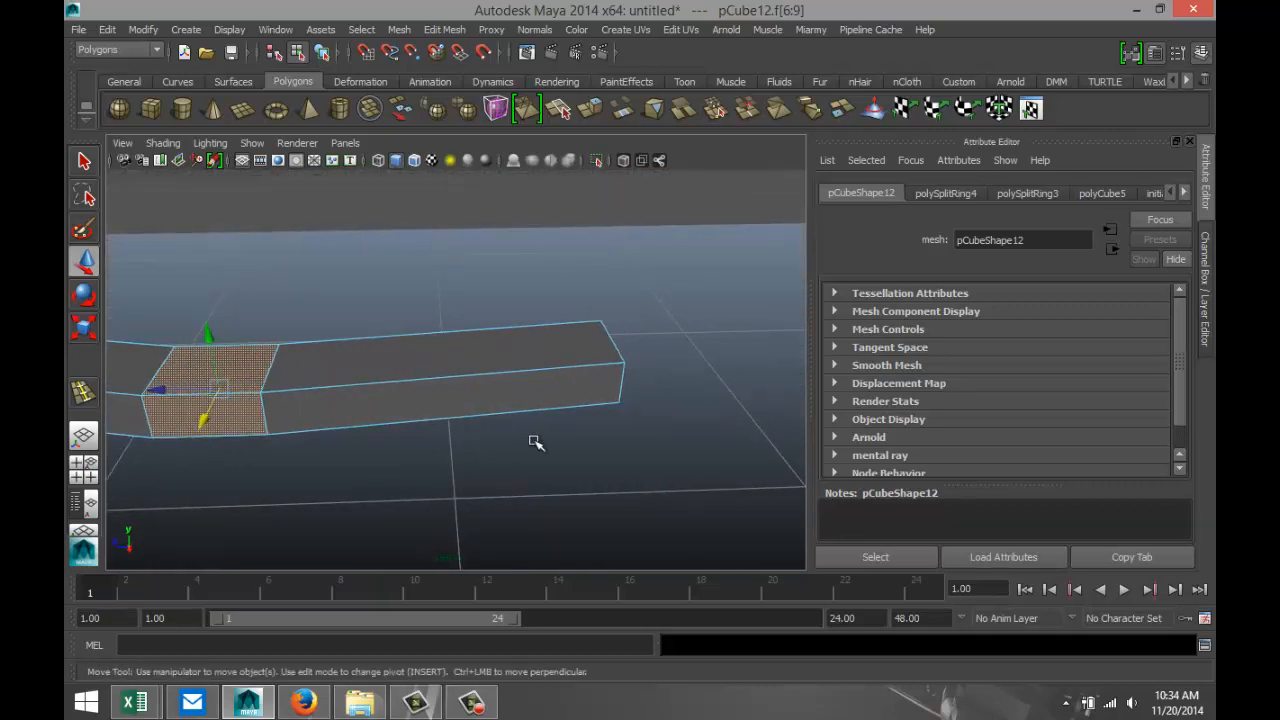
pyautogui.click(445, 30)
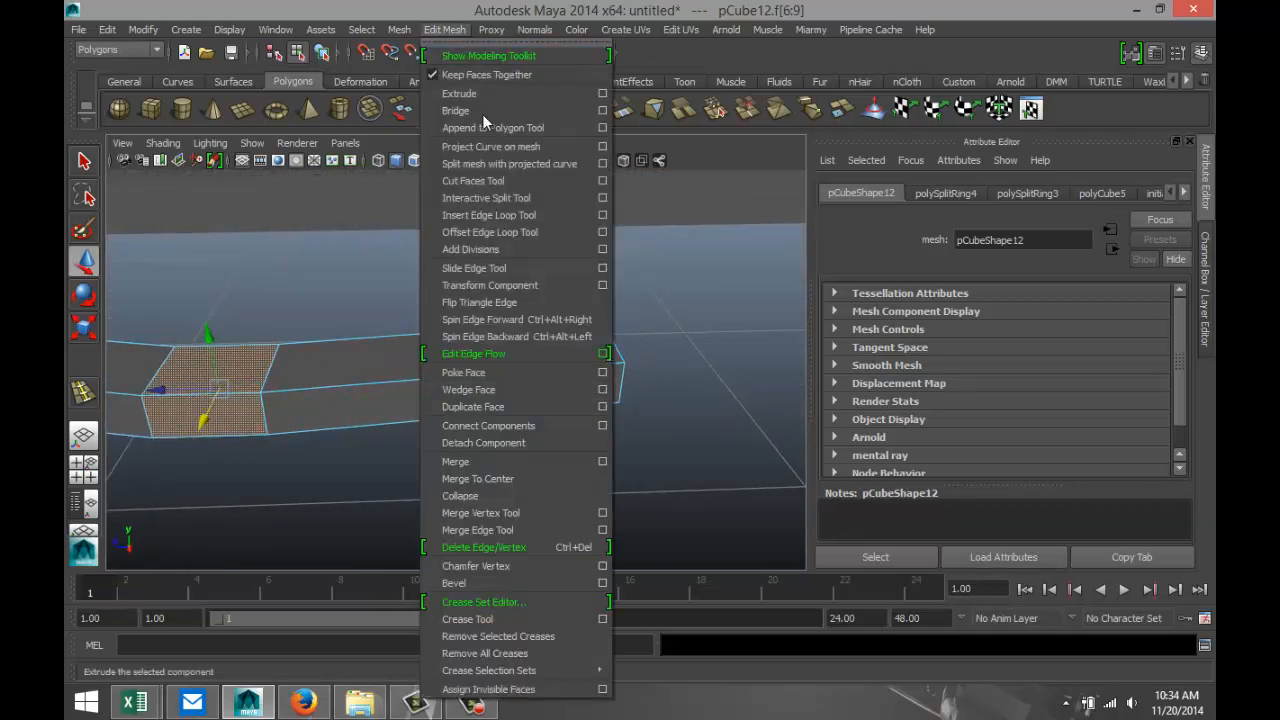
pyautogui.click(501, 217)
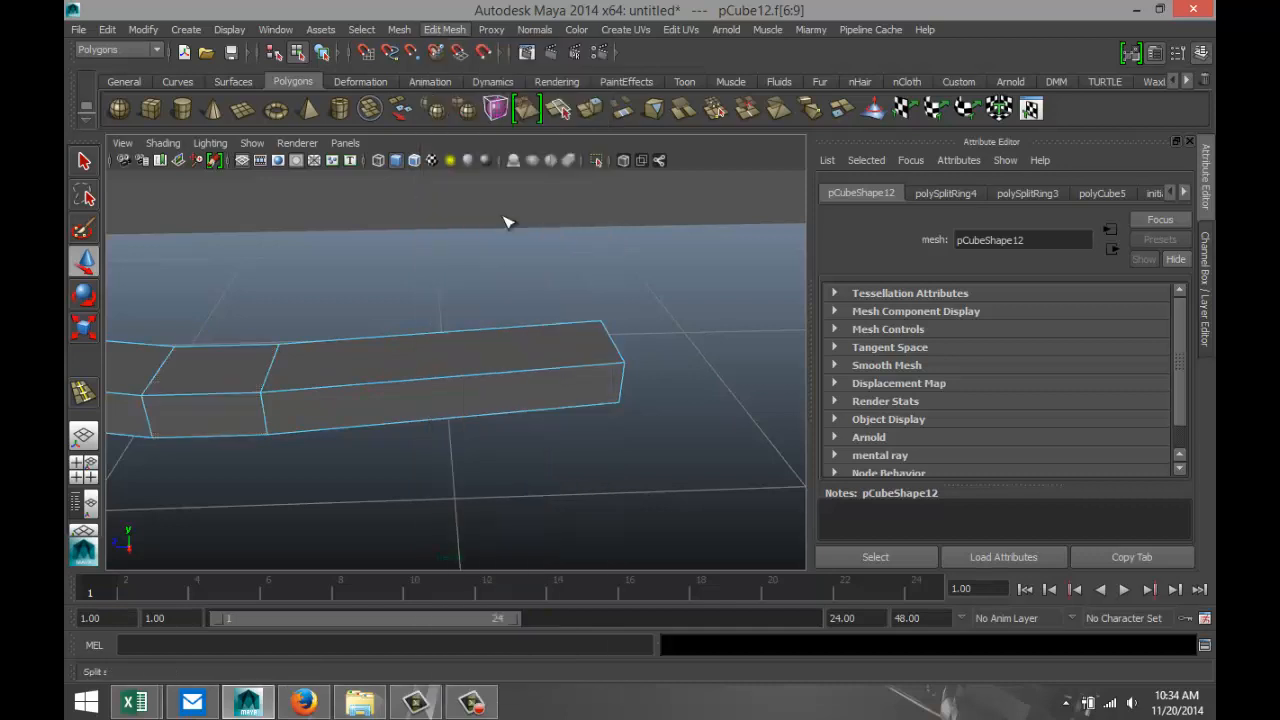
pyautogui.click(536, 375)
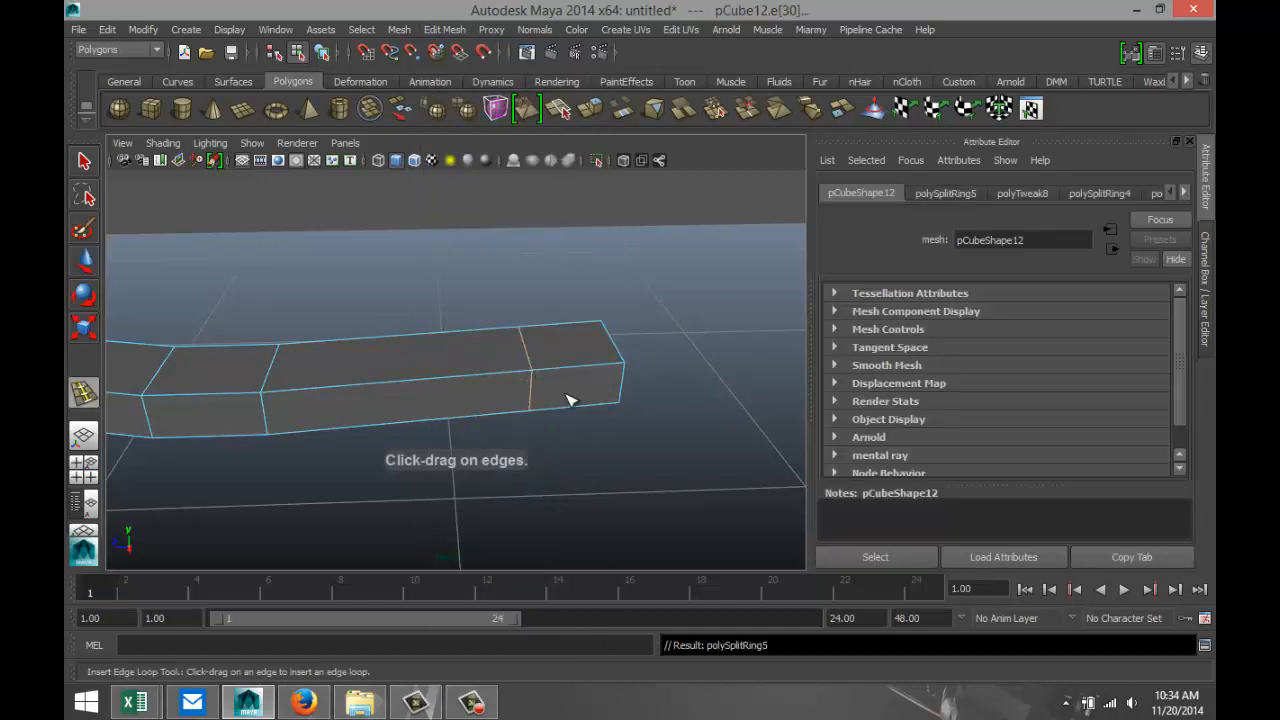
pyautogui.press('q')
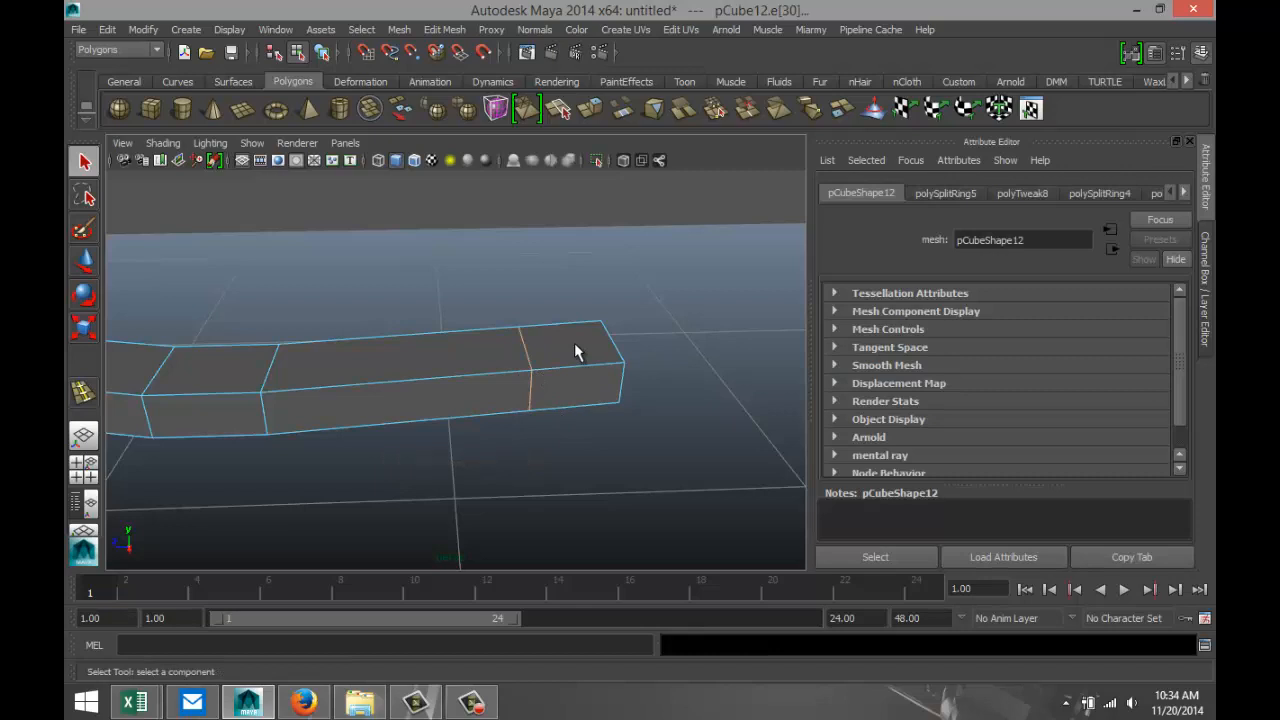
# Select the faces of the short end section and move them outward along X, level with the offset middle section.
pyautogui.rightClick(576, 347)
pyautogui.click(575, 336)
pyautogui.moveTo(620, 470); pyautogui.dragTo(621, 475)
pyautogui.press('w')
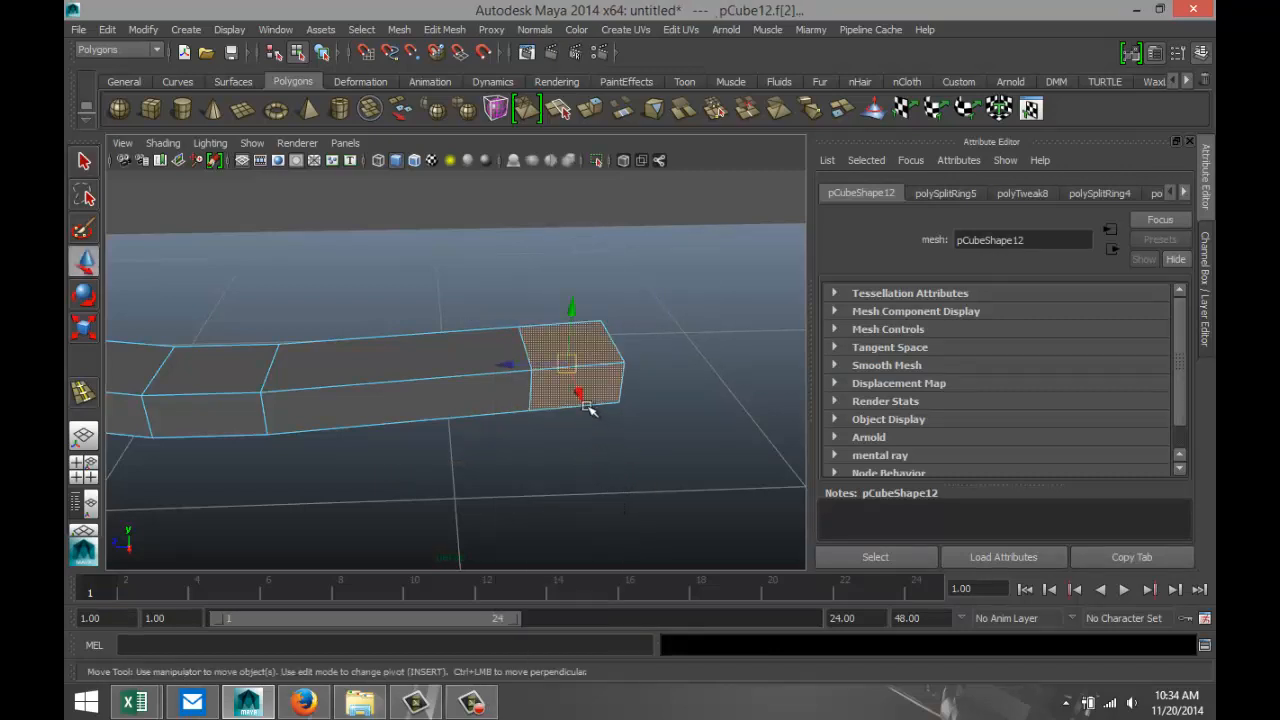
pyautogui.moveTo(573, 405); pyautogui.dragTo(575, 418)
pyautogui.keyDown('alt'); pyautogui.moveTo(498, 492); pyautogui.dragTo(522, 475, button='middle'); pyautogui.keyUp('alt')
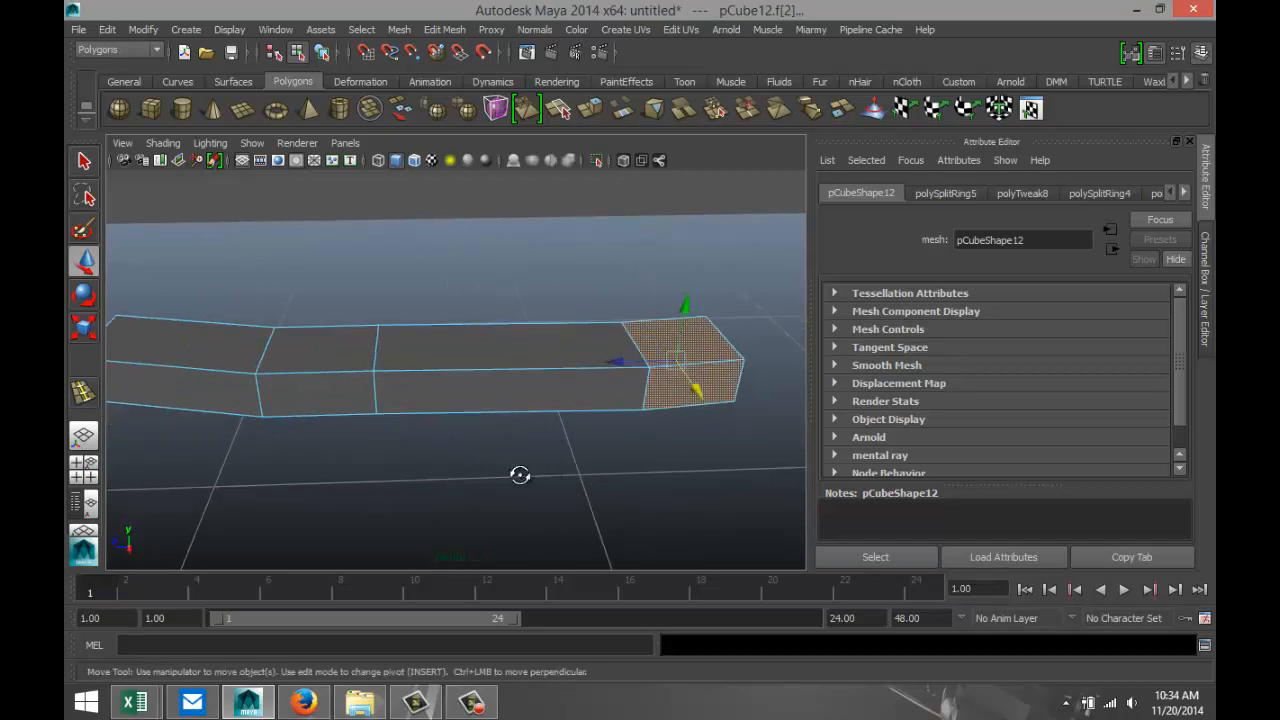
pyautogui.keyDown('alt'); pyautogui.moveTo(520, 475); pyautogui.dragTo(518, 549); pyautogui.keyUp('alt')
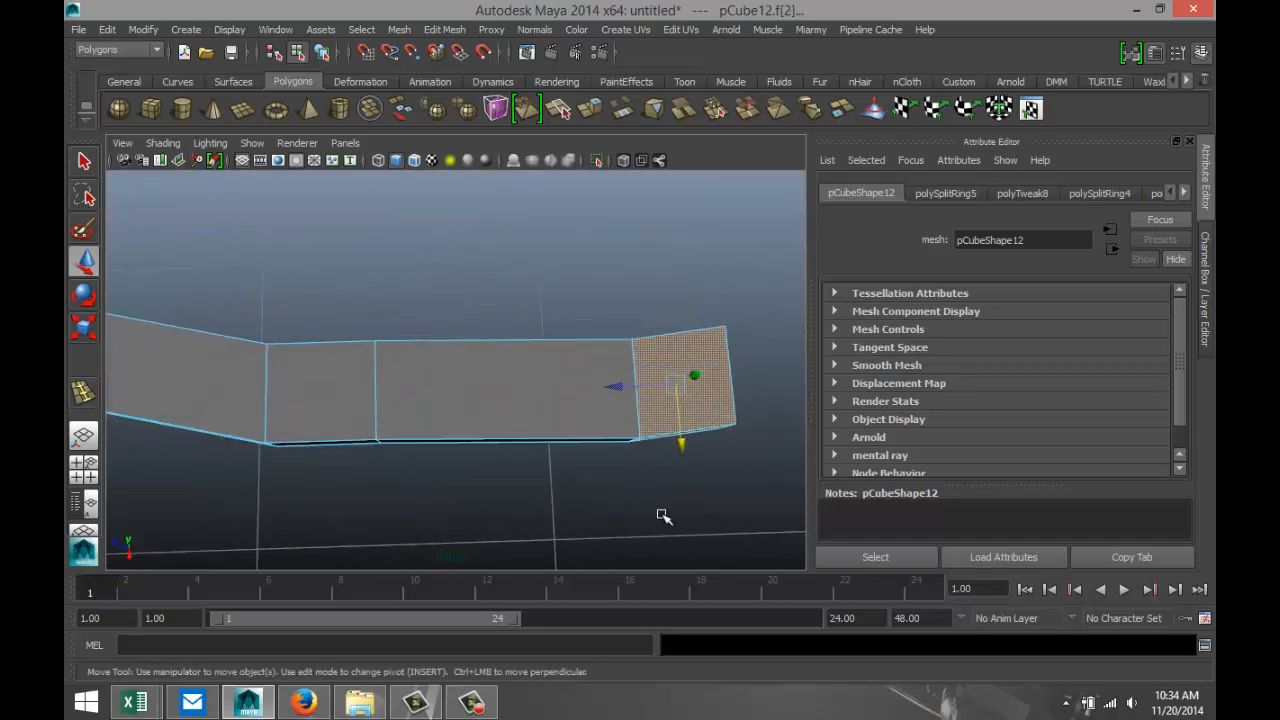
pyautogui.keyDown('alt'); pyautogui.moveTo(675, 514); pyautogui.dragTo(480, 500, button='middle'); pyautogui.keyUp('alt')
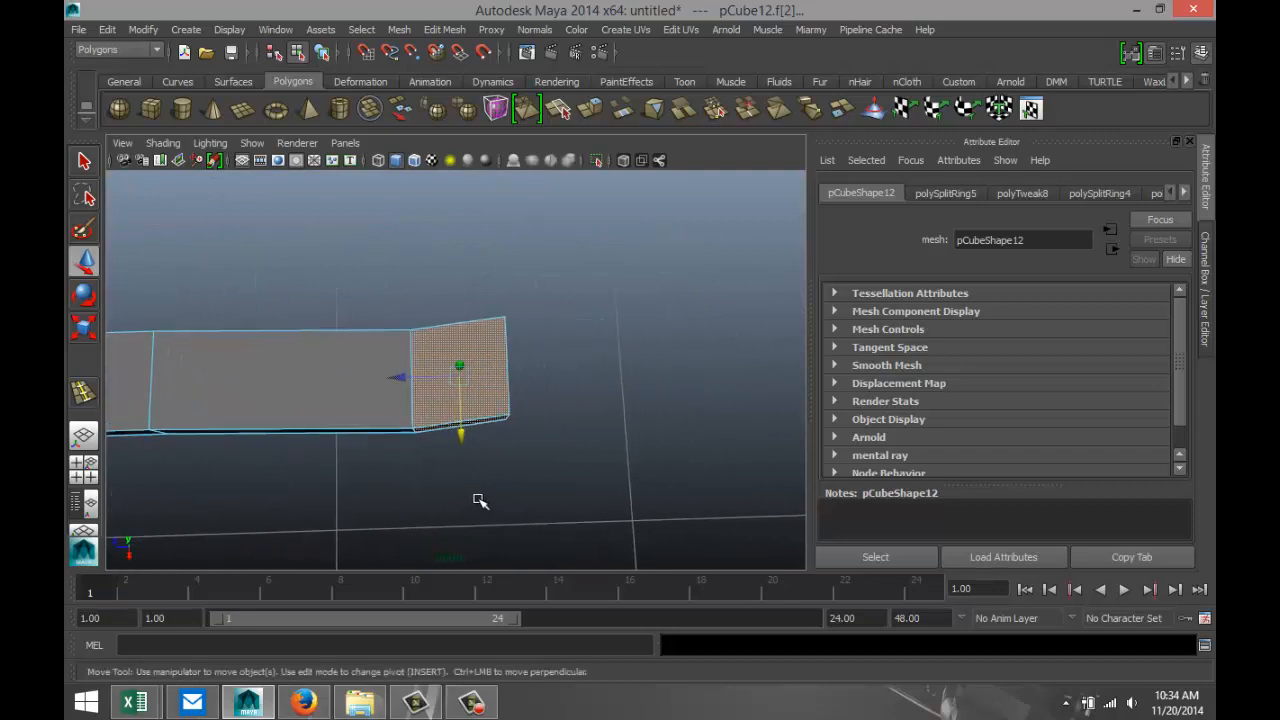
# Select the edges at the box's far end and move them along X, so the end section angles outward.
pyautogui.rightClick(508, 372)
pyautogui.click(507, 250)
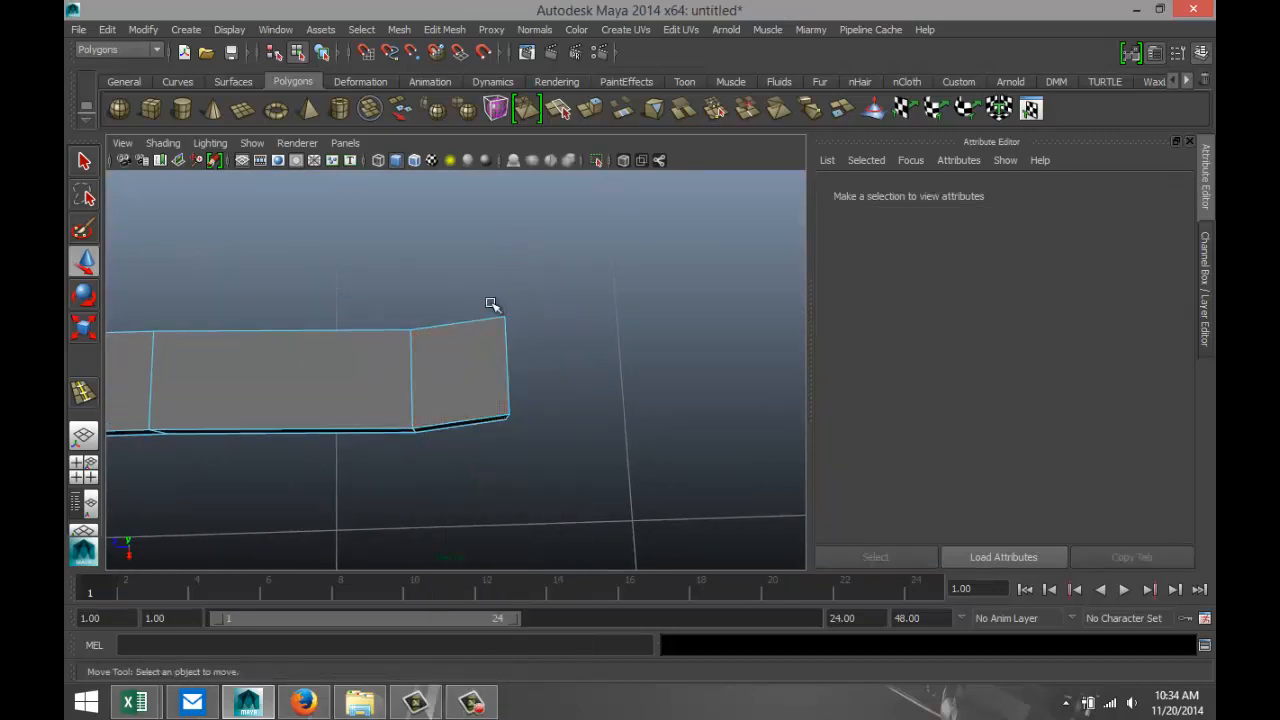
pyautogui.moveTo(491, 294); pyautogui.dragTo(556, 497)
pyautogui.moveTo(434, 289); pyautogui.dragTo(435, 528)
pyautogui.moveTo(511, 425); pyautogui.dragTo(511, 453)
pyautogui.keyDown('alt'); pyautogui.moveTo(384, 503); pyautogui.dragTo(634, 503, button='middle'); pyautogui.keyUp('alt')
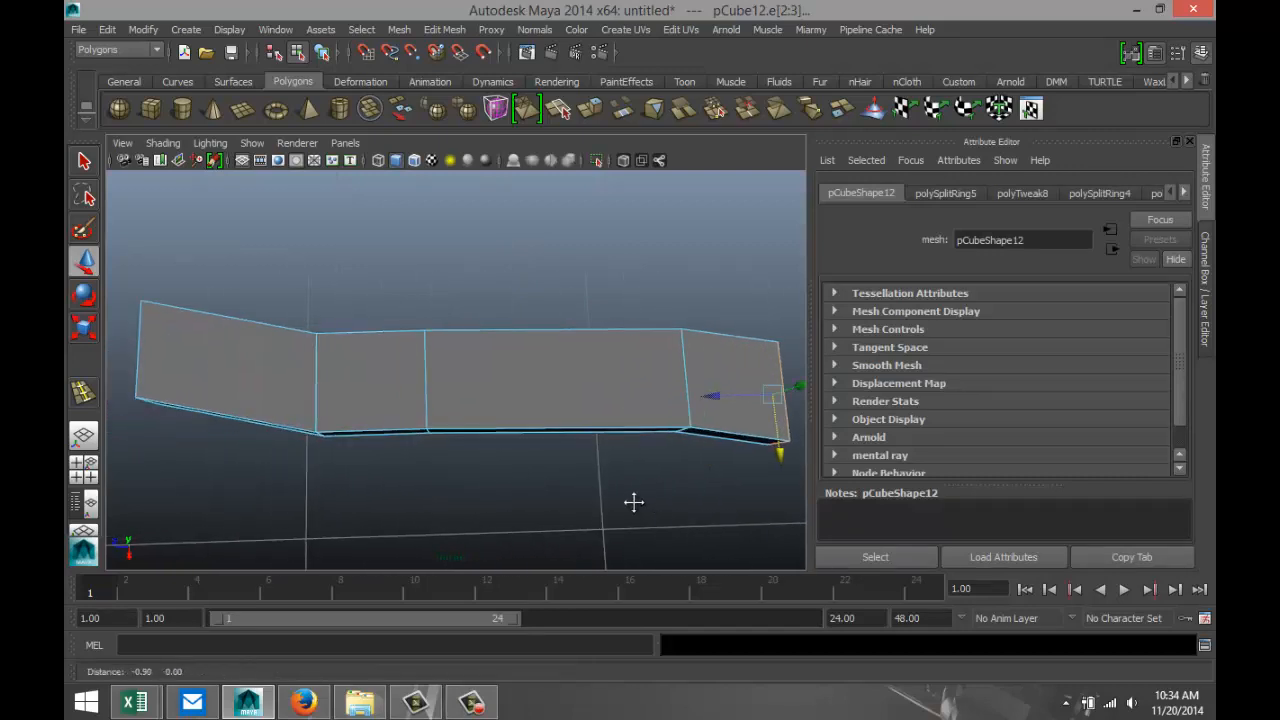
# Select the long edges running along the bent box and bevel them.
pyautogui.scroll(-2, 612, 503)
pyautogui.keyDown('alt'); pyautogui.moveTo(612, 503); pyautogui.dragTo(540, 463); pyautogui.keyUp('alt')
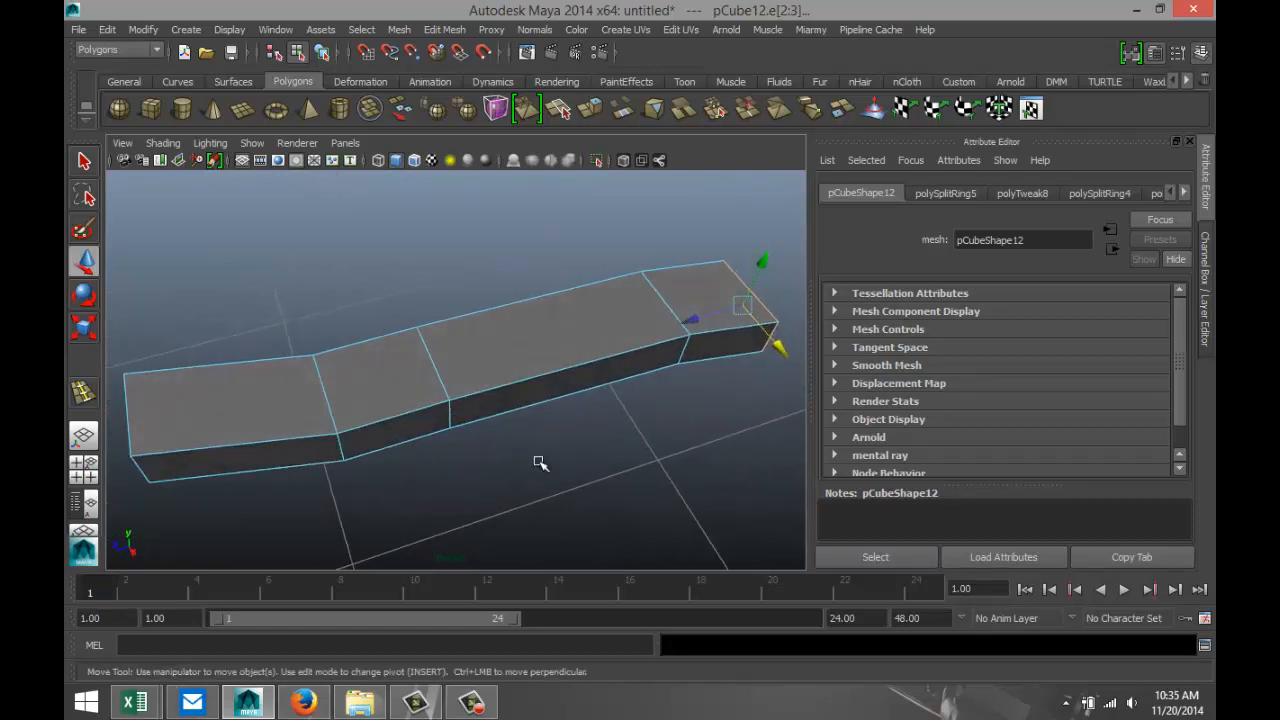
pyautogui.click(511, 382)
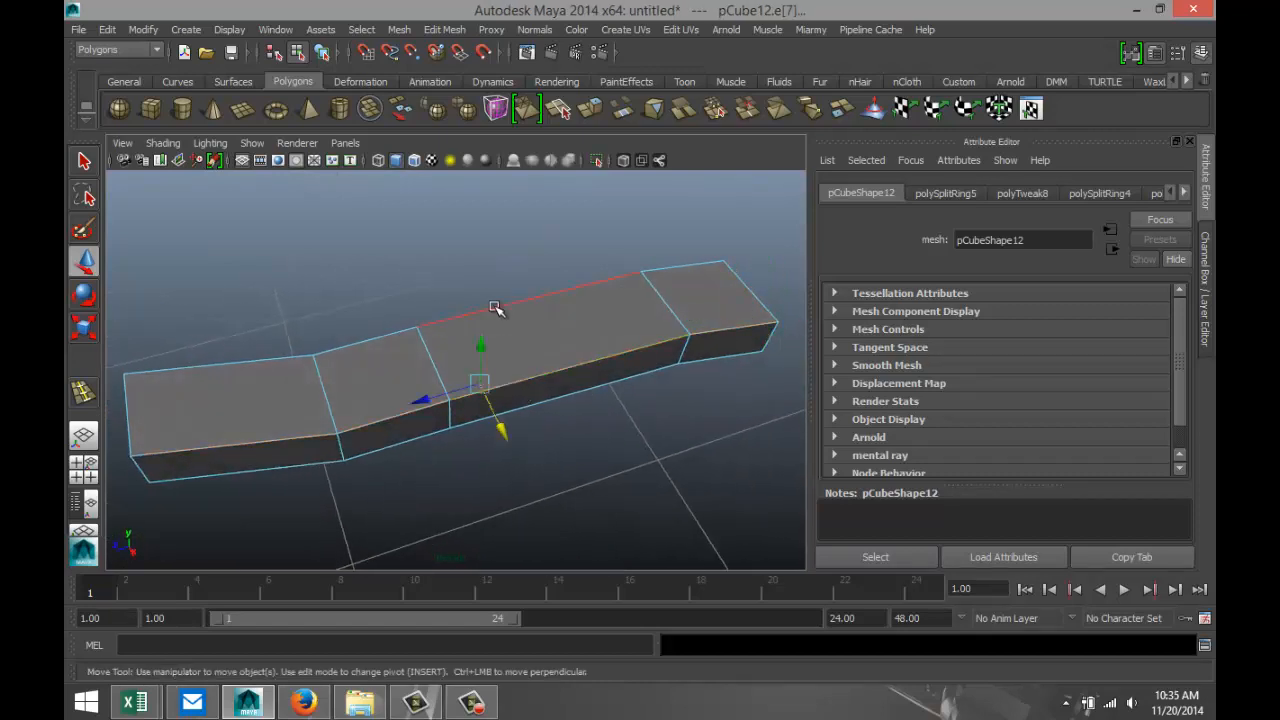
pyautogui.keyDown('shift'); pyautogui.click(499, 306); pyautogui.keyUp('shift')
pyautogui.keyDown('shift'); pyautogui.click(529, 408); pyautogui.keyUp('shift')
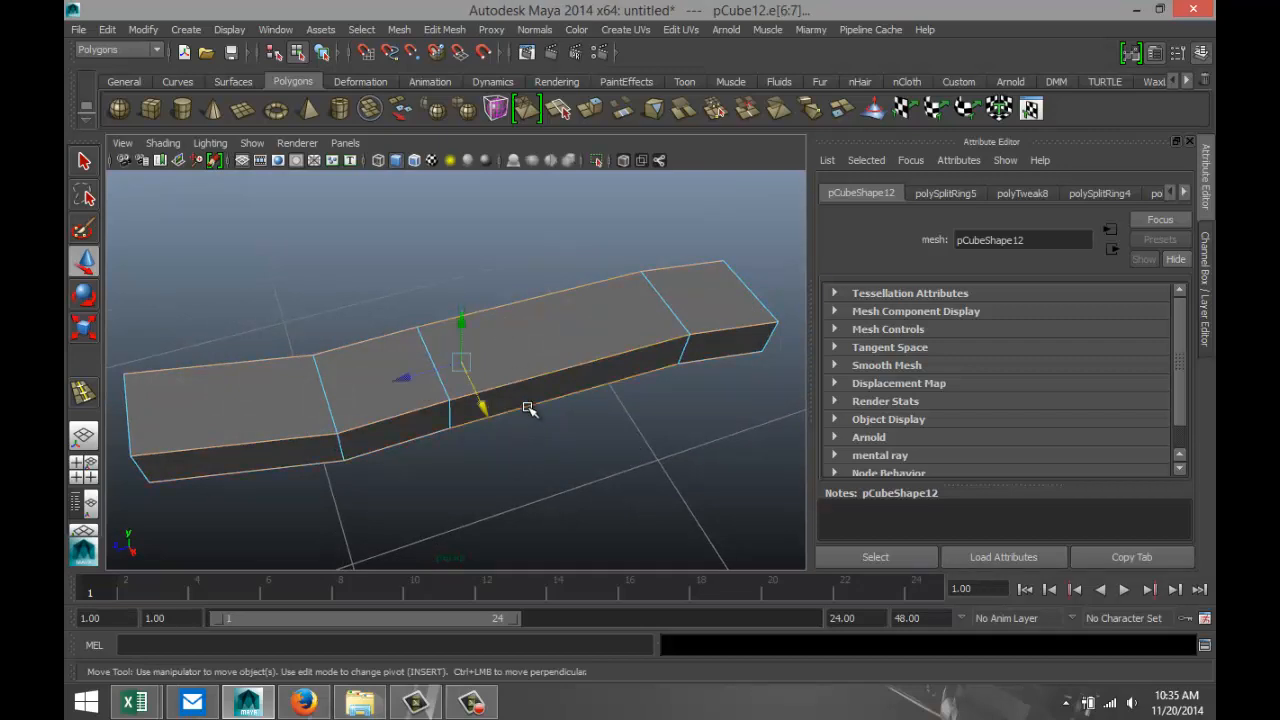
pyautogui.keyDown('alt'); pyautogui.moveTo(573, 465); pyautogui.dragTo(563, 434); pyautogui.keyUp('alt')
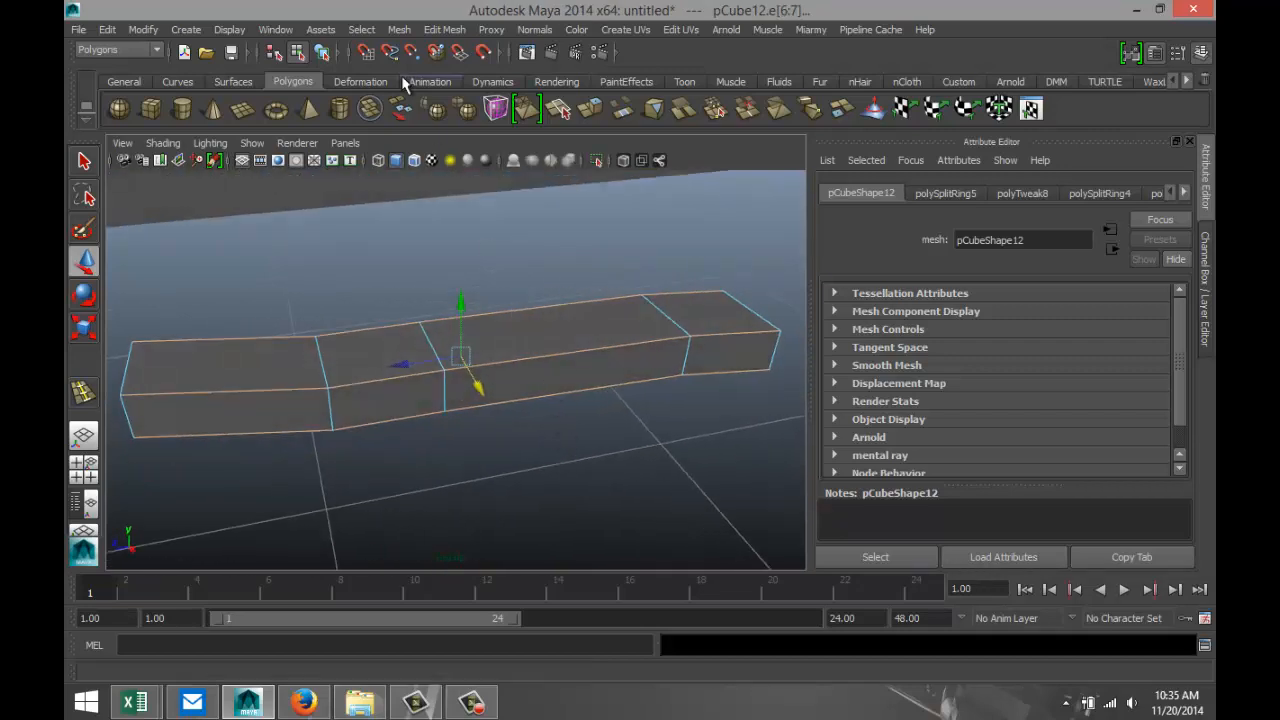
pyautogui.click(440, 30)
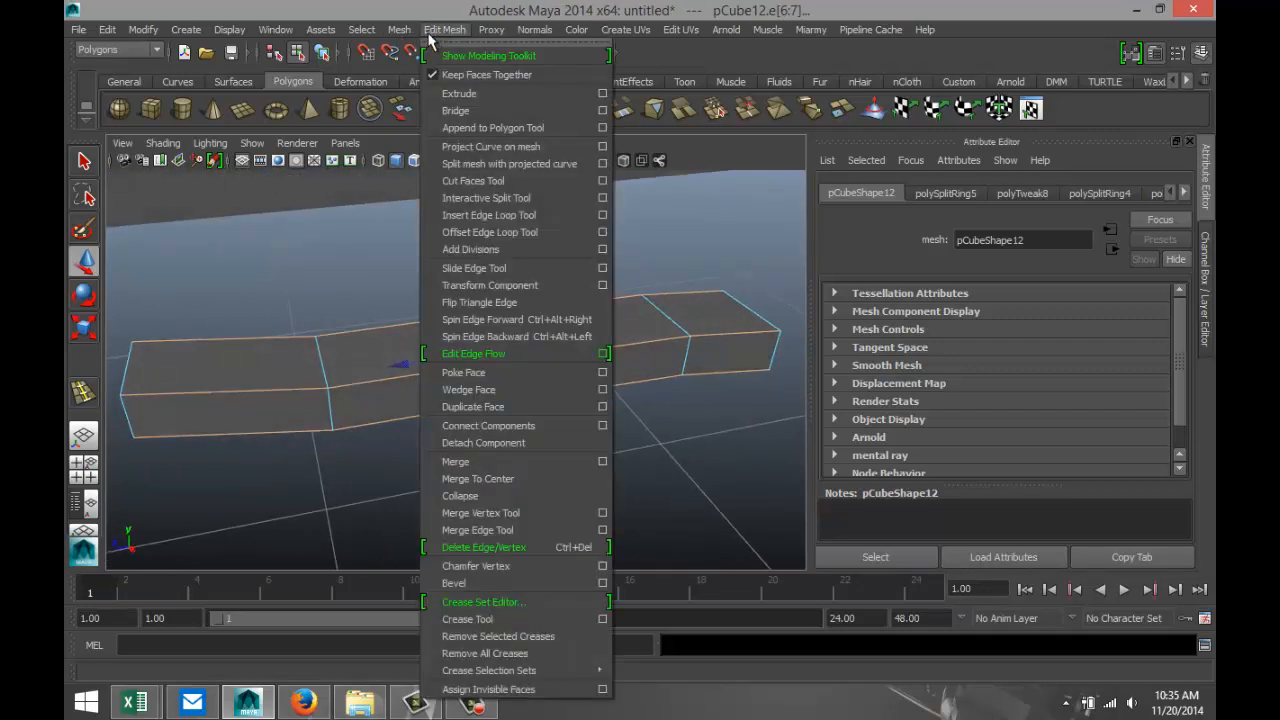
pyautogui.click(466, 588)
pyautogui.click(420, 484)
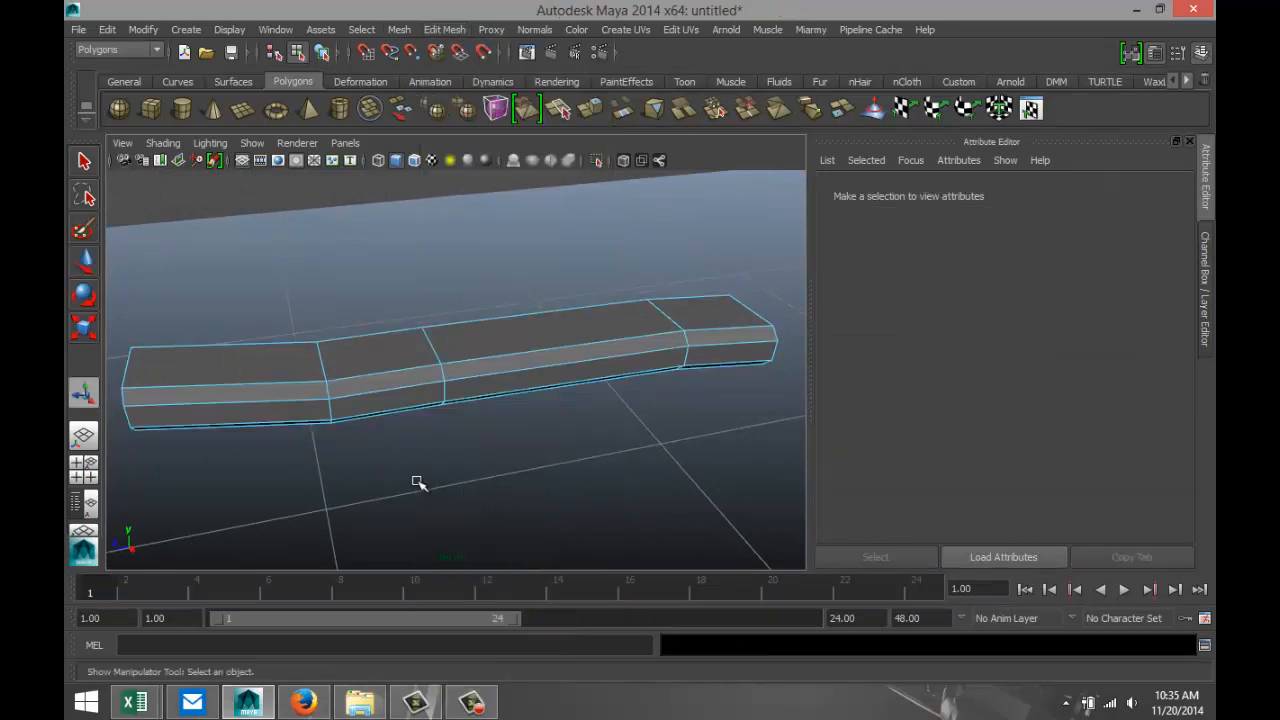
# Select the whole bent piece as an object and narrow it along X to a scale of 0.380.
pyautogui.keyDown('alt'); pyautogui.moveTo(392, 468); pyautogui.dragTo(435, 469); pyautogui.keyUp('alt')
pyautogui.moveTo(455, 335); pyautogui.dragTo(531, 266, button='right')
pyautogui.click(497, 336)
pyautogui.press('r')
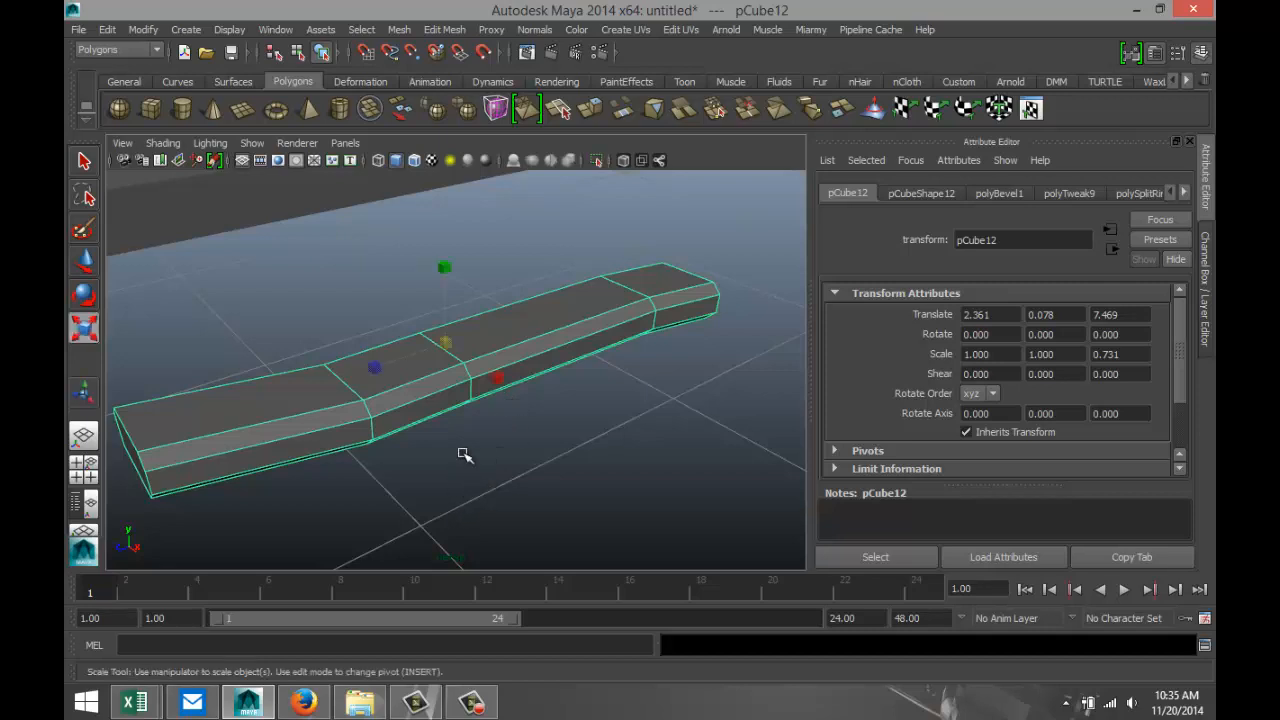
pyautogui.moveTo(491, 371); pyautogui.dragTo(462, 362)
pyautogui.keyDown('alt'); pyautogui.moveTo(416, 410); pyautogui.dragTo(489, 466); pyautogui.keyUp('alt')
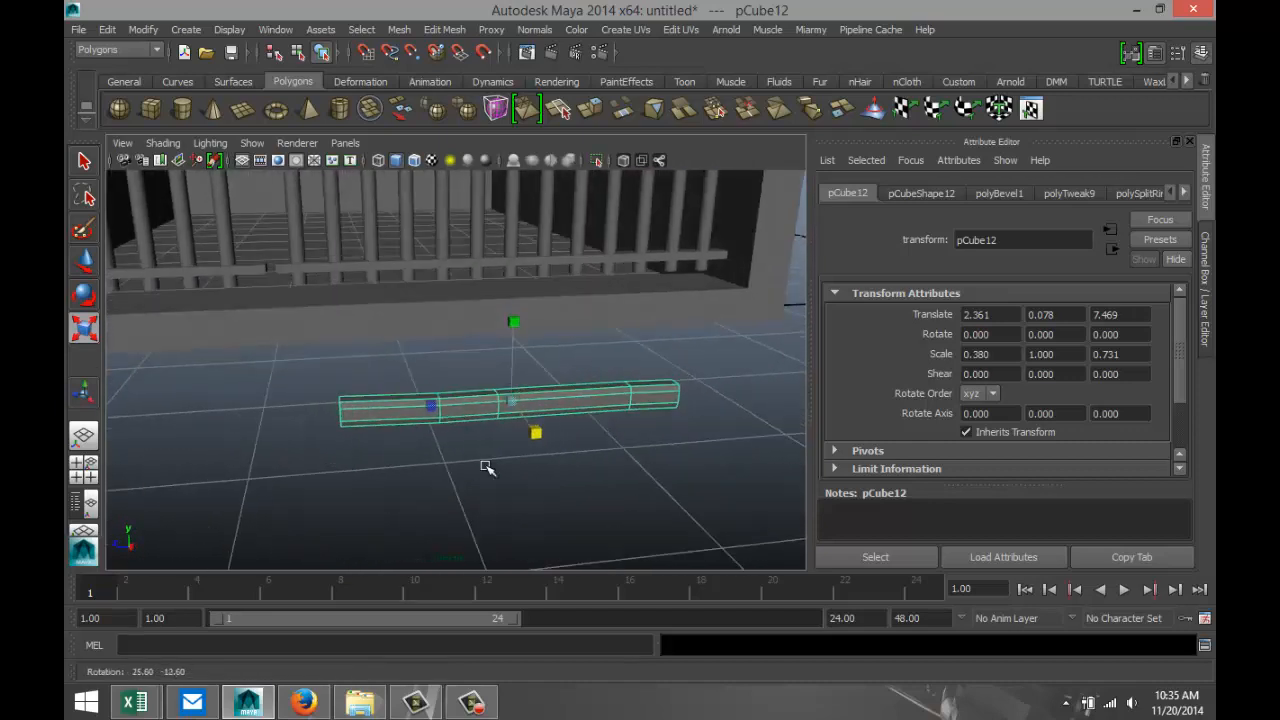
# Move the bent piece onto the lowest crossbar of the cell front, at Translate 0.316, 0.597, 8.854.
pyautogui.press('w')
pyautogui.moveTo(529, 423); pyautogui.dragTo(476, 318)
pyautogui.moveTo(453, 257); pyautogui.dragTo(452, 203)
pyautogui.moveTo(418, 273); pyautogui.dragTo(238, 279)
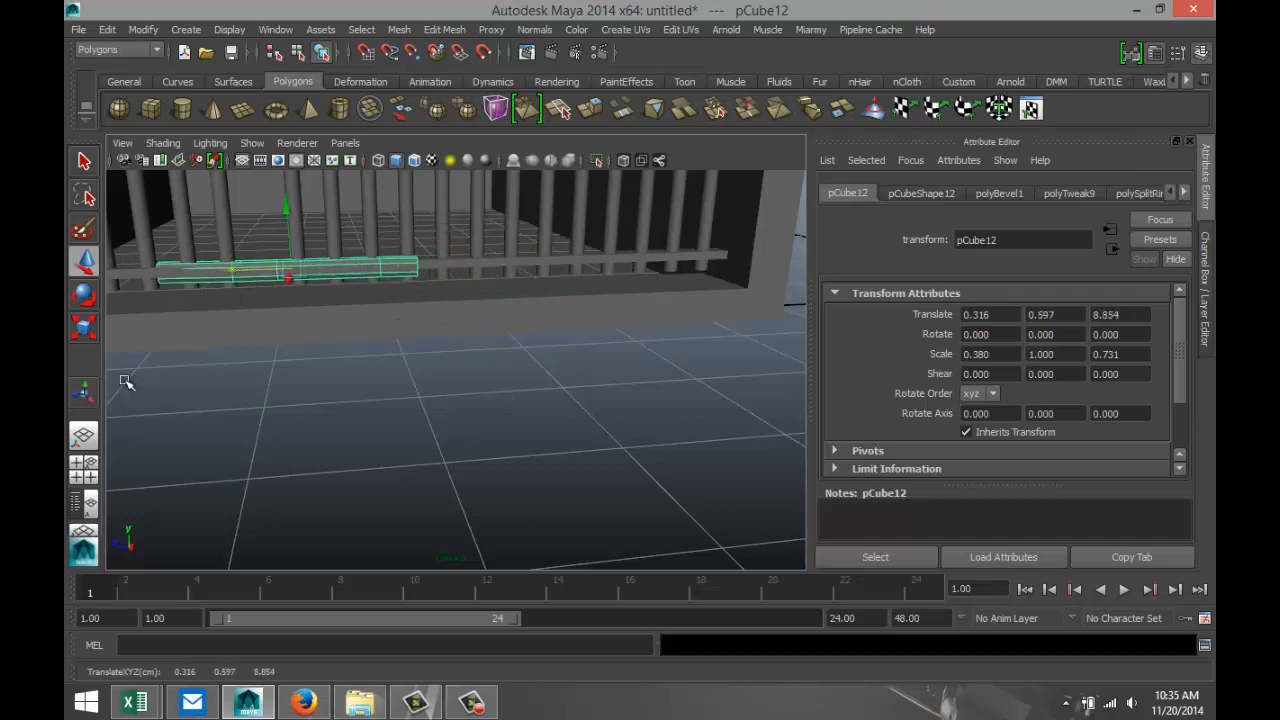
# In the side view, shorten the piece to a Z scale of 0.305 and center it over the crossbar gap at Translate Z 9.061.
pyautogui.click(83, 470)
pyautogui.press('space')
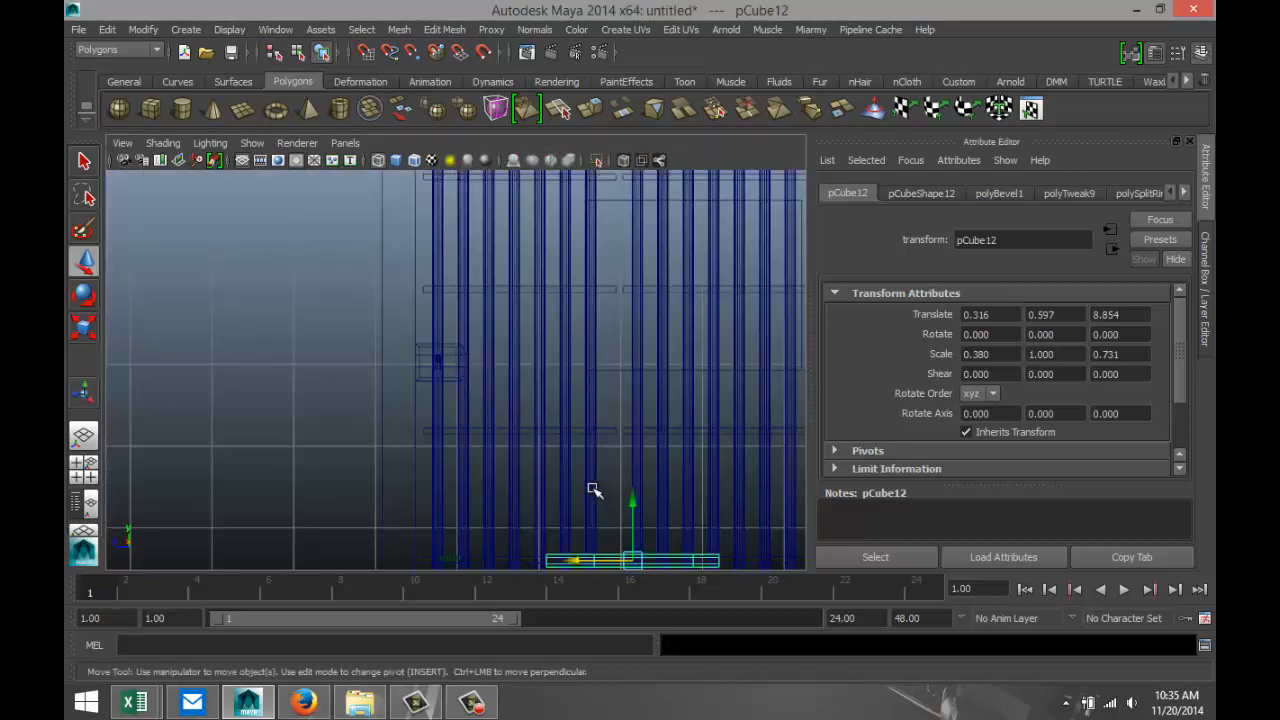
pyautogui.scroll(-6, 594, 490)
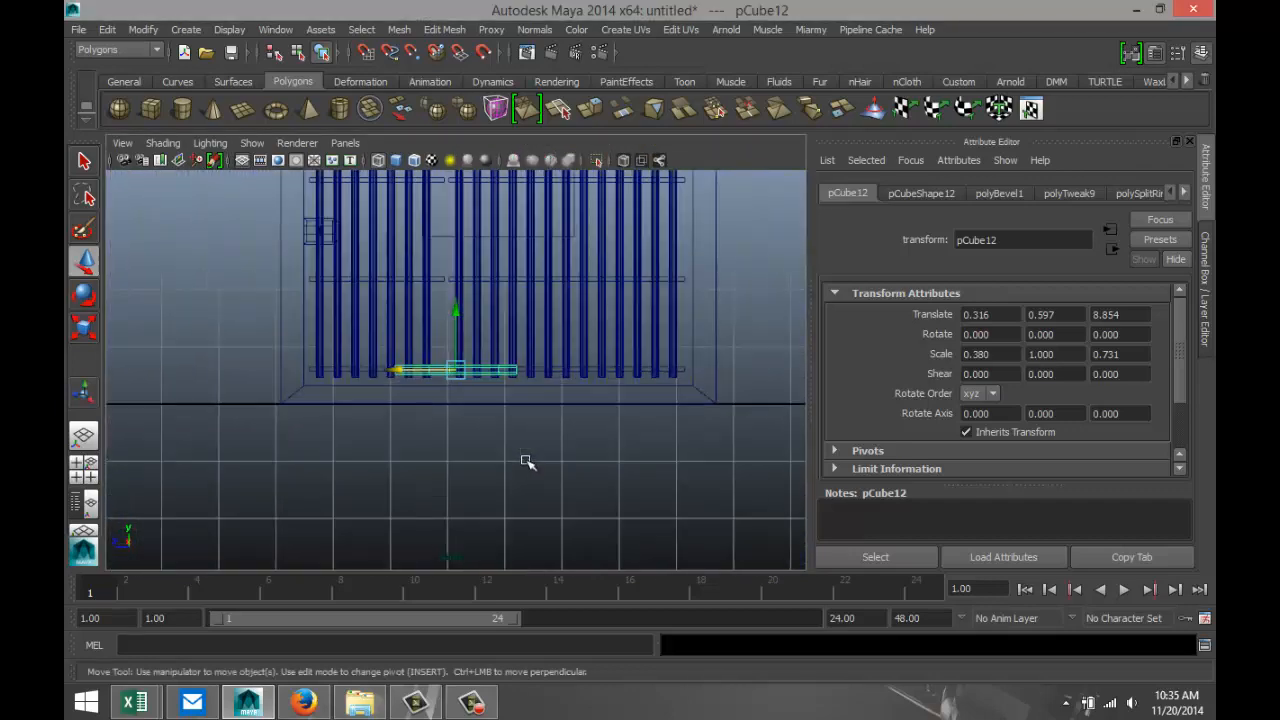
pyautogui.scroll(5, 527, 461)
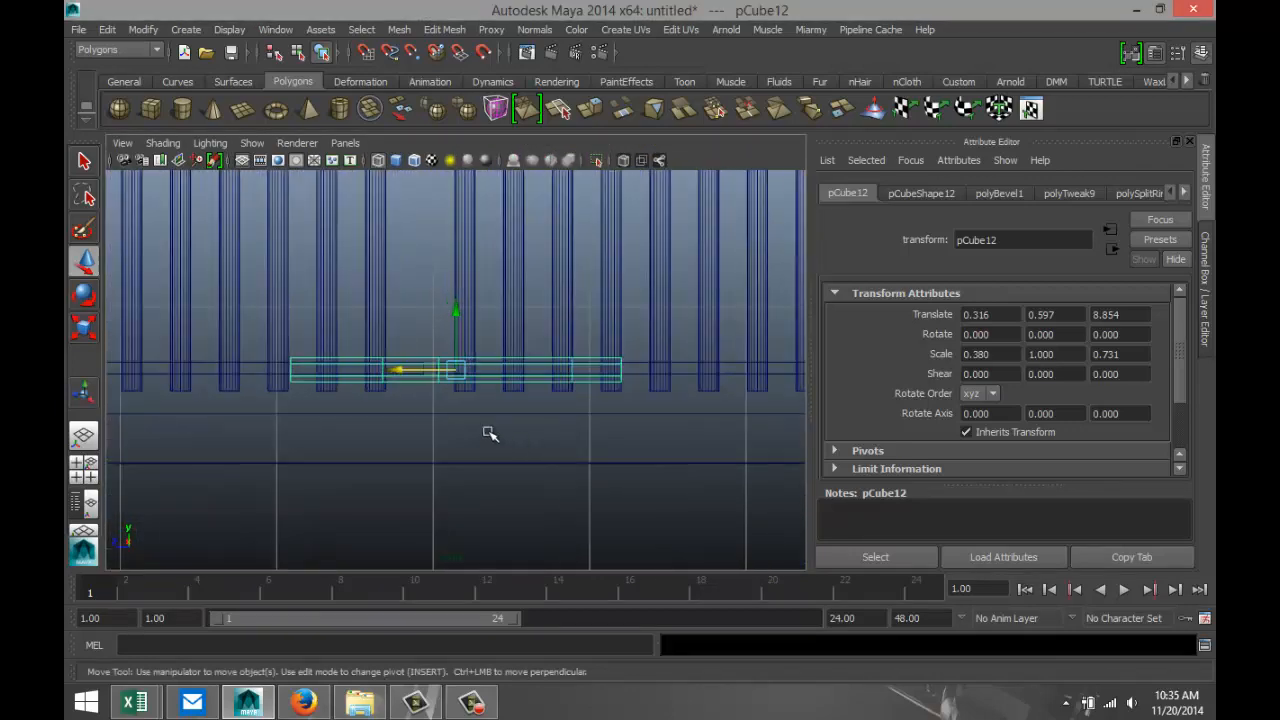
pyautogui.press('r')
pyautogui.moveTo(374, 371)
pyautogui.mouseDown()
pyautogui.moveTo(425, 372)
pyautogui.moveTo(366, 372)
pyautogui.mouseUp()
pyautogui.press('w')
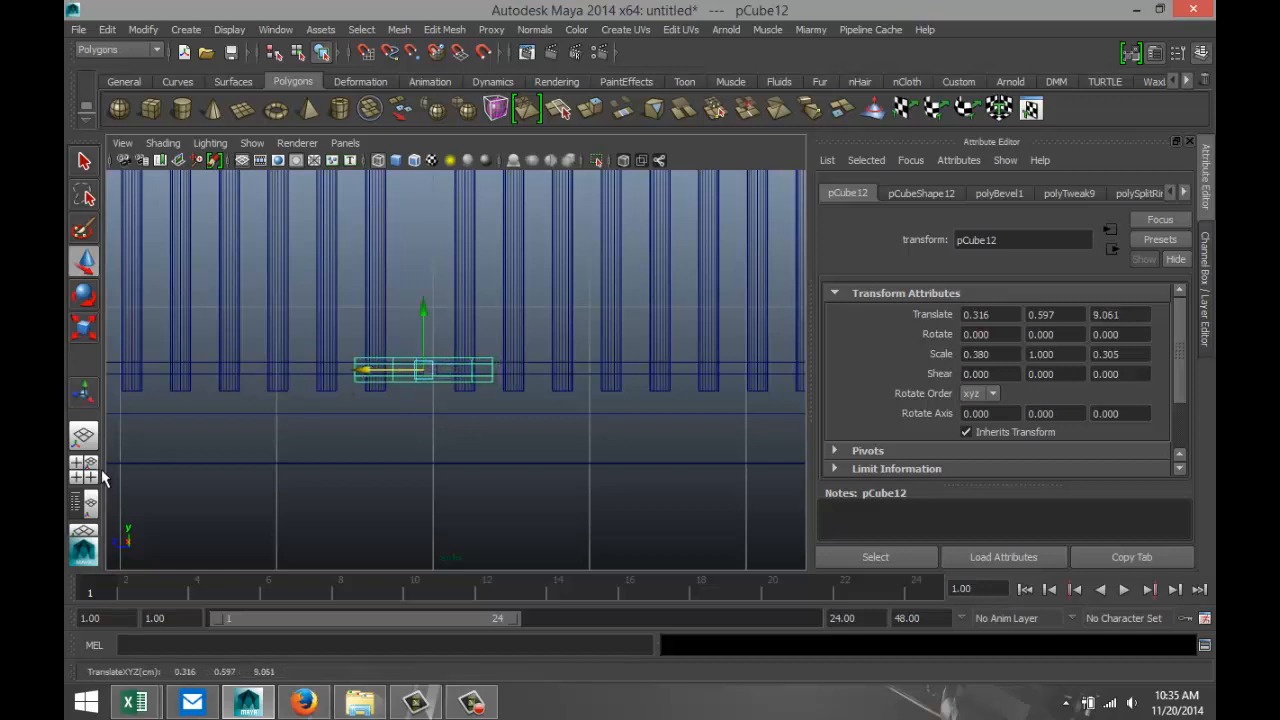
# In the perspective view, rotate the piece 5.210 degrees about Y and shift it to Translate X 0.384 against the bars.
pyautogui.click(84, 464)
pyautogui.press('space')
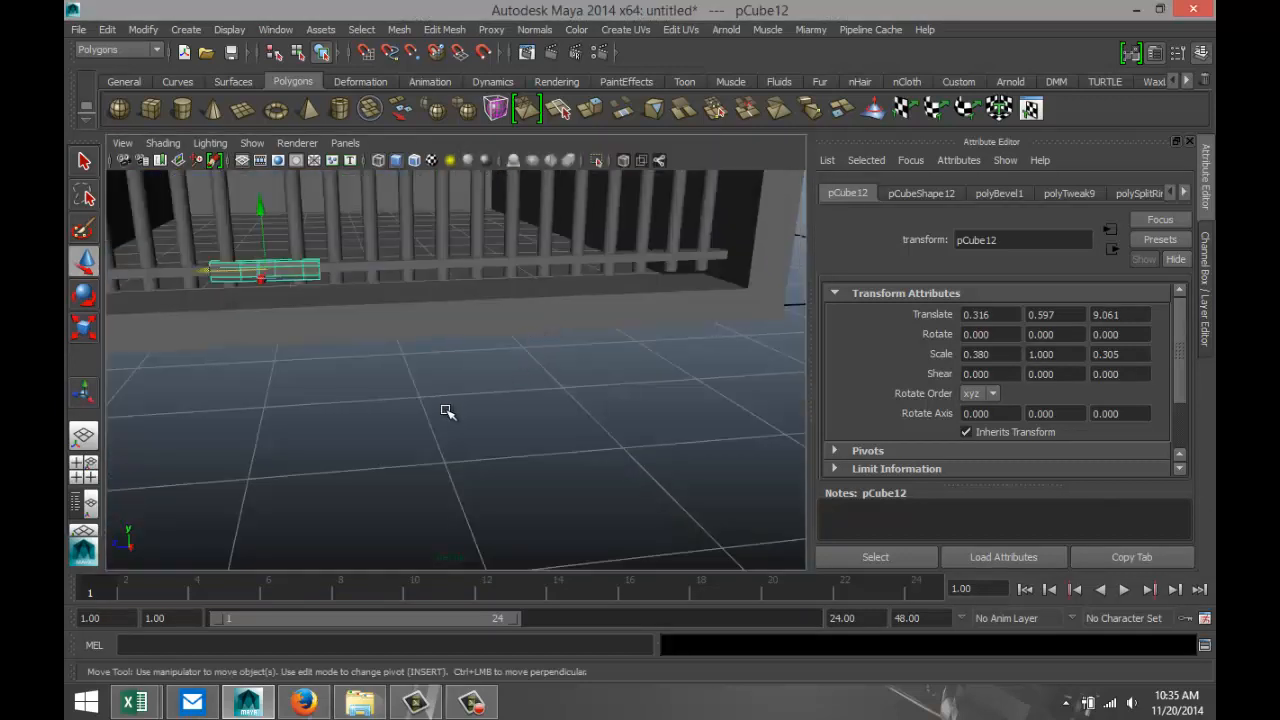
pyautogui.keyDown('alt'); pyautogui.moveTo(370, 409); pyautogui.dragTo(583, 437); pyautogui.keyUp('alt')
pyautogui.press('e')
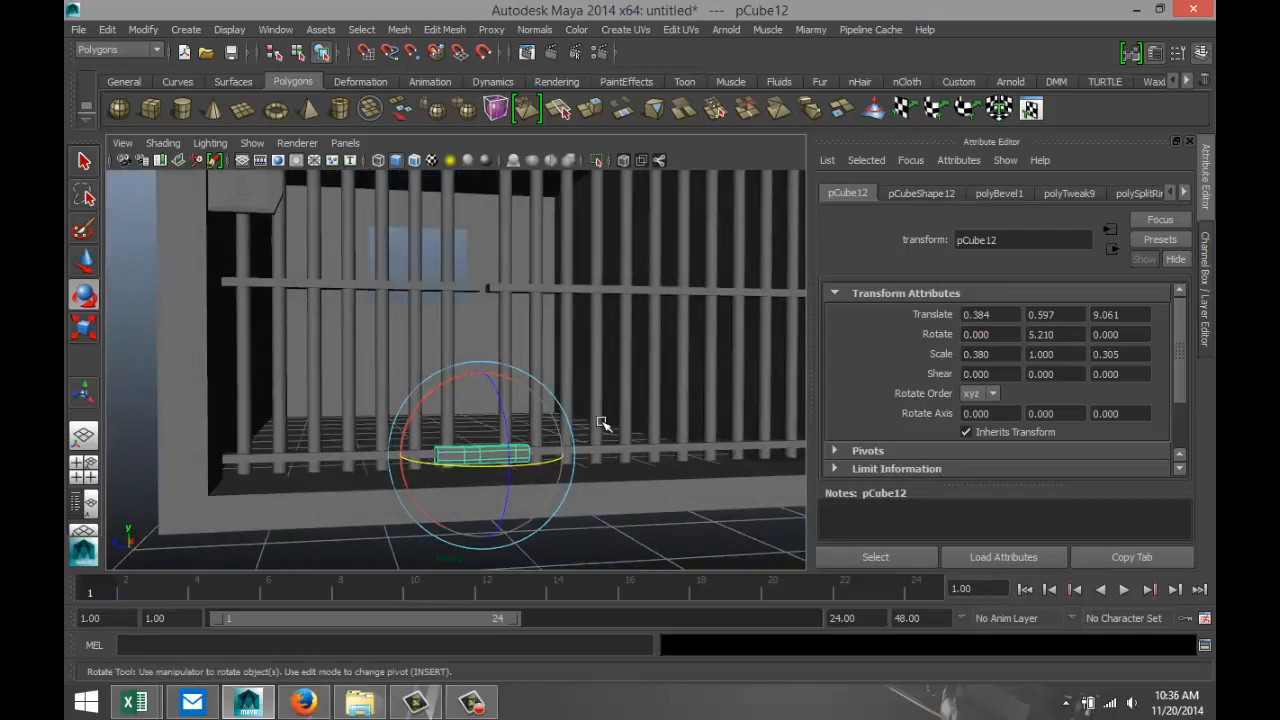
# Duplicate the bent piece and raise the copy onto the second crossbar, aligning it in the side view at Translate Y 2.178.
pyautogui.hotkey('ctrl', 'd')
pyautogui.press('w')
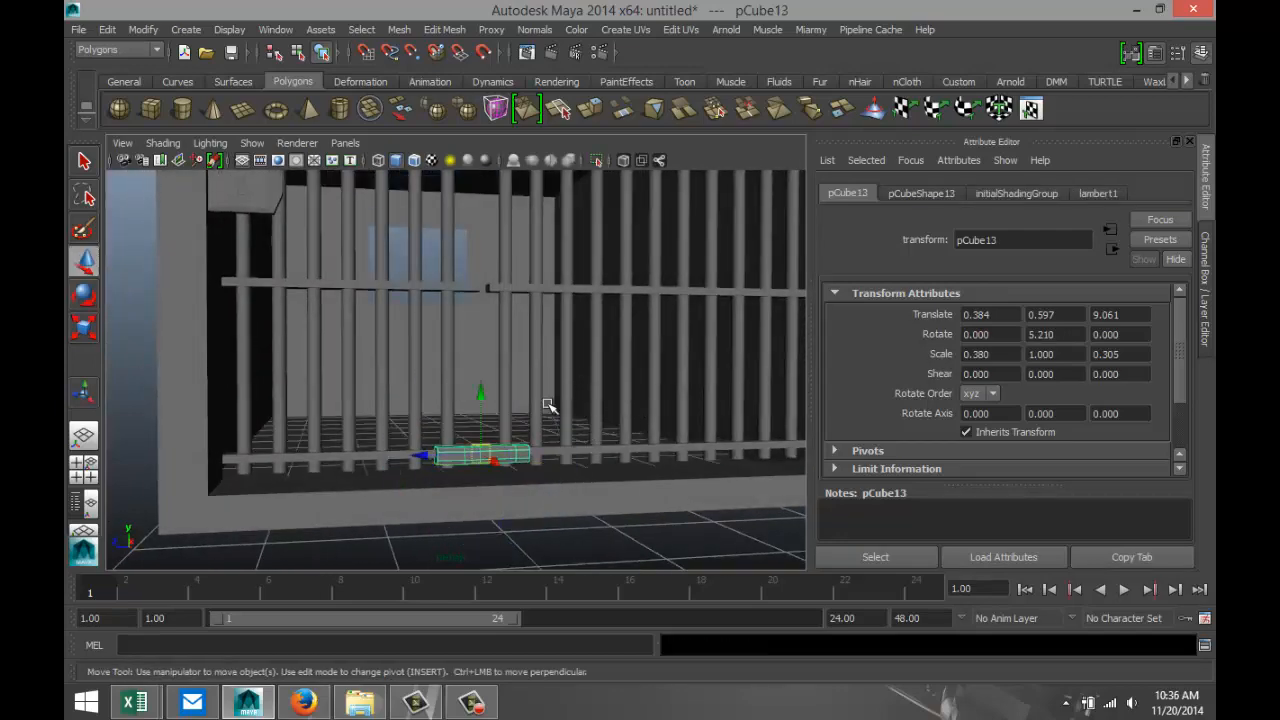
pyautogui.moveTo(481, 395); pyautogui.dragTo(483, 234)
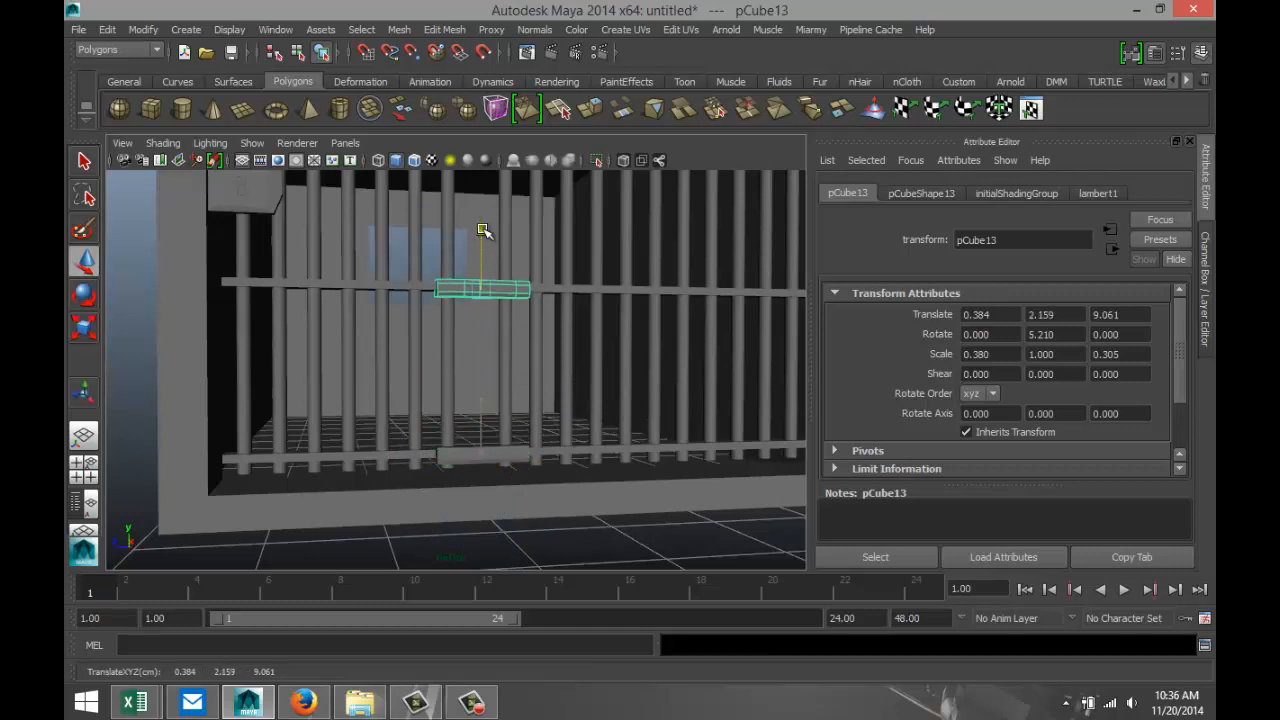
pyautogui.click(88, 482)
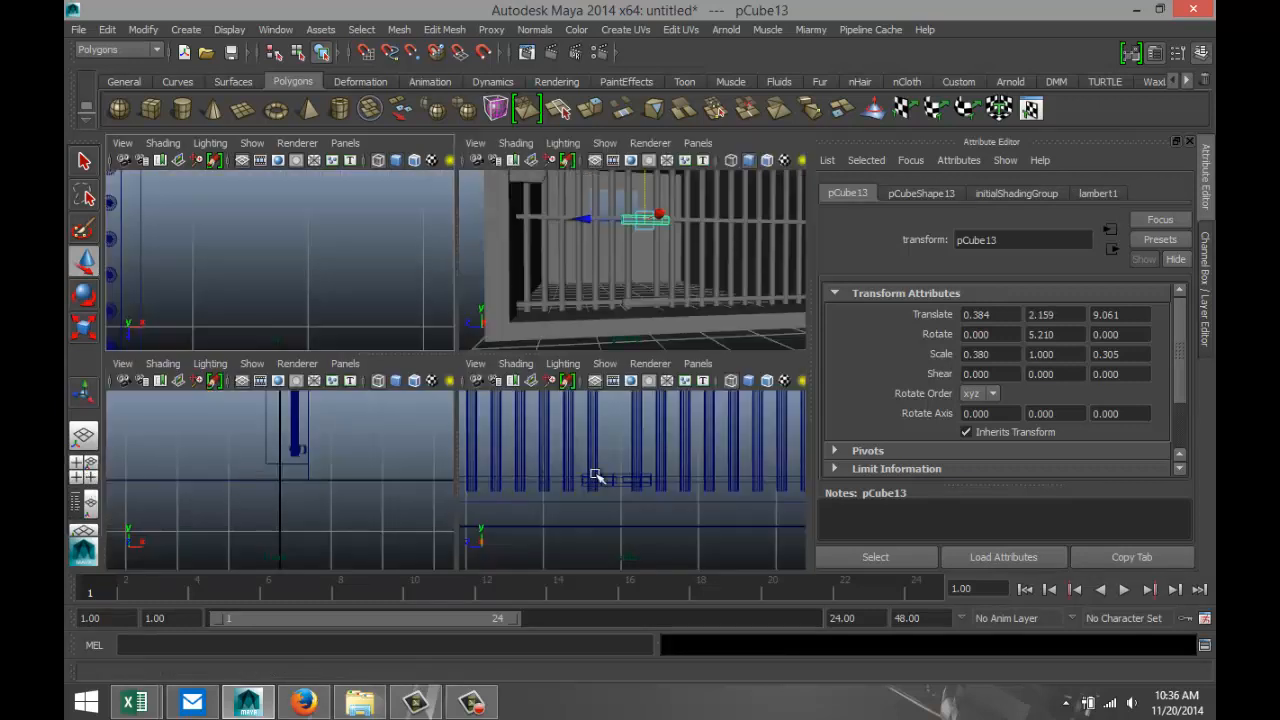
pyautogui.press('space')
pyautogui.scroll(-3, 605, 480)
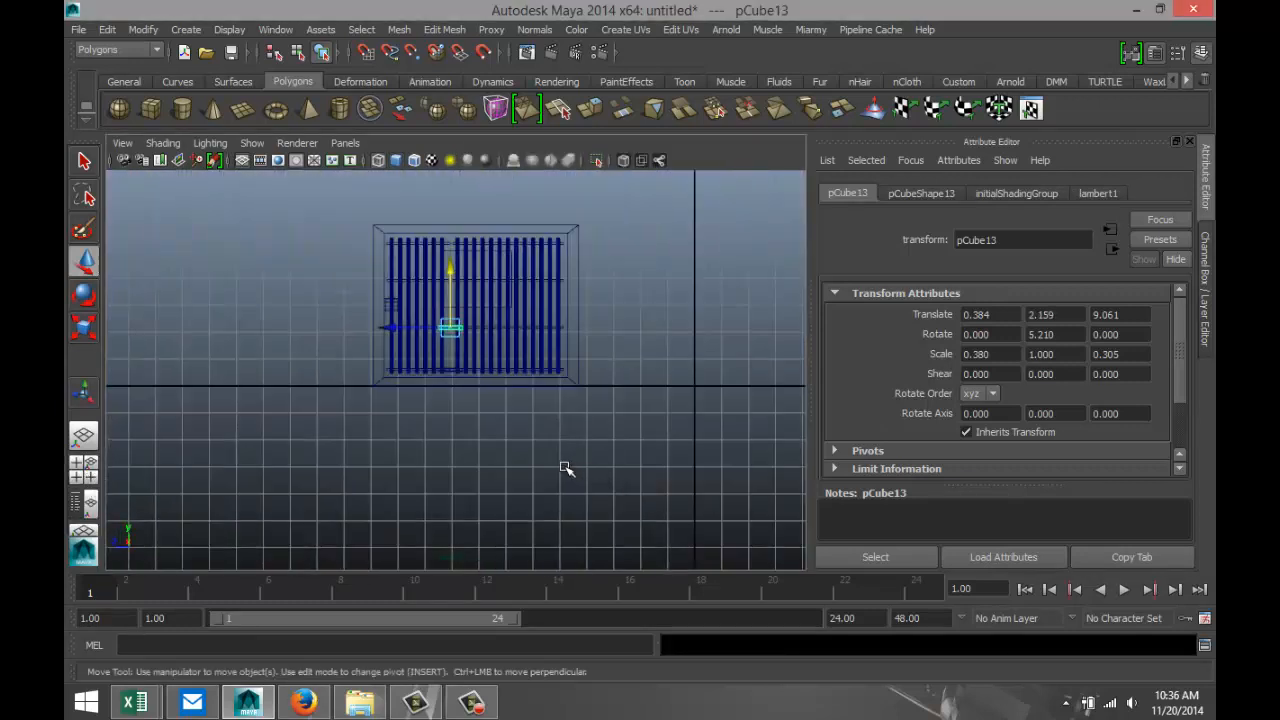
pyautogui.scroll(10, 566, 469)
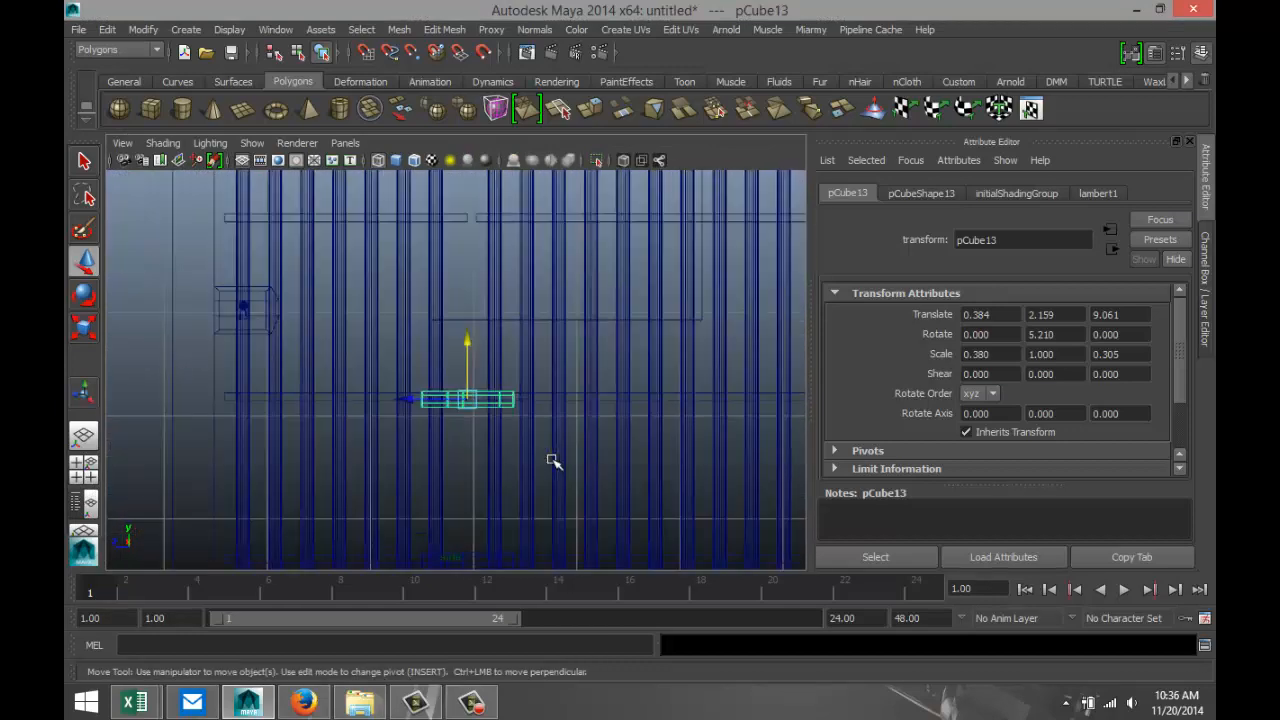
pyautogui.scroll(3, 535, 440)
pyautogui.moveTo(475, 363); pyautogui.dragTo(472, 356)
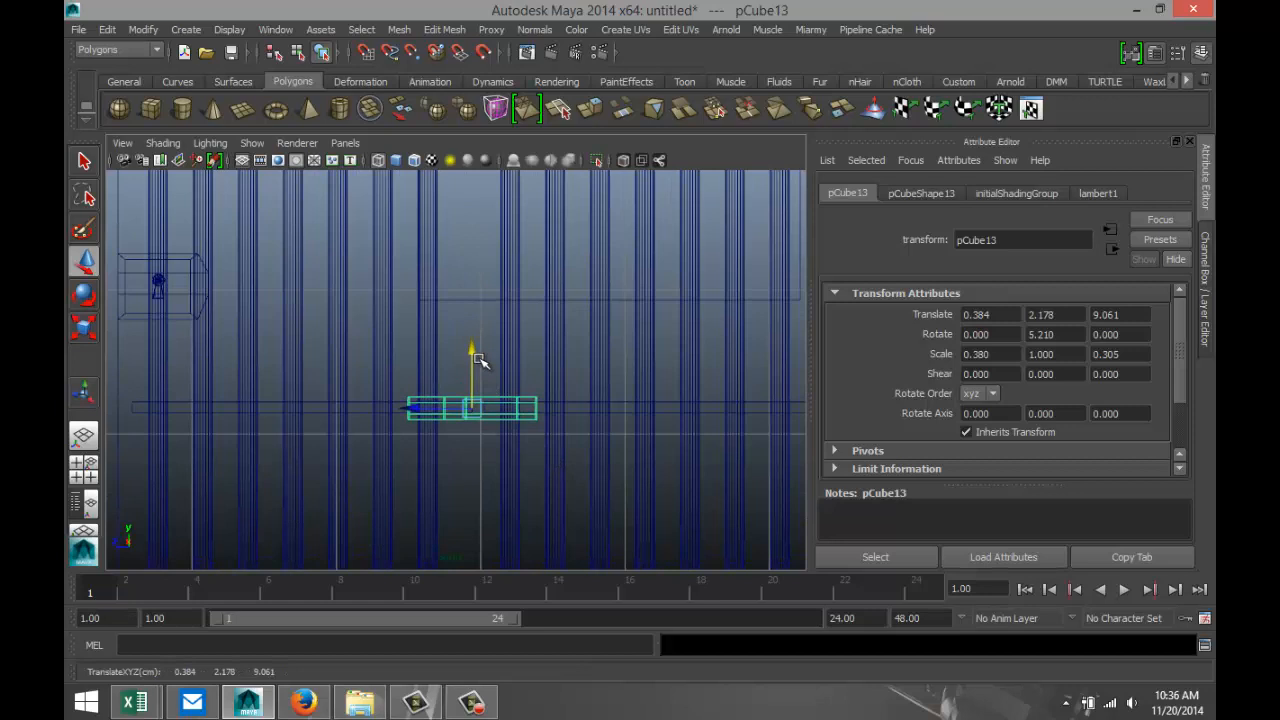
# Duplicate the second piece and raise the copy onto the third crossbar, at Translate Y 3.937.
pyautogui.hotkey('ctrl', 'd')
pyautogui.scroll(-5, 495, 425)
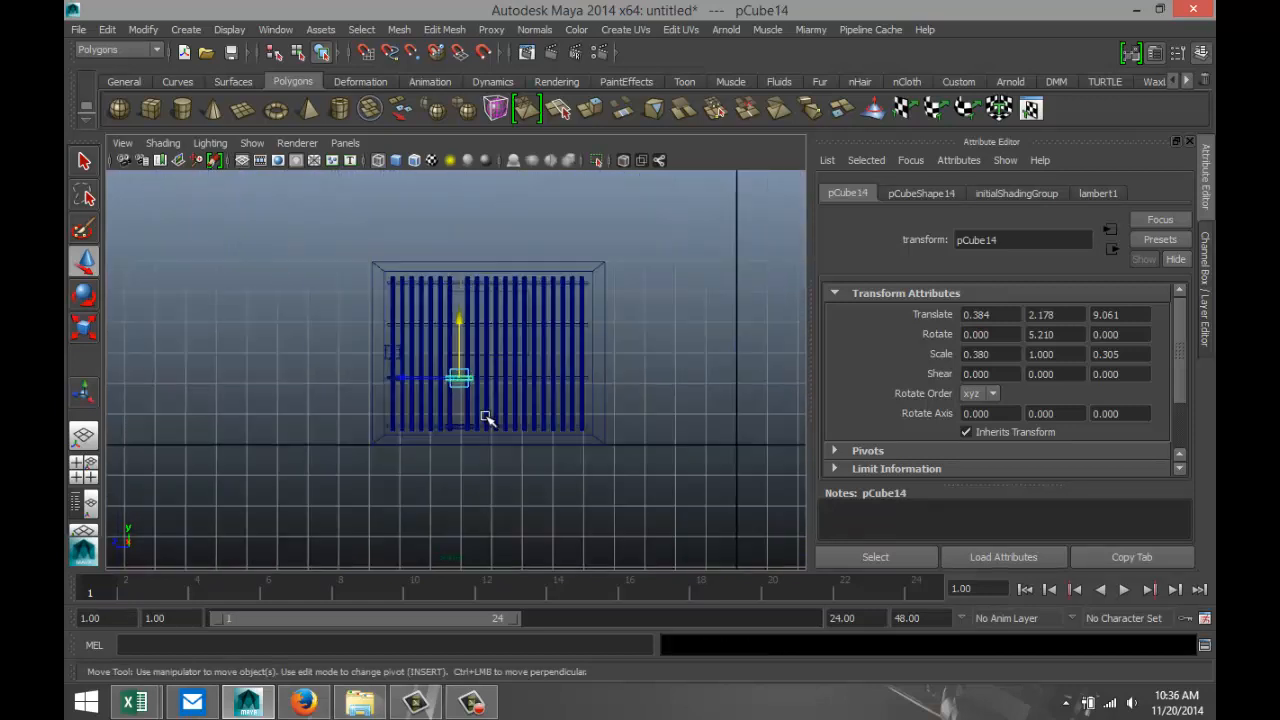
pyautogui.scroll(3, 480, 415)
pyautogui.moveTo(459, 328); pyautogui.dragTo(459, 221)
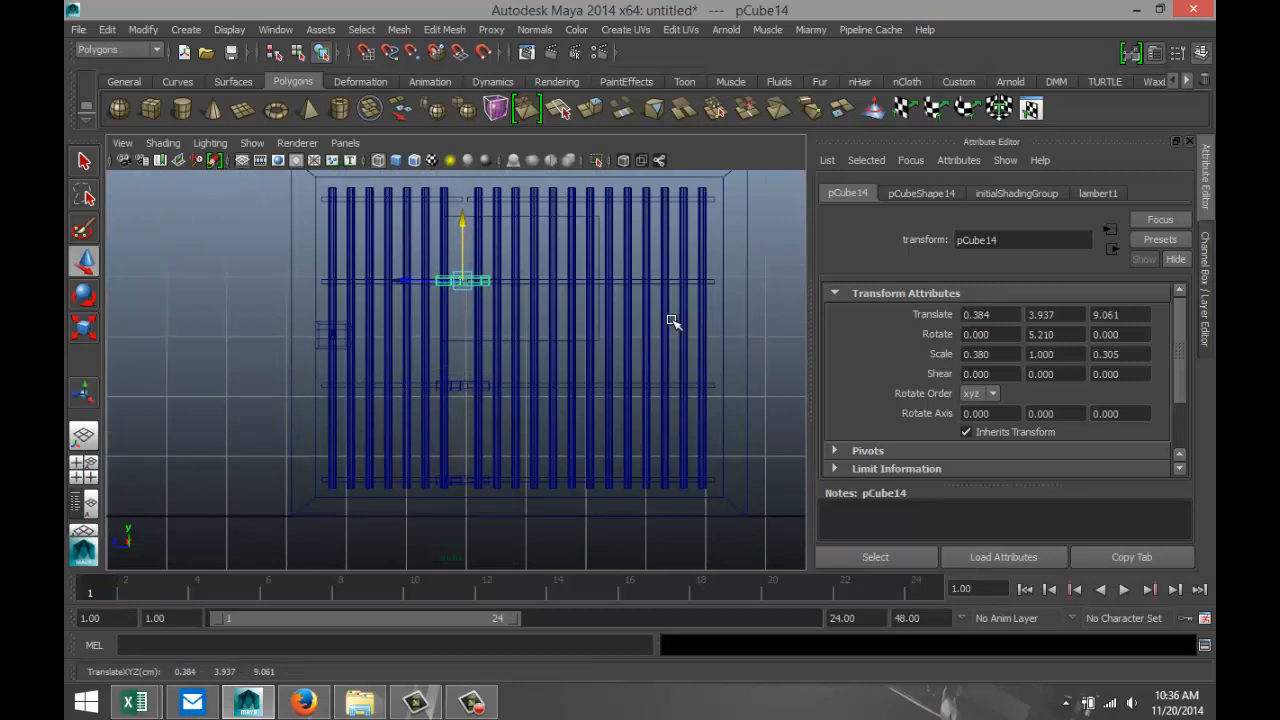
# Duplicate the third connector piece and raise the copy onto the top crossbar, at Translate Y 5.304.
pyautogui.hotkey('ctrl', 'd')
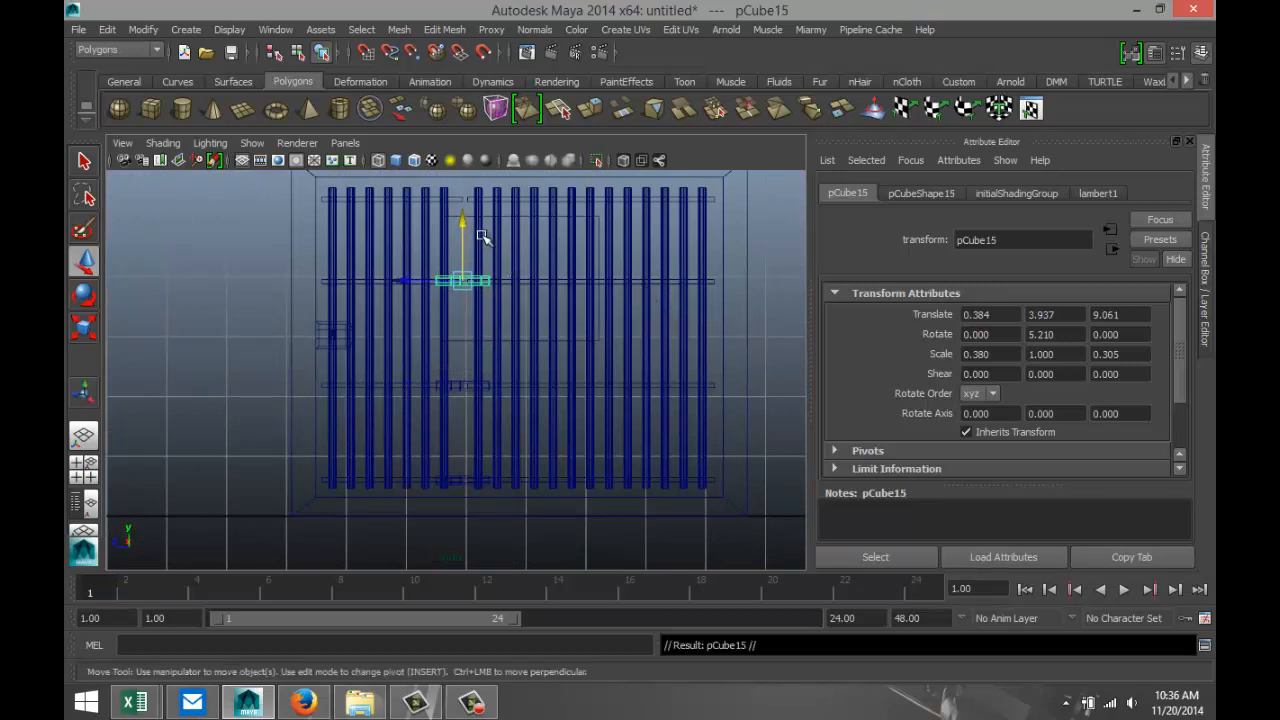
pyautogui.moveTo(462, 221); pyautogui.dragTo(457, 143)
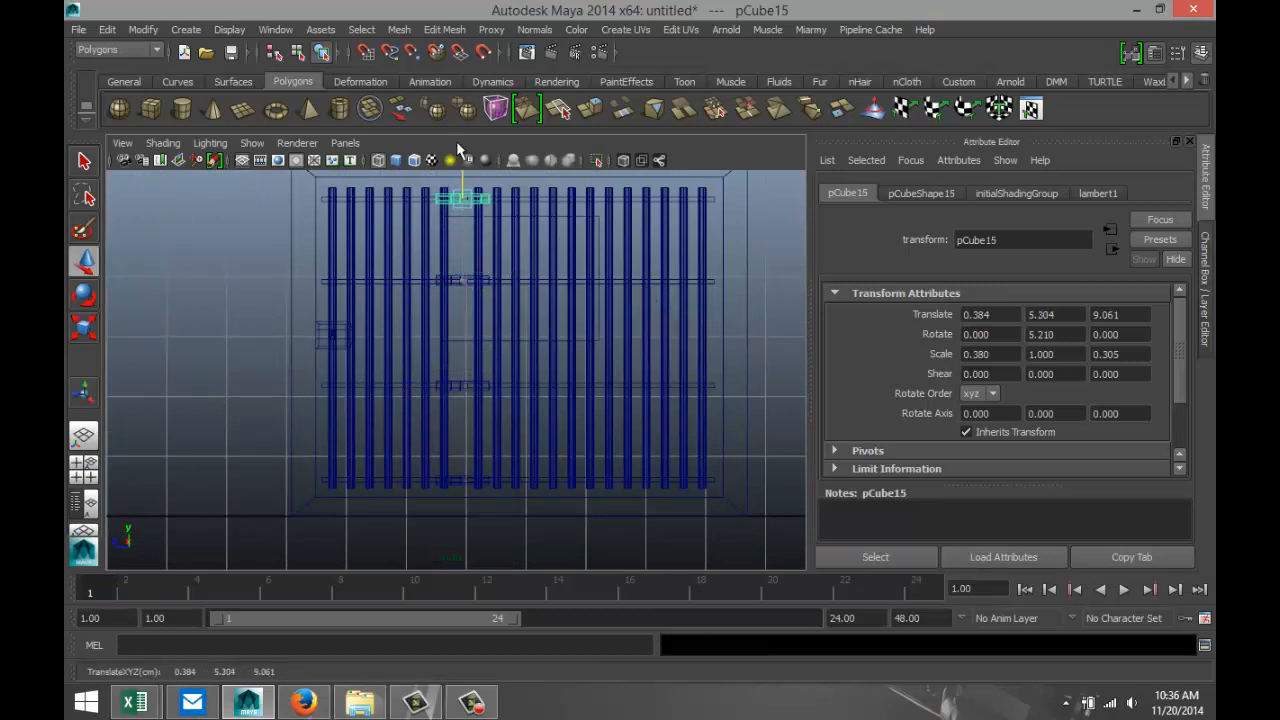
pyautogui.click(84, 468)
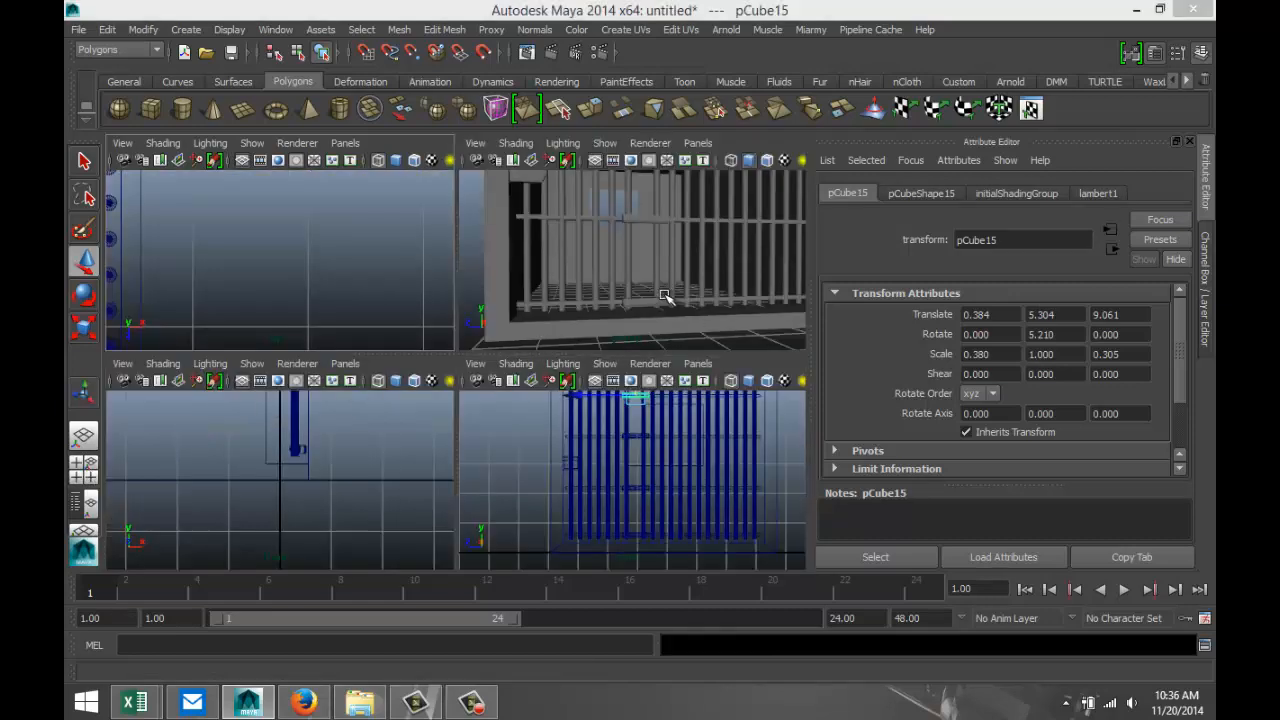
# Inspect the connector pieces on the cell's front bars from several angles in the perspective view.
pyautogui.press('space')
pyautogui.scroll(-4, 540, 370)
pyautogui.scroll(2, 536, 373)
pyautogui.scroll(-2, 538, 388)
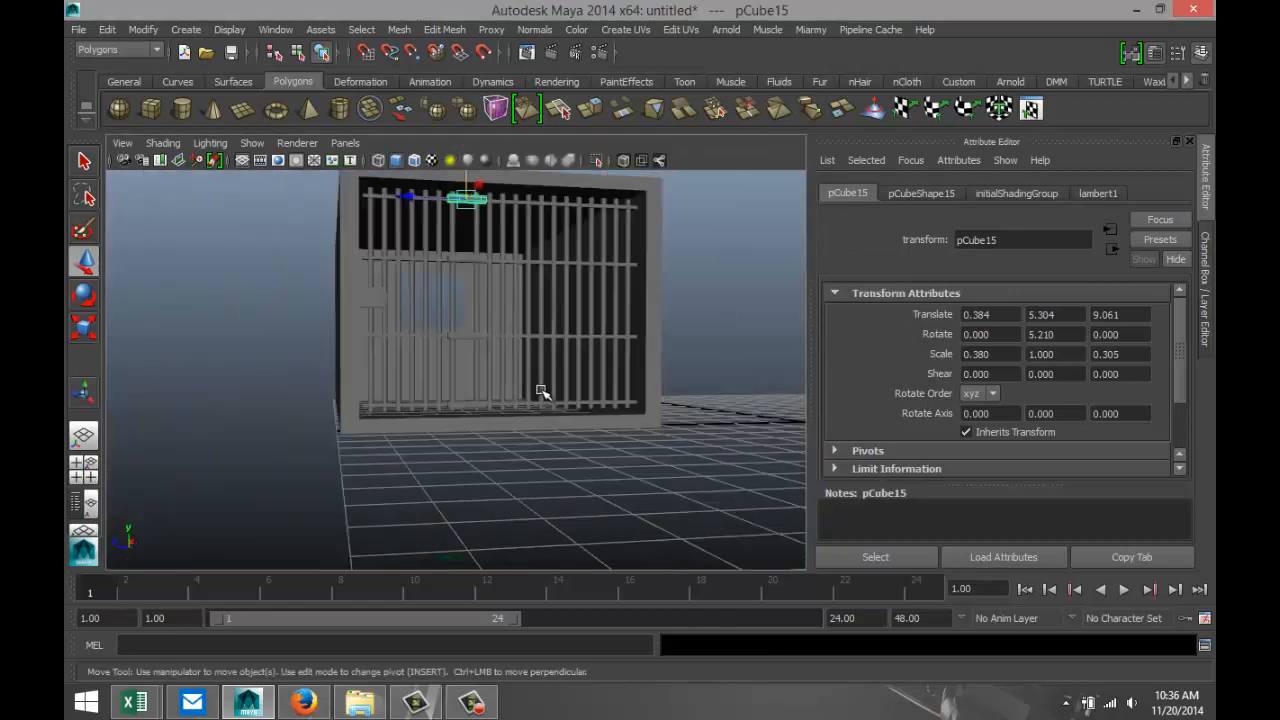
pyautogui.keyDown('alt'); pyautogui.moveTo(540, 390); pyautogui.dragTo(570, 510); pyautogui.keyUp('alt')
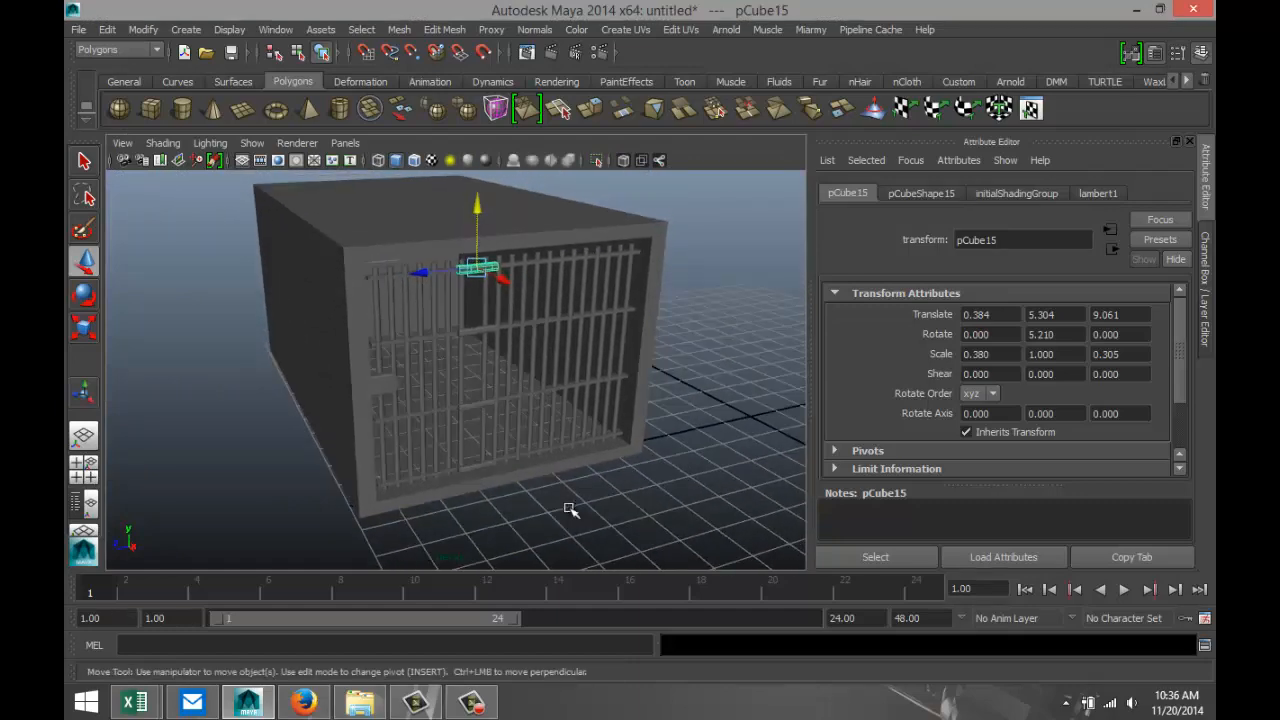
pyautogui.scroll(5, 590, 506)
pyautogui.scroll(-3, 620, 499)
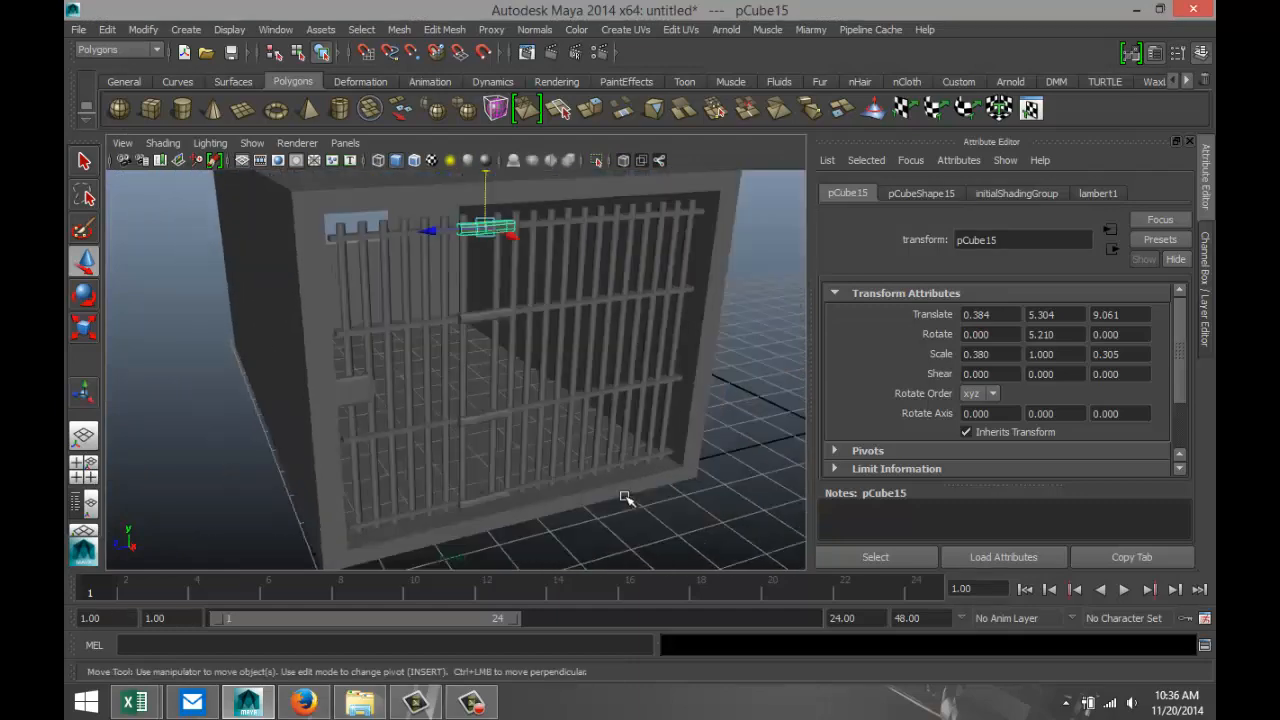
pyautogui.scroll(3, 633, 498)
pyautogui.keyDown('alt'); pyautogui.moveTo(634, 497); pyautogui.dragTo(591, 509); pyautogui.keyUp('alt')
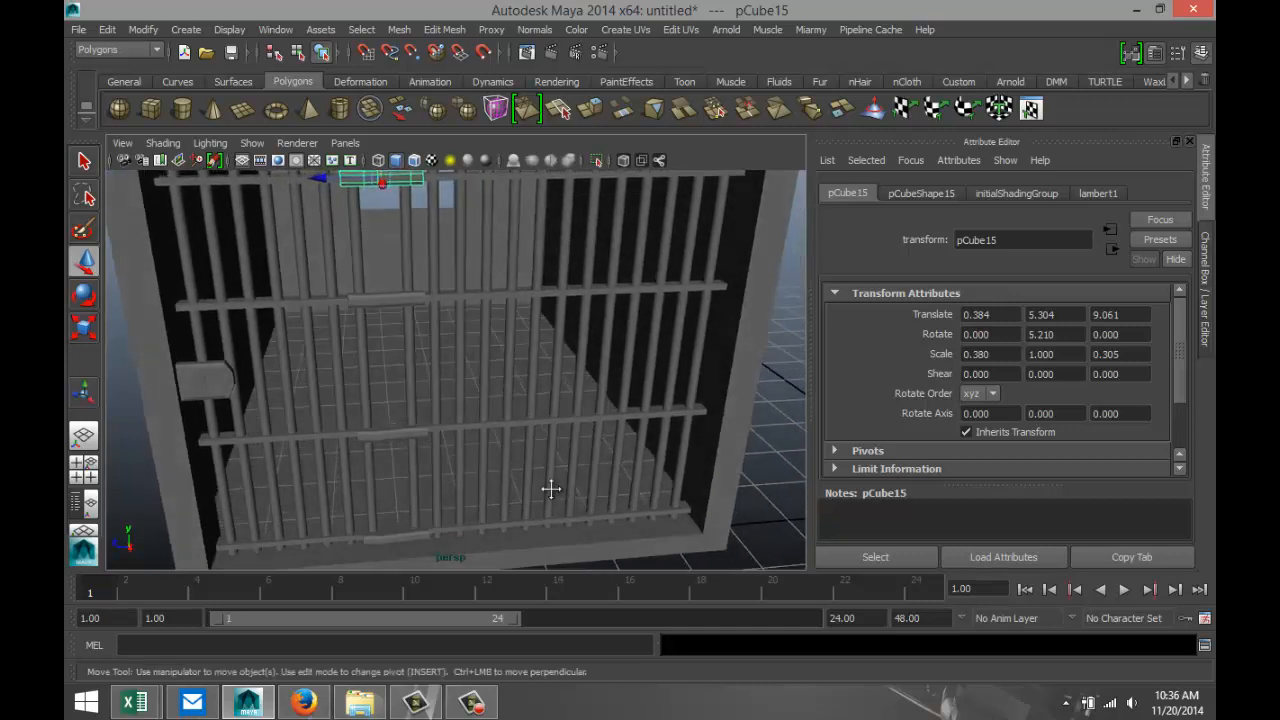
# Duplicate the vertical bar beside the crossbar gap and shift the copy behind the connector pieces, at Translate Z 9.094.
pyautogui.keyDown('alt'); pyautogui.moveTo(551, 491); pyautogui.dragTo(608, 504, button='middle'); pyautogui.keyUp('alt')
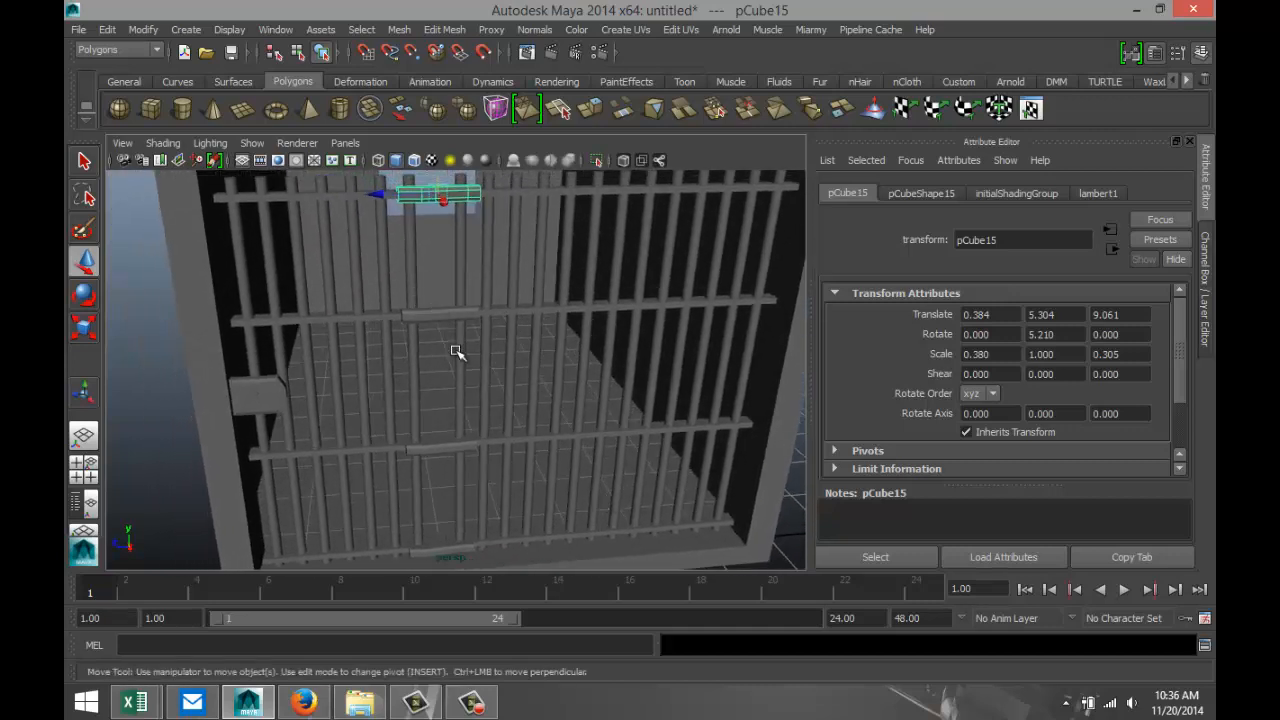
pyautogui.click(460, 270)
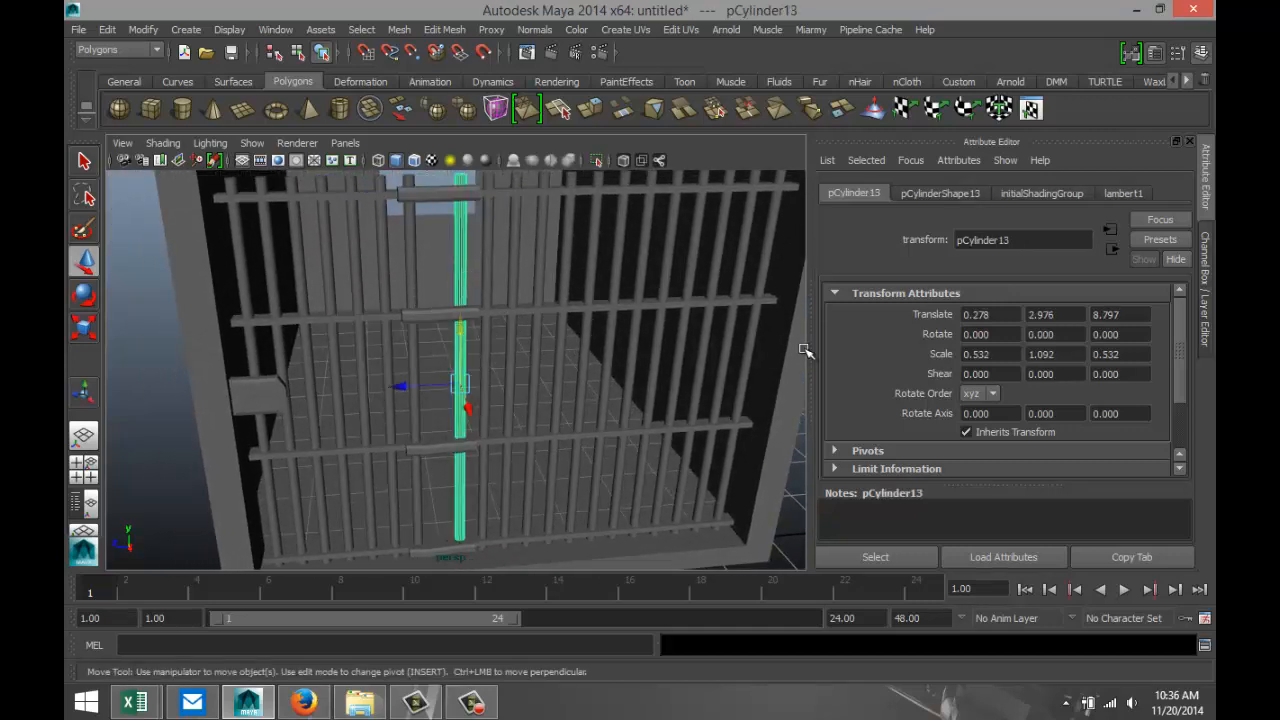
pyautogui.hotkey('ctrl', 'd')
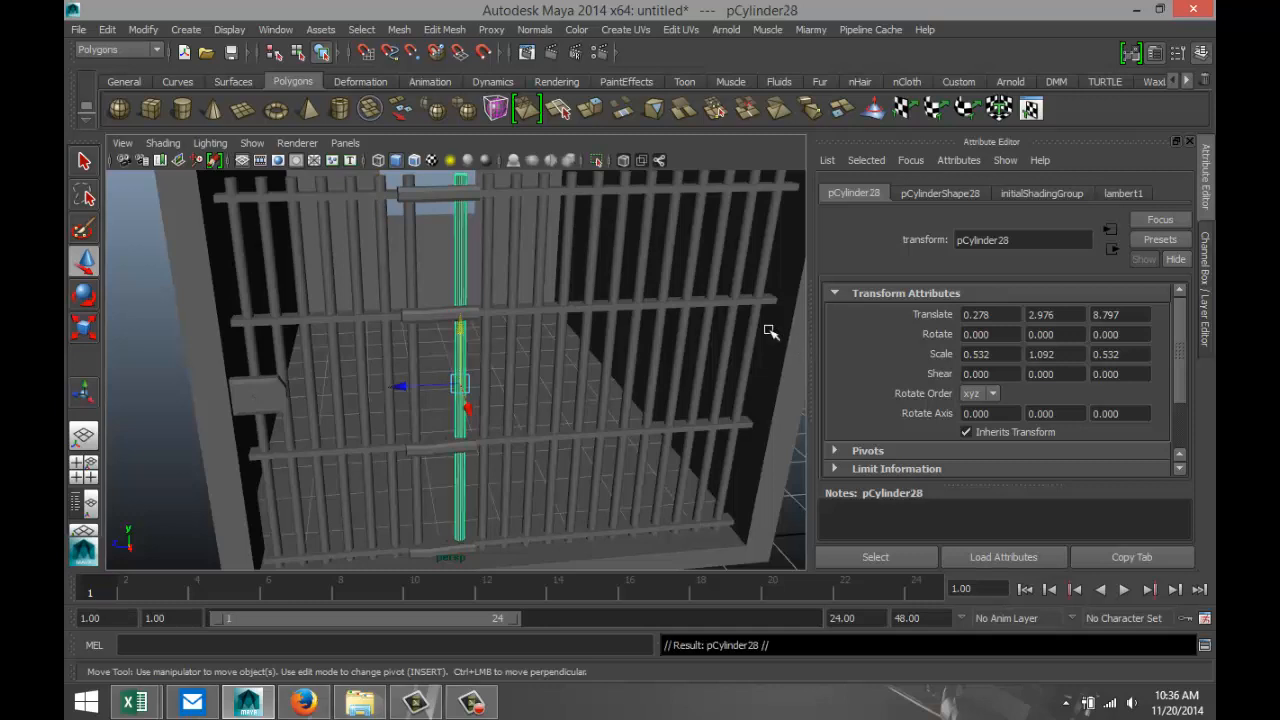
pyautogui.moveTo(400, 387); pyautogui.dragTo(381, 388)
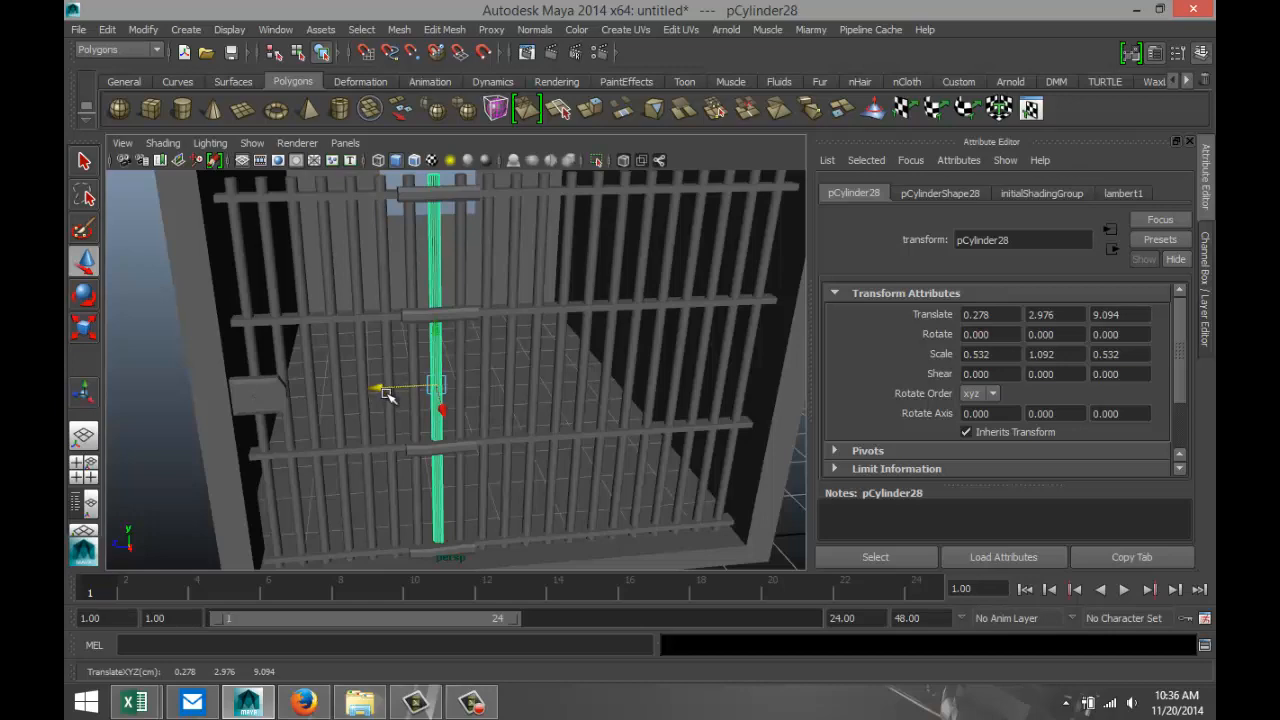
pyautogui.click(169, 447)
# Select the whole cell with its bars, lock and connectors and combine everything into a single mesh.
pyautogui.scroll(-4, 255, 436)
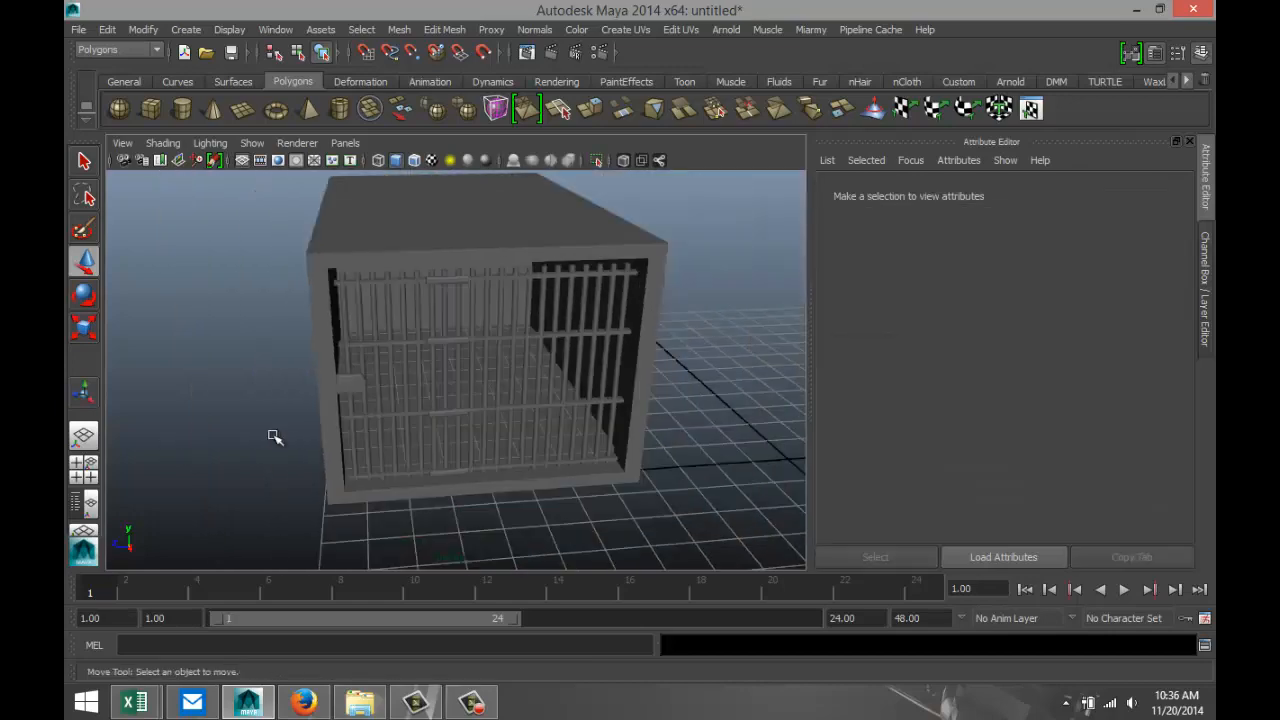
pyautogui.scroll(2, 276, 438)
pyautogui.keyDown('alt'); pyautogui.moveTo(405, 543); pyautogui.dragTo(510, 541); pyautogui.keyUp('alt')
pyautogui.scroll(-5, 583, 498)
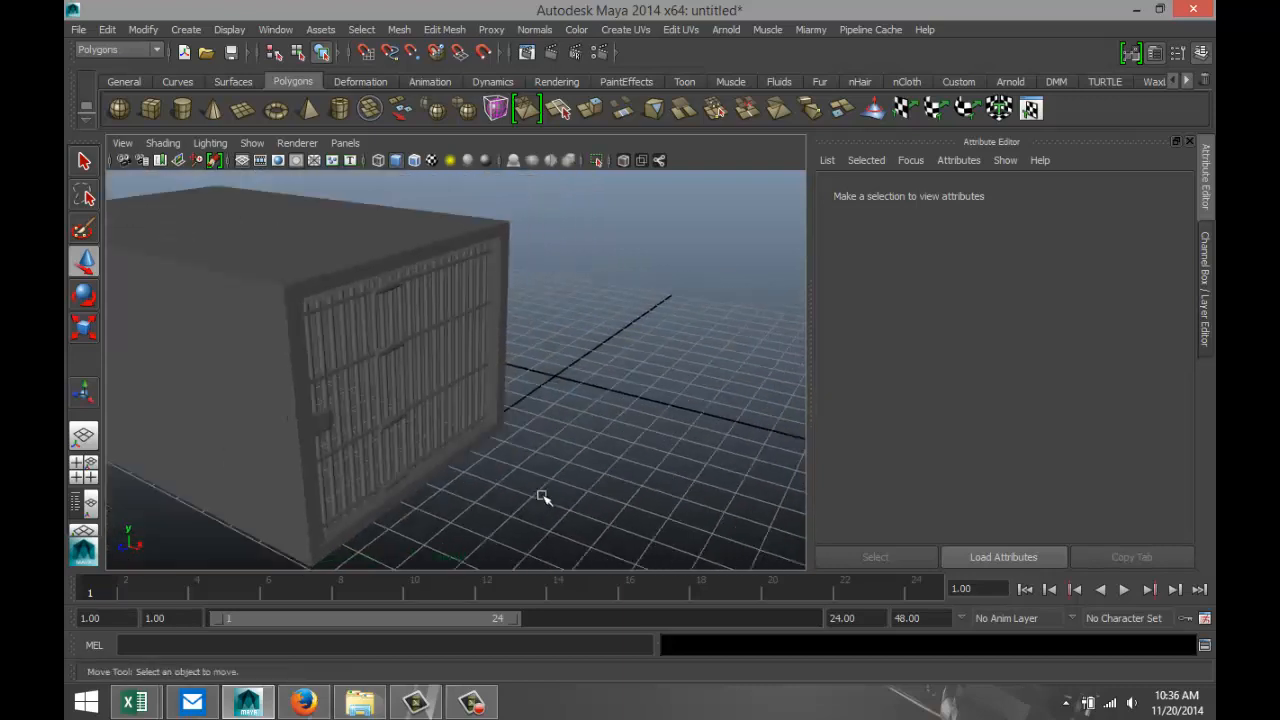
pyautogui.keyDown('alt'); pyautogui.moveTo(549, 498); pyautogui.dragTo(541, 482); pyautogui.keyUp('alt')
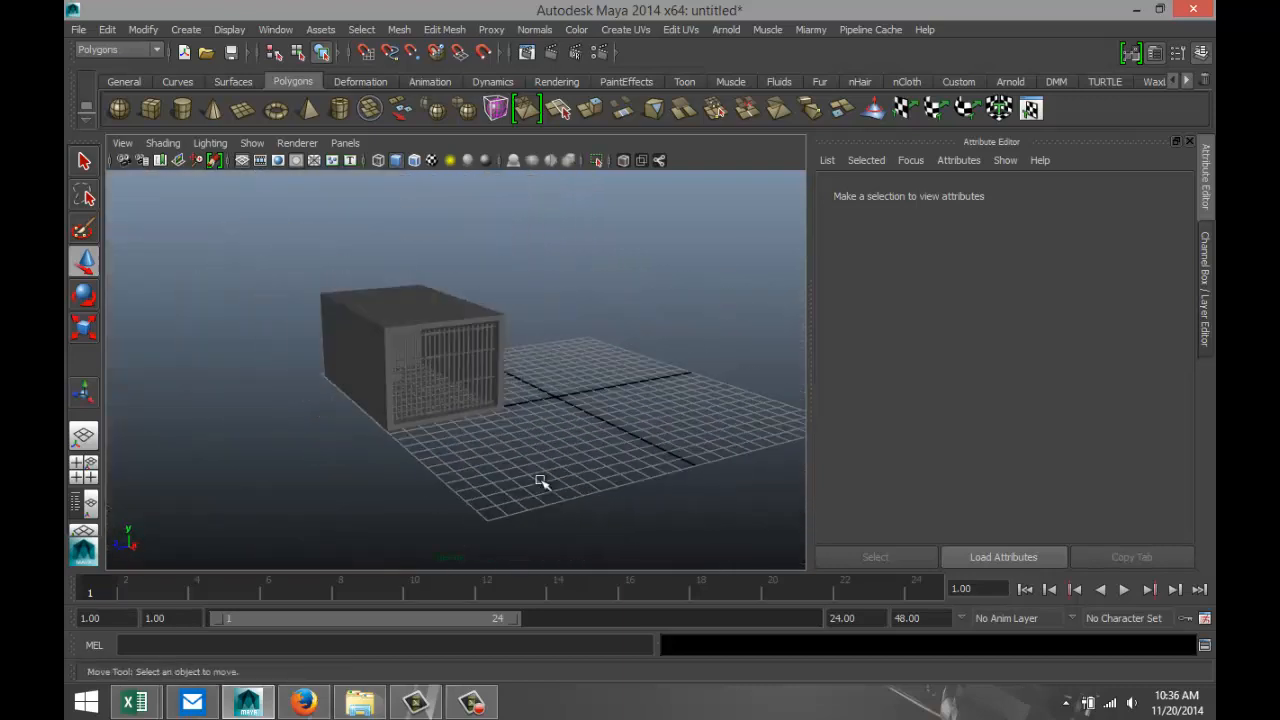
pyautogui.moveTo(245, 262); pyautogui.dragTo(636, 521)
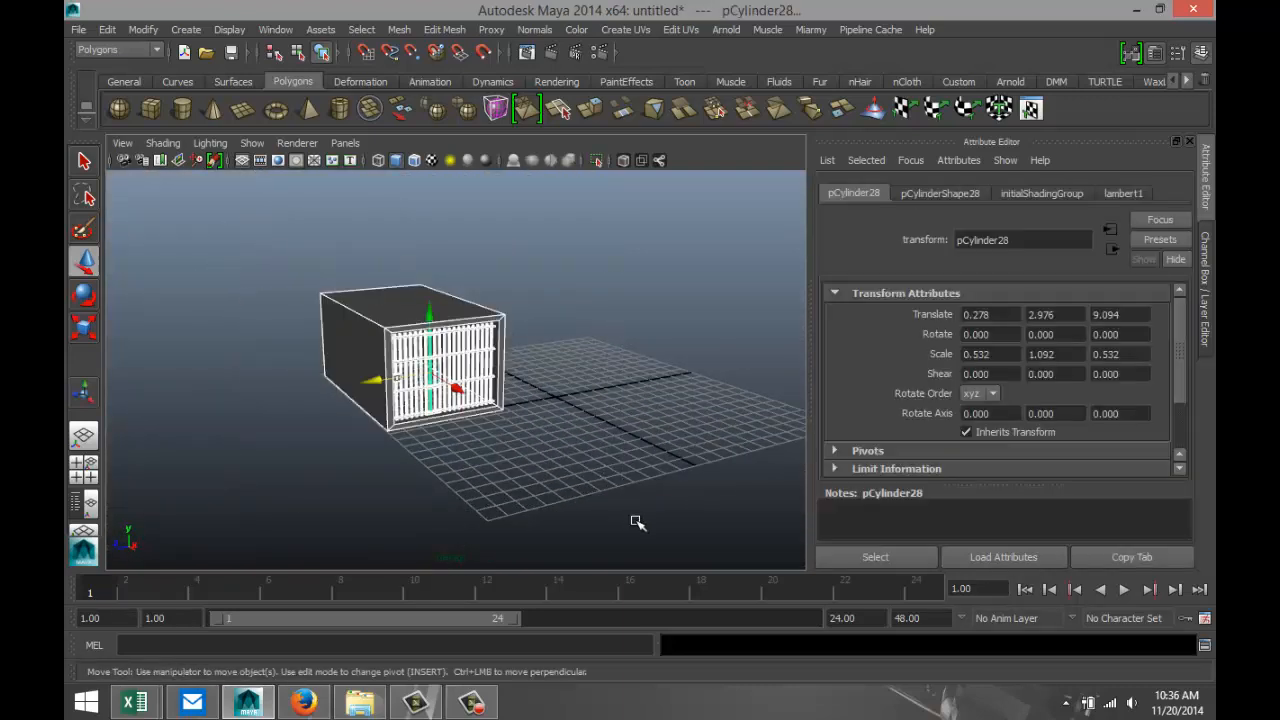
pyautogui.click(399, 29)
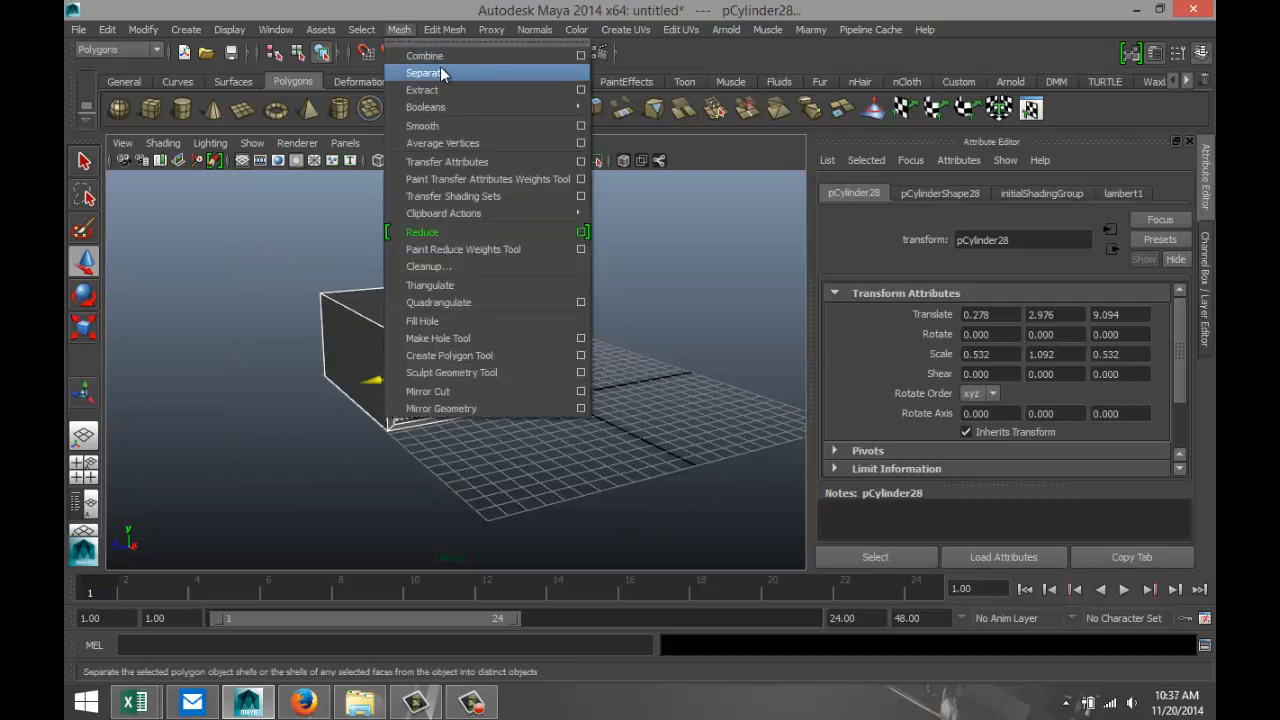
pyautogui.click(447, 58)
pyautogui.click(477, 459)
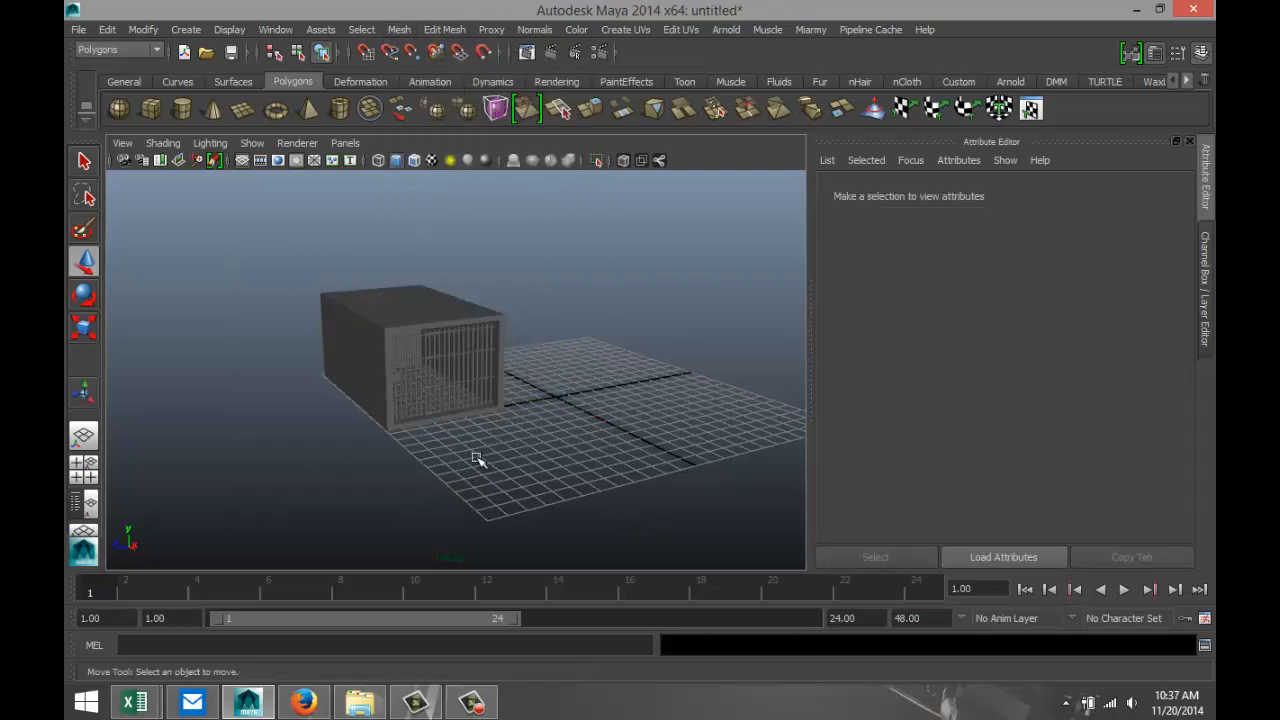
# Select the combined cell, show it in the side view, and center its pivot.
pyautogui.click(425, 318)
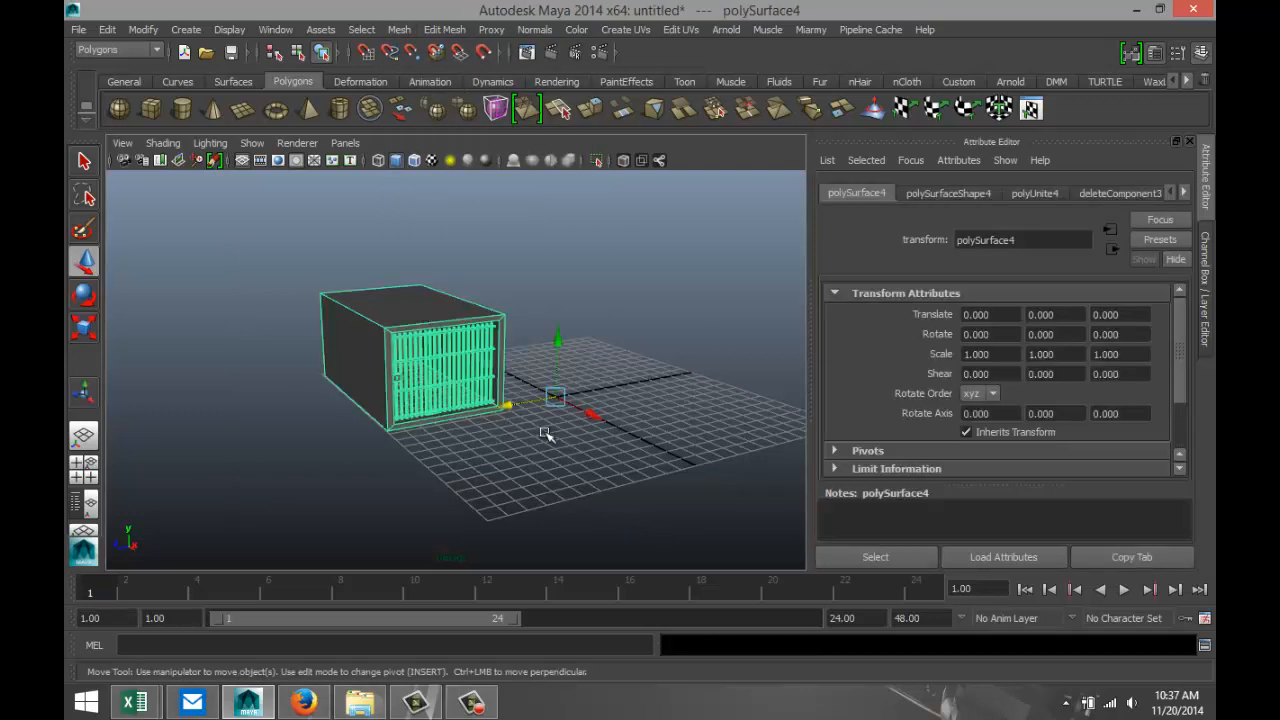
pyautogui.click(83, 463)
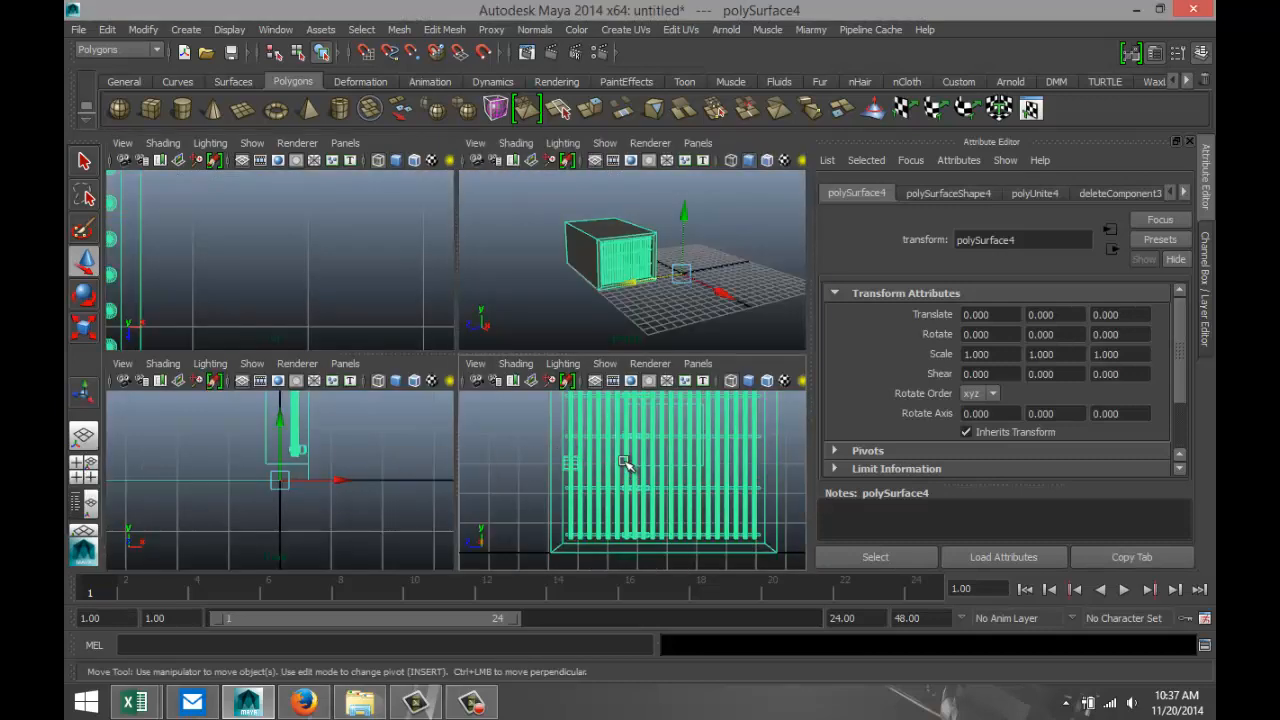
pyautogui.press('space')
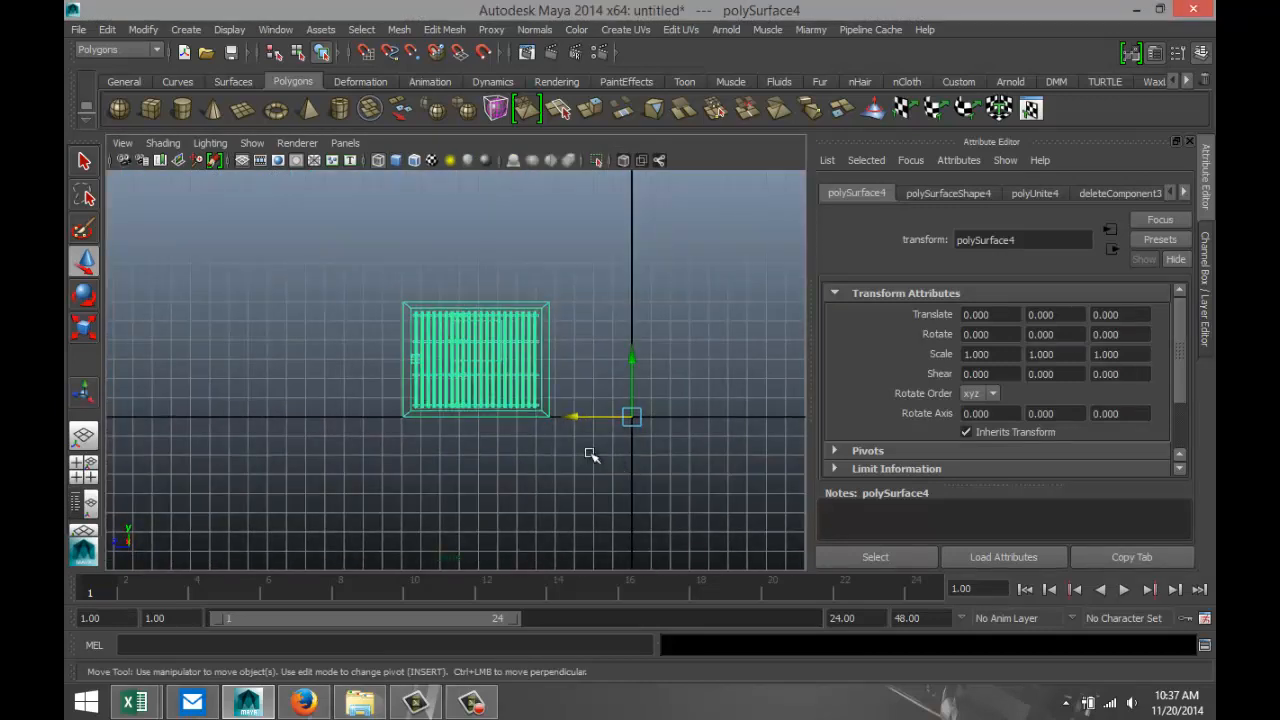
pyautogui.click(145, 30)
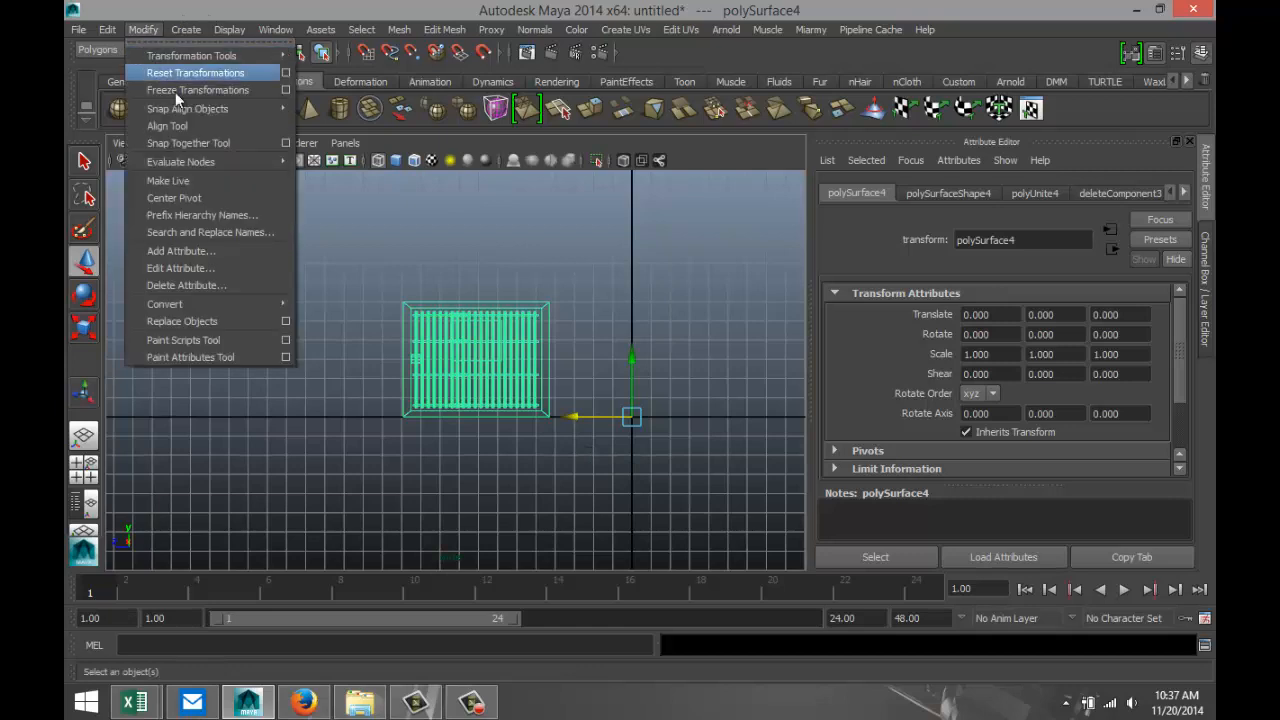
pyautogui.click(205, 195)
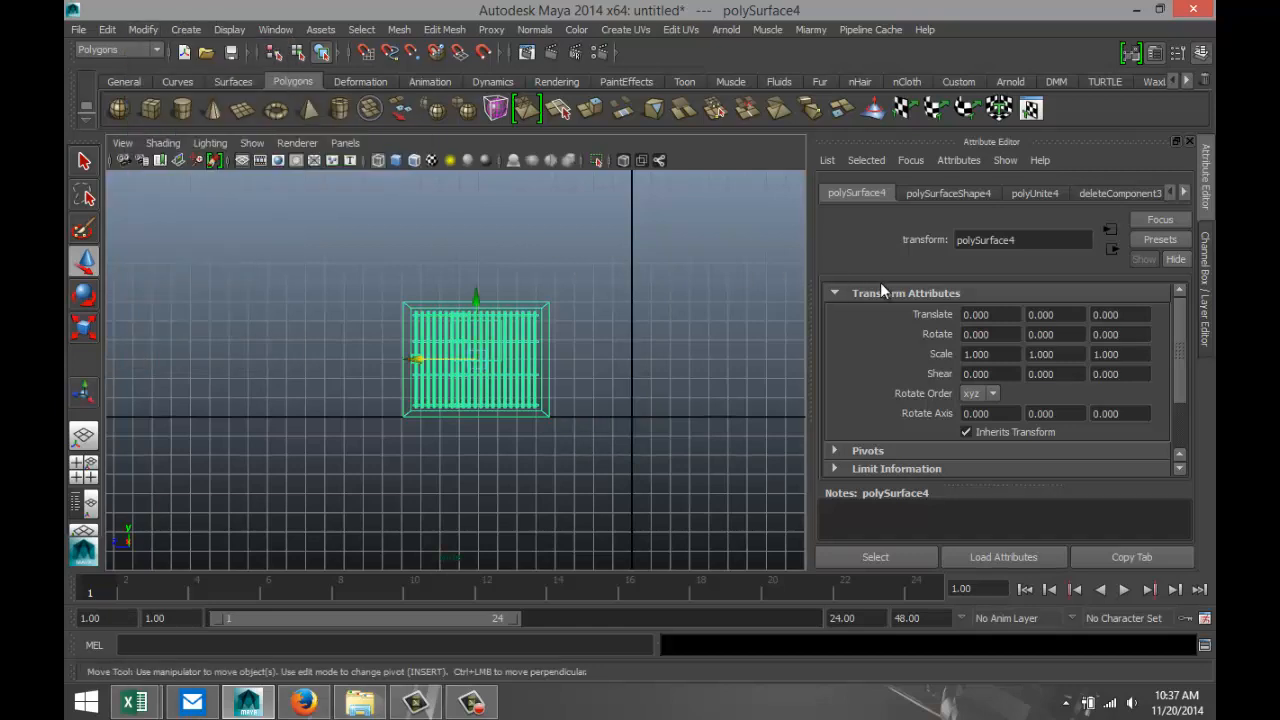
# Duplicate the cell and move the copy flush against the original's side wall, at Translate Z -7.614.
pyautogui.hotkey('ctrl', 'd')
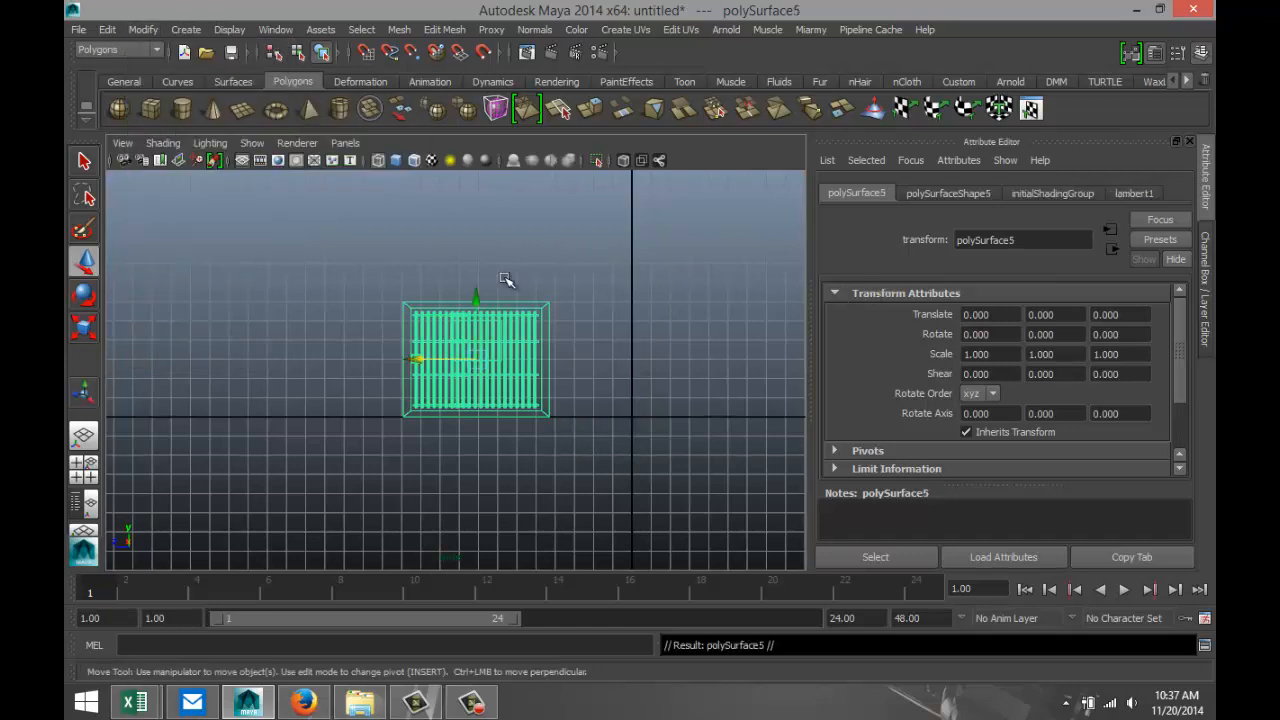
pyautogui.moveTo(420, 360); pyautogui.dragTo(563, 371)
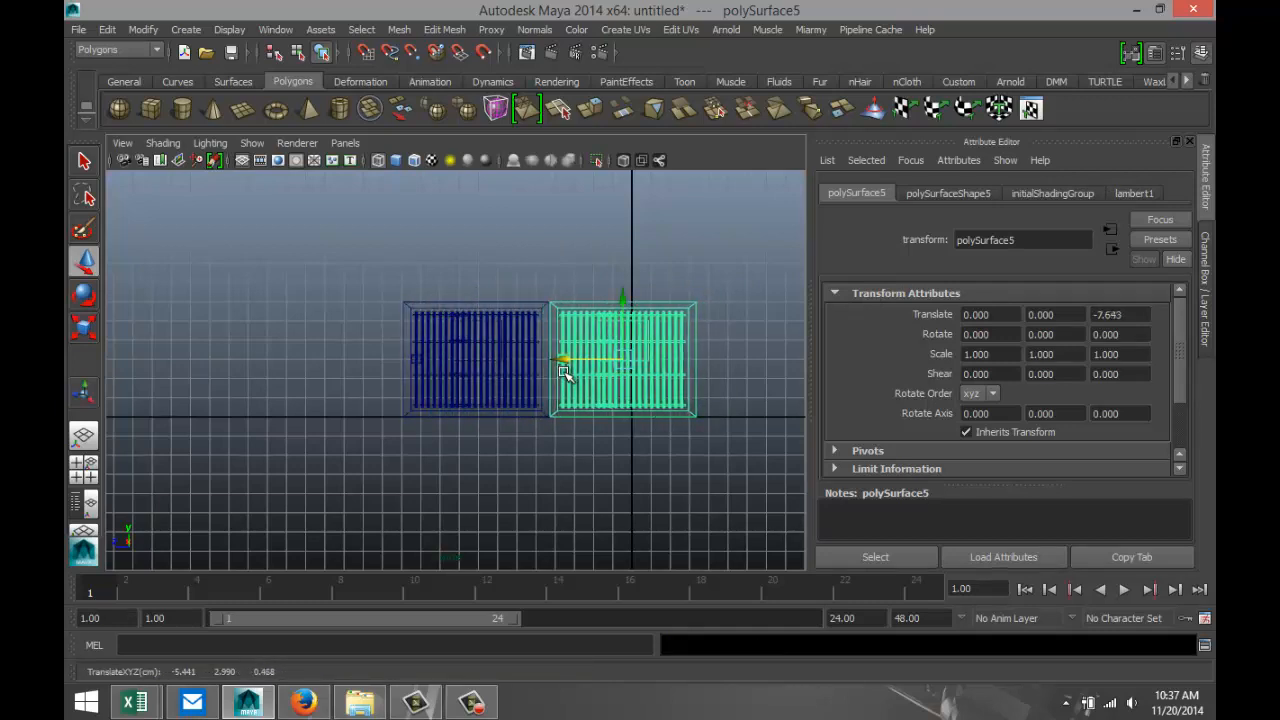
pyautogui.press('f')
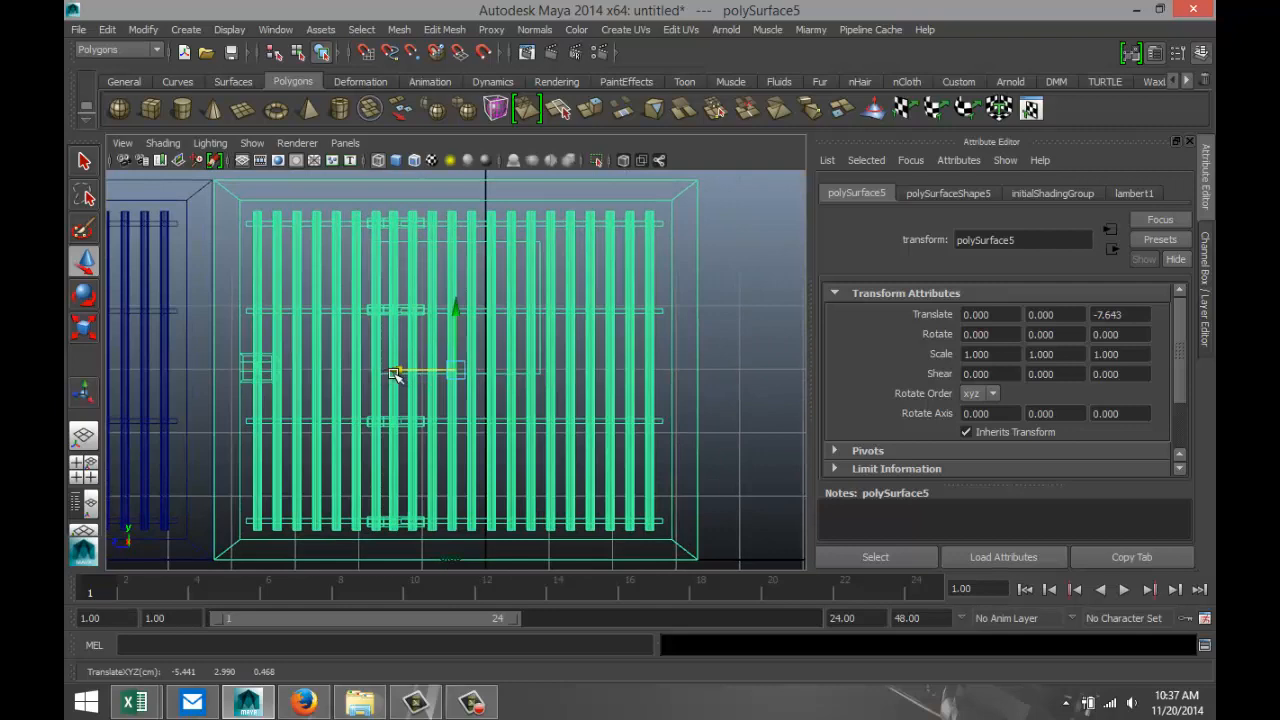
pyautogui.moveTo(395, 371); pyautogui.dragTo(400, 369)
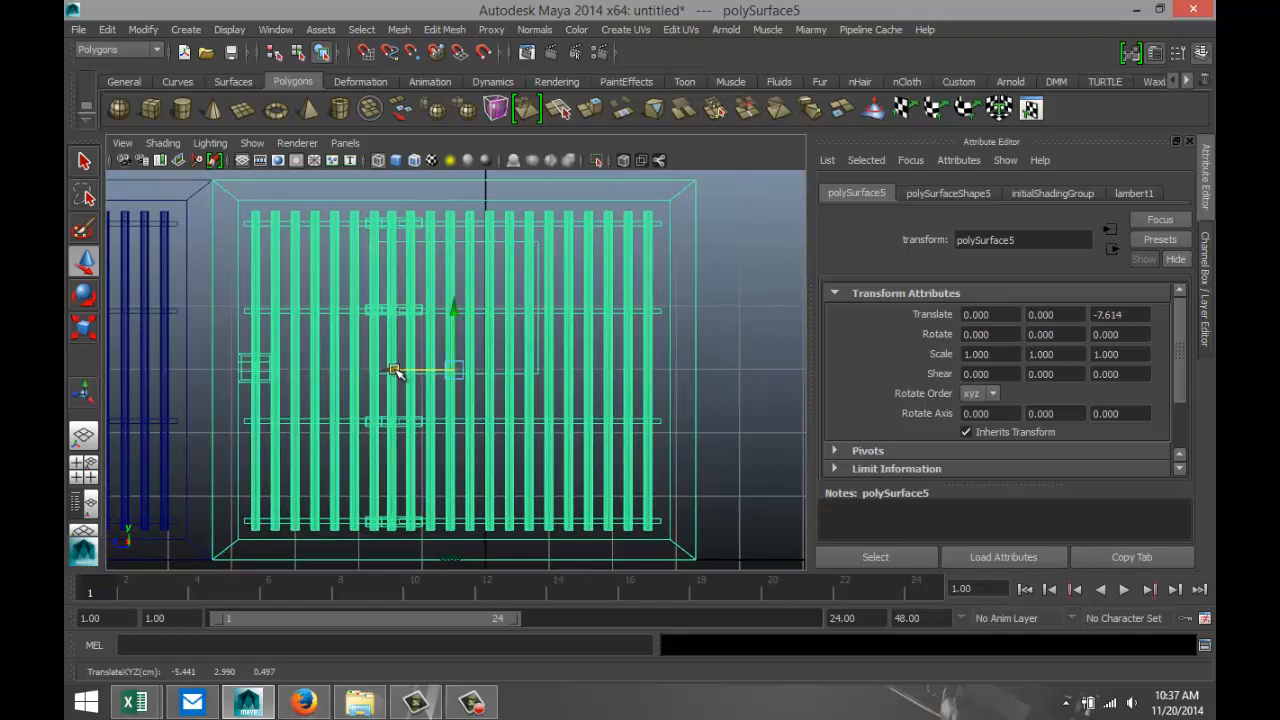
# Repeat the duplication with the same offset for eight more cells, ending the row of ten at Translate Z -68.527.
pyautogui.scroll(-6, 623, 423)
pyautogui.scroll(-3, 668, 427)
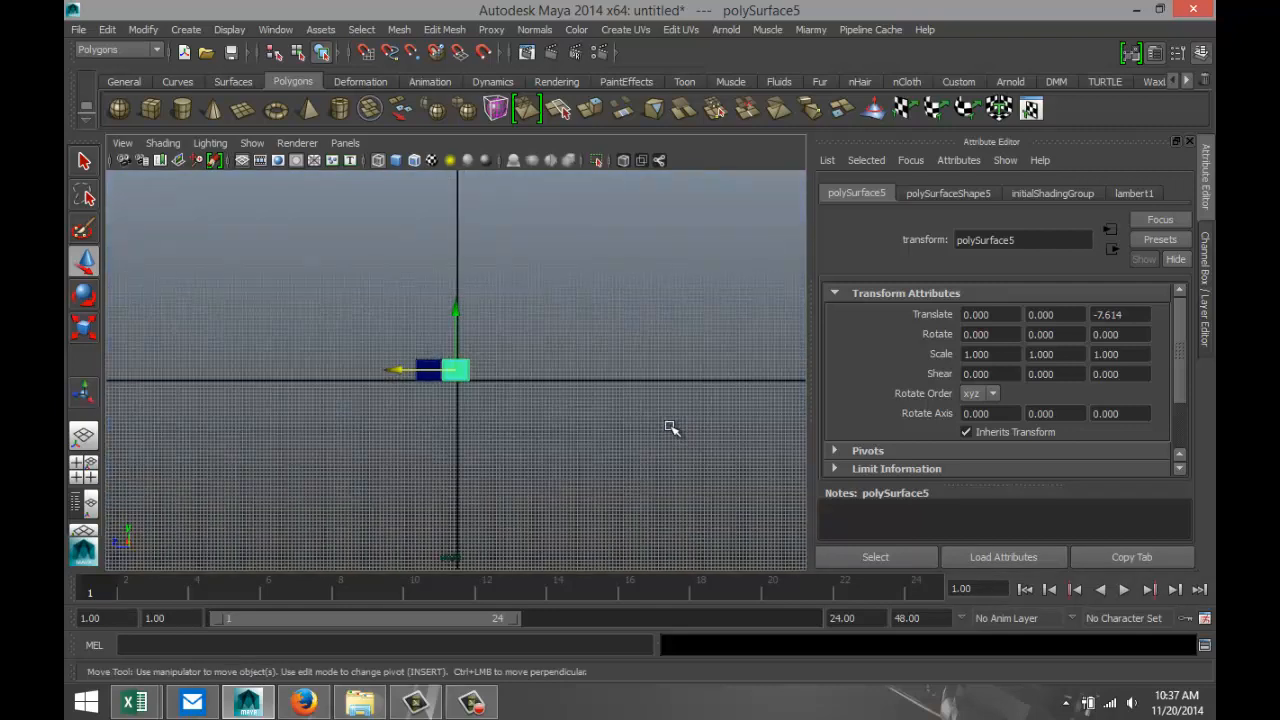
pyautogui.hotkey('shift', 'd')
pyautogui.hotkey('shift', 'd')
pyautogui.hotkey('shift', 'd')
pyautogui.hotkey('shift', 'd')
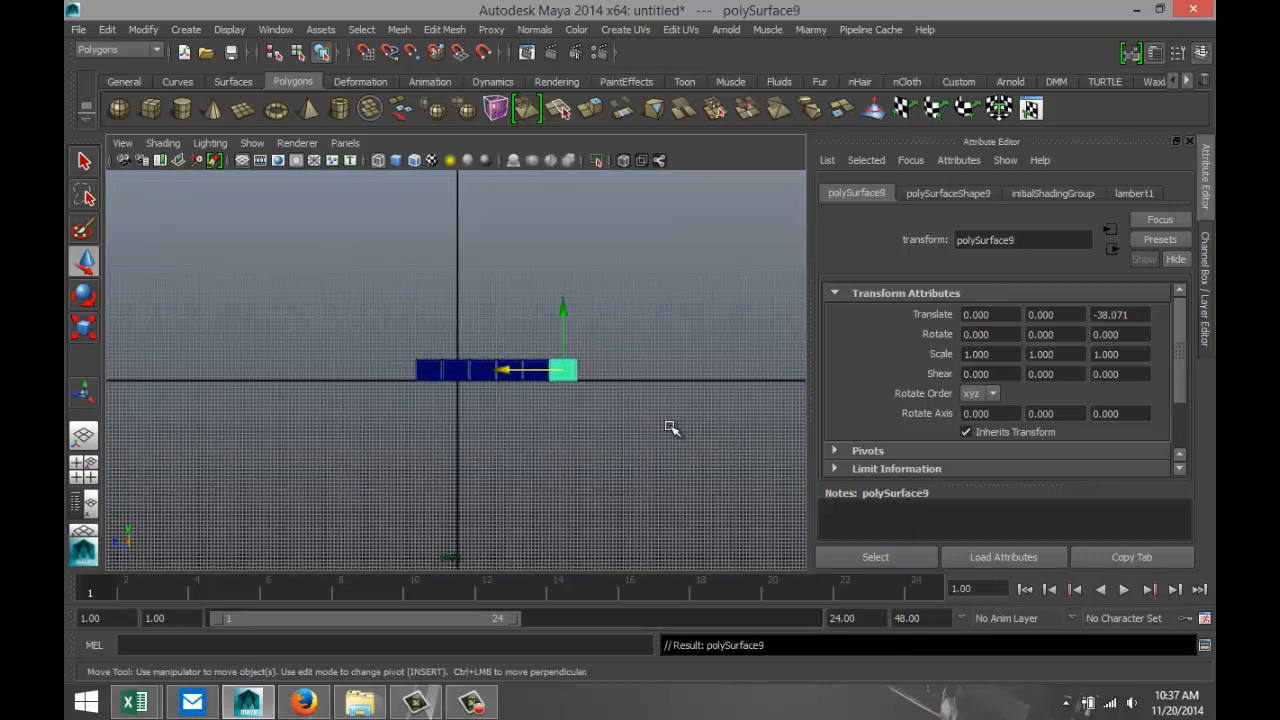
pyautogui.hotkey('shift', 'd')
pyautogui.hotkey('shift', 'd')
pyautogui.hotkey('shift', 'd')
pyautogui.hotkey('shift', 'd')
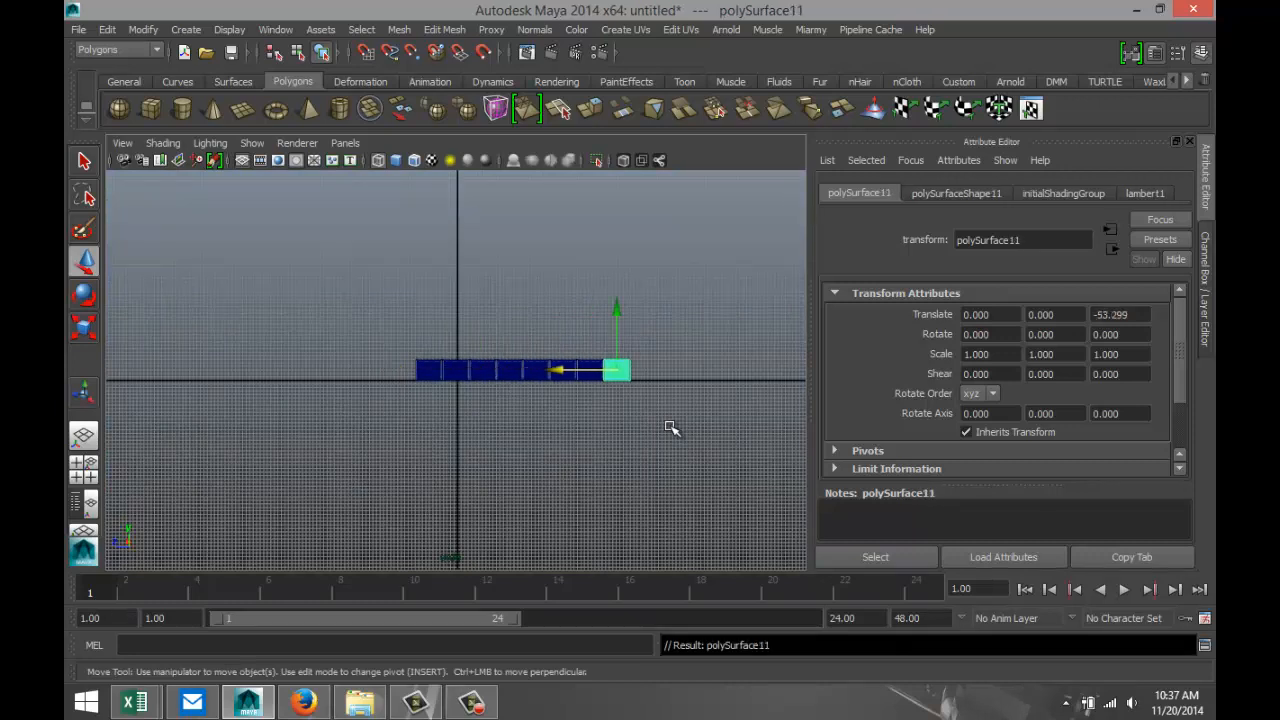
# In the perspective view, combine all ten cells into one mesh and center its pivot.
pyautogui.click(86, 473)
pyautogui.press('space')
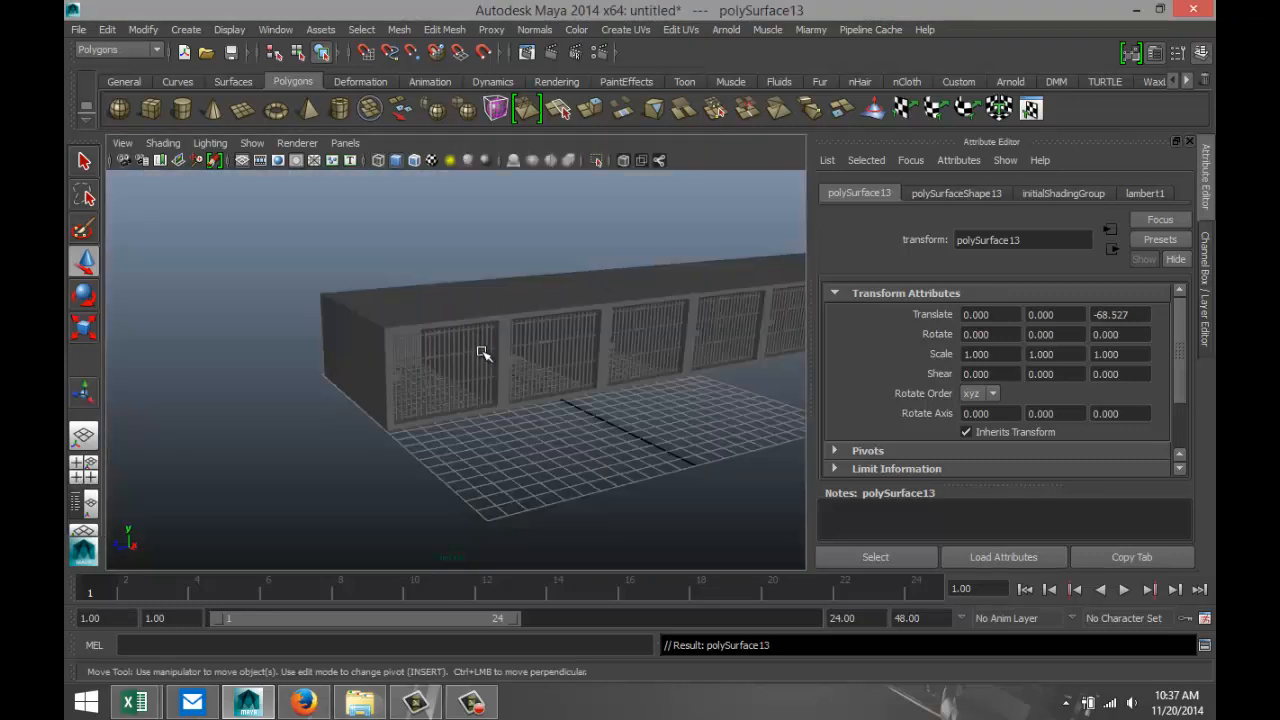
pyautogui.moveTo(557, 430)
pyautogui.keyDown('alt'); pyautogui.mouseDown()
pyautogui.moveTo(409, 437)
pyautogui.moveTo(538, 437)
pyautogui.mouseUp(); pyautogui.keyUp('alt')
pyautogui.scroll(-5, 538, 437)
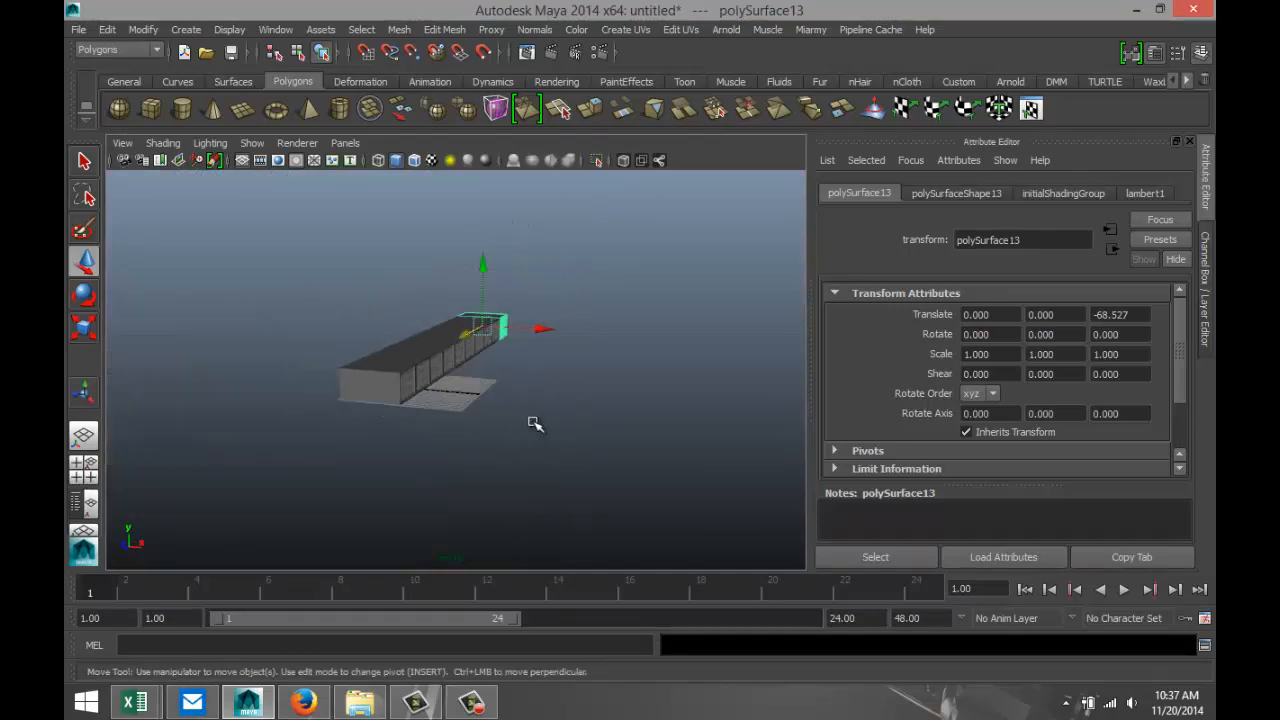
pyautogui.moveTo(321, 270); pyautogui.dragTo(611, 488)
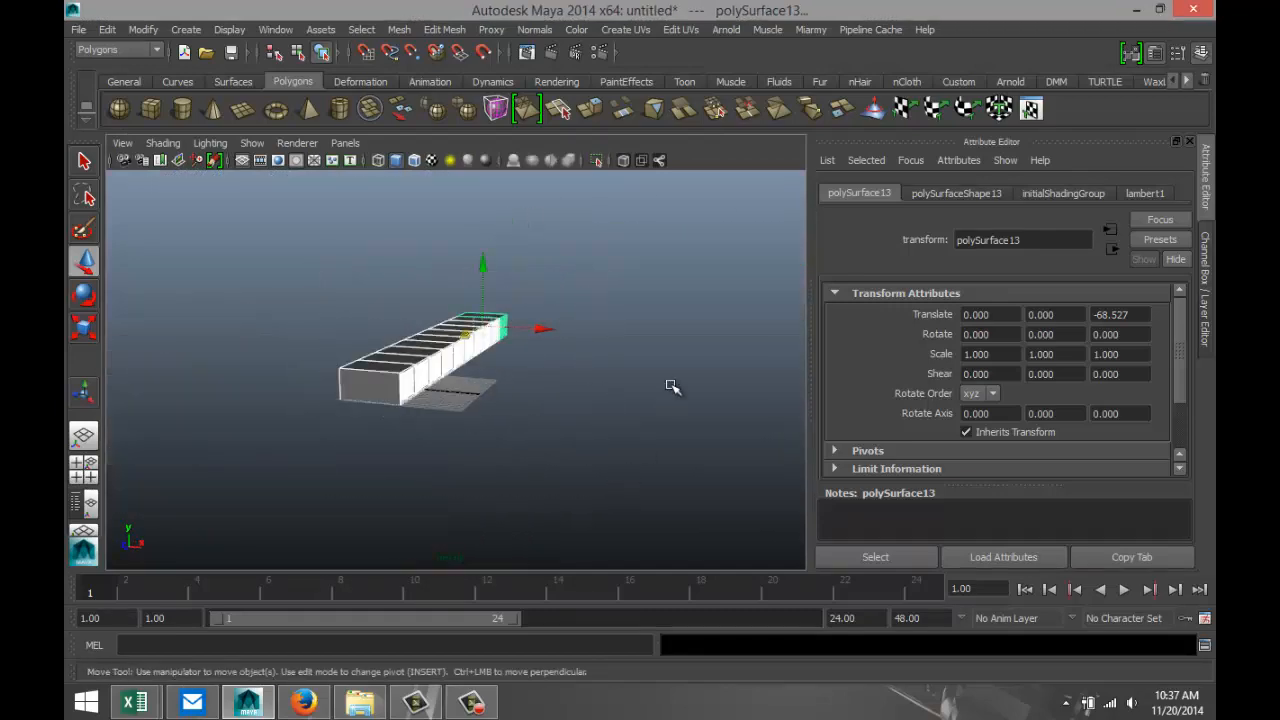
pyautogui.click(399, 33)
pyautogui.click(437, 59)
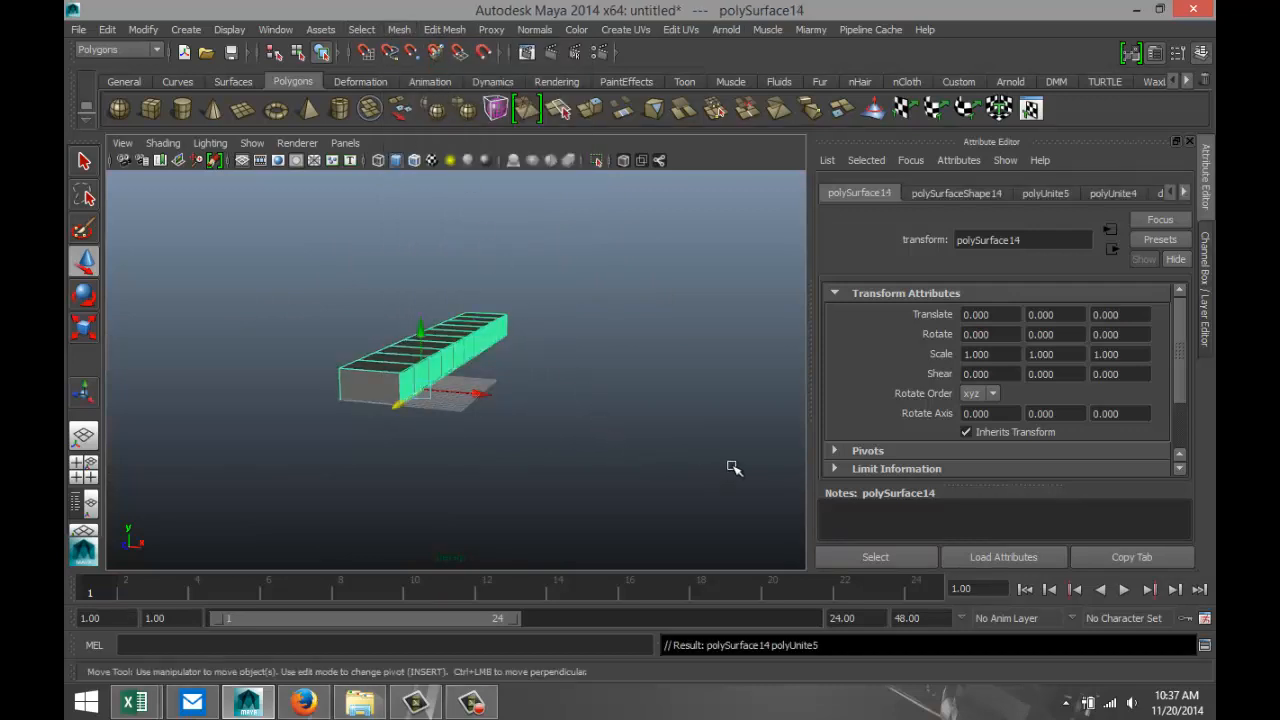
pyautogui.click(142, 29)
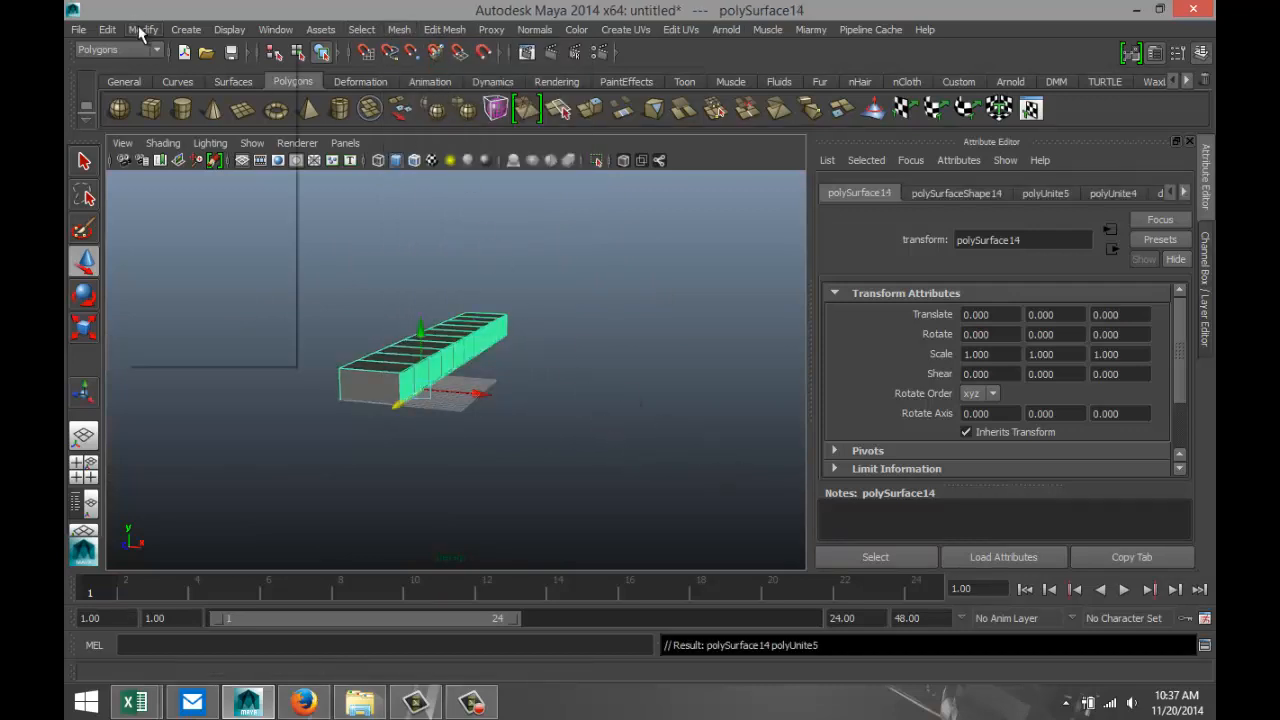
pyautogui.click(175, 198)
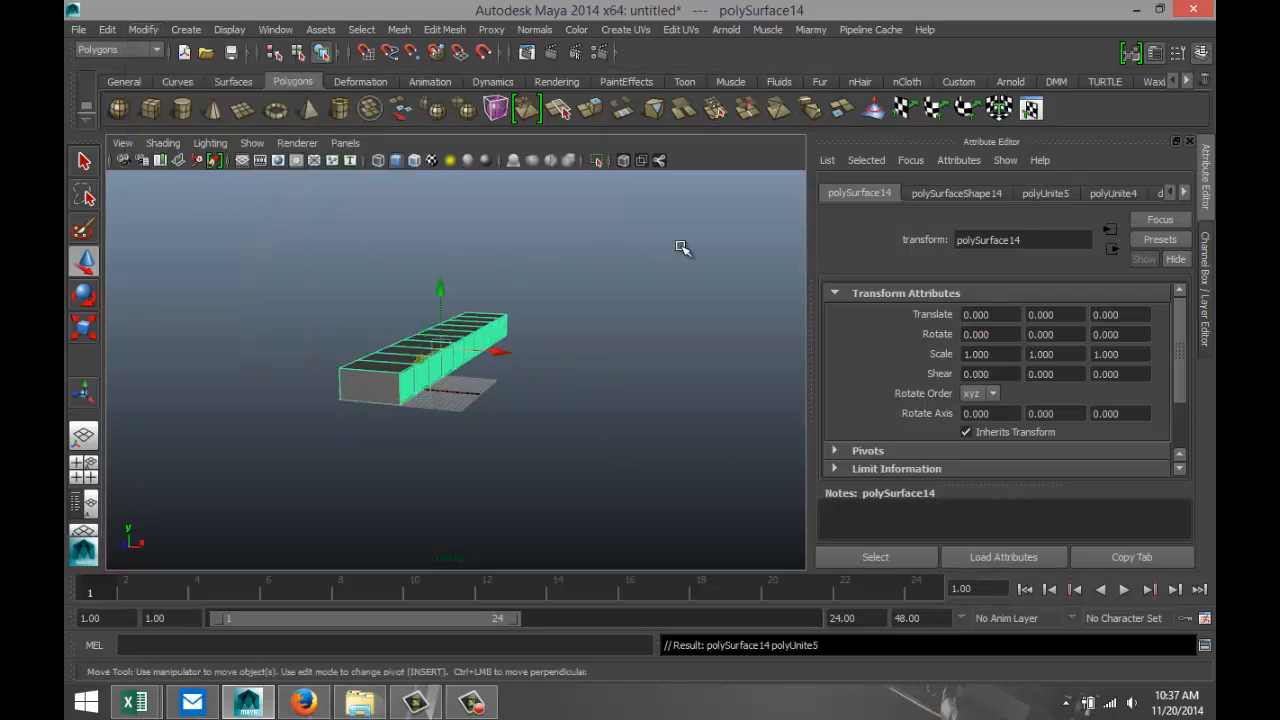
# Duplicate the combined cell row, move the copy away to Translate X 36.395, and set its Y rotation to 180 degrees.
pyautogui.hotkey('ctrl', 'd')
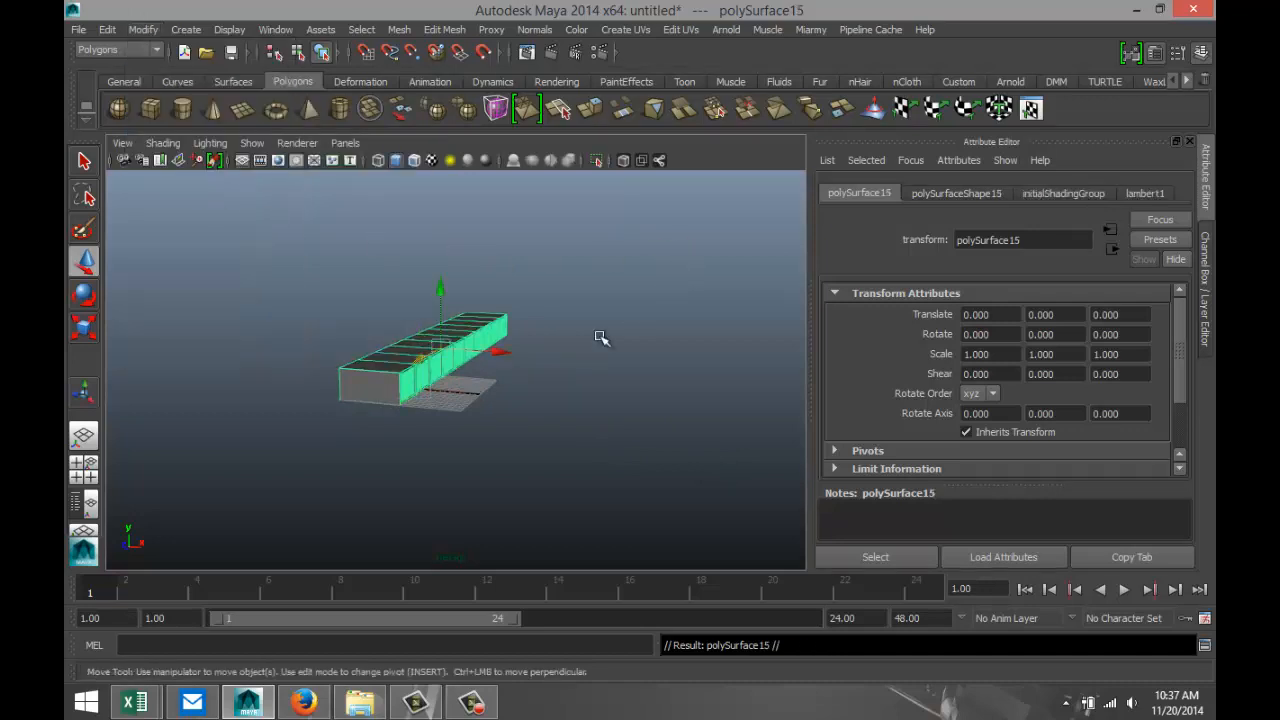
pyautogui.moveTo(508, 352); pyautogui.dragTo(670, 404)
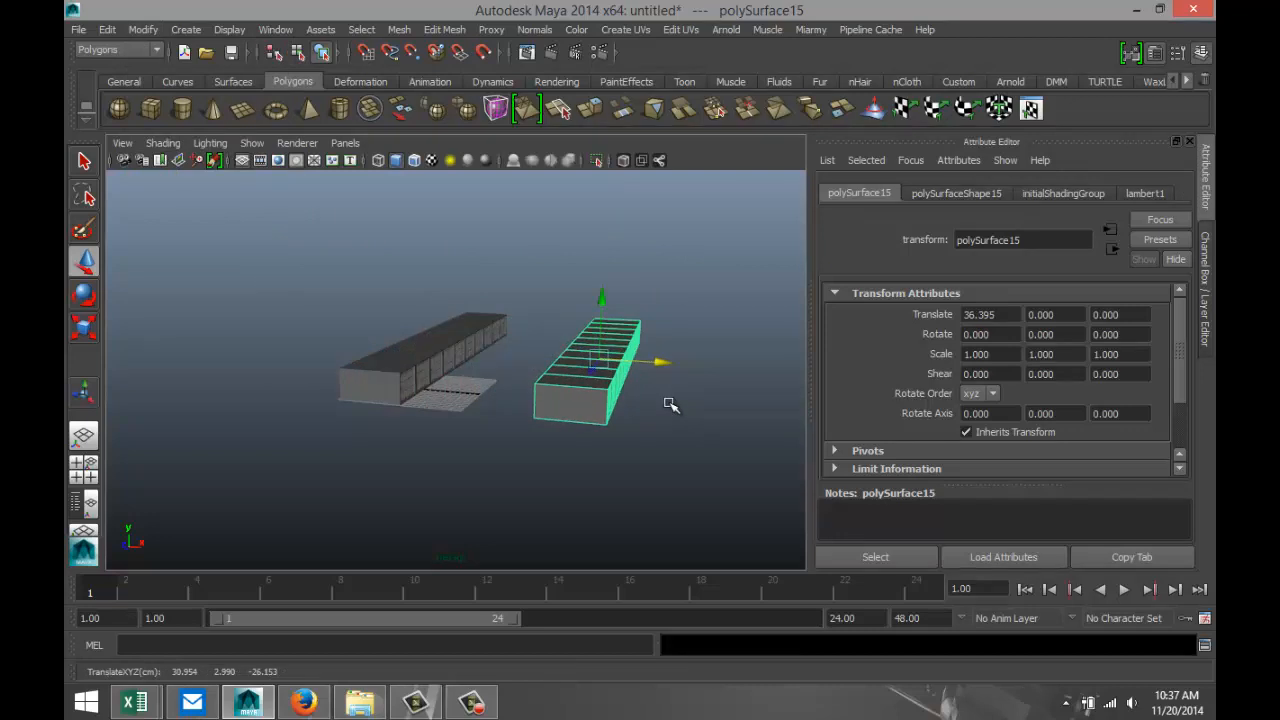
pyautogui.press('e')
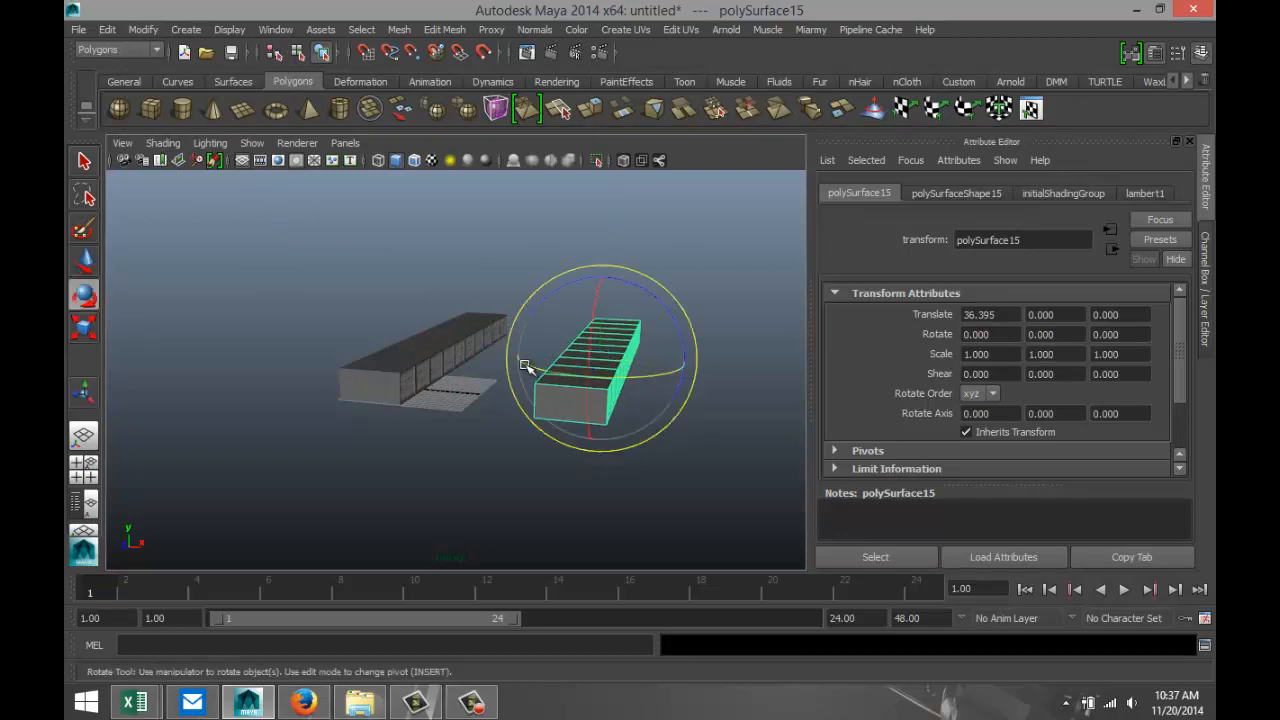
pyautogui.moveTo(529, 363); pyautogui.dragTo(696, 383)
pyautogui.doubleClick(1060, 335)
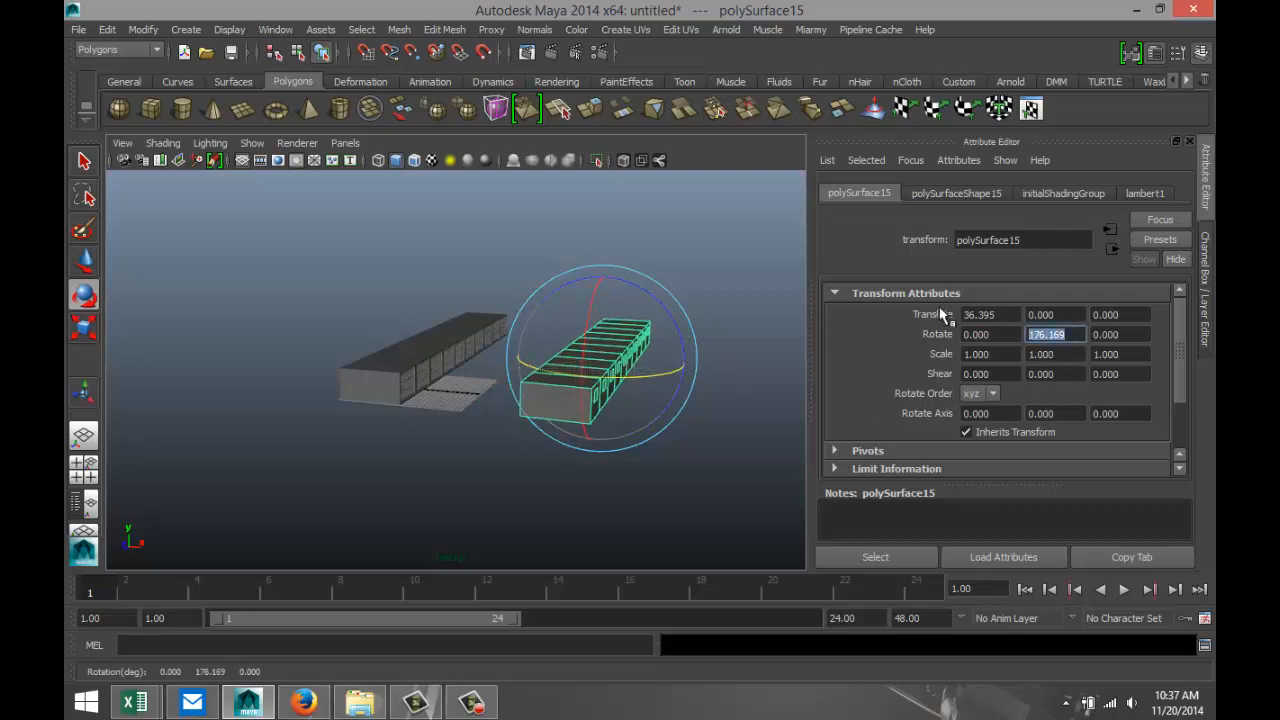
pyautogui.press('Return')
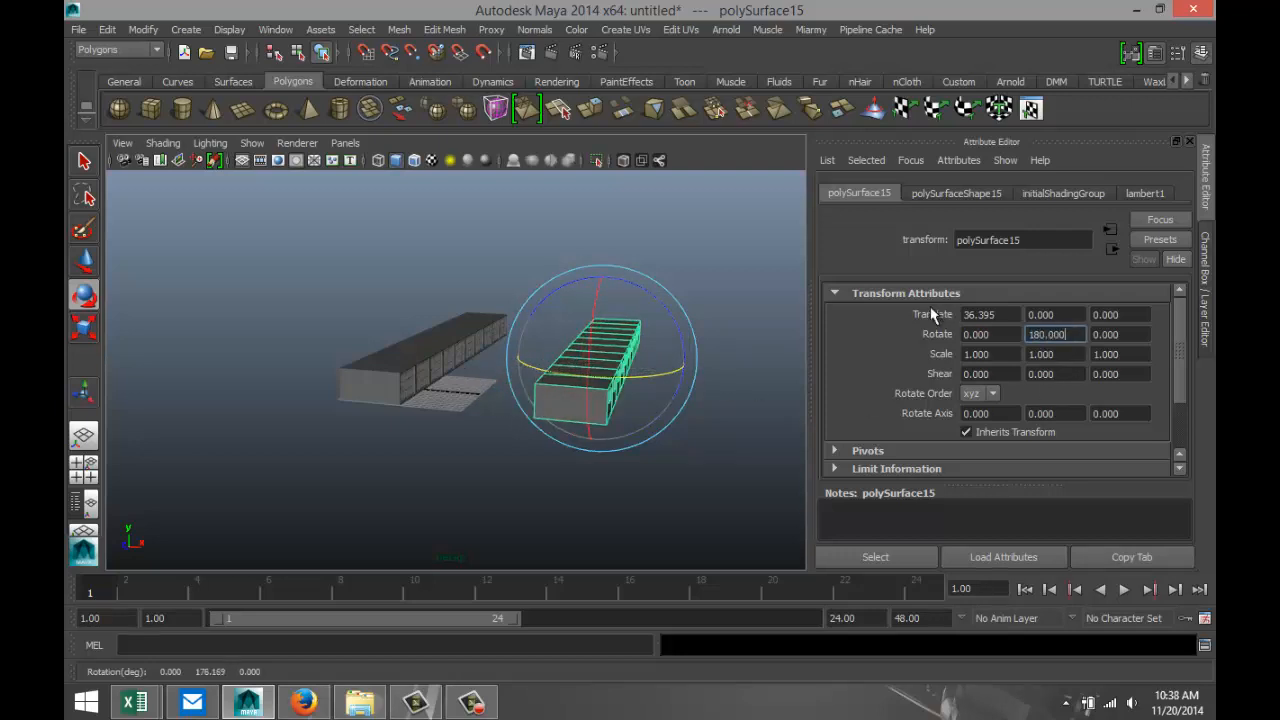
# Move the rotated row closer to the original in the perspective view, at about Translate X 26.611, and check the corridor between the rows.
pyautogui.click(84, 467)
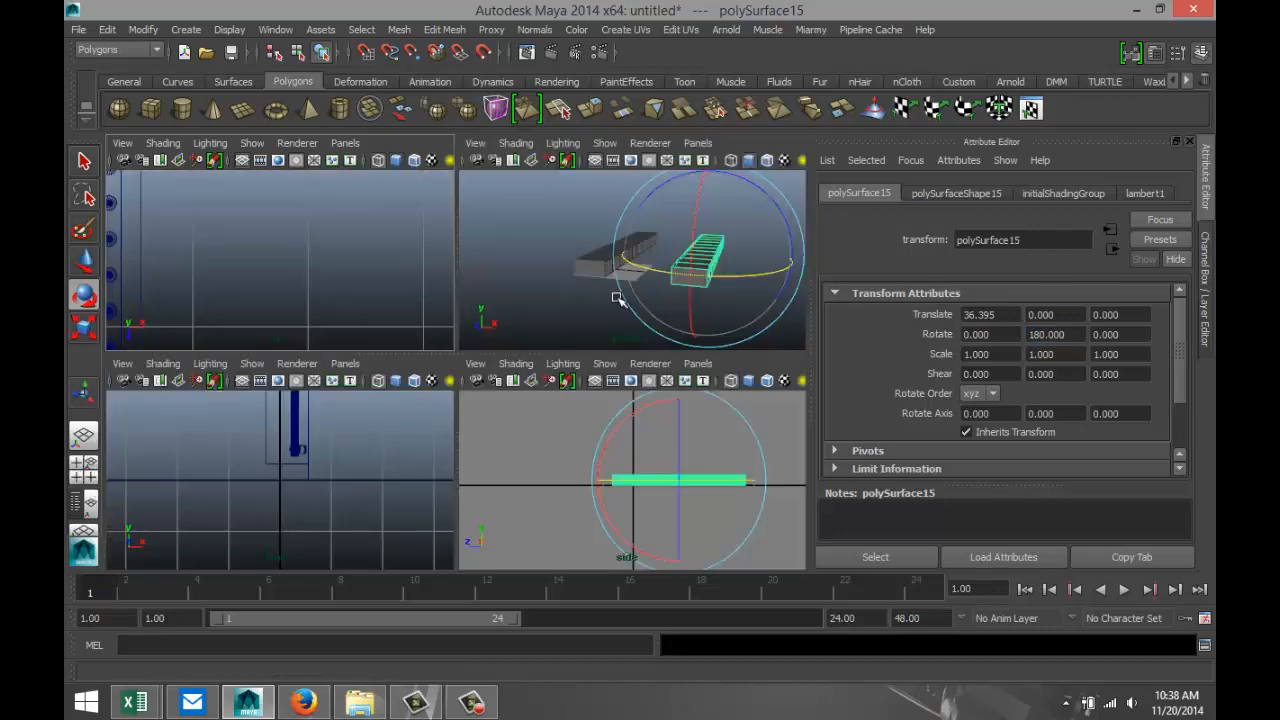
pyautogui.press('space')
pyautogui.scroll(5, 440, 430)
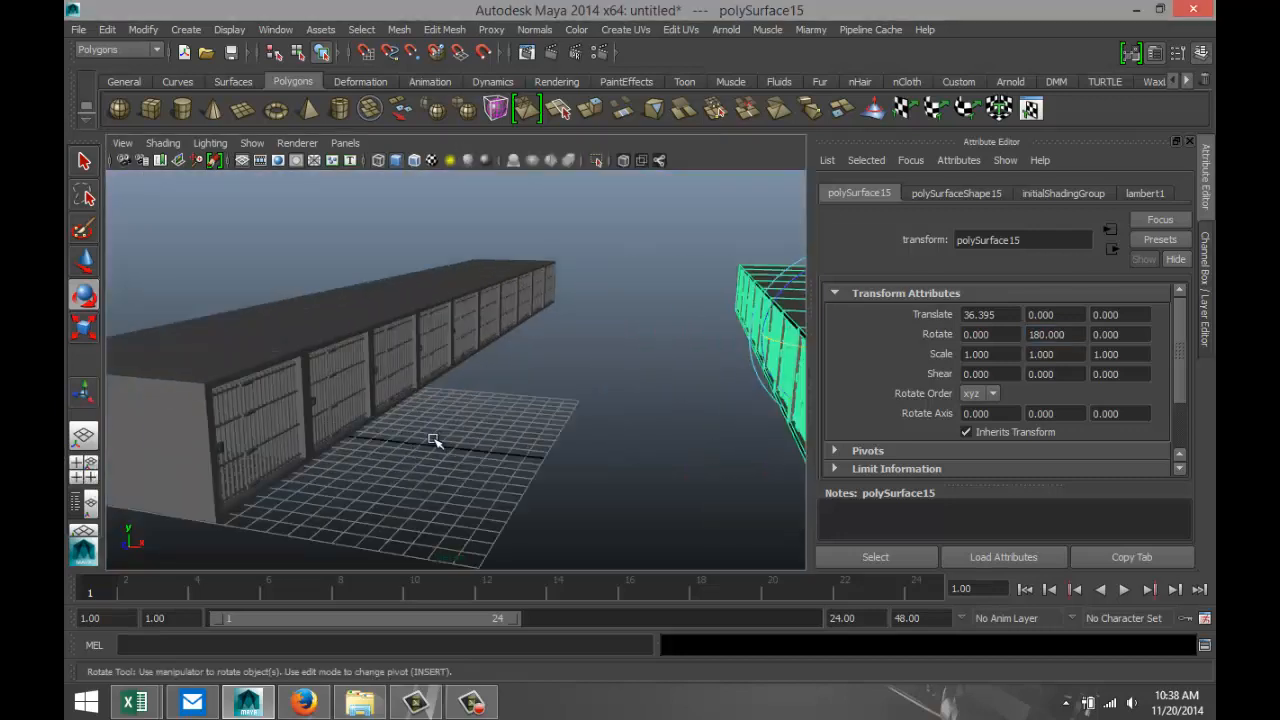
pyautogui.keyDown('alt'); pyautogui.moveTo(454, 447); pyautogui.dragTo(424, 374, button='middle'); pyautogui.keyUp('alt')
pyautogui.scroll(-10, 408, 390)
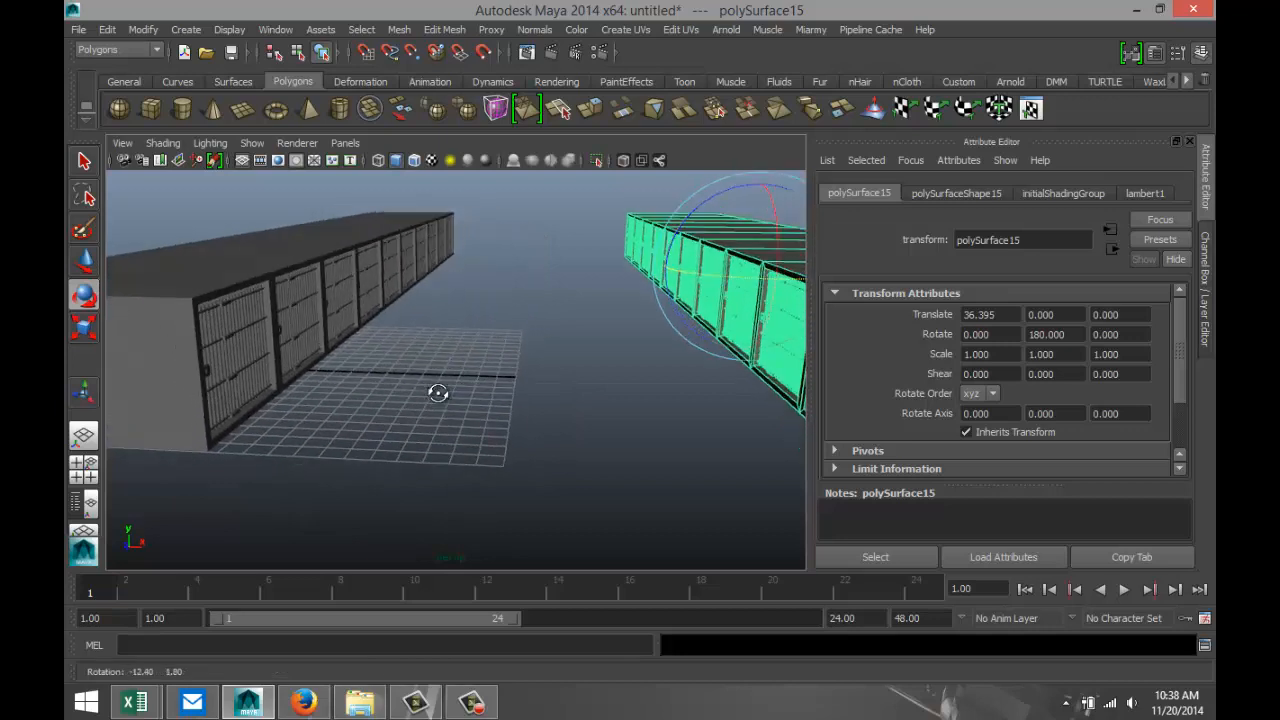
pyautogui.press('w')
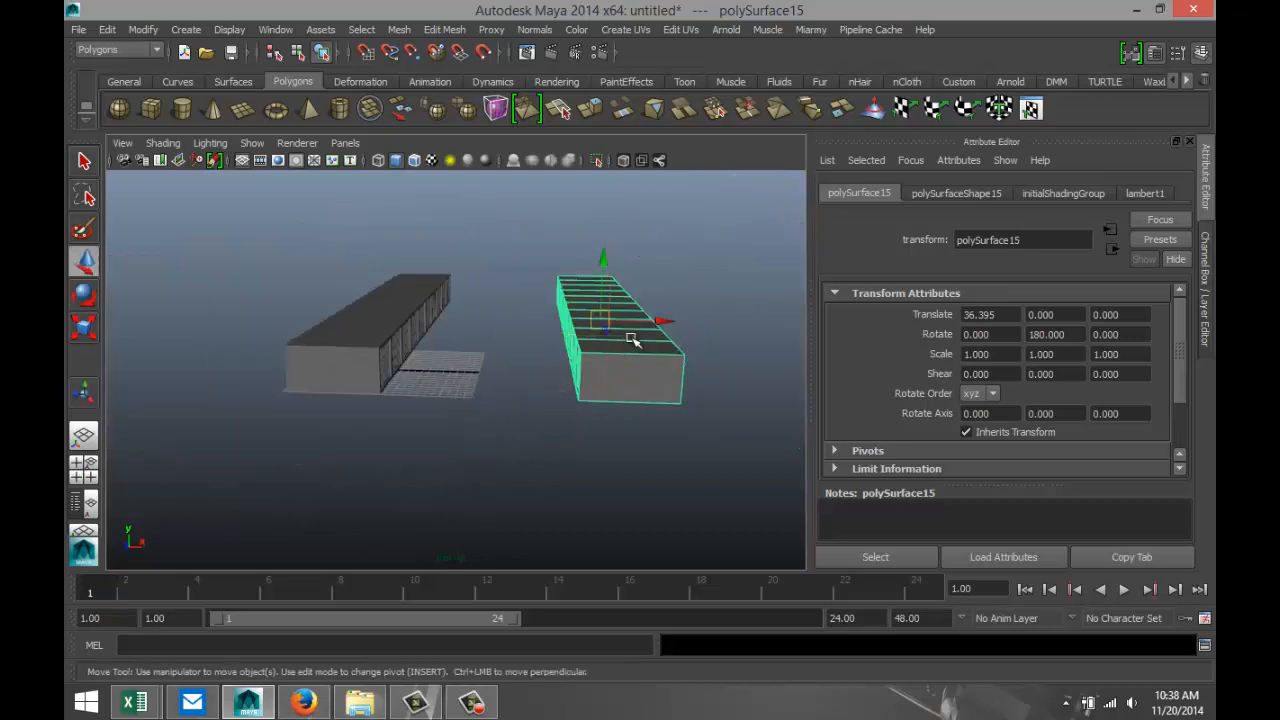
pyautogui.moveTo(663, 330); pyautogui.dragTo(606, 331)
pyautogui.scroll(6, 430, 468)
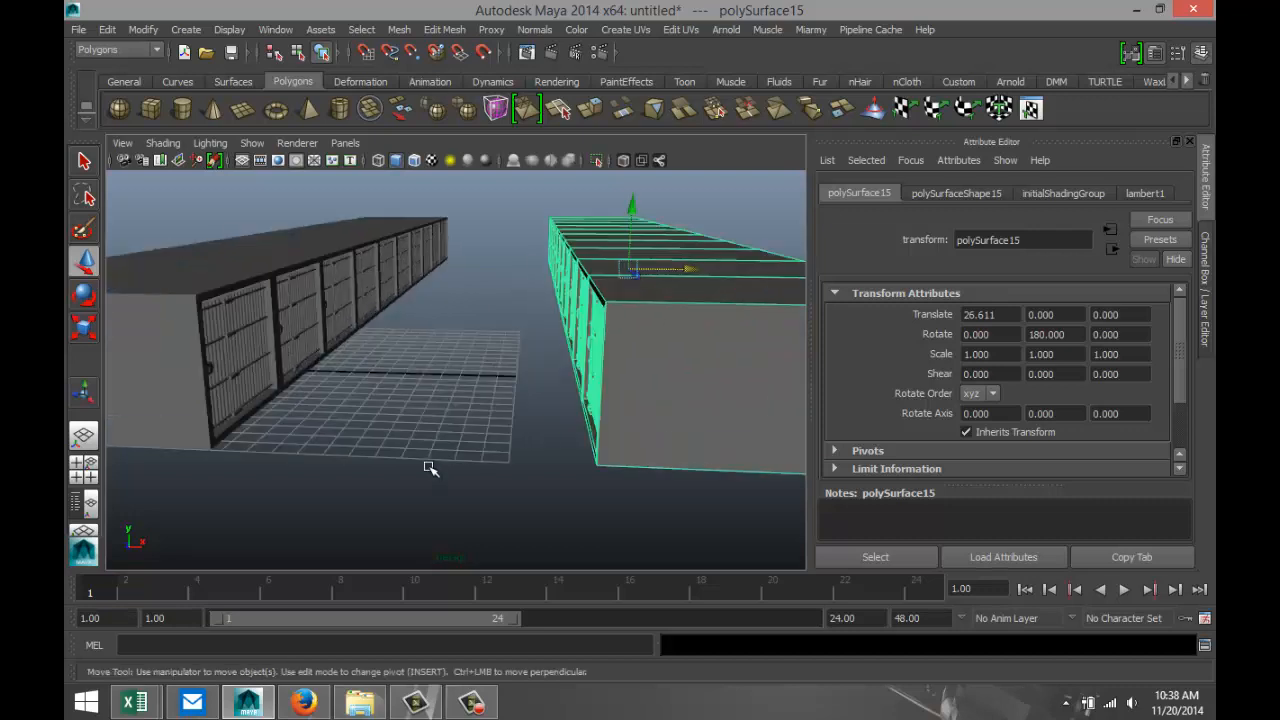
pyautogui.keyDown('alt'); pyautogui.moveTo(421, 469); pyautogui.dragTo(492, 484); pyautogui.keyUp('alt')
pyautogui.scroll(4, 446, 459)
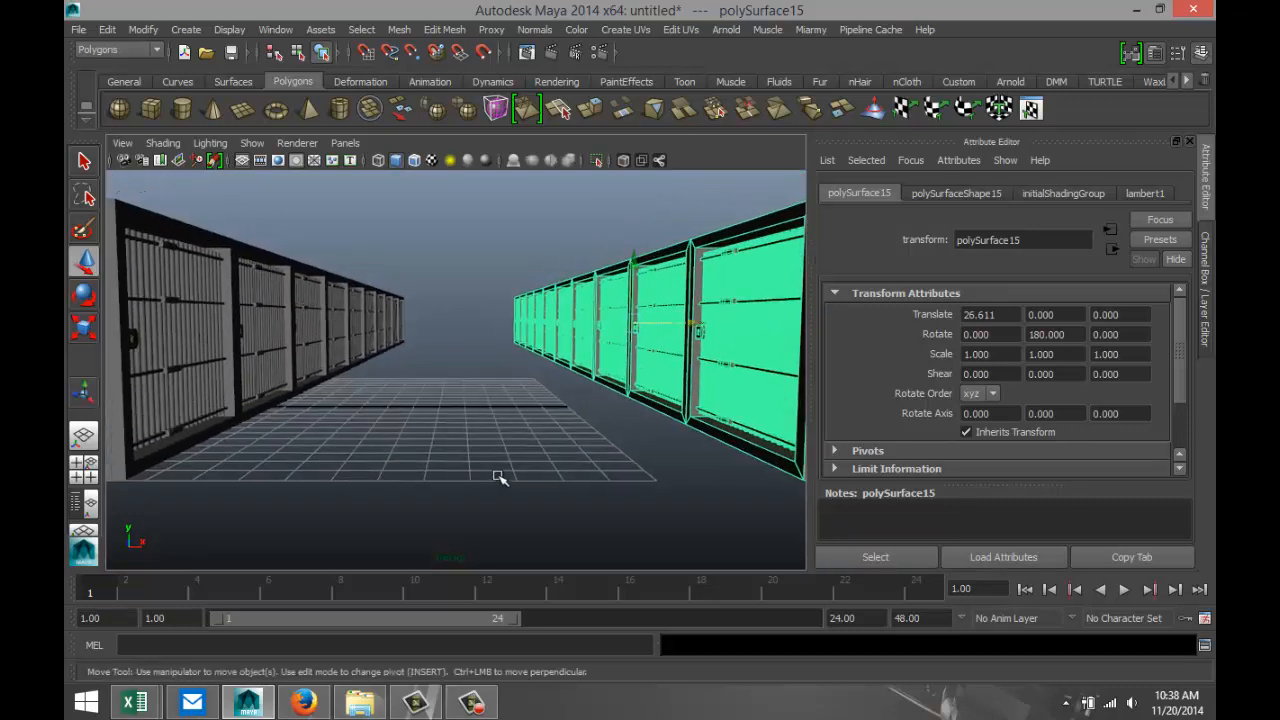
pyautogui.scroll(-3, 499, 474)
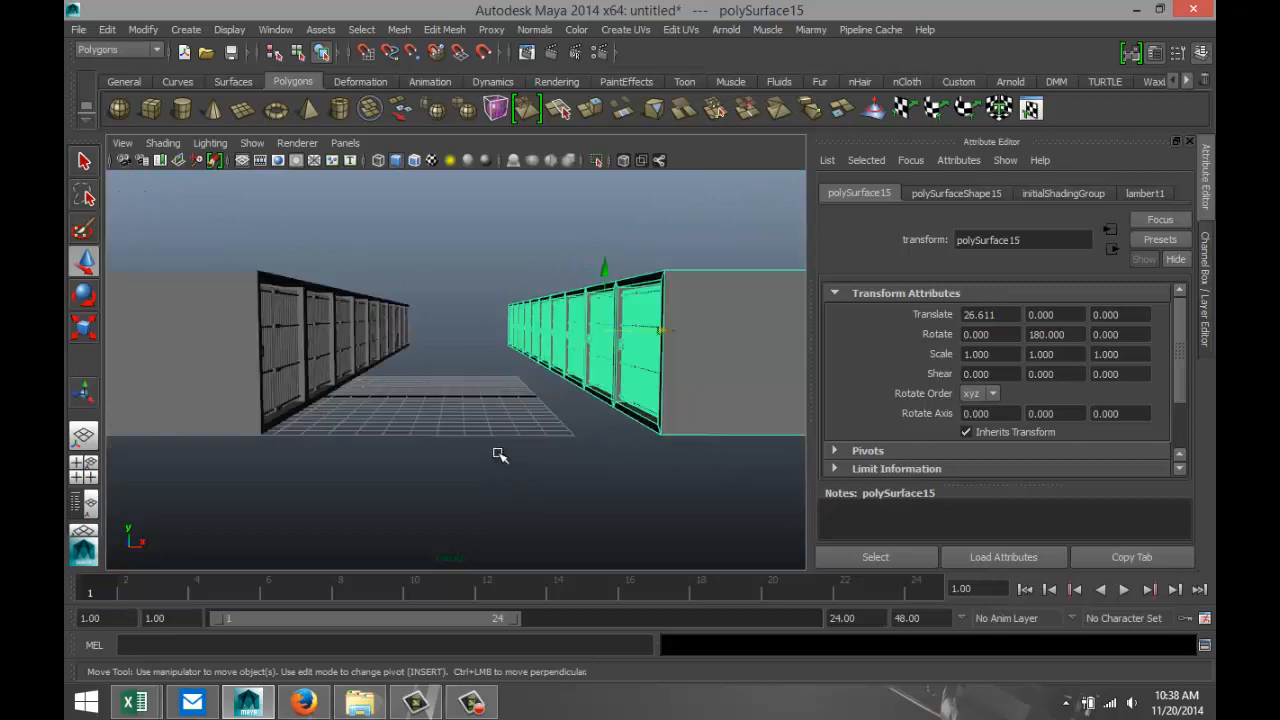
pyautogui.keyDown('alt'); pyautogui.moveTo(502, 448); pyautogui.dragTo(430, 437); pyautogui.keyUp('alt')
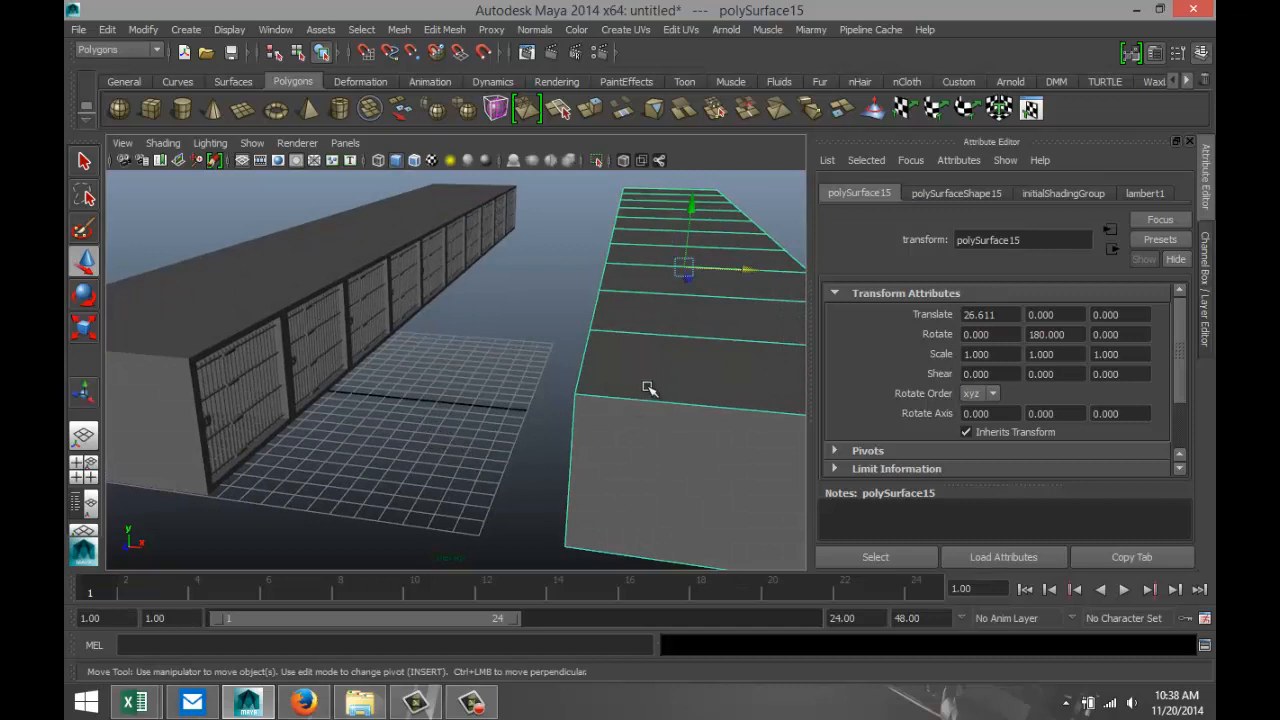
# Select the top faces of all ten cells in the original row.
pyautogui.rightClick(676, 363)
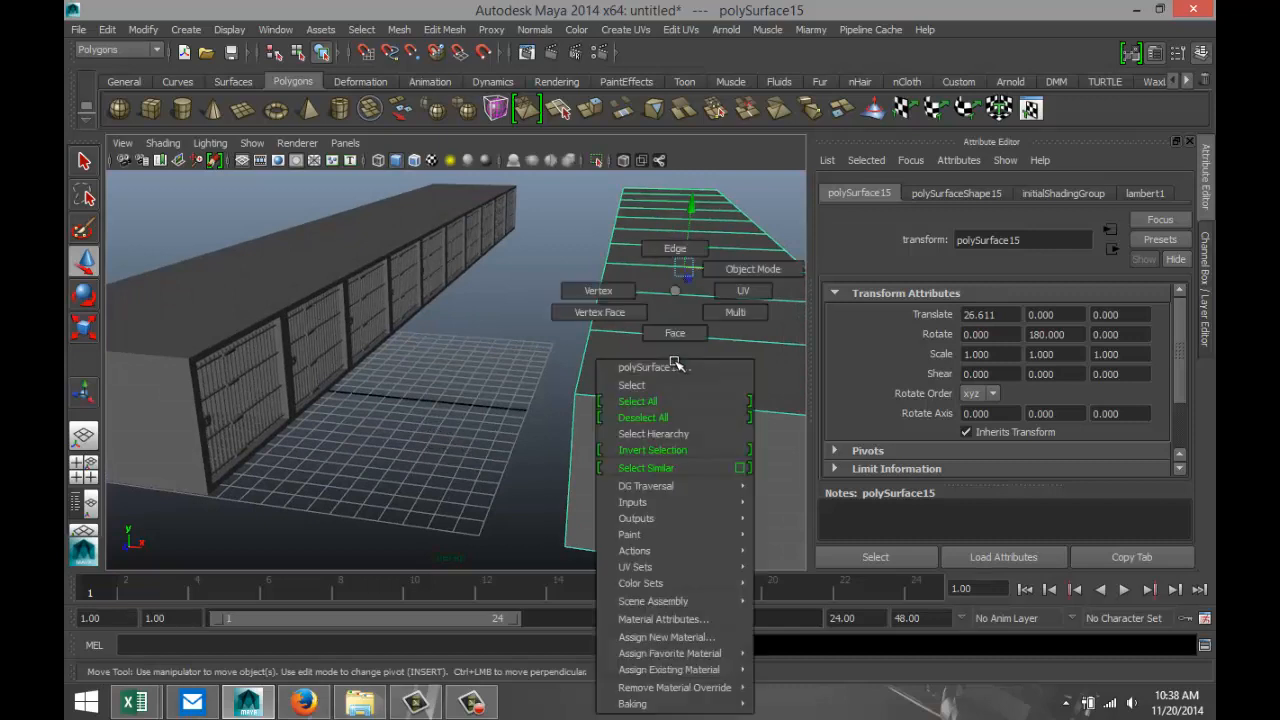
pyautogui.click(675, 333)
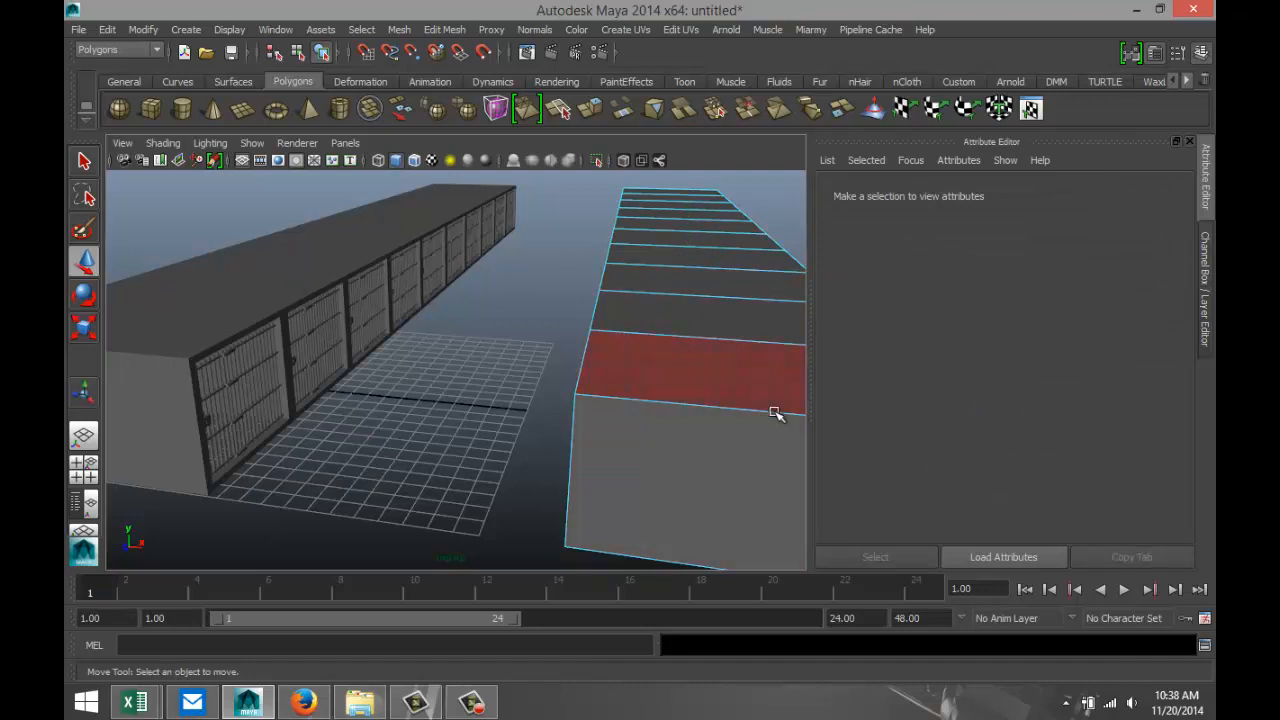
pyautogui.click(259, 296)
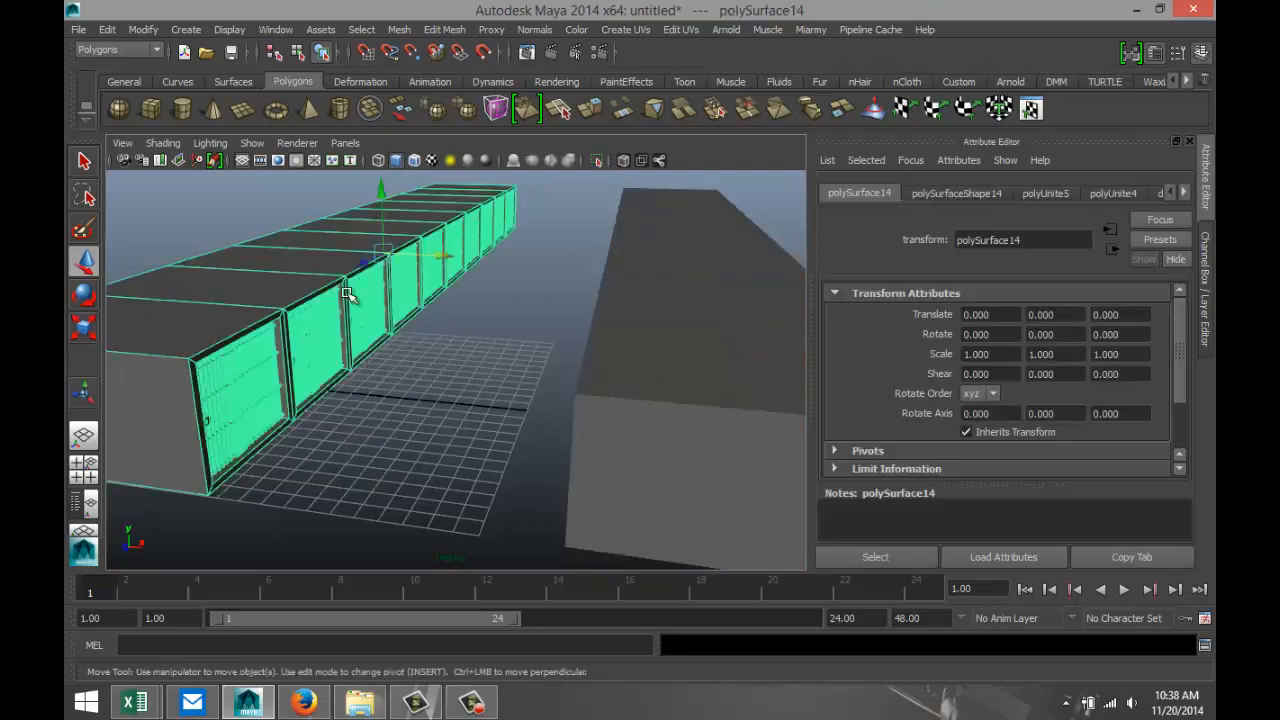
pyautogui.keyDown('alt'); pyautogui.moveTo(360, 306); pyautogui.dragTo(465, 395, button='middle'); pyautogui.keyUp('alt')
pyautogui.rightClick(345, 417)
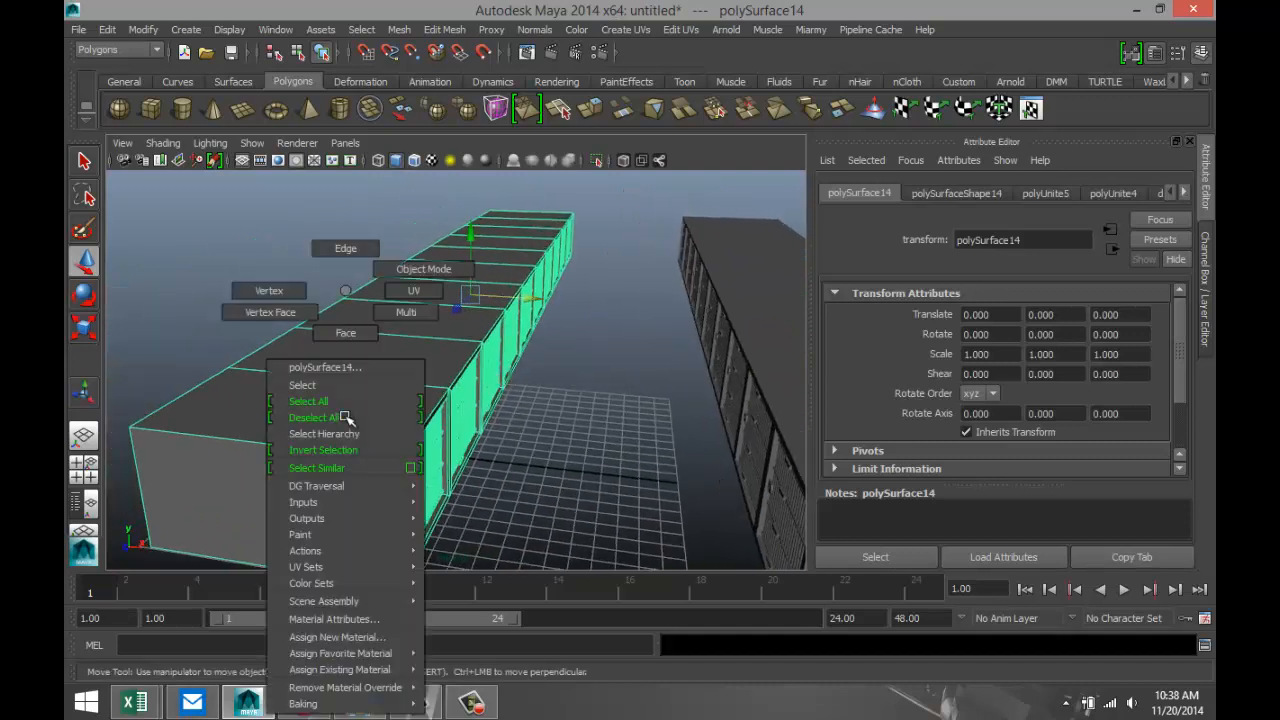
pyautogui.click(362, 336)
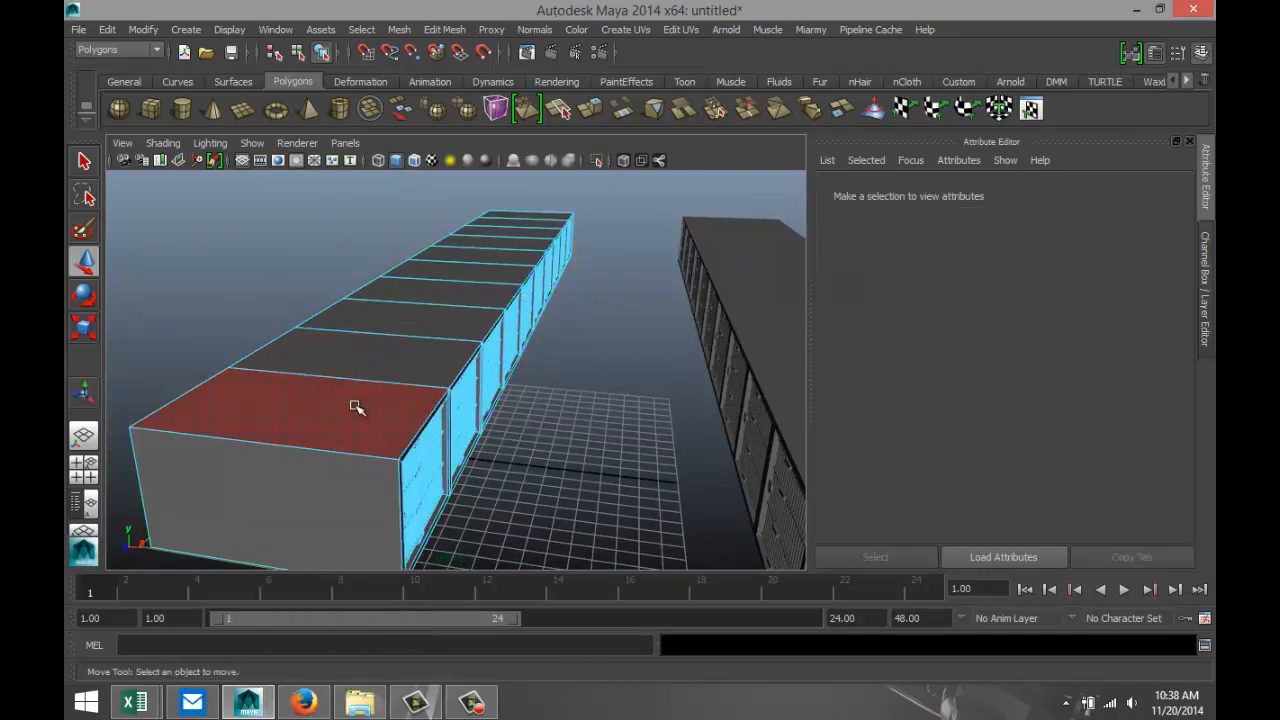
pyautogui.click(357, 407)
pyautogui.keyDown('shift'); pyautogui.click(425, 350); pyautogui.keyUp('shift')
pyautogui.keyDown('shift'); pyautogui.click(455, 315); pyautogui.keyUp('shift')
pyautogui.keyDown('shift'); pyautogui.click(478, 292); pyautogui.keyUp('shift')
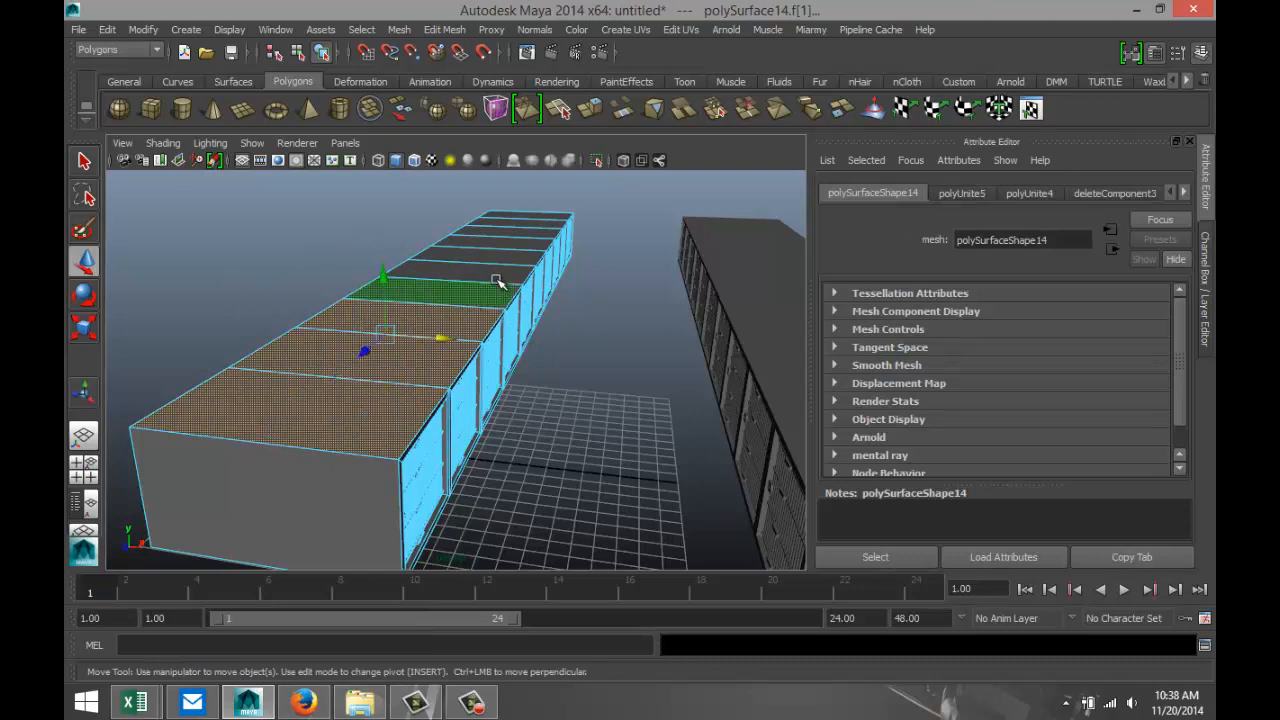
pyautogui.keyDown('shift'); pyautogui.click(498, 271); pyautogui.keyUp('shift')
pyautogui.keyDown('shift'); pyautogui.click(517, 252); pyautogui.keyUp('shift')
pyautogui.keyDown('shift'); pyautogui.click(526, 240); pyautogui.keyUp('shift')
pyautogui.keyDown('shift'); pyautogui.click(532, 228); pyautogui.keyUp('shift')
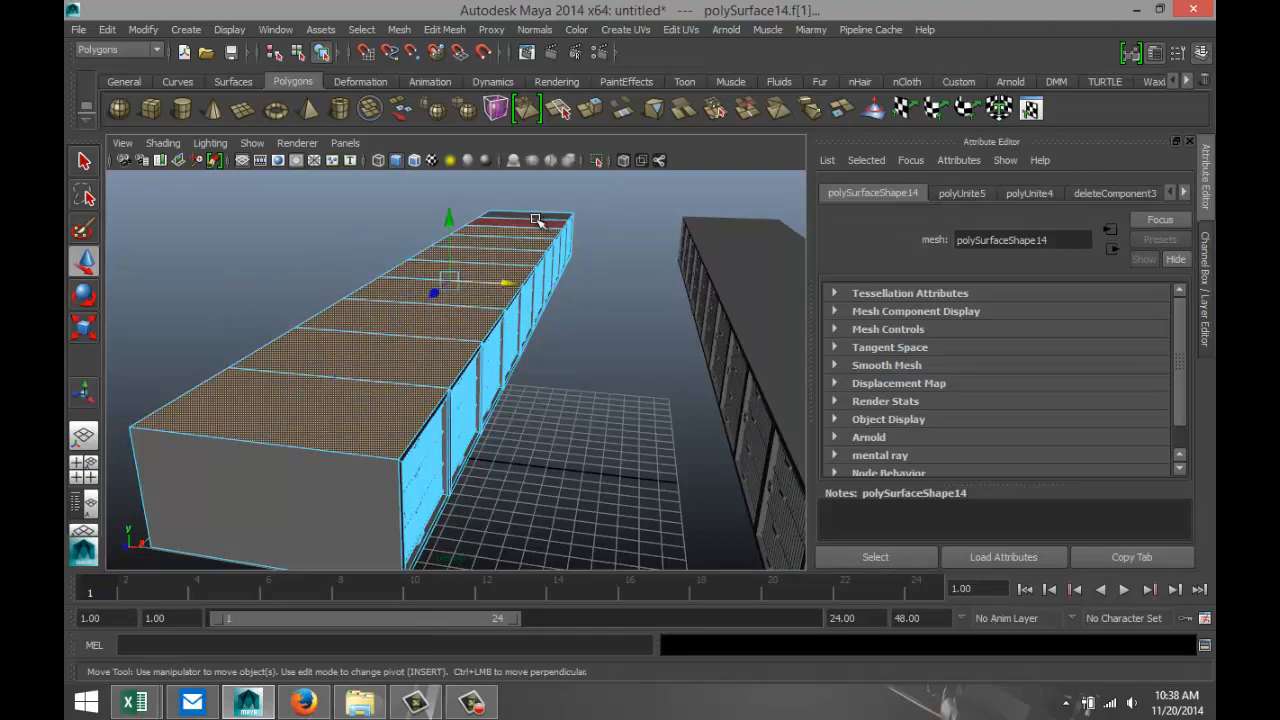
pyautogui.keyDown('shift'); pyautogui.click(538, 217); pyautogui.keyUp('shift')
pyautogui.keyDown('shift'); pyautogui.click(538, 217); pyautogui.keyUp('shift')
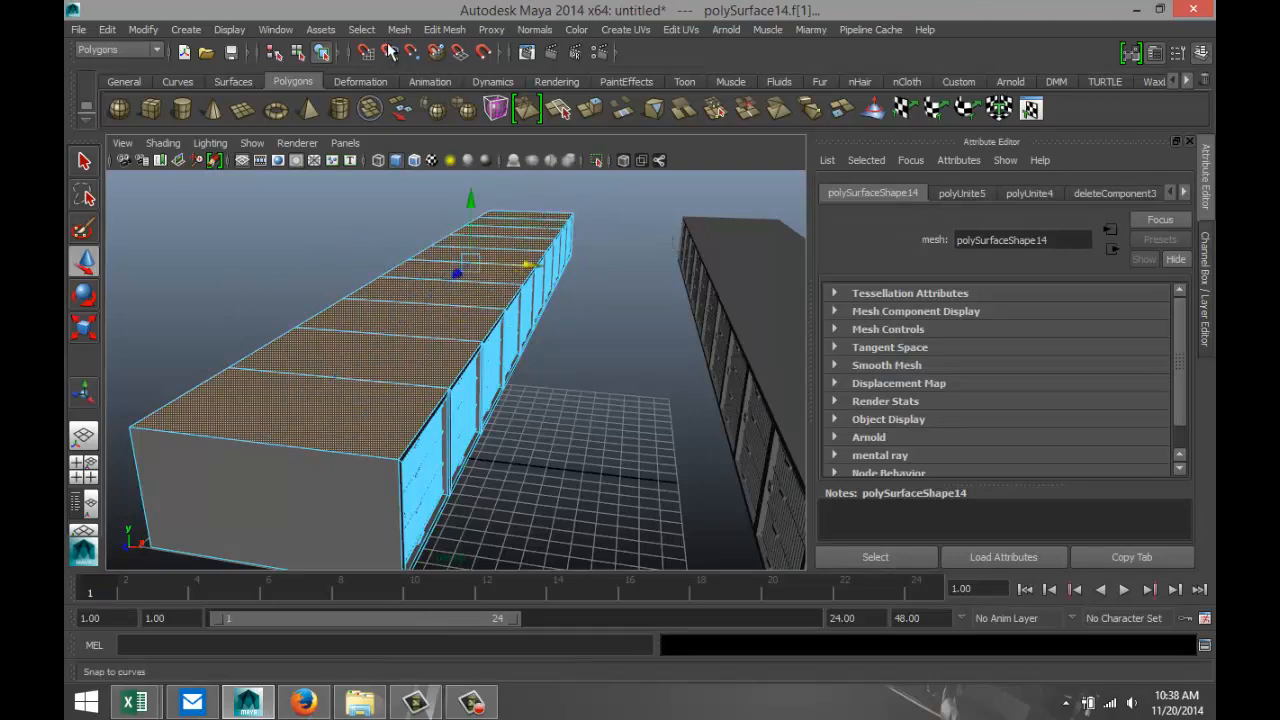
# Extrude the selected top faces and scale them outward, mainly along X, so the roof overhangs the front and back of the row.
pyautogui.click(444, 29)
pyautogui.click(474, 94)
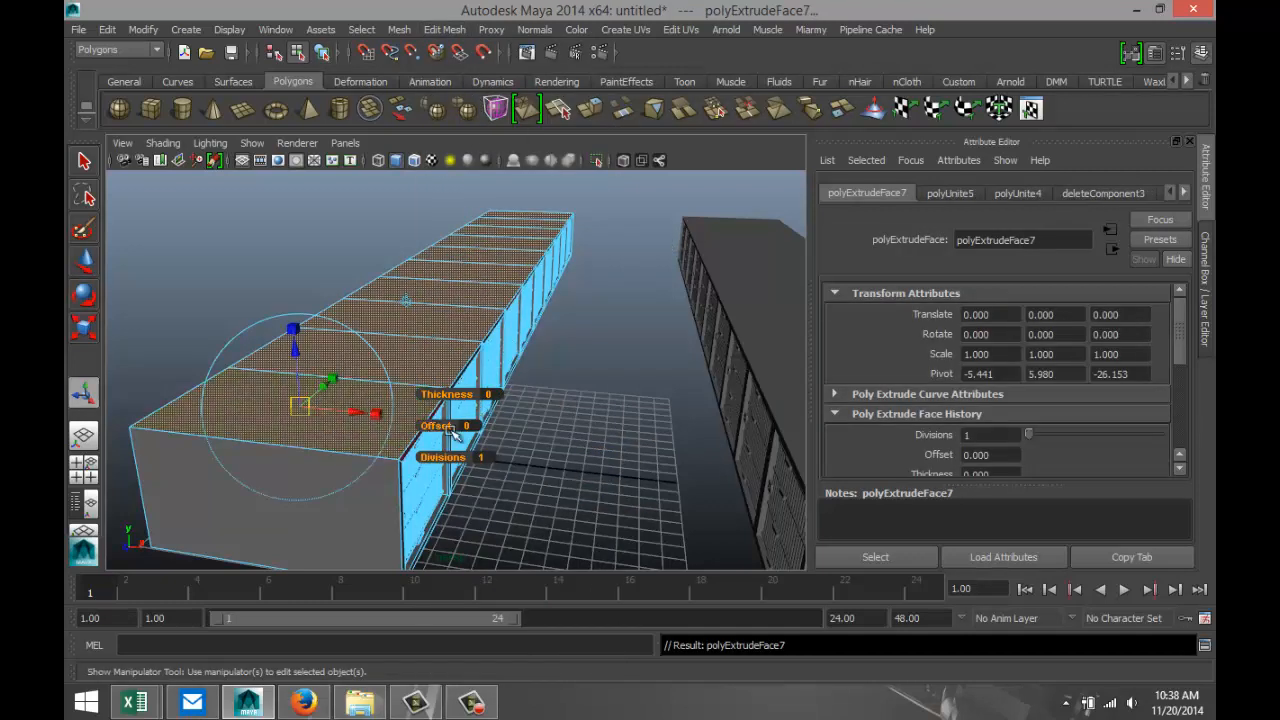
pyautogui.press('r')
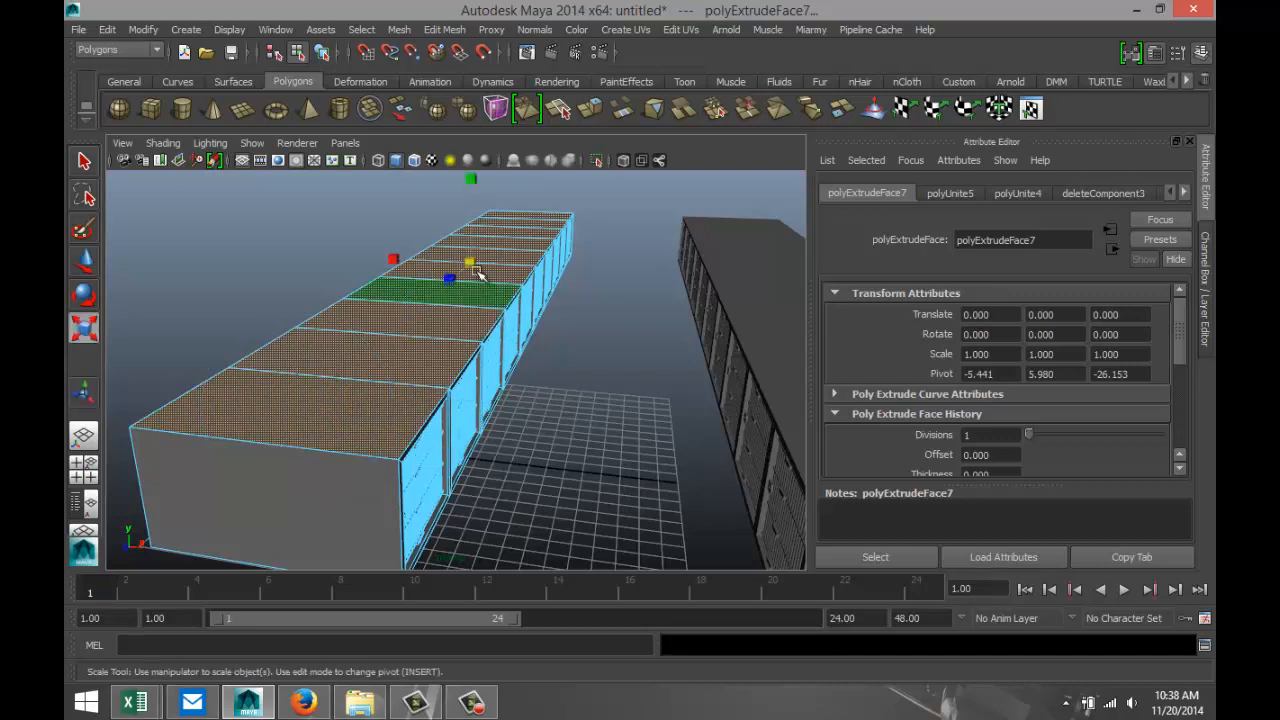
pyautogui.moveTo(474, 265); pyautogui.dragTo(478, 265)
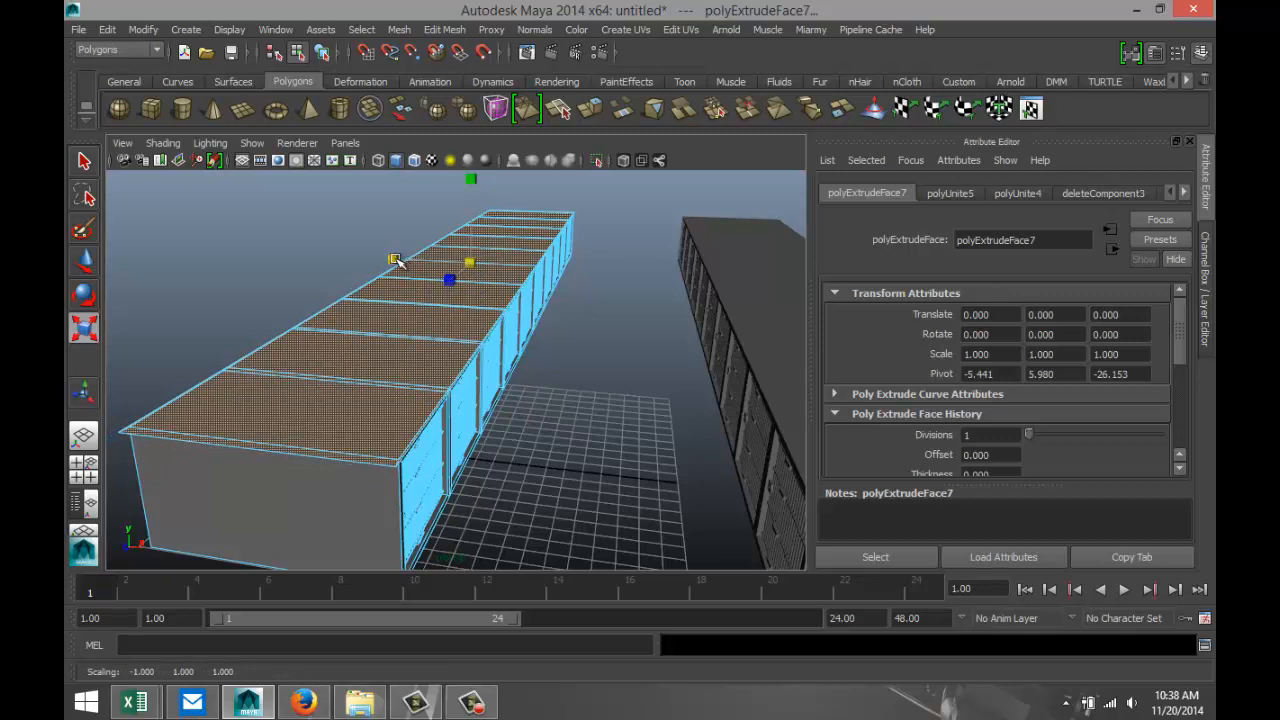
pyautogui.moveTo(395, 260); pyautogui.dragTo(353, 257)
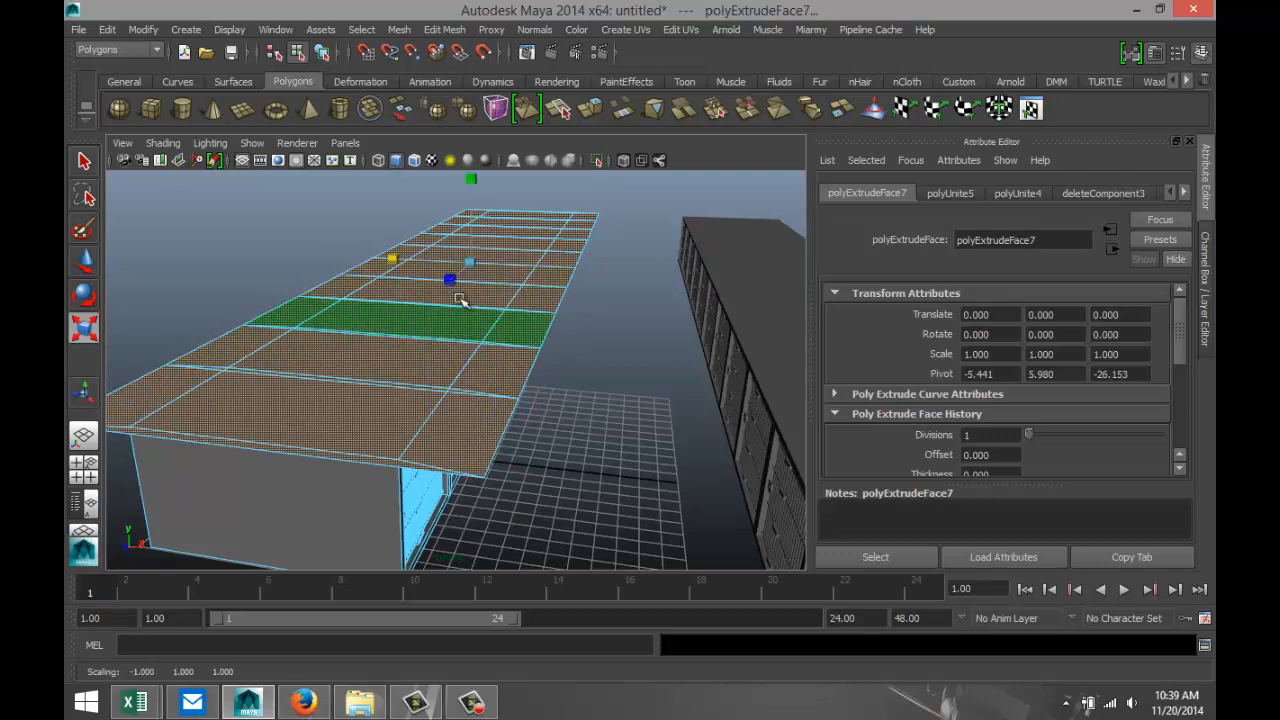
# Extrude the widened roof faces again and raise them to about Y 6.213 to give the roof slab thickness.
pyautogui.click(445, 29)
pyautogui.click(459, 93)
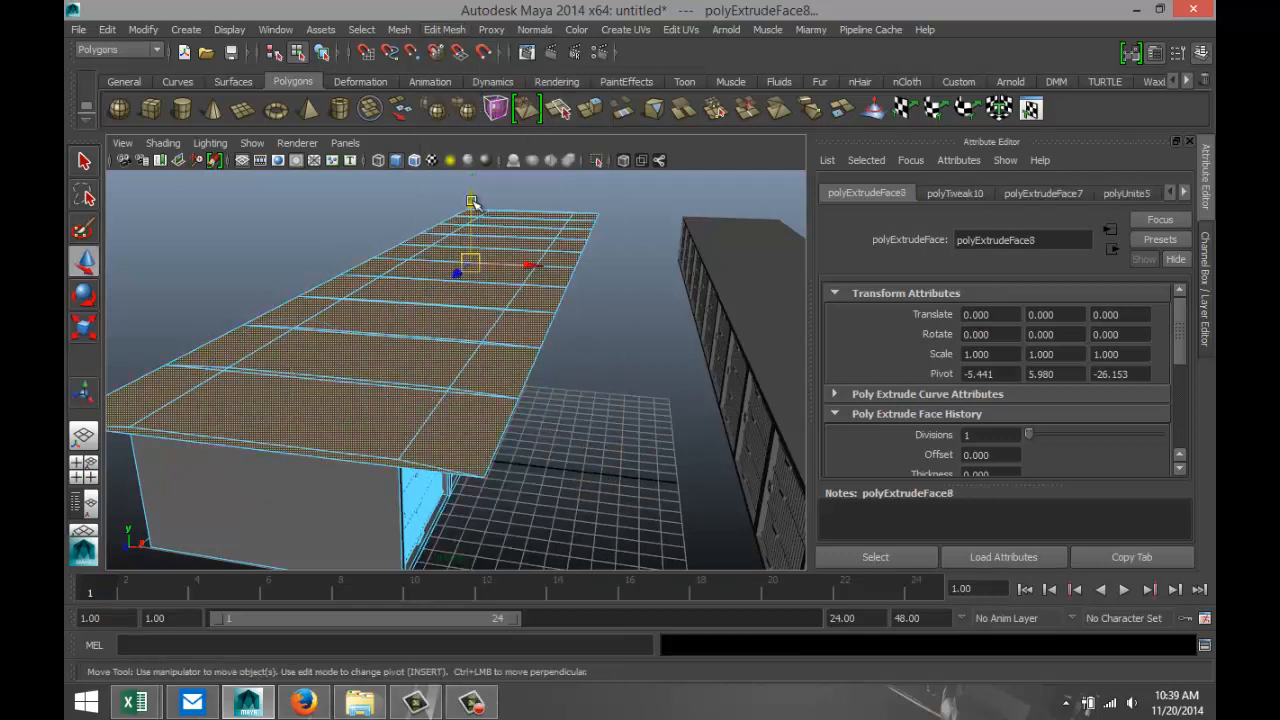
pyautogui.moveTo(471, 201); pyautogui.dragTo(475, 201)
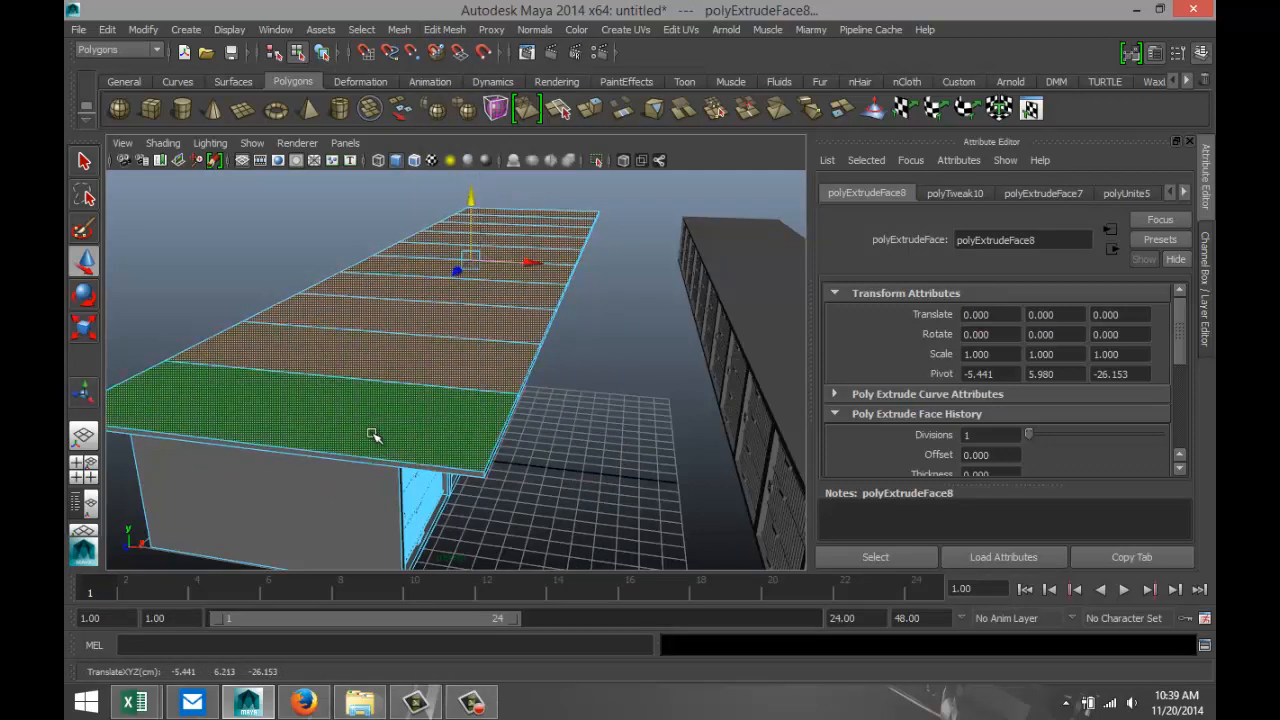
# In the top view, select the roof's end edge beyond the first cell and move it along Z until flush with the cell's side wall.
pyautogui.keyDown('alt'); pyautogui.moveTo(537, 452); pyautogui.dragTo(459, 445); pyautogui.keyUp('alt')
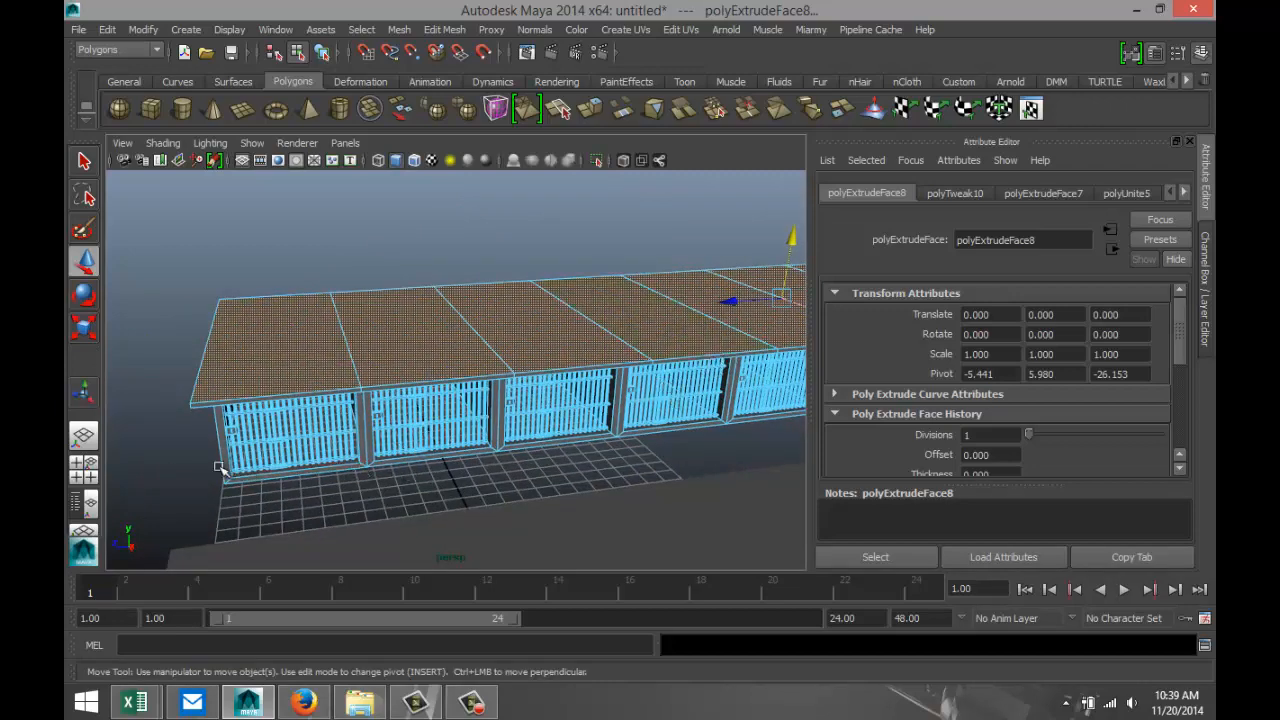
pyautogui.keyDown('alt'); pyautogui.moveTo(215, 474); pyautogui.dragTo(306, 483); pyautogui.keyUp('alt')
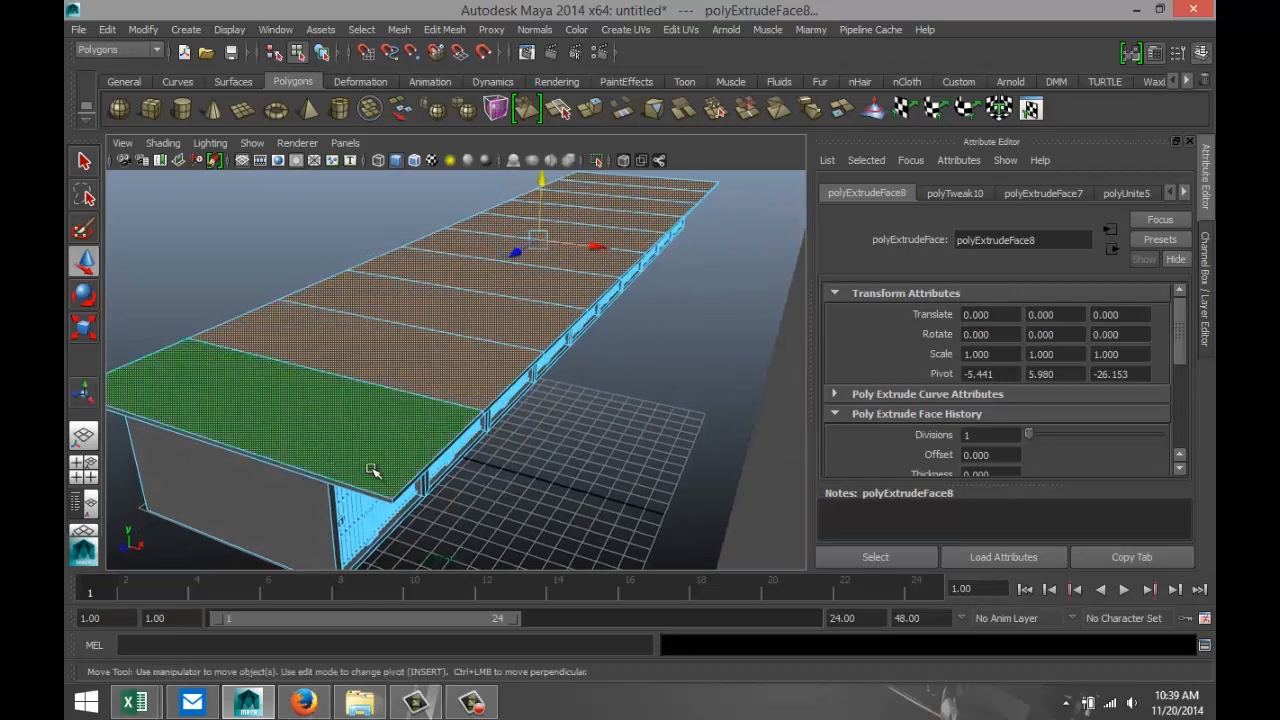
pyautogui.keyDown('alt'); pyautogui.moveTo(402, 548); pyautogui.dragTo(510, 475); pyautogui.keyUp('alt')
pyautogui.click(88, 487)
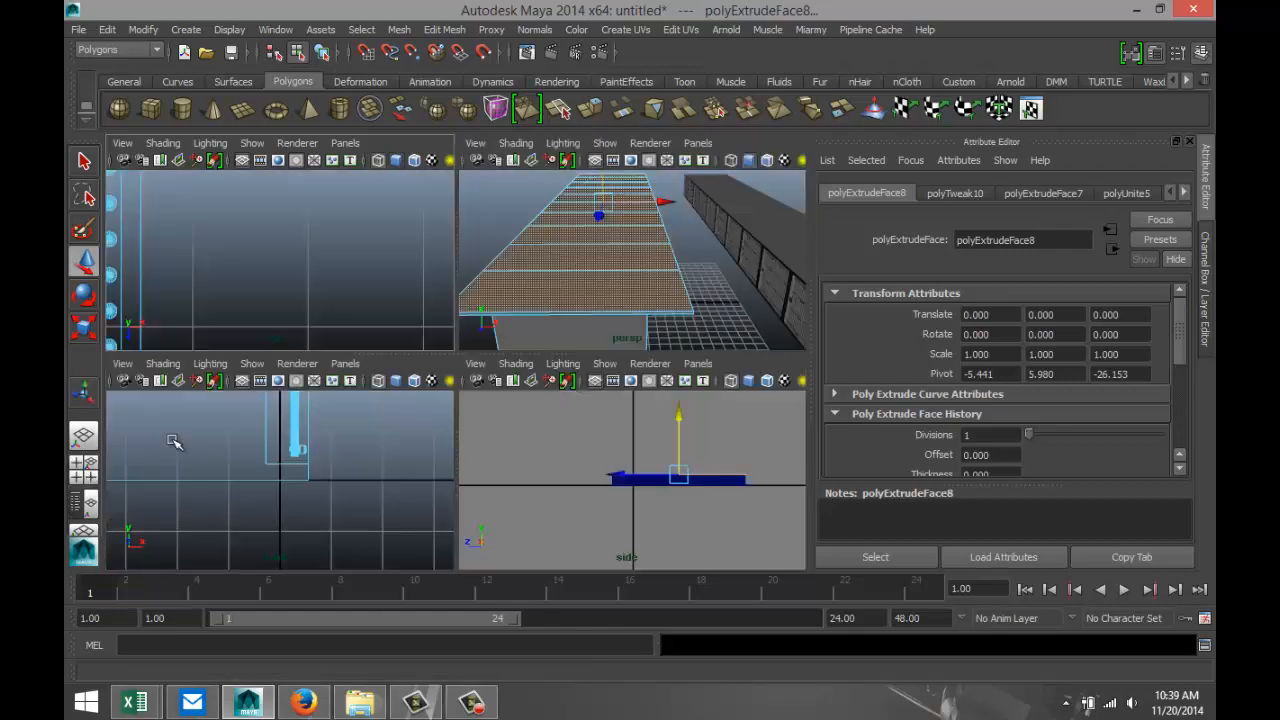
pyautogui.press('space')
pyautogui.scroll(-3, 421, 346)
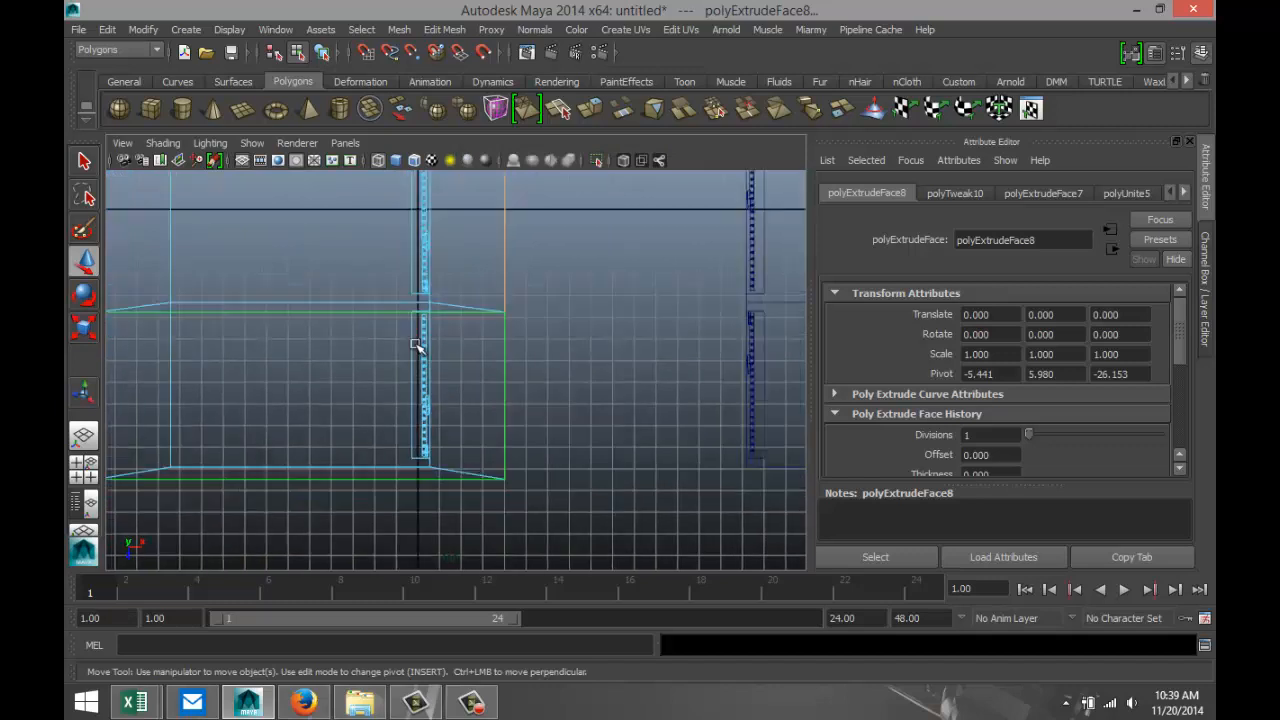
pyautogui.keyDown('alt'); pyautogui.moveTo(510, 401); pyautogui.dragTo(614, 405, button='middle'); pyautogui.keyUp('alt')
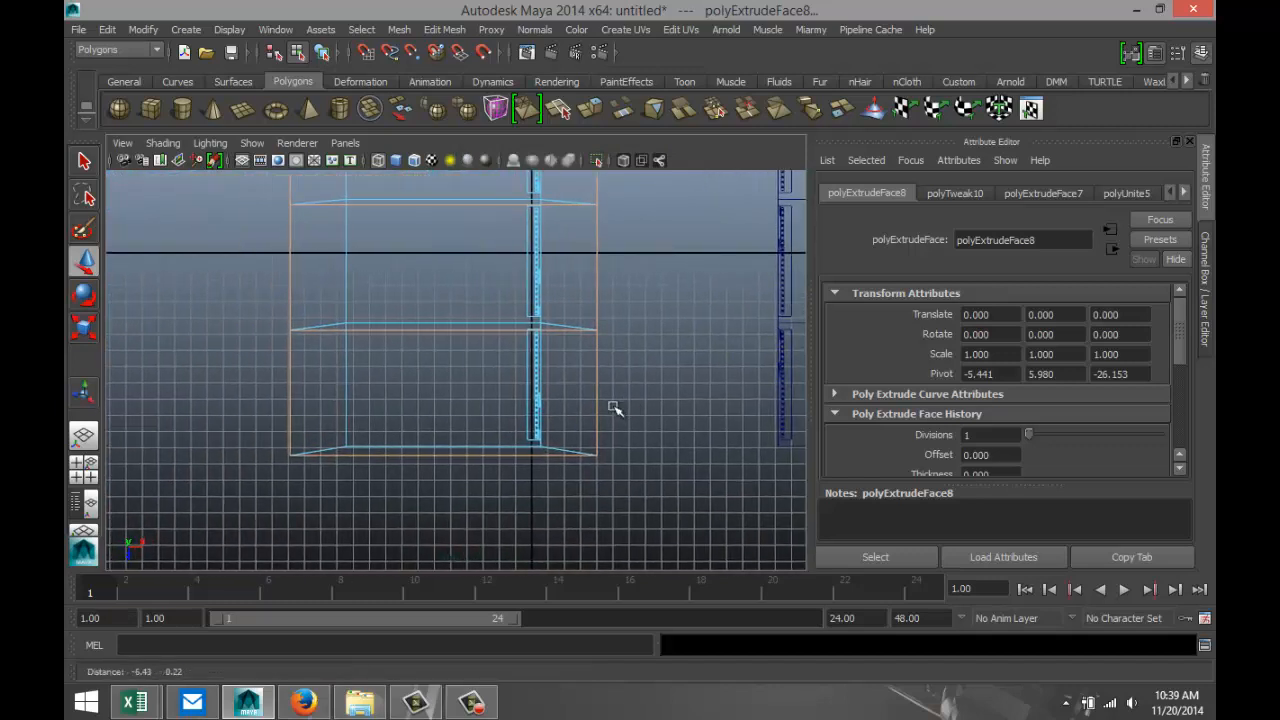
pyautogui.scroll(2, 597, 455)
pyautogui.keyDown('alt'); pyautogui.moveTo(561, 488); pyautogui.dragTo(584, 401, button='middle'); pyautogui.keyUp('alt')
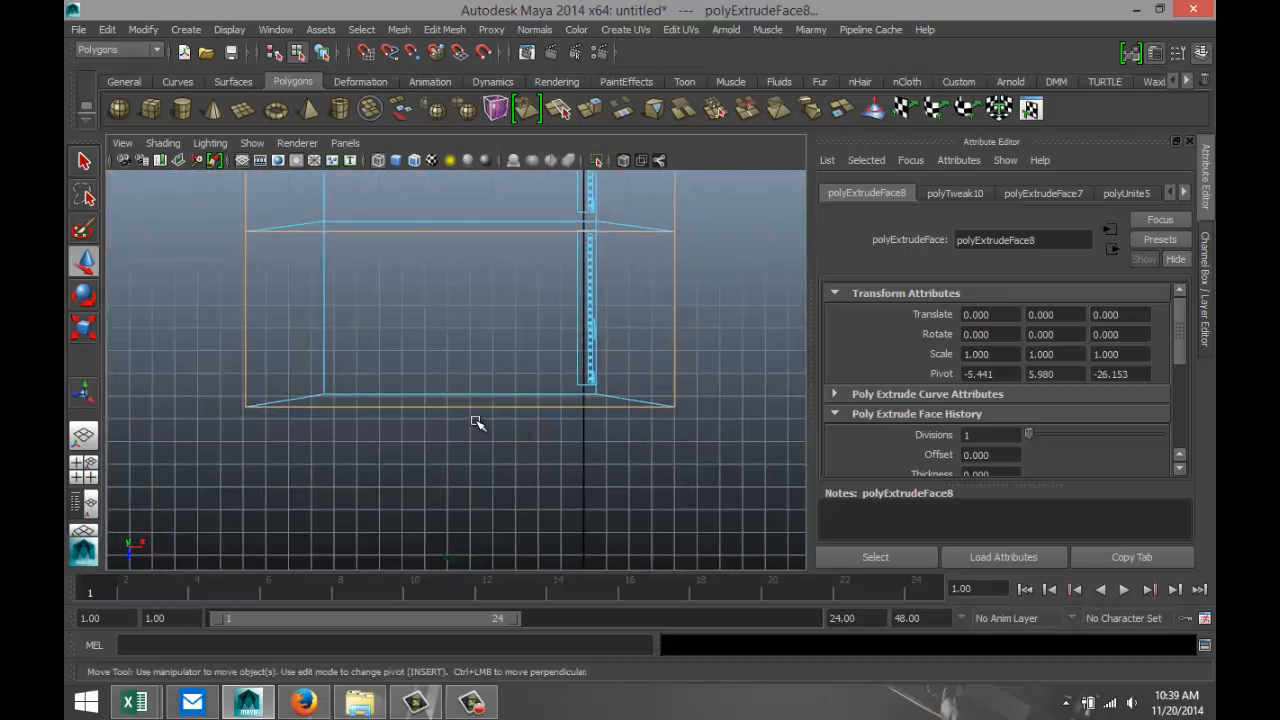
pyautogui.moveTo(477, 411); pyautogui.dragTo(476, 250, button='right')
pyautogui.click(460, 401)
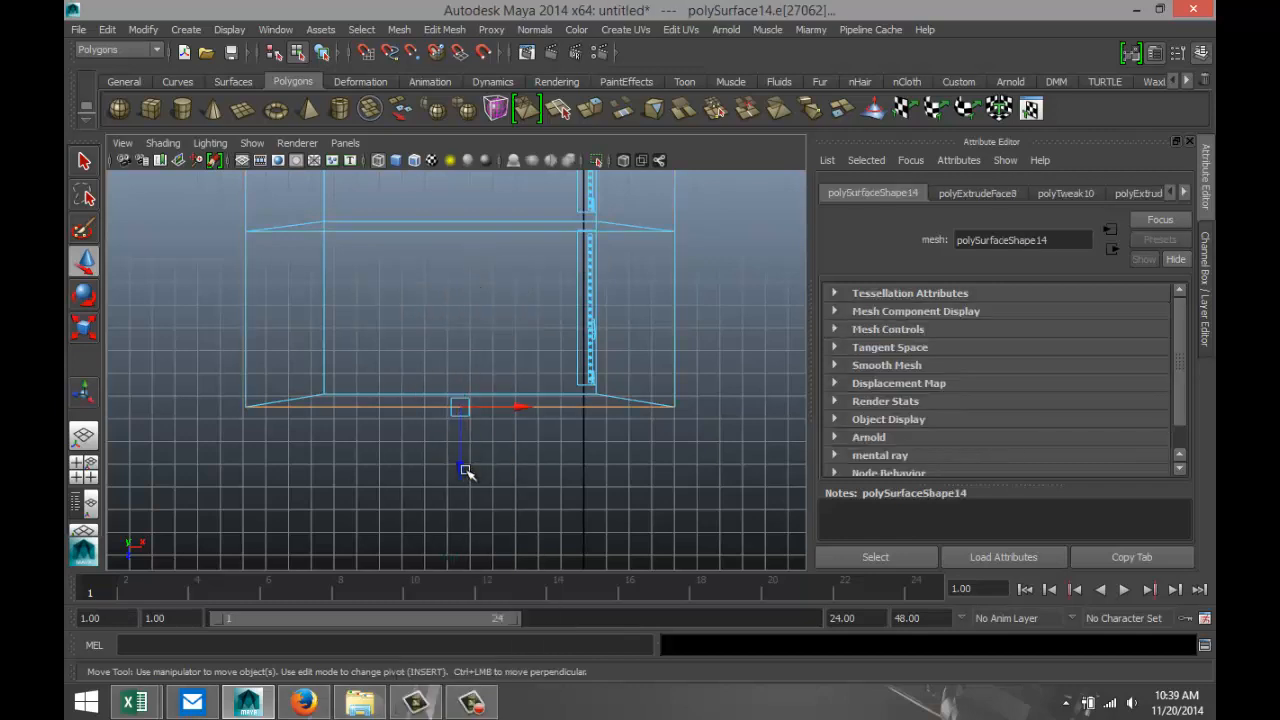
pyautogui.moveTo(460, 430); pyautogui.dragTo(462, 457)
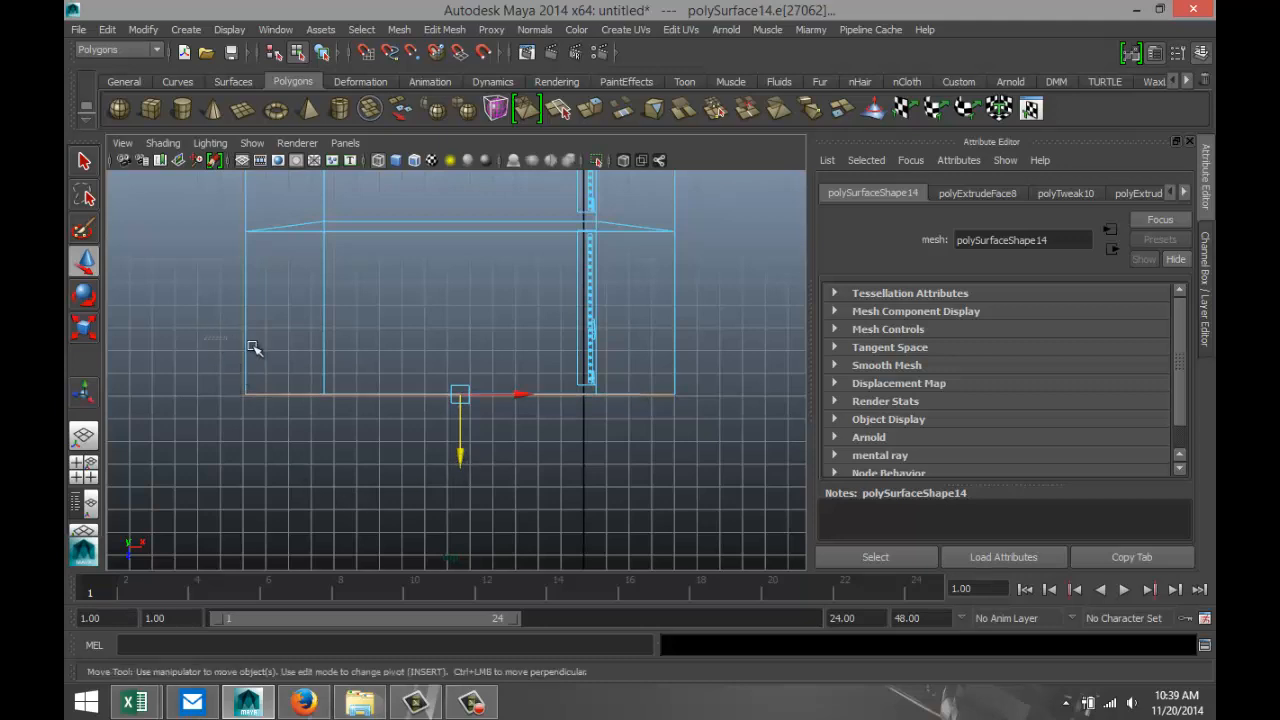
pyautogui.click(258, 352)
pyautogui.moveTo(308, 316)
pyautogui.mouseDown()
pyautogui.moveTo(368, 314)
pyautogui.moveTo(318, 314)
pyautogui.moveTo(323, 327)
pyautogui.mouseUp()
pyautogui.hotkey('ctrl', 'z')
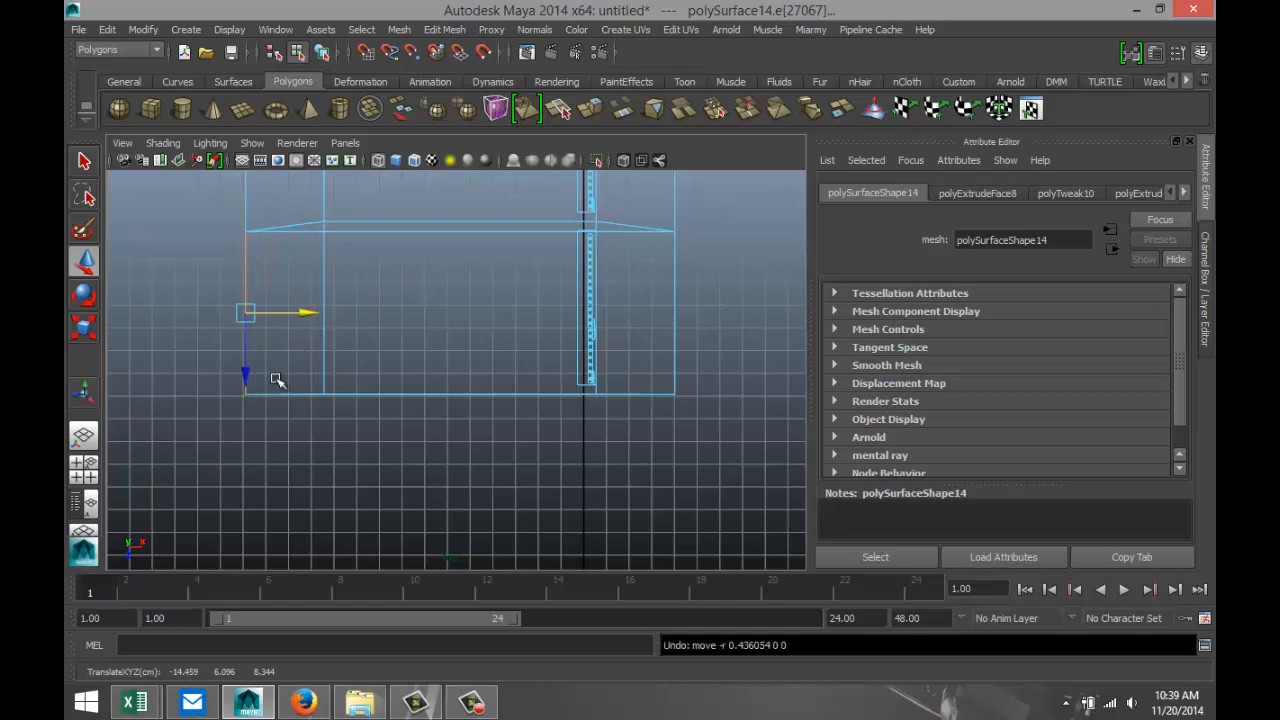
pyautogui.scroll(-10, 437, 471)
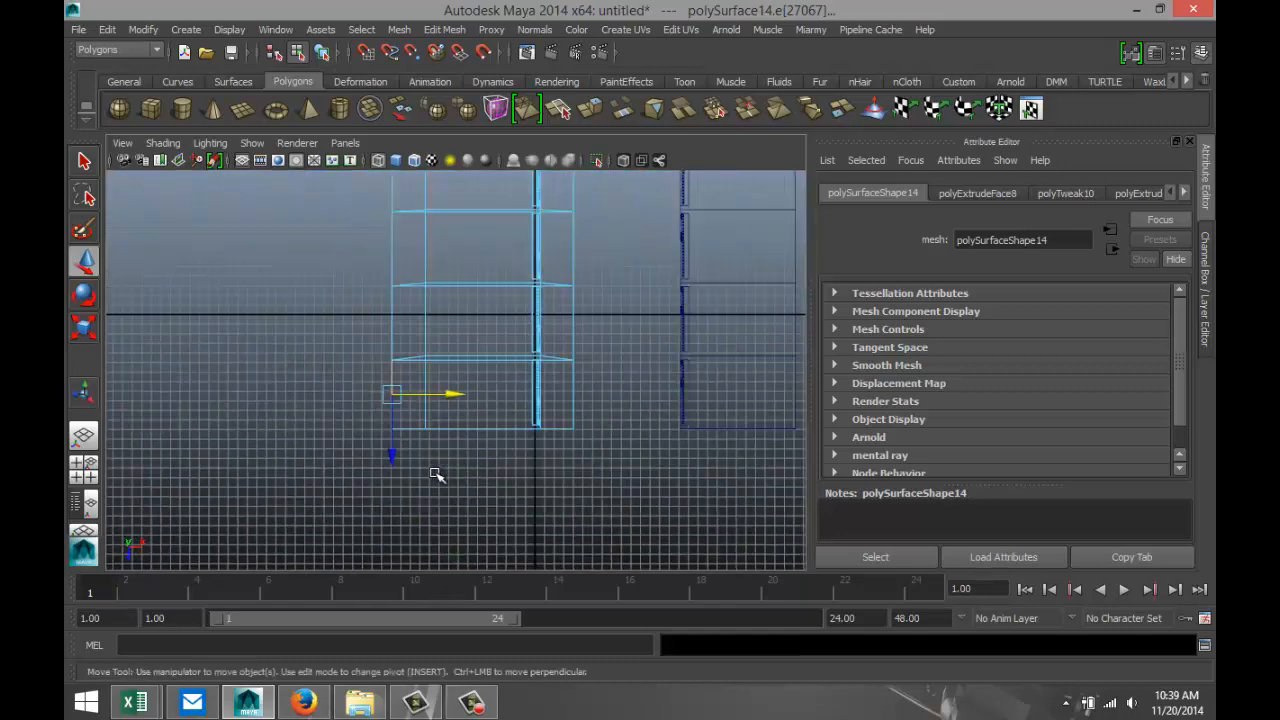
pyautogui.scroll(-3, 440, 476)
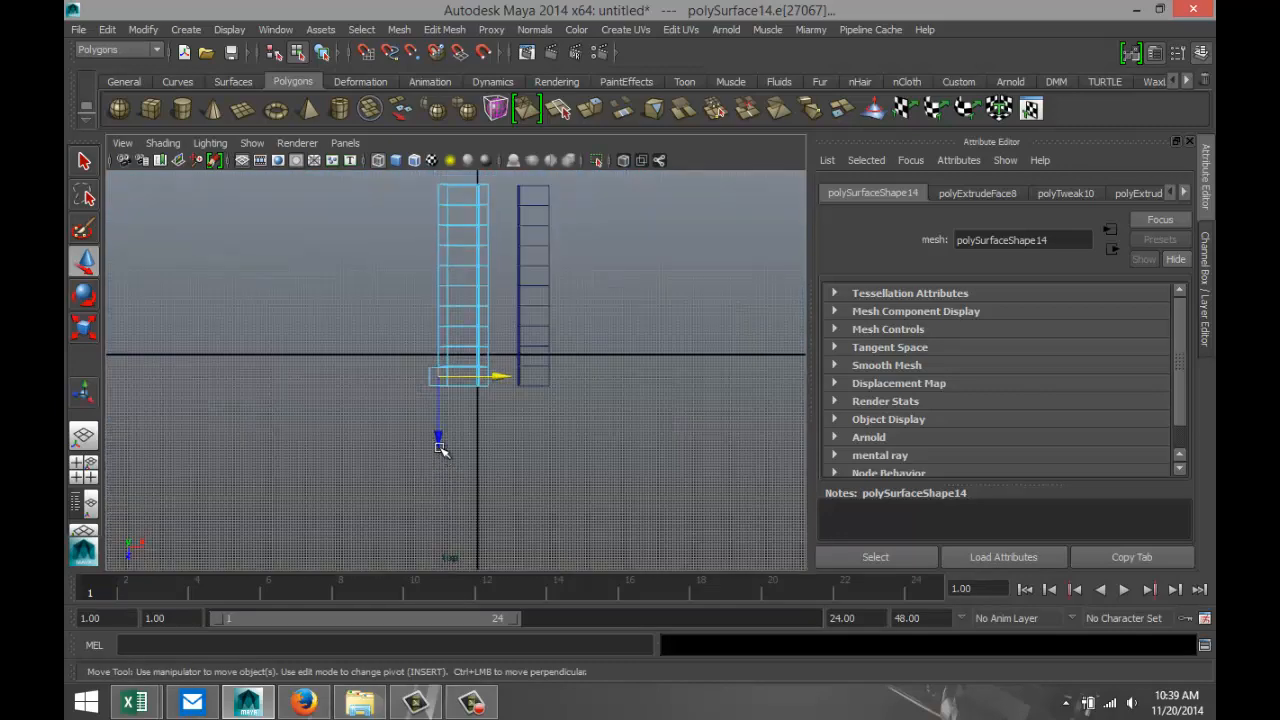
pyautogui.doubleClick(441, 194)
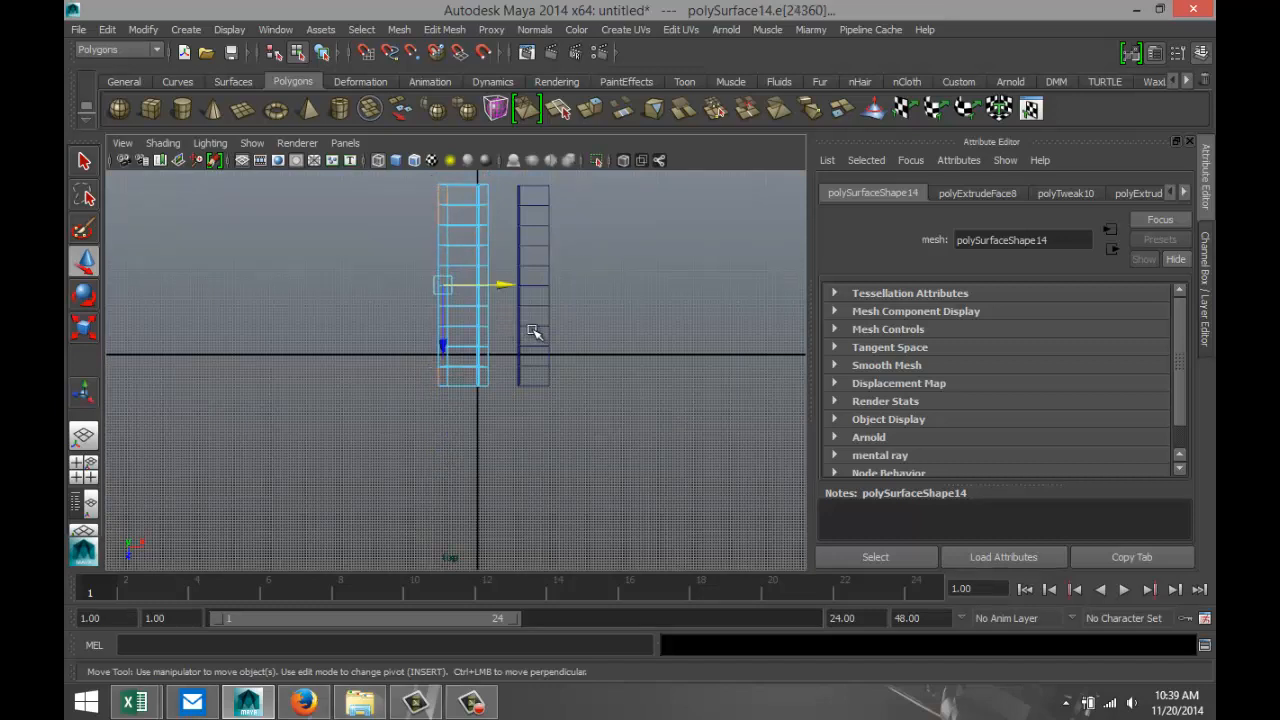
# In the top view, select the roof slab's outer edges along the back of all ten cells in the original row.
pyautogui.keyDown('alt'); pyautogui.moveTo(557, 333); pyautogui.dragTo(567, 472, button='middle'); pyautogui.keyUp('alt')
pyautogui.scroll(7, 537, 389)
pyautogui.click(425, 314)
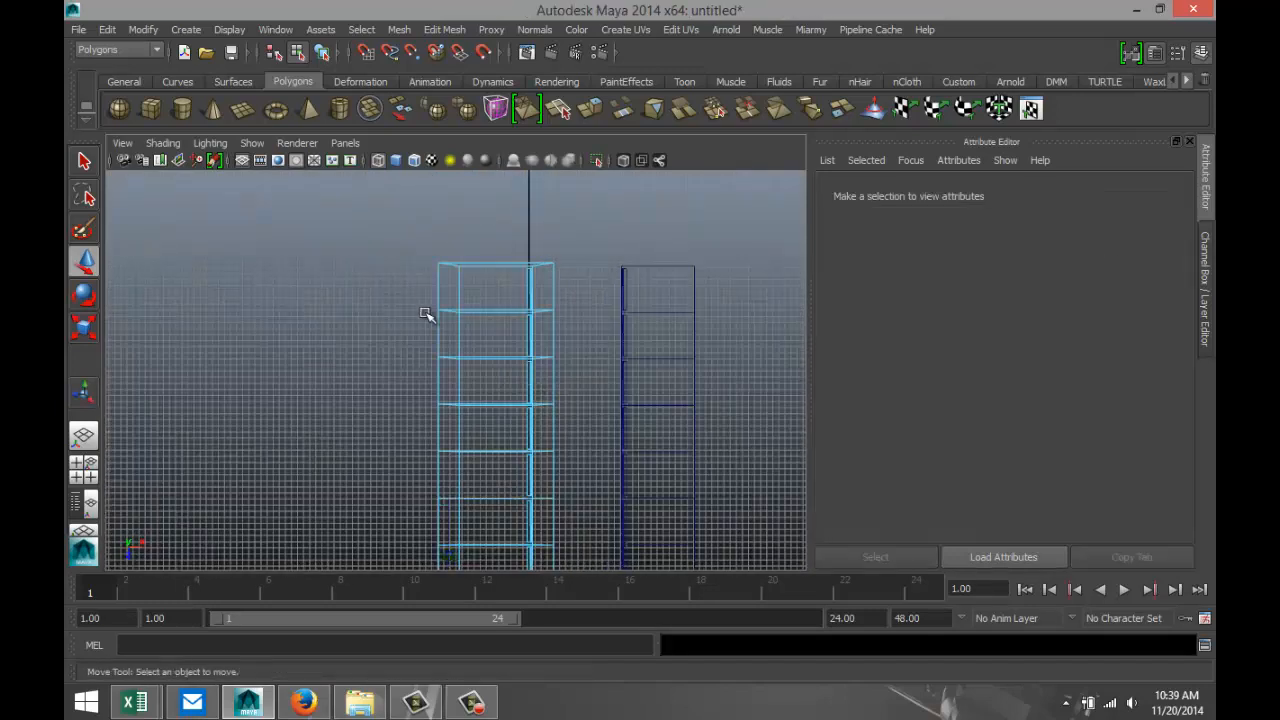
pyautogui.click(443, 291)
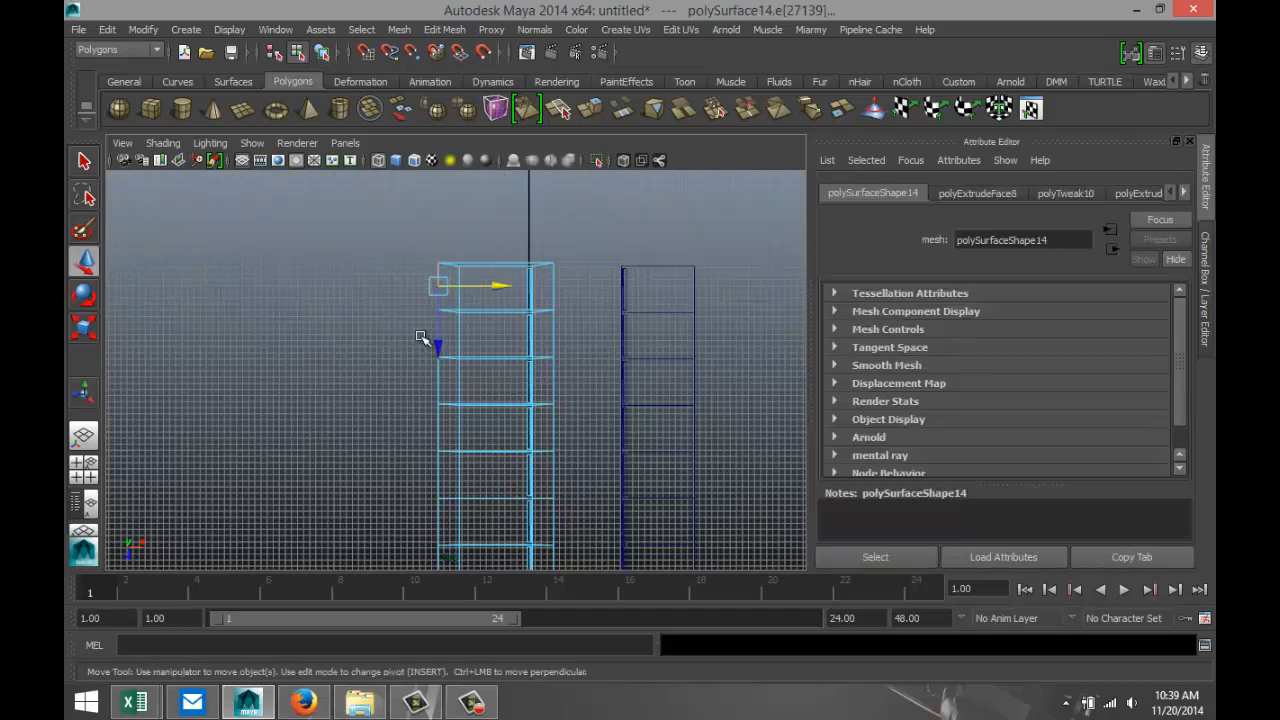
pyautogui.keyDown('shift'); pyautogui.click(443, 333); pyautogui.keyUp('shift')
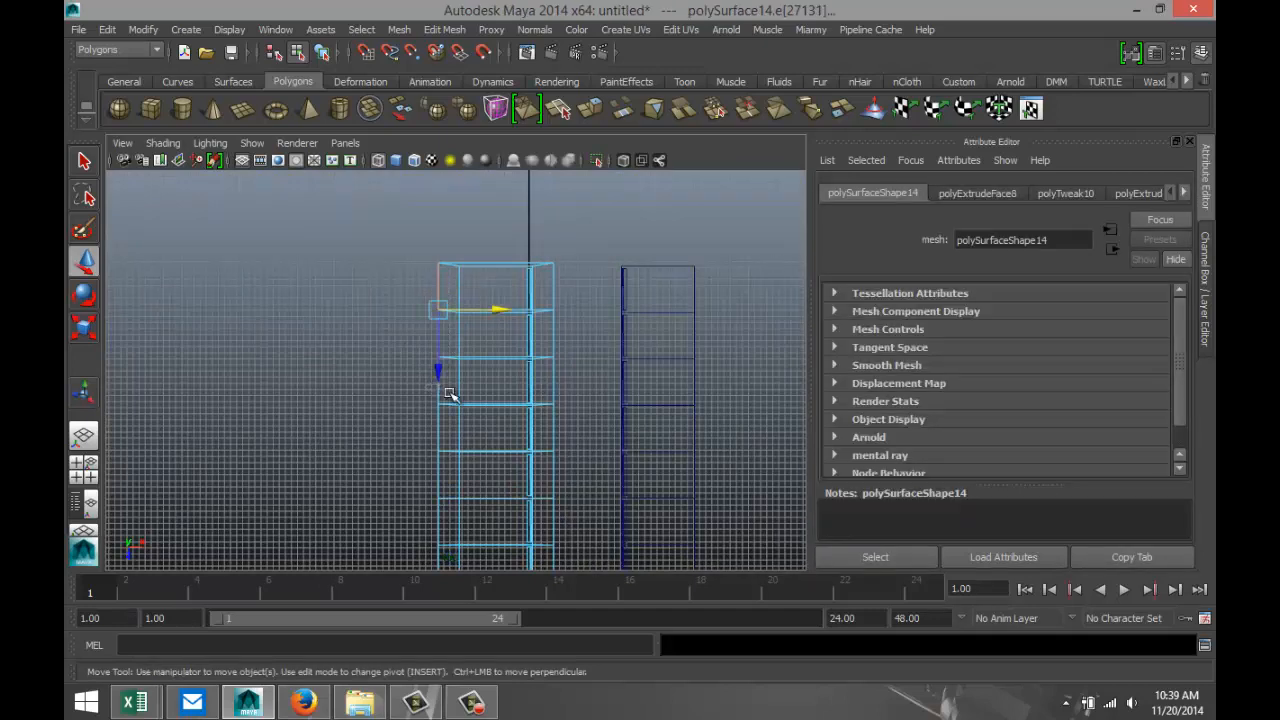
pyautogui.keyDown('shift'); pyautogui.click(444, 391); pyautogui.keyUp('shift')
pyautogui.keyDown('shift'); pyautogui.click(445, 443); pyautogui.keyUp('shift')
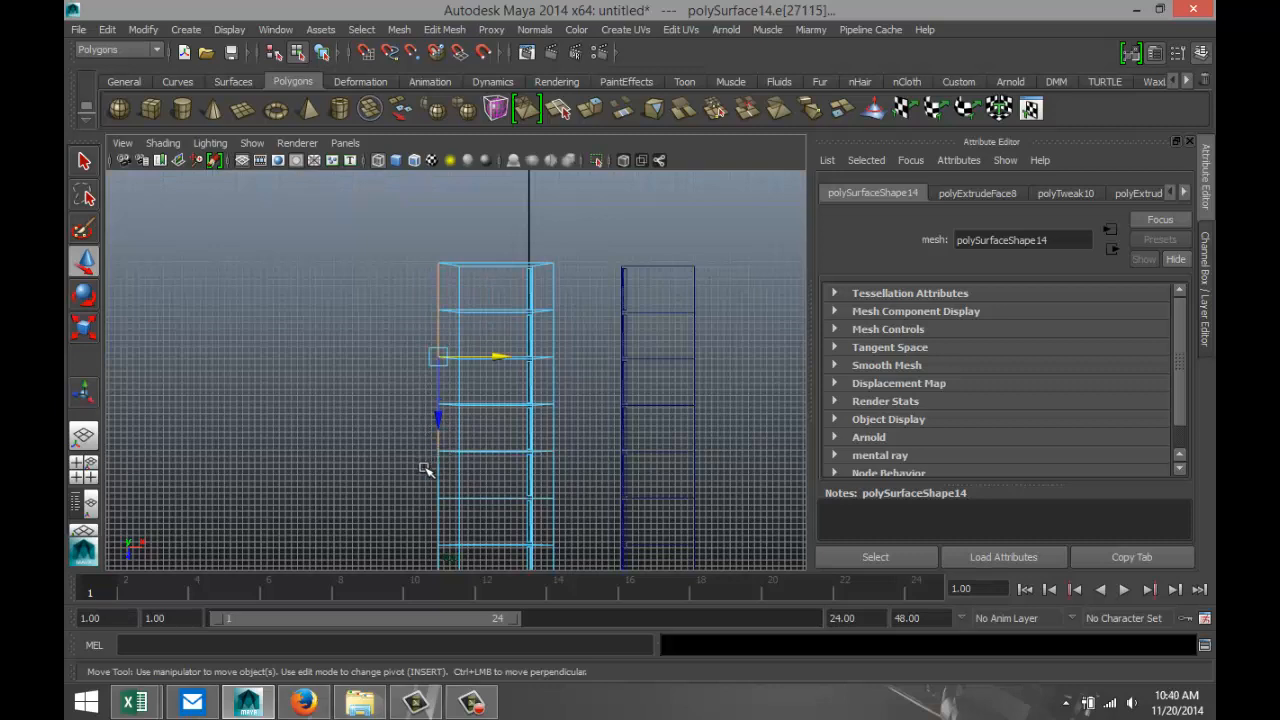
pyautogui.keyDown('shift'); pyautogui.click(445, 477); pyautogui.keyUp('shift')
pyautogui.keyDown('shift'); pyautogui.click(449, 518); pyautogui.keyUp('shift')
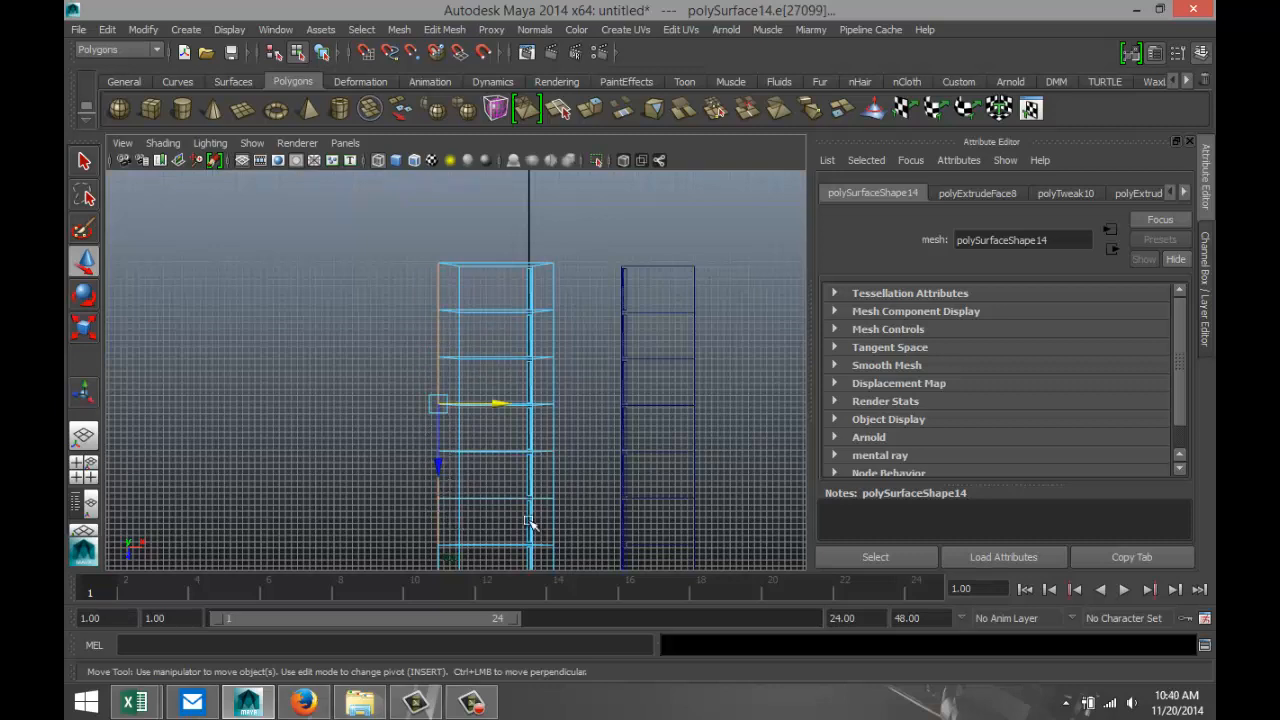
pyautogui.keyDown('alt'); pyautogui.moveTo(572, 510); pyautogui.dragTo(566, 374, button='middle'); pyautogui.keyUp('alt')
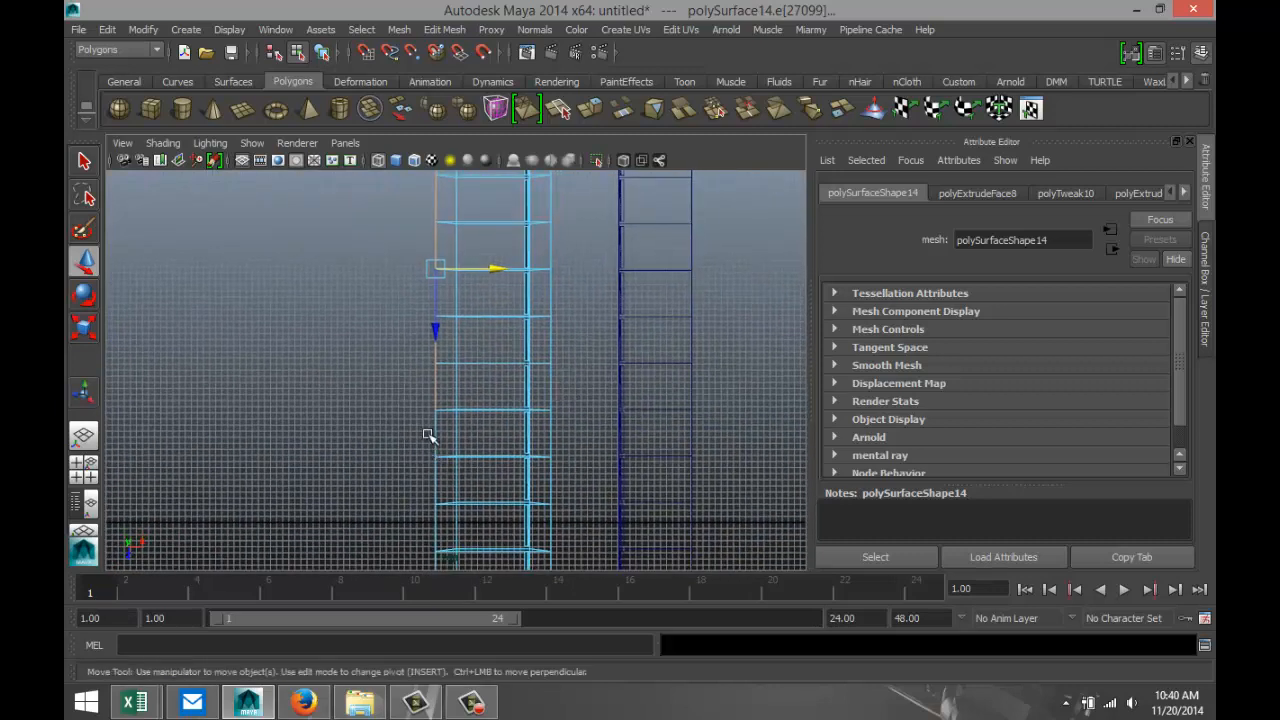
pyautogui.keyDown('shift'); pyautogui.click(436, 458); pyautogui.keyUp('shift')
pyautogui.keyDown('shift'); pyautogui.click(443, 492); pyautogui.keyUp('shift')
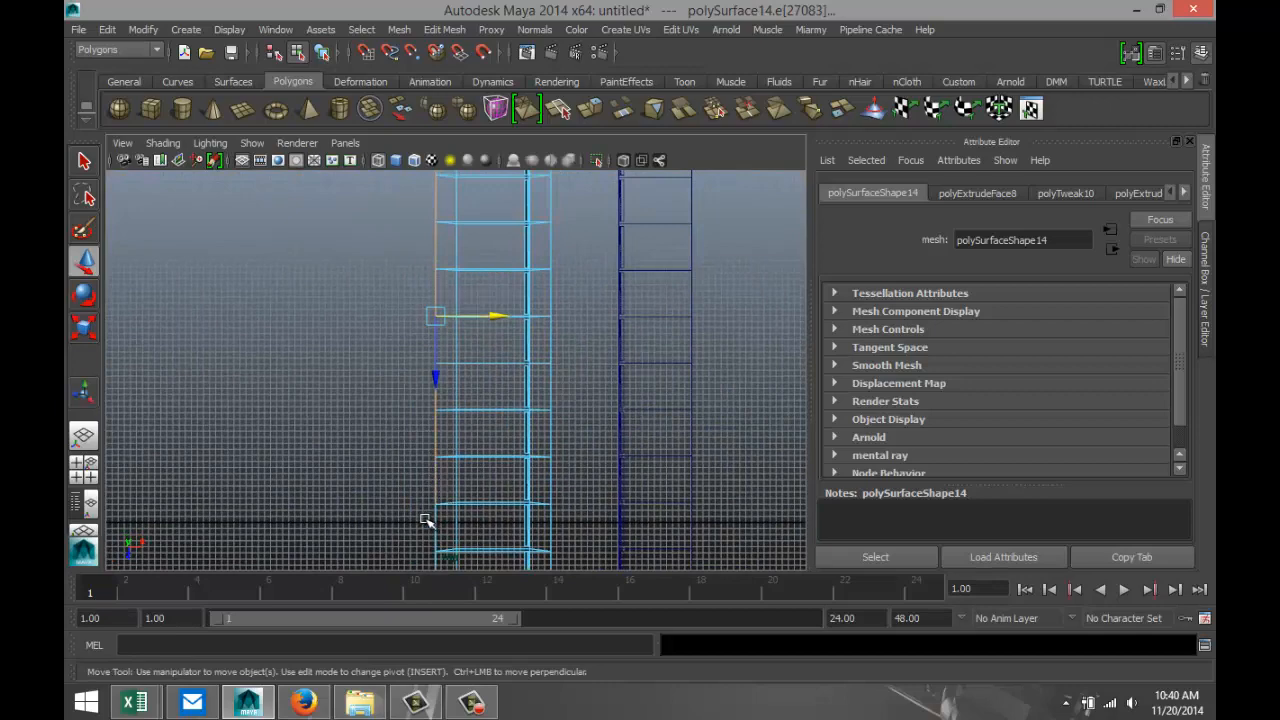
pyautogui.keyDown('shift'); pyautogui.click(443, 525); pyautogui.keyUp('shift')
pyautogui.keyDown('alt'); pyautogui.moveTo(529, 523); pyautogui.dragTo(536, 413, button='middle'); pyautogui.keyUp('alt')
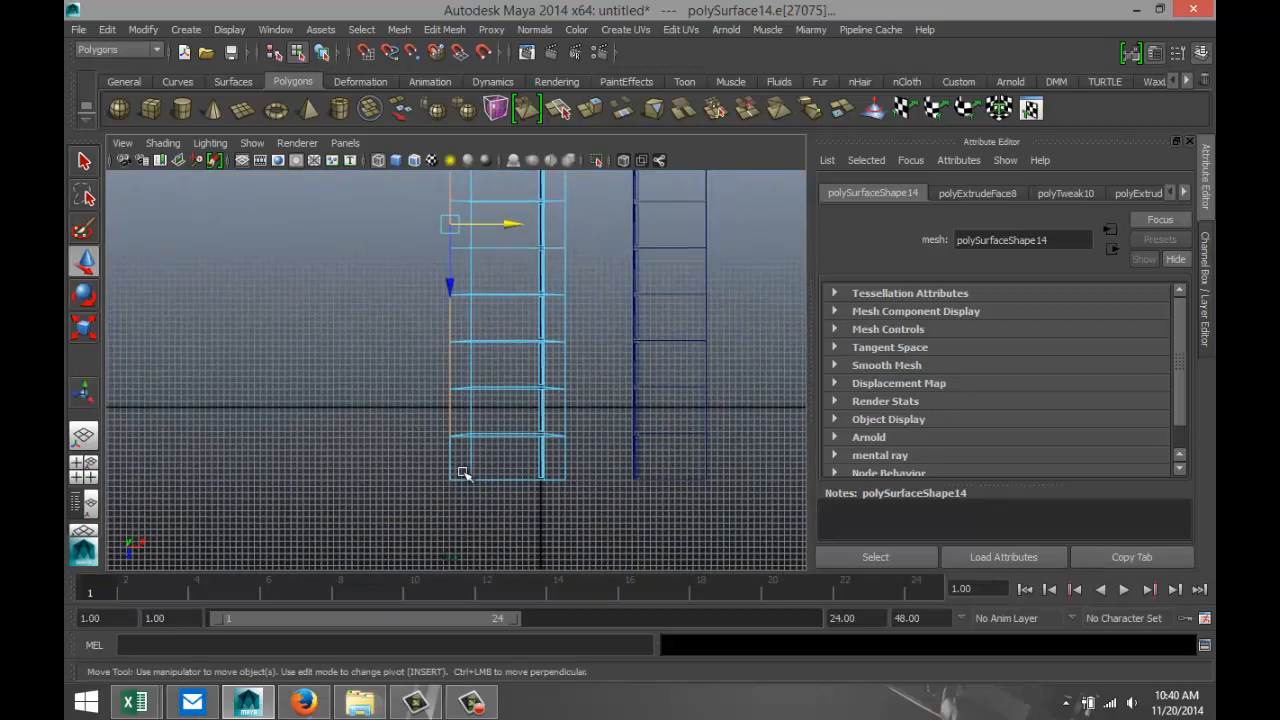
pyautogui.keyDown('shift'); pyautogui.click(451, 468); pyautogui.keyUp('shift')
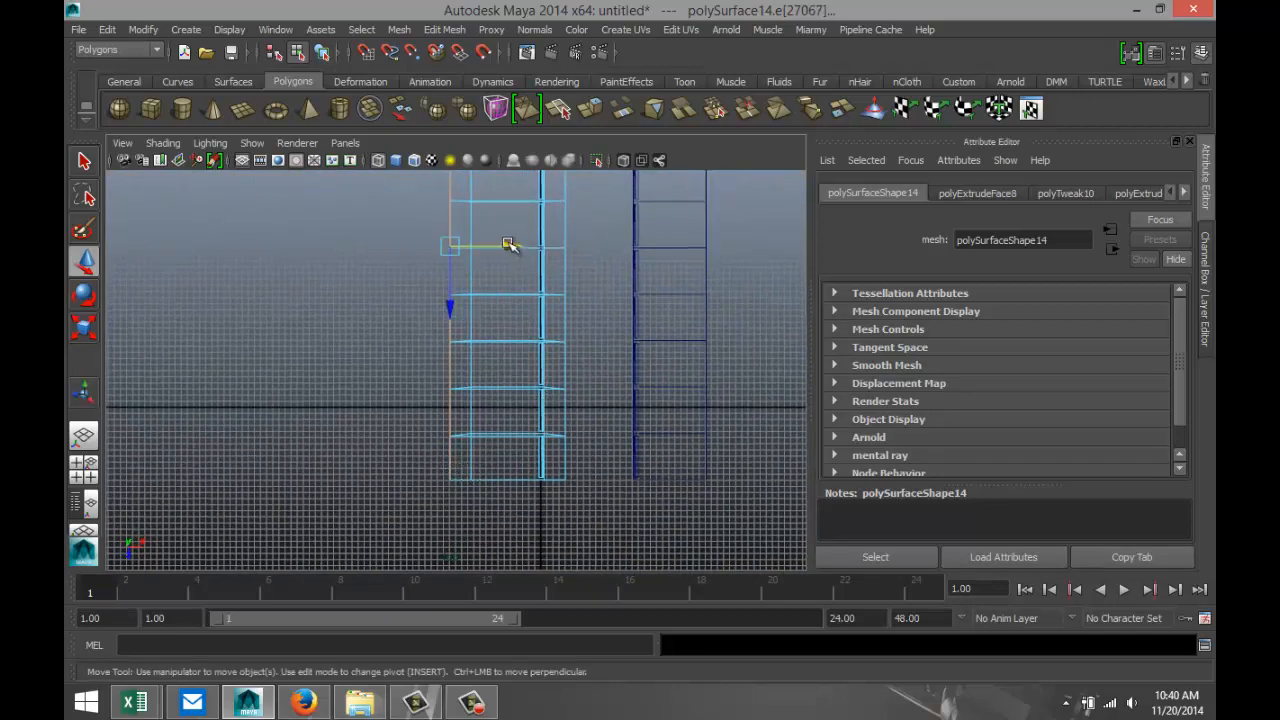
# Move the selected roof edges along X until flush with the cells' back wall, and check the remaining front overhang in perspective.
pyautogui.moveTo(509, 245); pyautogui.dragTo(528, 247)
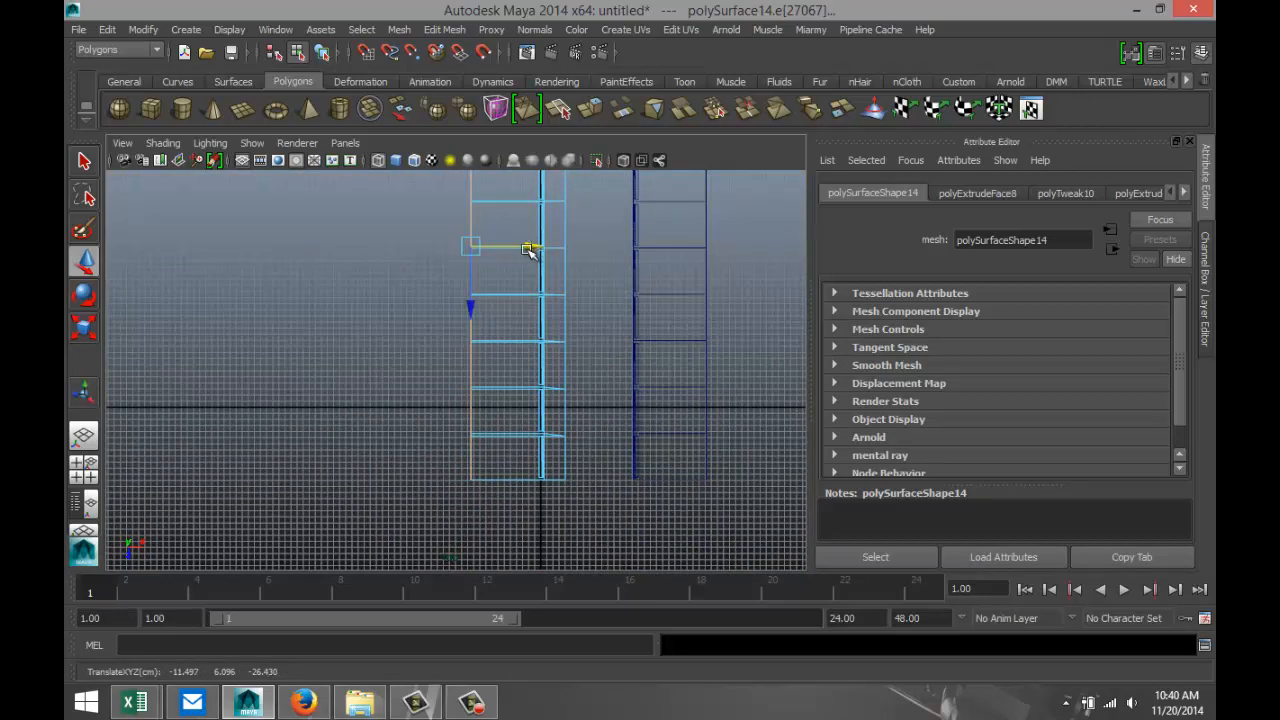
pyautogui.click(86, 474)
pyautogui.press('space')
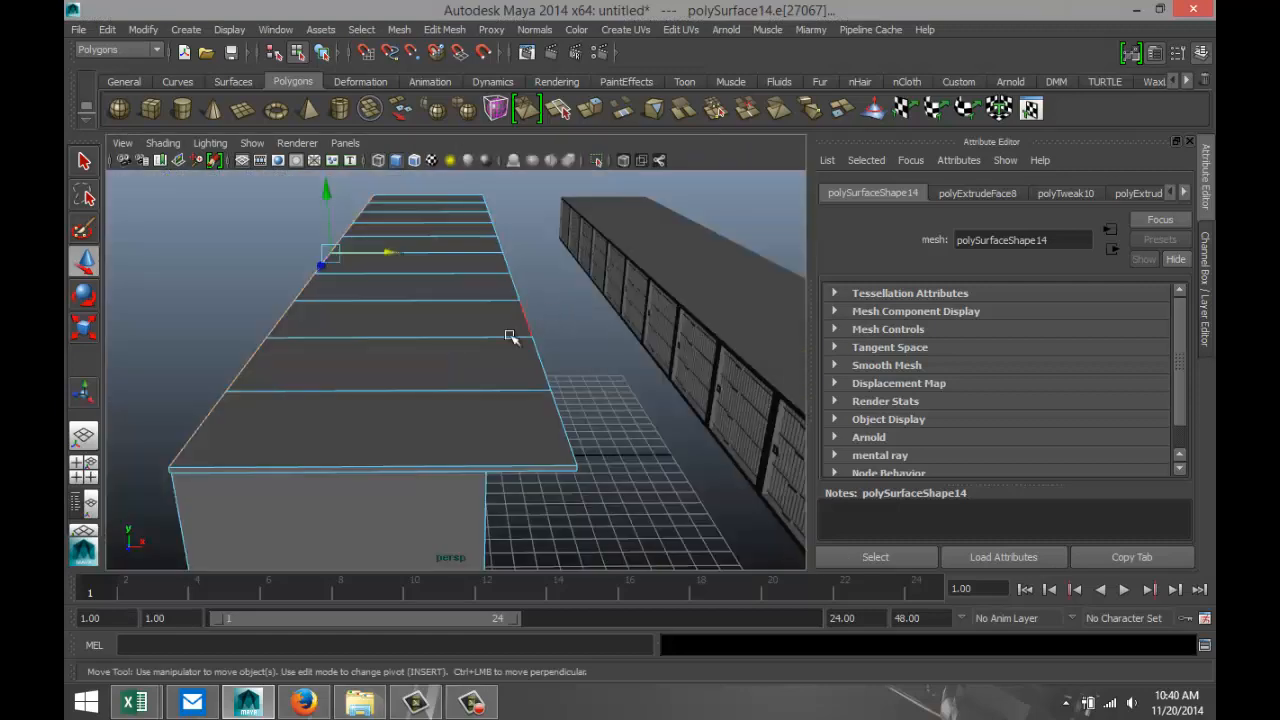
pyautogui.moveTo(250, 352)
pyautogui.keyDown('alt'); pyautogui.mouseDown()
pyautogui.moveTo(320, 317)
pyautogui.moveTo(351, 320)
pyautogui.moveTo(291, 337)
pyautogui.moveTo(212, 321)
pyautogui.moveTo(194, 331)
pyautogui.moveTo(250, 350)
pyautogui.mouseUp(); pyautogui.keyUp('alt')
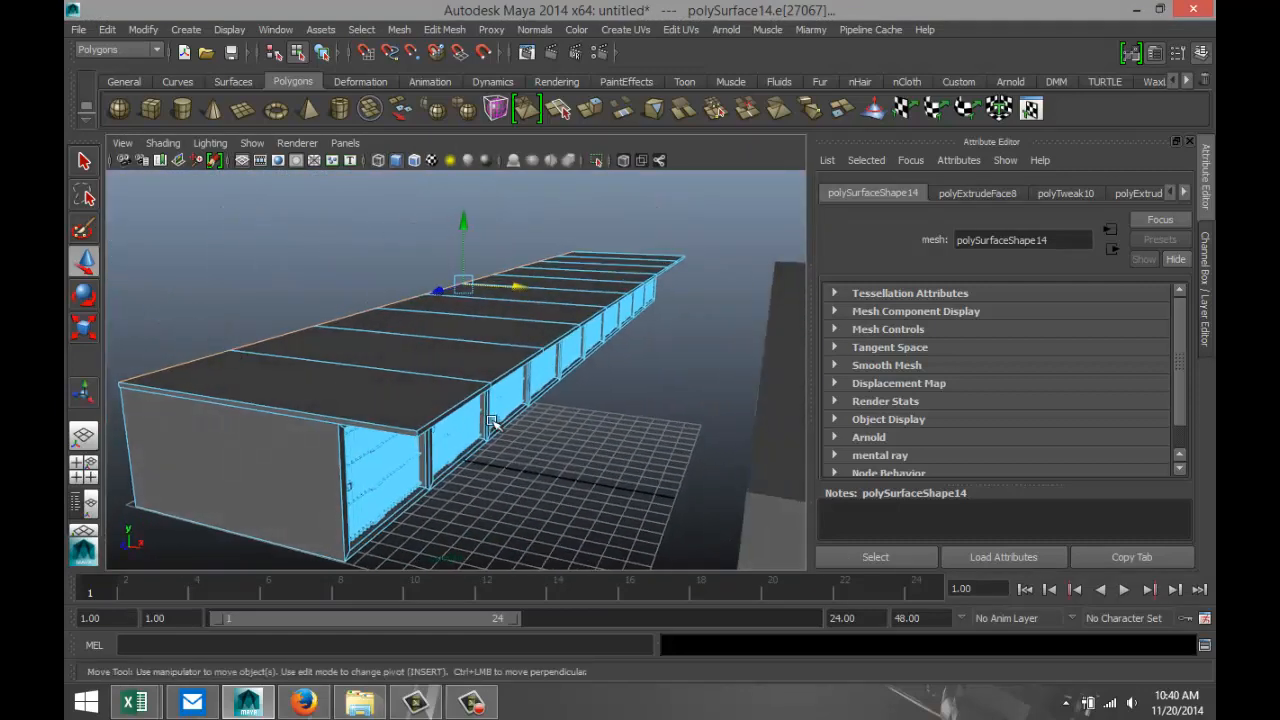
pyautogui.keyDown('alt'); pyautogui.moveTo(545, 440); pyautogui.dragTo(416, 449, button='middle'); pyautogui.keyUp('alt')
pyautogui.scroll(-1, 416, 449)
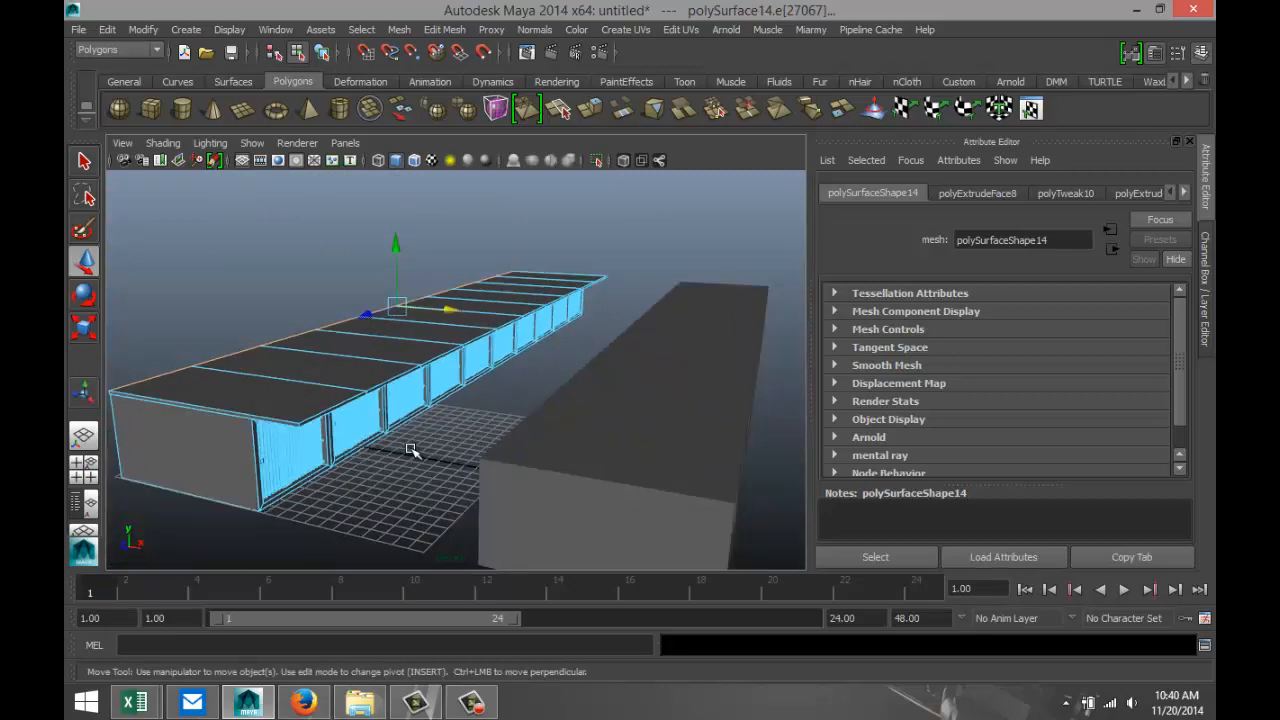
pyautogui.scroll(1, 416, 449)
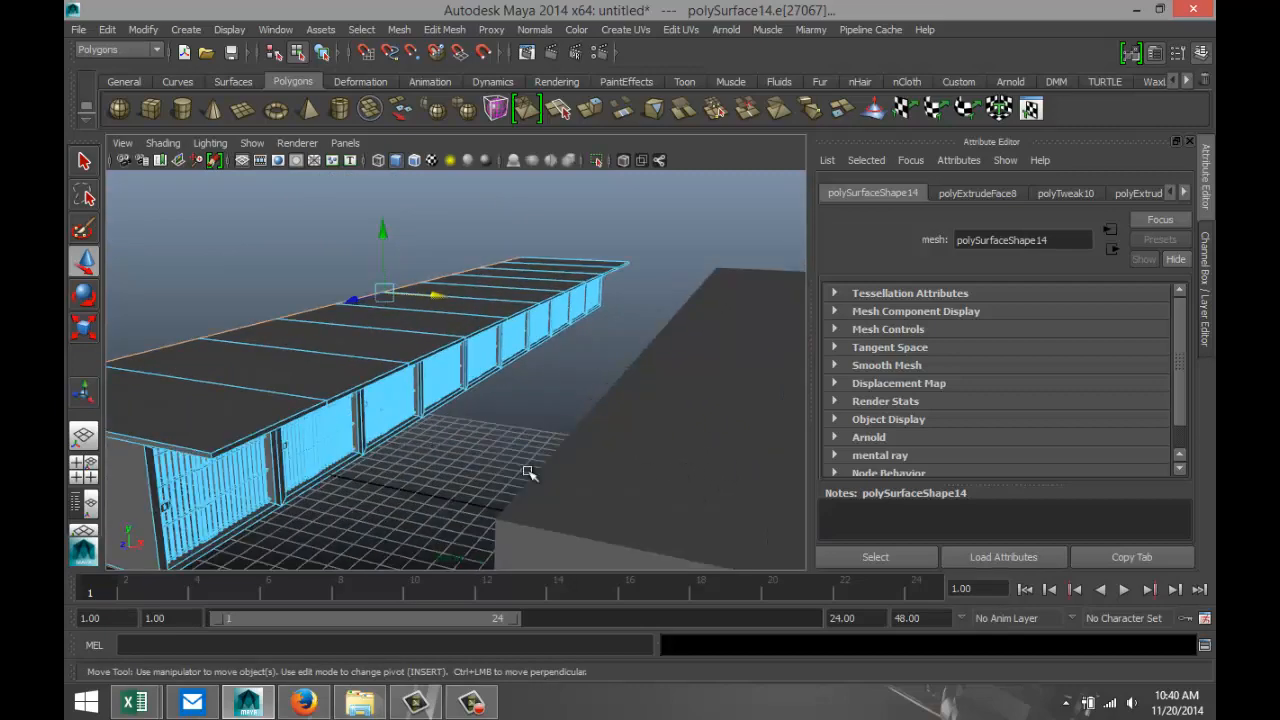
pyautogui.keyDown('alt'); pyautogui.moveTo(388, 482); pyautogui.dragTo(401, 468); pyautogui.keyUp('alt')
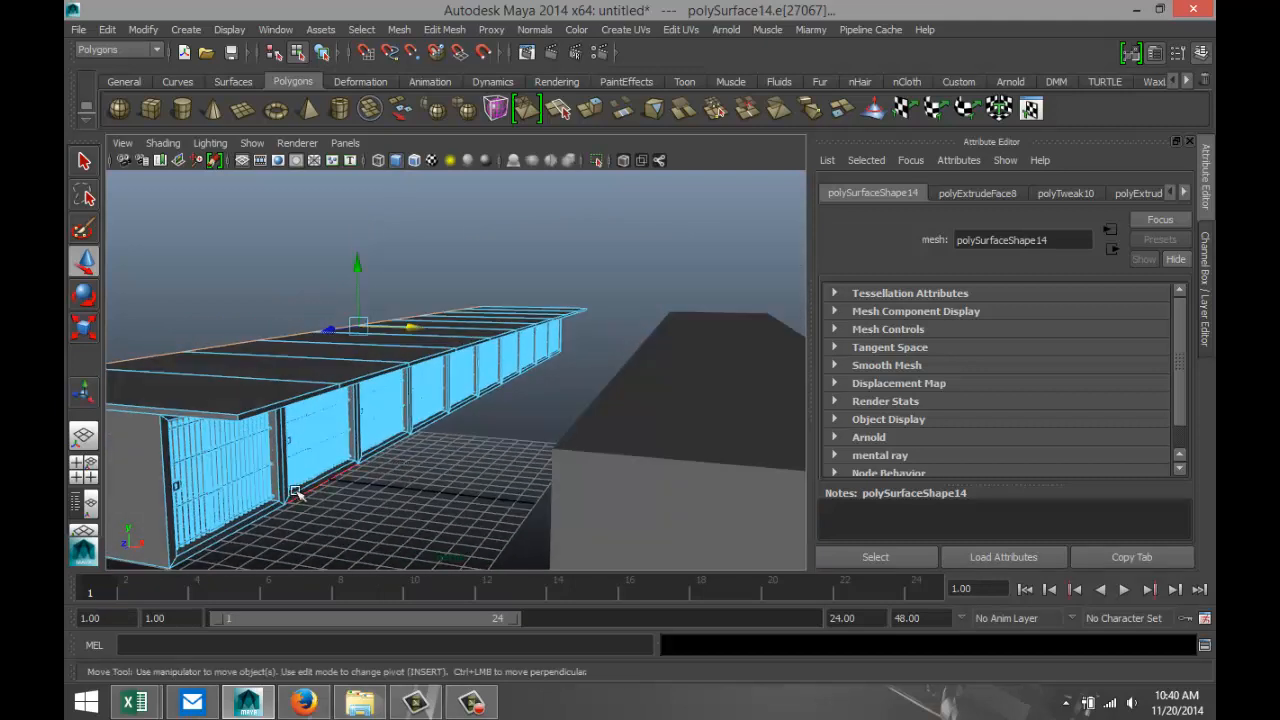
# Return to object mode, duplicate the roofed cell row and raise the copy to about Y 6.214 as a second storey.
pyautogui.click(423, 526)
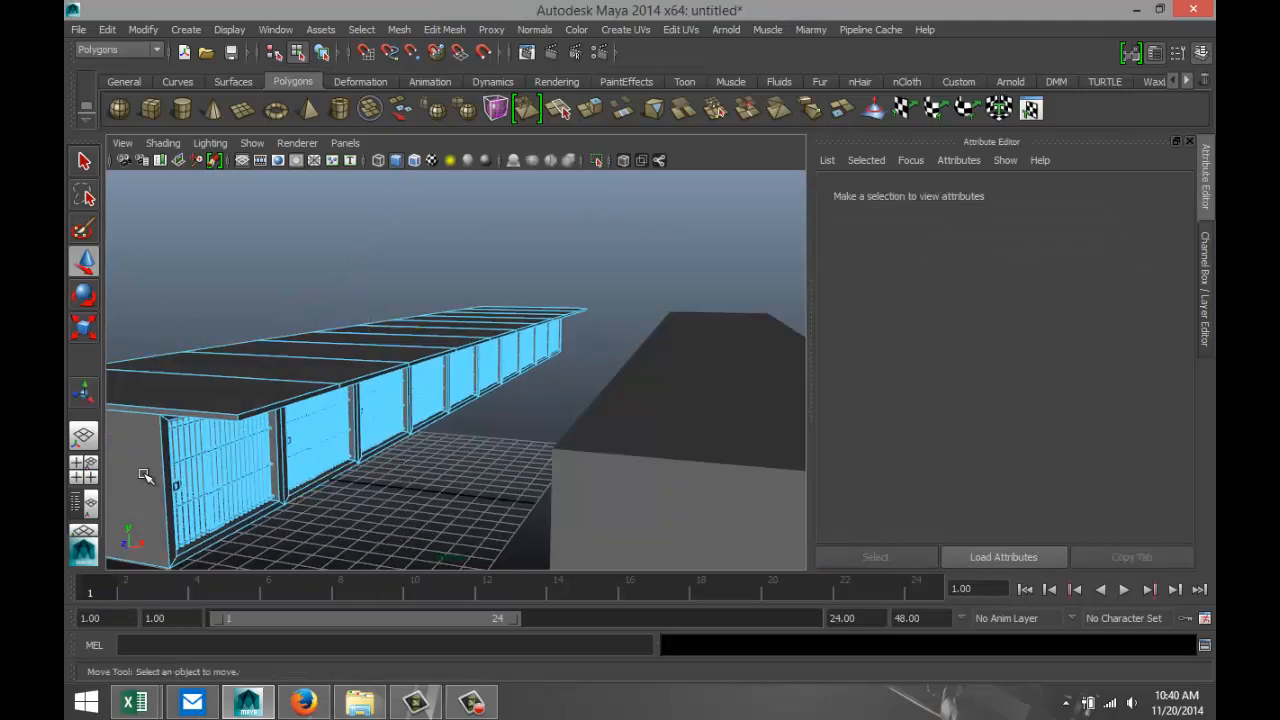
pyautogui.moveTo(194, 292); pyautogui.dragTo(286, 274, button='right')
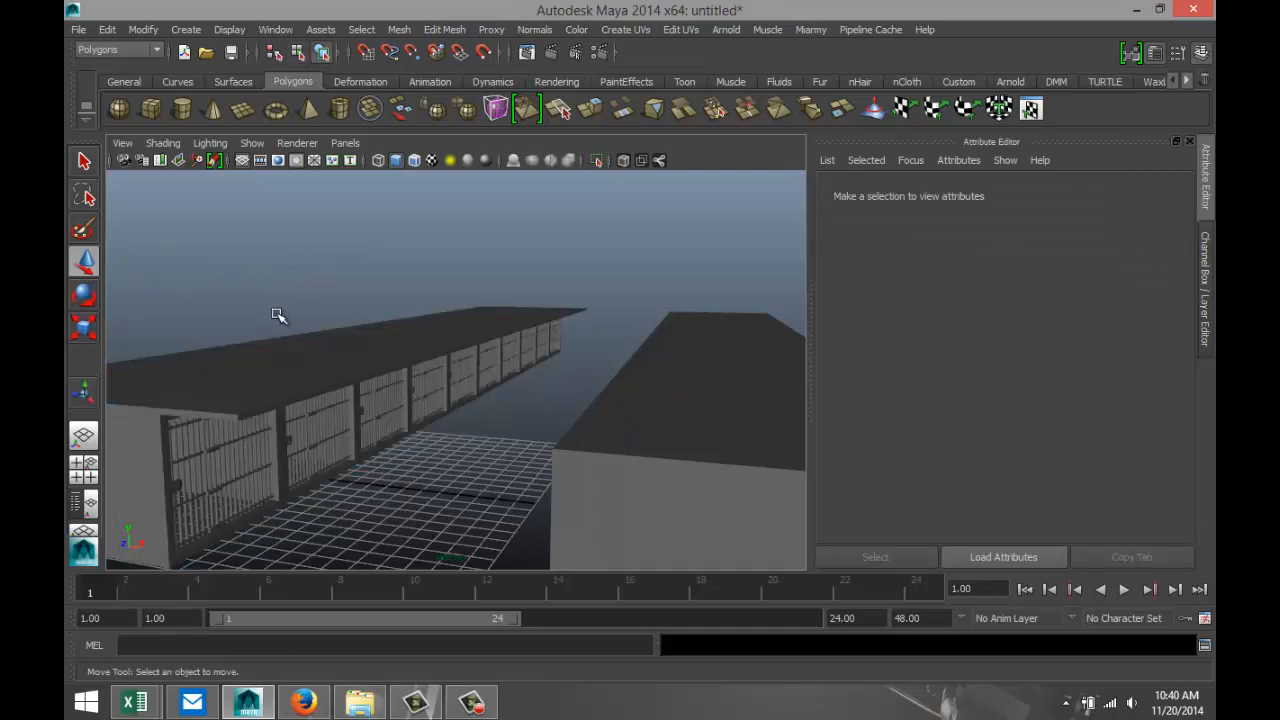
pyautogui.click(167, 473)
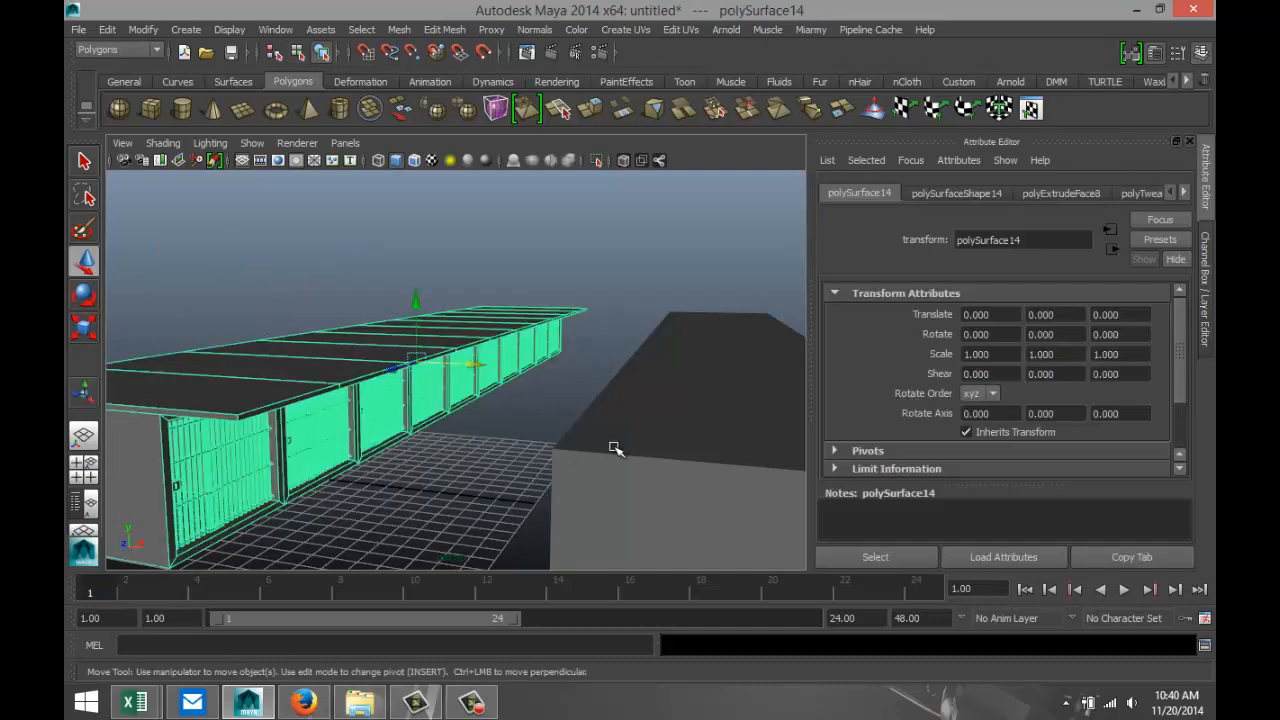
pyautogui.hotkey('ctrl', 'd')
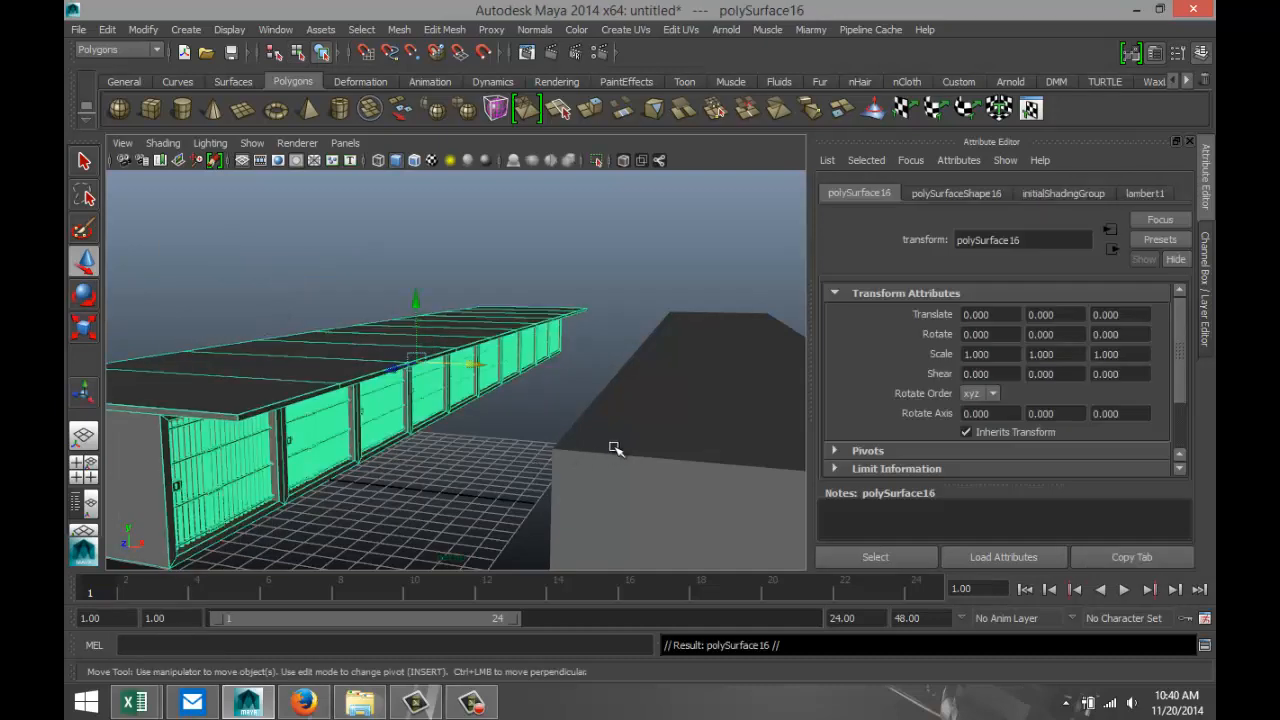
pyautogui.moveTo(418, 302); pyautogui.dragTo(412, 231)
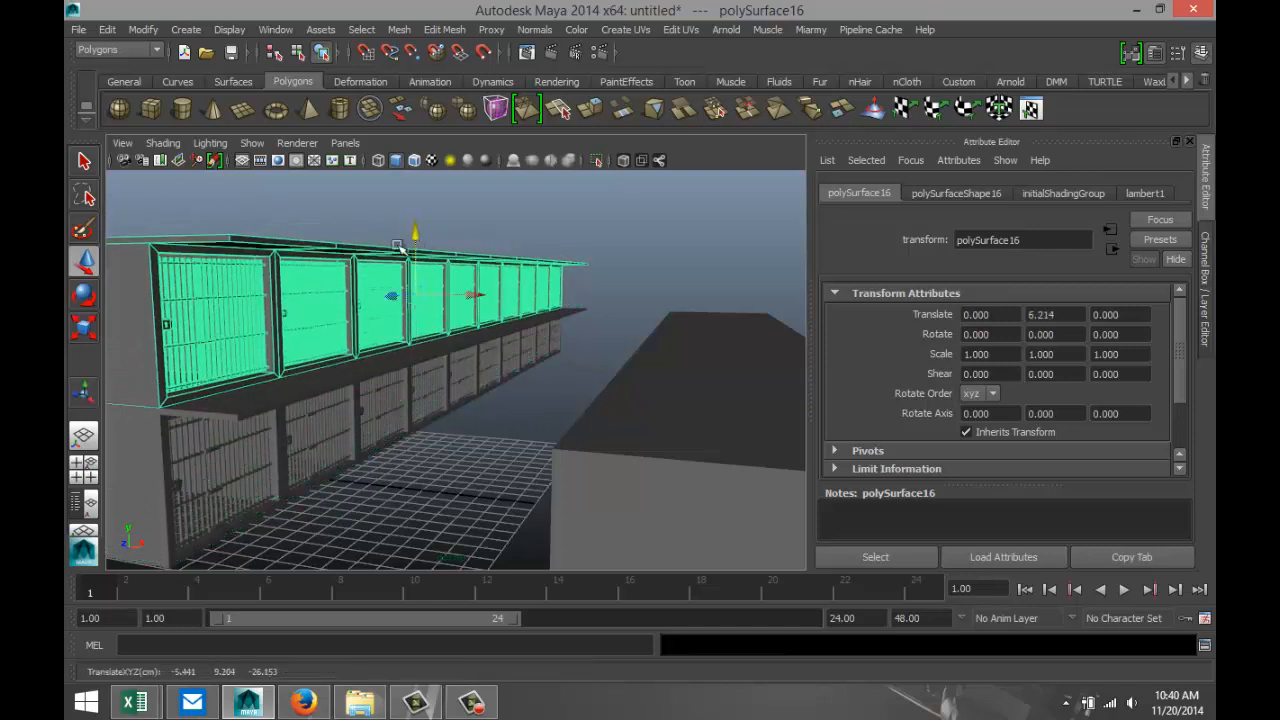
# In the side view, fine-tune the upper row's height to about Y 6.253 so it sits on the lower roof slab.
pyautogui.click(84, 470)
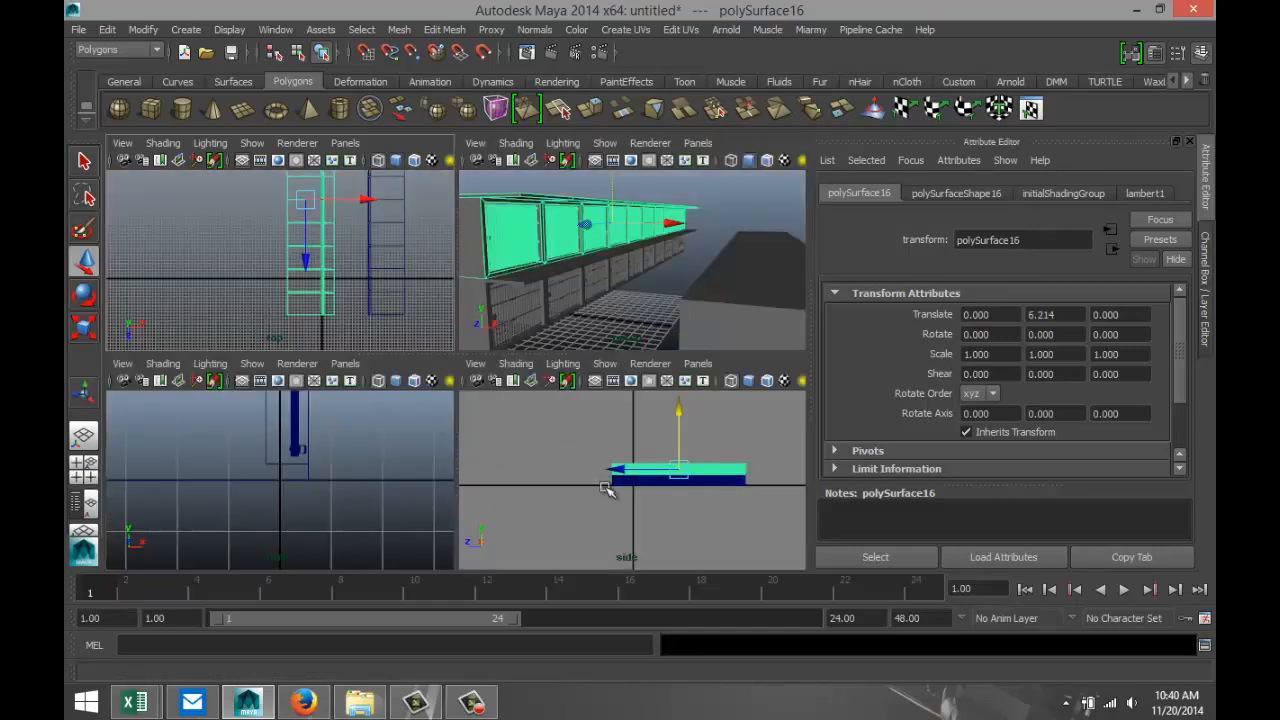
pyautogui.press('space')
pyautogui.scroll(10, 606, 491)
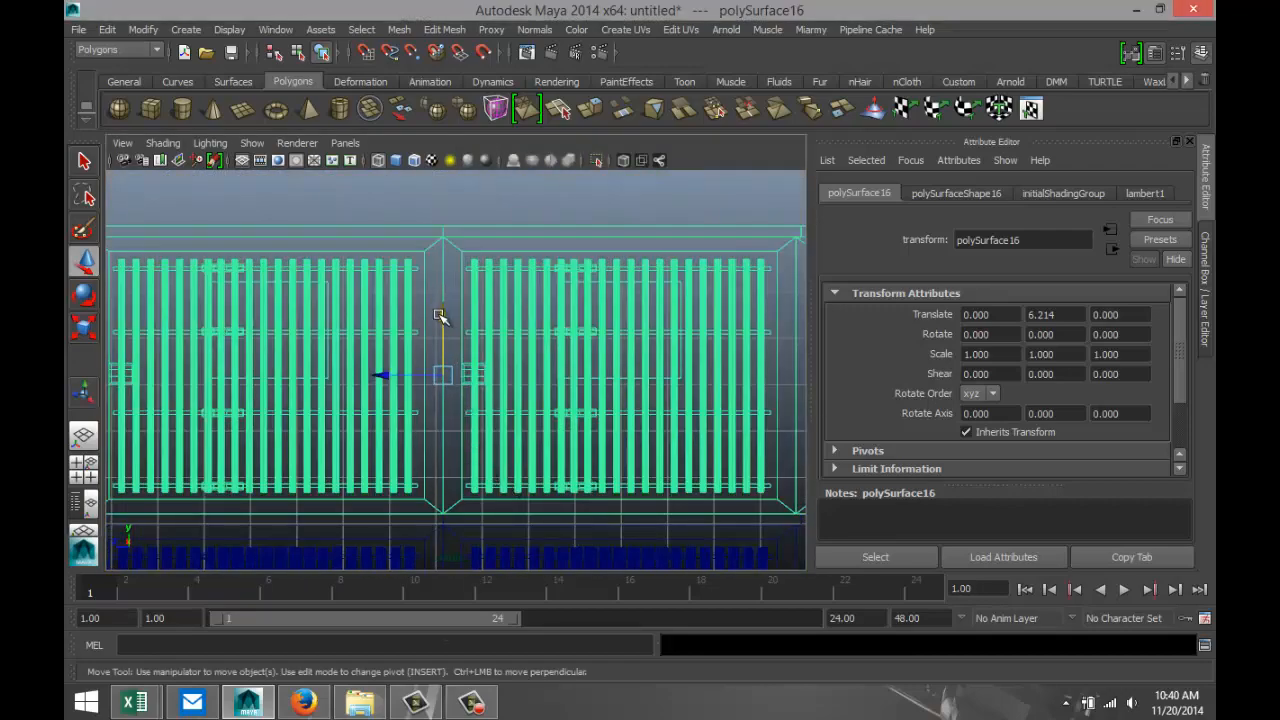
pyautogui.moveTo(440, 316); pyautogui.dragTo(447, 314)
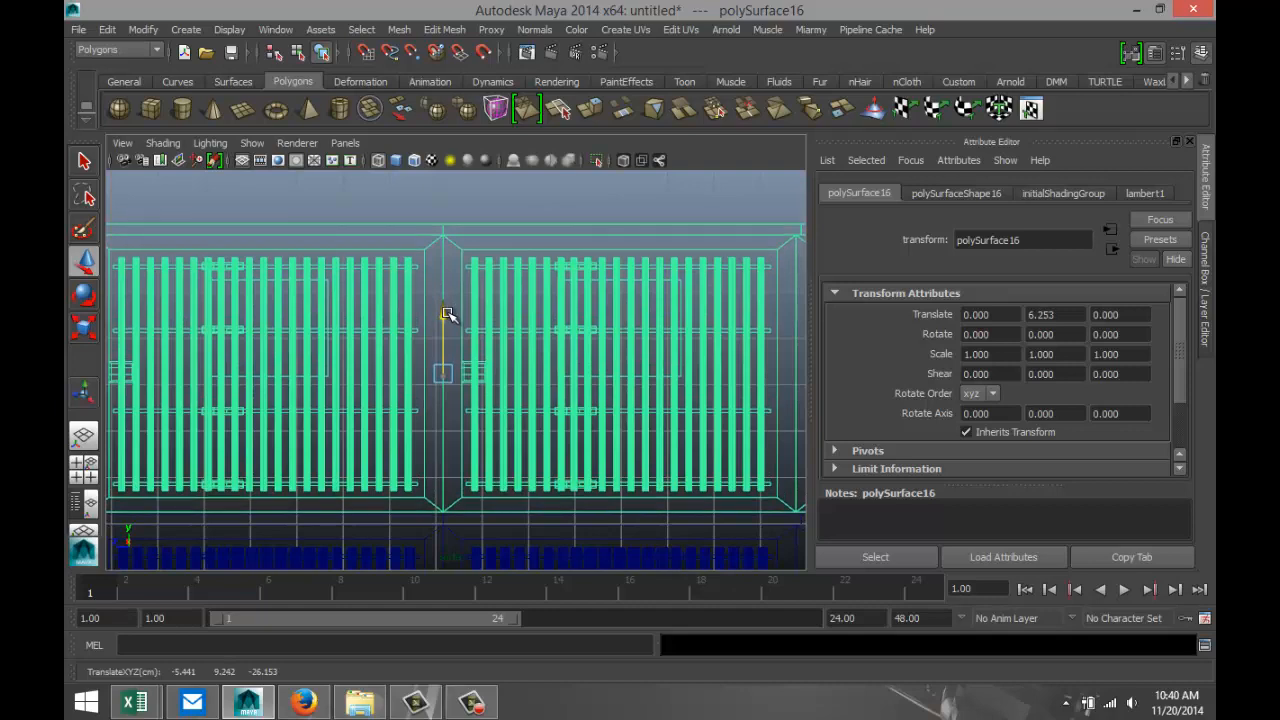
pyautogui.click(84, 465)
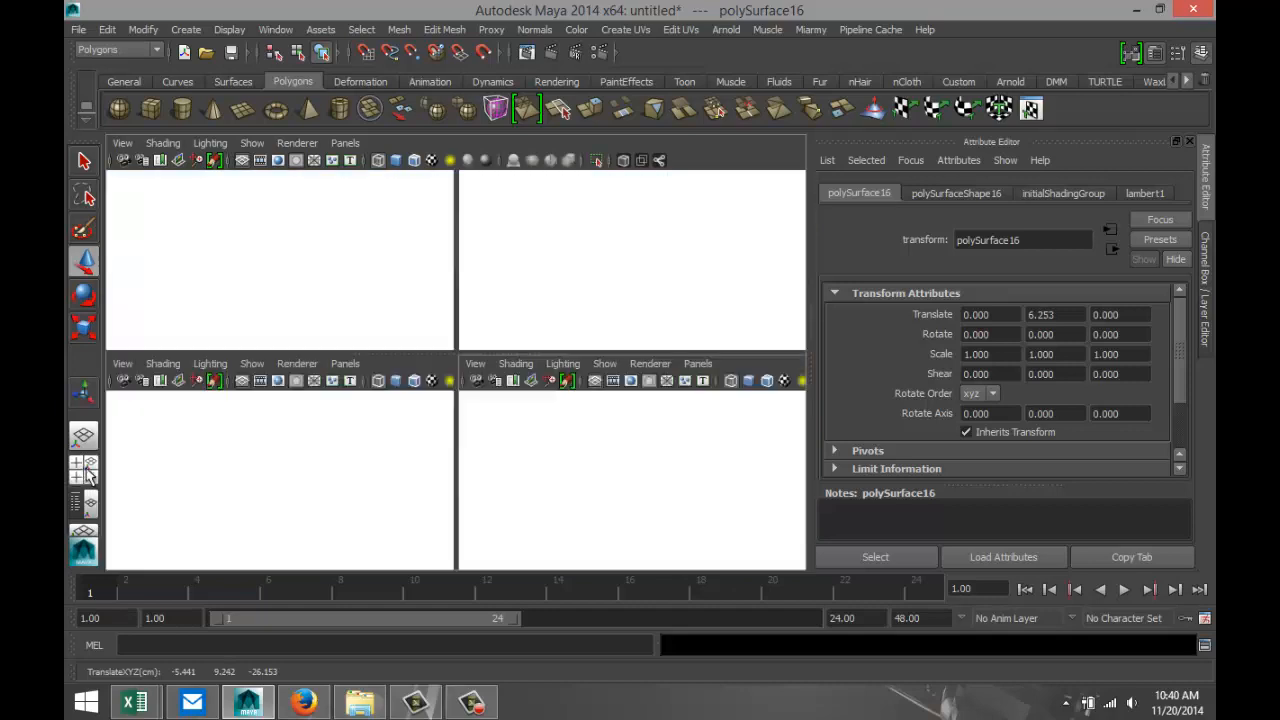
pyautogui.press('space')
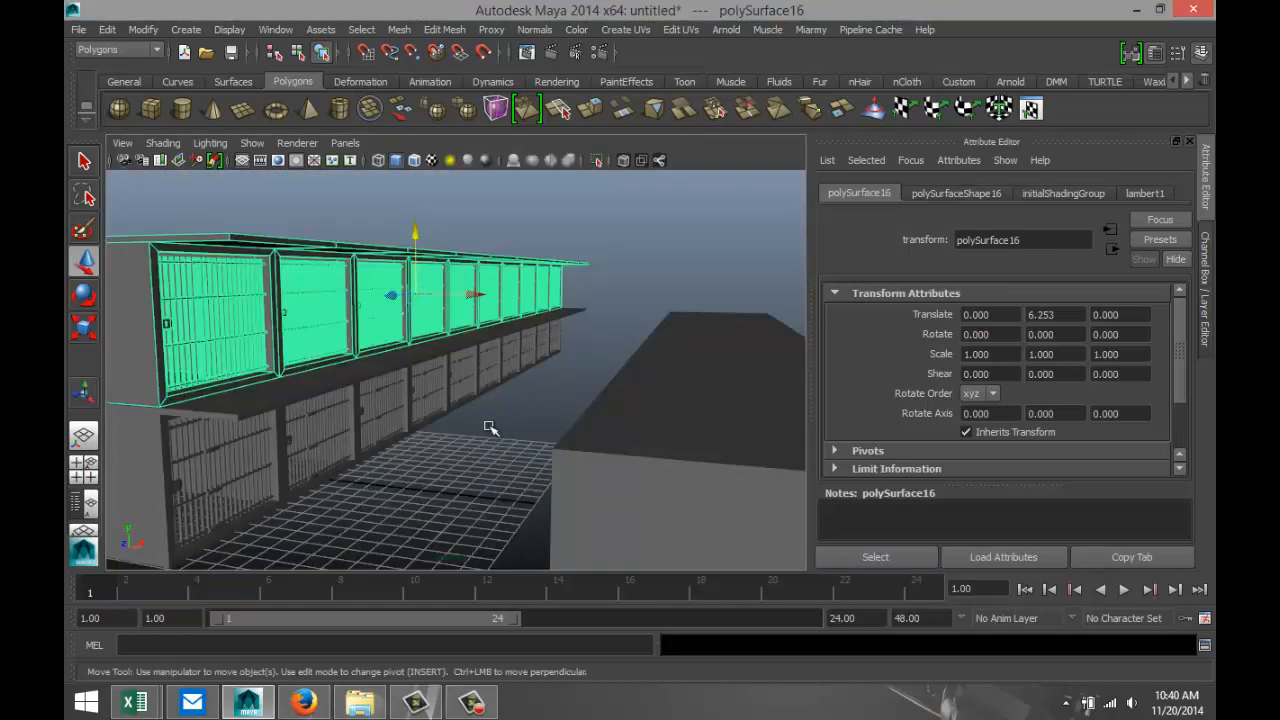
# Create a thin upright polygon cylinder and move it near the first cell's front corner, at about X 5.937, Z 18.410.
pyautogui.scroll(-3, 482, 437)
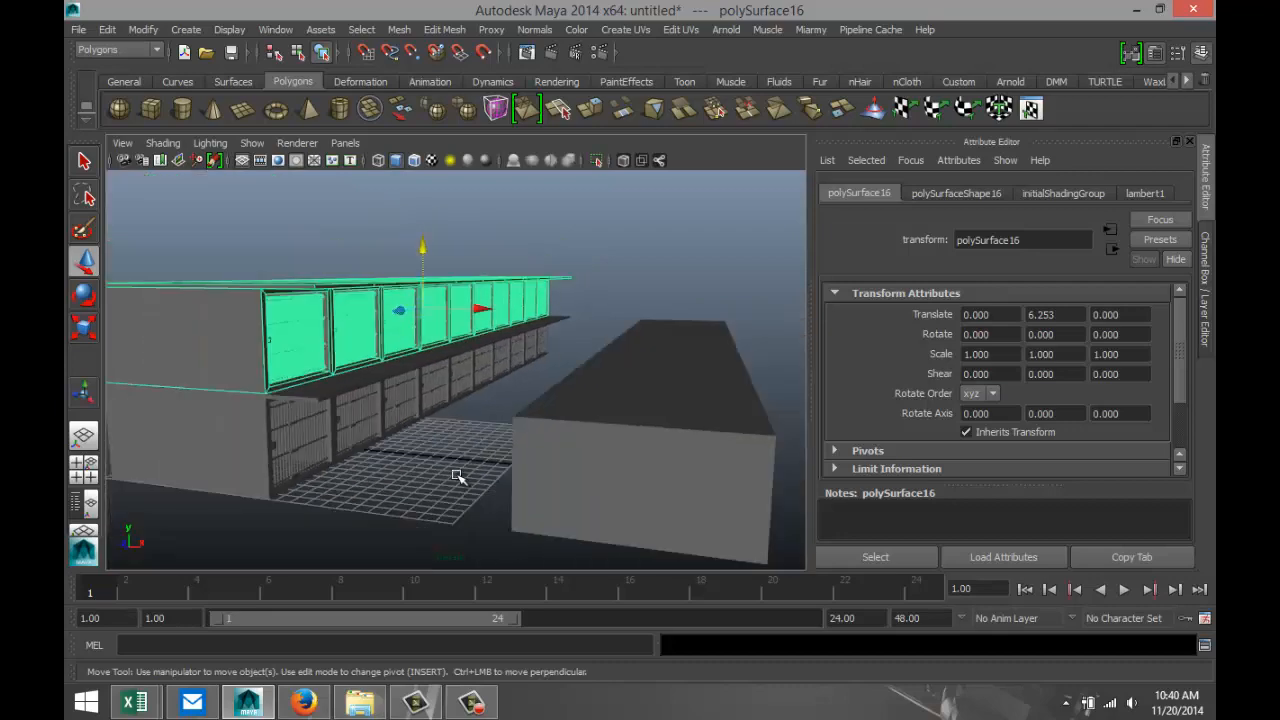
pyautogui.moveTo(409, 466)
pyautogui.keyDown('alt'); pyautogui.mouseDown()
pyautogui.moveTo(409, 449)
pyautogui.moveTo(394, 466)
pyautogui.mouseUp(); pyautogui.keyUp('alt')
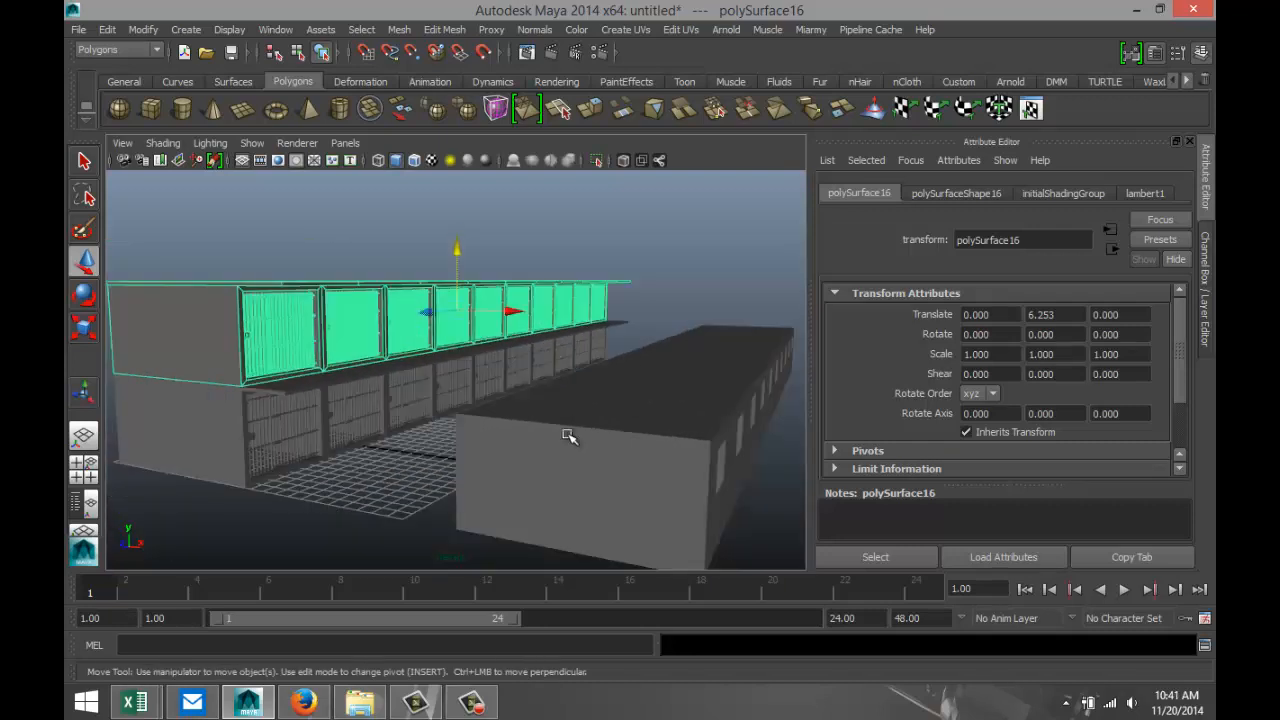
pyautogui.keyDown('alt'); pyautogui.moveTo(568, 436); pyautogui.dragTo(617, 391); pyautogui.keyUp('alt')
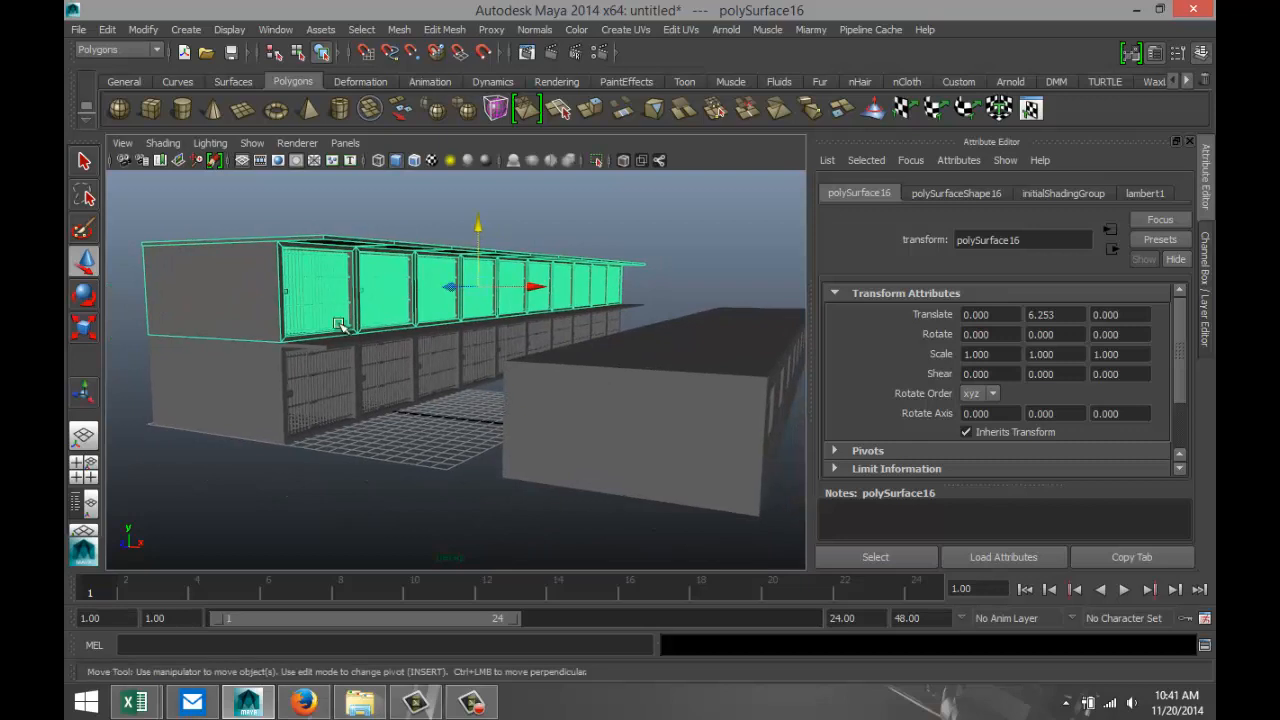
pyautogui.click(181, 110)
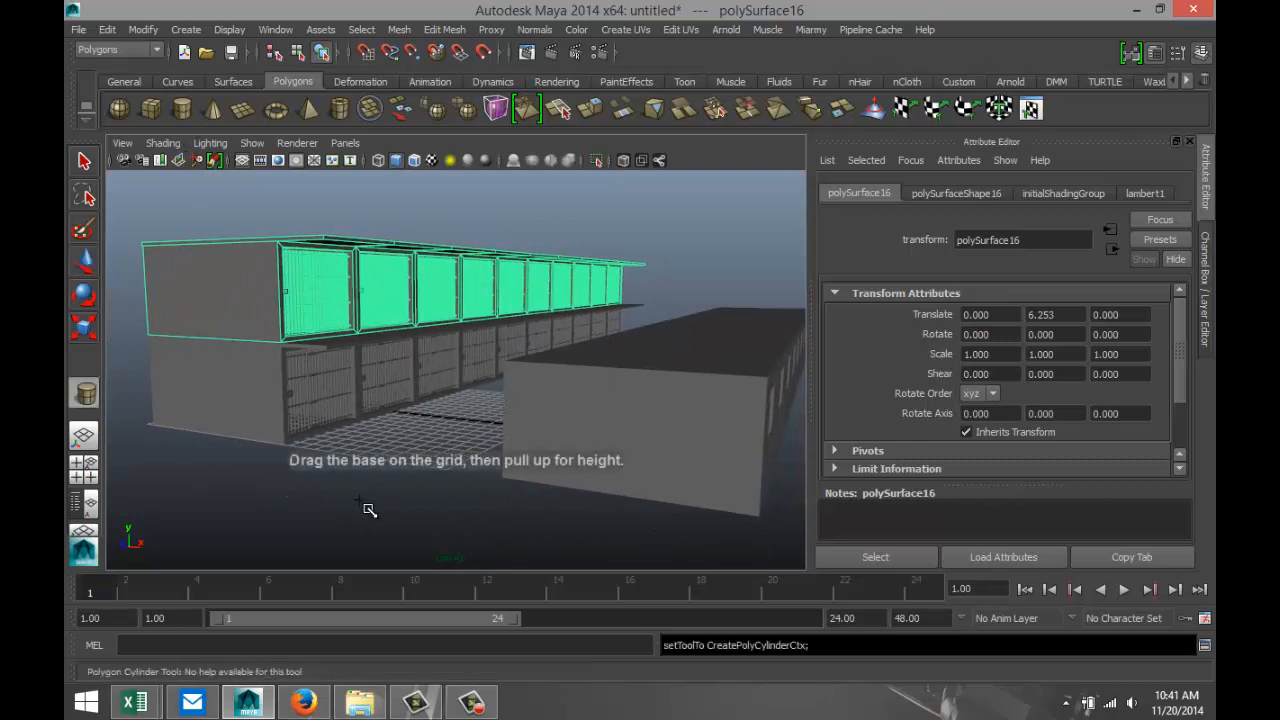
pyautogui.click(369, 491)
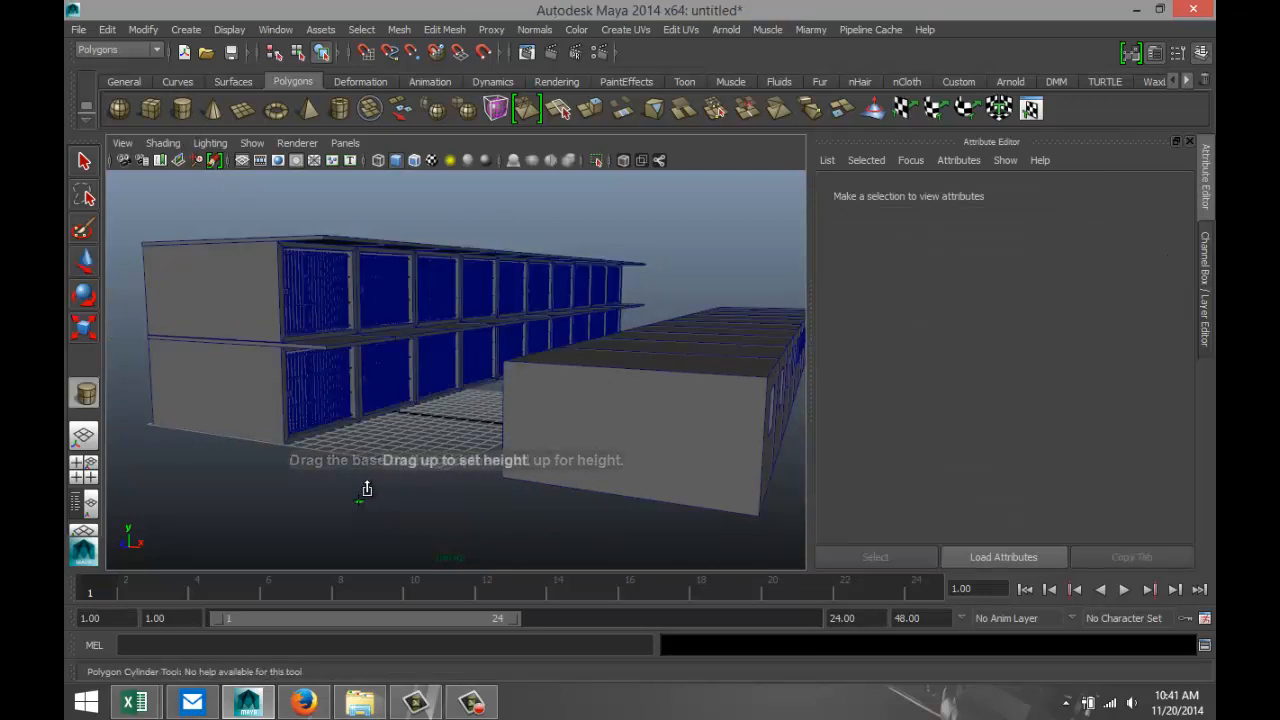
pyautogui.moveTo(367, 488); pyautogui.dragTo(320, 471)
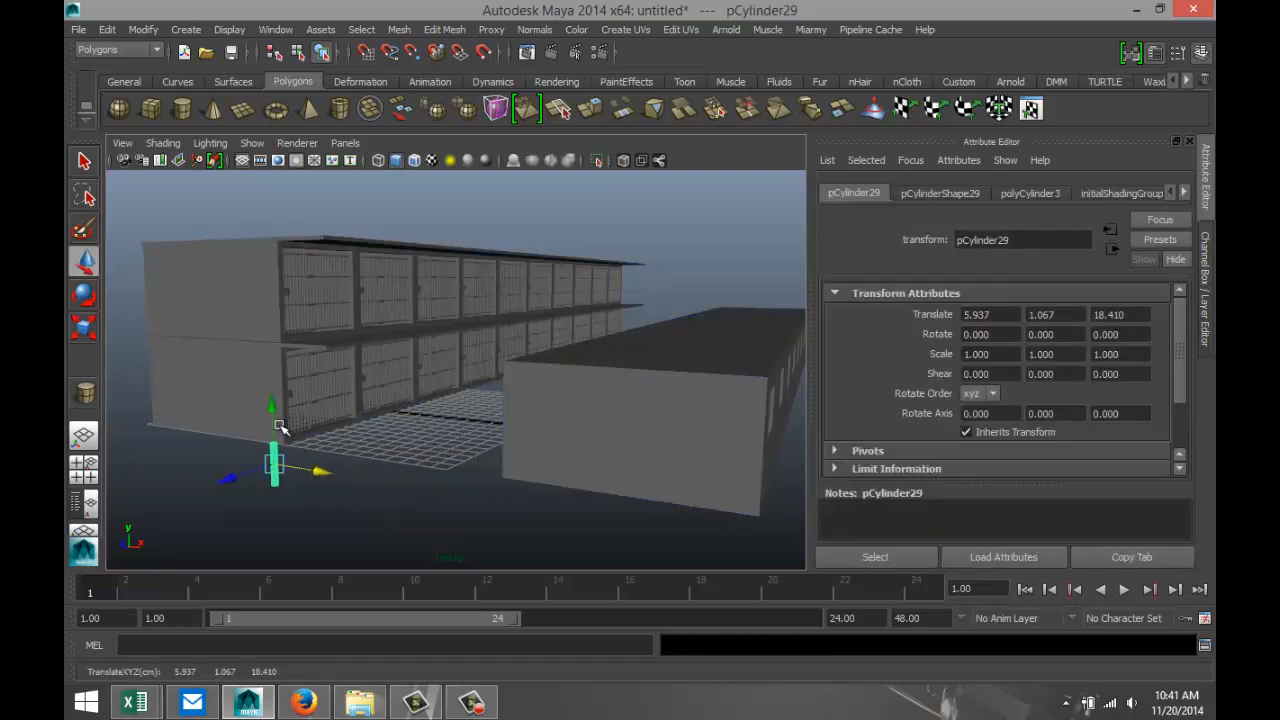
# Raise the cylinder to the upper storey and align it with the row's end wall in the side view, at about Y 7.594, Z 11.555.
pyautogui.moveTo(268, 376); pyautogui.dragTo(268, 270)
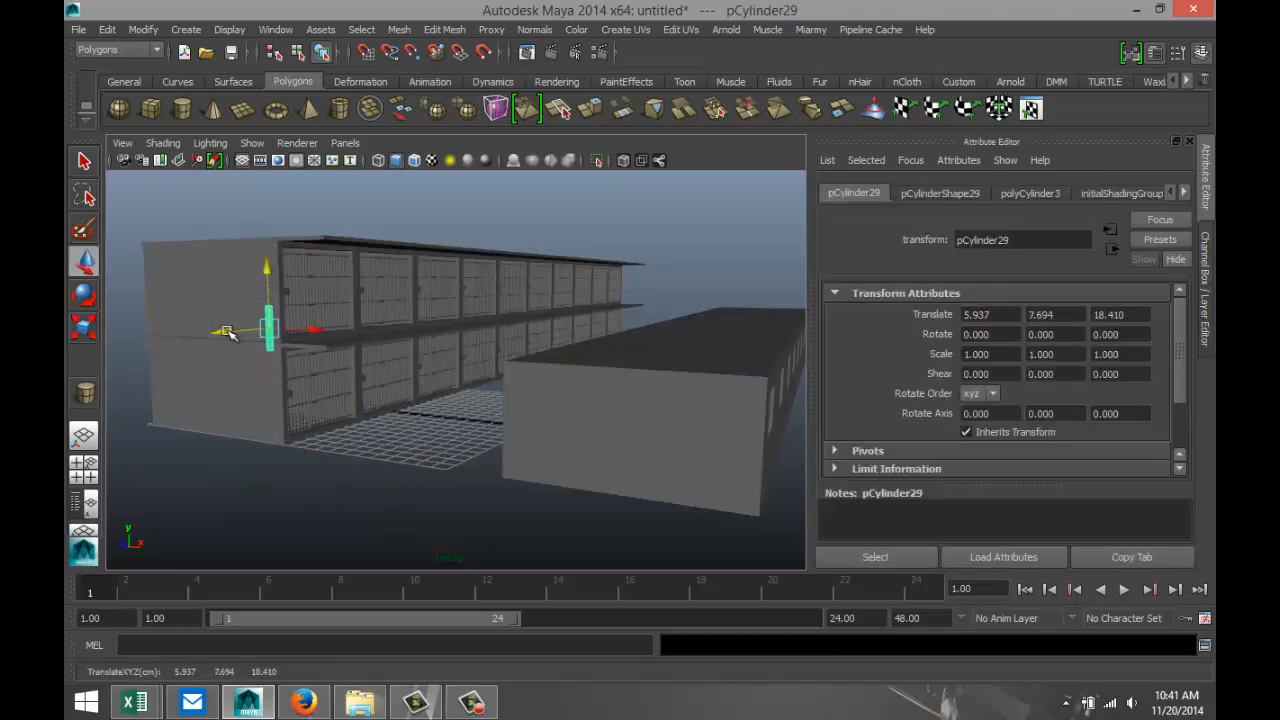
pyautogui.moveTo(240, 334); pyautogui.dragTo(401, 514)
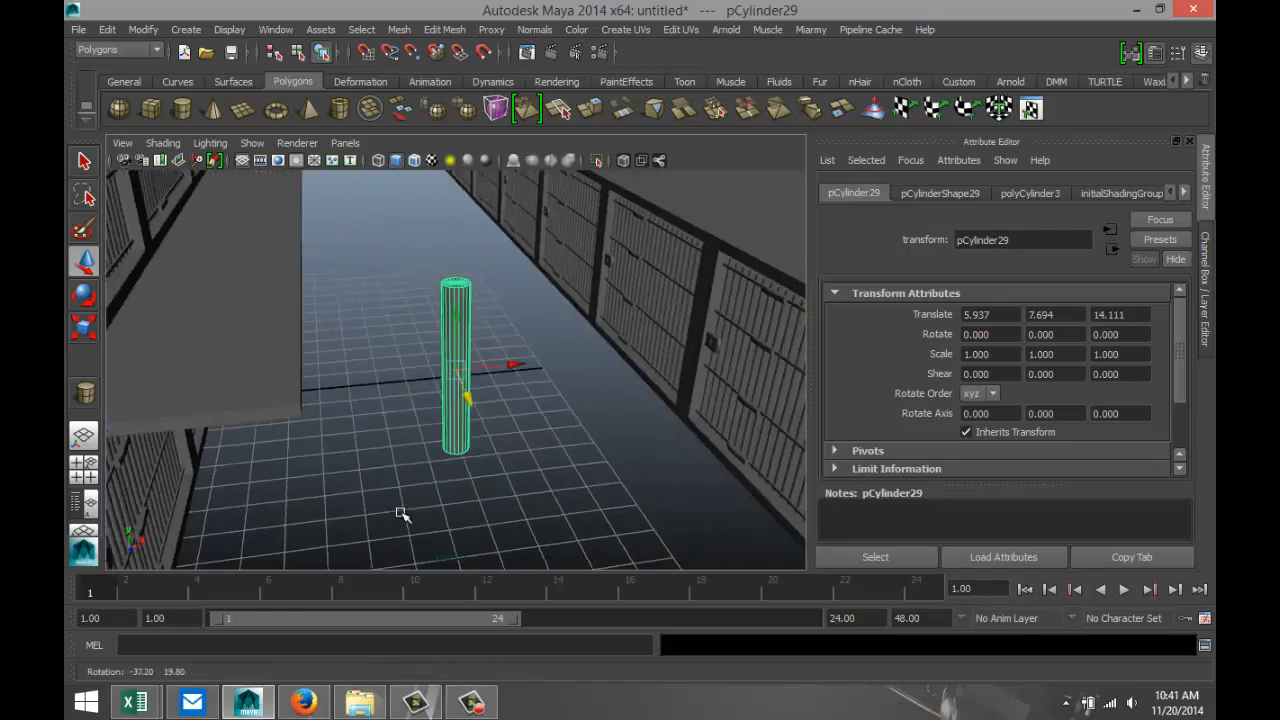
pyautogui.click(84, 464)
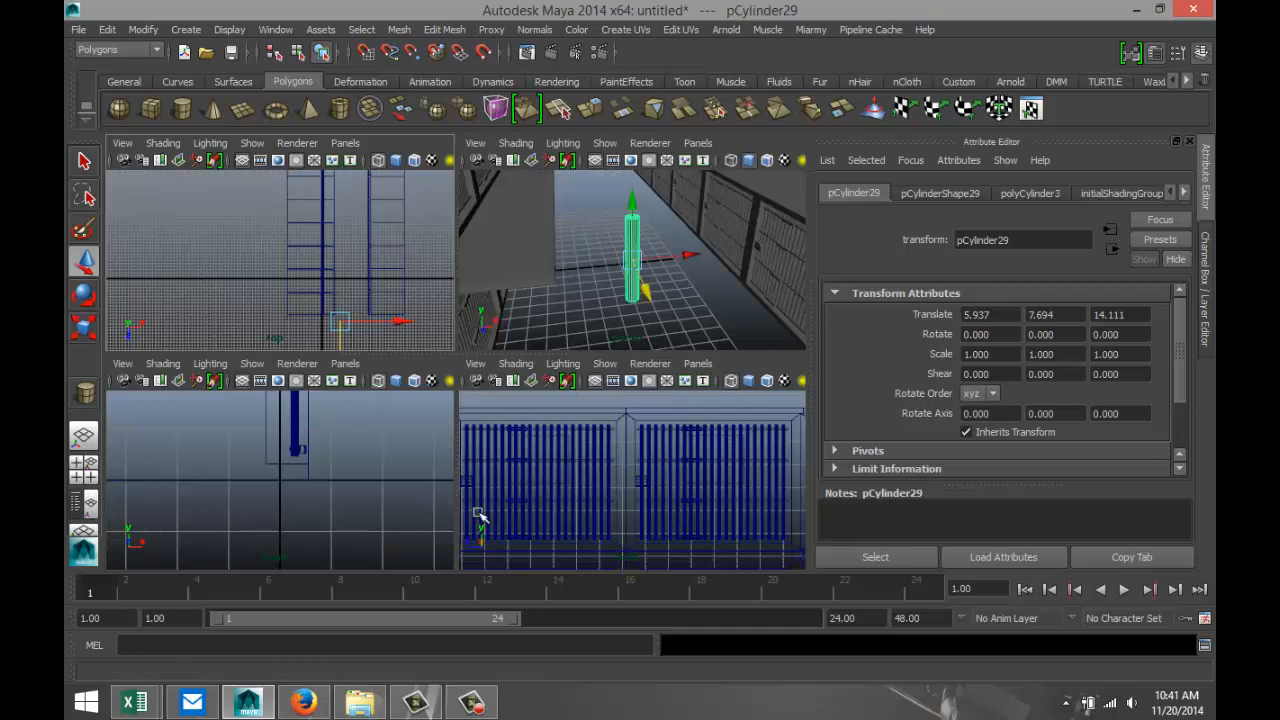
pyautogui.press('space')
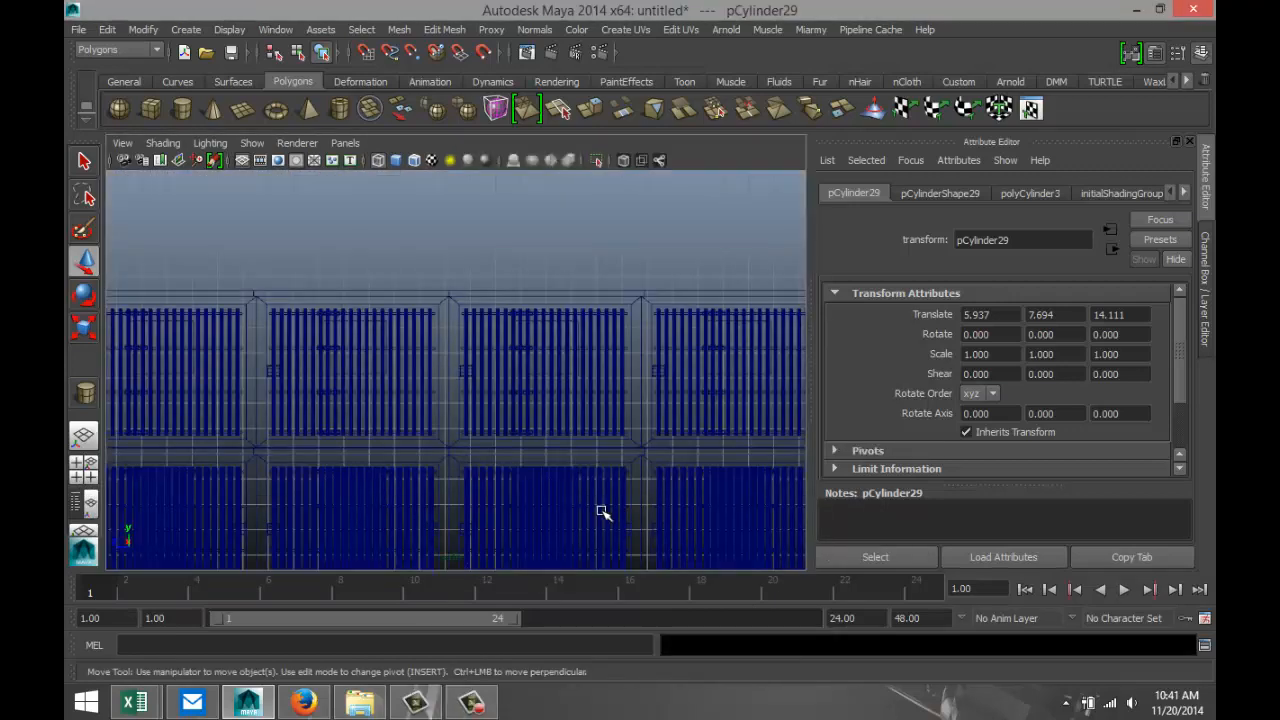
pyautogui.scroll(5, 580, 490)
pyautogui.press('f')
pyautogui.scroll(-8, 556, 484)
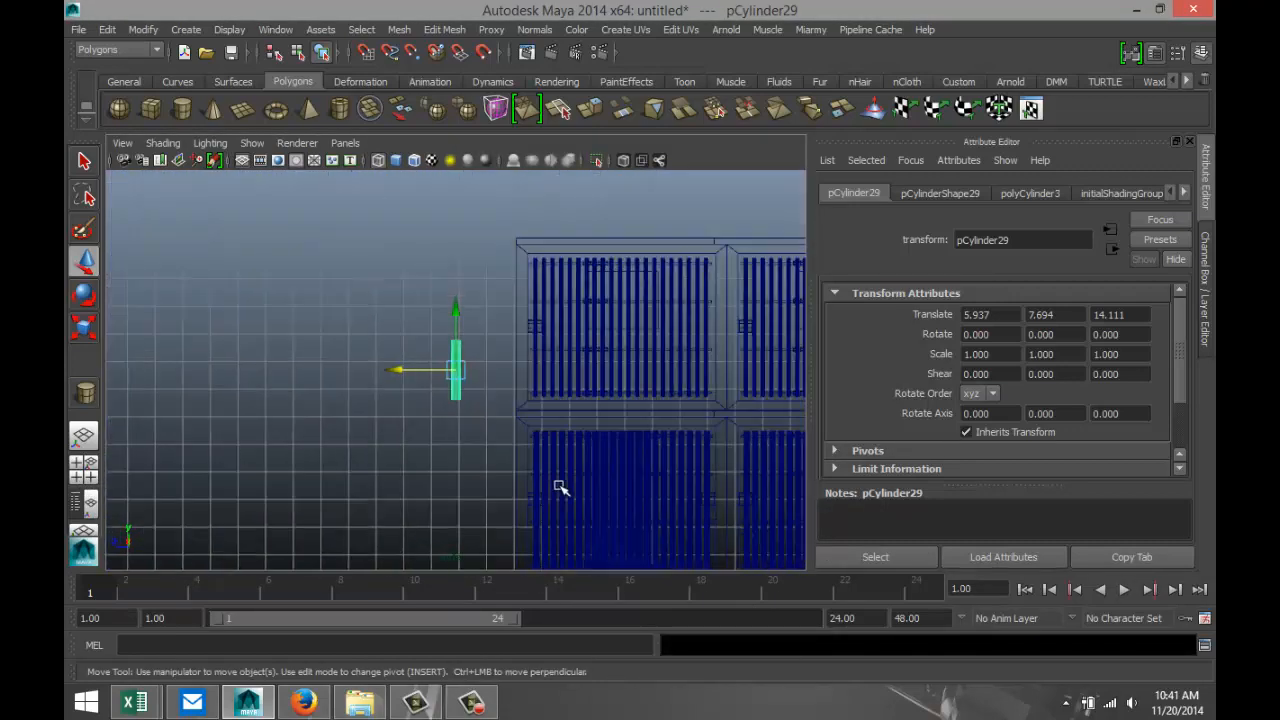
pyautogui.moveTo(395, 370); pyautogui.dragTo(443, 390)
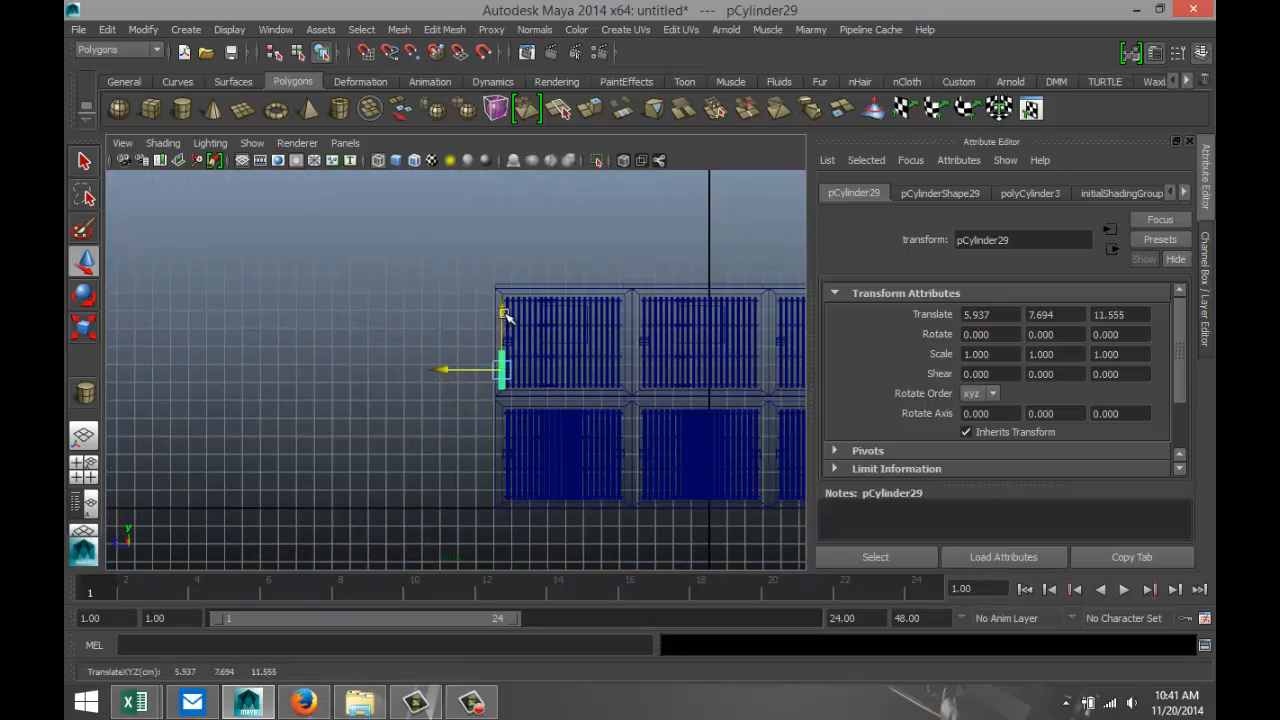
pyautogui.moveTo(502, 314); pyautogui.dragTo(502, 317)
# Move the cylinder over the upper walkway to about X 3.536 and lower it to about Y 7.259 so it stands on the slab.
pyautogui.click(88, 469)
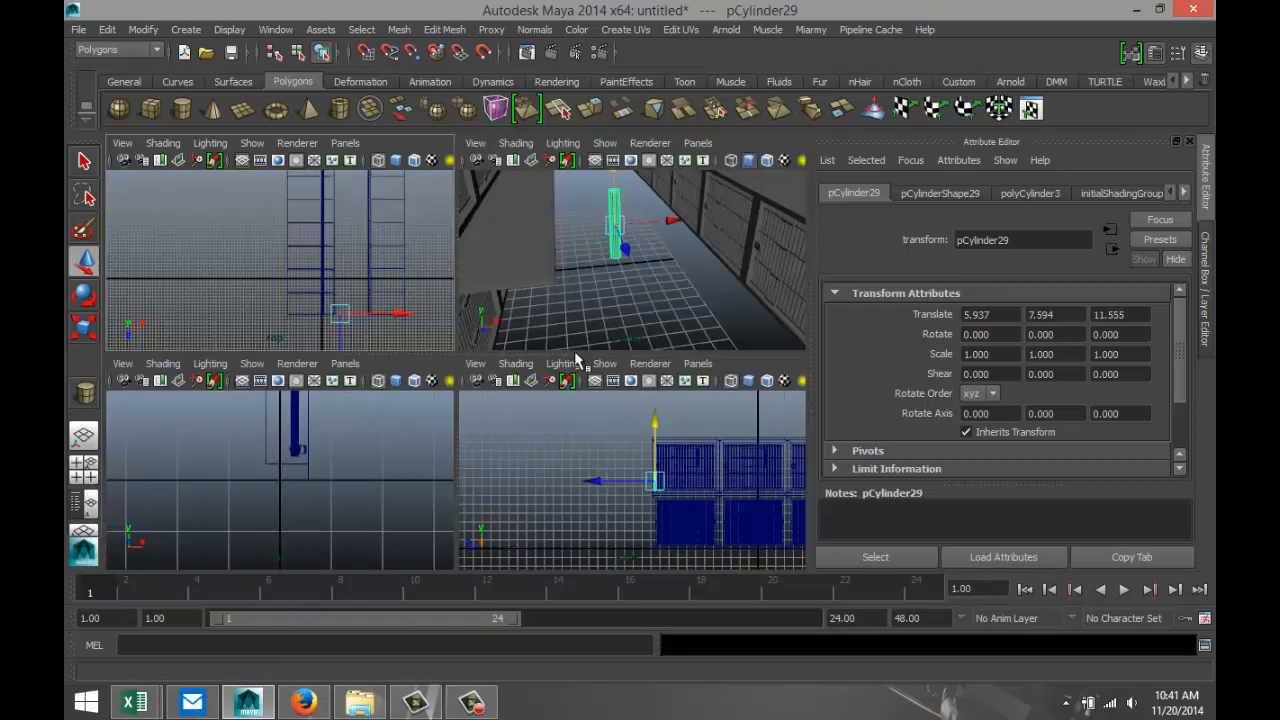
pyautogui.moveTo(672, 221); pyautogui.dragTo(596, 243)
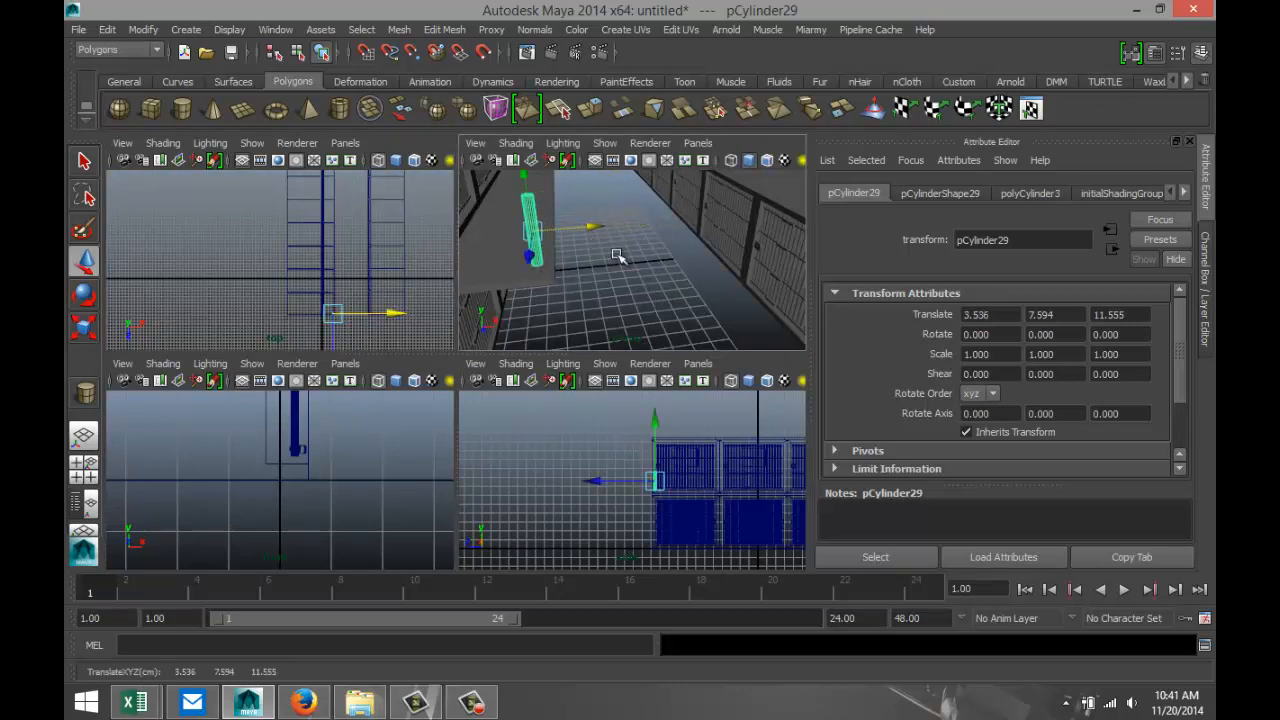
pyautogui.press('space')
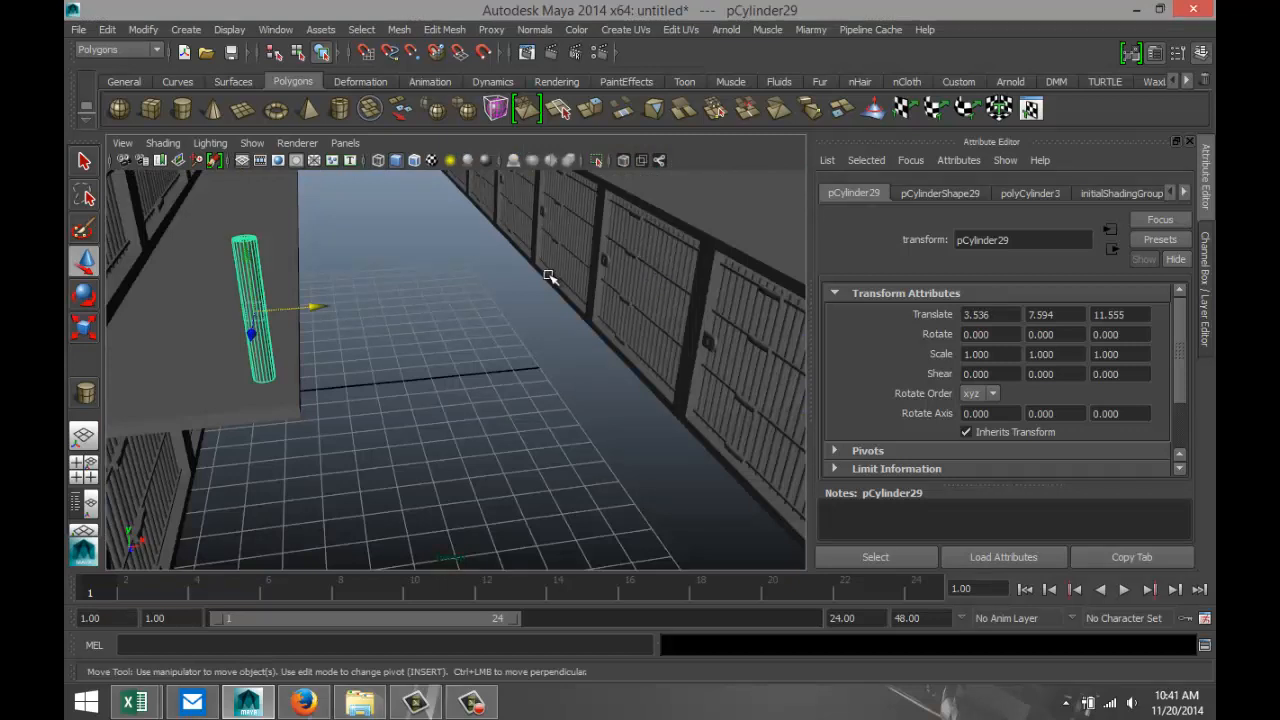
pyautogui.keyDown('alt'); pyautogui.moveTo(549, 277); pyautogui.dragTo(366, 374); pyautogui.keyUp('alt')
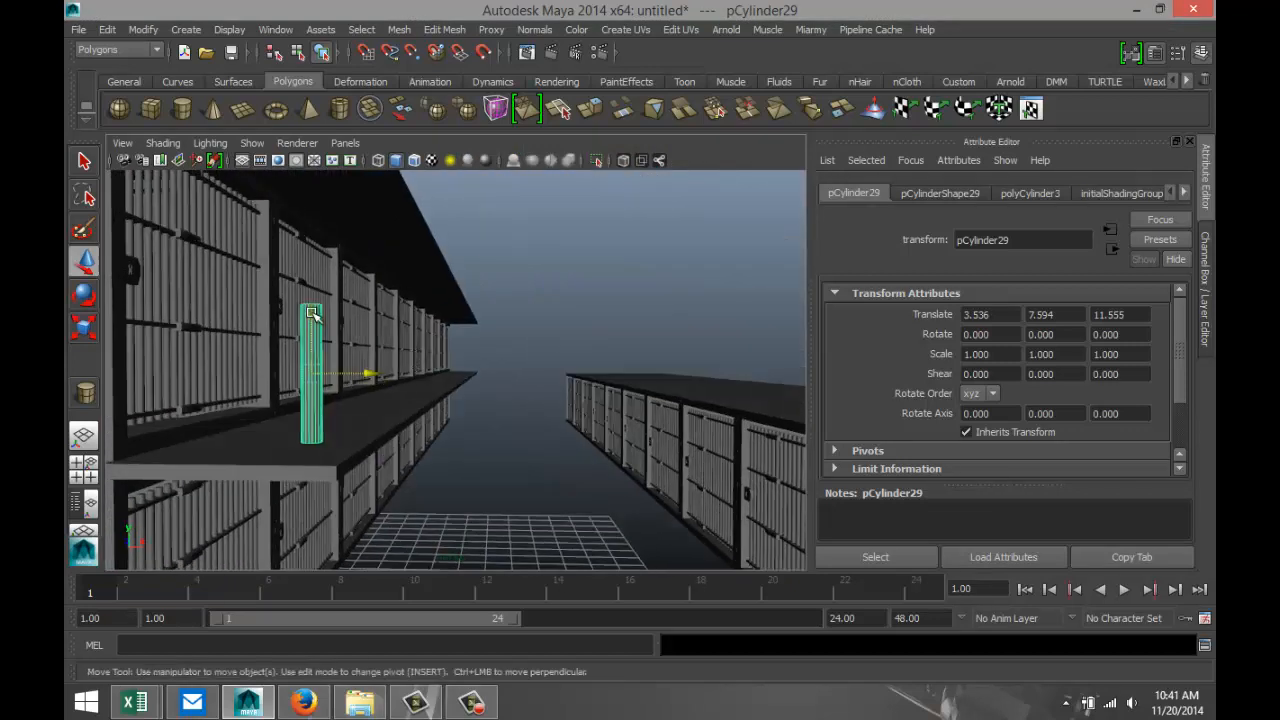
pyautogui.moveTo(313, 314); pyautogui.dragTo(322, 337)
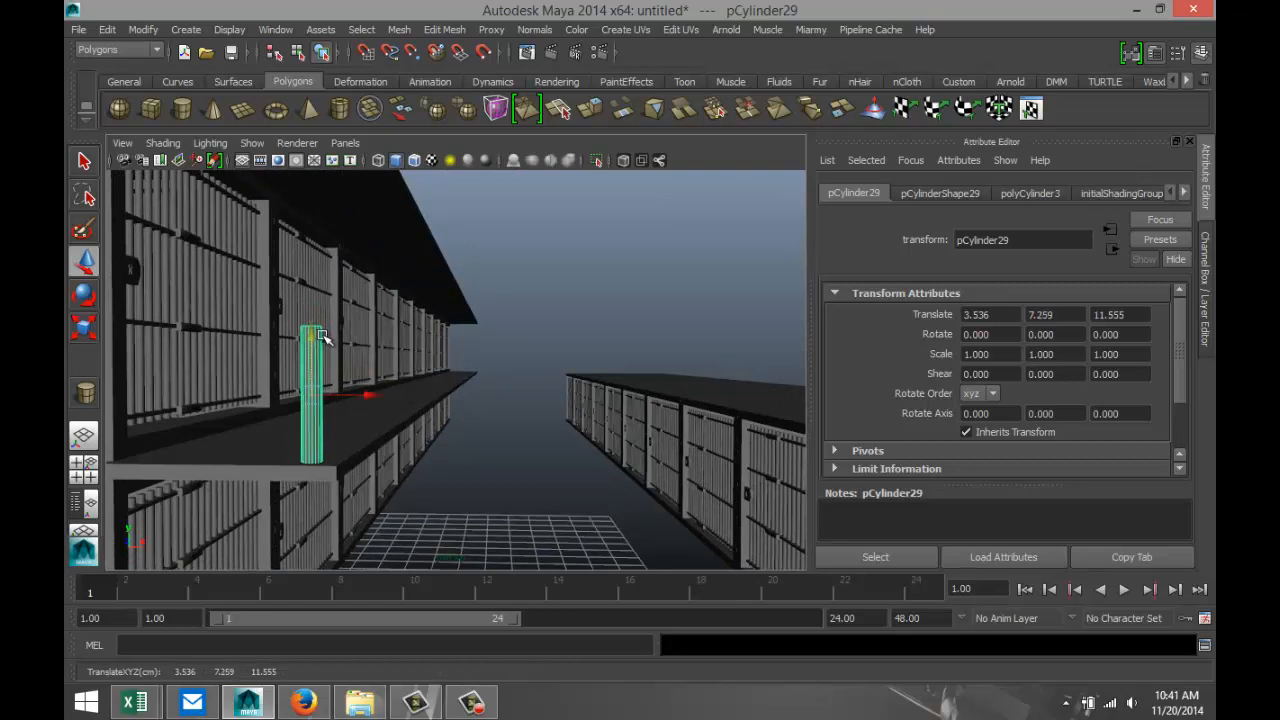
# Scale the cylinder down uniformly to about 0.326, then stretch it along Y to about 1.143 to form a slender railing post.
pyautogui.keyDown('alt'); pyautogui.moveTo(519, 406); pyautogui.dragTo(420, 446); pyautogui.keyUp('alt')
pyautogui.keyDown('alt'); pyautogui.moveTo(630, 462); pyautogui.dragTo(445, 464, button='middle'); pyautogui.keyUp('alt')
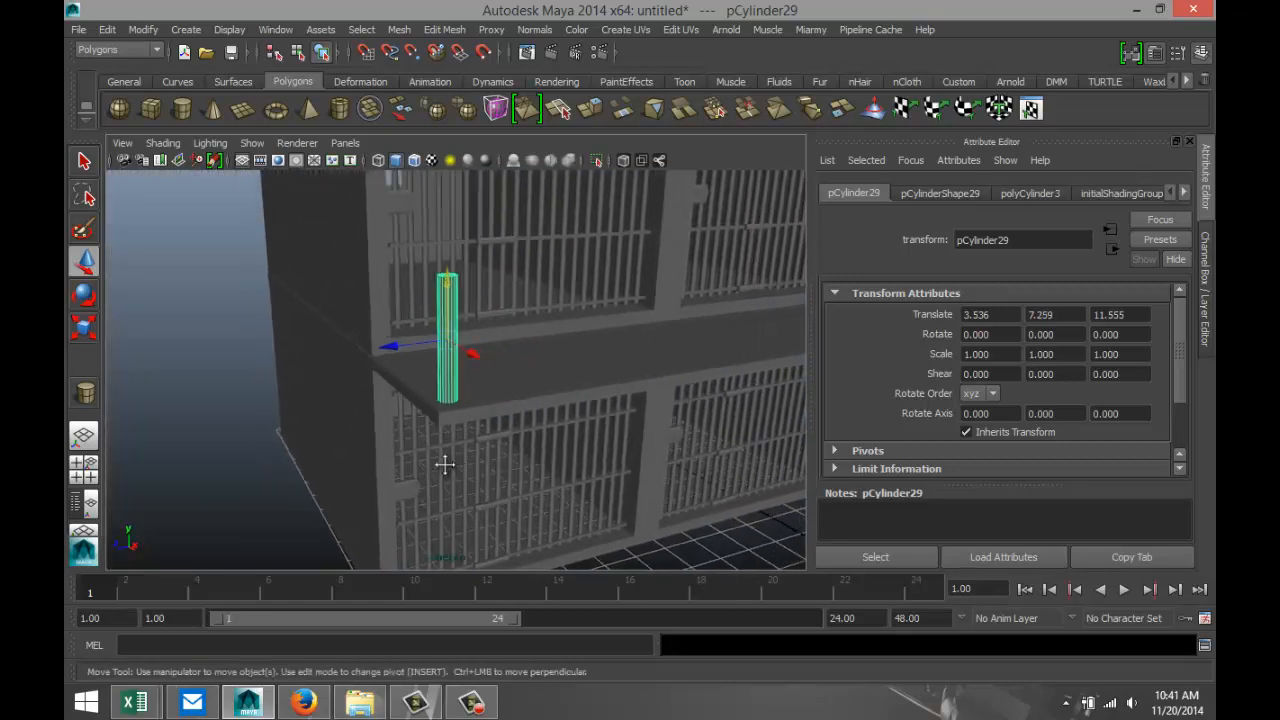
pyautogui.keyDown('alt'); pyautogui.moveTo(445, 464); pyautogui.dragTo(490, 455); pyautogui.keyUp('alt')
pyautogui.press('r')
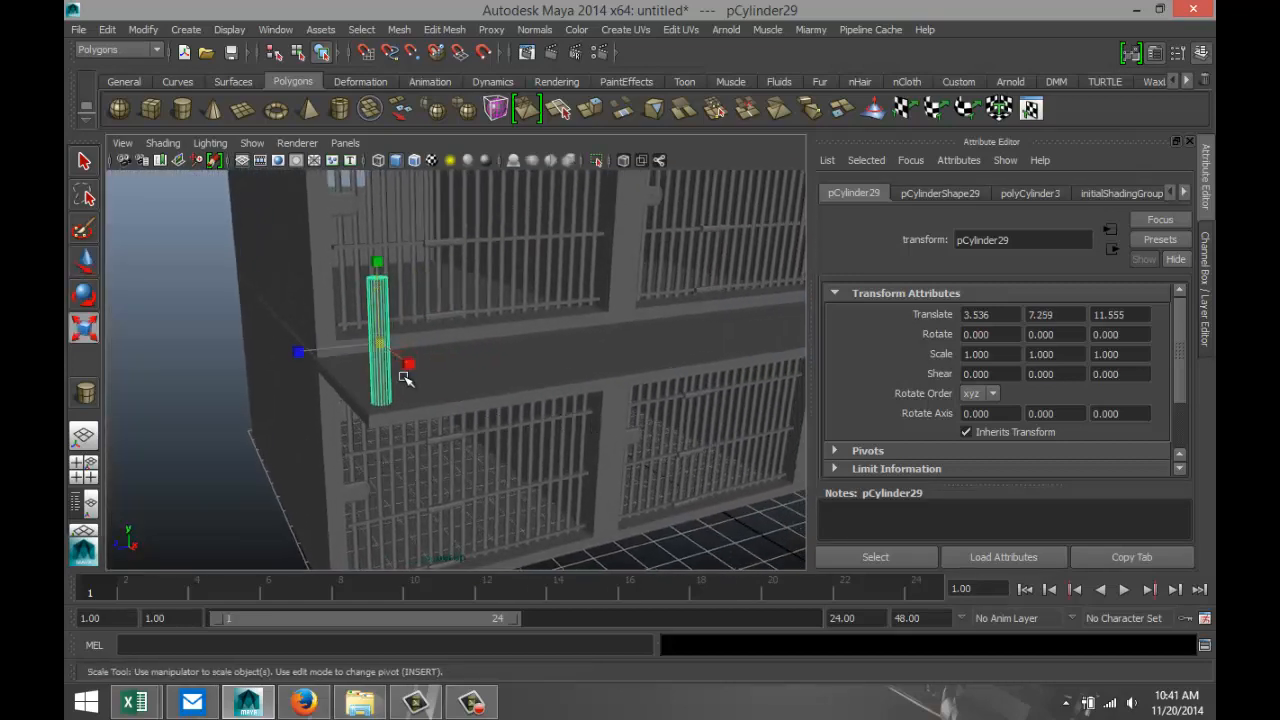
pyautogui.moveTo(380, 345); pyautogui.dragTo(336, 347)
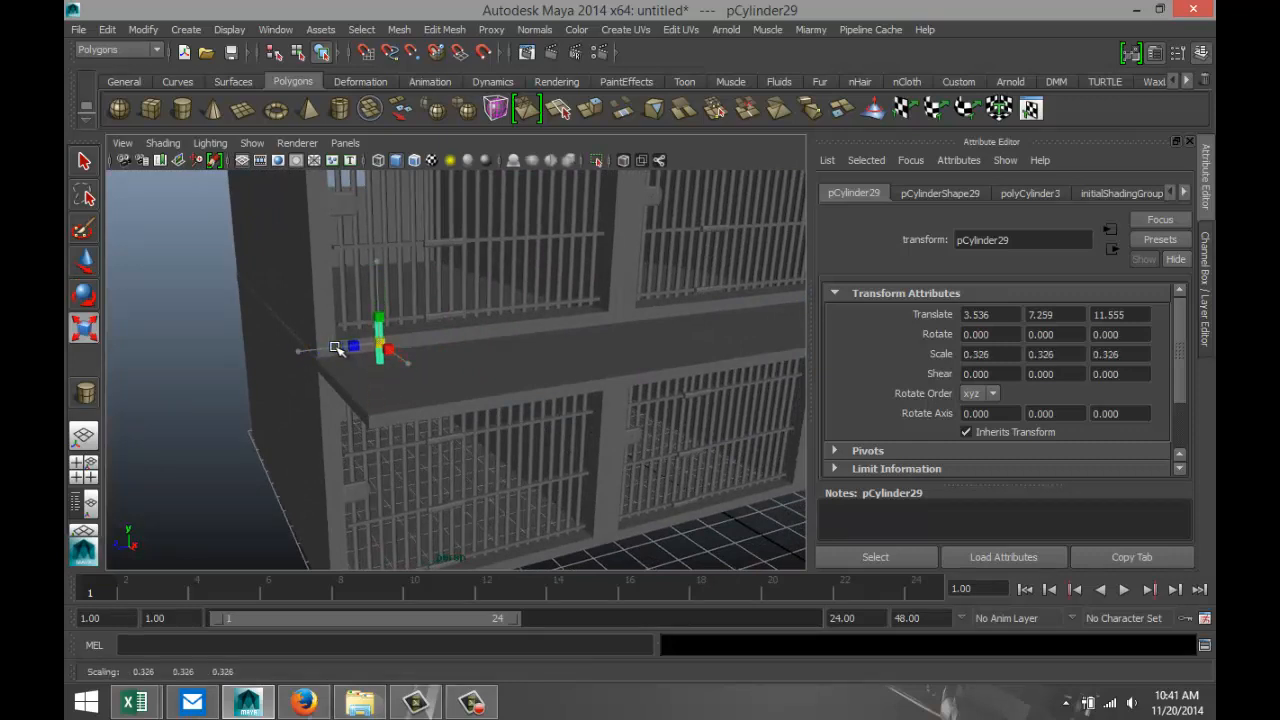
pyautogui.moveTo(379, 263); pyautogui.dragTo(384, 195)
# Shift the post to the slab's outer front corner at about X 3.665, Z 11.720, and check its placement in perspective.
pyautogui.press('w')
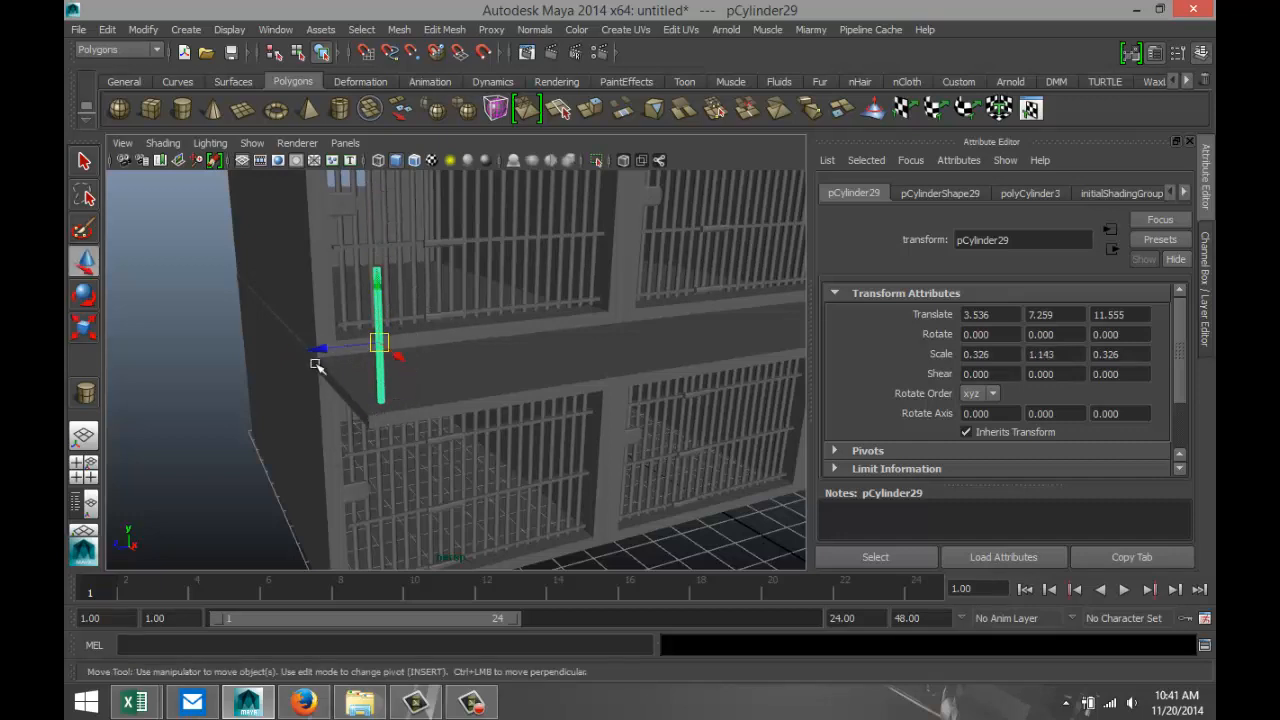
pyautogui.moveTo(314, 362); pyautogui.dragTo(307, 351)
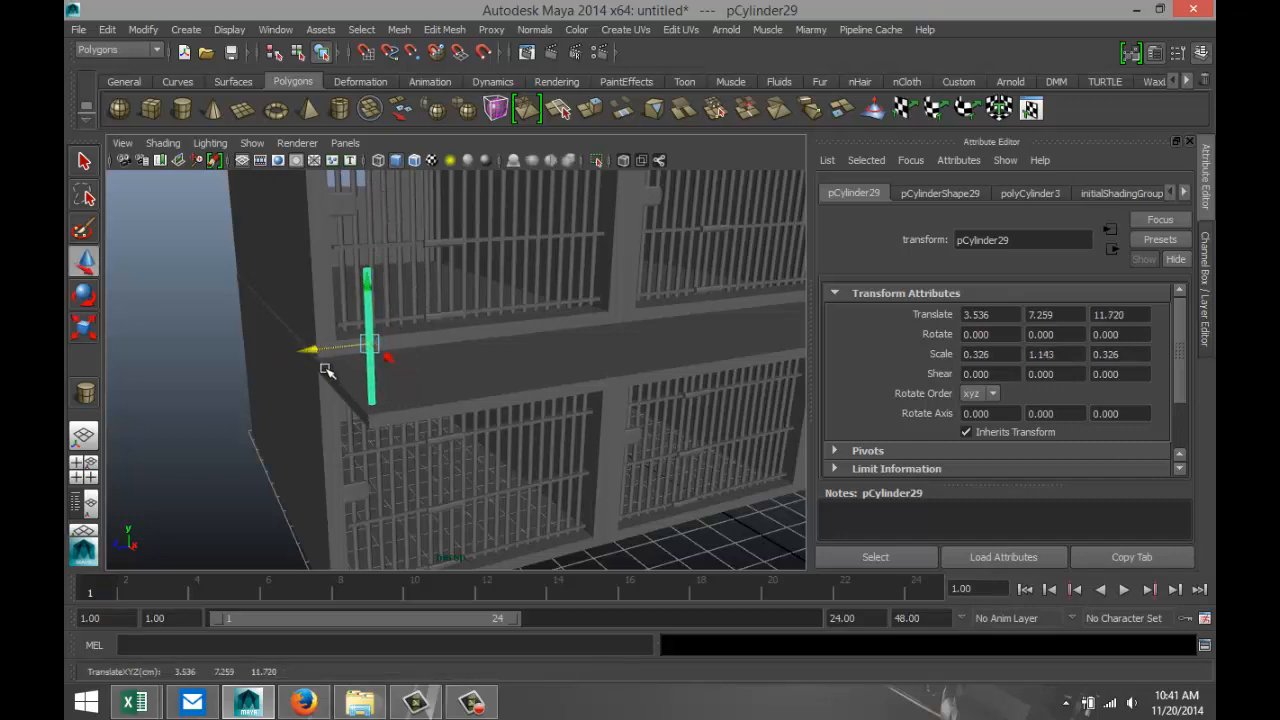
pyautogui.moveTo(386, 358); pyautogui.dragTo(391, 363)
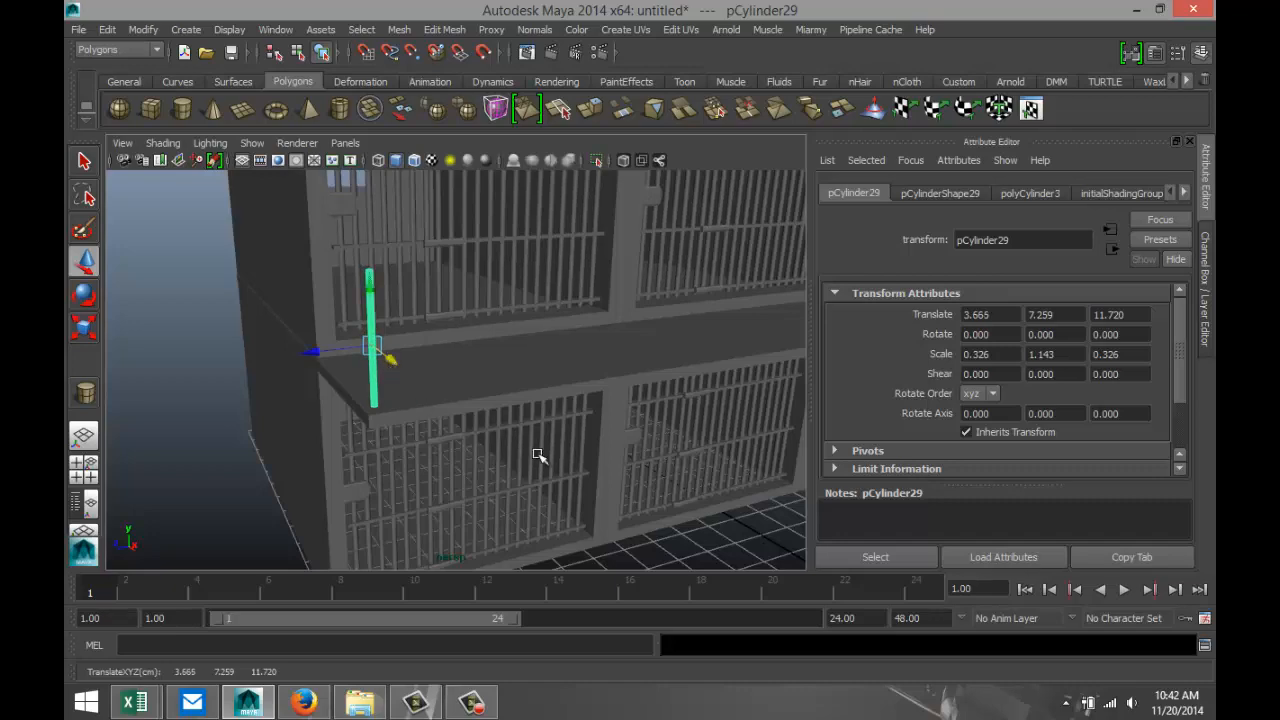
pyautogui.scroll(-6, 562, 478)
pyautogui.scroll(4, 568, 482)
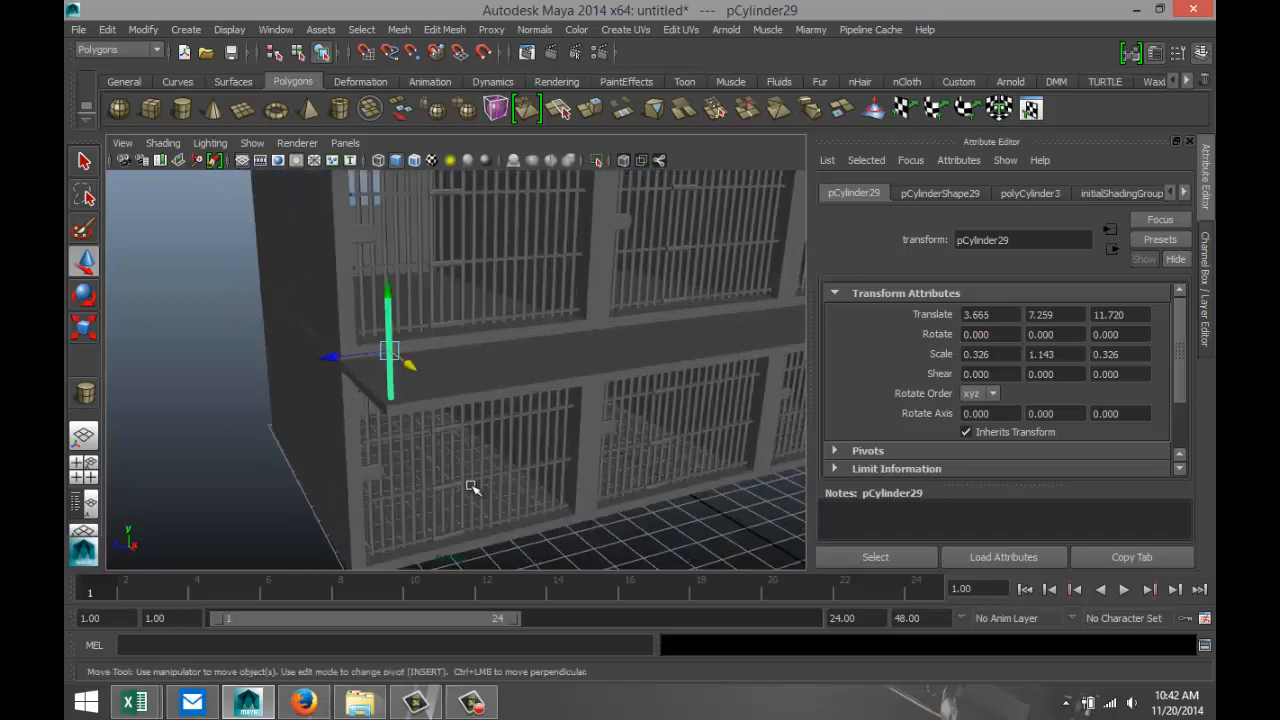
pyautogui.keyDown('alt'); pyautogui.moveTo(471, 486); pyautogui.dragTo(590, 458); pyautogui.keyUp('alt')
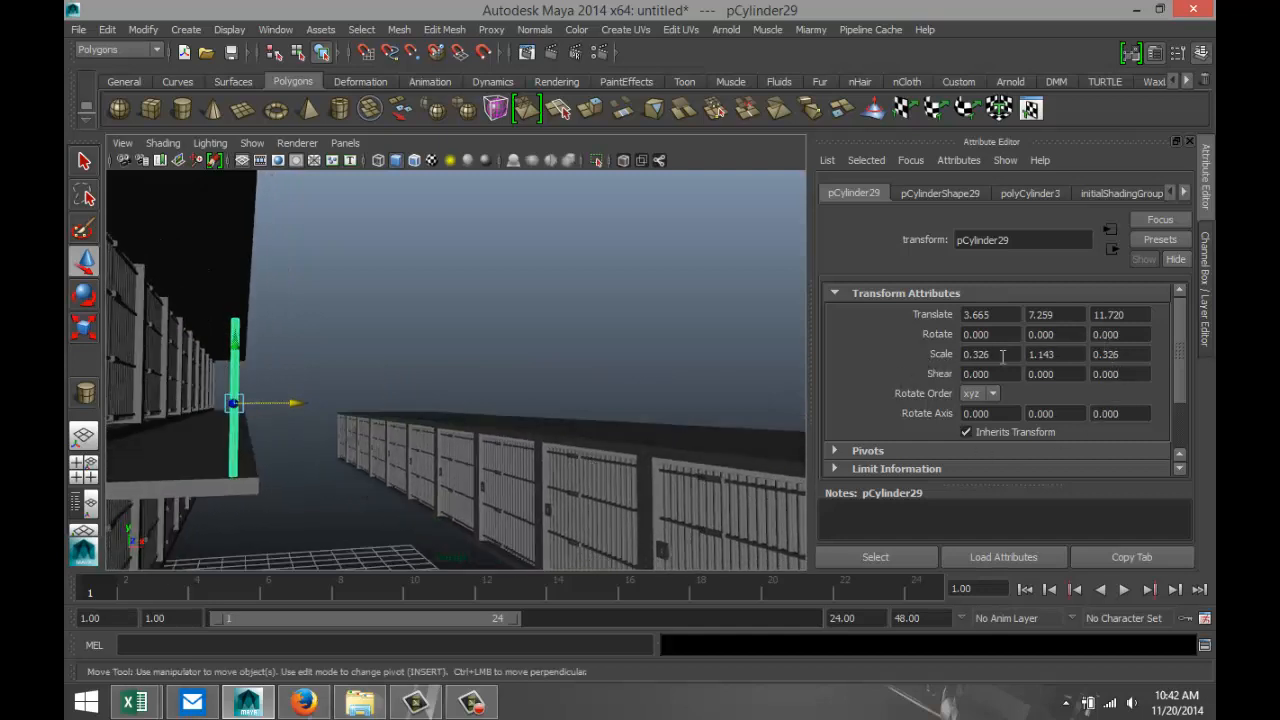
pyautogui.scroll(-2, 476, 445)
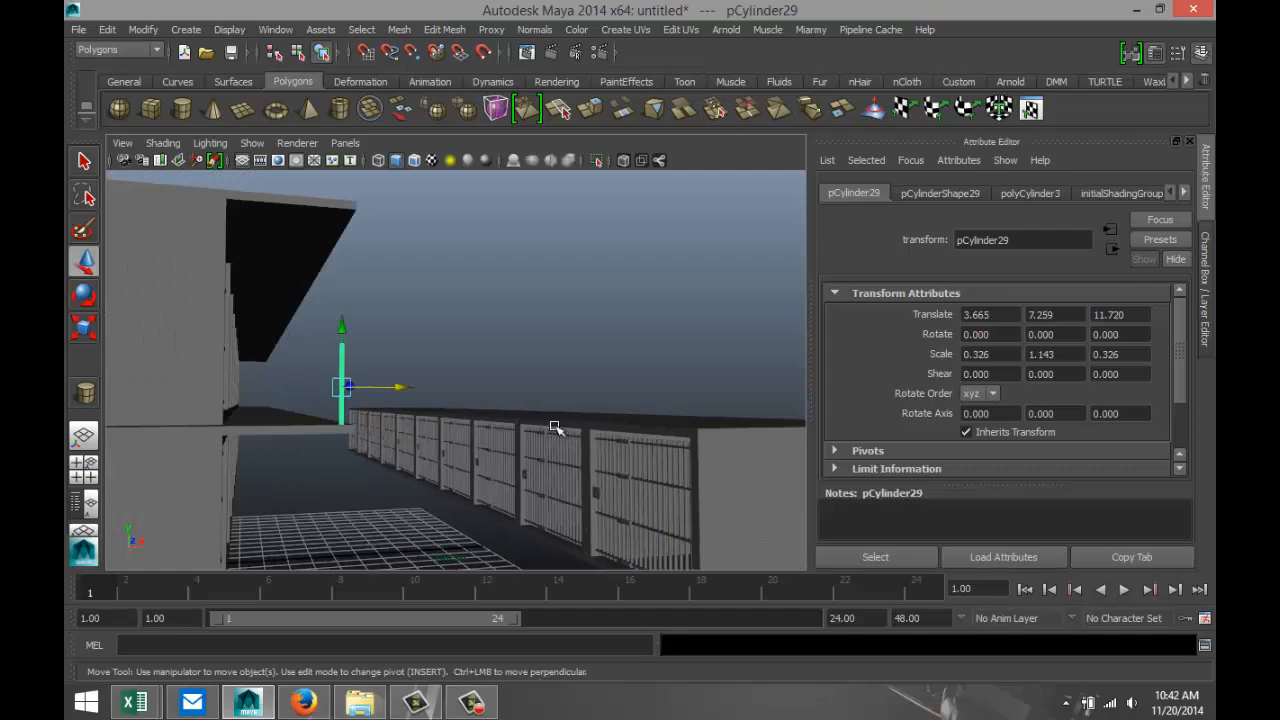
pyautogui.keyDown('alt'); pyautogui.moveTo(557, 426); pyautogui.dragTo(337, 431); pyautogui.keyUp('alt')
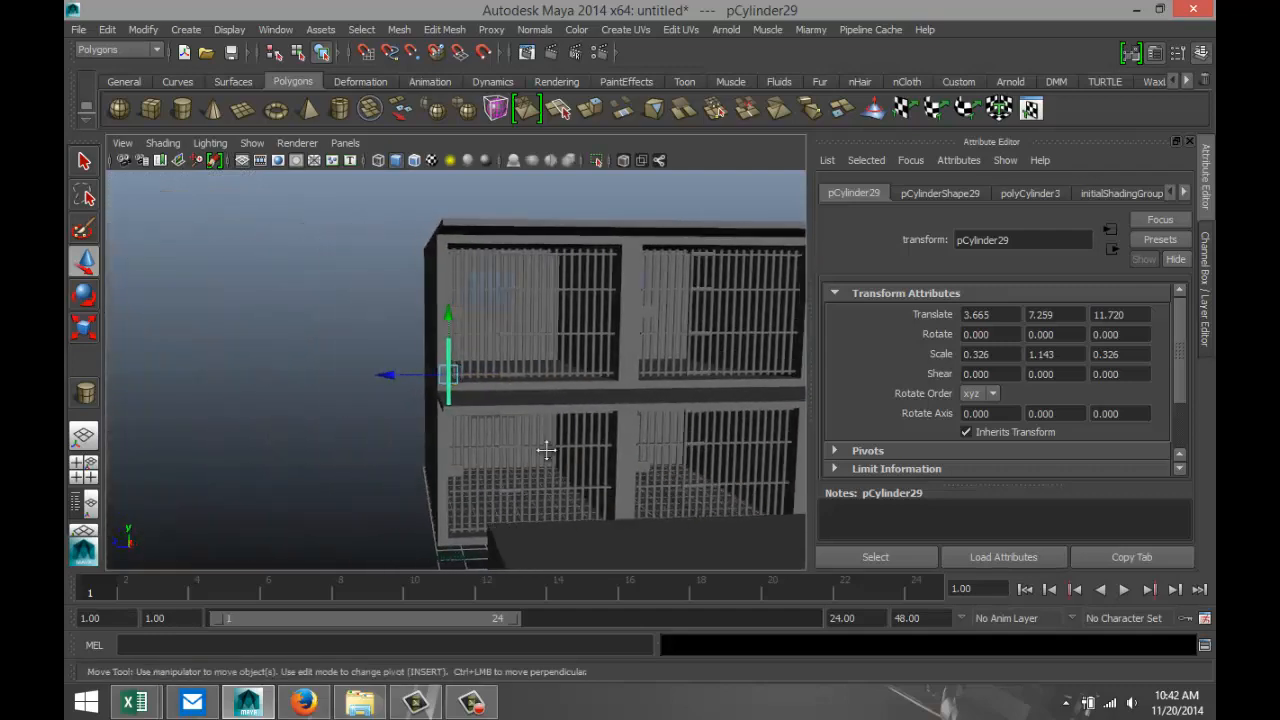
pyautogui.keyDown('alt'); pyautogui.moveTo(543, 449); pyautogui.dragTo(374, 451); pyautogui.keyUp('alt')
# Duplicate the post in the side view and move the copy to the first divider between cells, at about Z 4.282.
pyautogui.click(83, 464)
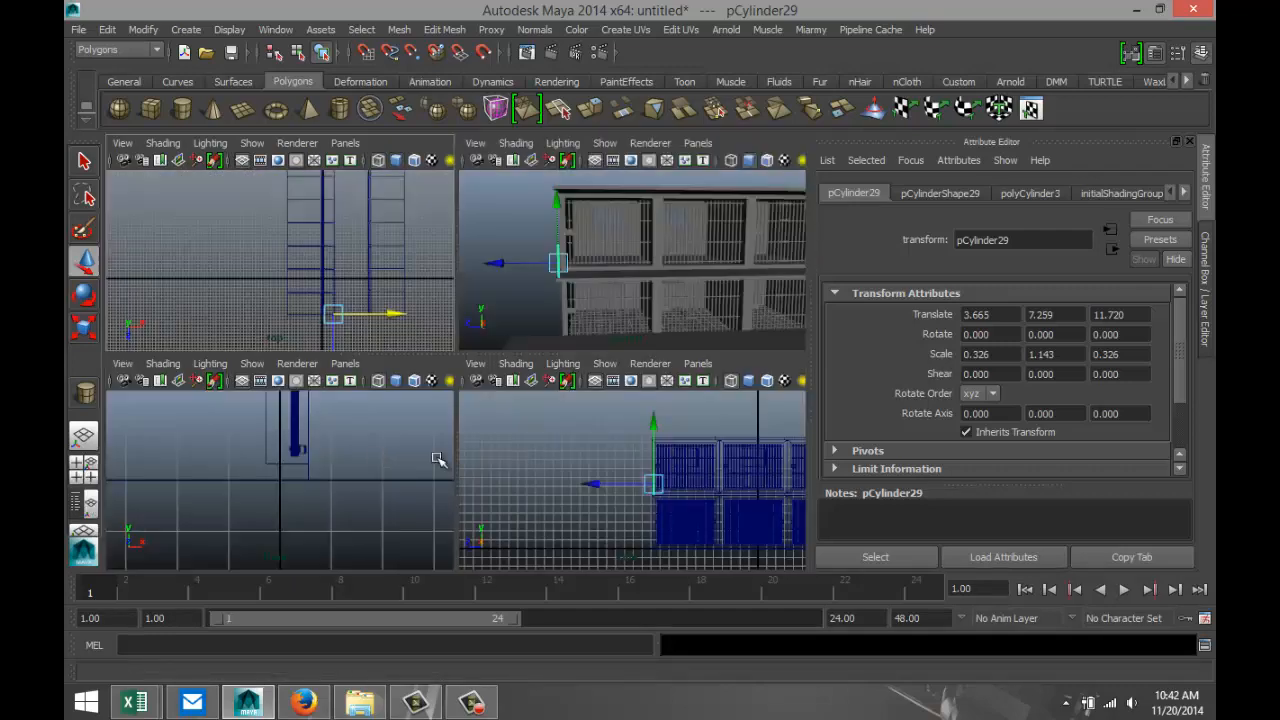
pyautogui.press('space')
pyautogui.scroll(-1, 581, 494)
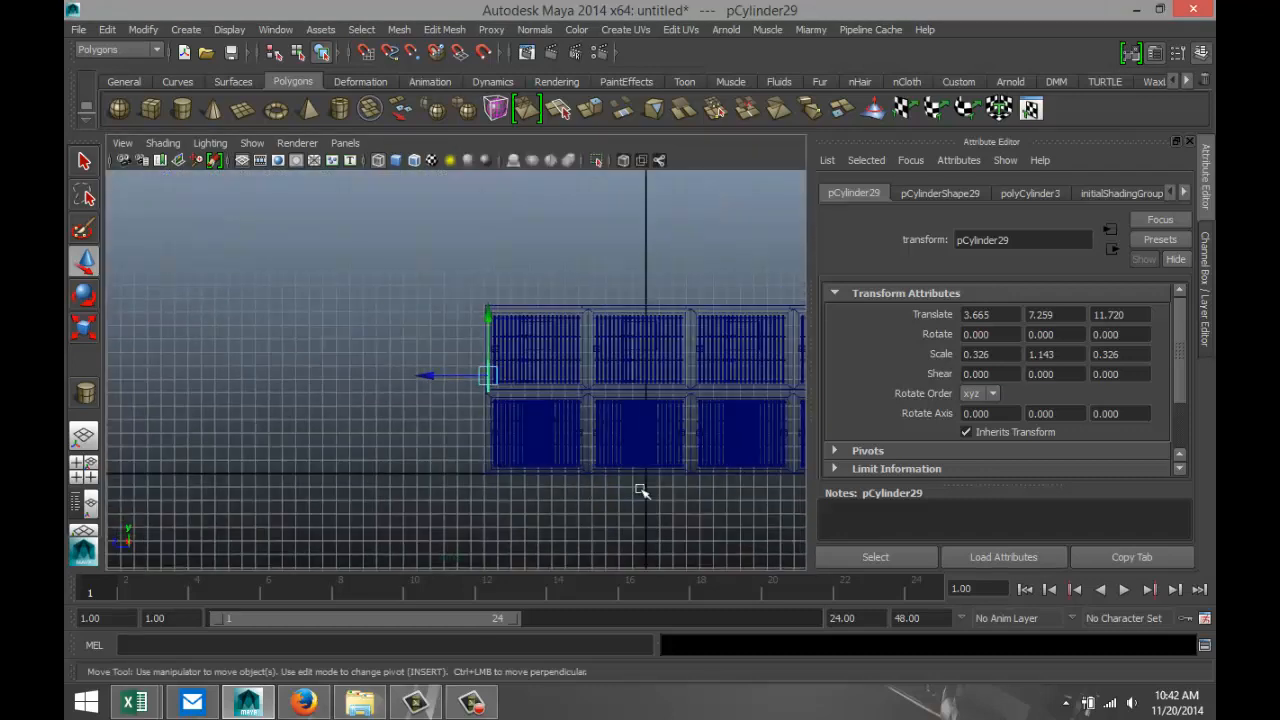
pyautogui.scroll(-2, 654, 491)
pyautogui.scroll(-2, 600, 488)
pyautogui.scroll(4, 527, 488)
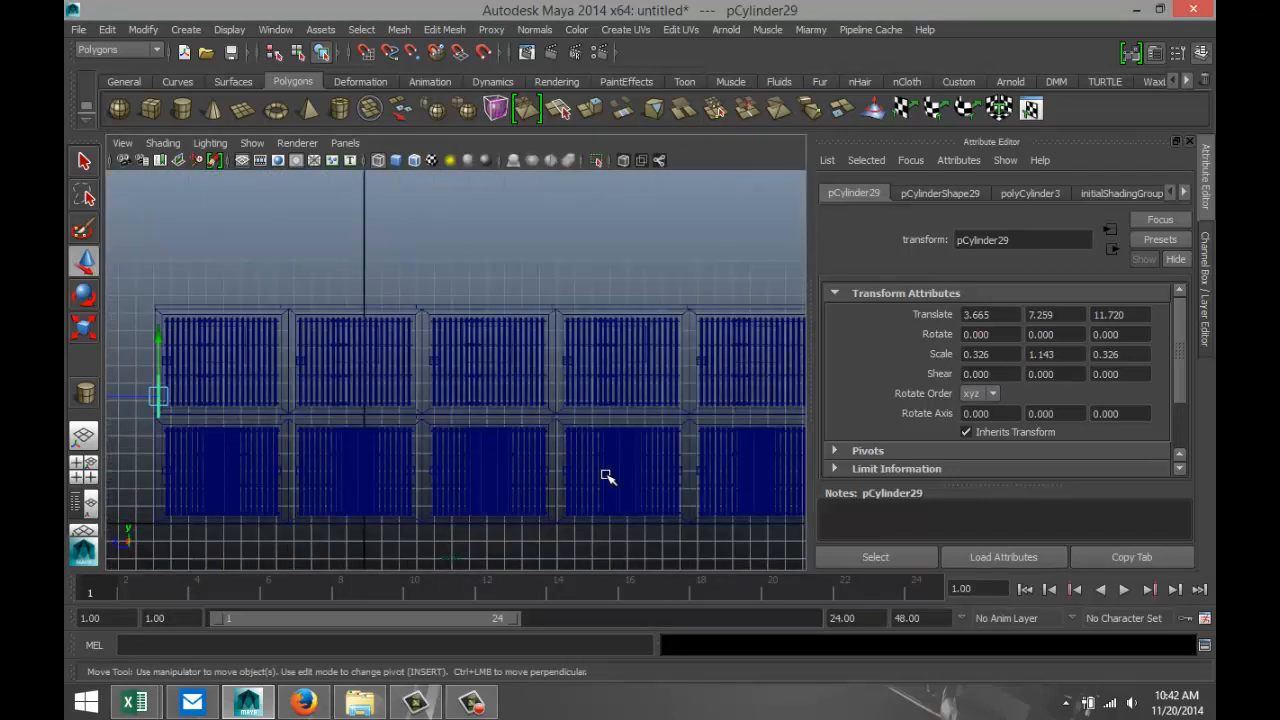
pyautogui.hotkey('ctrl', 'd')
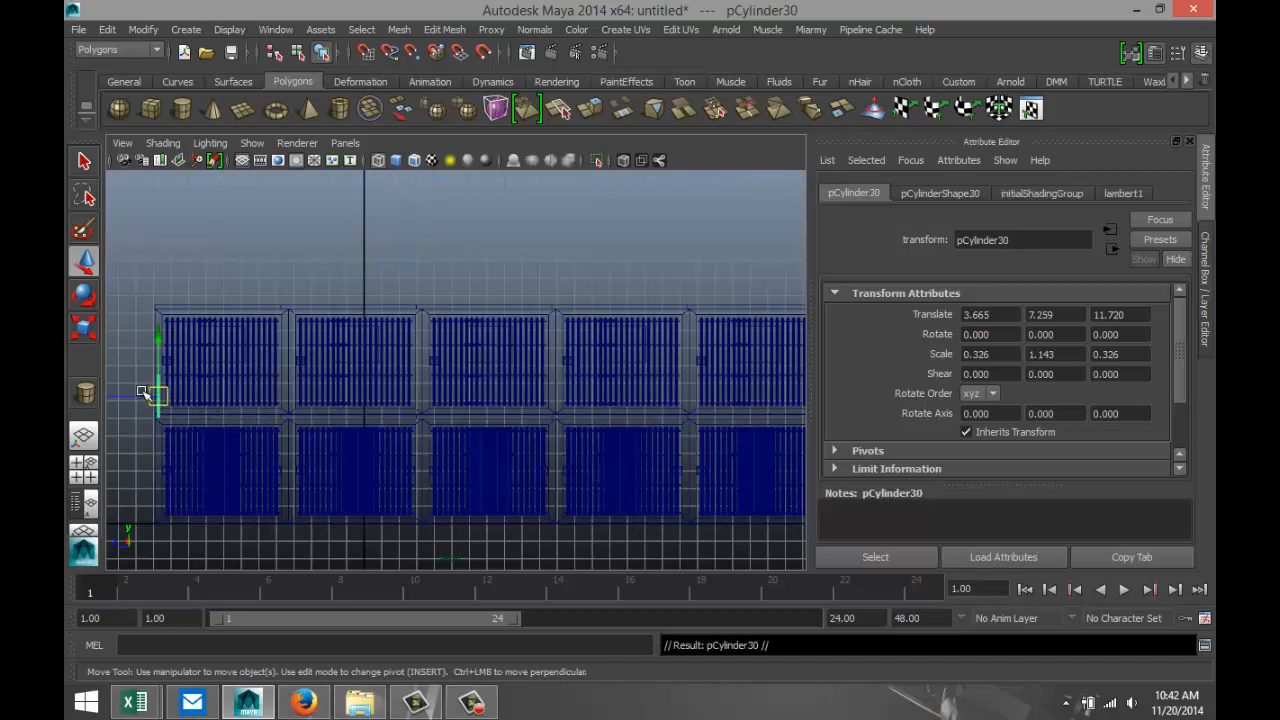
pyautogui.moveTo(142, 397); pyautogui.dragTo(263, 409)
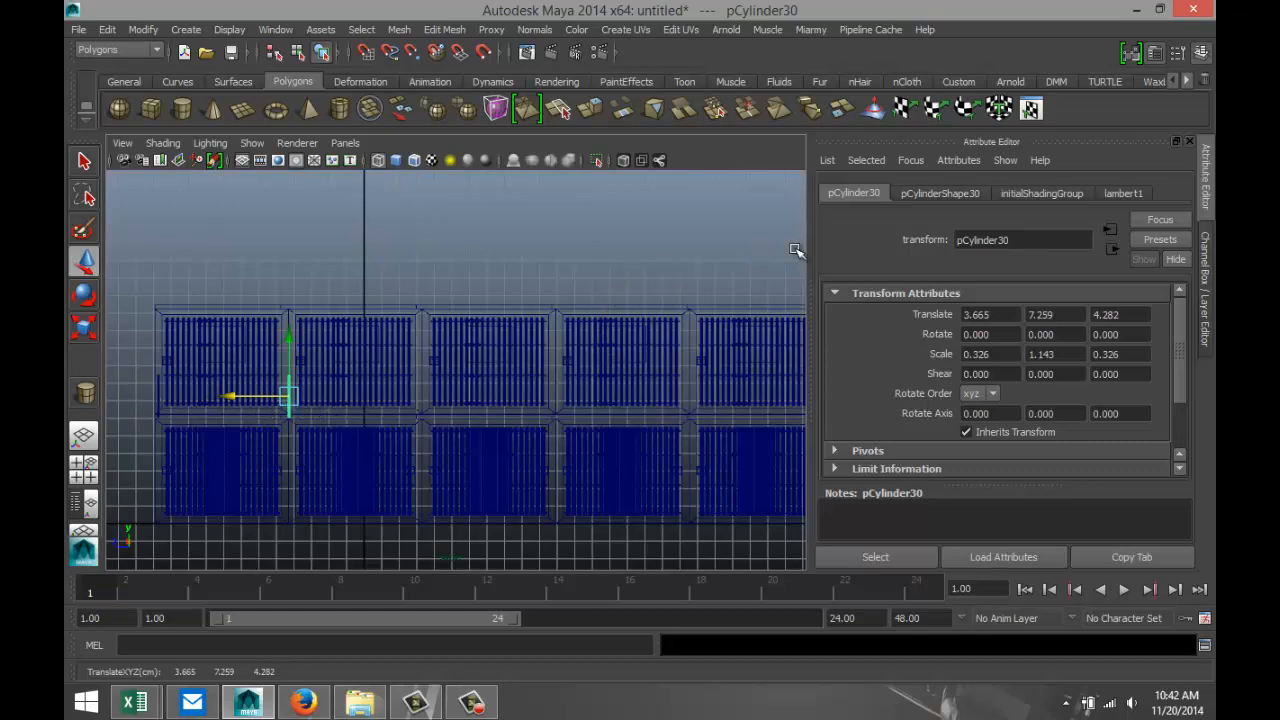
# Repeat the duplicate with the same spacing along the walkway until a post reaches the last cell, at about Z -62.657.
pyautogui.scroll(-4, 740, 290)
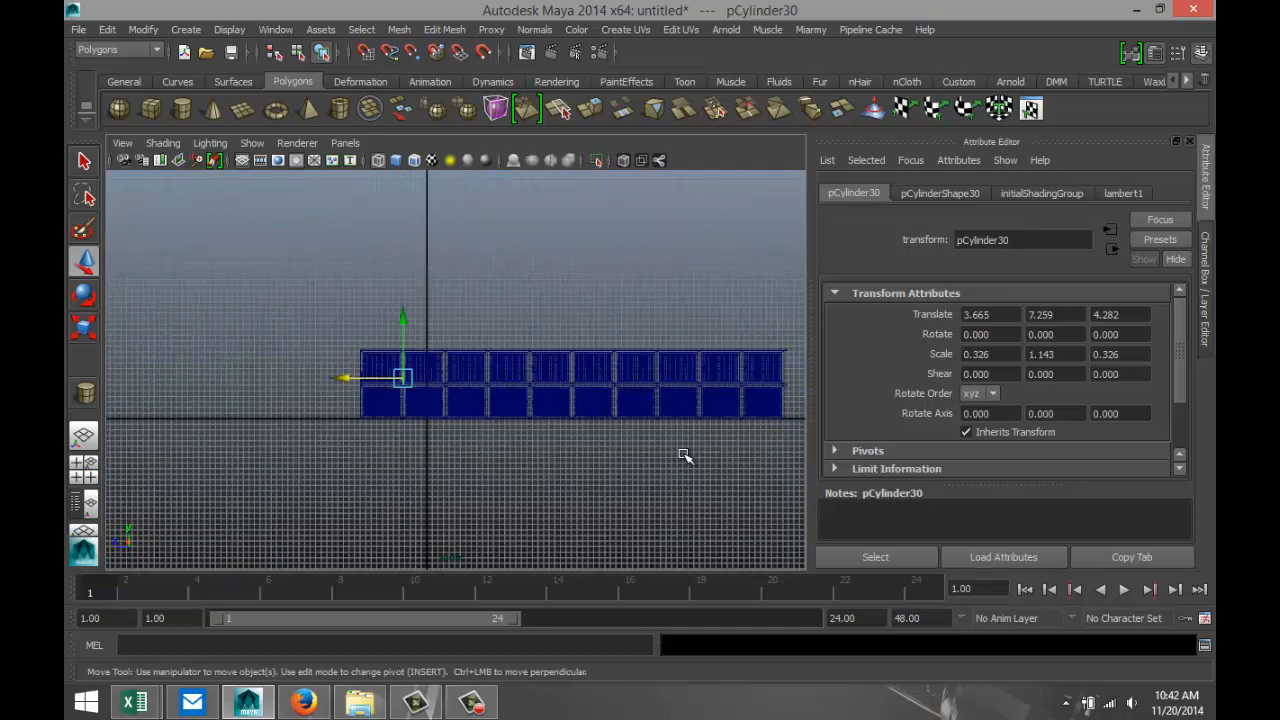
pyautogui.hotkey('shift', 'd')
pyautogui.hotkey('shift', 'd')
pyautogui.hotkey('shift', 'd')
pyautogui.hotkey('shift', 'd')
pyautogui.hotkey('shift', 'd')
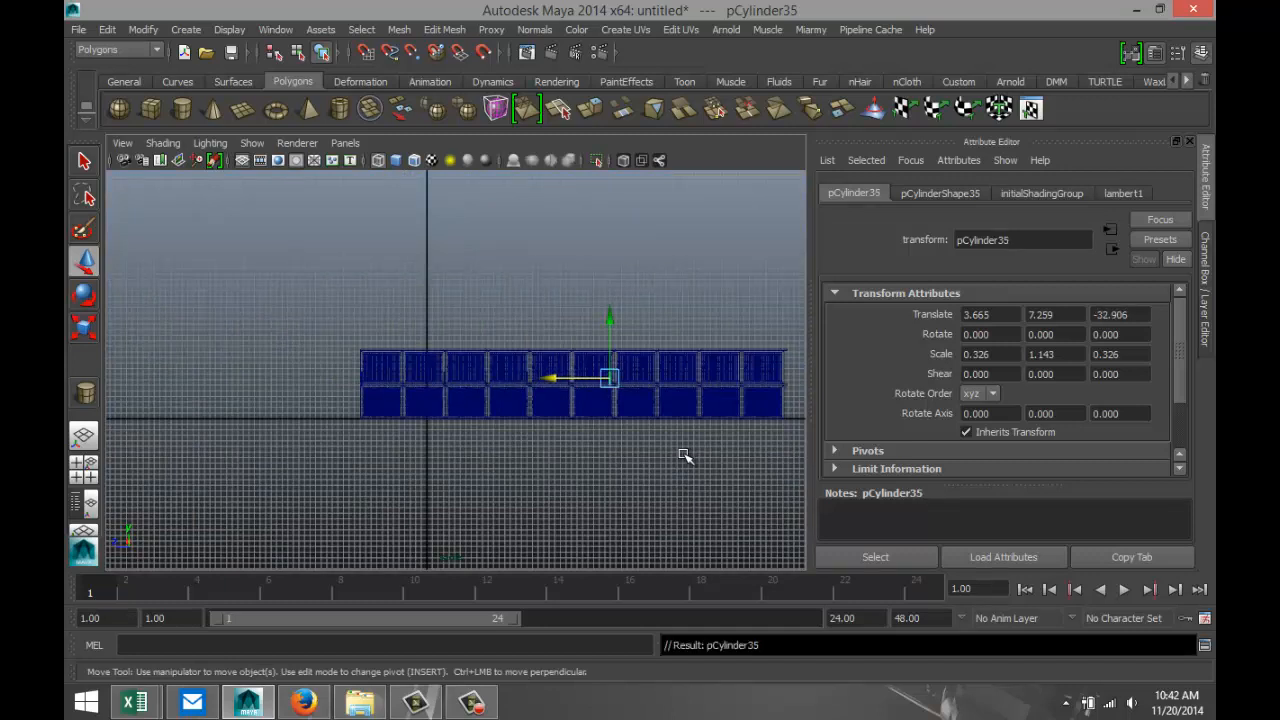
pyautogui.hotkey('shift', 'd')
pyautogui.hotkey('shift', 'd')
pyautogui.hotkey('shift', 'd')
pyautogui.hotkey('shift', 'd')
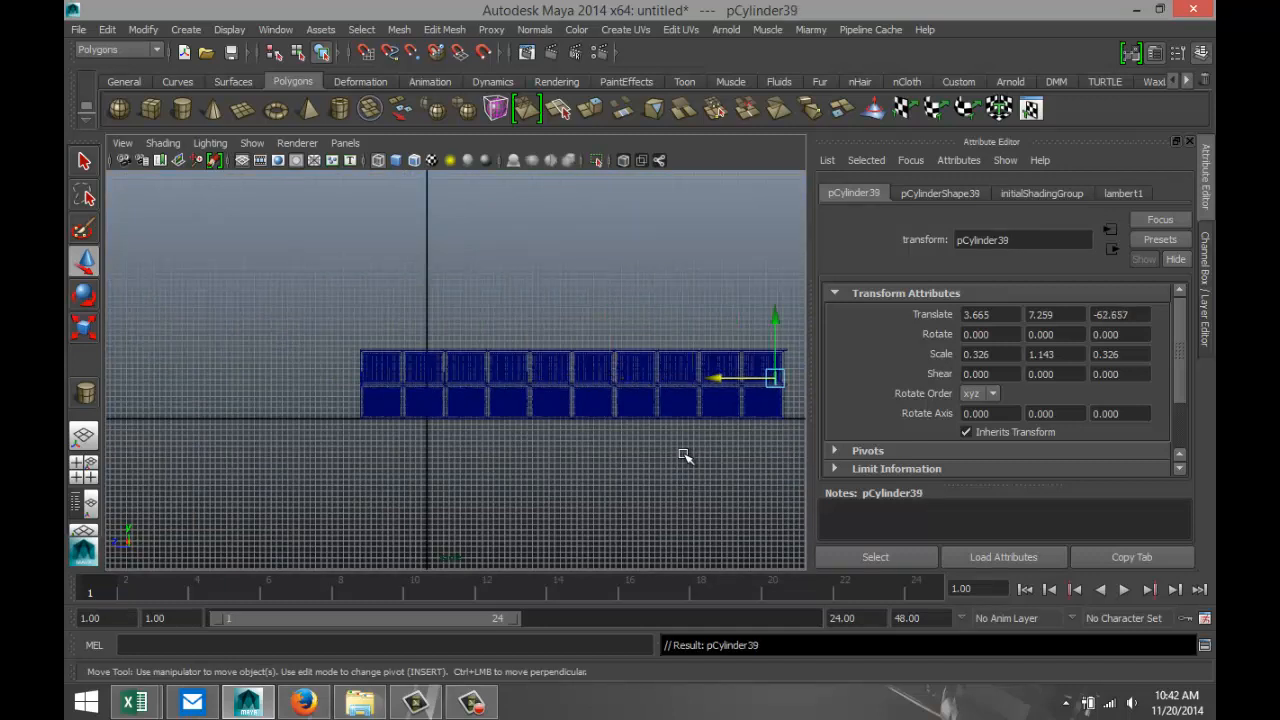
# Frame the last post in the side view and move it along Z to the far end of the walkway slab.
pyautogui.click(84, 470)
pyautogui.press('space')
pyautogui.press('f')
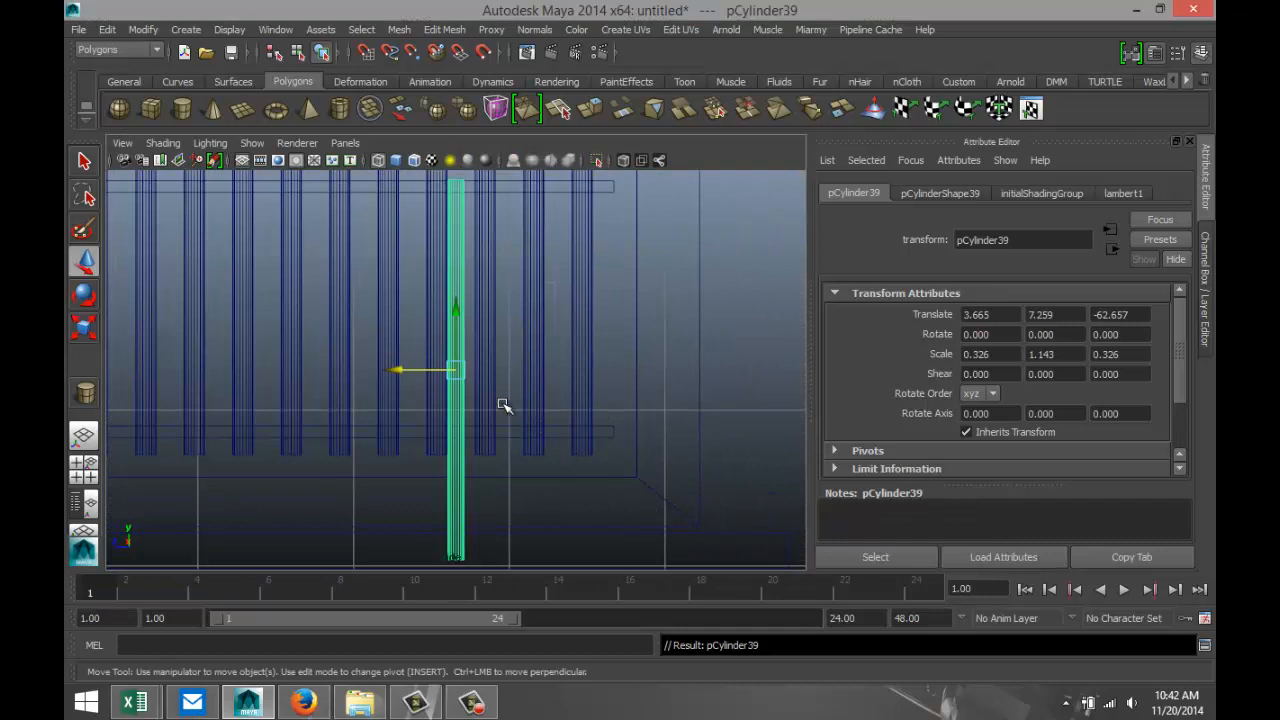
pyautogui.scroll(-4, 420, 380)
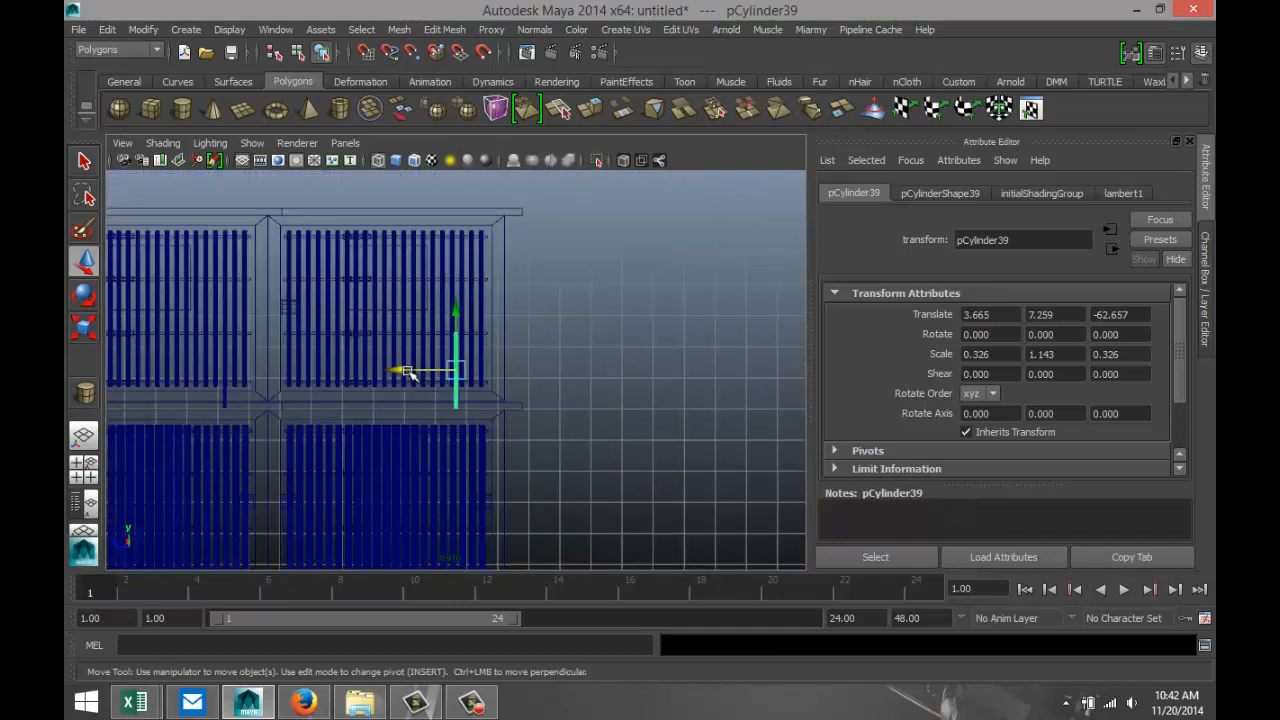
pyautogui.moveTo(406, 371); pyautogui.dragTo(466, 371)
# Select the next-to-last post and move it to about Z -56.638, in line with the divider between the last two cells.
pyautogui.keyDown('alt'); pyautogui.moveTo(362, 455); pyautogui.dragTo(498, 427, button='middle'); pyautogui.keyUp('alt')
pyautogui.click(344, 372)
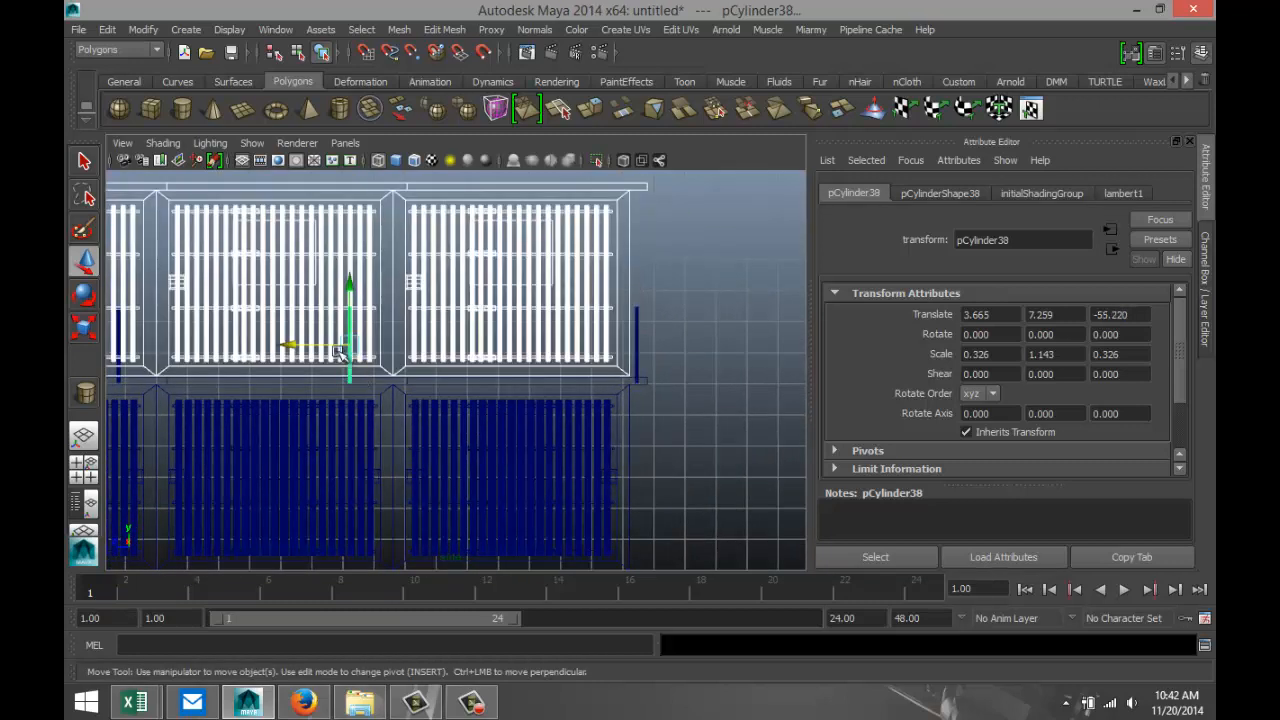
pyautogui.moveTo(294, 346); pyautogui.dragTo(337, 350)
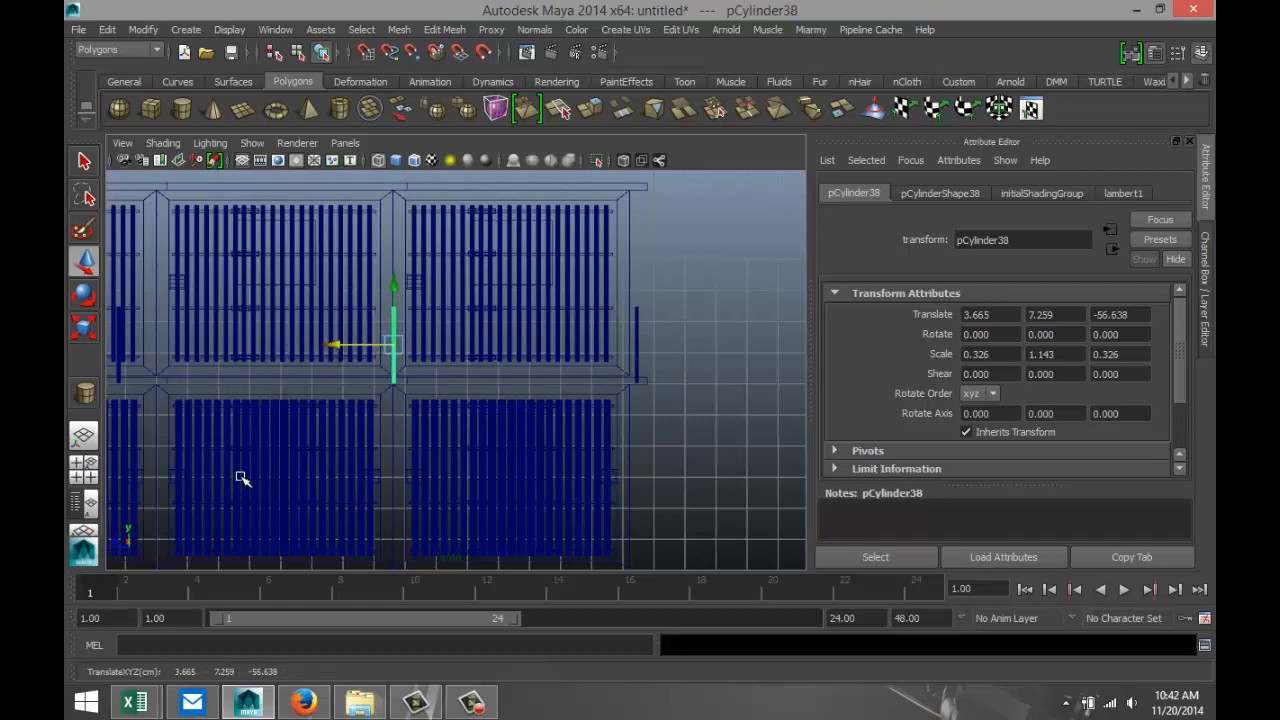
pyautogui.keyDown('alt'); pyautogui.moveTo(251, 471); pyautogui.dragTo(546, 486, button='middle'); pyautogui.keyUp('alt')
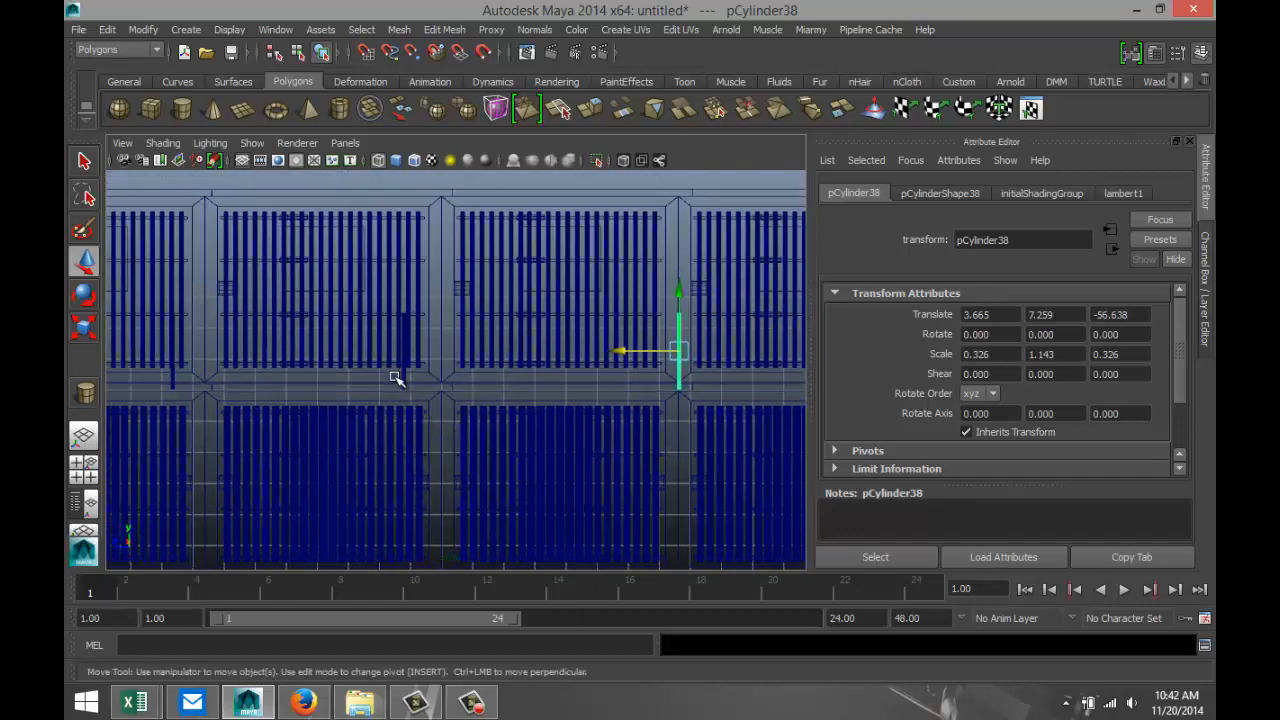
# Move the third post from the walkway's far end to about Z -48.998, in line with its cell divider.
pyautogui.click(413, 390)
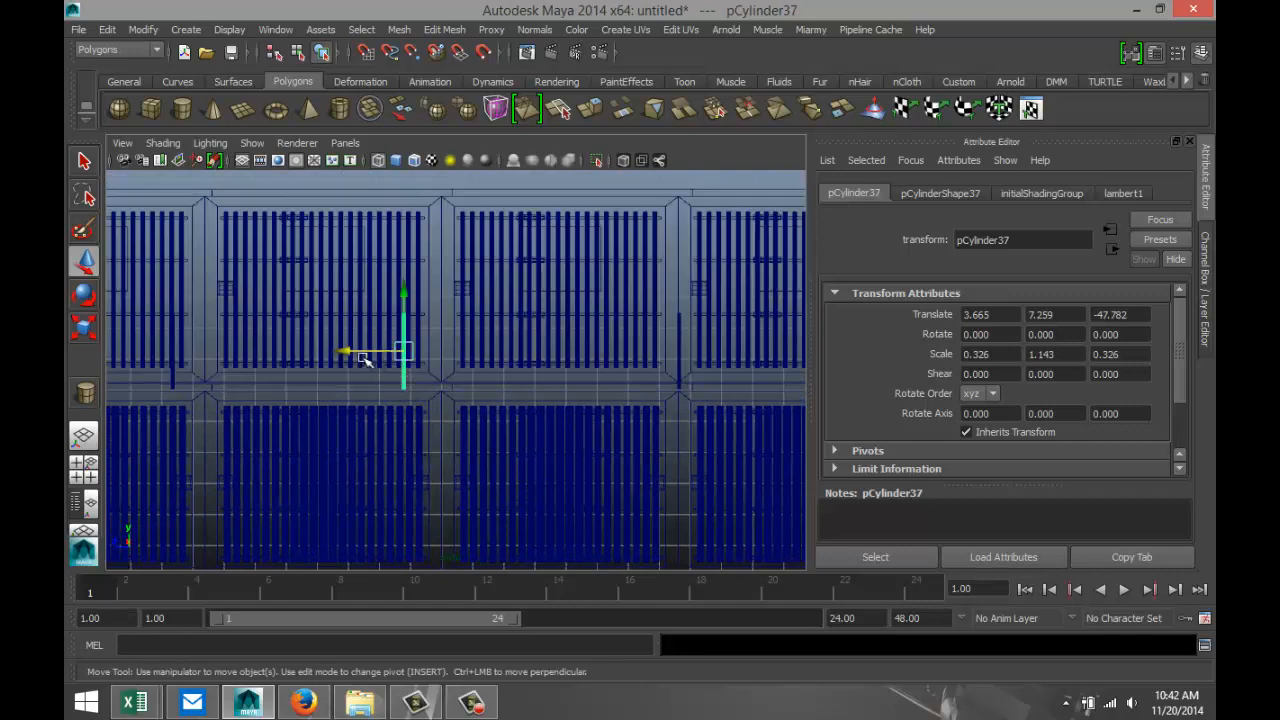
pyautogui.moveTo(350, 352); pyautogui.dragTo(386, 360)
pyautogui.keyDown('alt'); pyautogui.moveTo(346, 450); pyautogui.dragTo(561, 456, button='middle'); pyautogui.keyUp('alt')
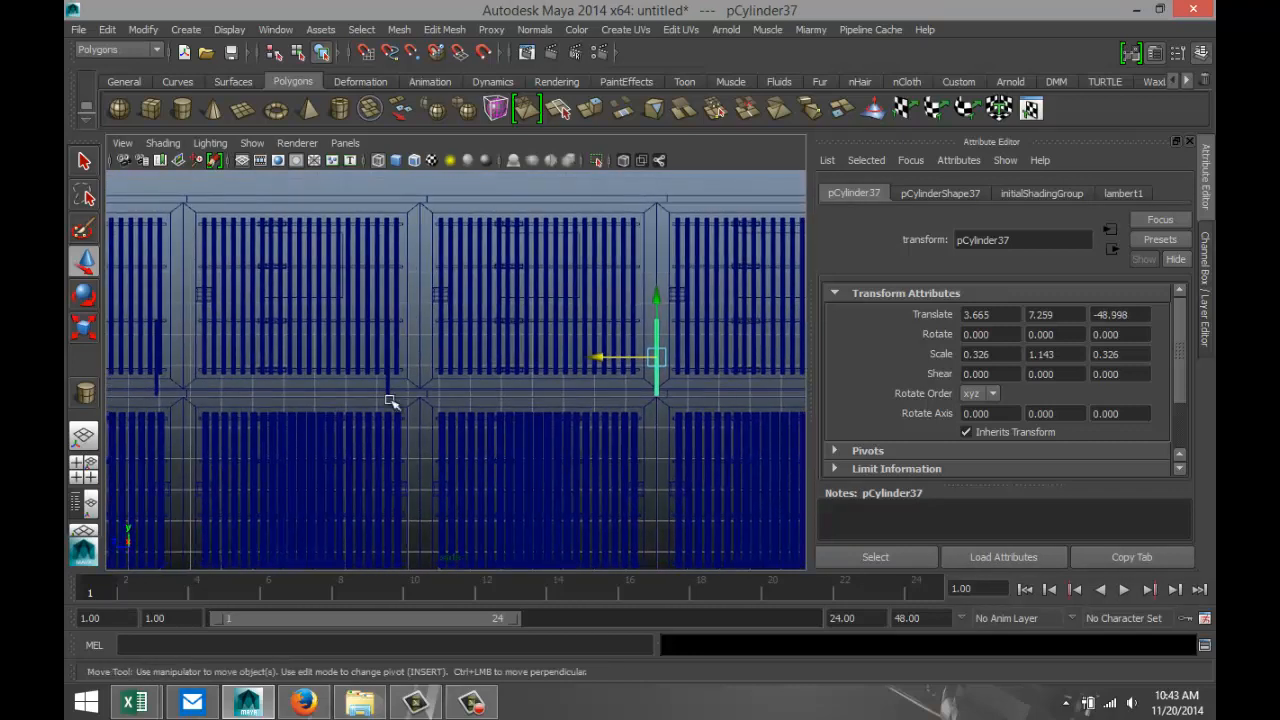
pyautogui.click(375, 385)
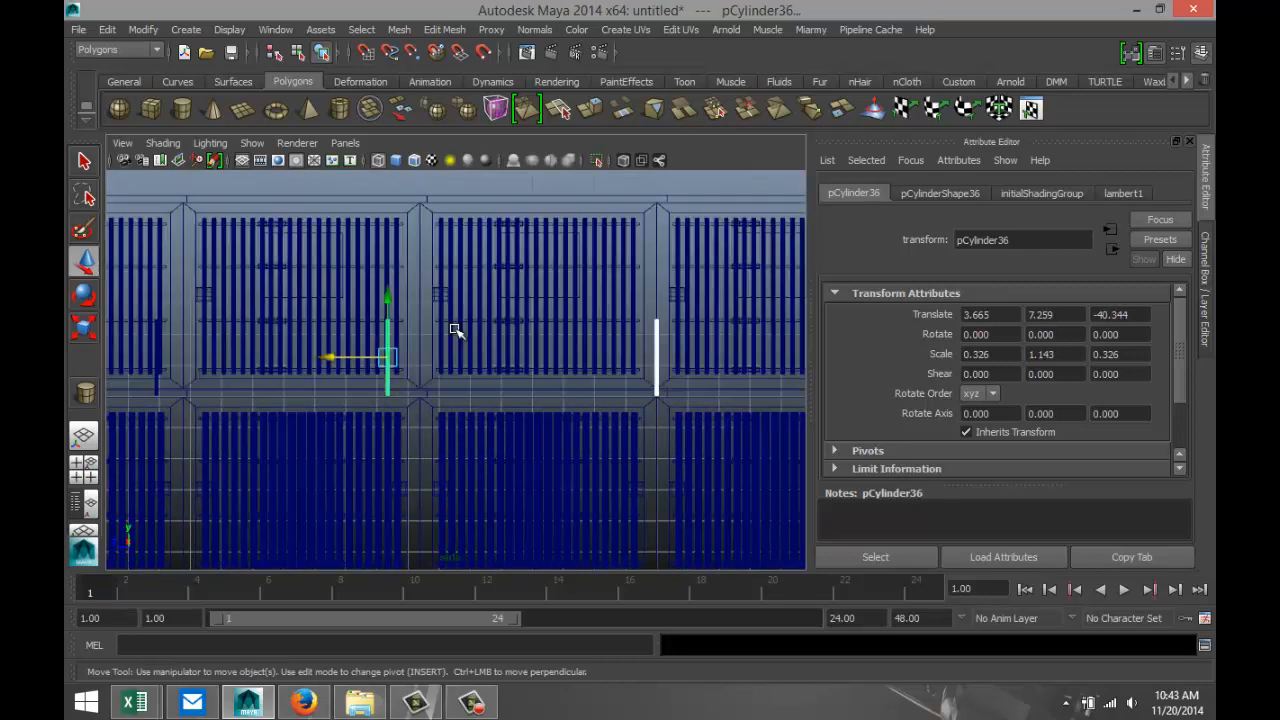
pyautogui.moveTo(344, 360); pyautogui.dragTo(372, 362)
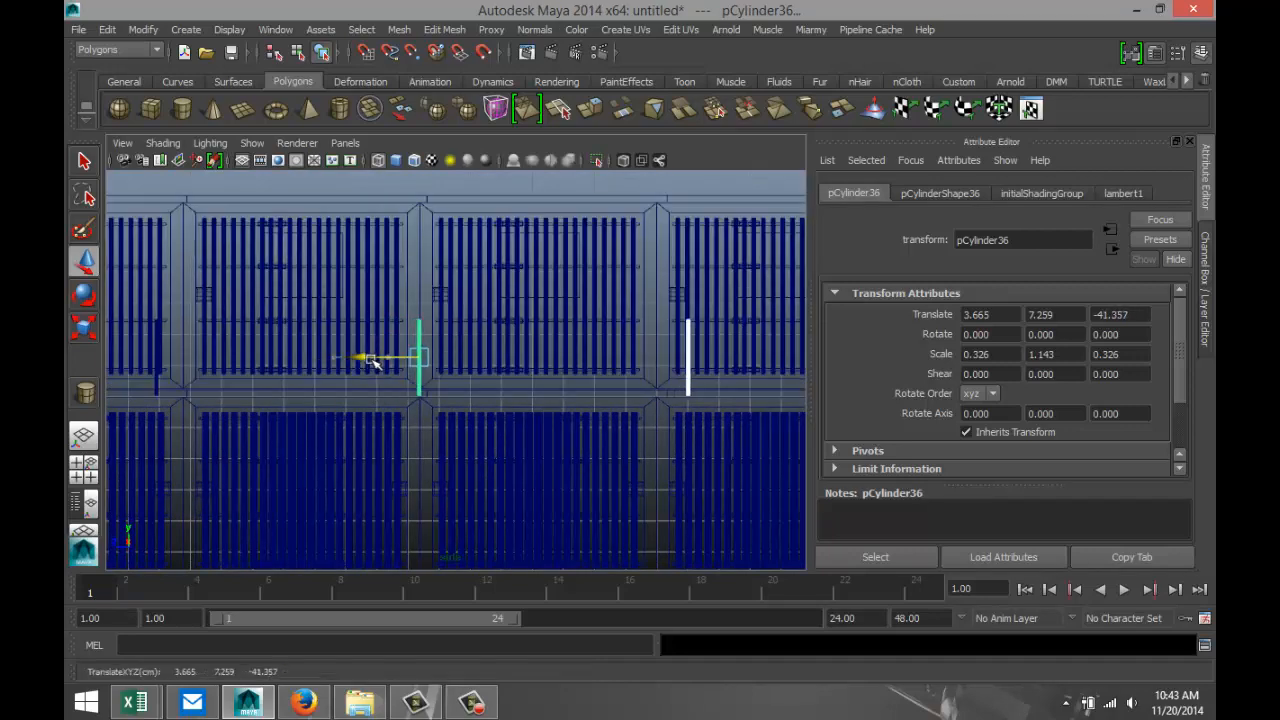
pyautogui.hotkey('ctrl', 'z')
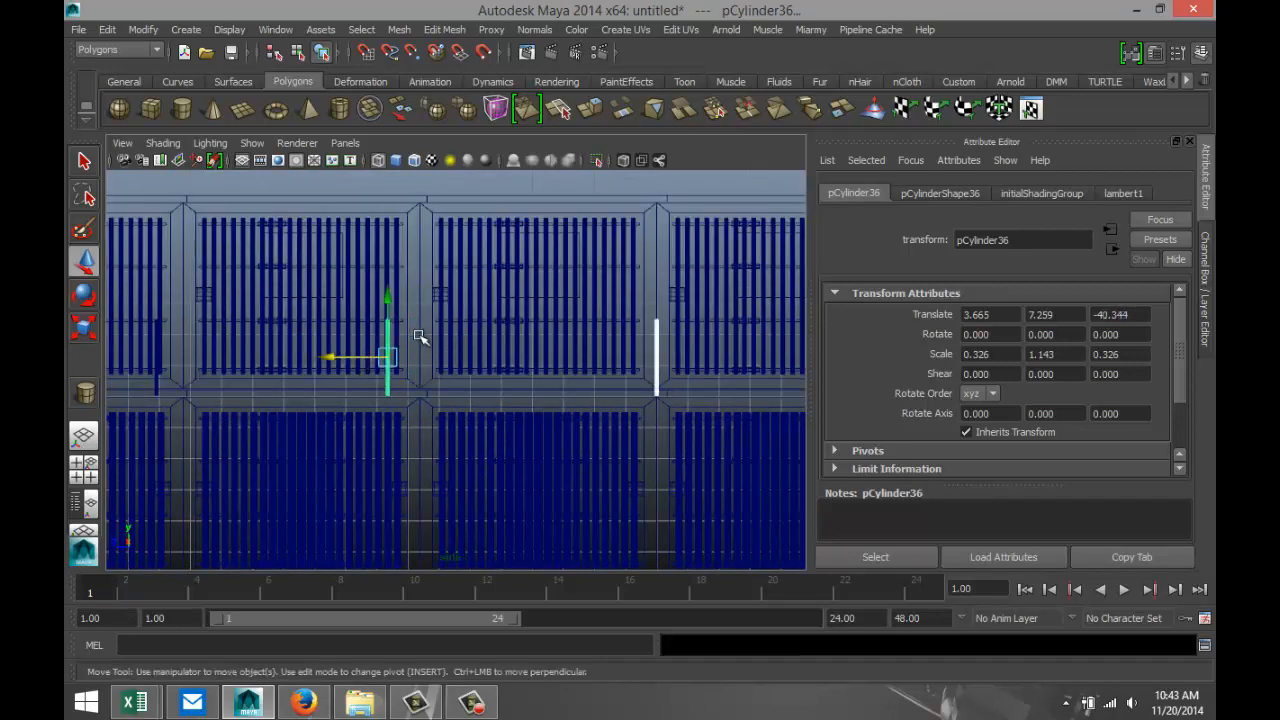
# Select only the fourth post from the far end and move it to about Z -41.328, onto its cell divider.
pyautogui.click(389, 389)
pyautogui.click(389, 389)
pyautogui.click(388, 391)
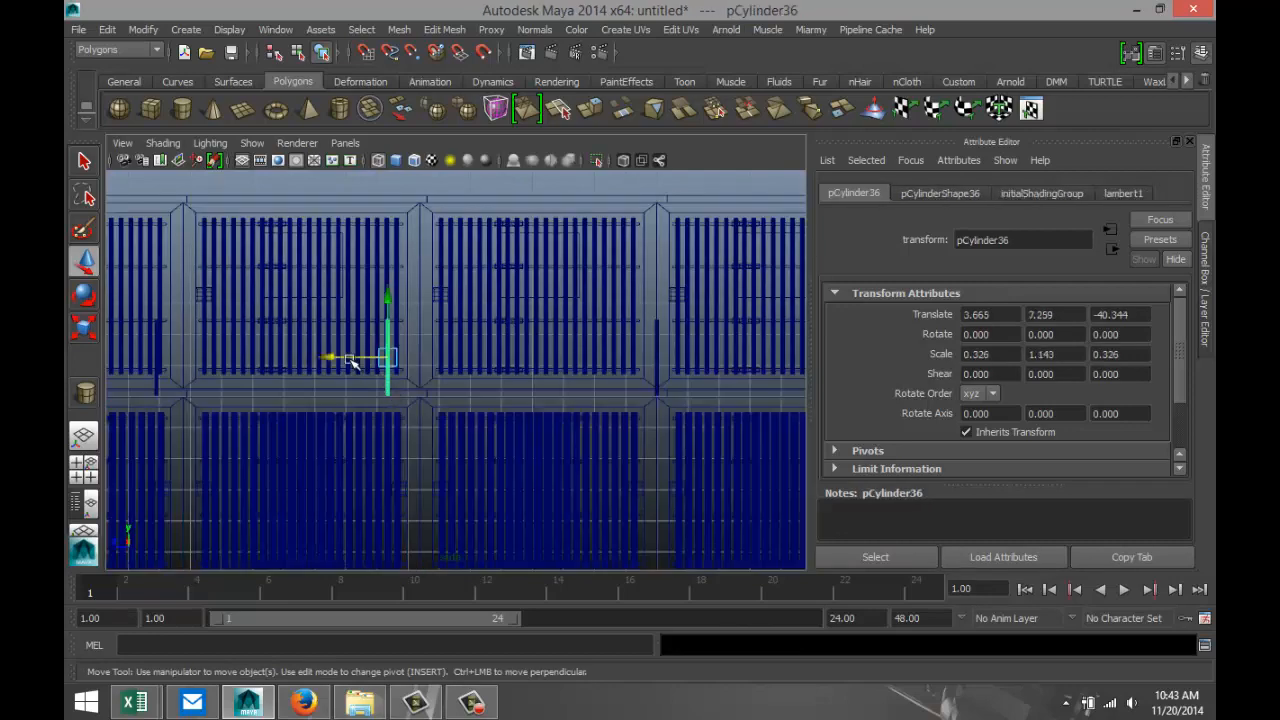
pyautogui.moveTo(350, 362)
pyautogui.mouseDown()
pyautogui.moveTo(338, 357)
pyautogui.moveTo(374, 362)
pyautogui.mouseUp()
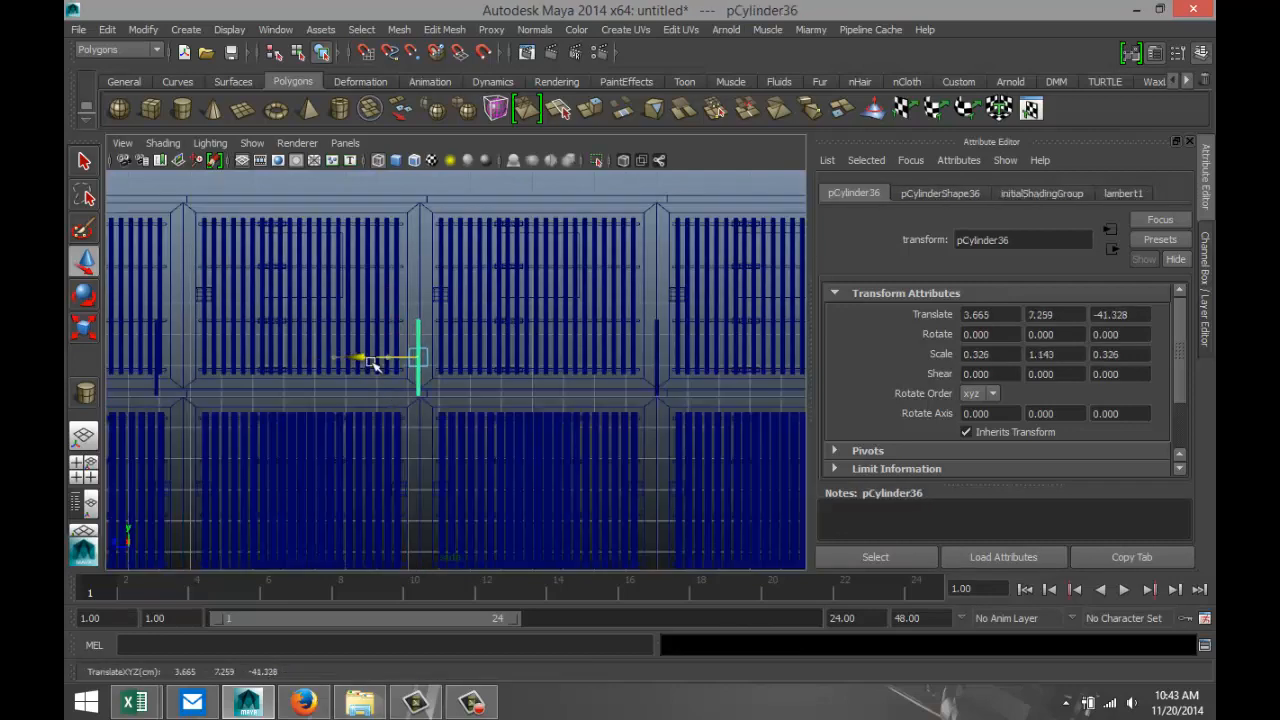
# Align the fifth and sixth posts from the far end with their cell dividers, placing the fifth at about Z -33.717.
pyautogui.keyDown('alt'); pyautogui.moveTo(308, 450); pyautogui.dragTo(505, 425, button='middle'); pyautogui.keyUp('alt')
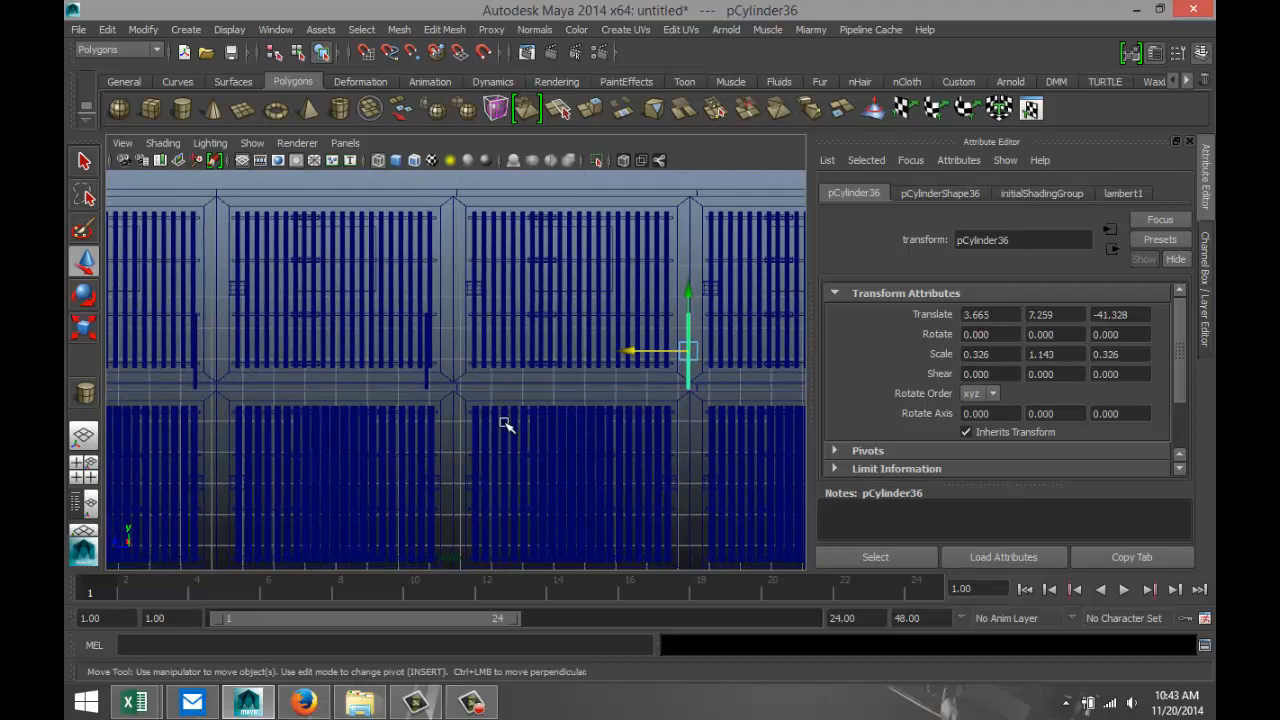
pyautogui.click(418, 380)
pyautogui.moveTo(385, 353); pyautogui.dragTo(410, 355)
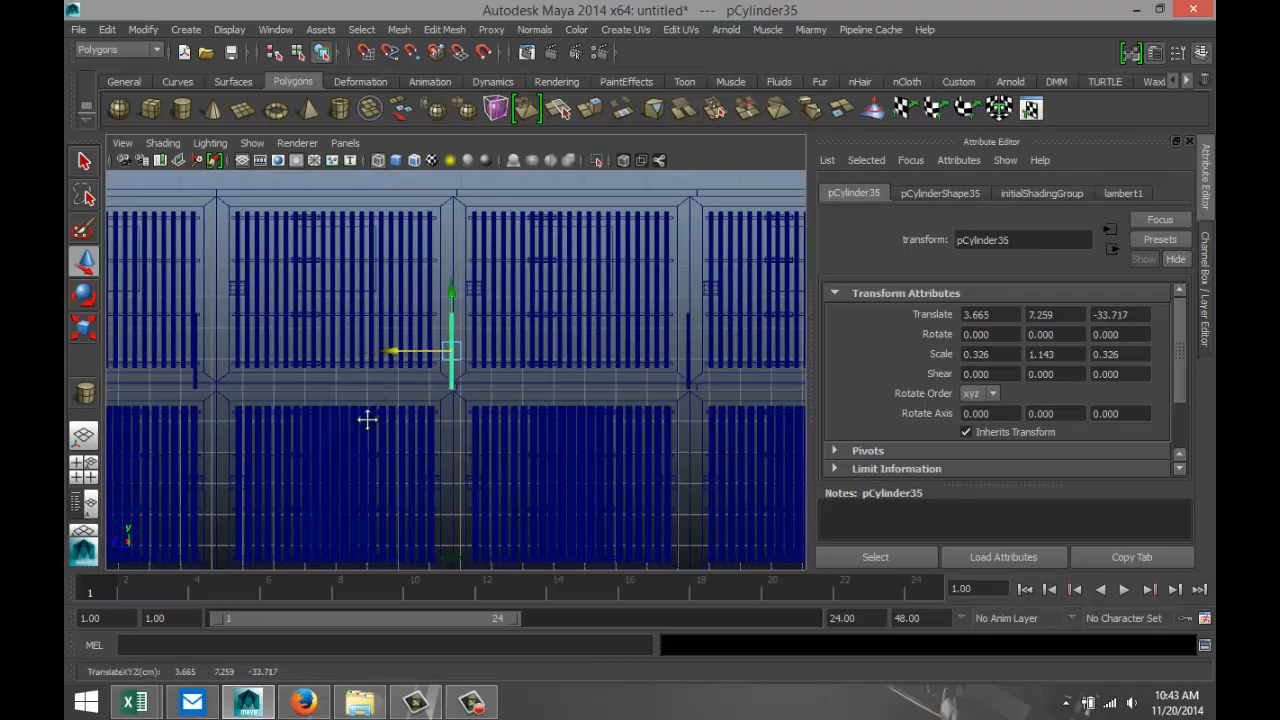
pyautogui.keyDown('alt'); pyautogui.moveTo(367, 420); pyautogui.dragTo(567, 428, button='middle'); pyautogui.keyUp('alt')
pyautogui.click(390, 392)
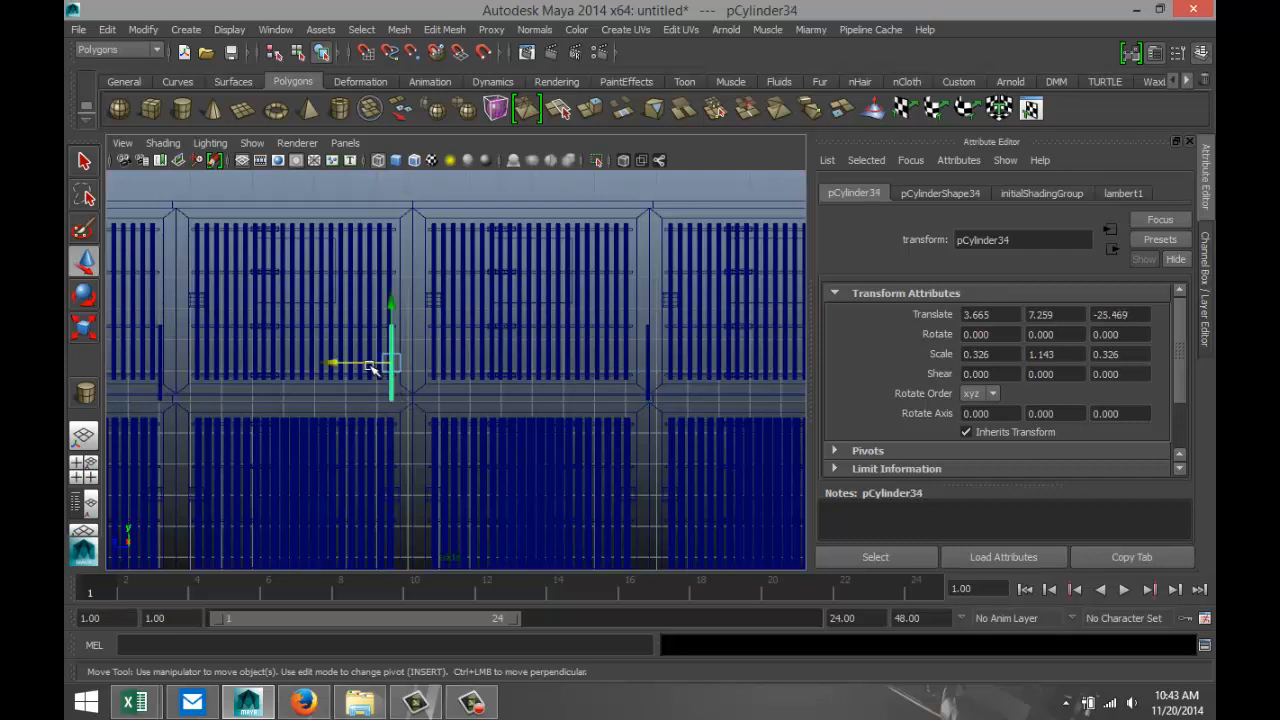
pyautogui.moveTo(362, 363); pyautogui.dragTo(385, 369)
# Move the next two misaligned posts onto their cell dividers, at about Z -18.494 and Z -10.854.
pyautogui.keyDown('alt'); pyautogui.moveTo(335, 435); pyautogui.dragTo(594, 444, button='middle'); pyautogui.keyUp('alt')
pyautogui.click(416, 398)
pyautogui.moveTo(366, 371); pyautogui.dragTo(386, 371)
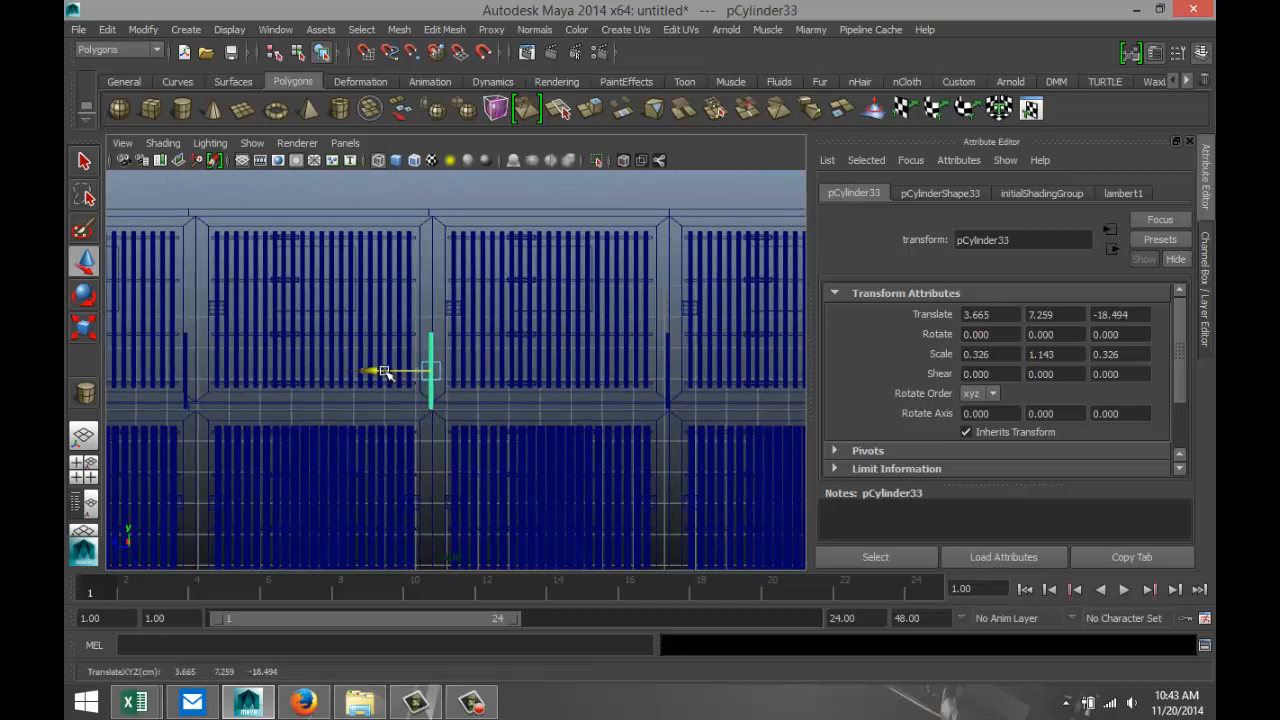
pyautogui.keyDown('alt'); pyautogui.moveTo(372, 443); pyautogui.dragTo(661, 453, button='middle'); pyautogui.keyUp('alt')
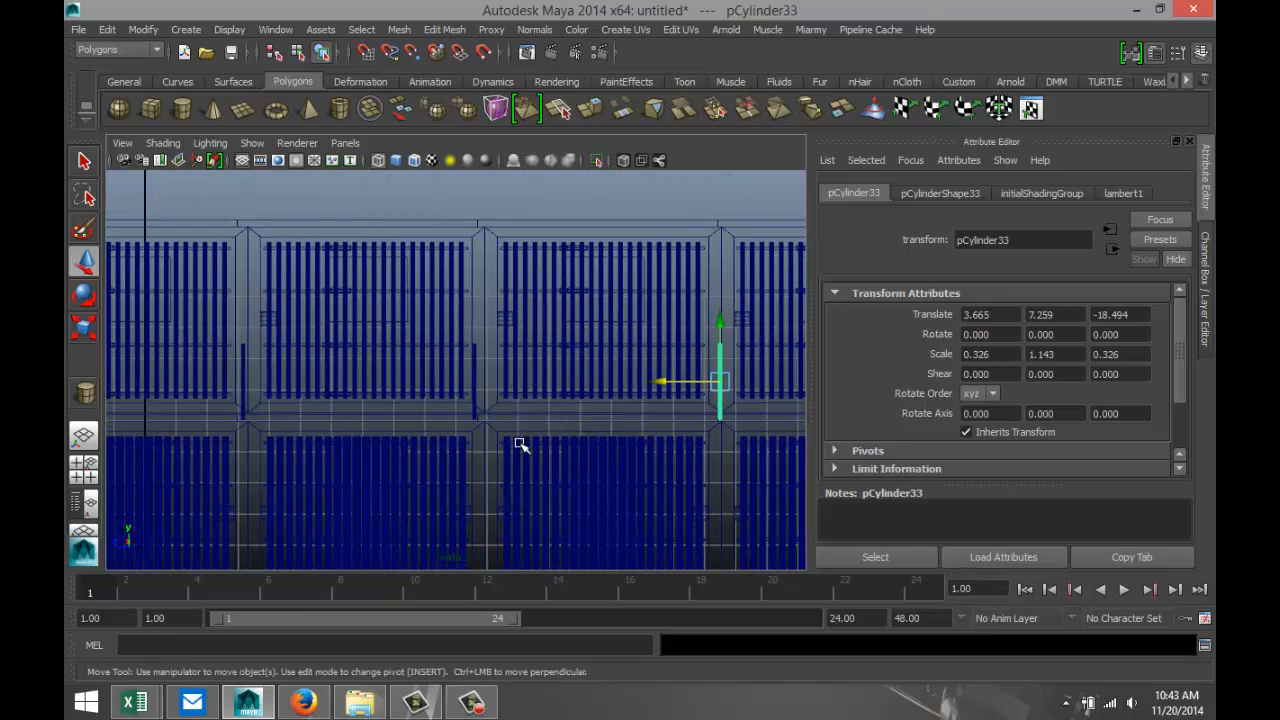
pyautogui.click(472, 404)
pyautogui.moveTo(431, 381); pyautogui.dragTo(447, 384)
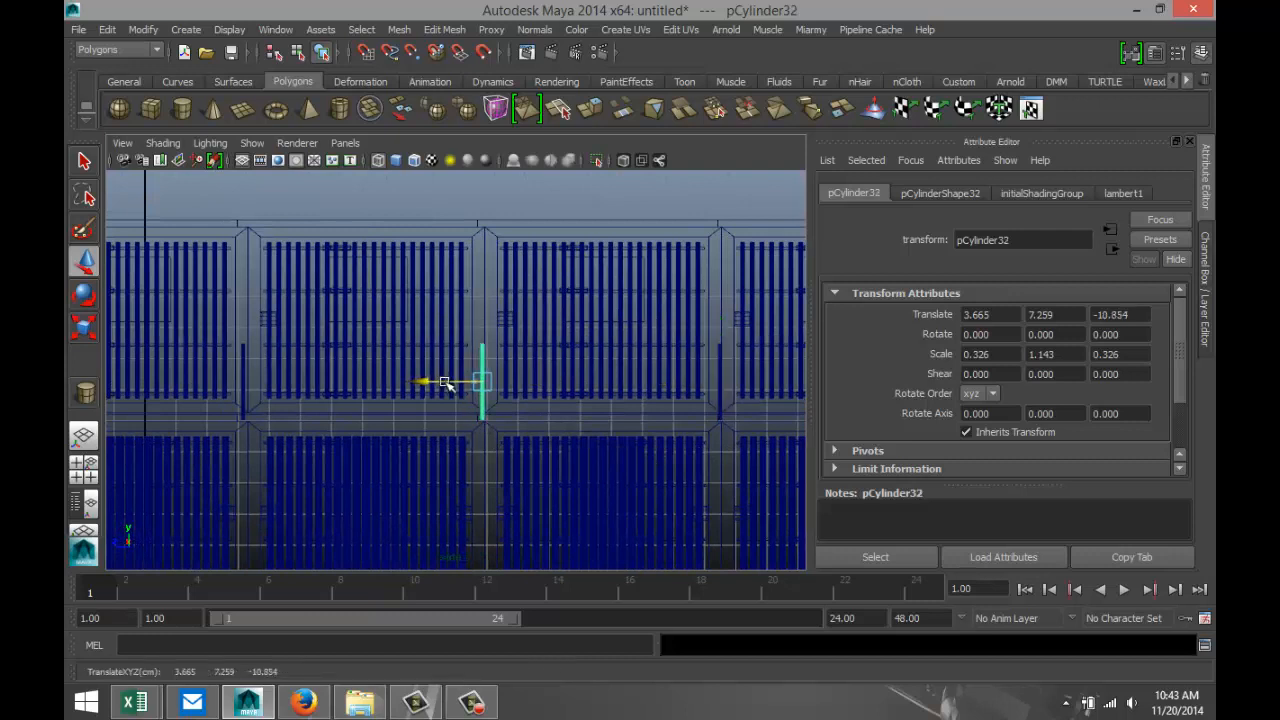
# Move the remaining misaligned post along Z to about -3.271, centred on its cell divider.
pyautogui.click(241, 413)
pyautogui.click(244, 402)
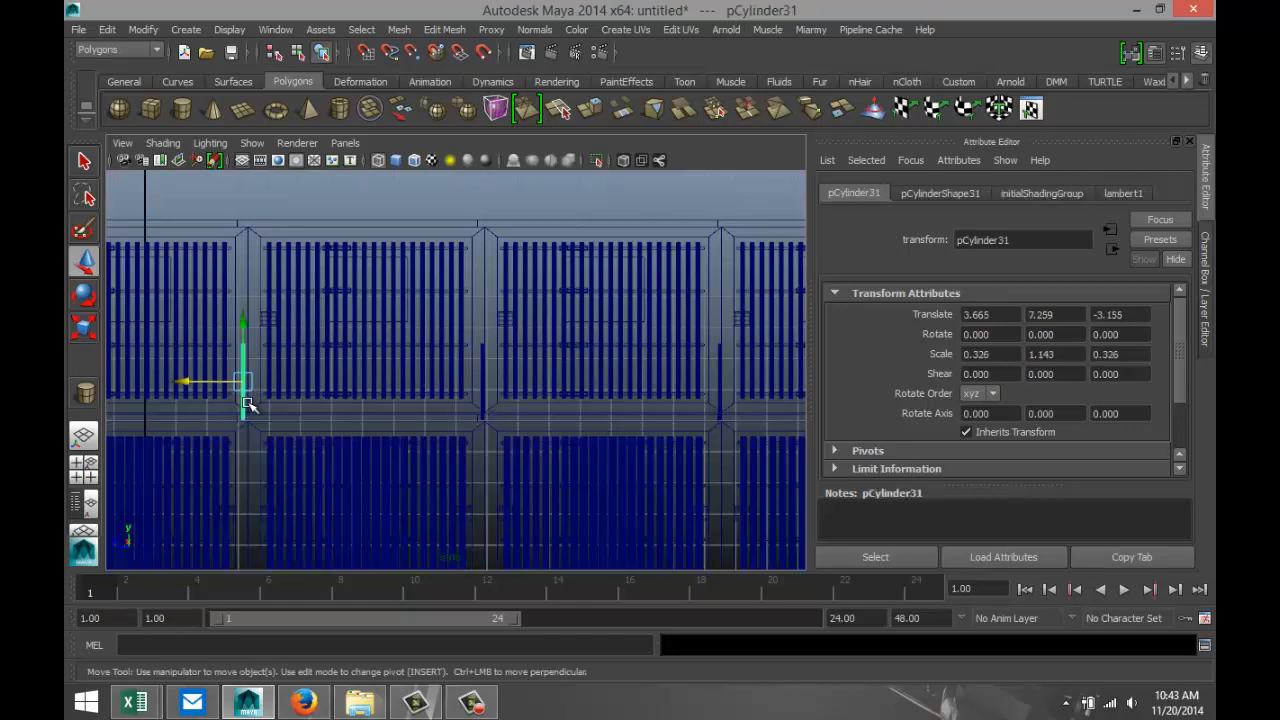
pyautogui.keyDown('alt'); pyautogui.moveTo(258, 410); pyautogui.dragTo(413, 413, button='middle'); pyautogui.keyUp('alt')
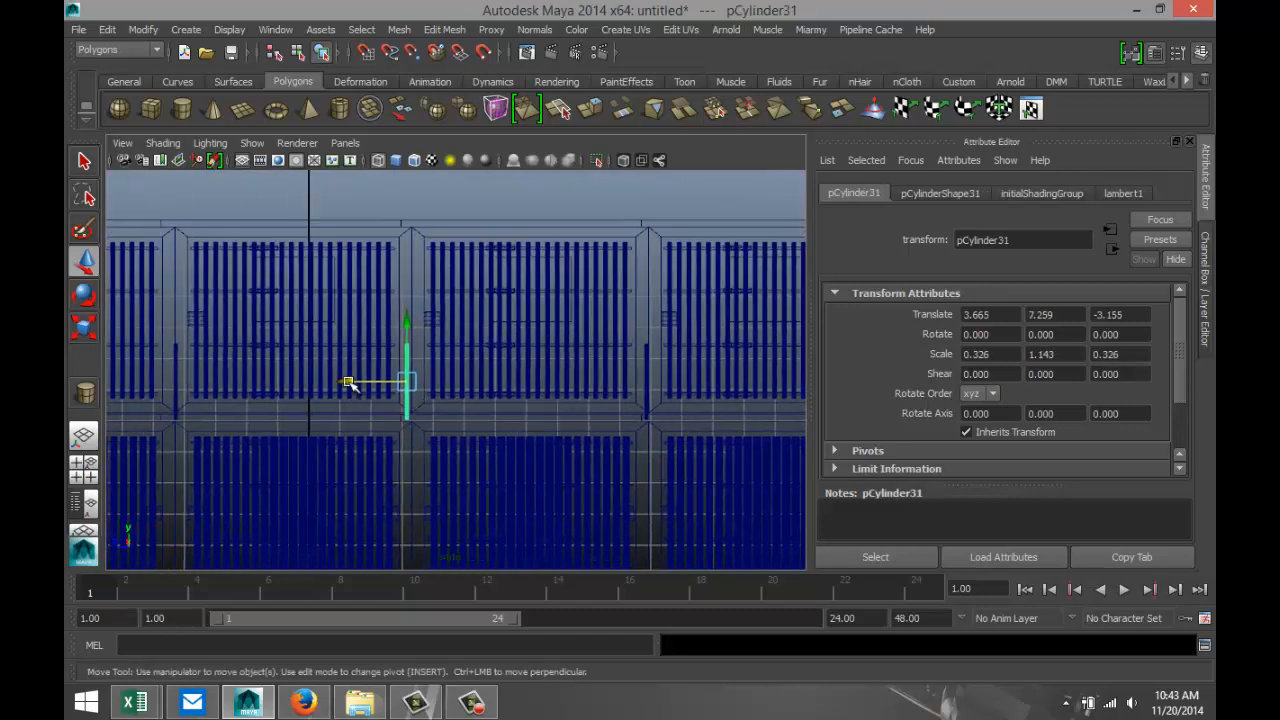
pyautogui.moveTo(348, 382); pyautogui.dragTo(352, 382)
# Duplicate the post at the first divider between cells in the perspective view and set the copy's X rotation to 90.
pyautogui.scroll(-3, 181, 404)
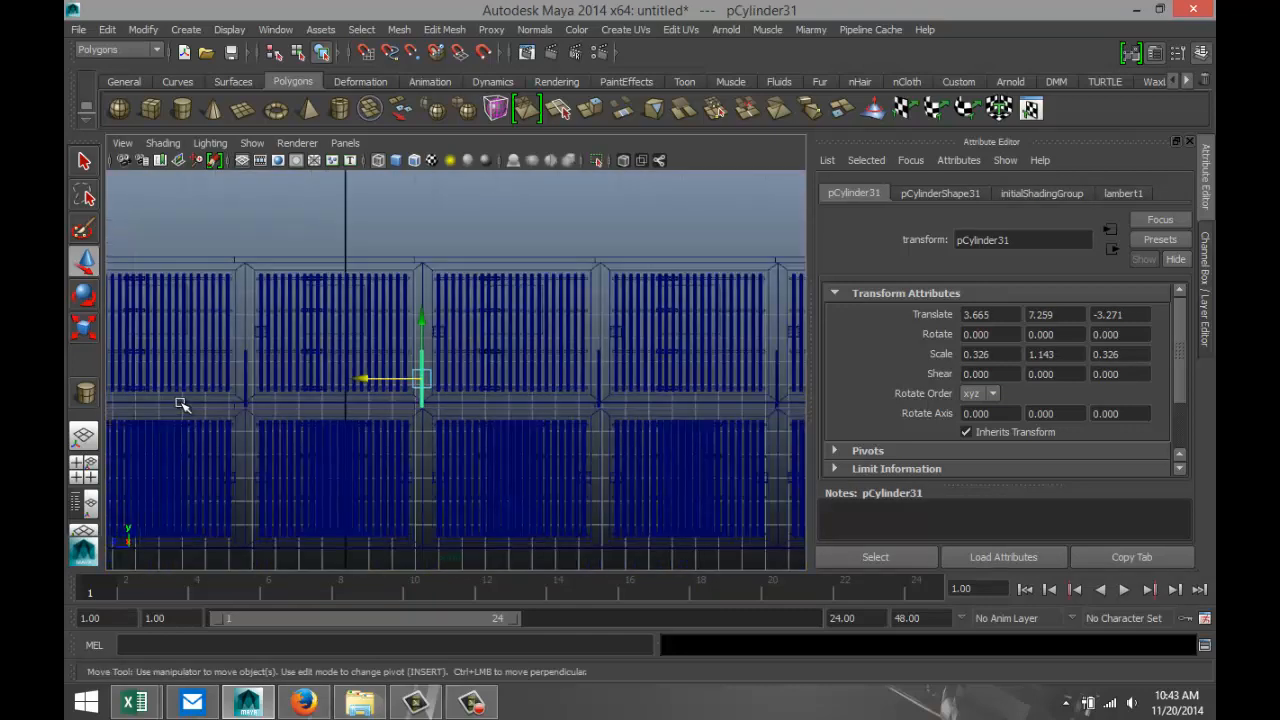
pyautogui.scroll(-2, 181, 404)
pyautogui.click(84, 470)
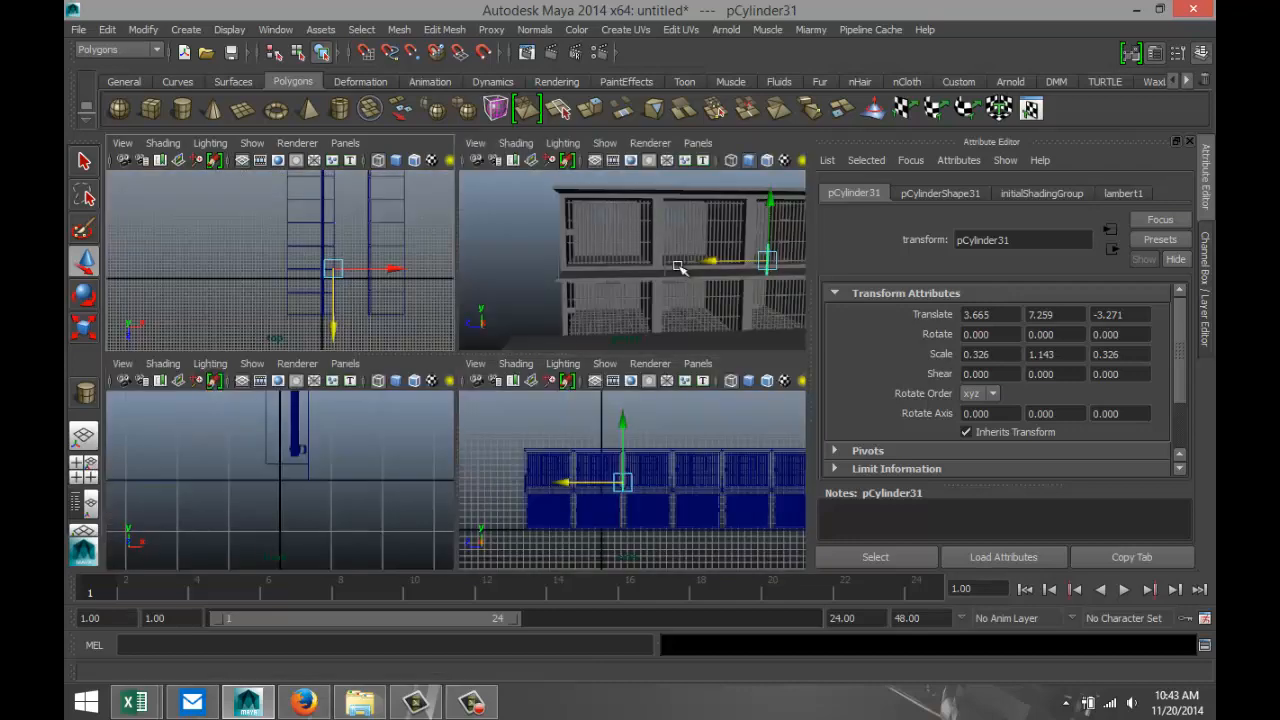
pyautogui.press('space')
pyautogui.keyDown('alt'); pyautogui.moveTo(503, 391); pyautogui.dragTo(547, 464); pyautogui.keyUp('alt')
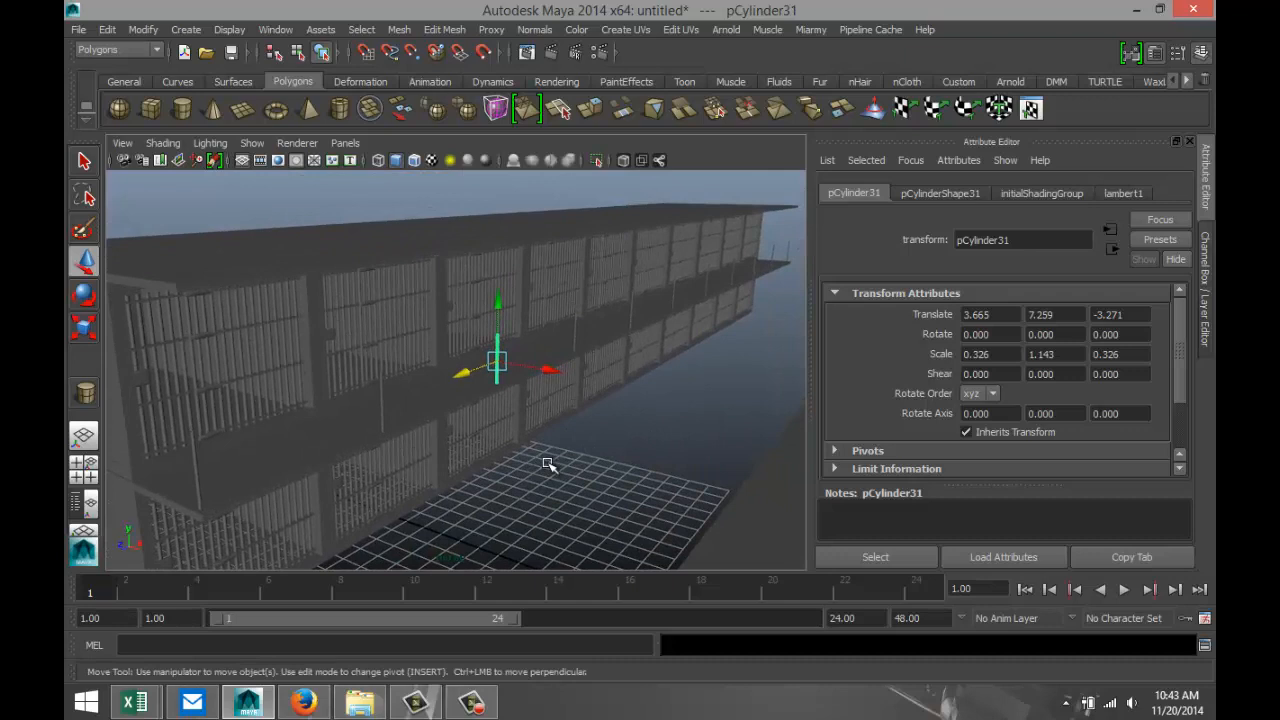
pyautogui.click(383, 398)
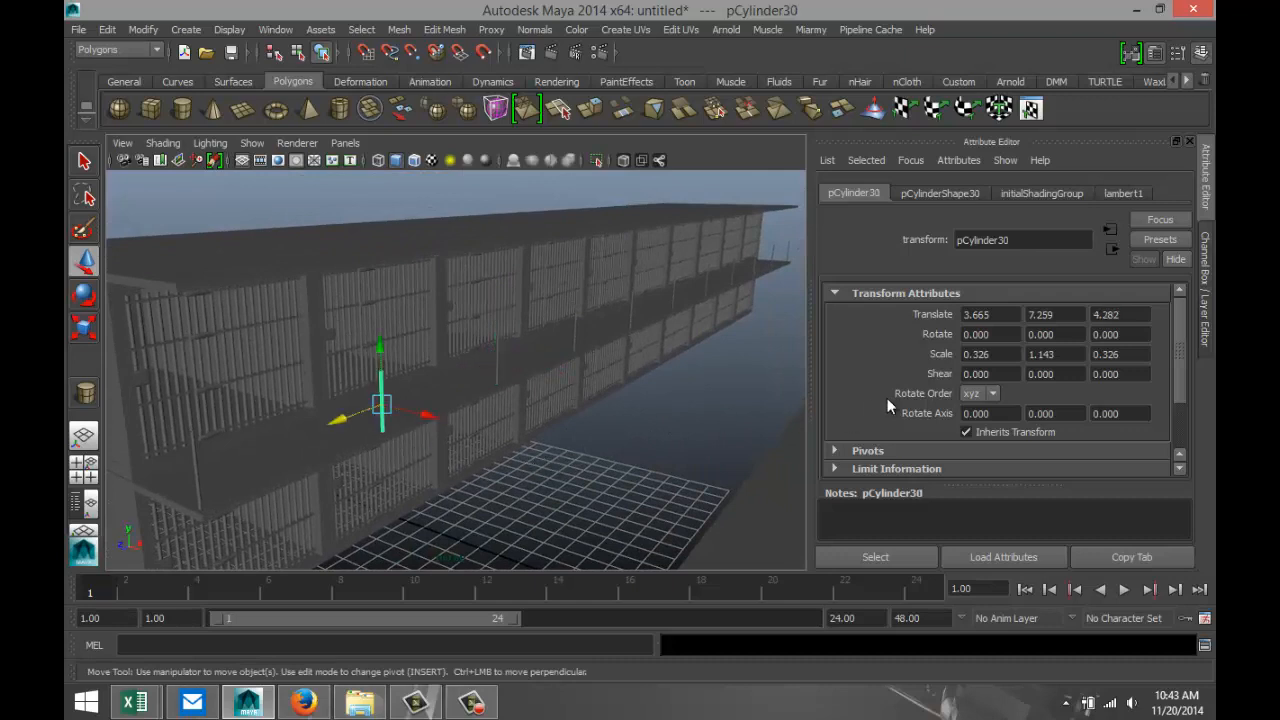
pyautogui.hotkey('ctrl', 'd')
pyautogui.press('e')
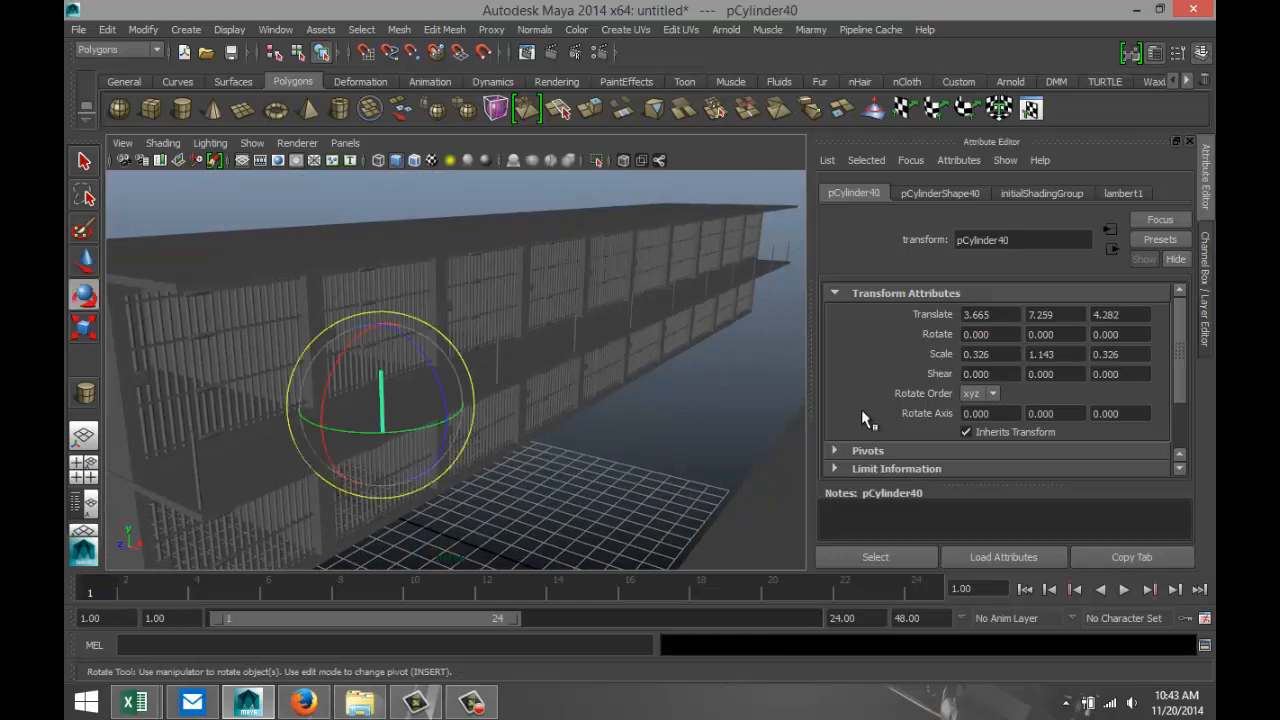
pyautogui.moveTo(346, 351); pyautogui.dragTo(334, 469)
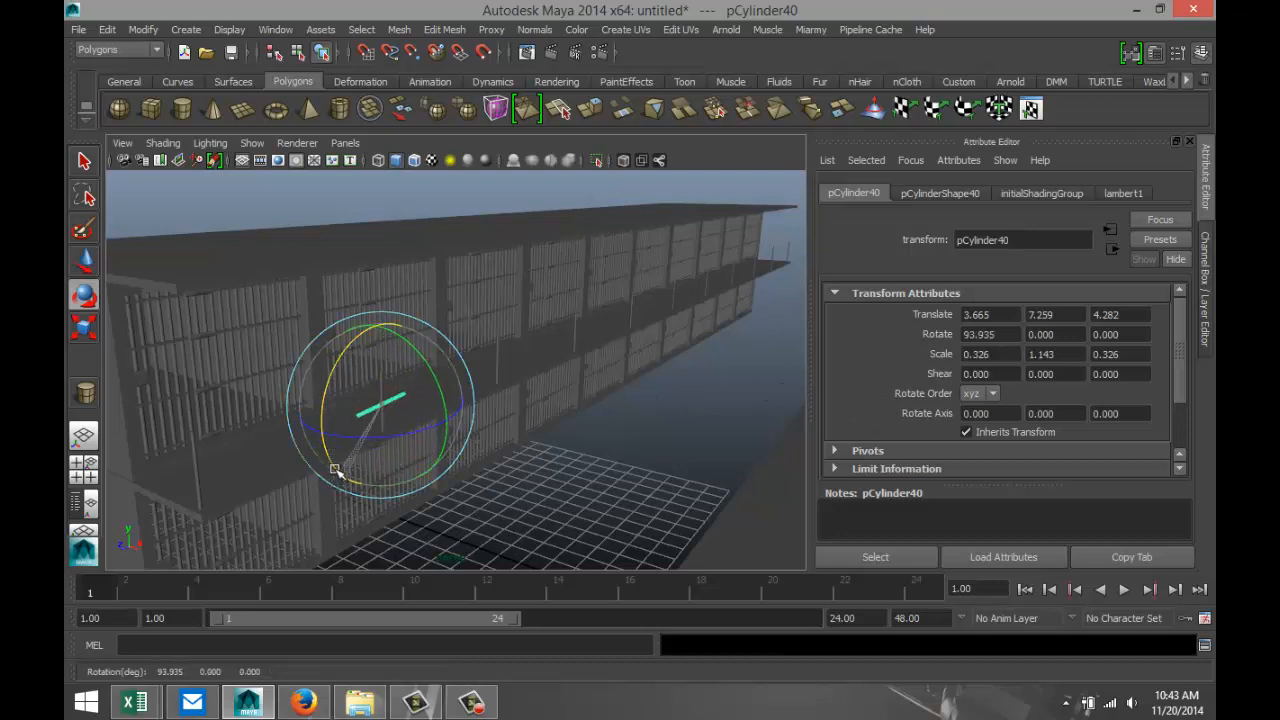
pyautogui.doubleClick(1005, 337)
pyautogui.write('90')
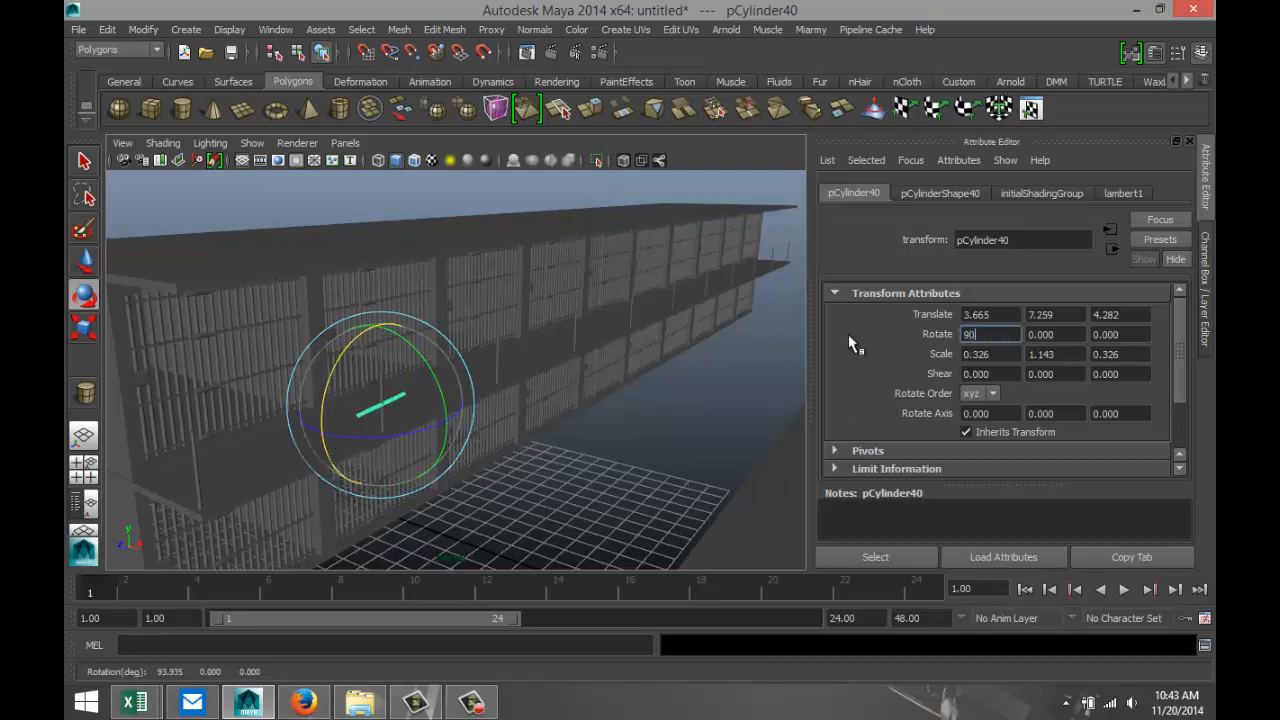
pyautogui.press('Return')
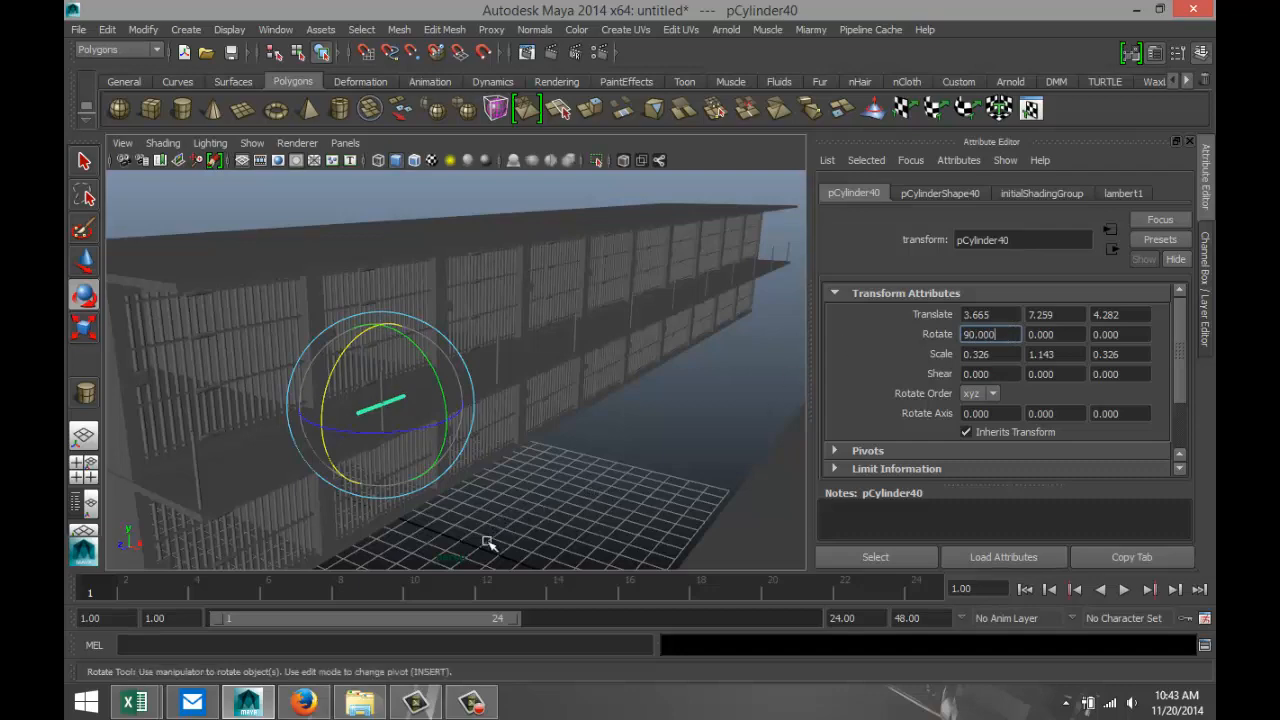
# Move the horizontal copy to the near end of the walkway at about Z 10.526 and lower it to about Y 6.680.
pyautogui.keyDown('alt'); pyautogui.moveTo(533, 518); pyautogui.dragTo(471, 514); pyautogui.keyUp('alt')
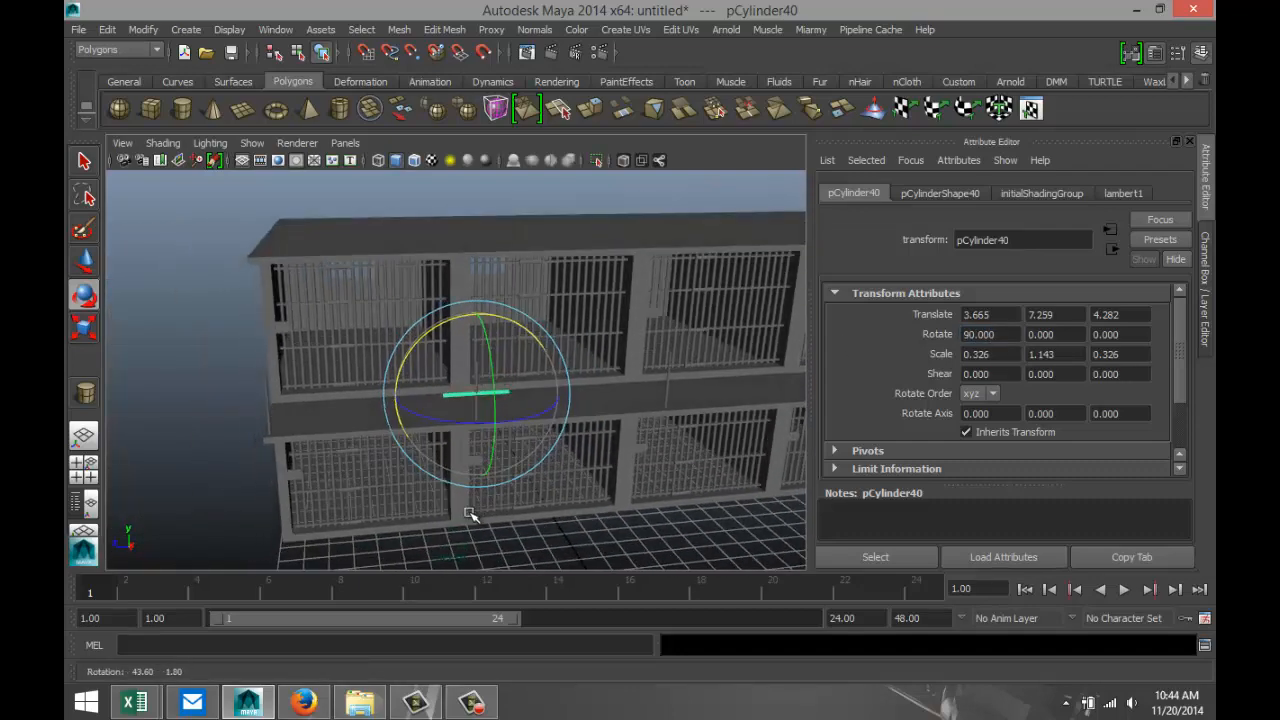
pyautogui.press('w')
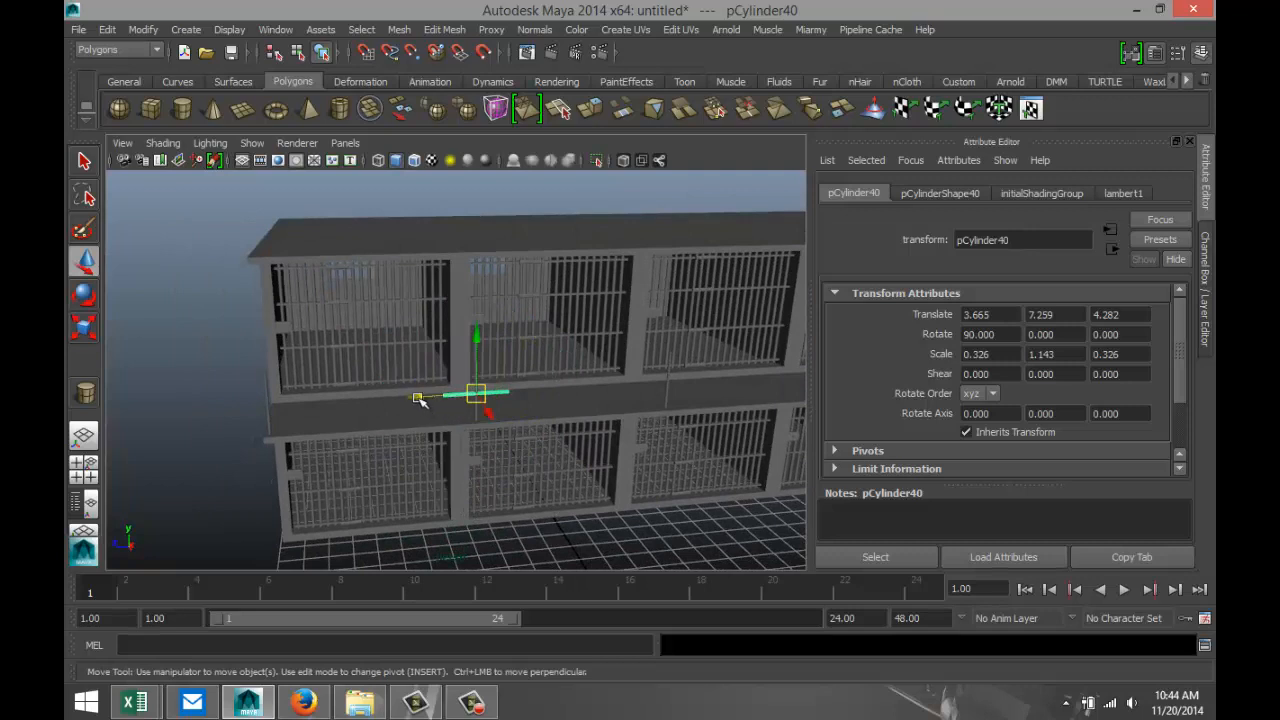
pyautogui.moveTo(420, 401); pyautogui.dragTo(241, 423)
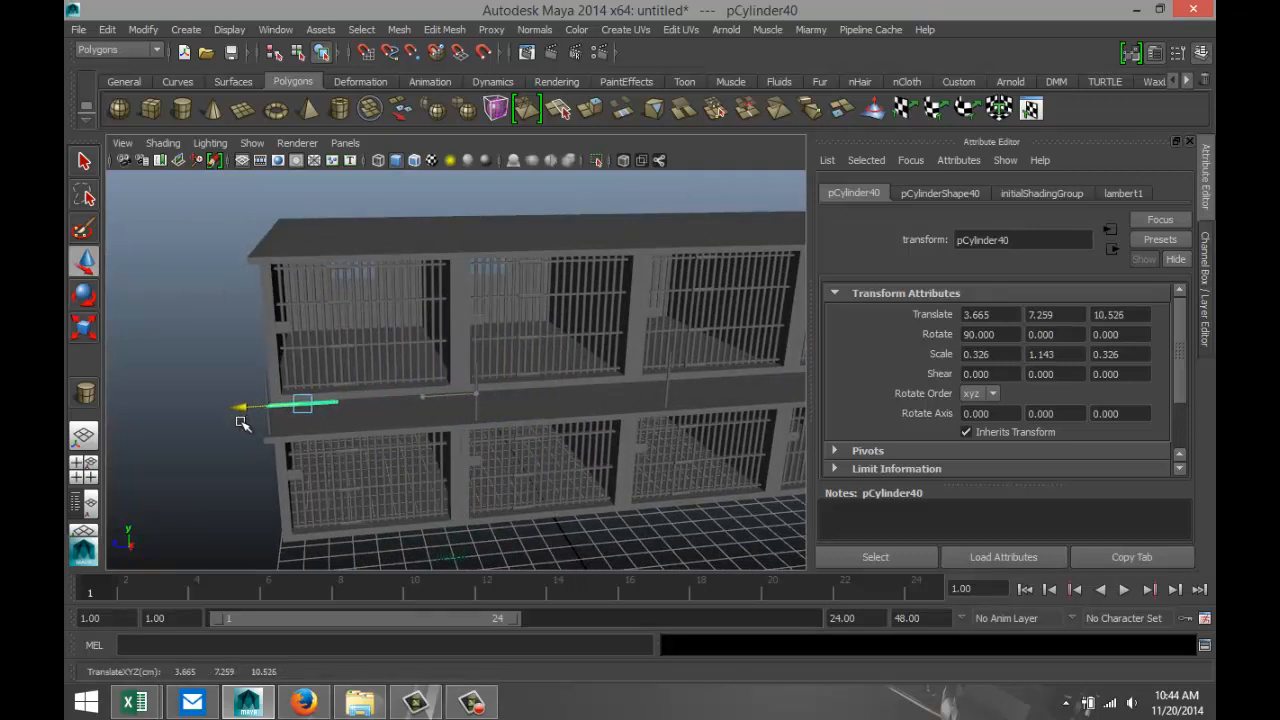
pyautogui.moveTo(300, 350); pyautogui.dragTo(303, 366)
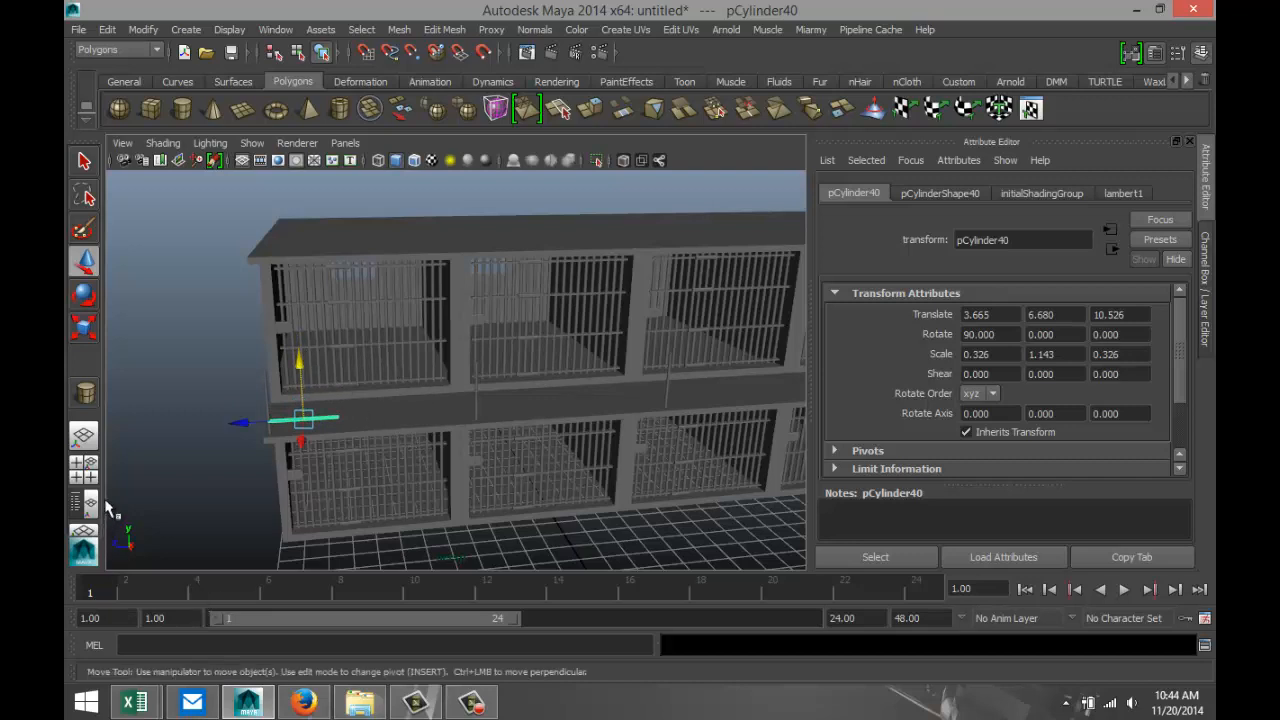
# In the side view, move the horizontal rail's pivot to its outer end at the first post, at about Z 11.750.
pyautogui.click(84, 470)
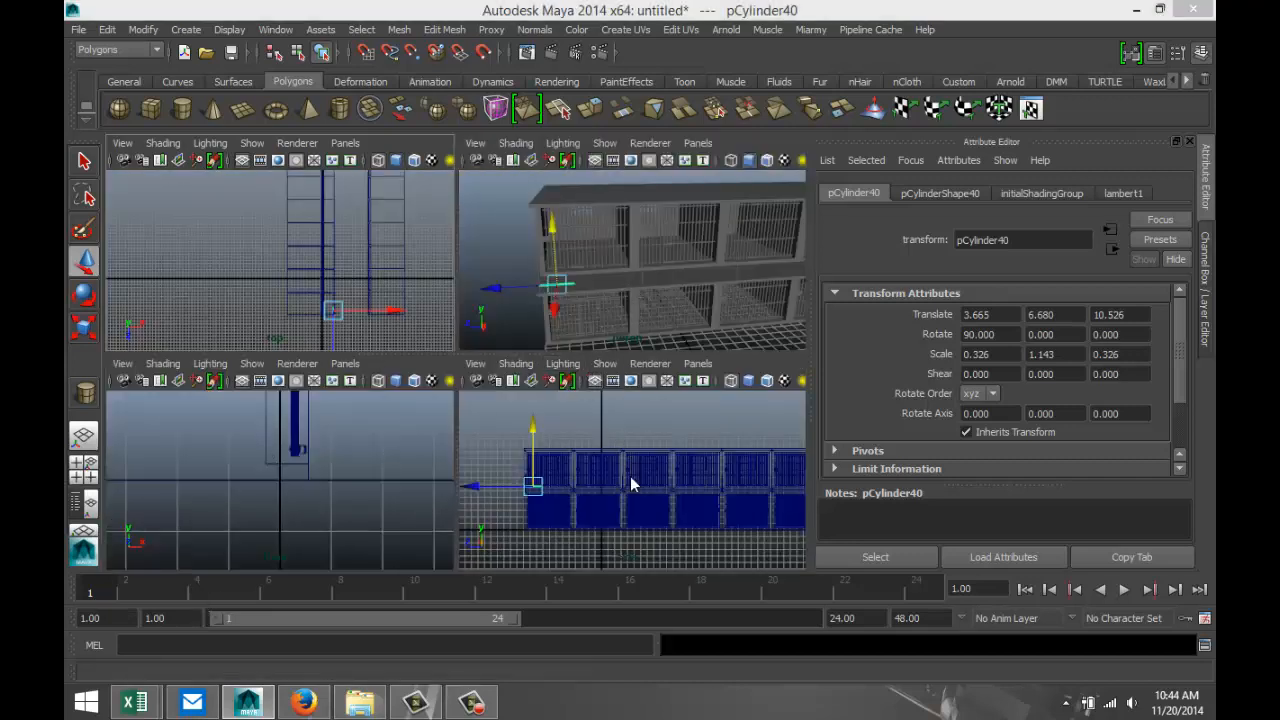
pyautogui.press('space')
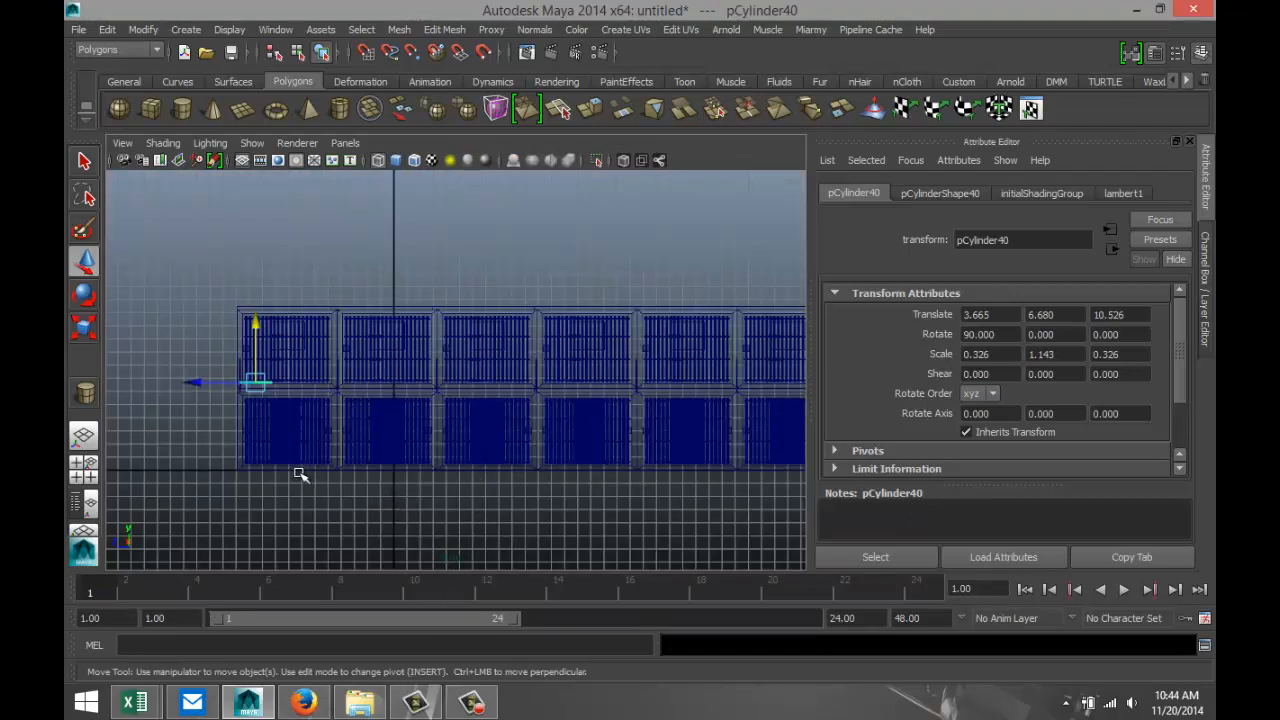
pyautogui.scroll(6, 300, 475)
pyautogui.scroll(-2, 318, 473)
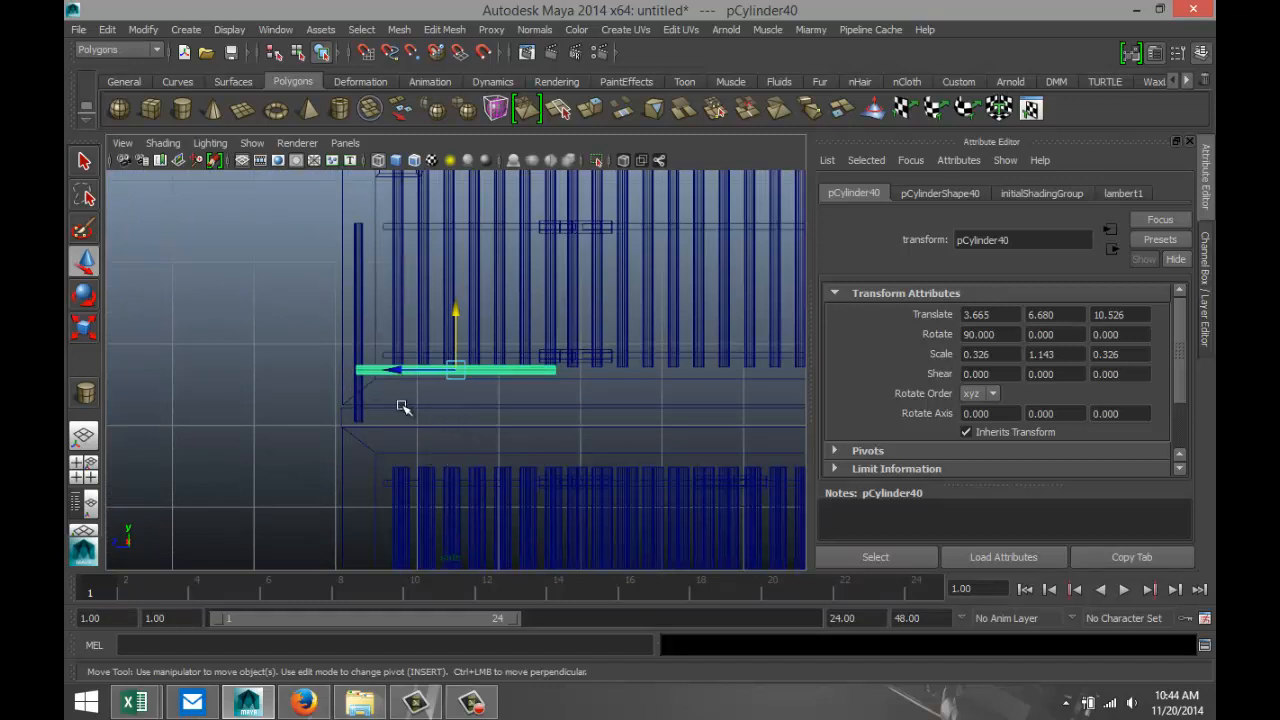
pyautogui.moveTo(412, 370); pyautogui.dragTo(306, 380)
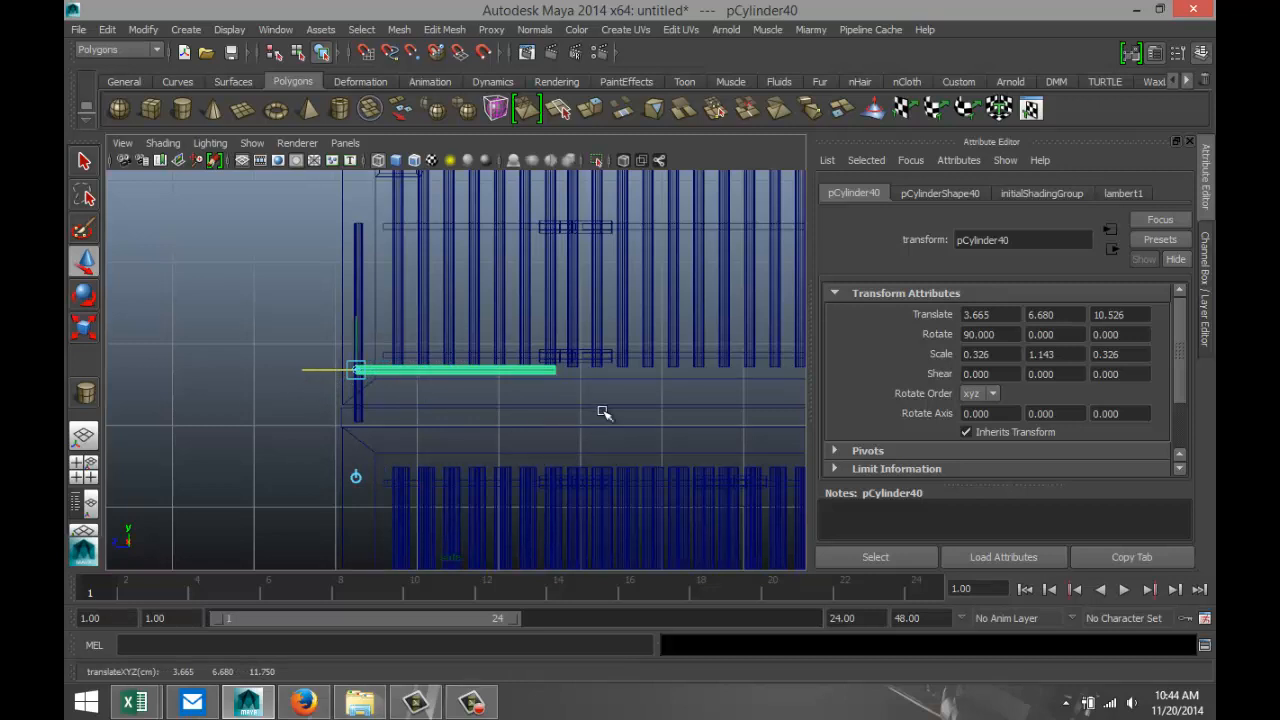
# Select the vertices at the rail's inner end and stretch them along Z to about -64.185, near the far end of the walkway.
pyautogui.moveTo(549, 372); pyautogui.dragTo(466, 292, button='right')
pyautogui.moveTo(547, 369); pyautogui.dragTo(600, 408)
pyautogui.scroll(-6, 608, 440)
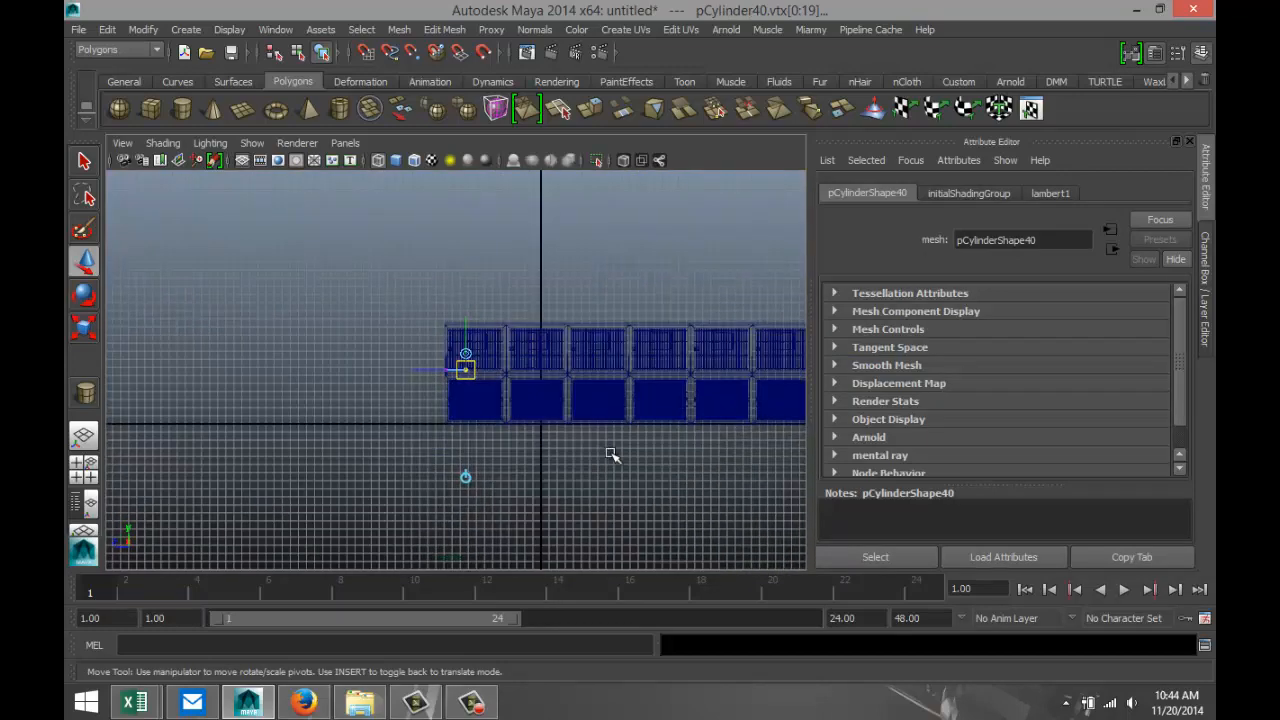
pyautogui.keyDown('alt'); pyautogui.moveTo(612, 455); pyautogui.dragTo(329, 471, button='middle'); pyautogui.keyUp('alt')
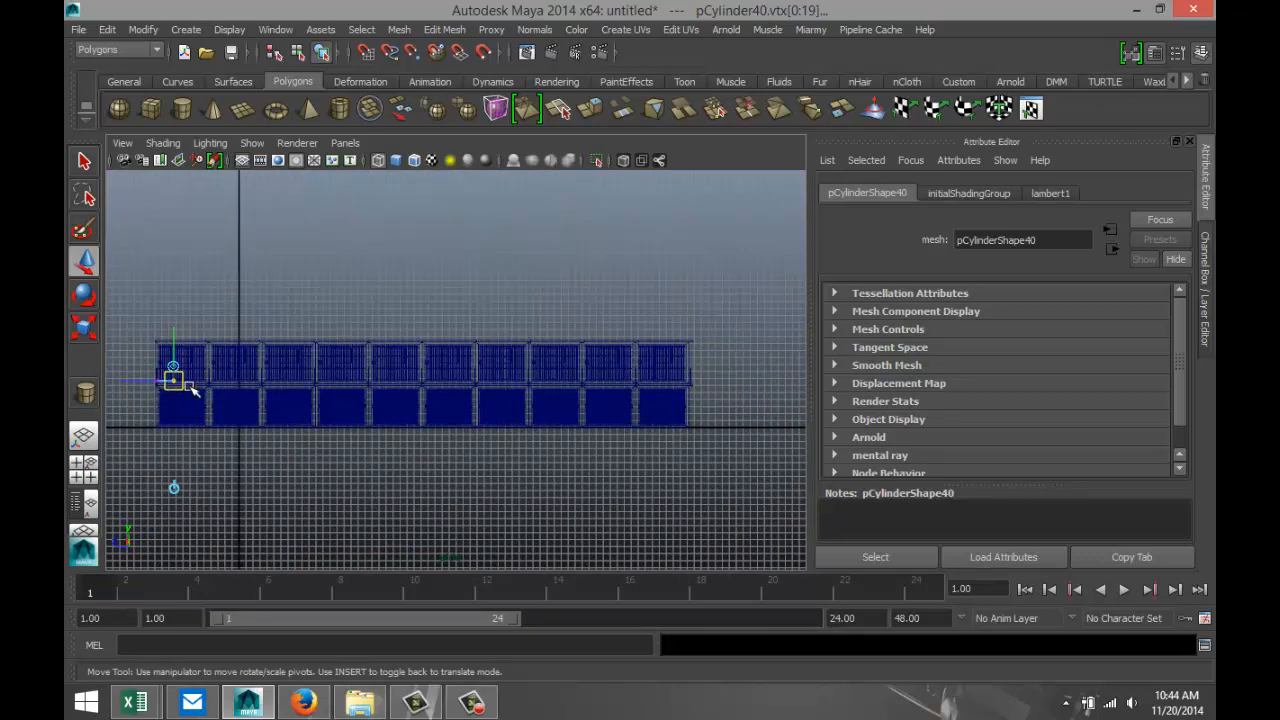
pyautogui.press('e')
pyautogui.press('w')
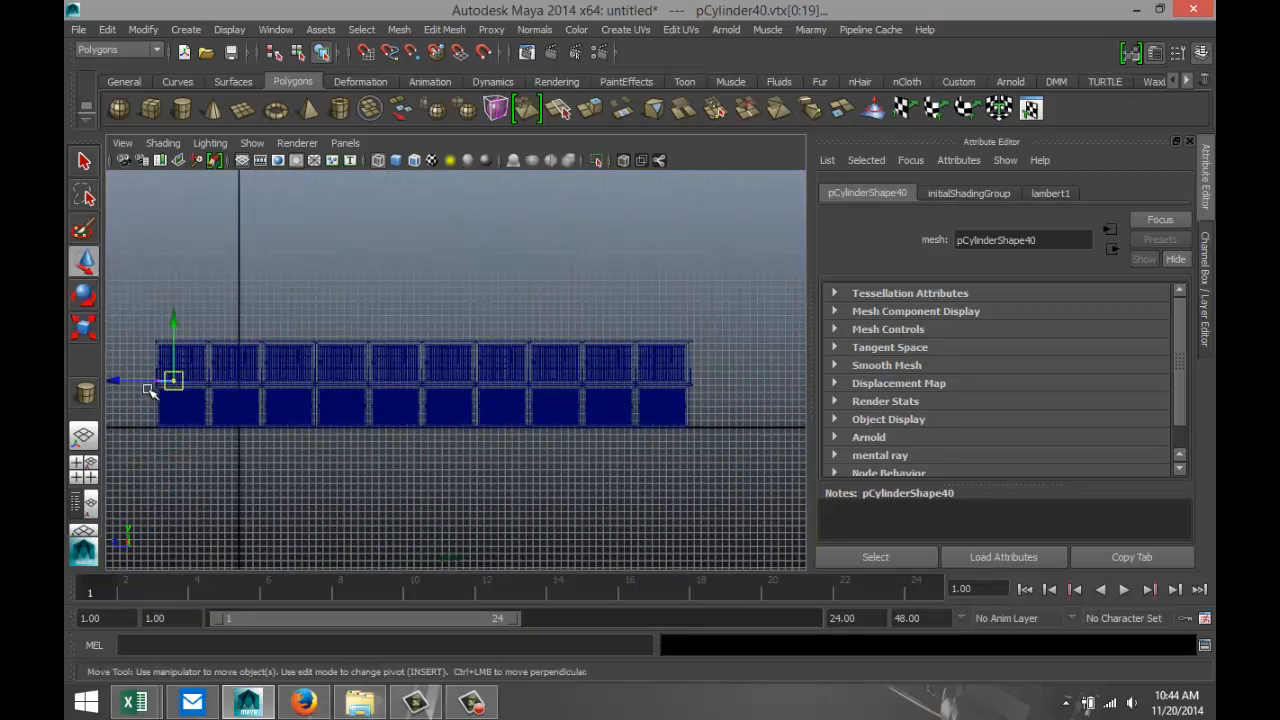
pyautogui.moveTo(124, 381); pyautogui.dragTo(627, 408)
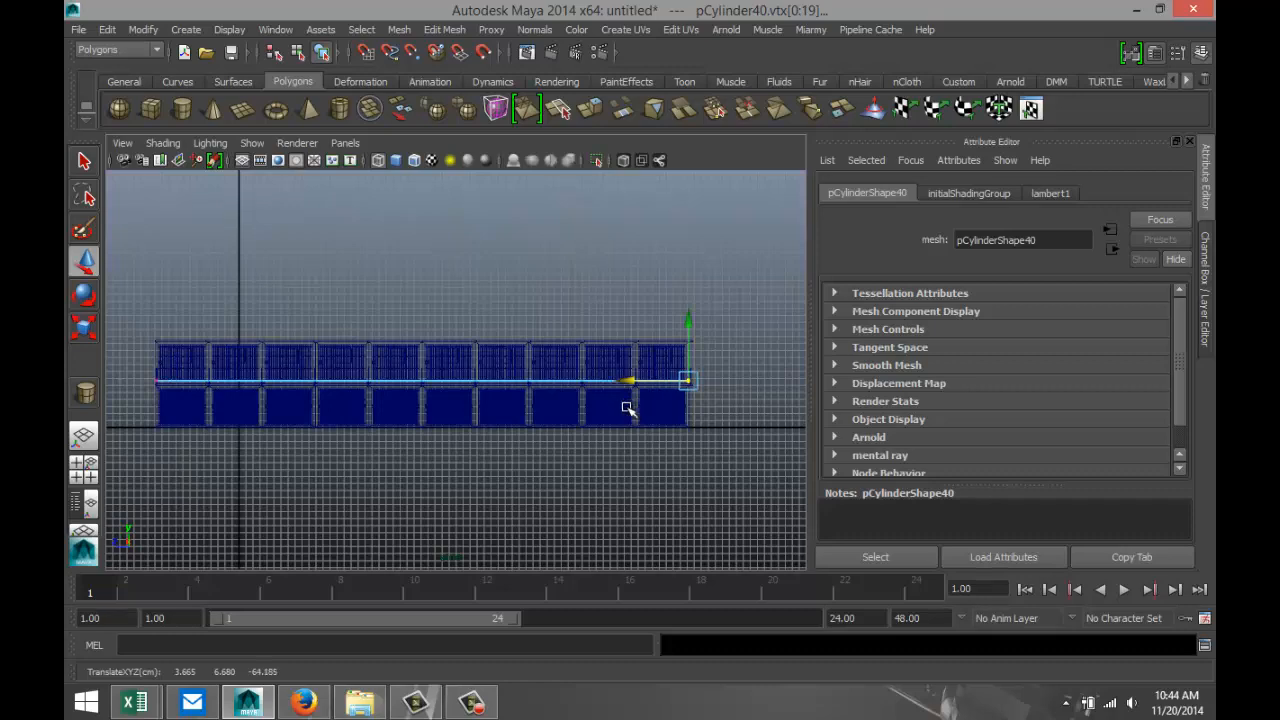
# Align the rail's stretched end vertices with the last post at about Z -64.460 and return to object selection.
pyautogui.scroll(6, 622, 408)
pyautogui.scroll(-2, 537, 443)
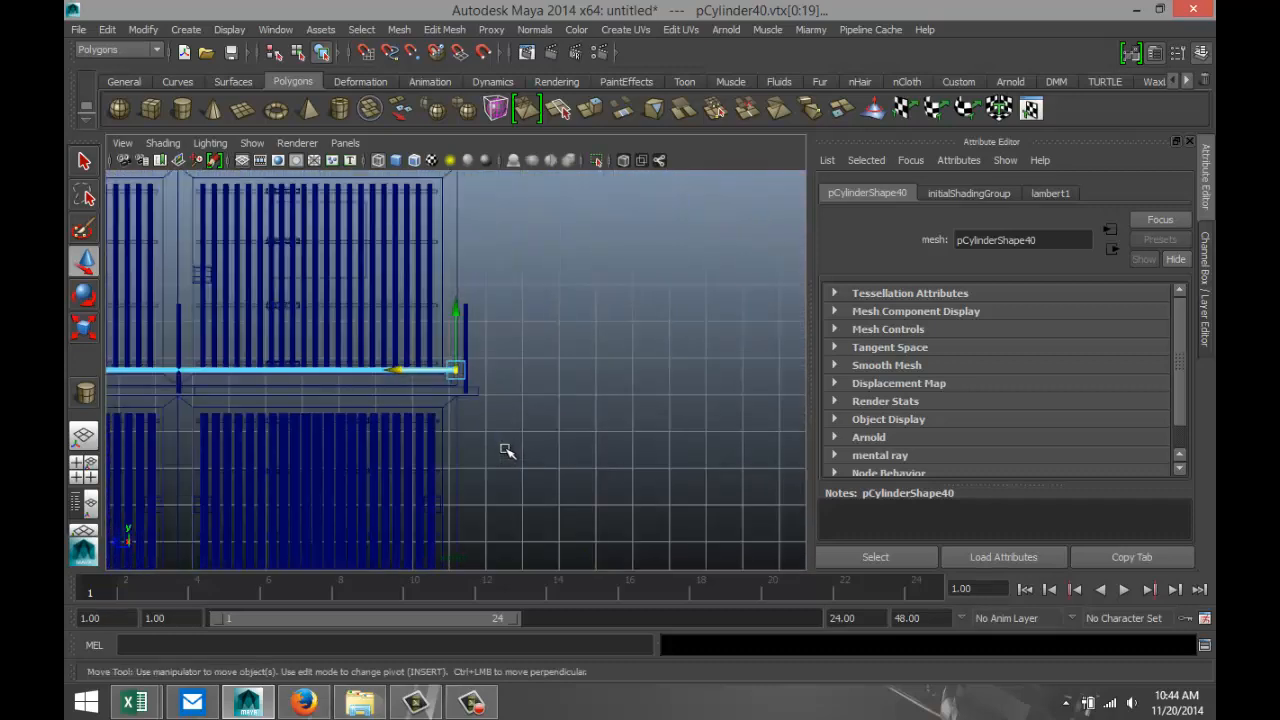
pyautogui.scroll(2, 504, 449)
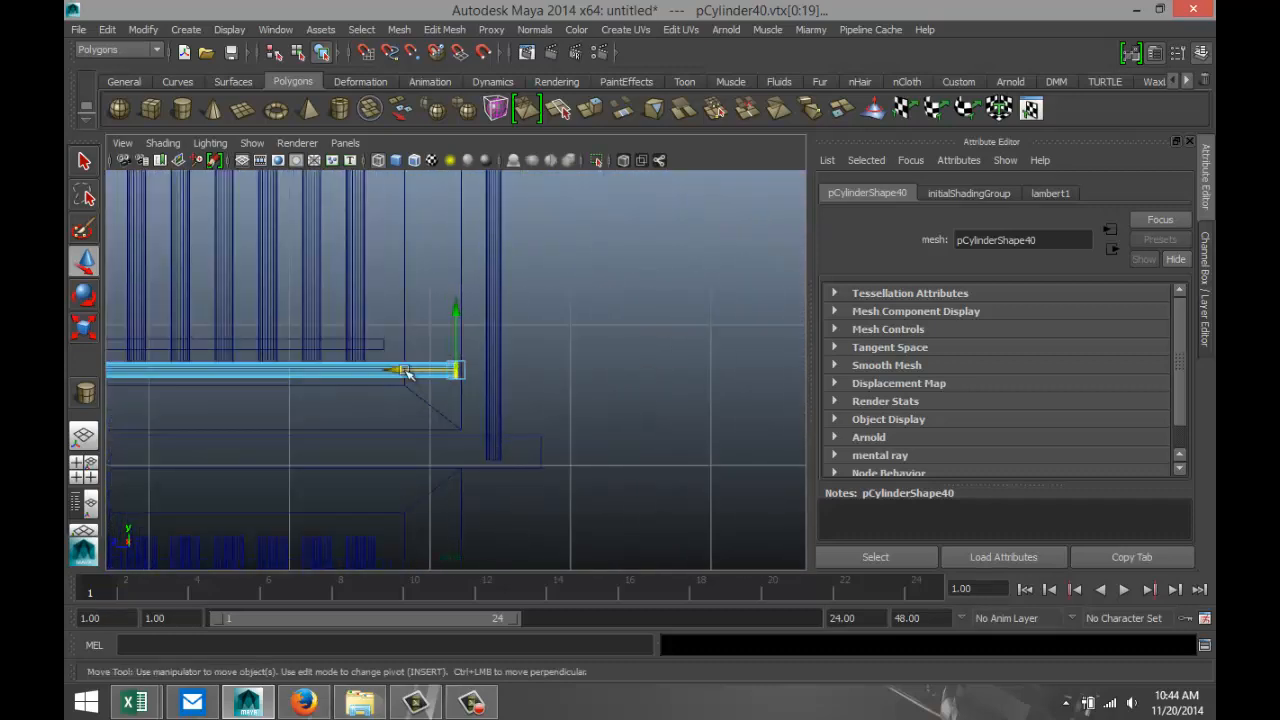
pyautogui.moveTo(404, 371); pyautogui.dragTo(433, 373)
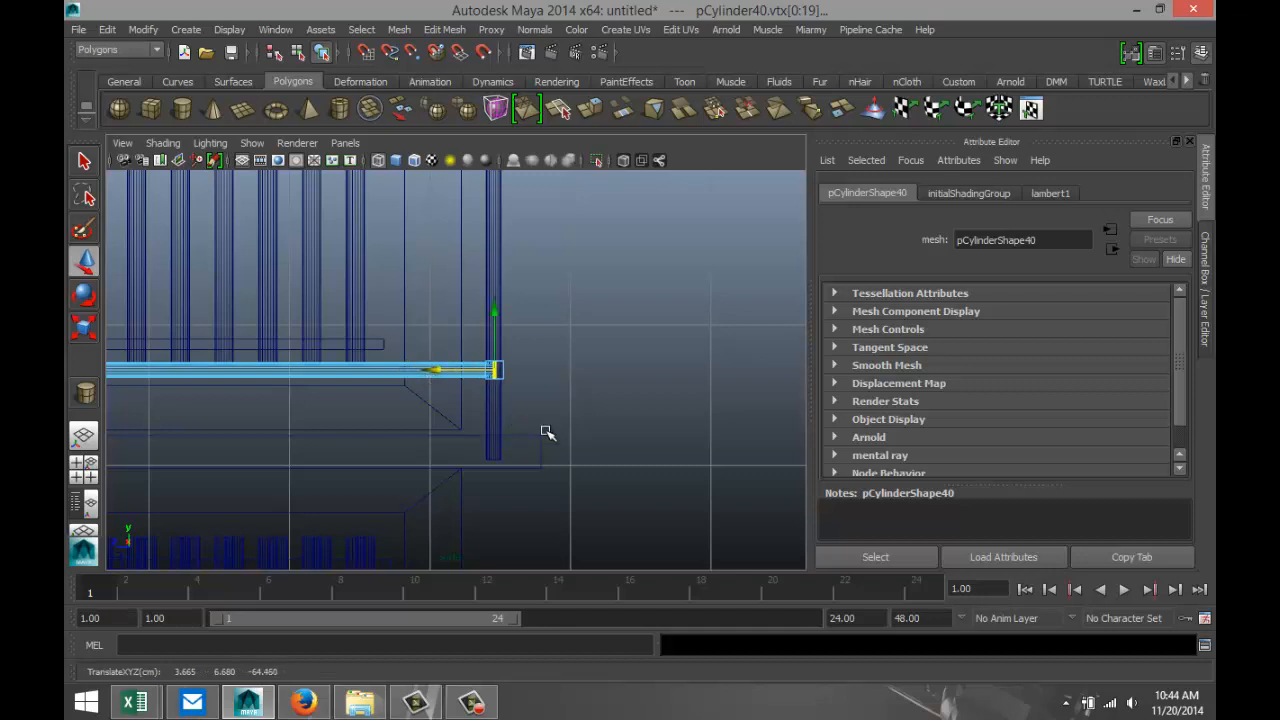
pyautogui.click(605, 407)
pyautogui.moveTo(444, 372); pyautogui.dragTo(505, 272, button='right')
pyautogui.scroll(-4, 540, 445)
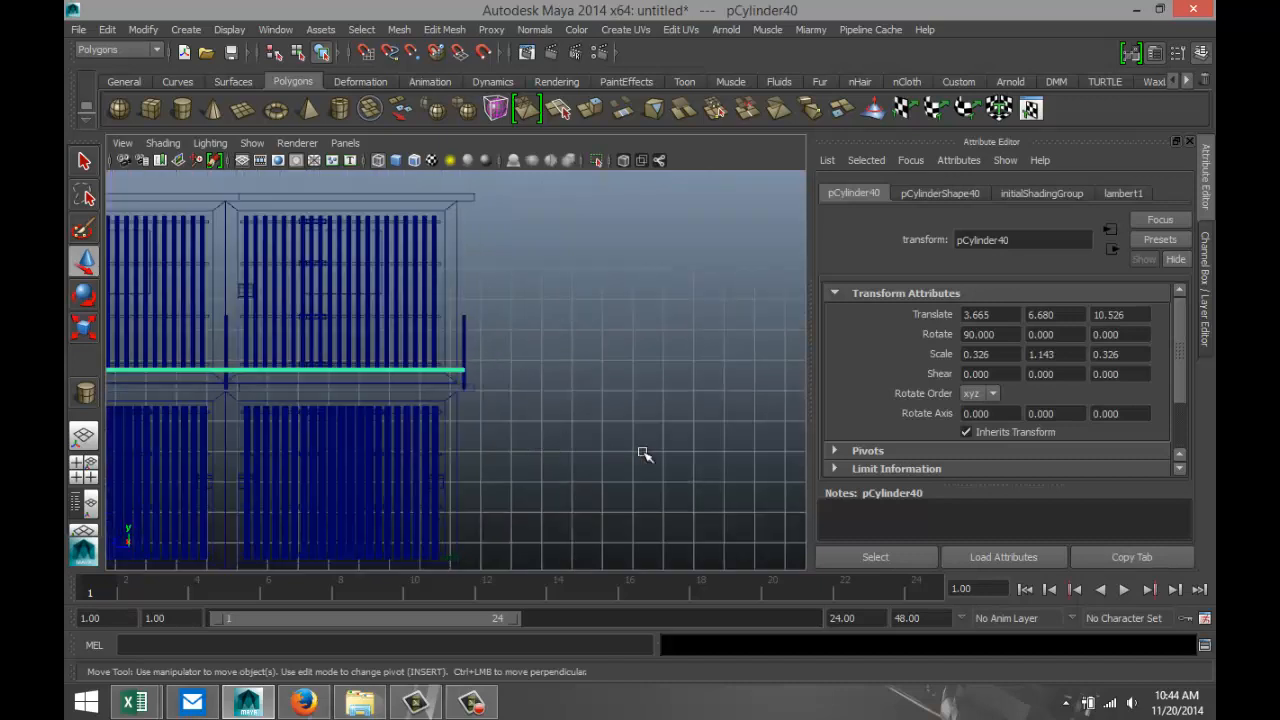
# Duplicate the long horizontal rail and raise the copy to about Y 7.312.
pyautogui.hotkey('ctrl', 'd')
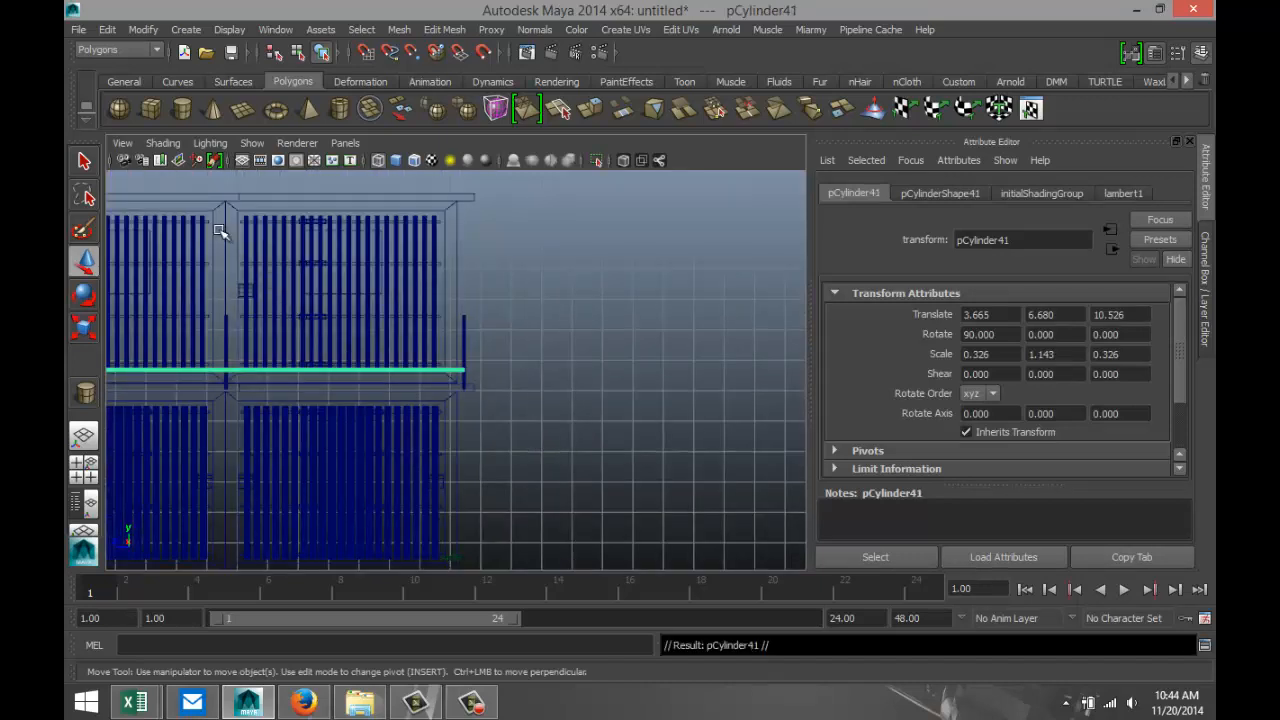
pyautogui.scroll(-5, 229, 294)
pyautogui.scroll(-2, 285, 448)
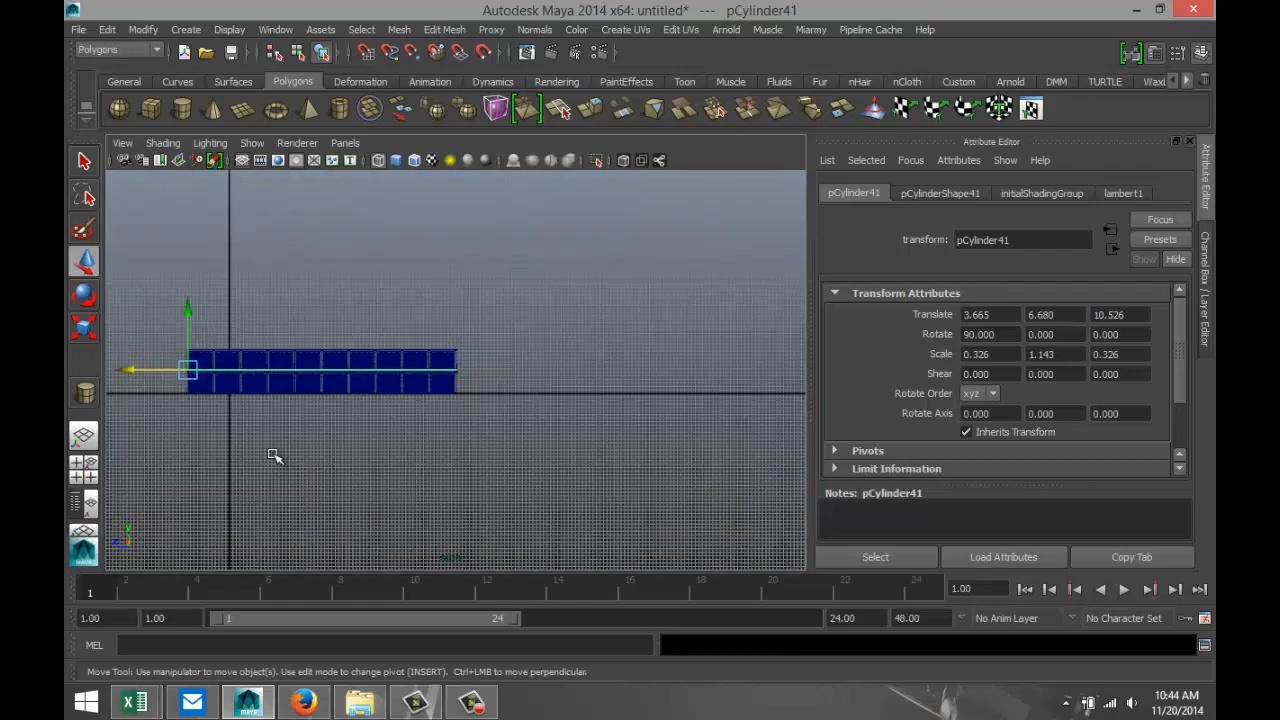
pyautogui.keyDown('alt'); pyautogui.moveTo(229, 471); pyautogui.dragTo(349, 491, button='middle'); pyautogui.keyUp('alt')
pyautogui.scroll(5, 480, 463)
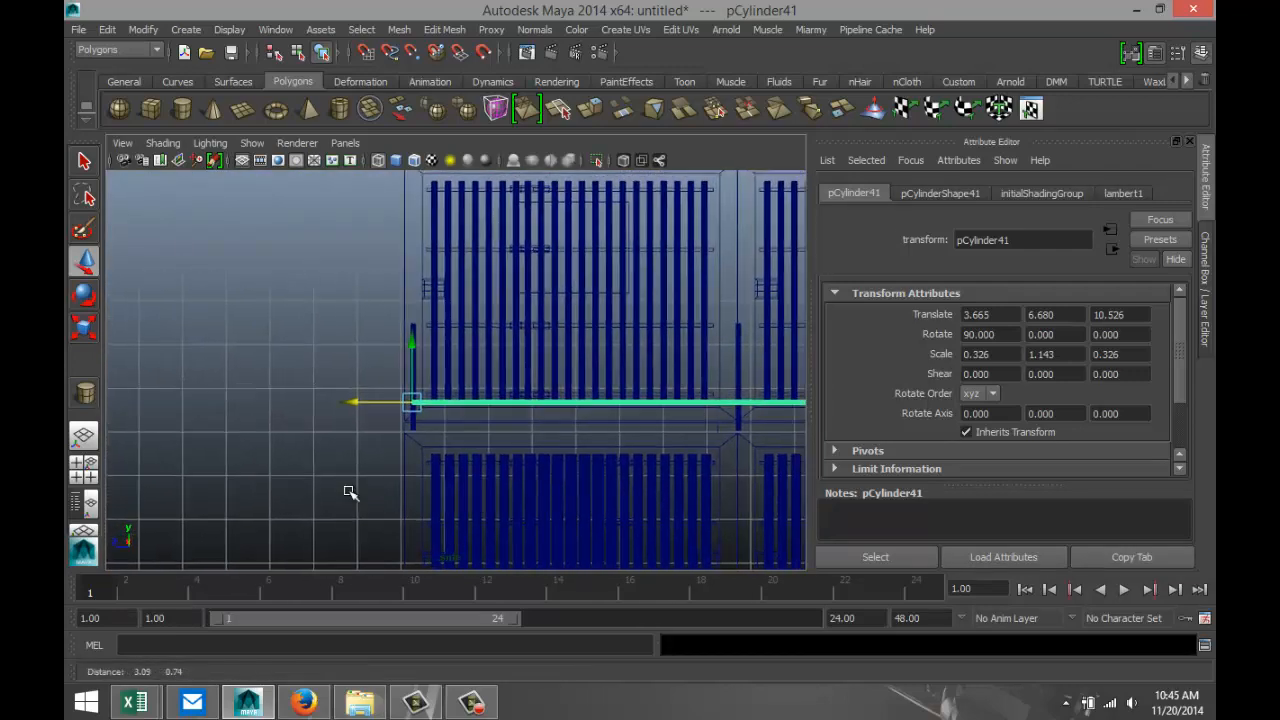
pyautogui.scroll(3, 349, 491)
pyautogui.moveTo(371, 371); pyautogui.dragTo(372, 322)
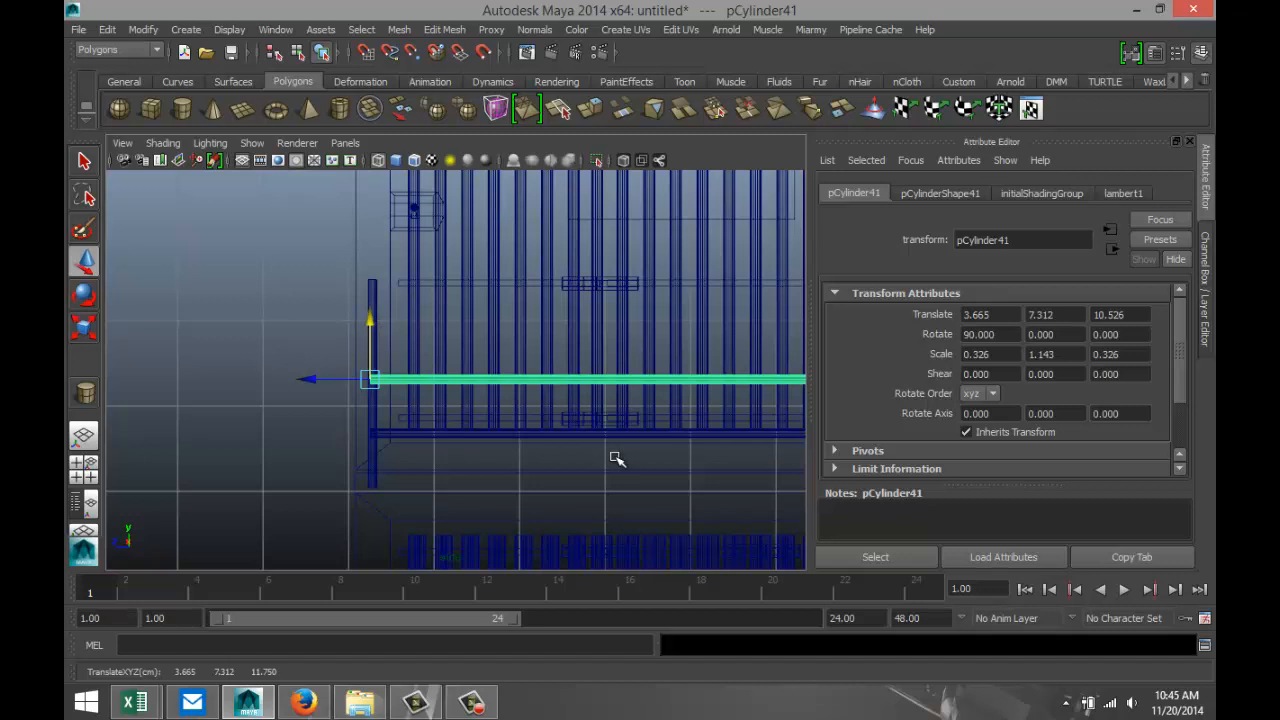
# Add two more rails above by repeating the duplicate with the same spacing, and lower the topmost one to about Y 8.427.
pyautogui.hotkey('shift', 'd')
pyautogui.hotkey('shift', 'd')
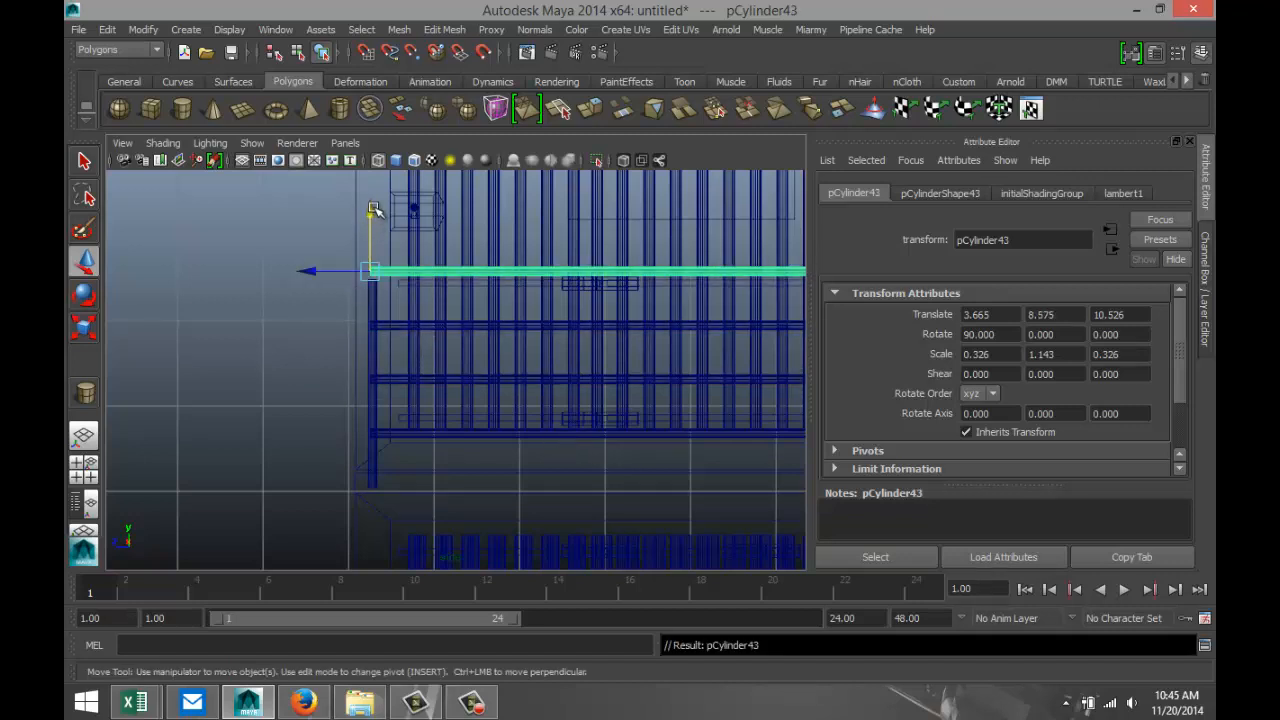
pyautogui.moveTo(371, 213); pyautogui.dragTo(373, 220)
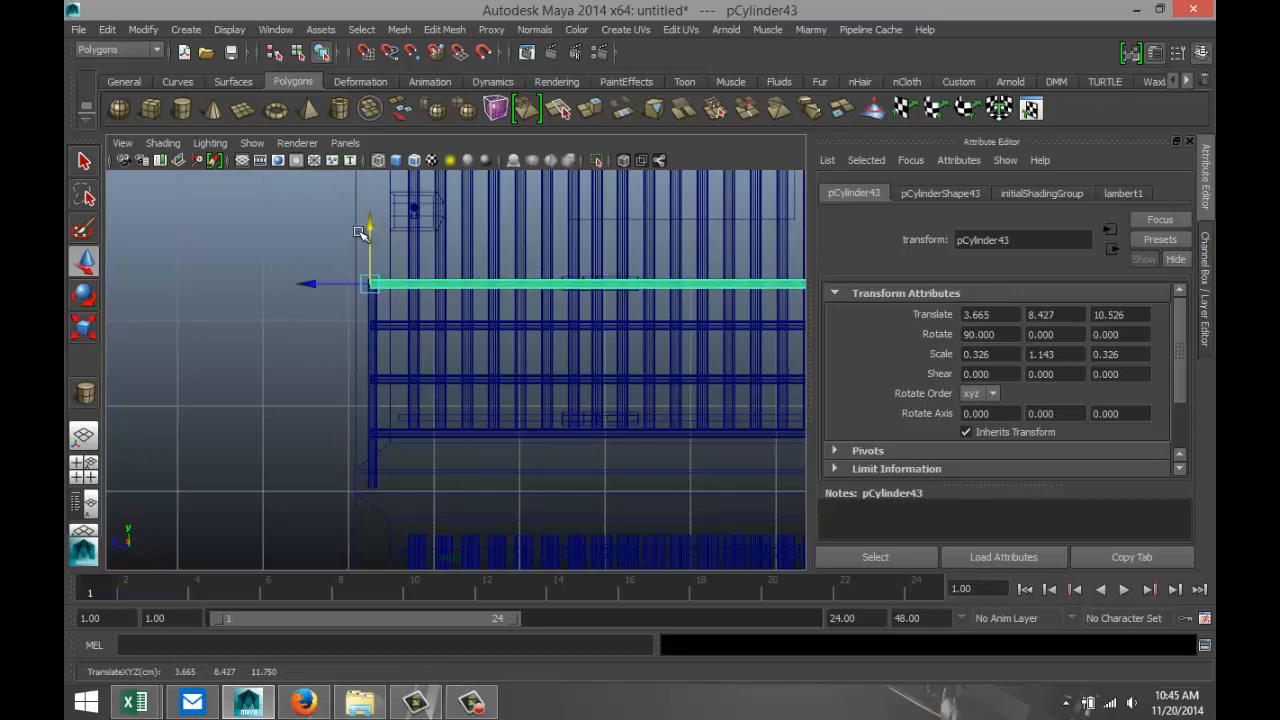
# Examine the walkway railing and both cell blocks from several angles in the perspective view.
pyautogui.click(72, 468)
pyautogui.press('space')
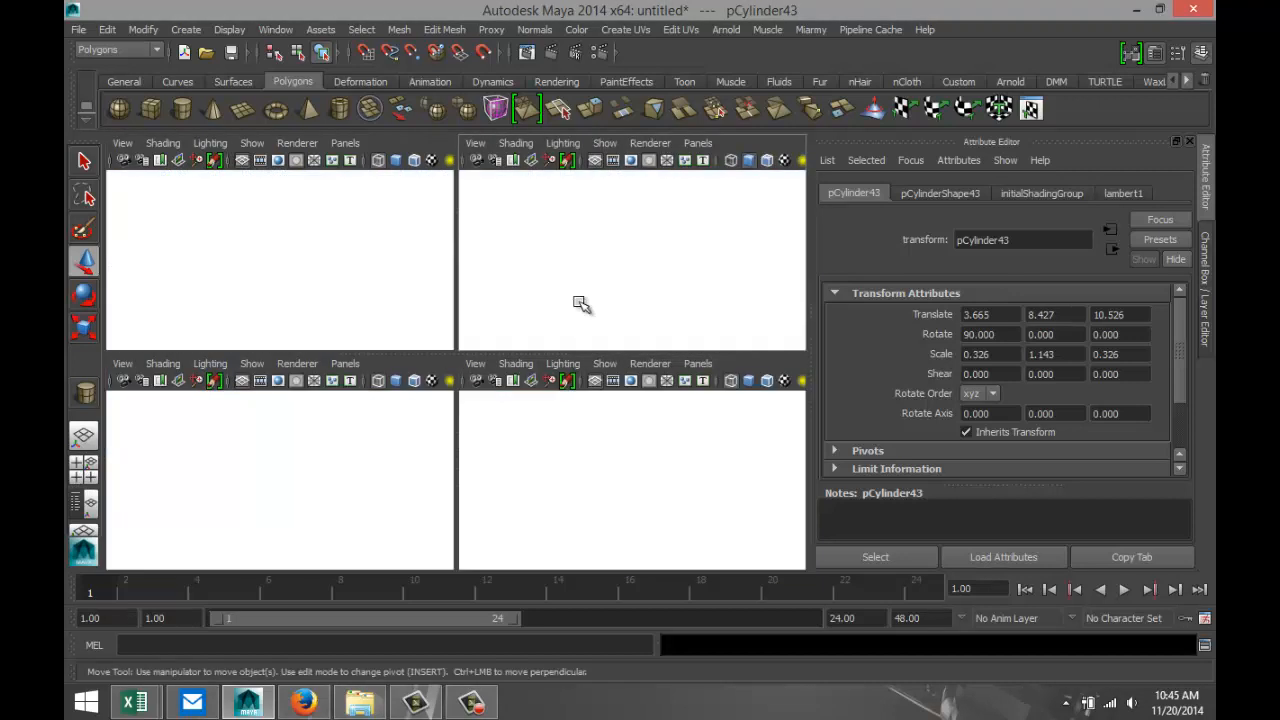
pyautogui.keyDown('alt'); pyautogui.moveTo(400, 446); pyautogui.dragTo(537, 417); pyautogui.keyUp('alt')
pyautogui.keyDown('alt'); pyautogui.moveTo(409, 446); pyautogui.dragTo(535, 497, button='right'); pyautogui.keyUp('alt')
pyautogui.keyDown('alt'); pyautogui.moveTo(514, 492); pyautogui.dragTo(462, 418); pyautogui.keyUp('alt')
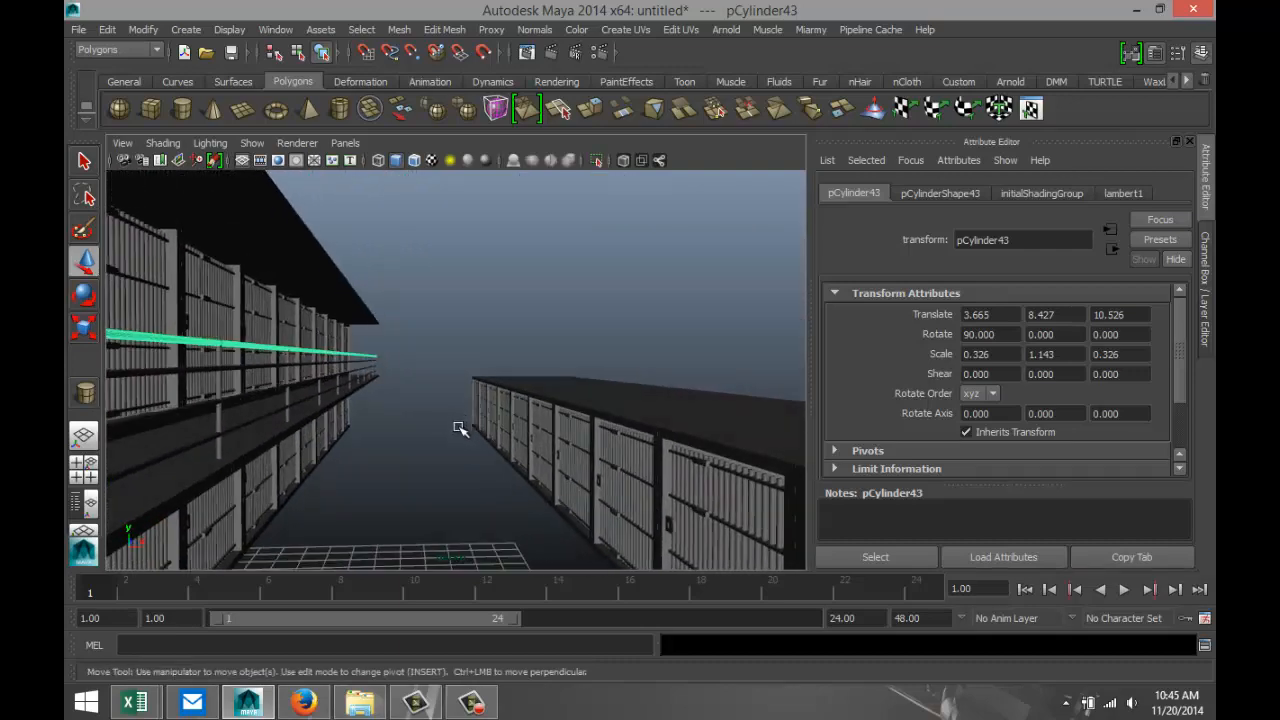
pyautogui.scroll(-3, 460, 428)
pyautogui.scroll(-3, 455, 443)
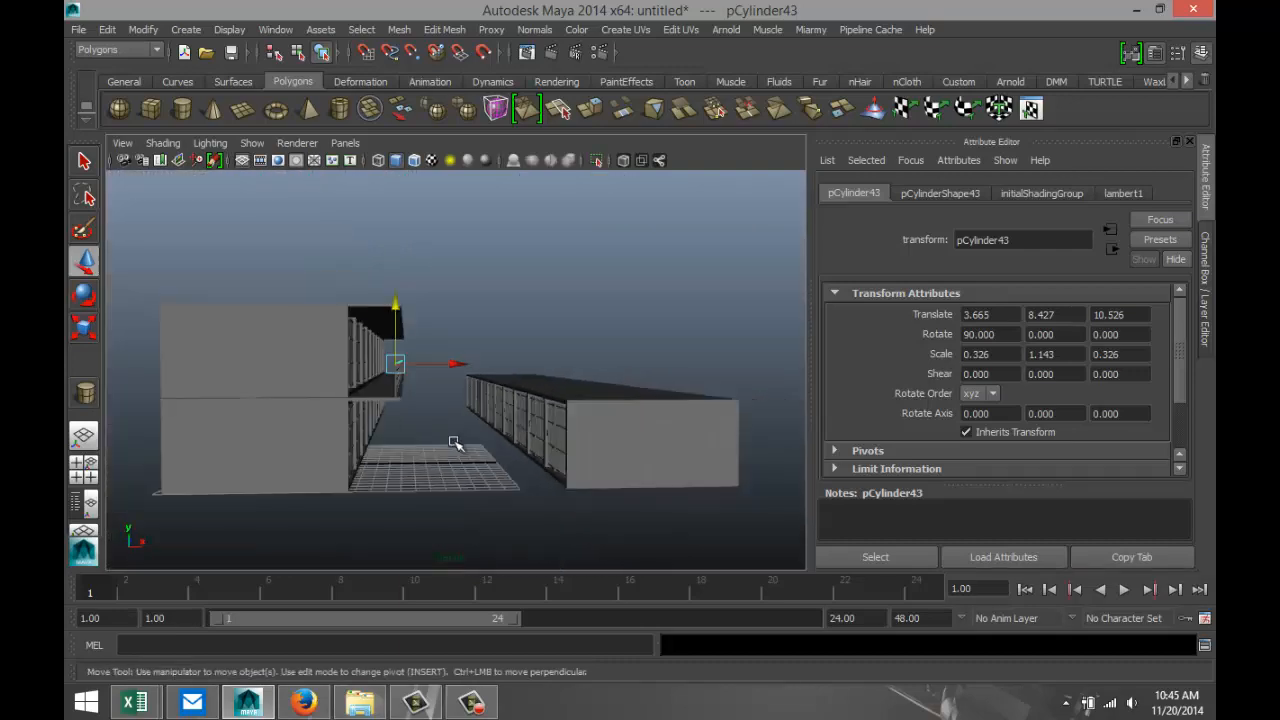
pyautogui.keyDown('alt'); pyautogui.moveTo(461, 446); pyautogui.dragTo(391, 466); pyautogui.keyUp('alt')
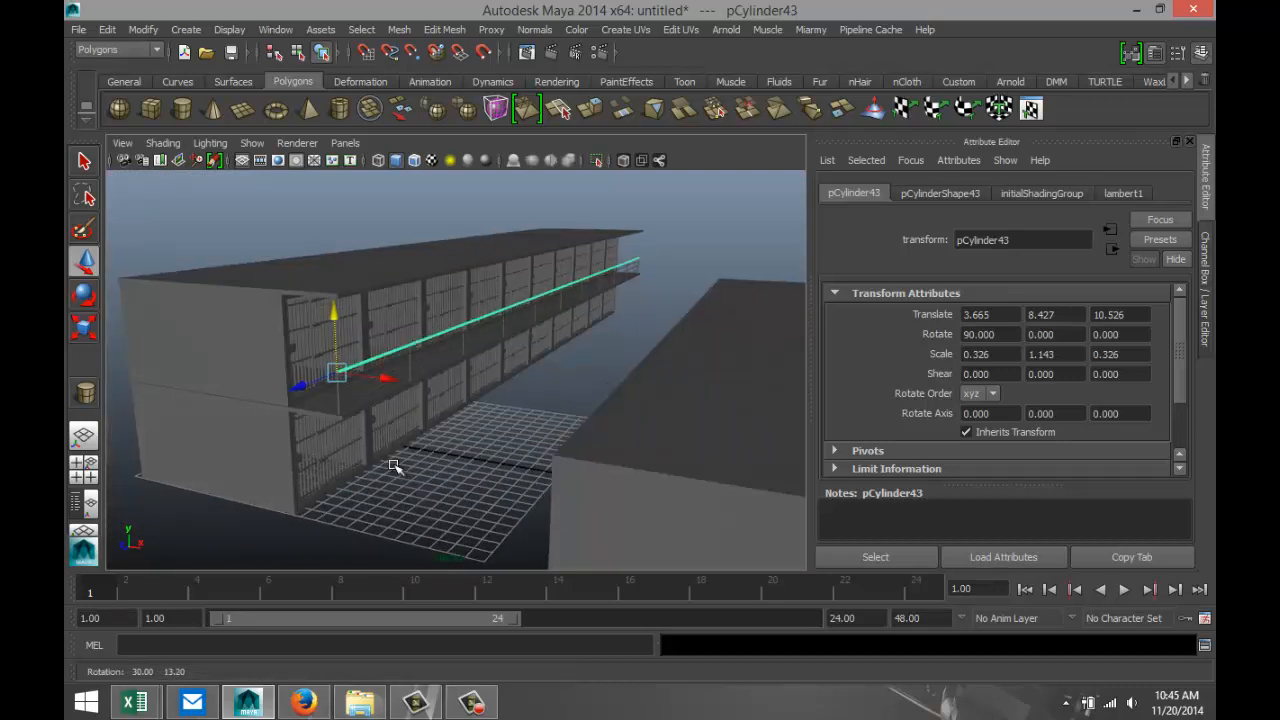
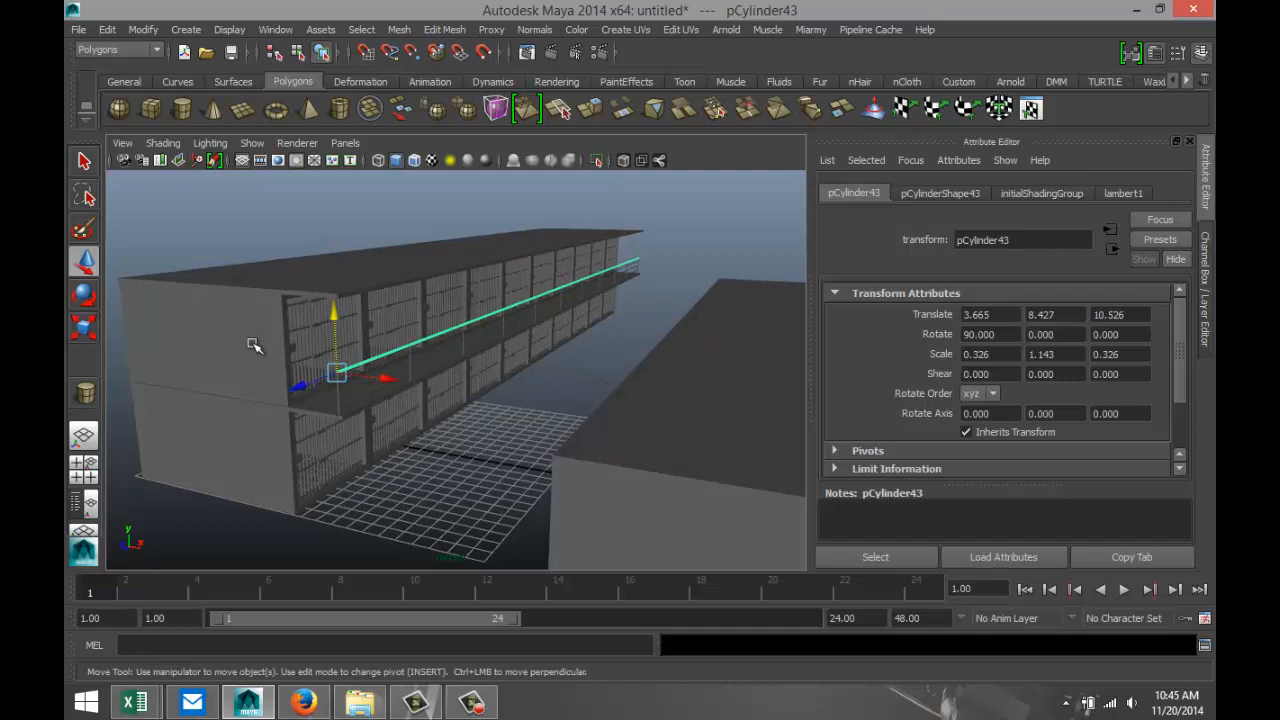
# Duplicate the upper cell tier, raise the copy to Y 12.495 as a third storey, and check its alignment in side view.
pyautogui.click(255, 345)
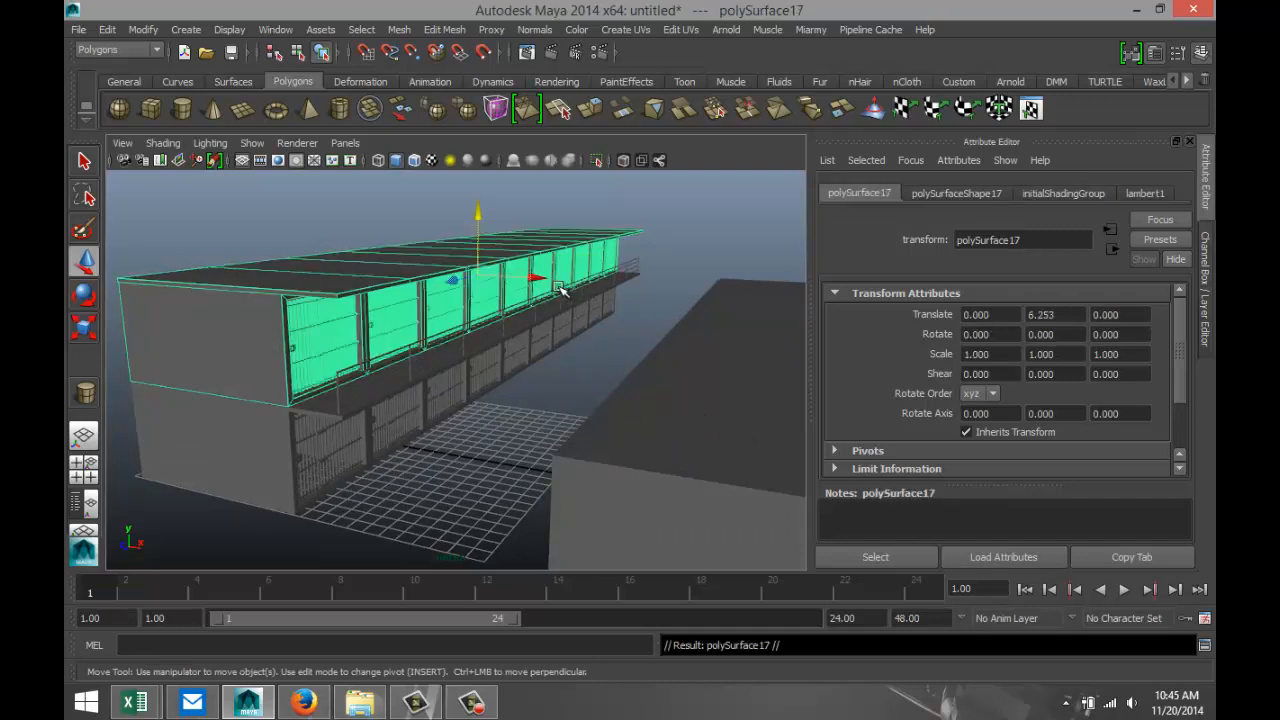
pyautogui.moveTo(480, 214); pyautogui.dragTo(478, 166)
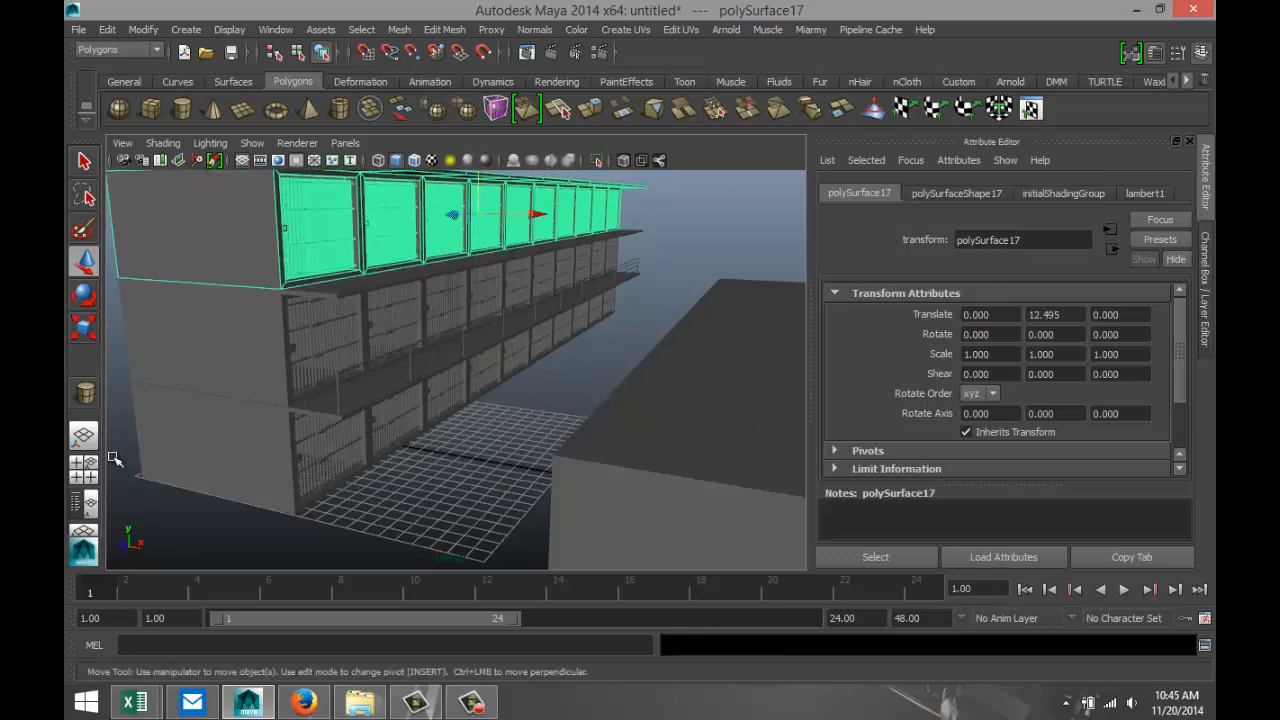
pyautogui.click(97, 461)
pyautogui.press('space')
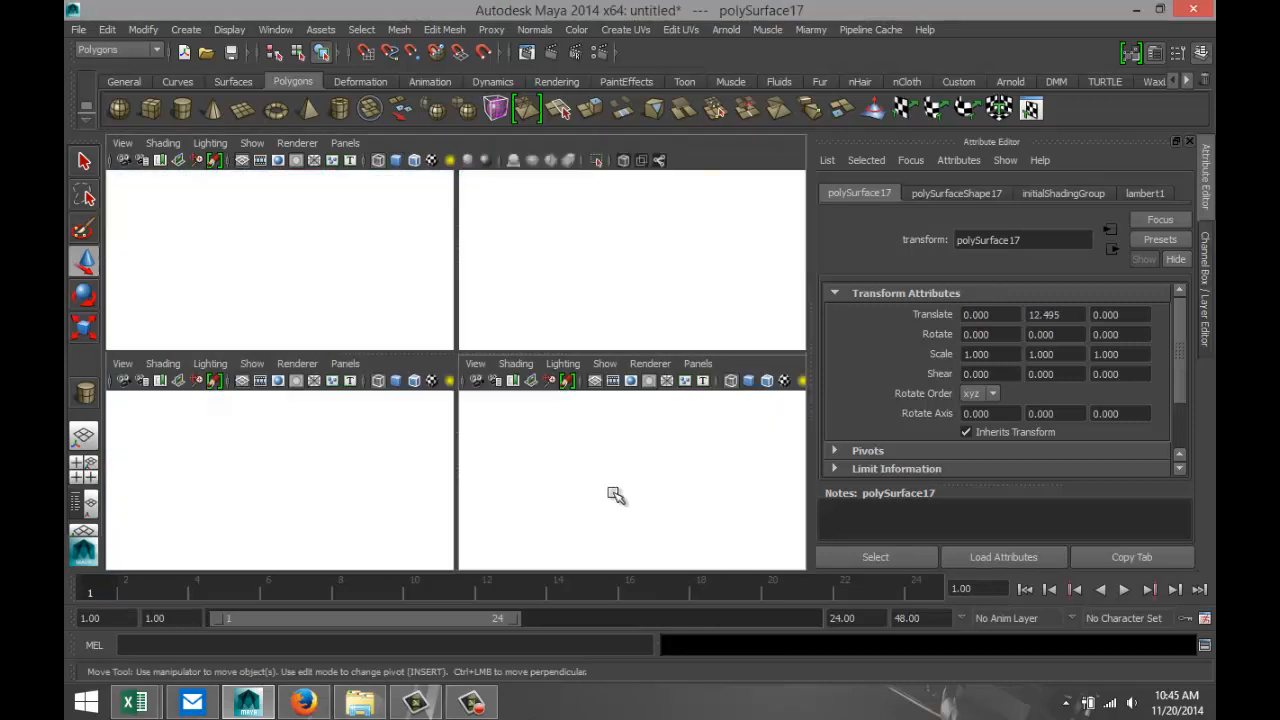
pyautogui.press('f')
pyautogui.scroll(10, 542, 414)
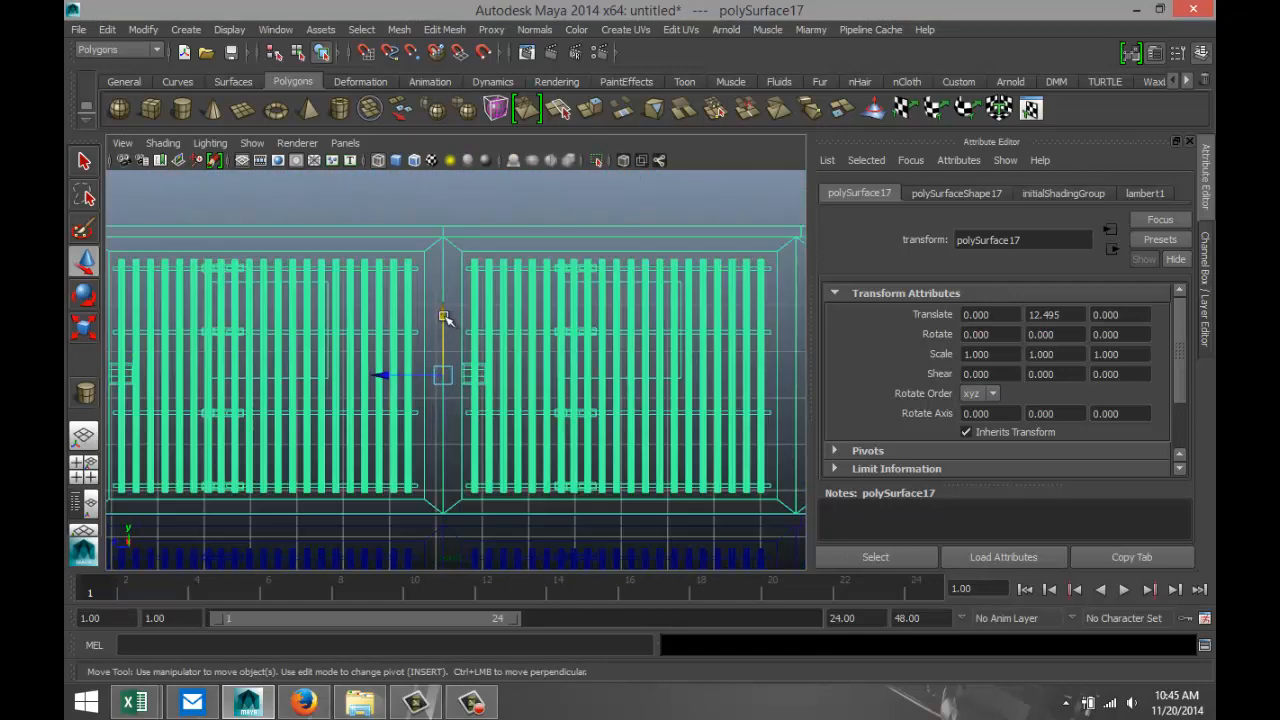
pyautogui.moveTo(444, 318); pyautogui.dragTo(444, 318)
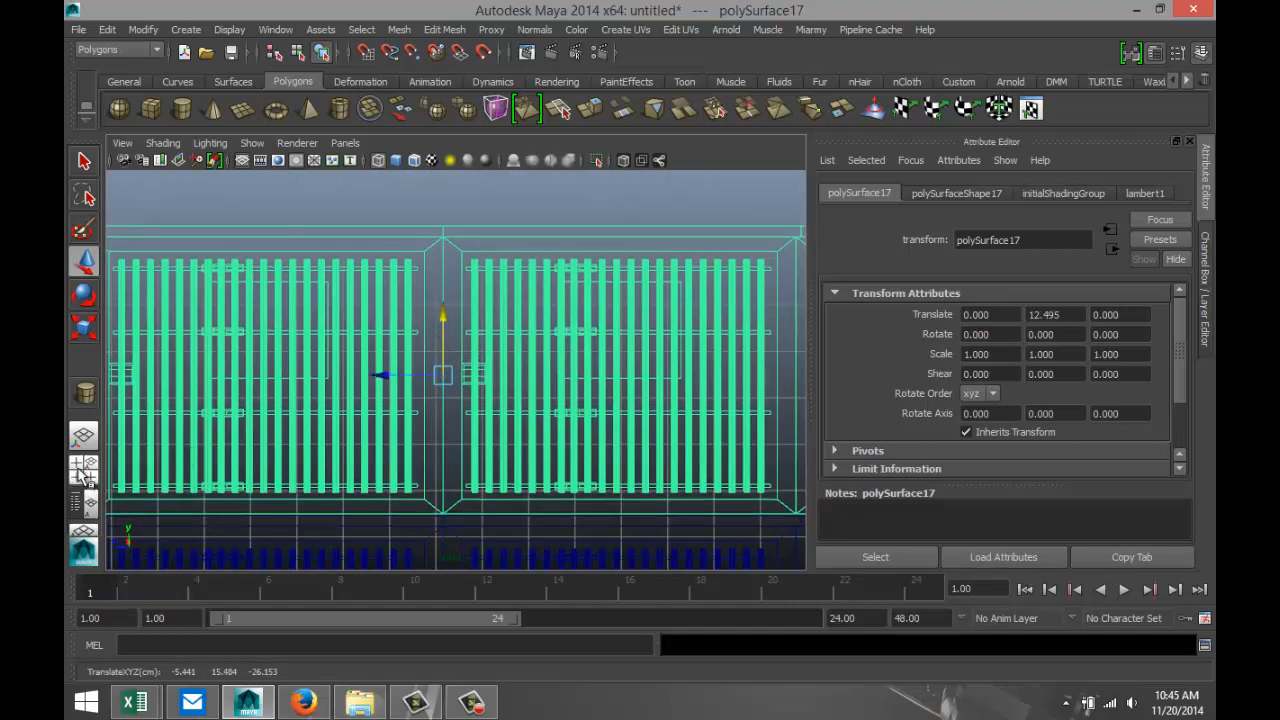
pyautogui.click(84, 470)
pyautogui.press('space')
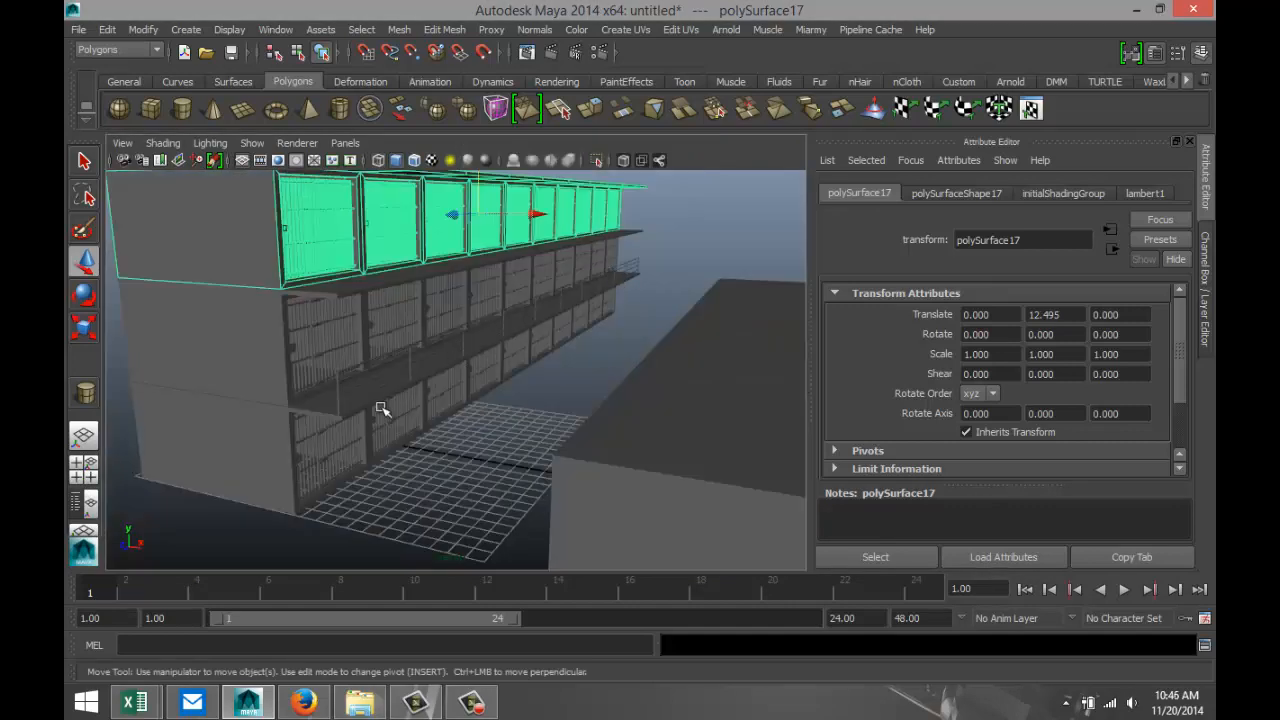
# Select the first railing post together with the four long horizontal rails of the walkway.
pyautogui.click(338, 397)
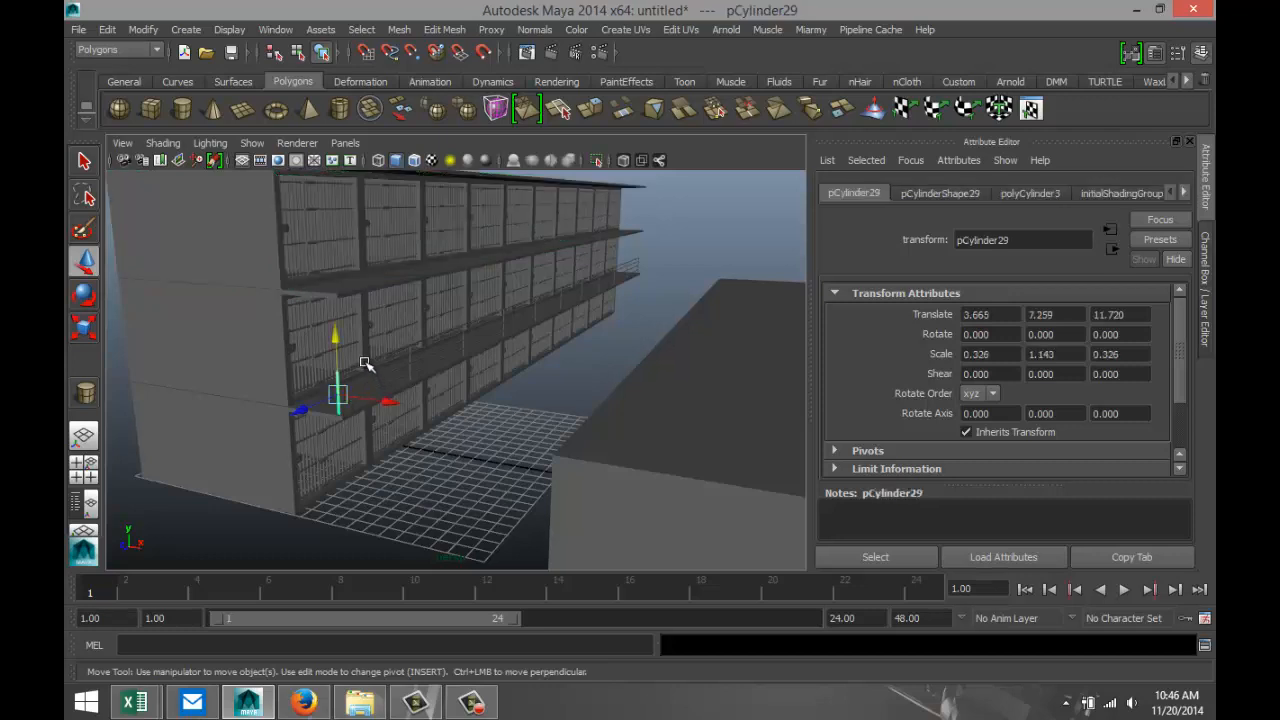
pyautogui.click(389, 360)
pyautogui.keyDown('shift'); pyautogui.click(428, 363); pyautogui.keyUp('shift')
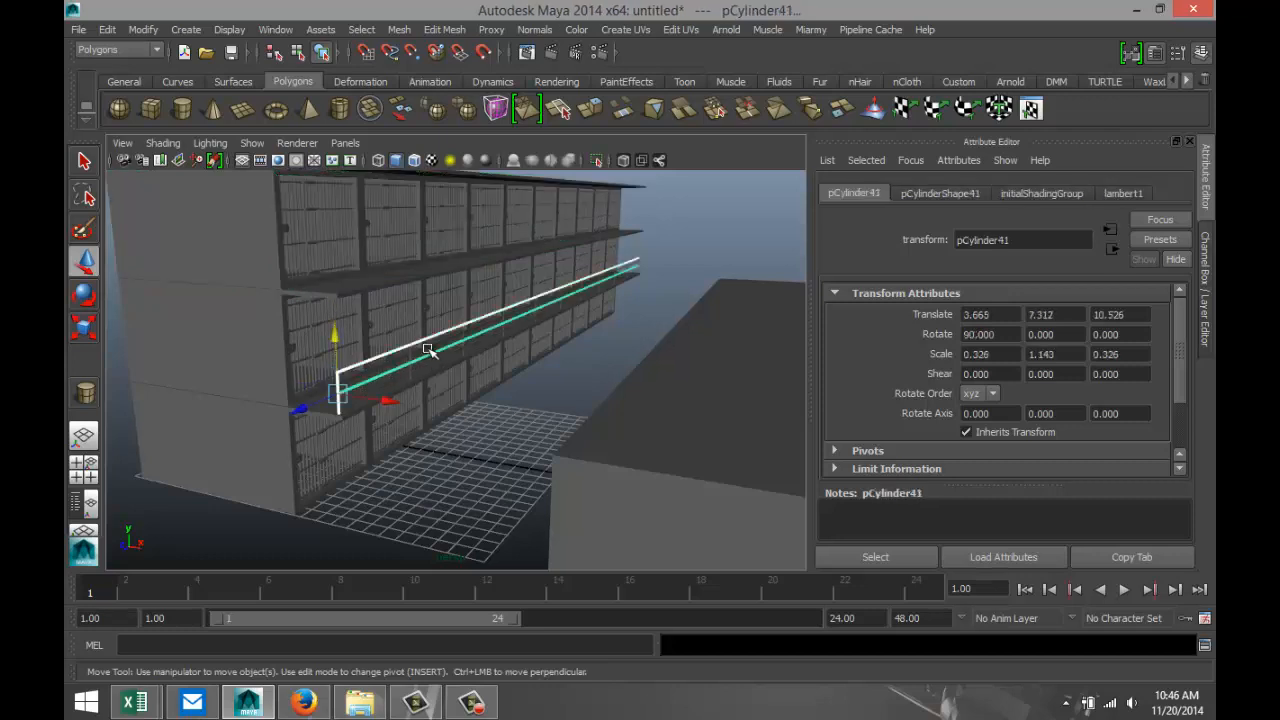
pyautogui.keyDown('shift'); pyautogui.click(432, 364); pyautogui.keyUp('shift')
pyautogui.keyDown('shift'); pyautogui.click(418, 376); pyautogui.keyUp('shift')
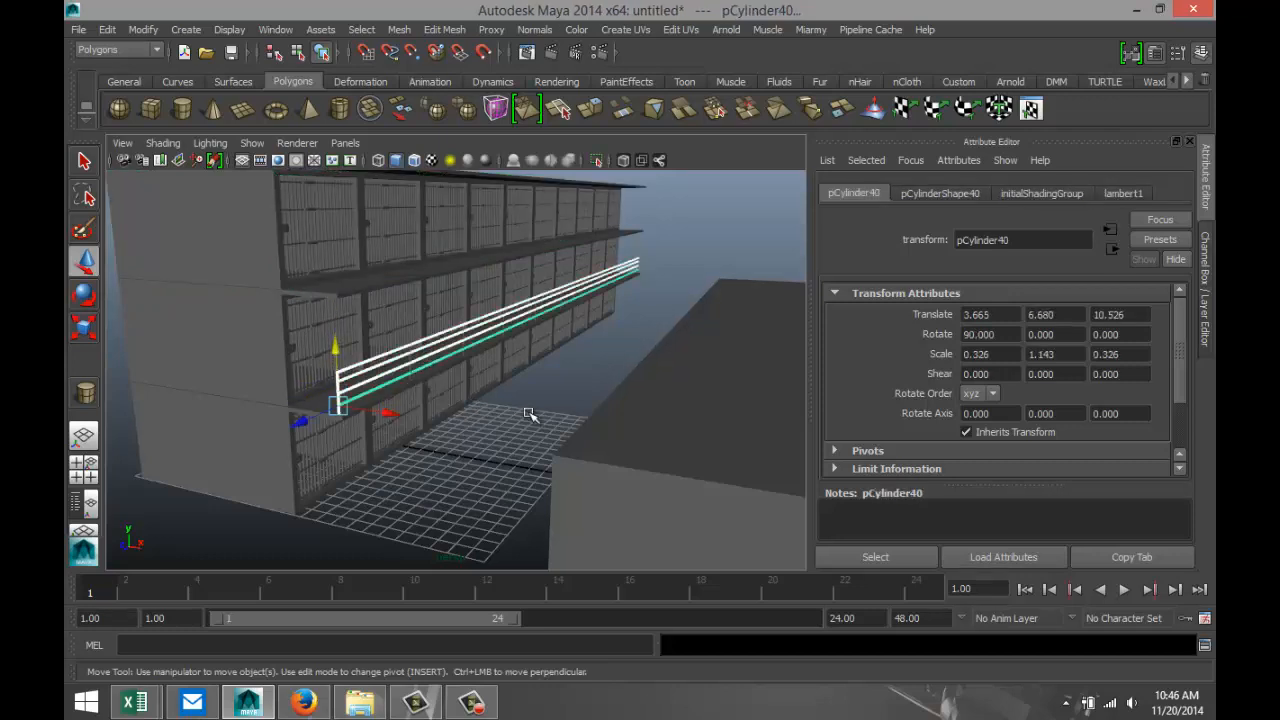
# Add the second, third and fourth railing posts to the selection, keeping all four long rails selected.
pyautogui.scroll(5, 530, 415)
pyautogui.click(331, 367)
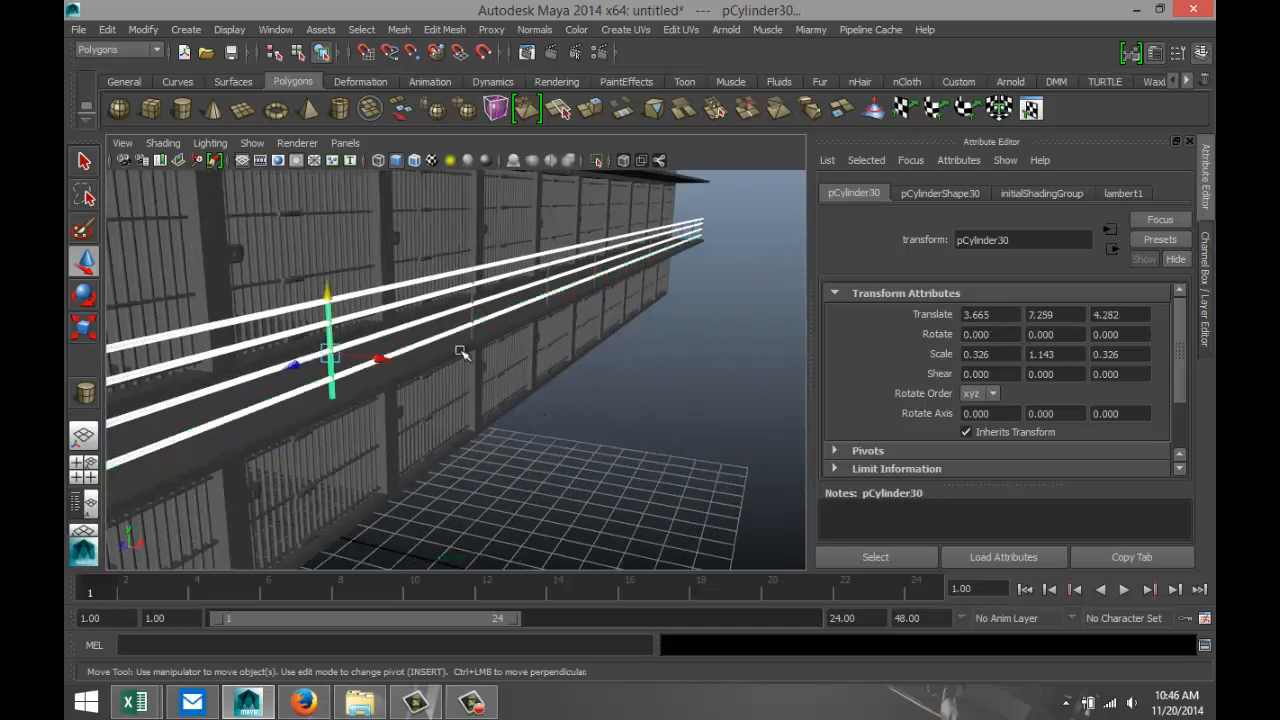
pyautogui.keyDown('shift'); pyautogui.click(472, 316); pyautogui.keyUp('shift')
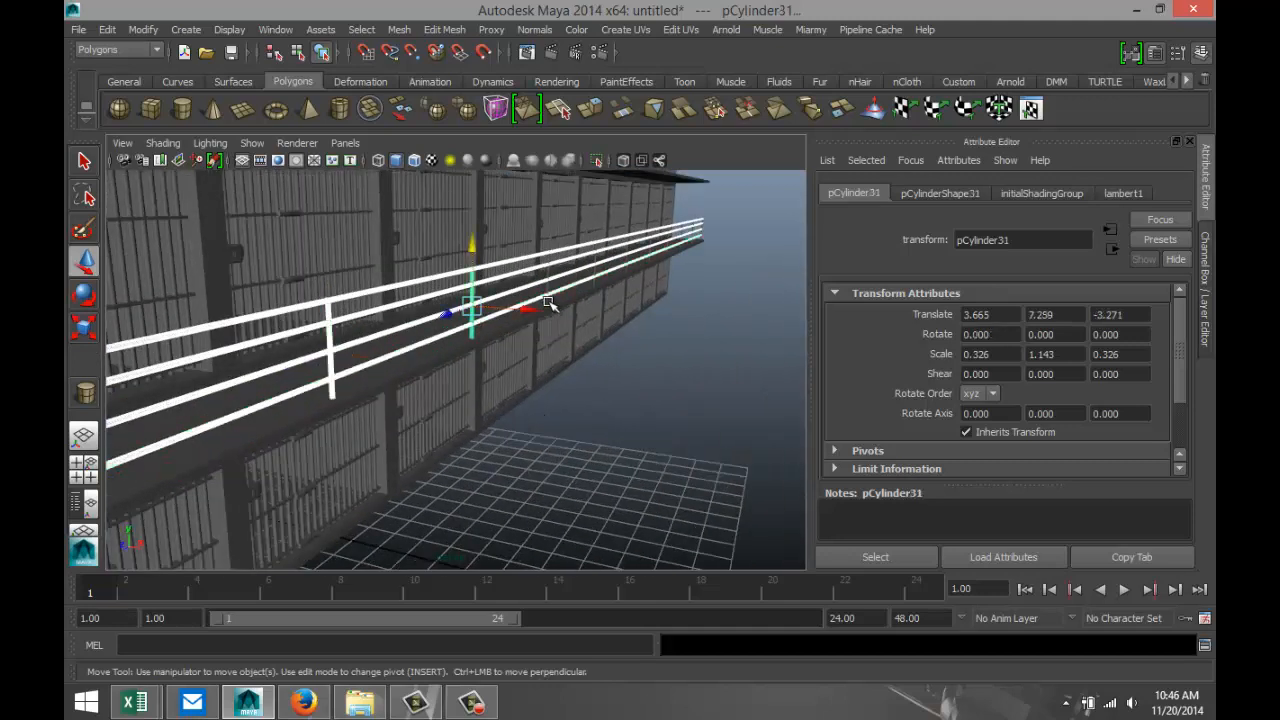
pyautogui.keyDown('shift'); pyautogui.click(551, 305); pyautogui.keyUp('shift')
pyautogui.keyDown('shift'); pyautogui.click(561, 332); pyautogui.keyUp('shift')
pyautogui.keyDown('alt'); pyautogui.moveTo(650, 369); pyautogui.dragTo(700, 343, button='right'); pyautogui.keyUp('alt')
pyautogui.keyDown('alt'); pyautogui.moveTo(512, 416); pyautogui.dragTo(406, 429, button='middle'); pyautogui.keyUp('alt')
pyautogui.keyDown('alt'); pyautogui.moveTo(602, 409); pyautogui.dragTo(334, 517, button='middle'); pyautogui.keyUp('alt')
pyautogui.keyDown('alt'); pyautogui.moveTo(634, 366); pyautogui.dragTo(563, 530, button='middle'); pyautogui.keyUp('alt')
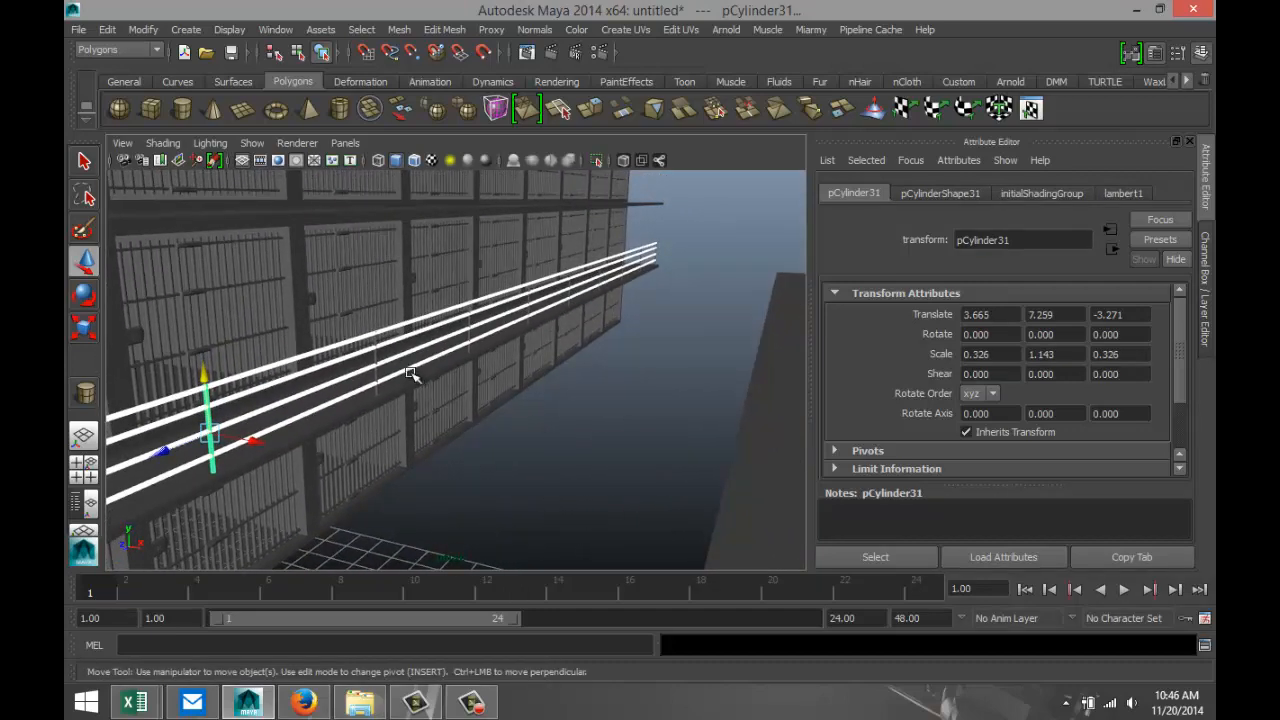
pyautogui.hotkey('shift', 'd')
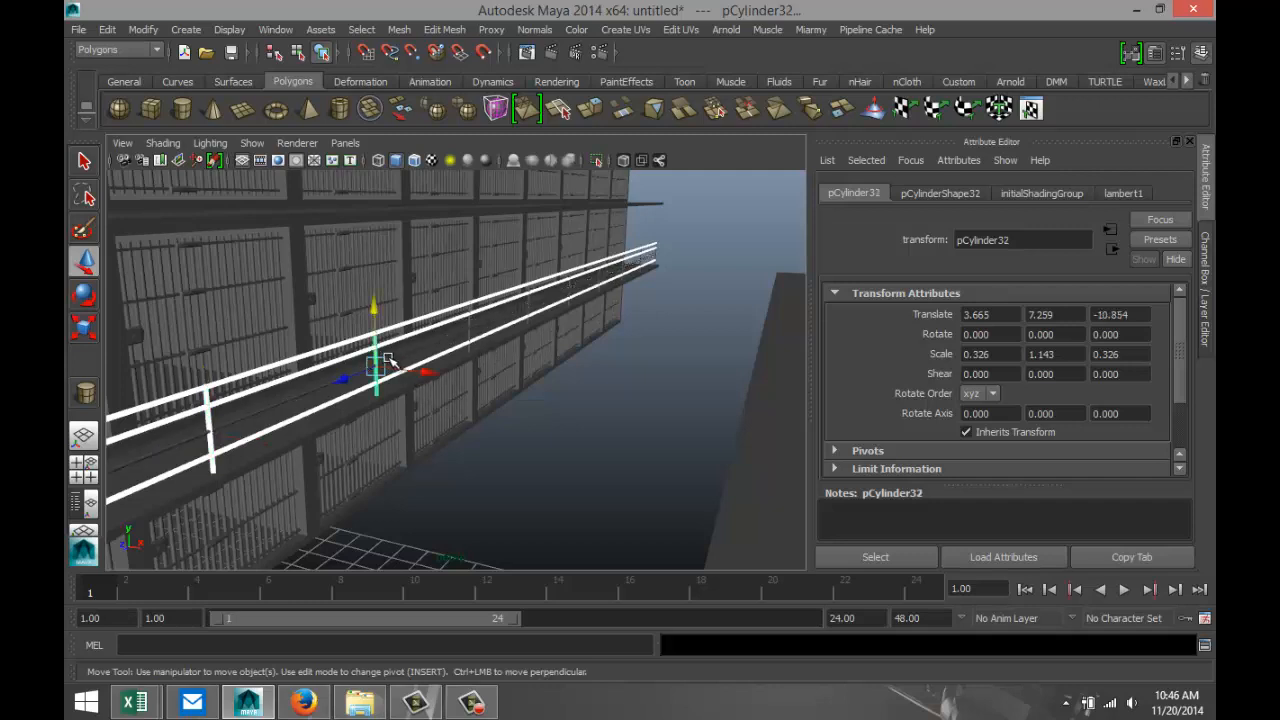
pyautogui.click(388, 384)
# In the side view, add the fifth, sixth and seventh railing posts to the selection.
pyautogui.click(83, 464)
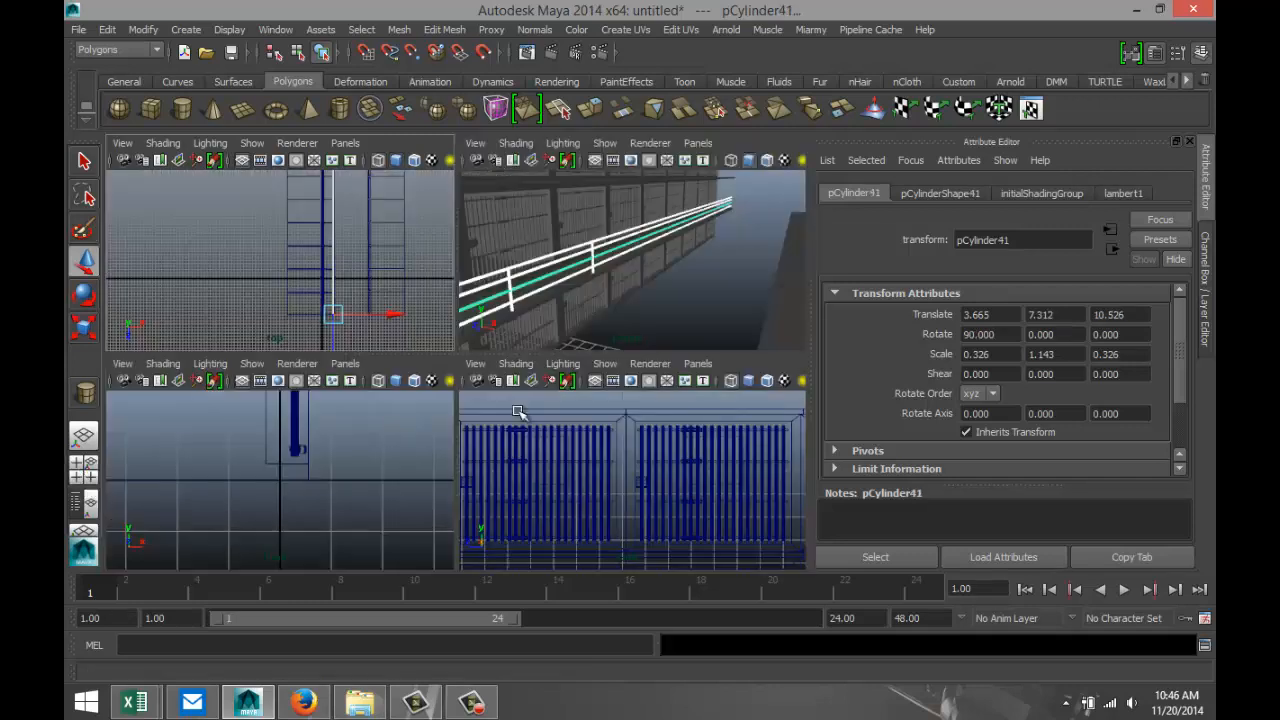
pyautogui.press('space')
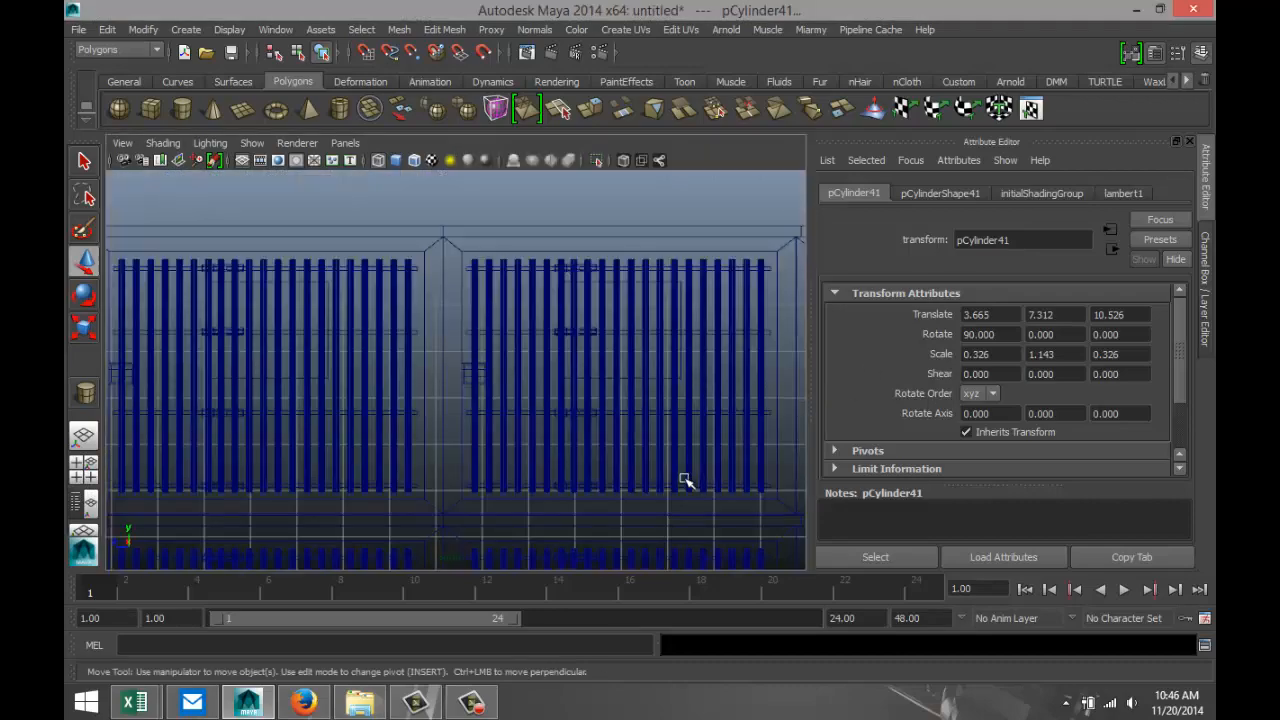
pyautogui.press('f')
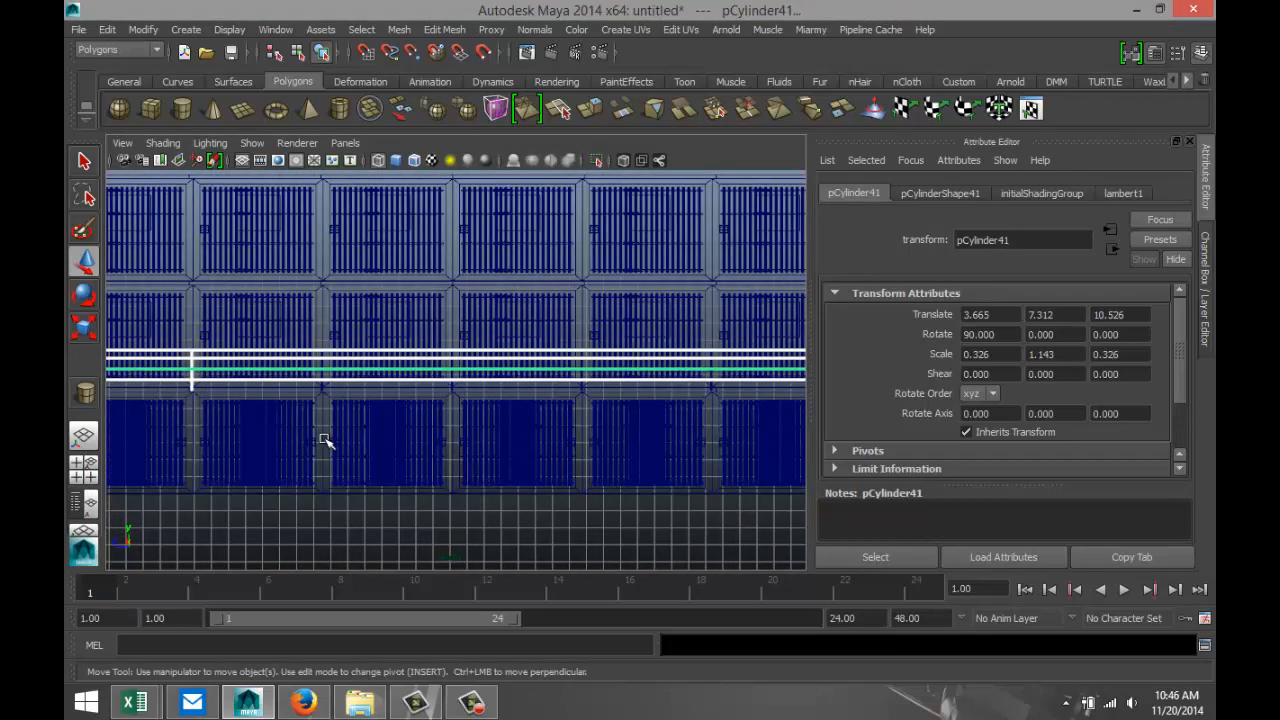
pyautogui.scroll(3, 362, 445)
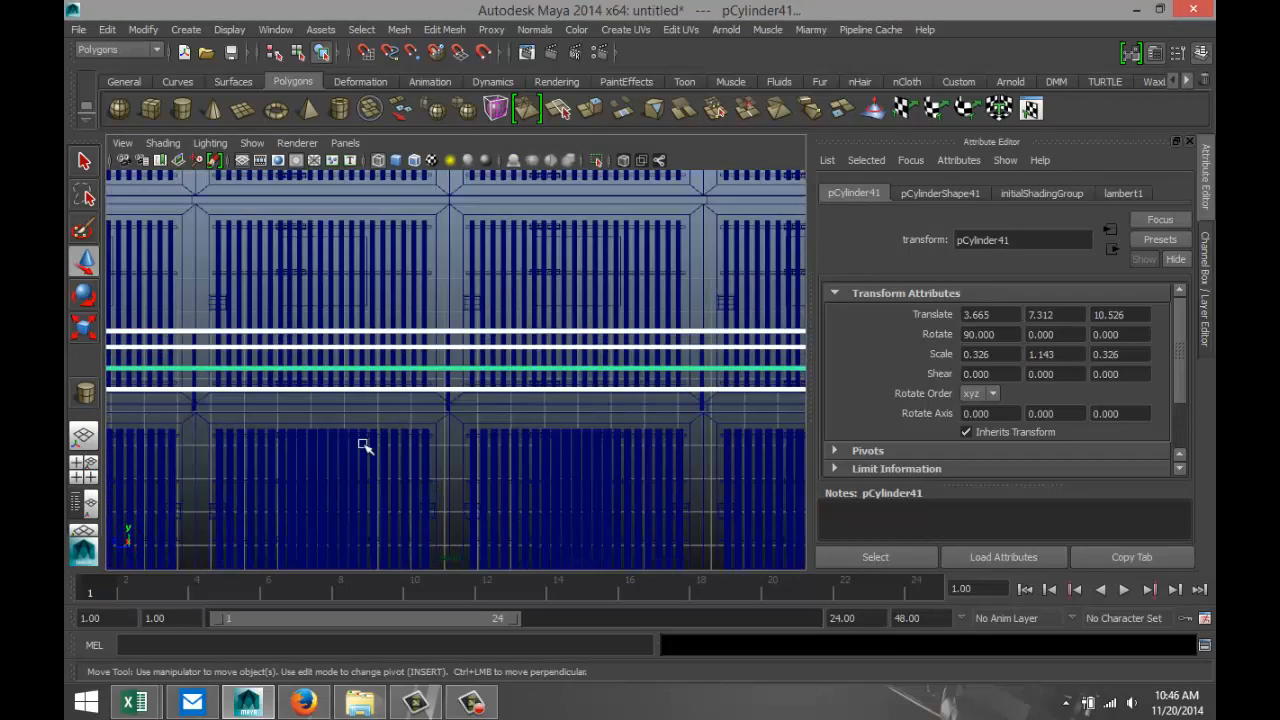
pyautogui.click(194, 358)
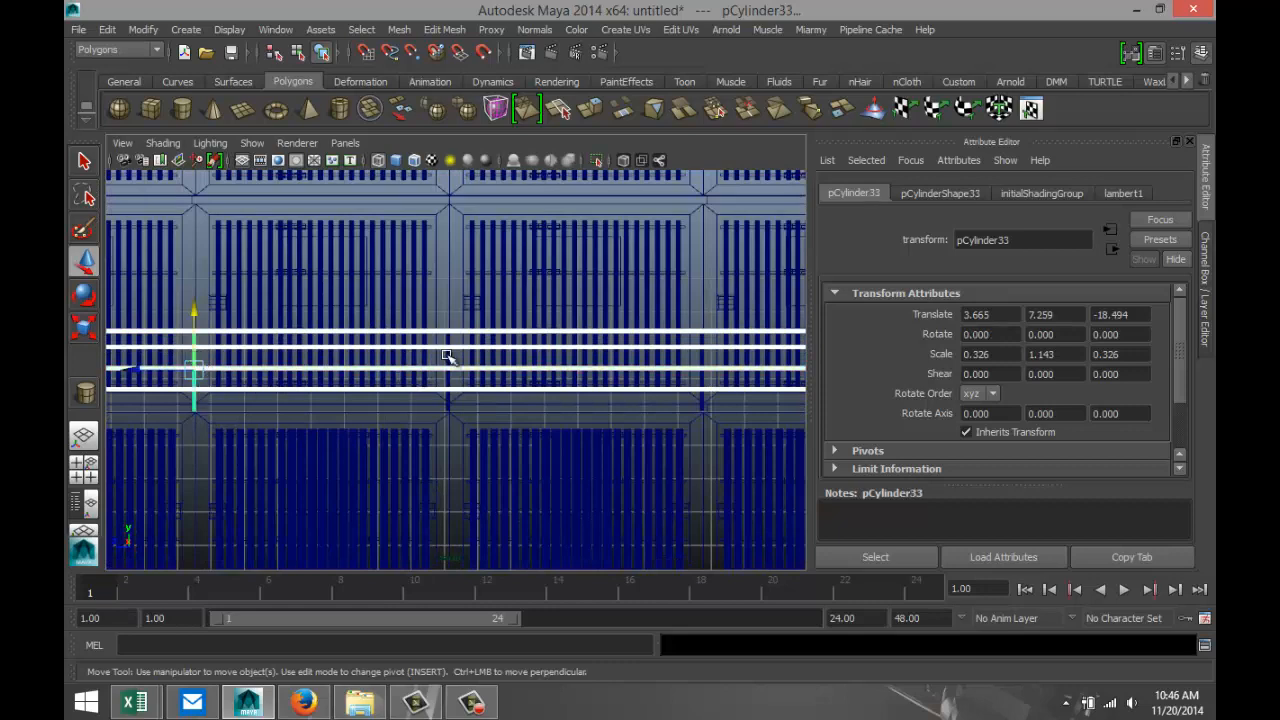
pyautogui.keyDown('shift'); pyautogui.click(447, 358); pyautogui.keyUp('shift')
pyautogui.keyDown('shift'); pyautogui.click(704, 361); pyautogui.keyUp('shift')
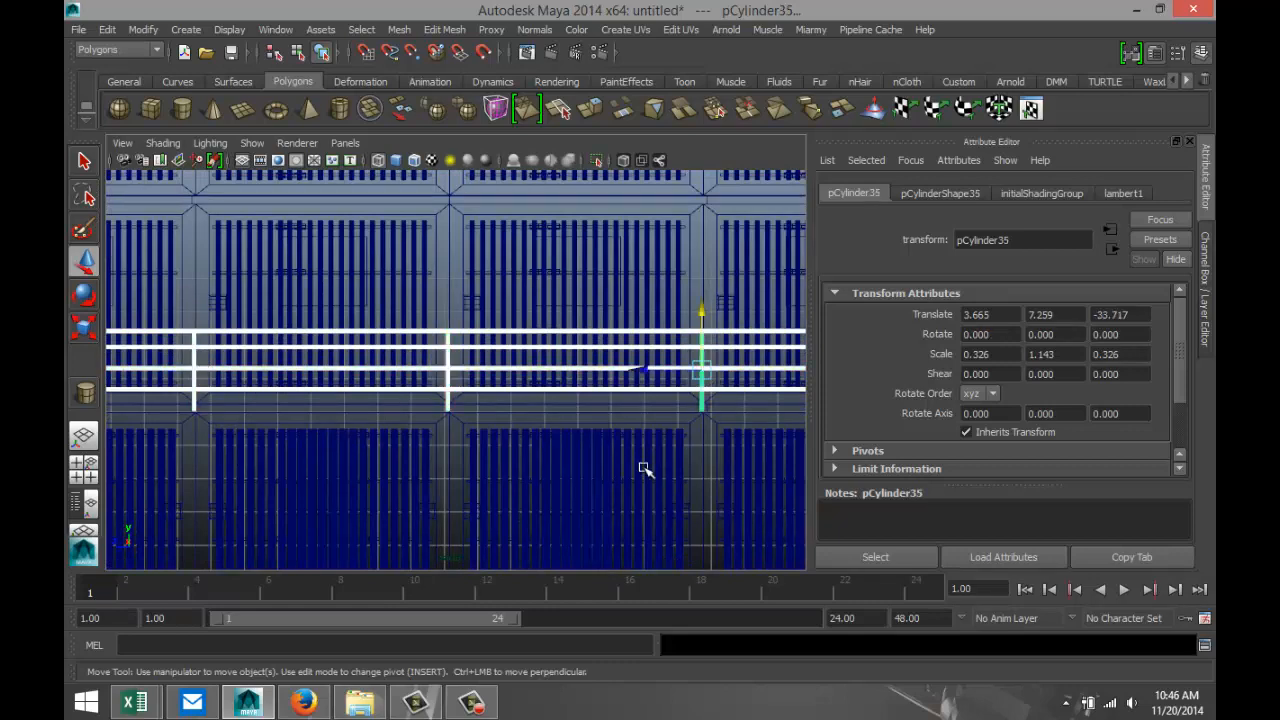
# Add the remaining four railing posts, up to the far end of the walkway, to the selection.
pyautogui.keyDown('alt'); pyautogui.moveTo(681, 458); pyautogui.dragTo(292, 474, button='middle'); pyautogui.keyUp('alt')
pyautogui.keyDown('alt'); pyautogui.moveTo(579, 475); pyautogui.dragTo(381, 465, button='middle'); pyautogui.keyUp('alt')
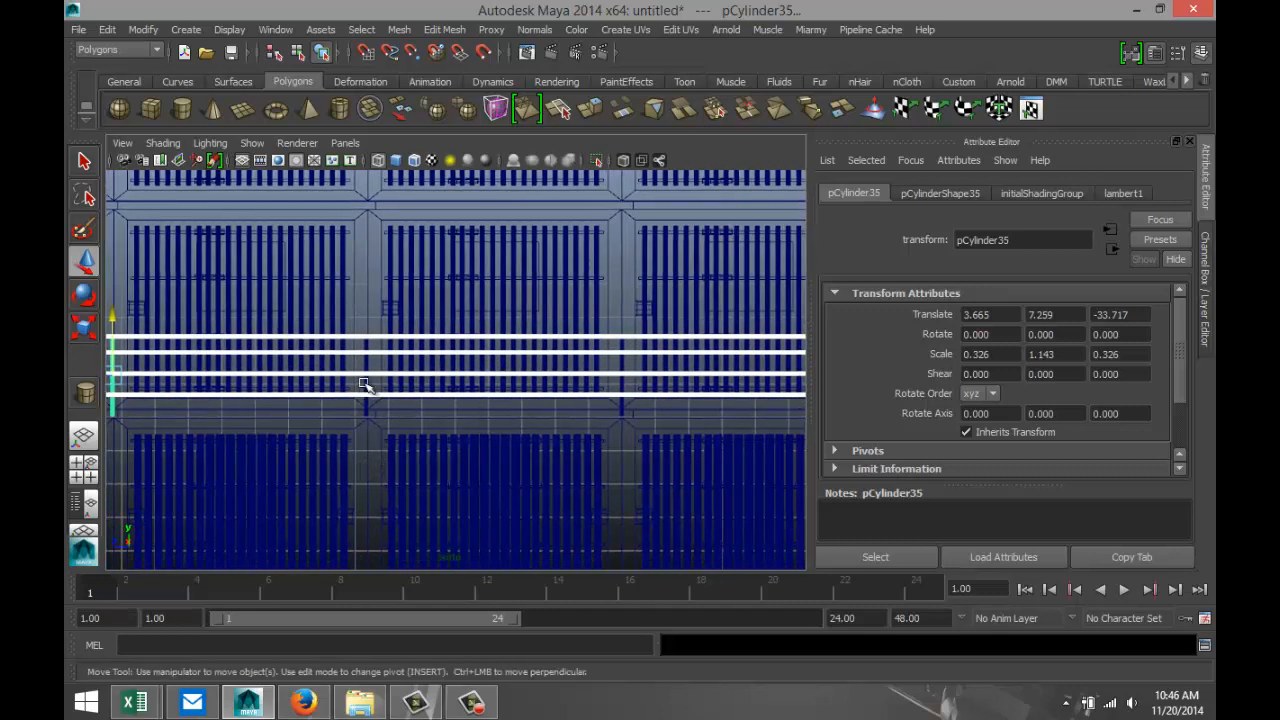
pyautogui.keyDown('shift'); pyautogui.click(366, 366); pyautogui.keyUp('shift')
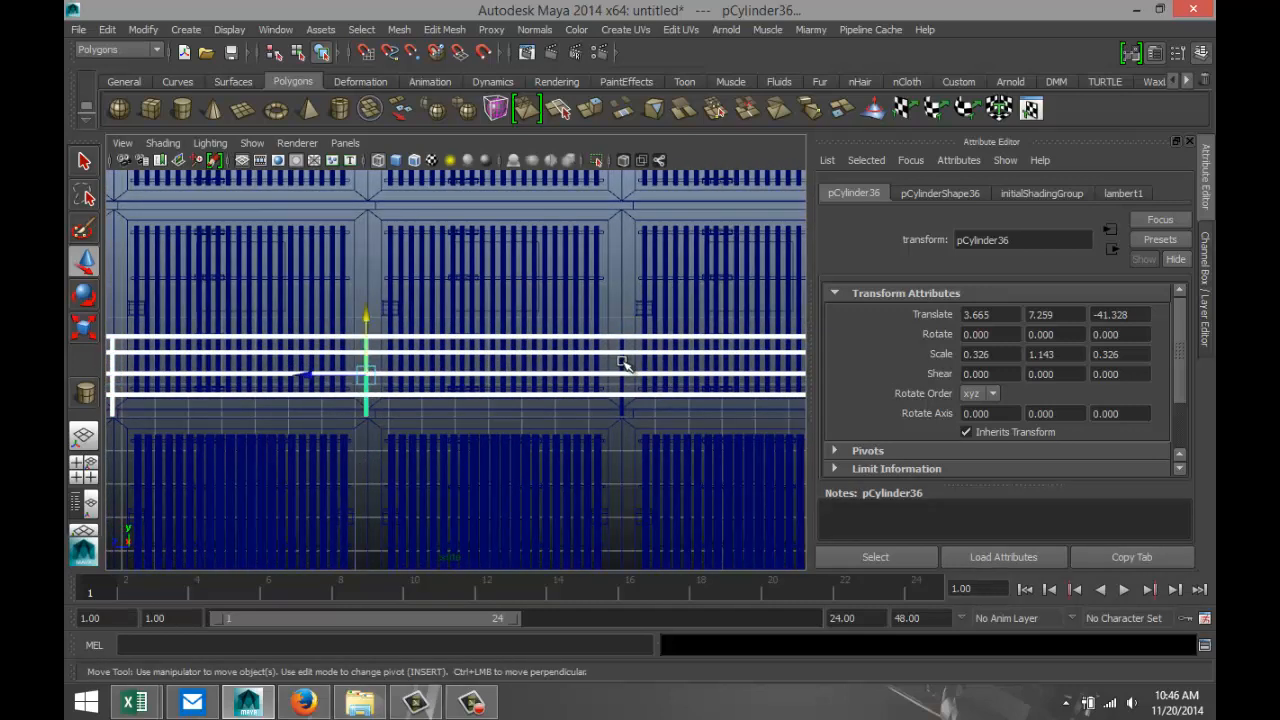
pyautogui.keyDown('shift'); pyautogui.click(622, 363); pyautogui.keyUp('shift')
pyautogui.keyDown('alt'); pyautogui.moveTo(786, 480); pyautogui.dragTo(374, 503, button='middle'); pyautogui.keyUp('alt')
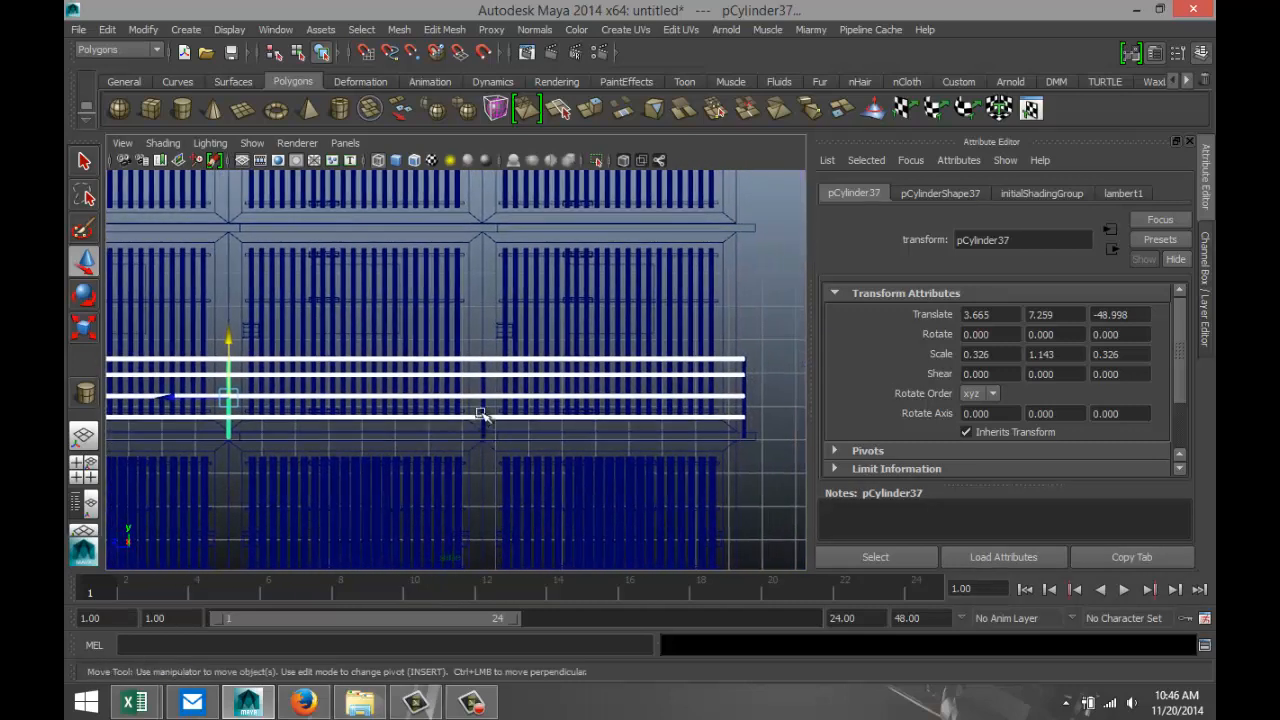
pyautogui.keyDown('shift'); pyautogui.click(485, 392); pyautogui.keyUp('shift')
pyautogui.keyDown('shift'); pyautogui.click(748, 388); pyautogui.keyUp('shift')
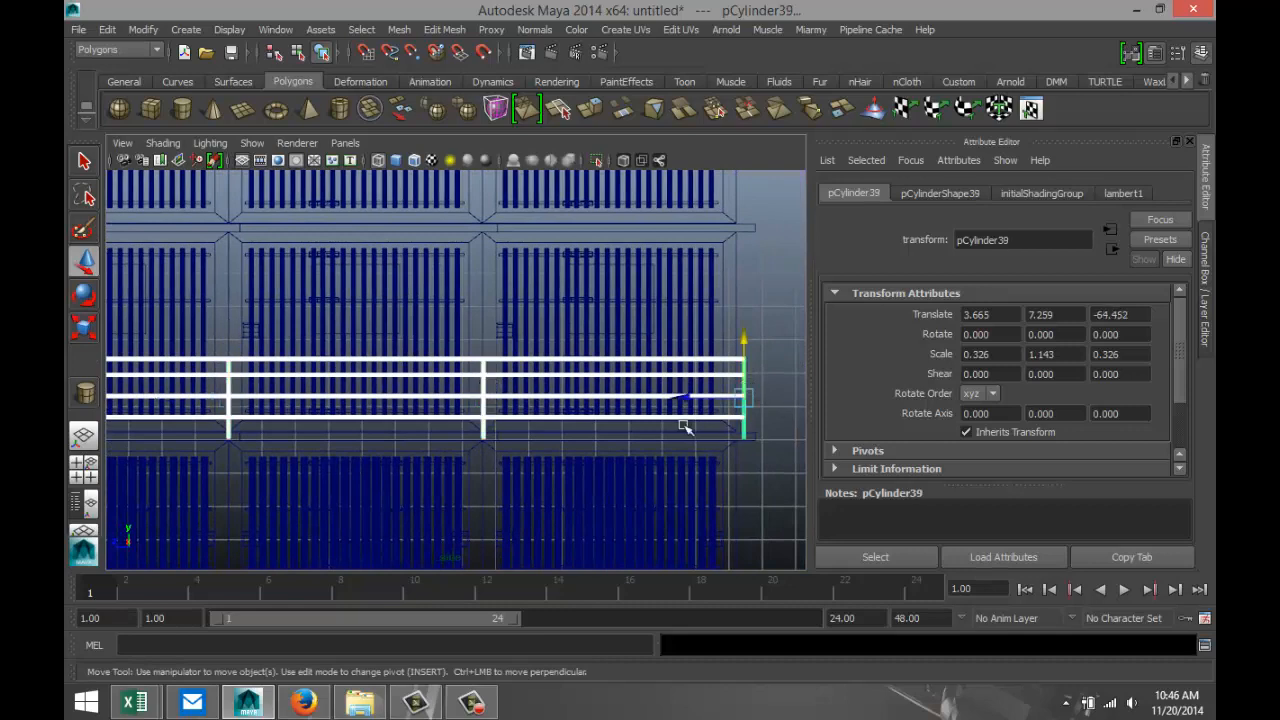
# Combine the selected posts and rails into a single railing mesh.
pyautogui.scroll(-4, 466, 514)
pyautogui.scroll(-1, 280, 479)
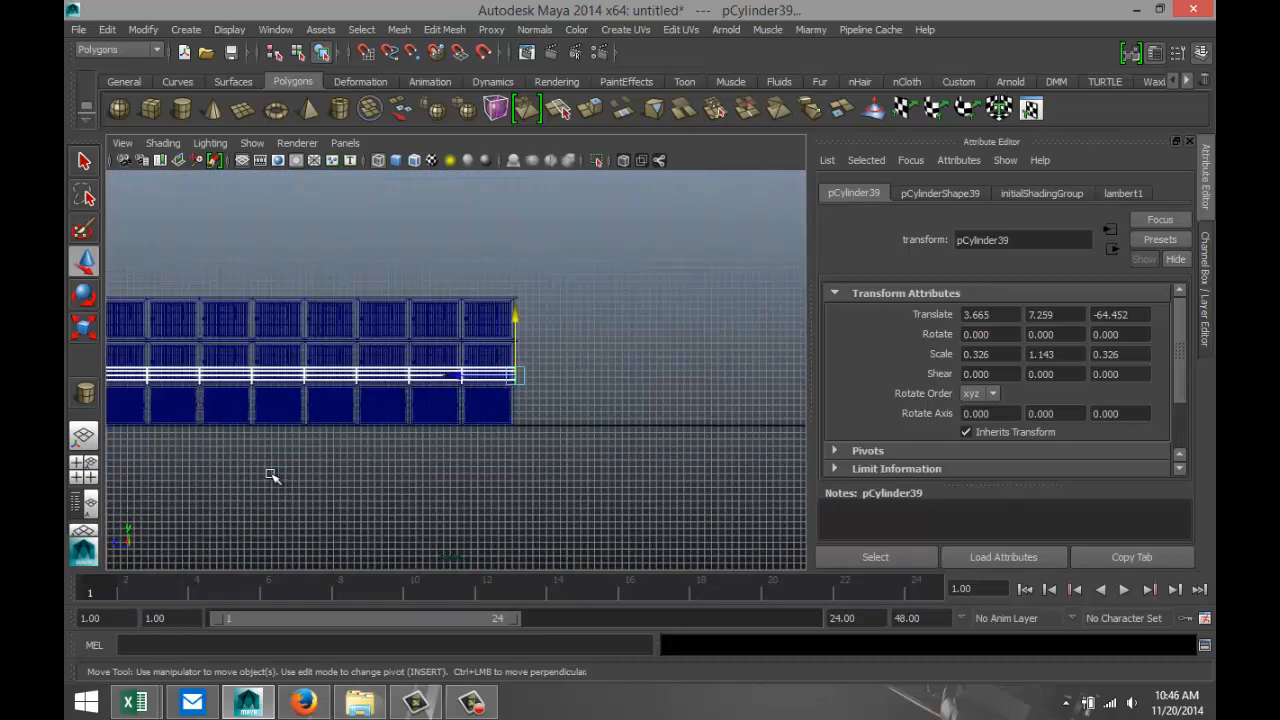
pyautogui.keyDown('alt'); pyautogui.moveTo(274, 477); pyautogui.dragTo(483, 489, button='middle'); pyautogui.keyUp('alt')
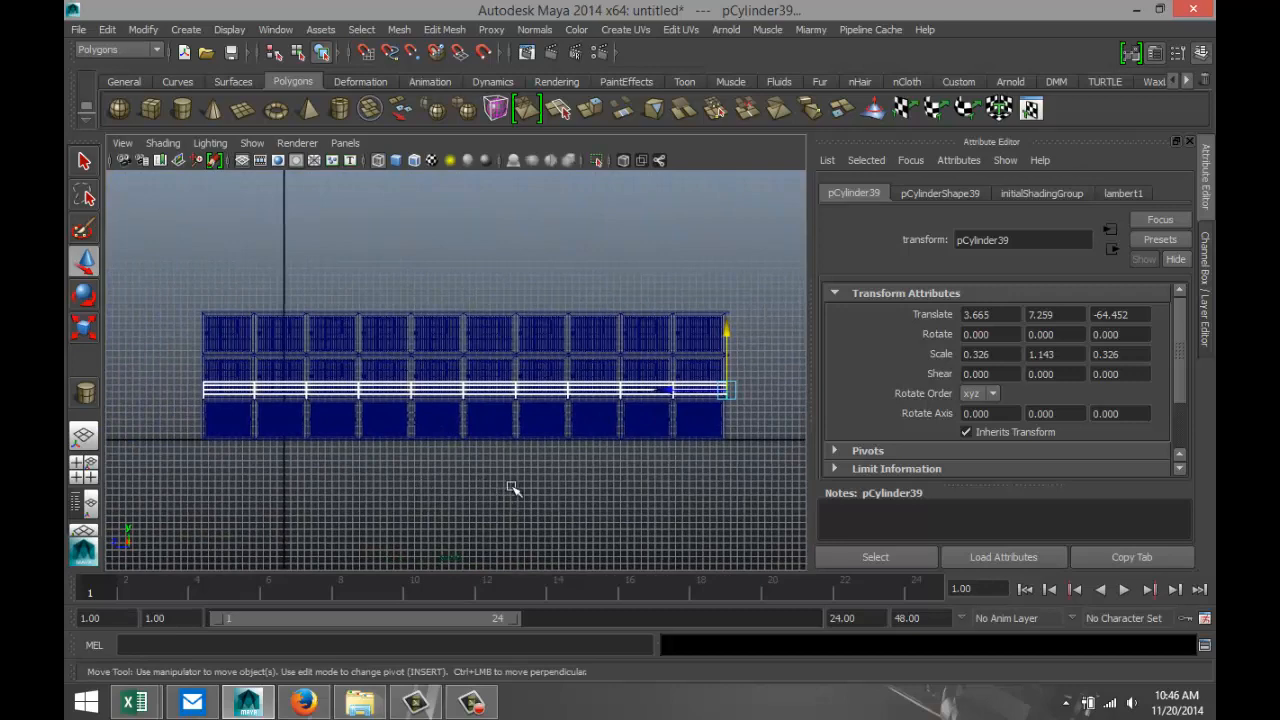
pyautogui.click(399, 29)
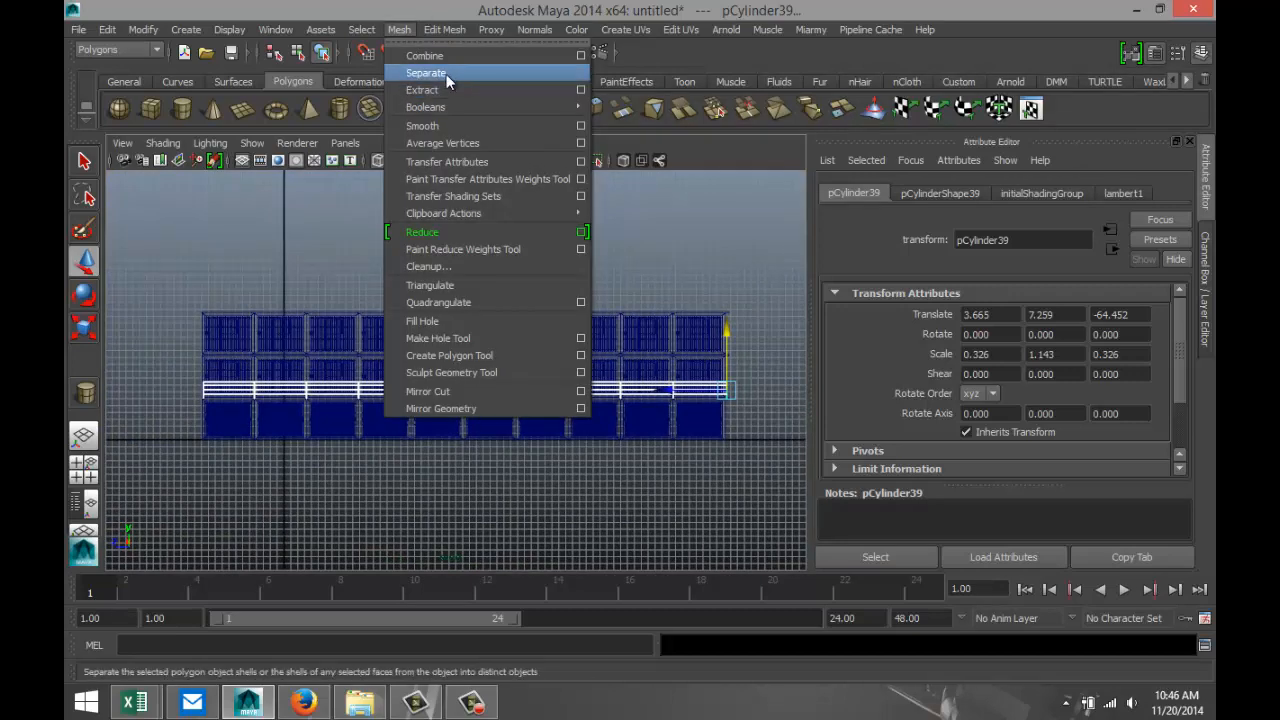
pyautogui.click(441, 56)
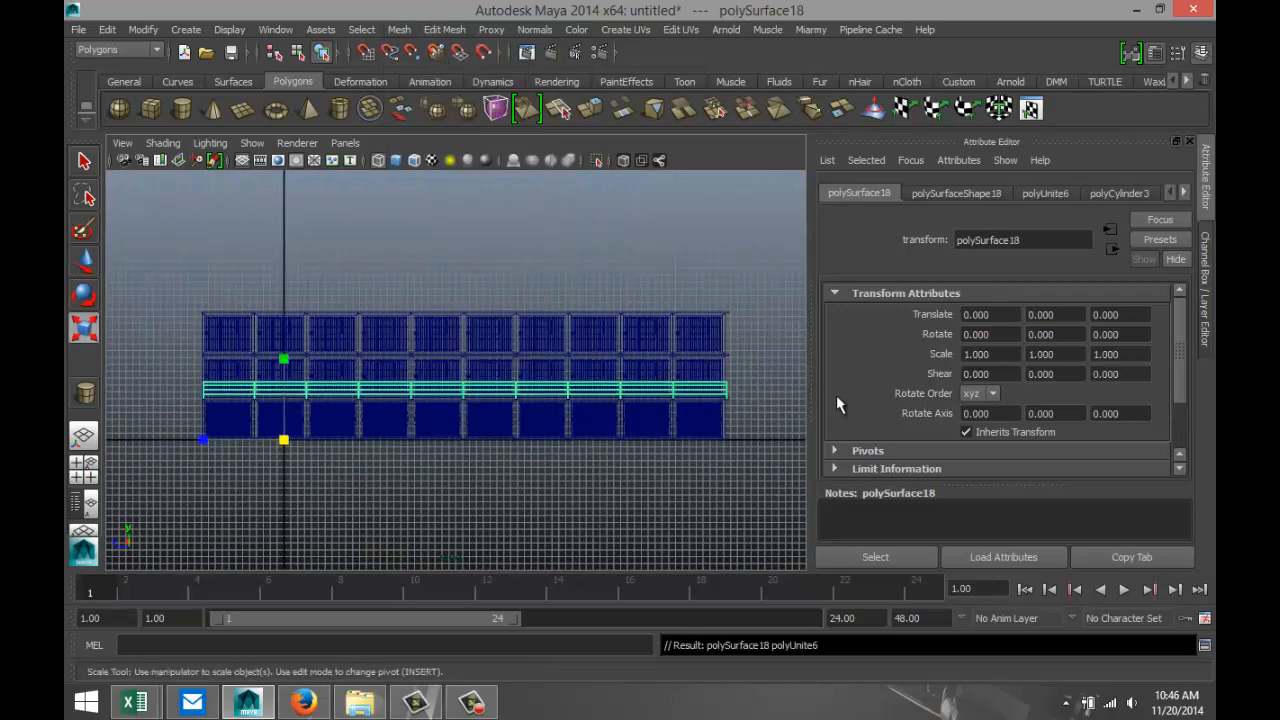
# Duplicate the combined railing and raise the copy to Y 6.412 so it stands on the upper walkway slab.
pyautogui.hotkey('ctrl', 'd')
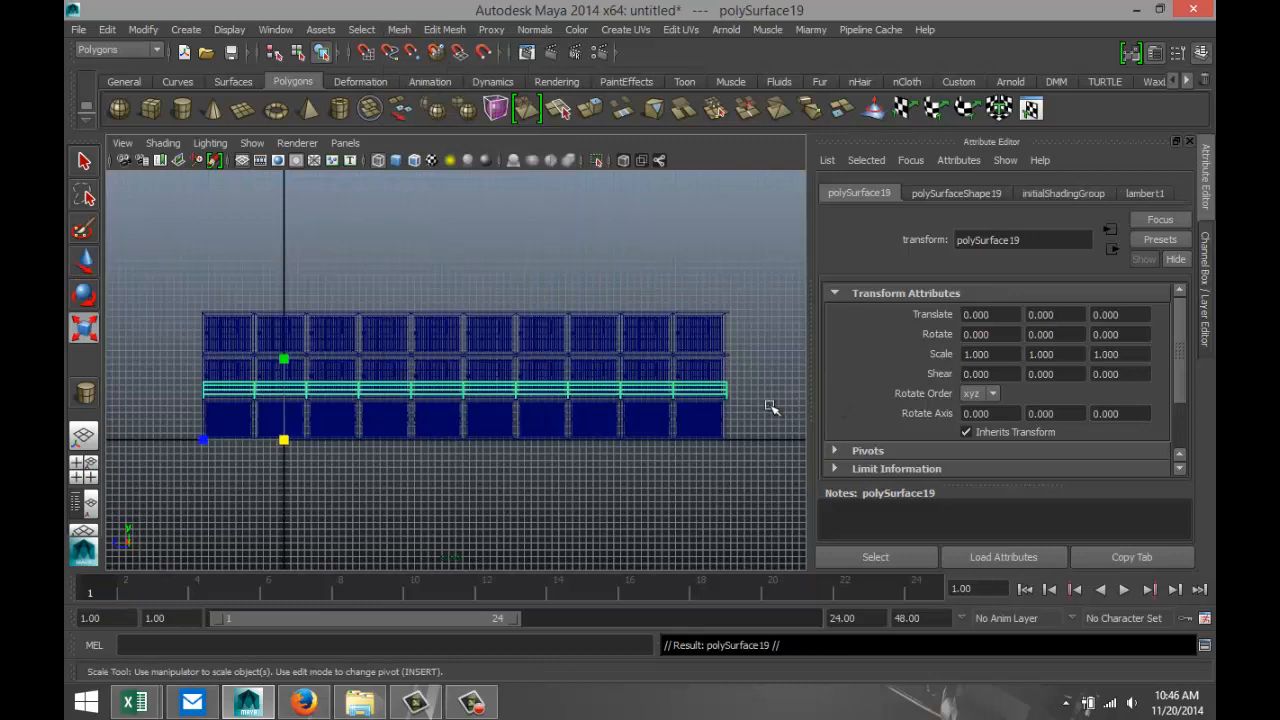
pyautogui.press('w')
pyautogui.moveTo(286, 379); pyautogui.dragTo(284, 344)
pyautogui.click(84, 470)
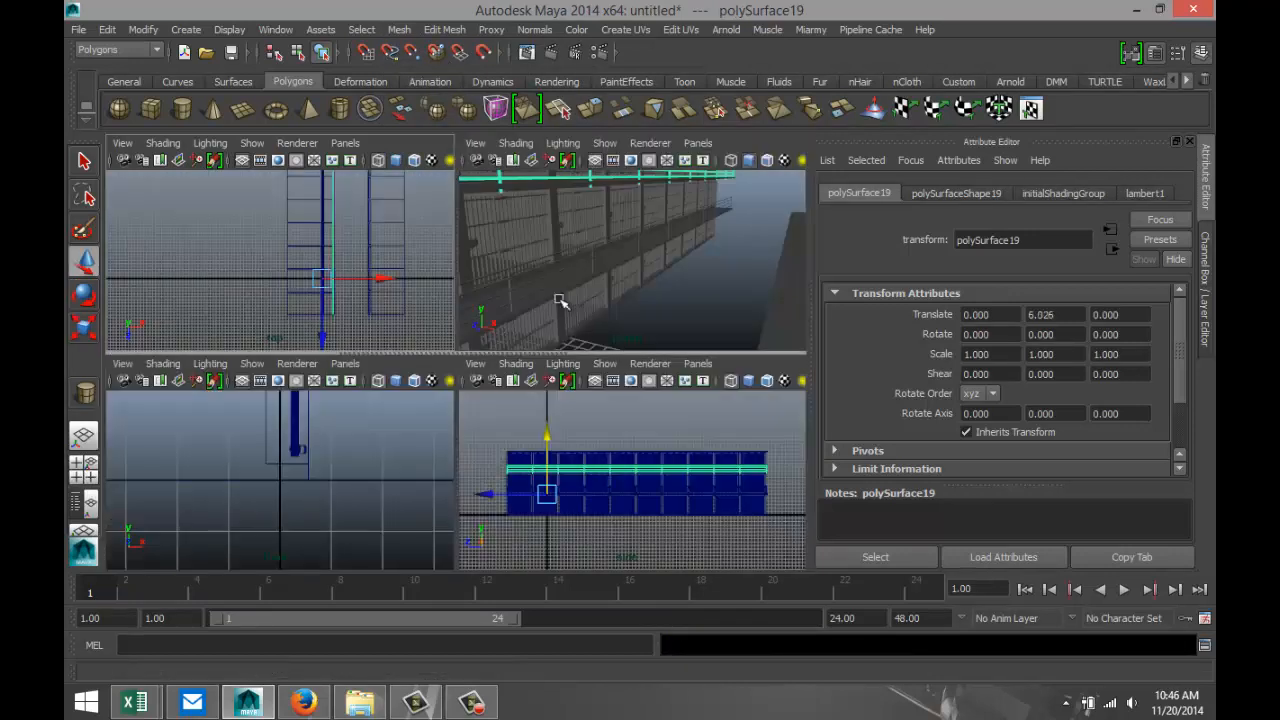
pyautogui.press('space')
pyautogui.moveTo(500, 343)
pyautogui.keyDown('alt'); pyautogui.mouseDown(button='middle')
pyautogui.moveTo(423, 334)
pyautogui.moveTo(800, 455)
pyautogui.mouseUp(button='middle'); pyautogui.keyUp('alt')
pyautogui.keyDown('alt'); pyautogui.moveTo(455, 386); pyautogui.dragTo(755, 364, button='middle'); pyautogui.keyUp('alt')
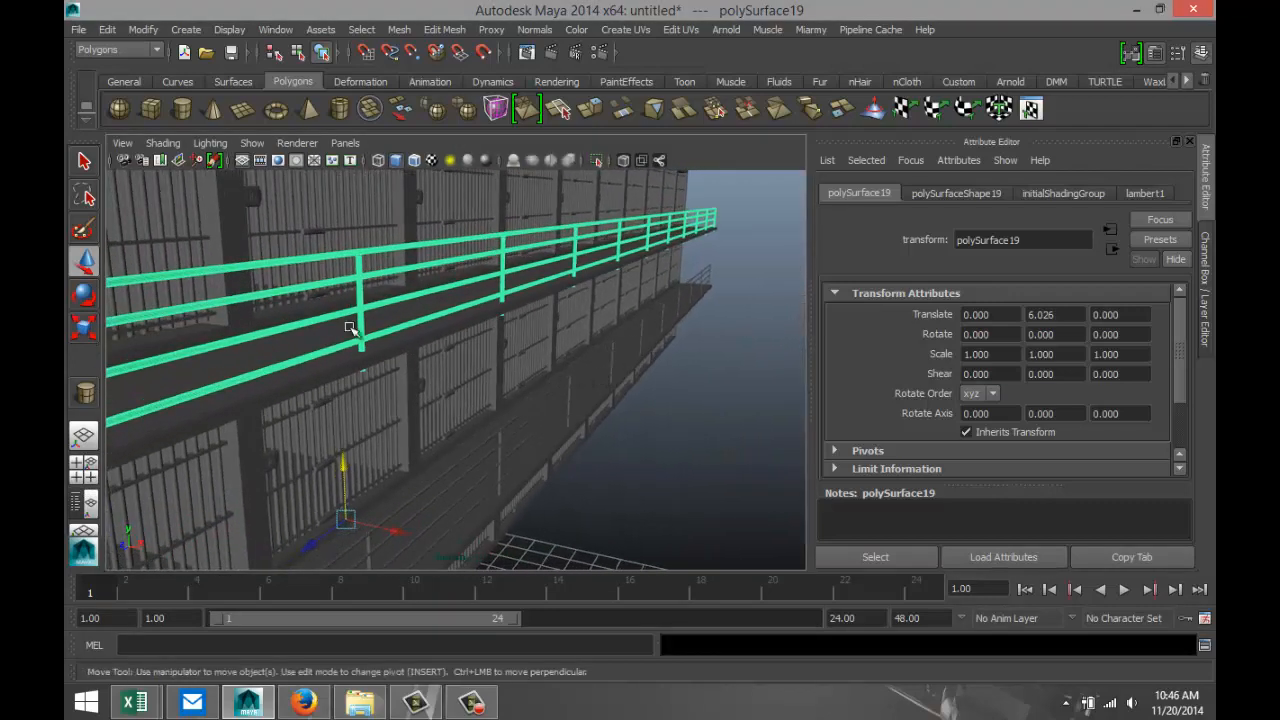
pyautogui.moveTo(343, 463); pyautogui.dragTo(348, 451)
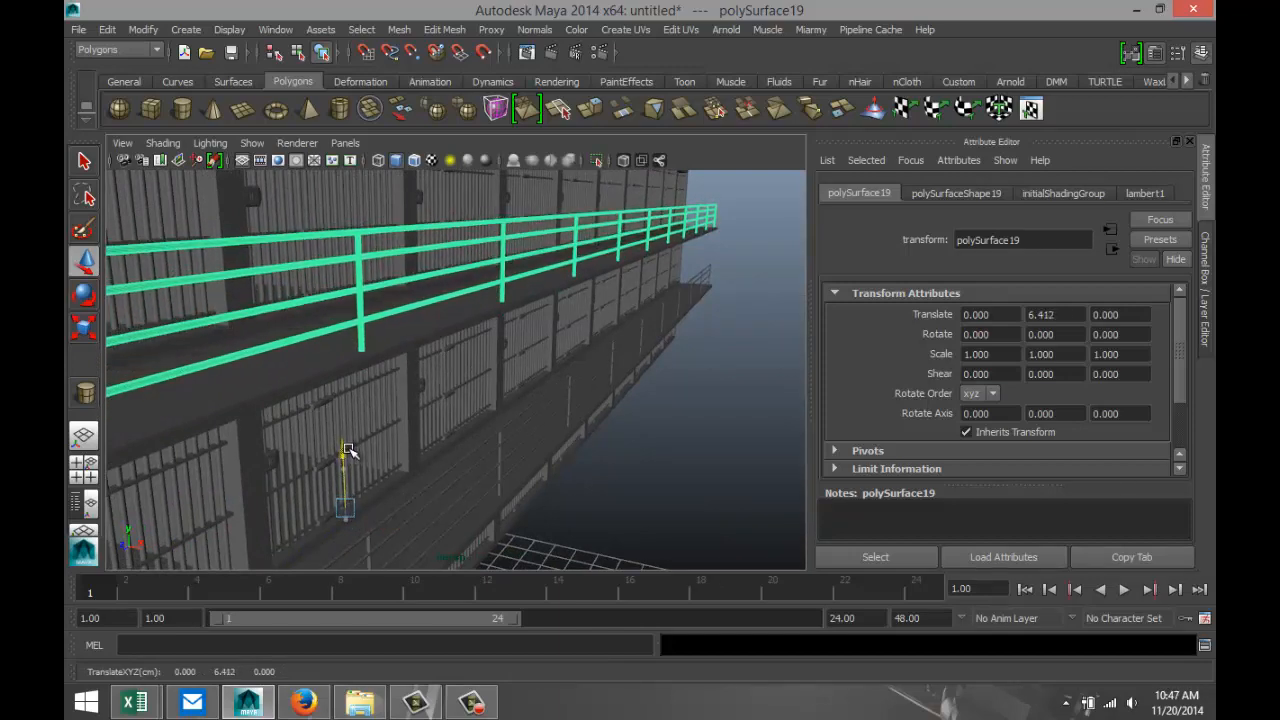
# Delete the separate single-storey cell block opposite the tall one.
pyautogui.scroll(-5, 588, 462)
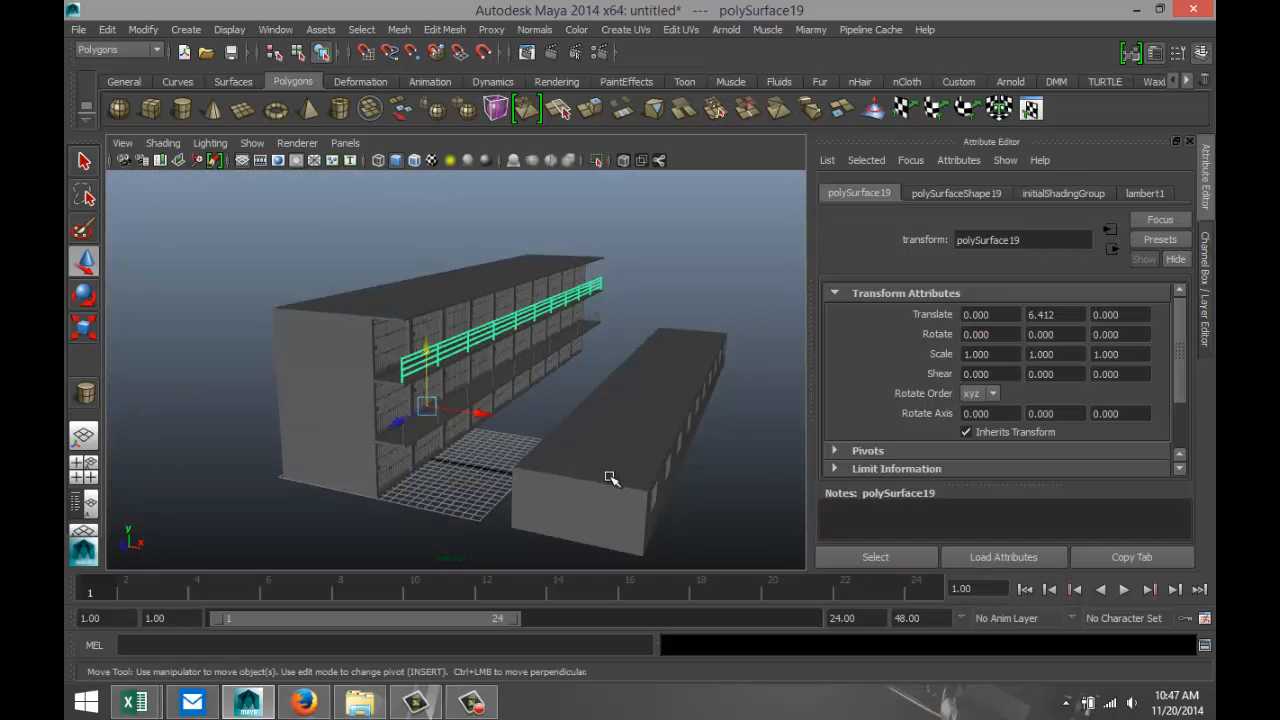
pyautogui.click(610, 477)
pyautogui.press('Delete')
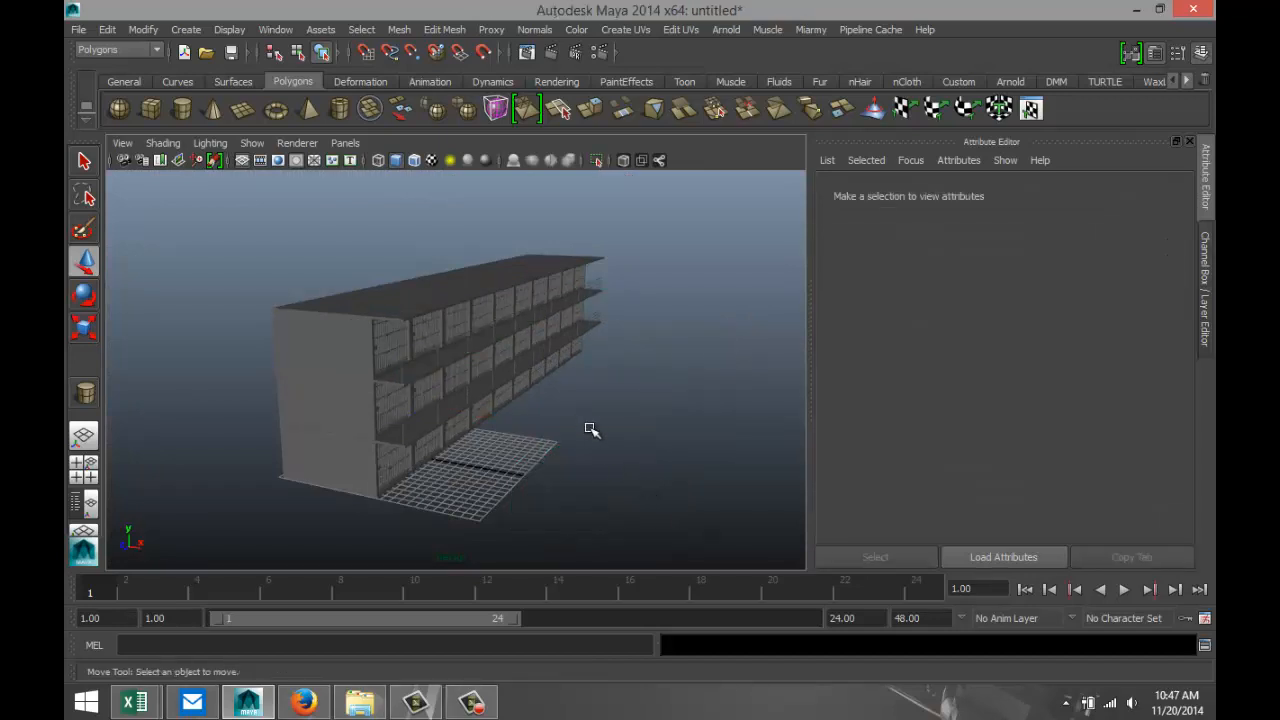
# Select the whole three-storey cell block with both railings and combine it into one mesh.
pyautogui.scroll(-3, 566, 404)
pyautogui.moveTo(300, 262); pyautogui.dragTo(686, 563)
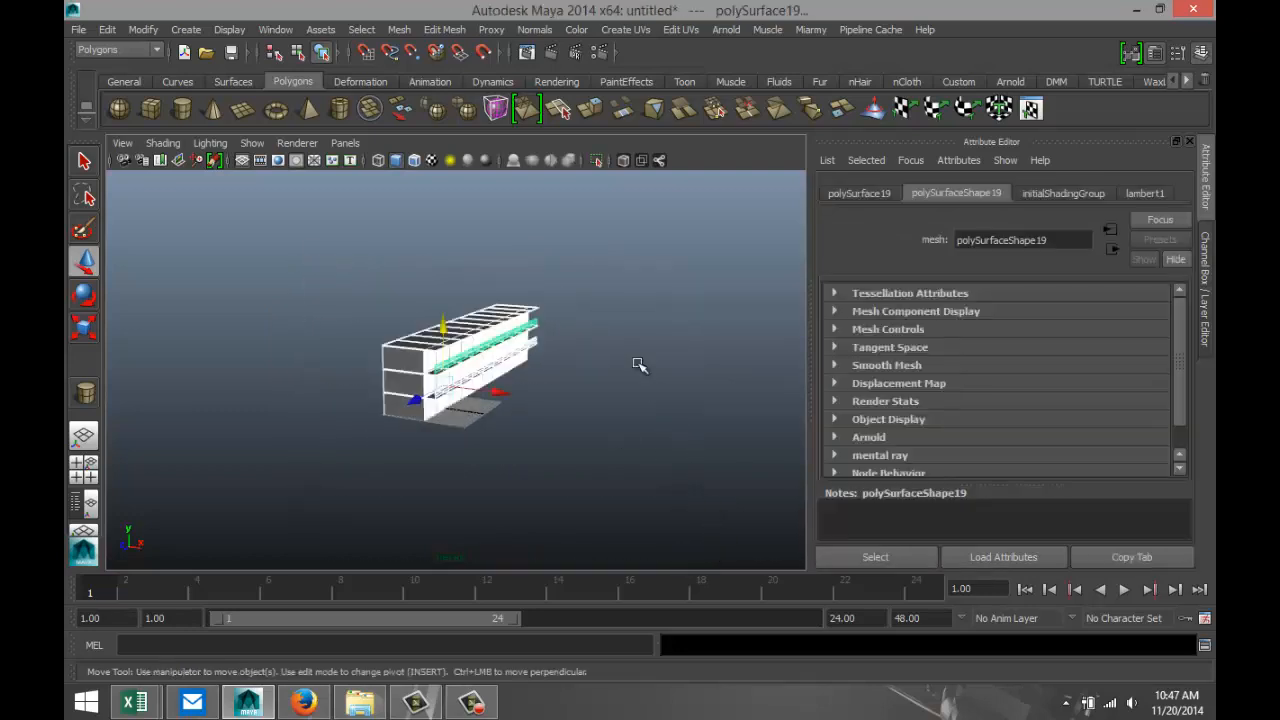
pyautogui.click(406, 33)
pyautogui.click(425, 56)
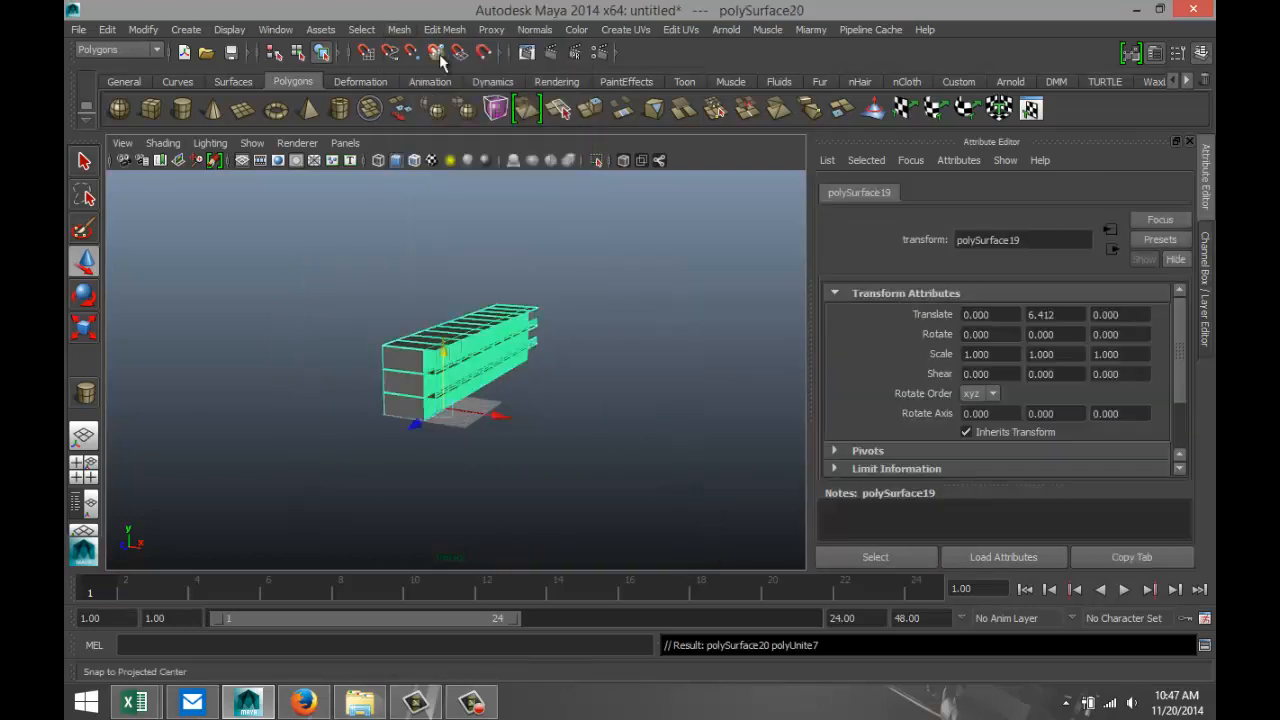
# Centre the pivot of the combined cell block, then place a duplicate of it opposite at about X 43.457.
pyautogui.click(145, 30)
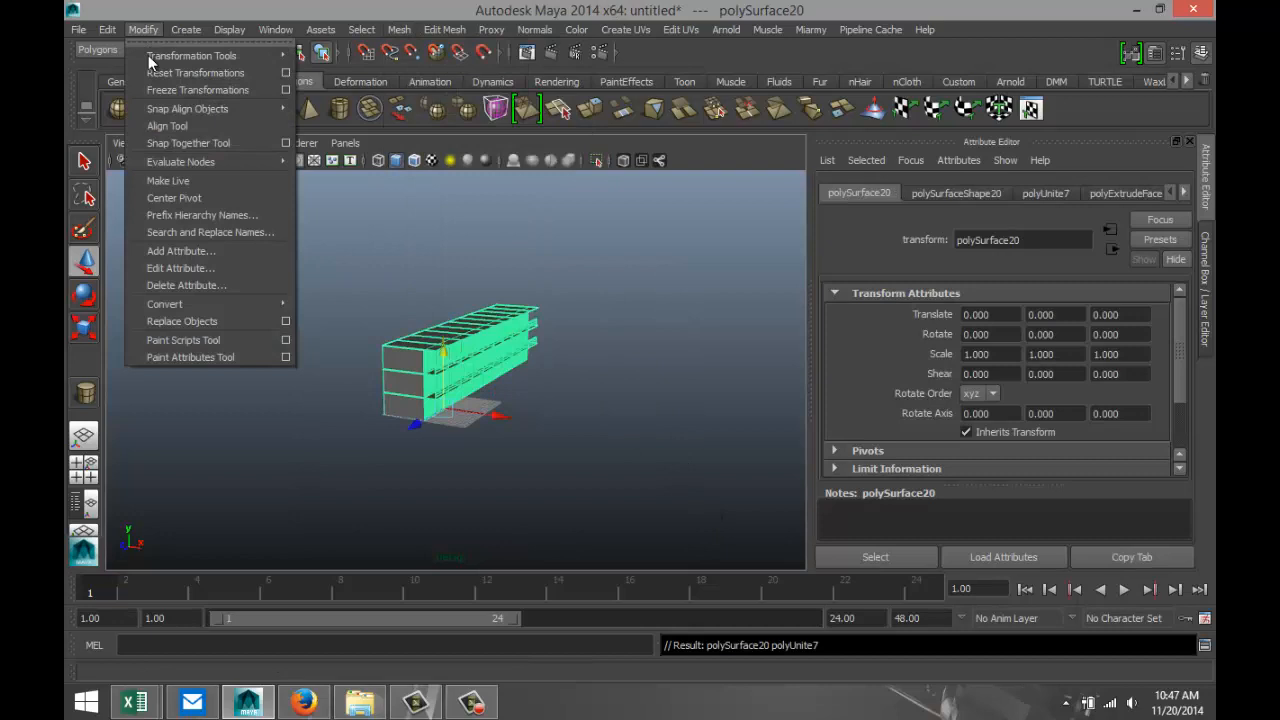
pyautogui.click(203, 196)
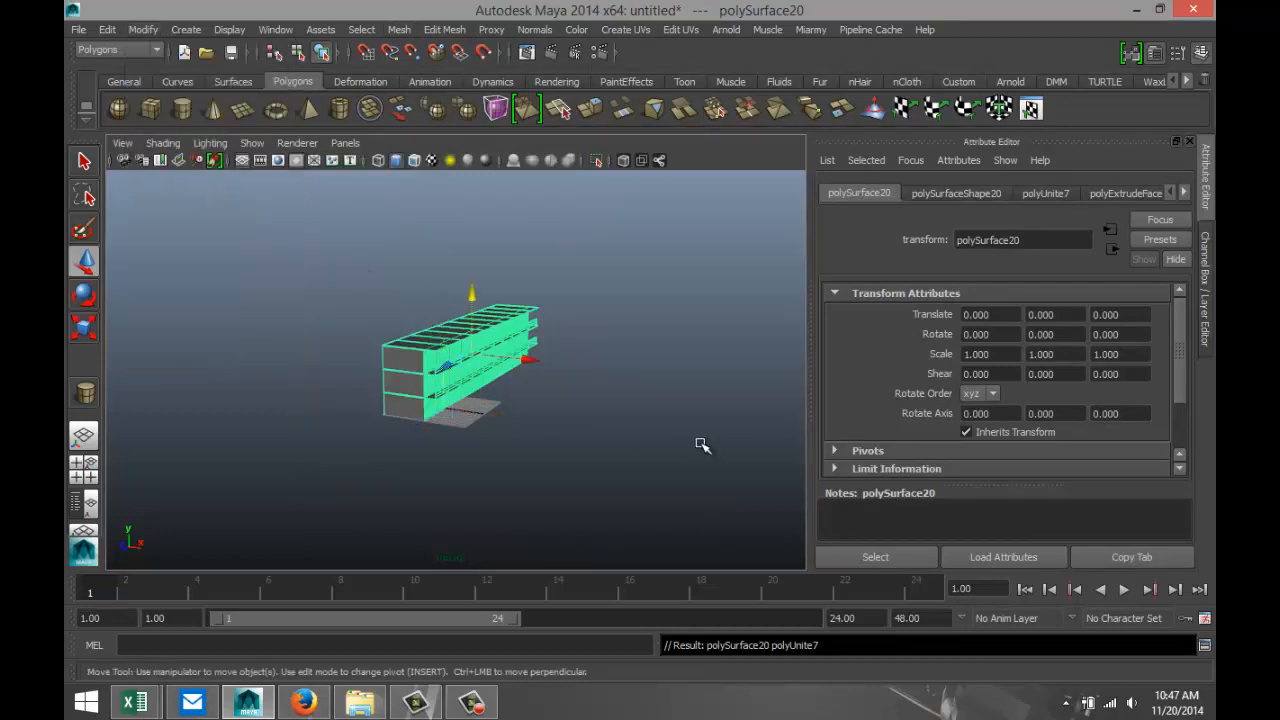
pyautogui.hotkey('ctrl', 'd')
pyautogui.moveTo(530, 359); pyautogui.dragTo(680, 403)
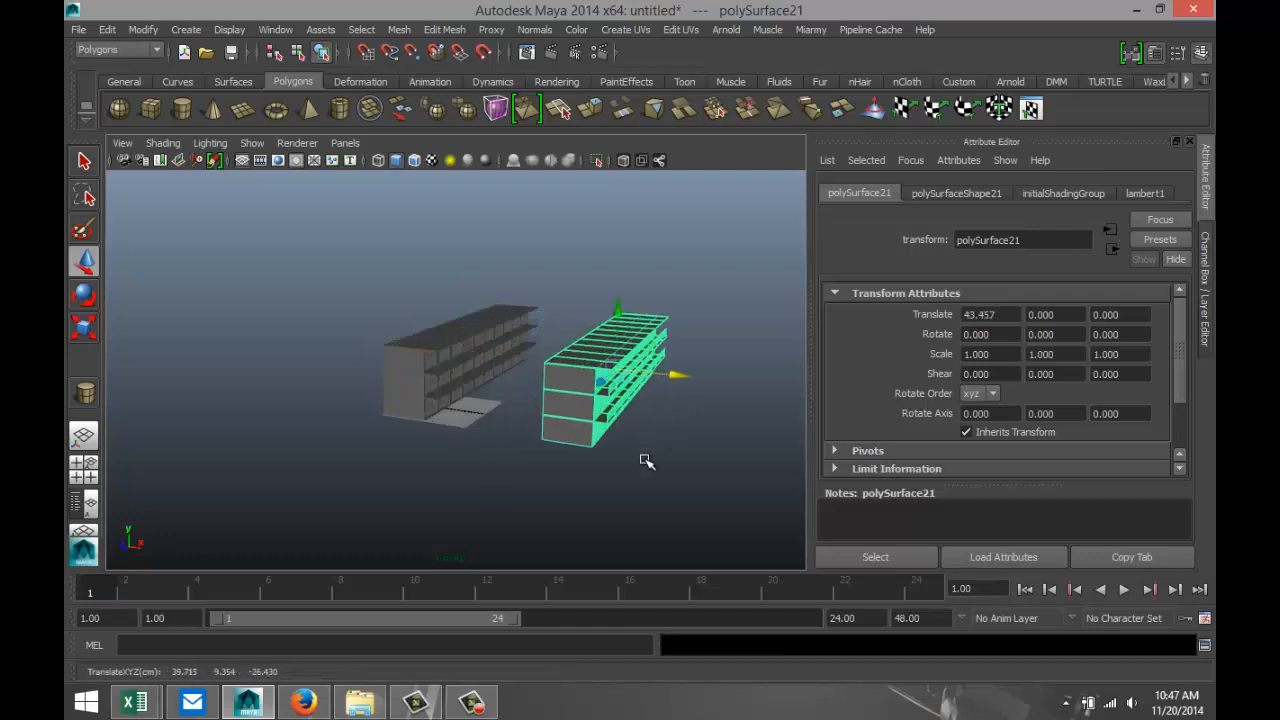
# Rotate the duplicated cell block to exactly 180 degrees about Y so its cells face the original block.
pyautogui.press('e')
pyautogui.moveTo(534, 380); pyautogui.dragTo(615, 389)
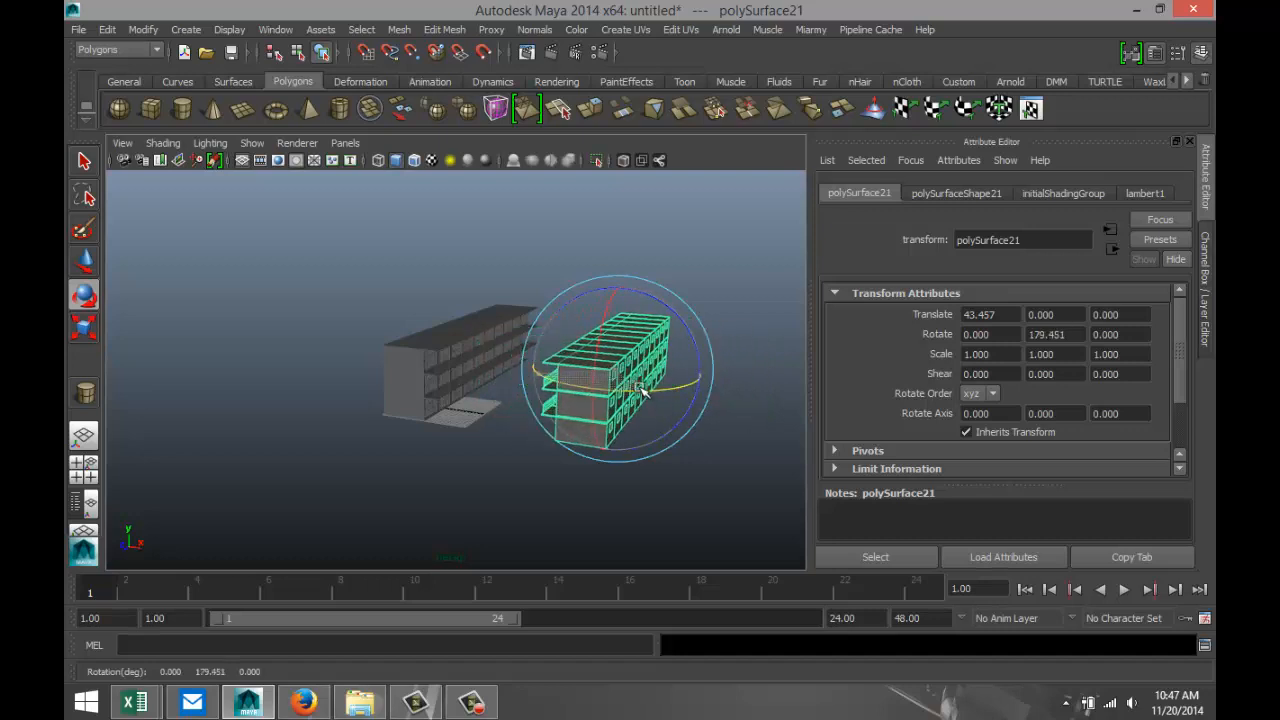
pyautogui.moveTo(1080, 334); pyautogui.dragTo(969, 338)
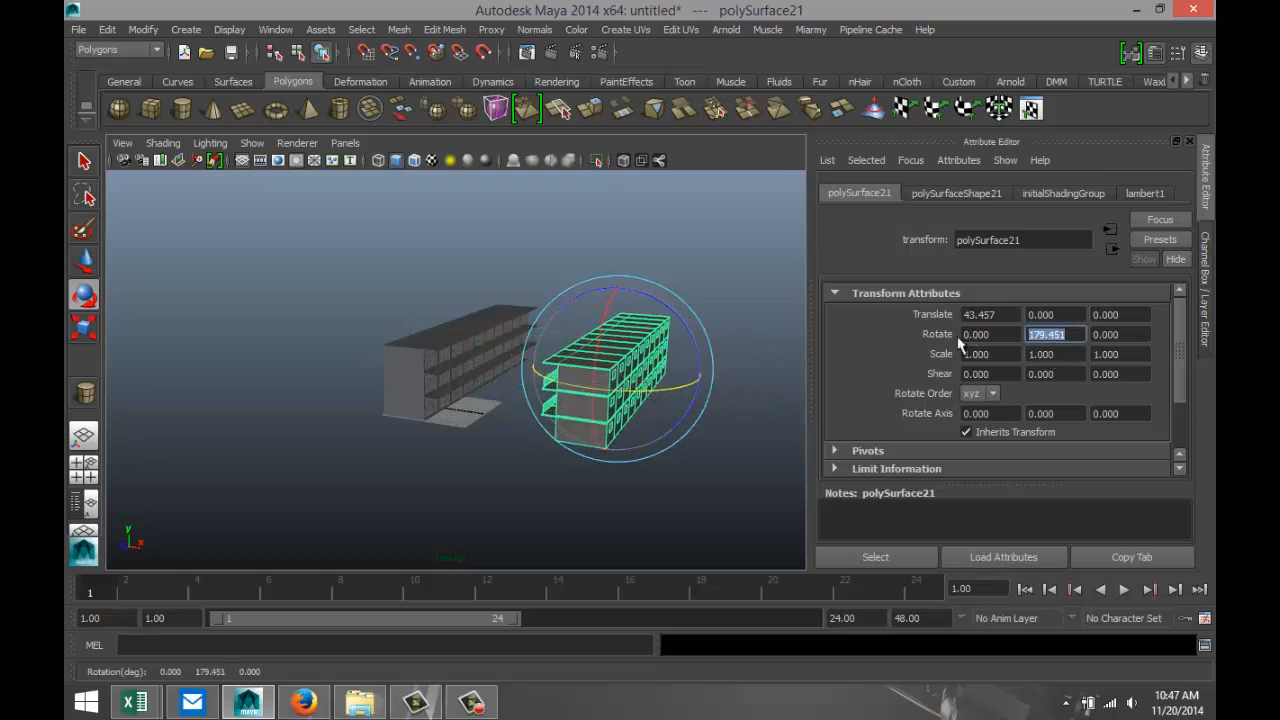
pyautogui.write('180')
pyautogui.press('Return')
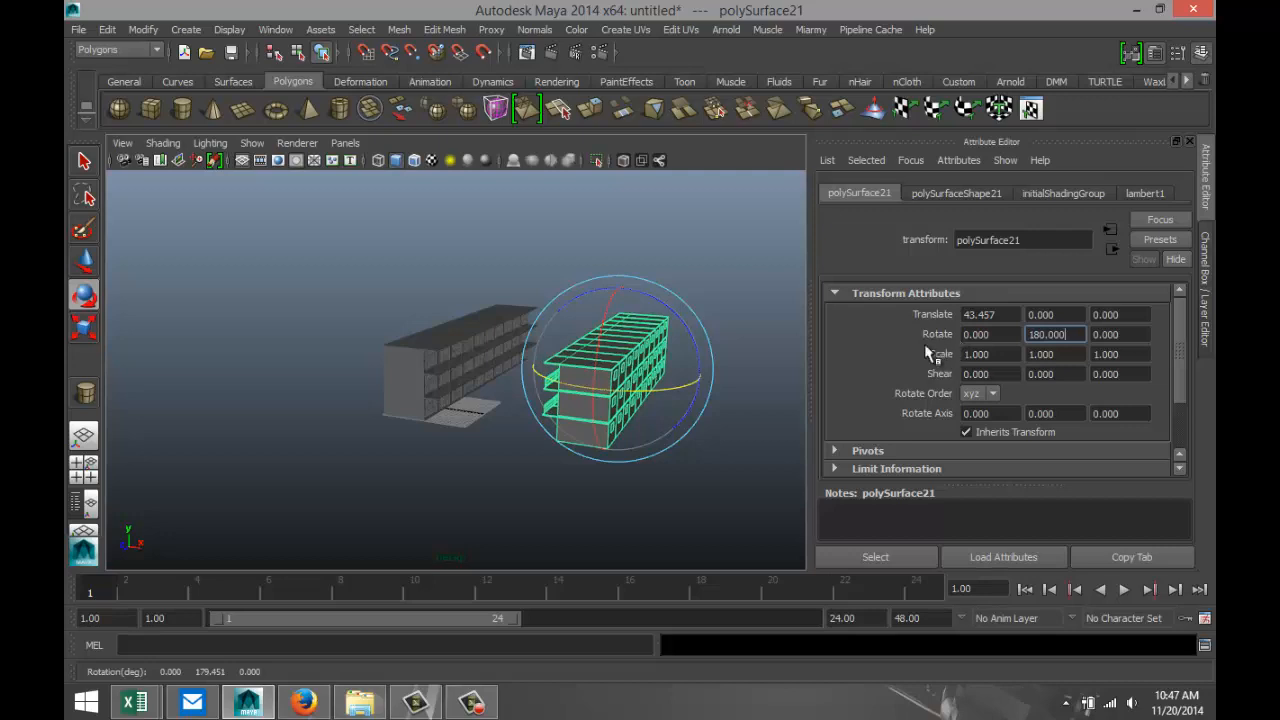
# Draw a large polygon plane as the floor under both cell blocks and shift it to about X 51.048.
pyautogui.scroll(2, 410, 512)
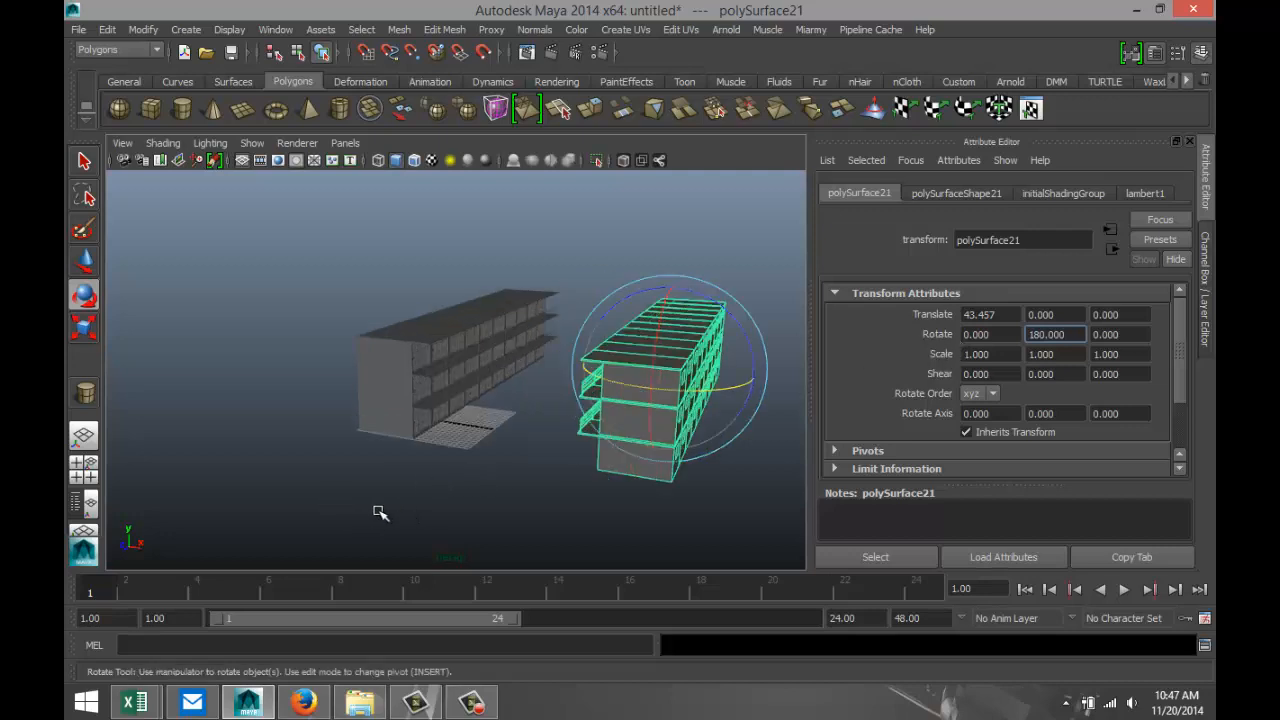
pyautogui.keyDown('alt'); pyautogui.moveTo(346, 505); pyautogui.dragTo(397, 486); pyautogui.keyUp('alt')
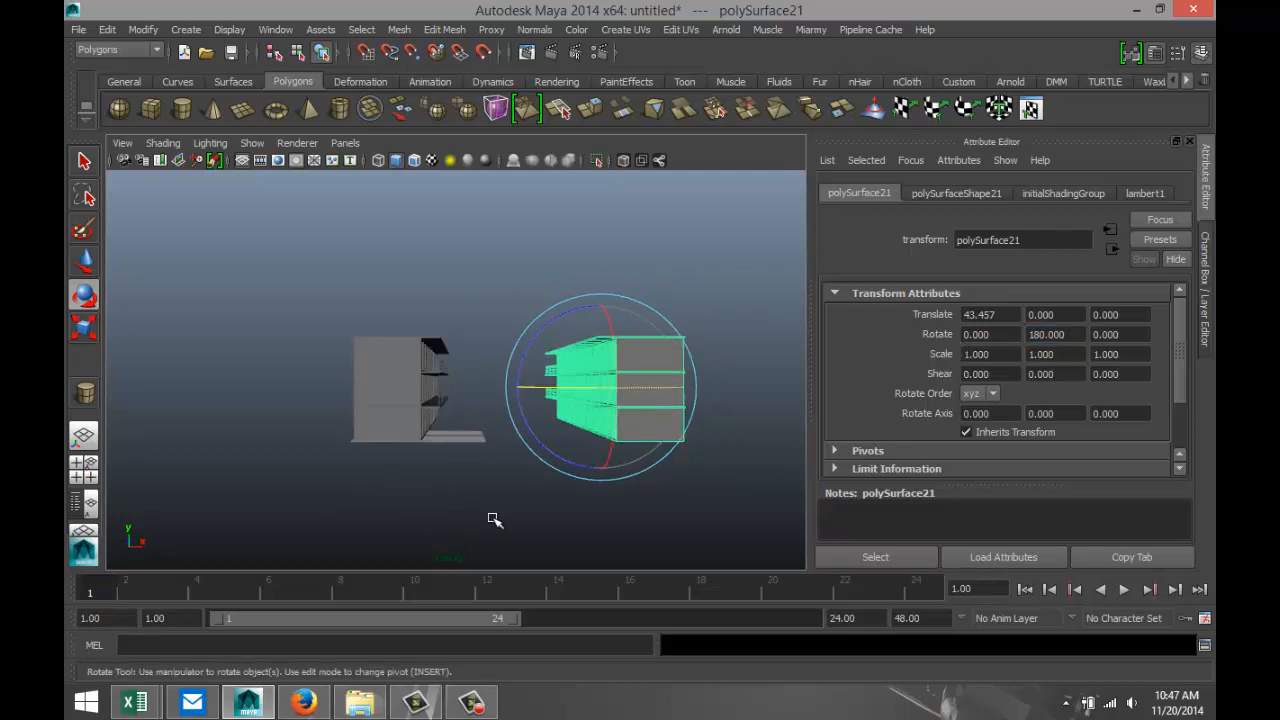
pyautogui.scroll(2, 494, 519)
pyautogui.keyDown('alt'); pyautogui.moveTo(494, 519); pyautogui.dragTo(451, 483); pyautogui.keyUp('alt')
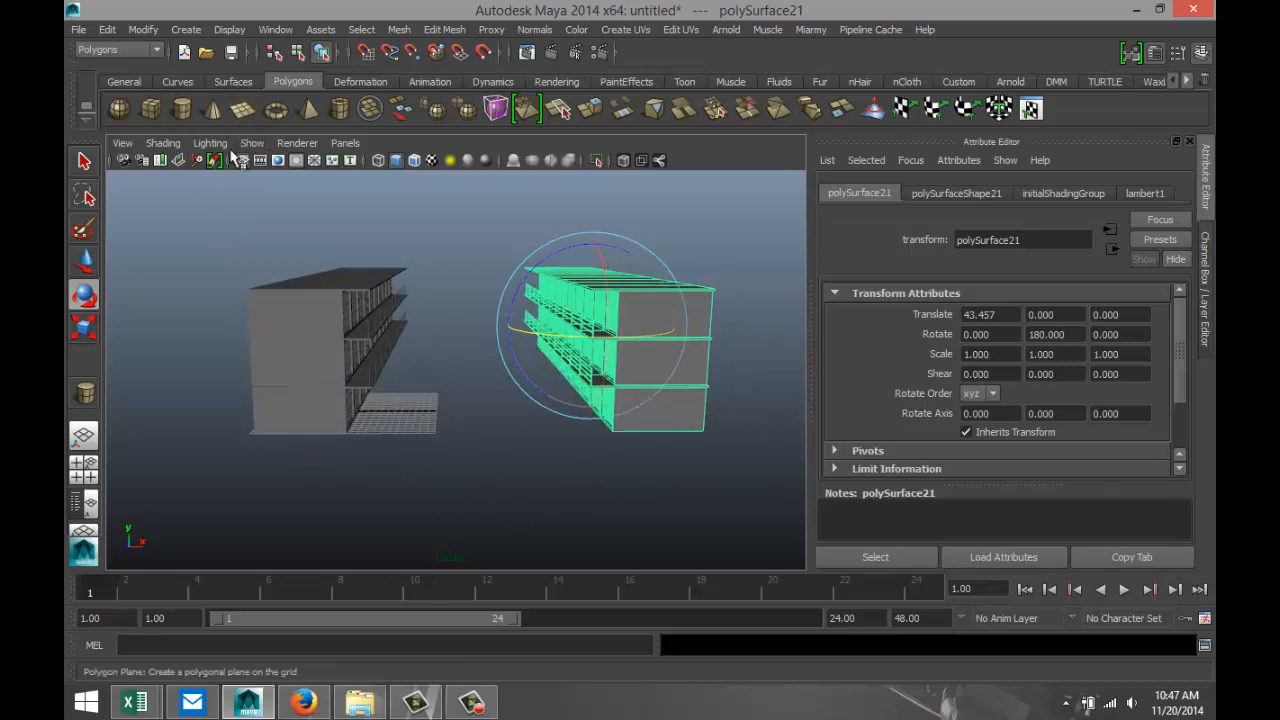
pyautogui.click(243, 108)
pyautogui.moveTo(174, 468); pyautogui.dragTo(671, 277)
pyautogui.press('e')
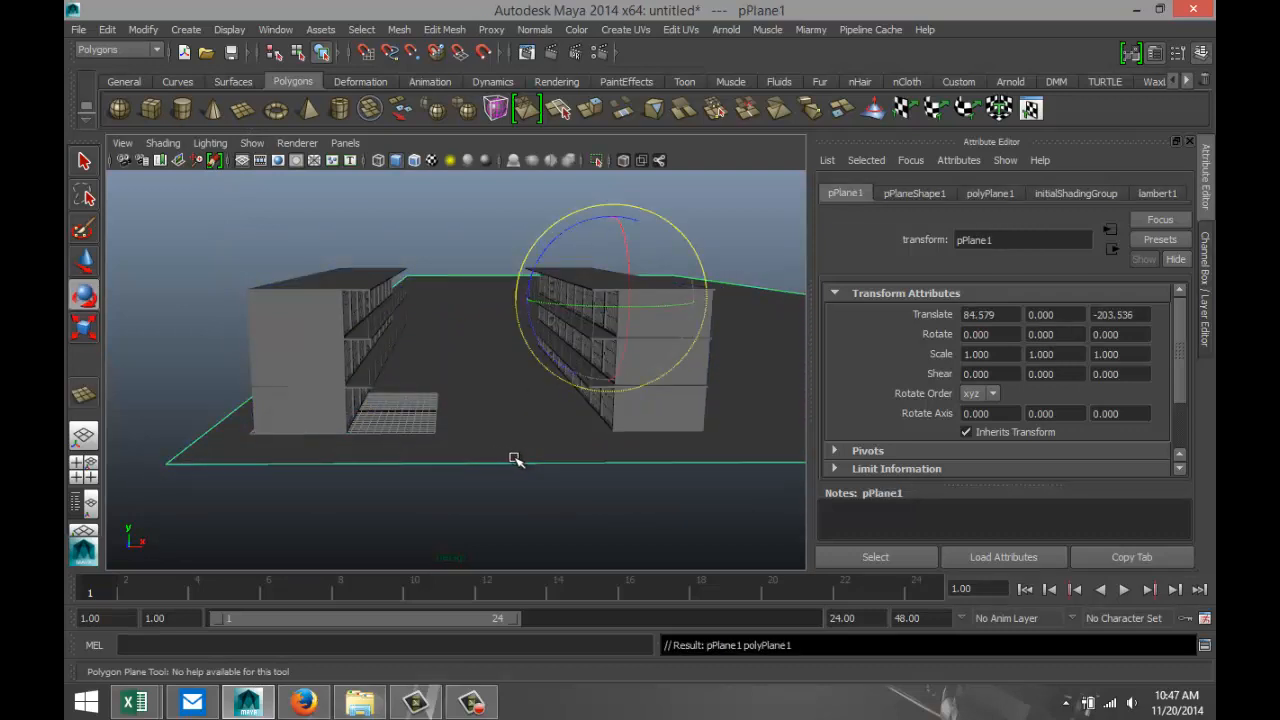
pyautogui.press('w')
pyautogui.moveTo(670, 302); pyautogui.dragTo(596, 304)
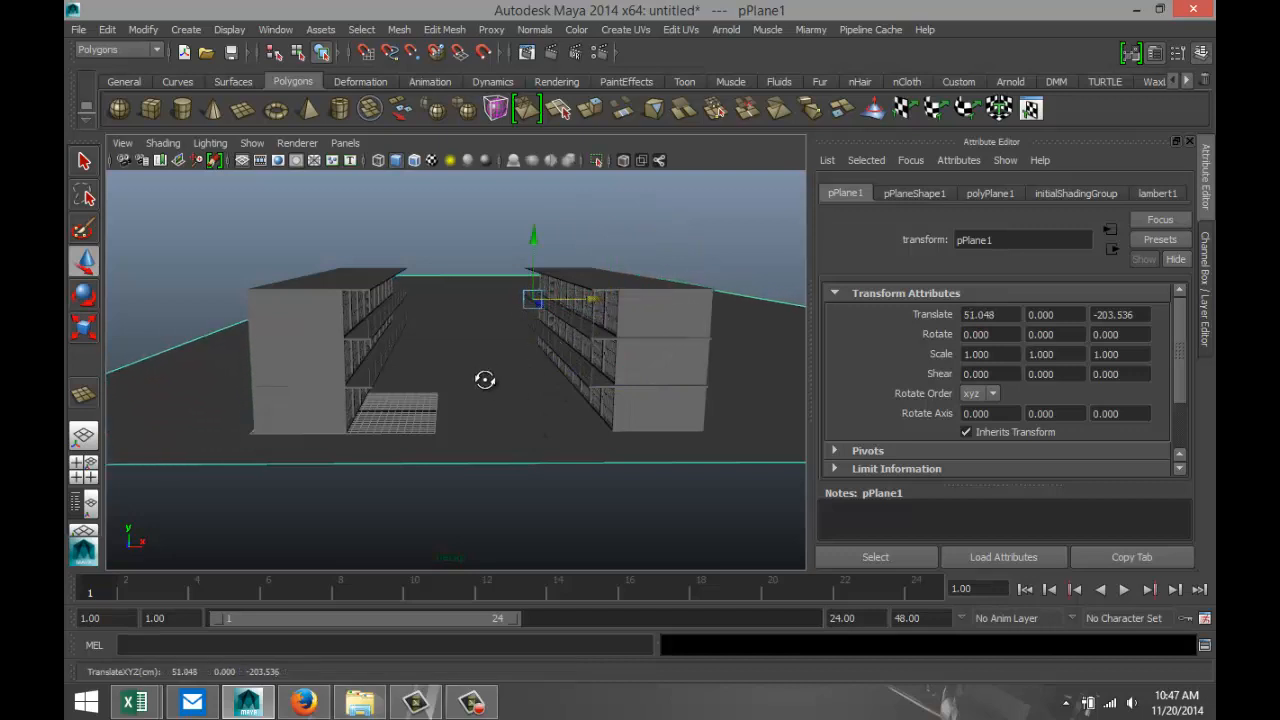
# Duplicate the rotated cell block and move the copy back along Z to about -91.924.
pyautogui.keyDown('alt'); pyautogui.moveTo(485, 379); pyautogui.dragTo(480, 417); pyautogui.keyUp('alt')
pyautogui.keyDown('alt'); pyautogui.moveTo(500, 357); pyautogui.dragTo(491, 557); pyautogui.keyUp('alt')
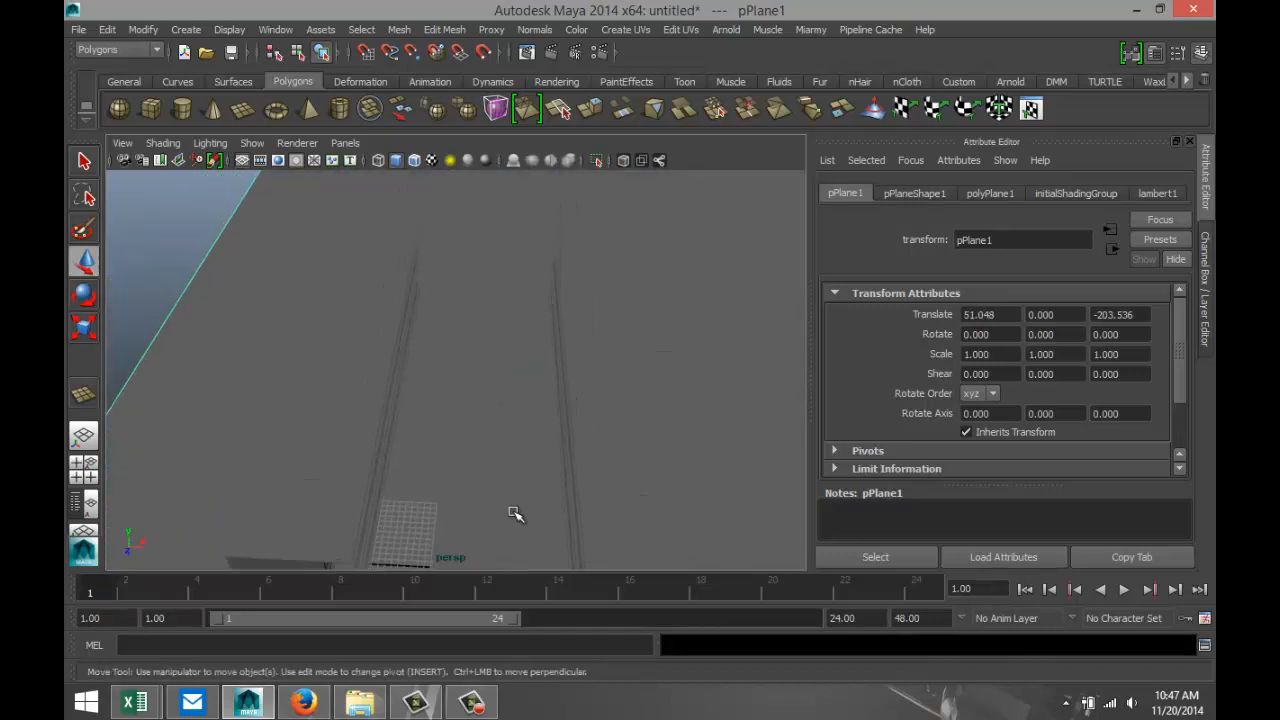
pyautogui.click(558, 440)
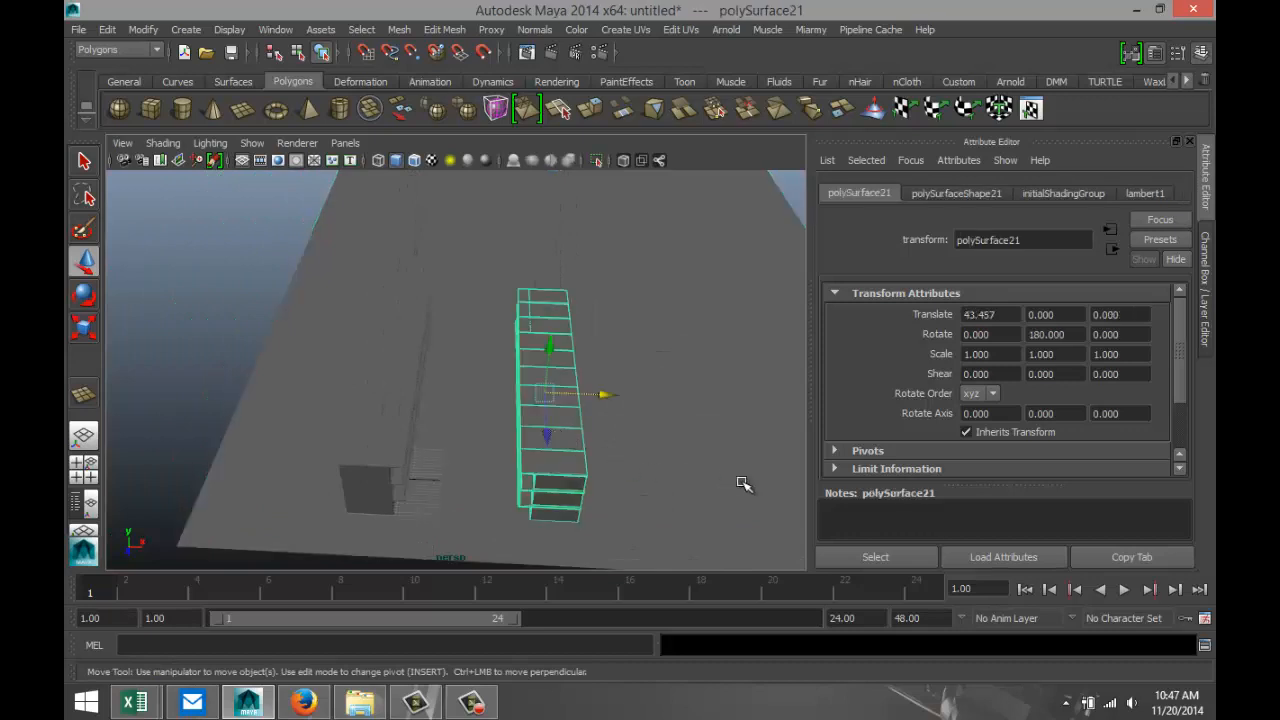
pyautogui.hotkey('ctrl', 'd')
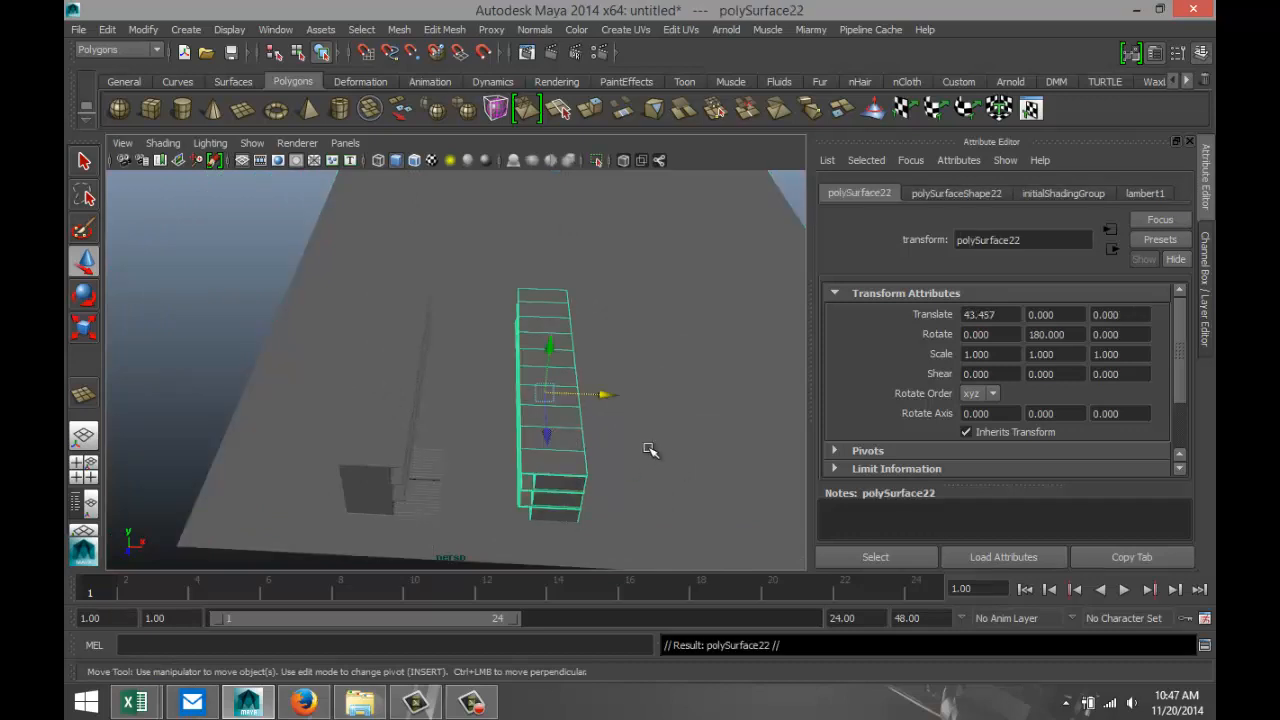
pyautogui.moveTo(545, 395); pyautogui.dragTo(549, 257)
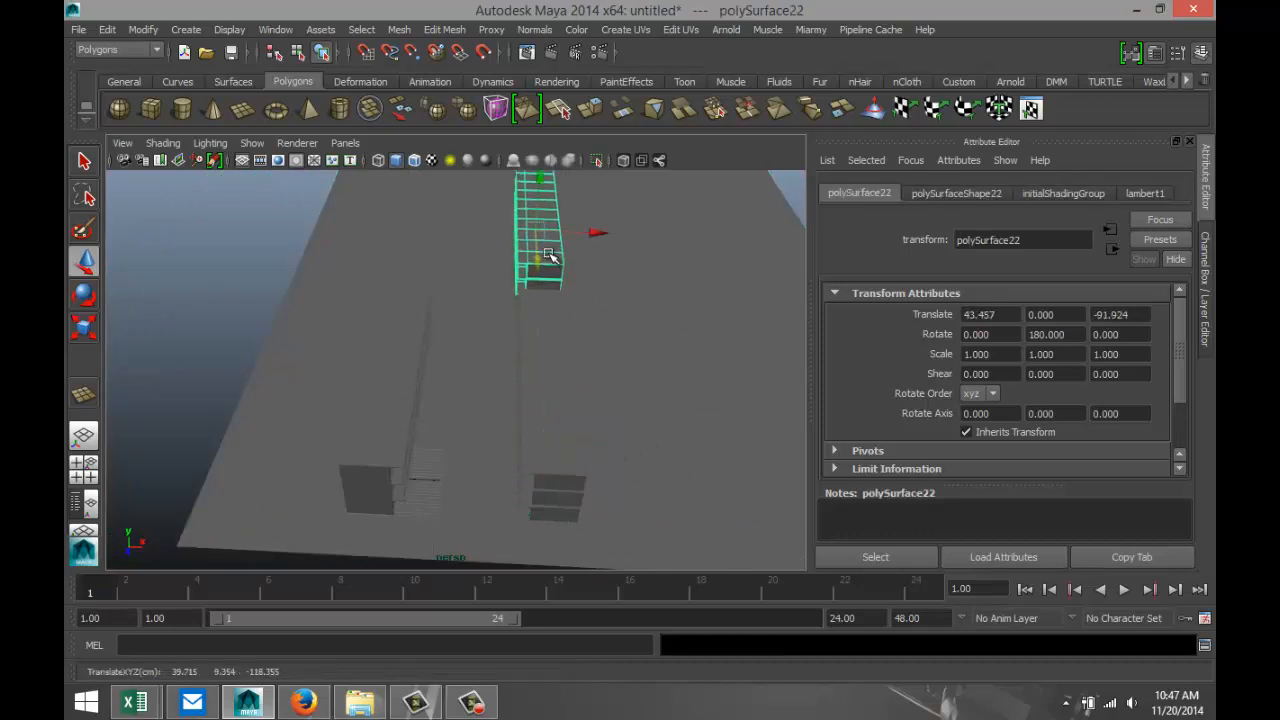
# Turn the third cell block crosswise by setting its Y rotation to 270 degrees.
pyautogui.press('e')
pyautogui.moveTo(468, 257); pyautogui.dragTo(597, 267)
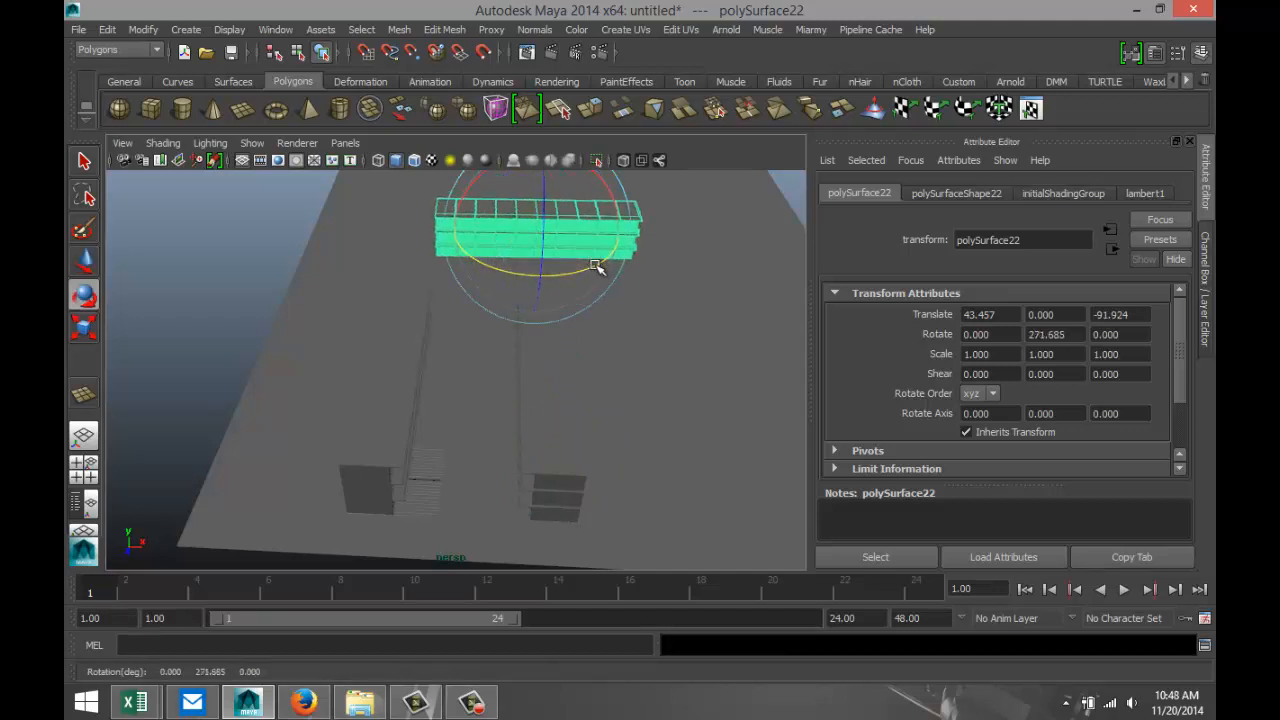
pyautogui.click(1080, 334)
pyautogui.write('270')
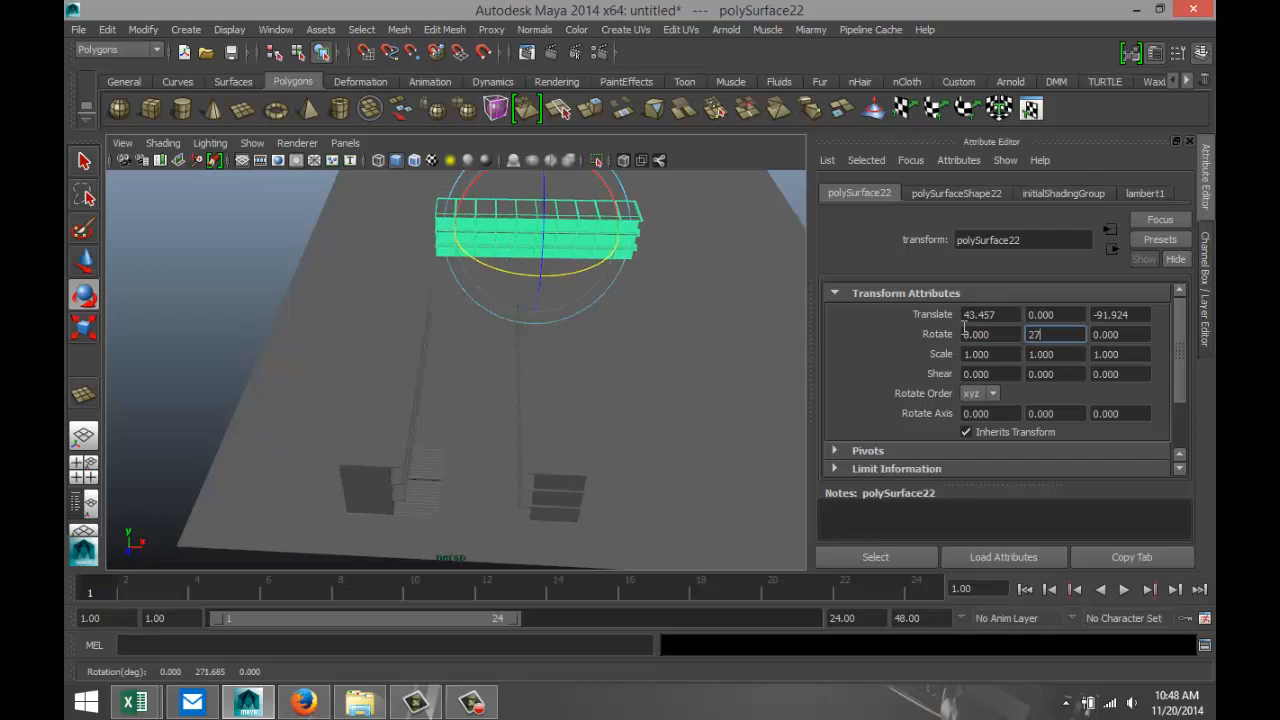
pyautogui.press('Return')
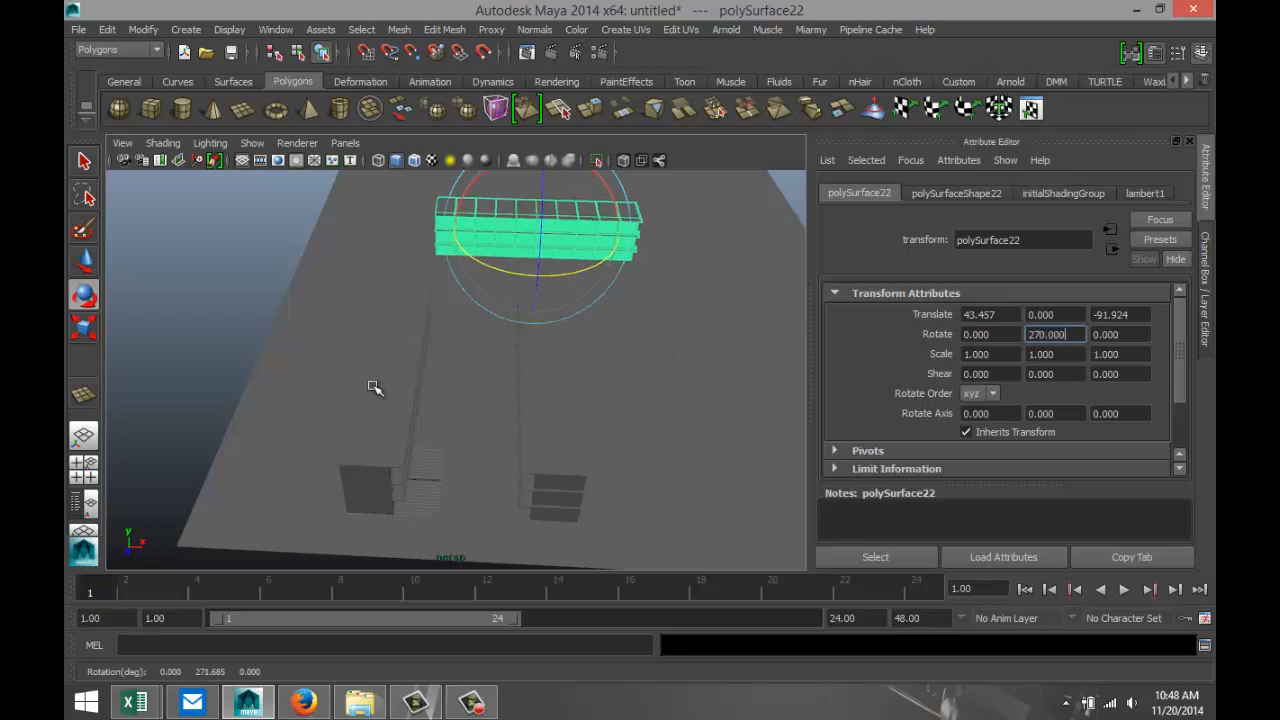
# In the top view, move the crosswise block to about X 22.664, Z -58.942 to close the corridor's far end.
pyautogui.click(83, 468)
pyautogui.press('space')
pyautogui.scroll(-6, 505, 354)
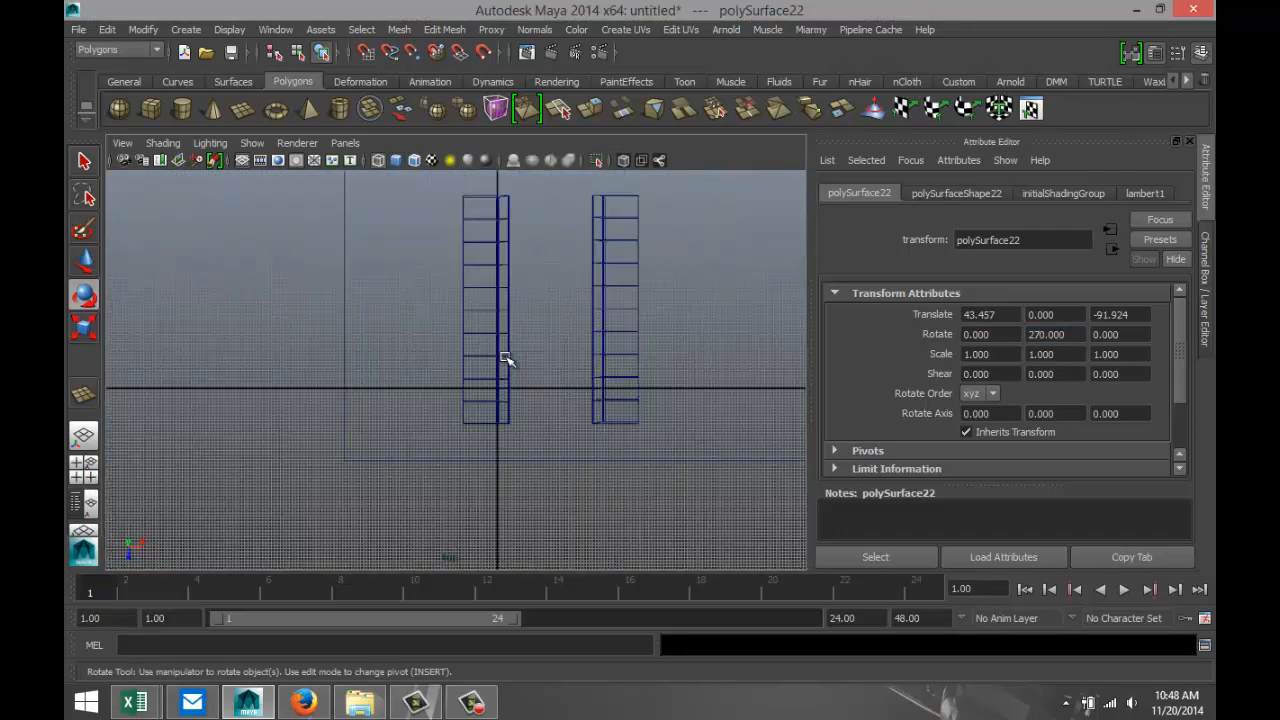
pyautogui.keyDown('alt'); pyautogui.moveTo(604, 354); pyautogui.dragTo(577, 434, button='middle'); pyautogui.keyUp('alt')
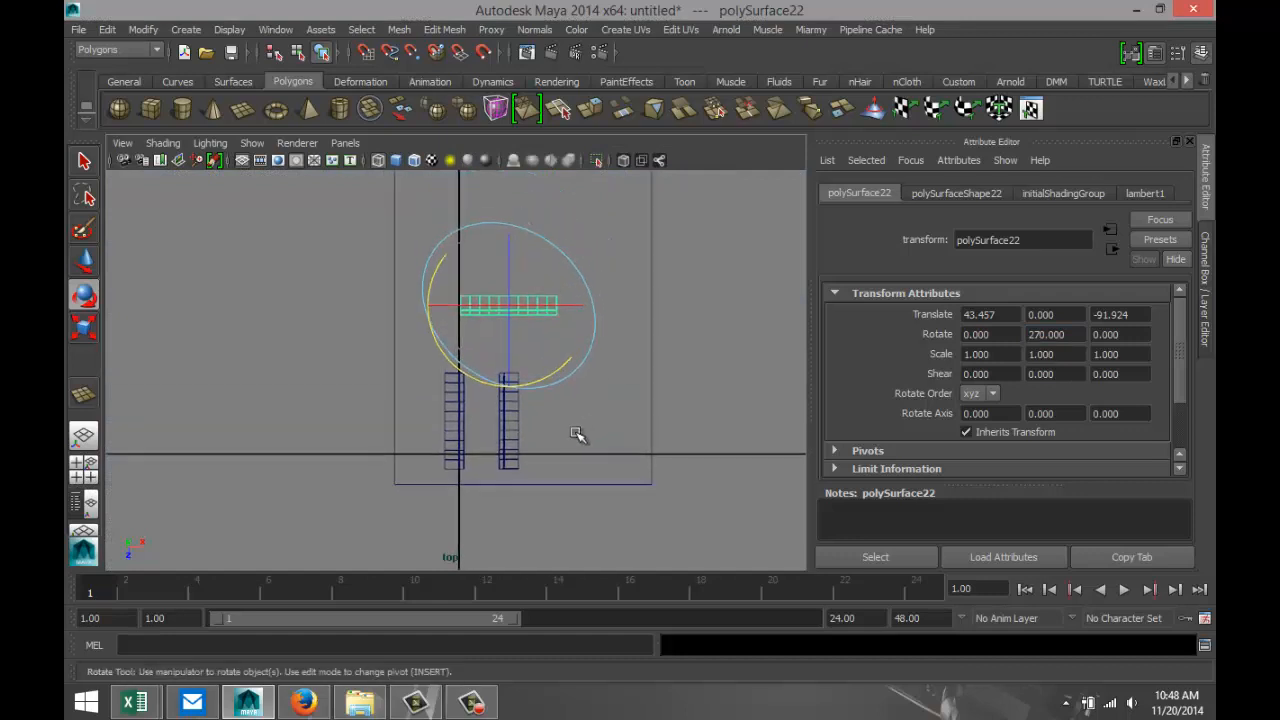
pyautogui.press('w')
pyautogui.moveTo(511, 365); pyautogui.dragTo(509, 404)
pyautogui.moveTo(563, 354); pyautogui.dragTo(547, 352)
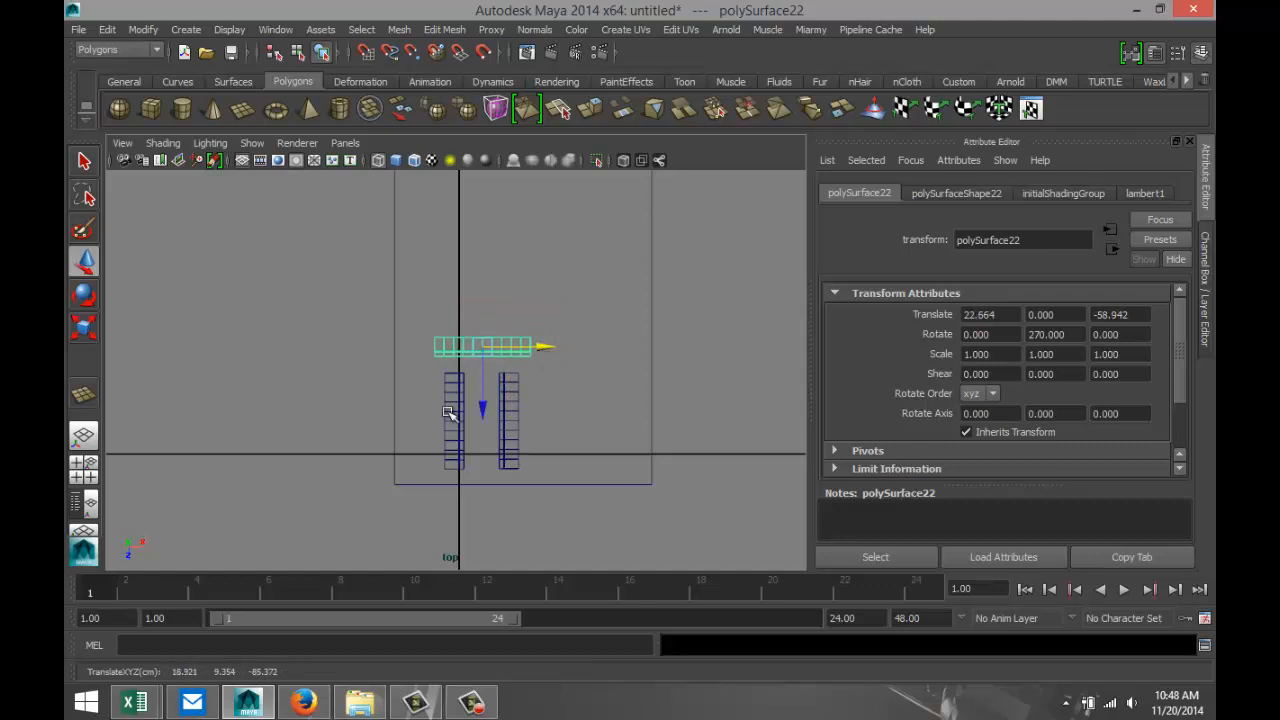
pyautogui.click(84, 470)
pyautogui.press('space')
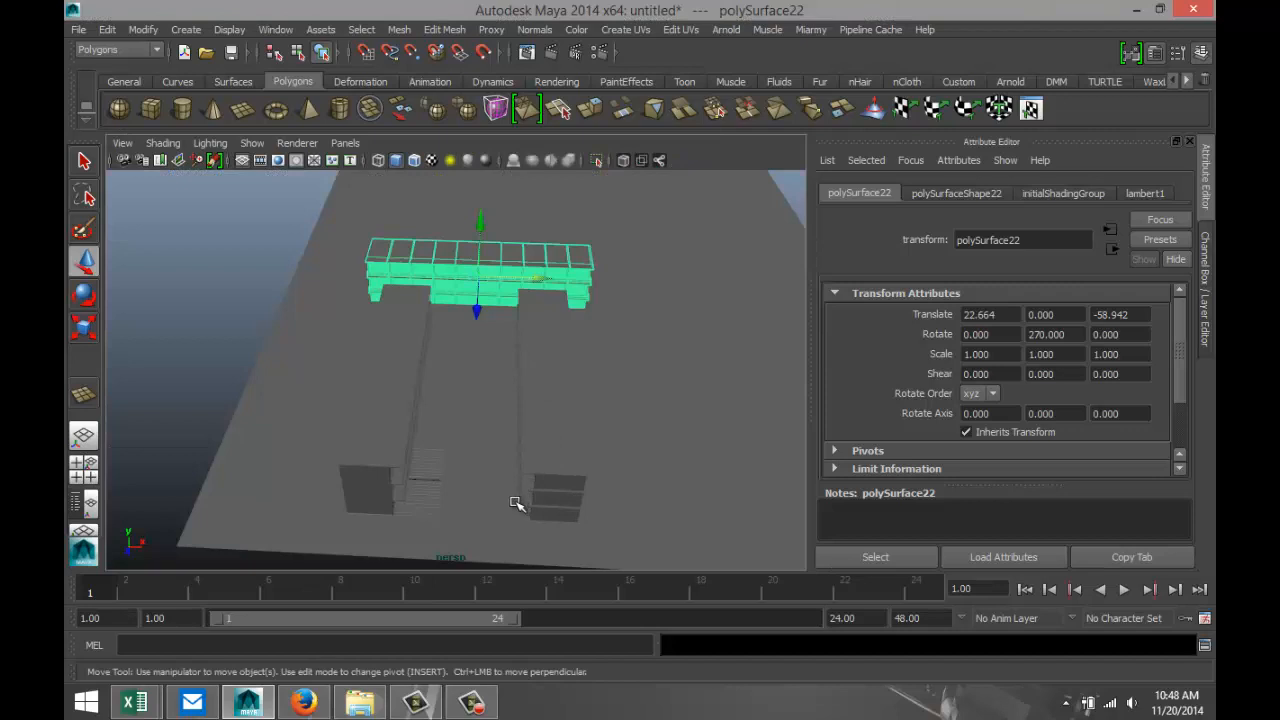
# Duplicate the floor plane and raise the copy to about Y 33.573 as a ceiling over the cell blocks.
pyautogui.keyDown('alt'); pyautogui.moveTo(514, 508); pyautogui.dragTo(417, 377); pyautogui.keyUp('alt')
pyautogui.scroll(3, 465, 470)
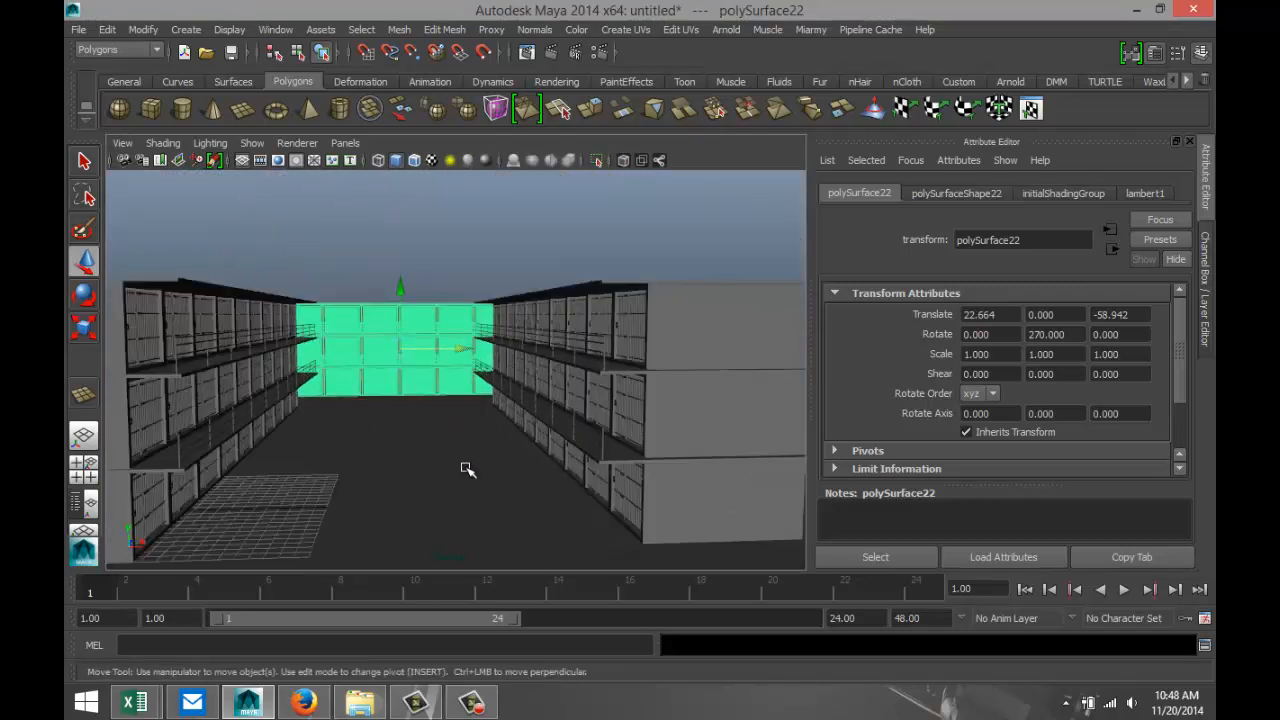
pyautogui.keyDown('alt'); pyautogui.moveTo(471, 485); pyautogui.dragTo(456, 483); pyautogui.keyUp('alt')
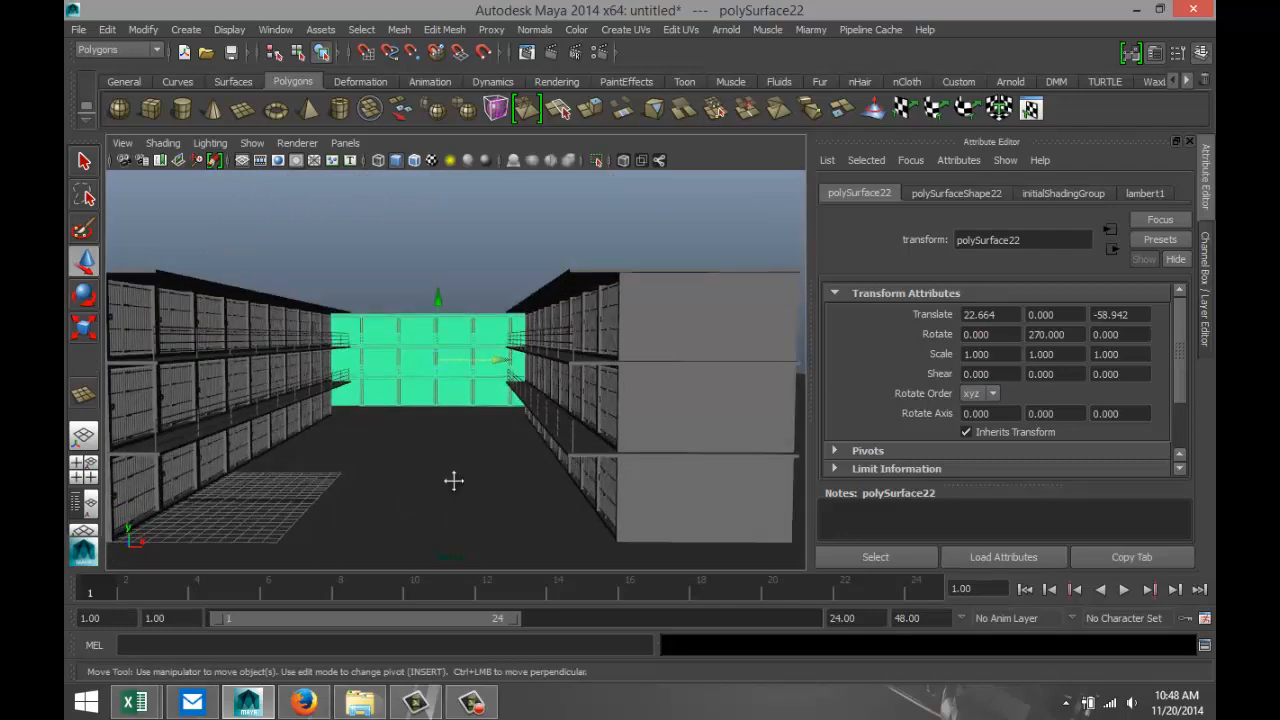
pyautogui.keyDown('alt'); pyautogui.moveTo(454, 480); pyautogui.dragTo(511, 458, button='middle'); pyautogui.keyUp('alt')
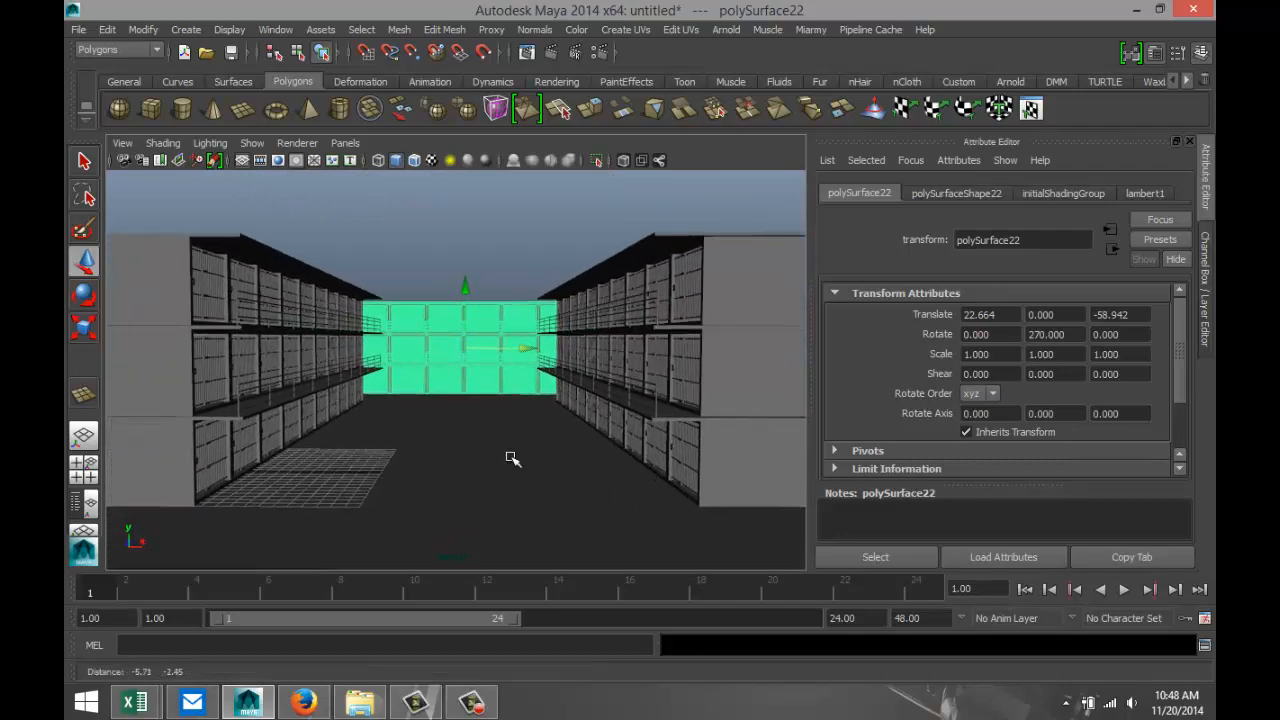
pyautogui.click(550, 526)
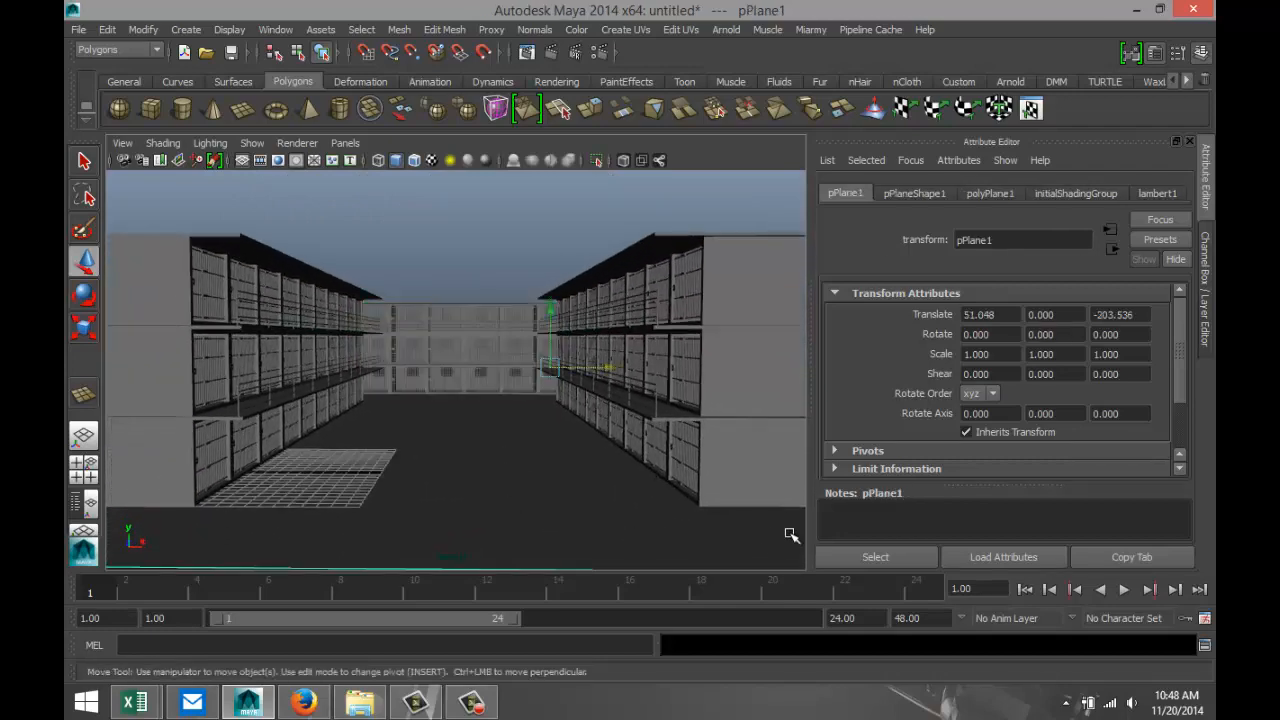
pyautogui.hotkey('ctrl', 'd')
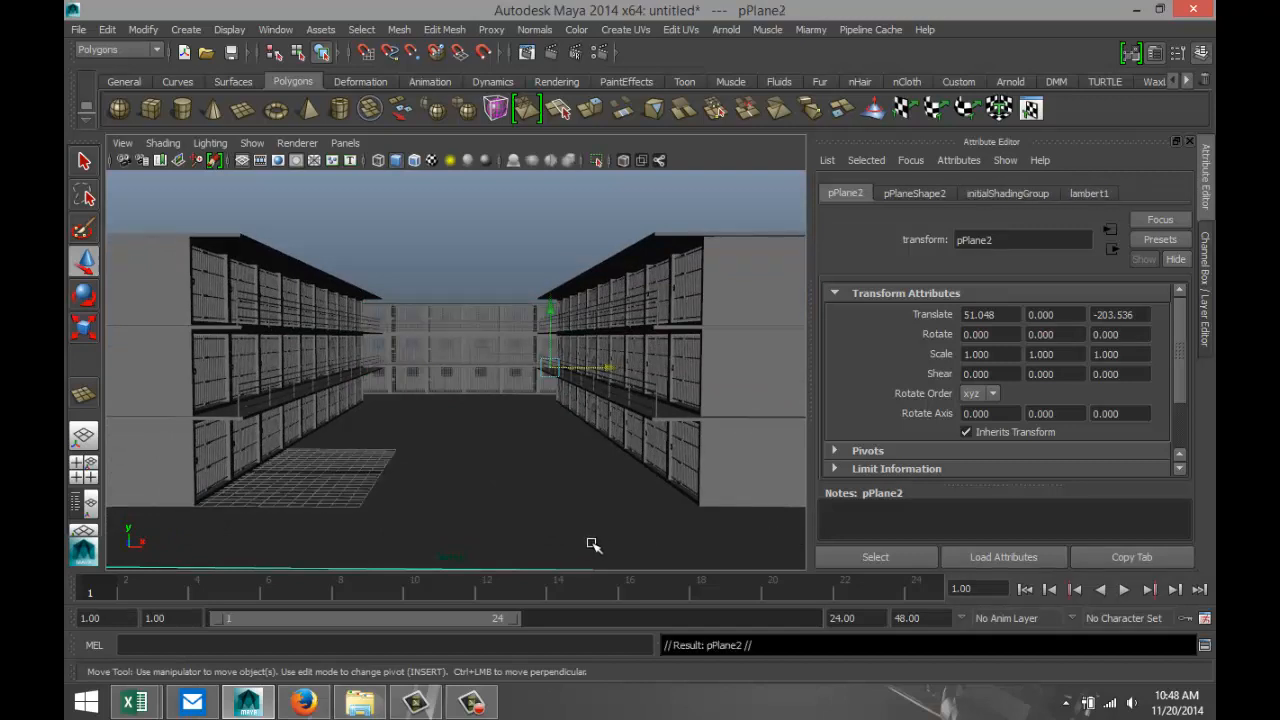
pyautogui.moveTo(549, 313); pyautogui.dragTo(536, 225)
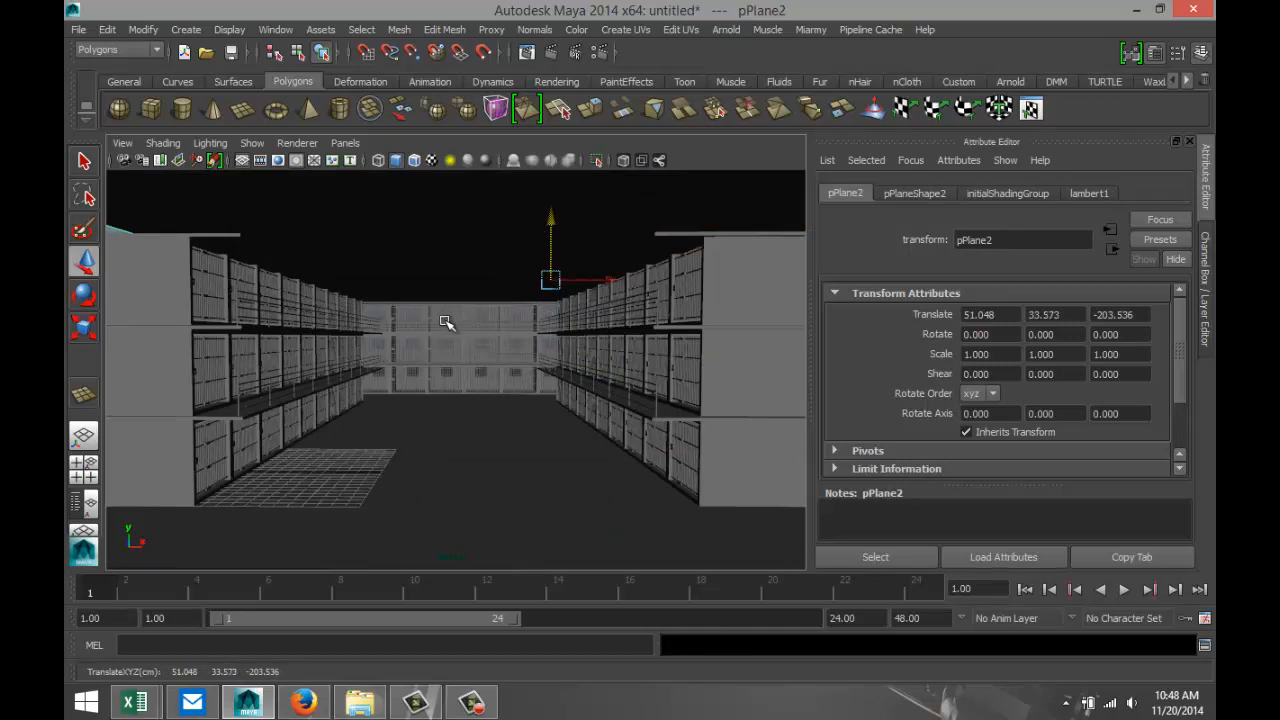
# Lower the ceiling plane to about Y 19.156 so it sits close to the block roofs.
pyautogui.scroll(-3, 429, 357)
pyautogui.keyDown('alt'); pyautogui.moveTo(370, 424); pyautogui.dragTo(374, 442); pyautogui.keyUp('alt')
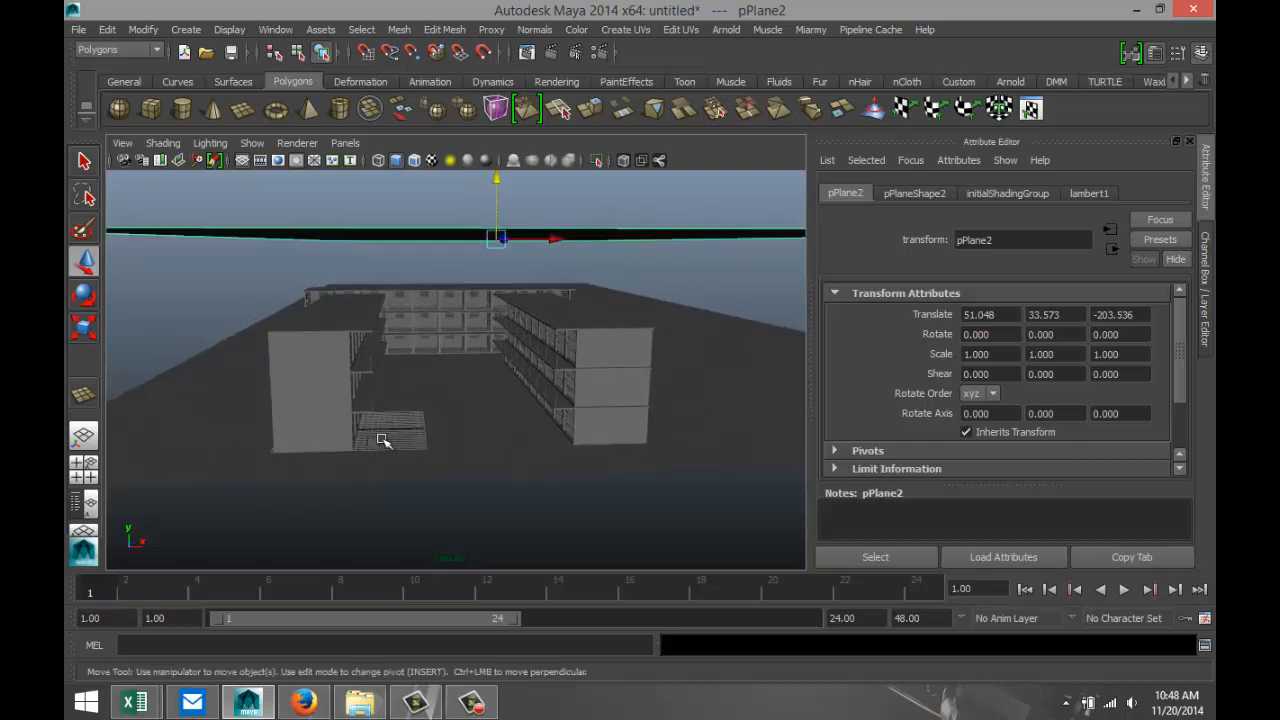
pyautogui.moveTo(497, 178); pyautogui.dragTo(499, 212)
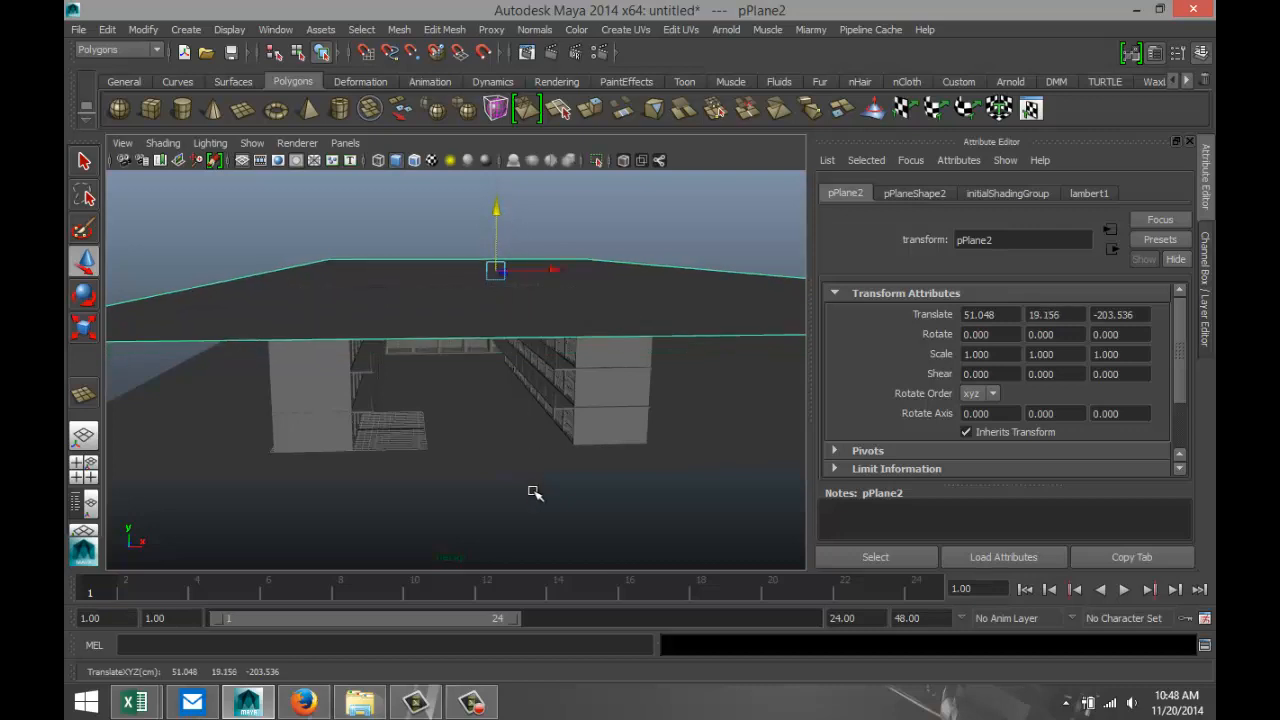
# Check the corridor interior and raise the ceiling plane to about Y 24.833, above the block roofs.
pyautogui.scroll(9, 534, 501)
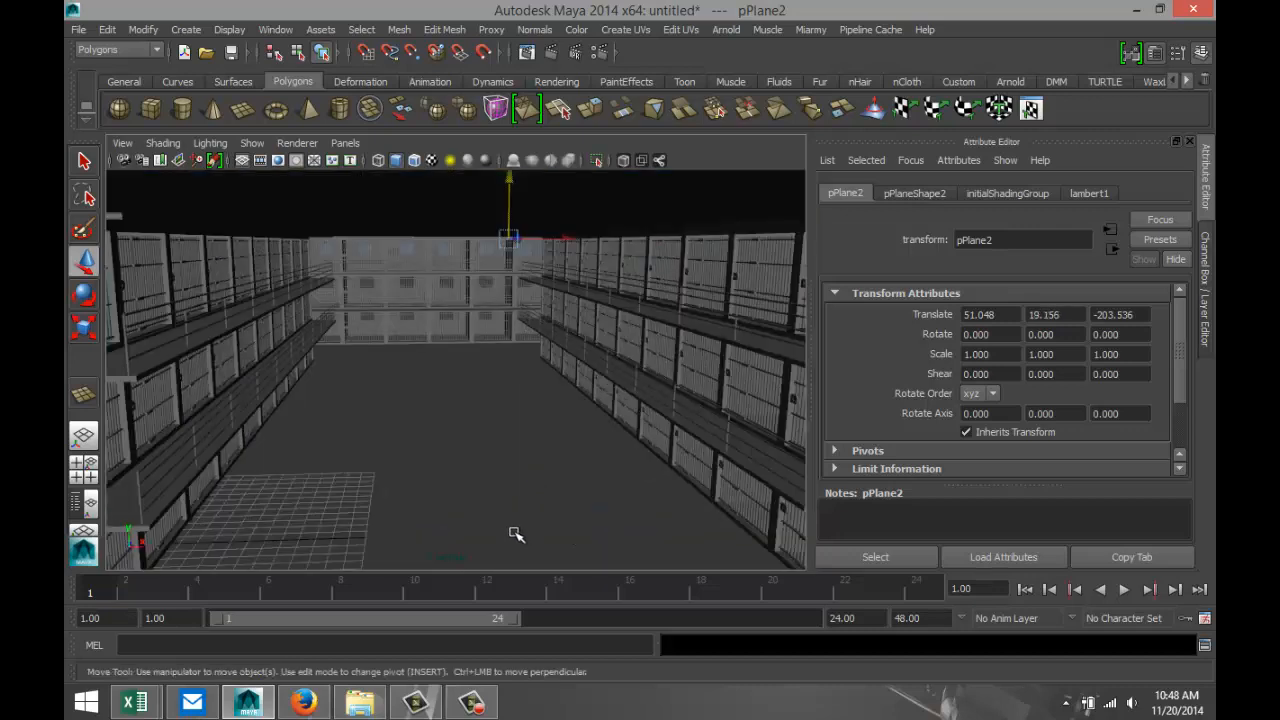
pyautogui.keyDown('alt'); pyautogui.moveTo(500, 540); pyautogui.dragTo(494, 523); pyautogui.keyUp('alt')
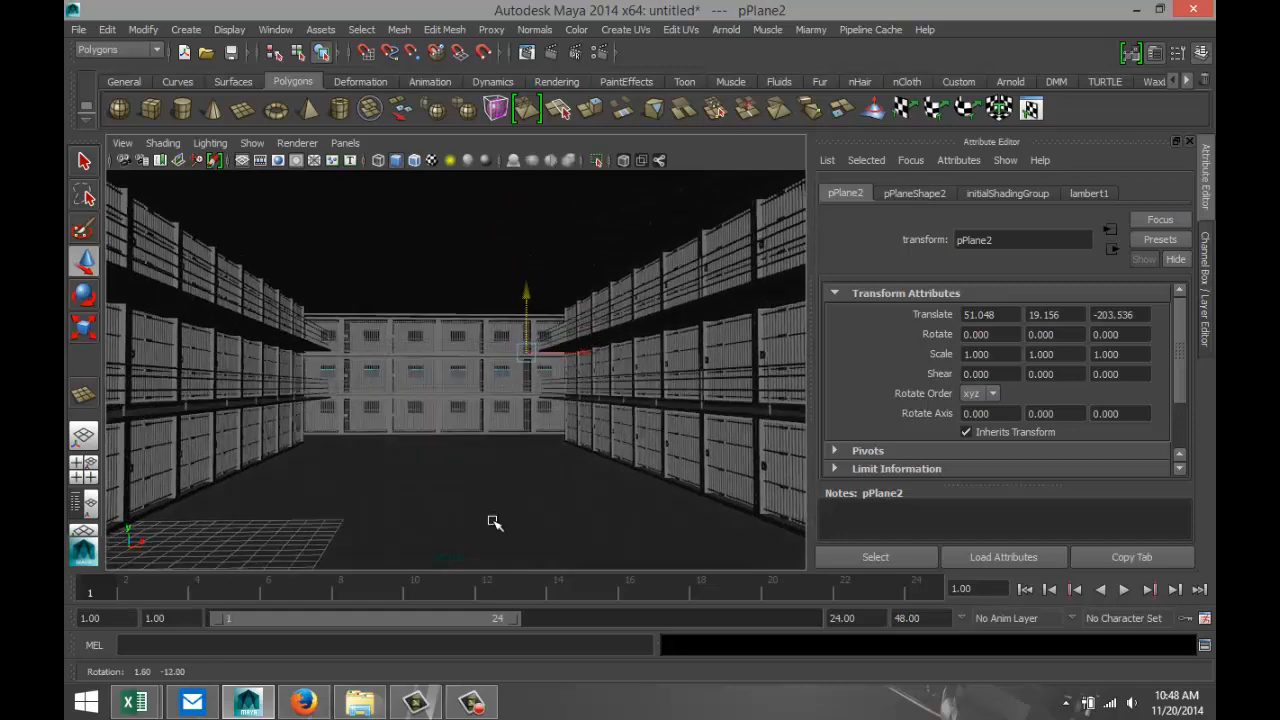
pyautogui.keyDown('alt'); pyautogui.moveTo(491, 531); pyautogui.dragTo(504, 507, button='middle'); pyautogui.keyUp('alt')
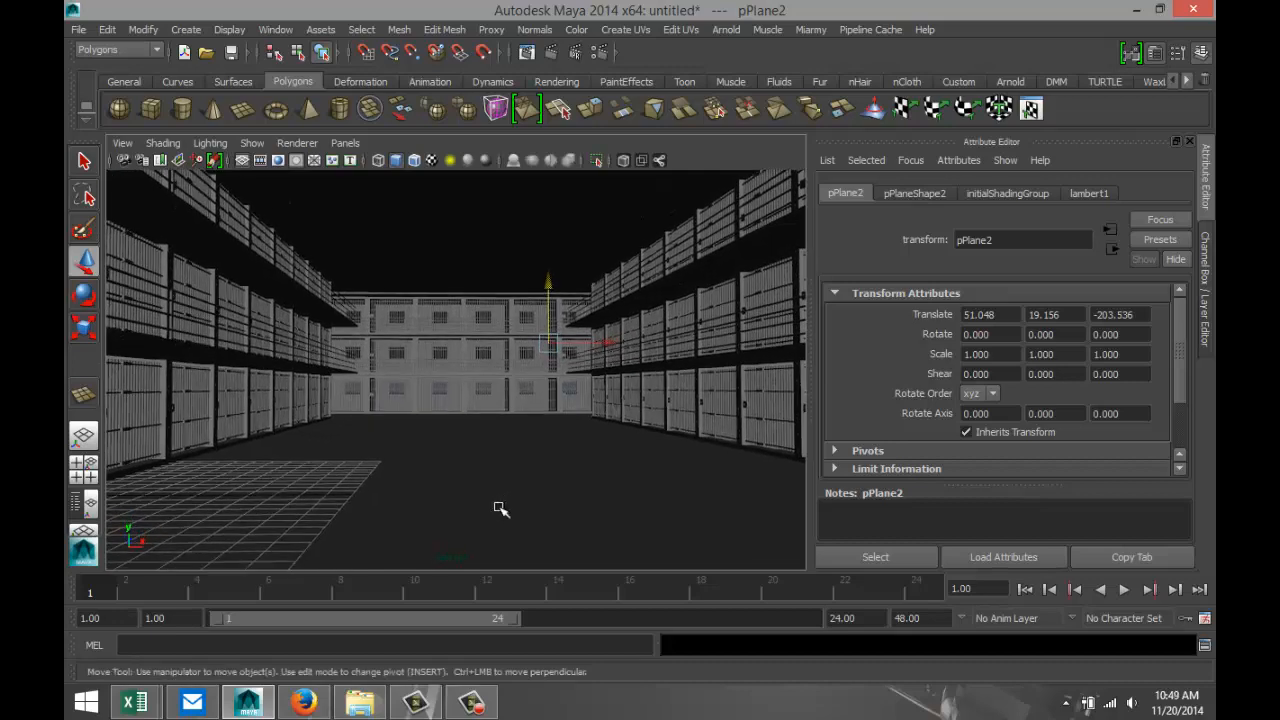
pyautogui.keyDown('alt'); pyautogui.moveTo(503, 465); pyautogui.dragTo(469, 503); pyautogui.keyUp('alt')
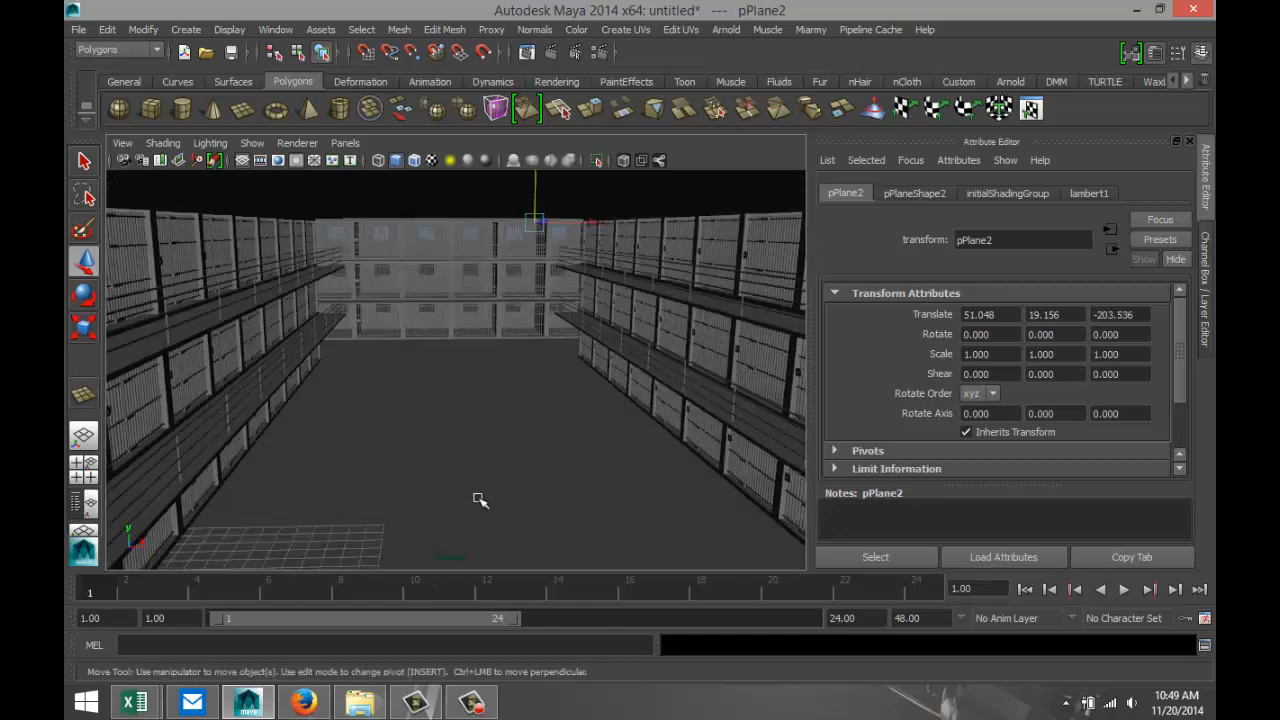
pyautogui.press('f')
pyautogui.moveTo(523, 195); pyautogui.dragTo(519, 185)
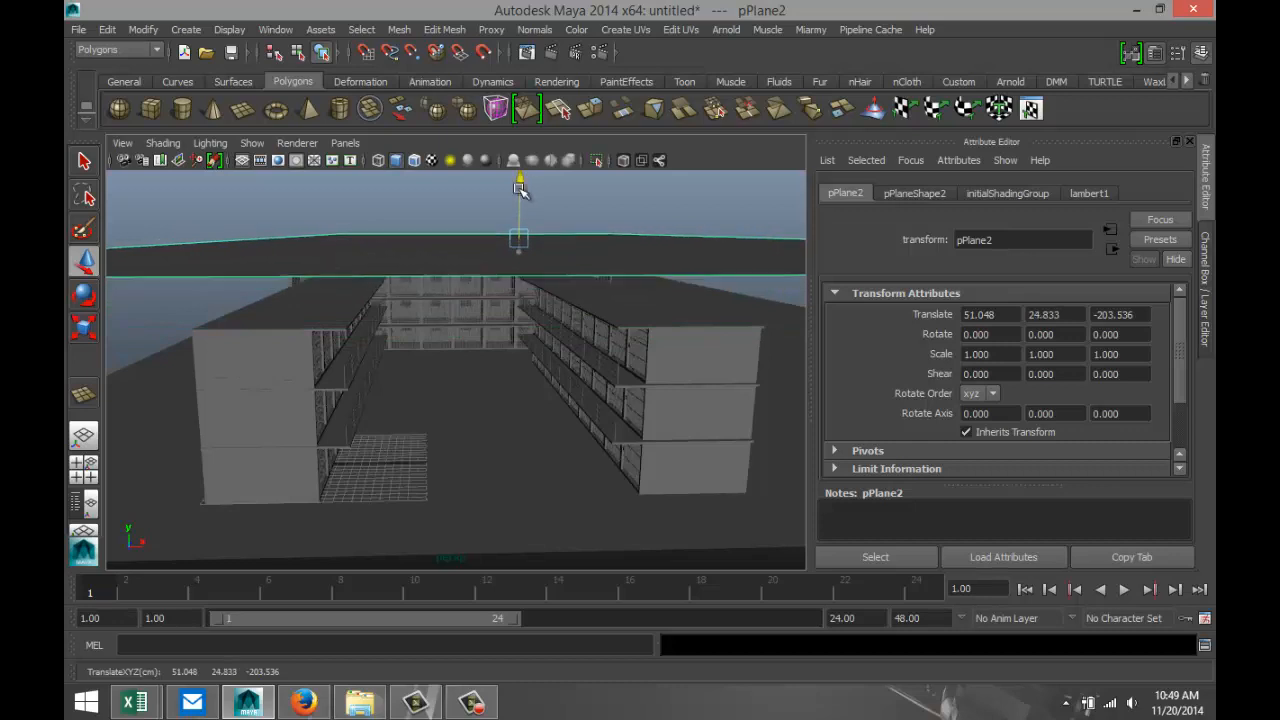
pyautogui.keyDown('alt'); pyautogui.moveTo(300, 464); pyautogui.dragTo(331, 449); pyautogui.keyUp('alt')
pyautogui.keyDown('alt'); pyautogui.moveTo(331, 449); pyautogui.dragTo(602, 454, button='right'); pyautogui.keyUp('alt')
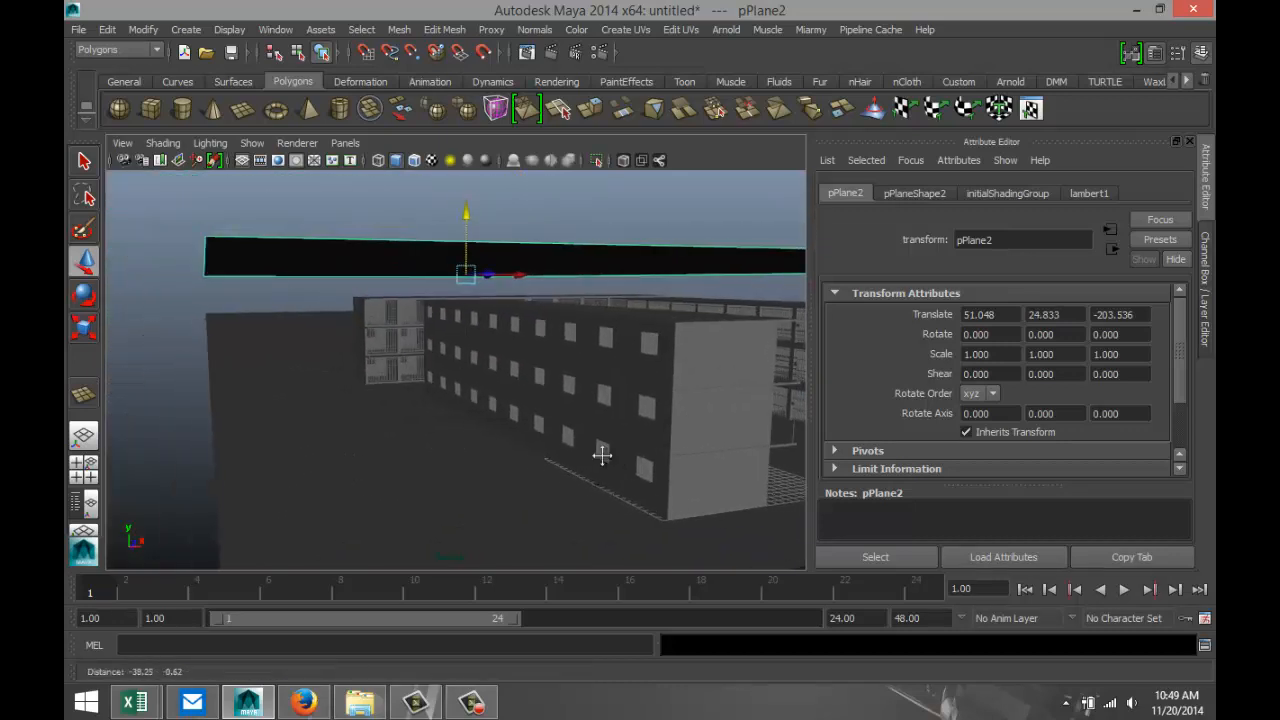
# Select three of the ceiling plane's four border edges, leaving one narrow end unselected.
pyautogui.keyDown('alt'); pyautogui.moveTo(602, 455); pyautogui.dragTo(609, 456, button='middle'); pyautogui.keyUp('alt')
pyautogui.moveTo(231, 254); pyautogui.dragTo(225, 212, button='right')
pyautogui.click(229, 252)
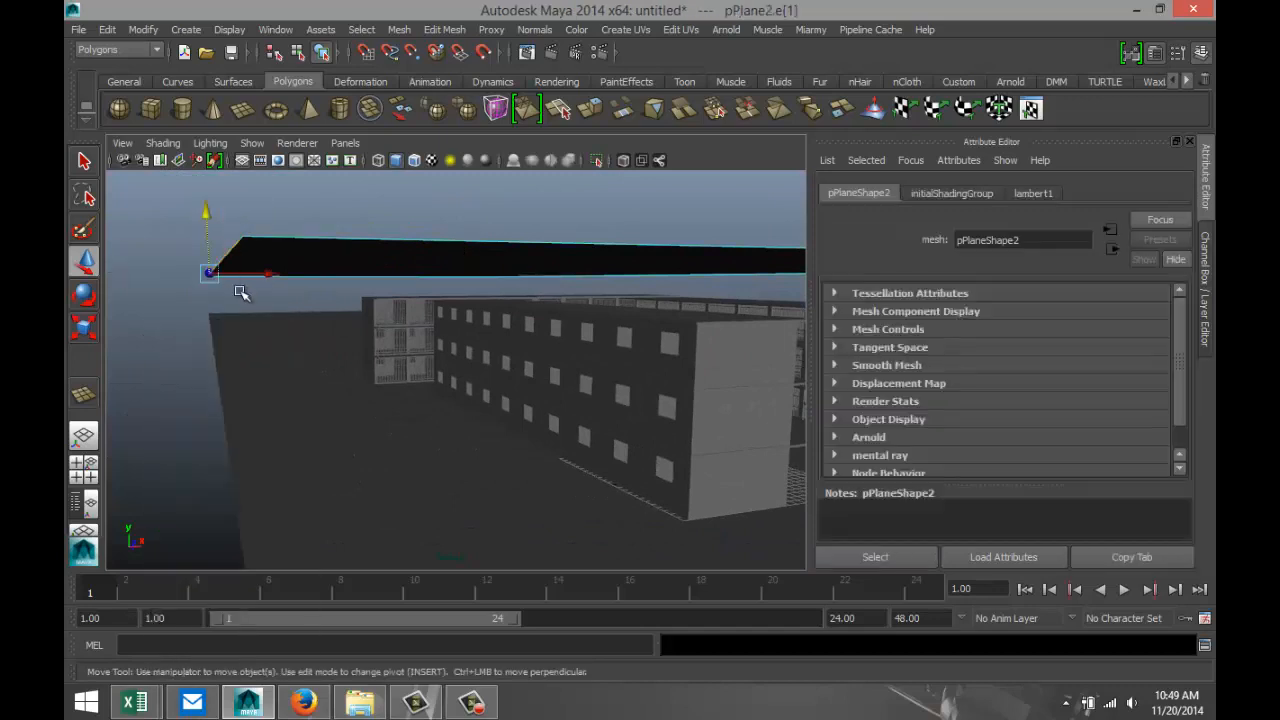
pyautogui.click(334, 277)
pyautogui.keyDown('alt'); pyautogui.moveTo(525, 433); pyautogui.dragTo(557, 535); pyautogui.keyUp('alt')
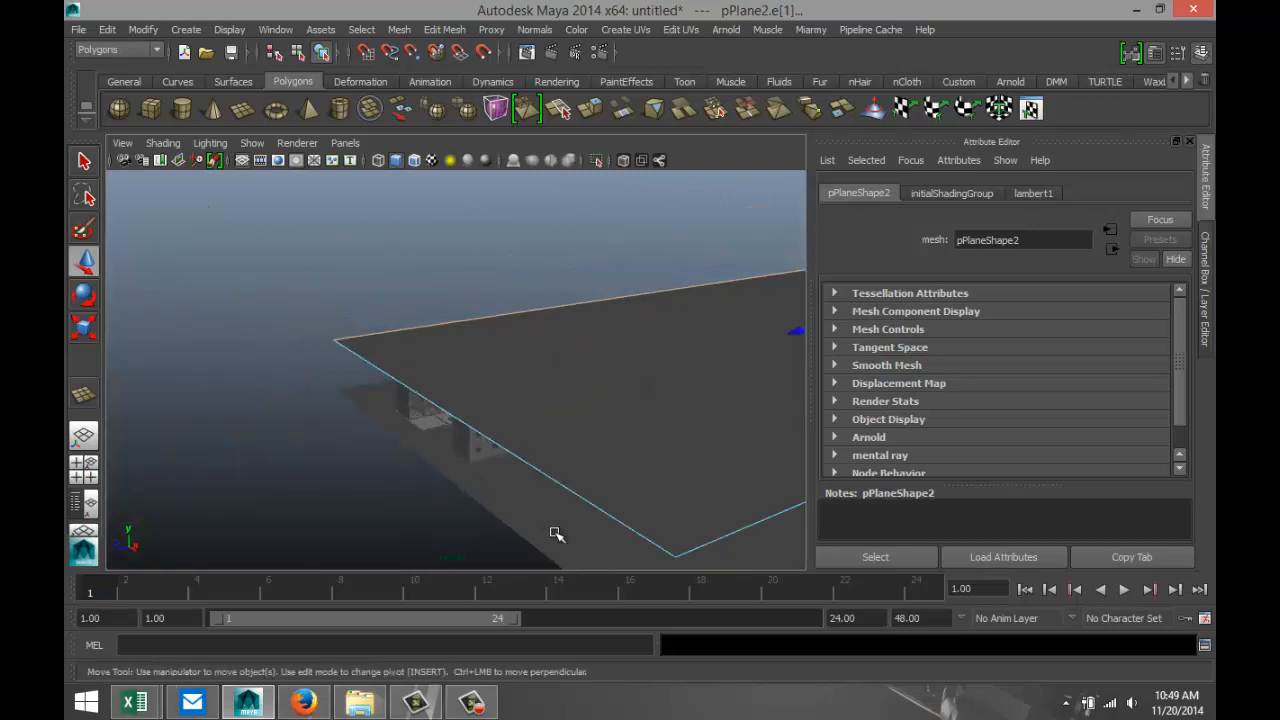
pyautogui.keyDown('shift'); pyautogui.click(720, 537); pyautogui.keyUp('shift')
# Extrude the three selected ceiling edges and lower them to about Y -1.533 to form walls around the cell blocks.
pyautogui.click(443, 29)
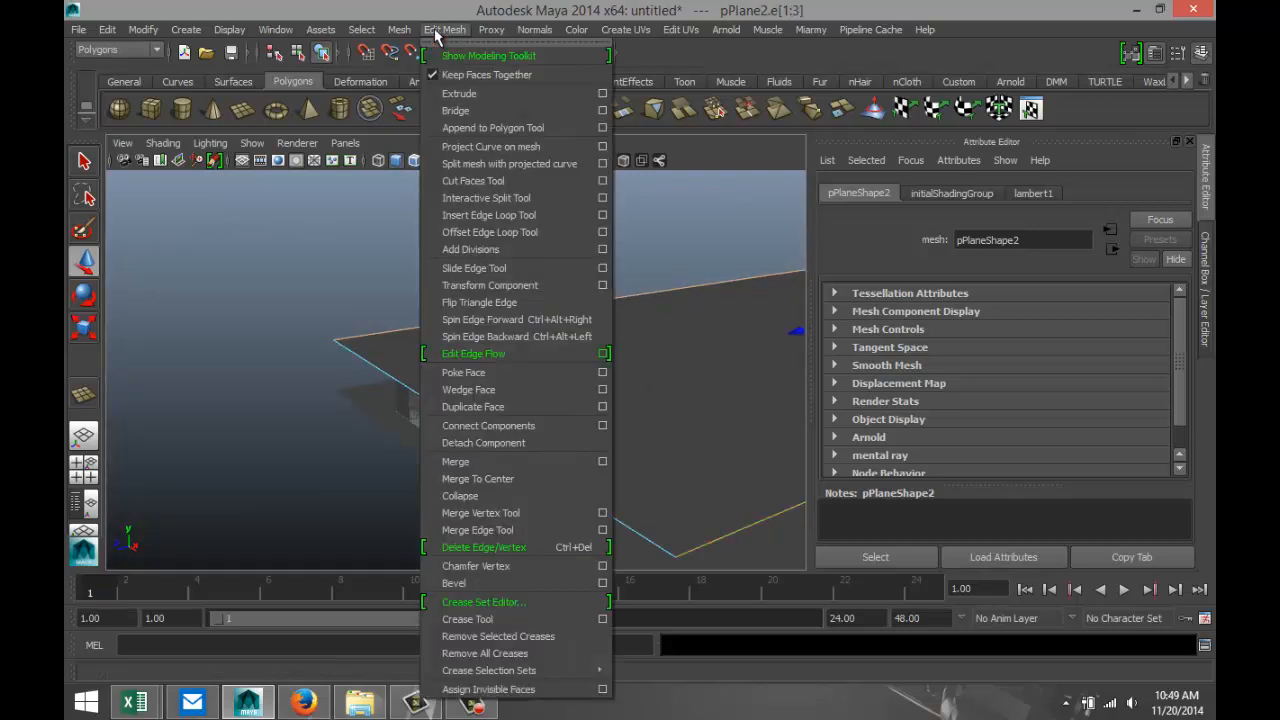
pyautogui.click(462, 96)
pyautogui.scroll(-3, 249, 377)
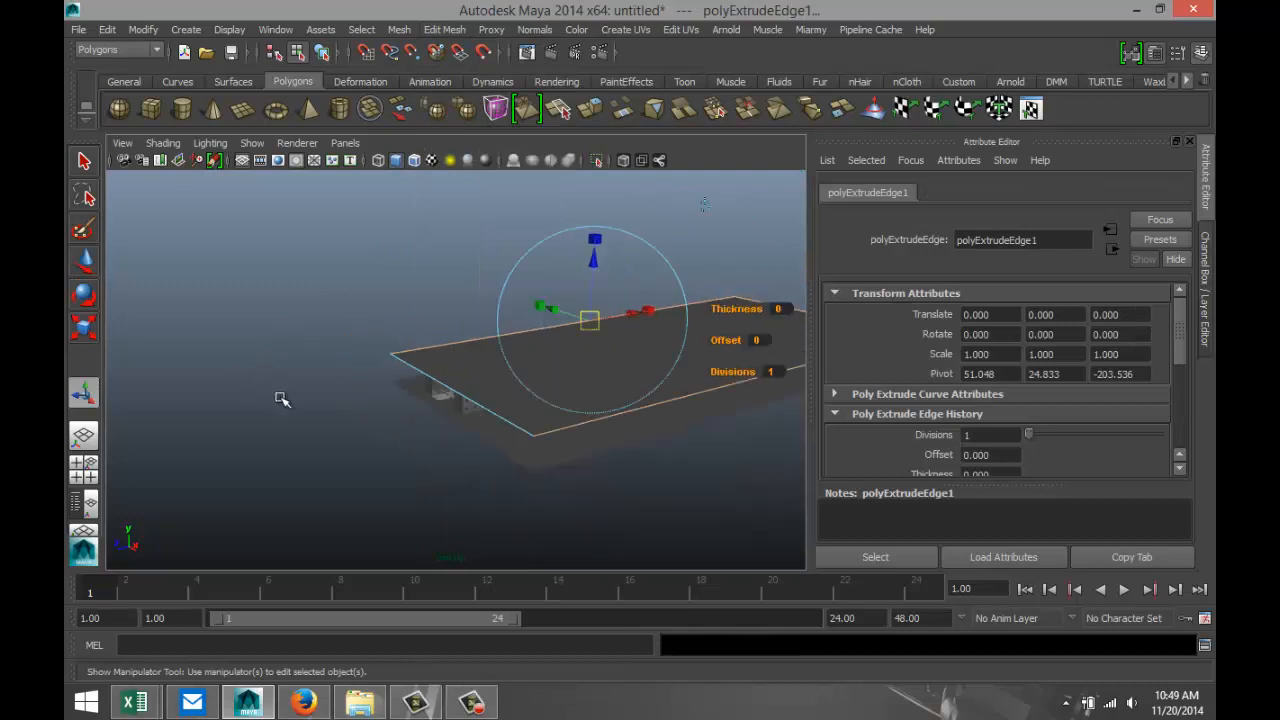
pyautogui.press('w')
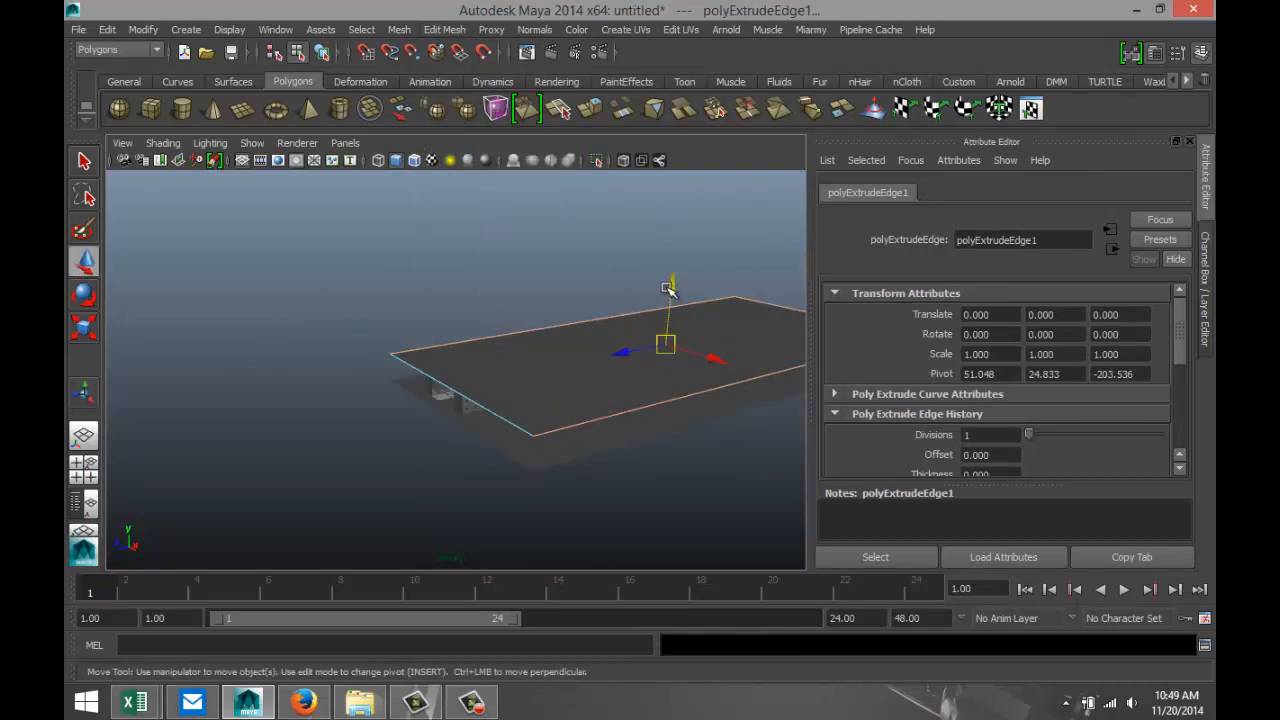
pyautogui.moveTo(671, 287); pyautogui.dragTo(674, 316)
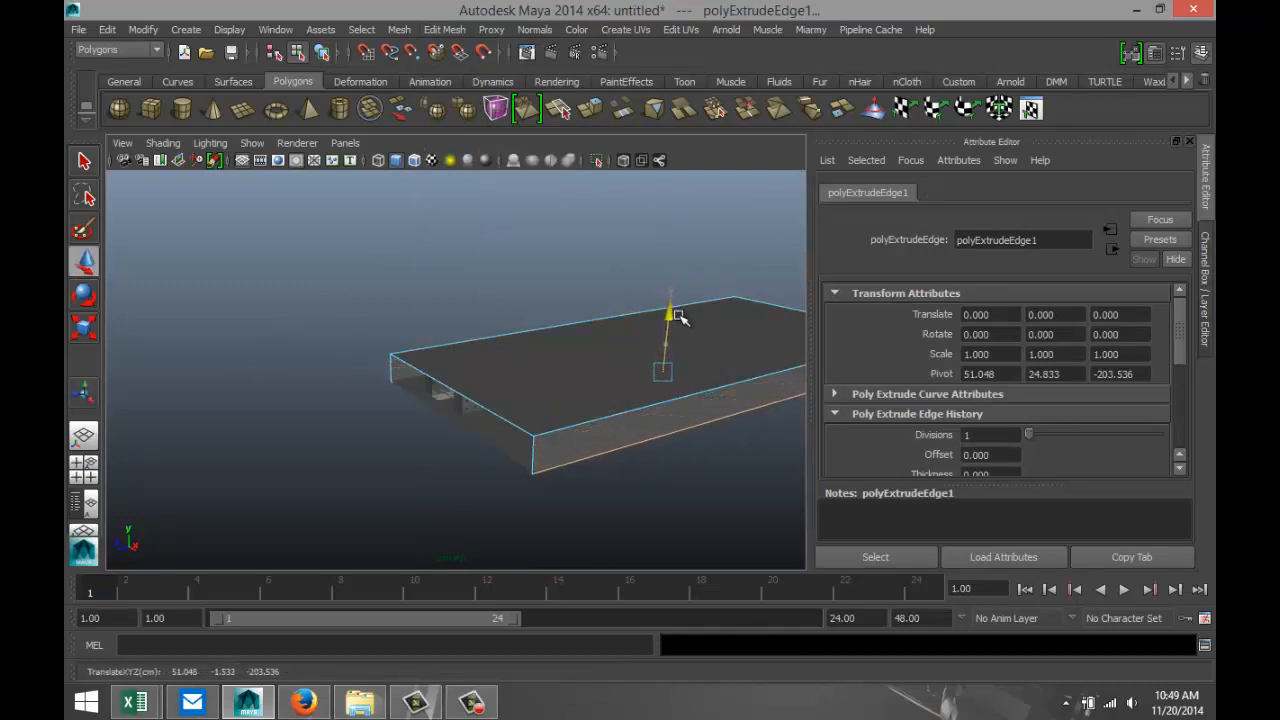
# Frame the perspective view inside the corridor, looking straight down between the cell blocks toward the crosswise block.
pyautogui.keyDown('alt'); pyautogui.moveTo(409, 566); pyautogui.dragTo(500, 503); pyautogui.keyUp('alt')
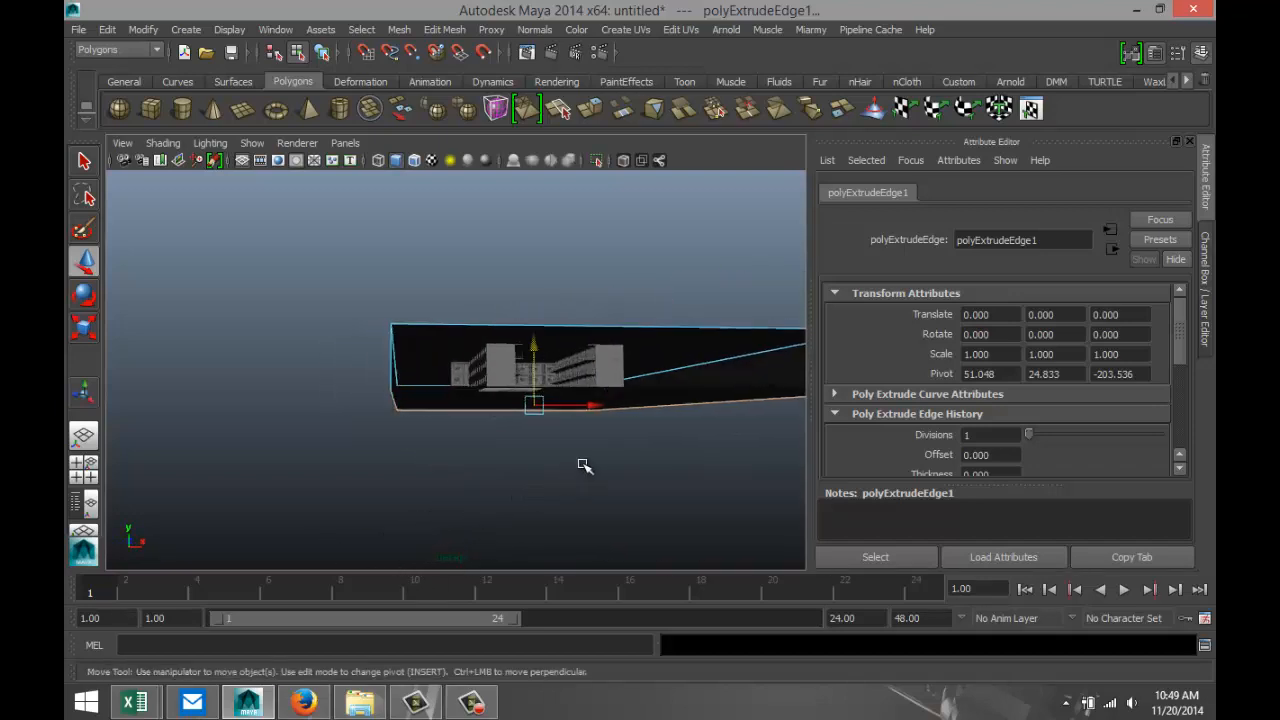
pyautogui.keyDown('alt'); pyautogui.moveTo(585, 466); pyautogui.dragTo(478, 490); pyautogui.keyUp('alt')
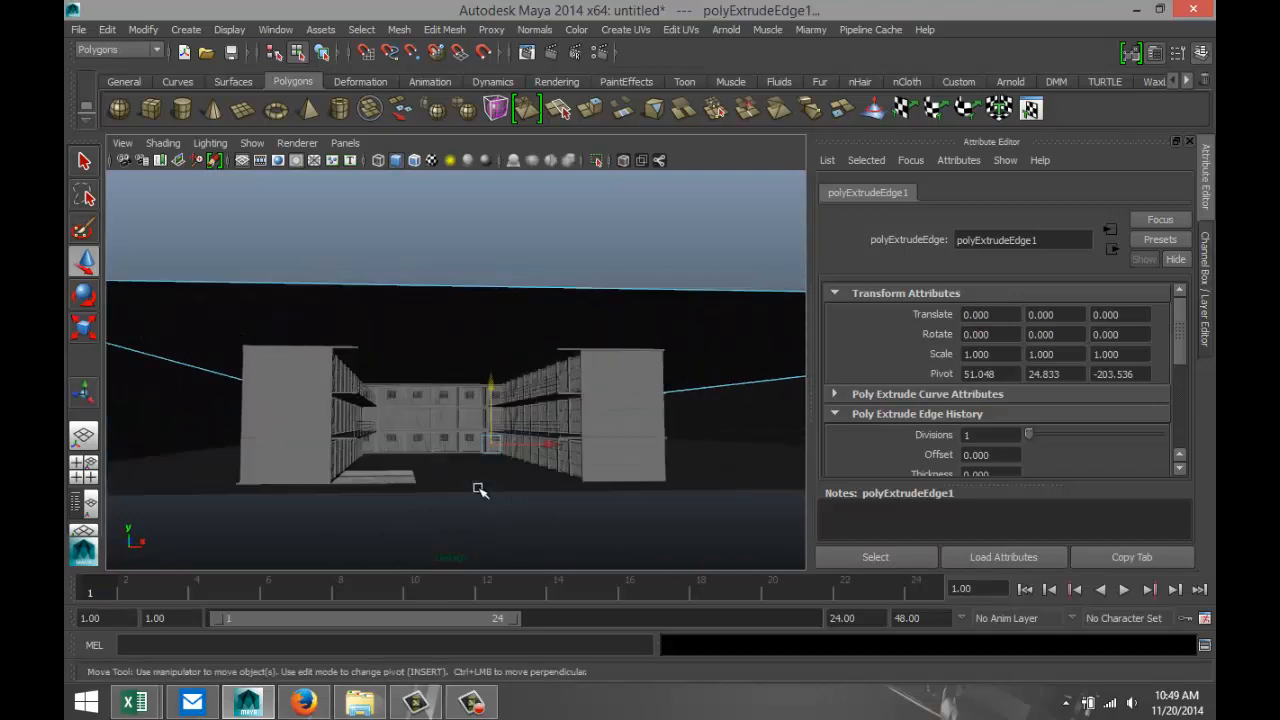
pyautogui.scroll(2, 478, 489)
pyautogui.keyDown('alt'); pyautogui.moveTo(469, 518); pyautogui.dragTo(475, 386, button='middle'); pyautogui.keyUp('alt')
pyautogui.keyDown('alt'); pyautogui.moveTo(504, 383); pyautogui.dragTo(569, 437); pyautogui.keyUp('alt')
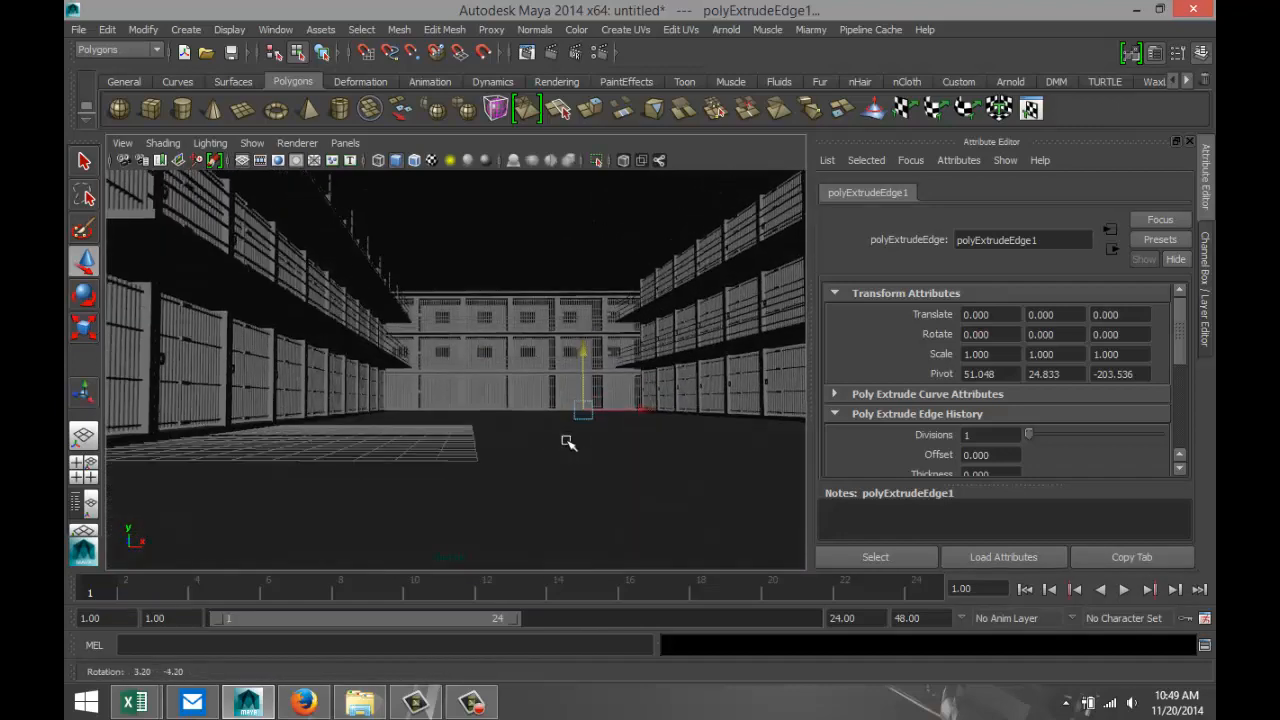
pyautogui.keyDown('alt'); pyautogui.moveTo(583, 429); pyautogui.dragTo(510, 457, button='middle'); pyautogui.keyUp('alt')
pyautogui.keyDown('alt'); pyautogui.moveTo(510, 457); pyautogui.dragTo(469, 466); pyautogui.keyUp('alt')
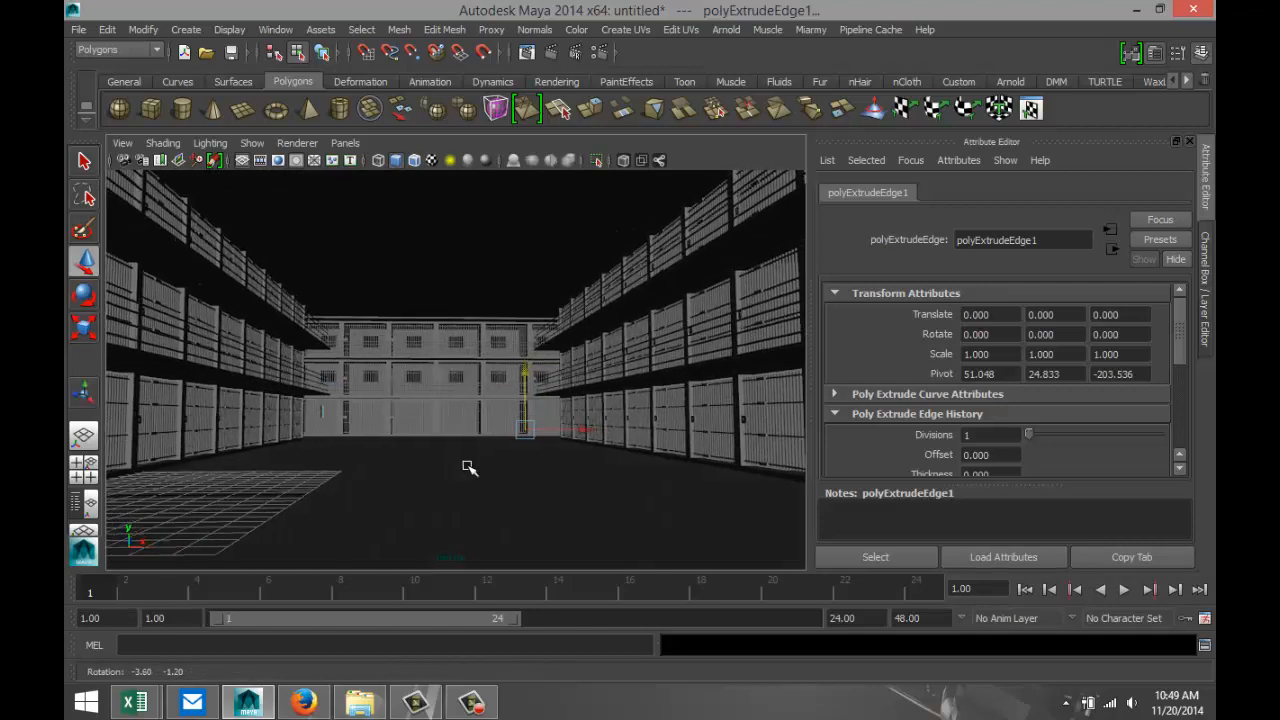
pyautogui.keyDown('alt'); pyautogui.moveTo(511, 420); pyautogui.dragTo(554, 418, button='middle'); pyautogui.keyUp('alt')
pyautogui.keyDown('alt'); pyautogui.moveTo(557, 463); pyautogui.dragTo(540, 462); pyautogui.keyUp('alt')
pyautogui.keyDown('alt'); pyautogui.moveTo(570, 470); pyautogui.dragTo(537, 477, button='middle'); pyautogui.keyUp('alt')
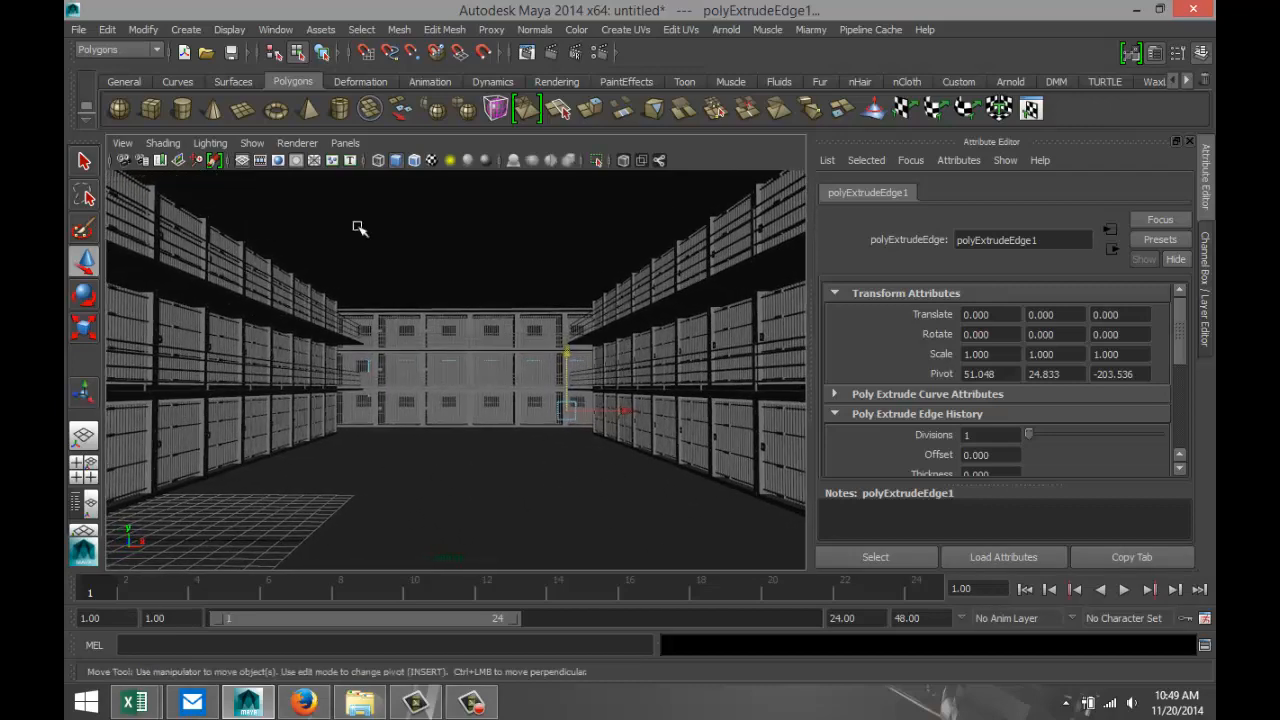
# Bookmark the current perspective view of the corridor under the name Prisonview.
pyautogui.click(122, 143)
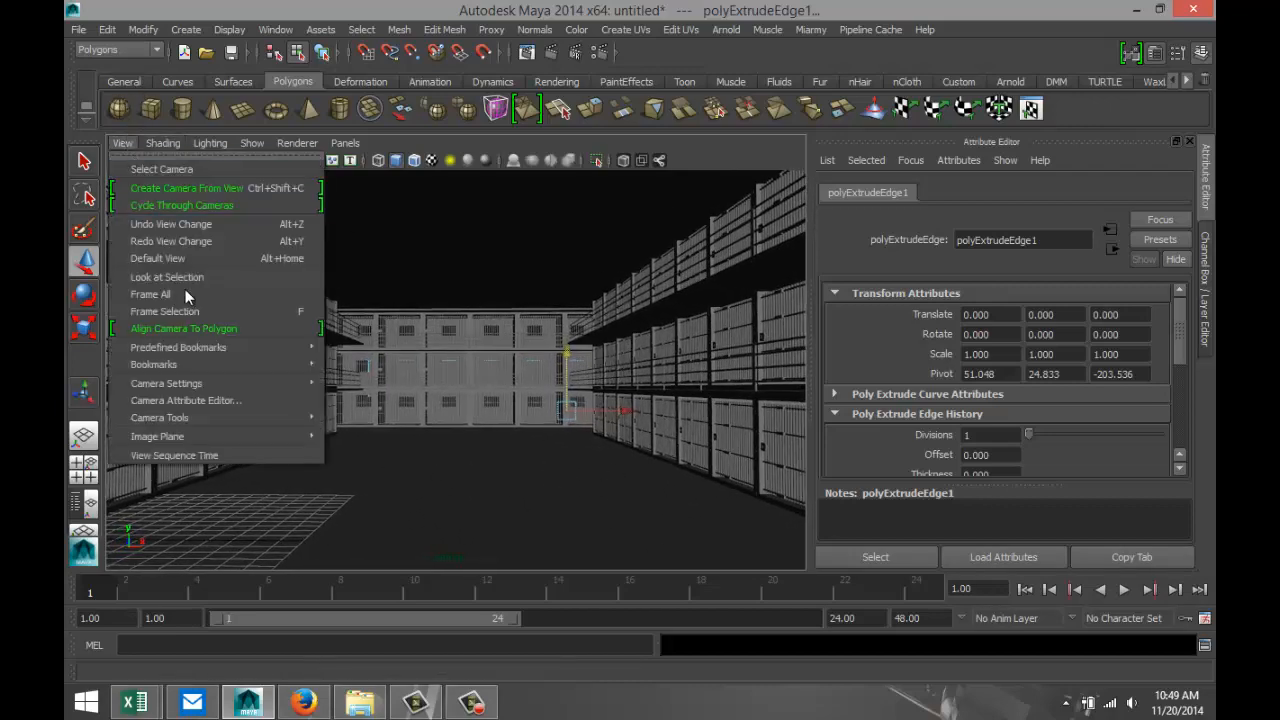
pyautogui.moveTo(234, 366)
pyautogui.click(370, 363)
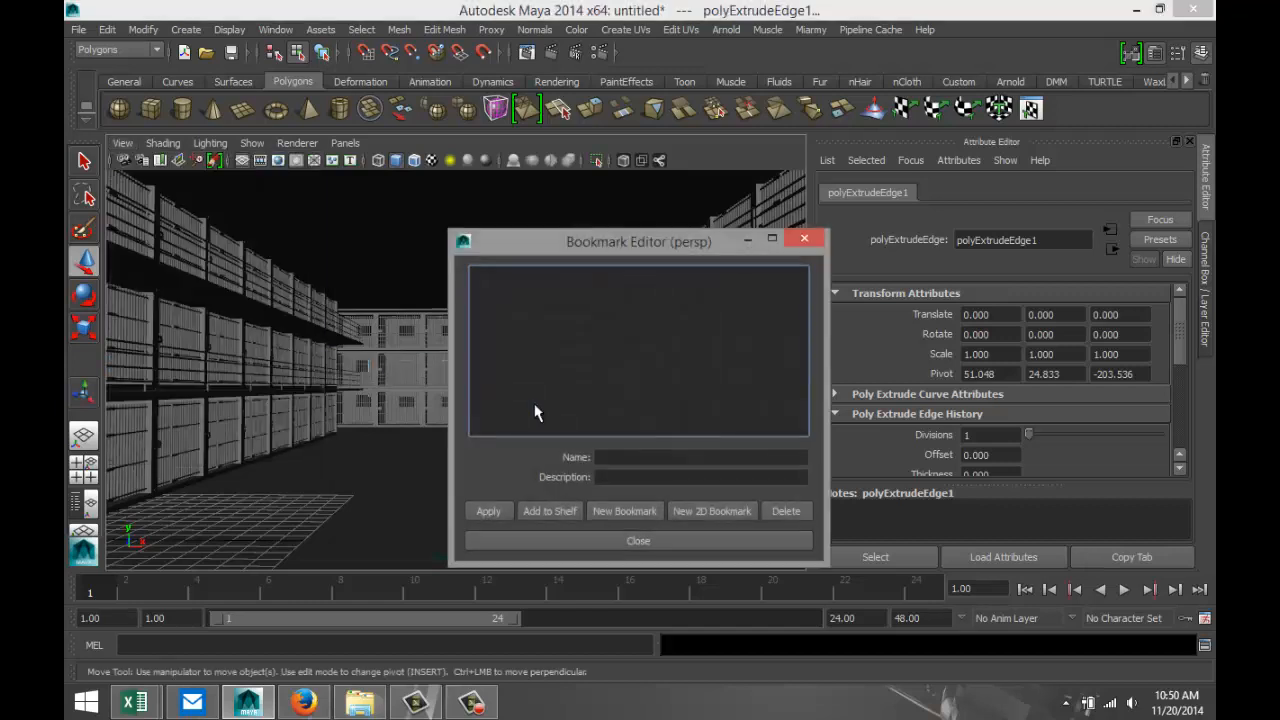
pyautogui.click(631, 457)
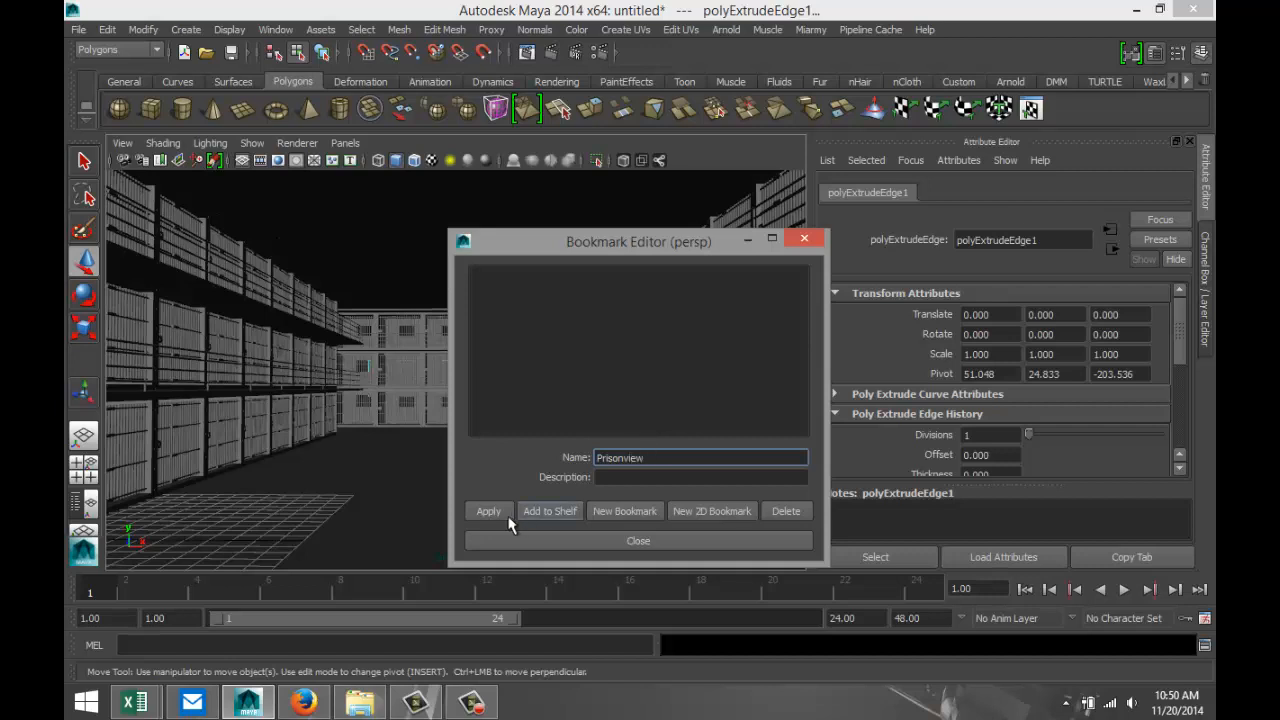
pyautogui.click(566, 538)
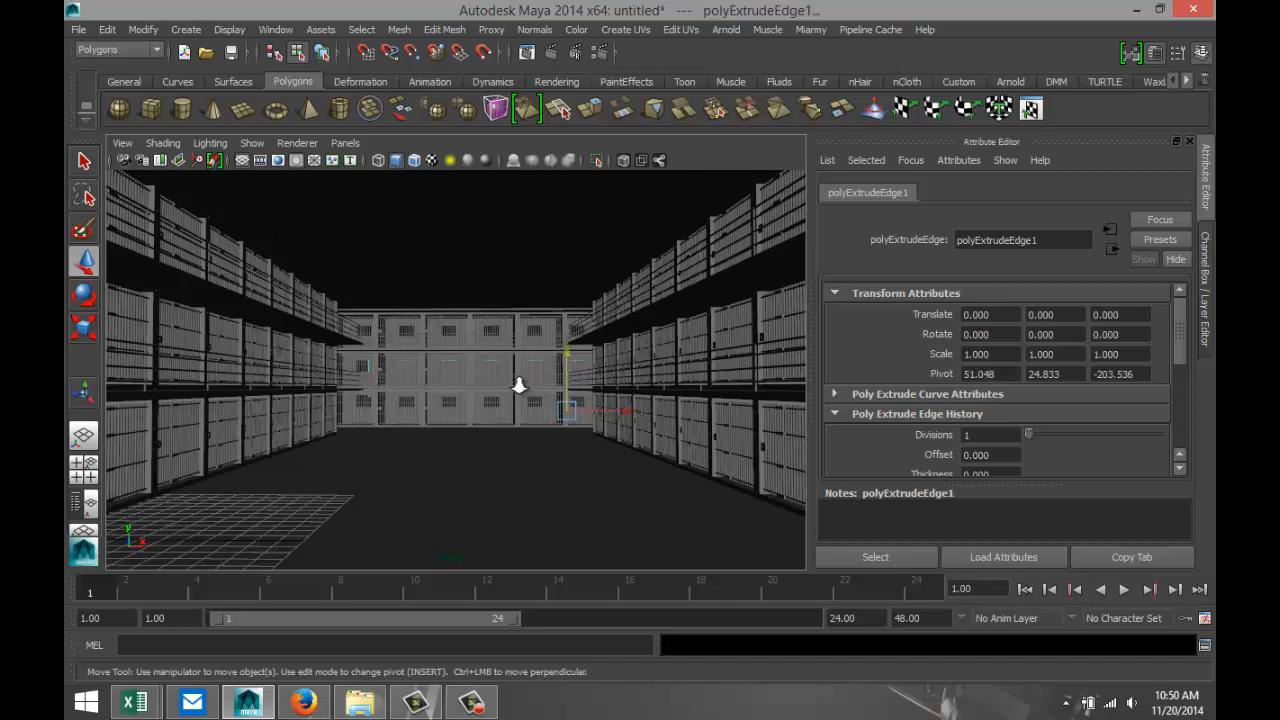
# Return to object selection, select the cell blocks, floor and ceiling shell together, and assign them a new VRay Mtl.
pyautogui.scroll(-7, 519, 385)
pyautogui.scroll(3, 519, 383)
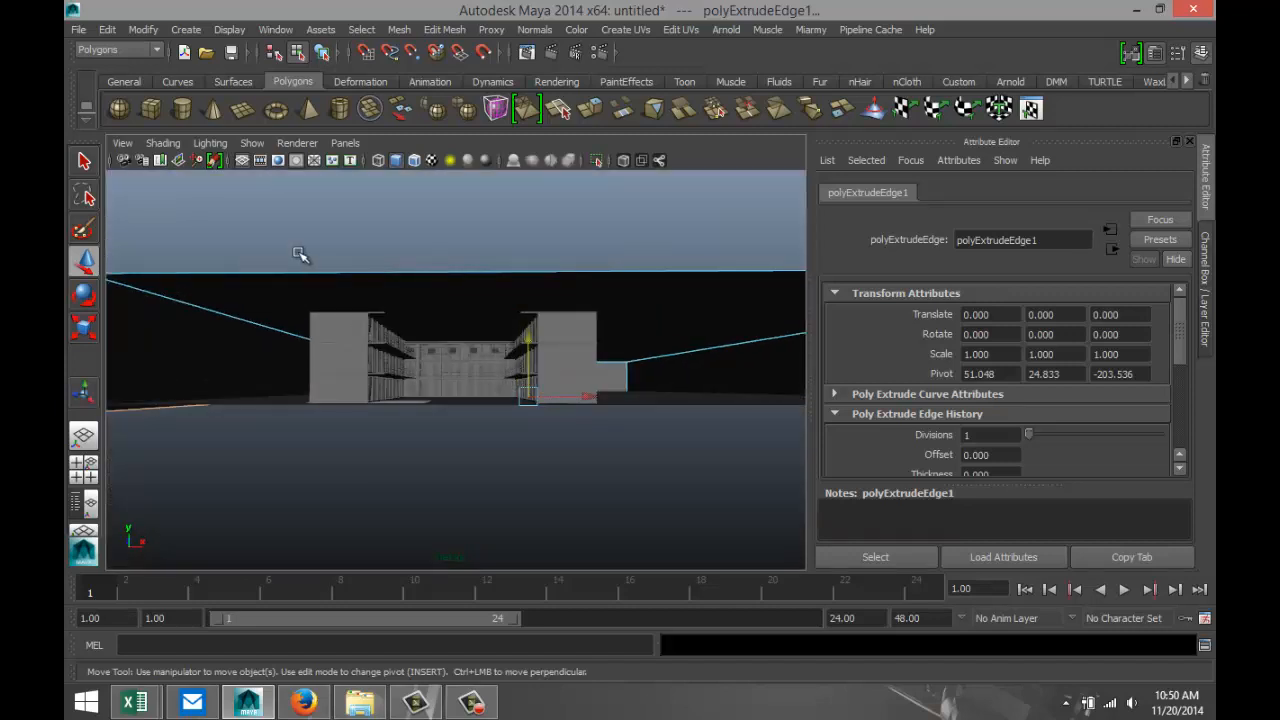
pyautogui.moveTo(236, 273); pyautogui.dragTo(718, 513)
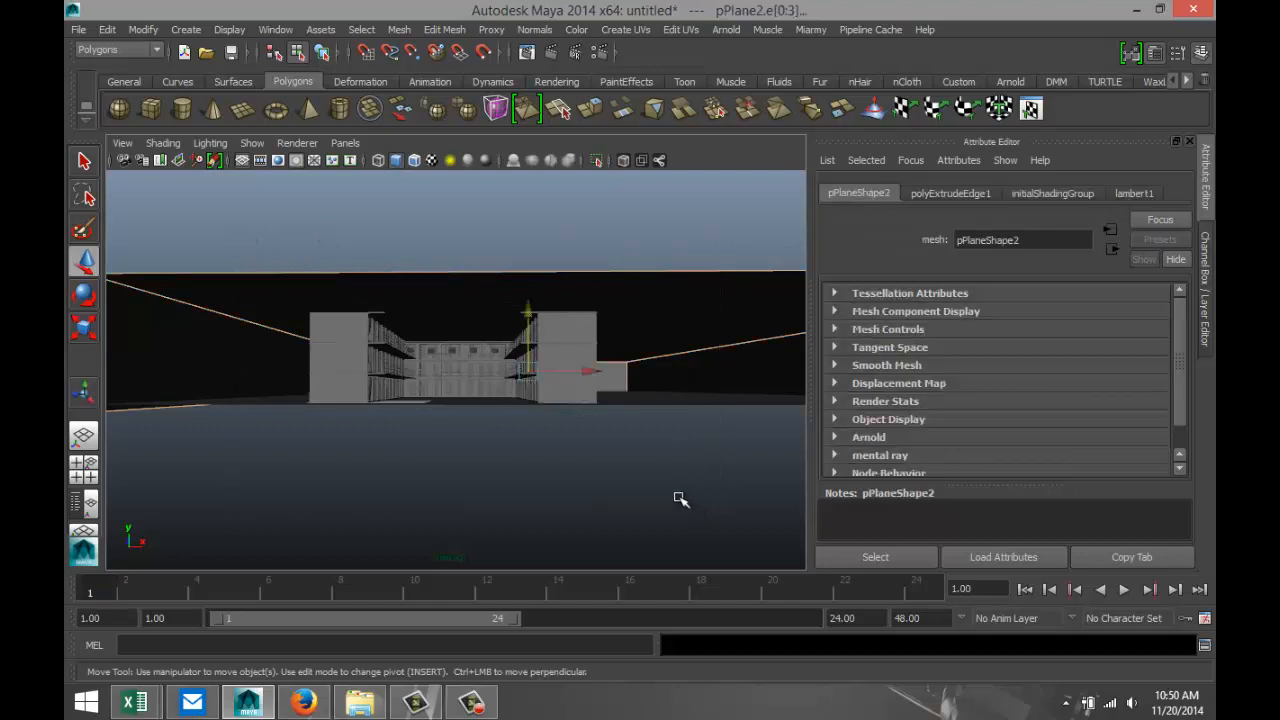
pyautogui.moveTo(364, 356); pyautogui.dragTo(458, 274, button='right')
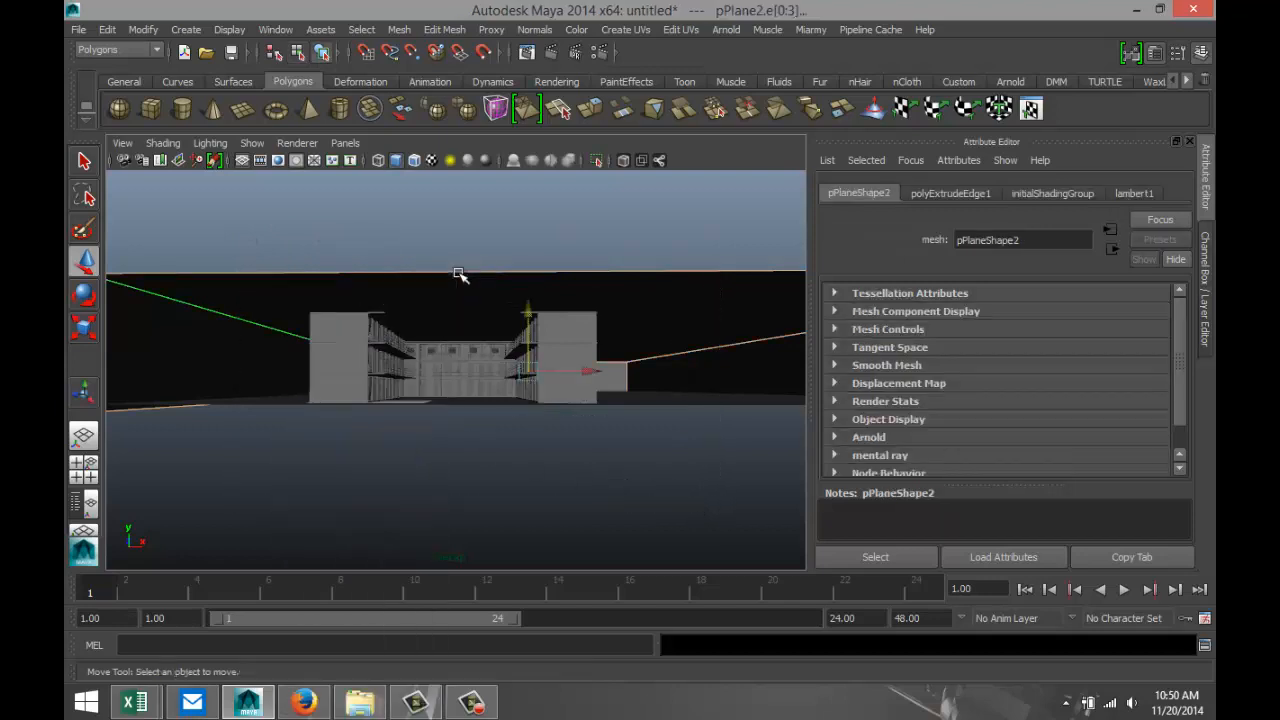
pyautogui.click(459, 274)
pyautogui.moveTo(259, 272); pyautogui.dragTo(650, 490)
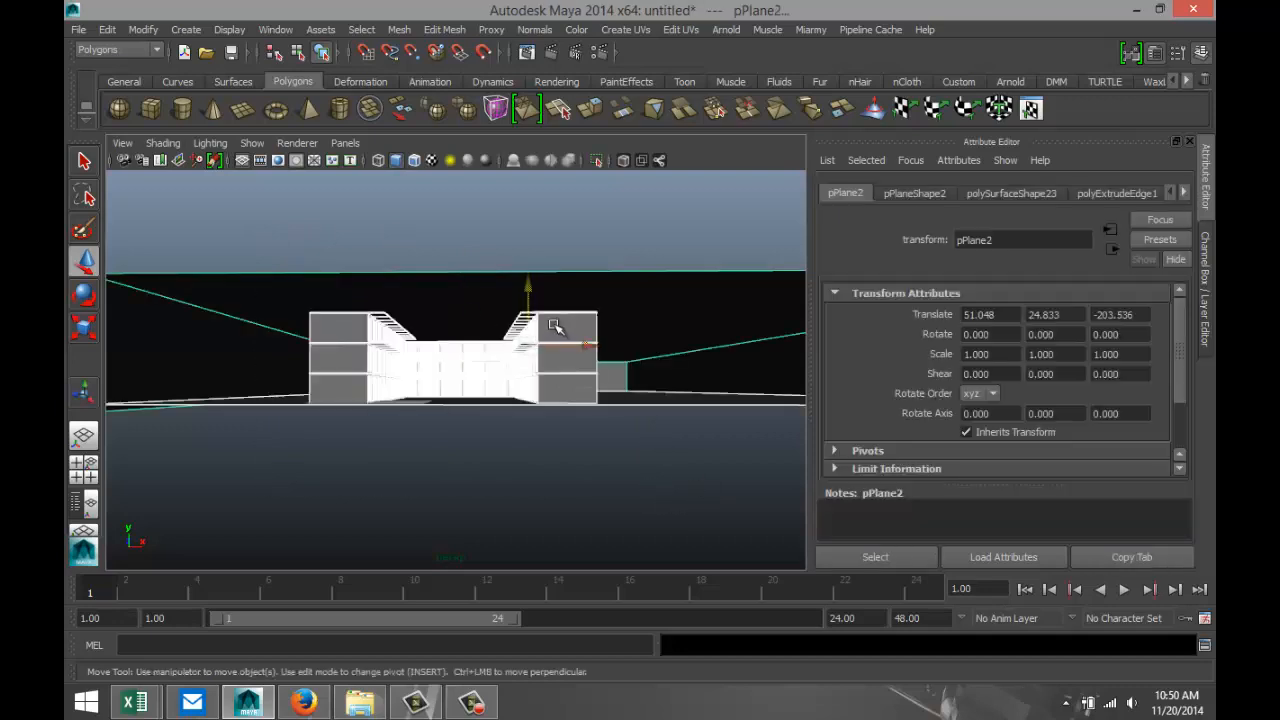
pyautogui.moveTo(556, 326); pyautogui.dragTo(584, 641, button='right')
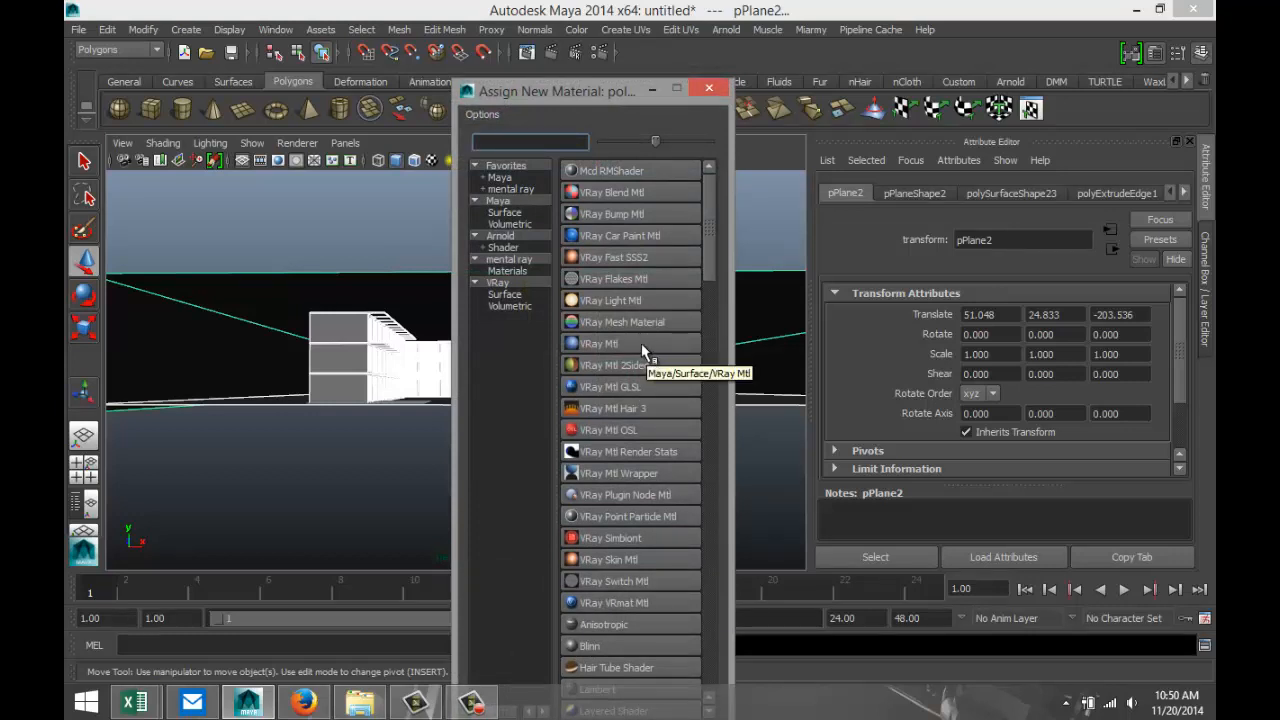
pyautogui.click(622, 342)
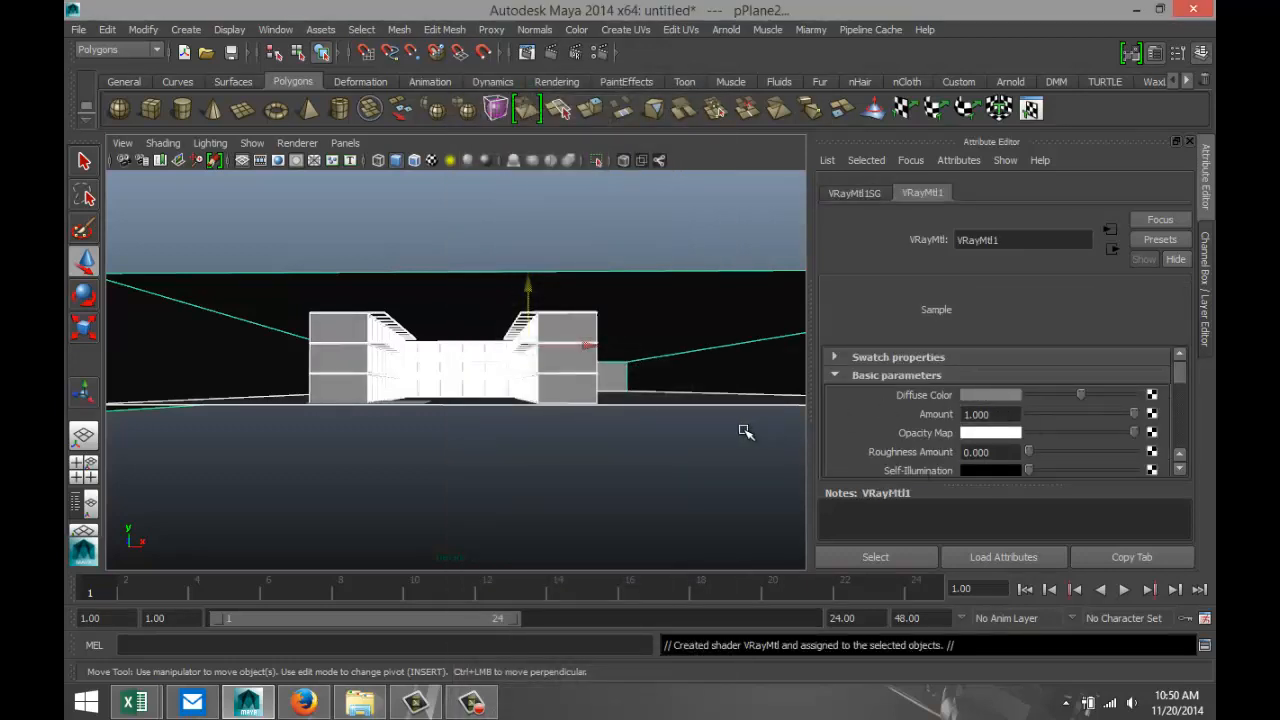
# Try a light grey diffuse color of value 0.780 on the shared VRay material, and settle on a grey of value 0.451.
pyautogui.scroll(-2, 744, 430)
pyautogui.scroll(3, 744, 430)
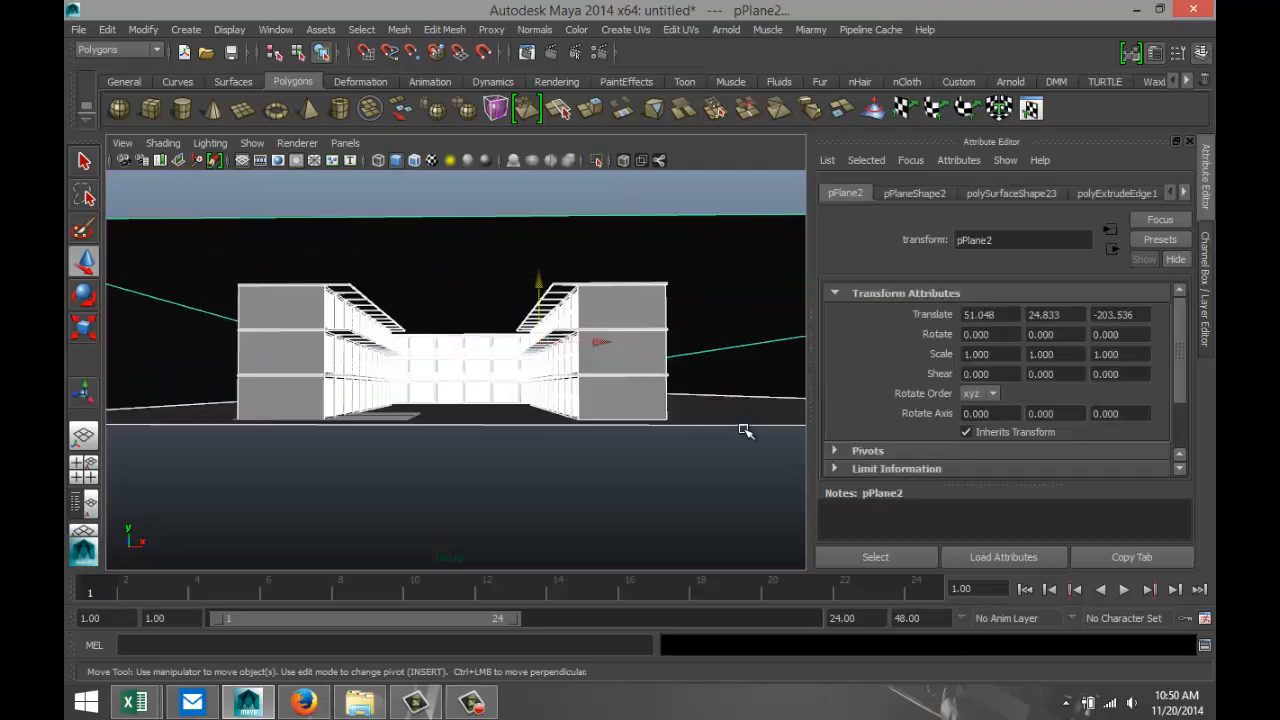
pyautogui.click(1185, 193)
pyautogui.click(1185, 193)
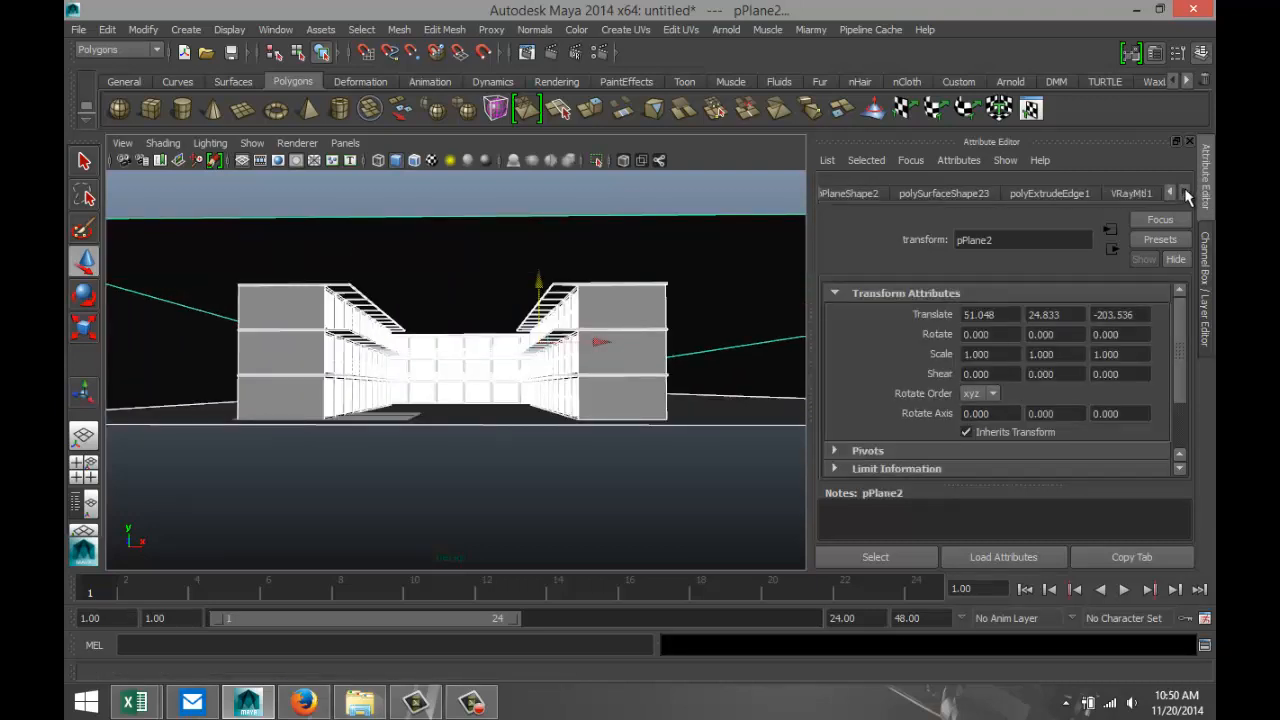
pyautogui.click(1136, 193)
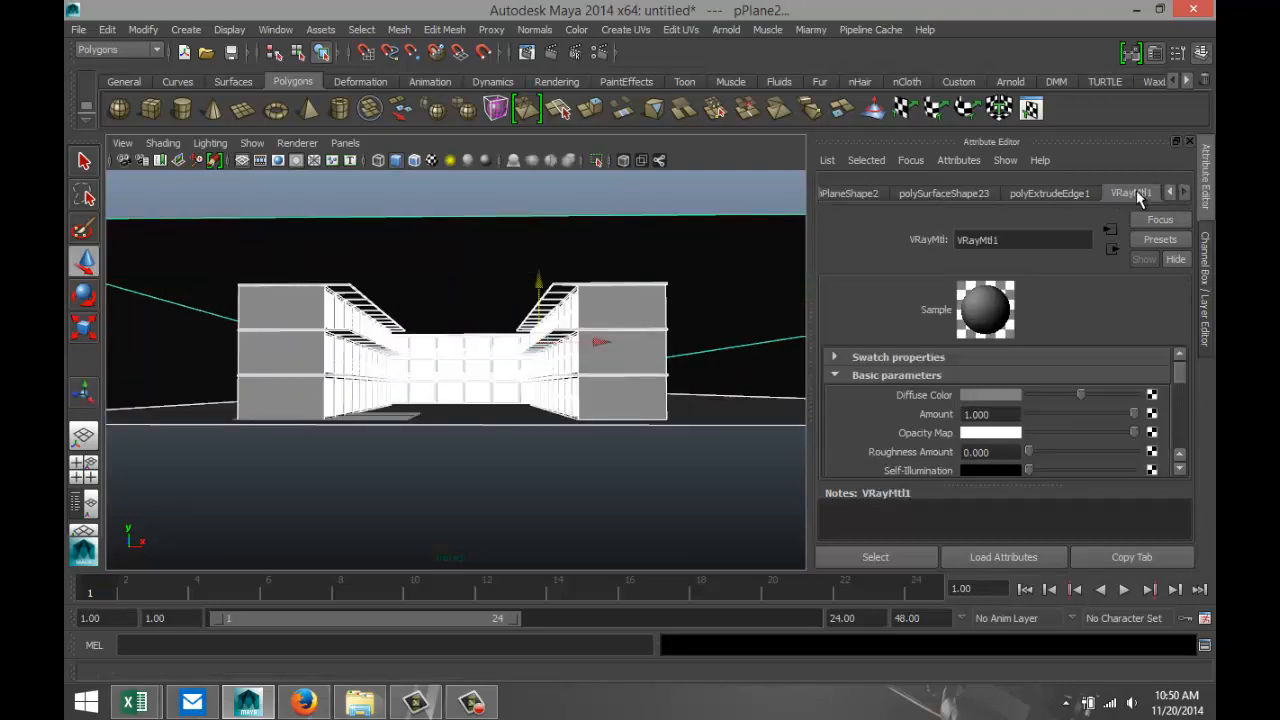
pyautogui.click(997, 394)
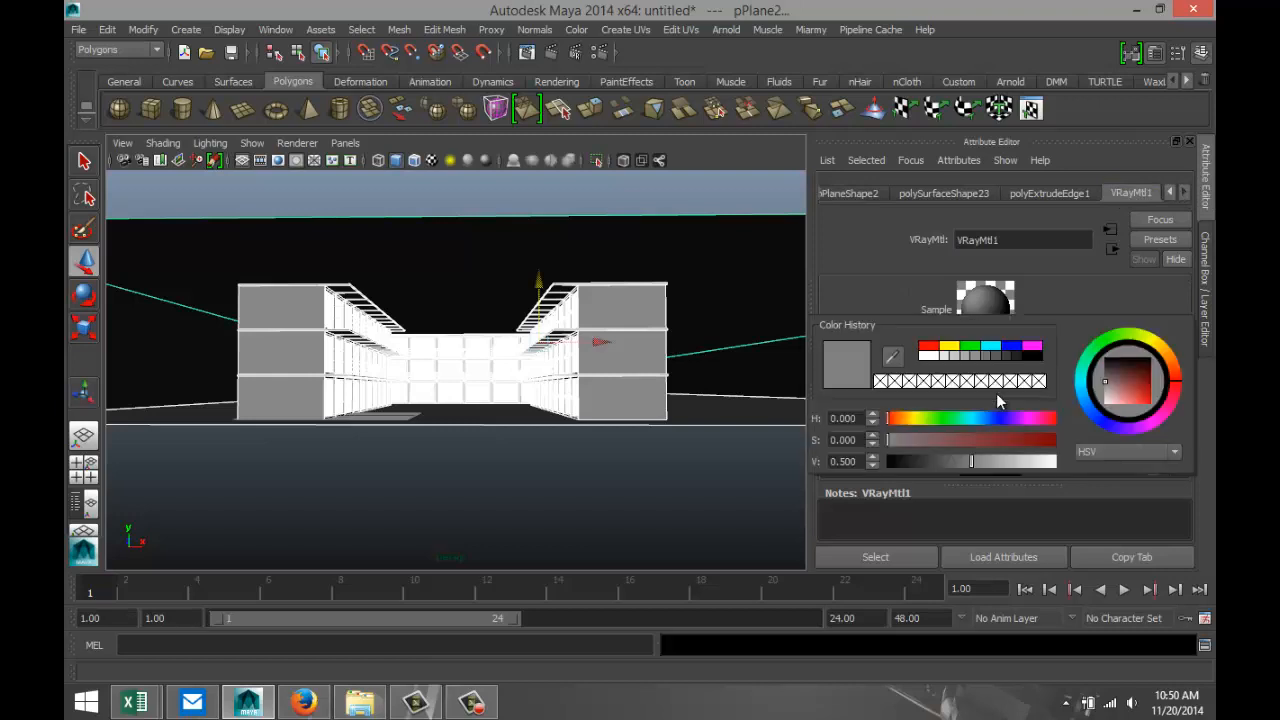
pyautogui.click(945, 356)
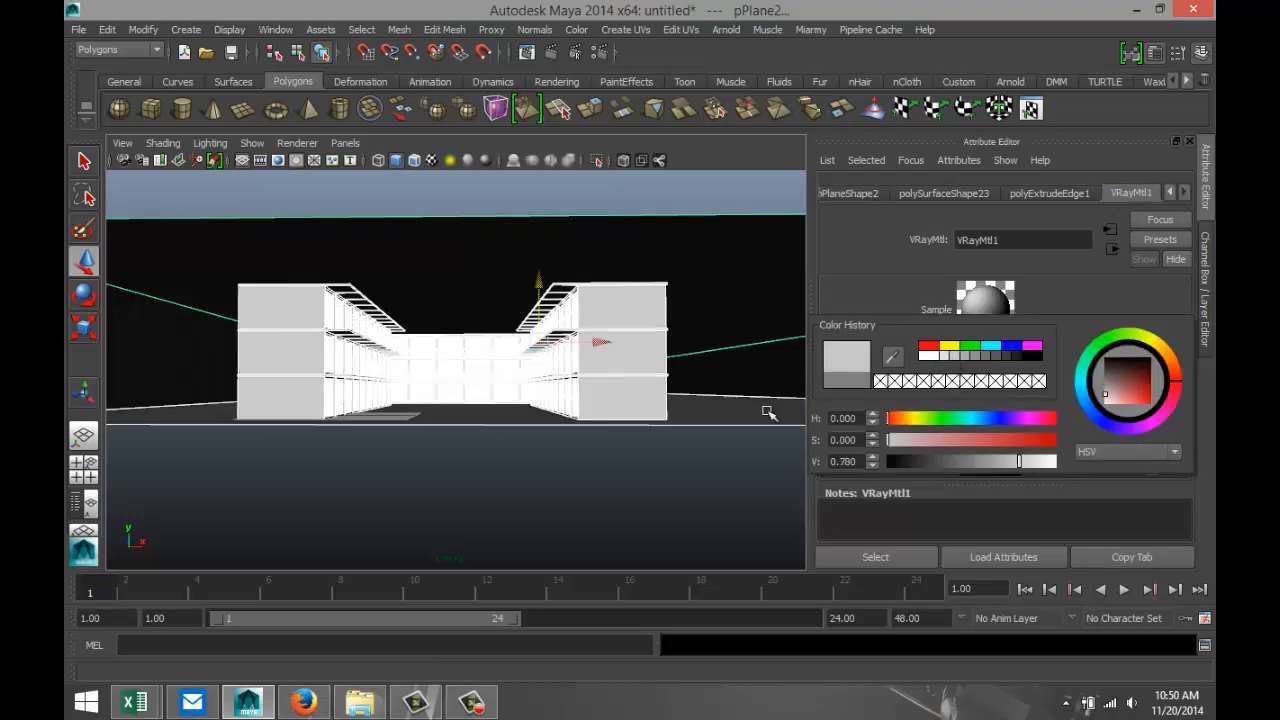
pyautogui.scroll(2, 612, 476)
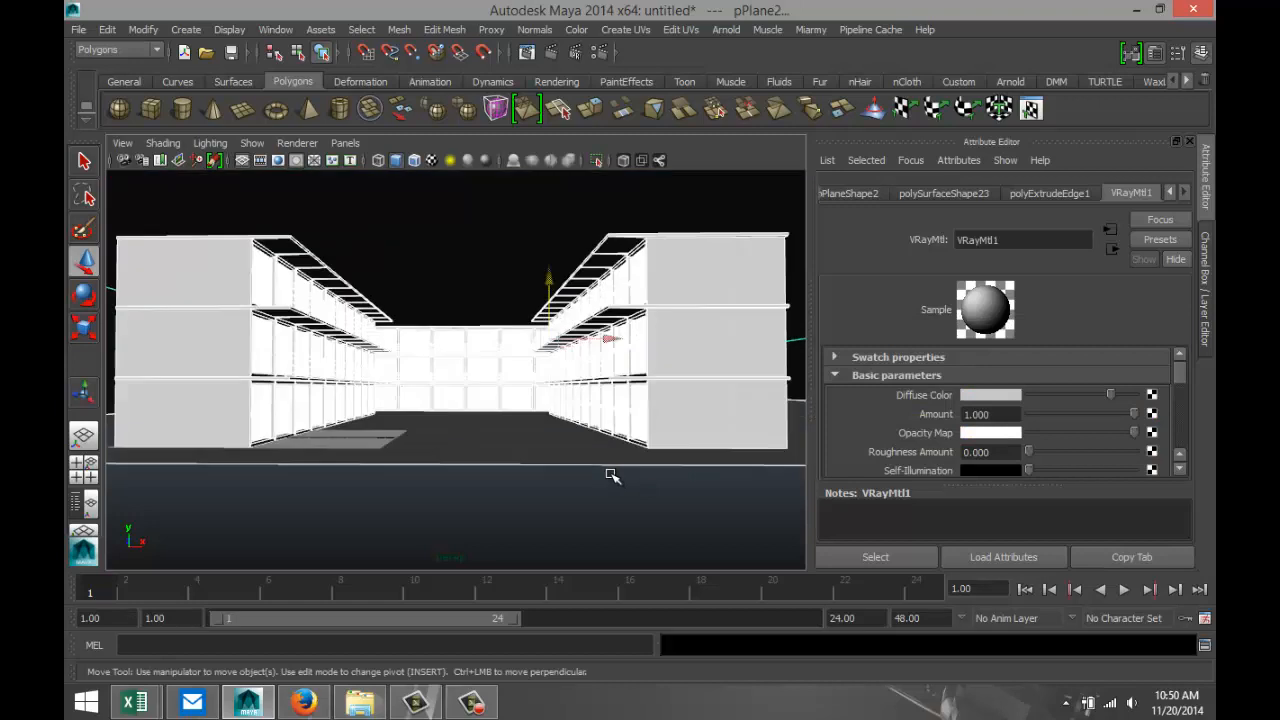
pyautogui.click(997, 396)
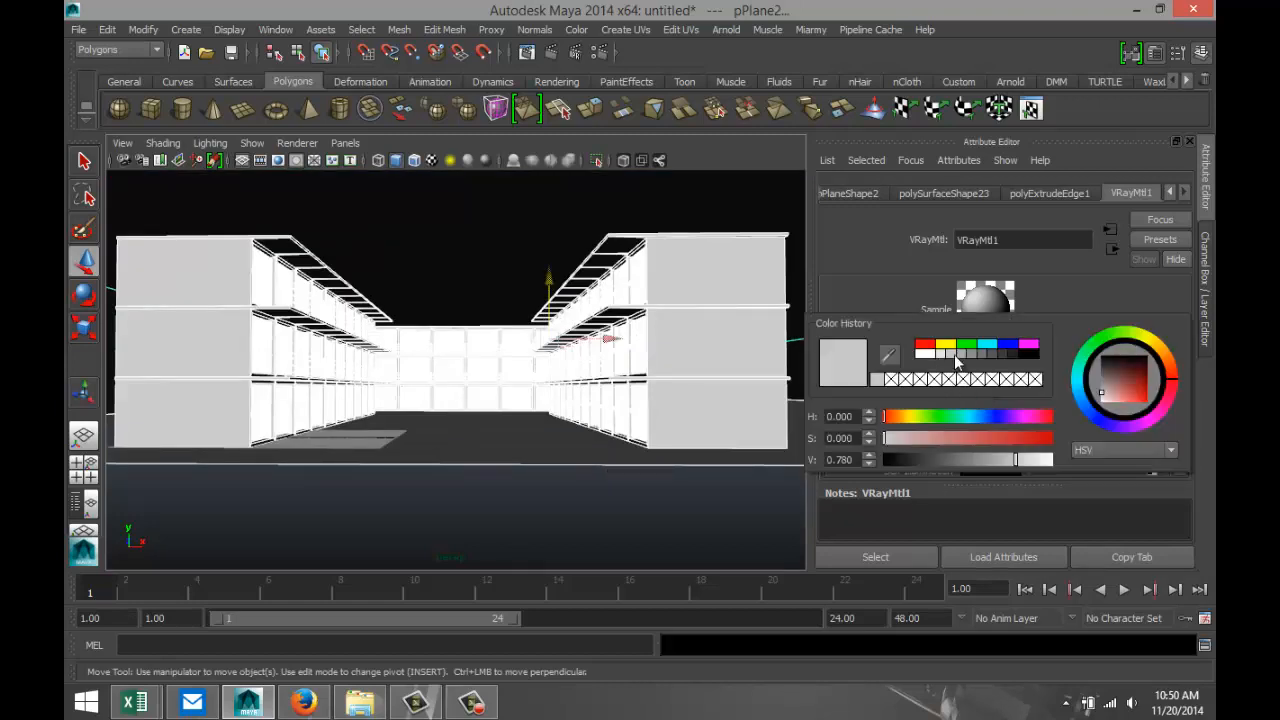
pyautogui.click(982, 352)
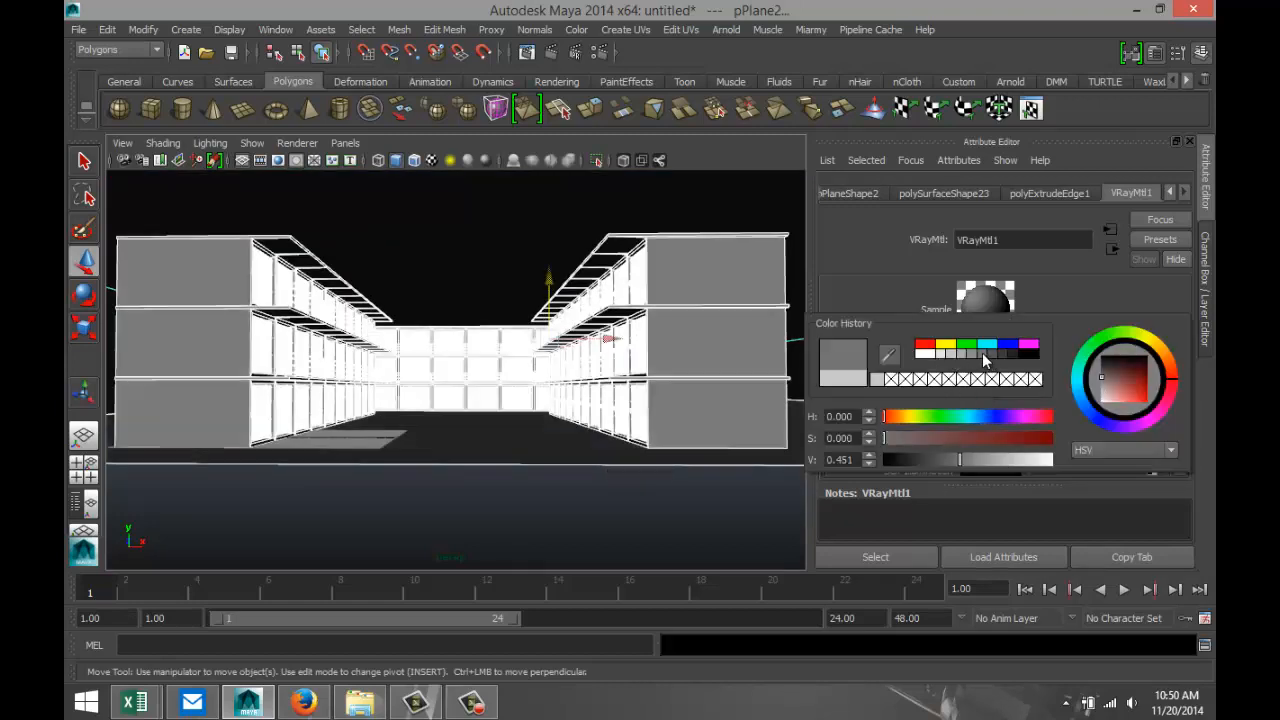
# Assign a separate new VRay Mtl to the floor plane only and set its diffuse color to a dark grey.
pyautogui.keyDown('alt'); pyautogui.moveTo(608, 494); pyautogui.dragTo(597, 496); pyautogui.keyUp('alt')
pyautogui.click(519, 449)
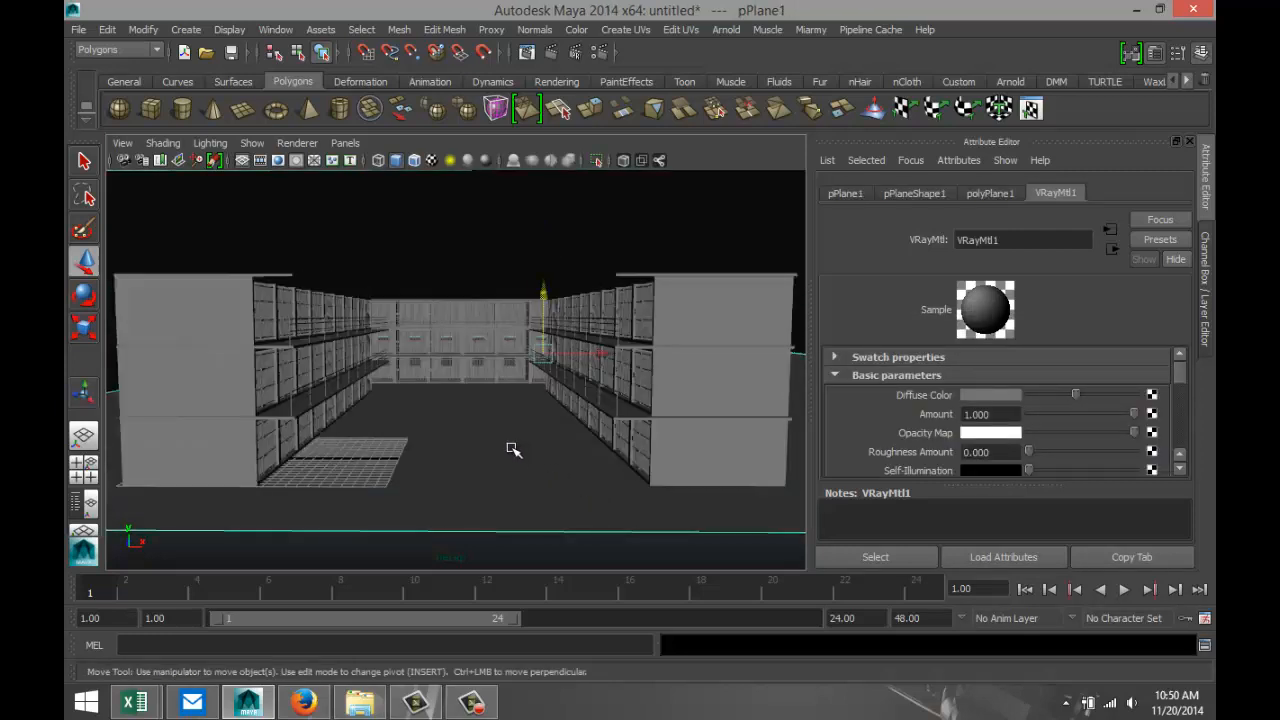
pyautogui.hotkey('ctrl', 'z')
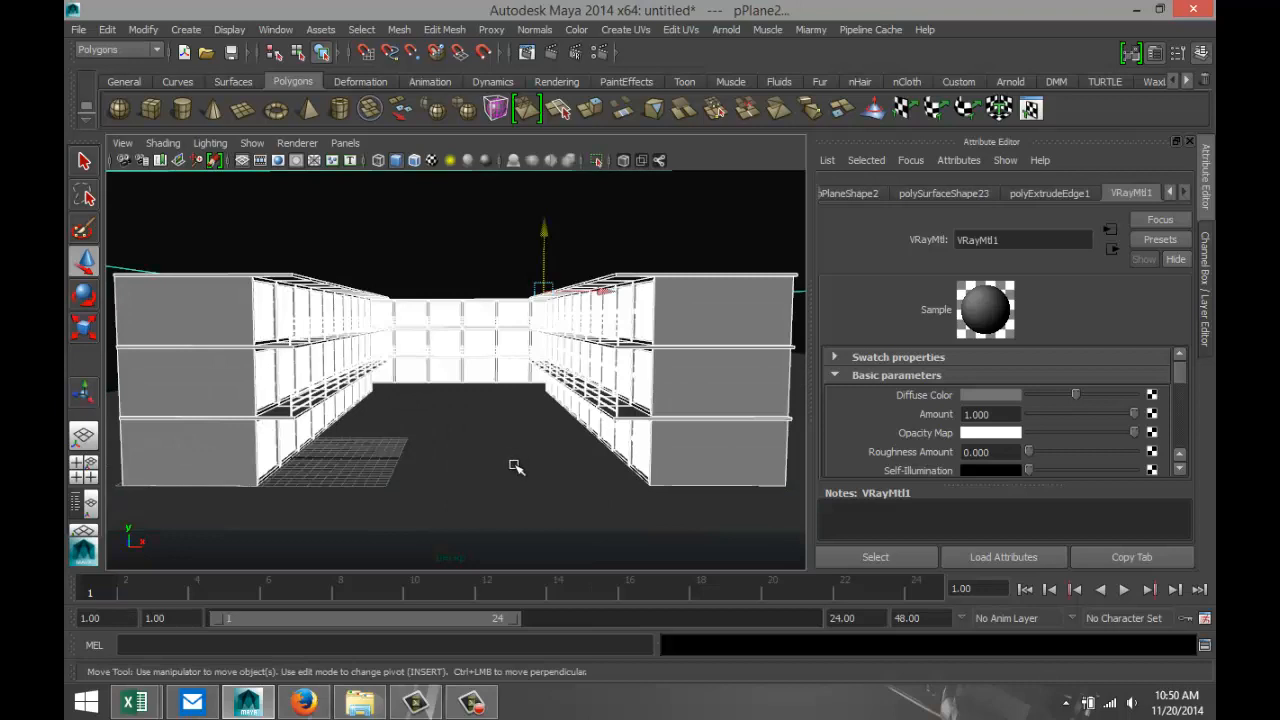
pyautogui.click(521, 504)
pyautogui.moveTo(494, 469); pyautogui.dragTo(524, 636, button='right')
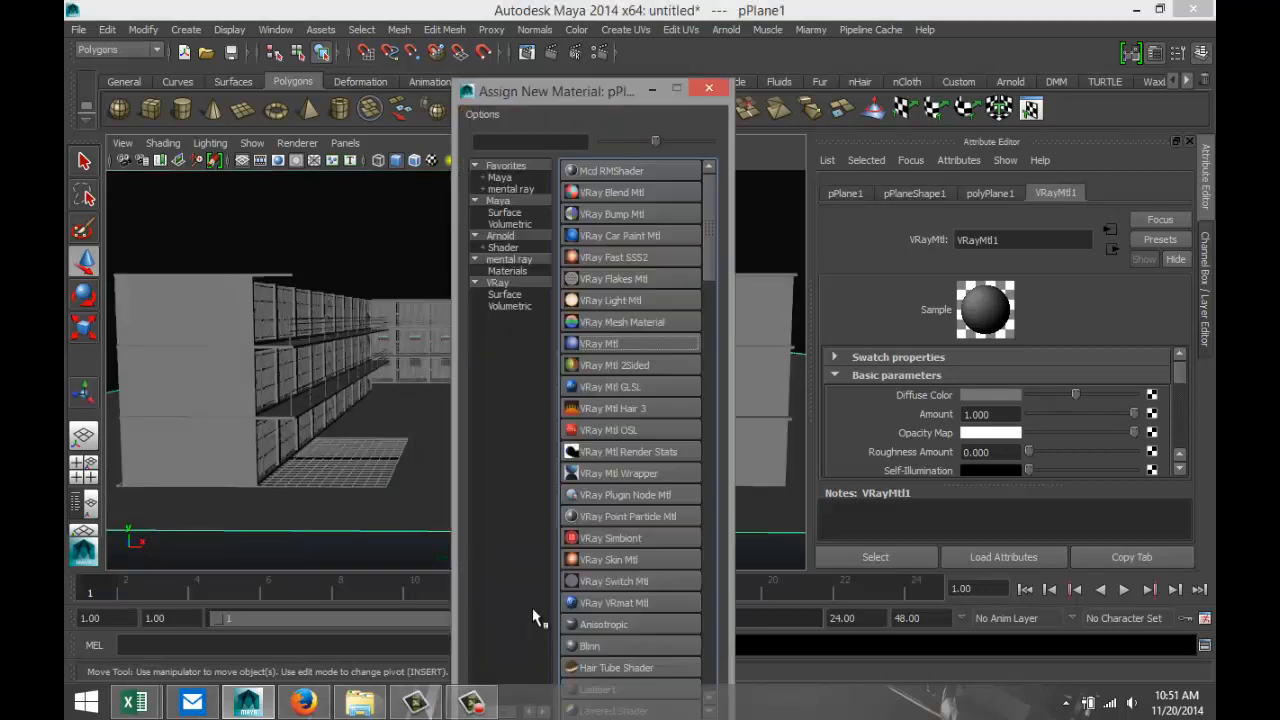
pyautogui.click(619, 343)
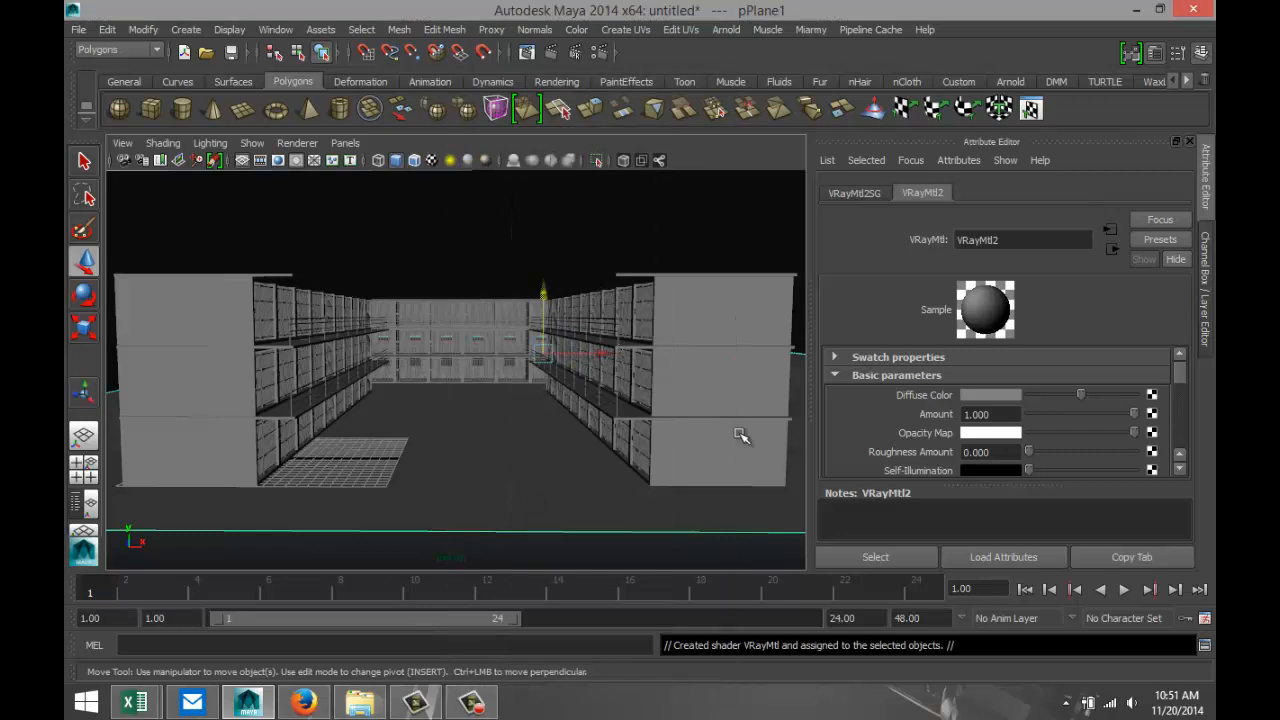
pyautogui.click(998, 396)
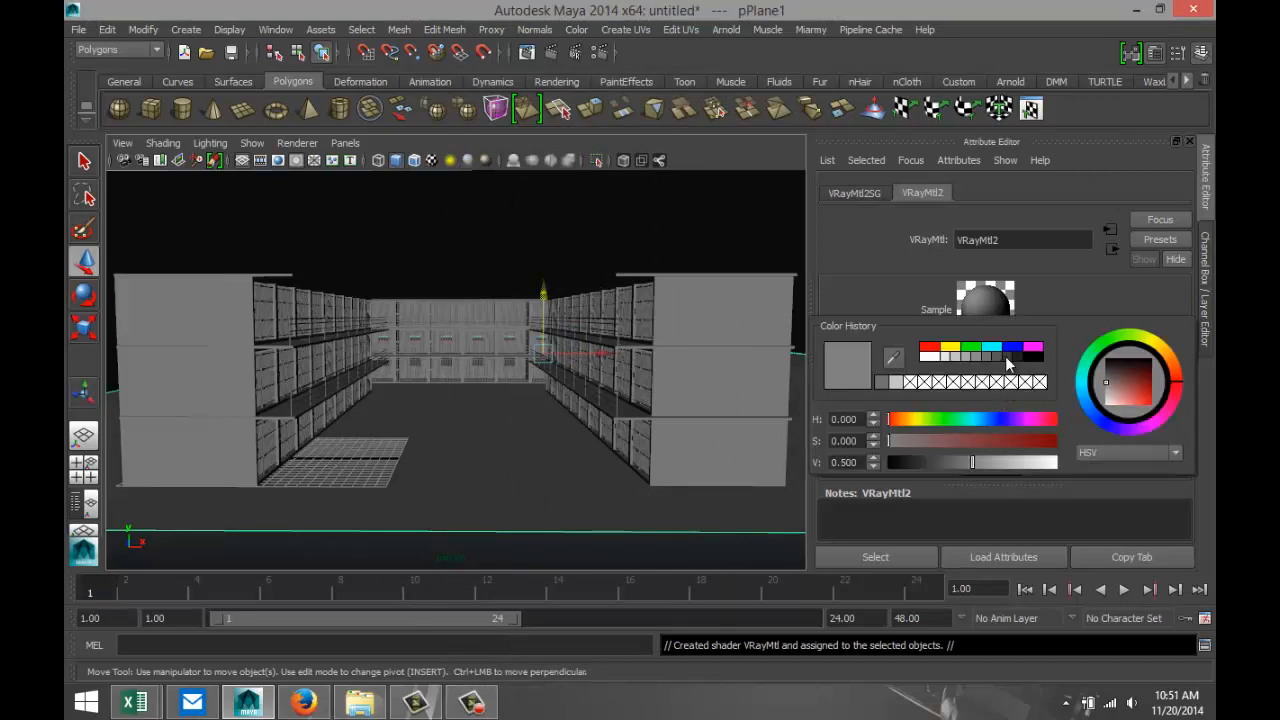
pyautogui.click(1006, 357)
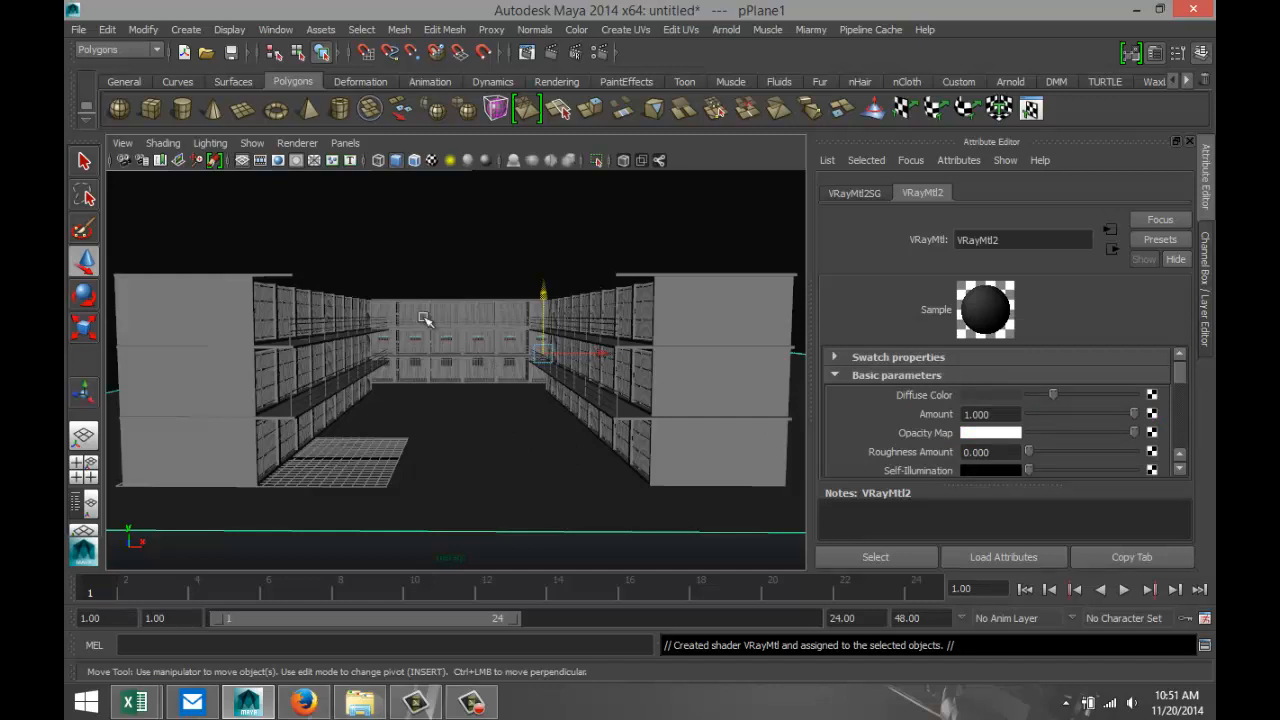
# Create a V-Ray Rect Light and move it sideways into the corridor between the cell blocks.
pyautogui.click(186, 29)
pyautogui.moveTo(259, 105)
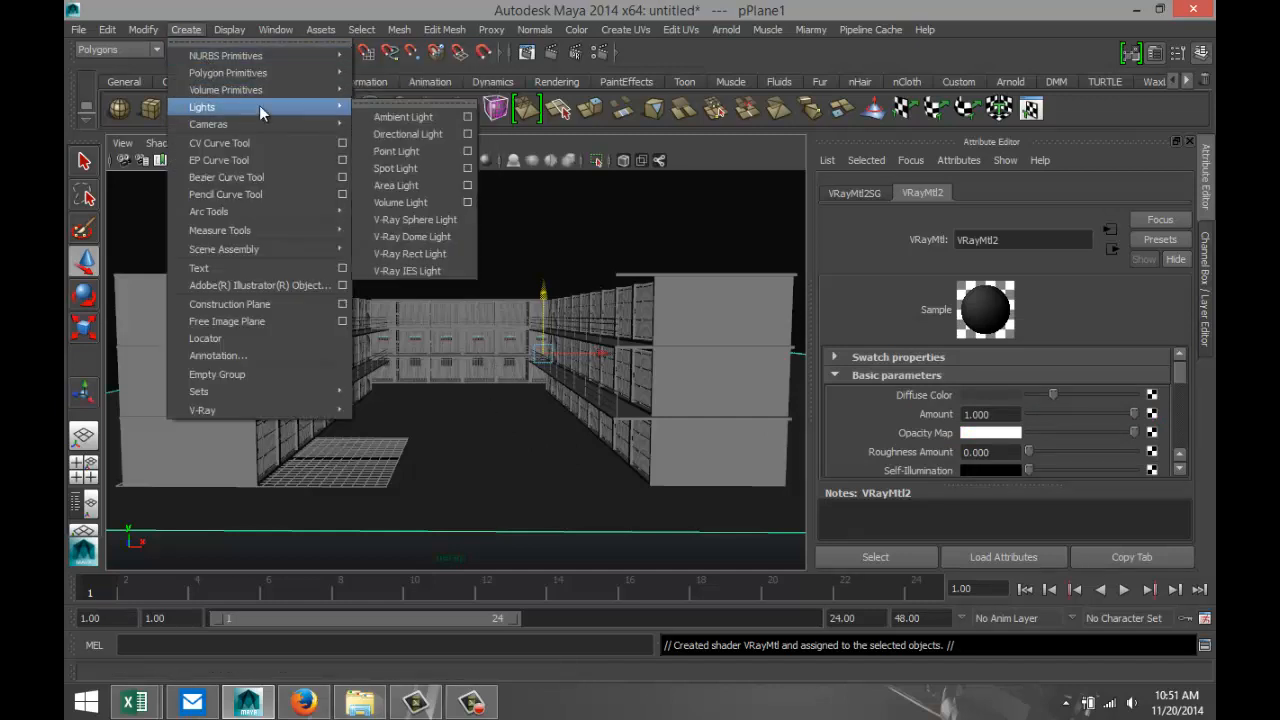
pyautogui.click(446, 255)
pyautogui.scroll(-3, 480, 398)
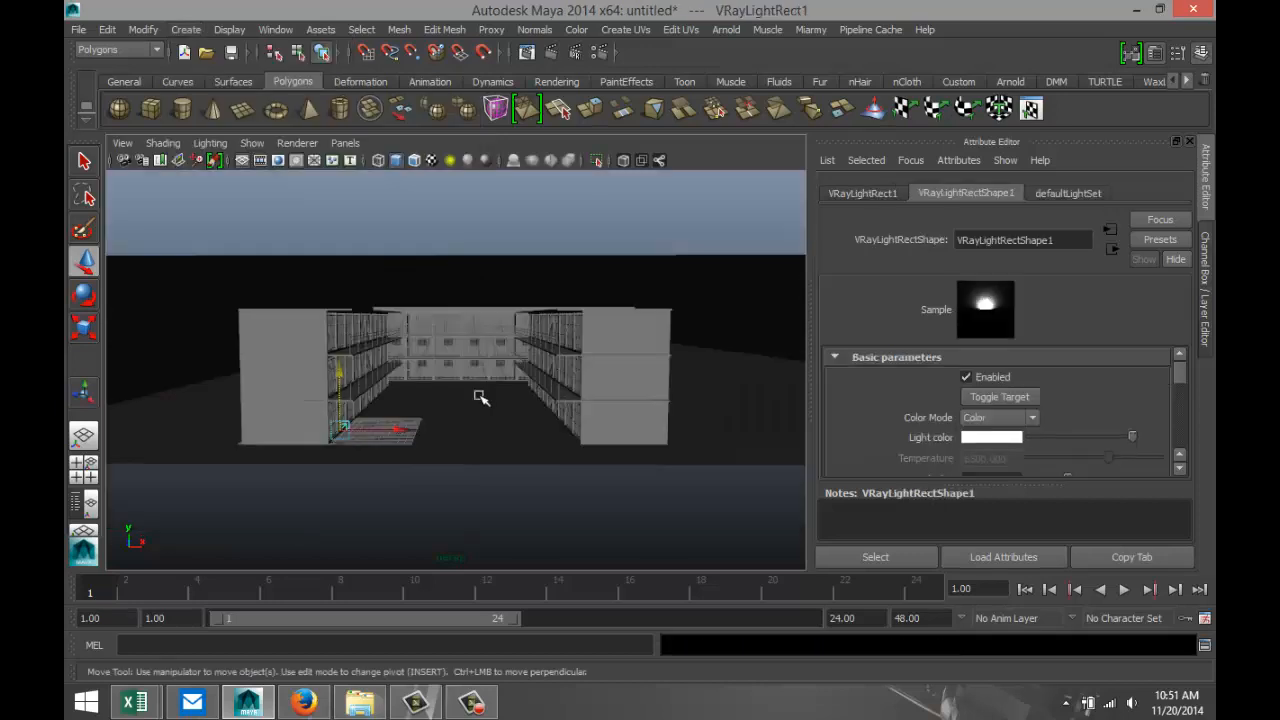
pyautogui.moveTo(410, 437)
pyautogui.mouseDown()
pyautogui.moveTo(508, 446)
pyautogui.moveTo(398, 420)
pyautogui.mouseUp()
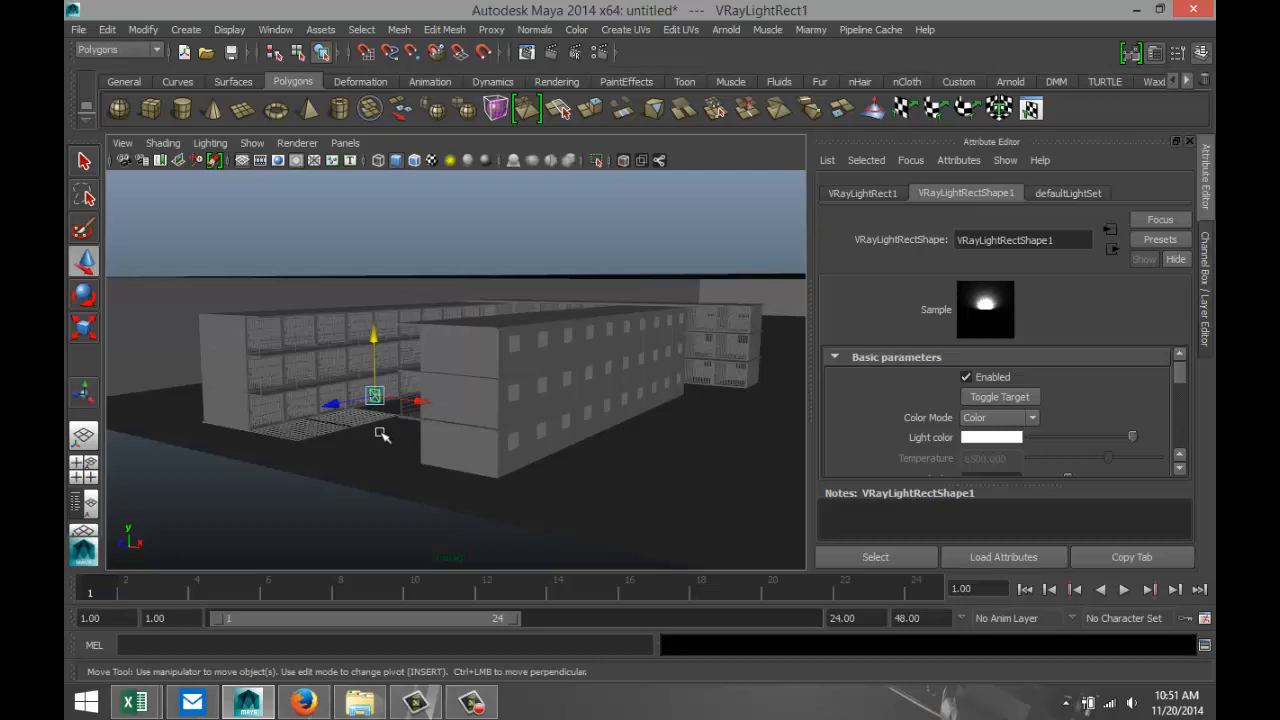
# Rotate the rectangular light, raise it to about 19.3 cm in Y, and shift it to about 13.2 cm in Z.
pyautogui.press('e')
pyautogui.moveTo(312, 378); pyautogui.dragTo(340, 405)
pyautogui.press('w')
pyautogui.moveTo(361, 338); pyautogui.dragTo(362, 254)
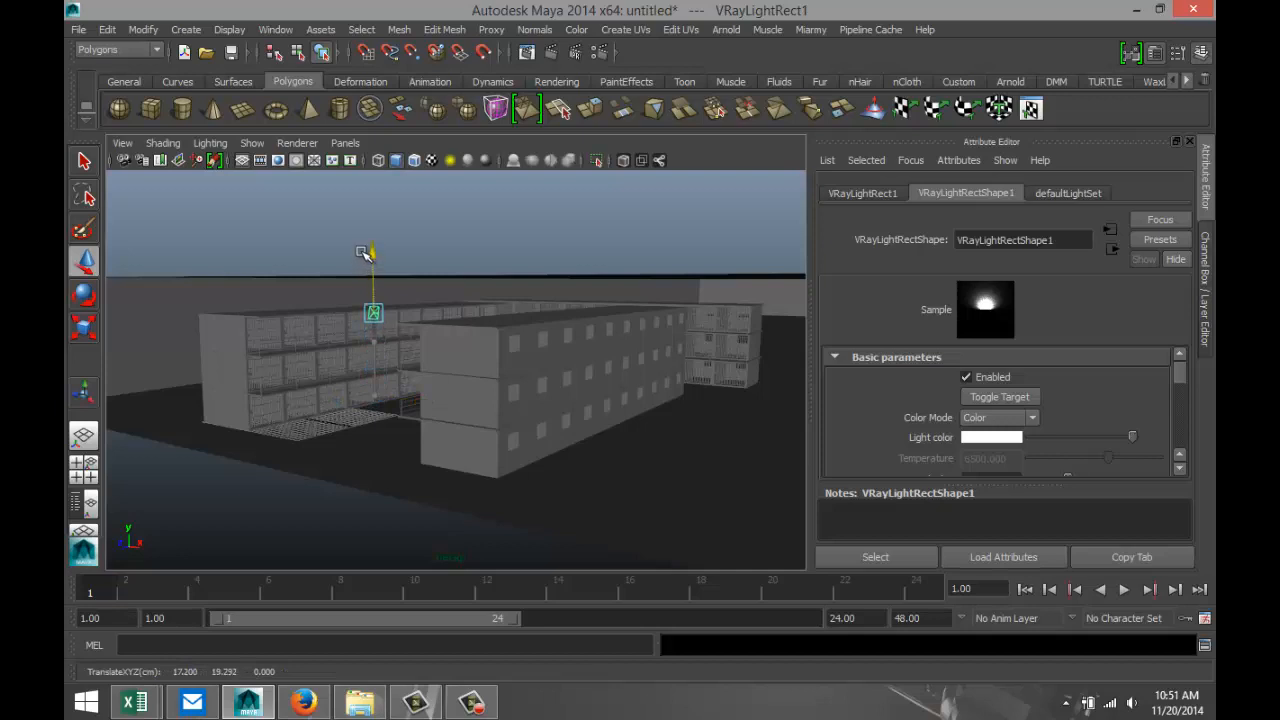
pyautogui.moveTo(332, 316); pyautogui.dragTo(265, 320)
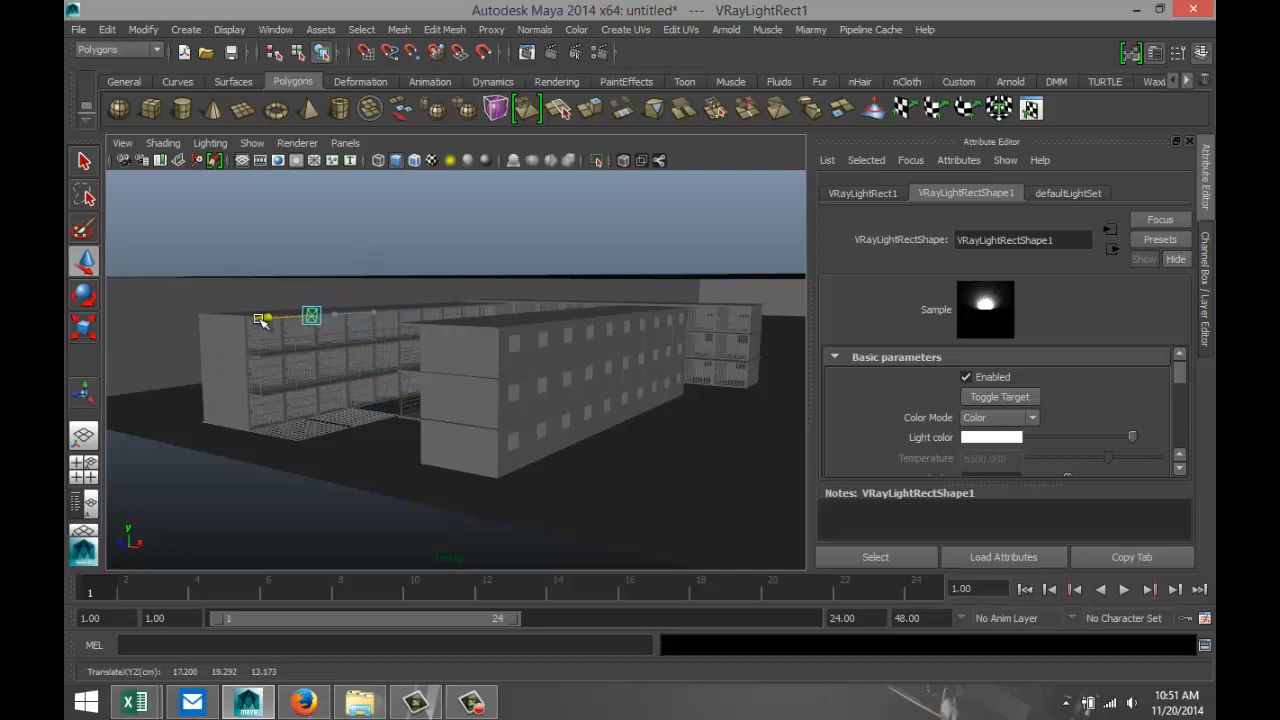
pyautogui.keyDown('alt'); pyautogui.moveTo(306, 417); pyautogui.dragTo(340, 410); pyautogui.keyUp('alt')
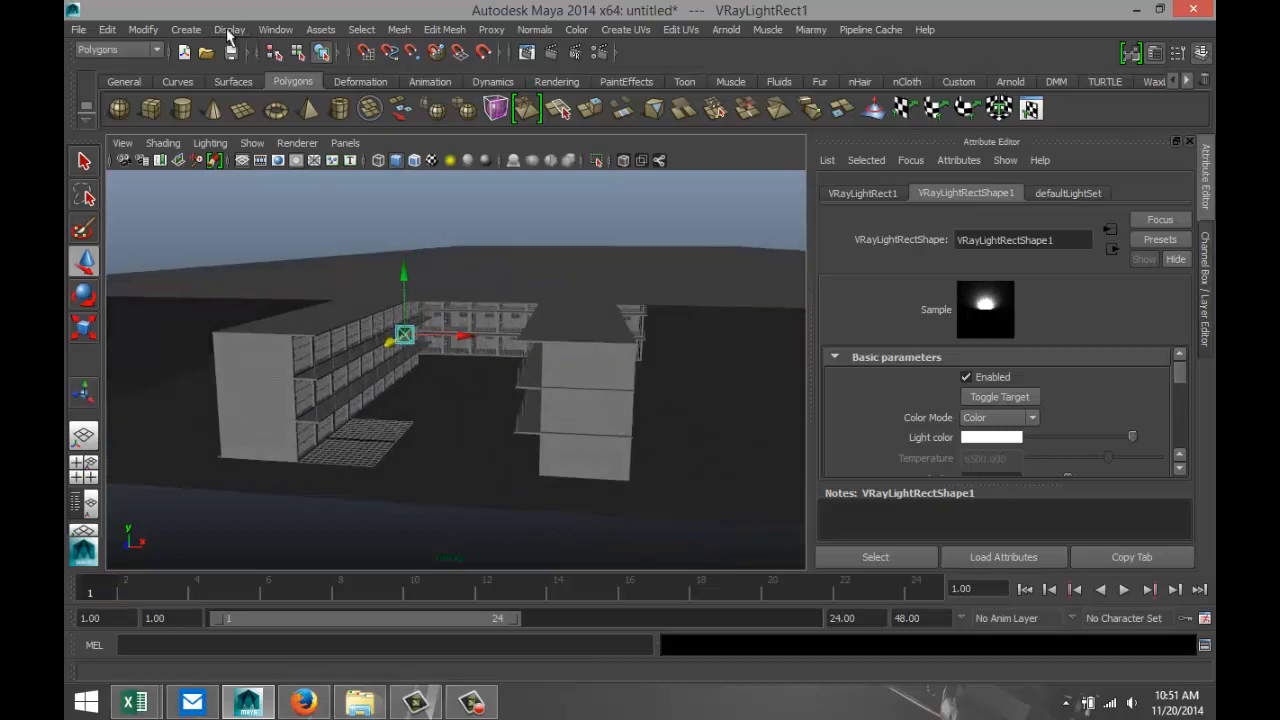
pyautogui.click(186, 31)
pyautogui.moveTo(277, 107)
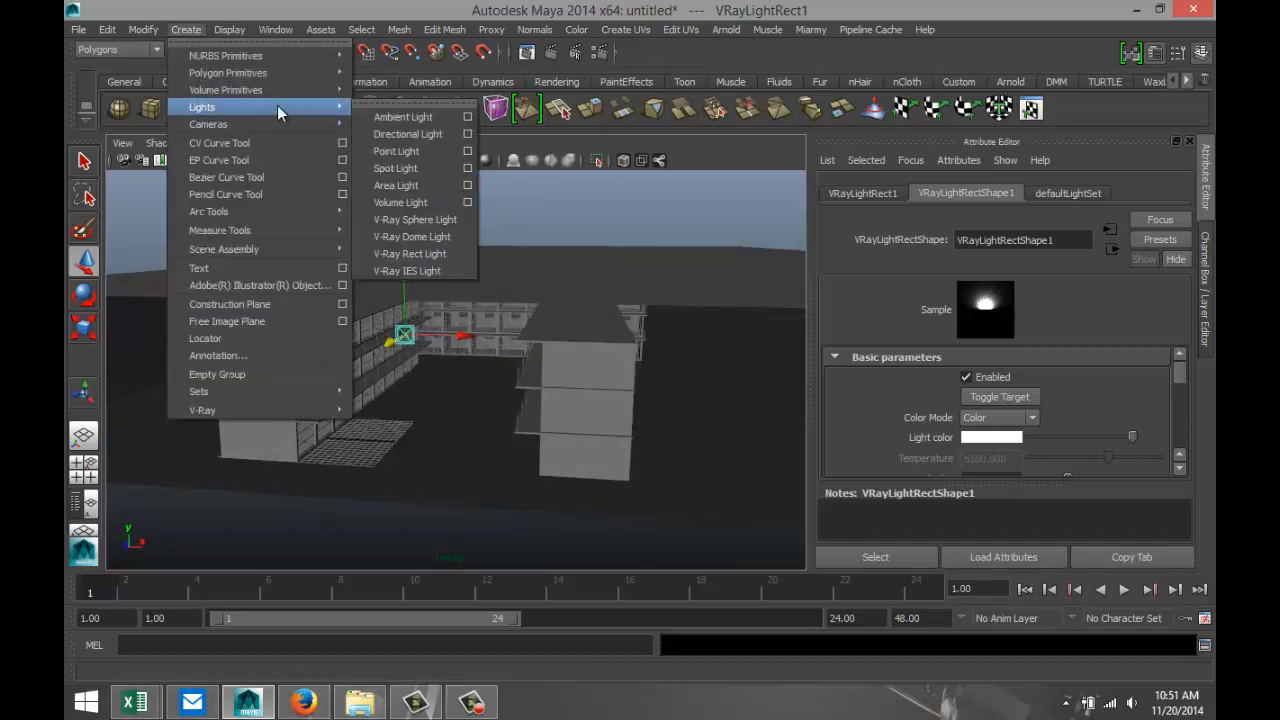
# Open the render settings and switch the renderer from Maya Software to V-Ray.
pyautogui.click(599, 53)
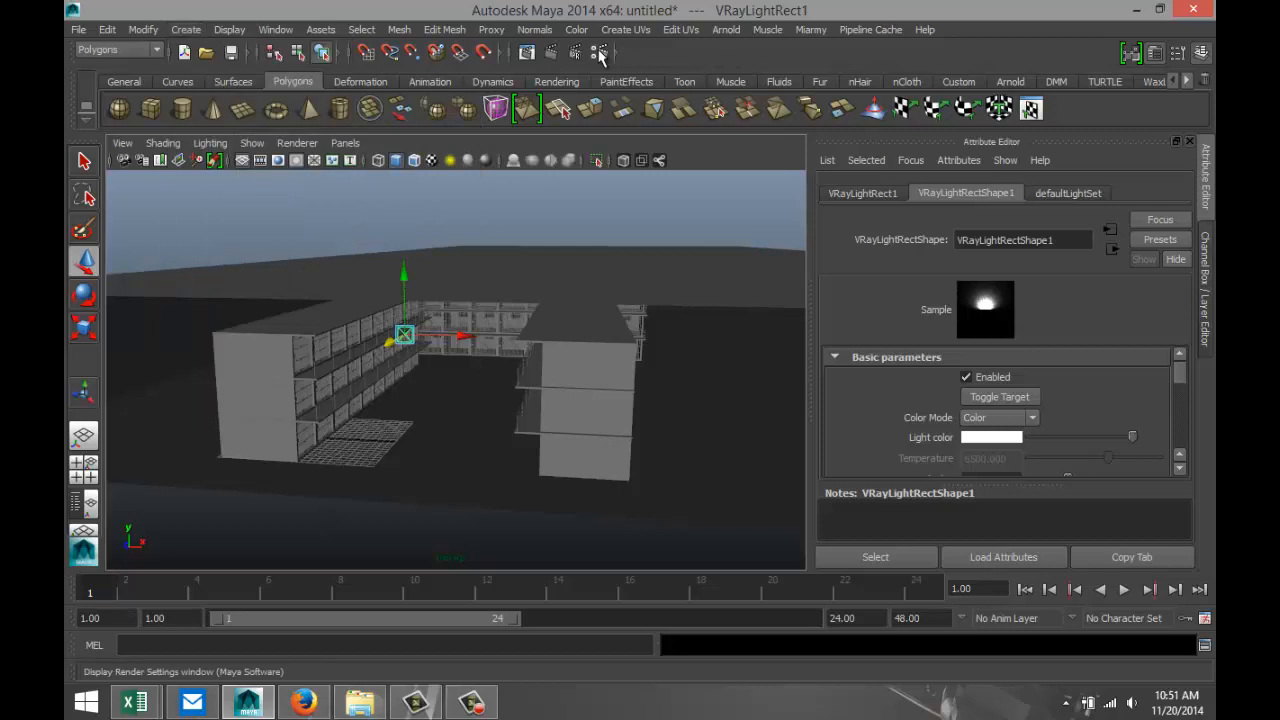
pyautogui.click(599, 53)
pyautogui.click(231, 76)
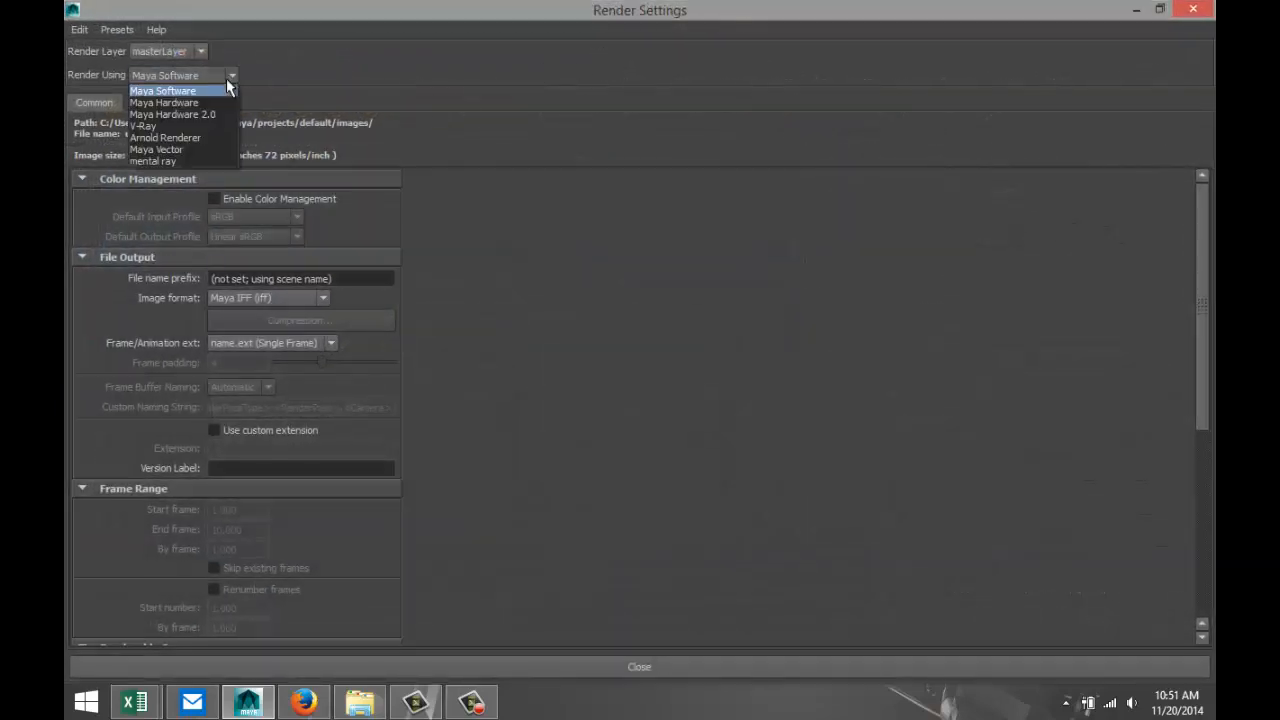
pyautogui.click(213, 127)
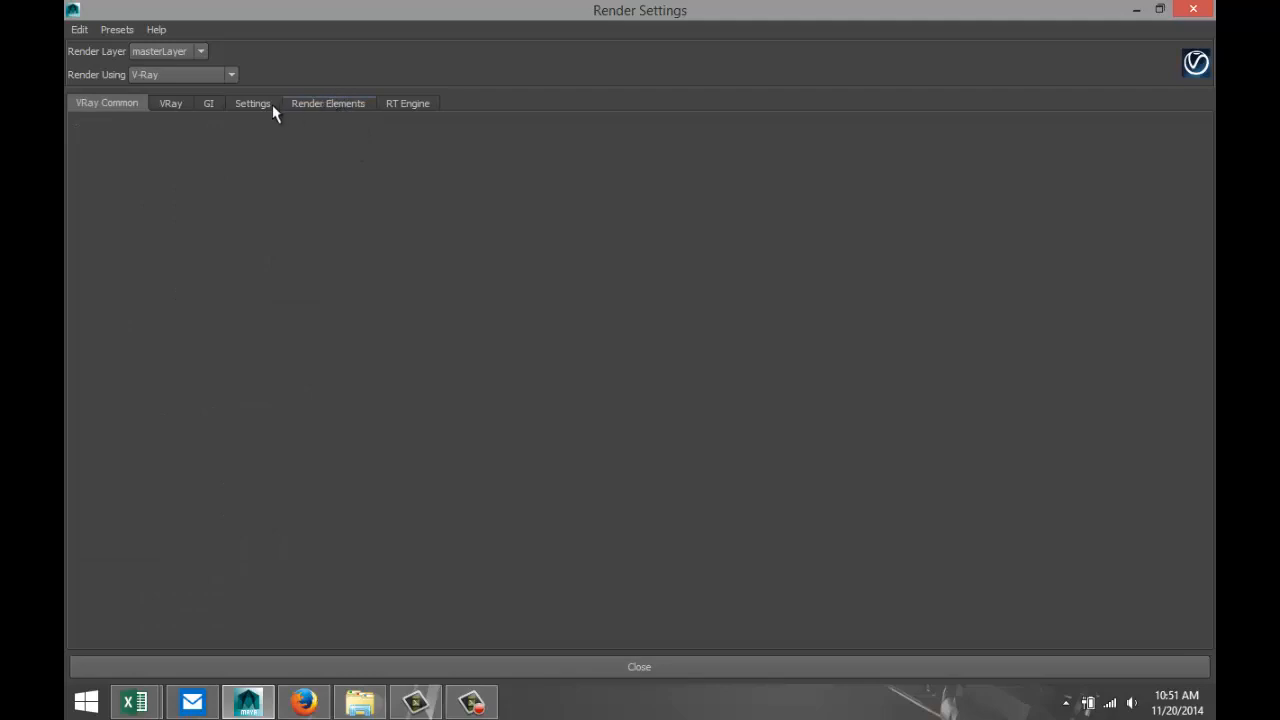
# Add a V-Ray sun and sky to the scene through the renderer's V-Ray Sun and Sky settings.
pyautogui.click(171, 104)
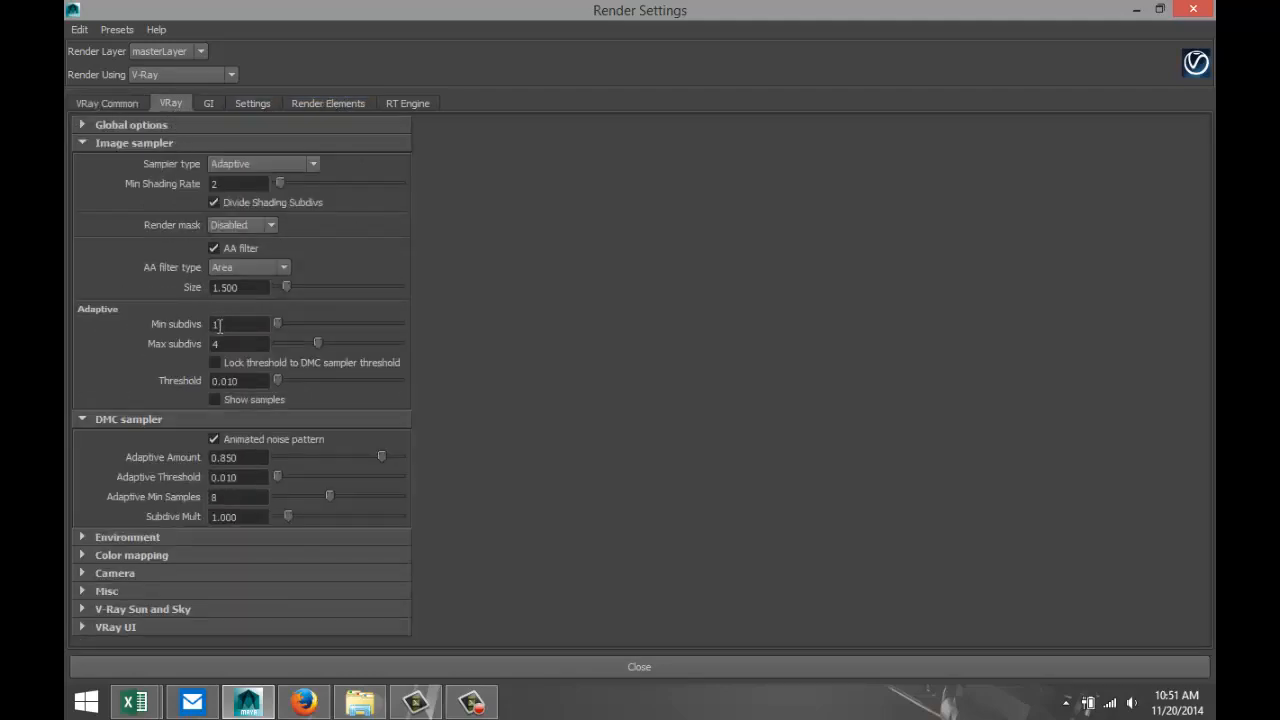
pyautogui.click(196, 610)
pyautogui.scroll(-2, 352, 558)
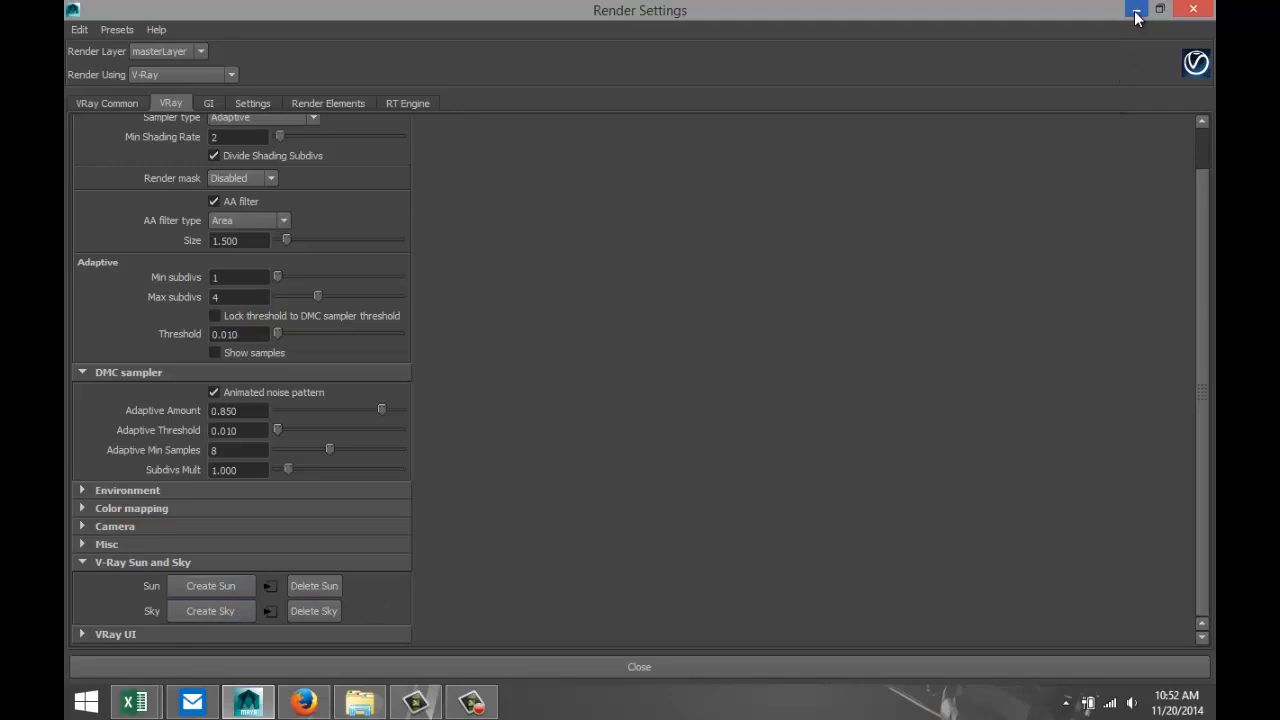
# Look through the render elements, RT engine and general V-Ray settings, and turn on global illumination.
pyautogui.click(325, 104)
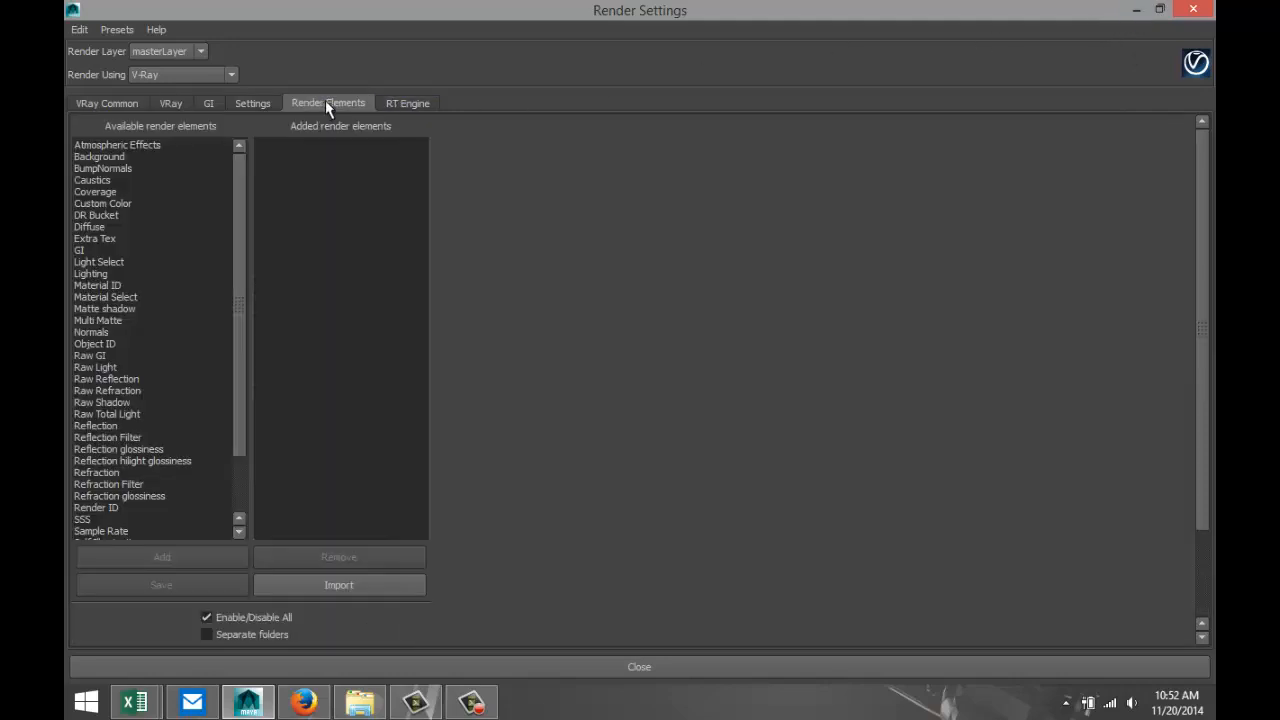
pyautogui.click(402, 103)
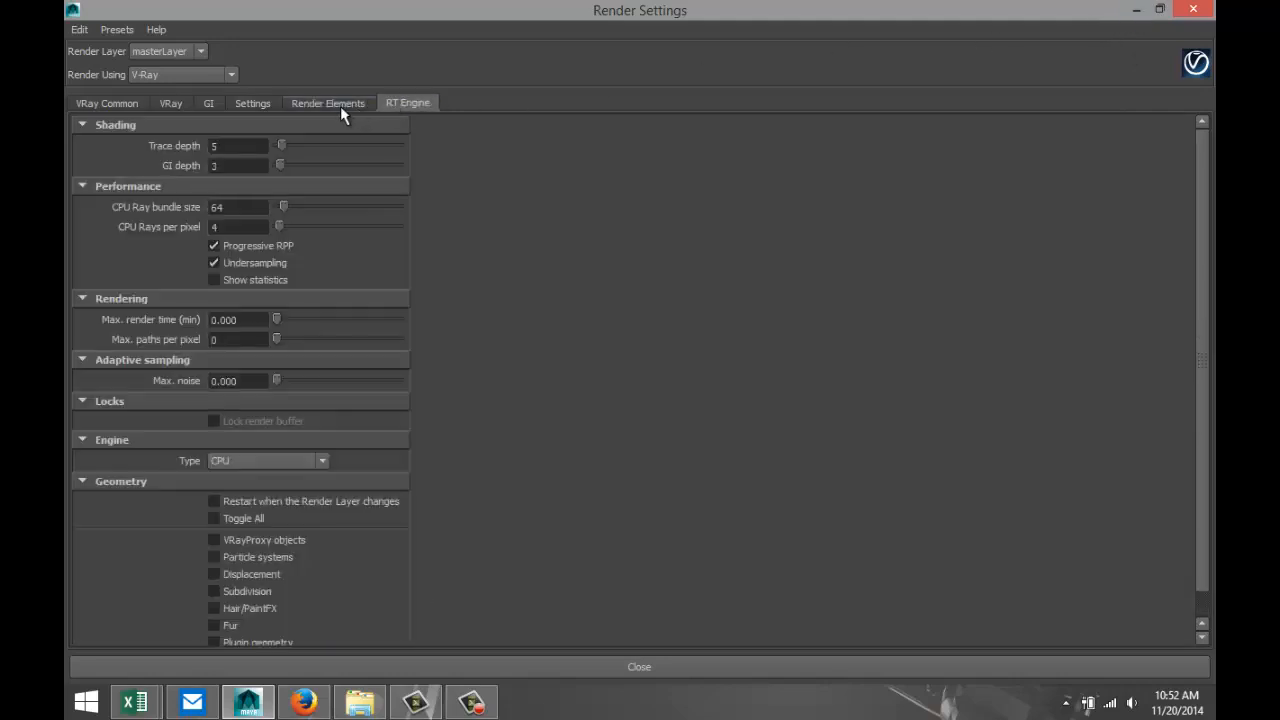
pyautogui.click(326, 104)
pyautogui.click(254, 104)
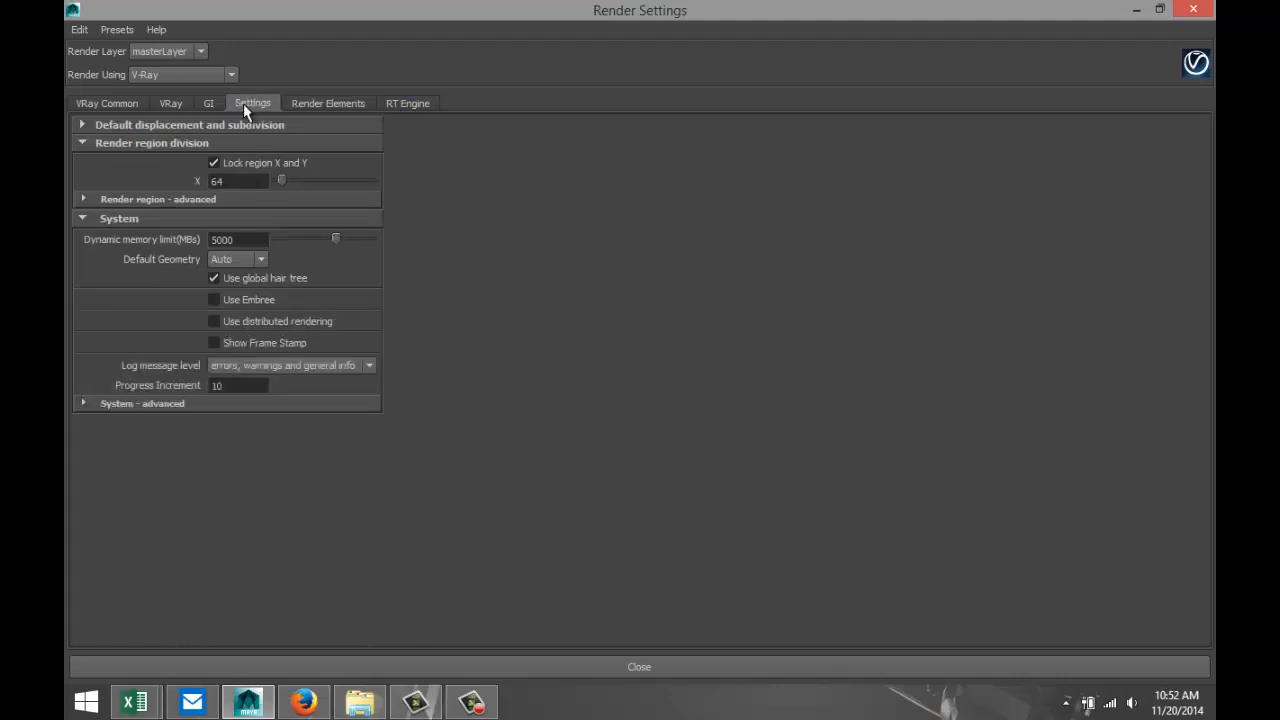
pyautogui.click(207, 101)
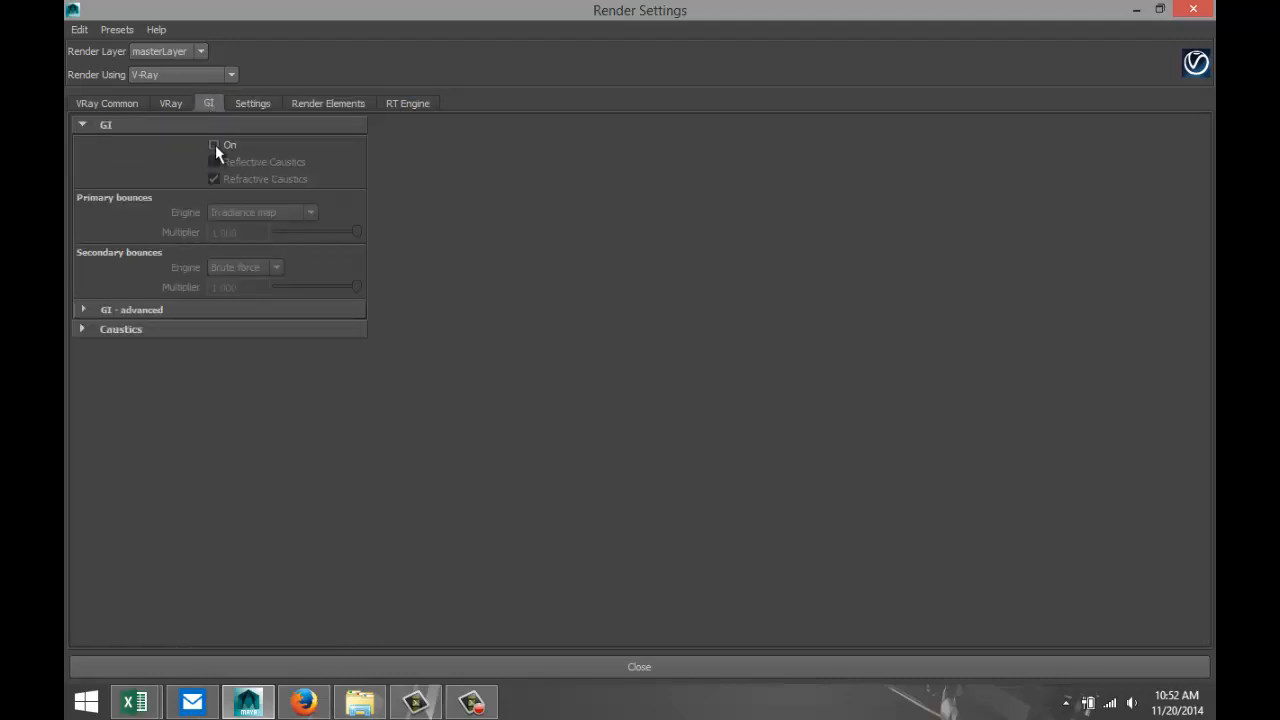
pyautogui.click(214, 145)
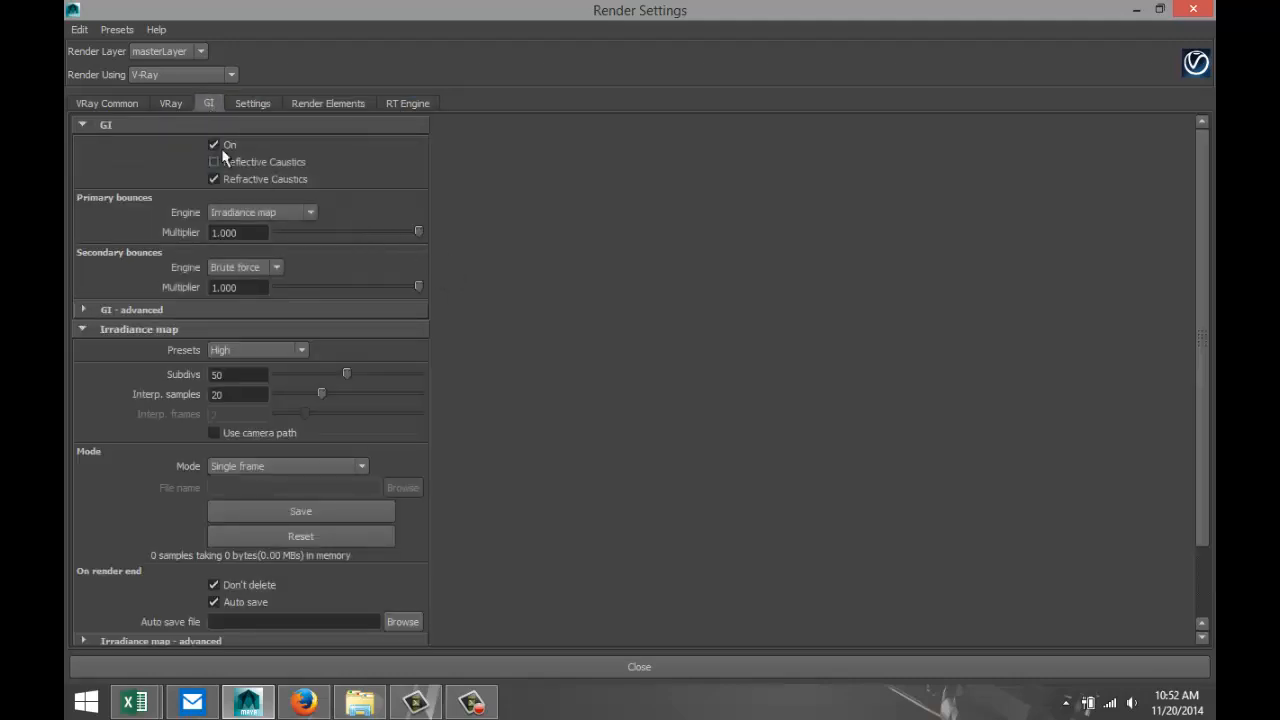
# Set the render resolution to the HD 1080 preset and minimize the render settings.
pyautogui.click(131, 104)
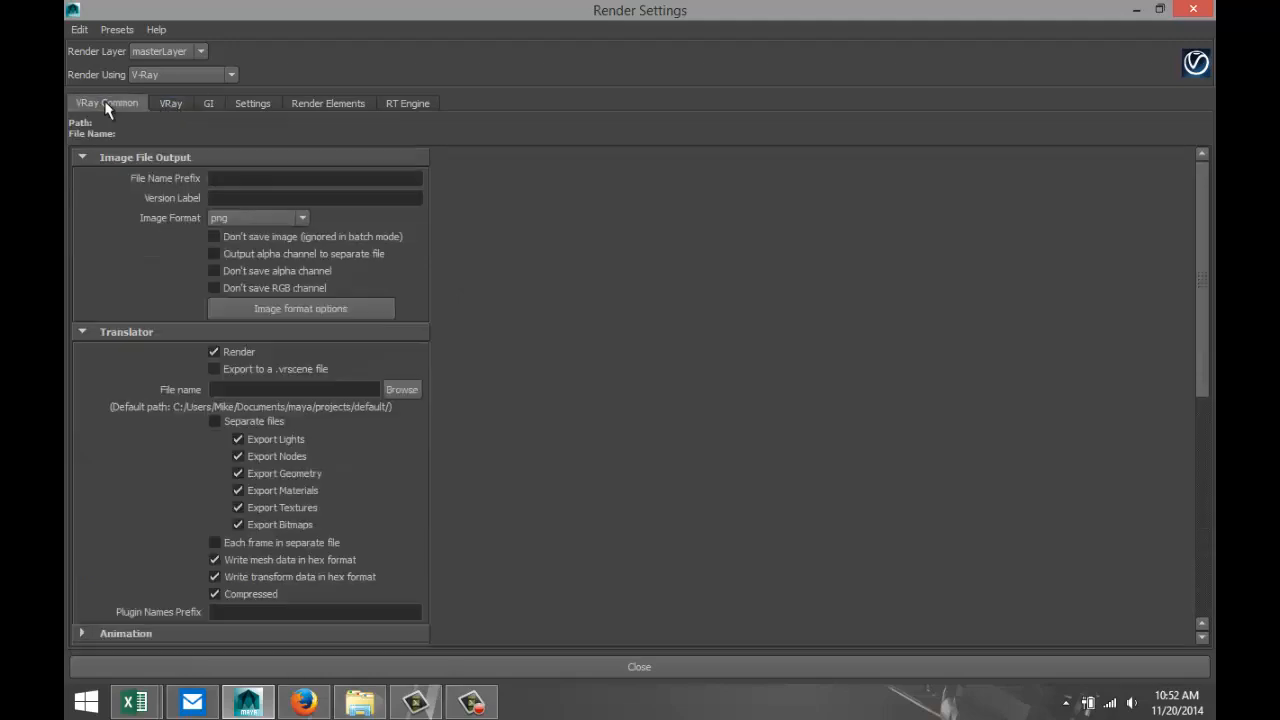
pyautogui.scroll(-3, 423, 407)
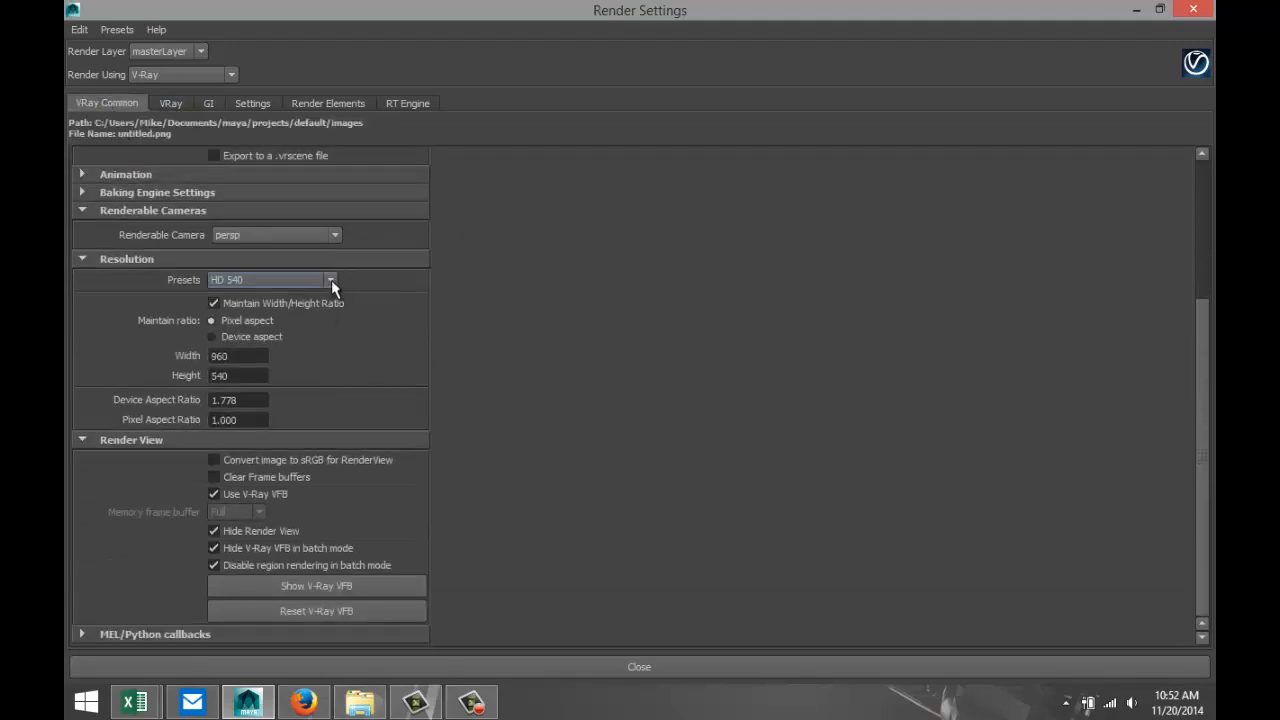
pyautogui.click(331, 280)
pyautogui.click(320, 403)
pyautogui.scroll(3, 521, 392)
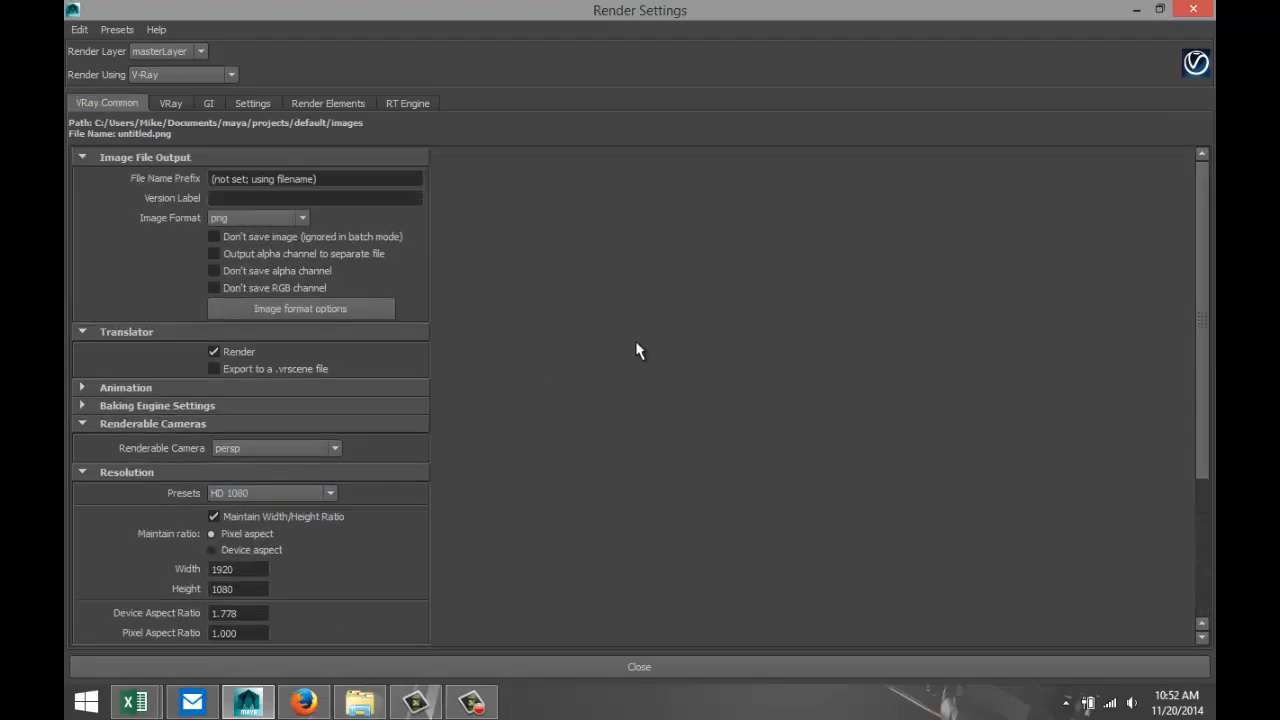
pyautogui.click(1136, 11)
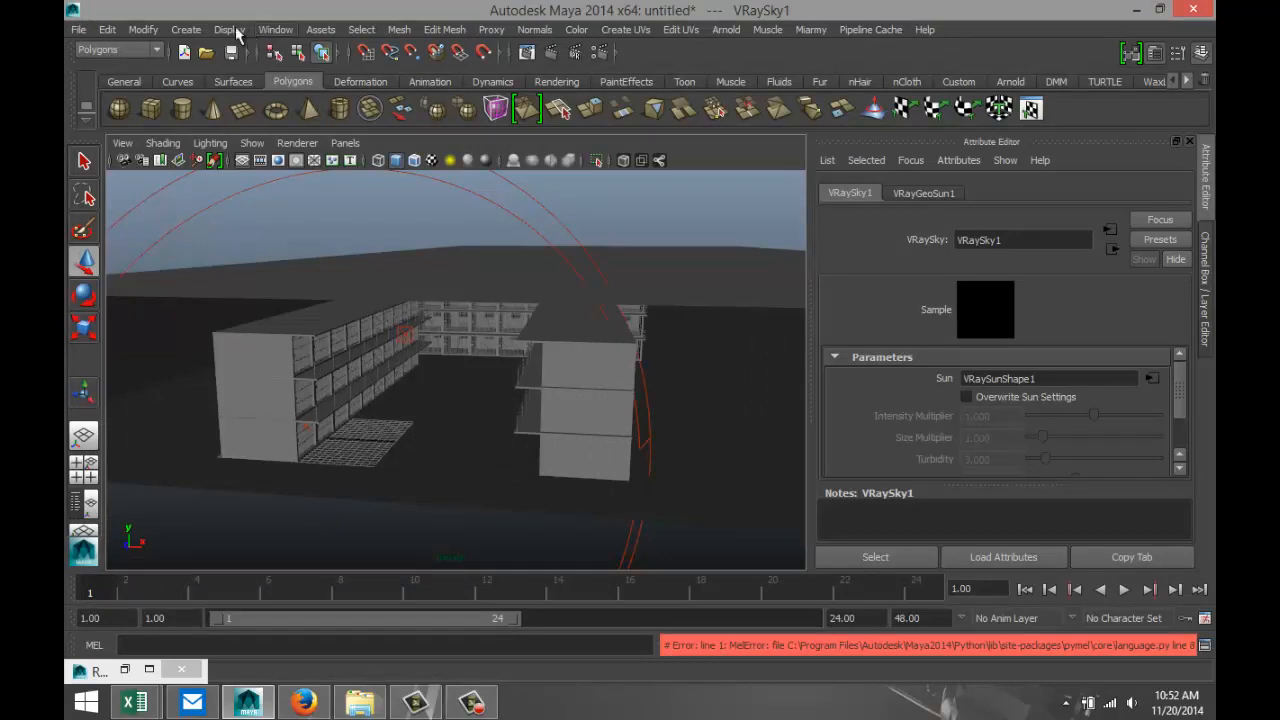
# Select VRayGeoSun1 inside VRayGeoSun1Transform in the Outliner, and minimize the Outliner.
pyautogui.click(276, 29)
pyautogui.click(293, 160)
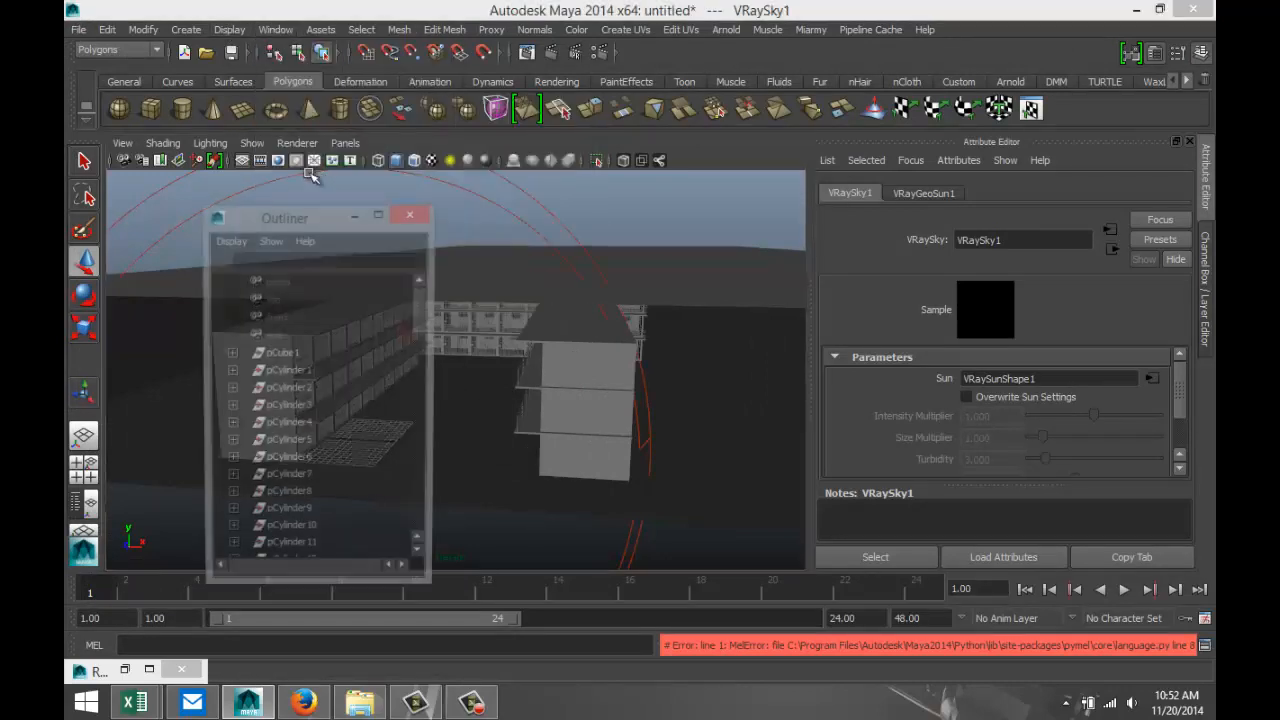
pyautogui.moveTo(420, 316); pyautogui.dragTo(403, 535)
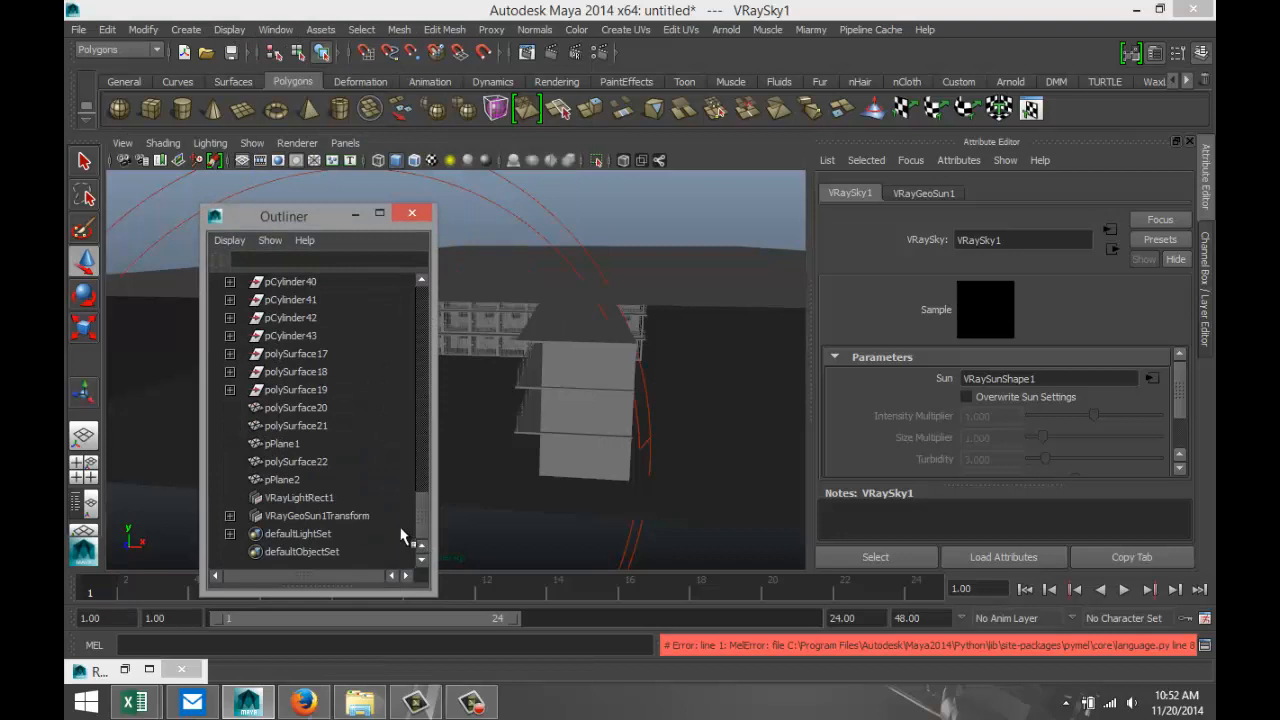
pyautogui.click(320, 516)
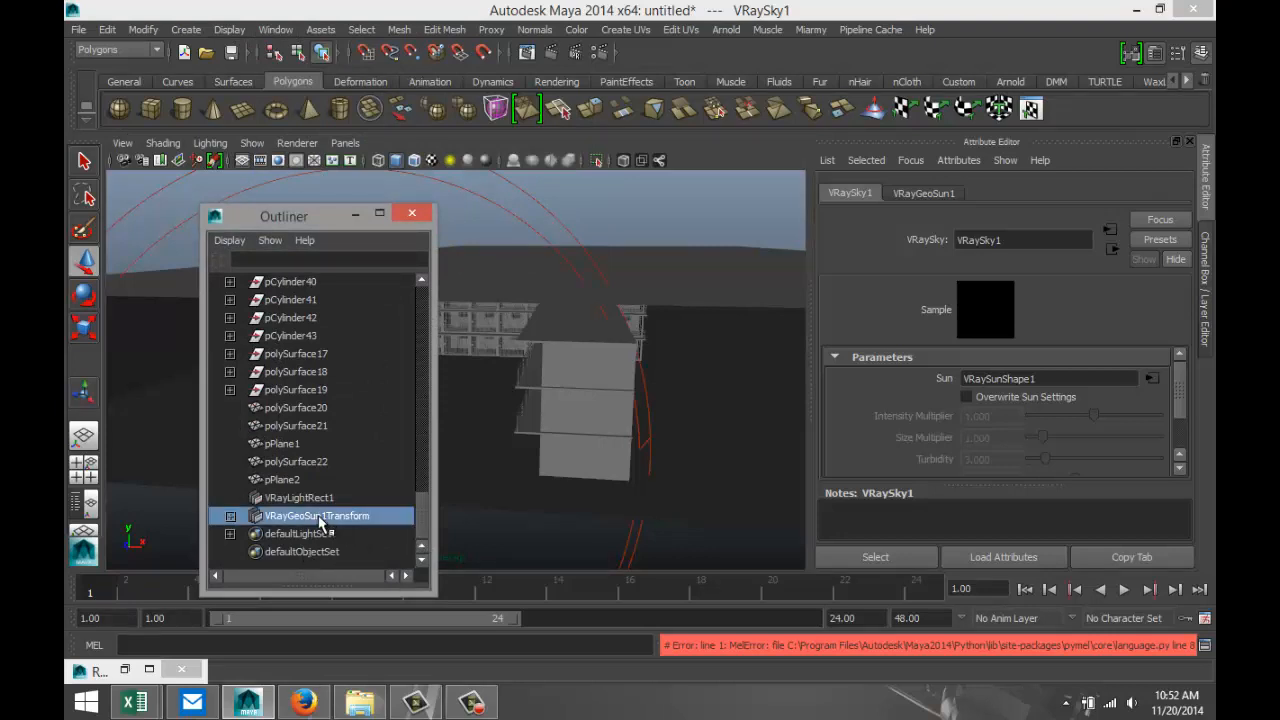
pyautogui.click(231, 516)
pyautogui.click(326, 537)
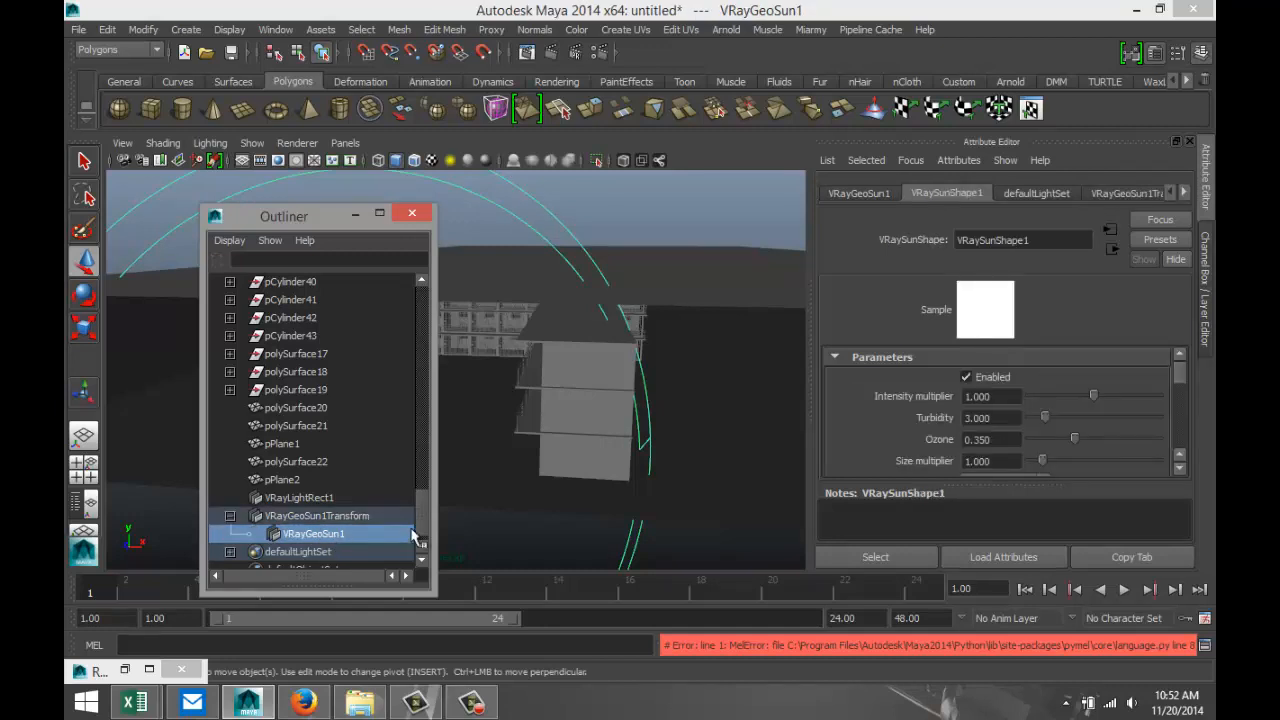
pyautogui.click(352, 216)
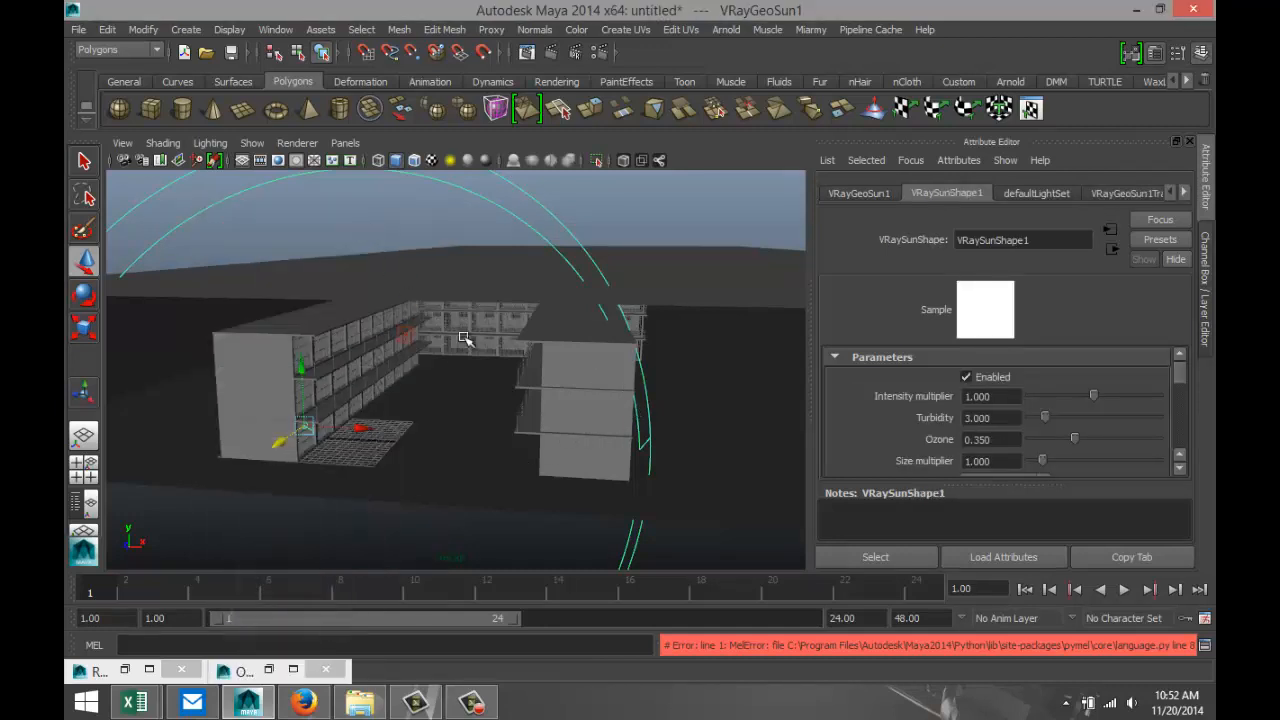
# Move the V-Ray sun far away from the building and raise it high so it shines down at an angle.
pyautogui.press('f')
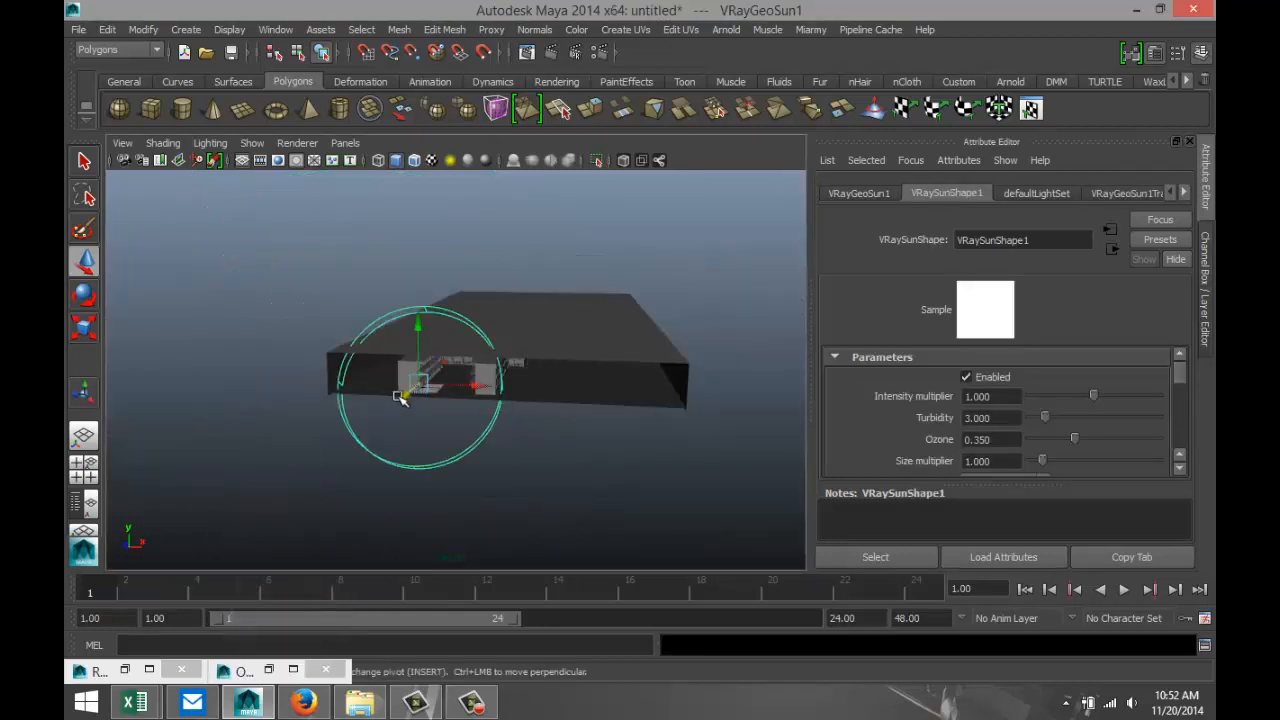
pyautogui.moveTo(406, 397); pyautogui.dragTo(585, 255)
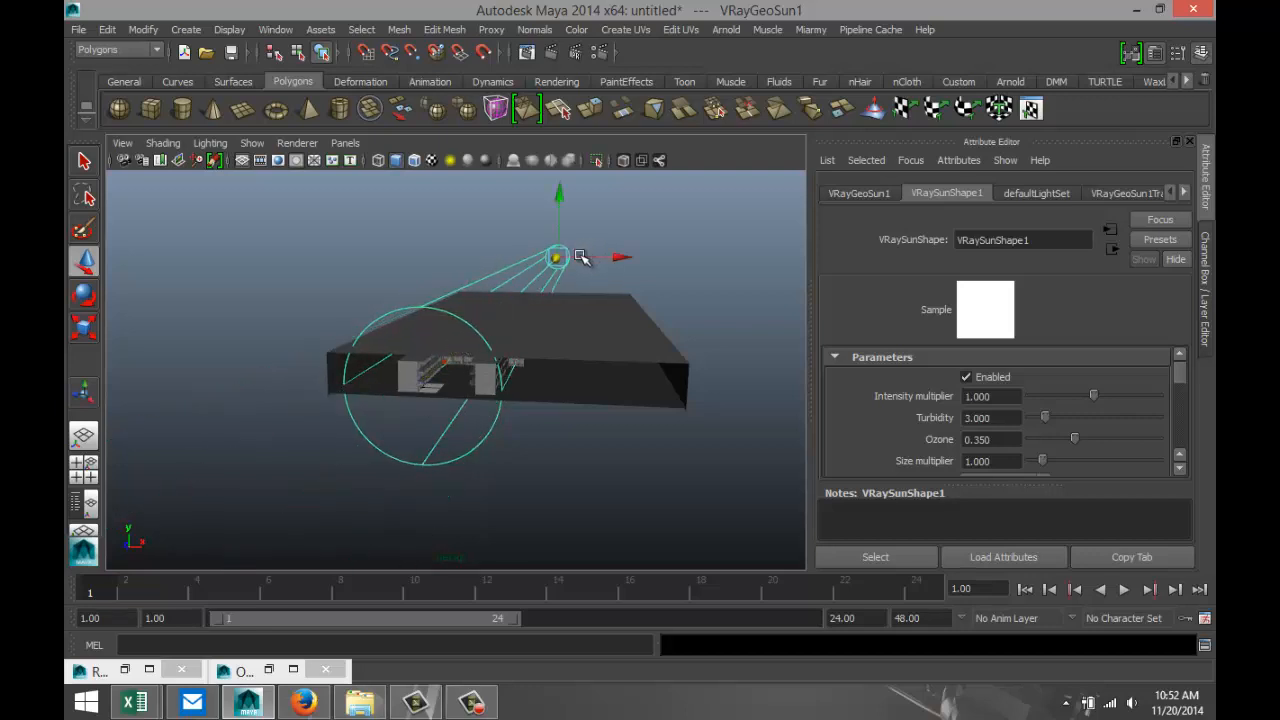
pyautogui.keyDown('alt'); pyautogui.moveTo(603, 409); pyautogui.dragTo(453, 422); pyautogui.keyUp('alt')
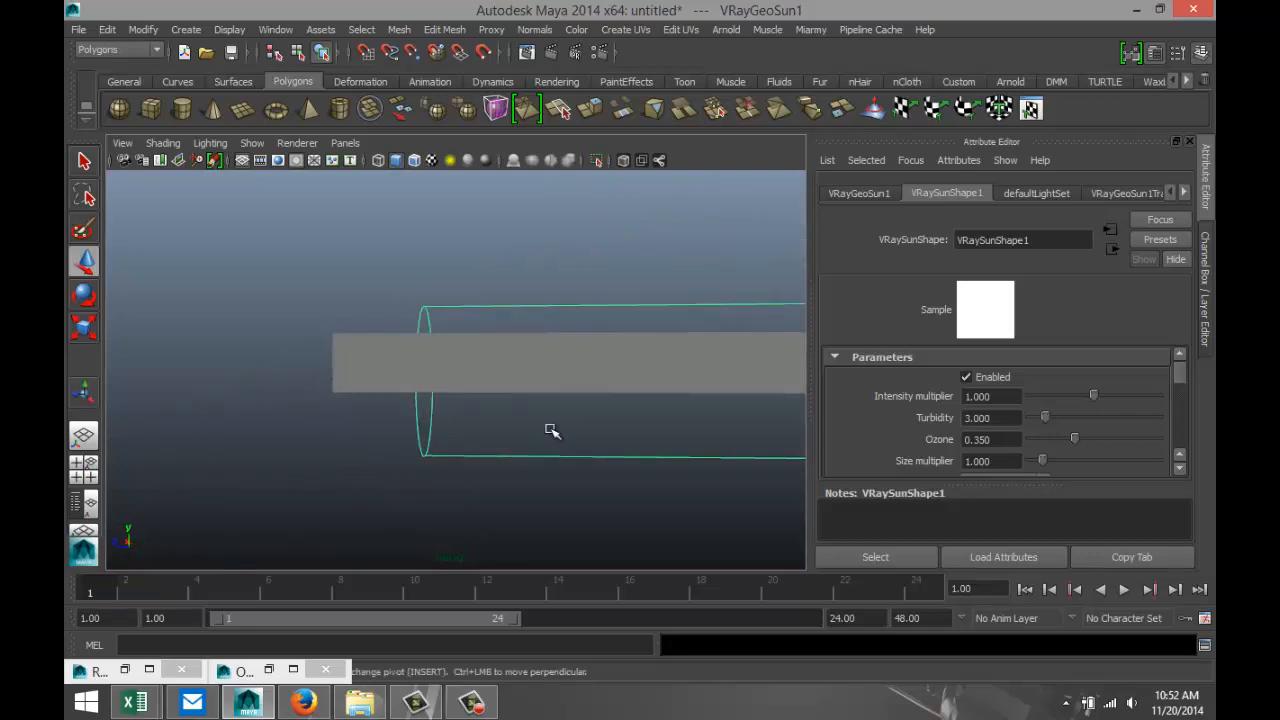
pyautogui.scroll(-10, 554, 433)
pyautogui.keyDown('alt'); pyautogui.moveTo(588, 442); pyautogui.dragTo(473, 450, button='middle'); pyautogui.keyUp('alt')
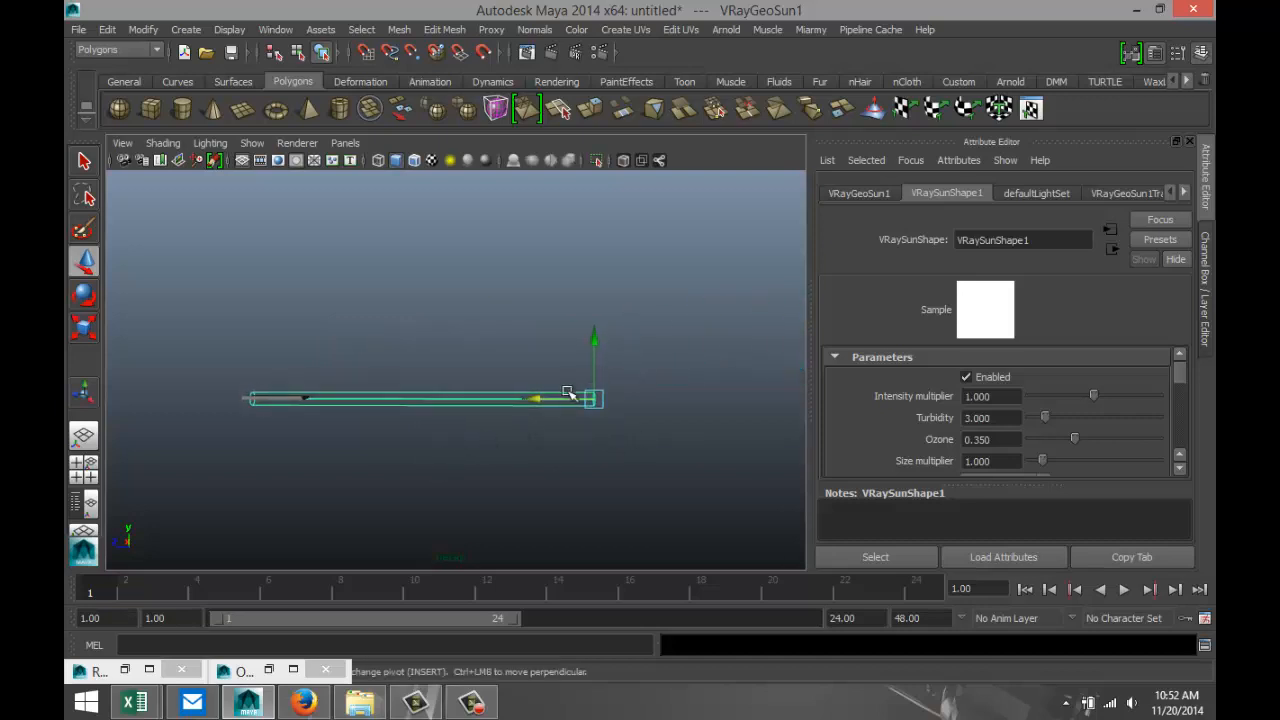
pyautogui.moveTo(598, 342); pyautogui.dragTo(580, 209)
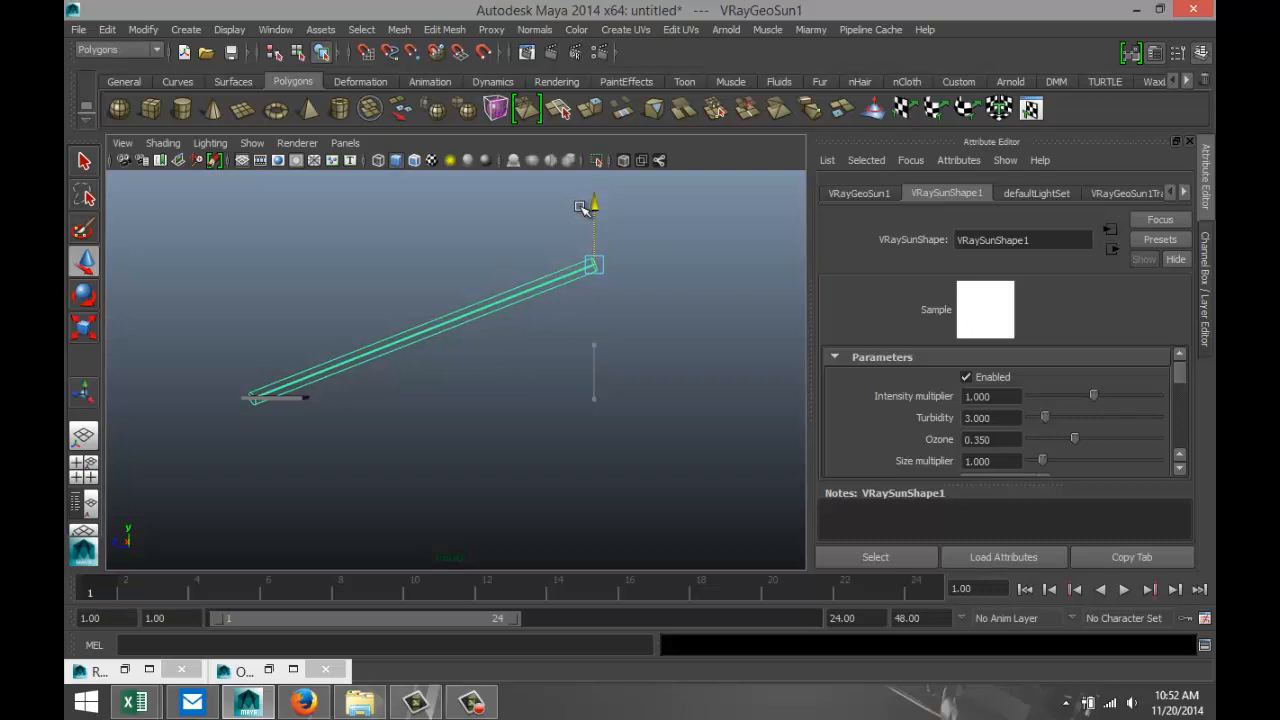
pyautogui.keyDown('alt'); pyautogui.moveTo(343, 434); pyautogui.dragTo(443, 437); pyautogui.keyUp('alt')
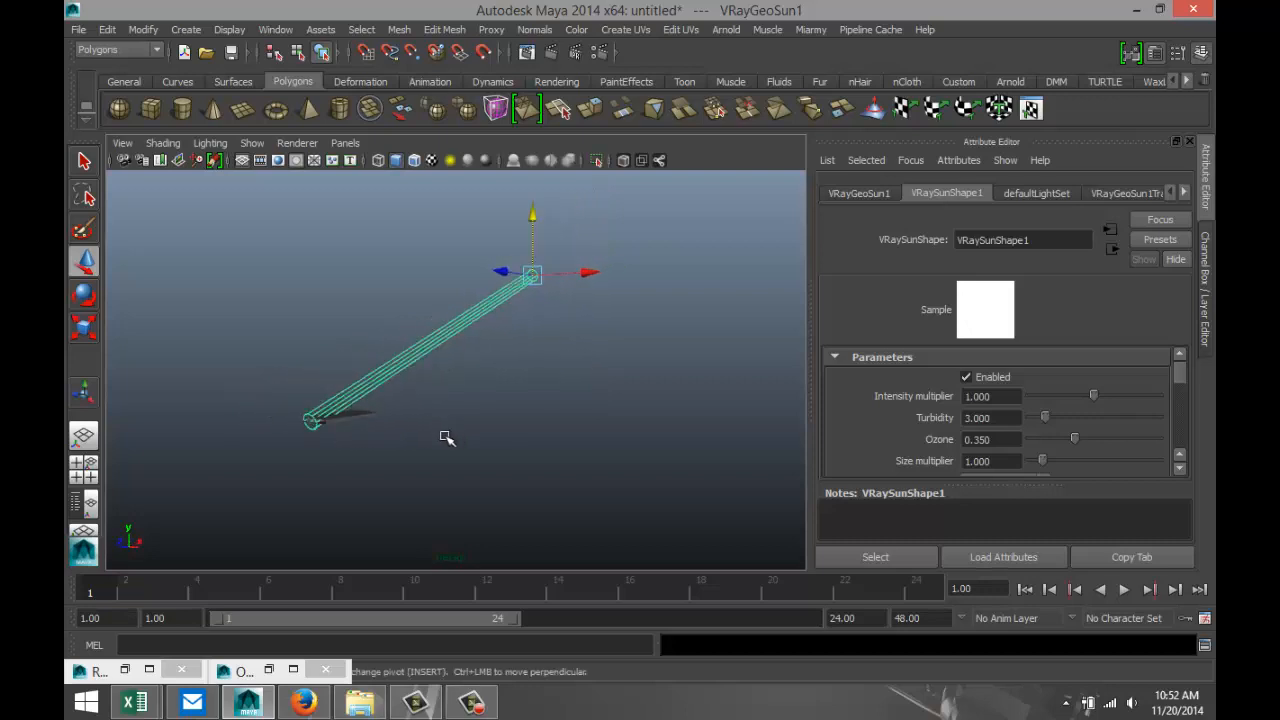
# Return the perspective view to the Prisonview bookmark and close the minimized Outliner and render settings windows.
pyautogui.click(122, 143)
pyautogui.moveTo(230, 411)
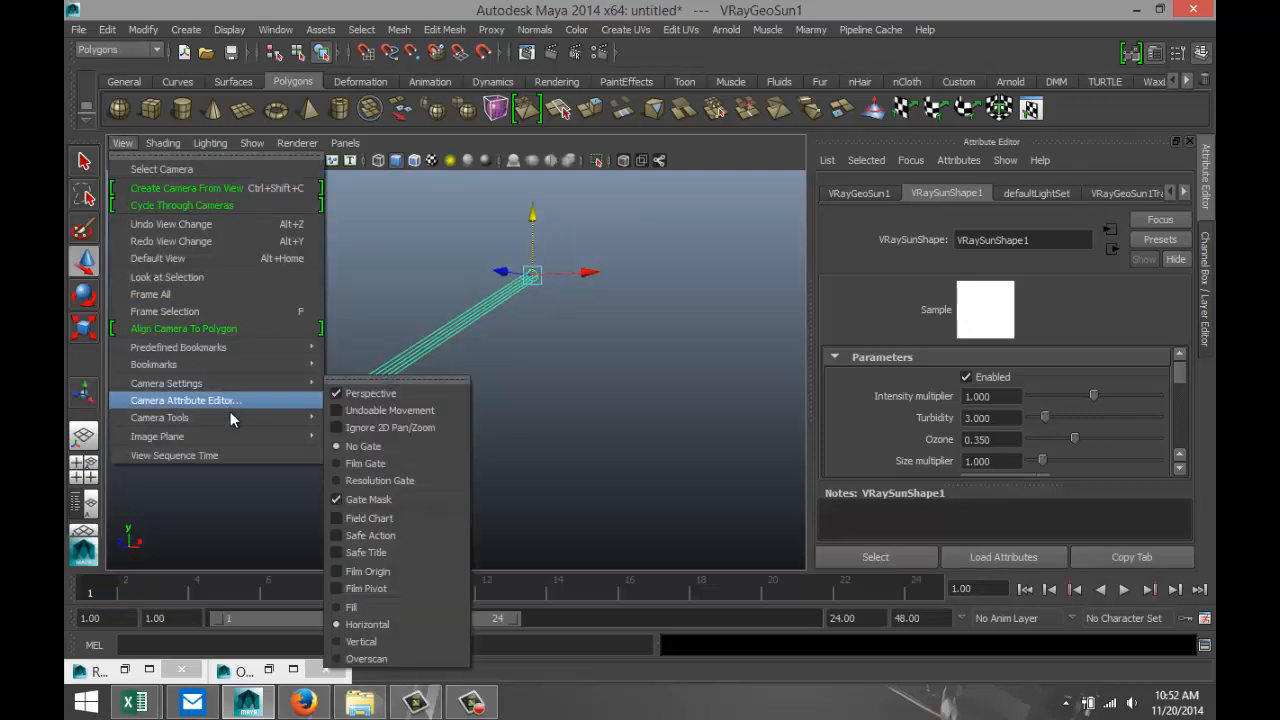
pyautogui.moveTo(252, 364)
pyautogui.click(349, 364)
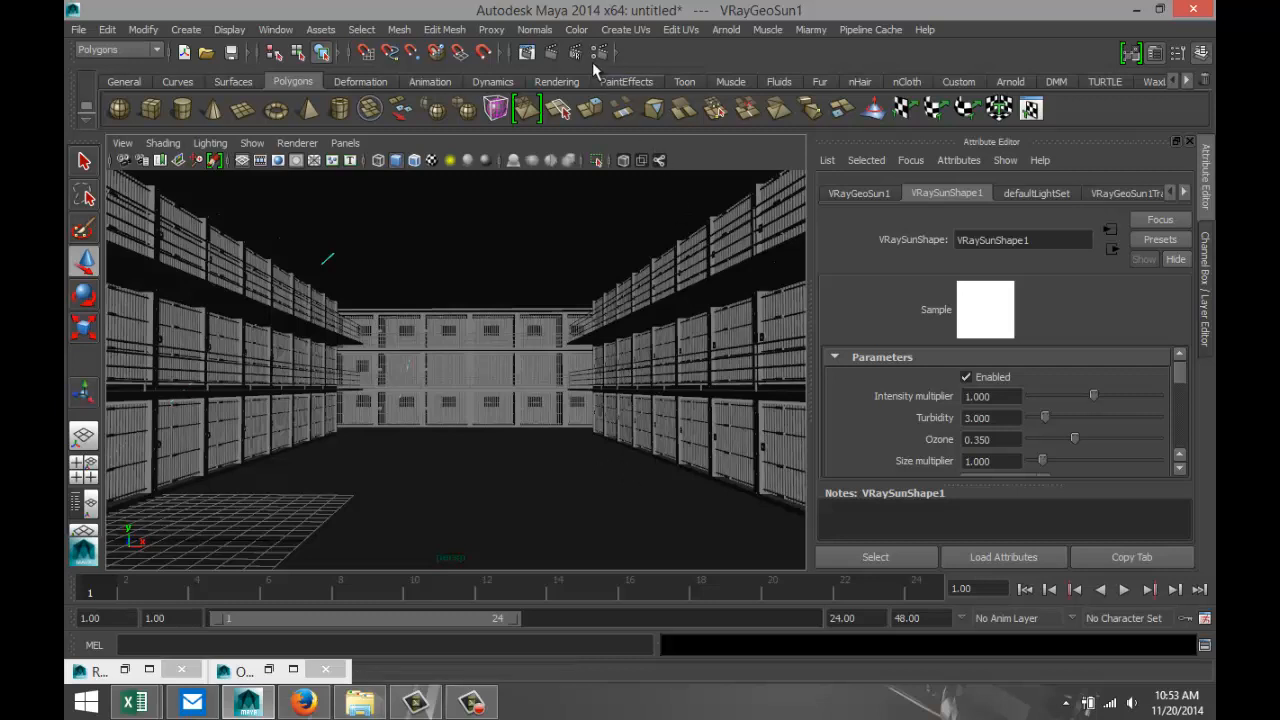
pyautogui.click(325, 669)
pyautogui.click(169, 670)
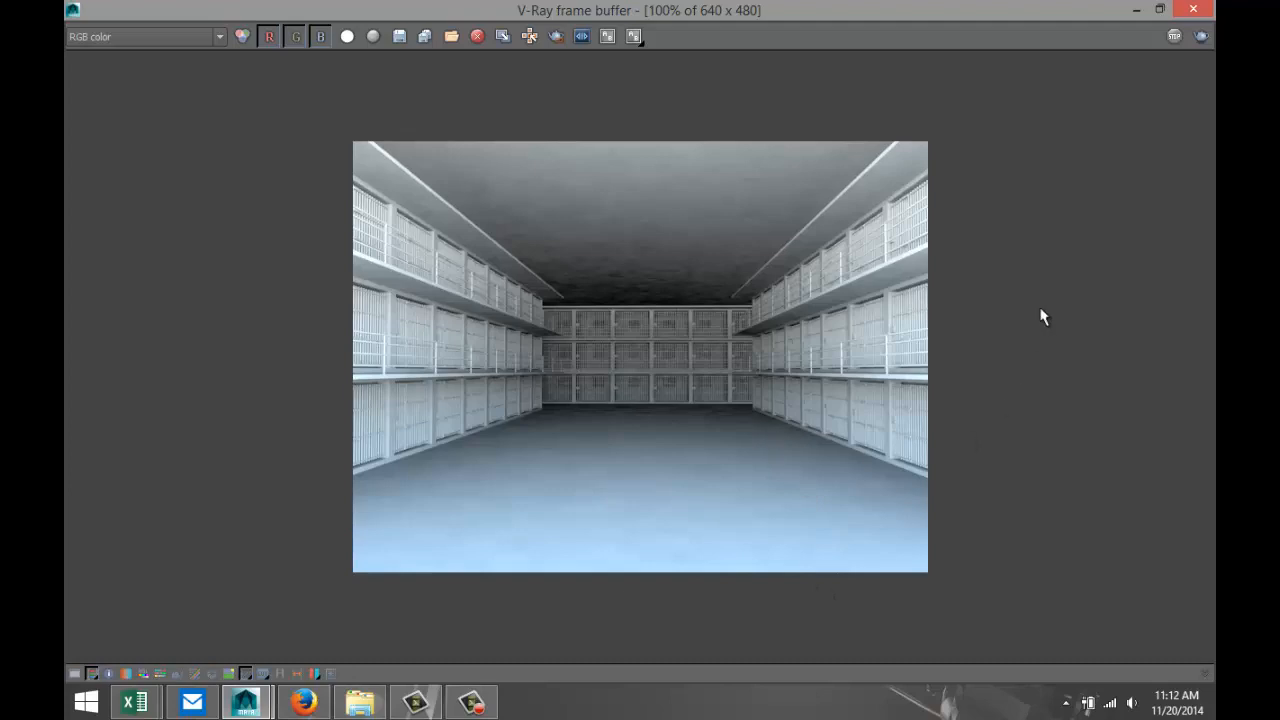
# Minimize the V-Ray frame buffer and create a wide, flat polygon cube as a tabletop in front of the building.
pyautogui.click(1136, 11)
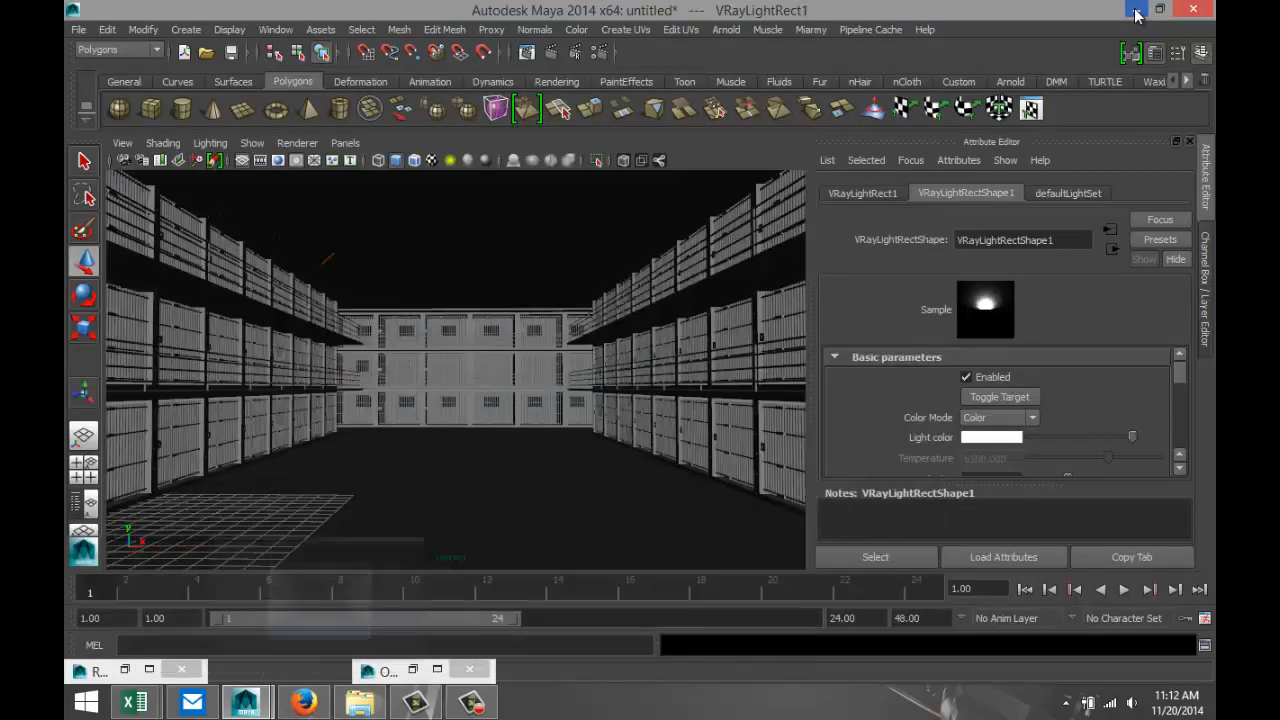
pyautogui.scroll(-3, 484, 401)
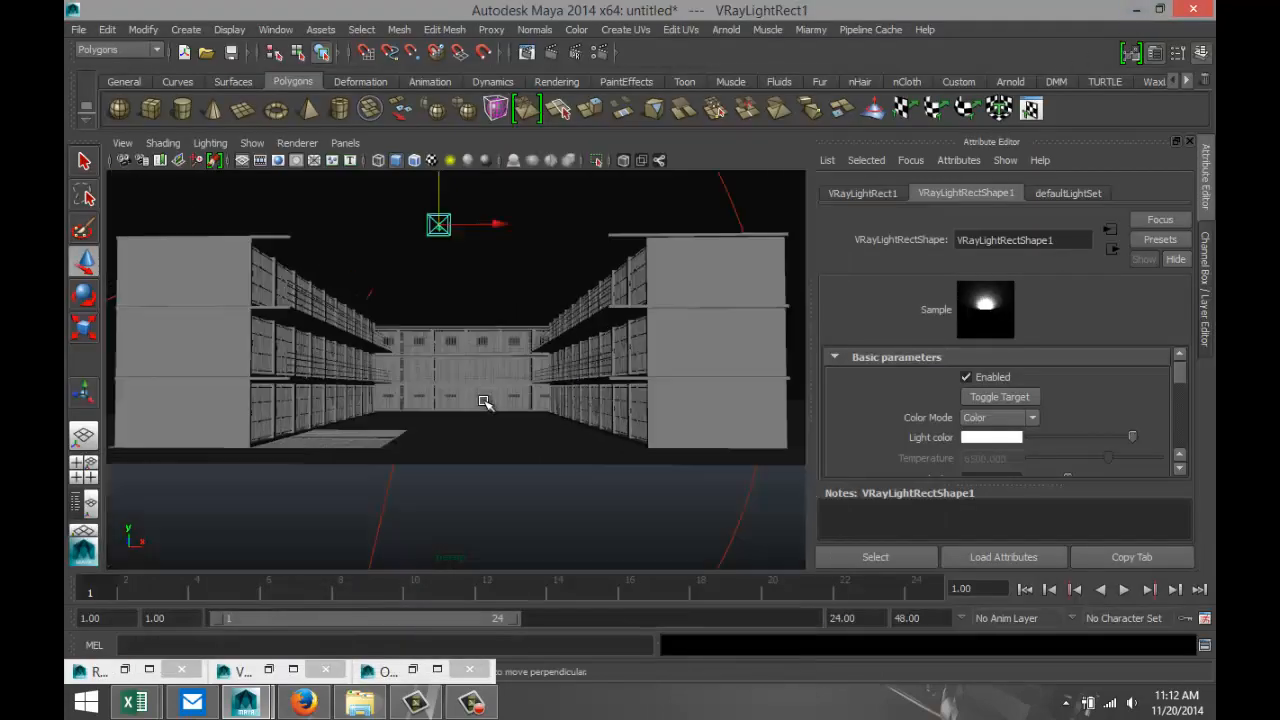
pyautogui.scroll(-2, 488, 400)
pyautogui.scroll(-4, 511, 371)
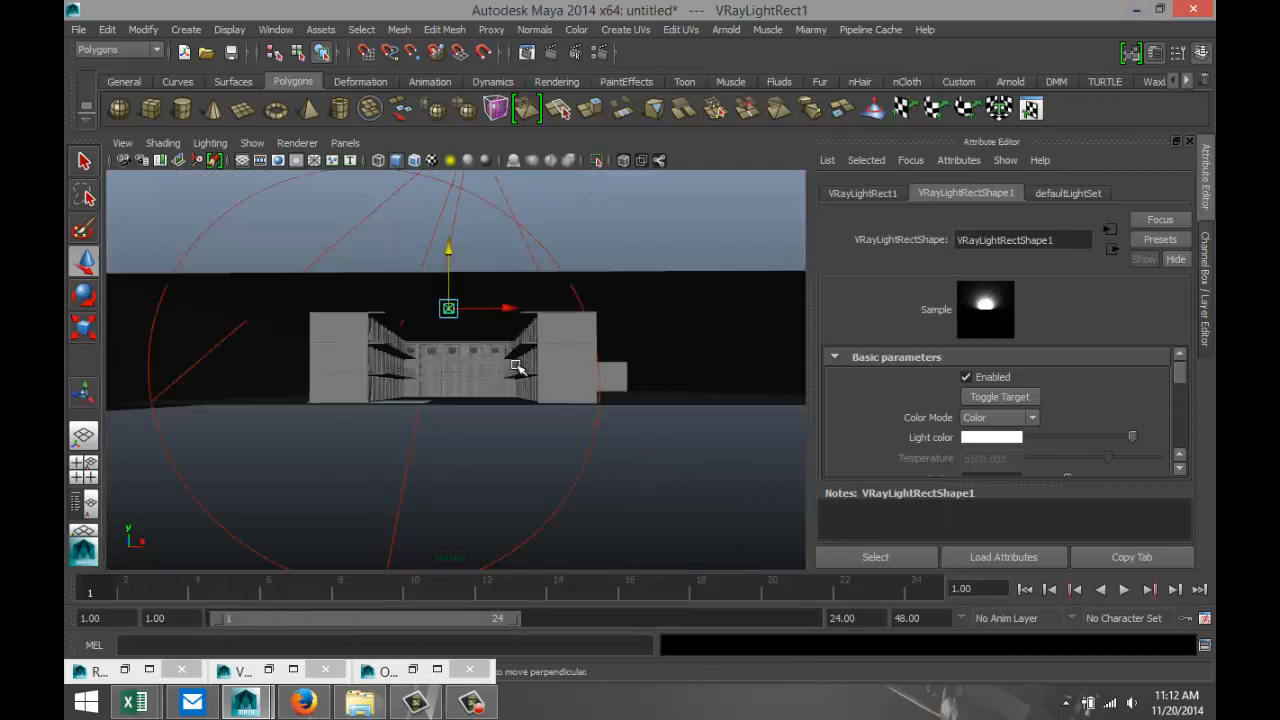
pyautogui.keyDown('alt'); pyautogui.moveTo(570, 398); pyautogui.dragTo(517, 433); pyautogui.keyUp('alt')
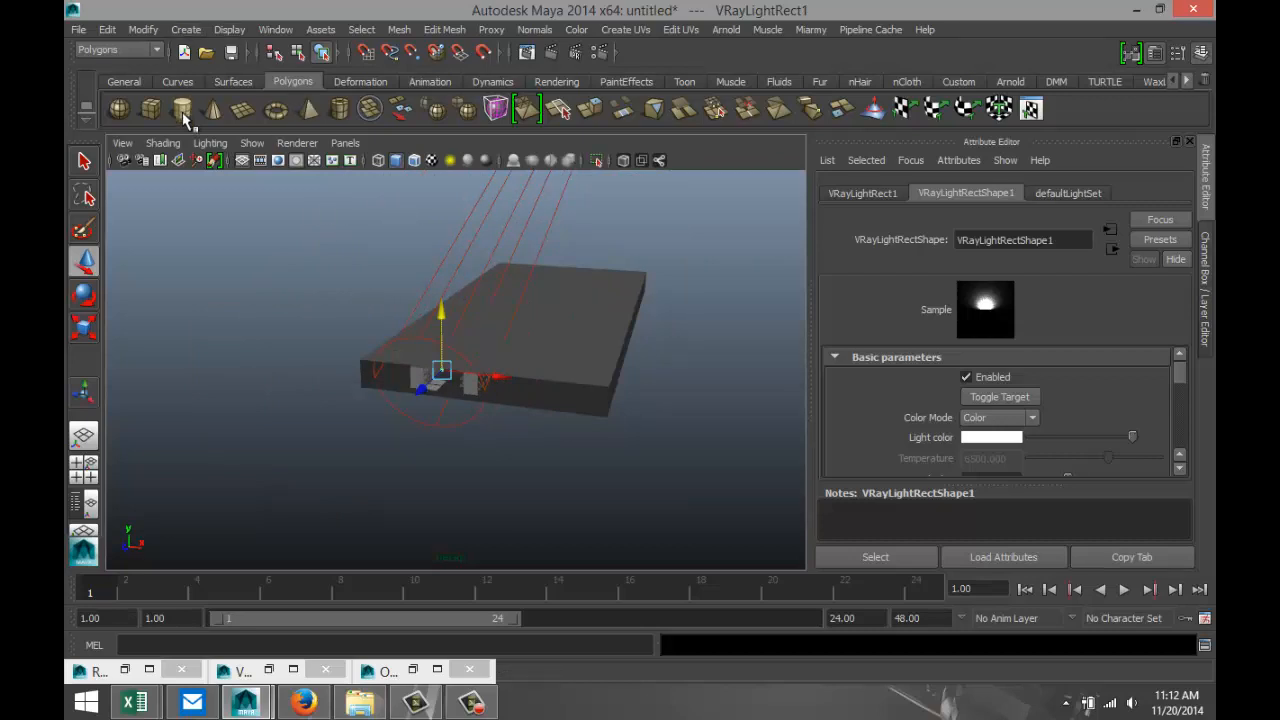
pyautogui.click(151, 108)
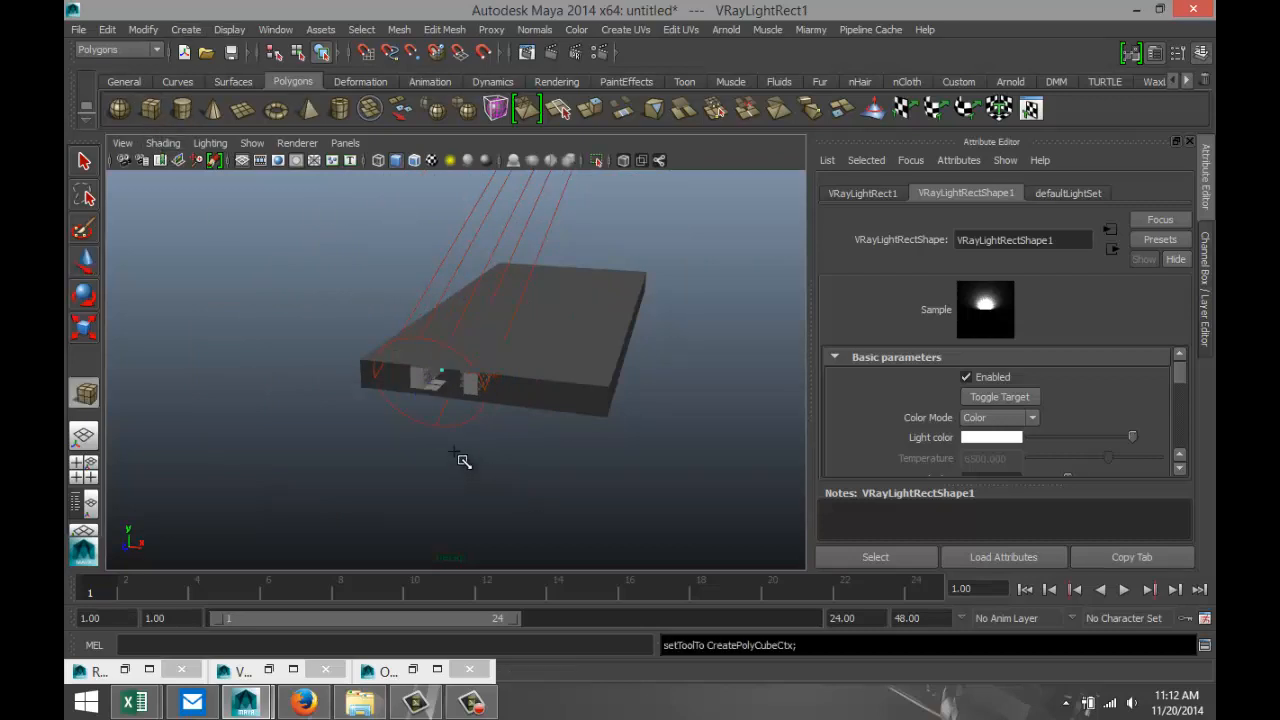
pyautogui.moveTo(463, 460); pyautogui.dragTo(499, 471)
# Frame the tabletop slab and scale it vertically to adjust its thickness slightly.
pyautogui.press('f')
pyautogui.scroll(-3, 537, 485)
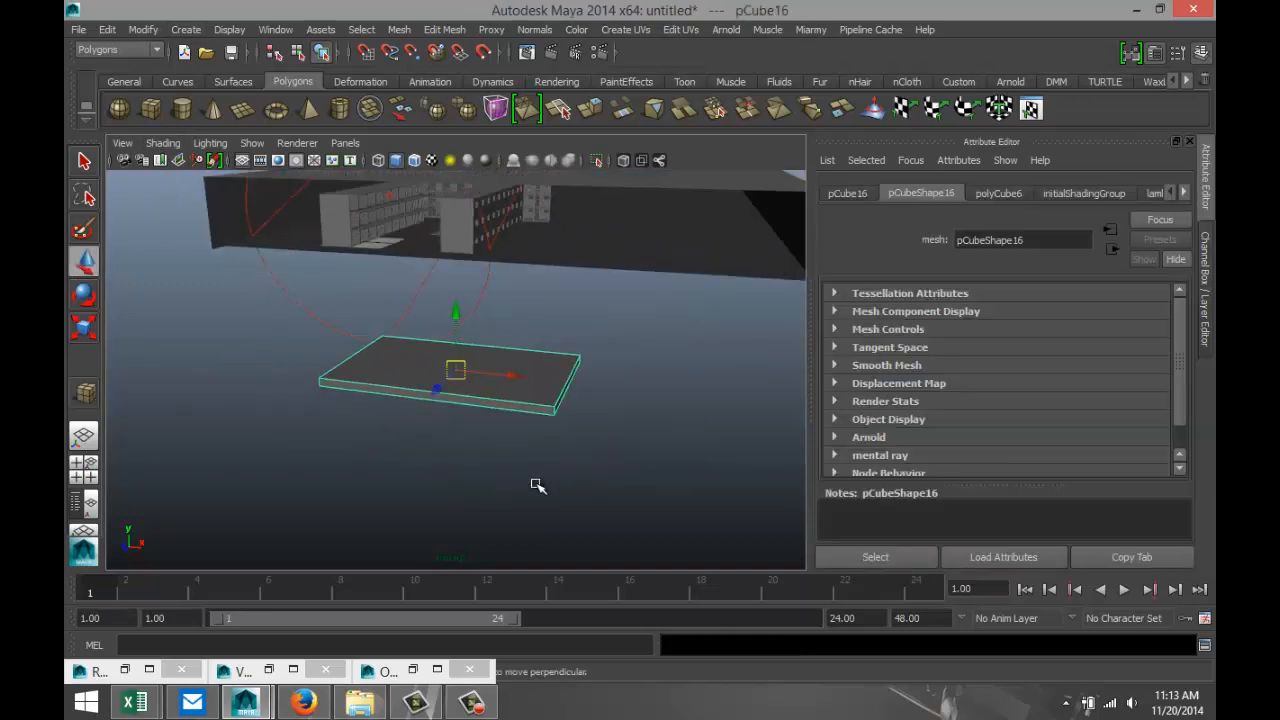
pyautogui.scroll(-3, 537, 485)
pyautogui.moveTo(530, 478)
pyautogui.keyDown('alt'); pyautogui.mouseDown()
pyautogui.moveTo(531, 431)
pyautogui.moveTo(534, 449)
pyautogui.moveTo(560, 434)
pyautogui.moveTo(580, 442)
pyautogui.moveTo(514, 426)
pyautogui.moveTo(526, 443)
pyautogui.moveTo(500, 514)
pyautogui.moveTo(527, 503)
pyautogui.mouseUp(); pyautogui.keyUp('alt')
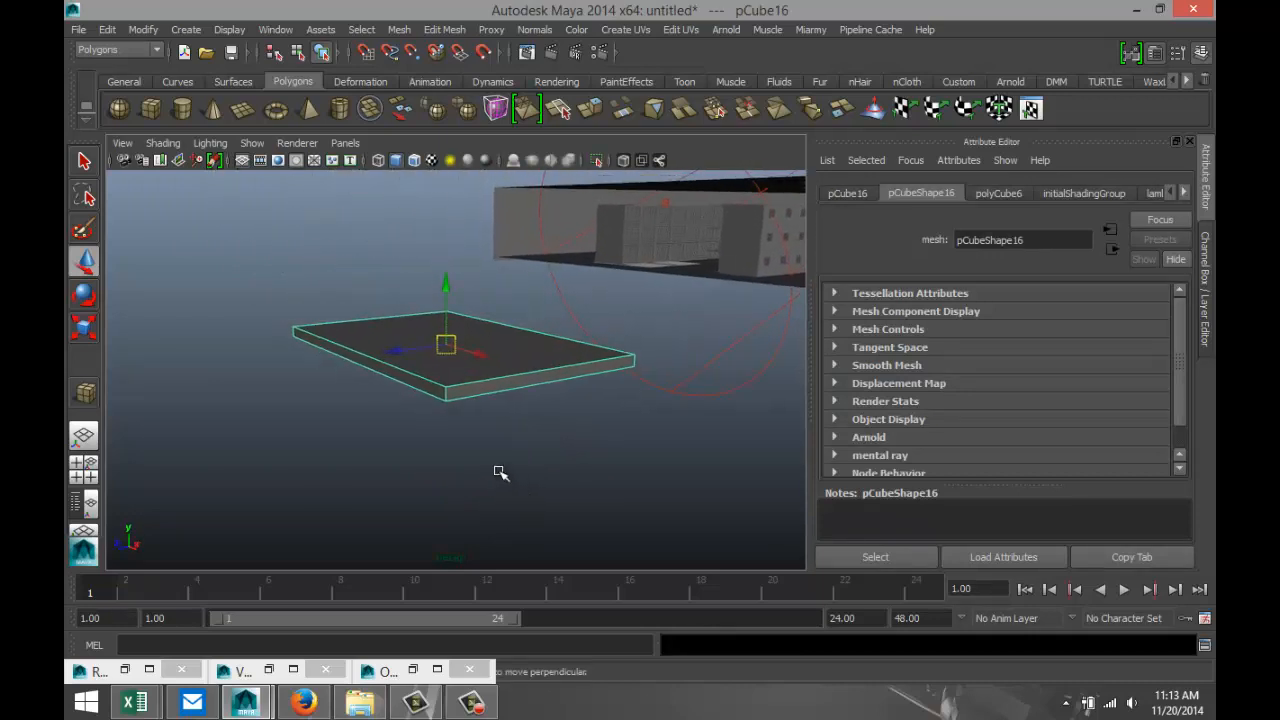
pyautogui.press('r')
pyautogui.click(449, 281)
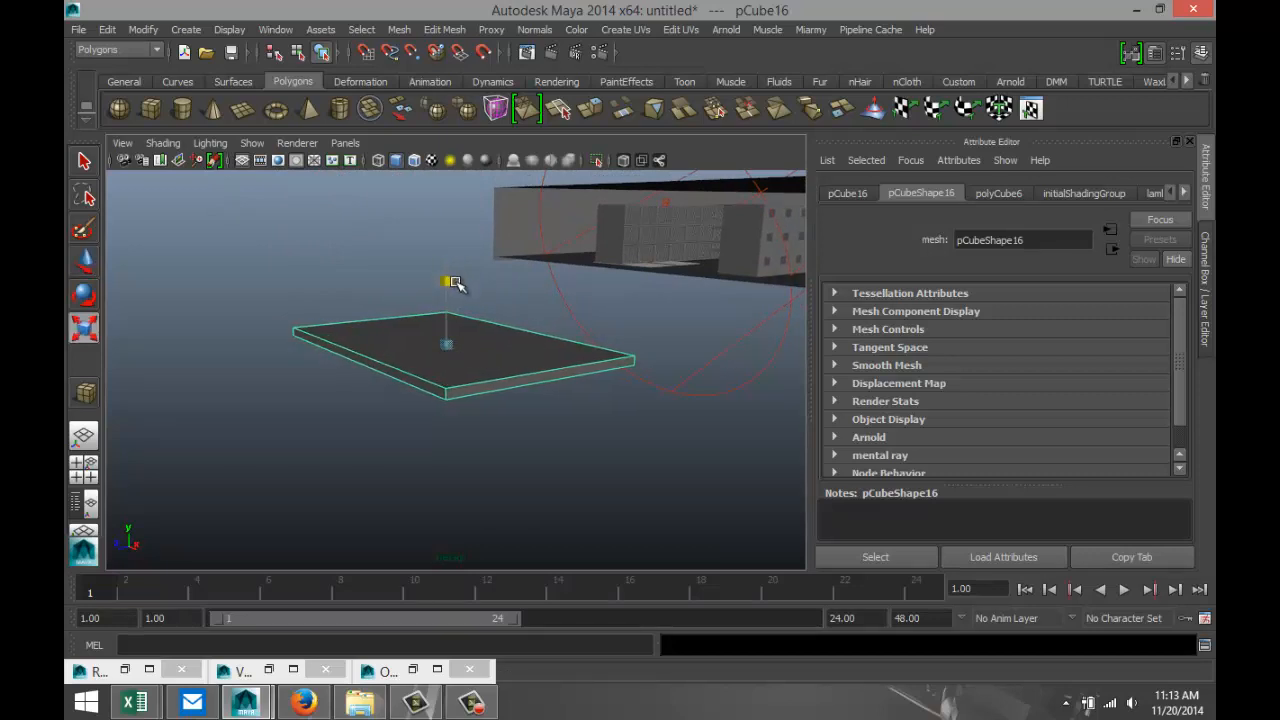
pyautogui.moveTo(453, 279); pyautogui.dragTo(456, 291)
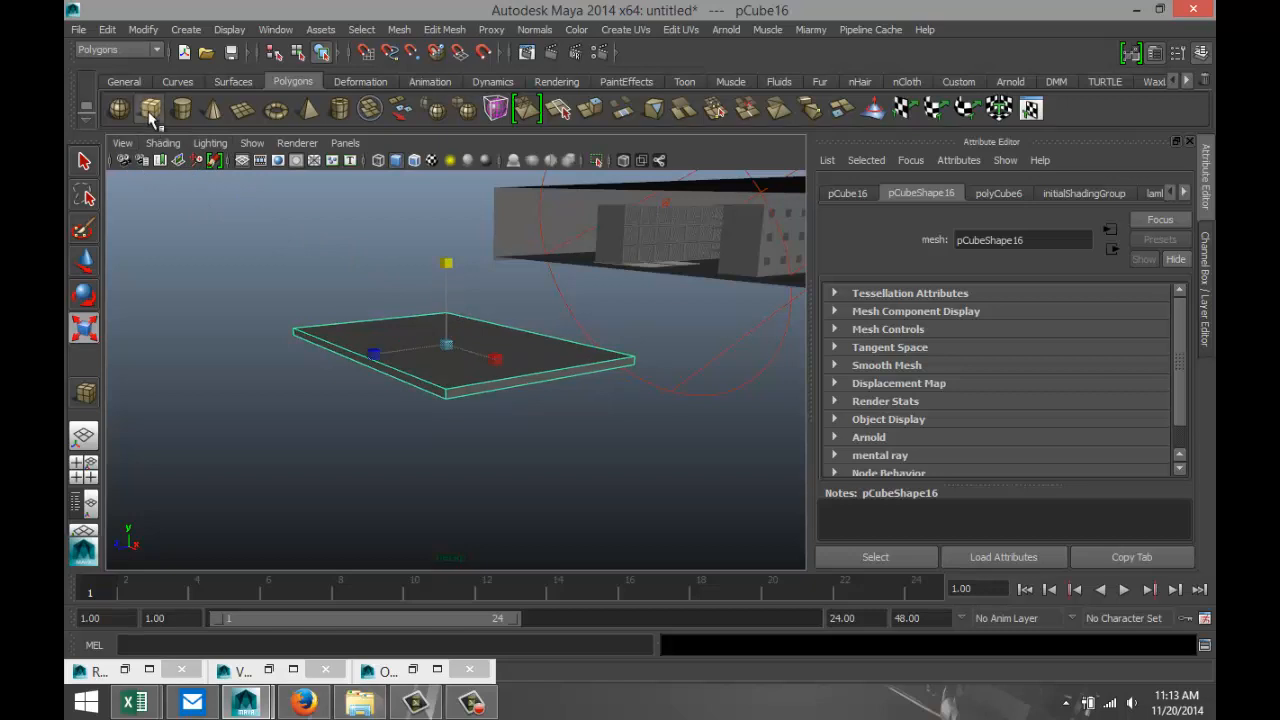
# Create a long, narrow polygon cube beside the slab, slim its width, and slide it lengthwise toward the slab's near edge.
pyautogui.press('y')
pyautogui.moveTo(325, 467)
pyautogui.mouseDown()
pyautogui.moveTo(345, 480)
pyautogui.moveTo(495, 450)
pyautogui.moveTo(491, 428)
pyautogui.mouseUp()
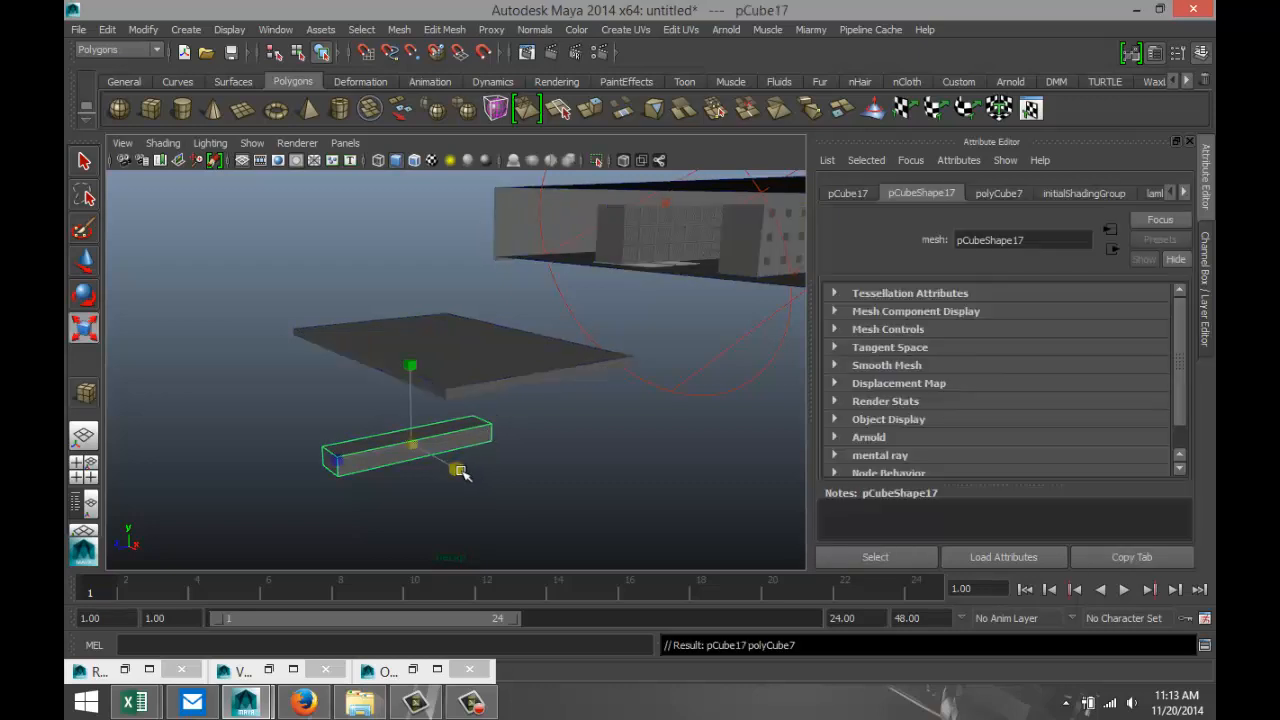
pyautogui.moveTo(460, 470); pyautogui.dragTo(430, 455)
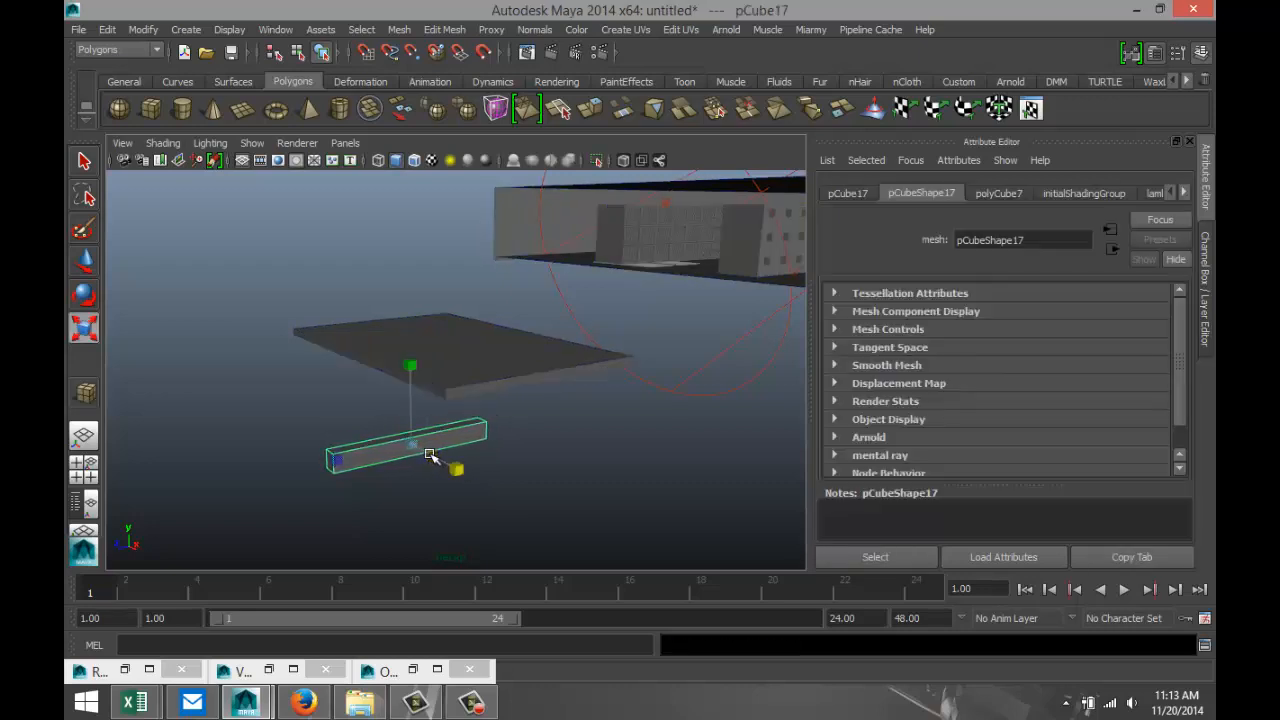
pyautogui.press('w')
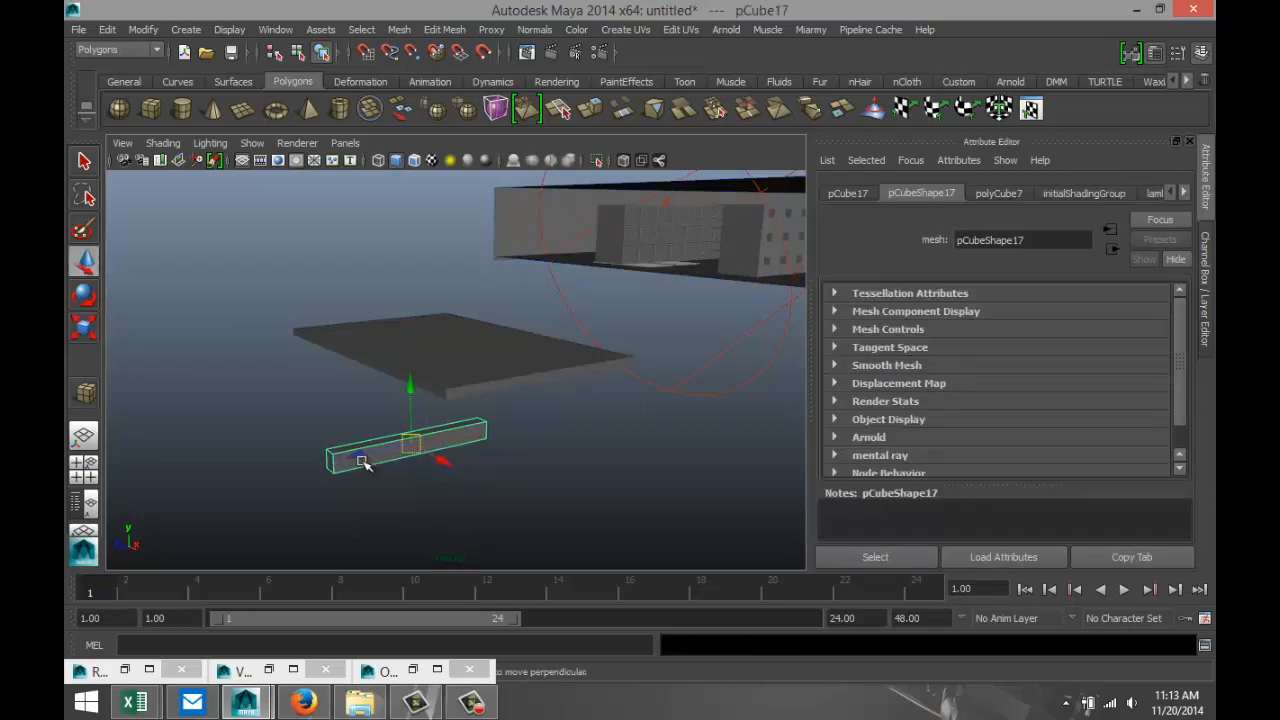
pyautogui.moveTo(362, 455); pyautogui.dragTo(483, 428, button='middle')
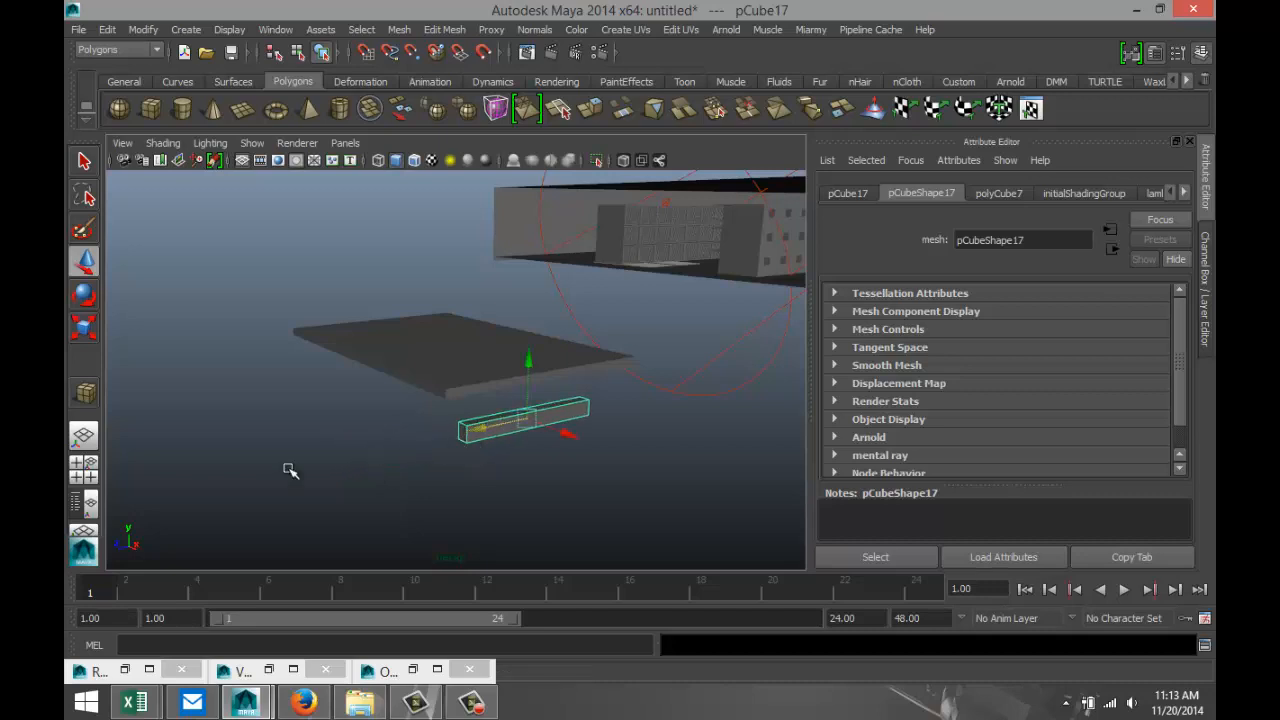
# Lower the narrow bar in the side view until it sits just below the slab, and return to the perspective view.
pyautogui.click(84, 464)
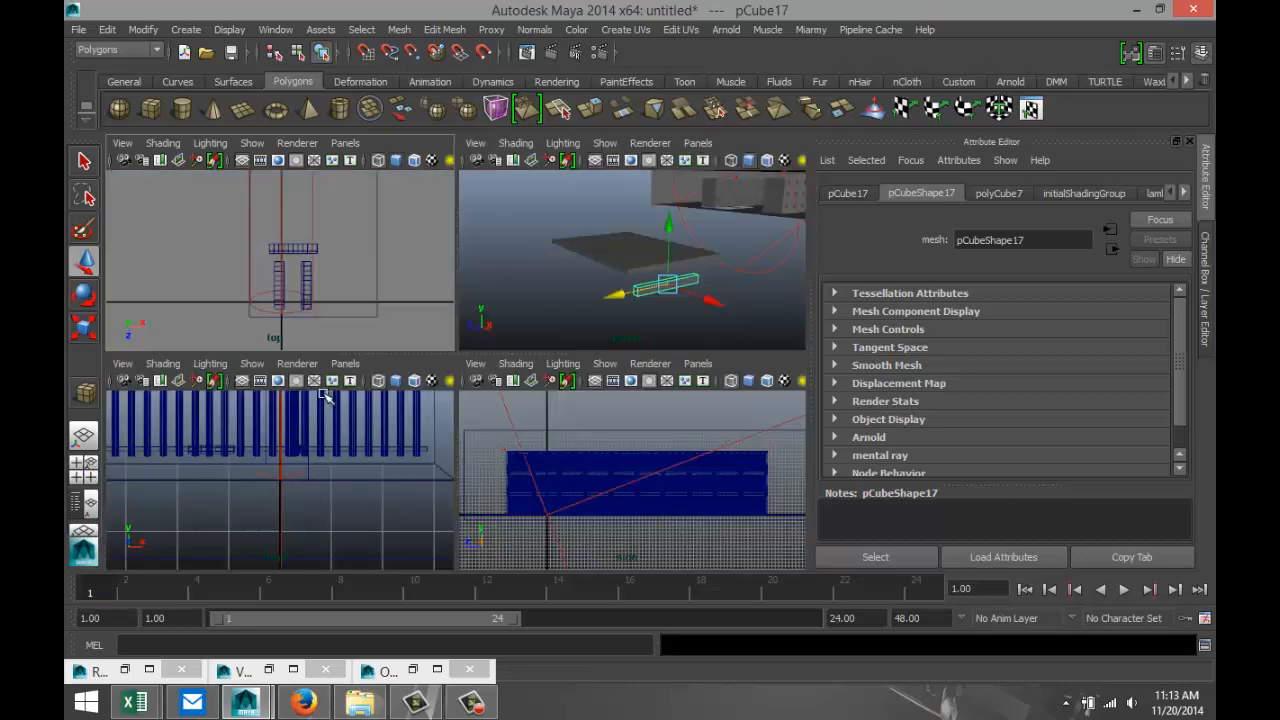
pyautogui.scroll(-3, 663, 494)
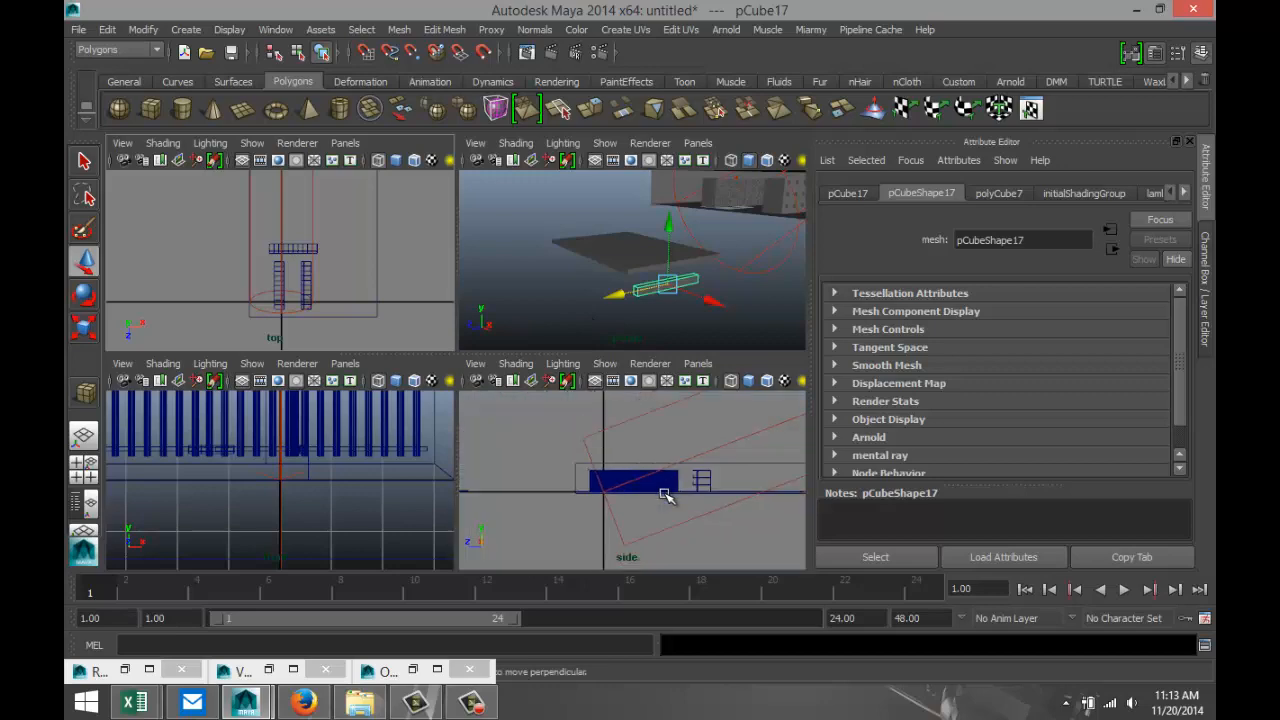
pyautogui.press('space')
pyautogui.press('f')
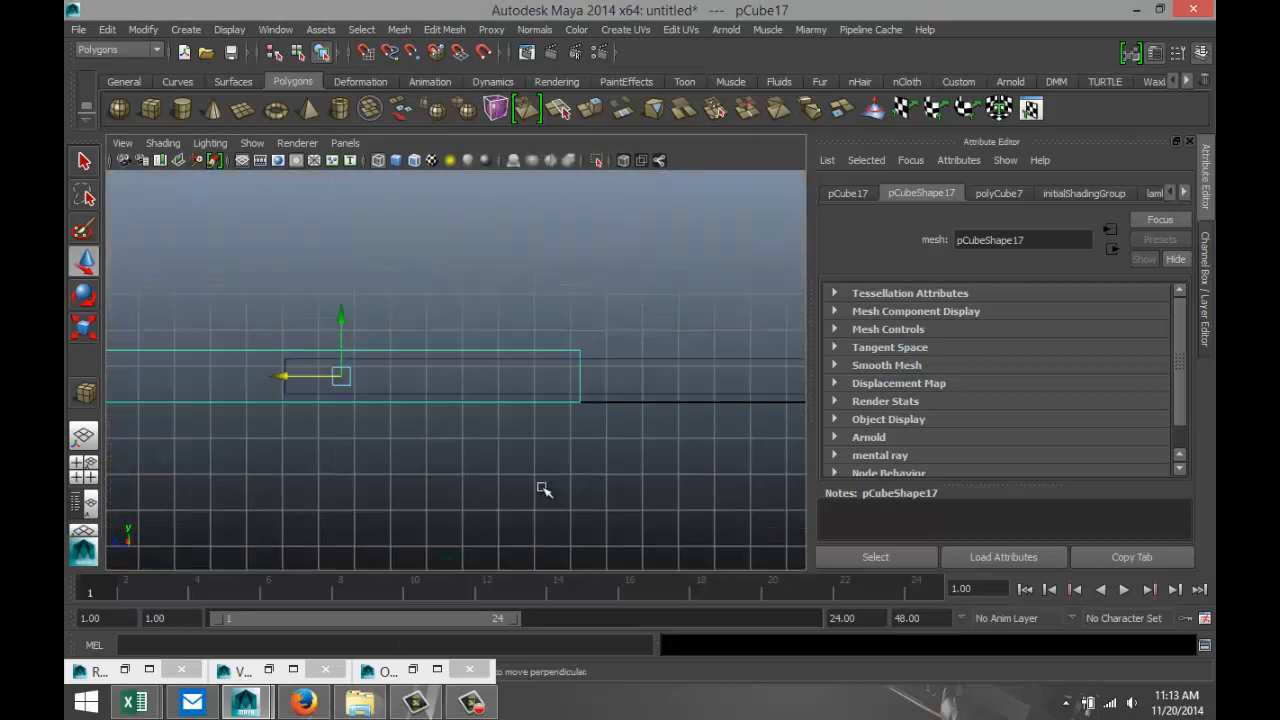
pyautogui.scroll(-5, 526, 485)
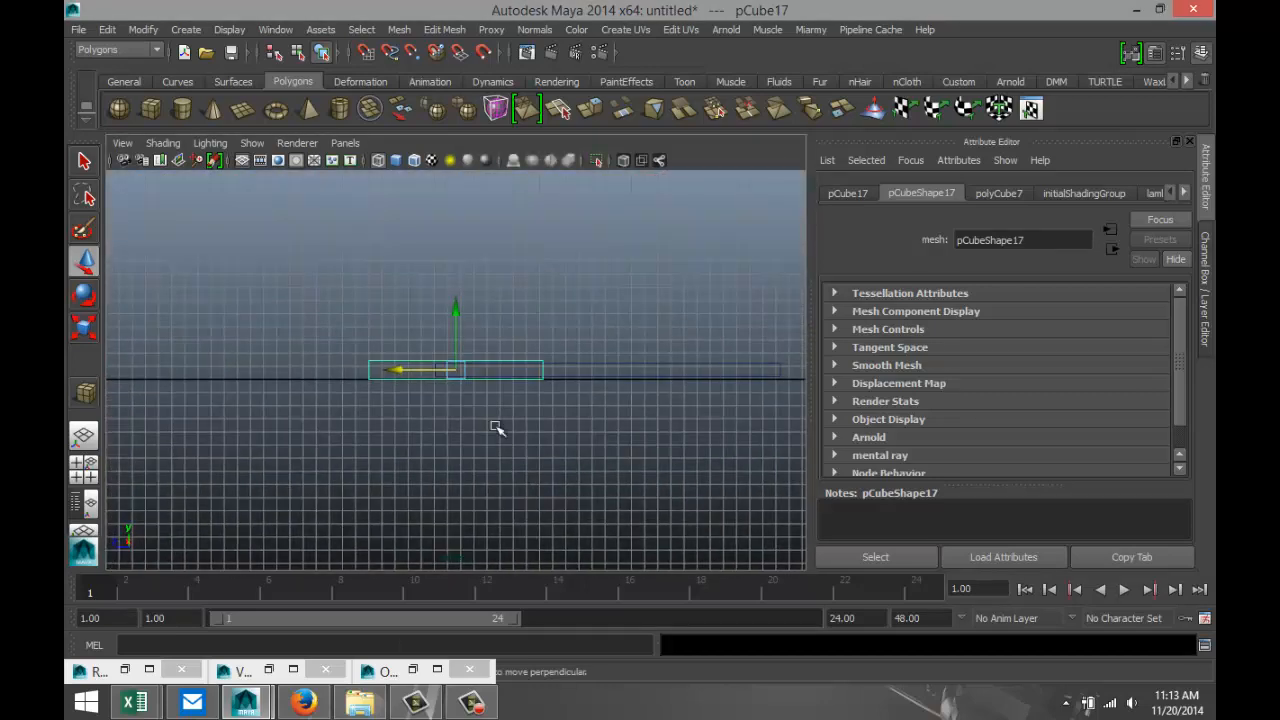
pyautogui.moveTo(455, 310); pyautogui.dragTo(463, 331)
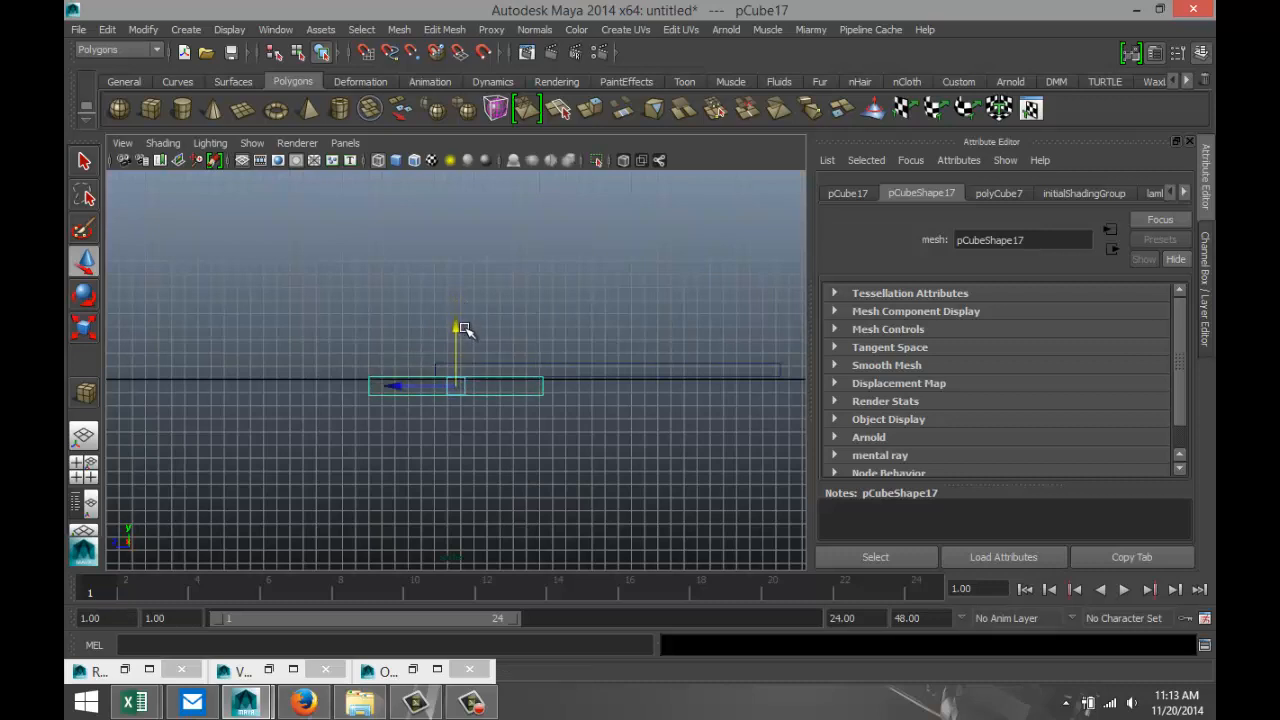
pyautogui.click(83, 465)
pyautogui.press('space')
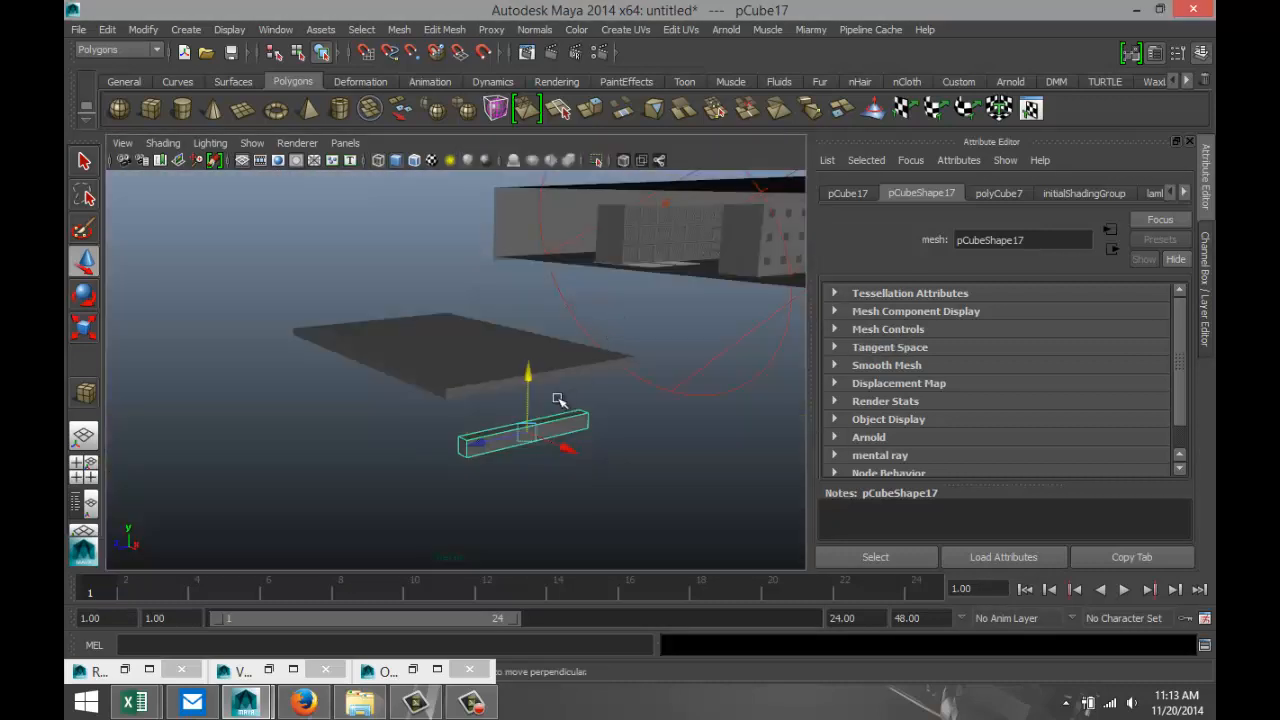
# Position the narrow bar centered across the slab's width and directly against its underside.
pyautogui.moveTo(522, 375); pyautogui.dragTo(660, 415)
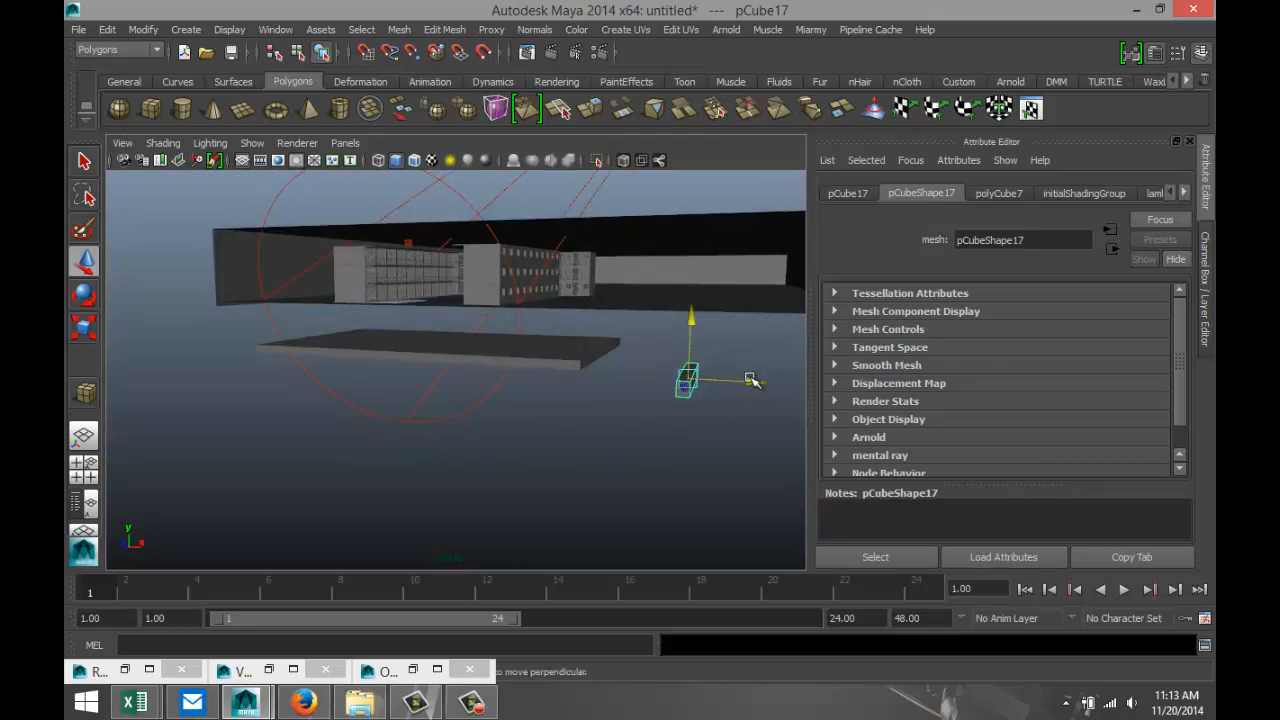
pyautogui.moveTo(733, 391); pyautogui.dragTo(505, 449)
pyautogui.moveTo(298, 381); pyautogui.dragTo(405, 391)
pyautogui.keyDown('alt'); pyautogui.moveTo(428, 442); pyautogui.dragTo(446, 354); pyautogui.keyUp('alt')
pyautogui.moveTo(402, 232); pyautogui.dragTo(405, 231)
pyautogui.keyDown('alt'); pyautogui.moveTo(488, 318); pyautogui.dragTo(471, 394); pyautogui.keyUp('alt')
# Scale the bar beneath the slab vertically to make it taller.
pyautogui.press('r')
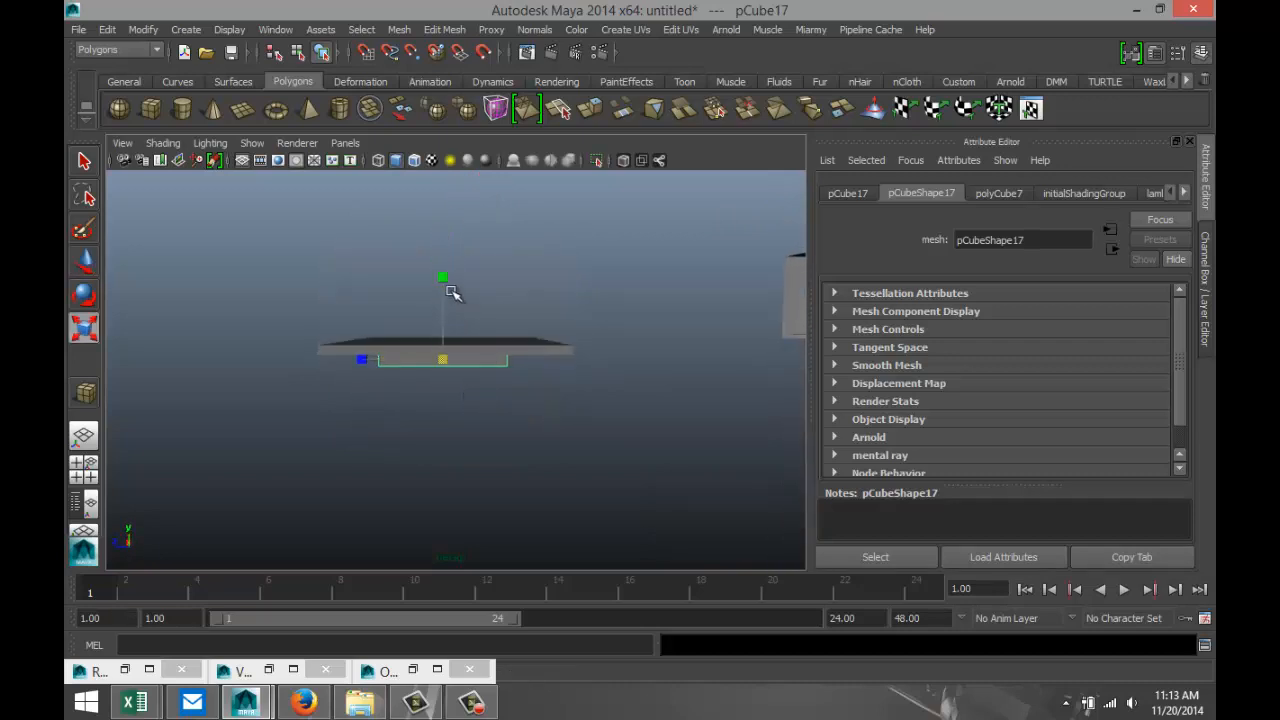
pyautogui.moveTo(446, 284); pyautogui.dragTo(443, 235)
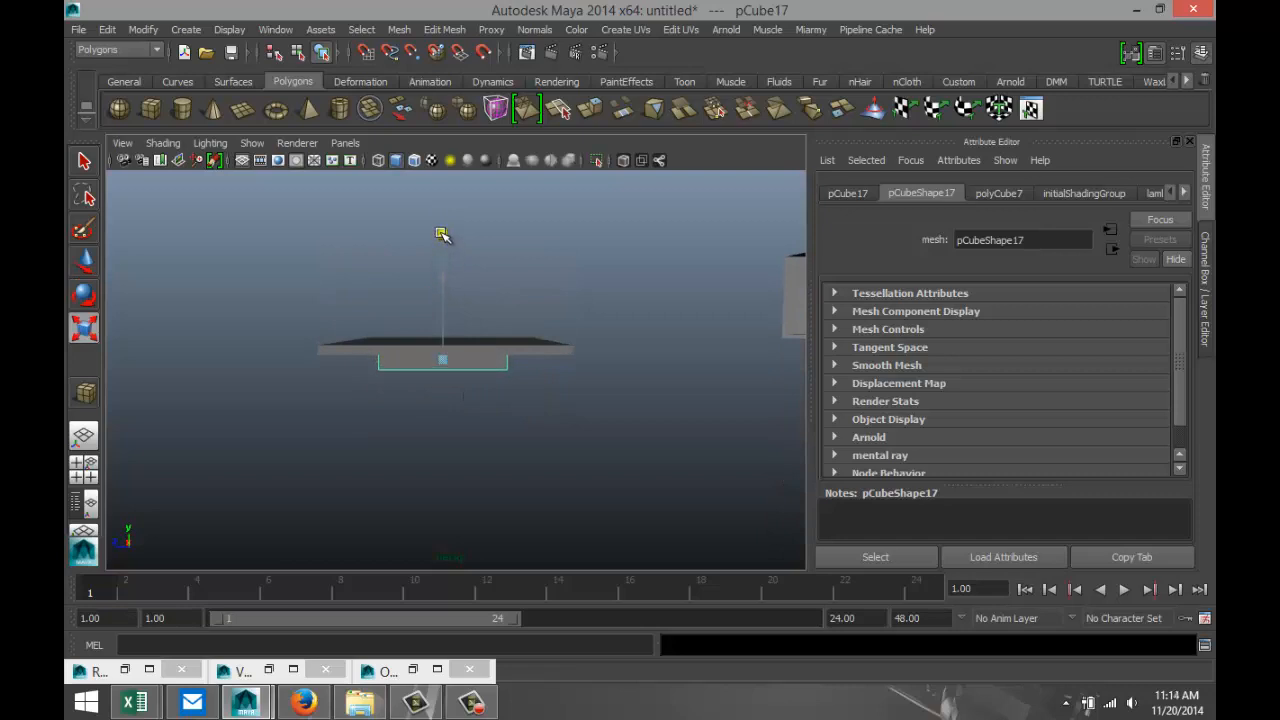
pyautogui.moveTo(441, 471)
pyautogui.keyDown('alt'); pyautogui.mouseDown()
pyautogui.moveTo(466, 489)
pyautogui.moveTo(486, 437)
pyautogui.moveTo(480, 403)
pyautogui.moveTo(446, 468)
pyautogui.mouseUp(); pyautogui.keyUp('alt')
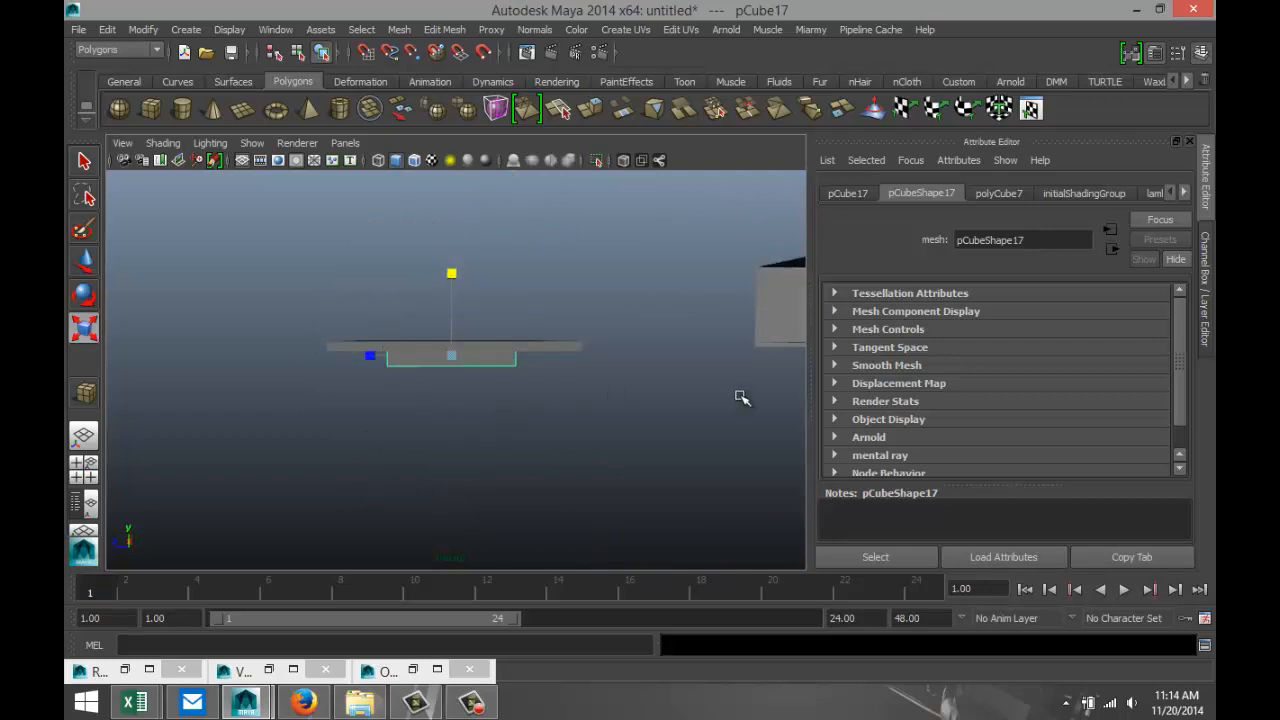
# Duplicate the bar under the slab, move the copy lower, and lengthen it until it extends beyond both tabletop edges.
pyautogui.hotkey('ctrl', 'd')
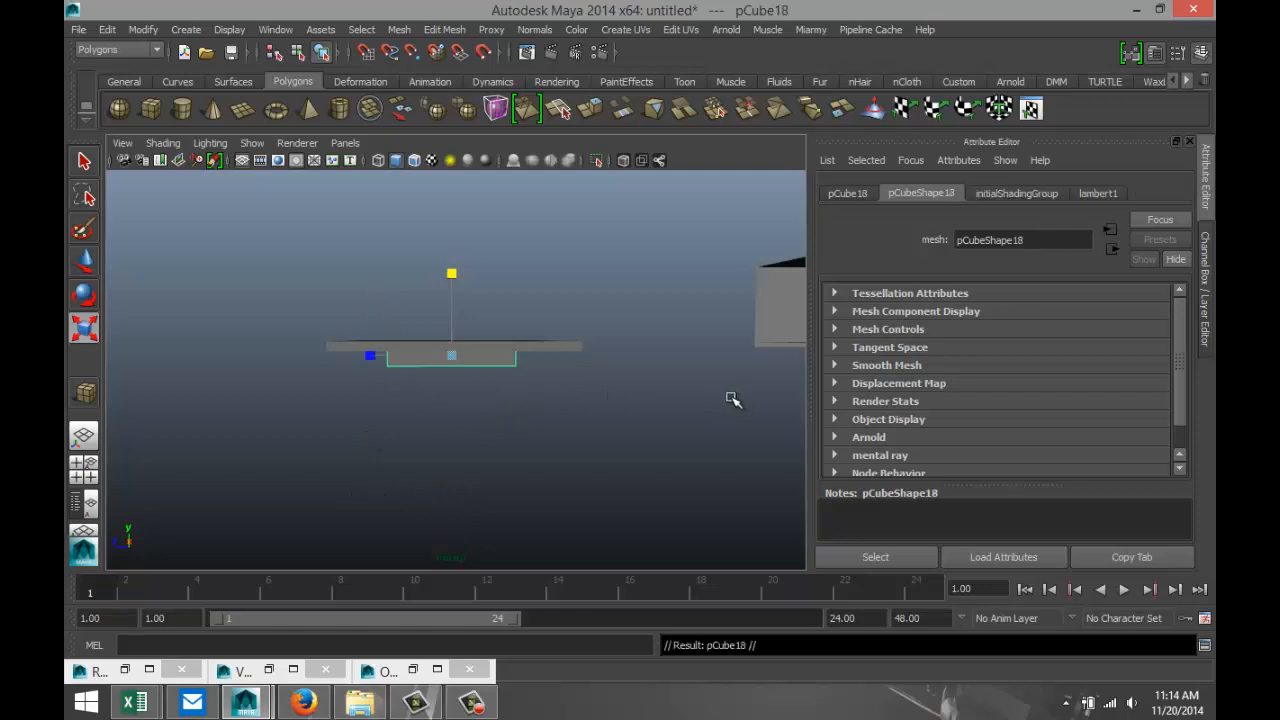
pyautogui.press('w')
pyautogui.moveTo(449, 295); pyautogui.dragTo(459, 370)
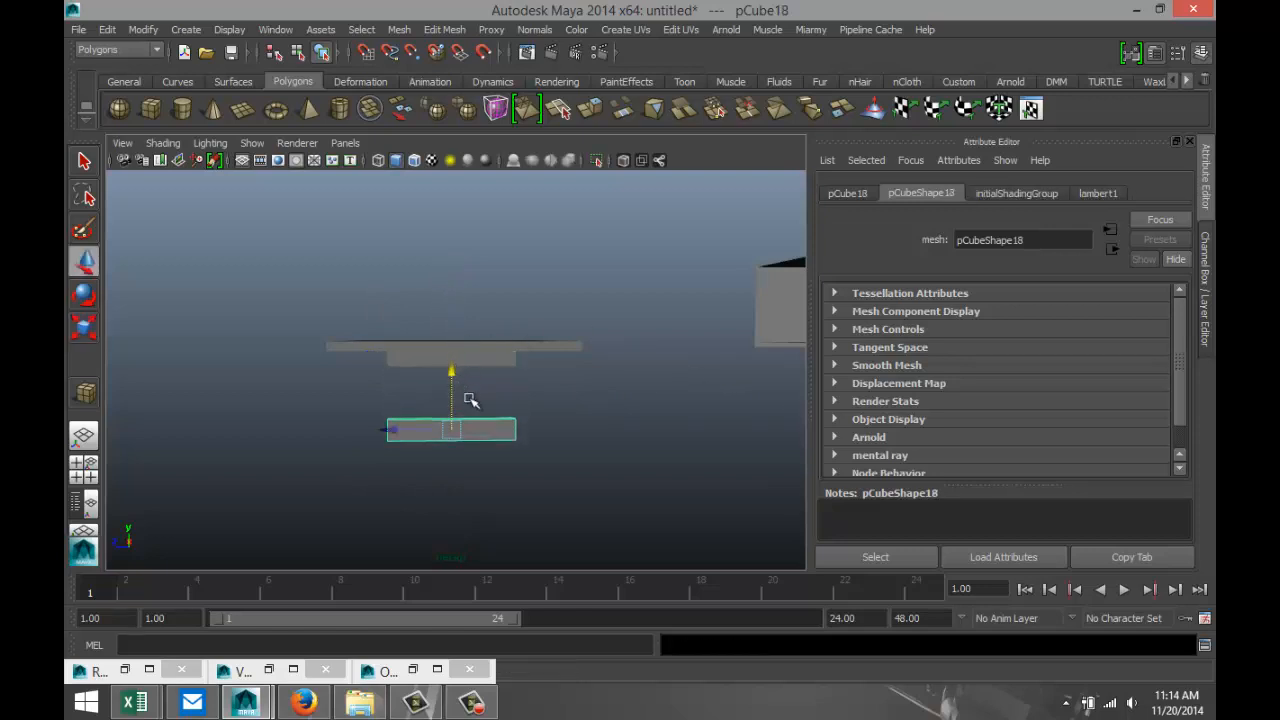
pyautogui.press('r')
pyautogui.moveTo(371, 430); pyautogui.dragTo(210, 492)
pyautogui.scroll(-2, 603, 484)
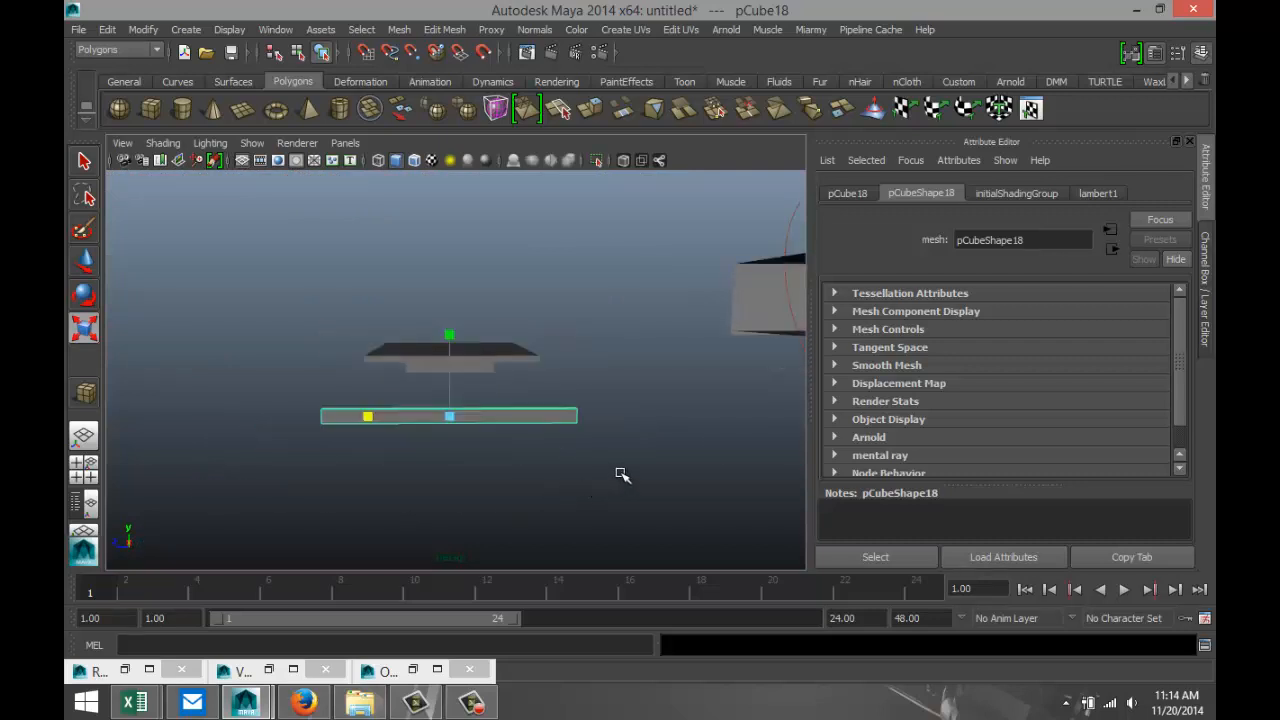
# Duplicate the long crossbar as a leg and set the copy's X rotation to 45 degrees.
pyautogui.hotkey('ctrl', 'd')
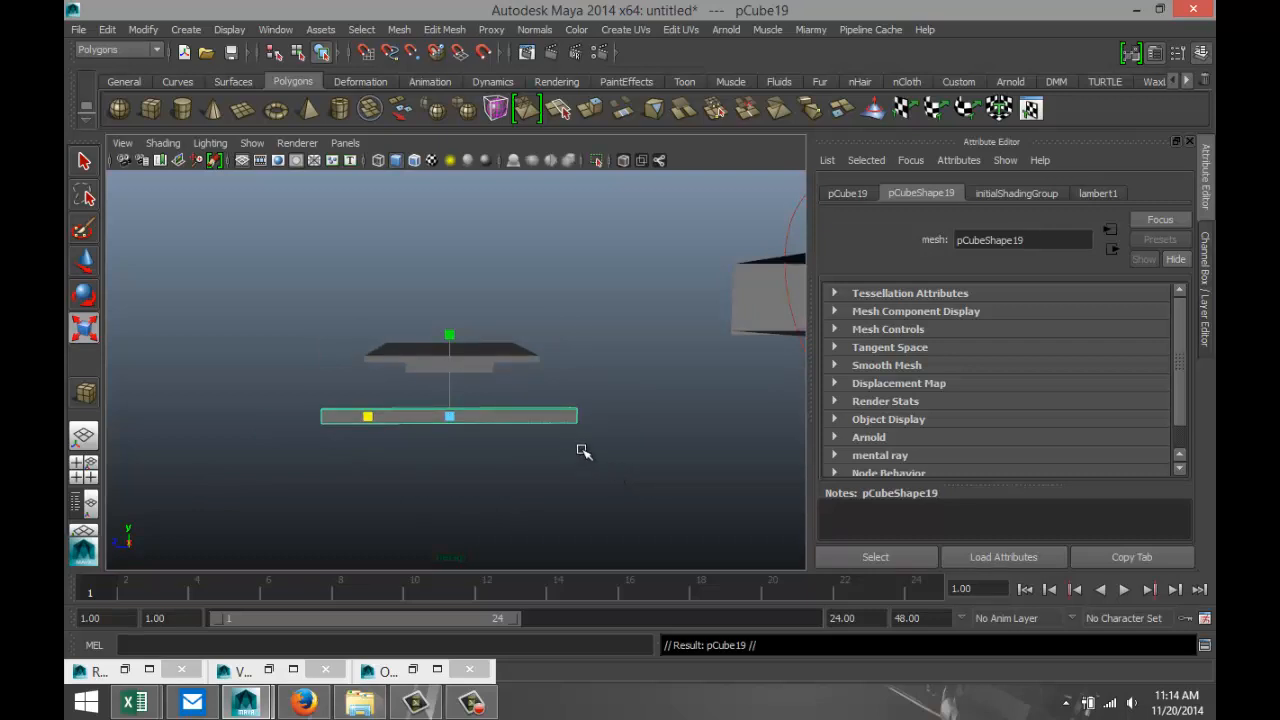
pyautogui.press('e')
pyautogui.moveTo(530, 466); pyautogui.dragTo(510, 396)
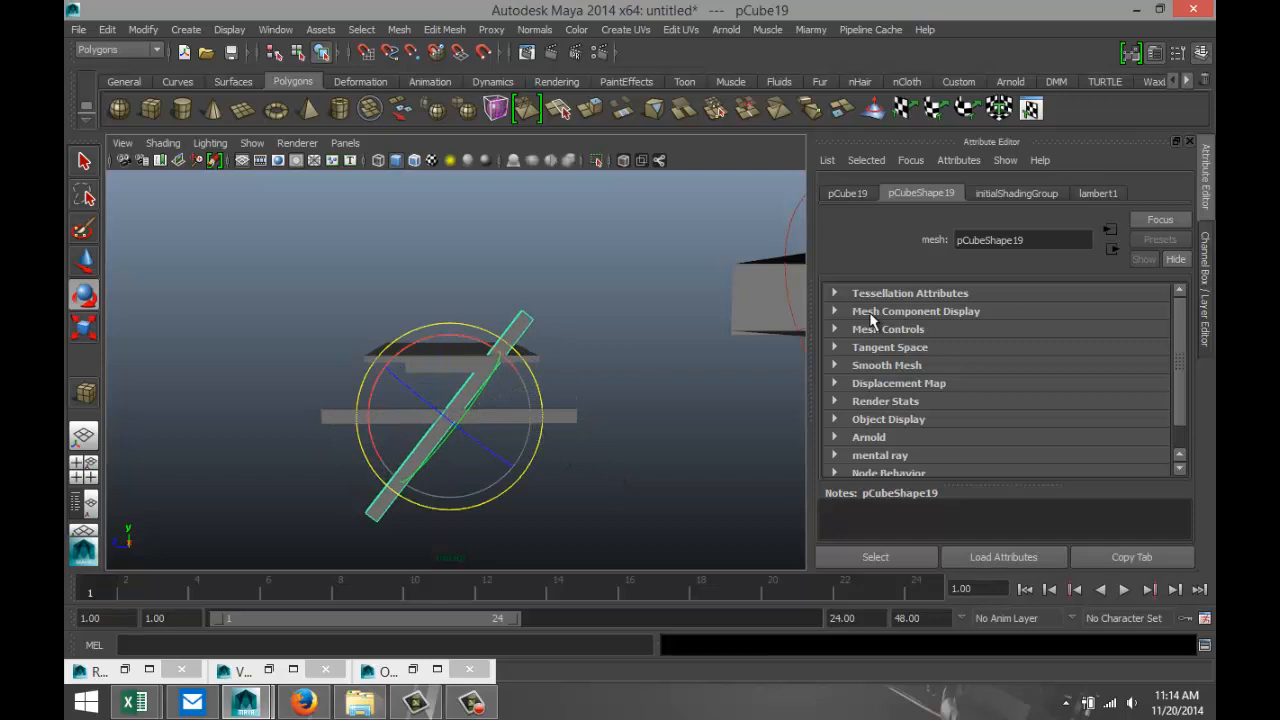
pyautogui.click(847, 194)
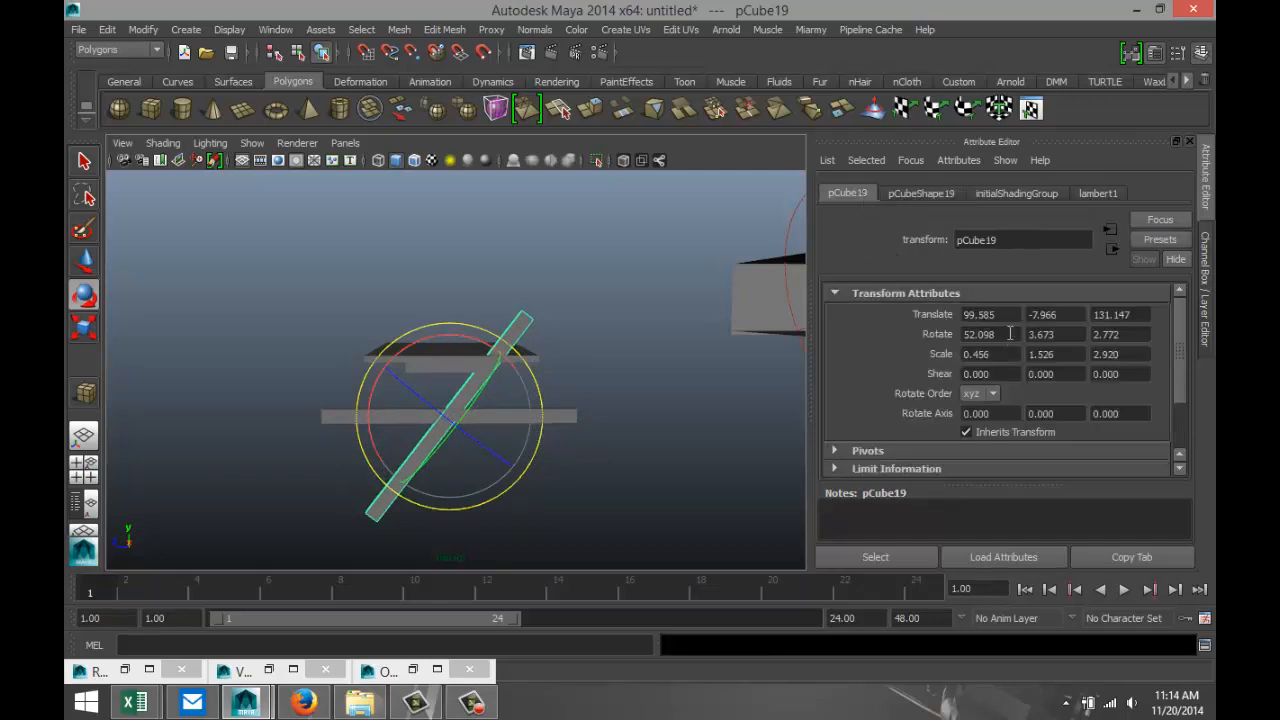
pyautogui.moveTo(1010, 334); pyautogui.dragTo(928, 333)
pyautogui.press('Return')
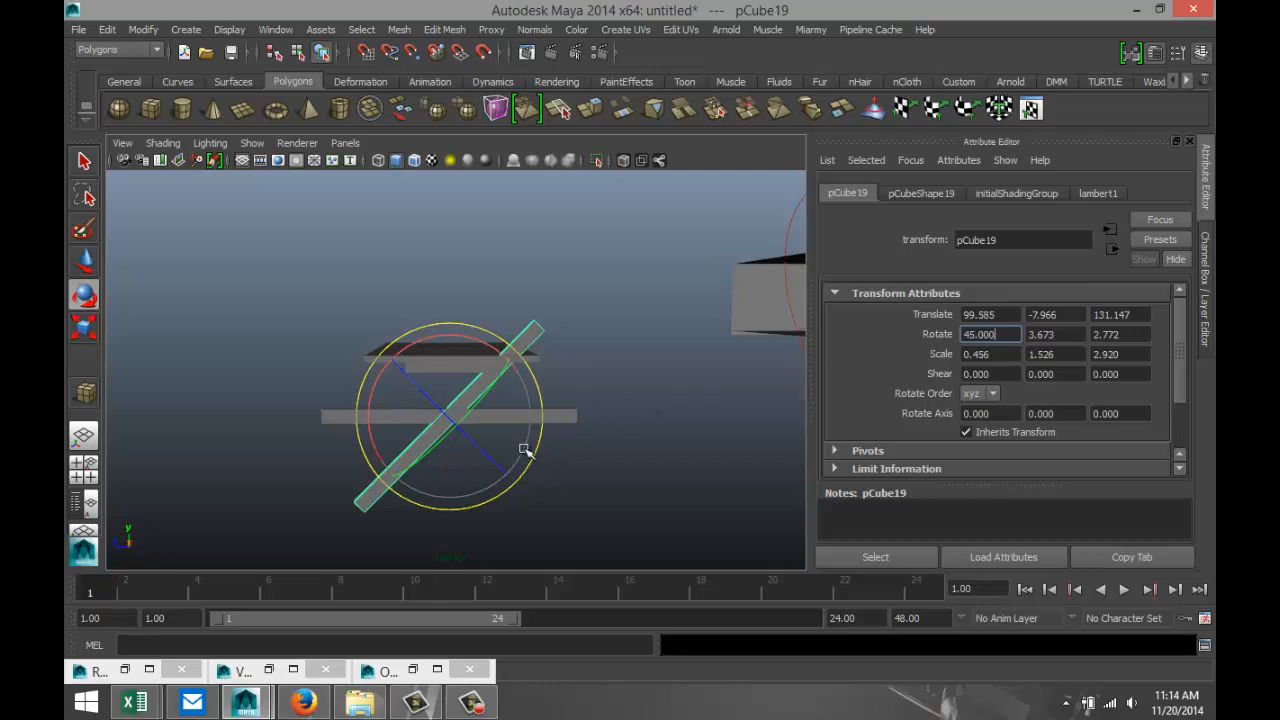
# Move the slanted leg down and outward toward one end of the crossbar, and steepen its X rotation to about 60 degrees.
pyautogui.keyDown('alt'); pyautogui.moveTo(517, 466); pyautogui.dragTo(531, 437, button='middle'); pyautogui.keyUp('alt')
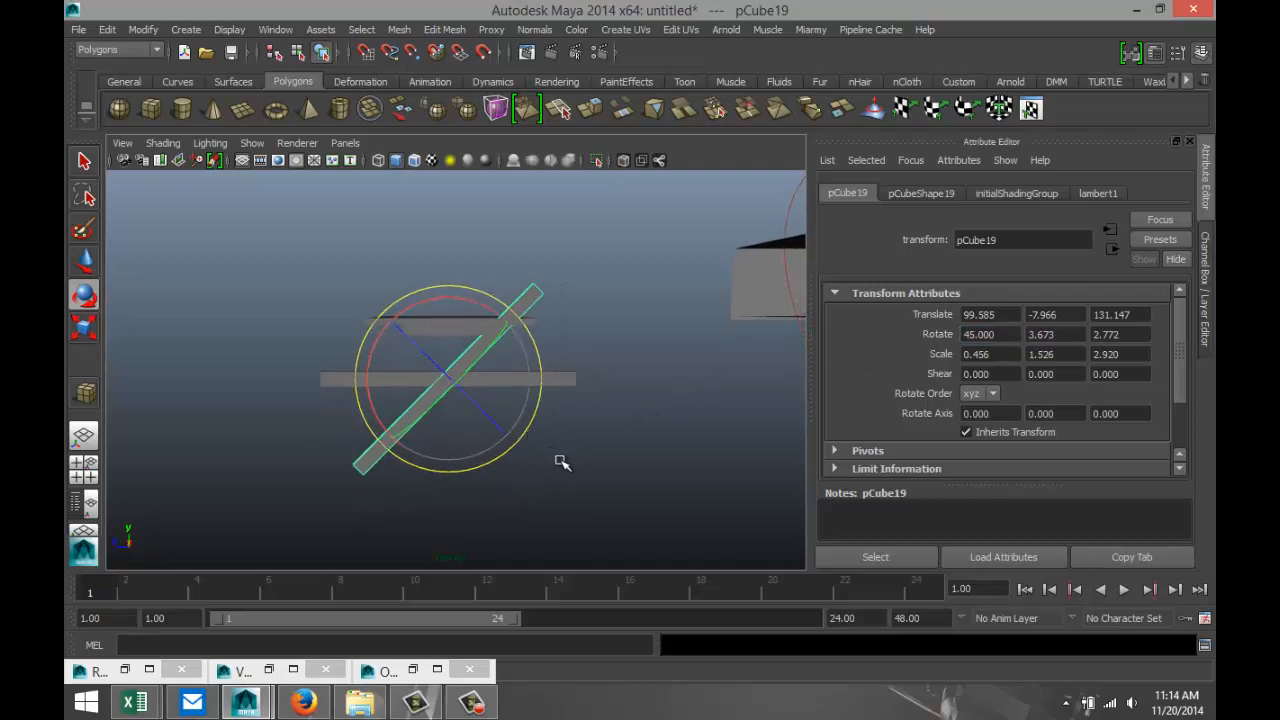
pyautogui.press('w')
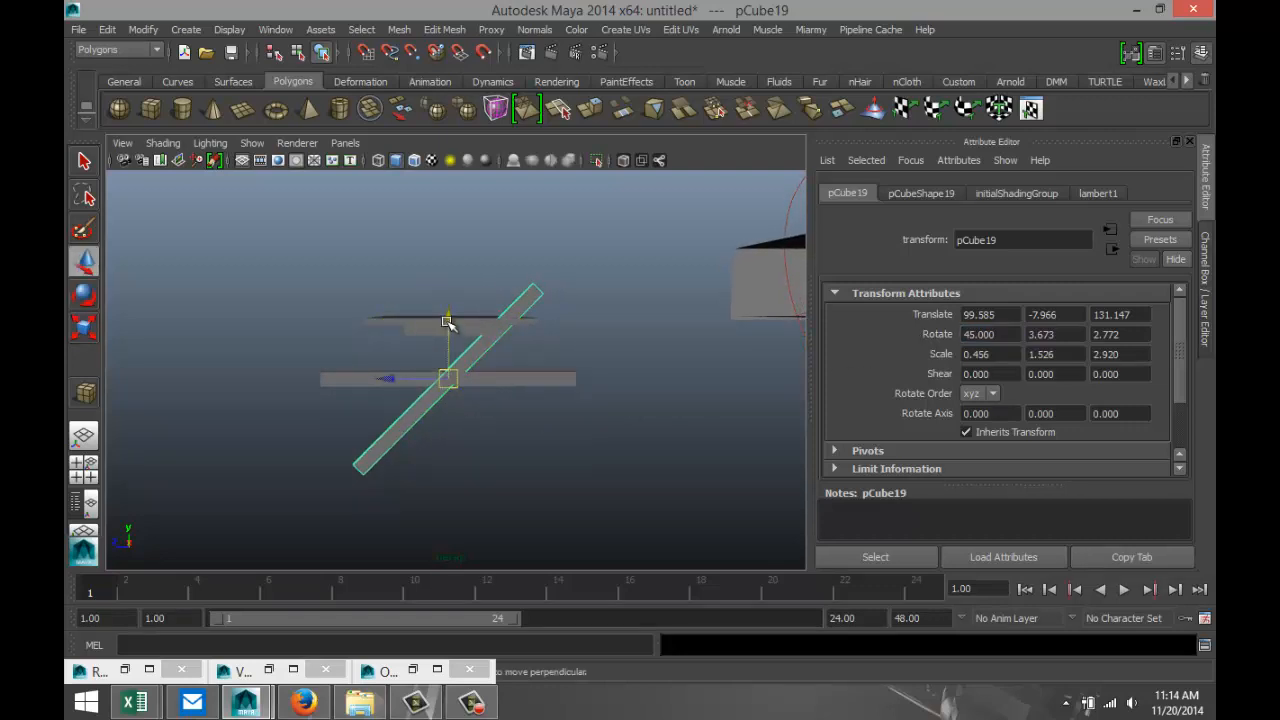
pyautogui.moveTo(449, 329); pyautogui.dragTo(449, 365)
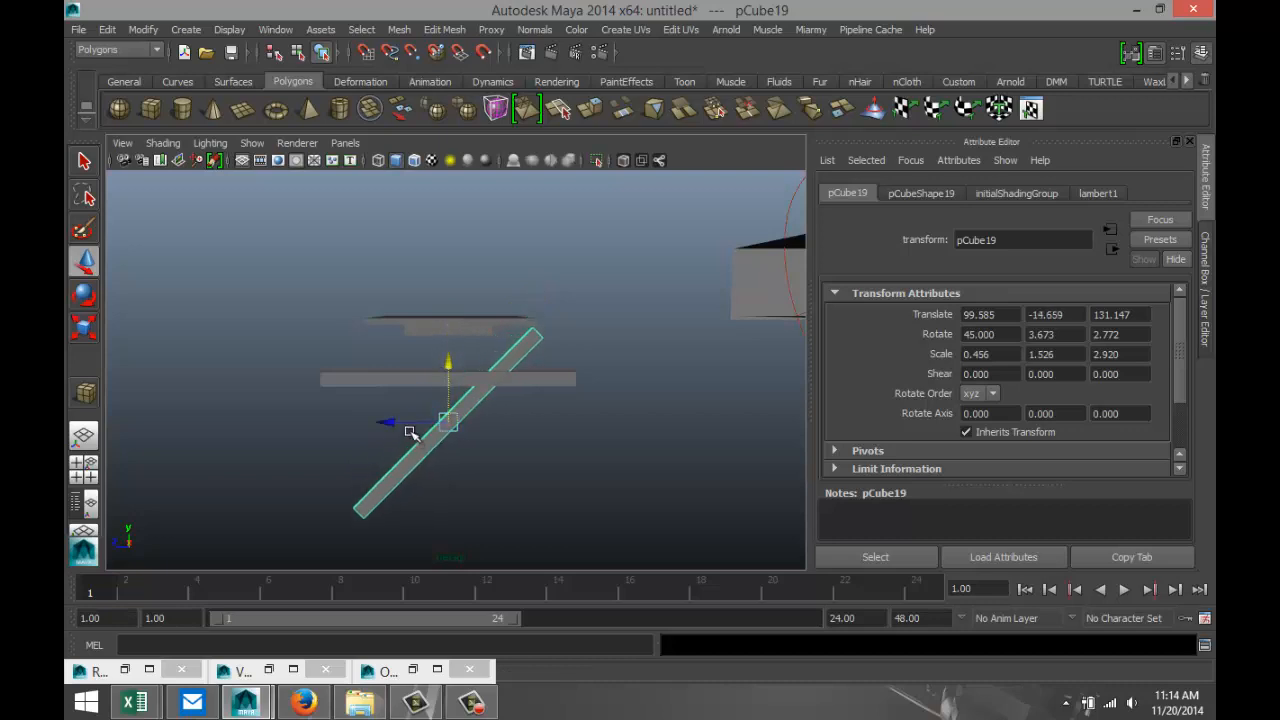
pyautogui.moveTo(401, 423); pyautogui.dragTo(292, 423)
pyautogui.press('e')
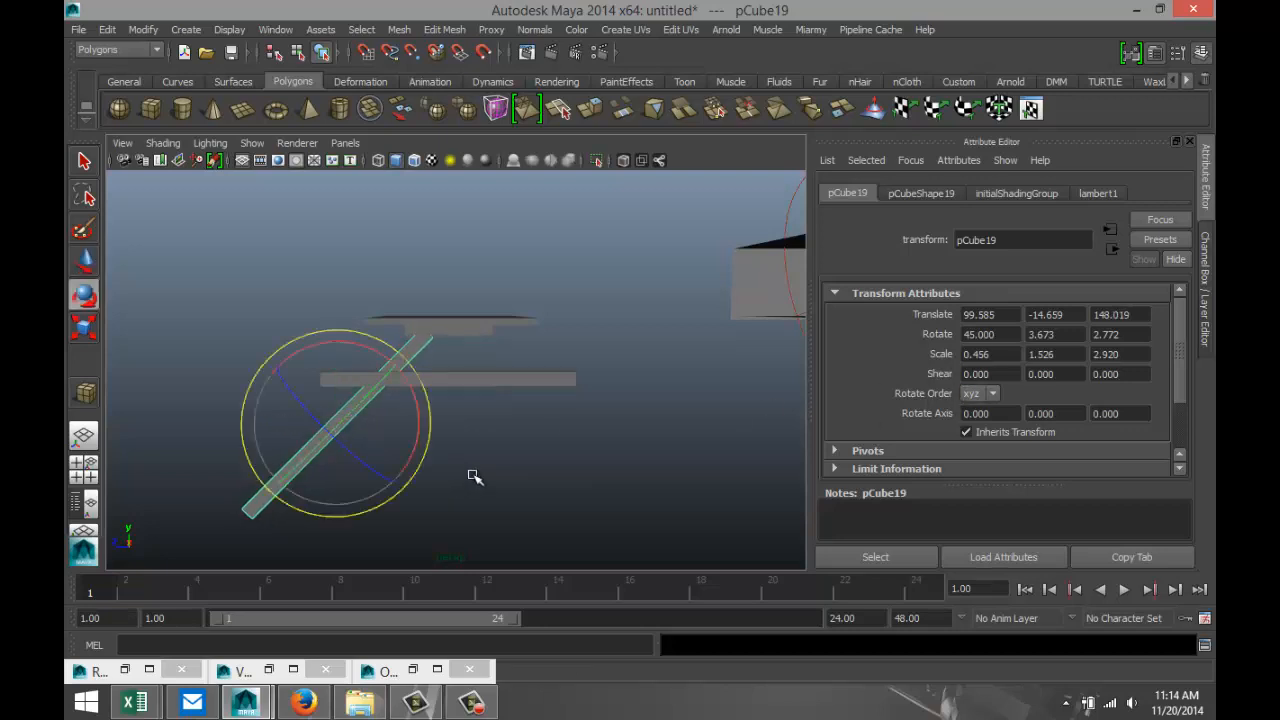
pyautogui.moveTo(425, 450); pyautogui.dragTo(437, 429)
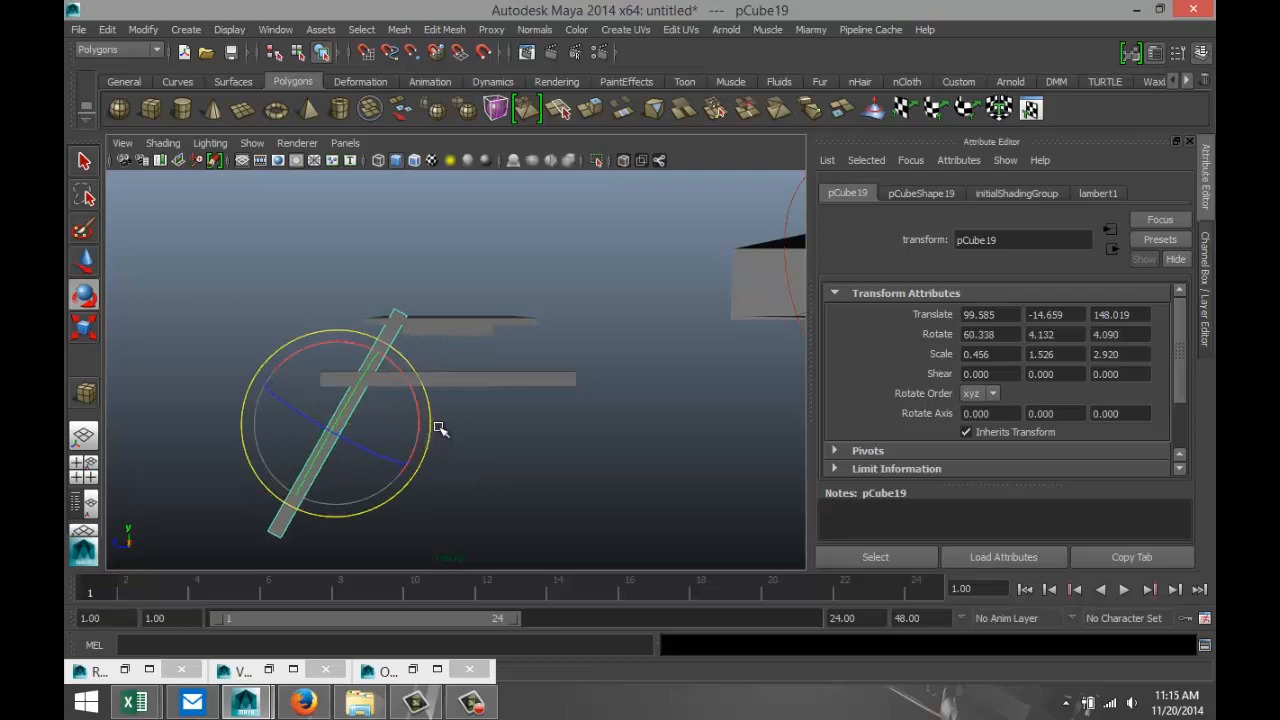
# Set the slanted leg's X rotation to 60, and move it inward and down so its upper end meets the tabletop's underside.
pyautogui.doubleClick(1003, 334)
pyautogui.write('60')
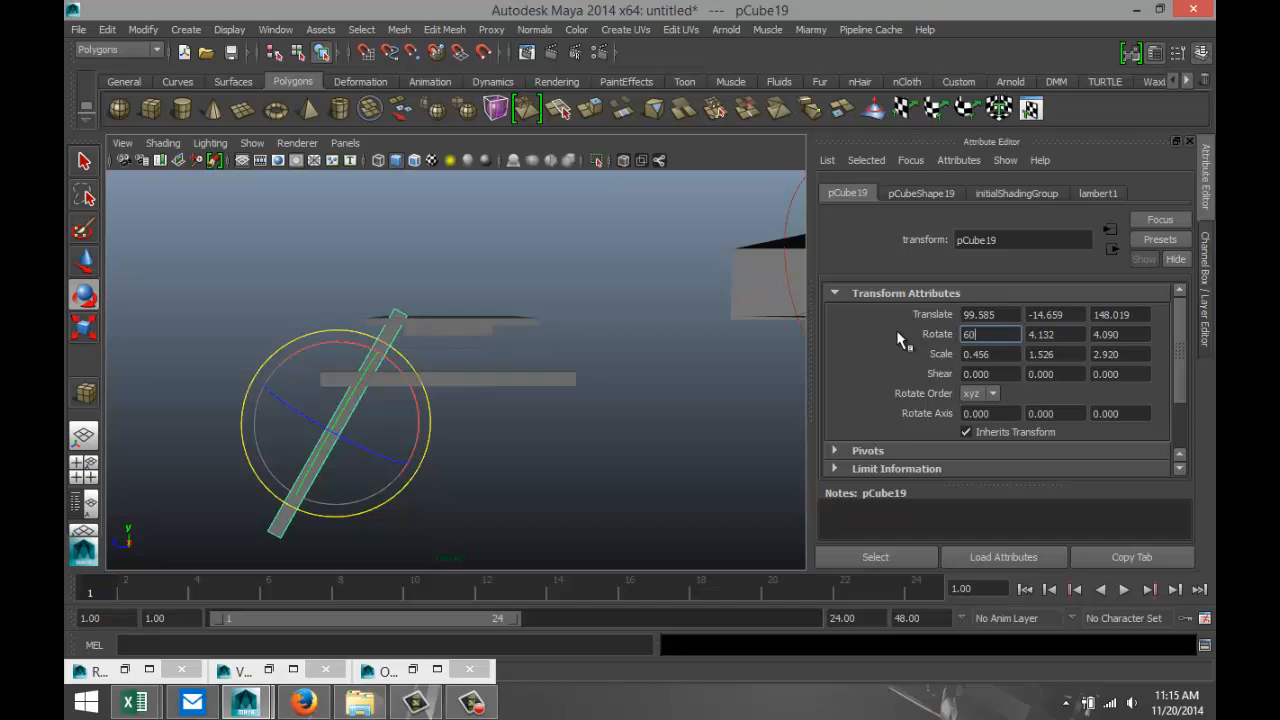
pyautogui.press('Return')
pyautogui.click(557, 468)
pyautogui.click(333, 440)
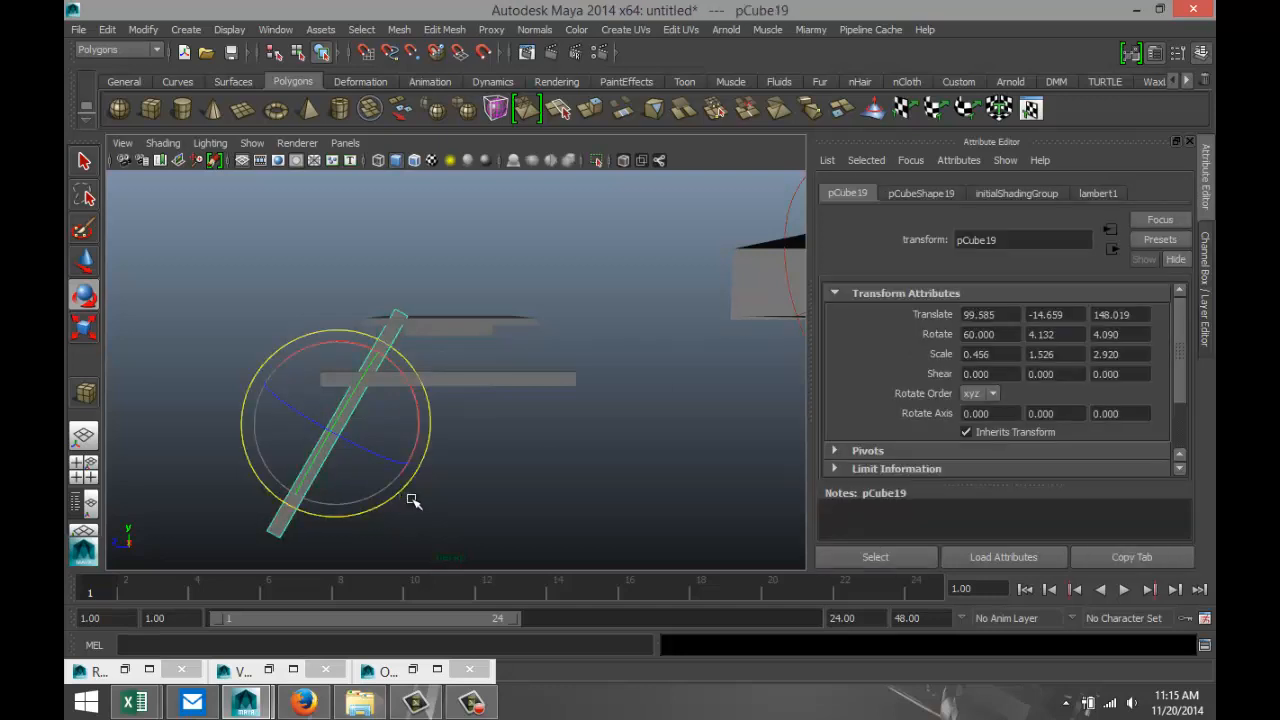
pyautogui.press('w')
pyautogui.moveTo(283, 424); pyautogui.dragTo(300, 424)
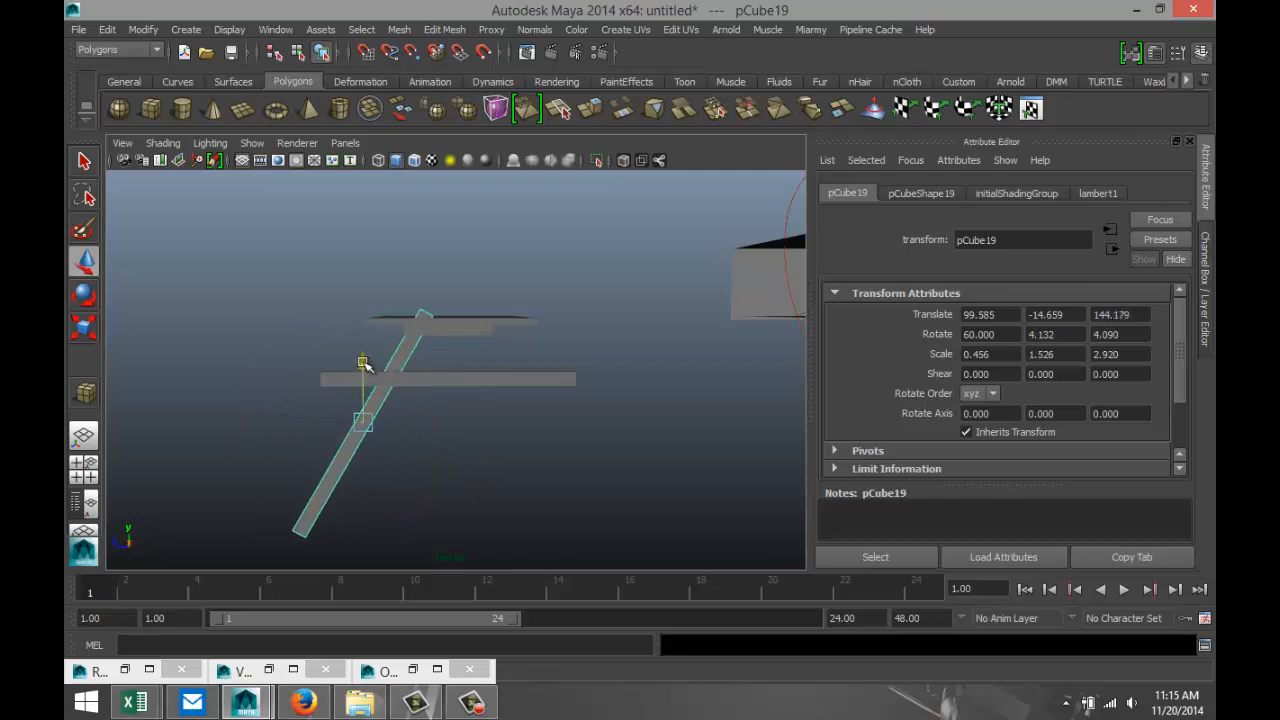
pyautogui.moveTo(363, 363); pyautogui.dragTo(363, 378)
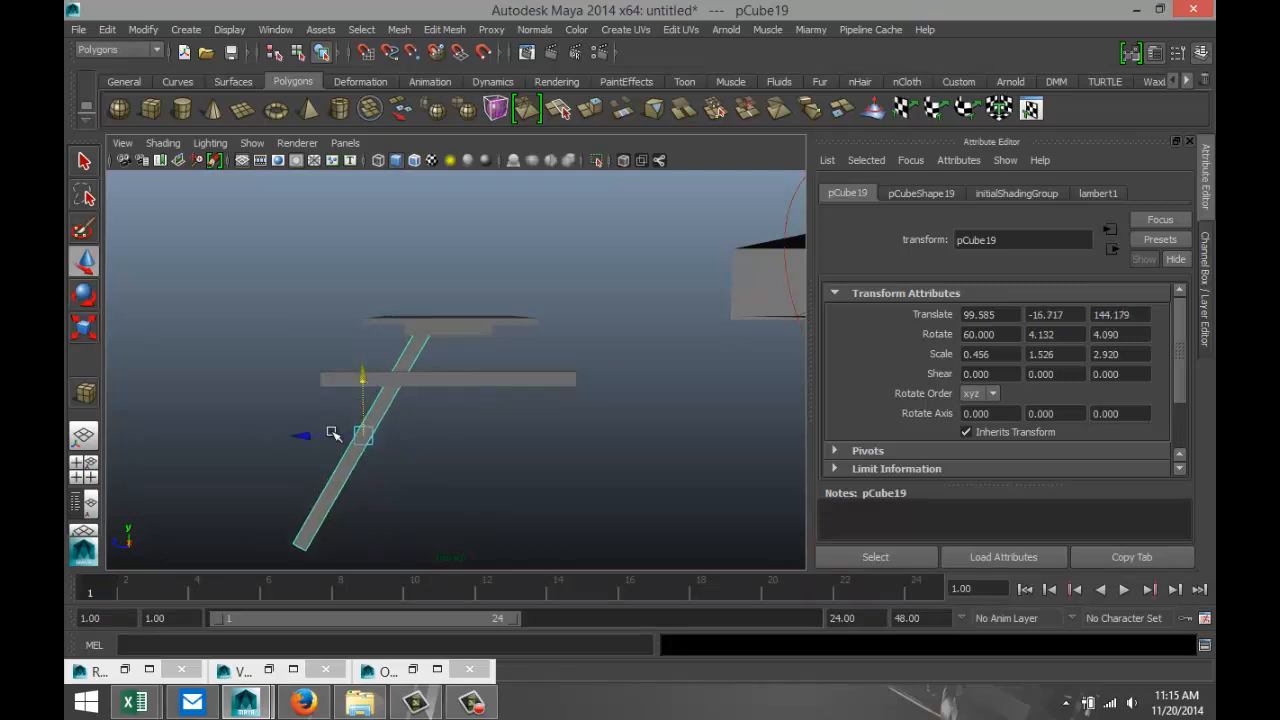
pyautogui.moveTo(309, 435); pyautogui.dragTo(314, 437)
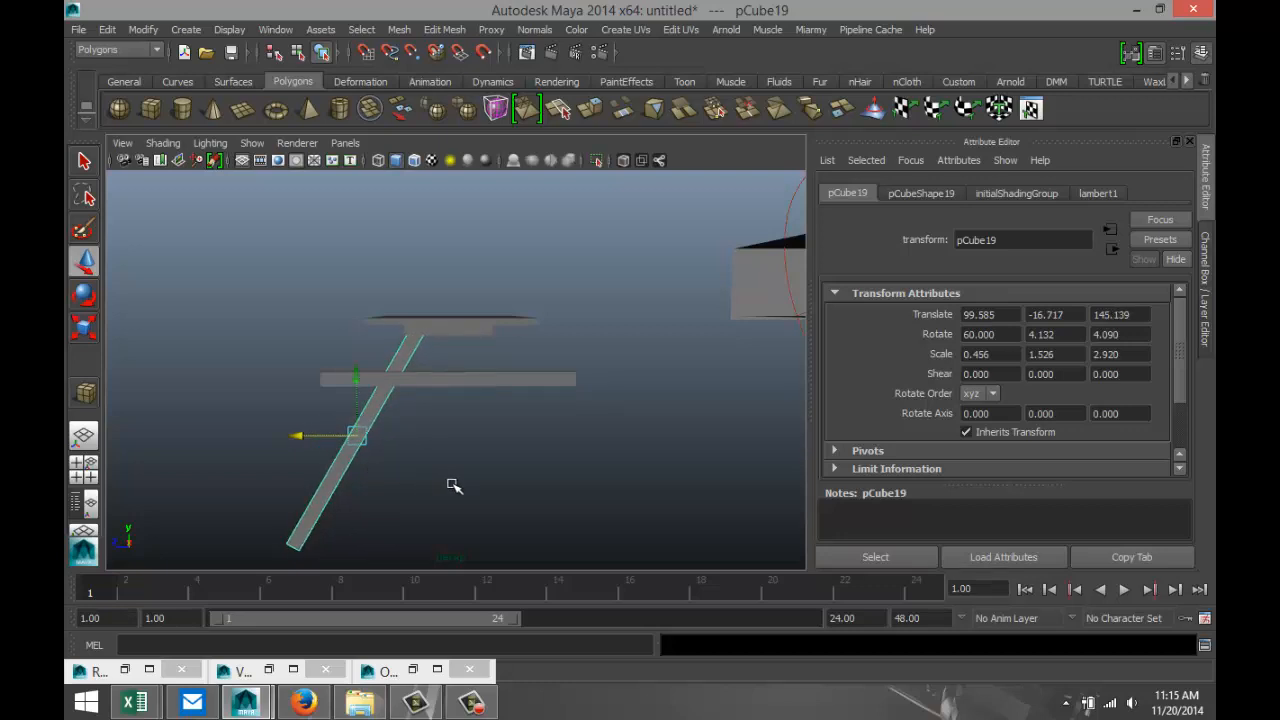
# Duplicate the slanted leg, move the copy to the other end of the crossbar, and set its X rotation to 120.
pyautogui.hotkey('ctrl', 'd')
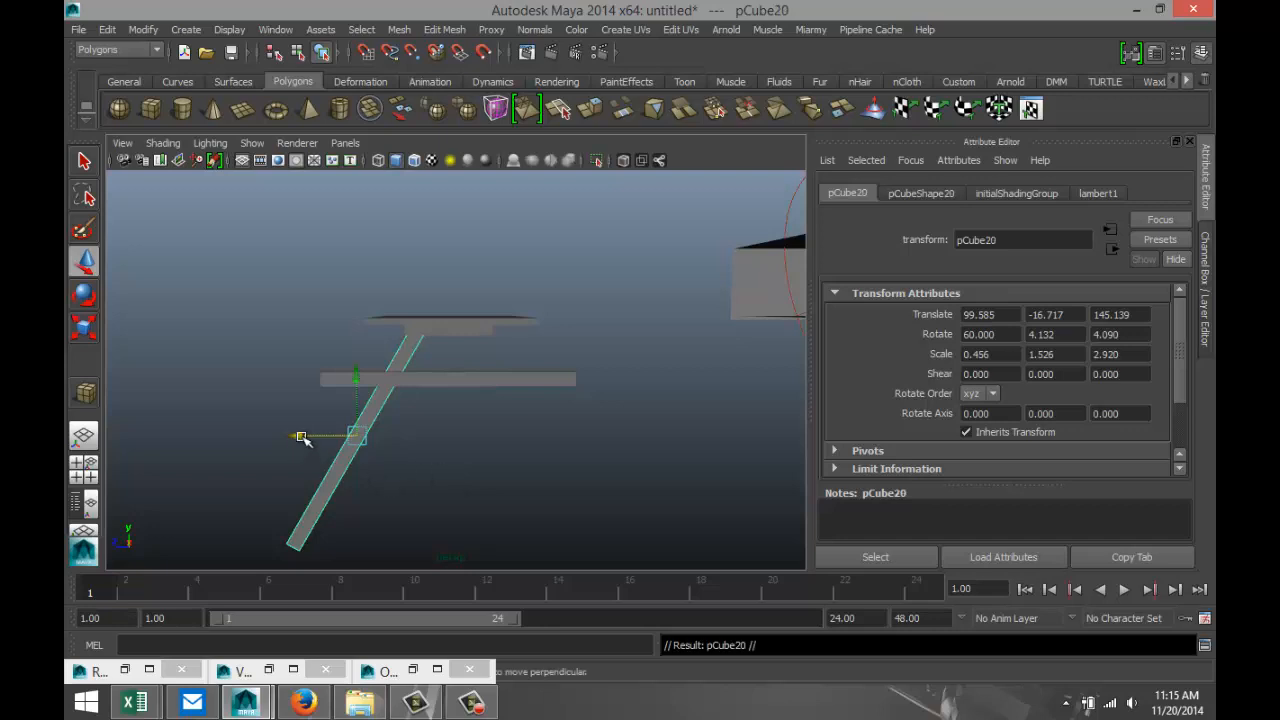
pyautogui.moveTo(301, 437); pyautogui.dragTo(503, 472)
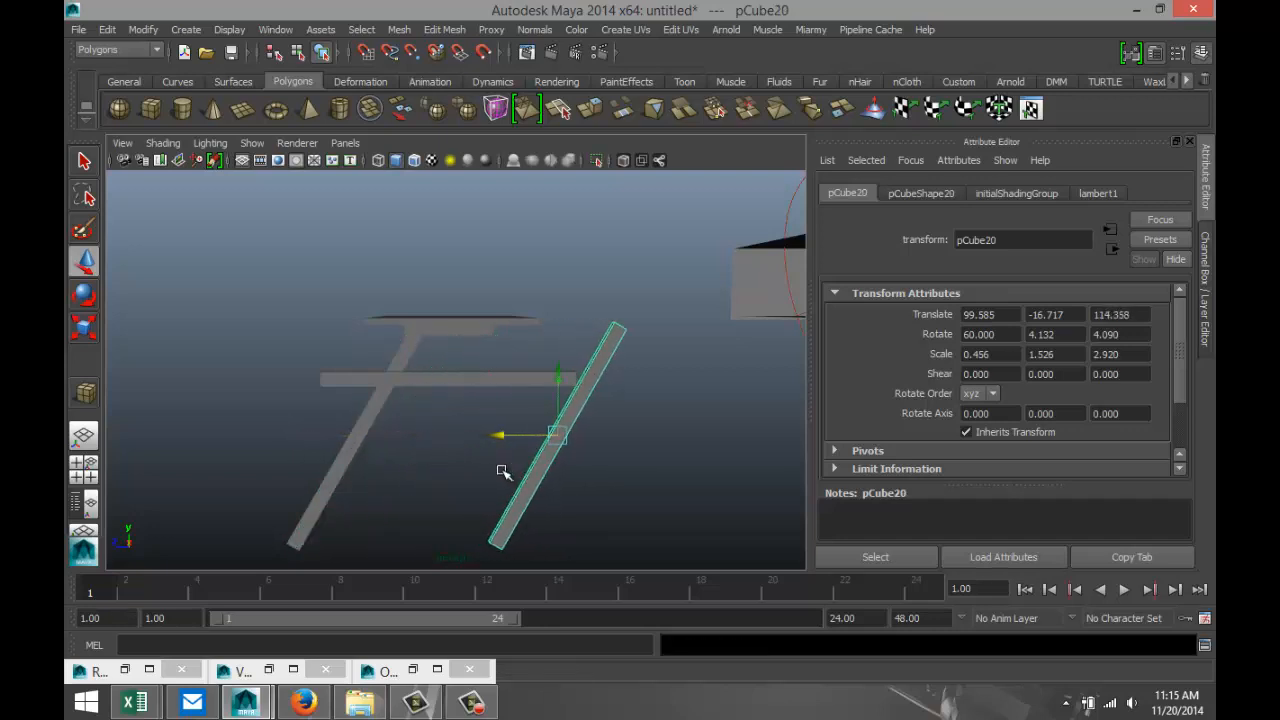
pyautogui.press('e')
pyautogui.moveTo(648, 470); pyautogui.dragTo(620, 394)
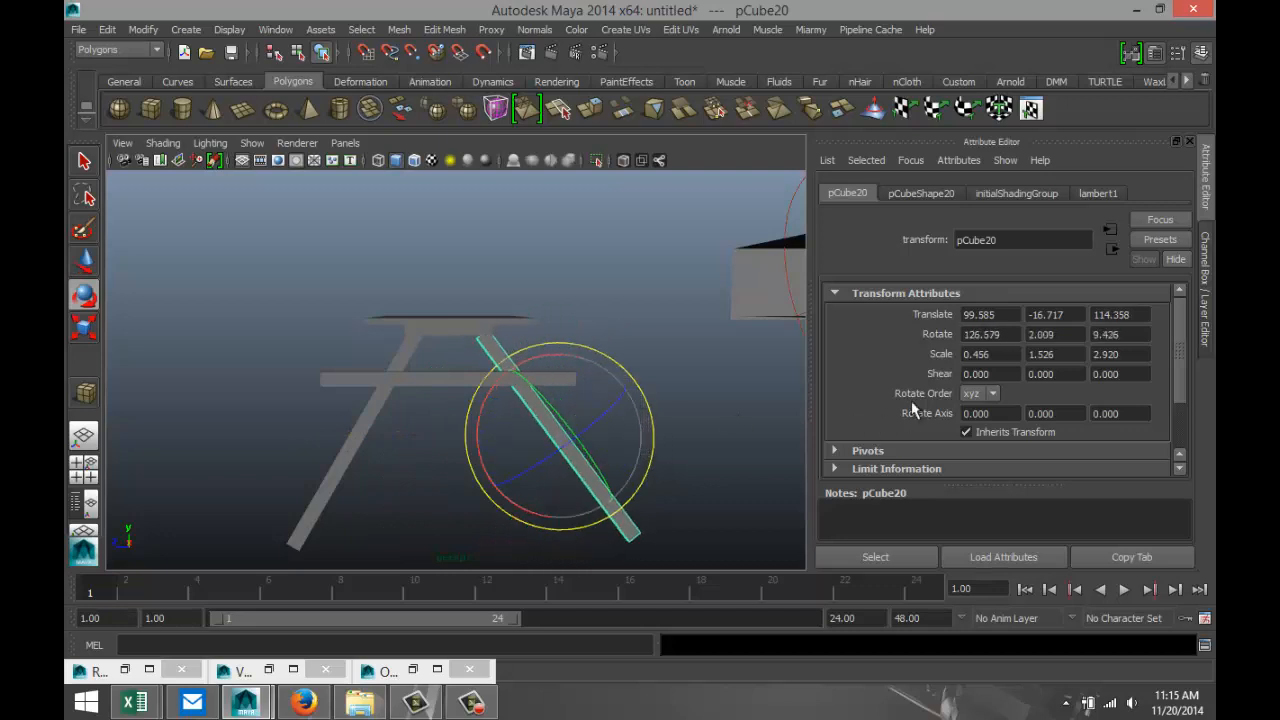
pyautogui.click(1008, 338)
pyautogui.write('120')
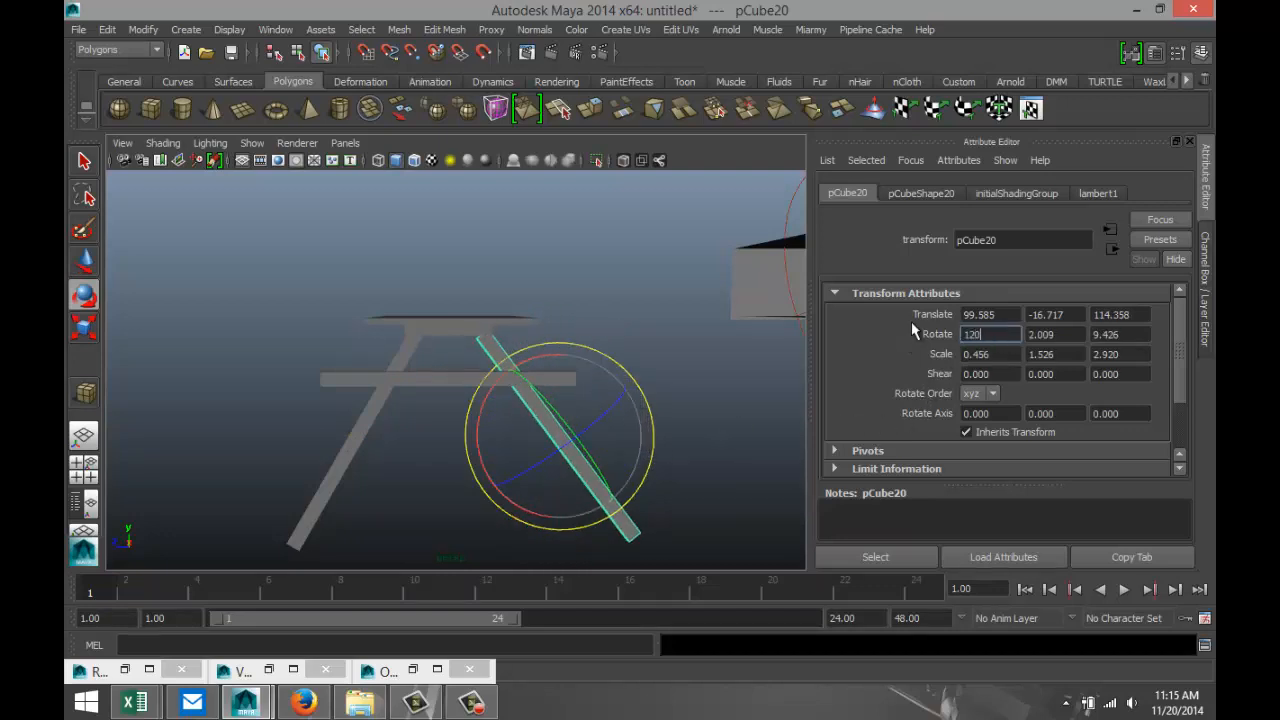
pyautogui.press('Return')
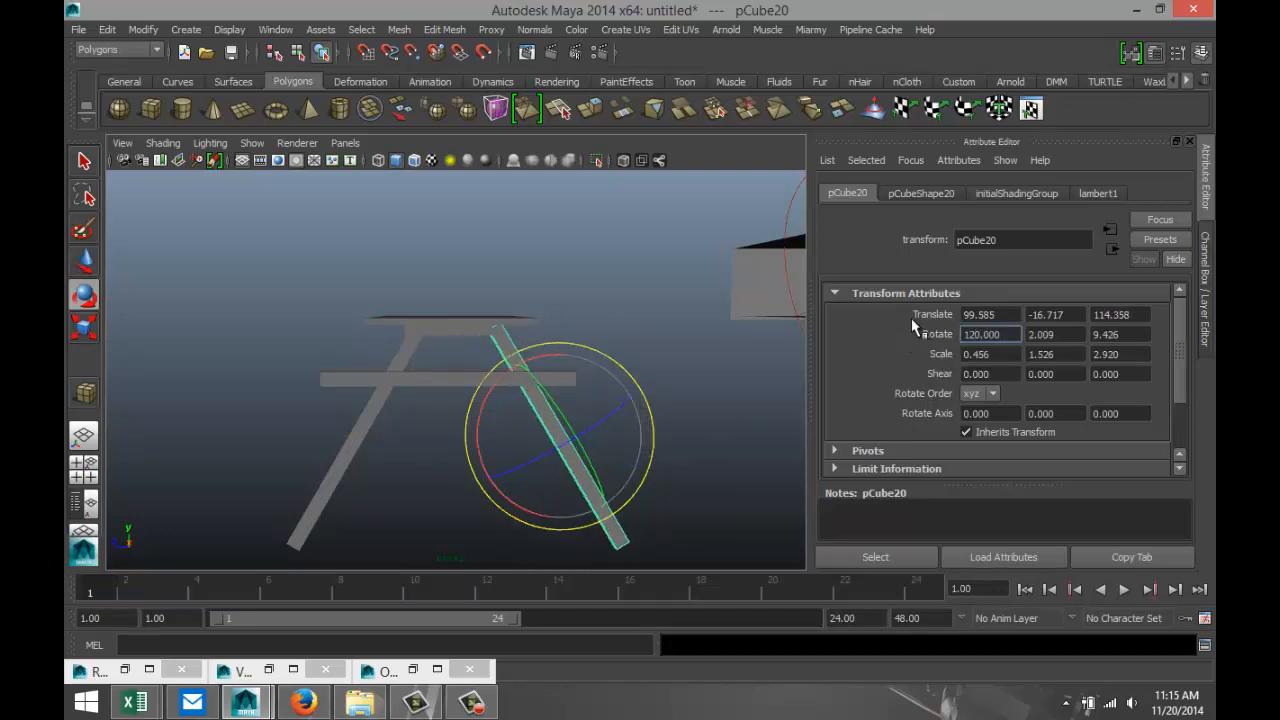
# Move the second leg slightly inward so its upper end sits under the tabletop support.
pyautogui.click(703, 431)
pyautogui.click(594, 480)
pyautogui.press('w')
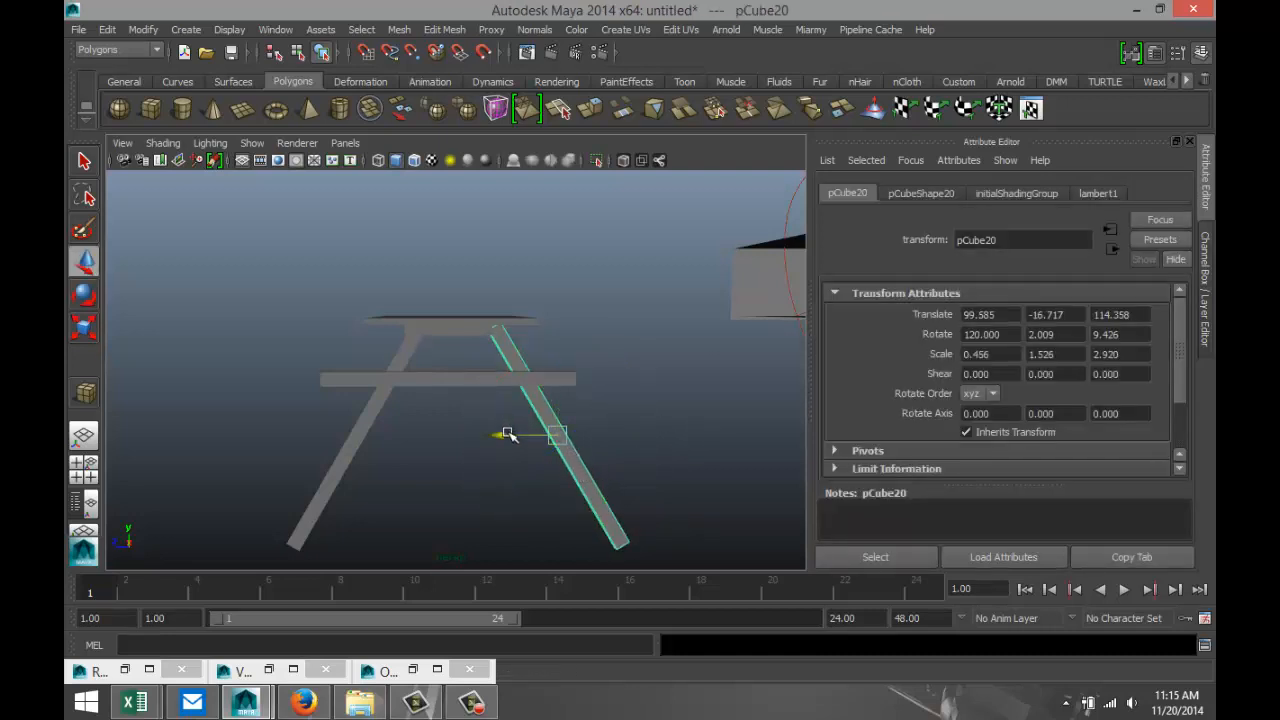
pyautogui.moveTo(508, 435); pyautogui.dragTo(498, 441)
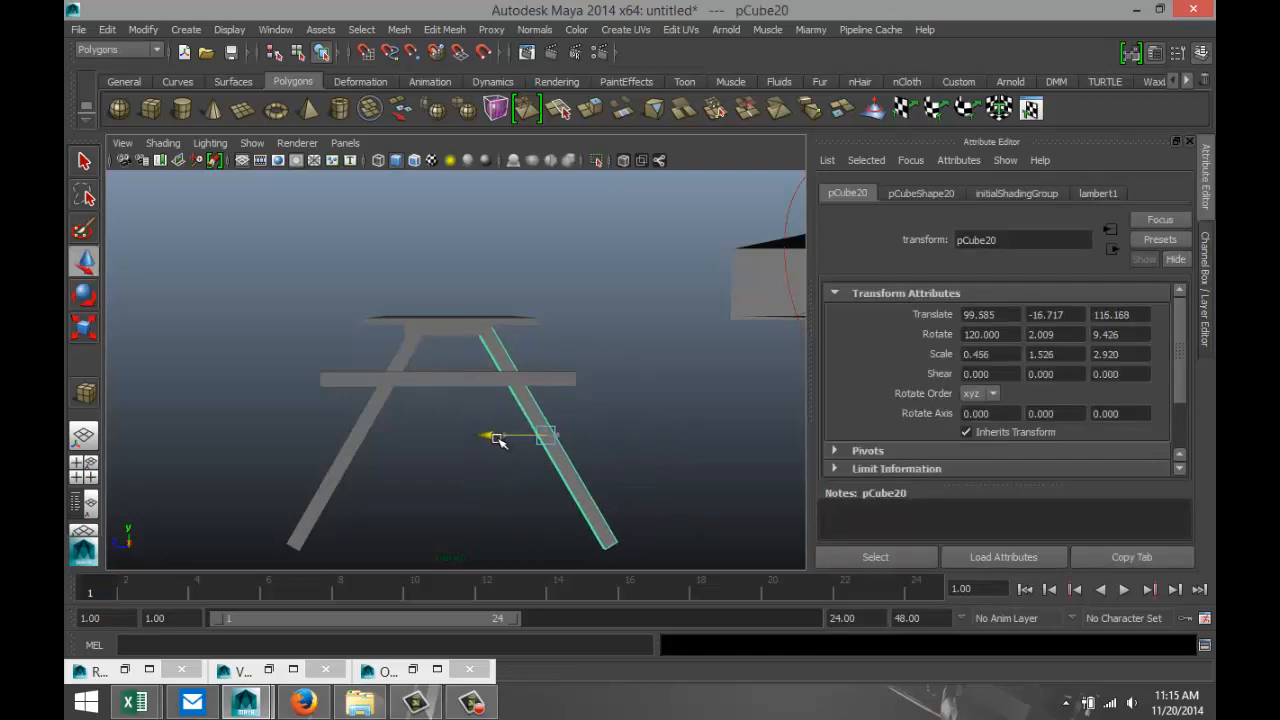
# Select the bottom end vertices of both slanted legs and raise them to shorten the legs.
pyautogui.scroll(-3, 498, 449)
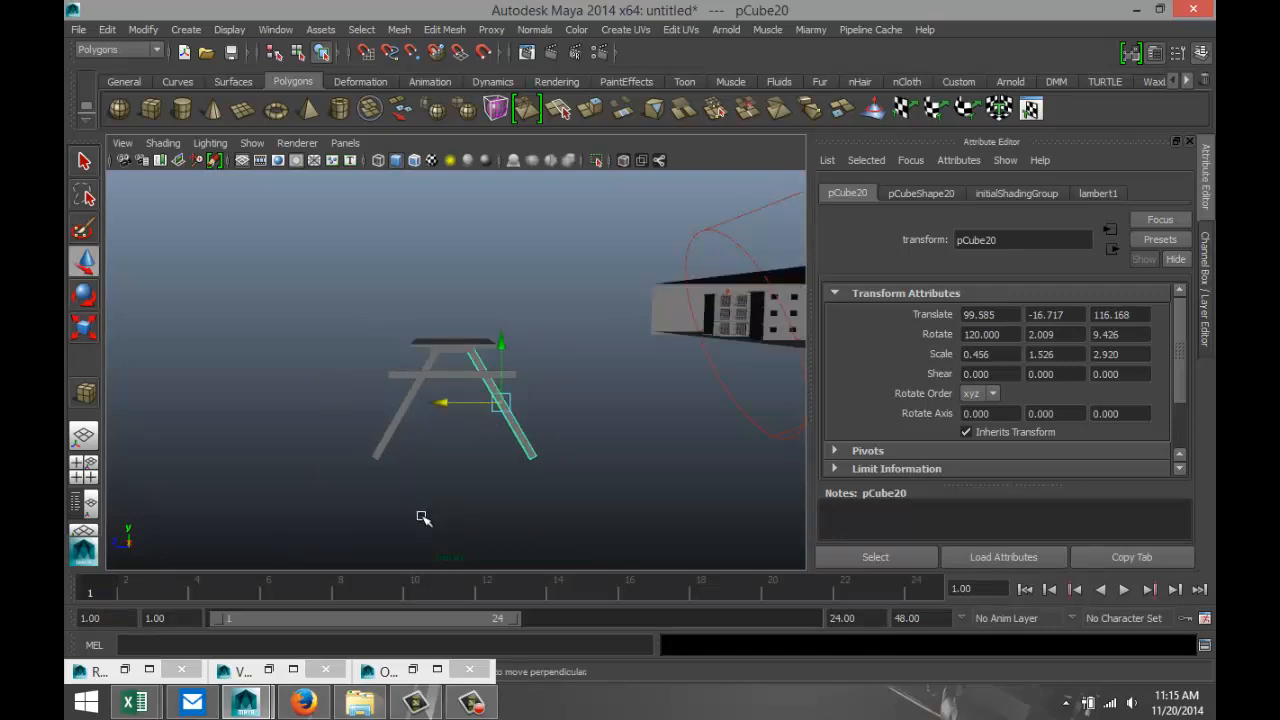
pyautogui.keyDown('alt'); pyautogui.moveTo(420, 517); pyautogui.dragTo(409, 483); pyautogui.keyUp('alt')
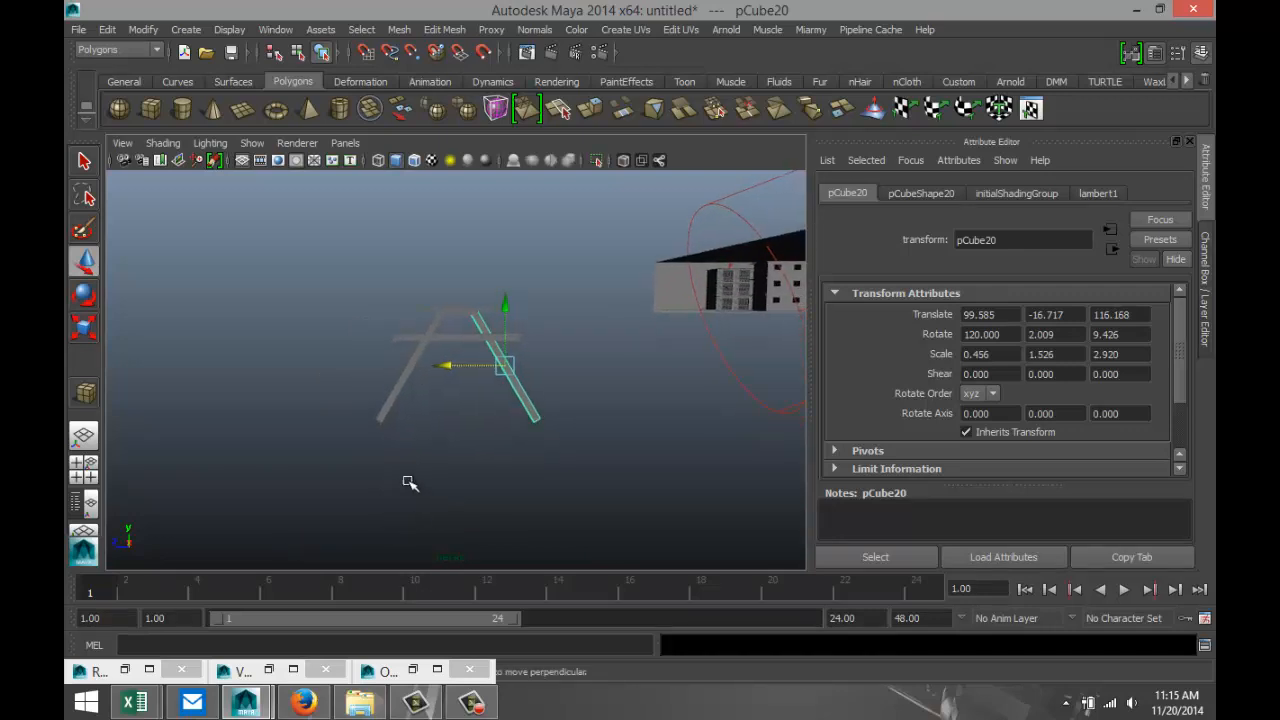
pyautogui.click(380, 417)
pyautogui.moveTo(381, 416); pyautogui.dragTo(314, 287, button='right')
pyautogui.moveTo(356, 406); pyautogui.dragTo(630, 466)
pyautogui.click(535, 428)
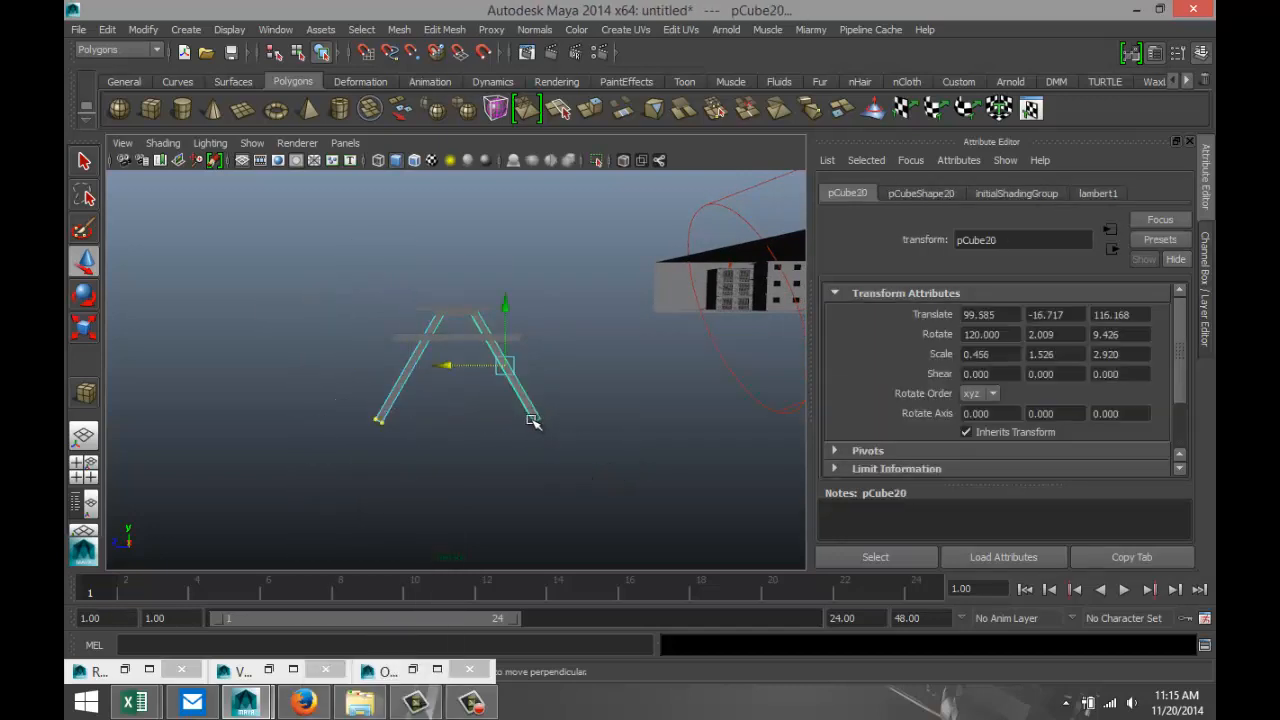
pyautogui.moveTo(535, 425); pyautogui.dragTo(459, 293, button='right')
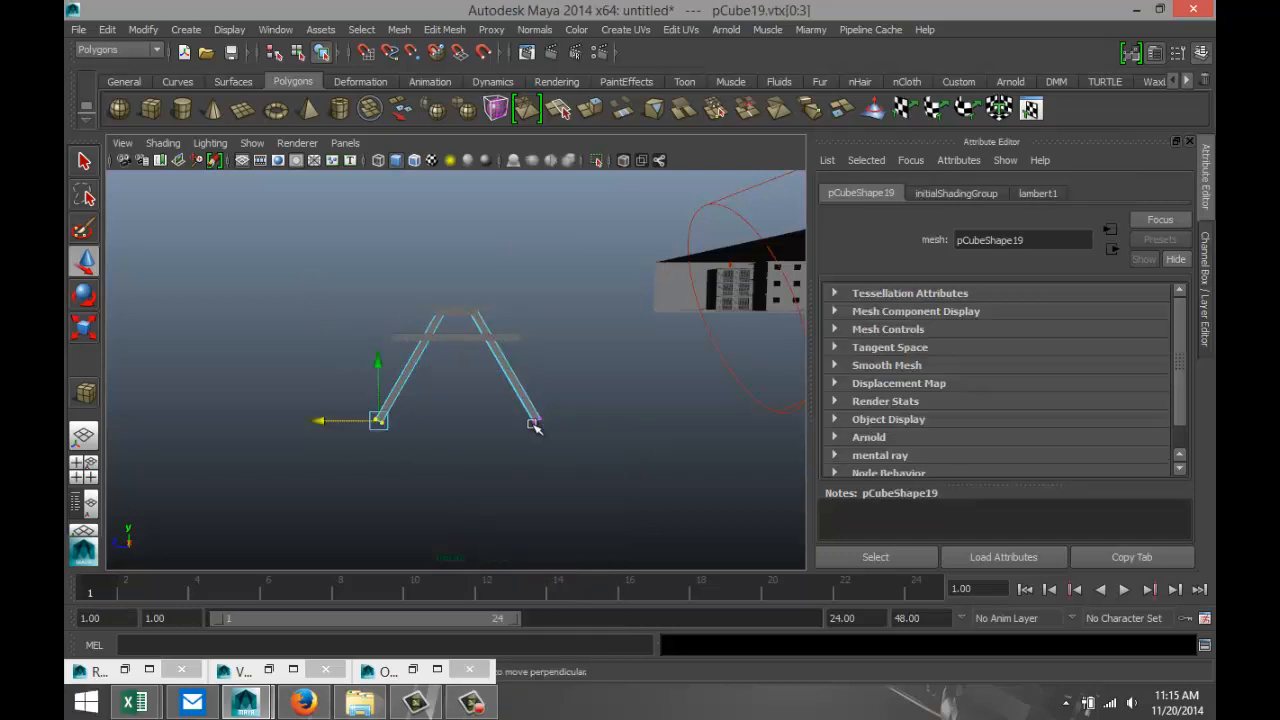
pyautogui.keyDown('shift'); pyautogui.moveTo(508, 398); pyautogui.dragTo(600, 478); pyautogui.keyUp('shift')
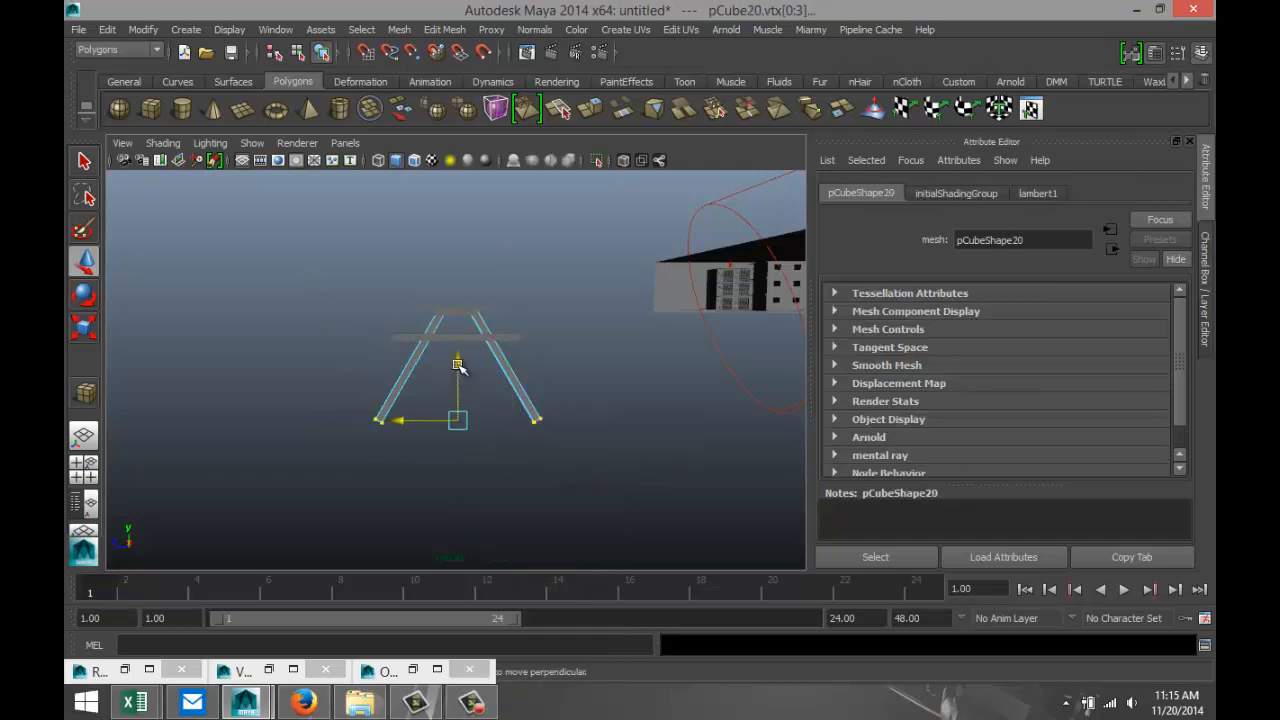
pyautogui.moveTo(459, 362); pyautogui.dragTo(457, 322)
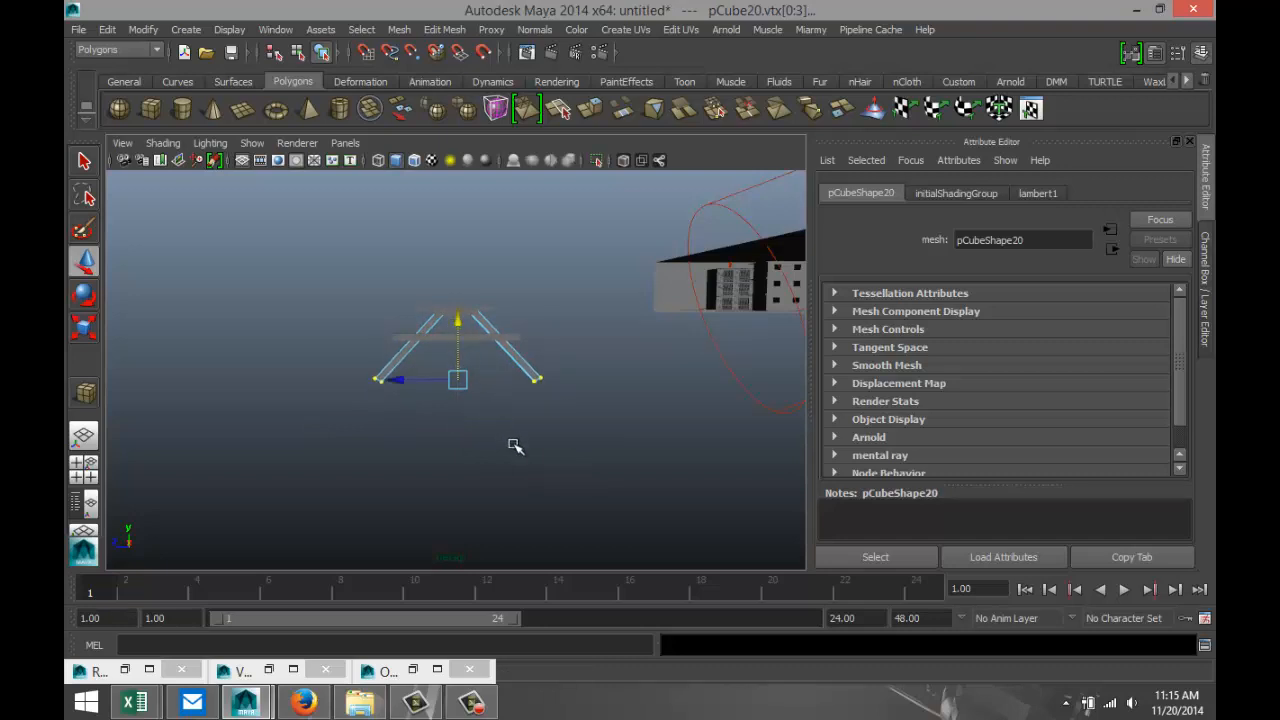
# Scale the bottom leg vertices closer together to narrow the legs' spread, and clear the selection.
pyautogui.press('r')
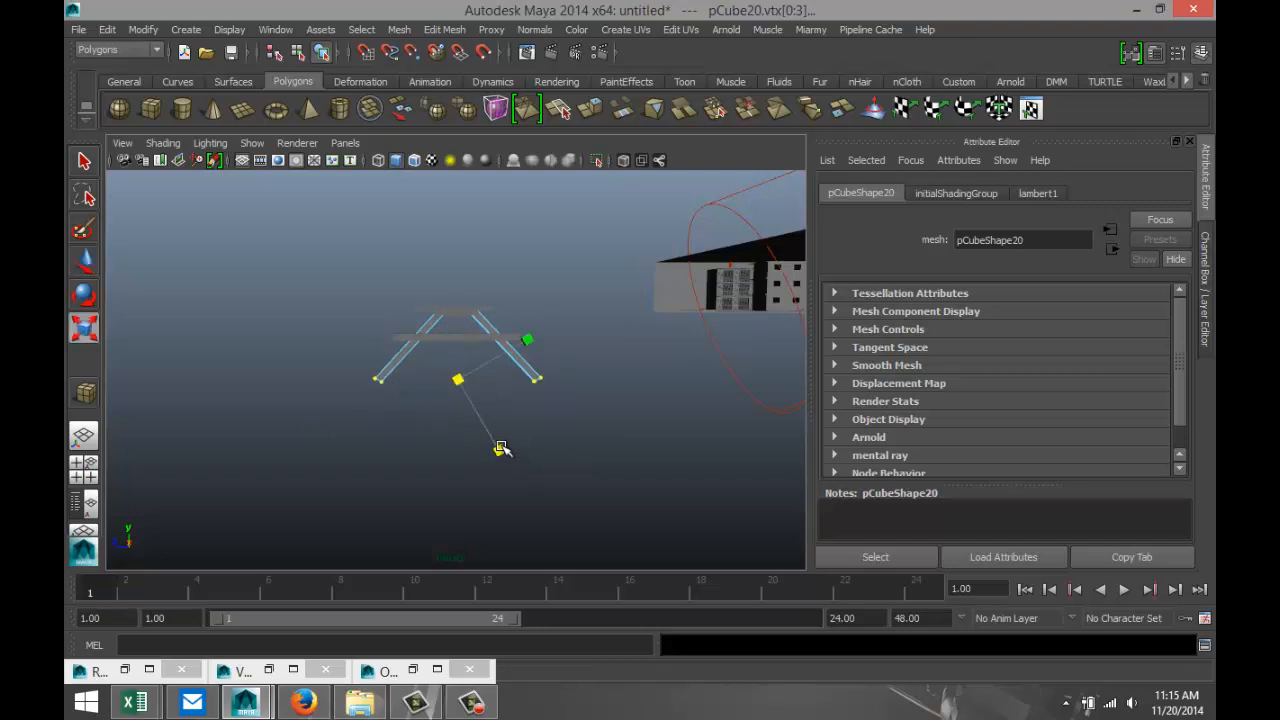
pyautogui.click(528, 341)
pyautogui.moveTo(528, 341); pyautogui.dragTo(454, 327)
pyautogui.press('w')
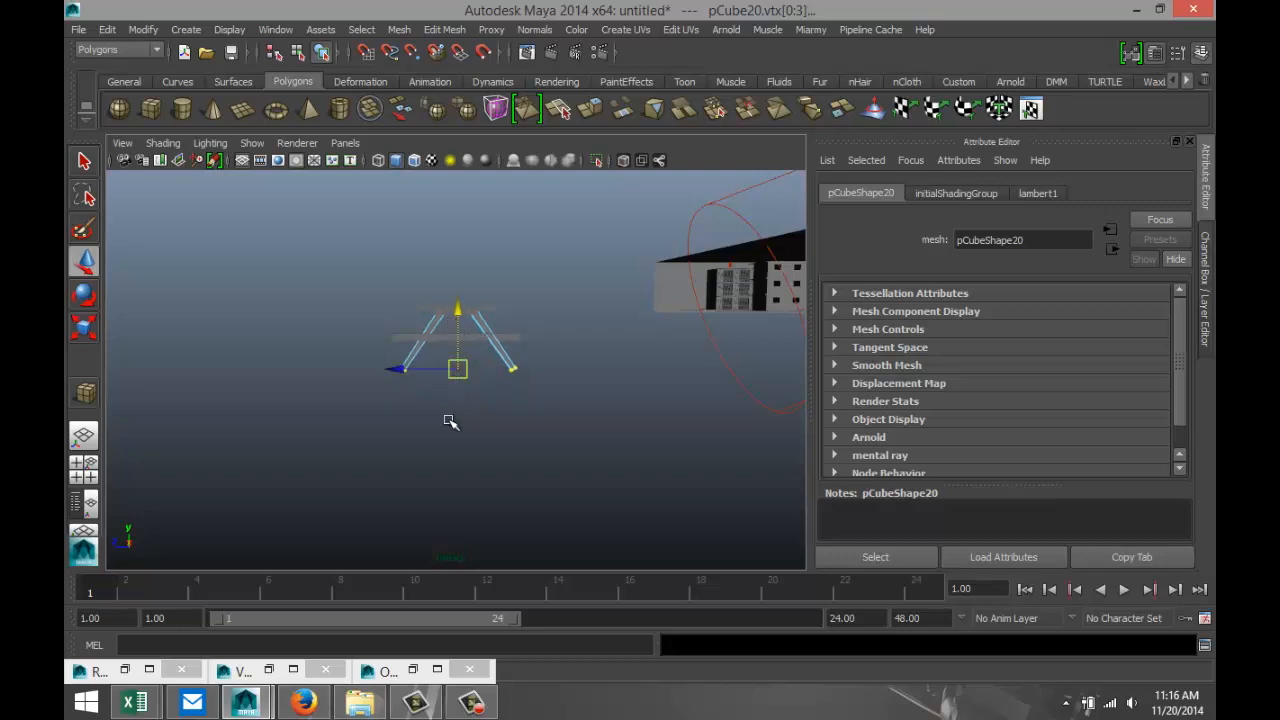
pyautogui.click(431, 469)
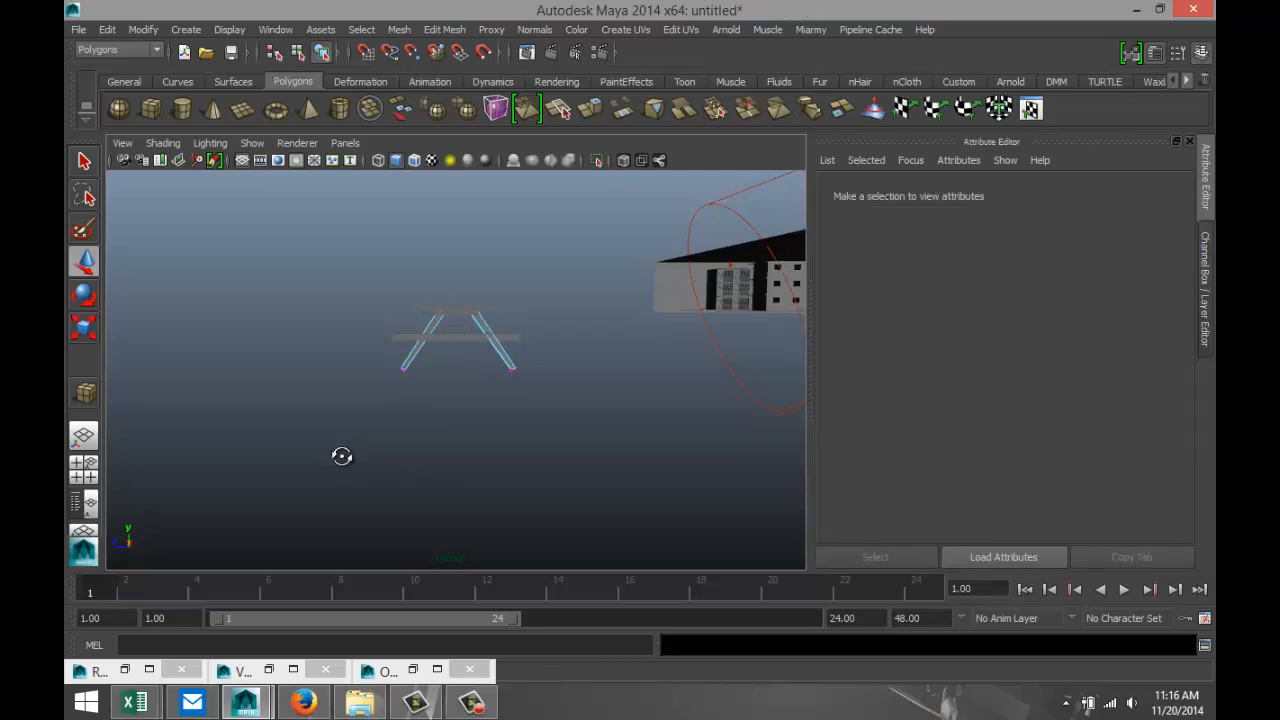
# Duplicate the tabletop, move the copy out beside the table along Z, and narrow it to a Z scale of about 0.127.
pyautogui.keyDown('alt'); pyautogui.moveTo(342, 456); pyautogui.dragTo(560, 452); pyautogui.keyUp('alt')
pyautogui.keyDown('alt'); pyautogui.moveTo(583, 438); pyautogui.dragTo(609, 516, button='middle'); pyautogui.keyUp('alt')
pyautogui.scroll(2, 603, 508)
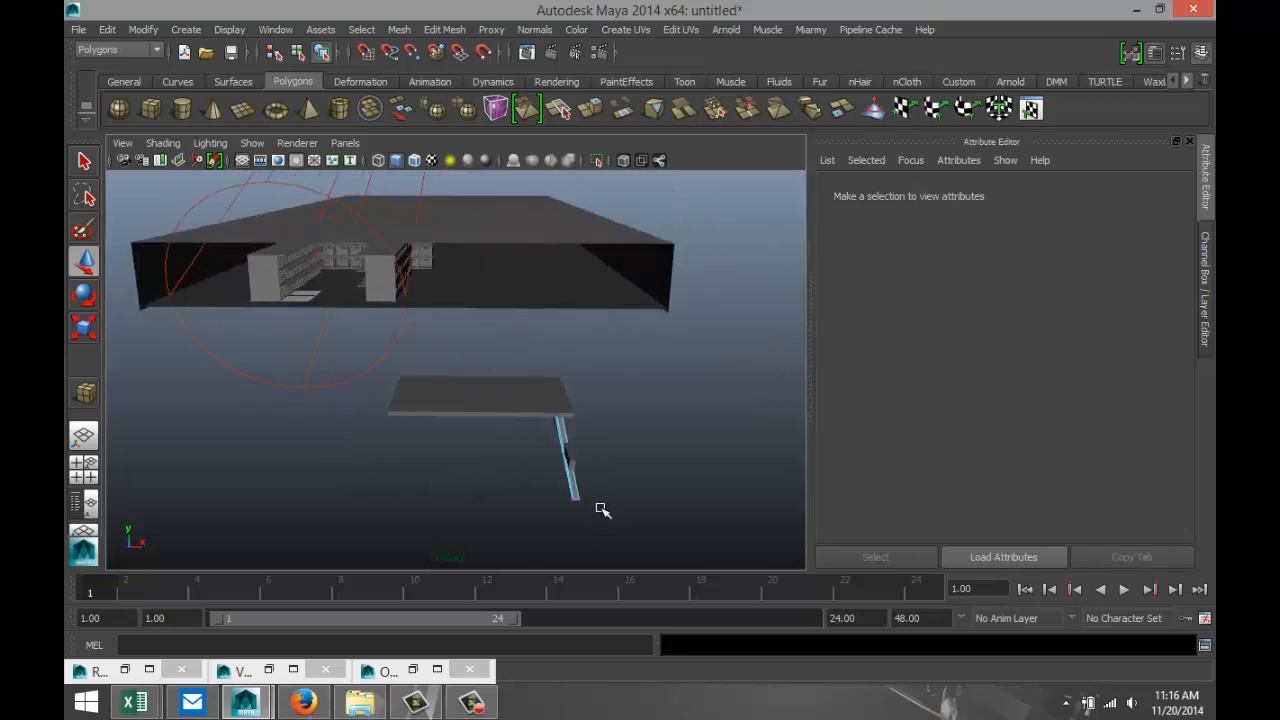
pyautogui.keyDown('alt'); pyautogui.moveTo(431, 503); pyautogui.dragTo(526, 451); pyautogui.keyUp('alt')
pyautogui.click(523, 391)
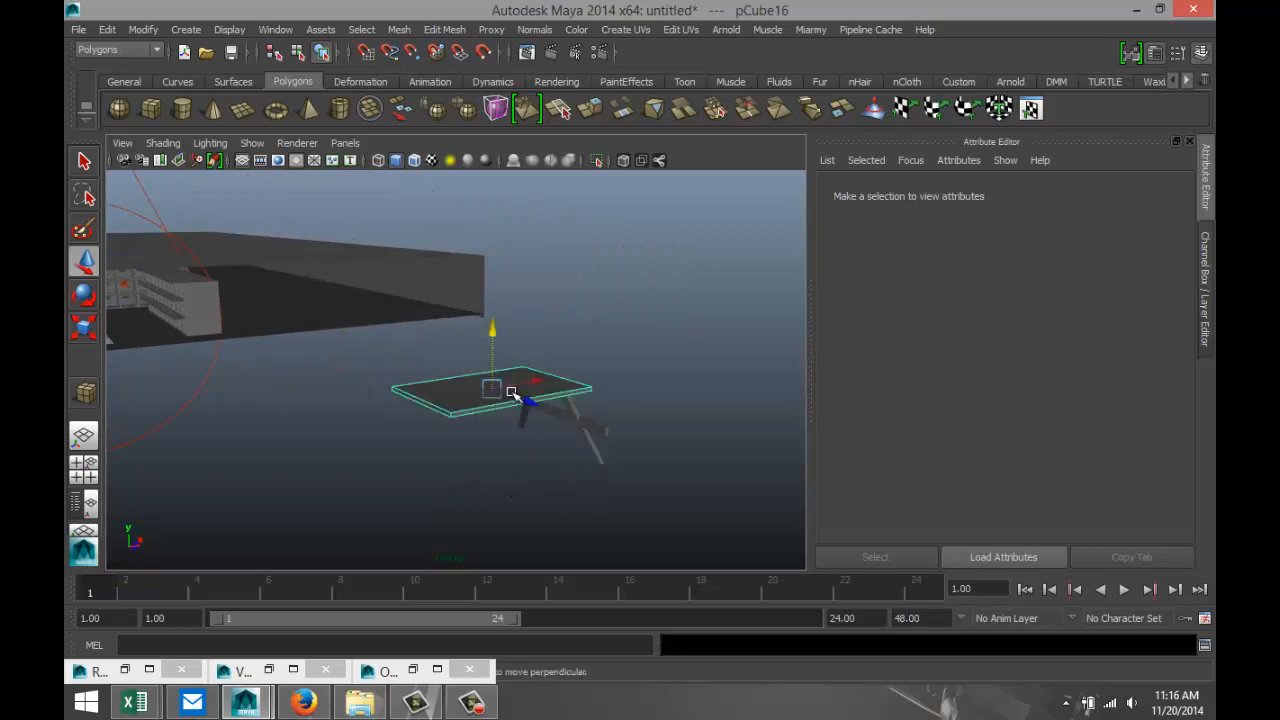
pyautogui.hotkey('ctrl', 'd')
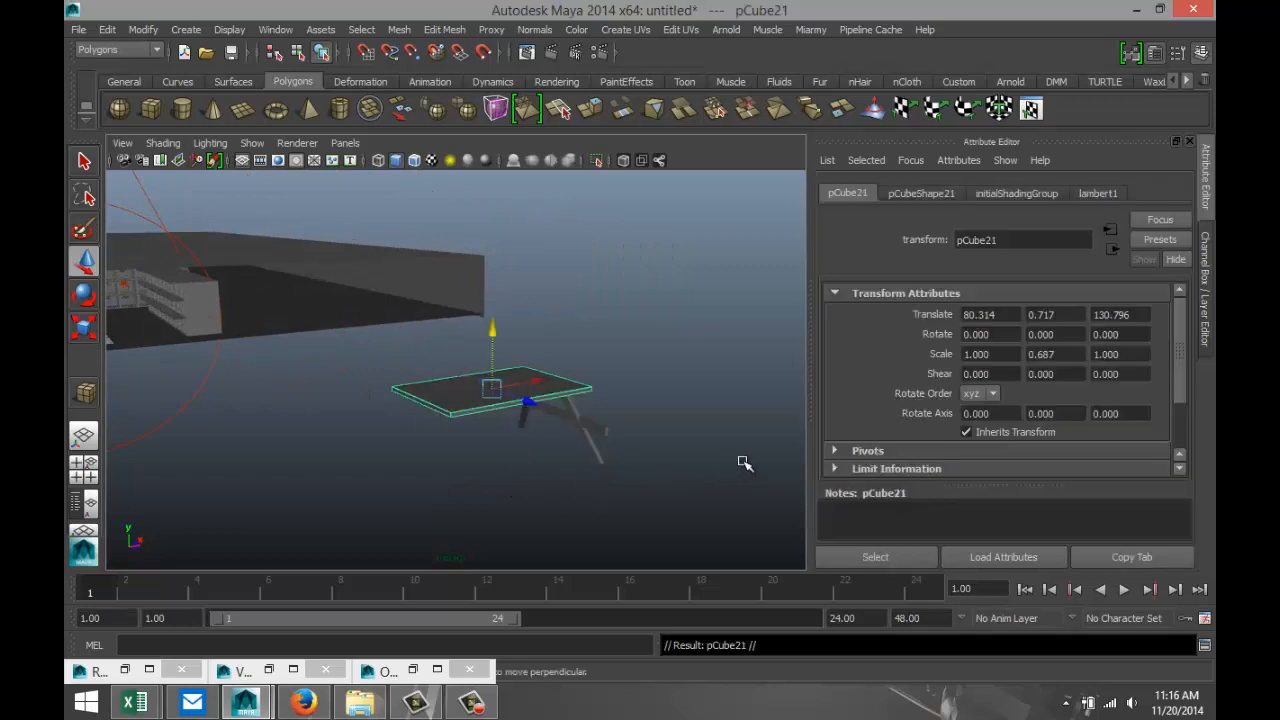
pyautogui.moveTo(528, 401); pyautogui.dragTo(596, 440)
pyautogui.press('r')
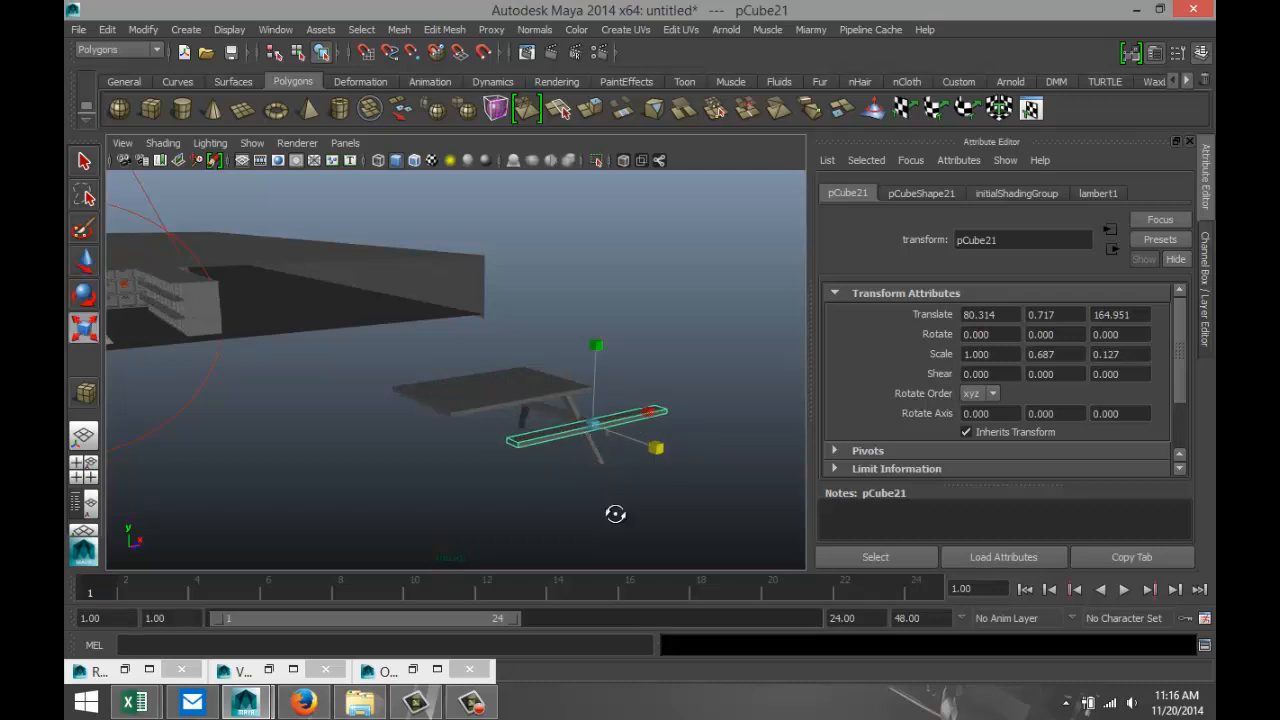
# Move the narrow seat plank in toward the table and lower it to the end of the long crossbar.
pyautogui.keyDown('alt'); pyautogui.moveTo(615, 514); pyautogui.dragTo(367, 496); pyautogui.keyUp('alt')
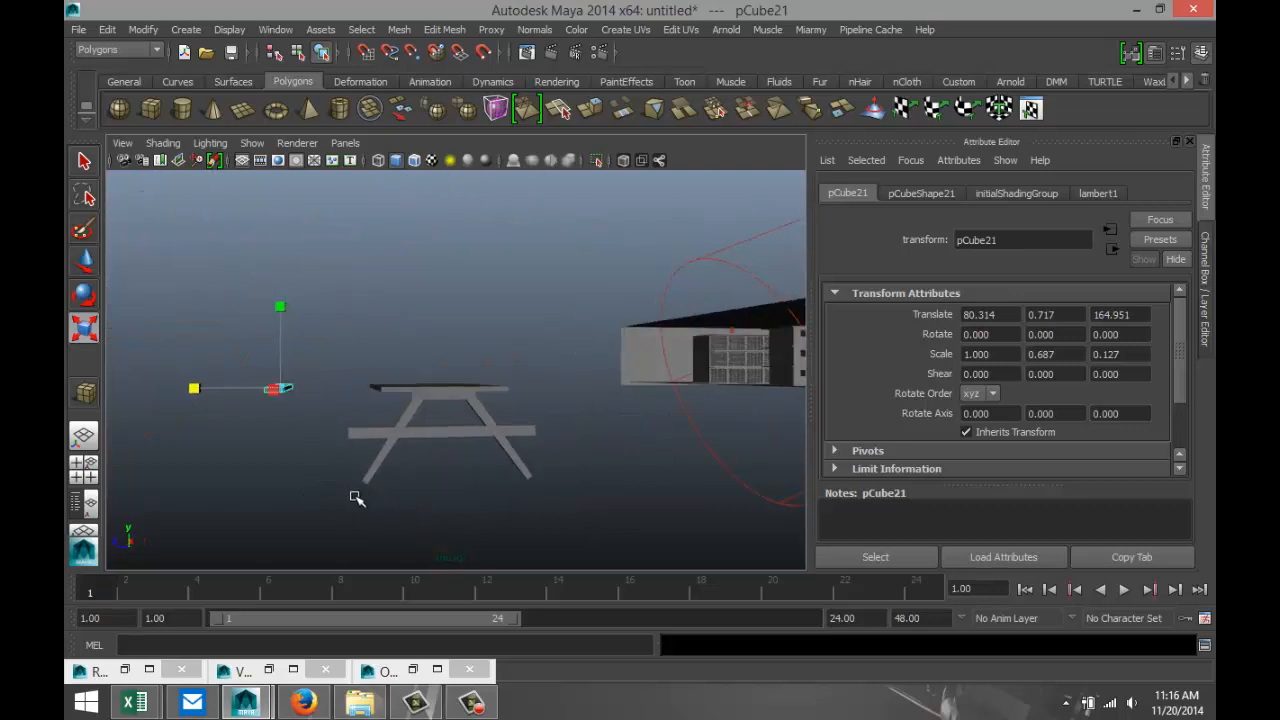
pyautogui.press('w')
pyautogui.moveTo(224, 394); pyautogui.dragTo(286, 397)
pyautogui.moveTo(347, 331); pyautogui.dragTo(353, 367)
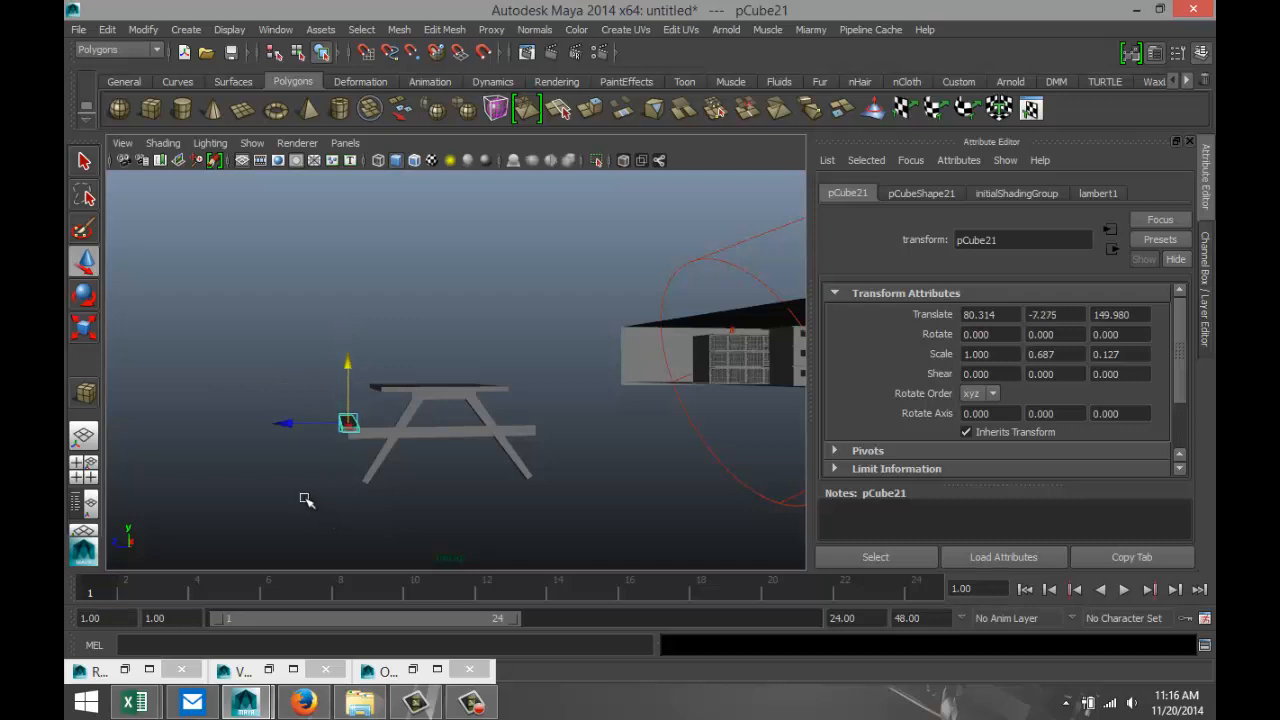
# Widen the seat plank to a Z scale of about 0.25 and raise it slightly to rest on the crossbar.
pyautogui.press('r')
pyautogui.moveTo(271, 426); pyautogui.dragTo(183, 432)
pyautogui.keyDown('alt'); pyautogui.moveTo(379, 515); pyautogui.dragTo(363, 489); pyautogui.keyUp('alt')
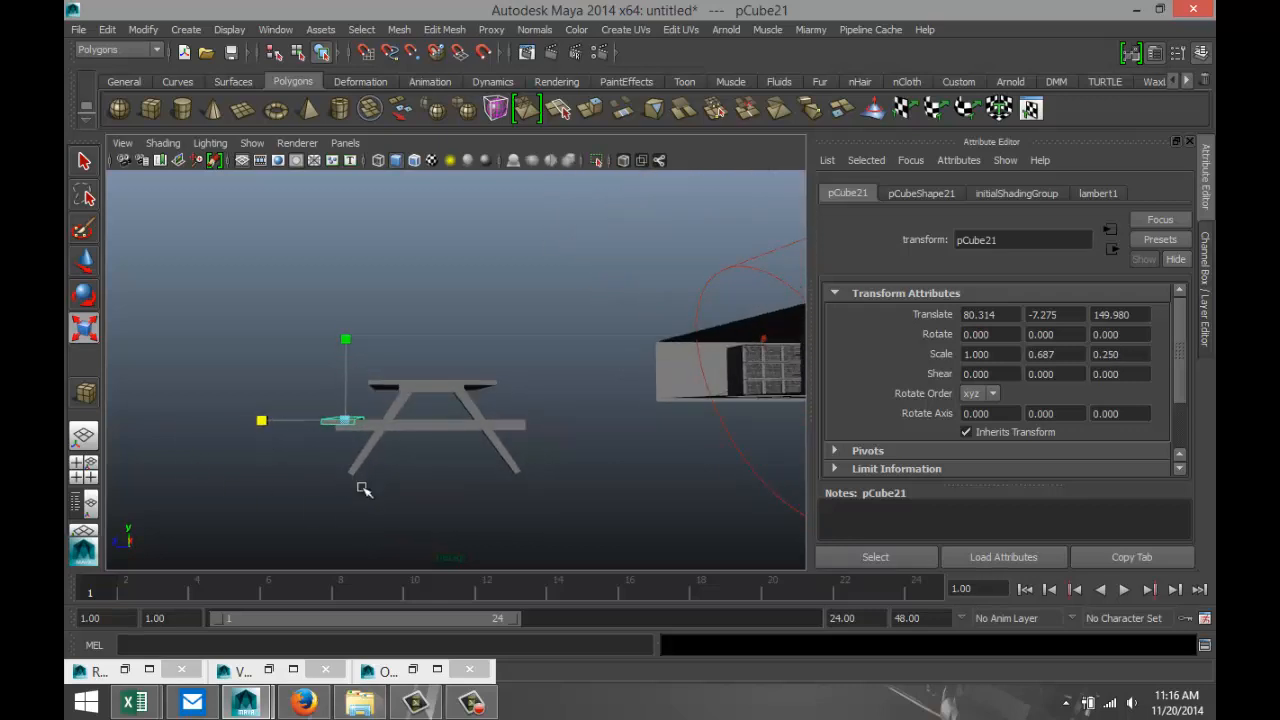
pyautogui.press('w')
pyautogui.moveTo(346, 370); pyautogui.dragTo(346, 362)
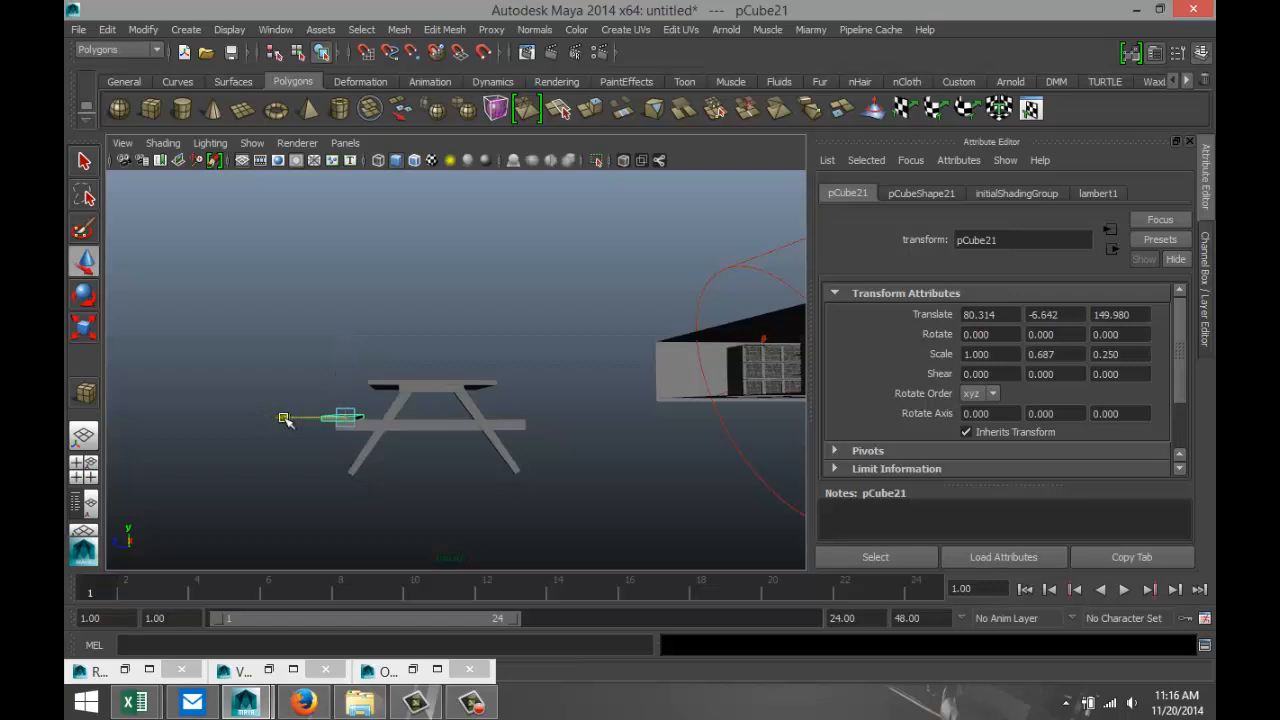
# Select both slanted legs and the long crossbar, and move them slightly inward under the tabletop along X.
pyautogui.keyDown('alt'); pyautogui.moveTo(398, 512); pyautogui.dragTo(495, 502); pyautogui.keyUp('alt')
pyautogui.click(485, 496)
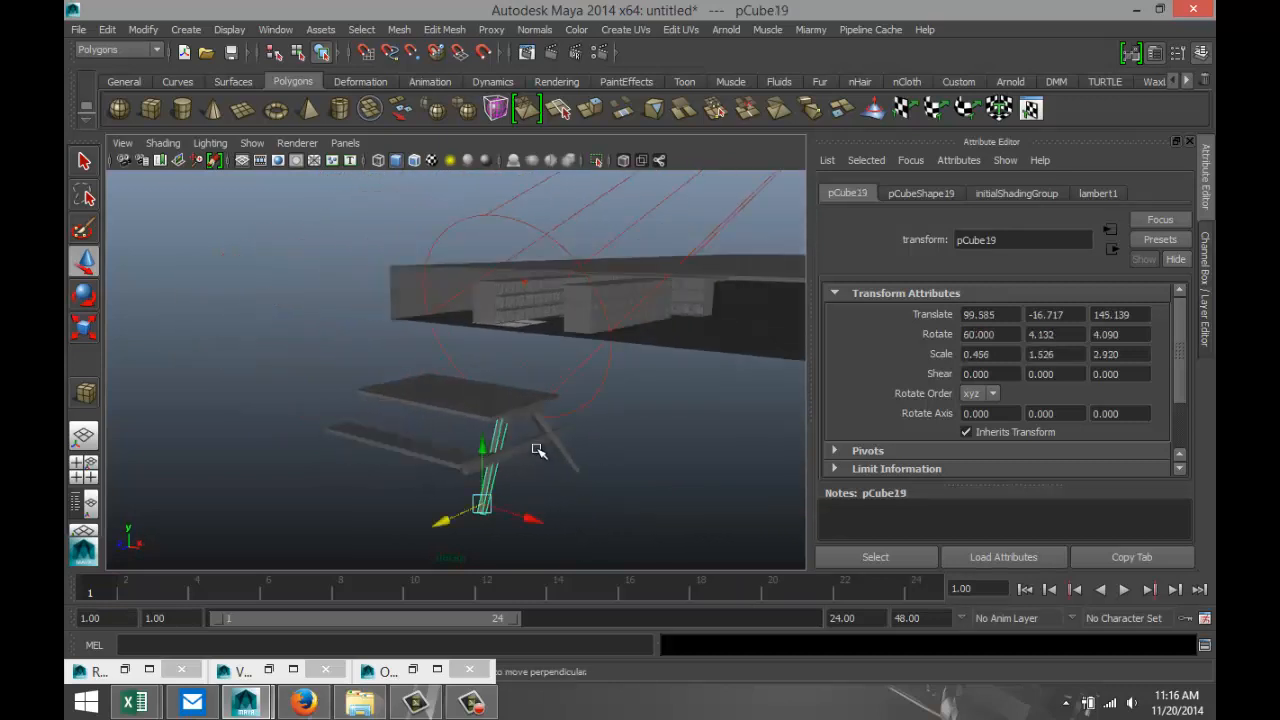
pyautogui.click(566, 468)
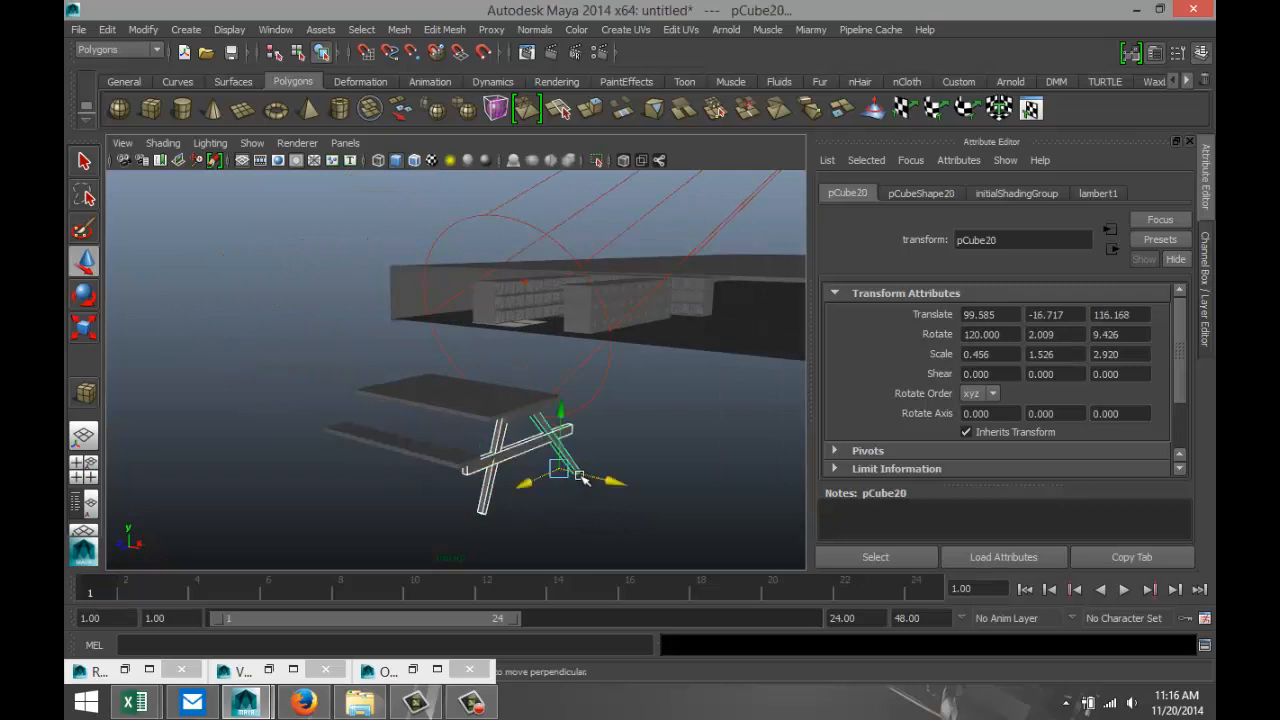
pyautogui.moveTo(612, 482); pyautogui.dragTo(608, 481)
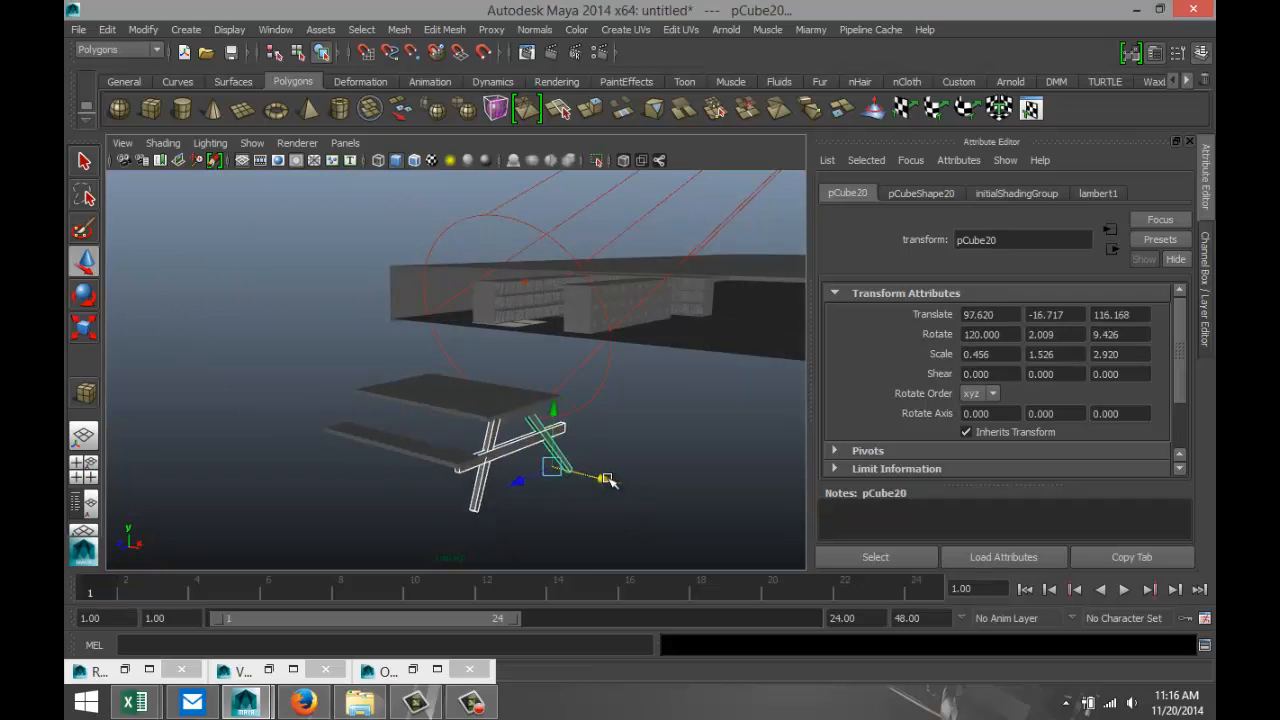
# Combine the selected legs and crossbar into one mesh and center its pivot.
pyautogui.keyDown('alt'); pyautogui.moveTo(543, 527); pyautogui.dragTo(503, 492); pyautogui.keyUp('alt')
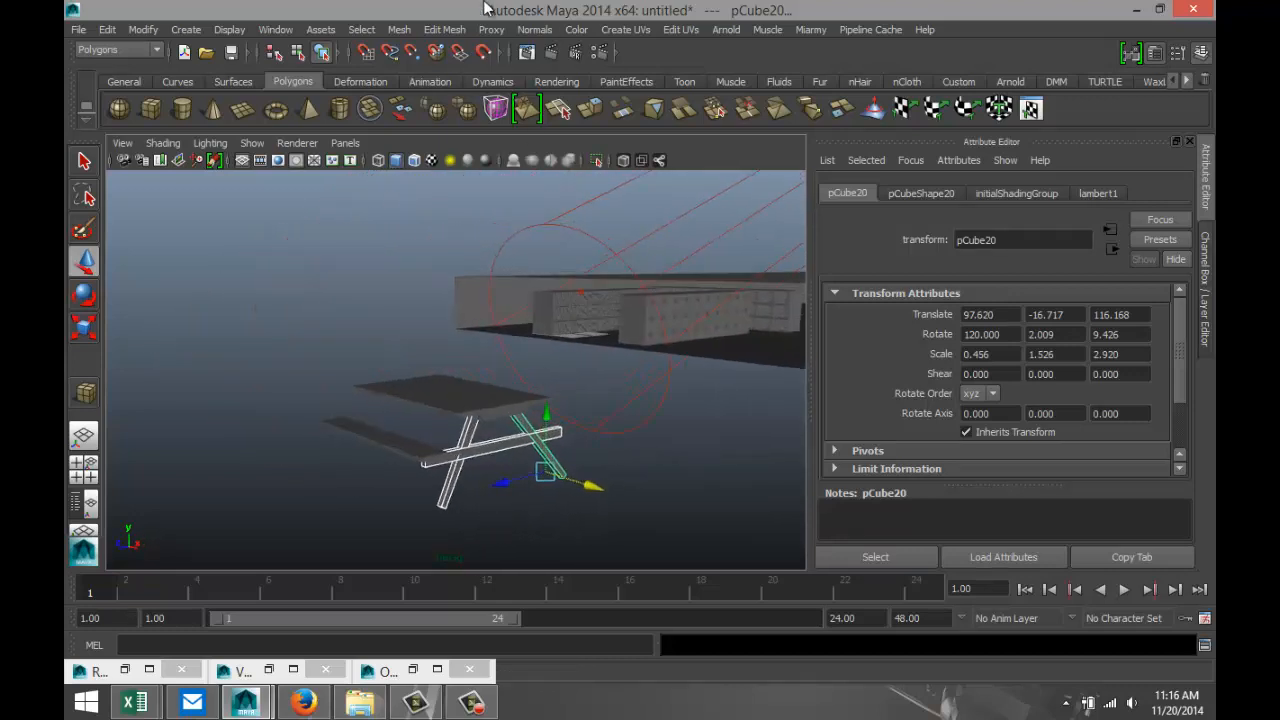
pyautogui.click(399, 30)
pyautogui.click(430, 62)
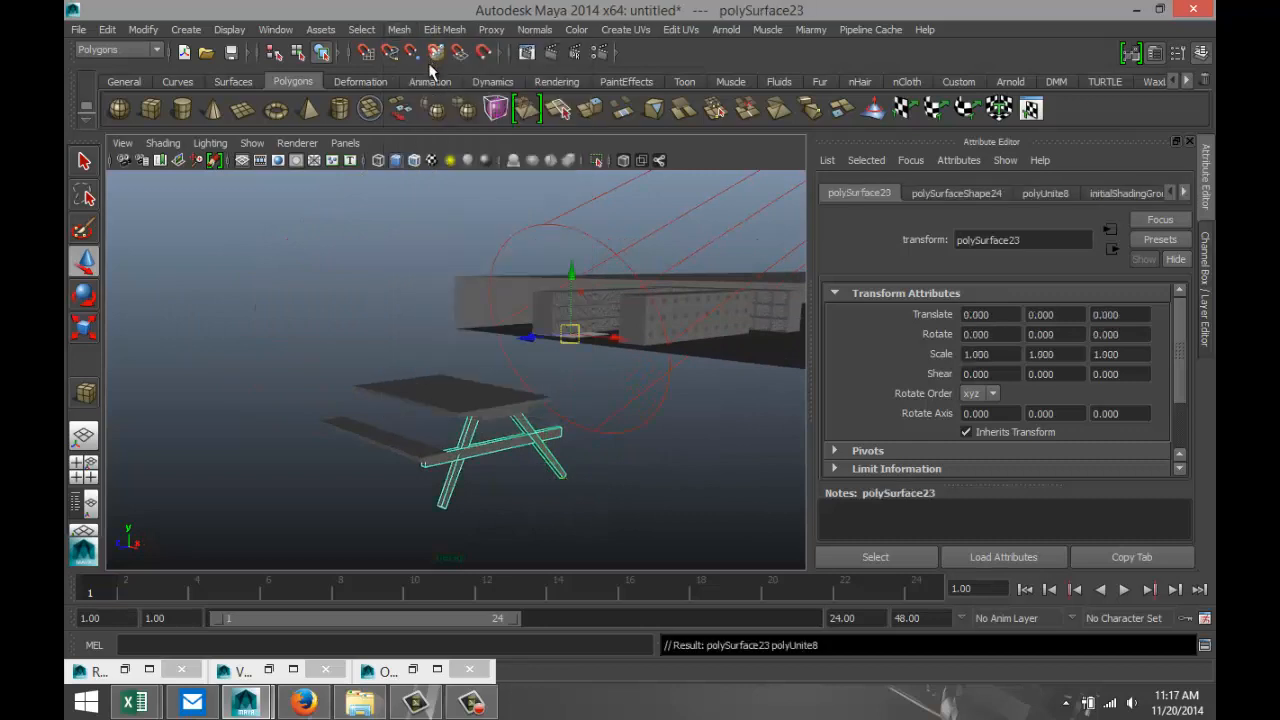
pyautogui.click(143, 29)
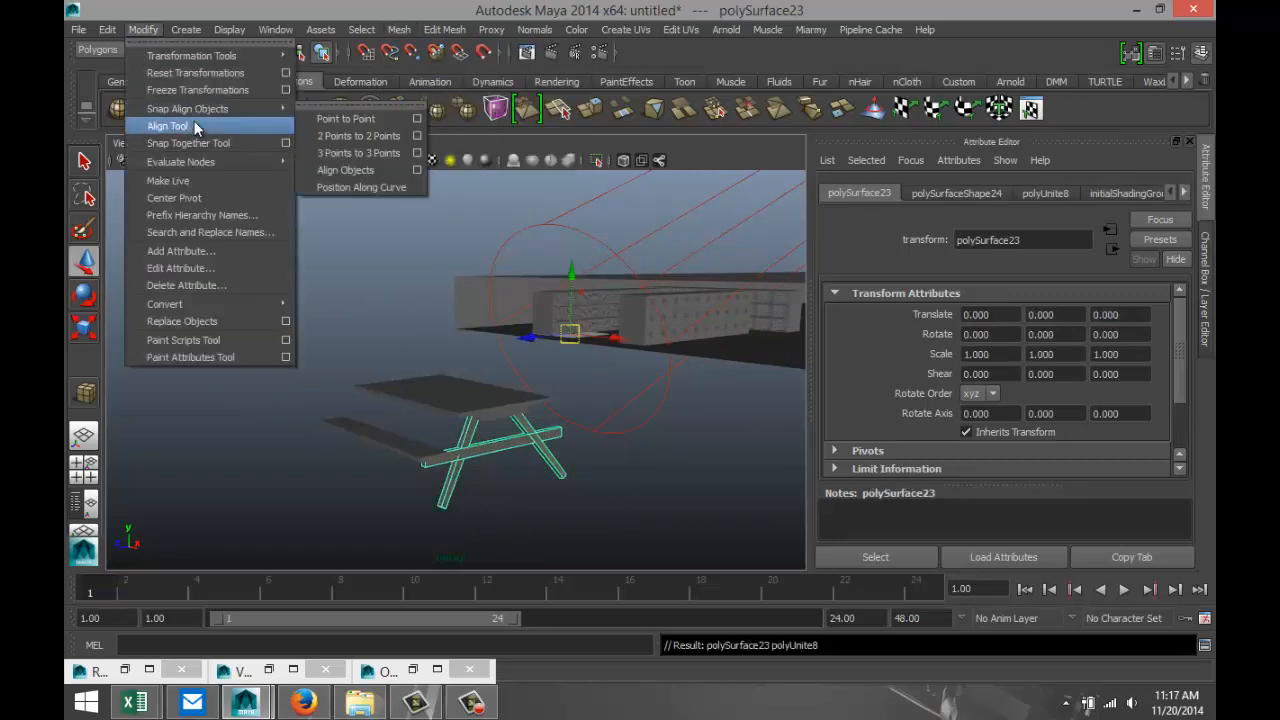
pyautogui.click(203, 198)
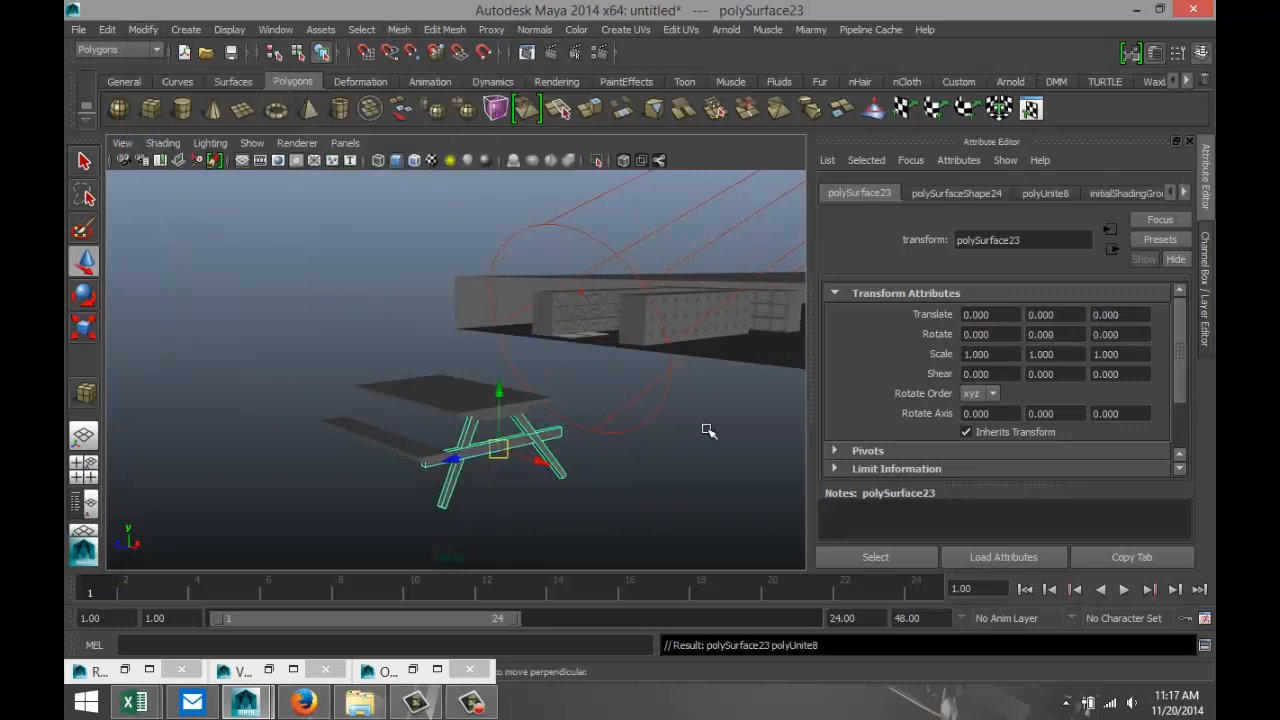
# Duplicate the combined leg frame and move the copy past the table's opposite end, to about -76.8 in X.
pyautogui.hotkey('alt', 'shift', 'd')
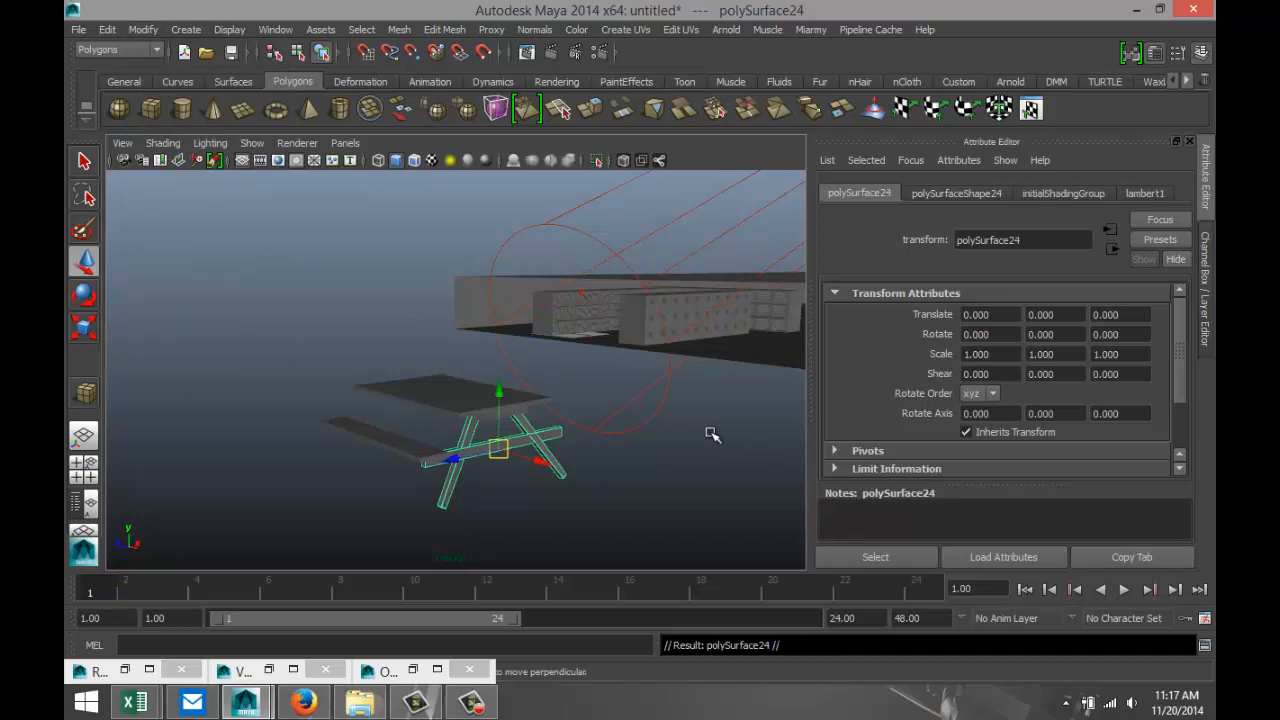
pyautogui.moveTo(540, 462); pyautogui.dragTo(343, 418)
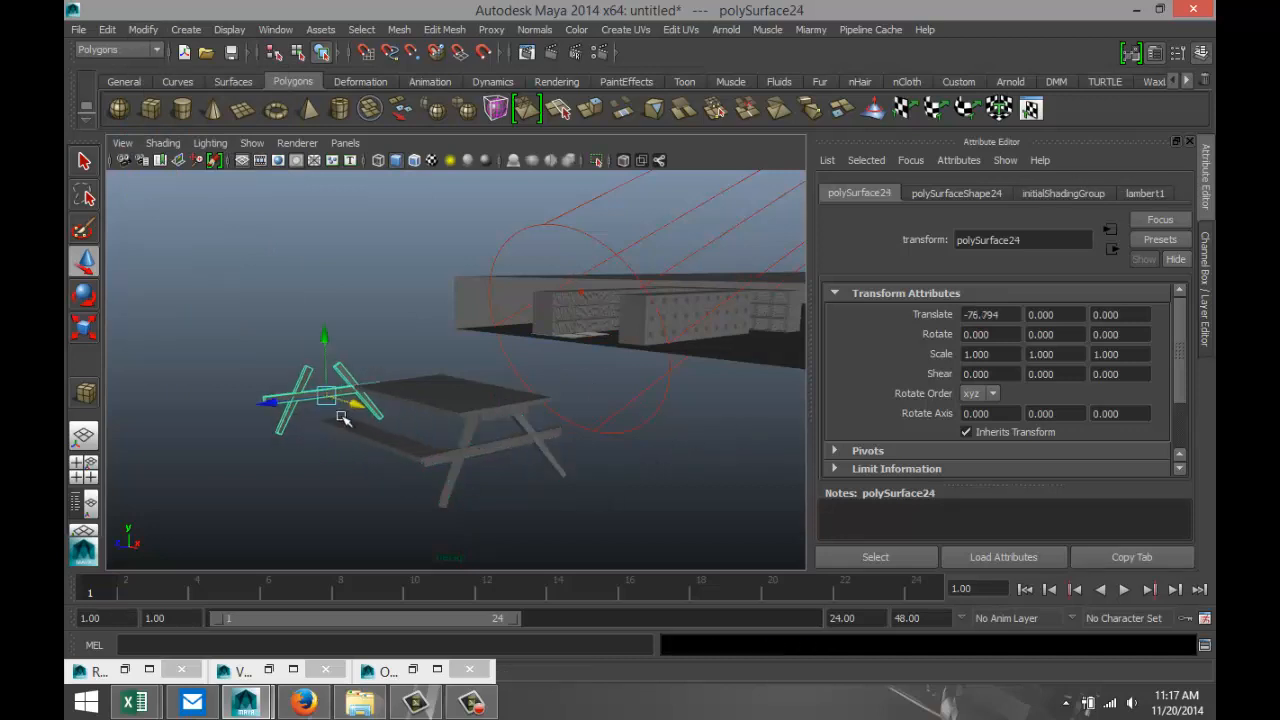
pyautogui.keyDown('alt'); pyautogui.moveTo(288, 514); pyautogui.dragTo(395, 530); pyautogui.keyUp('alt')
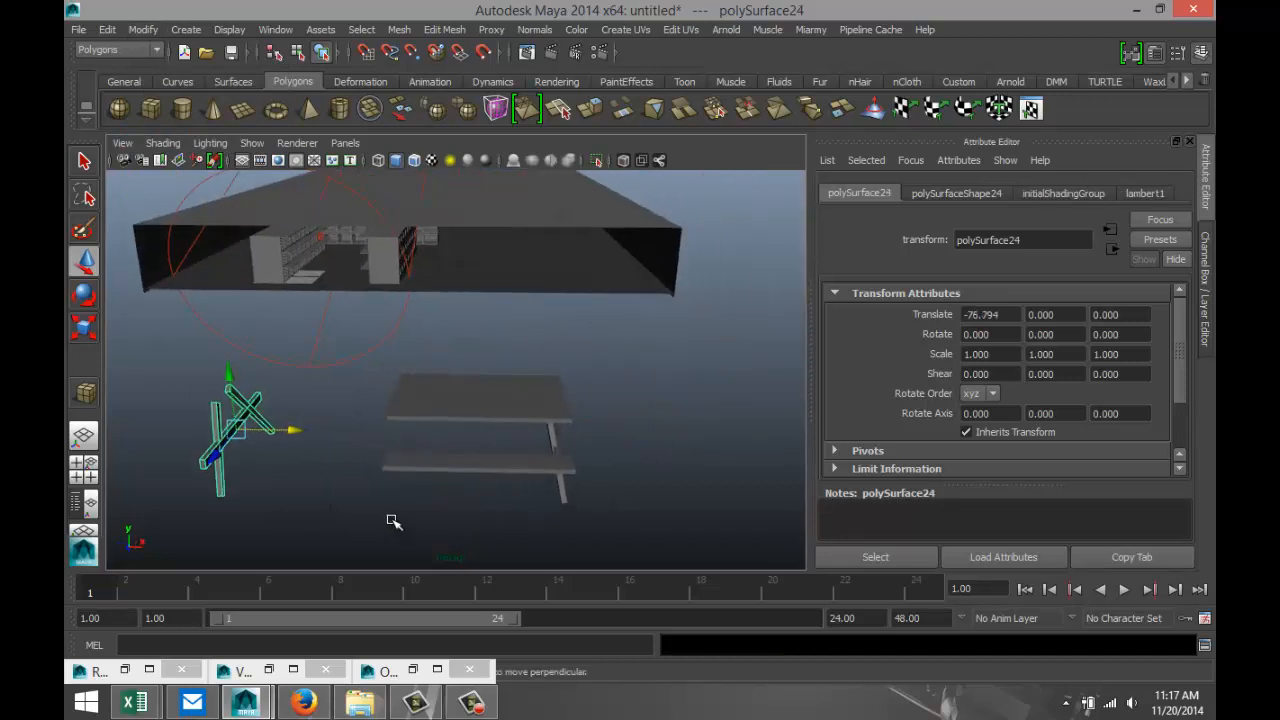
# Rotate the duplicated leg frame to 180 degrees about Y so it mirrors the original frame.
pyautogui.press('e')
pyautogui.moveTo(147, 465); pyautogui.dragTo(312, 462)
pyautogui.doubleClick(1053, 336)
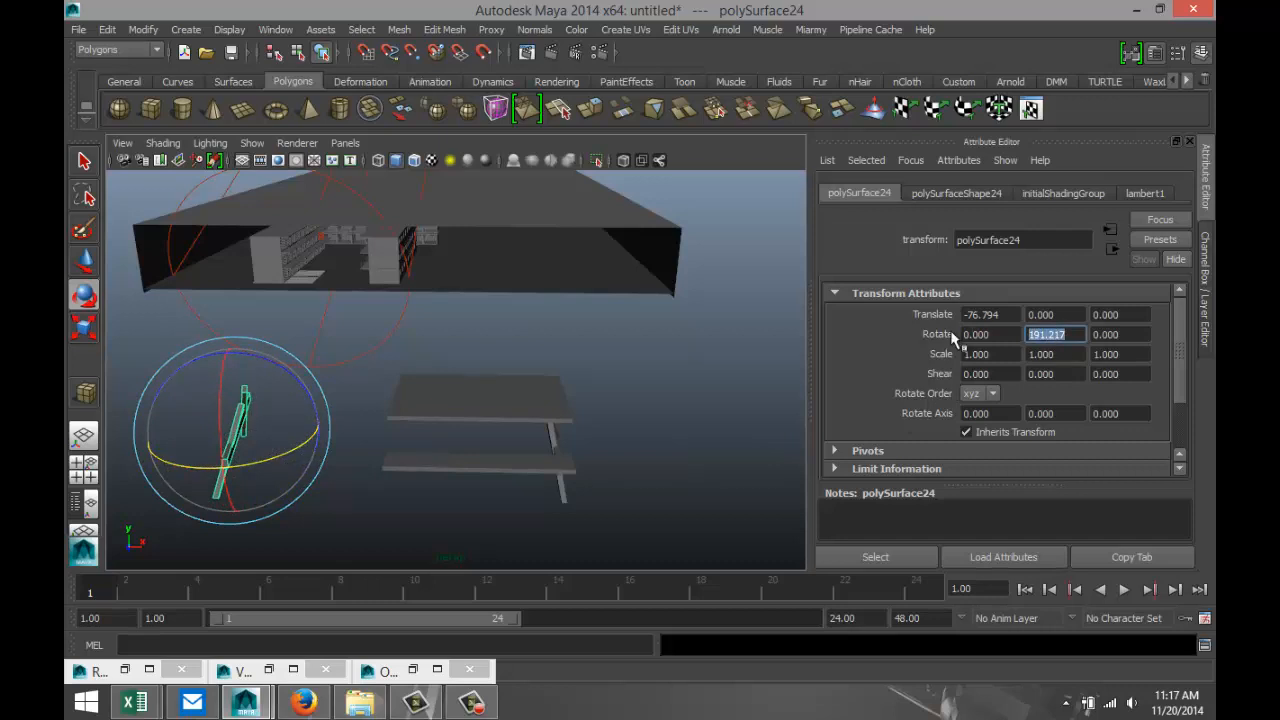
pyautogui.write('180')
pyautogui.press('Return')
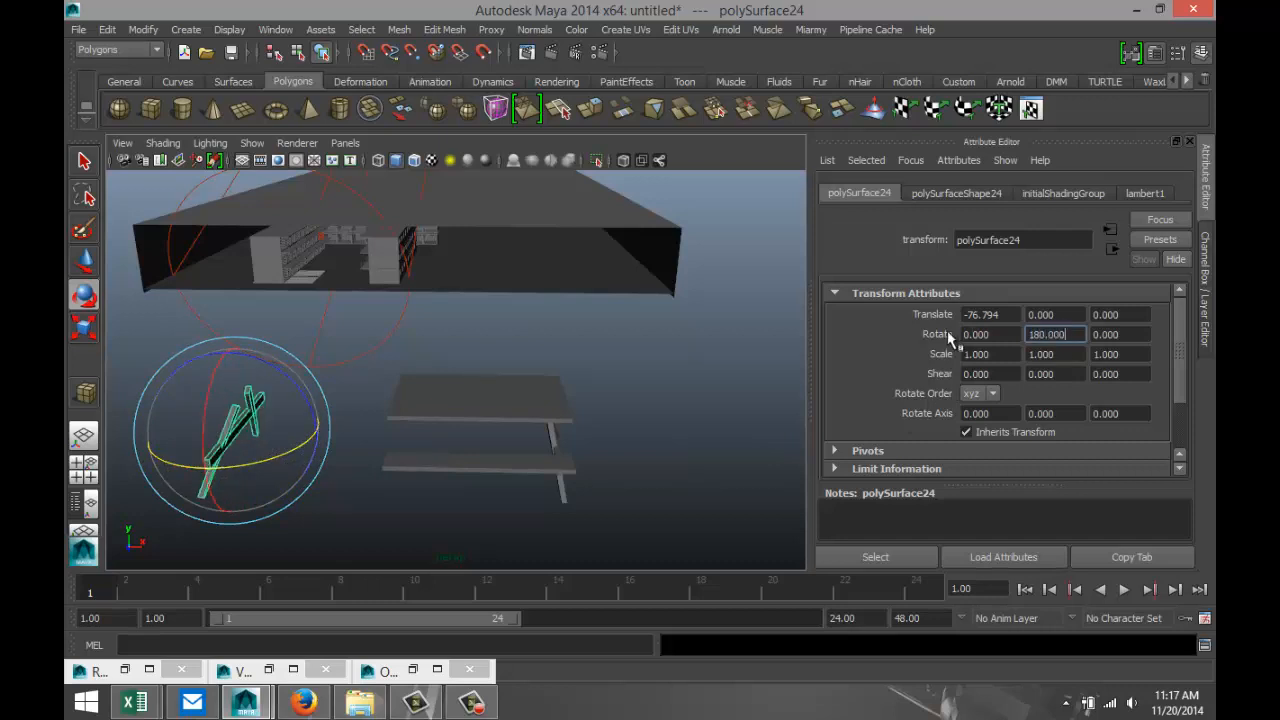
# Move the rotated leg frame under the free end of the tabletop, to about -34.7 in X.
pyautogui.click(322, 489)
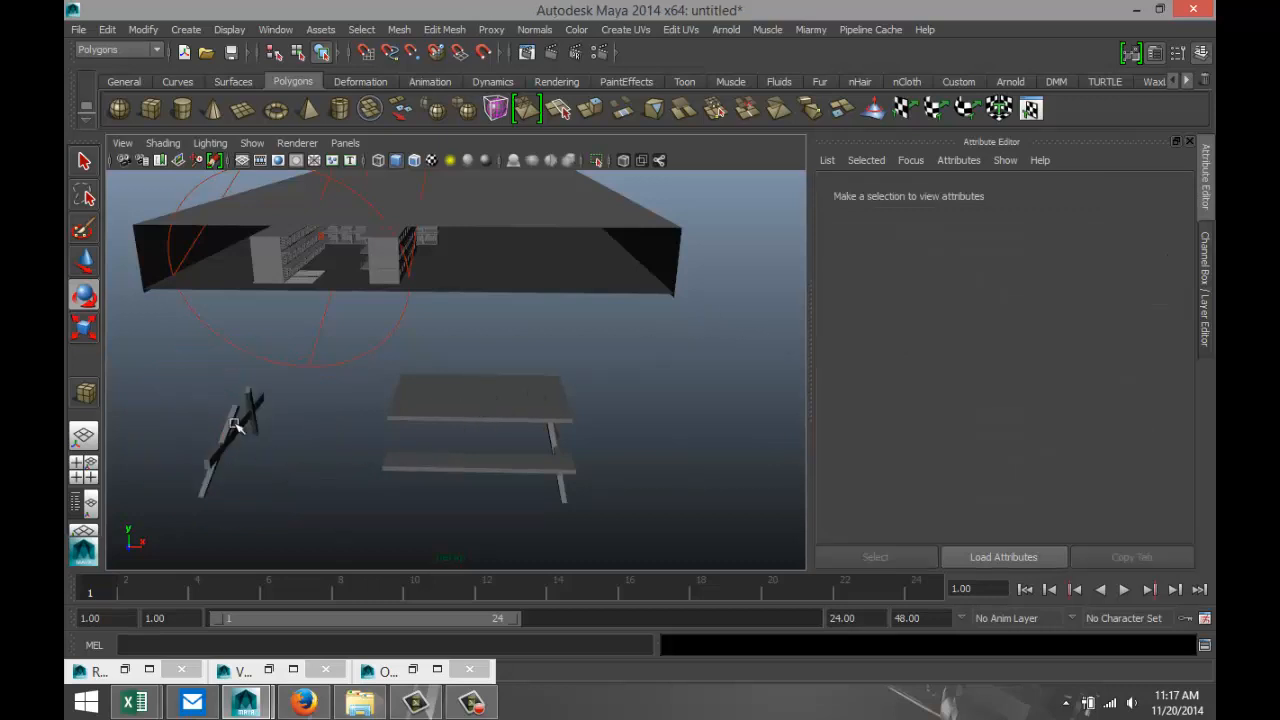
pyautogui.click(237, 423)
pyautogui.press('w')
pyautogui.moveTo(312, 432); pyautogui.dragTo(454, 457)
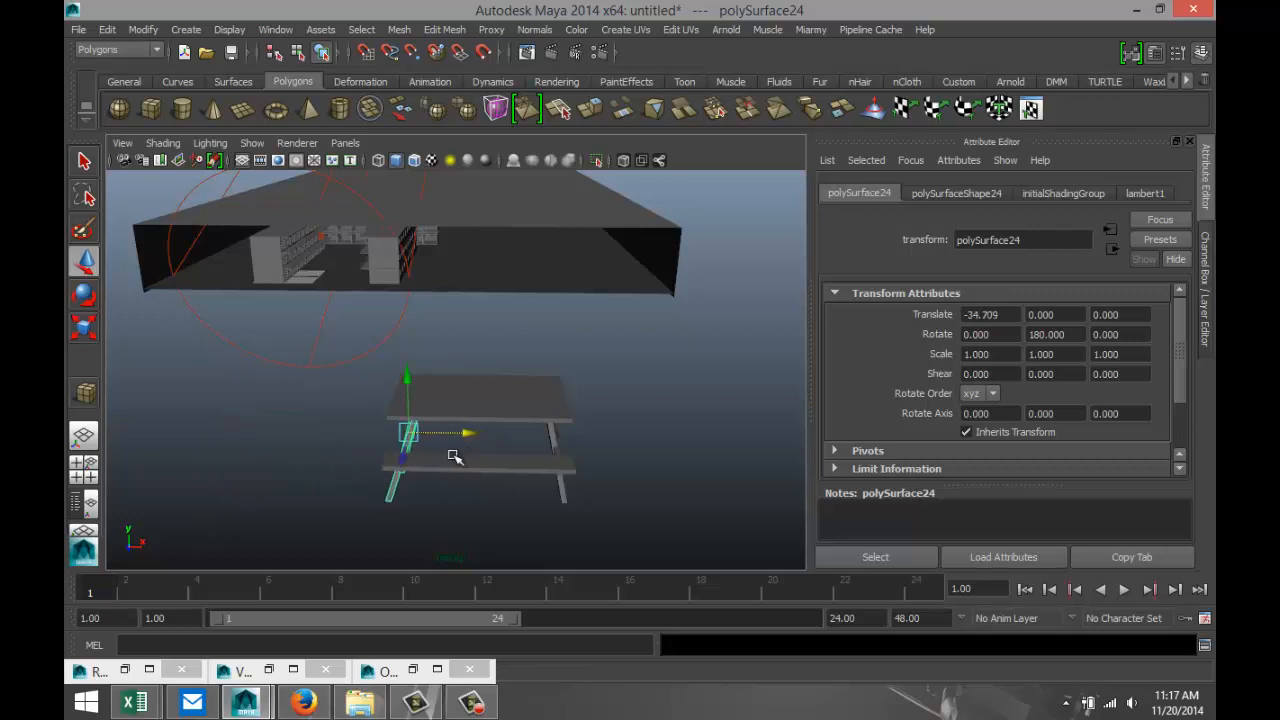
# Fine-tune the second leg frame in the front and side views to about -35.85 in X and -1.04 in Z, lining it up with the original.
pyautogui.click(84, 469)
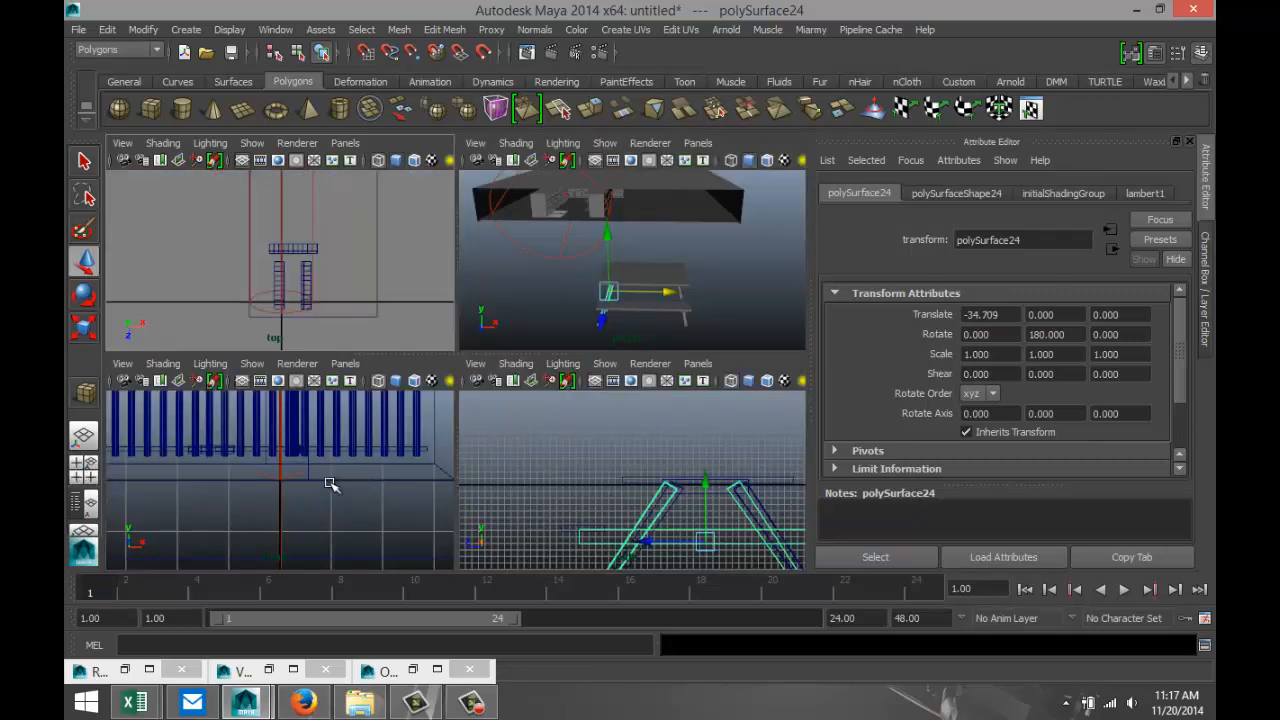
pyautogui.press('f')
pyautogui.scroll(-2, 333, 484)
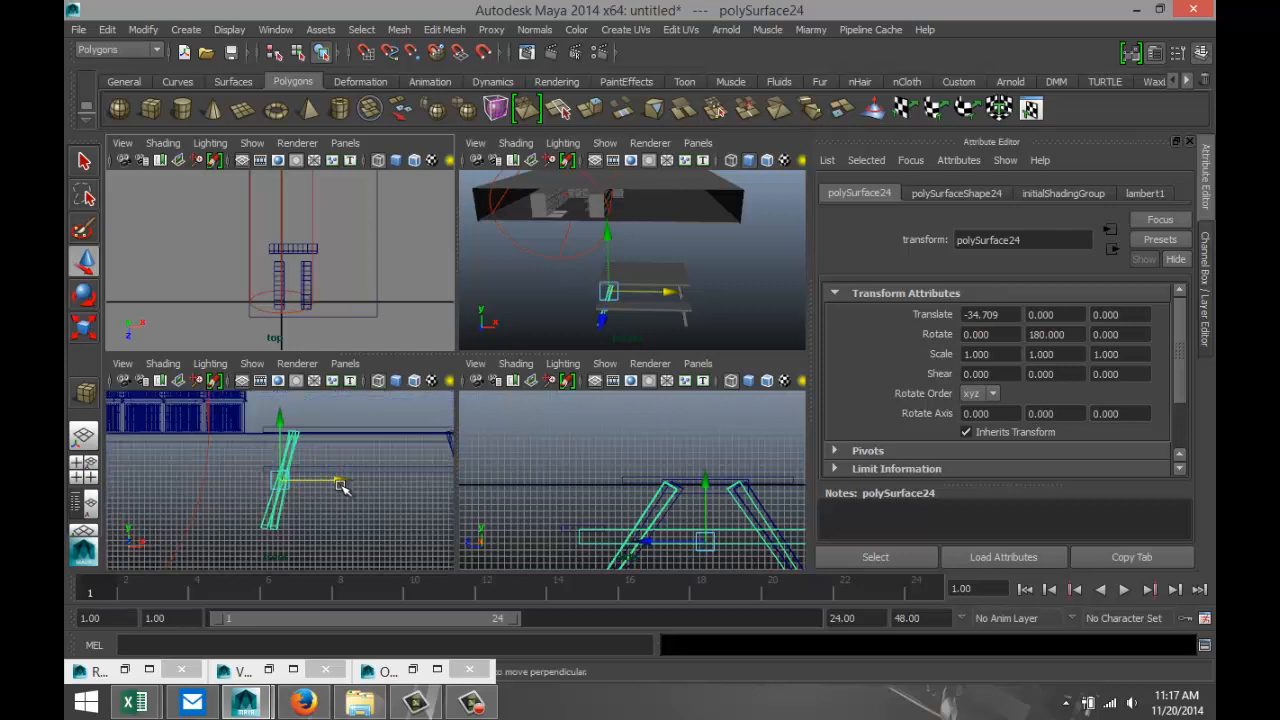
pyautogui.scroll(-3, 343, 488)
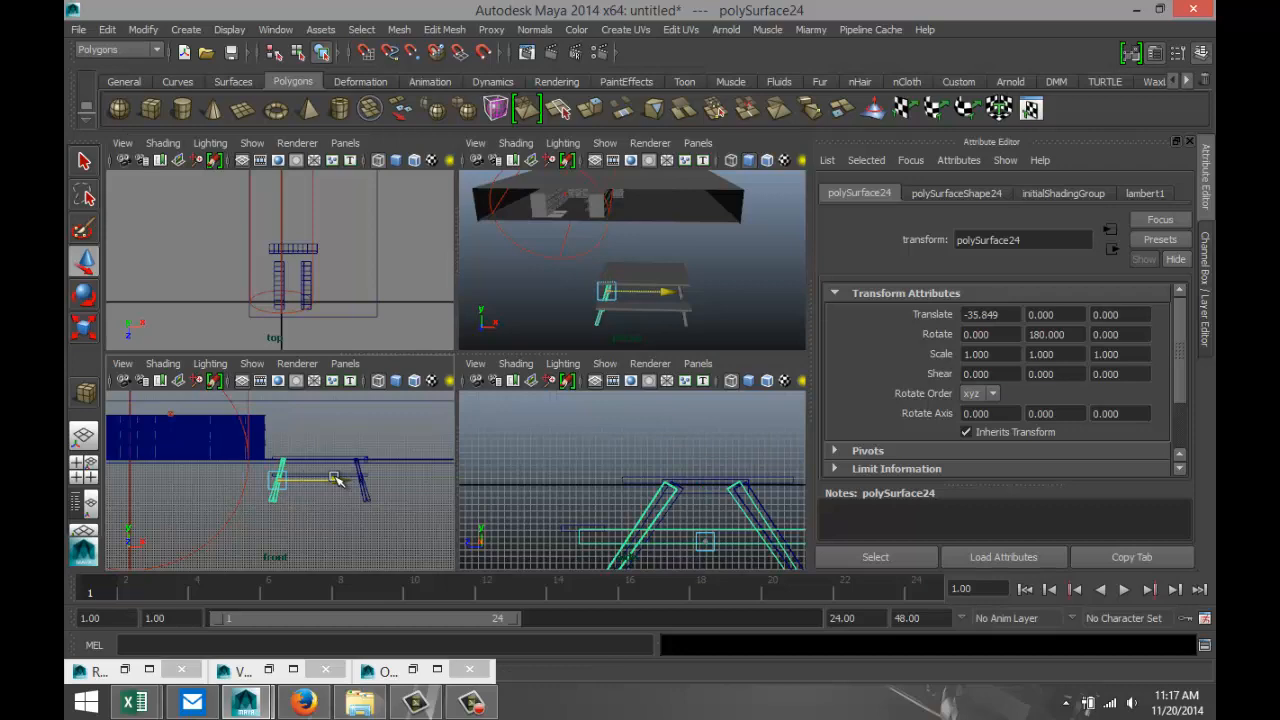
pyautogui.press('space')
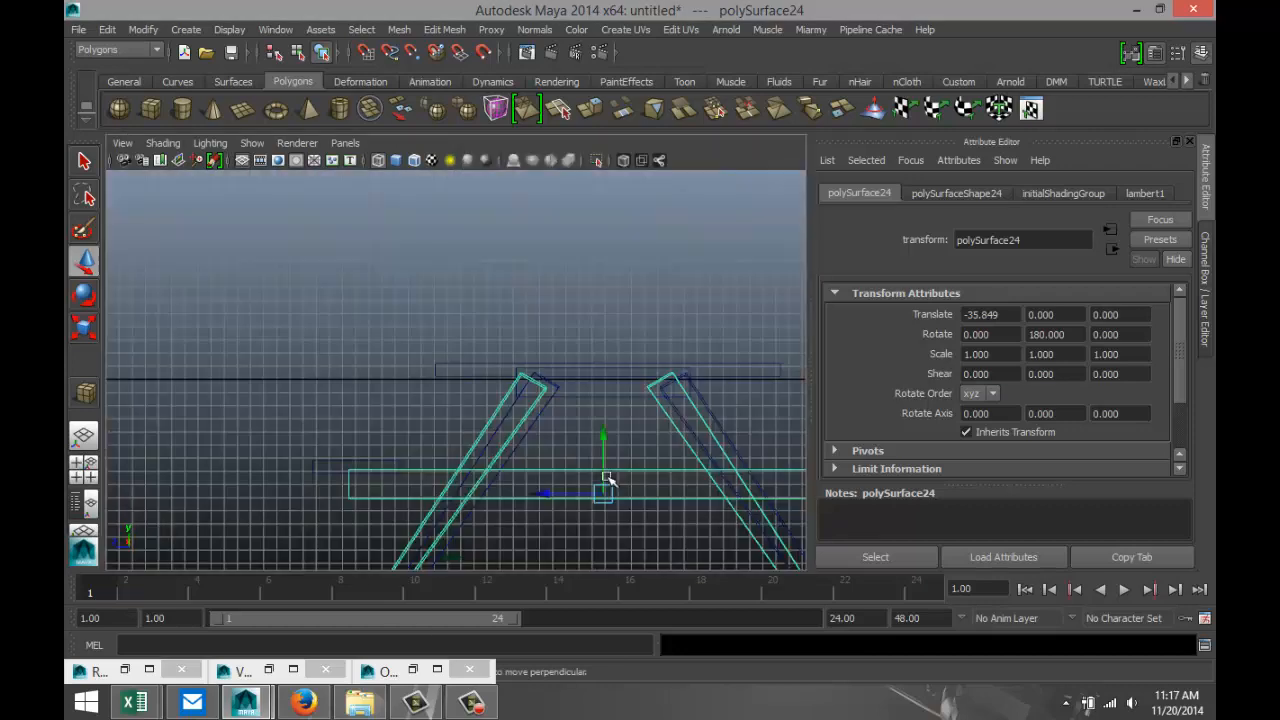
pyautogui.scroll(-3, 607, 480)
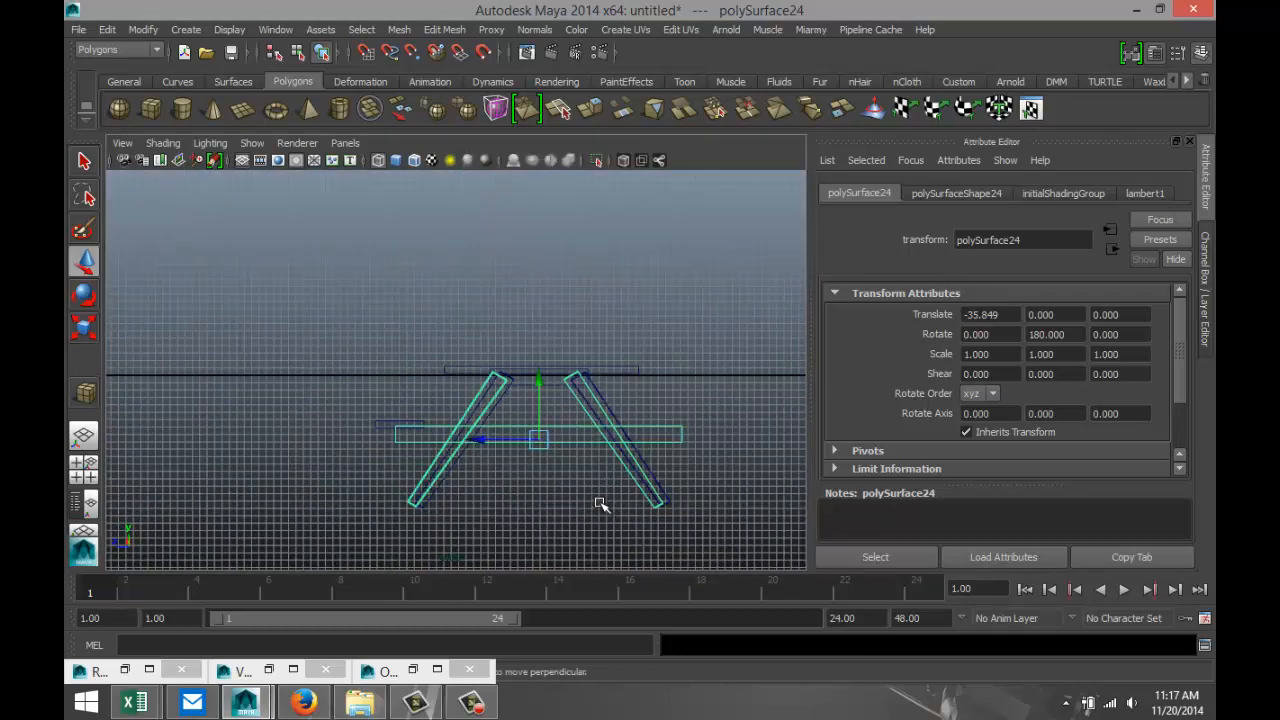
pyautogui.scroll(3, 600, 504)
pyautogui.moveTo(514, 466); pyautogui.dragTo(523, 467)
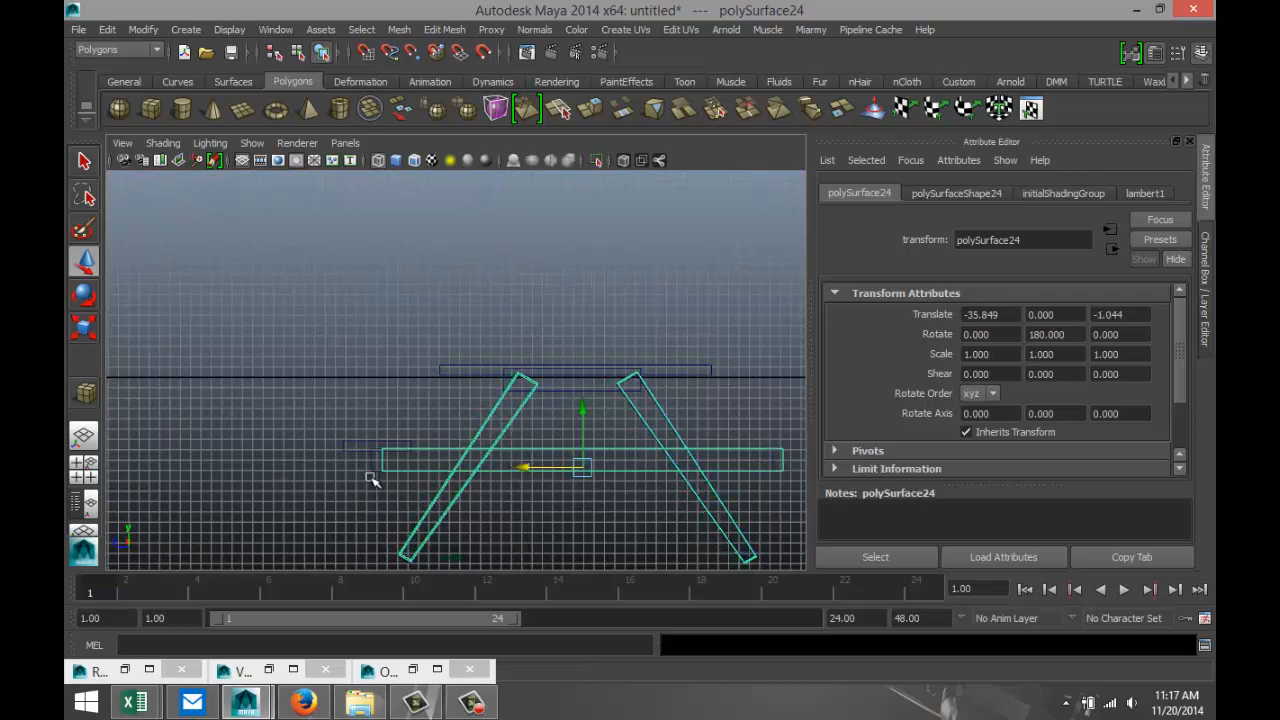
# Duplicate the seat plank and move the copy onto the opposite end of the crossbars, to about 111.2 in Z.
pyautogui.click(360, 448)
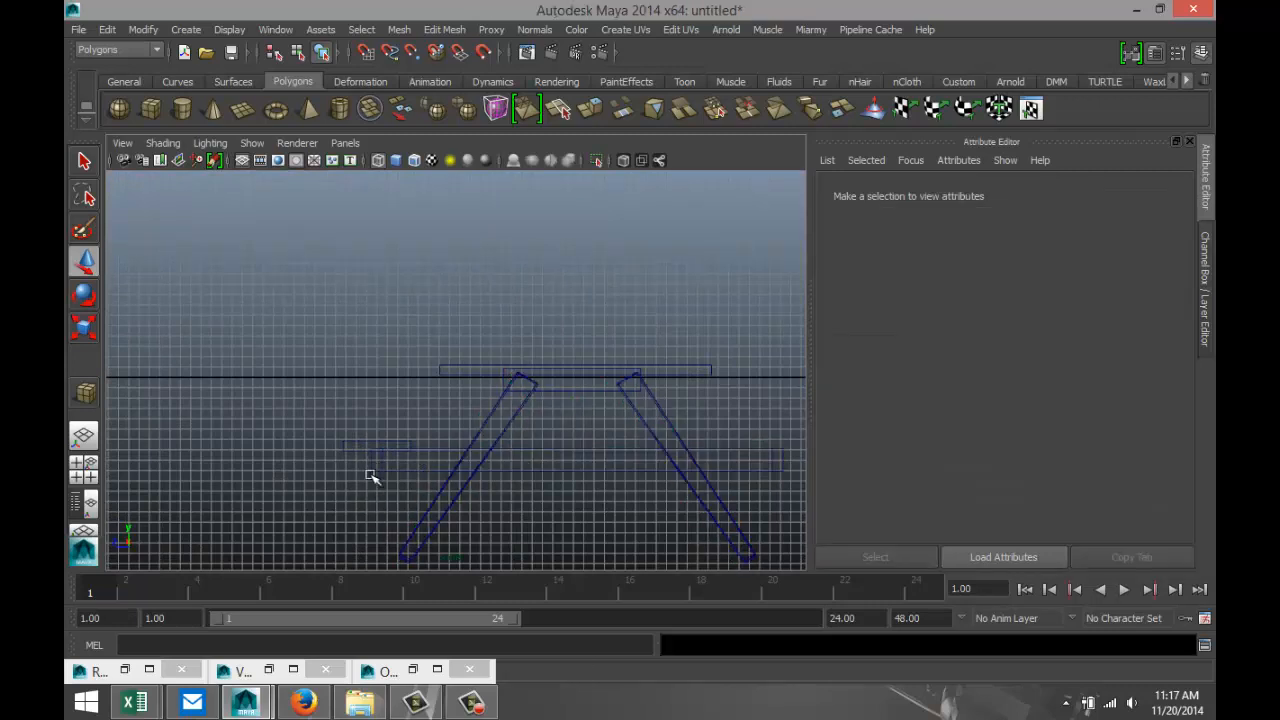
pyautogui.click(369, 465)
pyautogui.scroll(4, 414, 509)
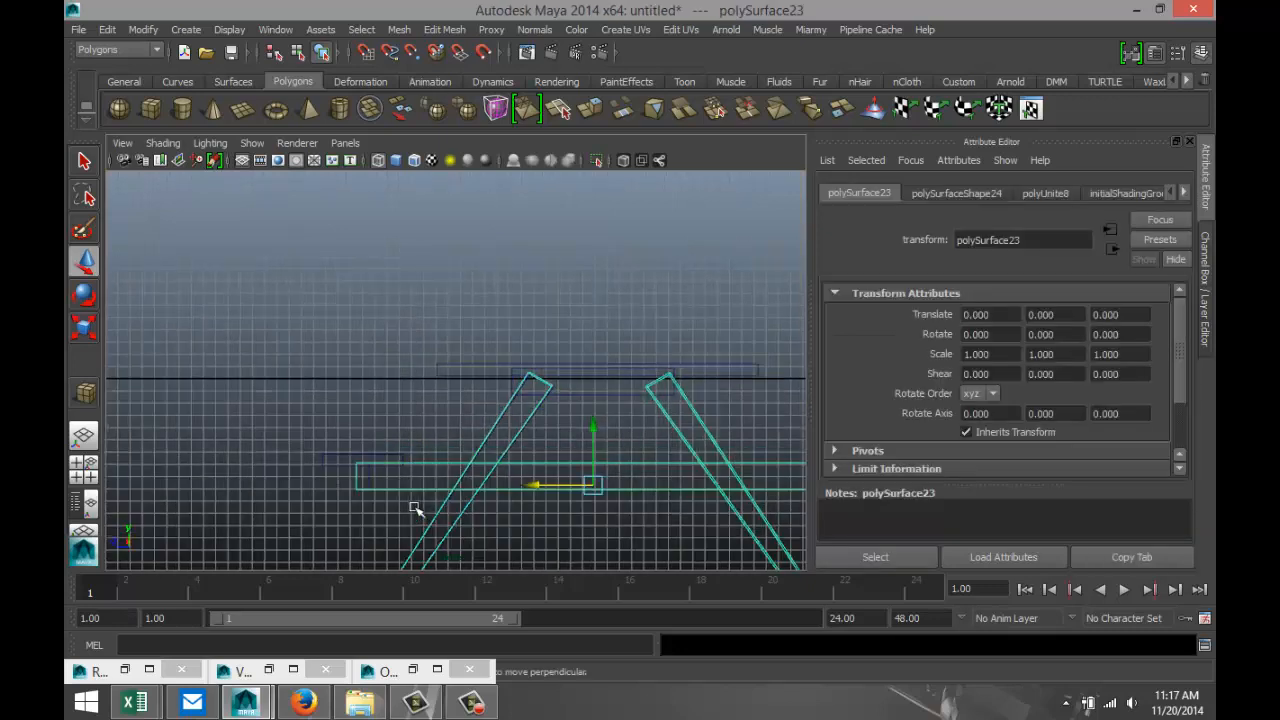
pyautogui.keyDown('alt'); pyautogui.moveTo(412, 508); pyautogui.dragTo(390, 394, button='middle'); pyautogui.keyUp('alt')
pyautogui.scroll(-2, 647, 440)
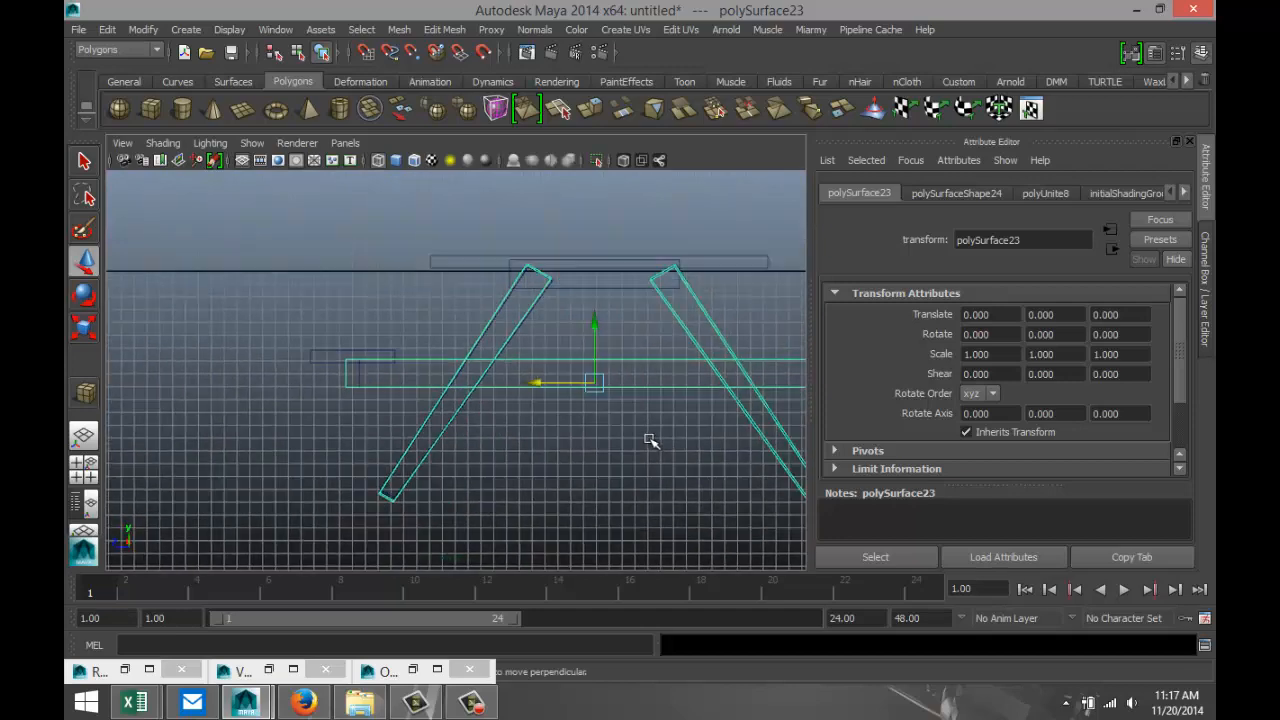
pyautogui.scroll(-2, 648, 442)
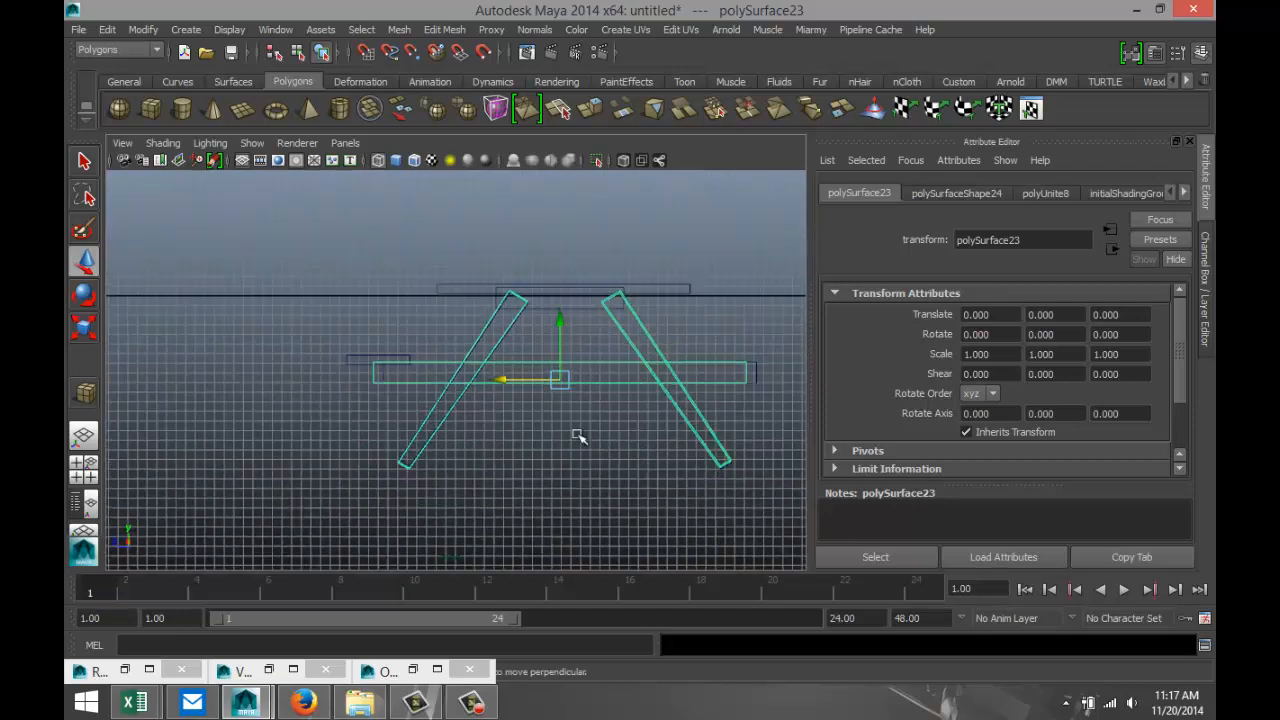
pyautogui.click(350, 357)
pyautogui.hotkey('ctrl', 'd')
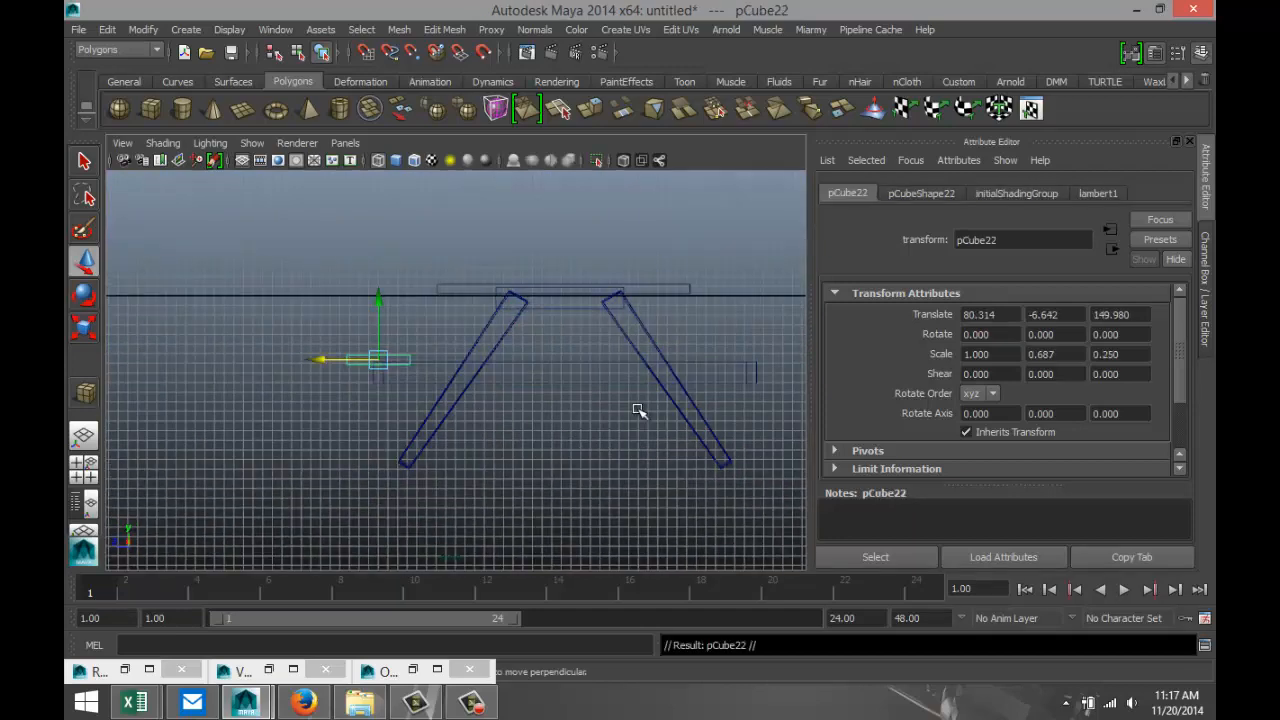
pyautogui.moveTo(329, 357); pyautogui.dragTo(688, 376)
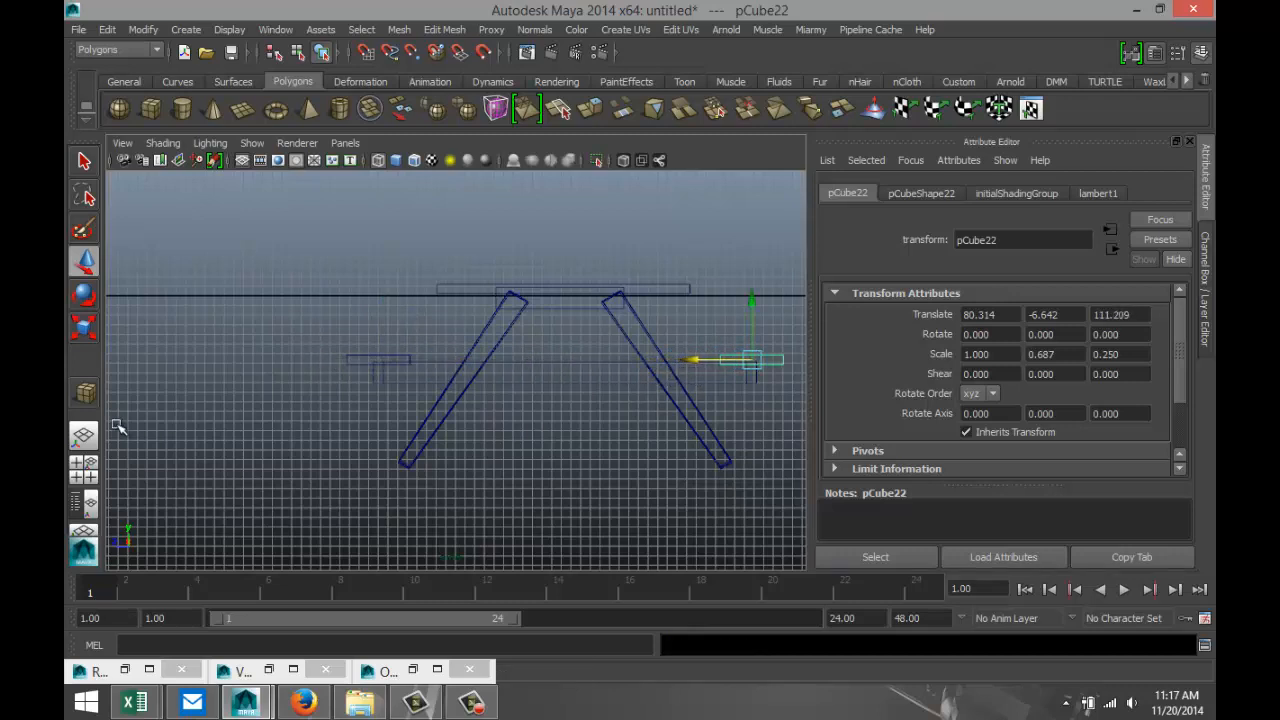
# Select every part of the picnic table in the perspective view and combine them into one mesh.
pyautogui.click(84, 466)
pyautogui.press('space')
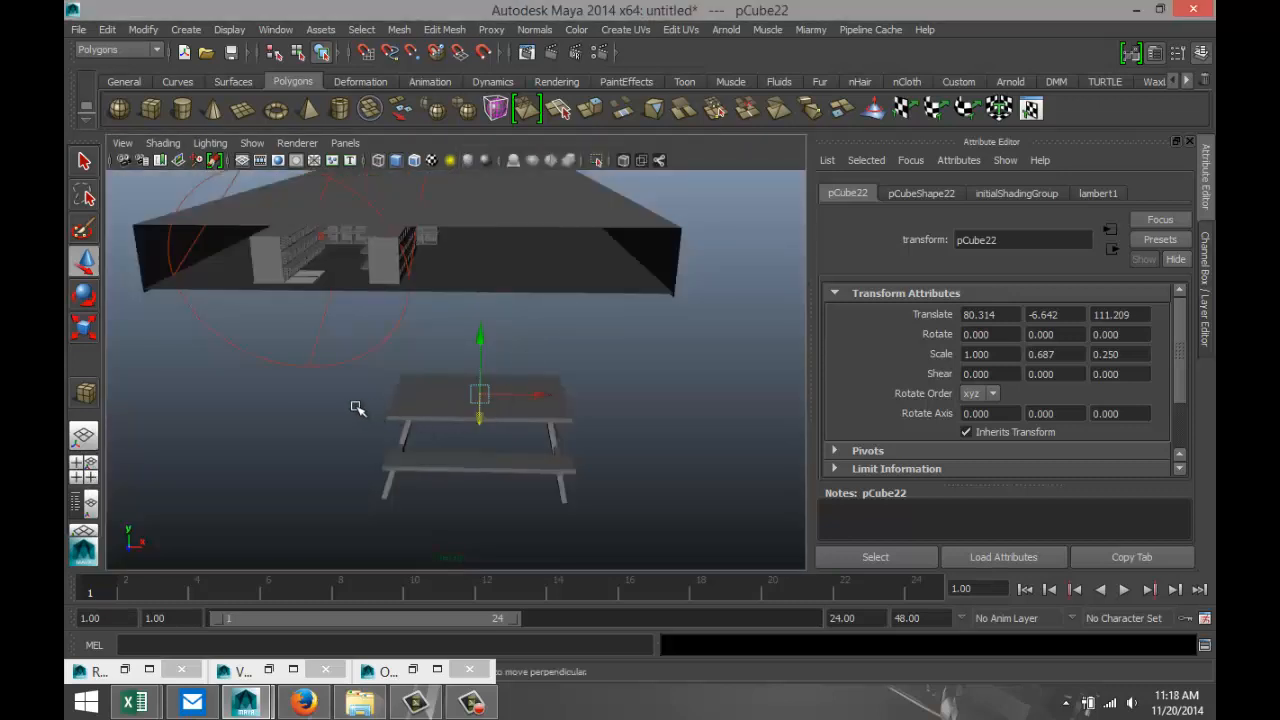
pyautogui.keyDown('alt'); pyautogui.moveTo(357, 408); pyautogui.dragTo(574, 383); pyautogui.keyUp('alt')
pyautogui.click(645, 416)
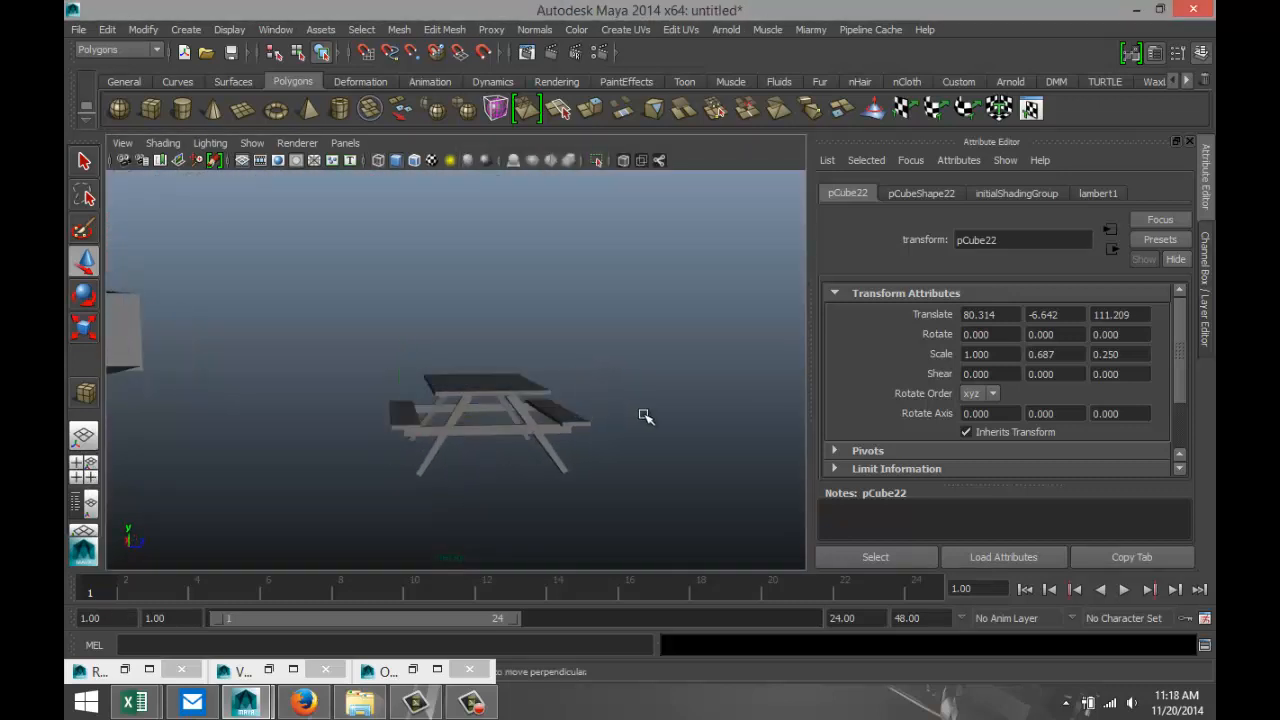
pyautogui.keyDown('alt'); pyautogui.moveTo(645, 416); pyautogui.dragTo(575, 540); pyautogui.keyUp('alt')
pyautogui.click(399, 29)
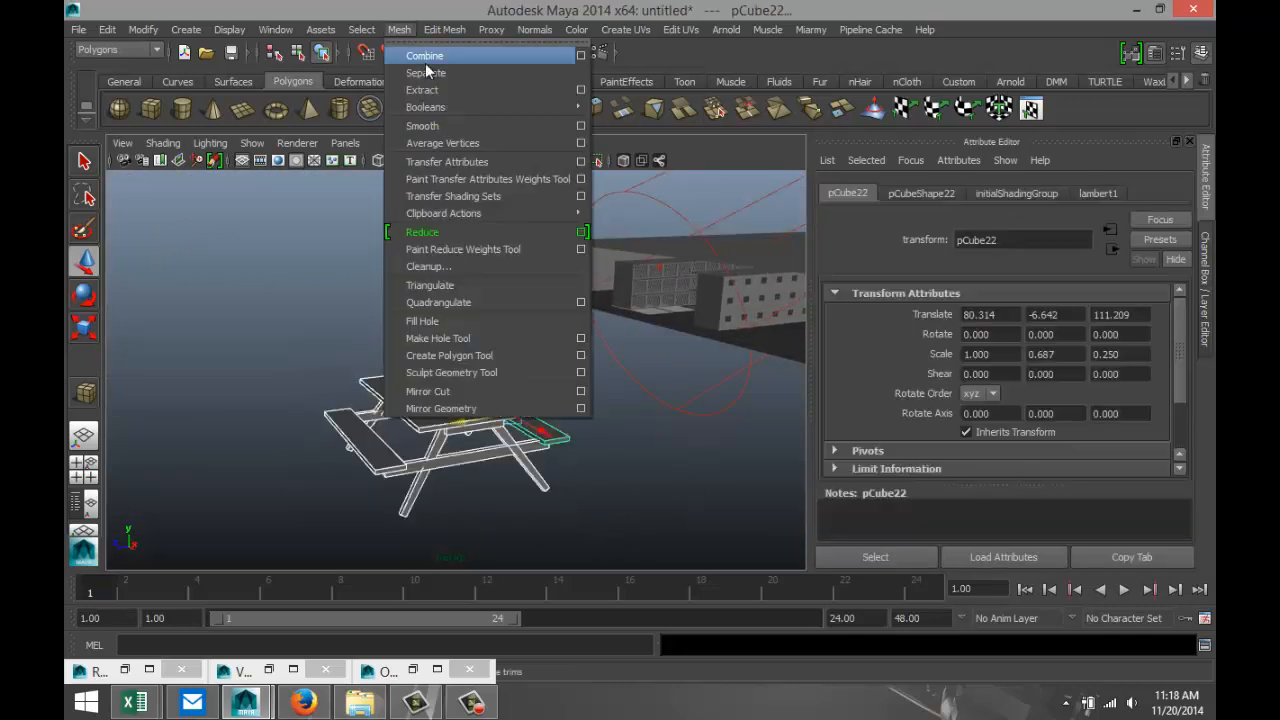
pyautogui.click(425, 56)
# Scale the combined table down uniformly to about 0.217 and center its pivot.
pyautogui.scroll(-2, 441, 373)
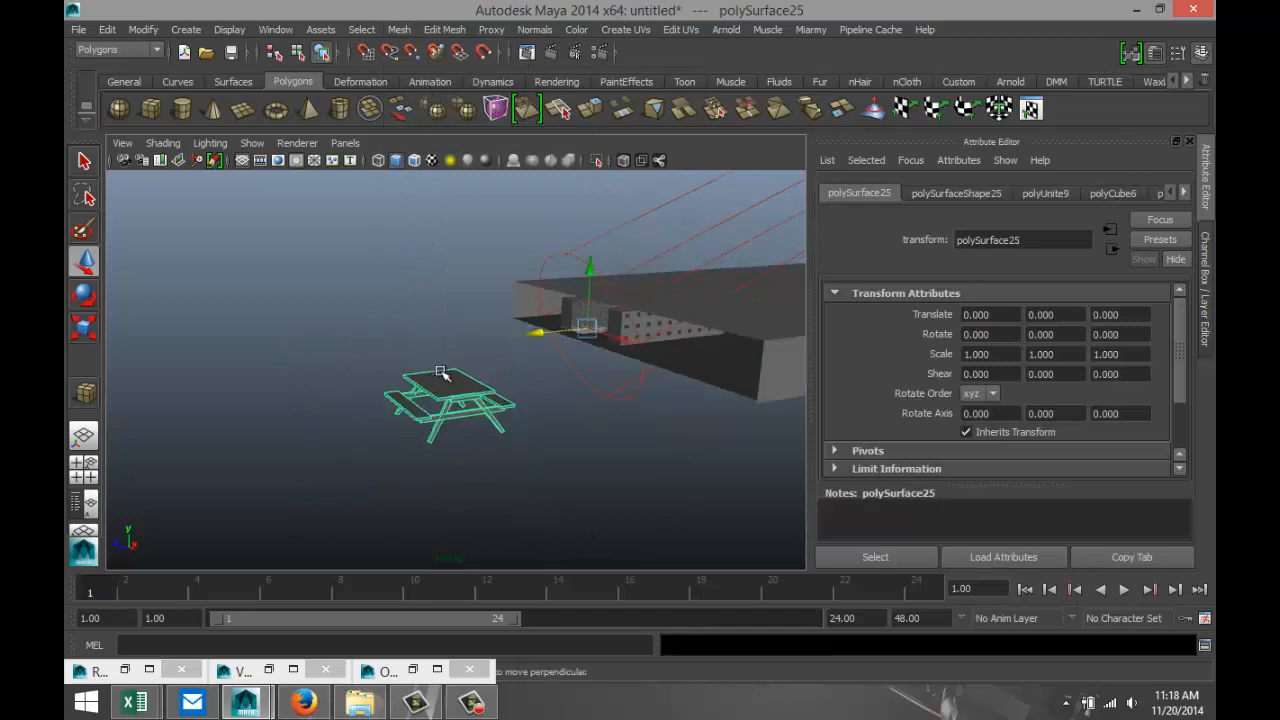
pyautogui.press('r')
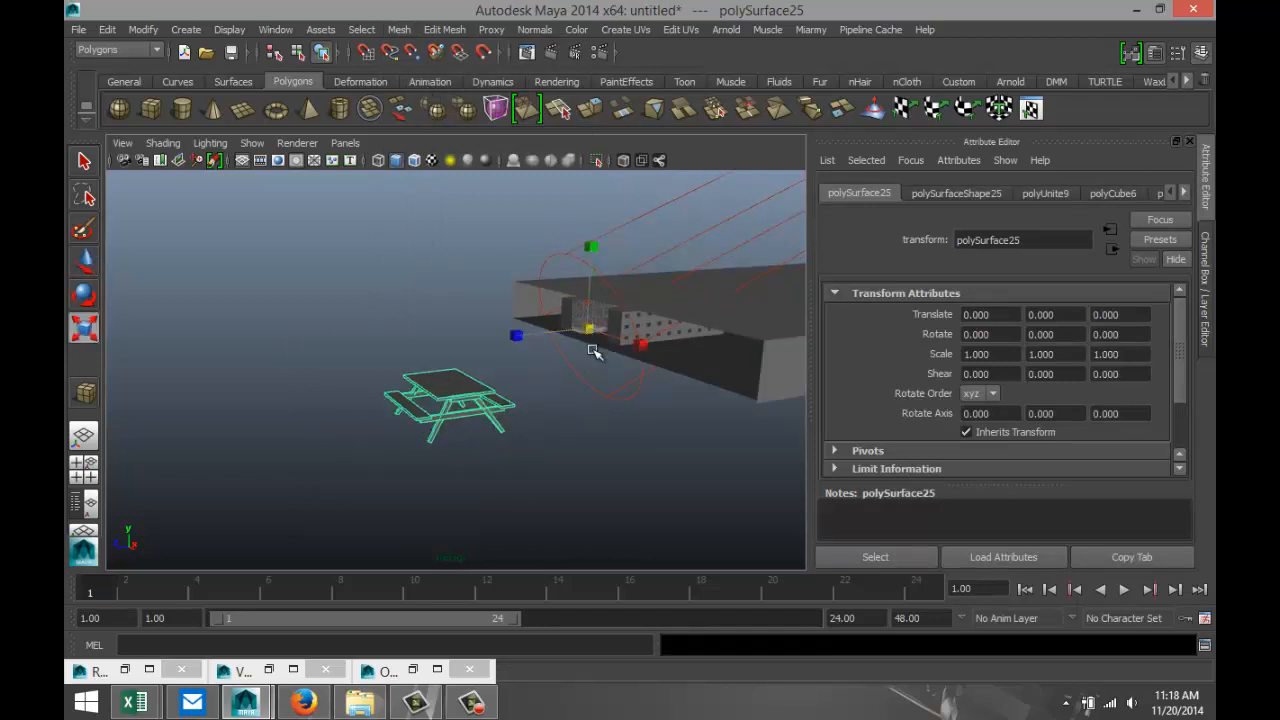
pyautogui.moveTo(590, 330); pyautogui.dragTo(355, 328)
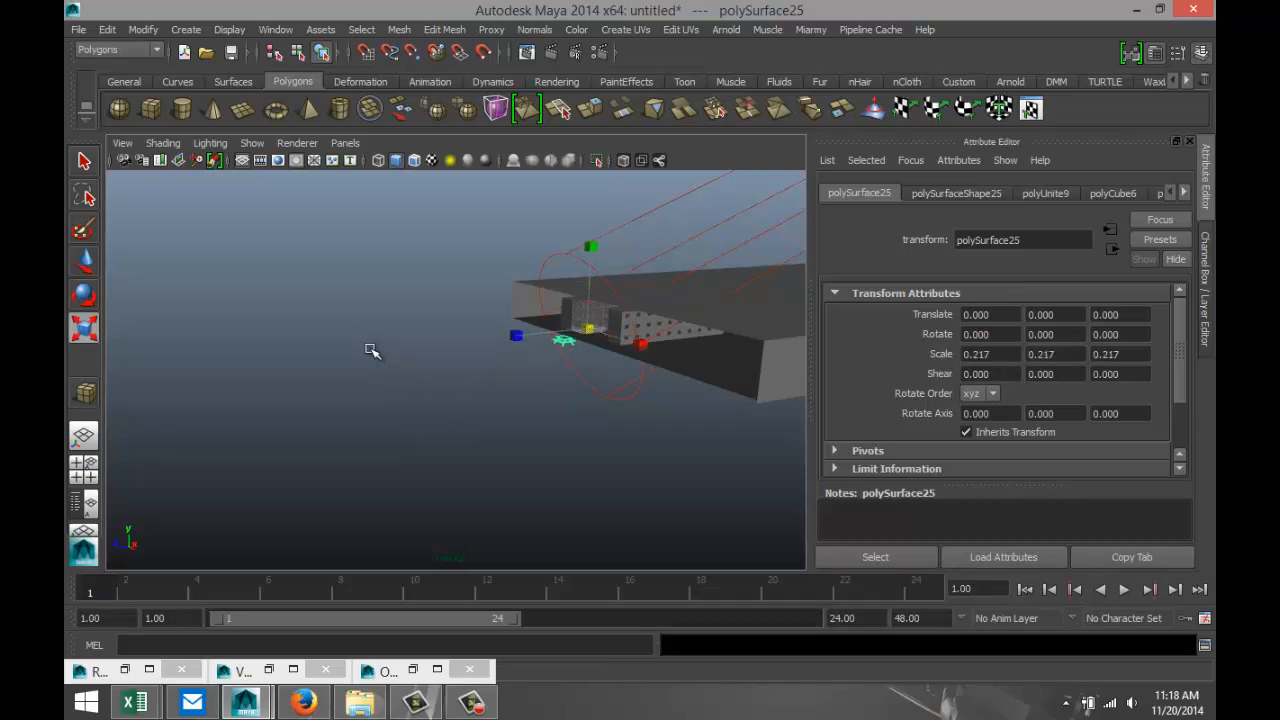
pyautogui.press('f')
pyautogui.scroll(-5, 420, 410)
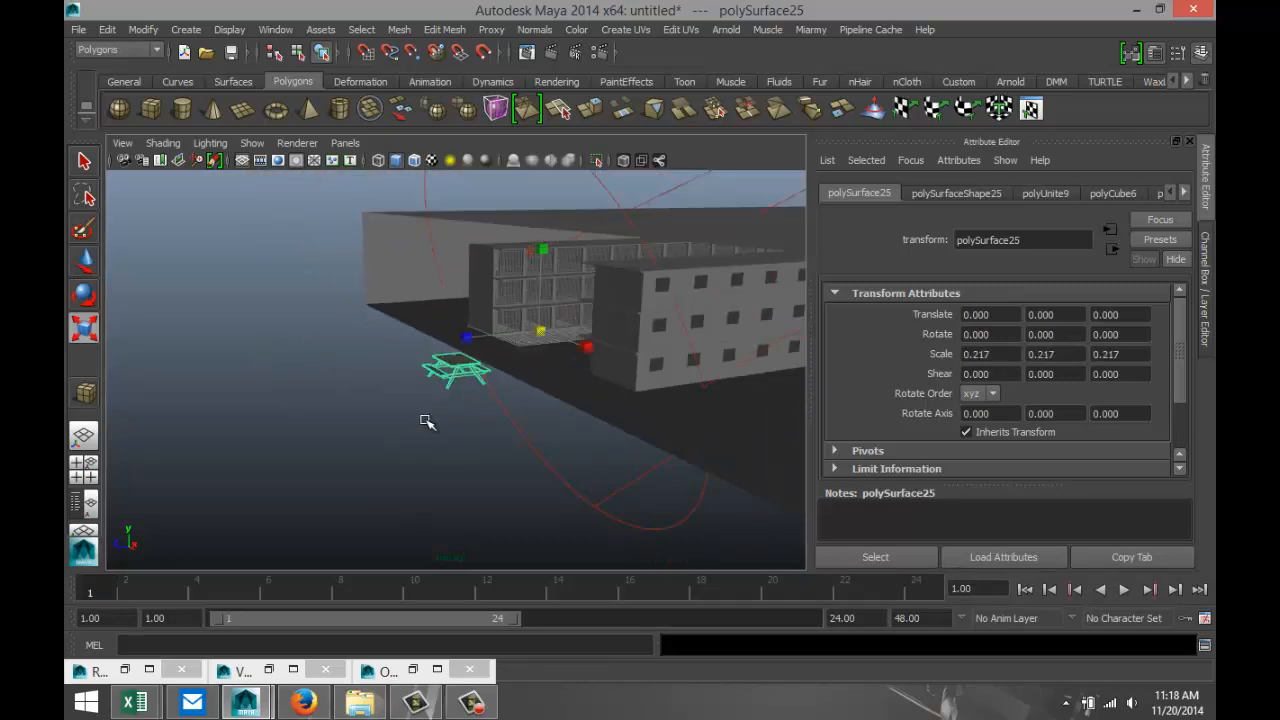
pyautogui.keyDown('alt'); pyautogui.moveTo(427, 421); pyautogui.dragTo(507, 447); pyautogui.keyUp('alt')
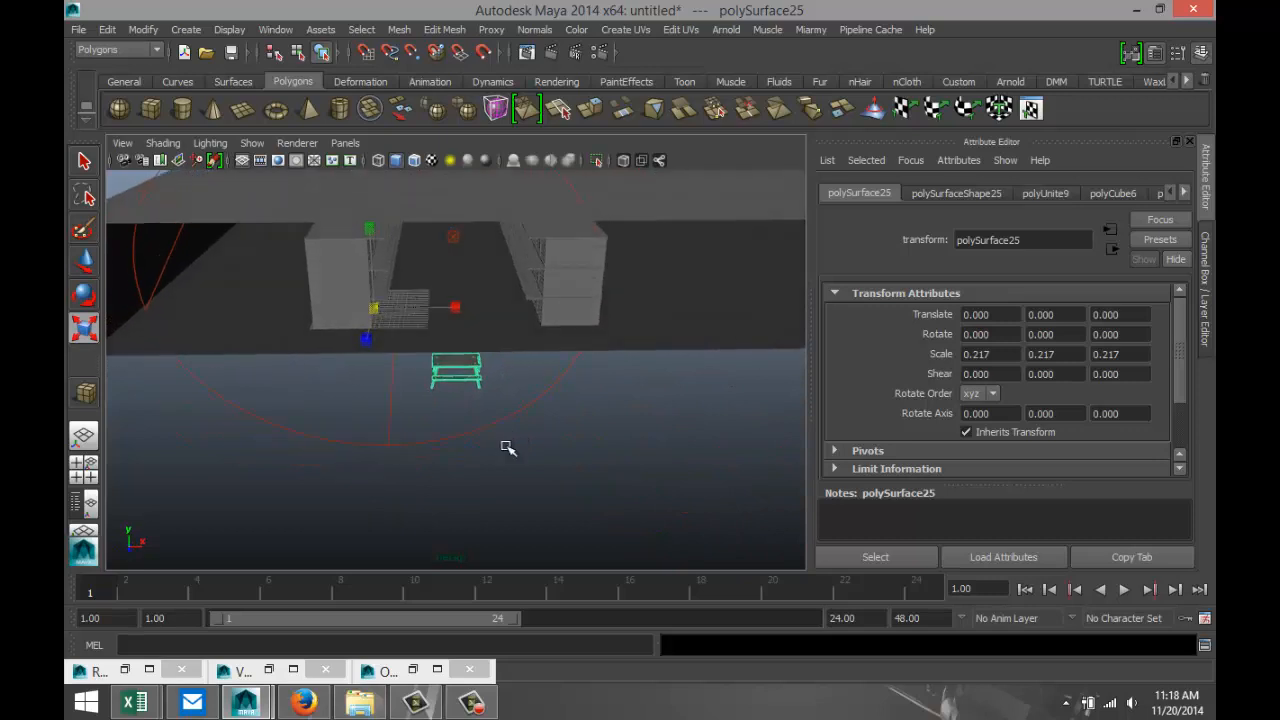
pyautogui.click(143, 29)
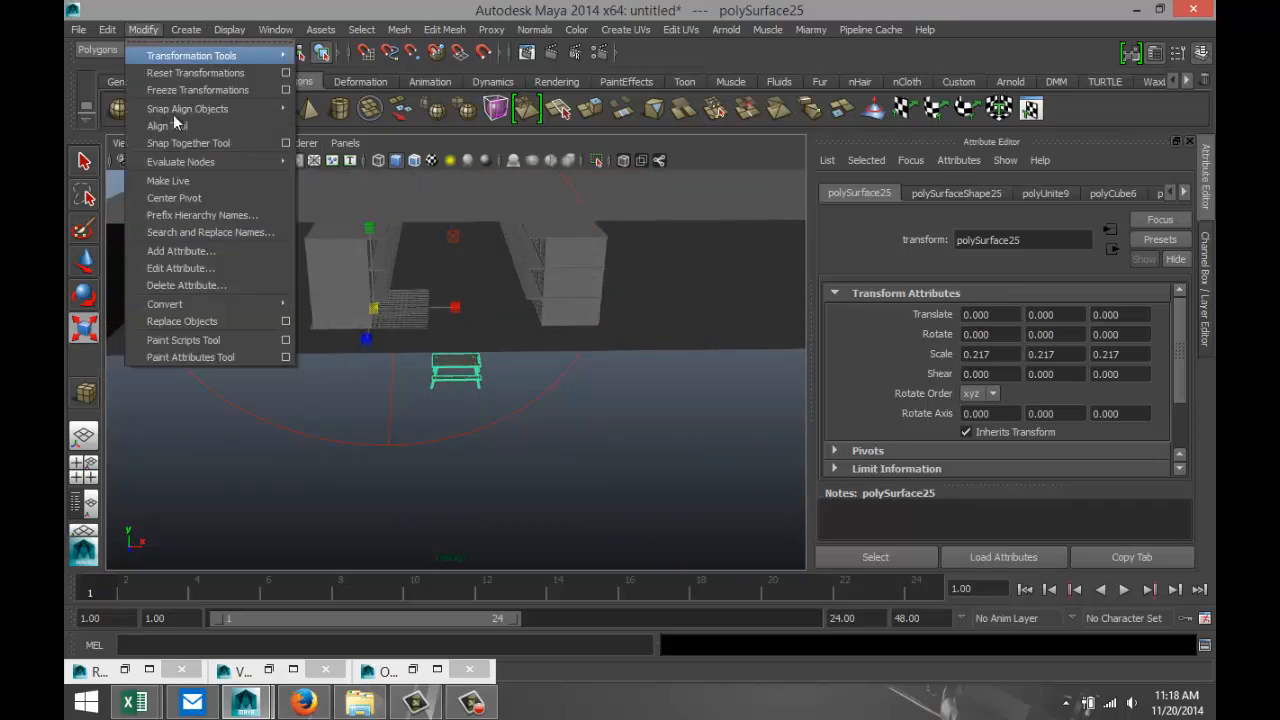
pyautogui.click(200, 198)
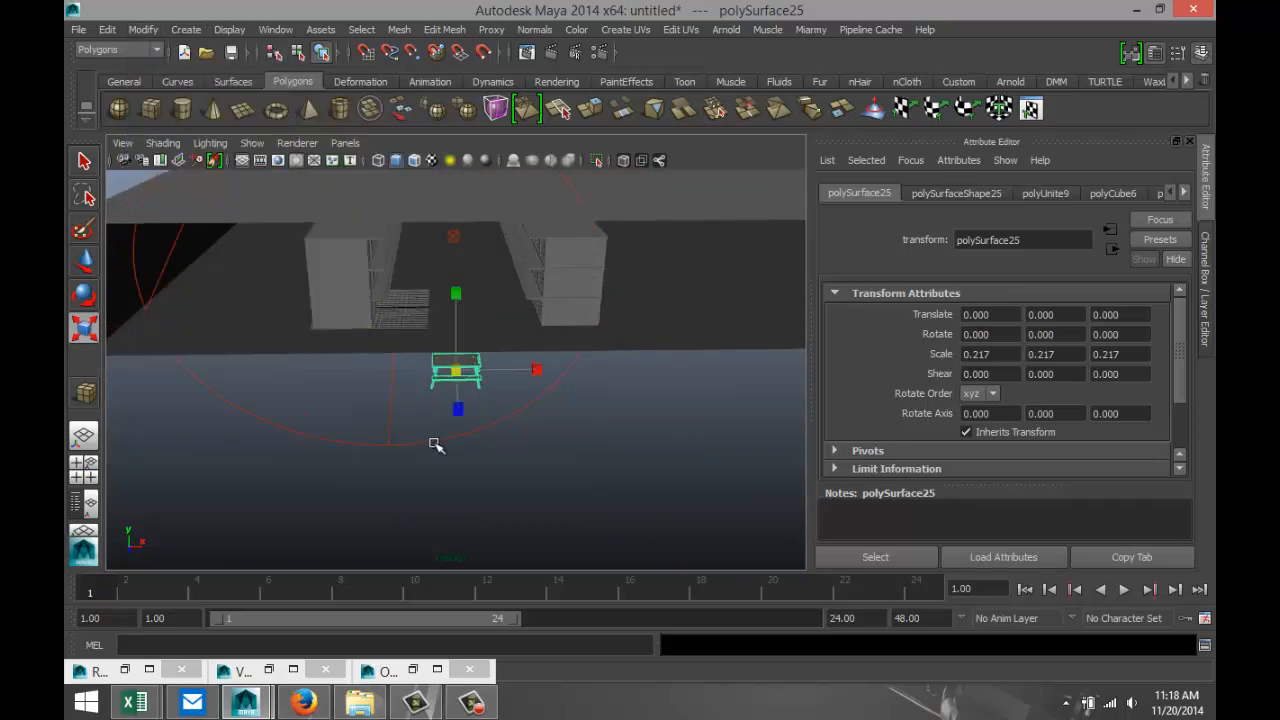
# Move the table into the corridor between the cell blocks, to about -66.9 in Z, and raise it onto the floor at about 3.85 in Y.
pyautogui.press('w')
pyautogui.moveTo(457, 400); pyautogui.dragTo(463, 278)
pyautogui.scroll(4, 455, 332)
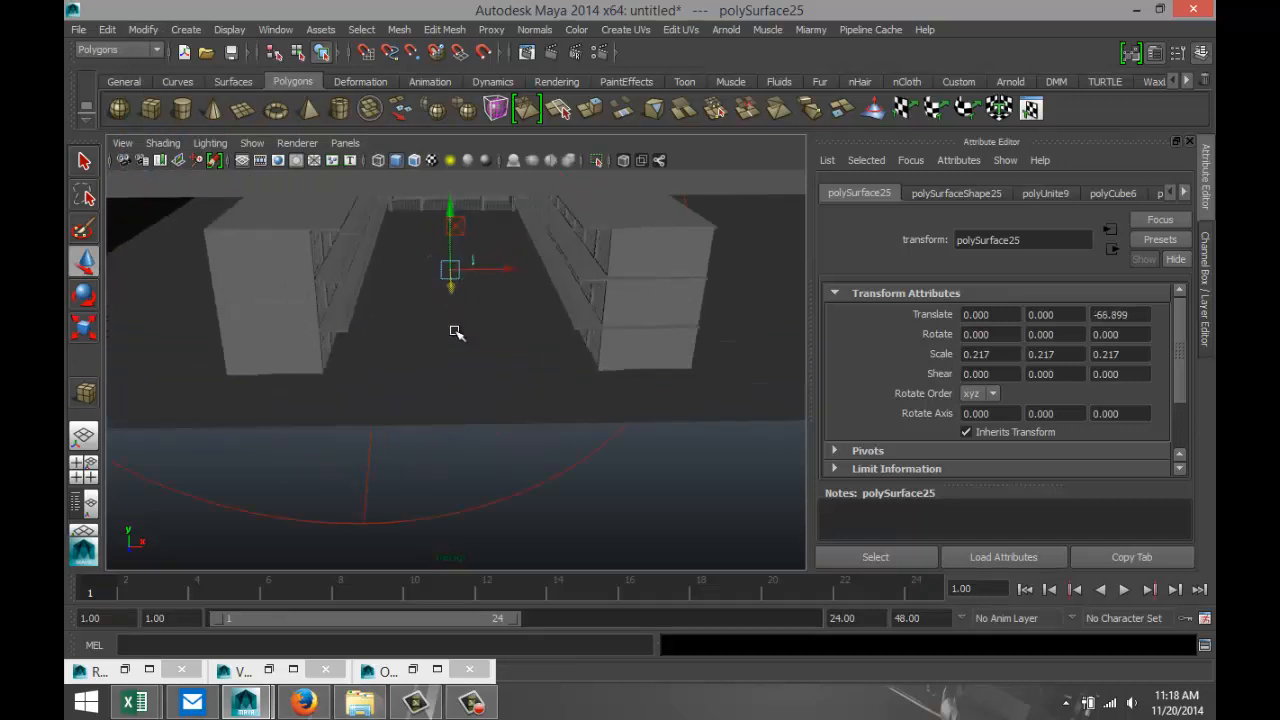
pyautogui.press('f')
pyautogui.scroll(-5, 457, 364)
pyautogui.moveTo(455, 315); pyautogui.dragTo(462, 263)
pyautogui.keyDown('alt'); pyautogui.moveTo(486, 370); pyautogui.dragTo(450, 372); pyautogui.keyUp('alt')
pyautogui.scroll(2, 450, 371)
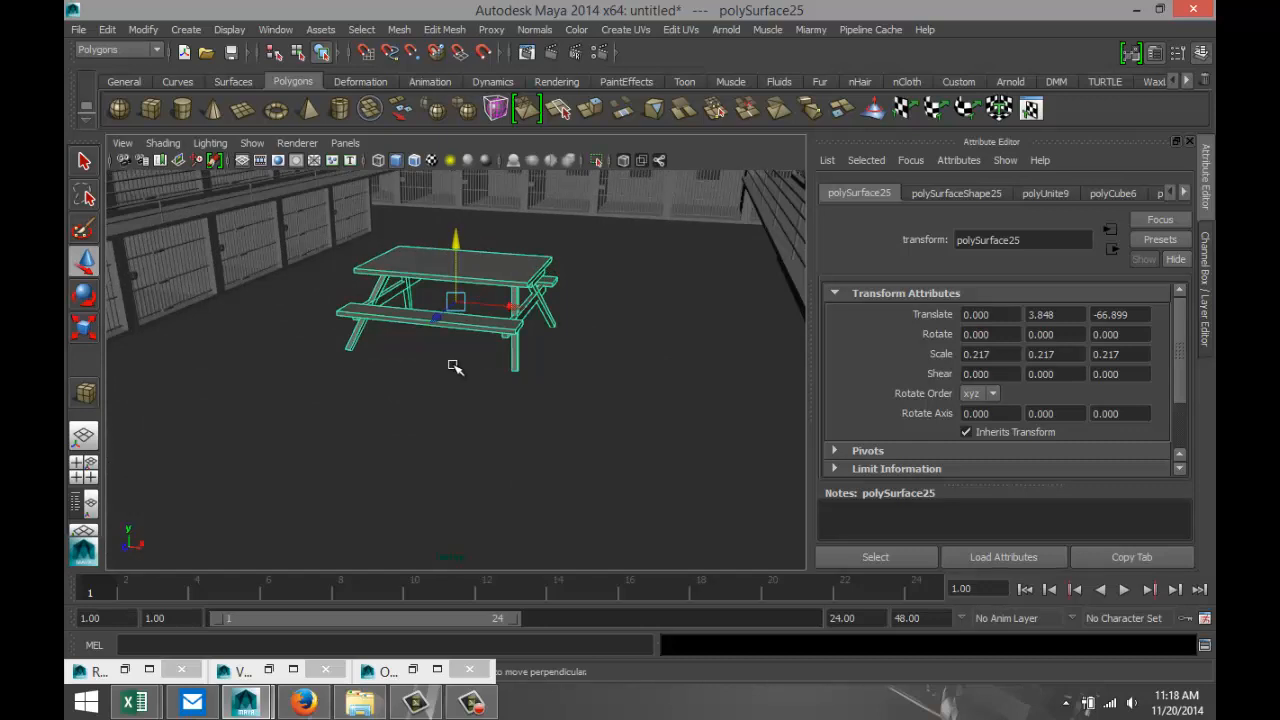
# Scale the table down uniformly to about 0.057 and move it beside the cell row, to about -11.1 in X.
pyautogui.press('r')
pyautogui.moveTo(455, 300); pyautogui.dragTo(357, 304)
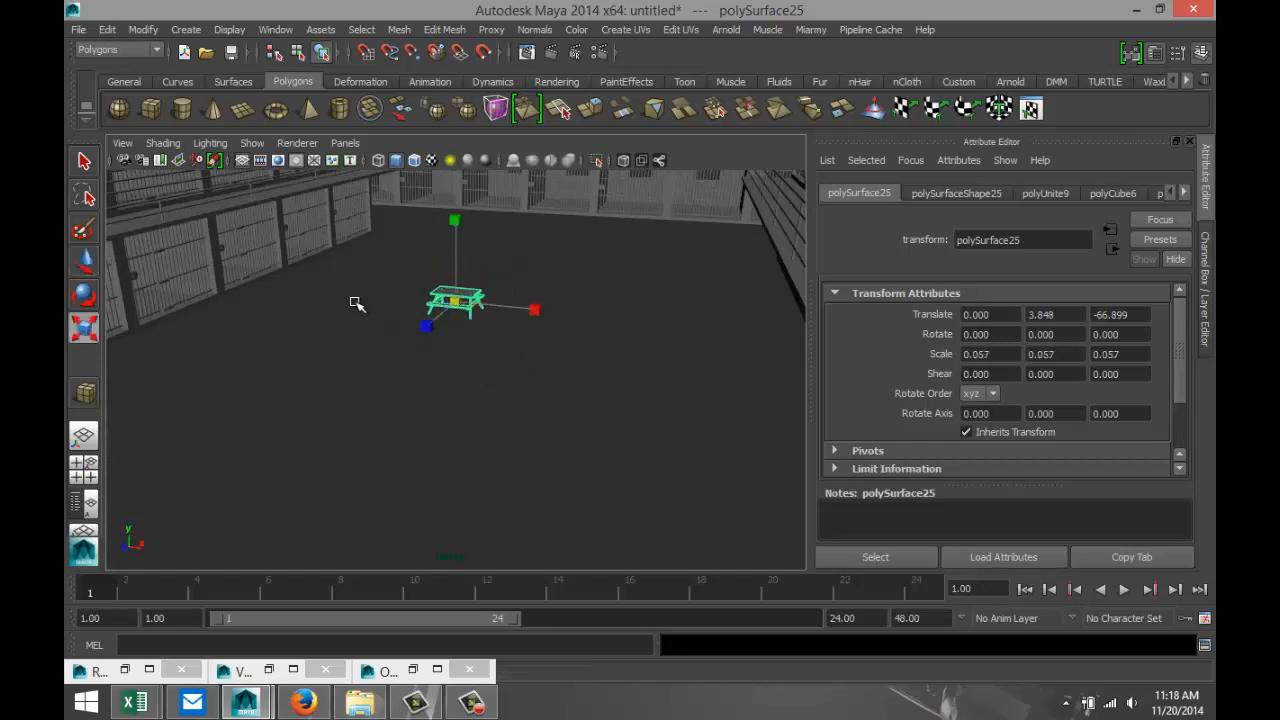
pyautogui.press('w')
pyautogui.moveTo(512, 309); pyautogui.dragTo(316, 287)
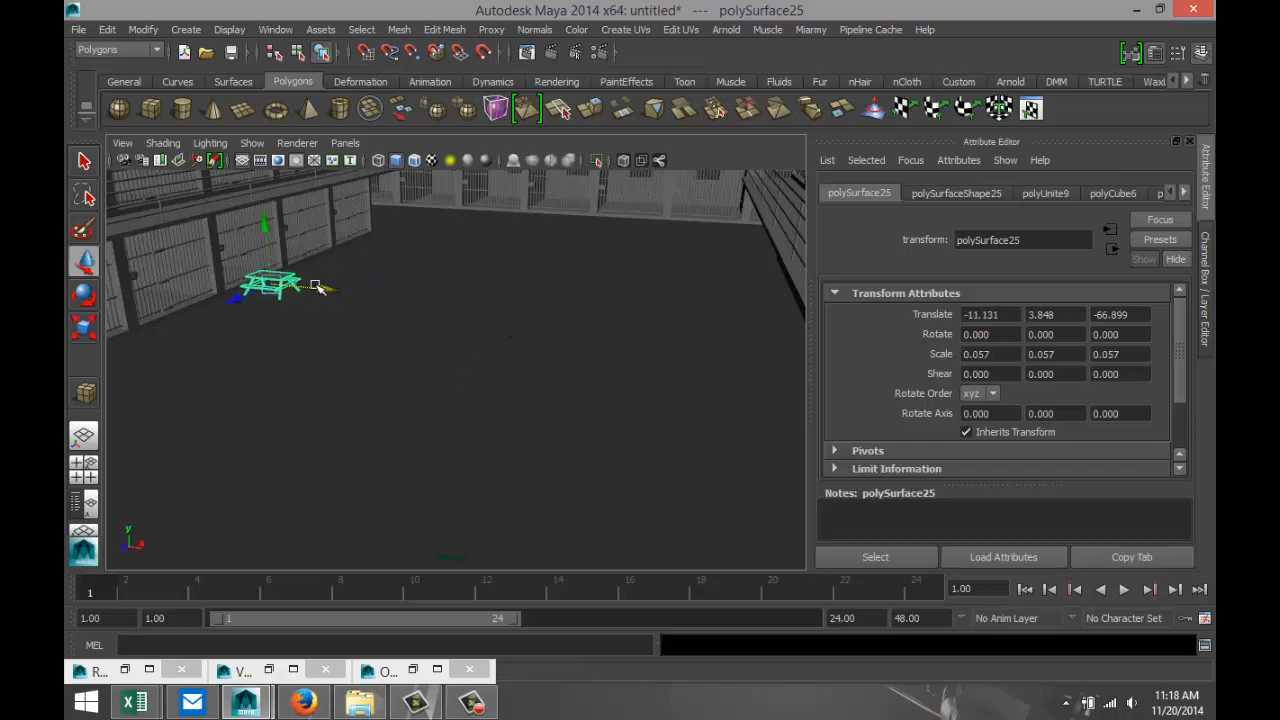
# Examine the table's size and position against the nearby cell doors and floor.
pyautogui.press('f')
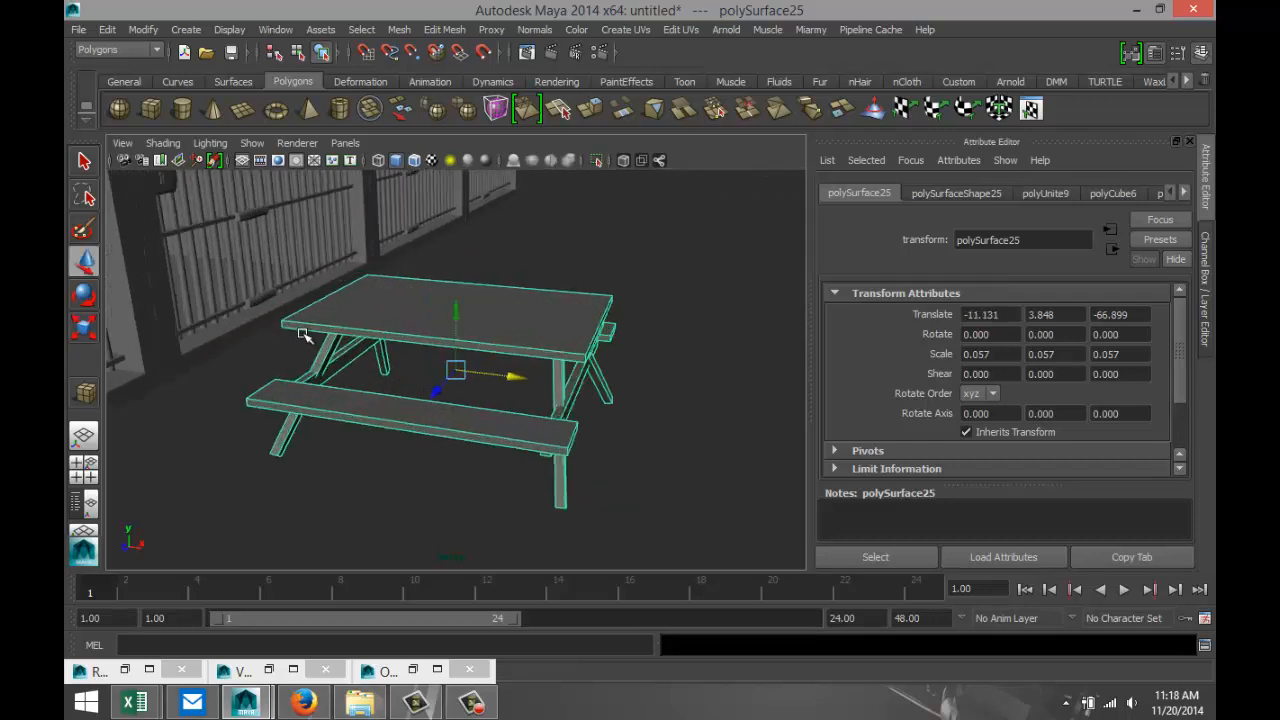
pyautogui.scroll(-4, 298, 340)
pyautogui.keyDown('alt'); pyautogui.moveTo(448, 364); pyautogui.dragTo(377, 362); pyautogui.keyUp('alt')
pyautogui.scroll(4, 394, 381)
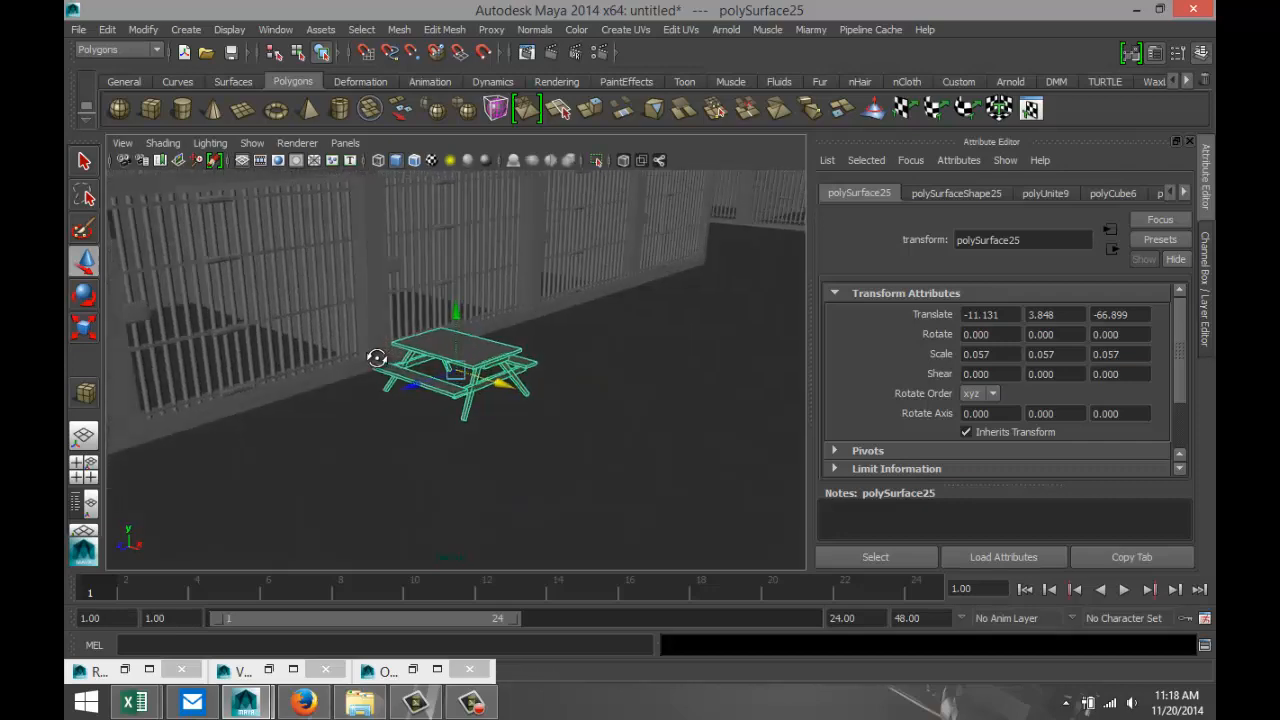
pyautogui.keyDown('alt'); pyautogui.moveTo(292, 391); pyautogui.dragTo(562, 453, button='middle'); pyautogui.keyUp('alt')
pyautogui.scroll(-3, 422, 428)
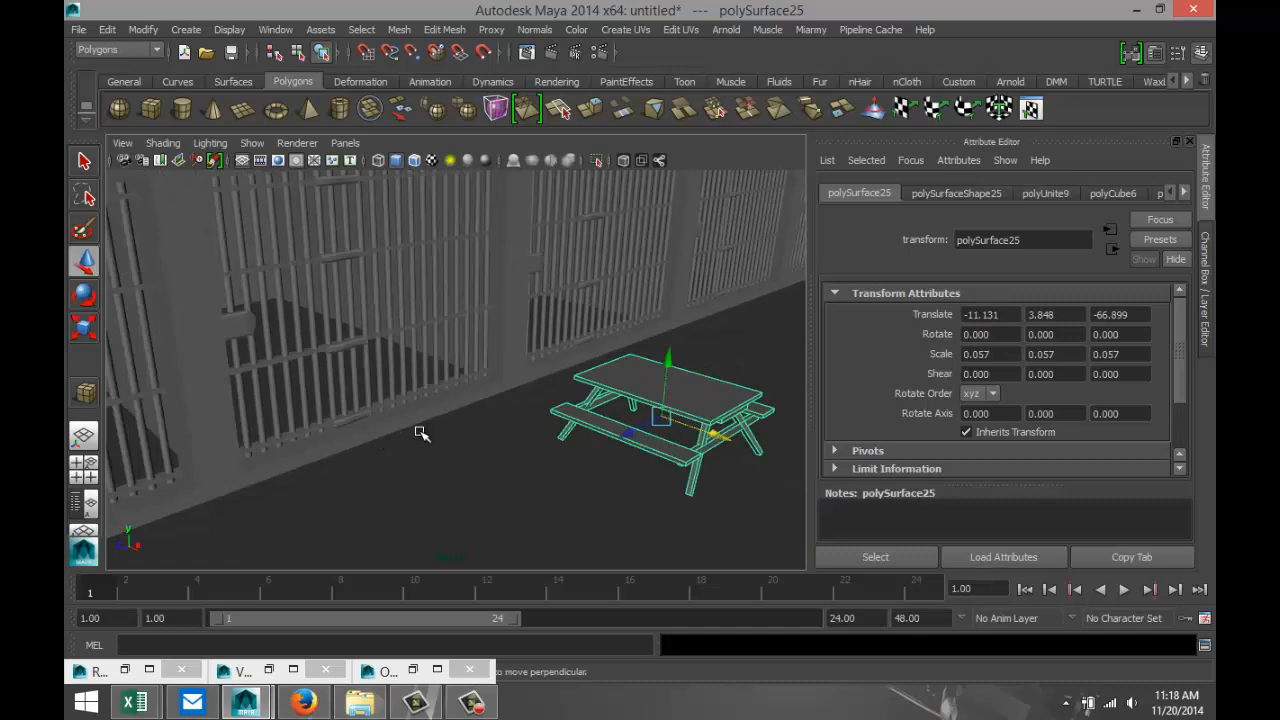
pyautogui.scroll(-2, 420, 432)
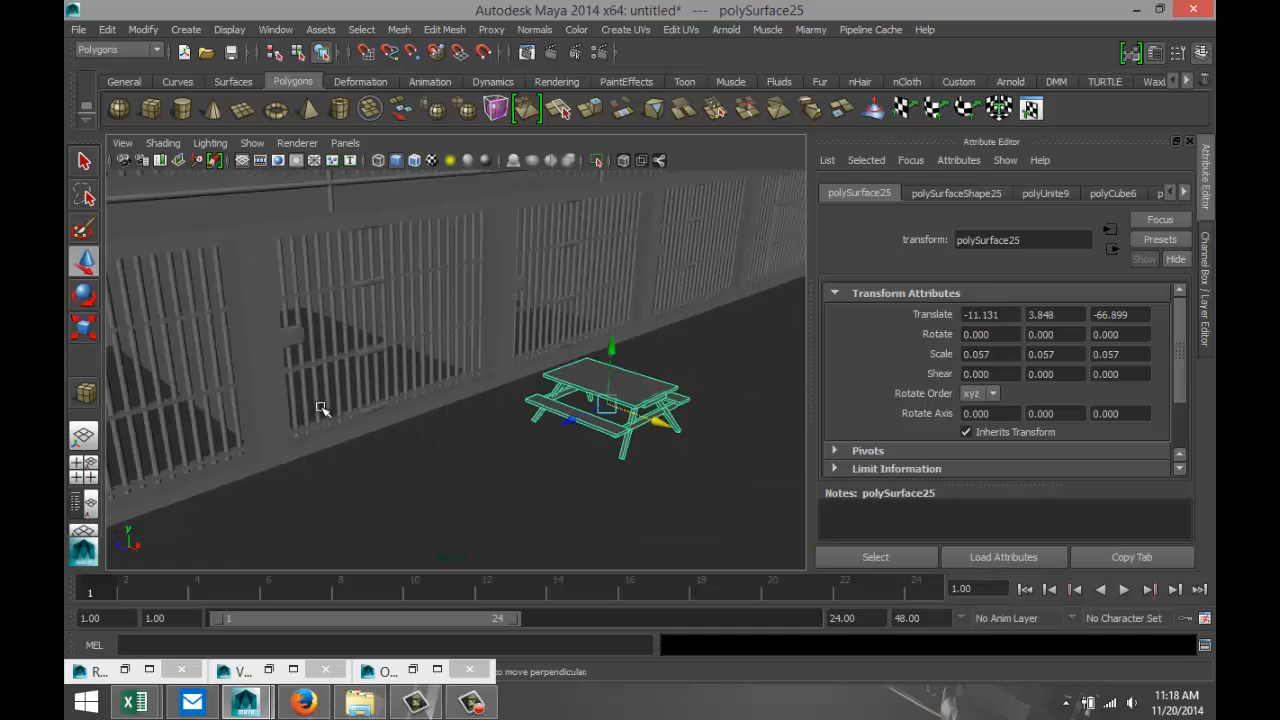
# Scale the table up uniformly to about 0.084 and rest it on the floor at about 2.6 in Y.
pyautogui.keyDown('alt'); pyautogui.moveTo(464, 461); pyautogui.dragTo(470, 445); pyautogui.keyUp('alt')
pyautogui.moveTo(609, 347); pyautogui.dragTo(620, 425)
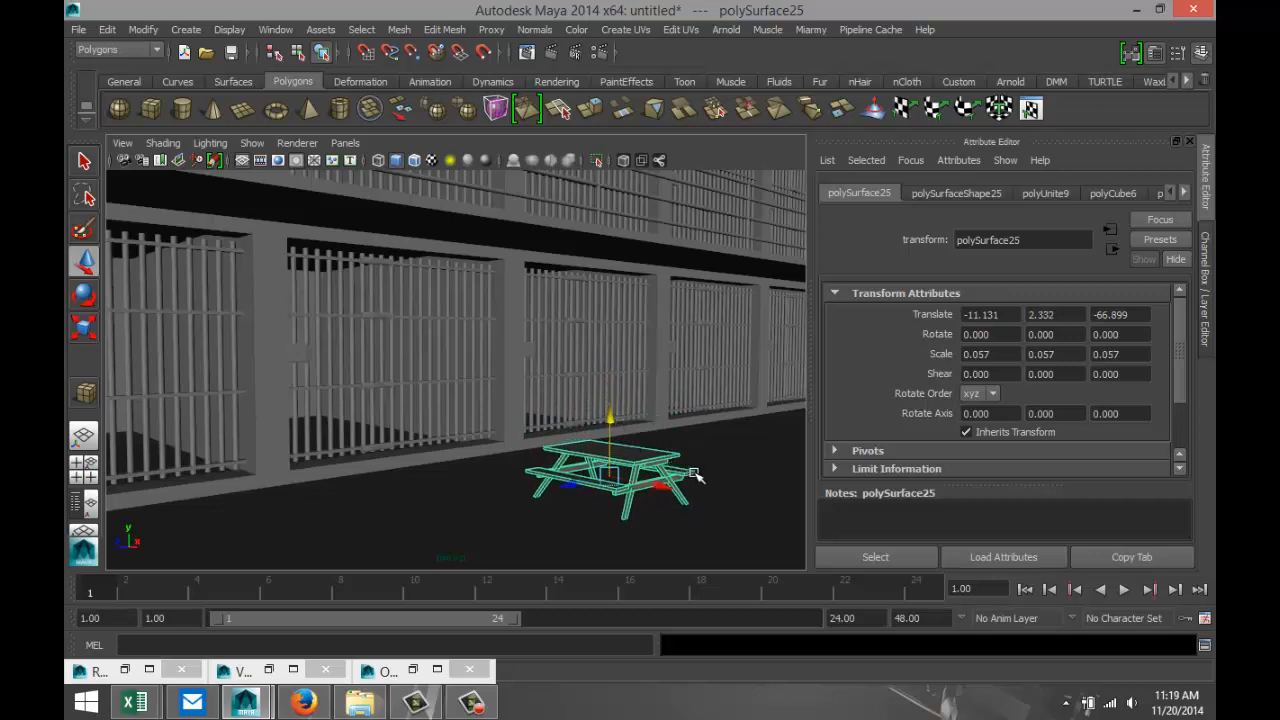
pyautogui.press('r')
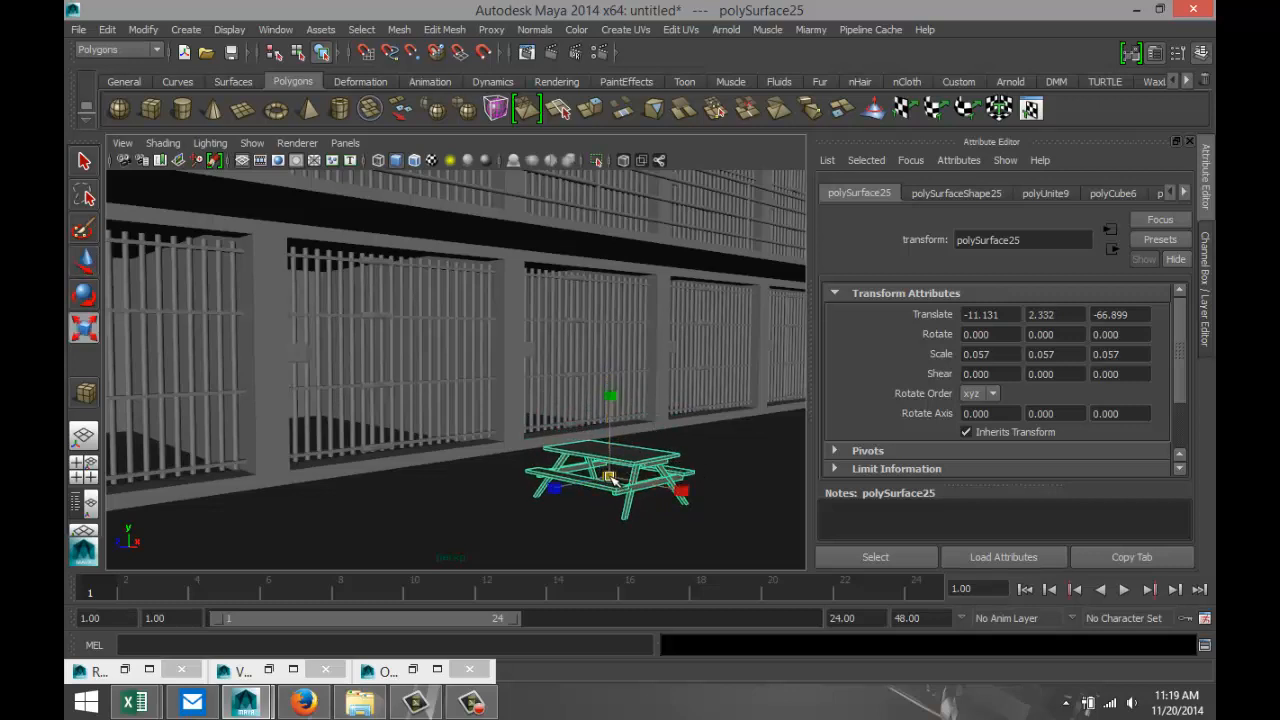
pyautogui.moveTo(612, 478); pyautogui.dragTo(652, 474)
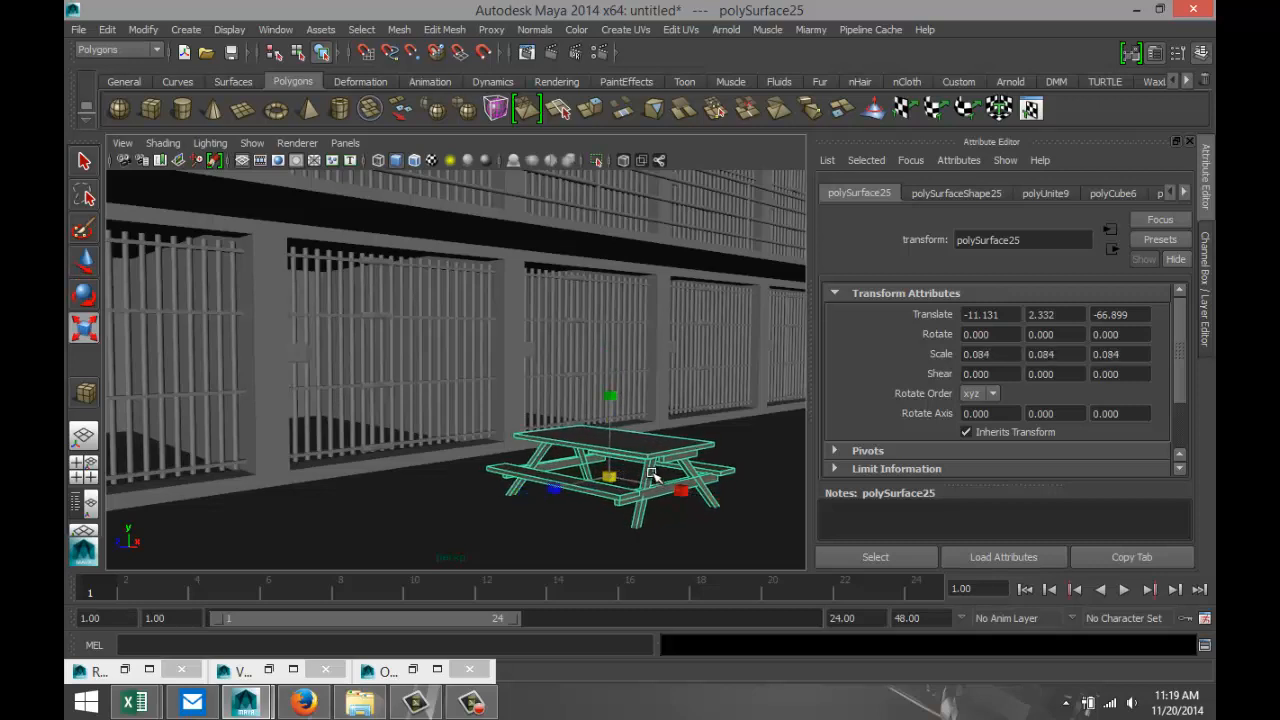
pyautogui.press('w')
pyautogui.moveTo(610, 398); pyautogui.dragTo(618, 405)
pyautogui.scroll(-6, 425, 478)
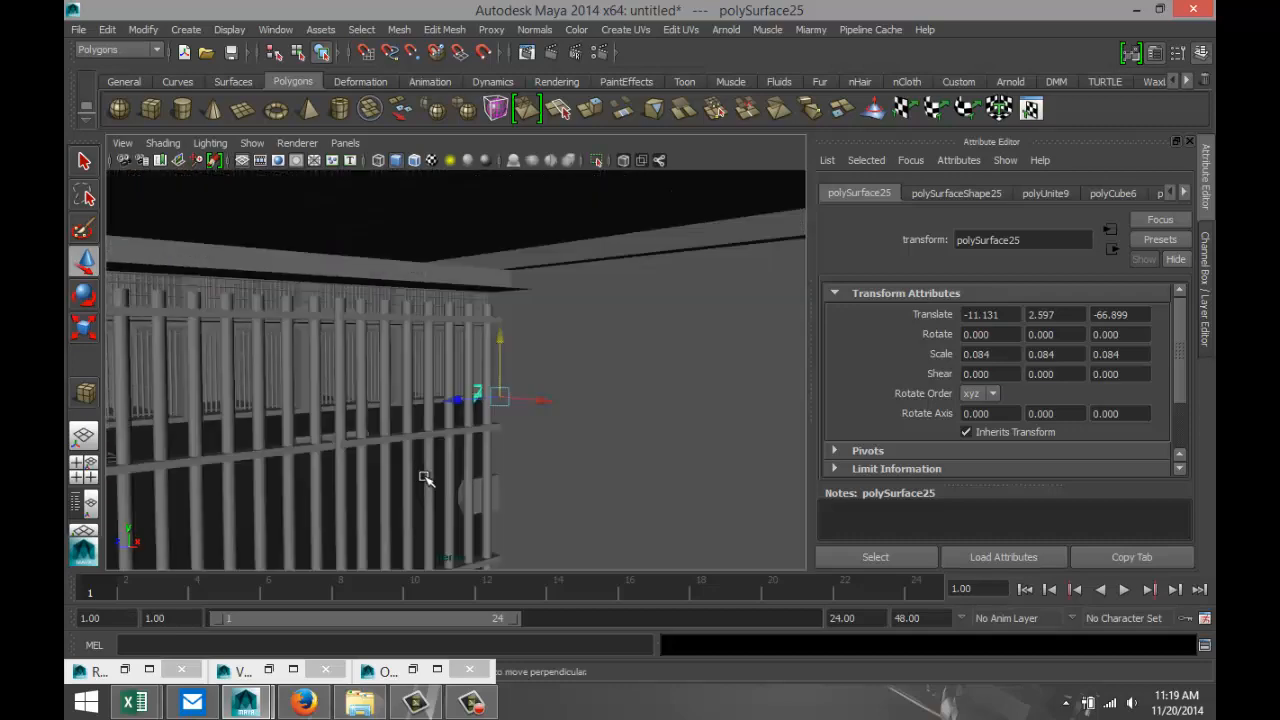
pyautogui.scroll(4, 425, 478)
# In the top view, move the table between the cell rows to about -7.5 in X and -91.3 in Z.
pyautogui.click(86, 477)
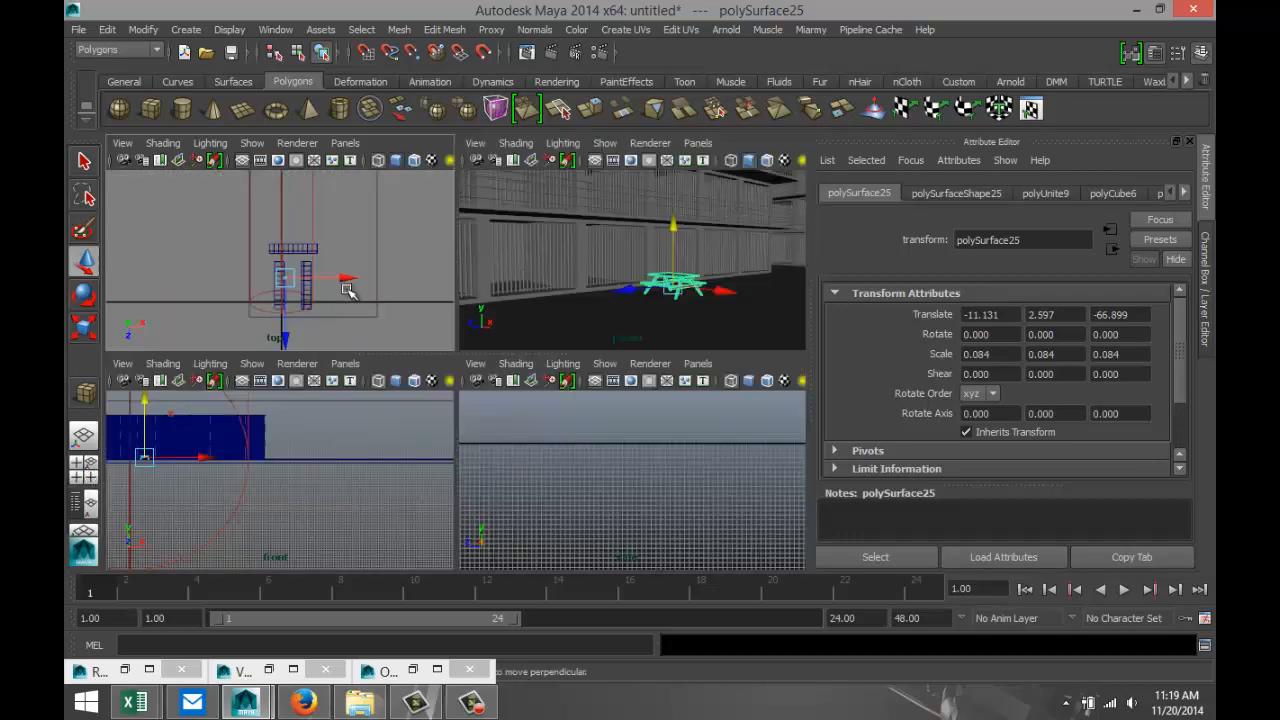
pyautogui.press('space')
pyautogui.scroll(1, 486, 468)
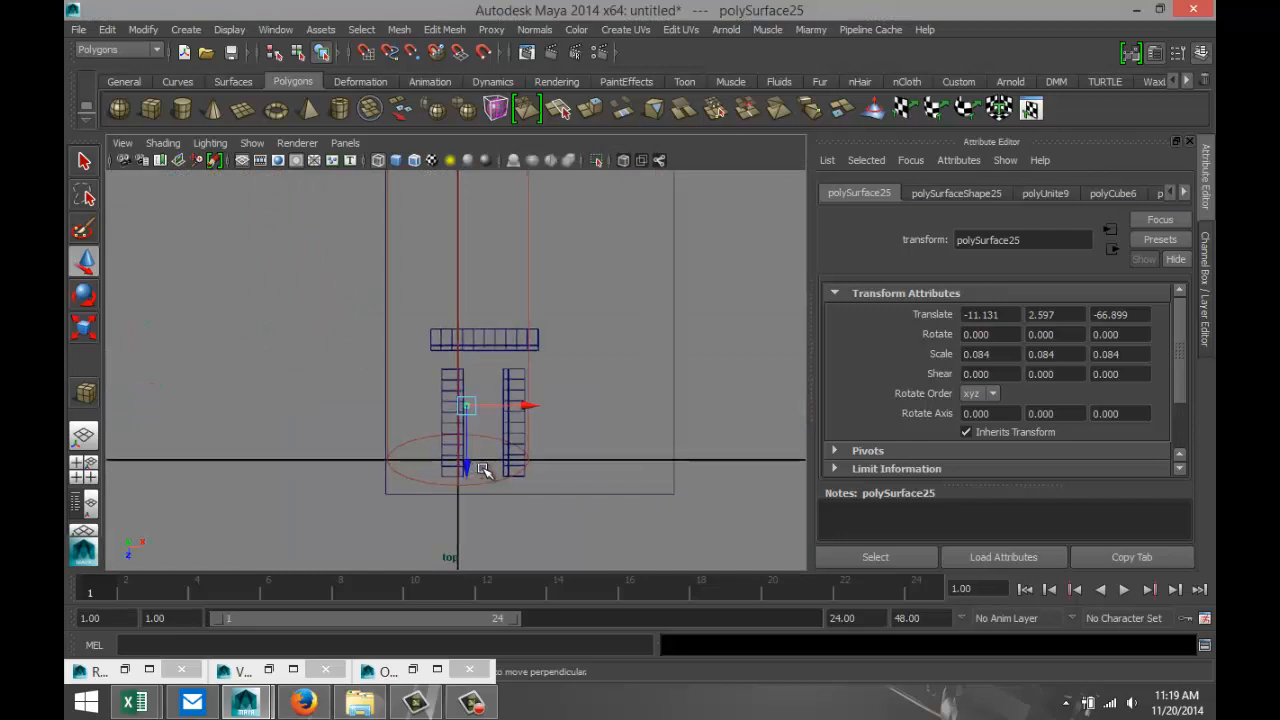
pyautogui.press('f')
pyautogui.scroll(-9, 528, 442)
pyautogui.scroll(-5, 527, 444)
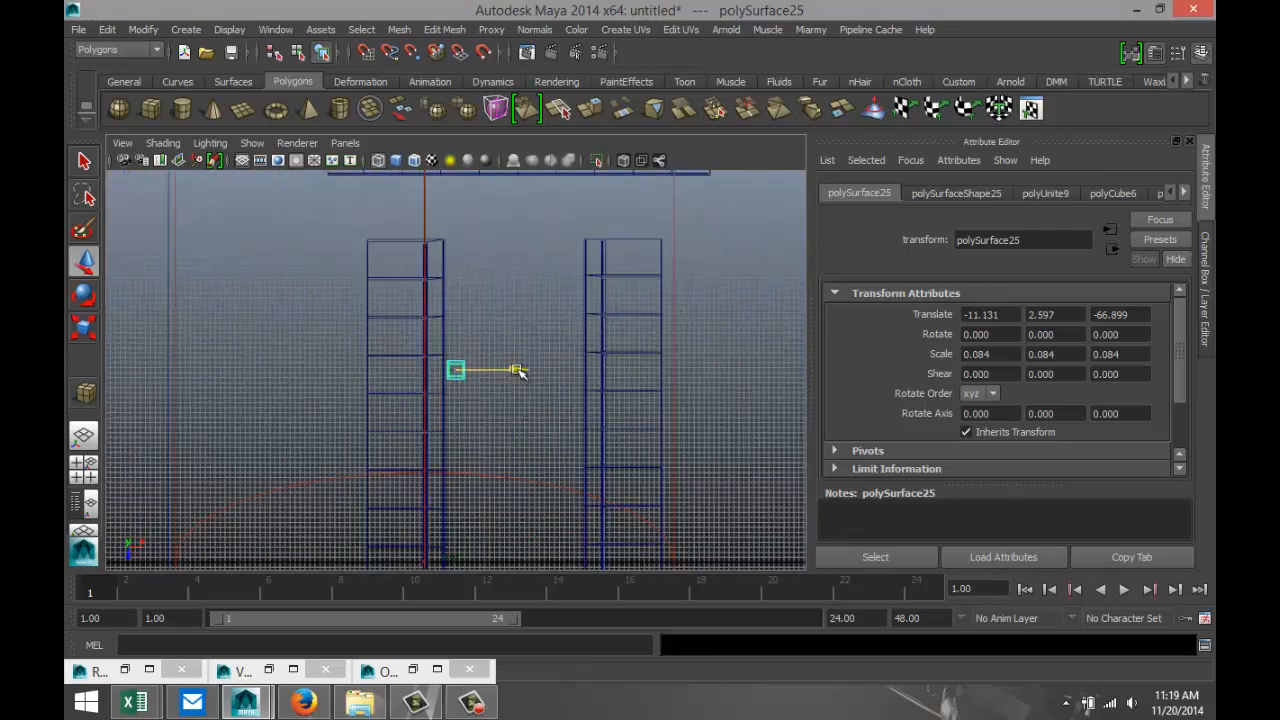
pyautogui.moveTo(515, 370); pyautogui.dragTo(533, 373)
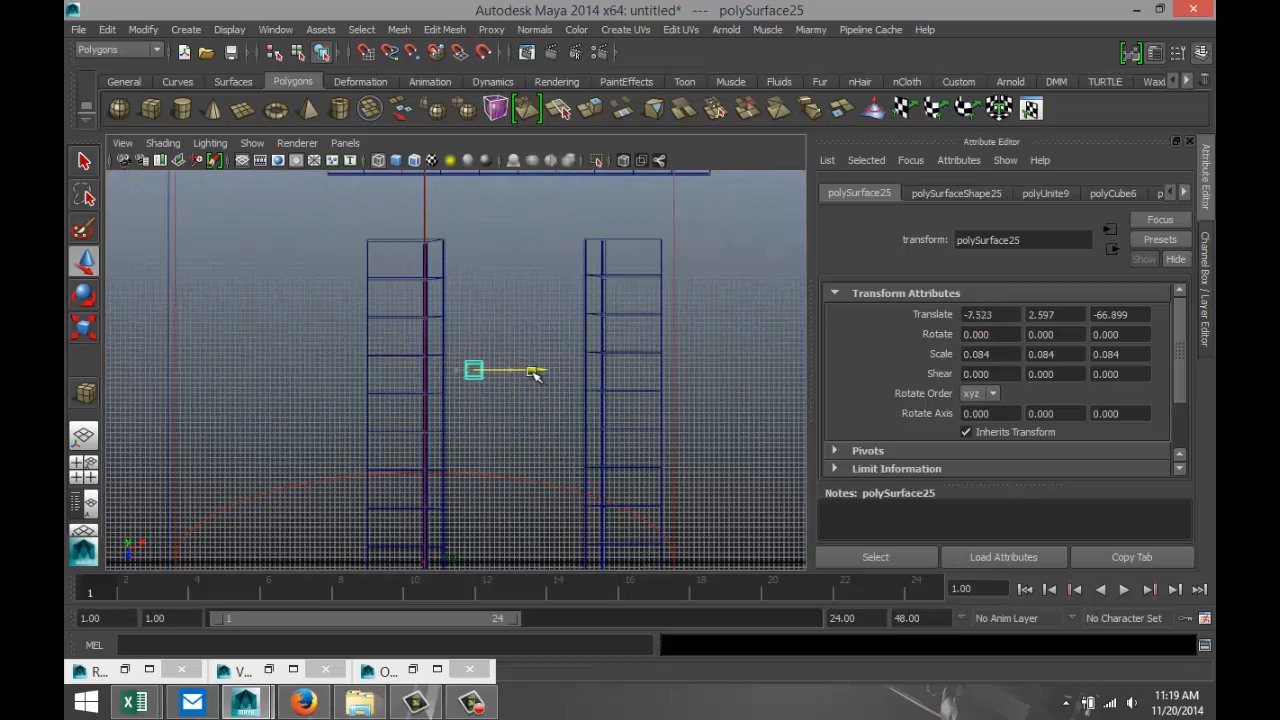
pyautogui.moveTo(477, 429); pyautogui.dragTo(481, 314)
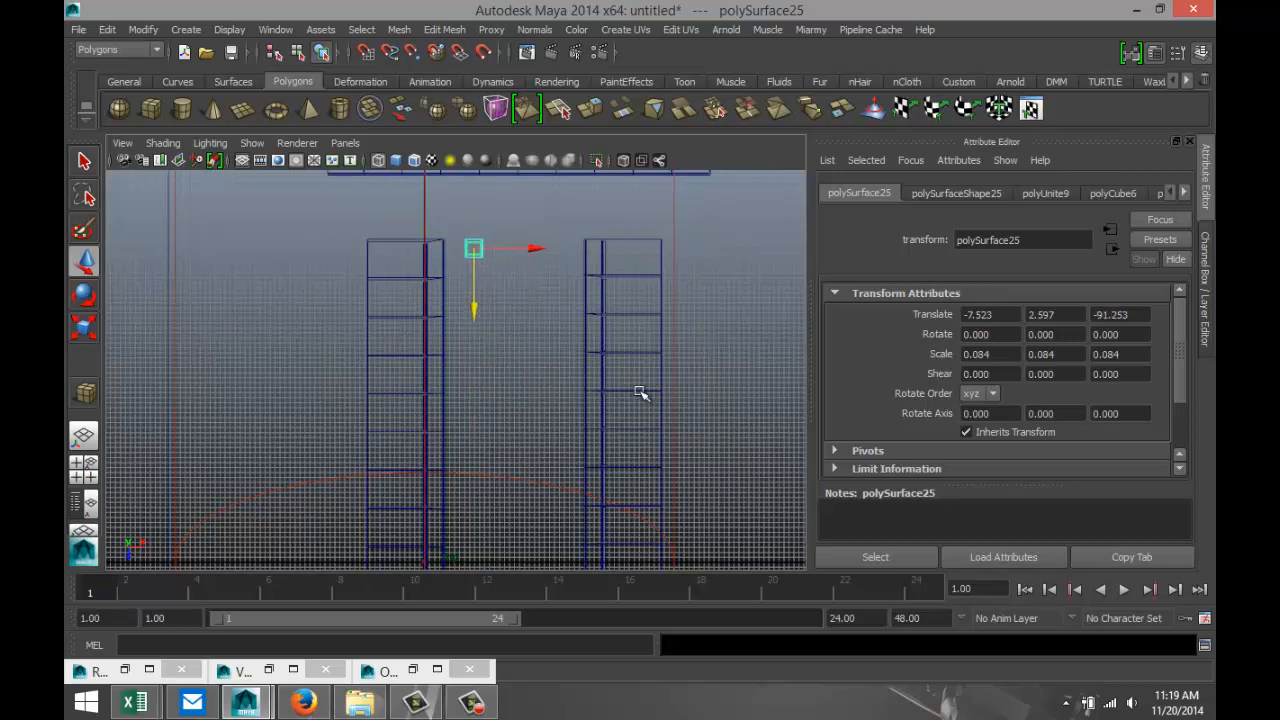
# Duplicate the table to about -3.0 in X, and duplicate that pair across the corridor, its first table at about 5.1 in X.
pyautogui.hotkey('ctrl', 'd')
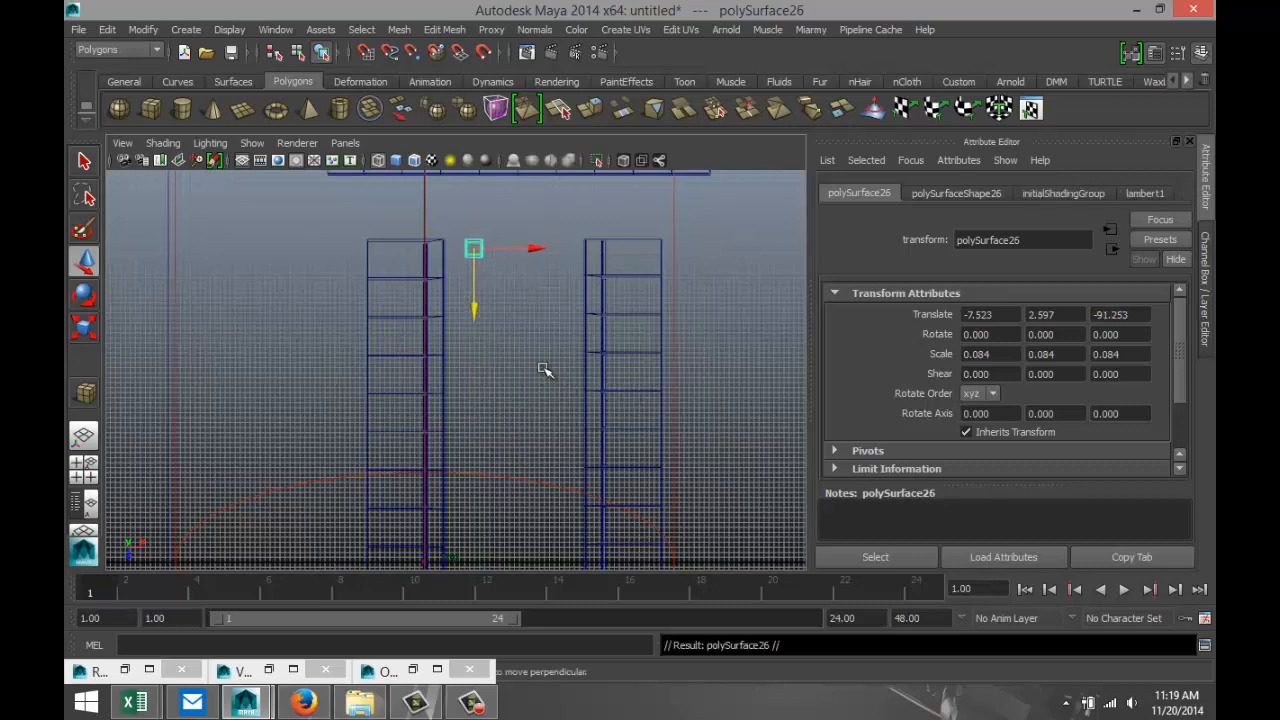
pyautogui.moveTo(535, 249); pyautogui.dragTo(557, 251)
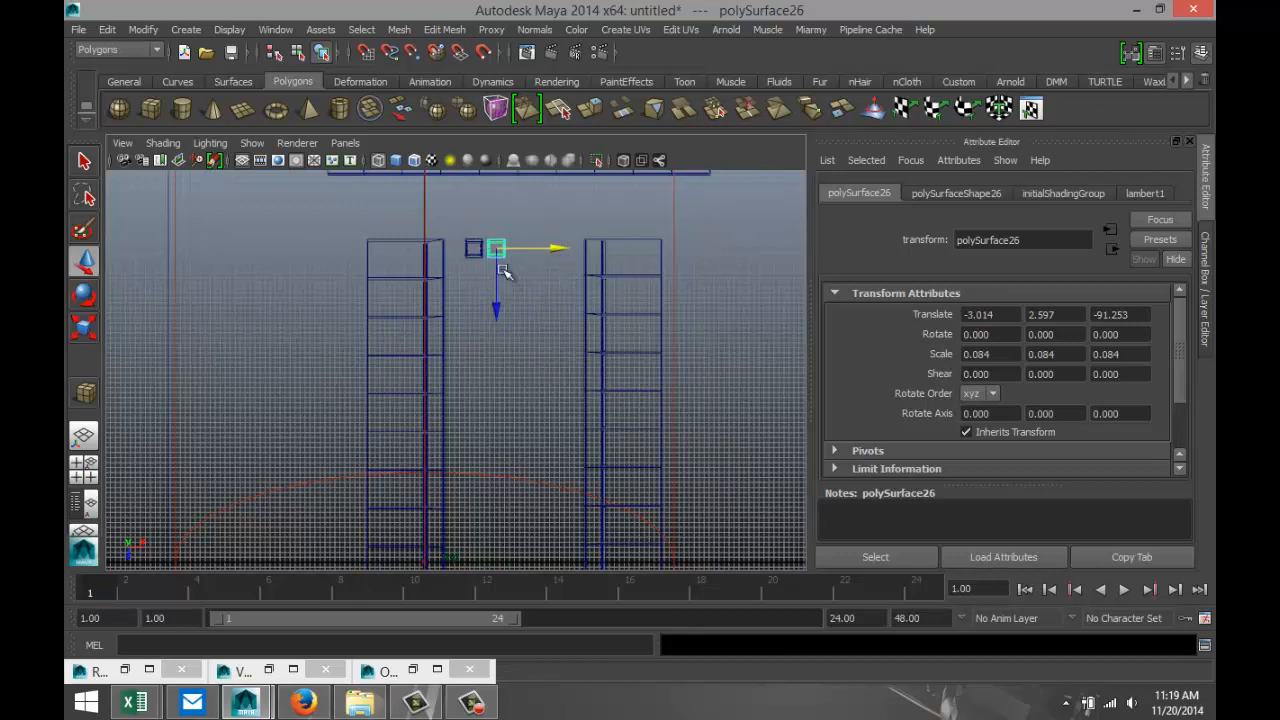
pyautogui.click(466, 253)
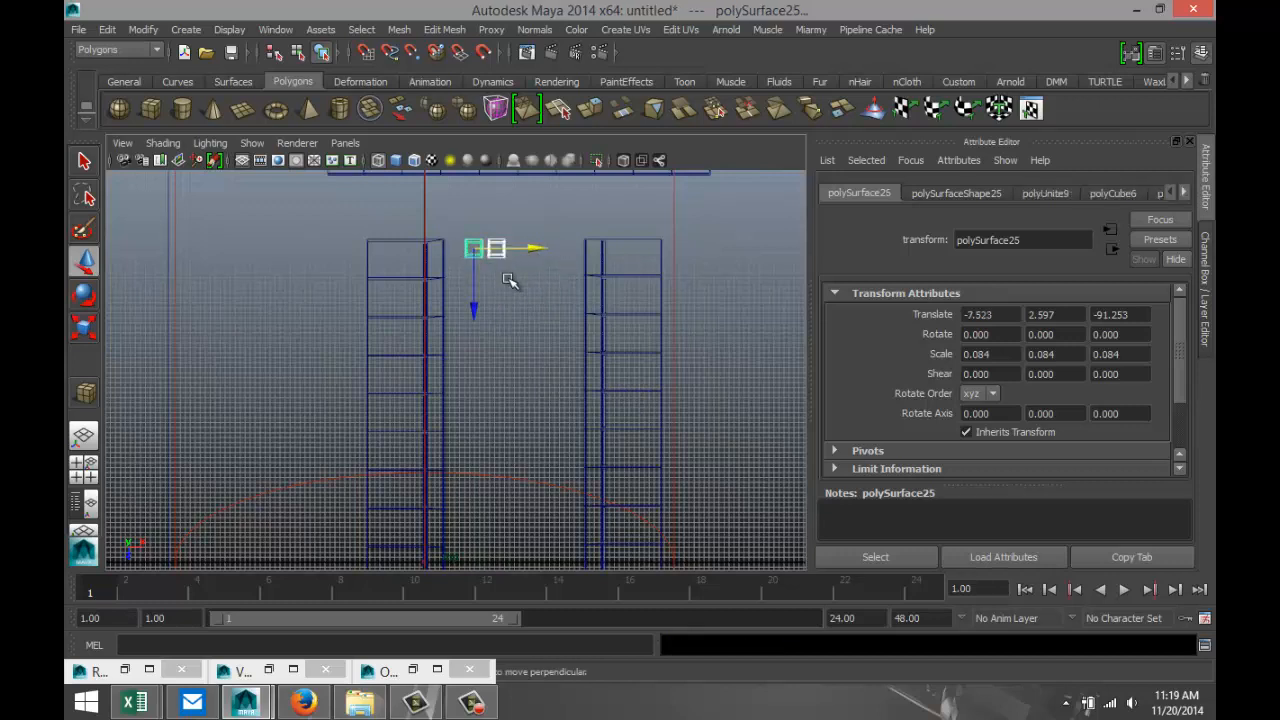
pyautogui.hotkey('ctrl', 'd')
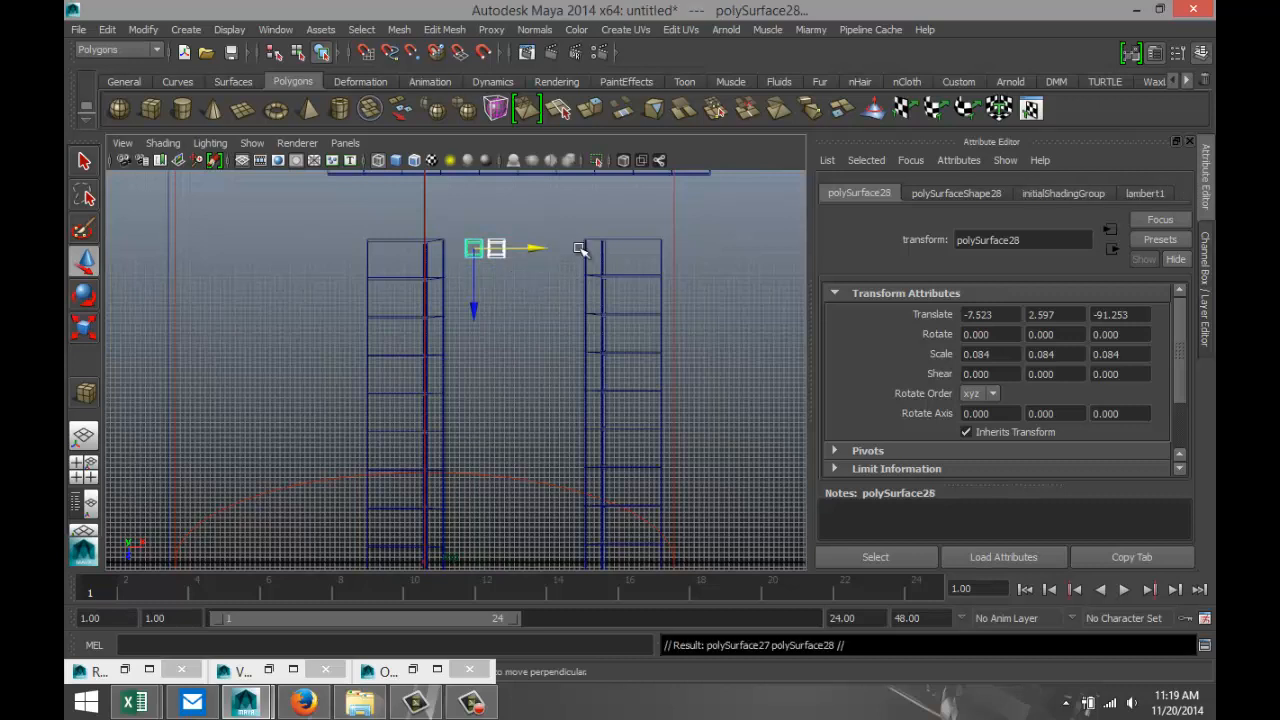
pyautogui.moveTo(533, 250); pyautogui.dragTo(597, 261)
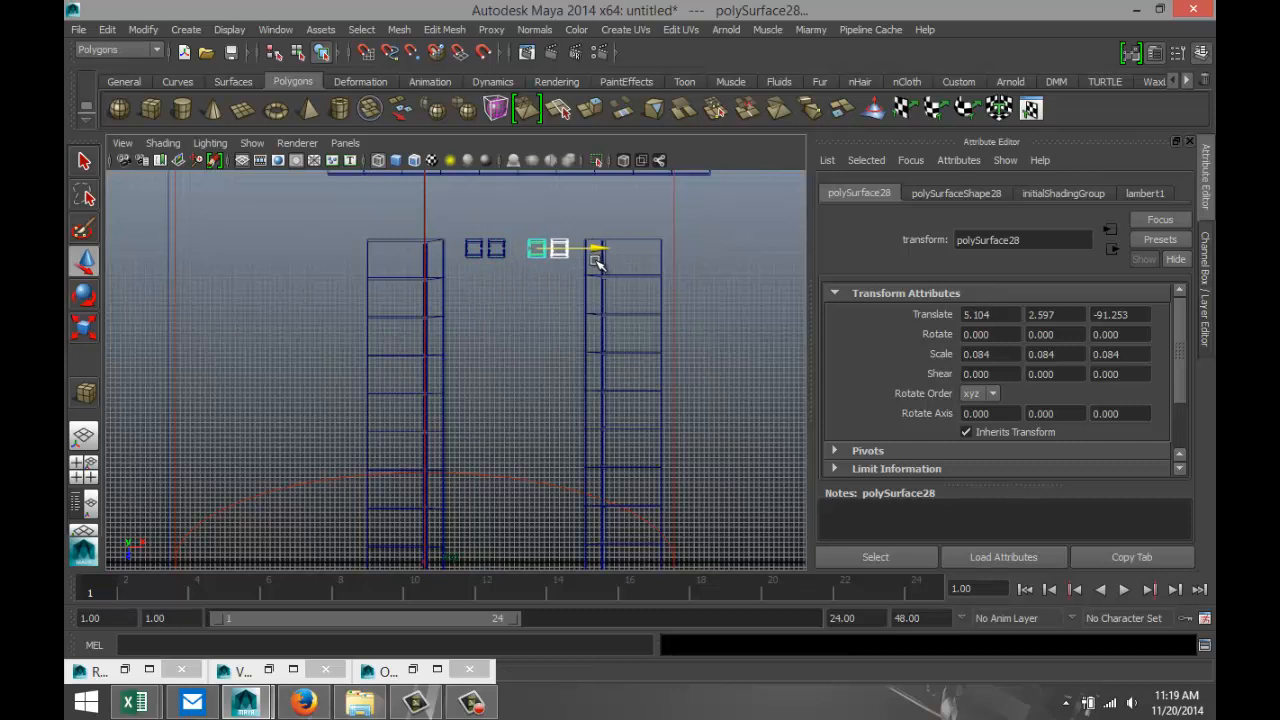
# Shift the original pair of tables toward its nearer cell row, placing the first table at about -8.4 in X.
pyautogui.keyDown('shift'); pyautogui.click(499, 257); pyautogui.keyUp('shift')
pyautogui.keyDown('shift'); pyautogui.click(472, 256); pyautogui.keyUp('shift')
pyautogui.click(519, 277)
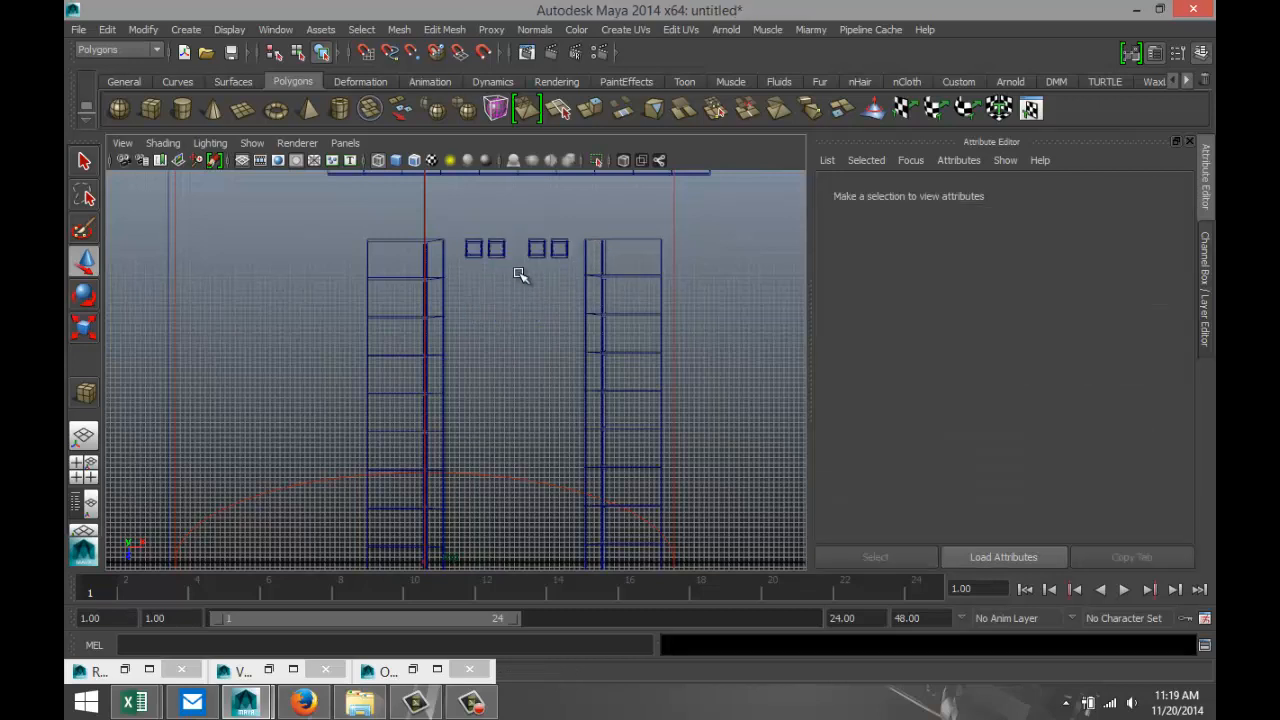
pyautogui.click(496, 250)
pyautogui.keyDown('shift'); pyautogui.click(474, 250); pyautogui.keyUp('shift')
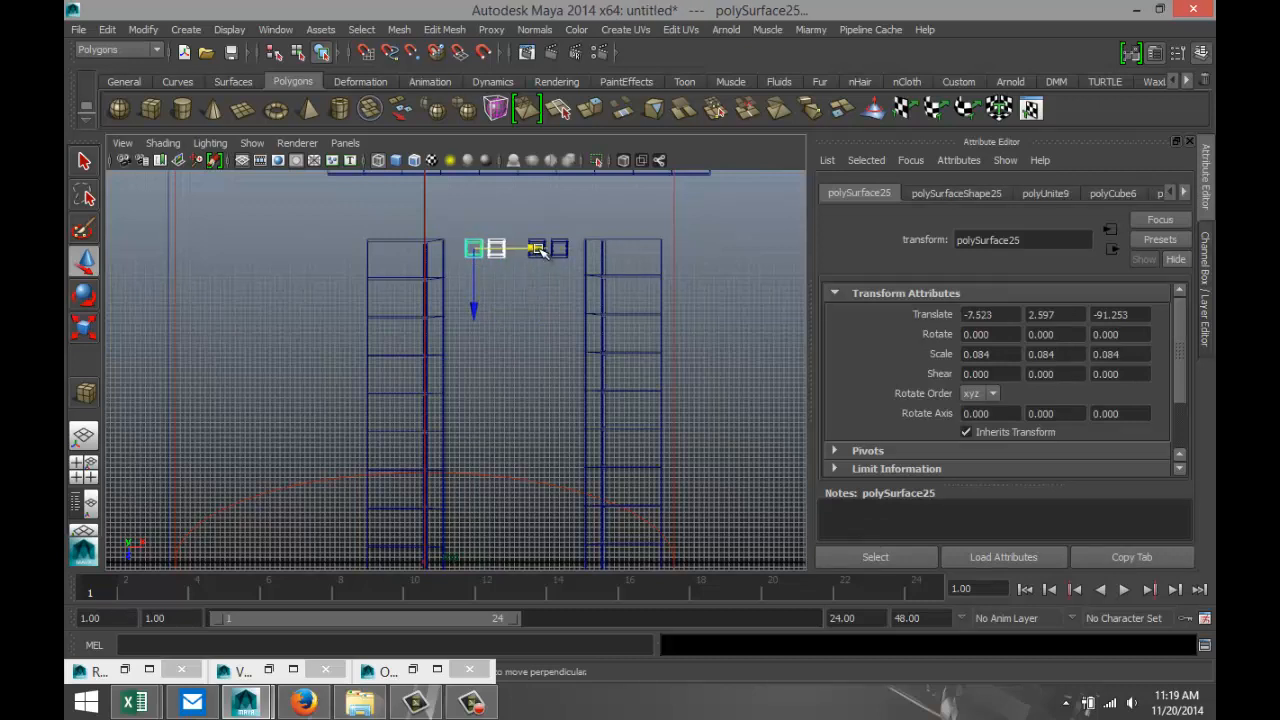
pyautogui.moveTo(539, 248); pyautogui.dragTo(535, 250)
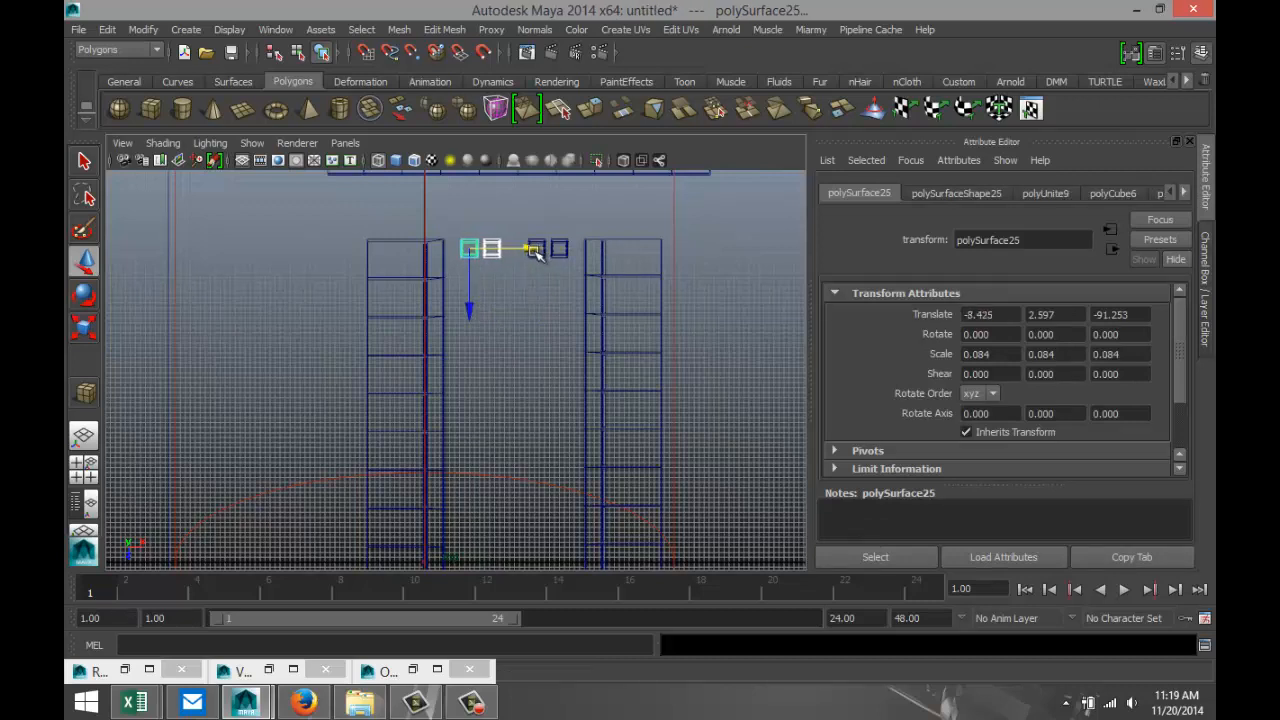
# Combine all four tables into one mesh and center its pivot.
pyautogui.click(540, 246)
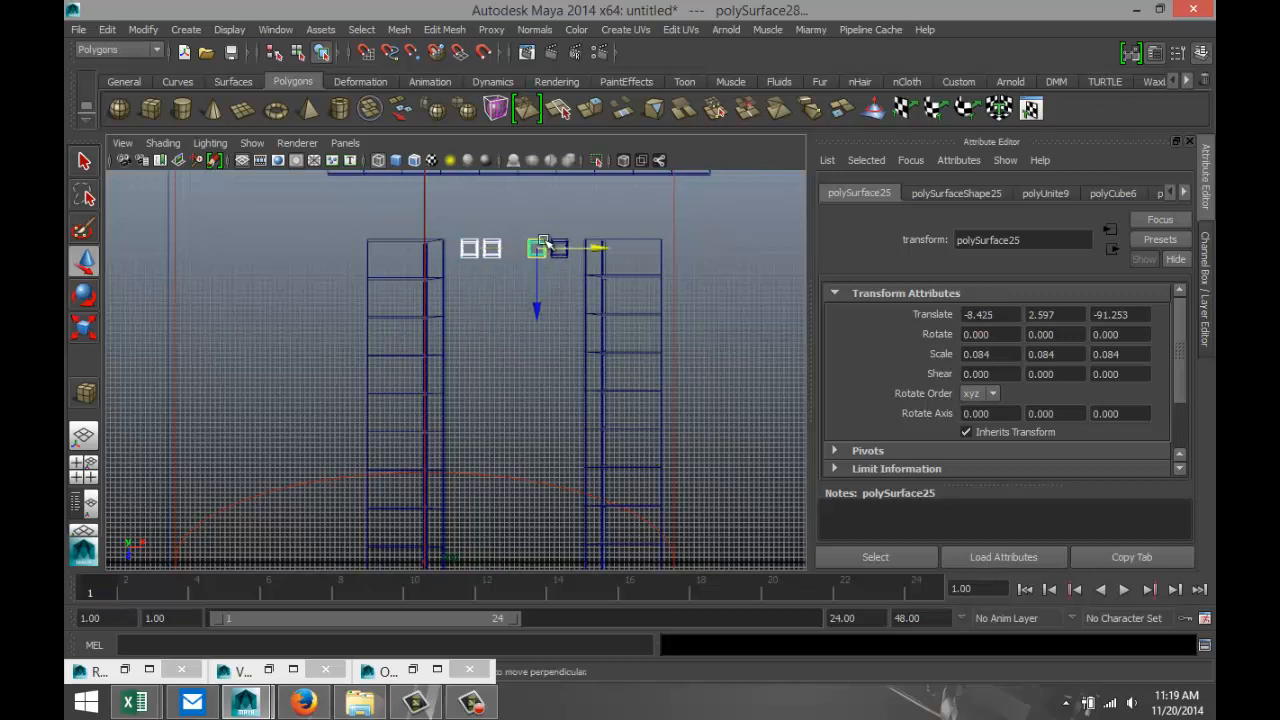
pyautogui.click(558, 248)
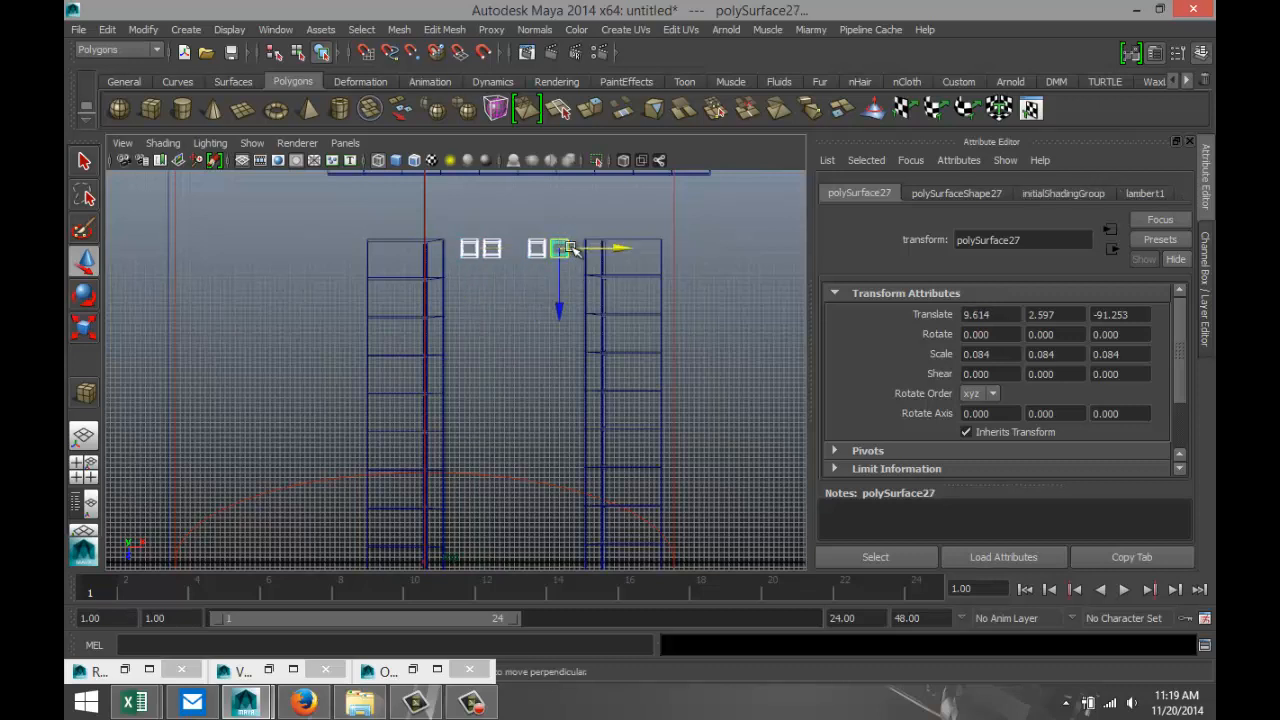
pyautogui.click(400, 30)
pyautogui.click(428, 51)
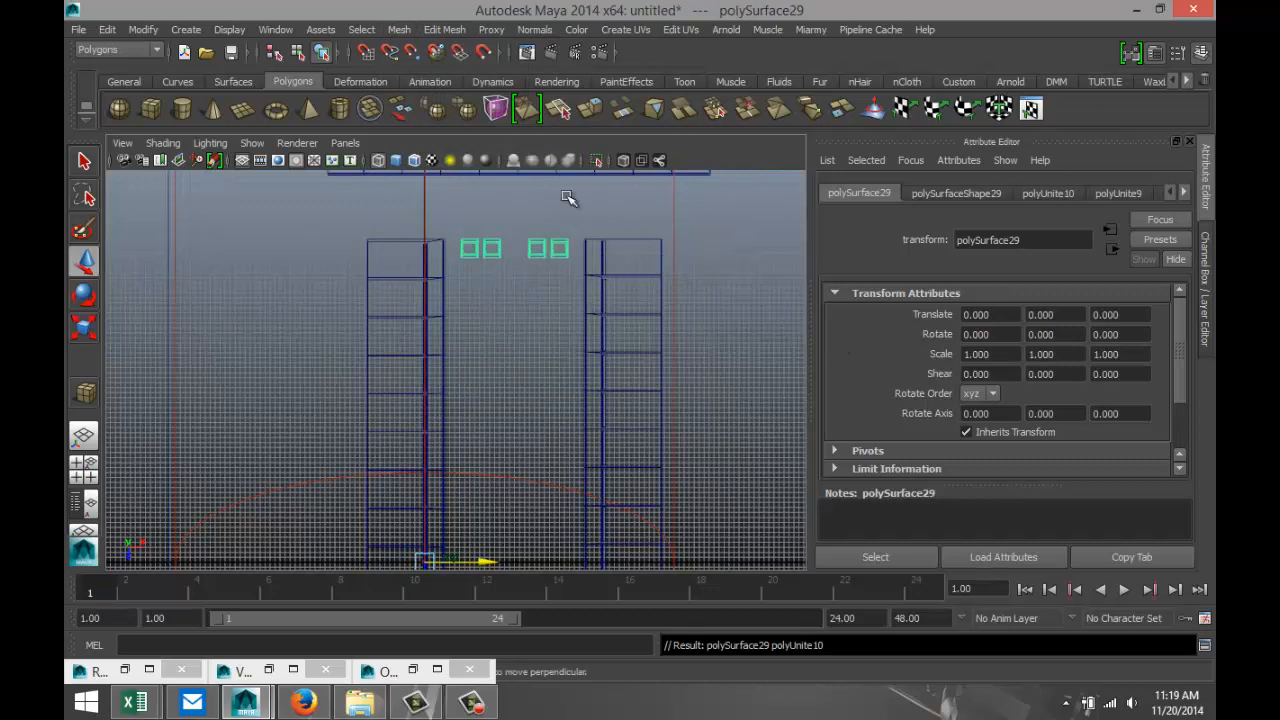
pyautogui.click(140, 30)
pyautogui.moveTo(196, 167)
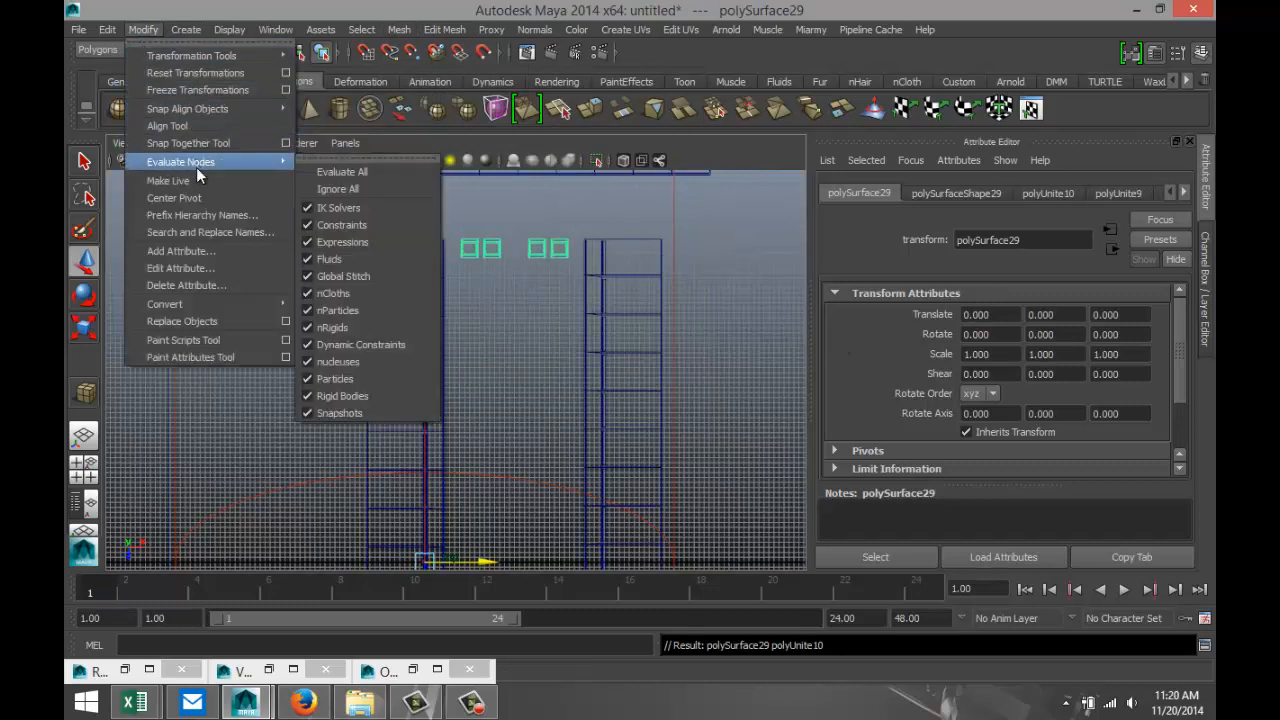
pyautogui.click(201, 197)
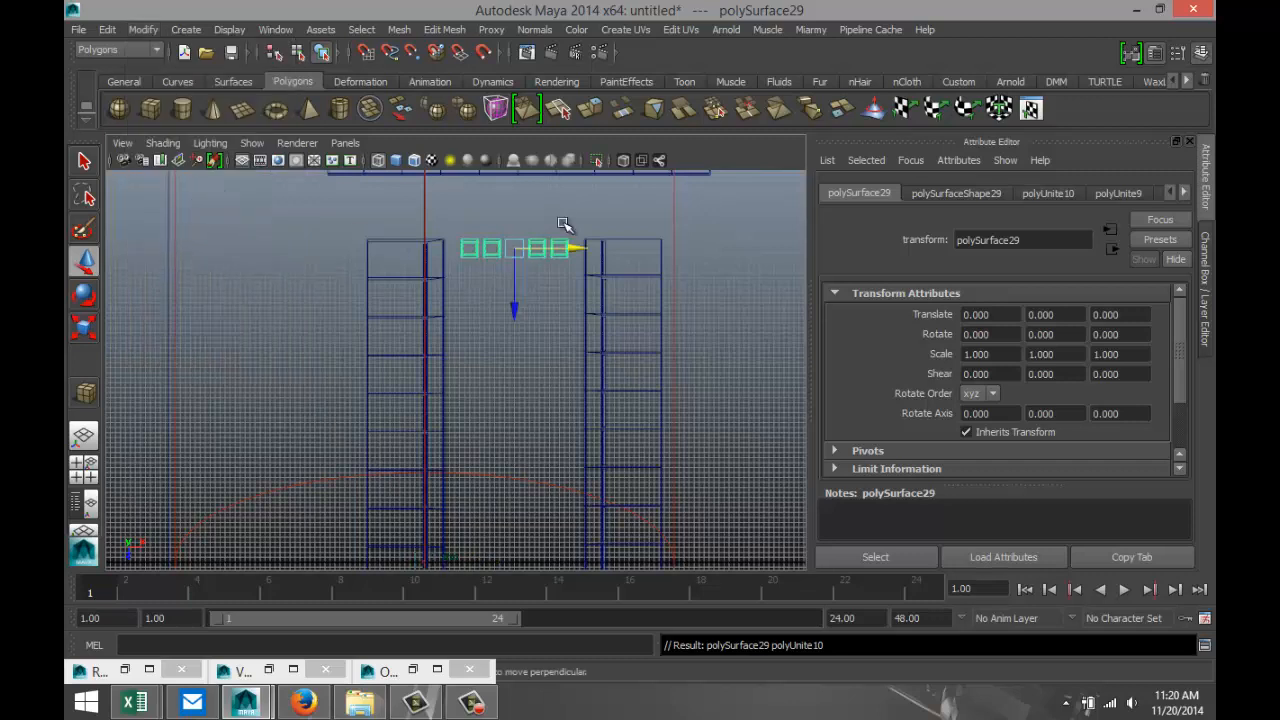
# Duplicate the four-table row with an offset of about 5.95 in Z, and combine both rows into one mesh with a centered pivot.
pyautogui.hotkey('ctrl', 'd')
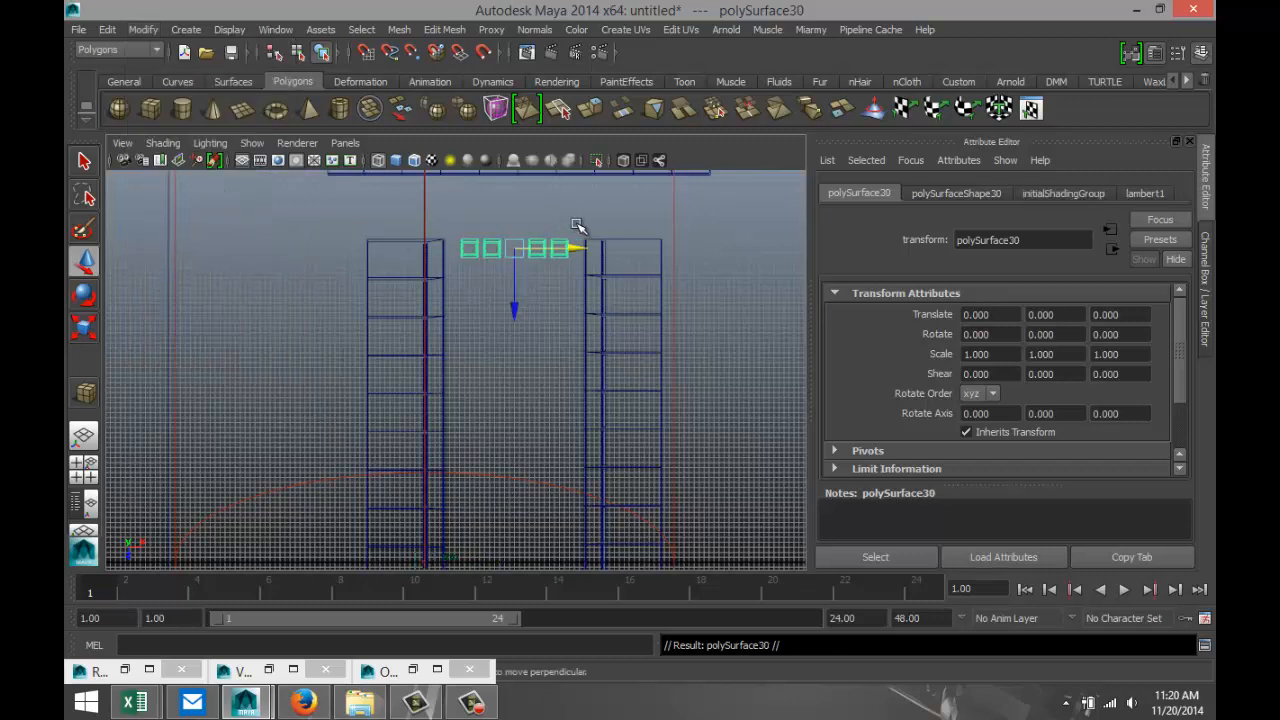
pyautogui.moveTo(514, 311); pyautogui.dragTo(516, 340)
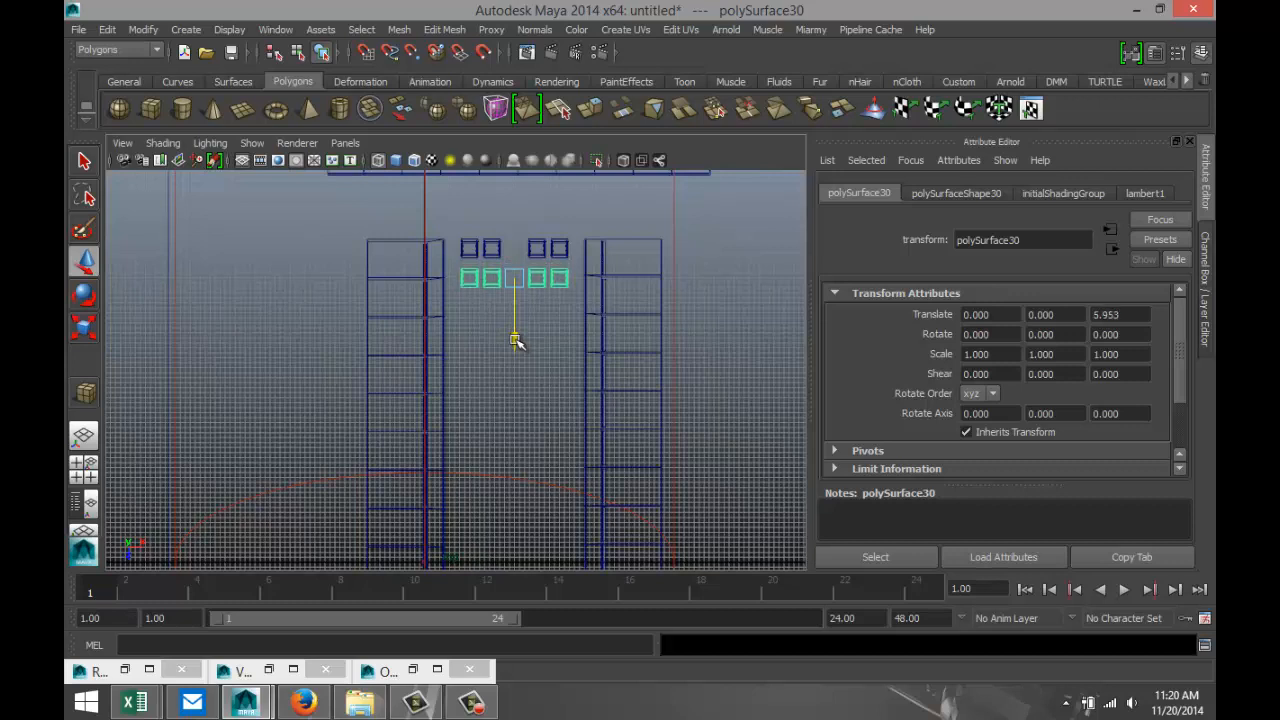
pyautogui.click(470, 246)
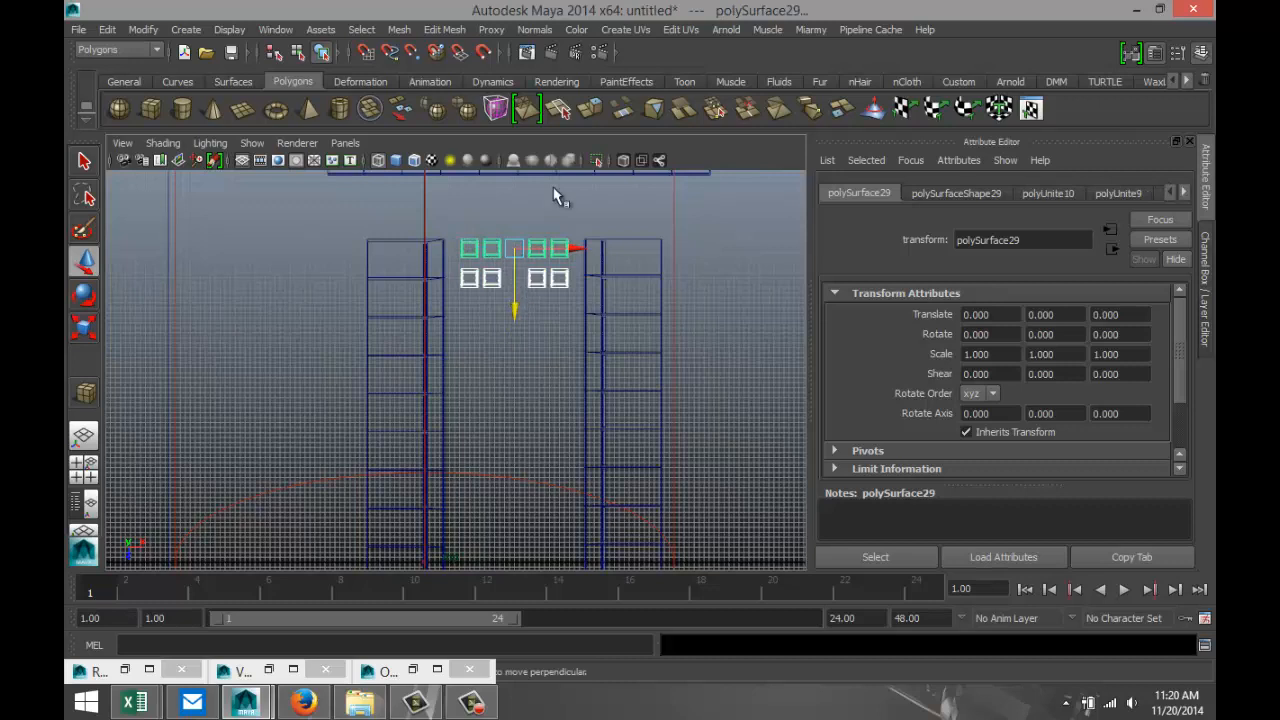
pyautogui.click(399, 29)
pyautogui.click(430, 72)
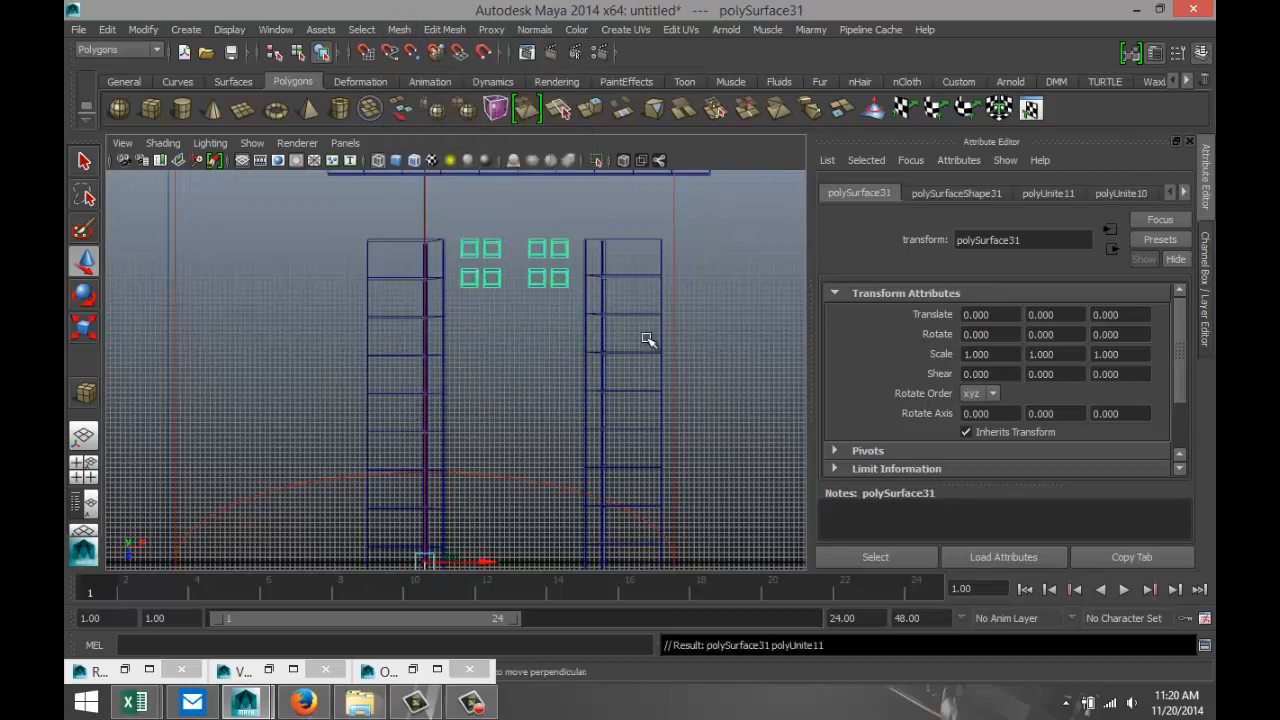
pyautogui.click(139, 30)
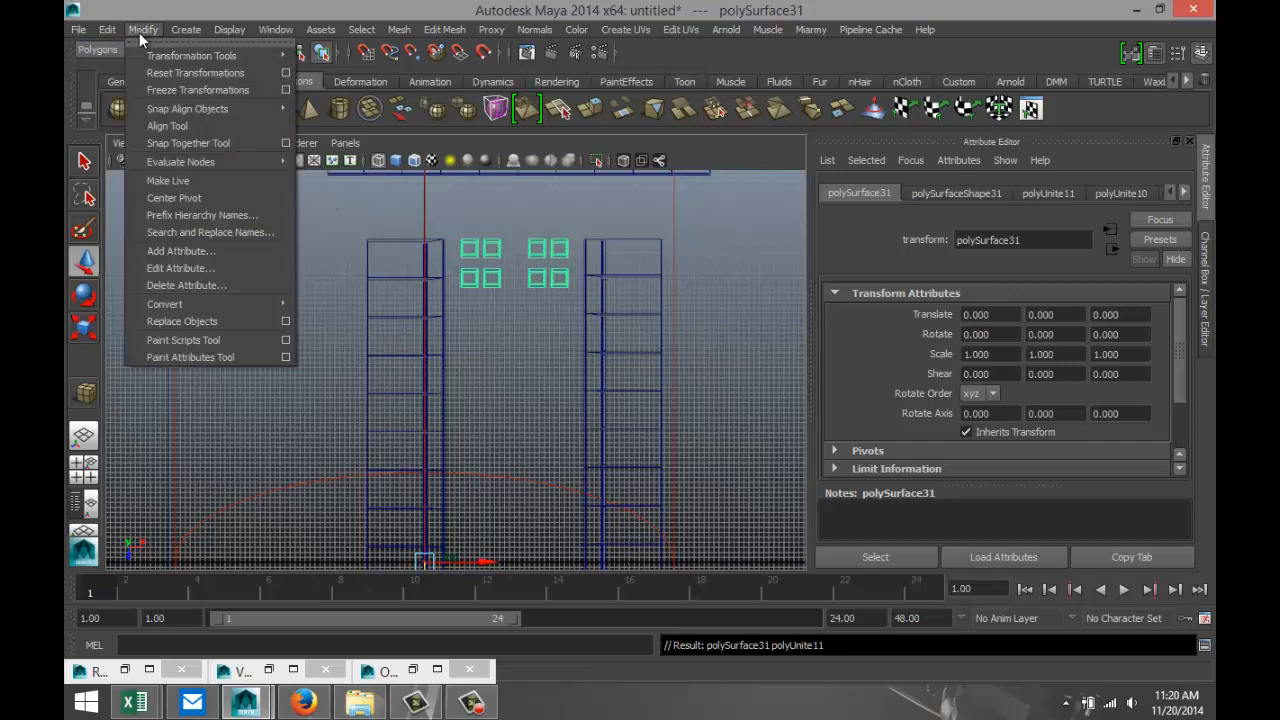
pyautogui.click(199, 199)
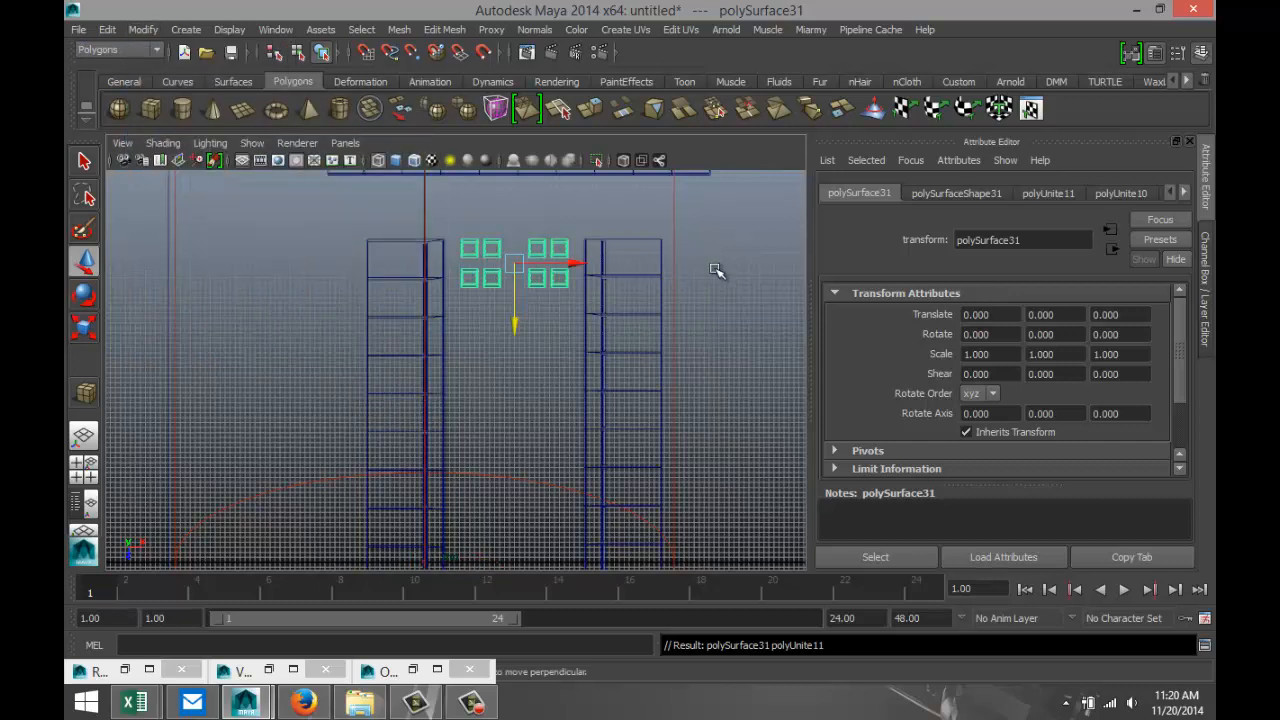
# Duplicate the eight-table group about 16.6 along Z and repeat the offset duplicate twice to fill the corridor.
pyautogui.hotkey('ctrl', 'd')
pyautogui.moveTo(516, 324); pyautogui.dragTo(529, 408)
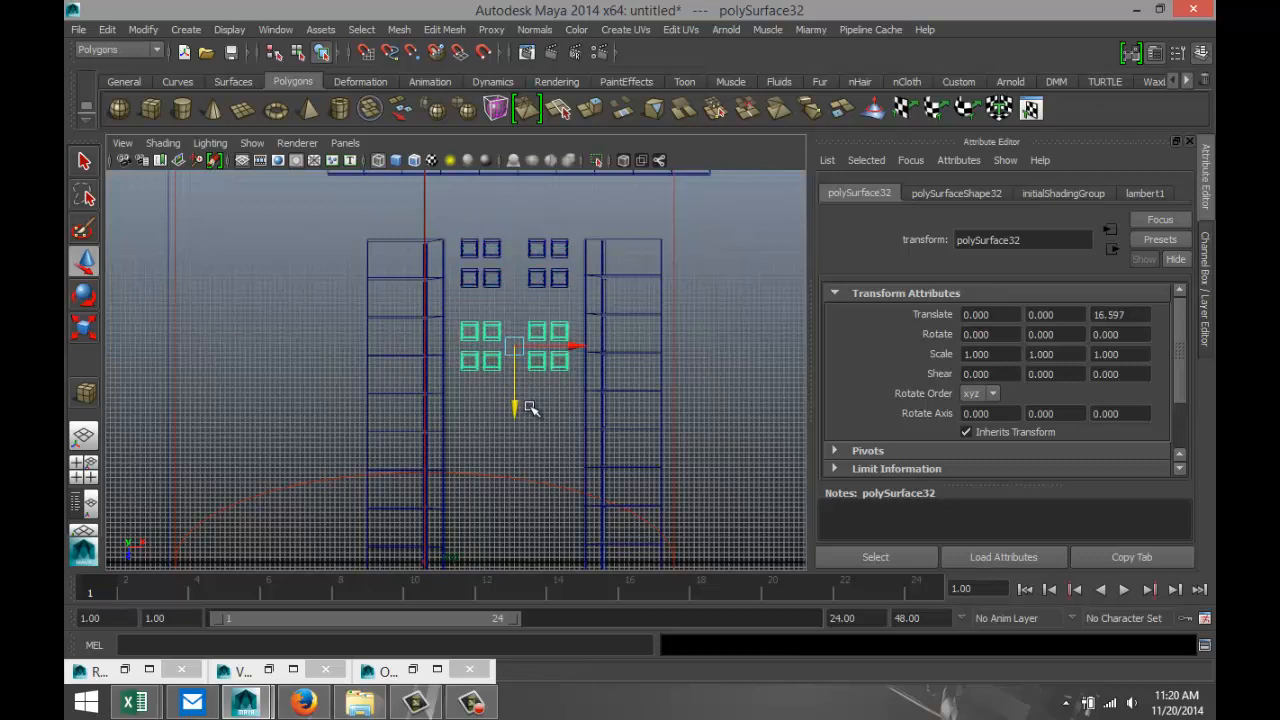
pyautogui.hotkey('shift', 'd')
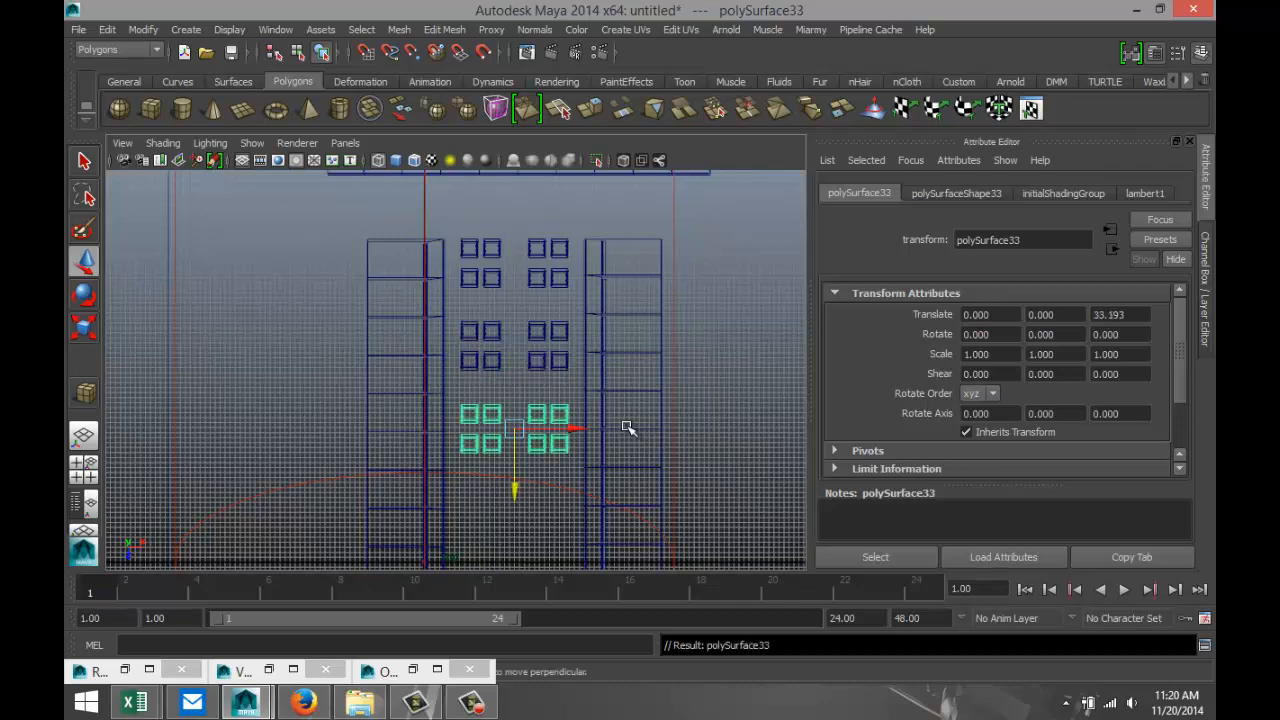
pyautogui.hotkey('shift', 'd')
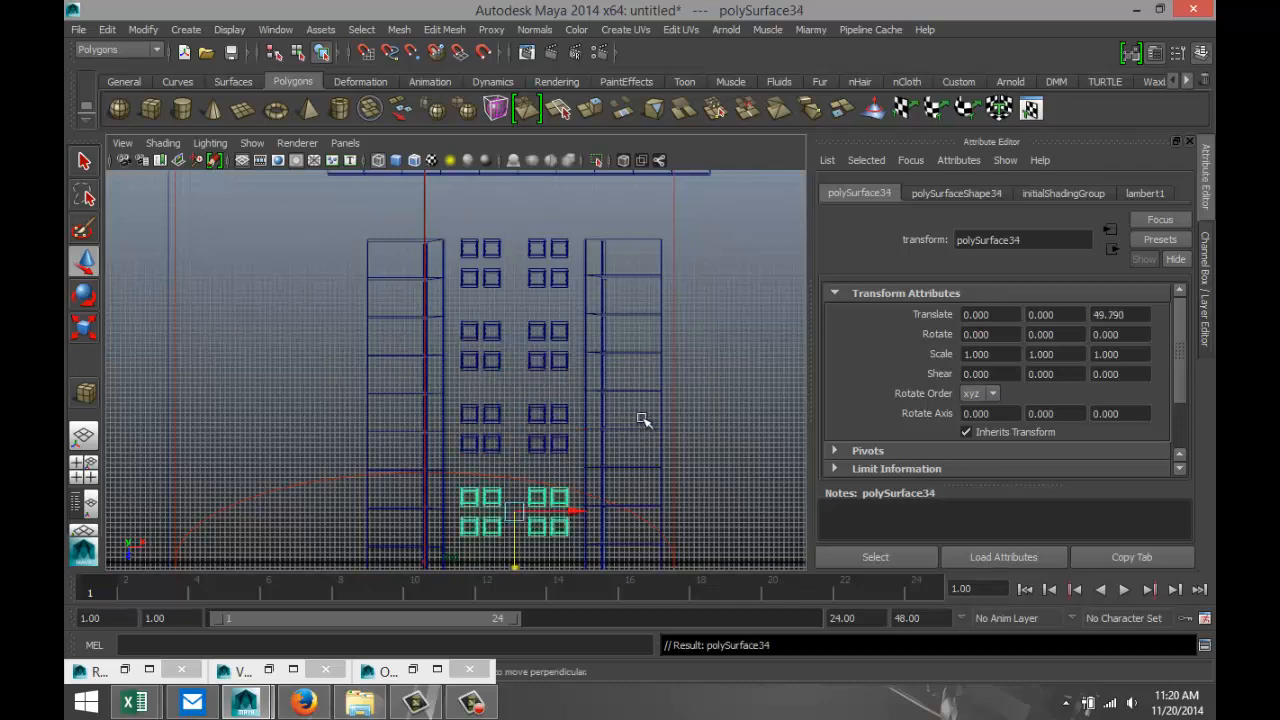
pyautogui.scroll(-3, 643, 420)
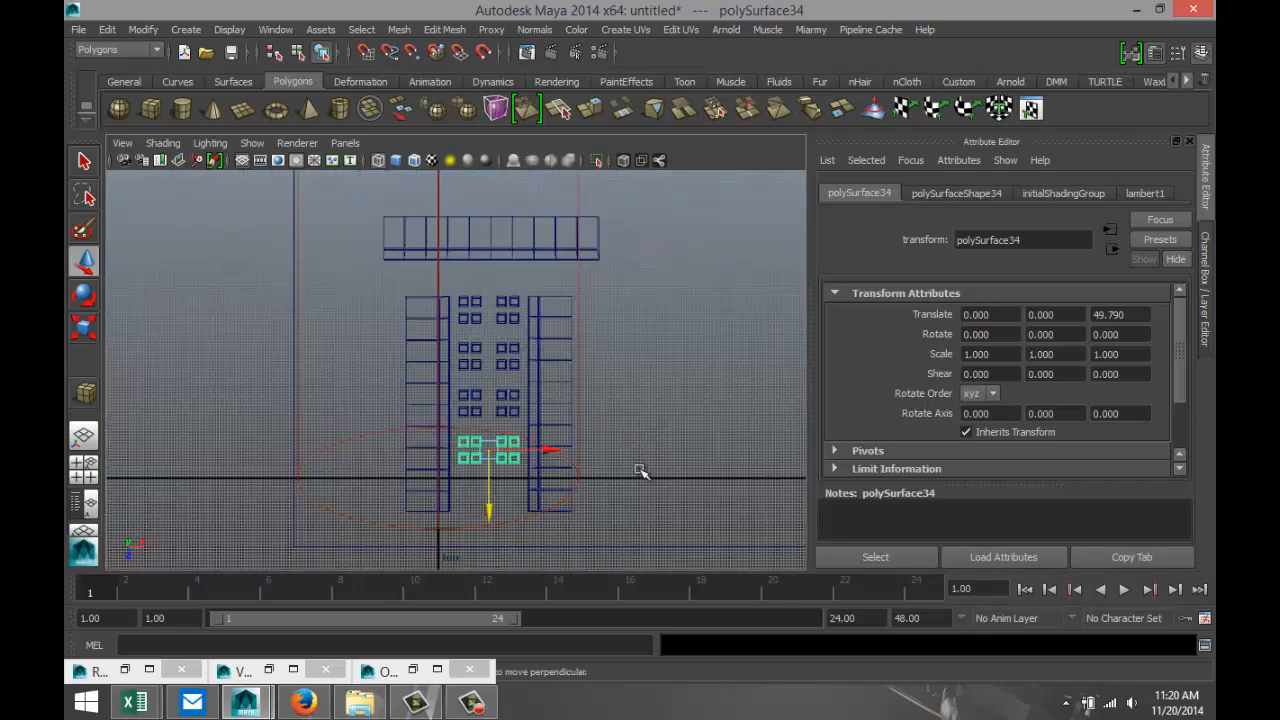
# Return to the perspective view and restore the Prisonview camera bookmark.
pyautogui.click(83, 470)
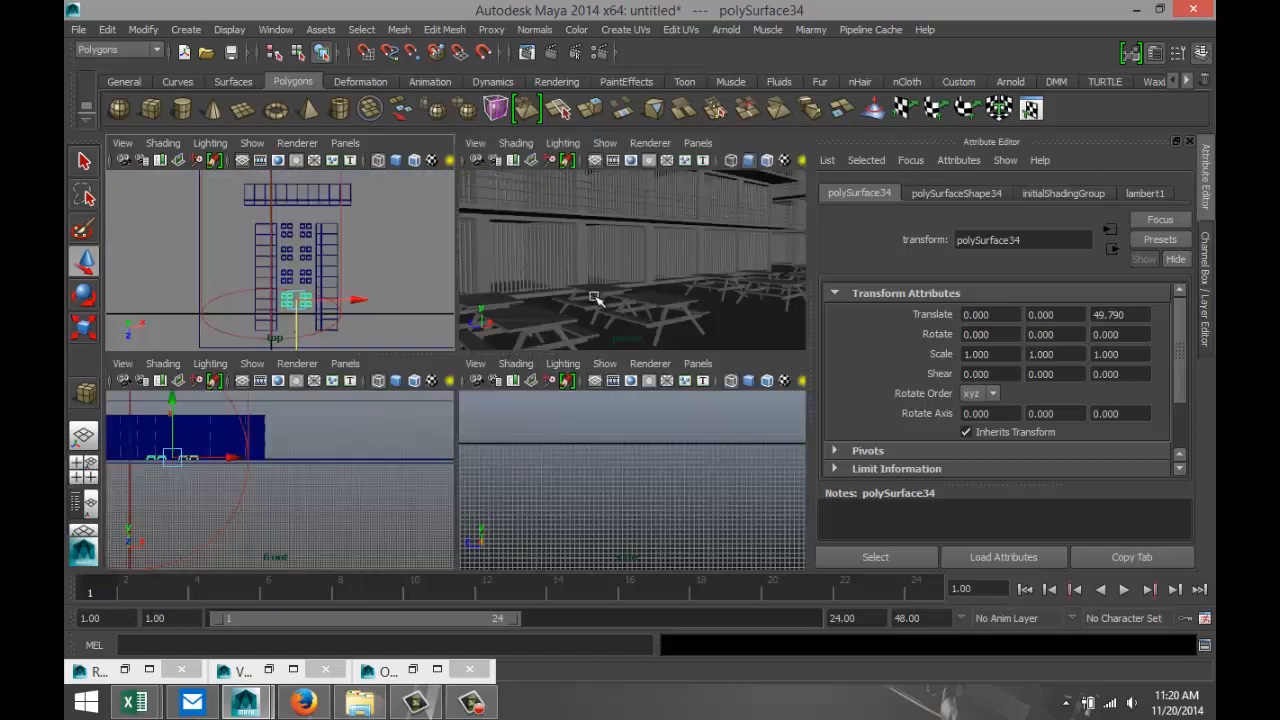
pyautogui.press('space')
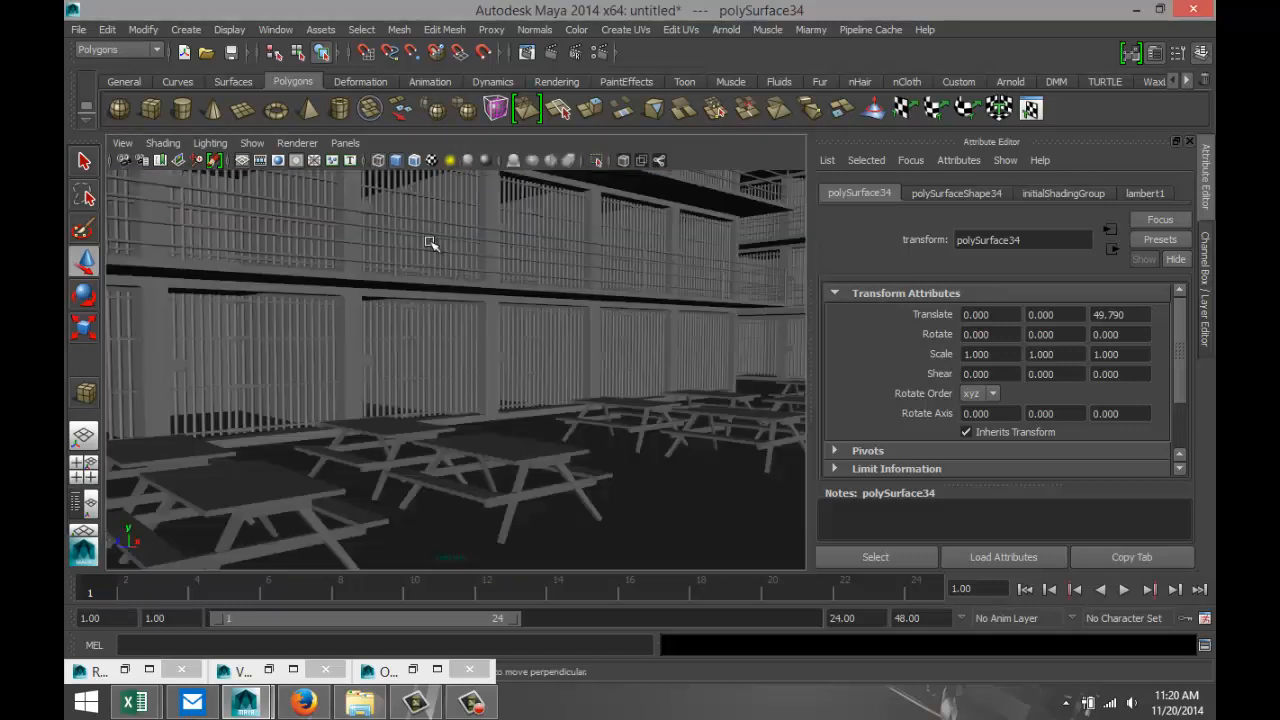
pyautogui.click(124, 146)
pyautogui.moveTo(255, 365)
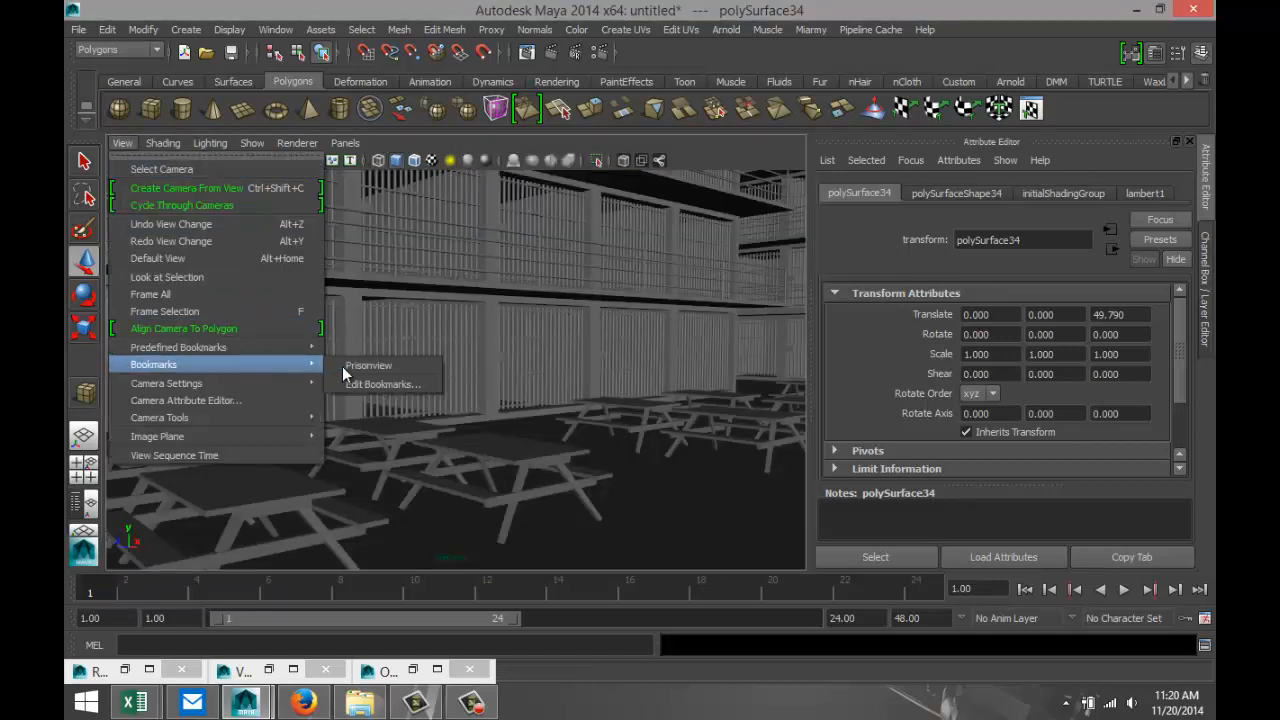
pyautogui.click(370, 366)
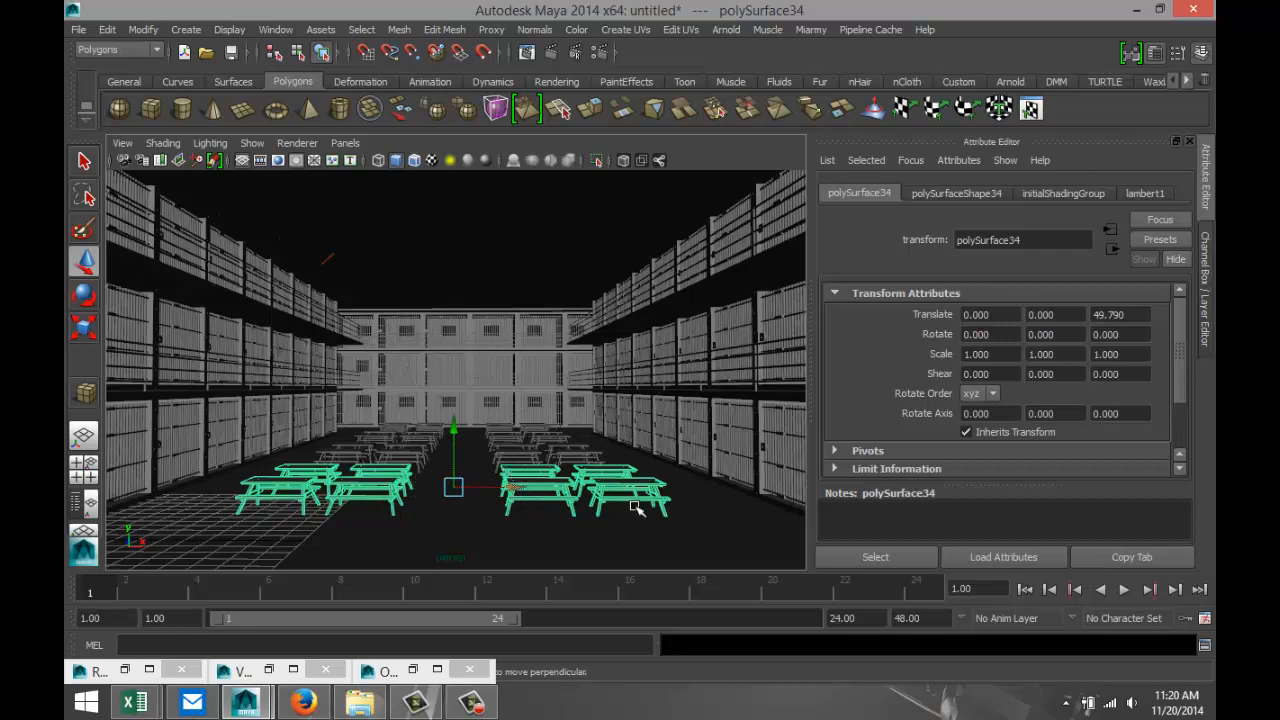
# Select all the picnic tables in the top view and shift them about 0.9 units along positive X within the cell block.
pyautogui.keyDown('alt'); pyautogui.moveTo(645, 470); pyautogui.dragTo(655, 500); pyautogui.keyUp('alt')
pyautogui.keyDown('alt'); pyautogui.moveTo(654, 496); pyautogui.dragTo(655, 493); pyautogui.keyUp('alt')
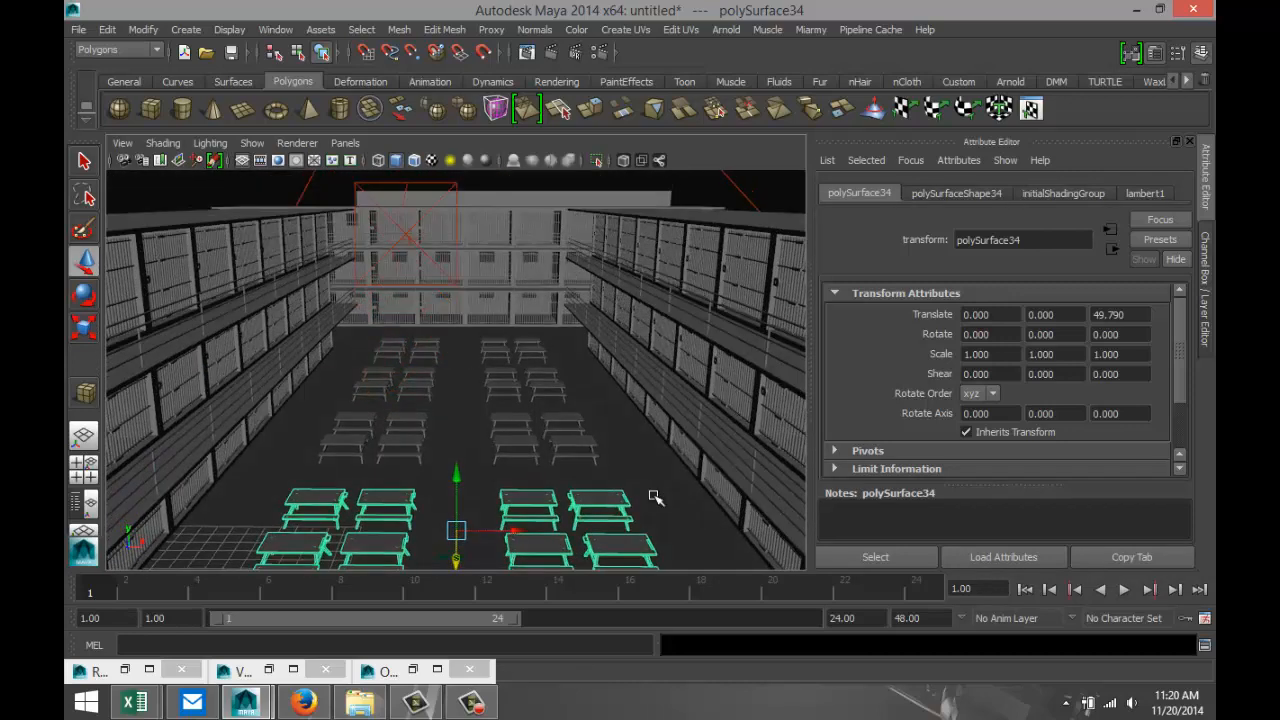
pyautogui.click(84, 464)
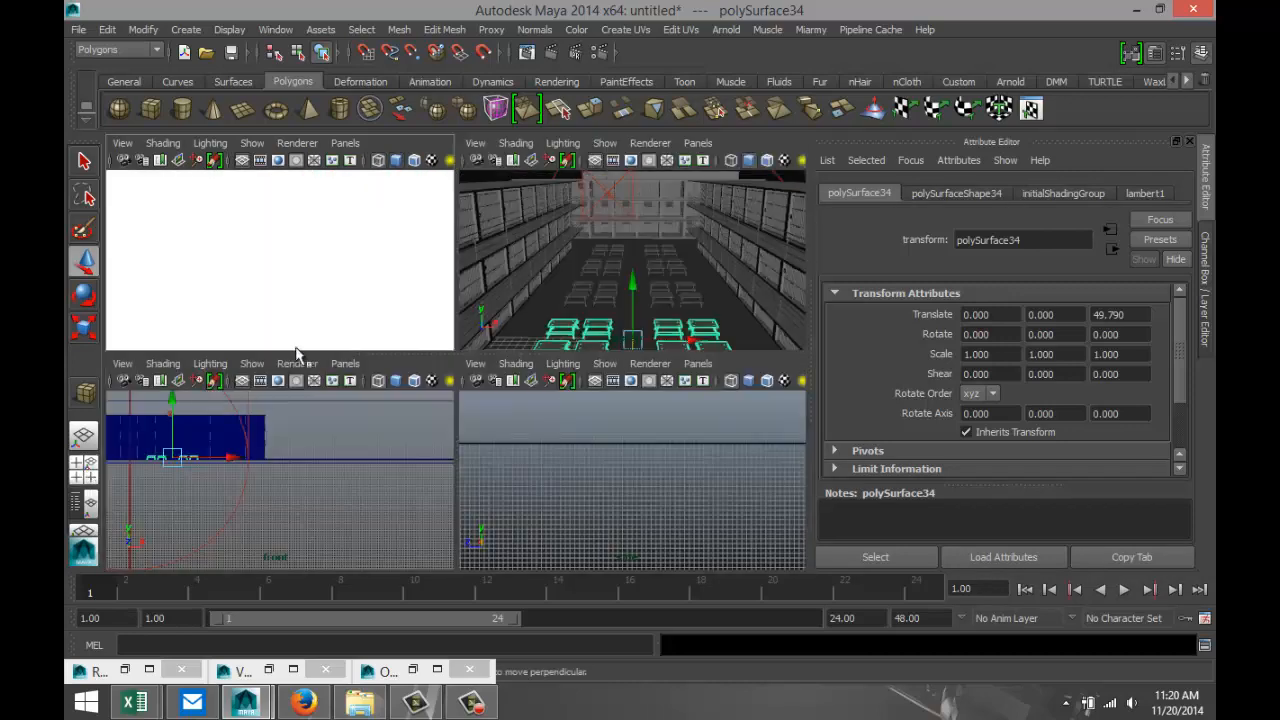
pyautogui.press('space')
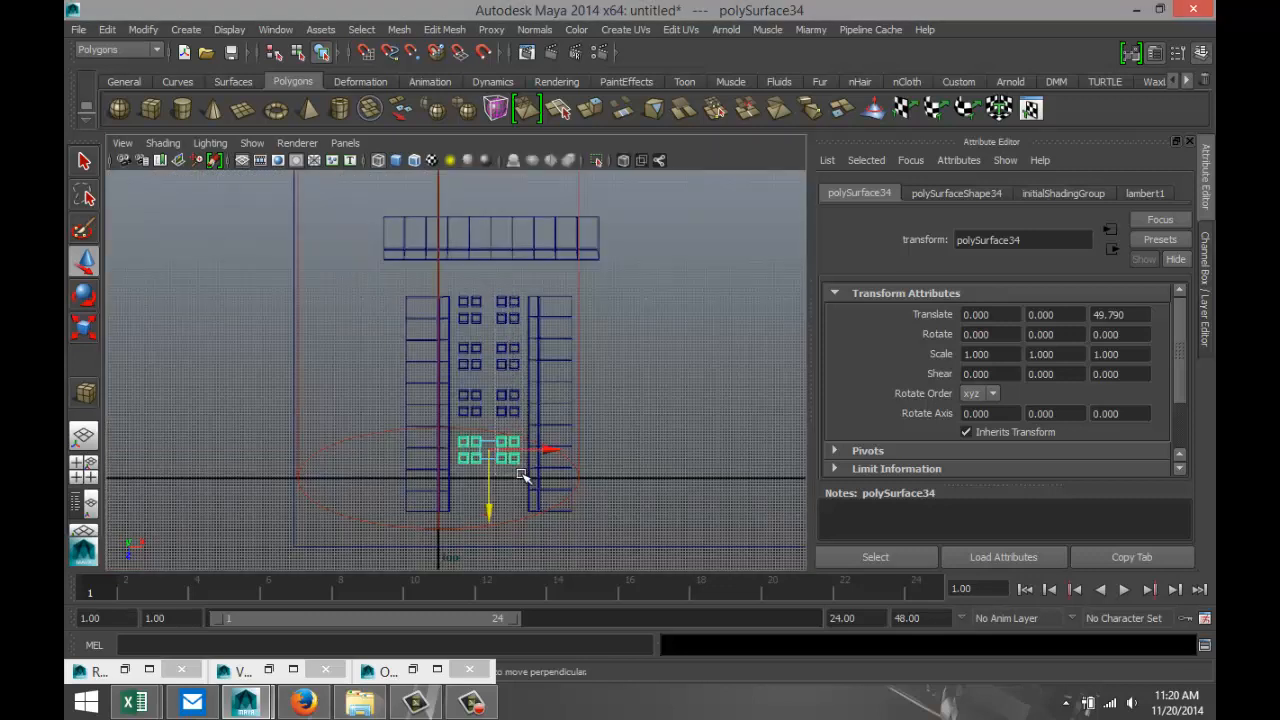
pyautogui.moveTo(522, 474); pyautogui.dragTo(521, 472)
pyautogui.keyDown('shift'); pyautogui.click(579, 391); pyautogui.keyUp('shift')
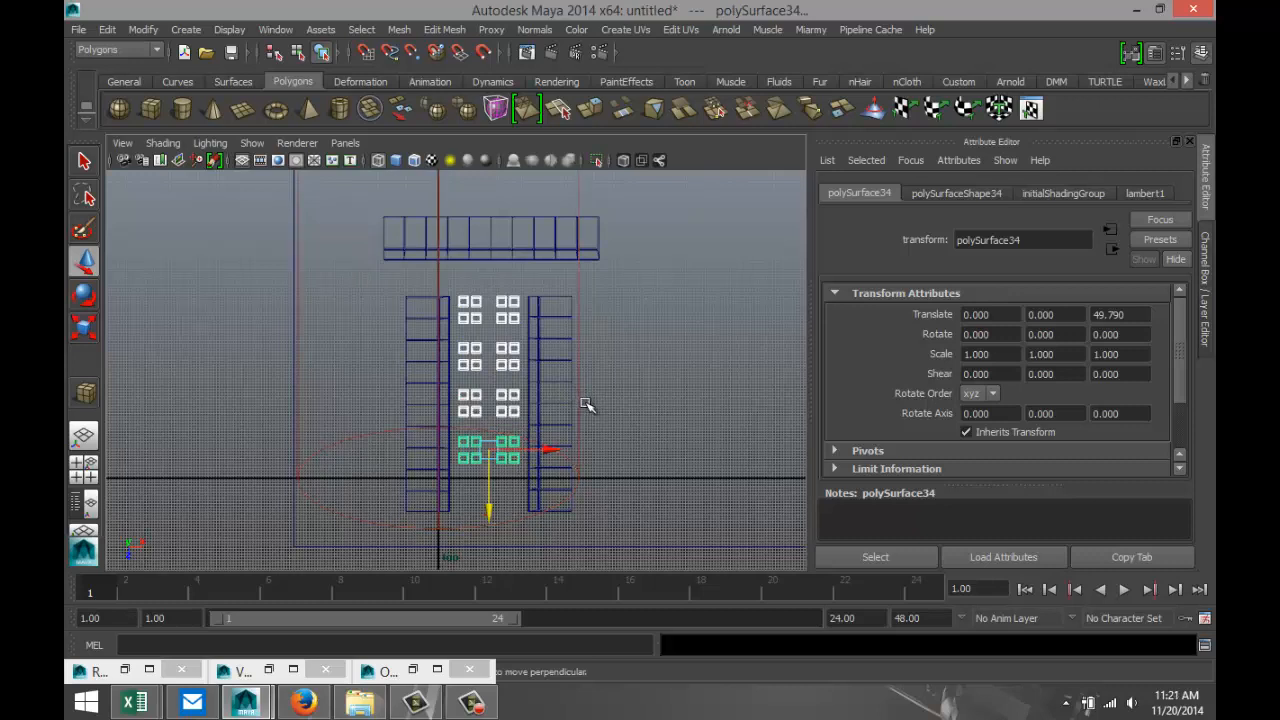
pyautogui.scroll(-5, 572, 459)
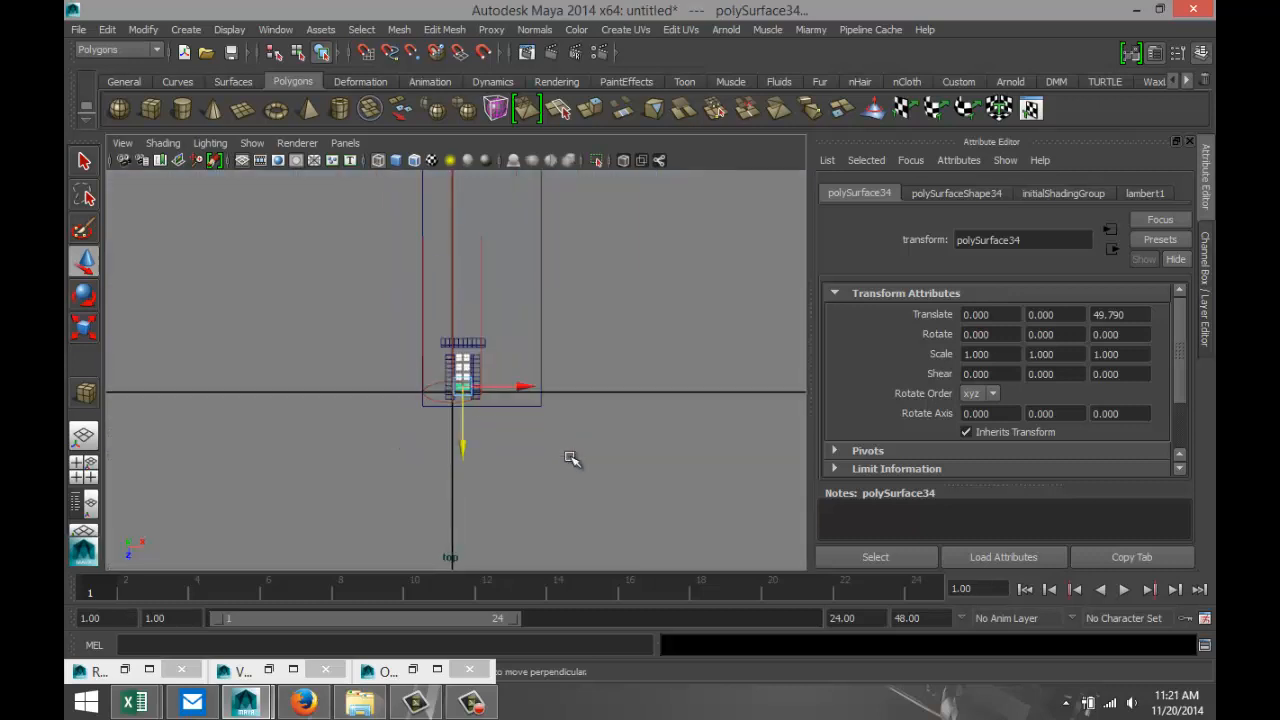
pyautogui.scroll(-8, 571, 458)
pyautogui.scroll(9, 568, 457)
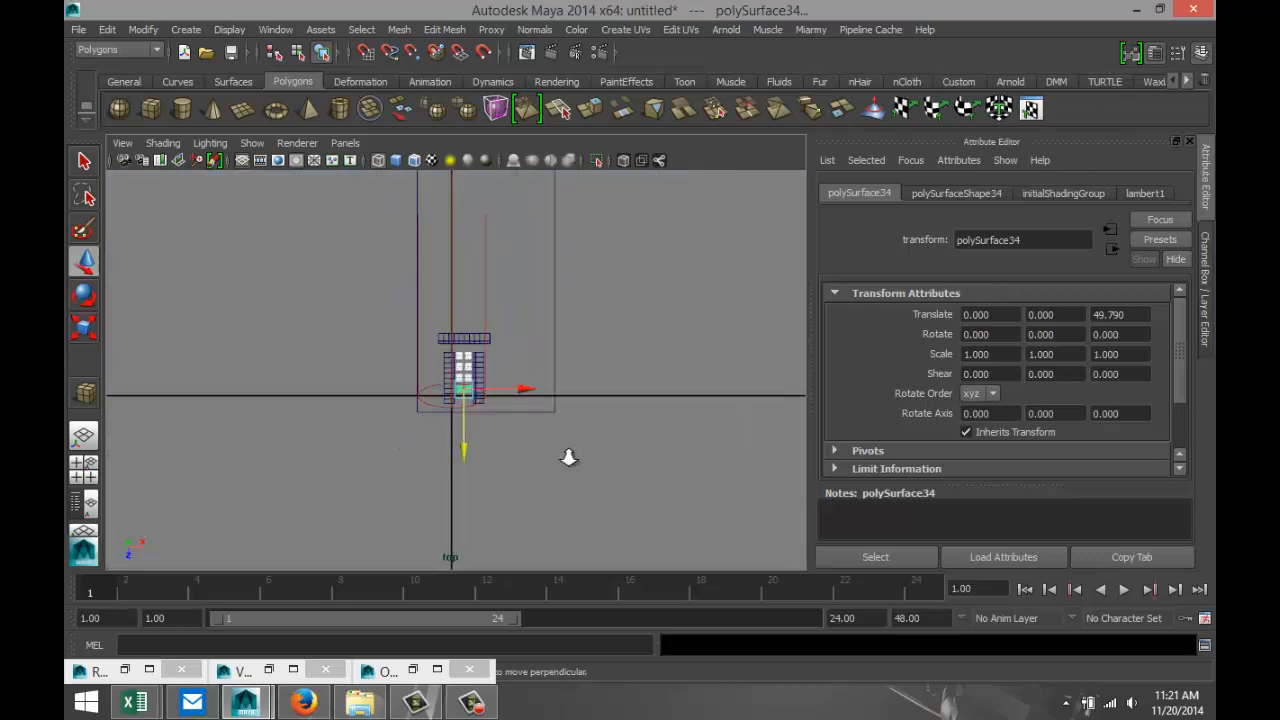
pyautogui.scroll(10, 568, 457)
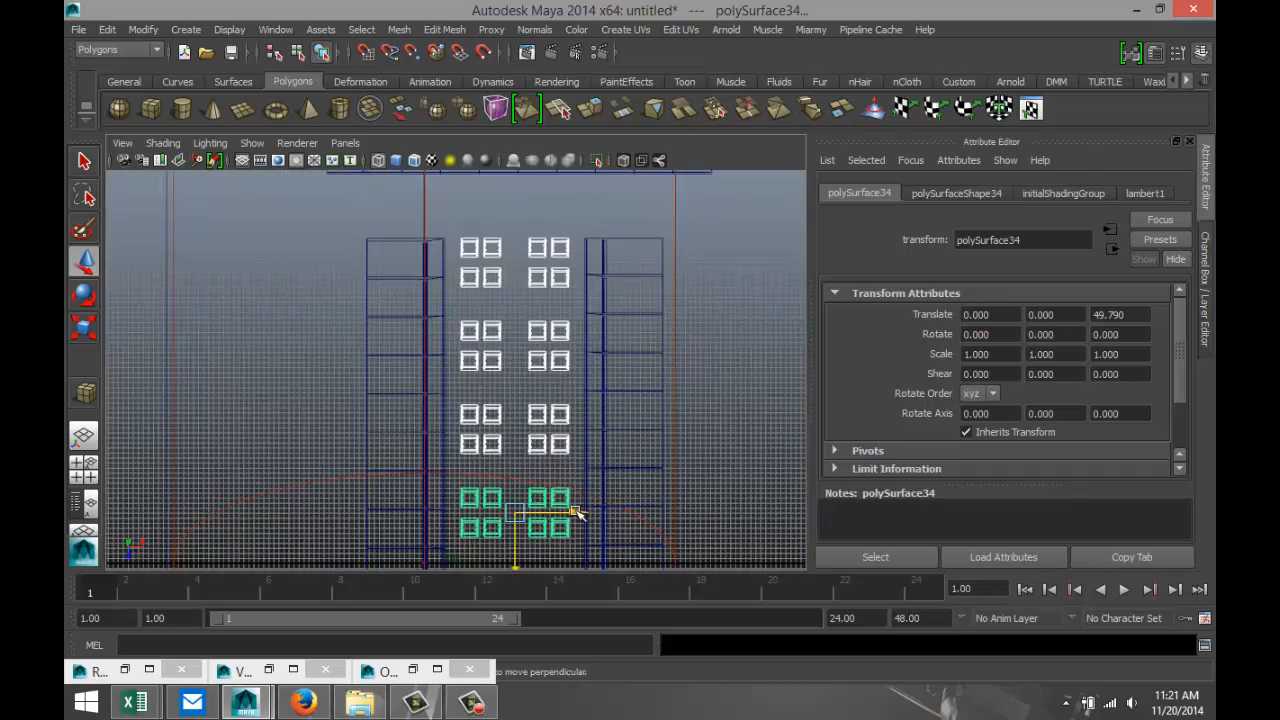
pyautogui.moveTo(576, 512); pyautogui.dragTo(583, 515)
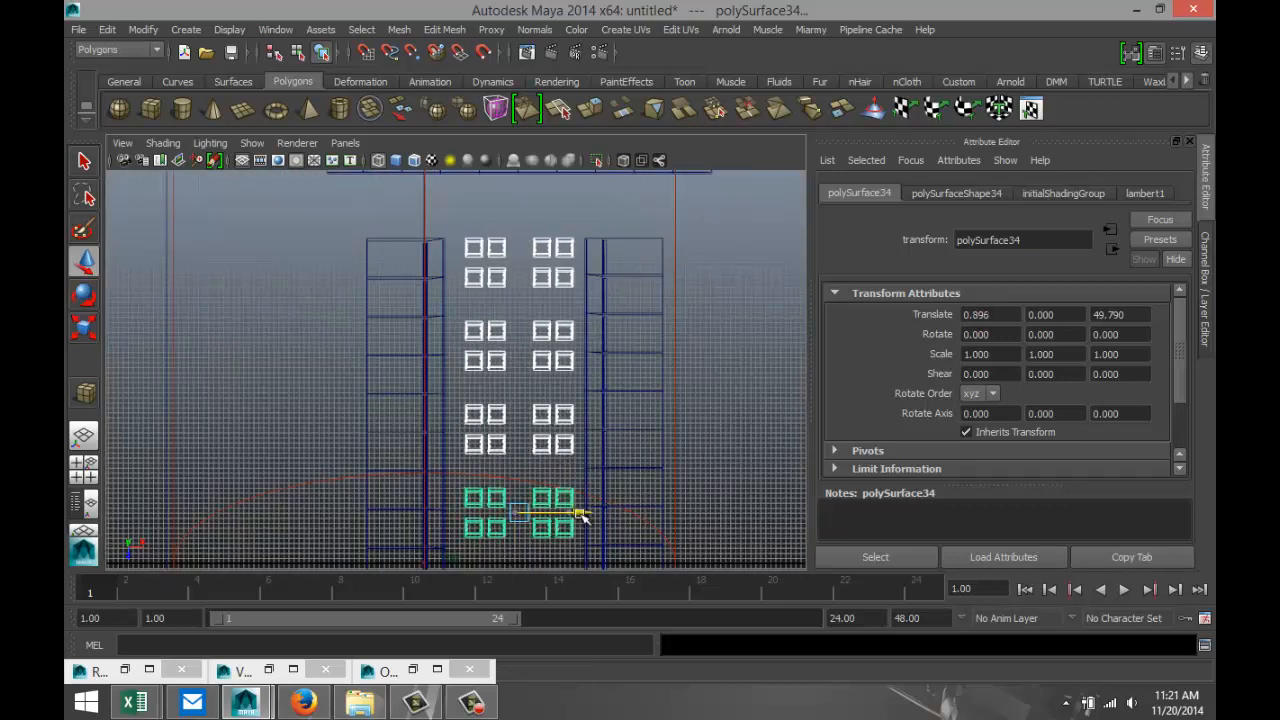
# Select all the picnic tables and separate the combined meshes into individual surfaces.
pyautogui.click(458, 226)
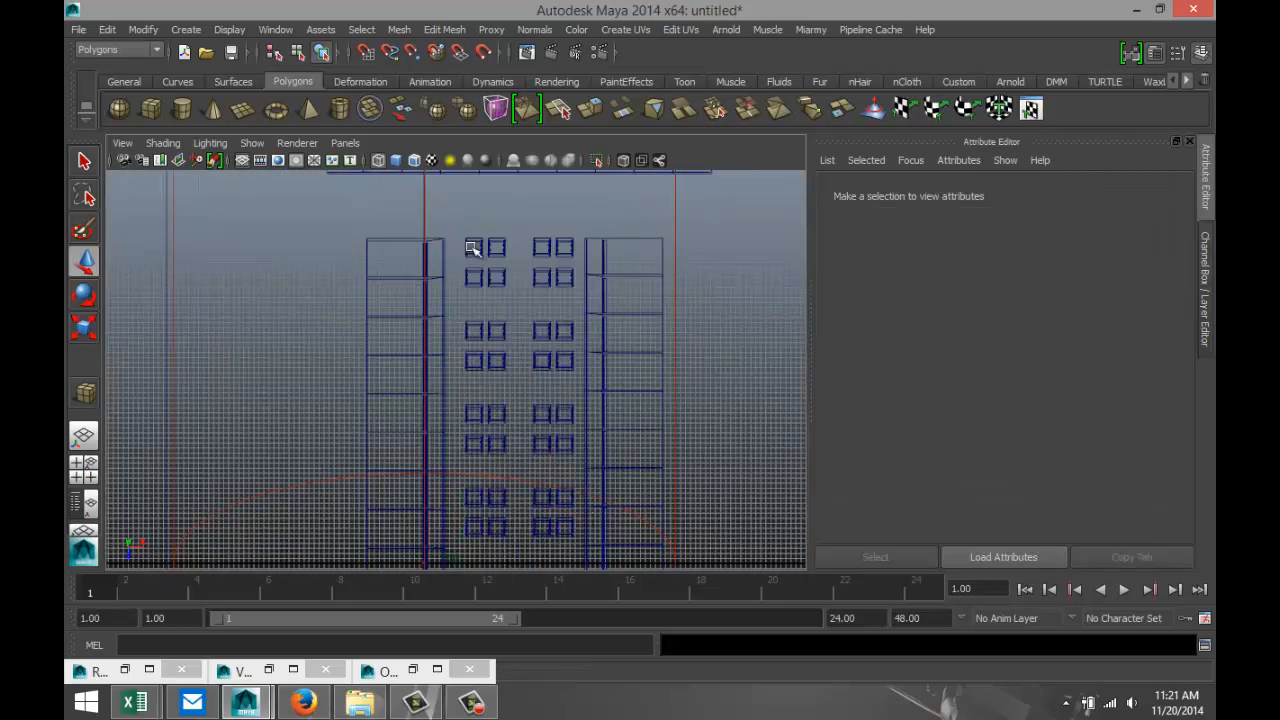
pyautogui.click(474, 243)
pyautogui.click(492, 233)
pyautogui.click(535, 530)
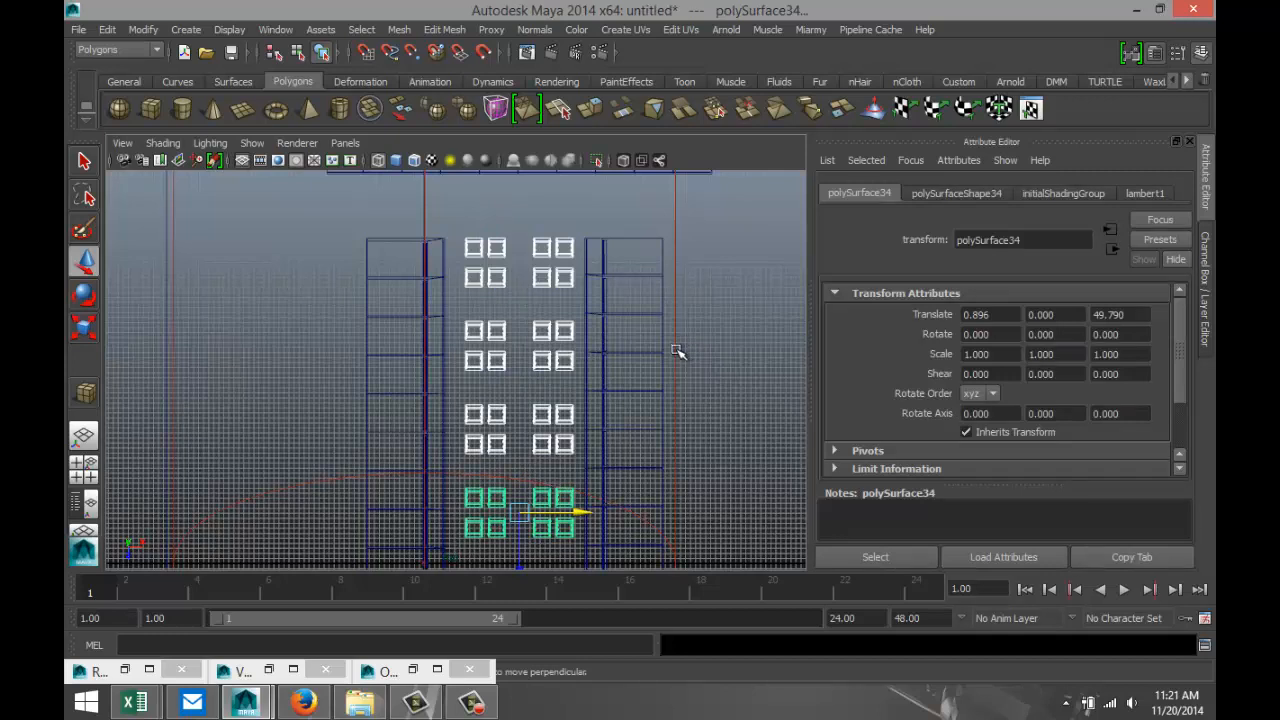
pyautogui.click(399, 29)
pyautogui.click(430, 73)
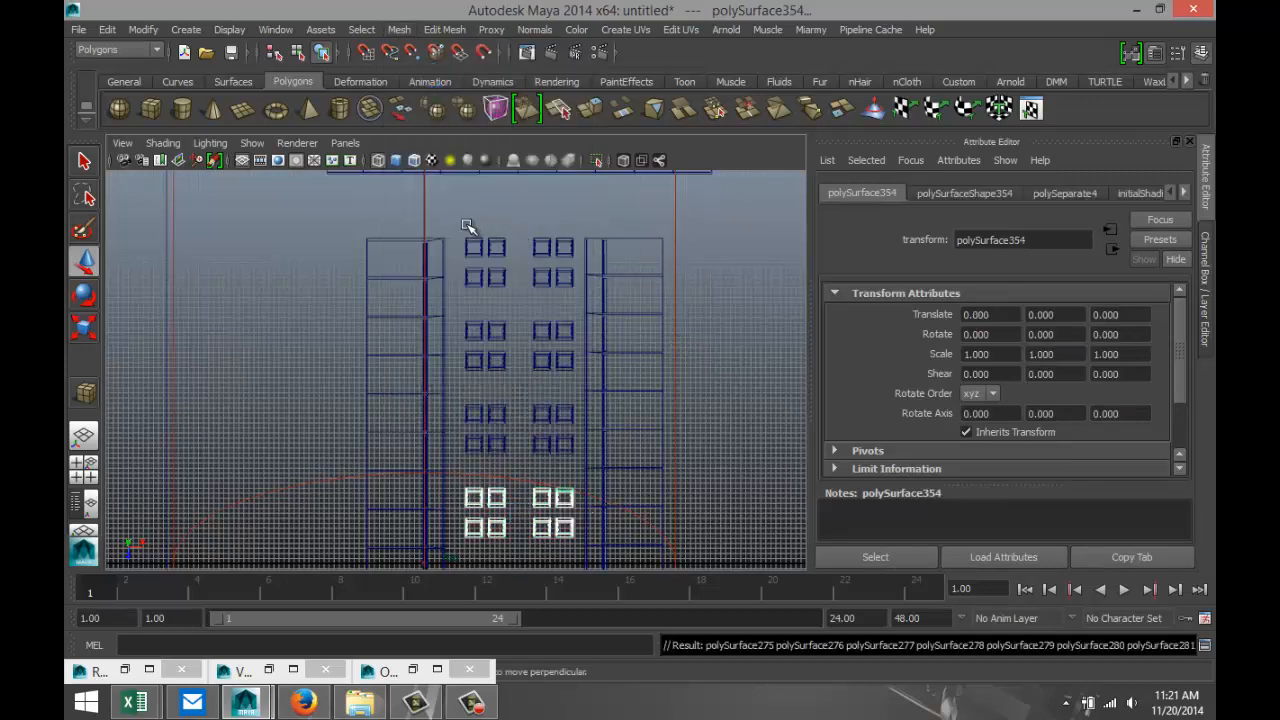
# Select the left-hand double column of tables, center its pivots and move it about 1.26 units along negative X, widening the aisle.
pyautogui.moveTo(490, 252); pyautogui.dragTo(517, 553)
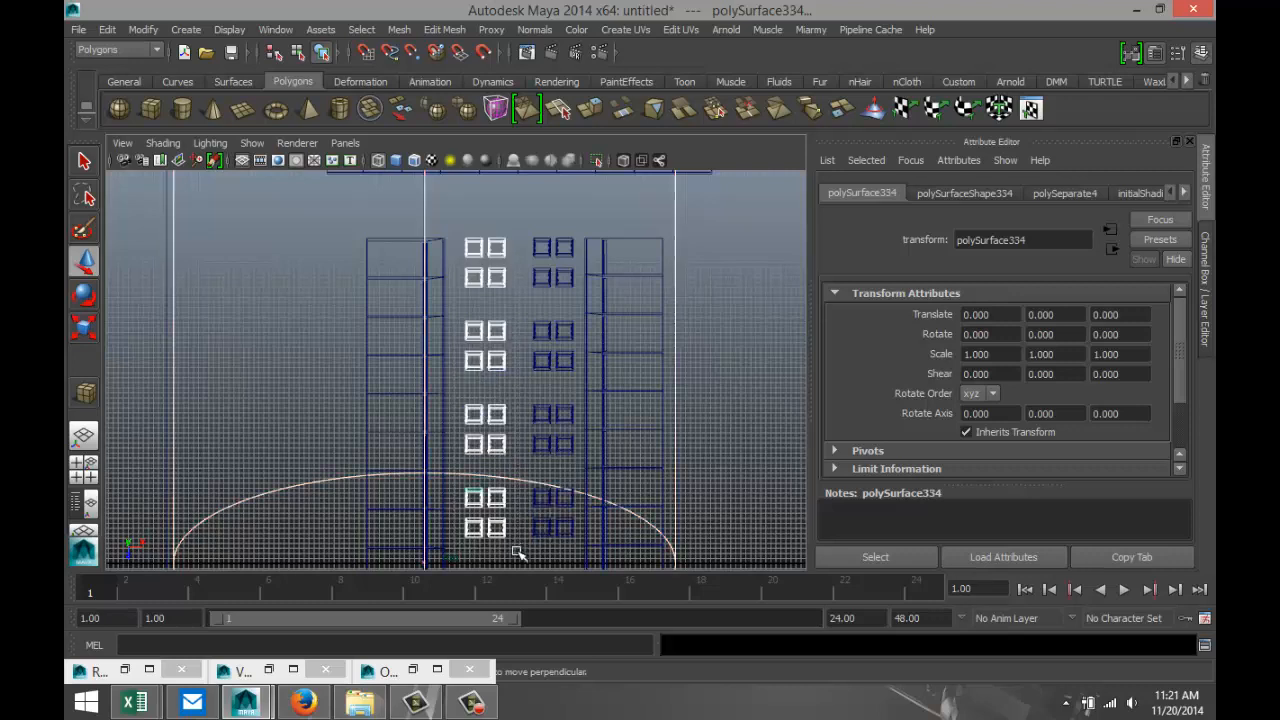
pyautogui.keyDown('shift'); pyautogui.click(678, 467); pyautogui.keyUp('shift')
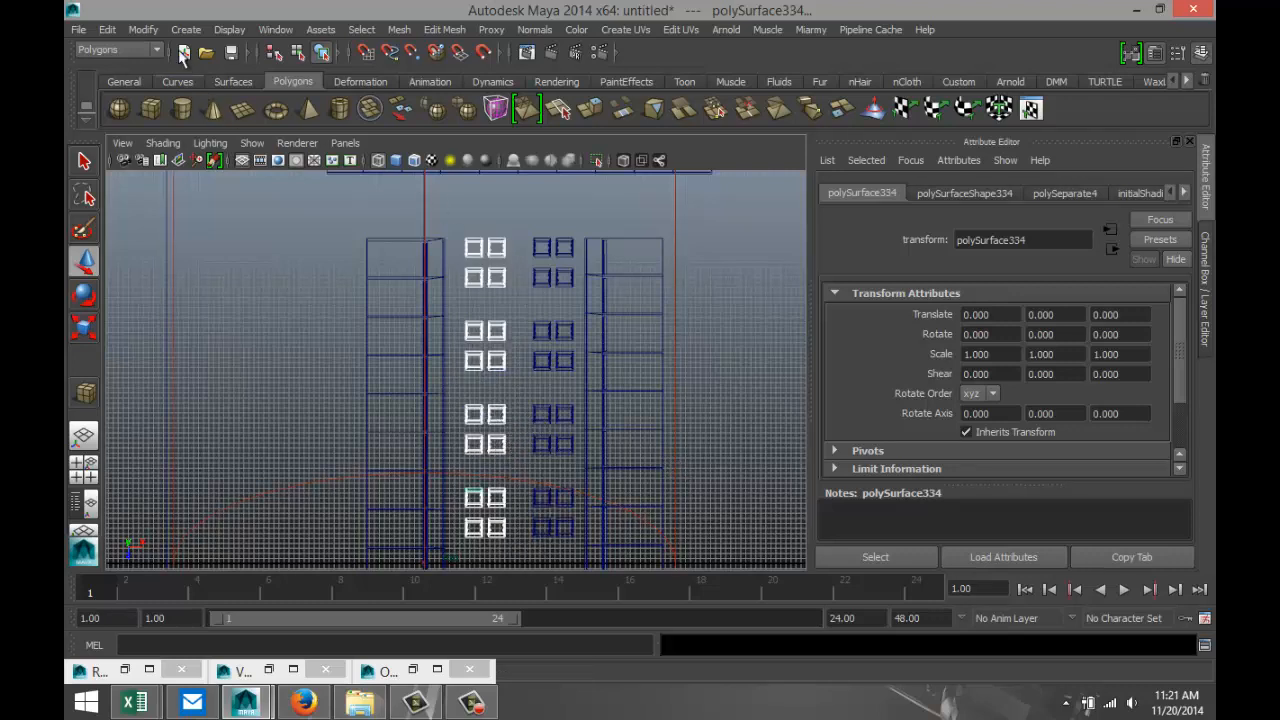
pyautogui.click(143, 29)
pyautogui.click(186, 198)
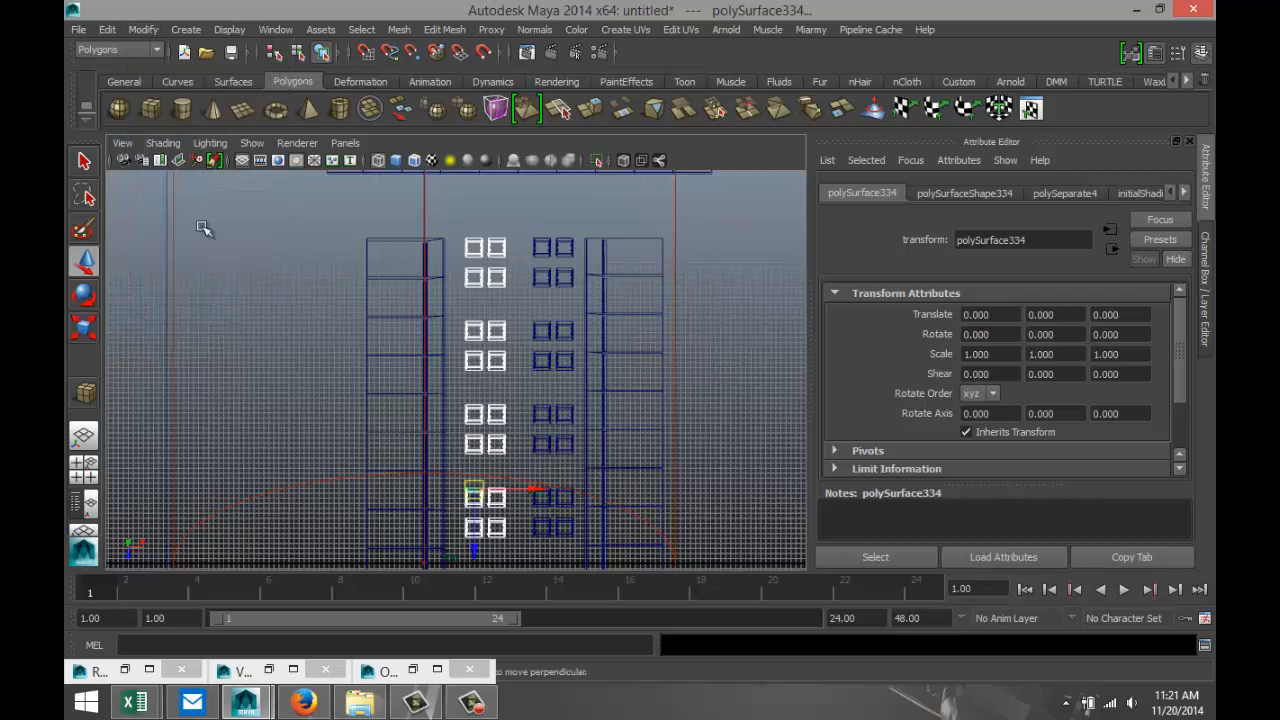
pyautogui.moveTo(536, 490); pyautogui.dragTo(523, 491)
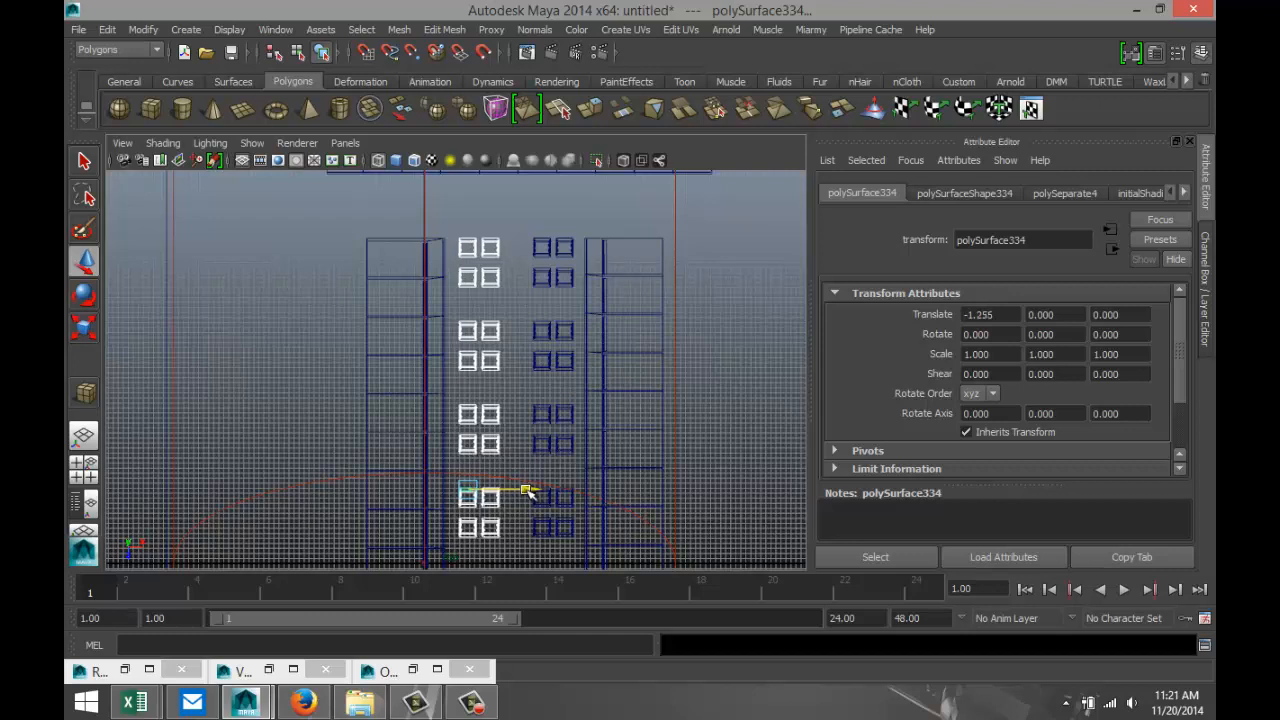
# Create a polygon sphere with a radius of about 19.6 outside the open front of the prison building in the perspective view.
pyautogui.click(83, 465)
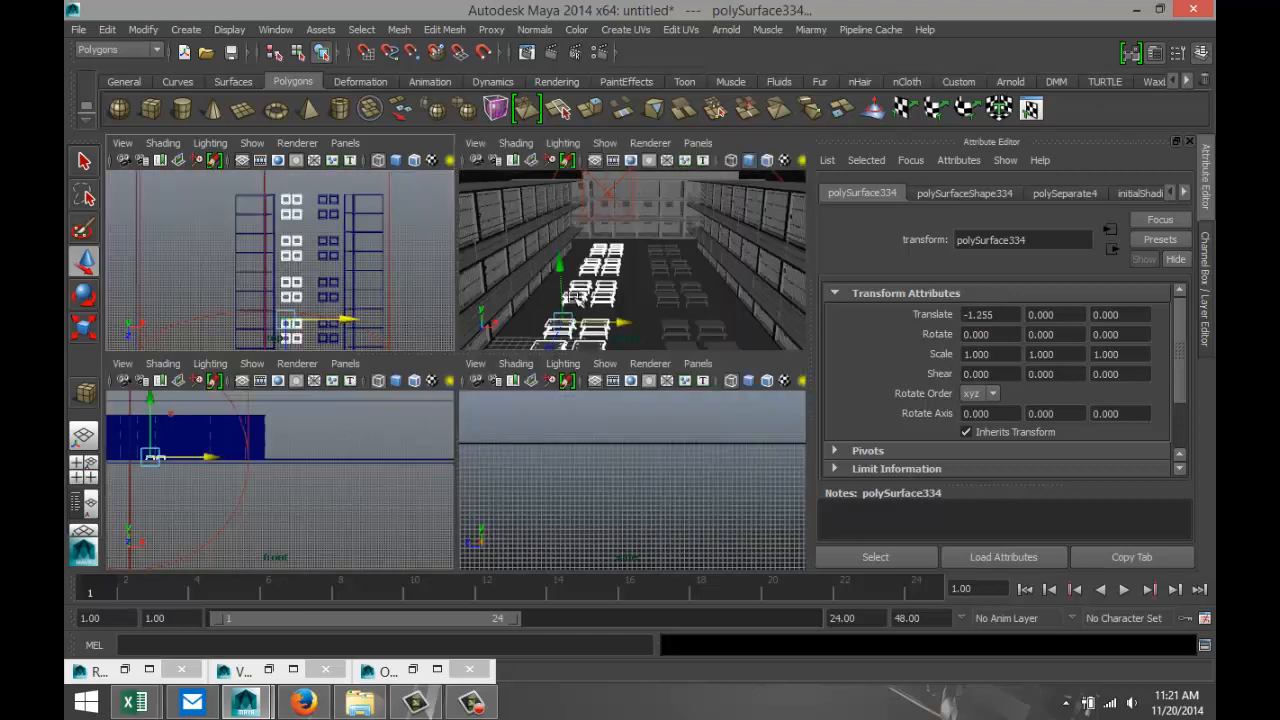
pyautogui.press('space')
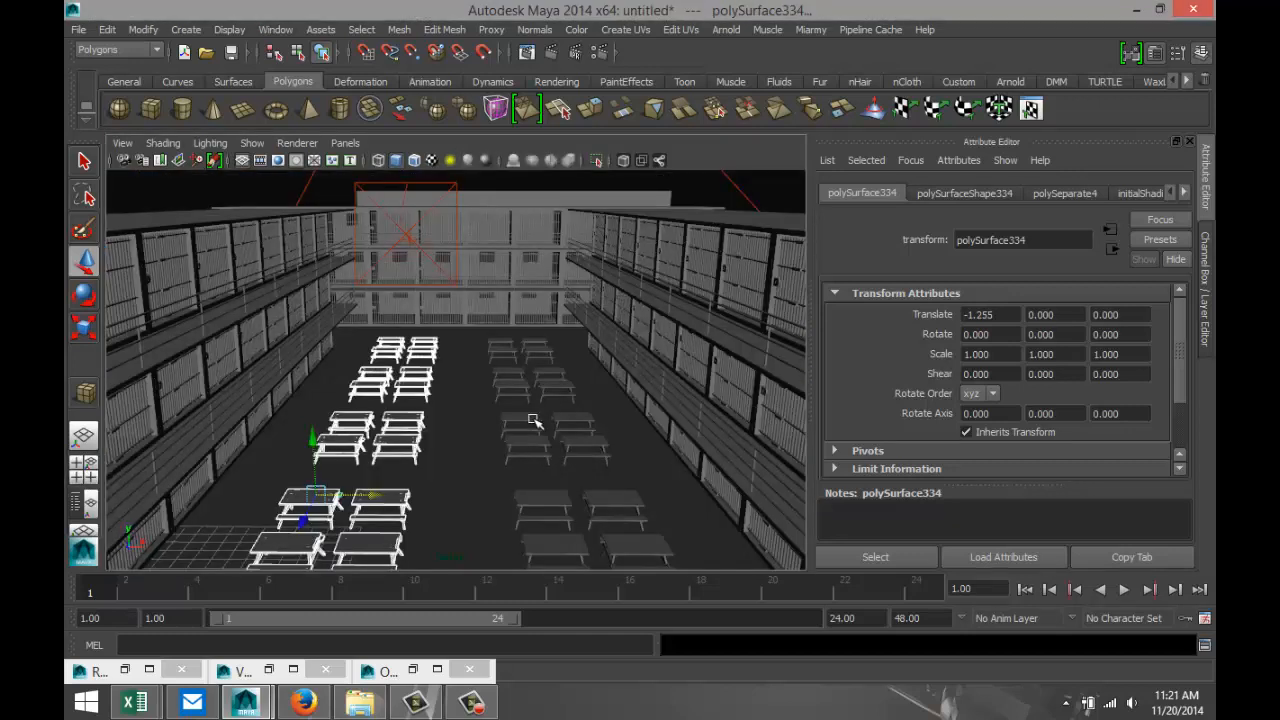
pyautogui.scroll(-3, 533, 421)
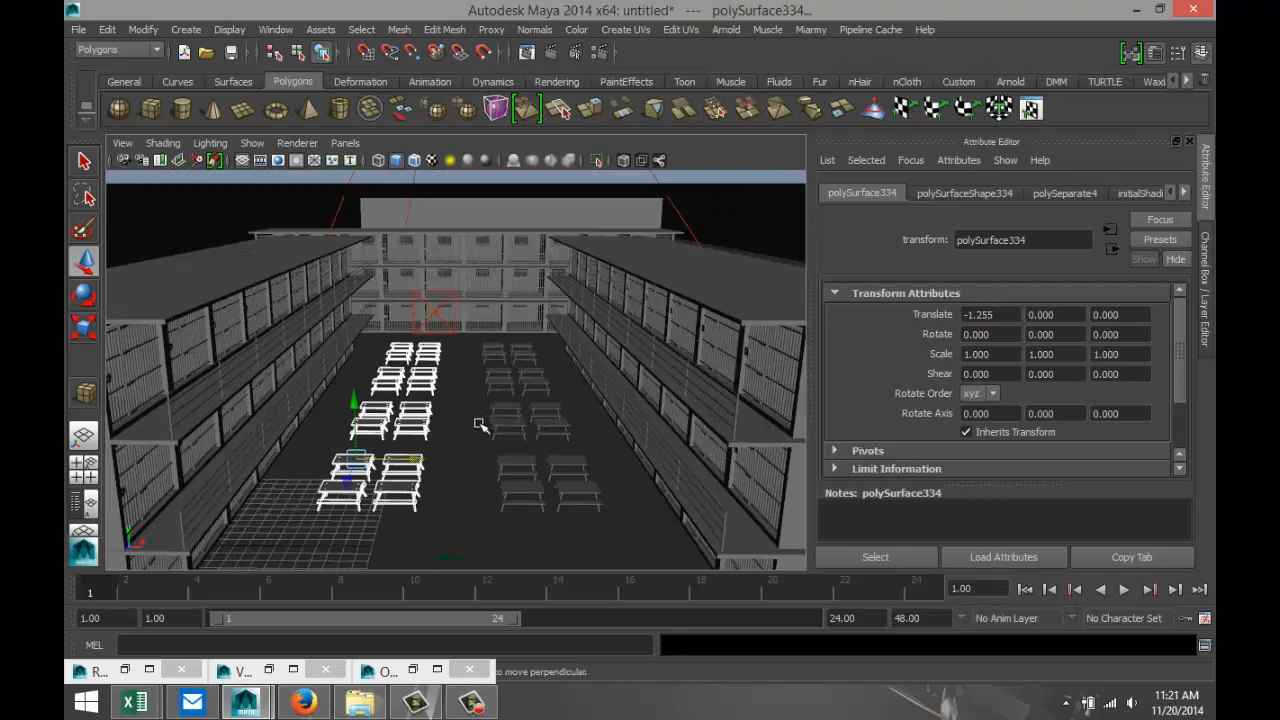
pyautogui.moveTo(480, 425)
pyautogui.keyDown('alt'); pyautogui.mouseDown()
pyautogui.moveTo(457, 386)
pyautogui.moveTo(469, 407)
pyautogui.mouseUp(); pyautogui.keyUp('alt')
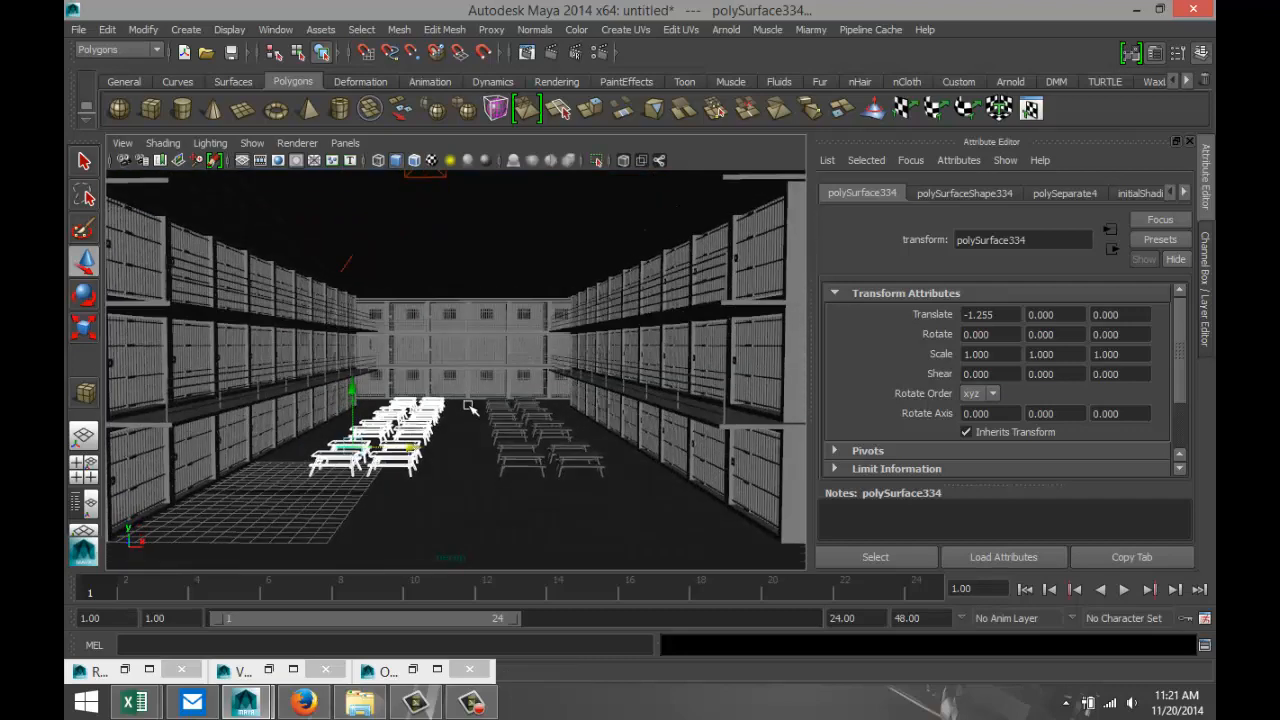
pyautogui.scroll(-6, 511, 362)
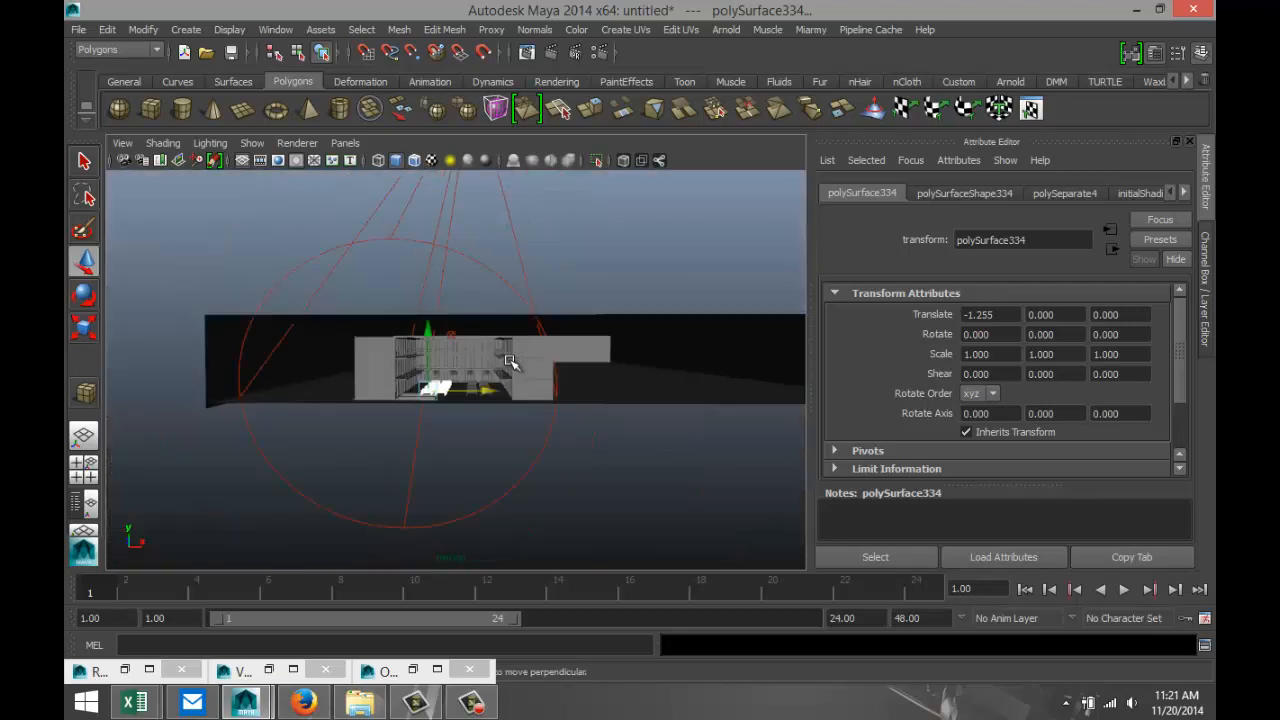
pyautogui.scroll(-3, 511, 362)
pyautogui.moveTo(537, 386)
pyautogui.keyDown('alt'); pyautogui.mouseDown()
pyautogui.moveTo(549, 449)
pyautogui.moveTo(517, 443)
pyautogui.mouseUp(); pyautogui.keyUp('alt')
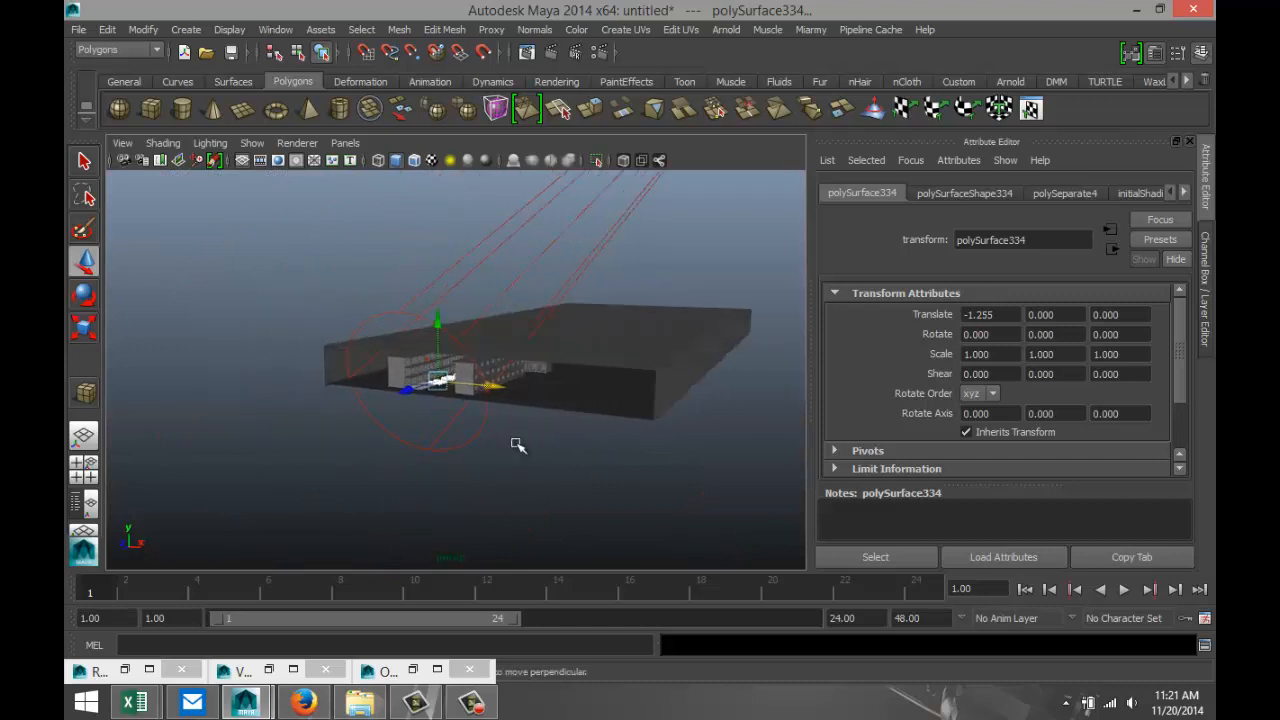
pyautogui.click(119, 108)
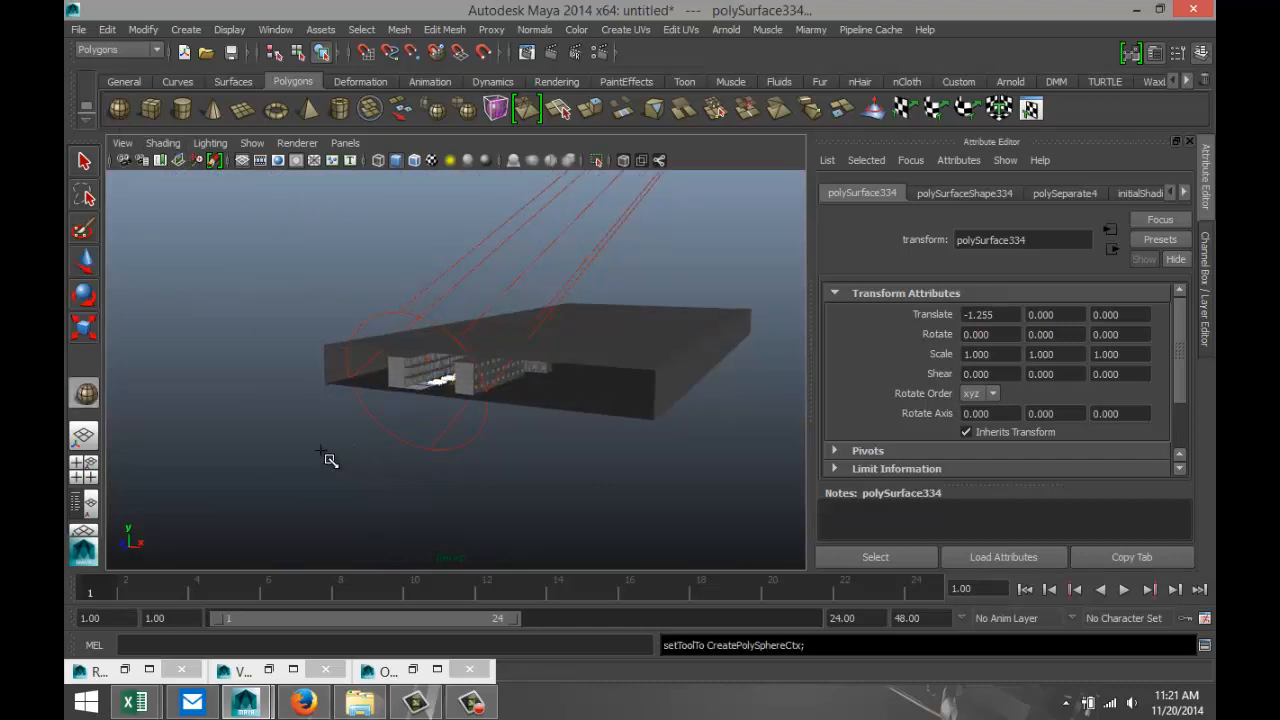
pyautogui.moveTo(323, 454); pyautogui.dragTo(352, 452)
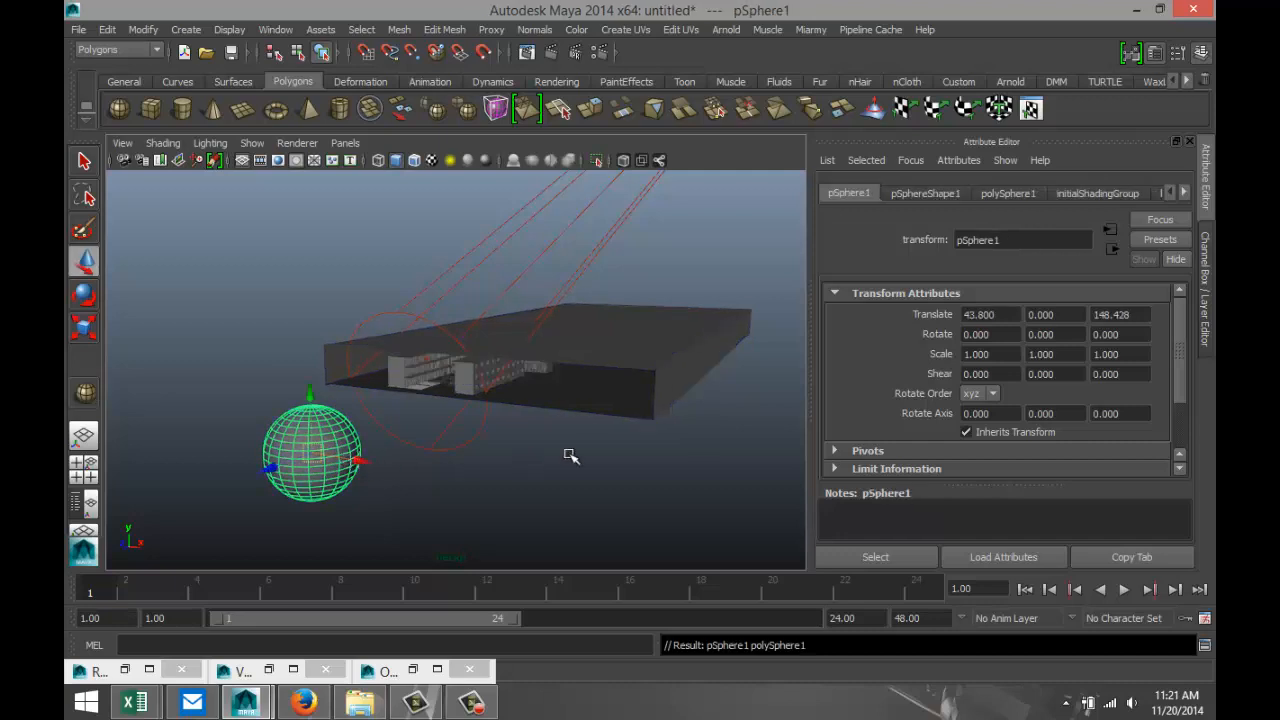
# Set both the sphere's axis and height subdivisions to 10.
pyautogui.click(1008, 196)
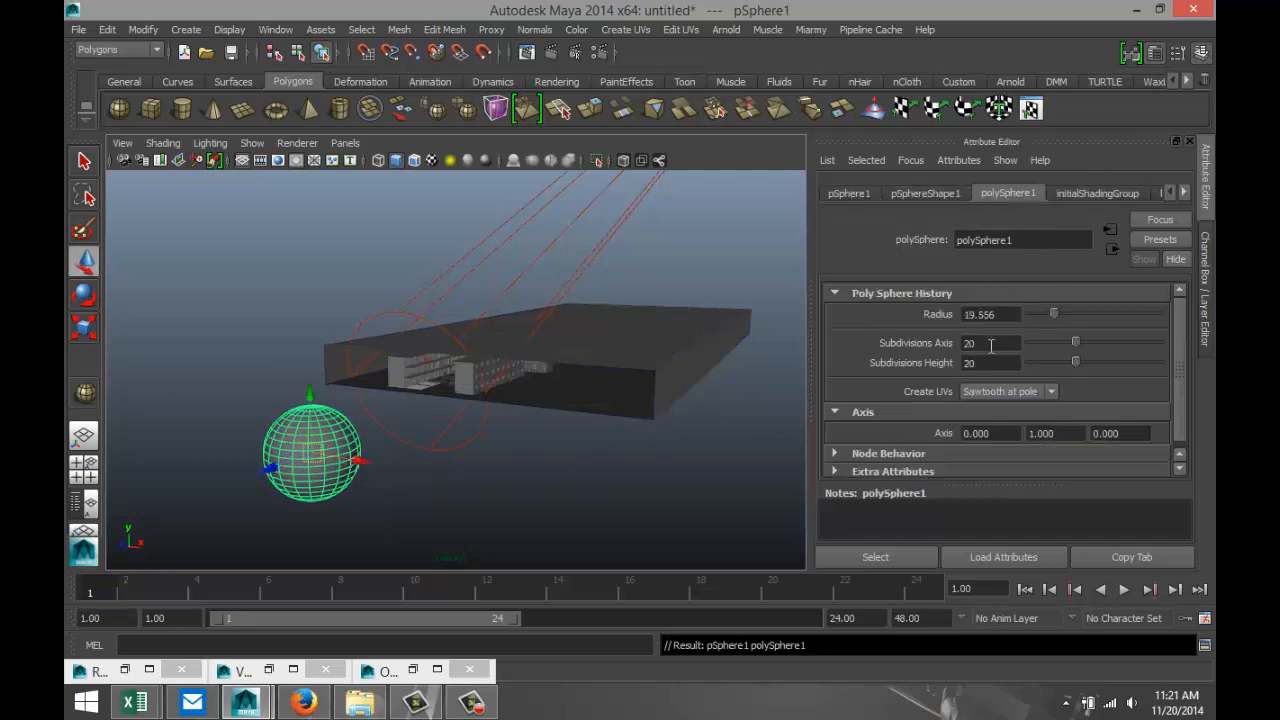
pyautogui.moveTo(991, 345); pyautogui.dragTo(875, 342)
pyautogui.write('10')
pyautogui.press('Return')
pyautogui.doubleClick(970, 363)
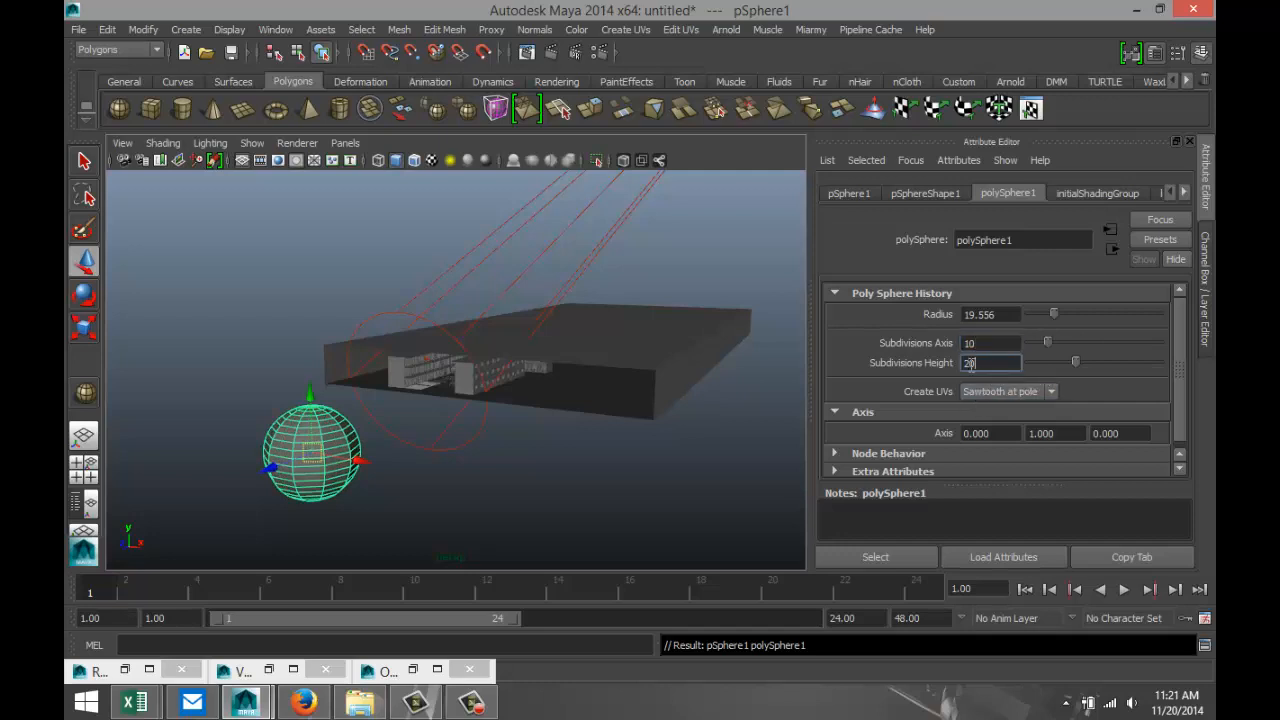
pyautogui.write('10')
pyautogui.press('Return')
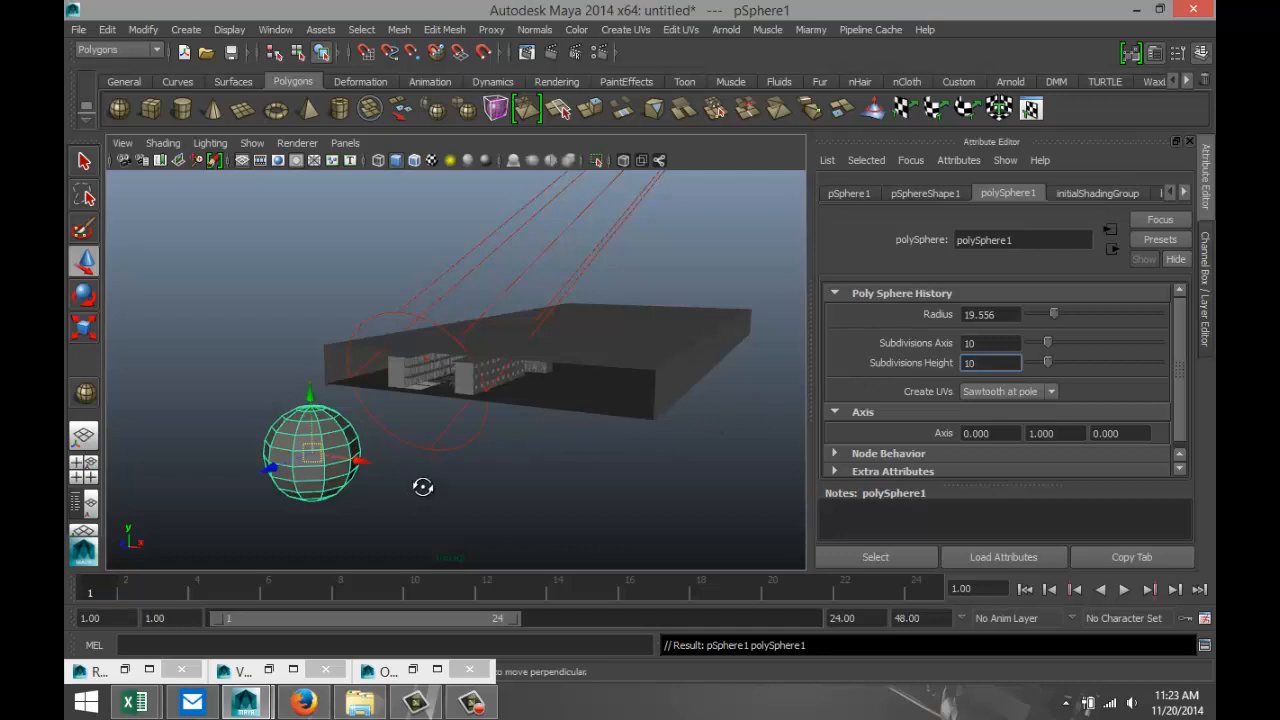
# Switch the sphere to face mode and delete the faces of its lower half, leaving an open dome.
pyautogui.moveTo(423, 486)
pyautogui.keyDown('alt'); pyautogui.mouseDown()
pyautogui.moveTo(417, 466)
pyautogui.moveTo(405, 485)
pyautogui.mouseUp(); pyautogui.keyUp('alt')
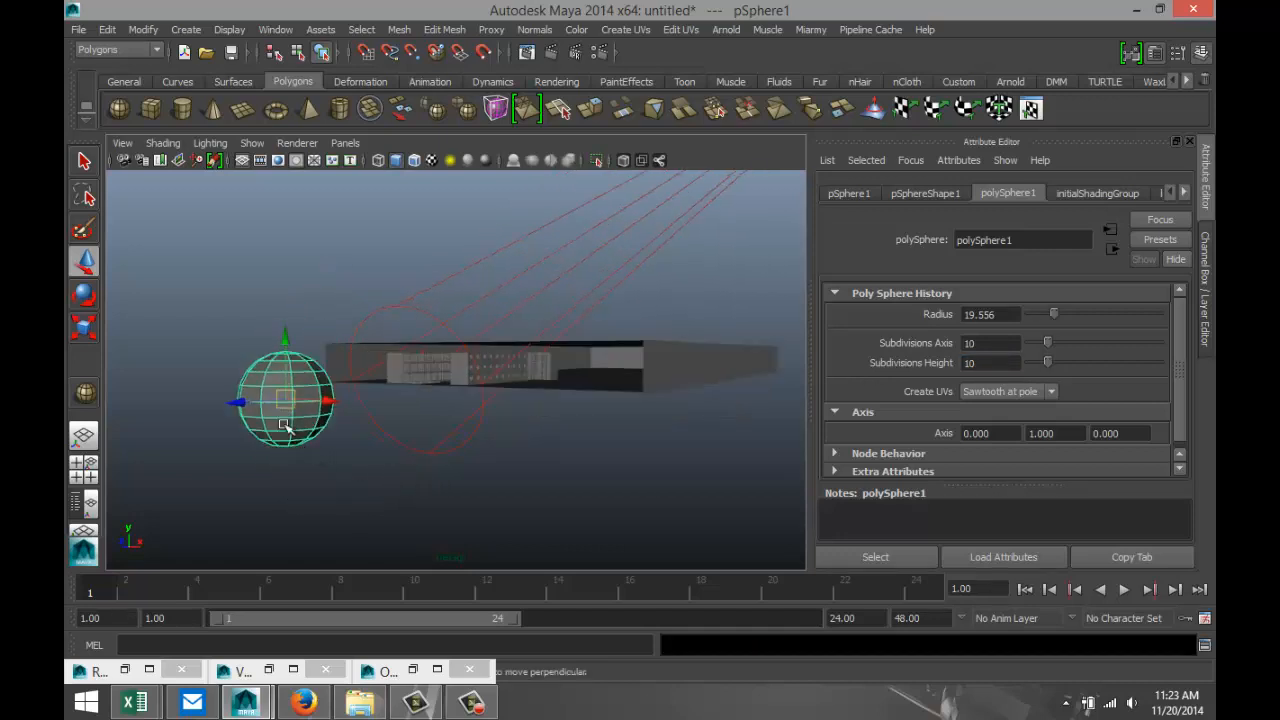
pyautogui.moveTo(285, 425); pyautogui.dragTo(280, 337, button='right')
pyautogui.keyDown('alt'); pyautogui.moveTo(283, 483); pyautogui.dragTo(332, 474); pyautogui.keyUp('alt')
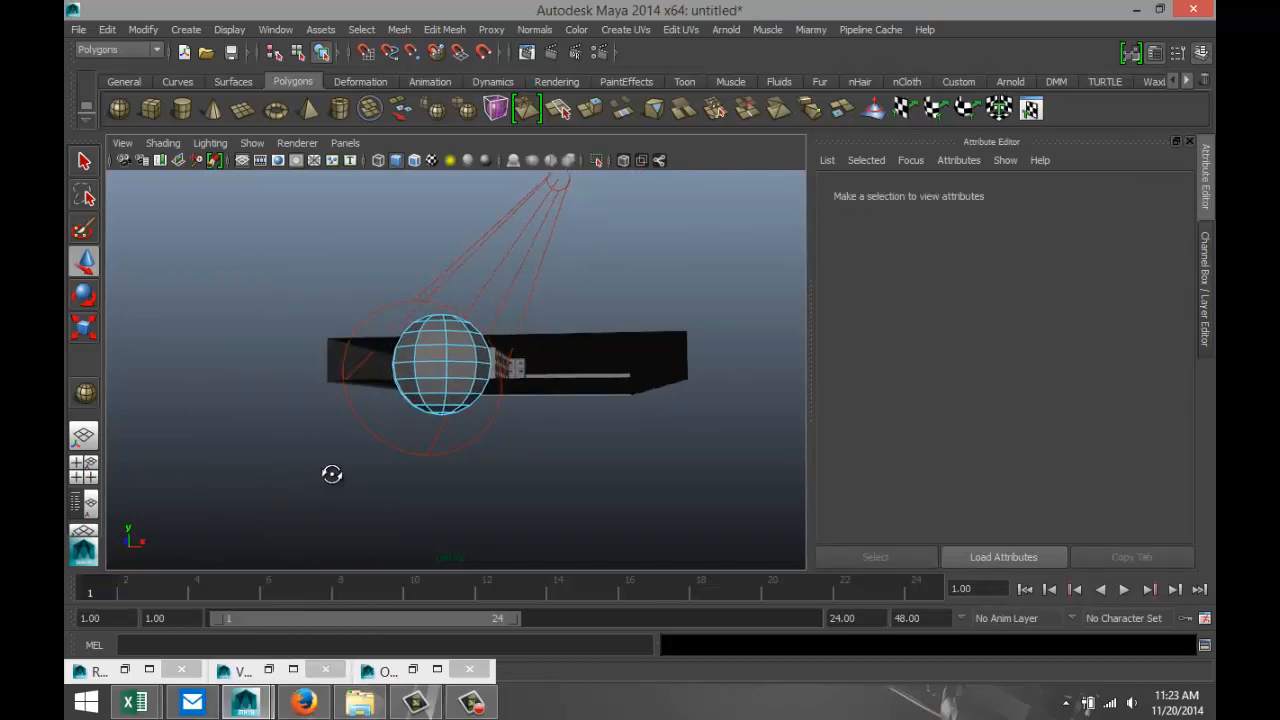
pyautogui.moveTo(347, 371); pyautogui.dragTo(535, 474)
pyautogui.press('Delete')
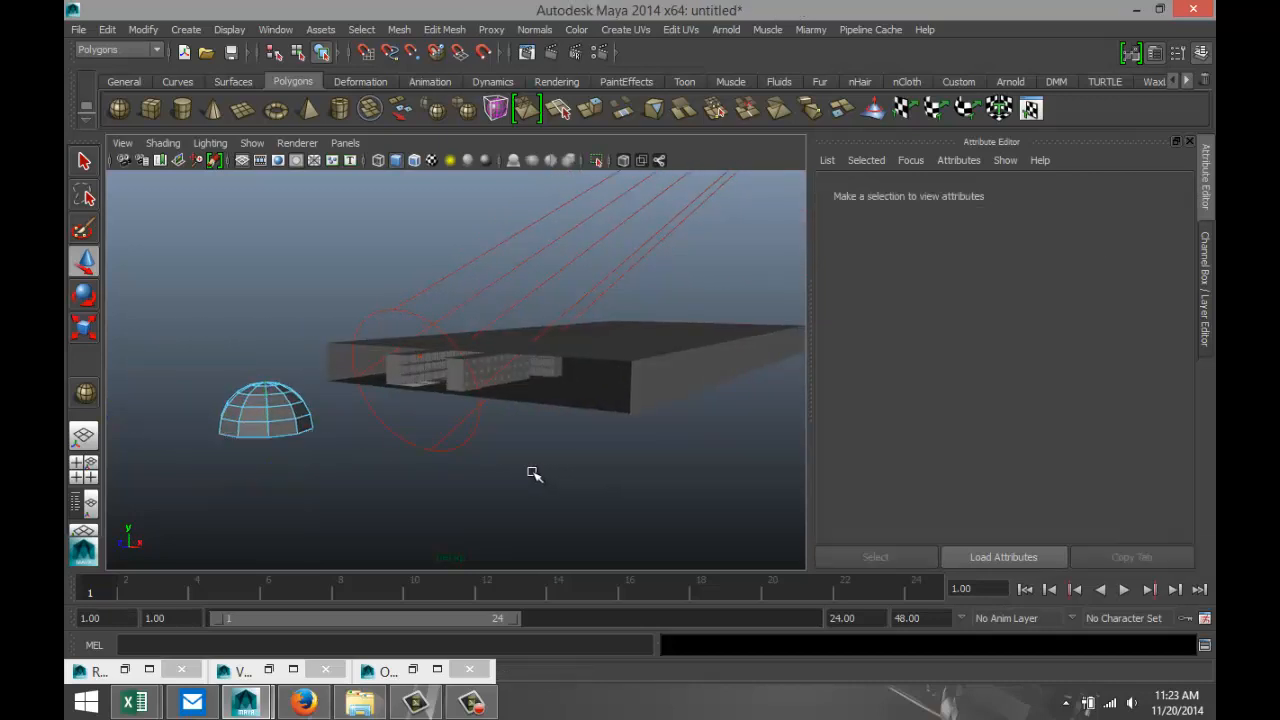
# Return the dome to object mode, extrude all its faces with a thickness of 0.9, and clear the selection.
pyautogui.keyDown('alt'); pyautogui.moveTo(355, 481); pyautogui.dragTo(414, 466); pyautogui.keyUp('alt')
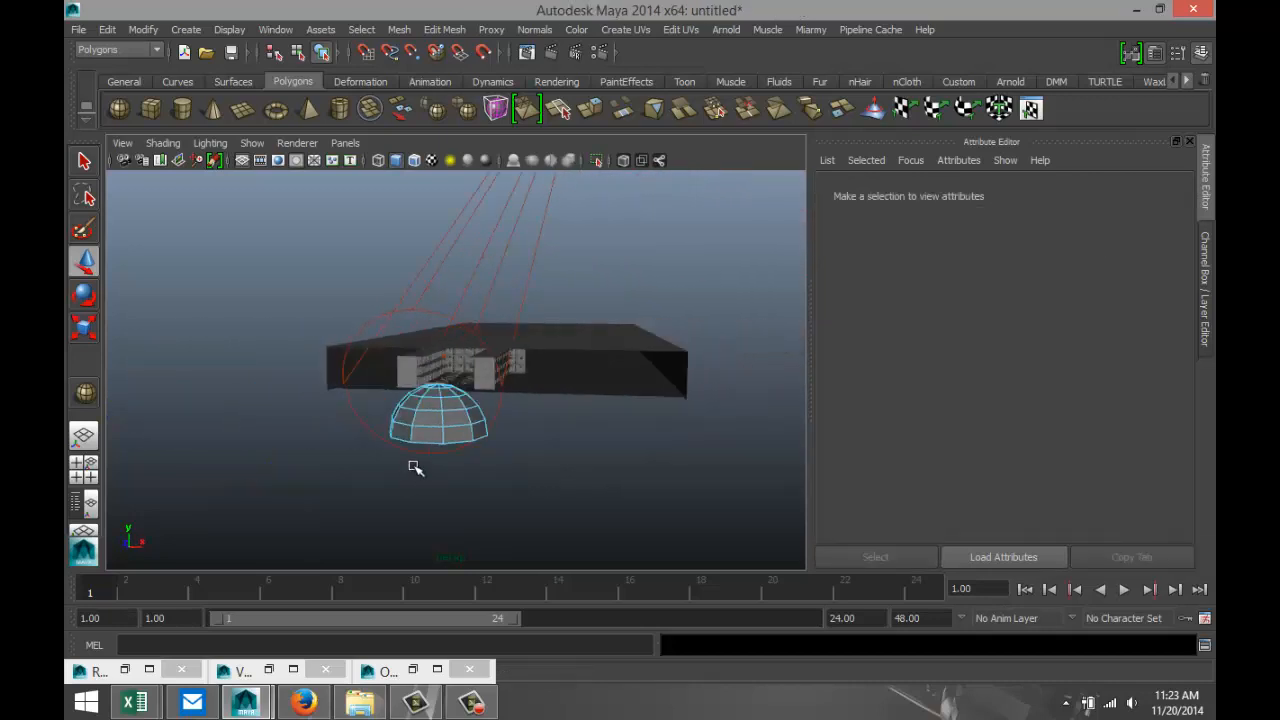
pyautogui.moveTo(429, 437); pyautogui.dragTo(480, 274, button='right')
pyautogui.click(437, 418)
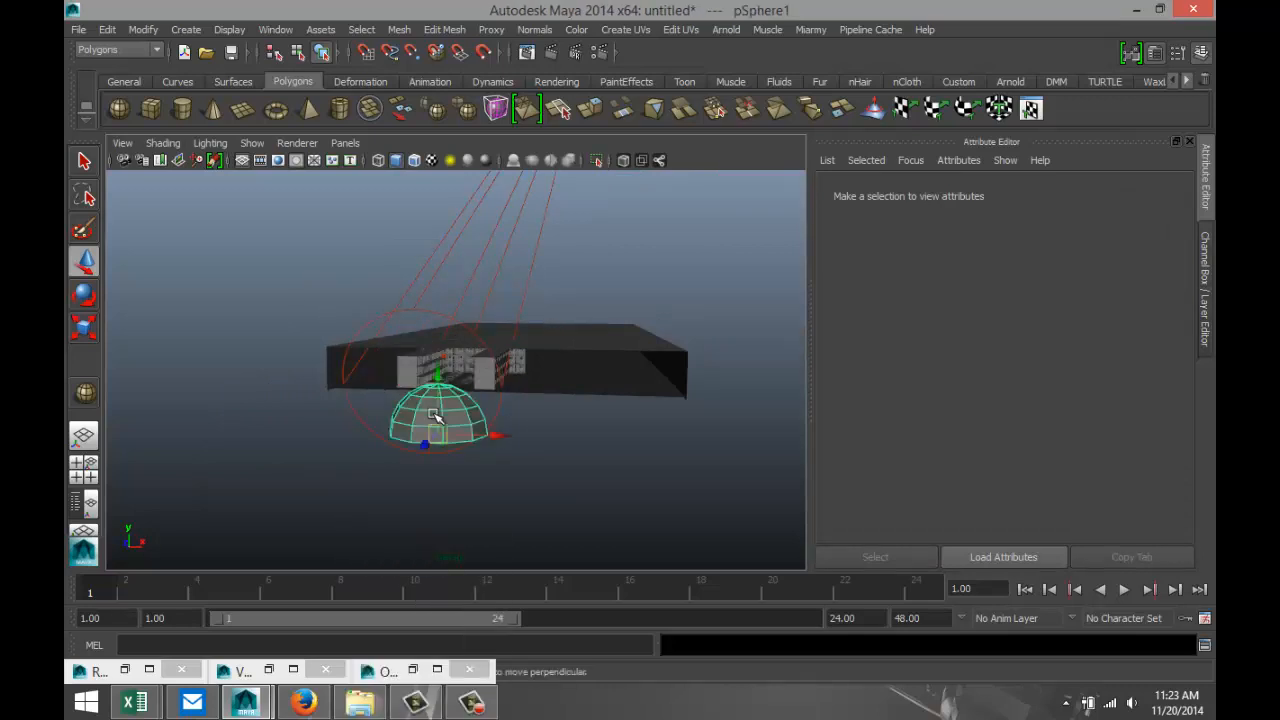
pyautogui.click(445, 36)
pyautogui.click(488, 96)
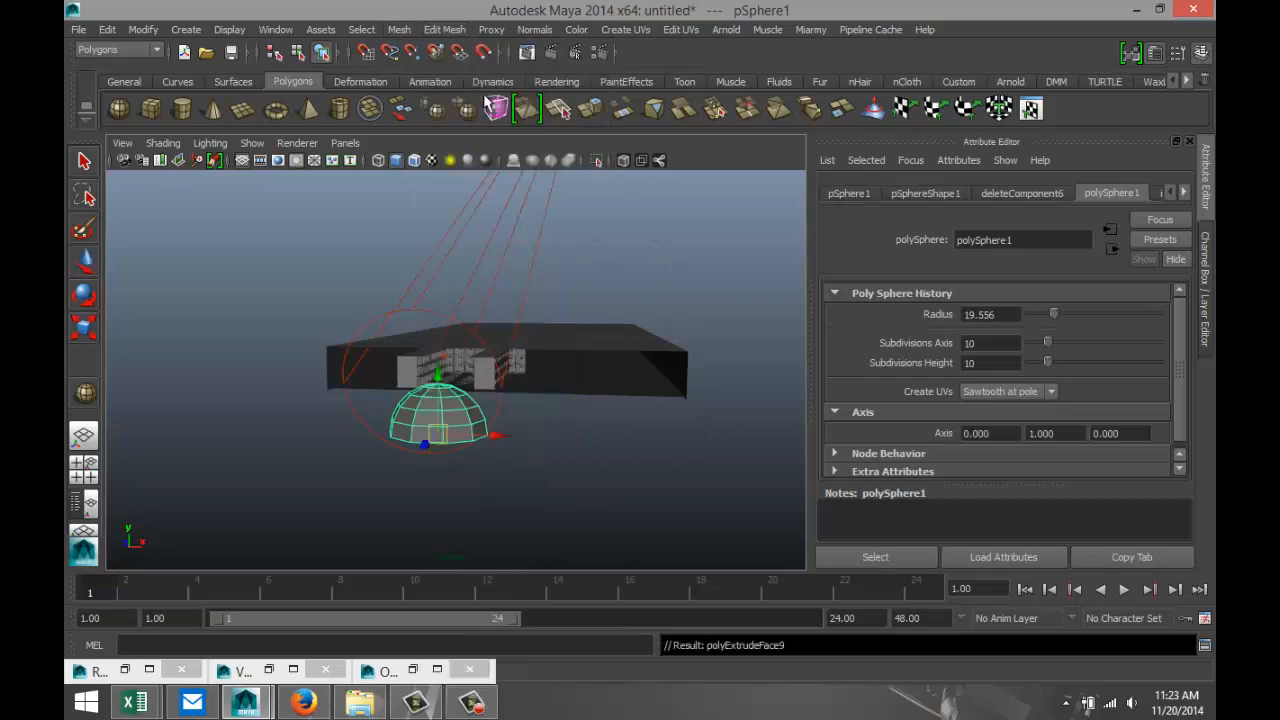
pyautogui.moveTo(607, 408); pyautogui.dragTo(615, 408)
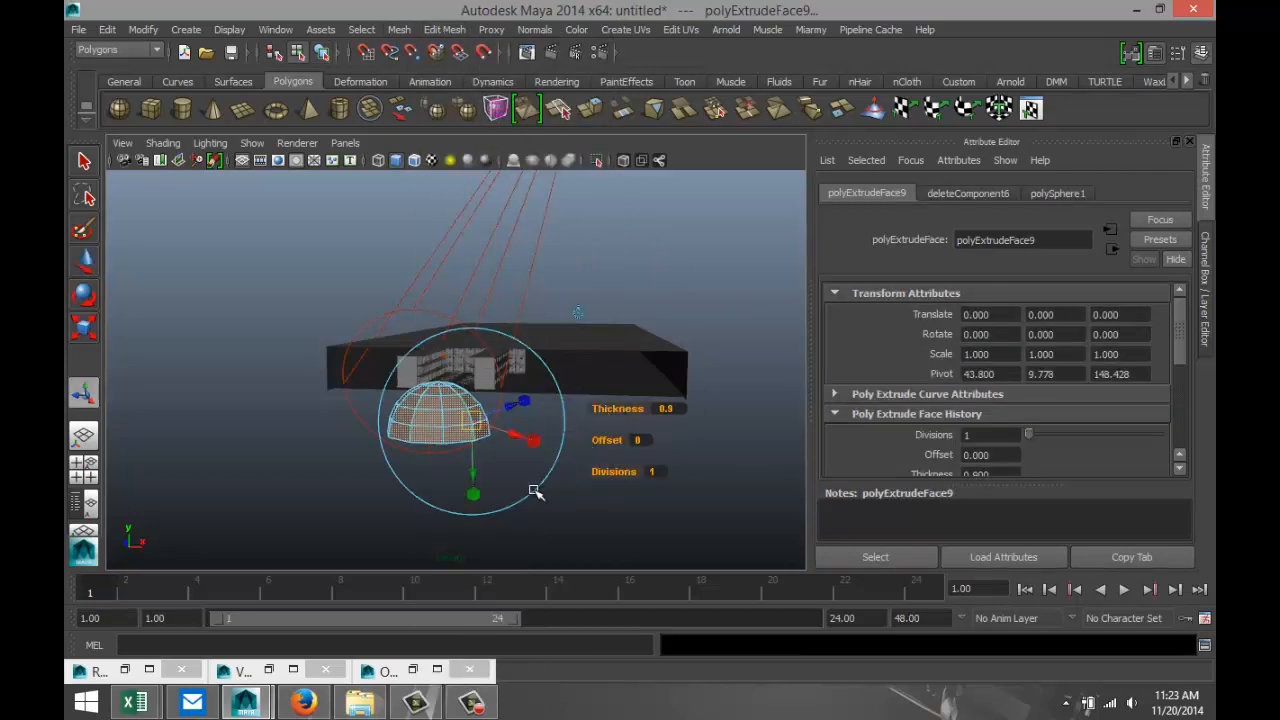
pyautogui.moveTo(535, 492)
pyautogui.keyDown('alt'); pyautogui.mouseDown()
pyautogui.moveTo(543, 449)
pyautogui.moveTo(522, 490)
pyautogui.moveTo(539, 497)
pyautogui.mouseUp(); pyautogui.keyUp('alt')
pyautogui.click(300, 478)
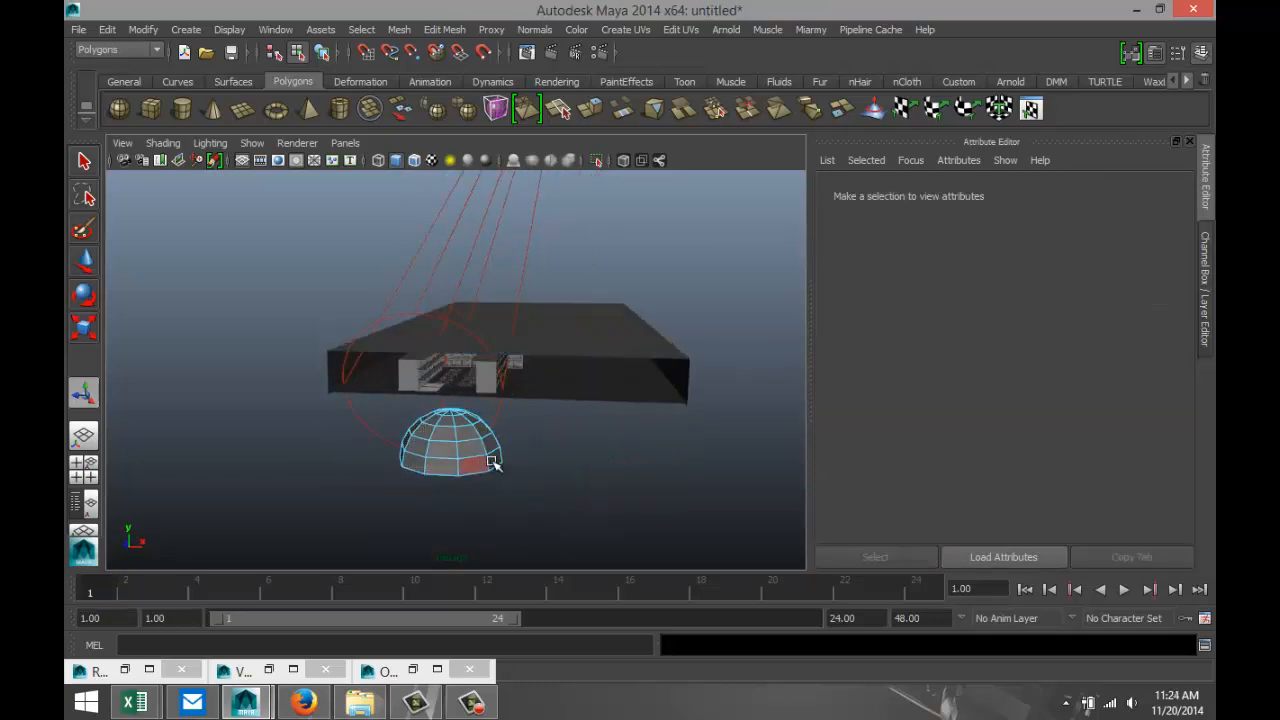
# Select the ring of faces at the dome's top and extrude them straight up about 2.5 units into a short collar.
pyautogui.scroll(3, 487, 480)
pyautogui.keyDown('alt'); pyautogui.moveTo(523, 496); pyautogui.dragTo(521, 411, button='middle'); pyautogui.keyUp('alt')
pyautogui.scroll(3, 519, 415)
pyautogui.keyDown('alt'); pyautogui.moveTo(497, 395); pyautogui.dragTo(504, 414); pyautogui.keyUp('alt')
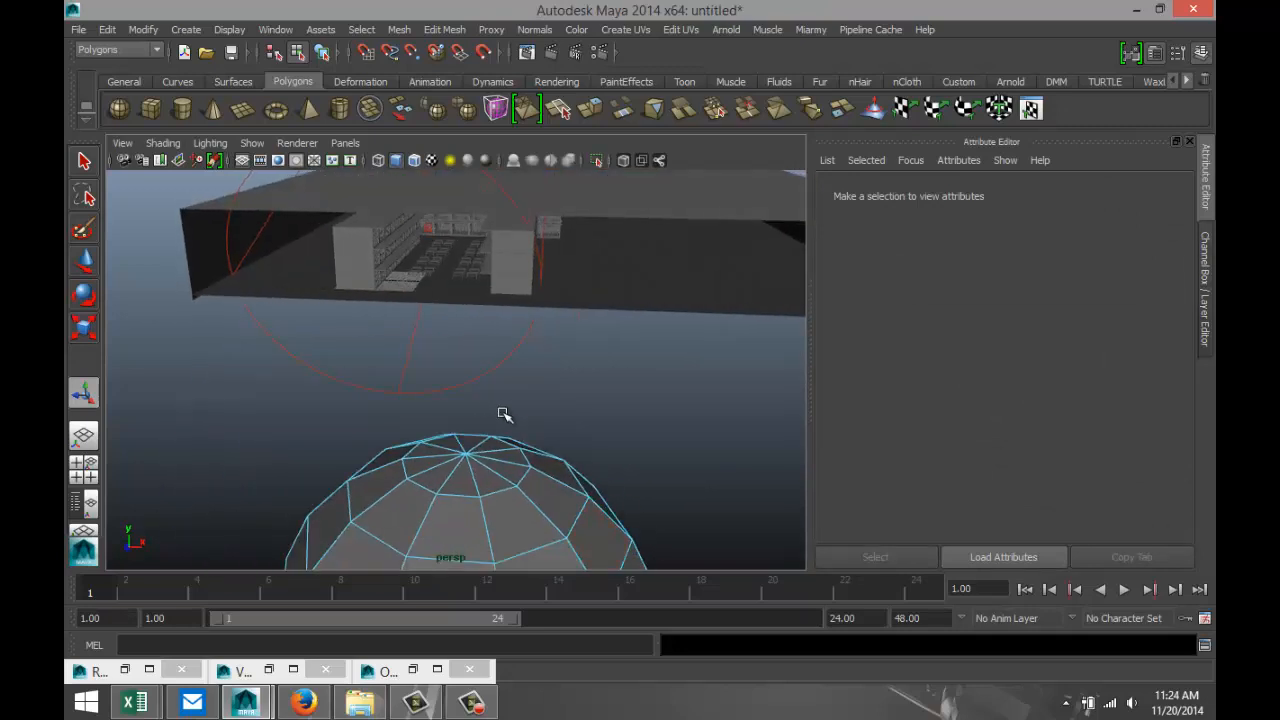
pyautogui.moveTo(482, 482)
pyautogui.mouseDown()
pyautogui.moveTo(434, 474)
pyautogui.moveTo(424, 450)
pyautogui.moveTo(470, 441)
pyautogui.moveTo(515, 468)
pyautogui.mouseUp()
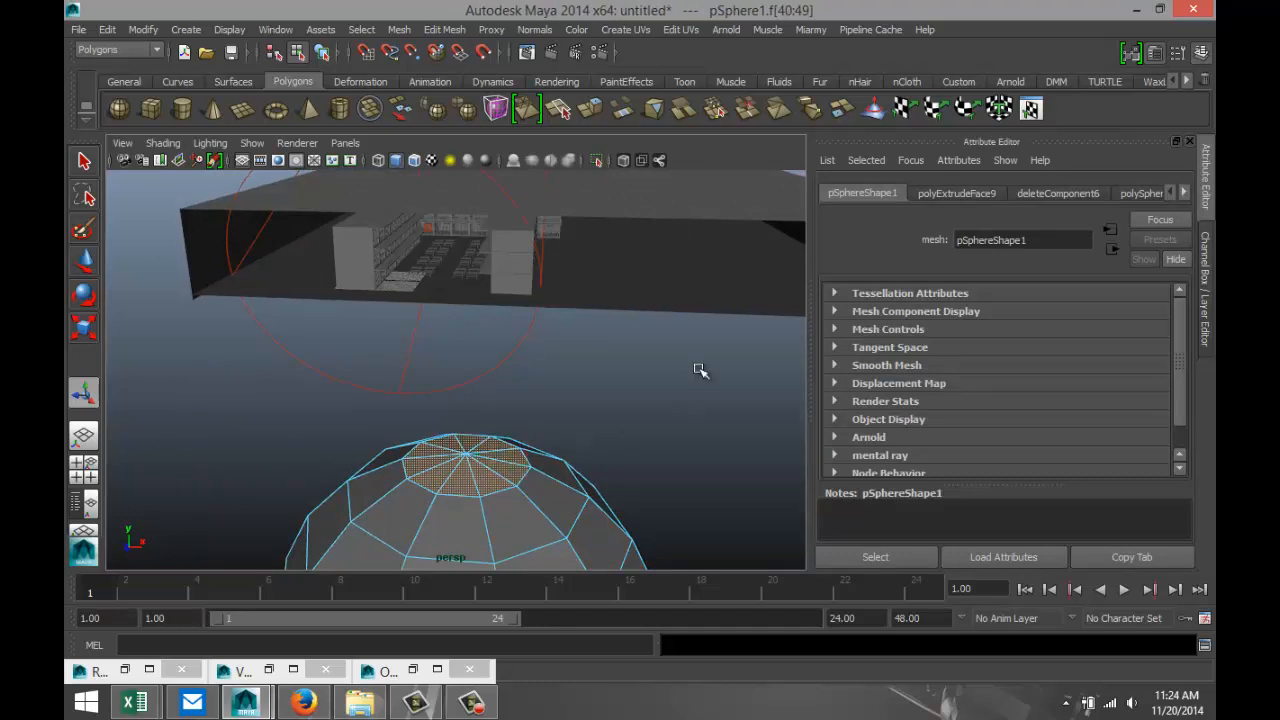
pyautogui.click(444, 29)
pyautogui.click(473, 92)
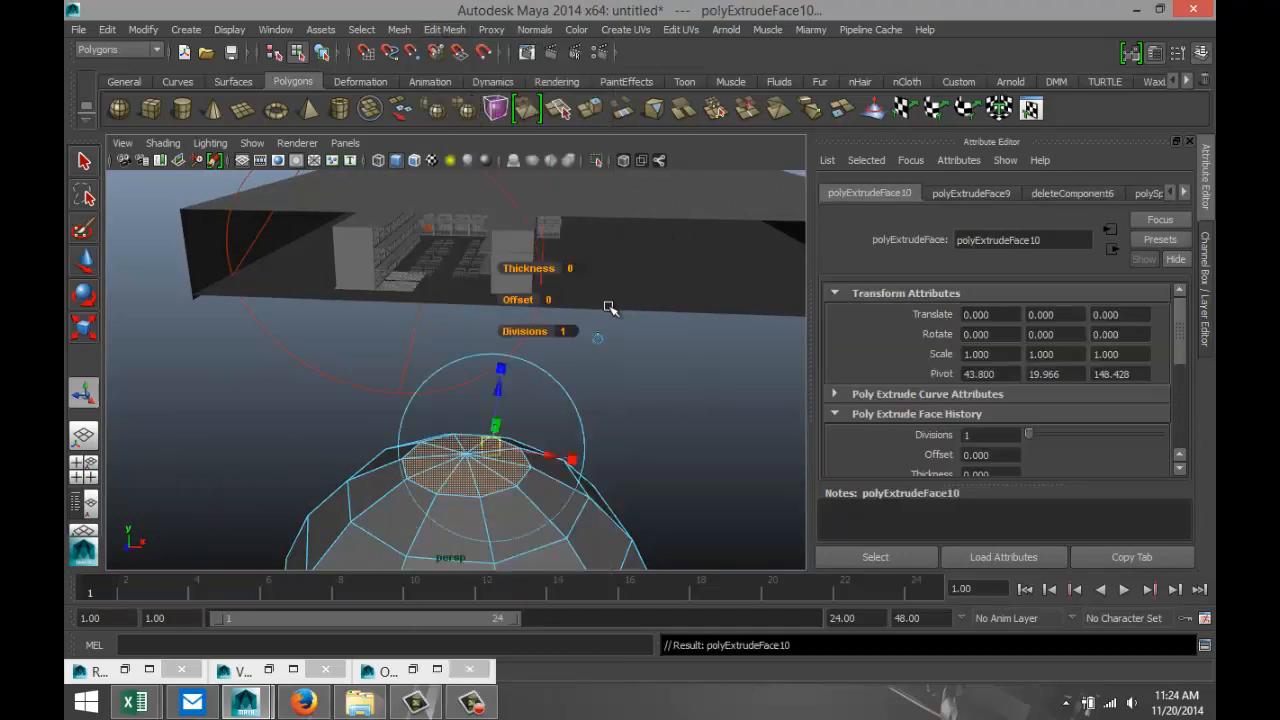
pyautogui.moveTo(467, 406); pyautogui.dragTo(466, 381)
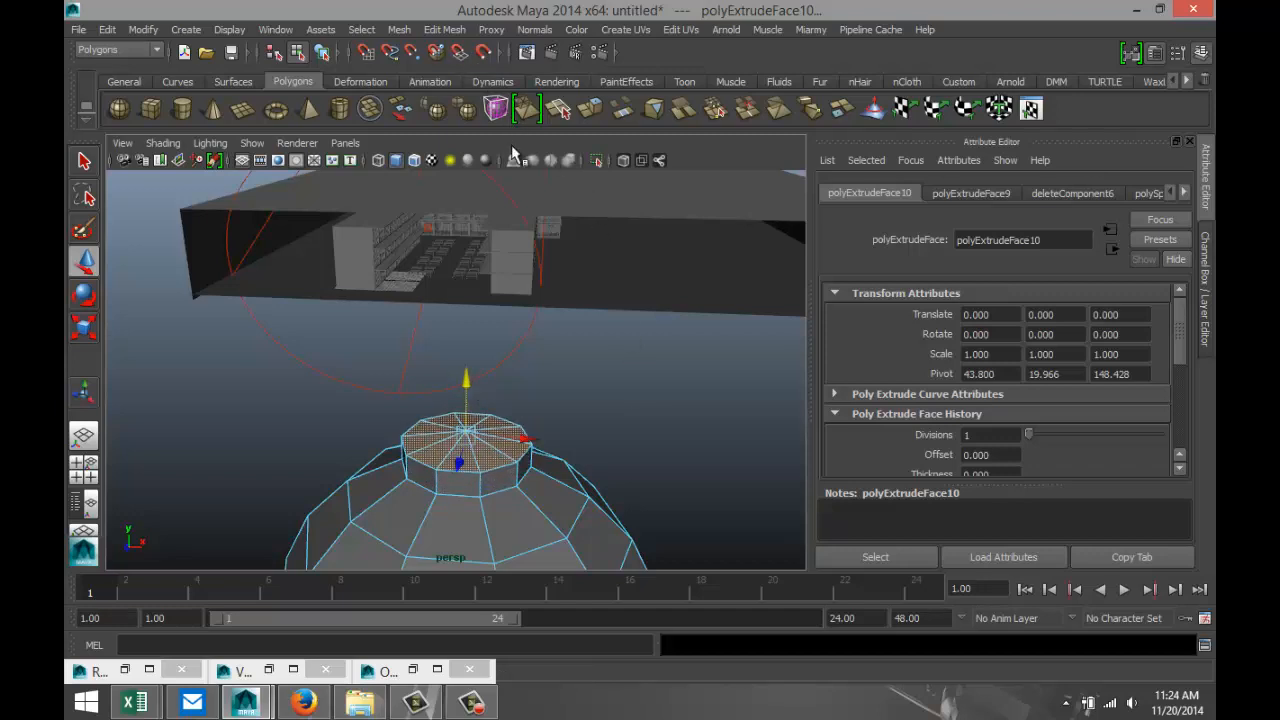
# Extrude the collar's top faces again and scale them inward to a small circle at the centre.
pyautogui.hotkey('ctrl', 'e')
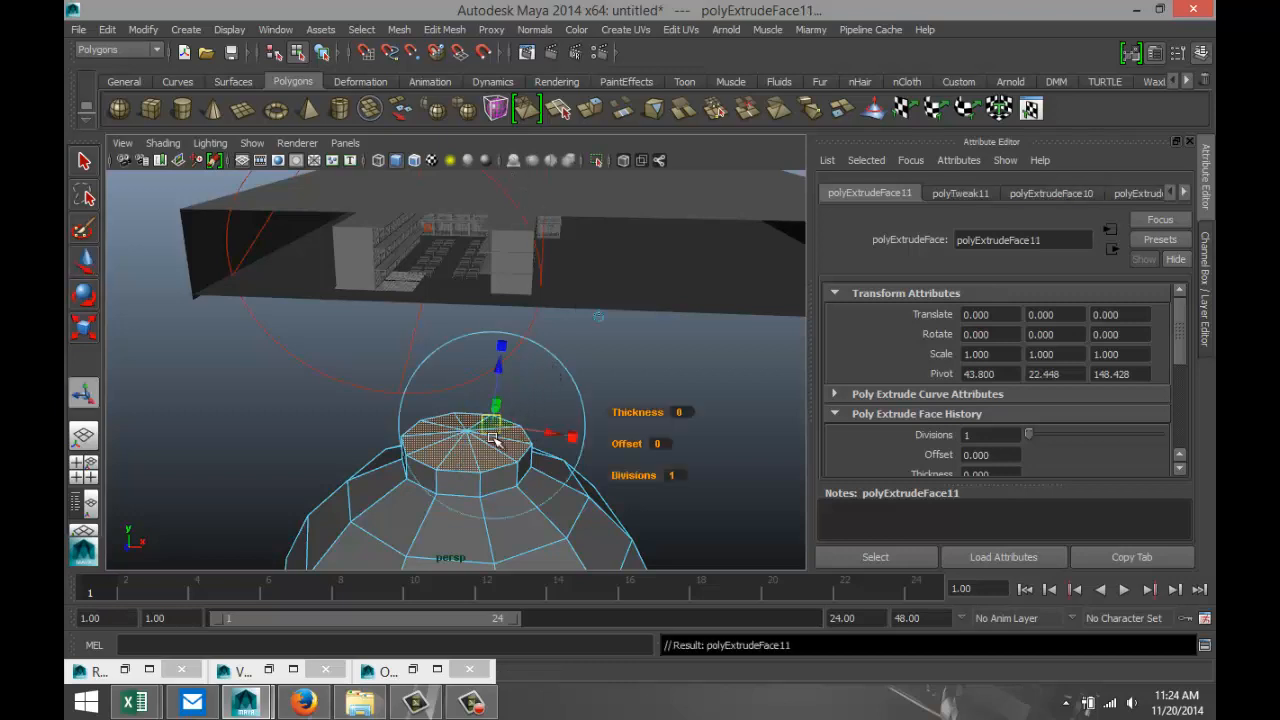
pyautogui.press('r')
pyautogui.moveTo(466, 438); pyautogui.dragTo(389, 429)
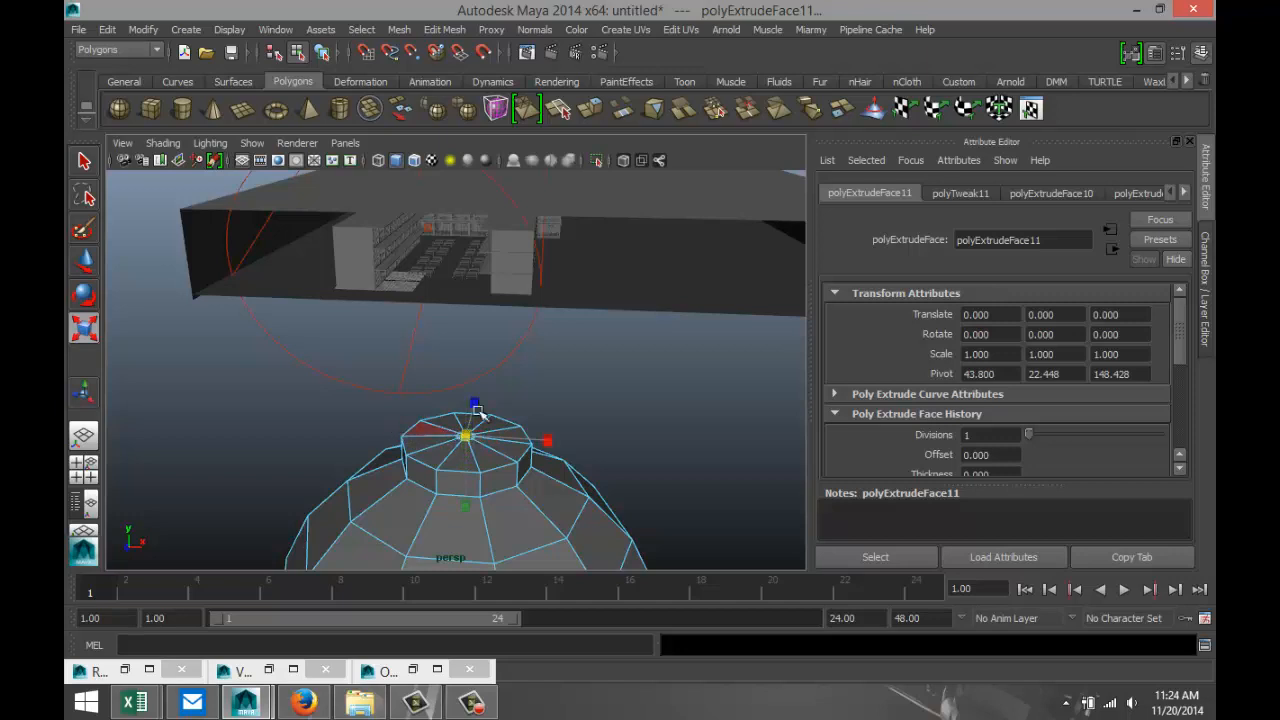
# Extrude the small central faces straight up about 45 units to form the lamp's long, thin rod.
pyautogui.click(447, 29)
pyautogui.click(460, 92)
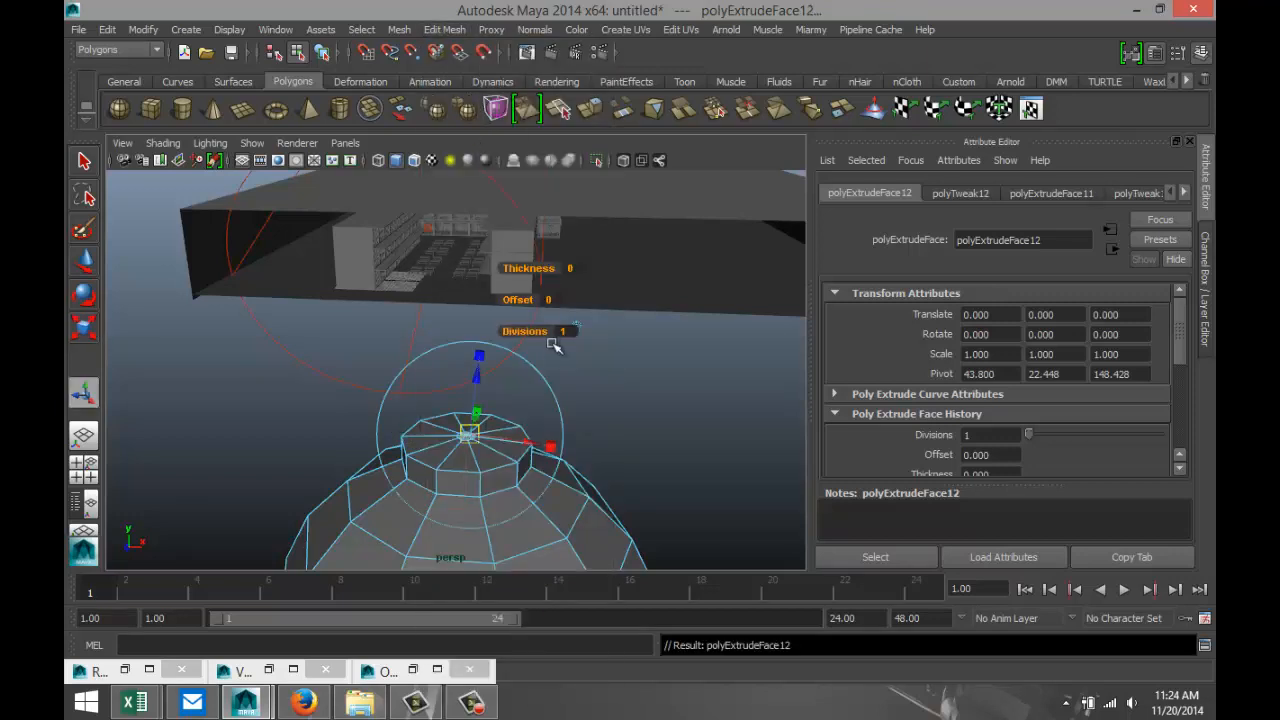
pyautogui.moveTo(478, 362); pyautogui.dragTo(457, 229)
pyautogui.scroll(-5, 445, 310)
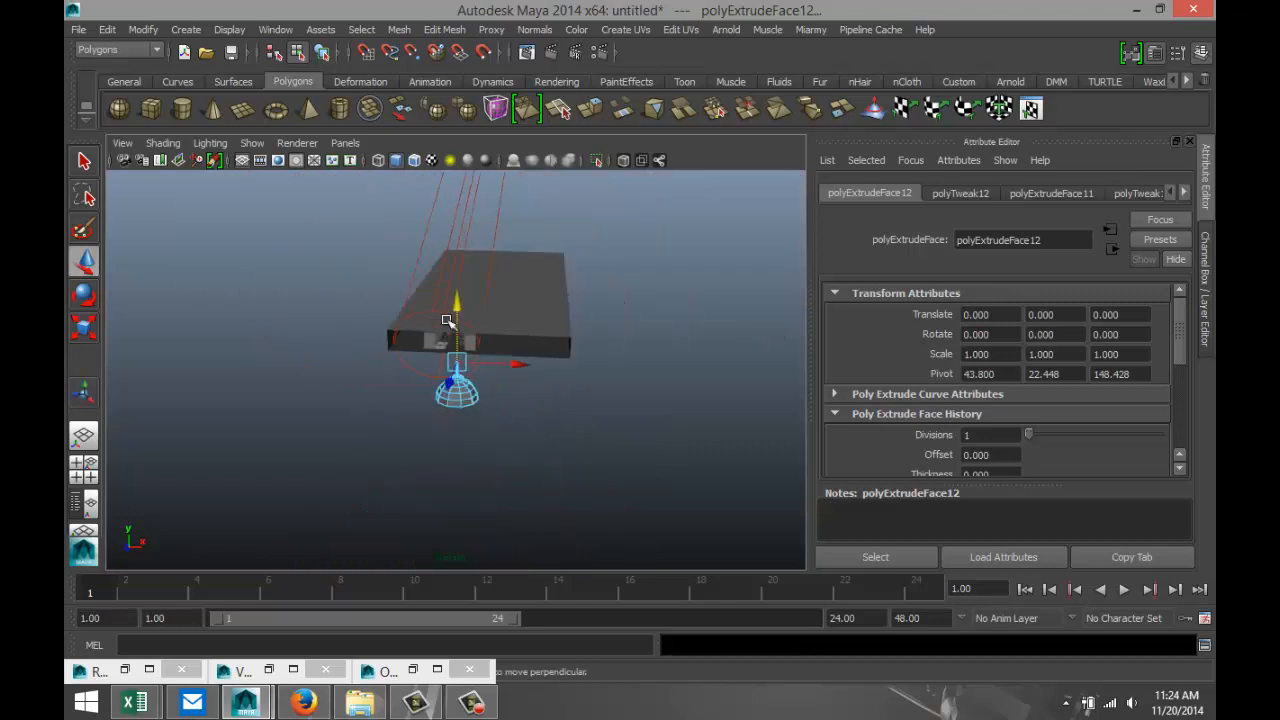
pyautogui.moveTo(455, 302); pyautogui.dragTo(459, 274)
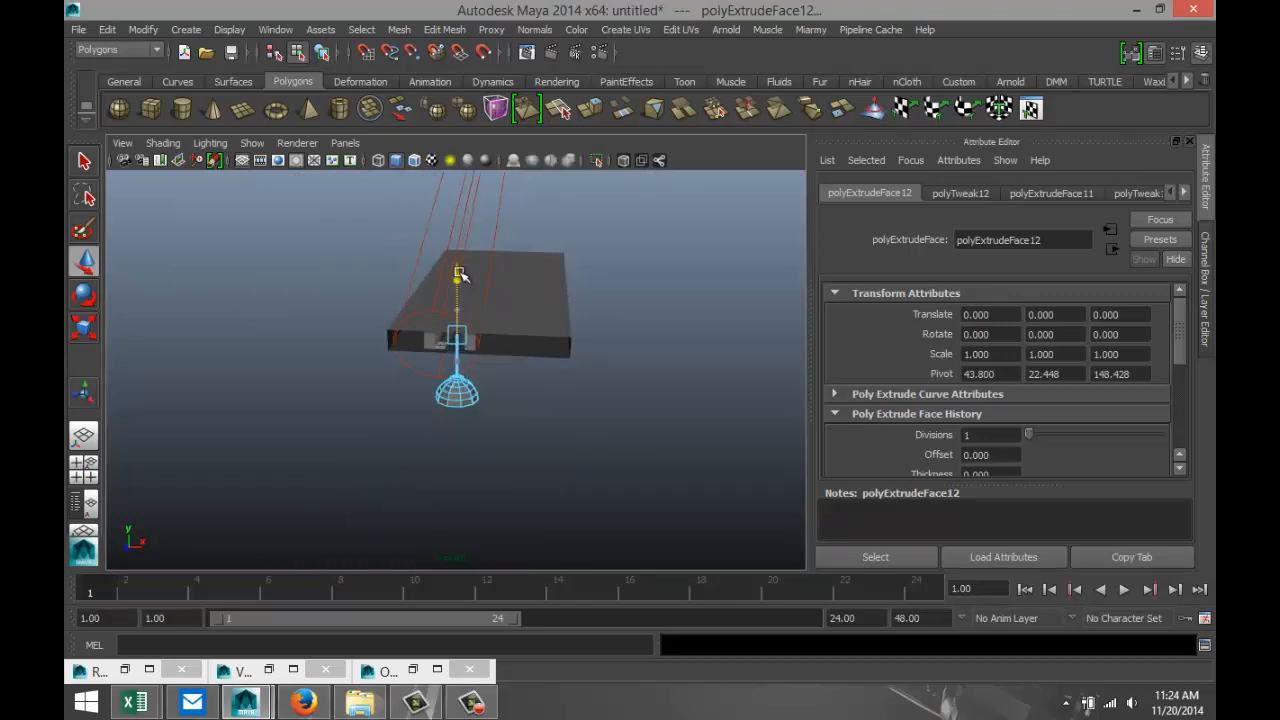
pyautogui.scroll(6, 536, 376)
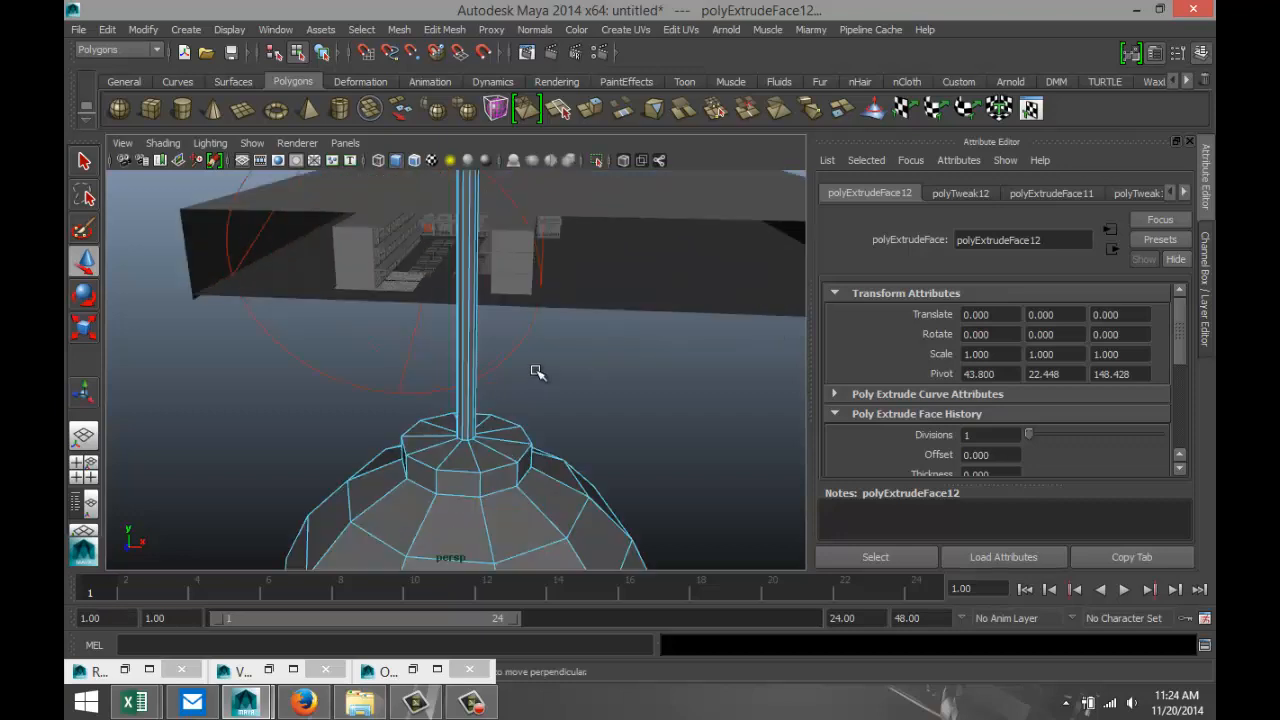
# Extrude the faces at the rod's upper end and scale them outward into a flat, wide disc.
pyautogui.keyDown('alt'); pyautogui.moveTo(554, 331); pyautogui.dragTo(547, 440); pyautogui.keyUp('alt')
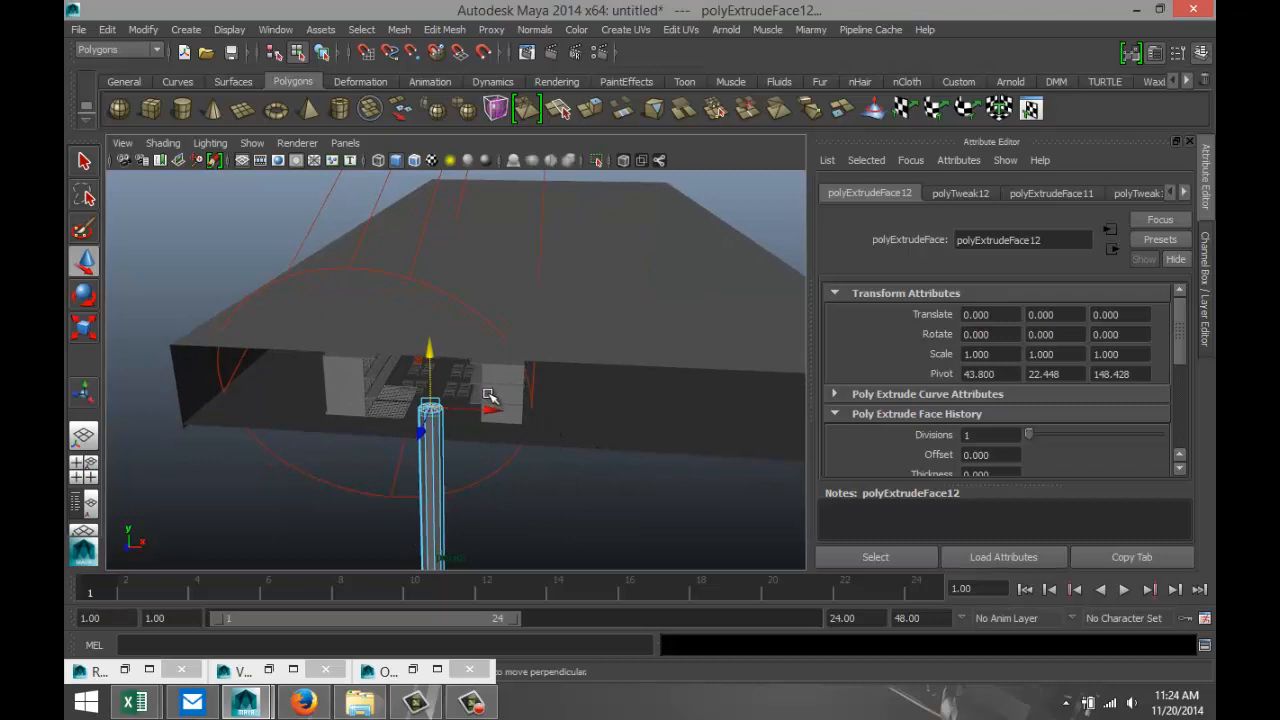
pyautogui.hotkey('ctrl', 'e')
pyautogui.press('r')
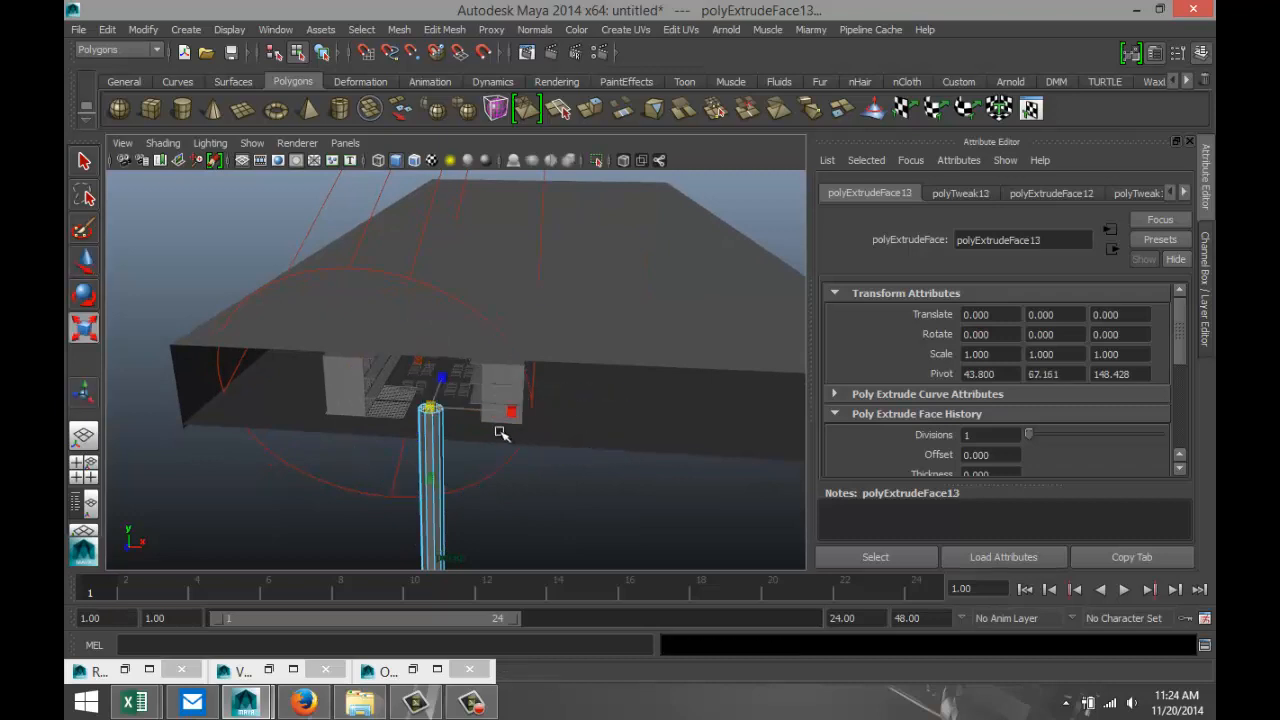
pyautogui.moveTo(432, 405); pyautogui.dragTo(504, 411)
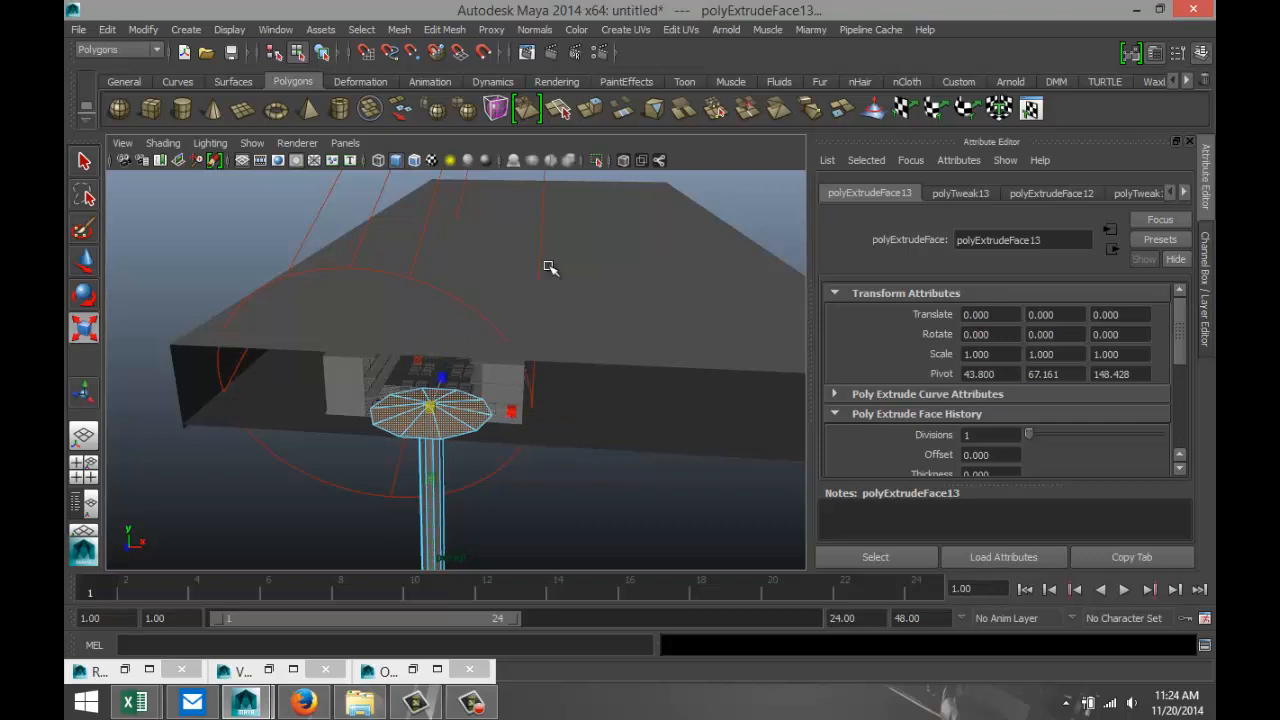
# Extrude the disc's top faces slightly upward to give the lamp's mounting plate some thickness.
pyautogui.hotkey('ctrl', 'e')
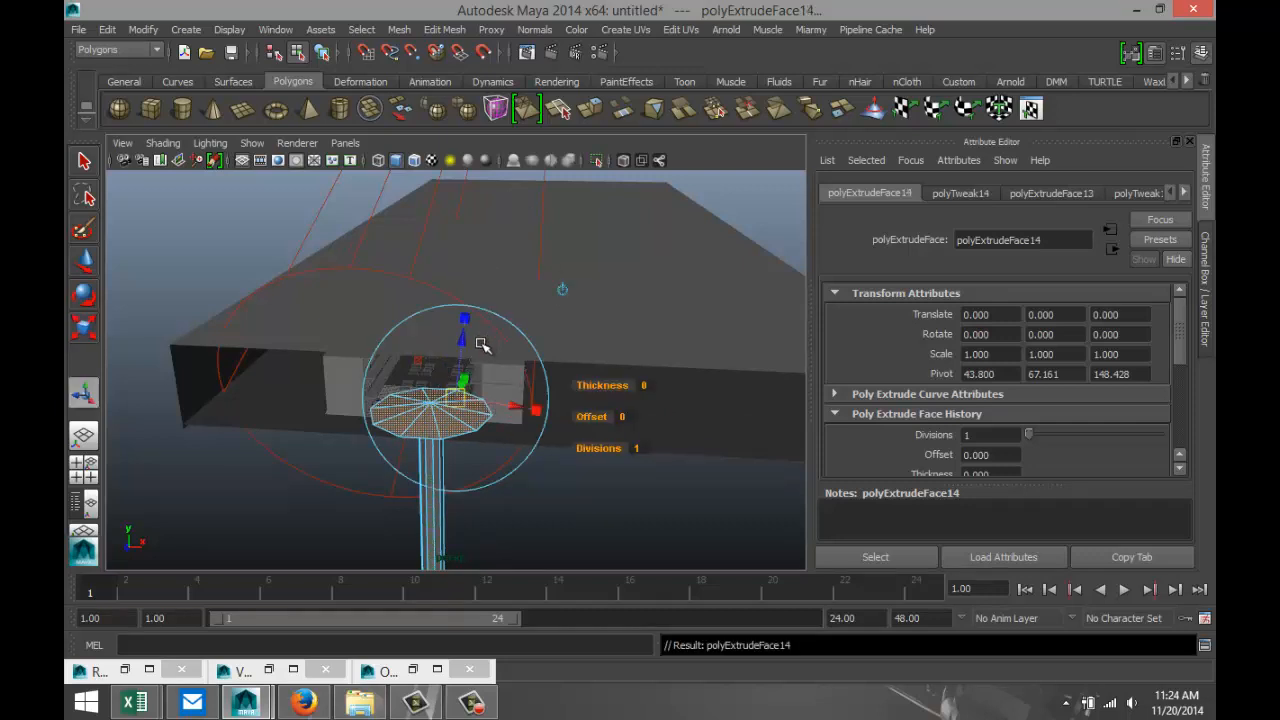
pyautogui.press('w')
pyautogui.moveTo(429, 350); pyautogui.dragTo(431, 343)
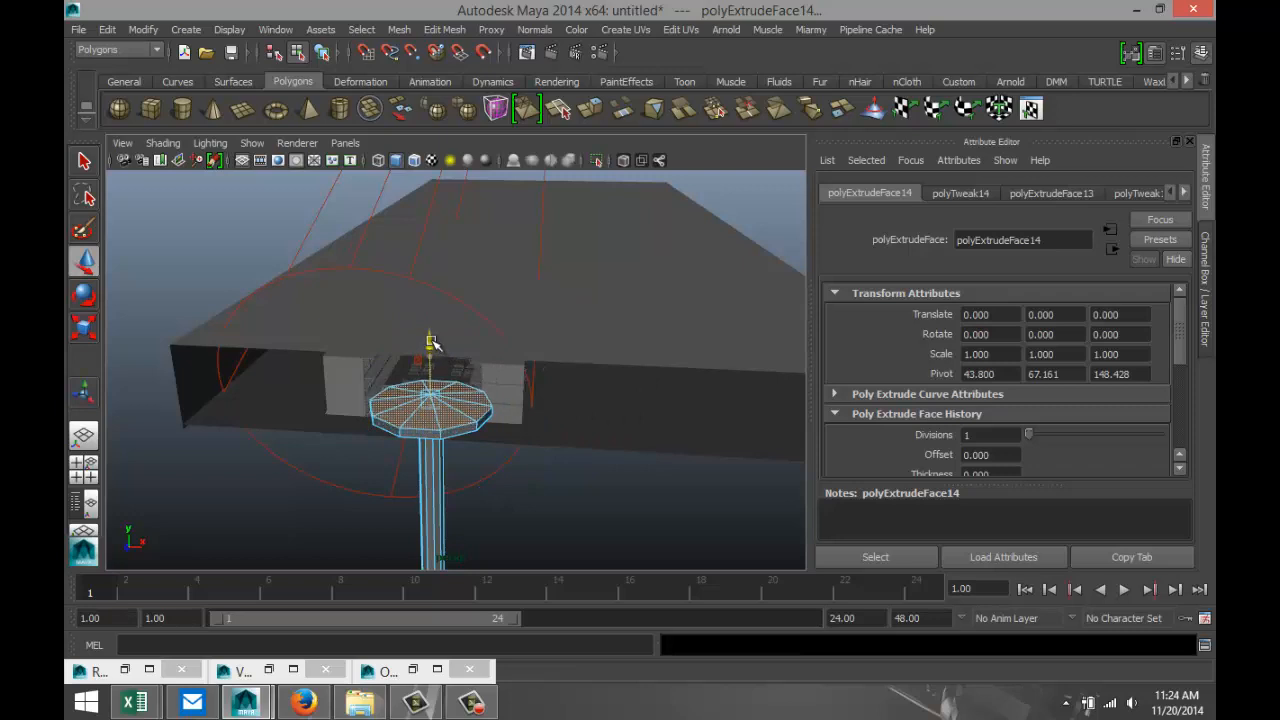
pyautogui.scroll(-5, 539, 367)
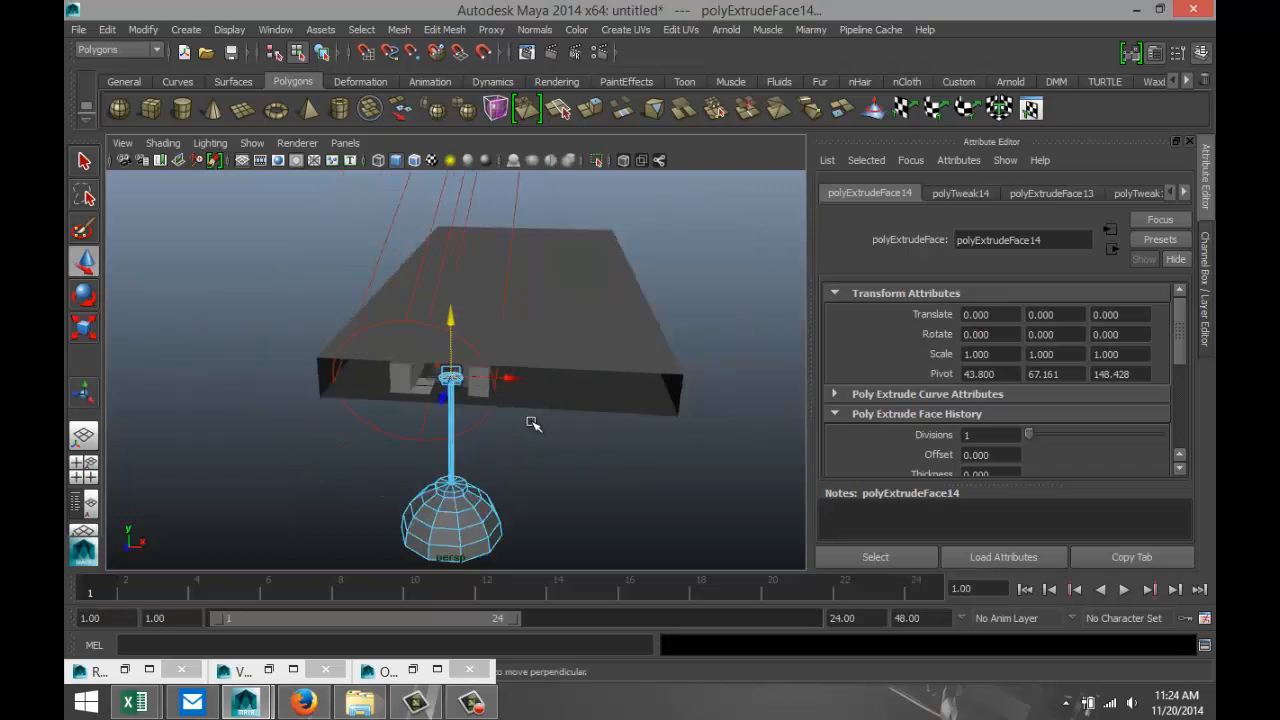
pyautogui.keyDown('alt'); pyautogui.moveTo(530, 430); pyautogui.dragTo(534, 403); pyautogui.keyUp('alt')
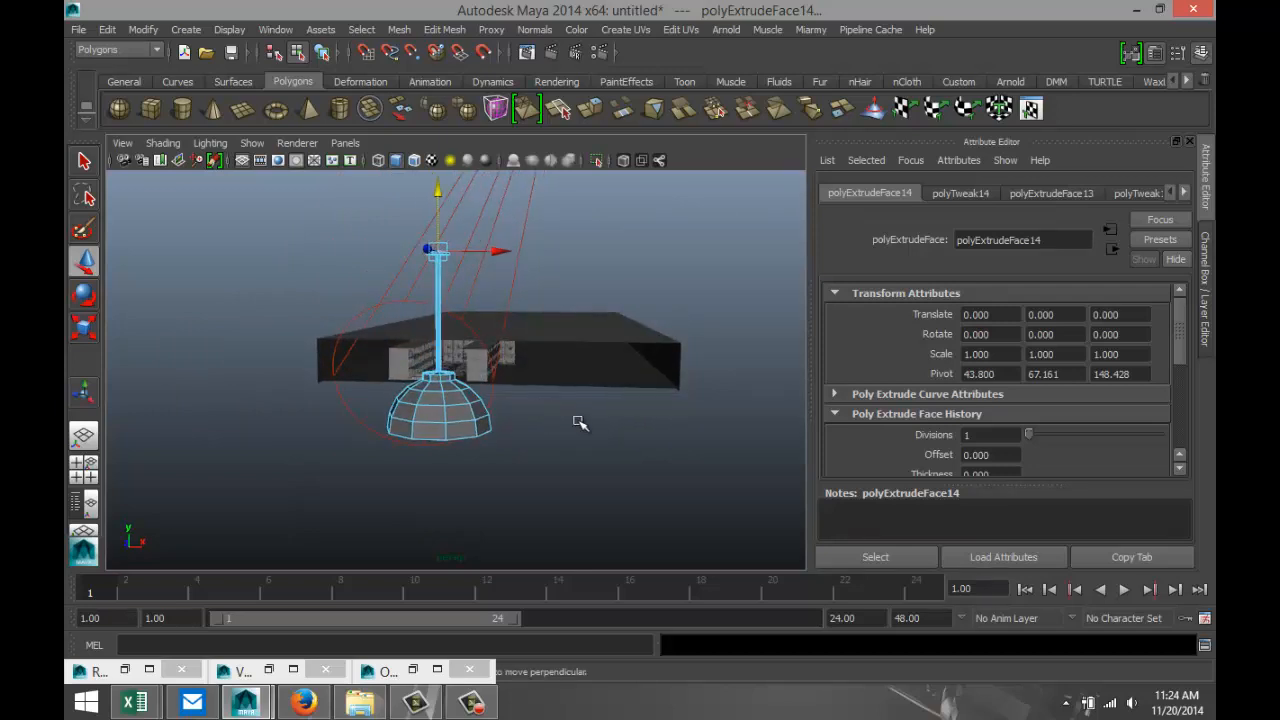
# Return the lamp to object mode, select it, and scale it down uniformly to a small fraction of its size.
pyautogui.moveTo(438, 415); pyautogui.dragTo(509, 280, button='right')
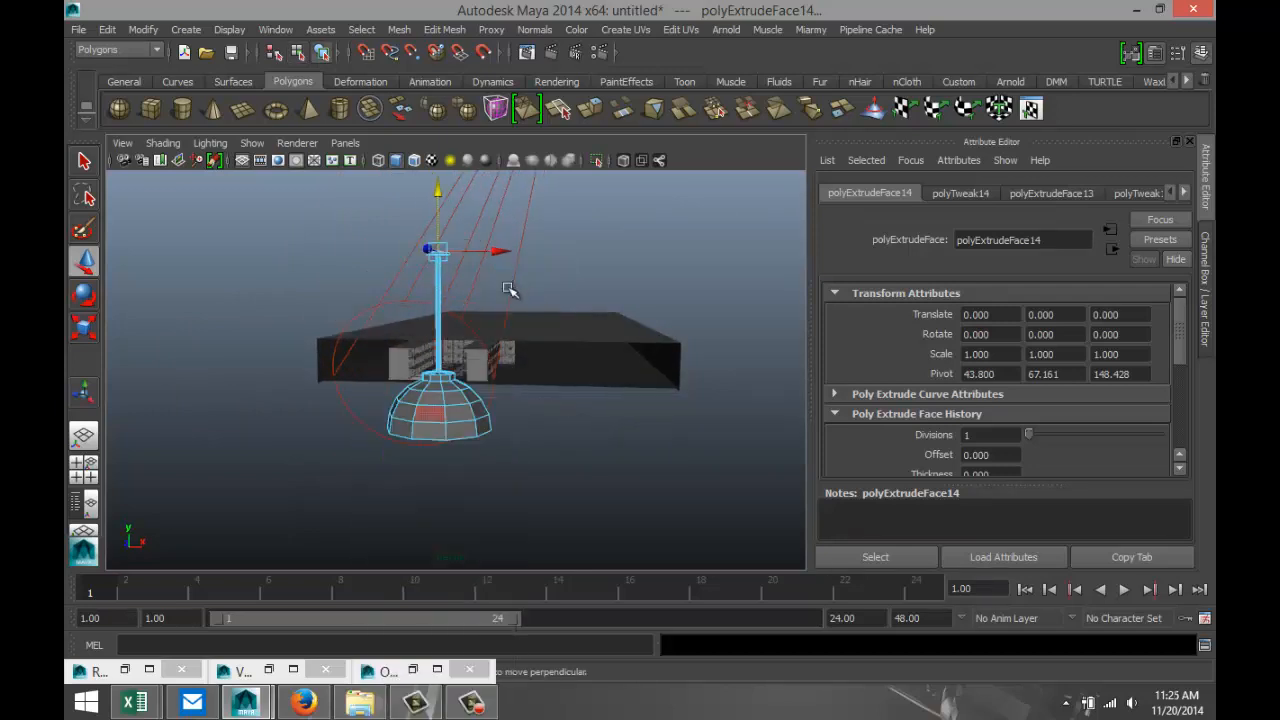
pyautogui.click(449, 409)
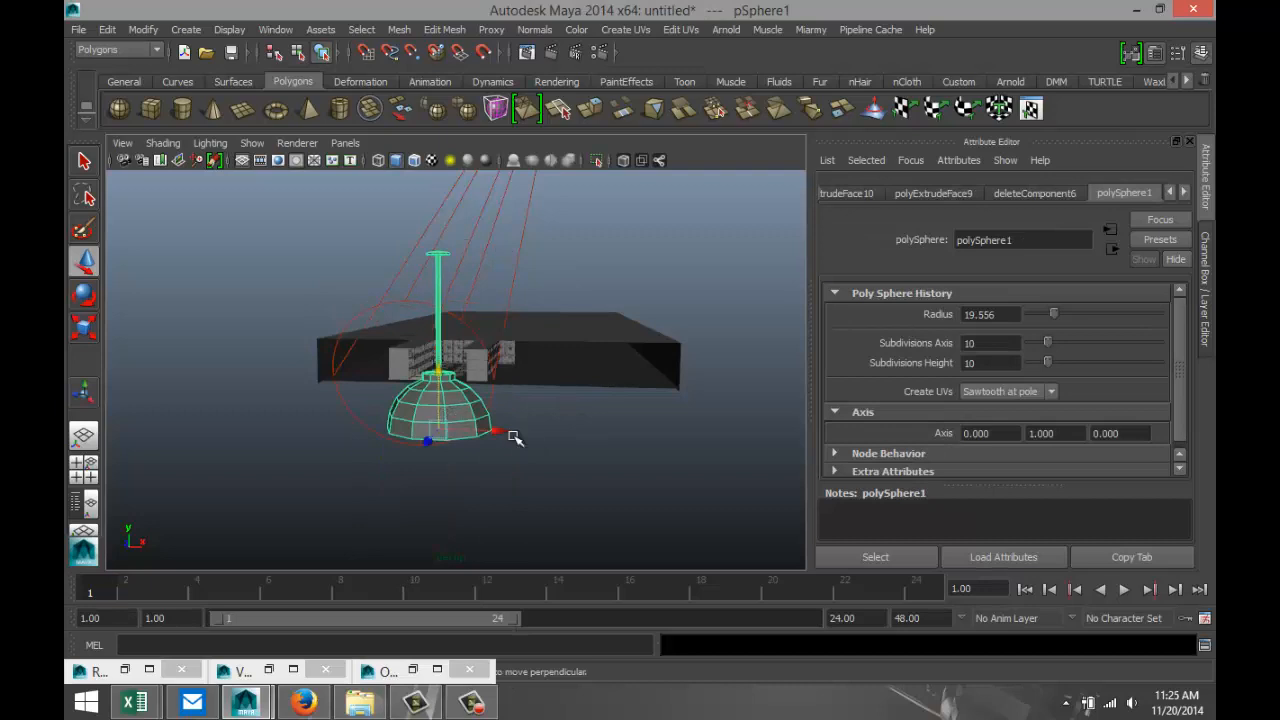
pyautogui.press('r')
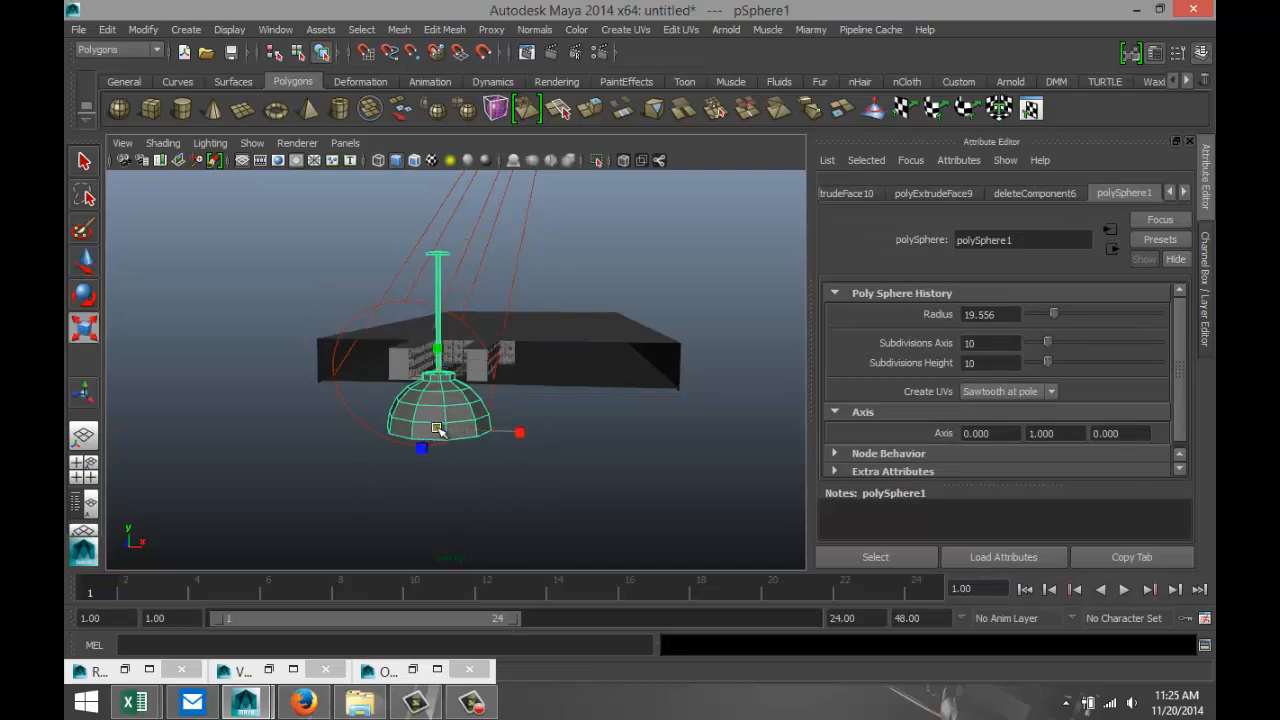
pyautogui.moveTo(437, 428); pyautogui.dragTo(263, 456)
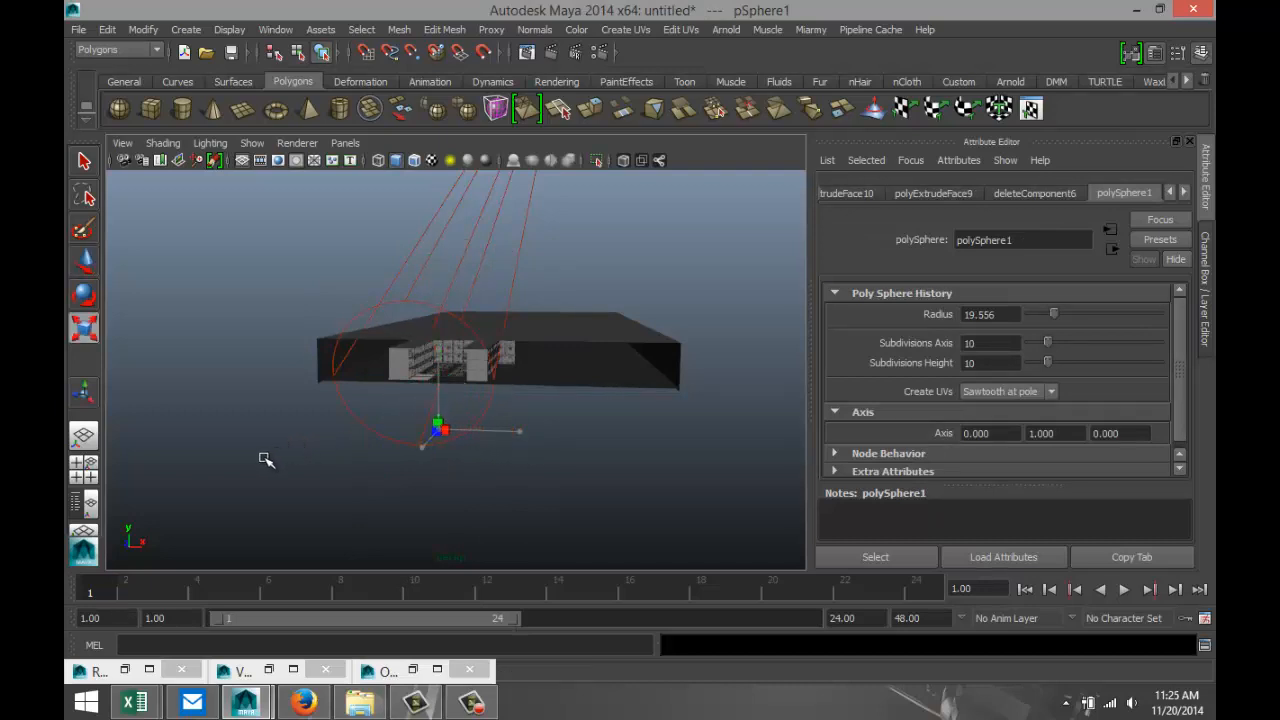
# In the top view, move the lamp along the Z axis toward the open front of the prison building.
pyautogui.click(83, 464)
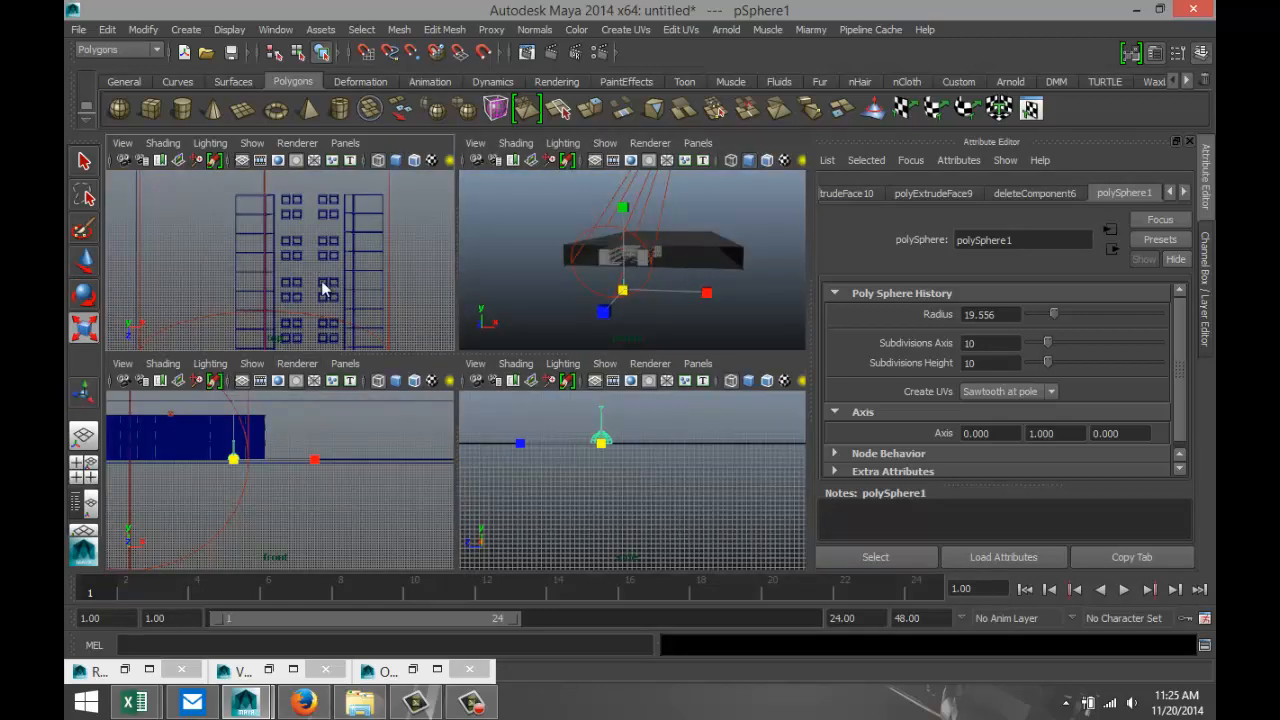
pyautogui.press('space')
pyautogui.scroll(-5, 472, 457)
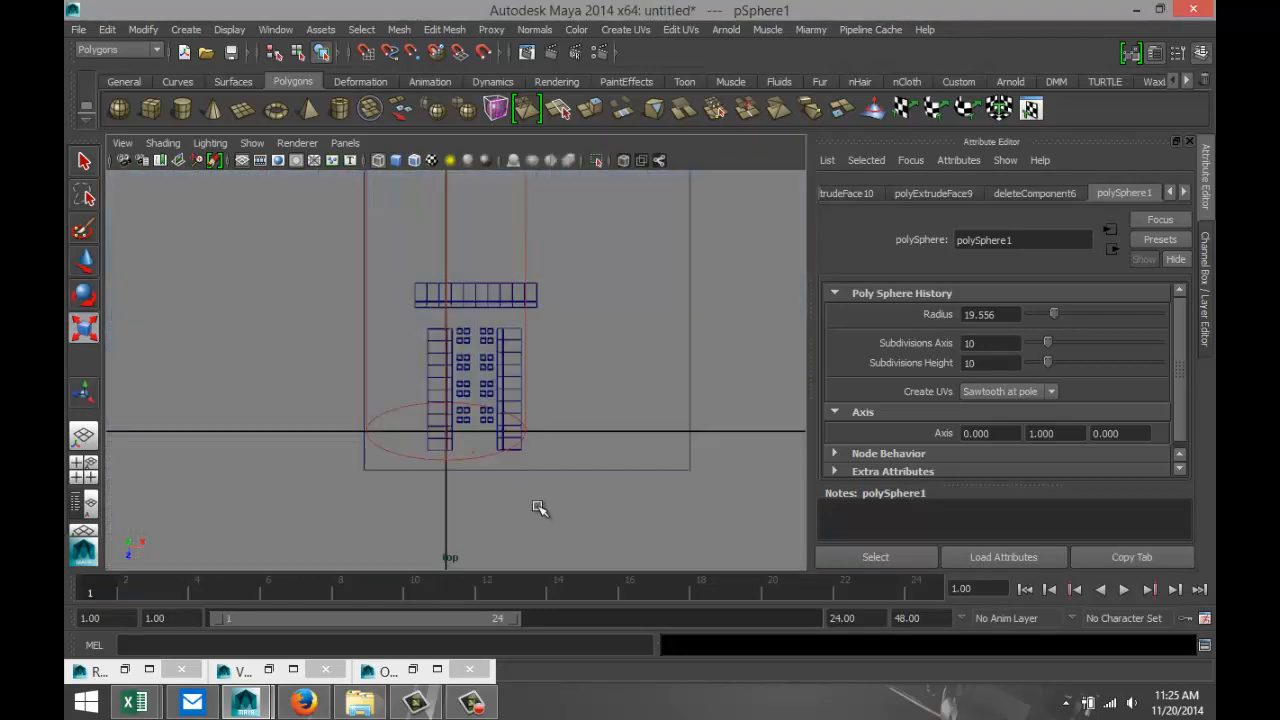
pyautogui.press('f')
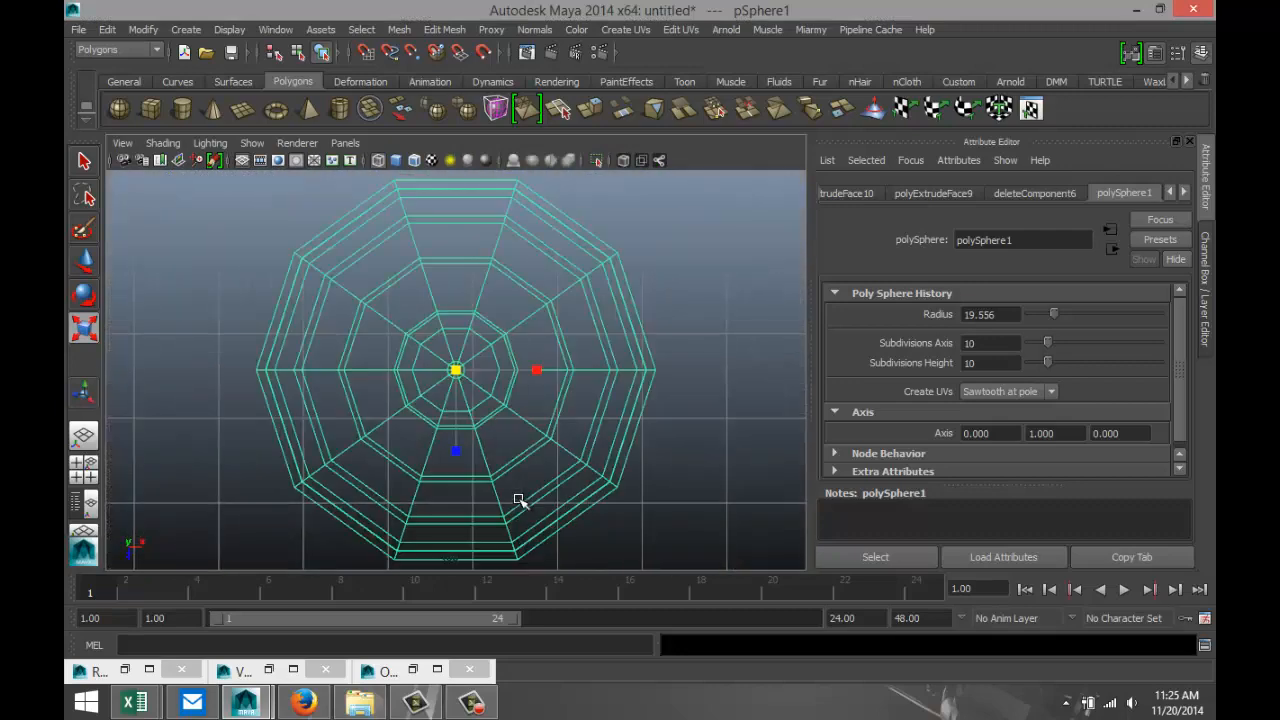
pyautogui.scroll(-9, 520, 501)
pyautogui.scroll(-4, 520, 501)
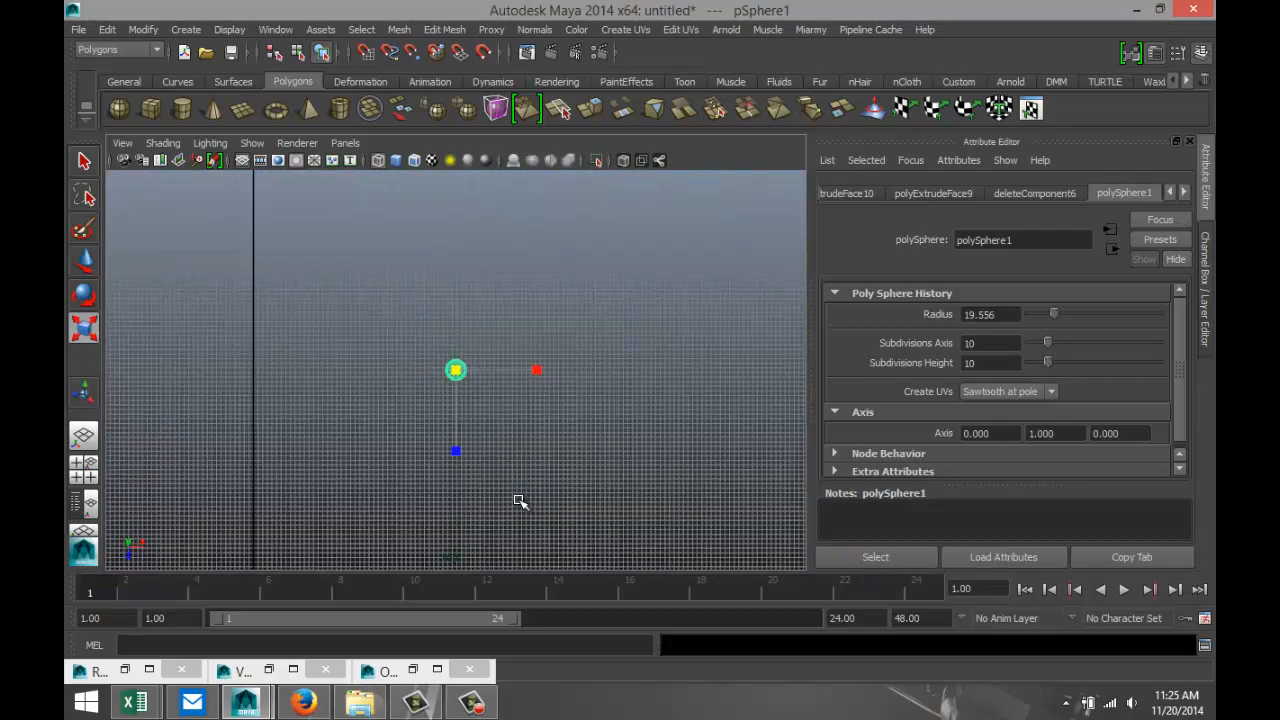
pyautogui.press('w')
pyautogui.moveTo(460, 432); pyautogui.dragTo(460, 252)
pyautogui.press('f')
pyautogui.scroll(-10, 490, 376)
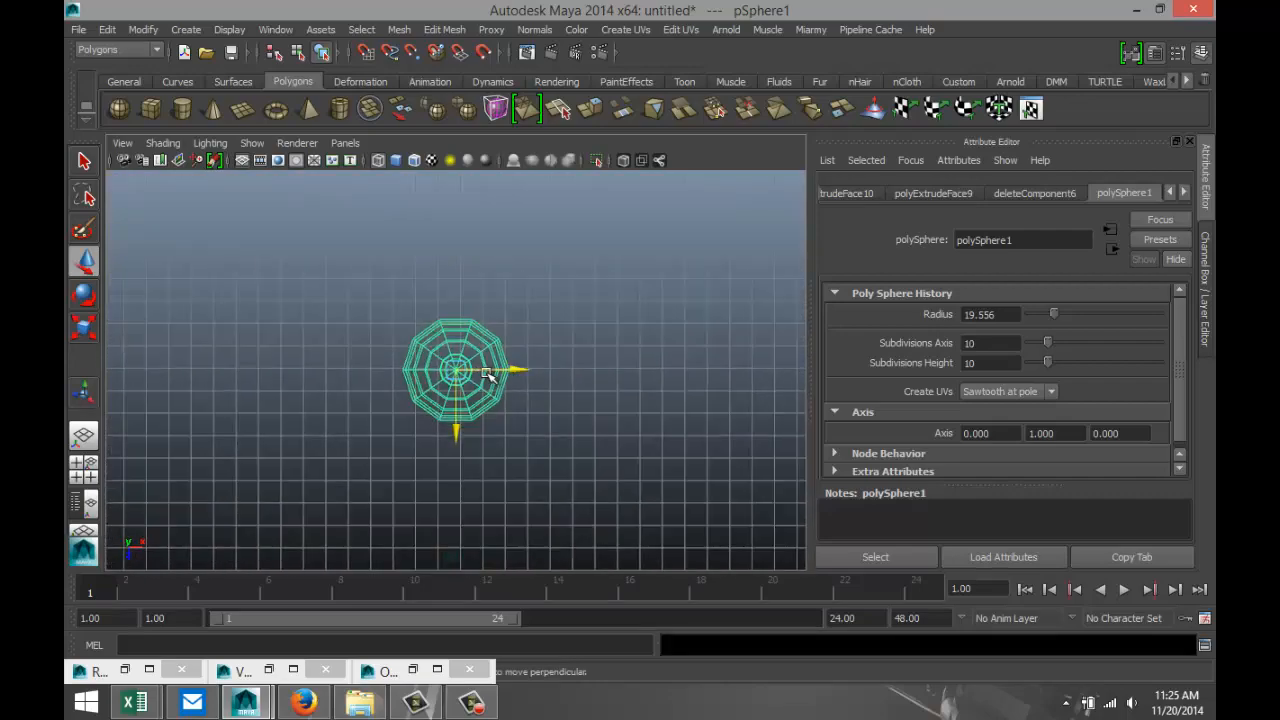
pyautogui.moveTo(458, 427); pyautogui.dragTo(457, 237)
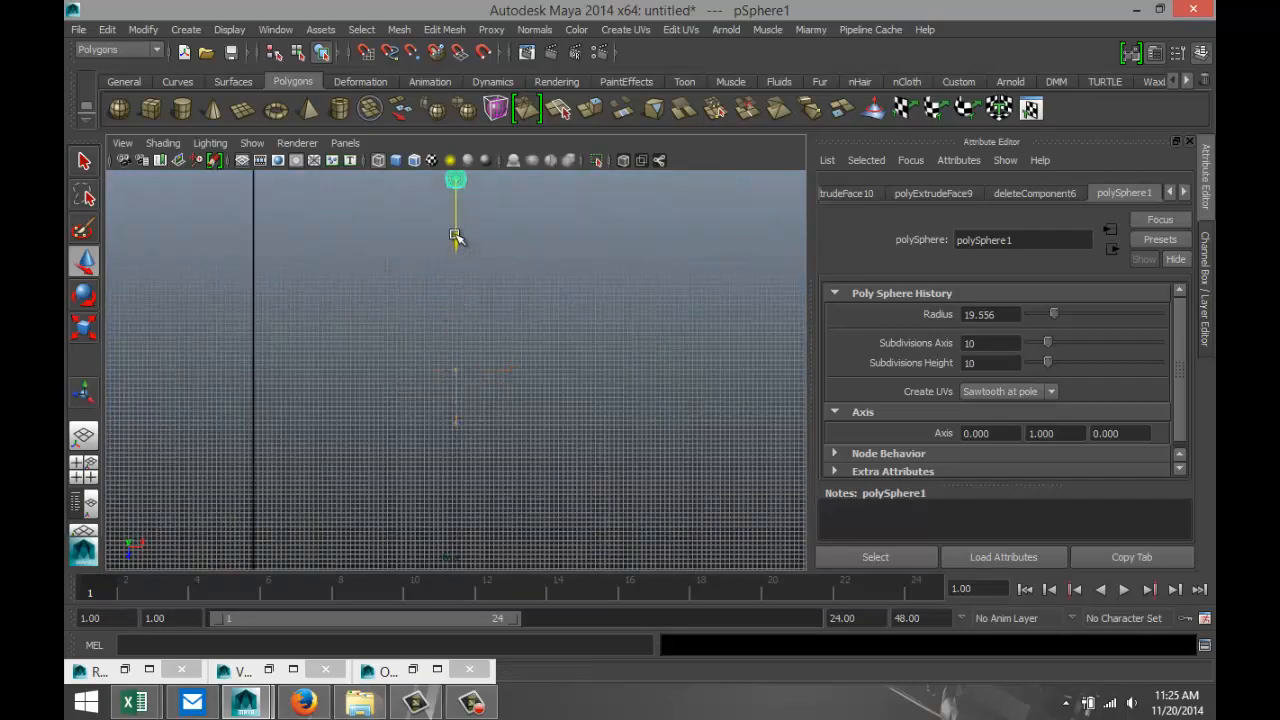
# Move the lamp along Z and X into the cell block, centring it between the two columns of picnic tables.
pyautogui.press('f')
pyautogui.scroll(-10, 489, 380)
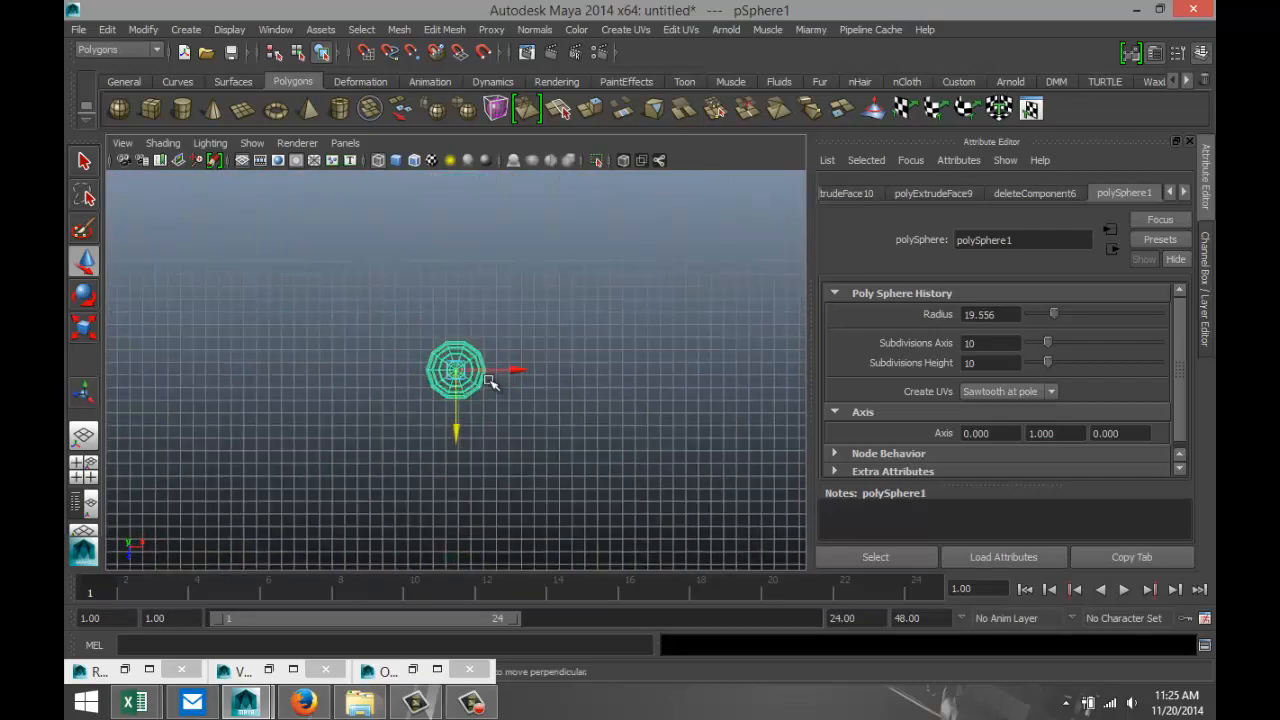
pyautogui.scroll(-3, 484, 389)
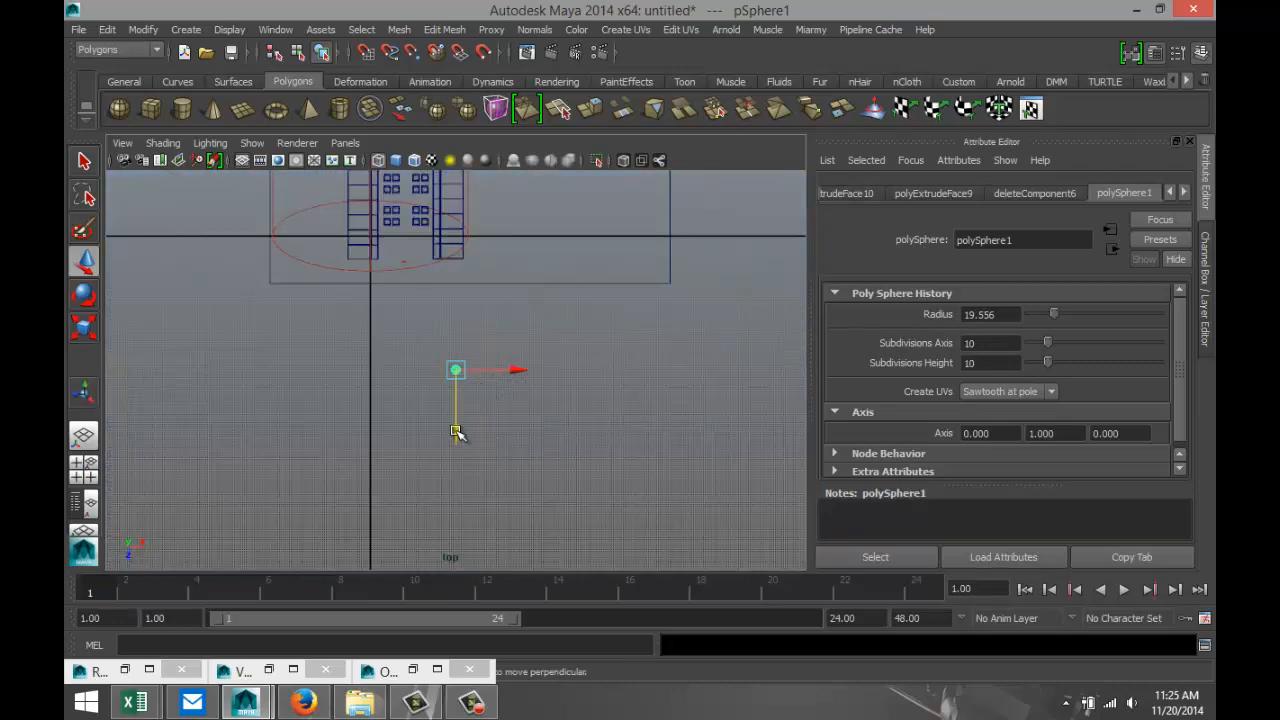
pyautogui.moveTo(457, 430); pyautogui.dragTo(470, 265)
pyautogui.moveTo(515, 203); pyautogui.dragTo(470, 207)
pyautogui.press('f')
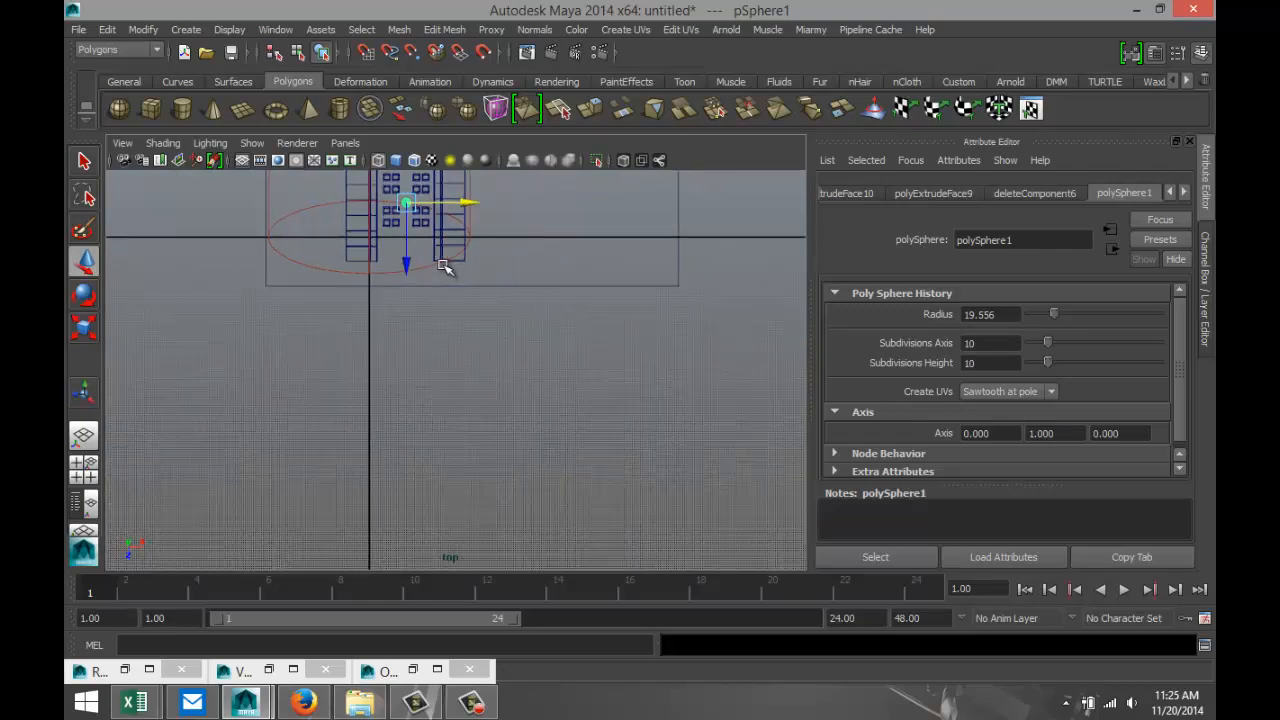
# In the perspective view, raise the lamp vertically from the floor to high above the picnic tables.
pyautogui.click(90, 468)
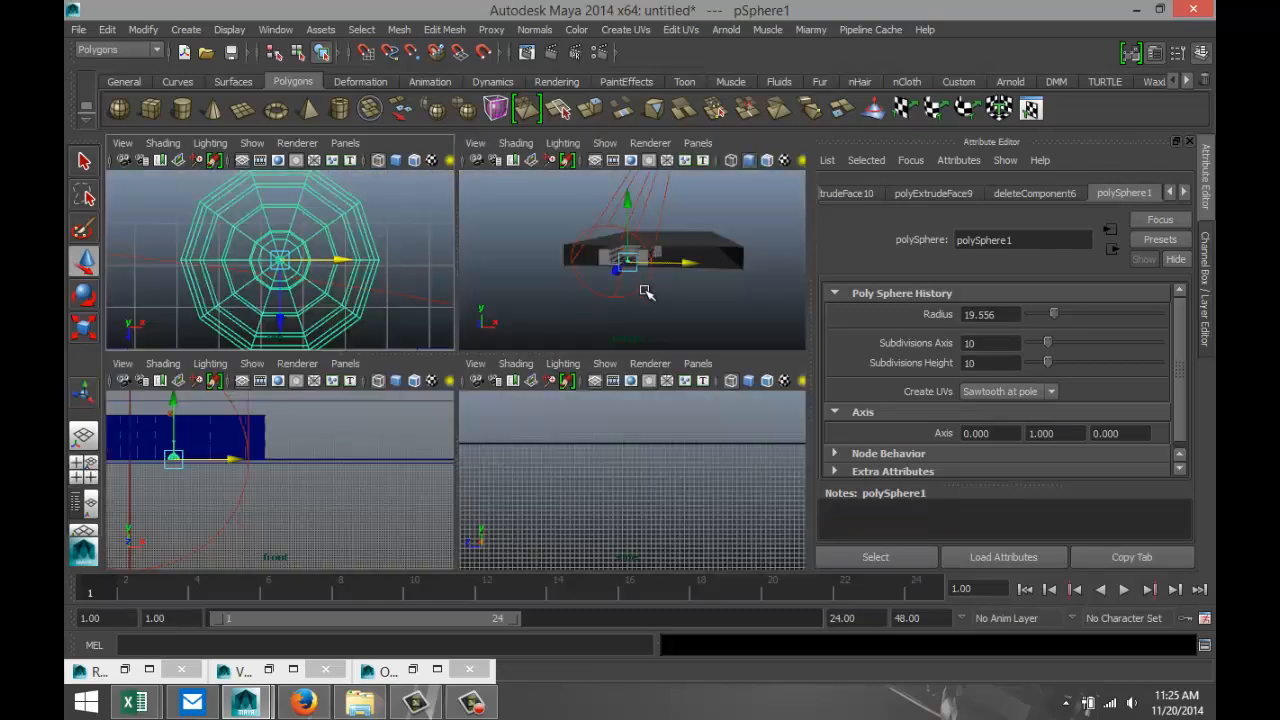
pyautogui.press('space')
pyautogui.scroll(12, 487, 399)
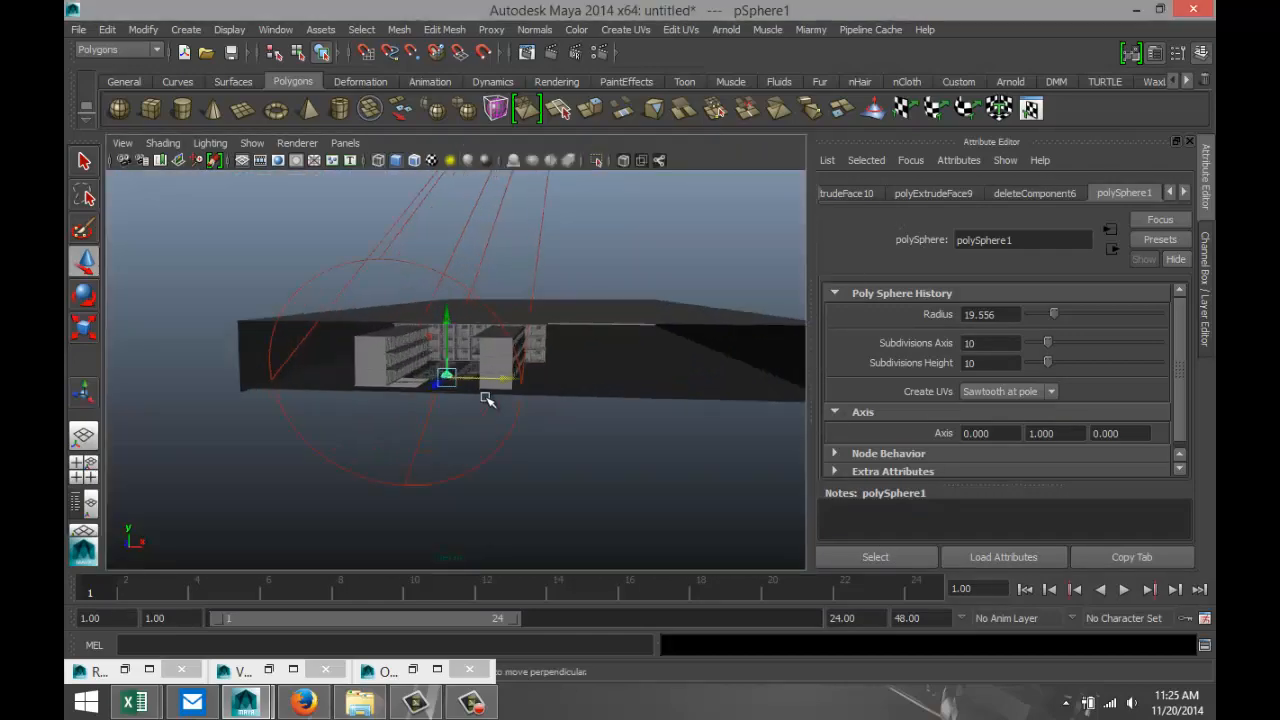
pyautogui.scroll(-7, 485, 398)
pyautogui.scroll(5, 487, 399)
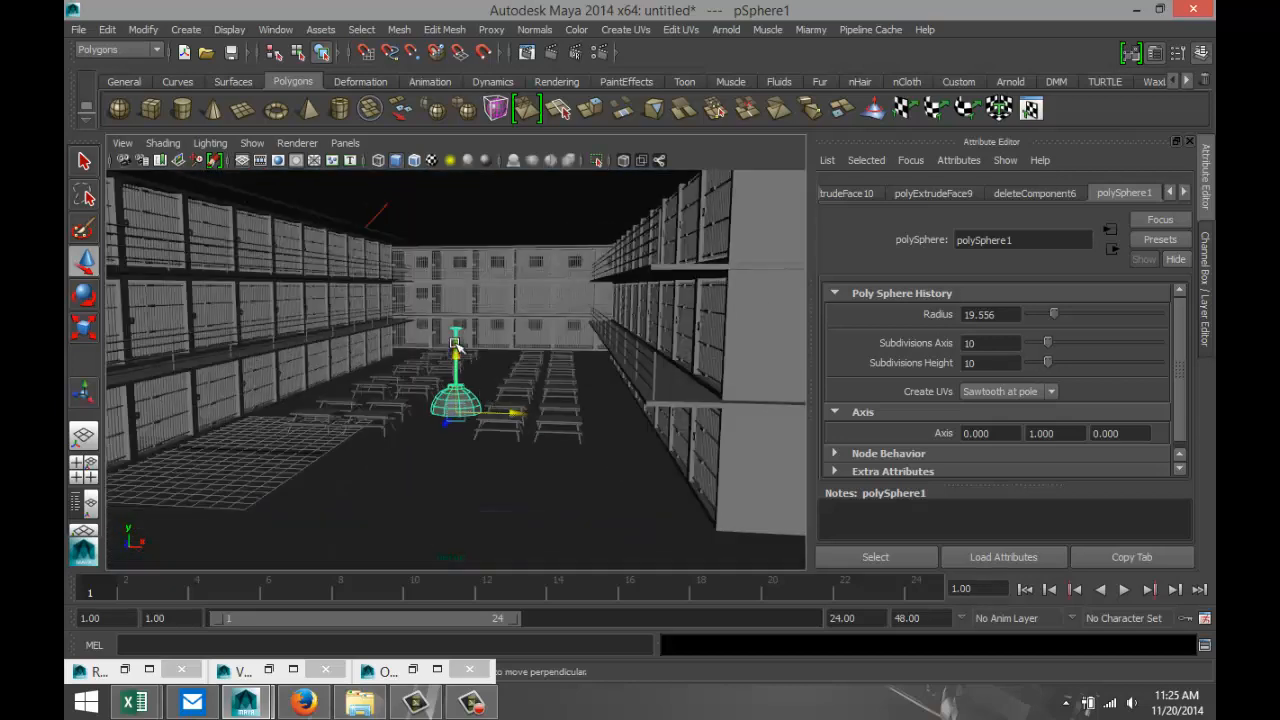
pyautogui.moveTo(455, 344); pyautogui.dragTo(463, 203)
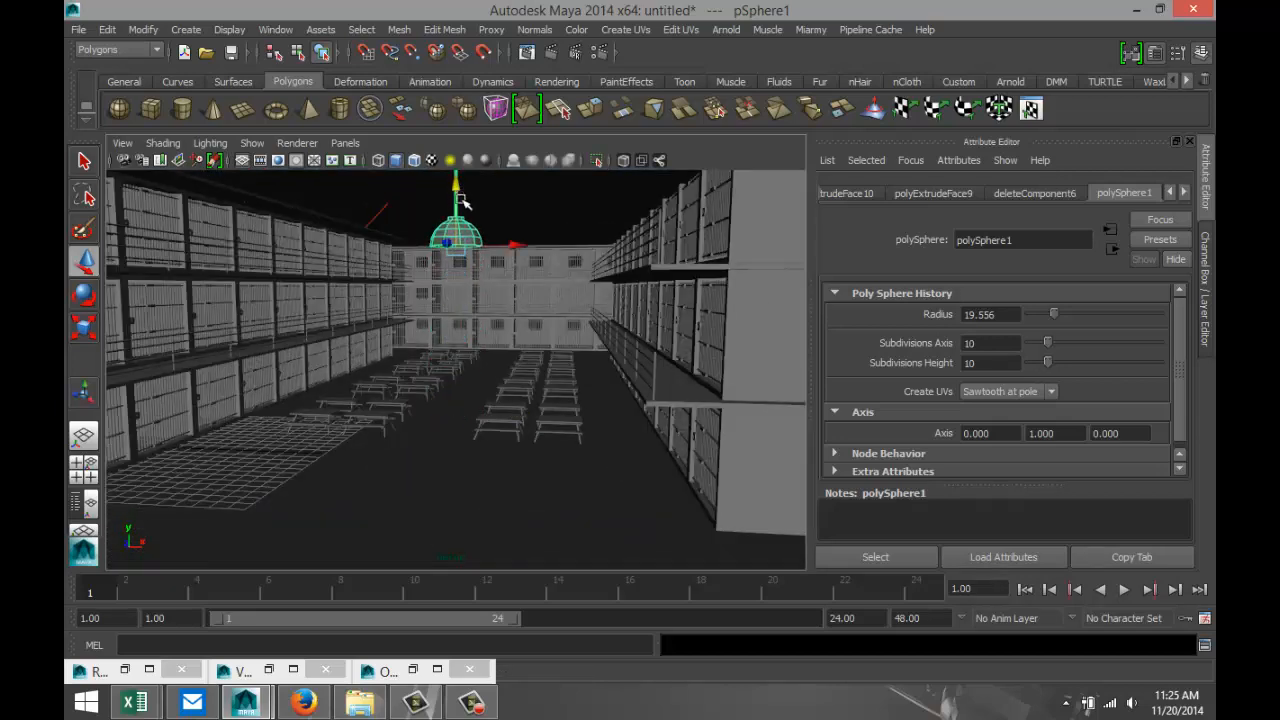
pyautogui.keyDown('alt'); pyautogui.moveTo(511, 337); pyautogui.dragTo(514, 338); pyautogui.keyUp('alt')
pyautogui.press('f')
pyautogui.scroll(-5, 508, 366)
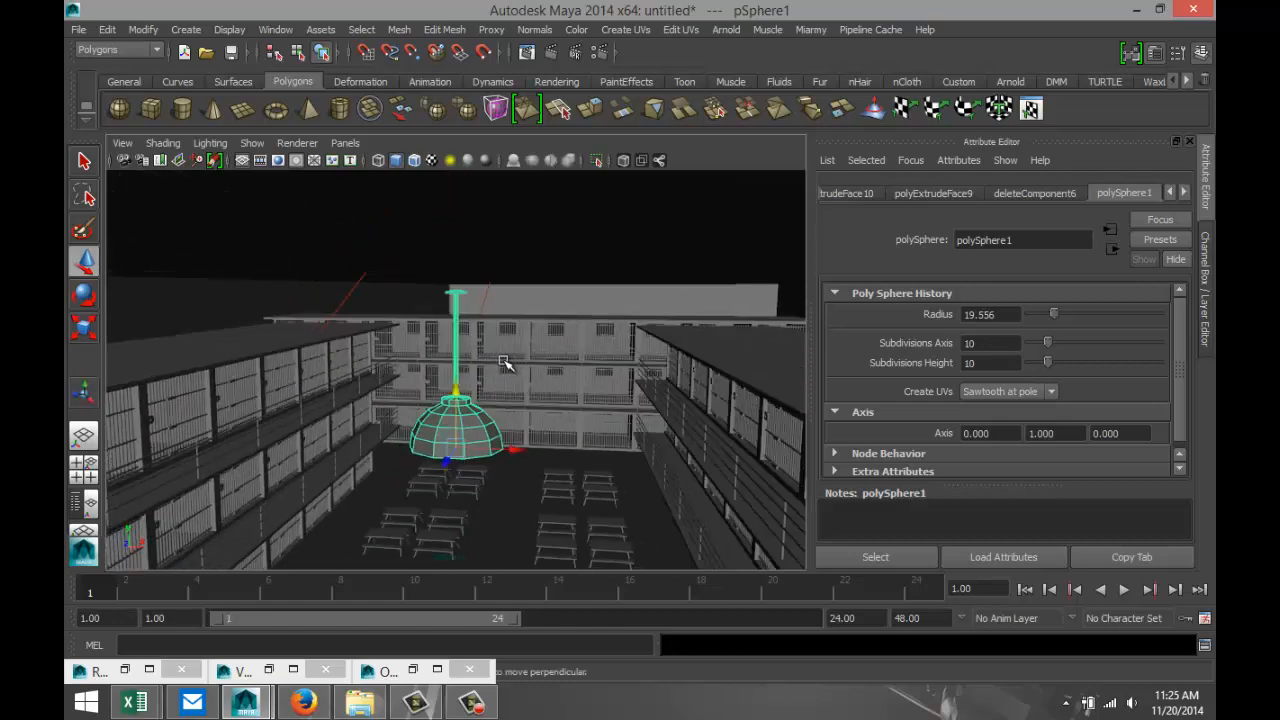
# Raise the lamp further above the picnic tables and restore the Prisonview bookmarked camera view to judge its placement.
pyautogui.moveTo(455, 395); pyautogui.dragTo(462, 357)
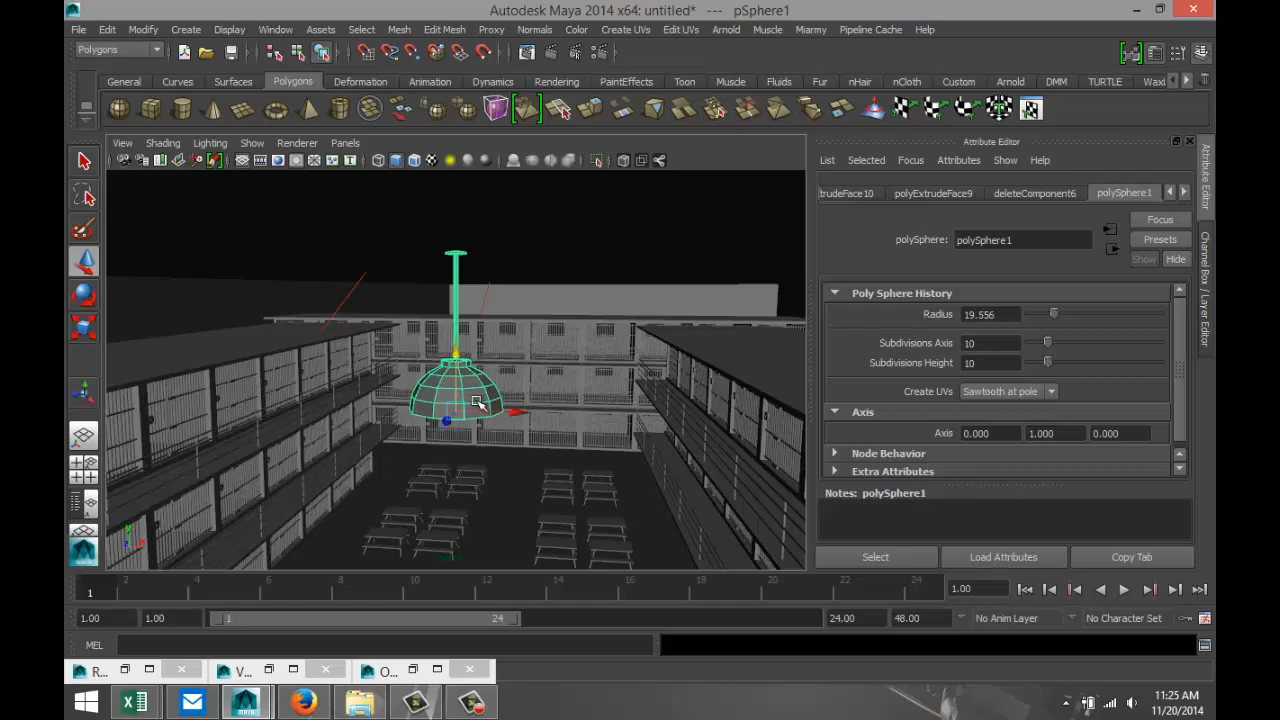
pyautogui.scroll(-3, 413, 402)
pyautogui.click(123, 147)
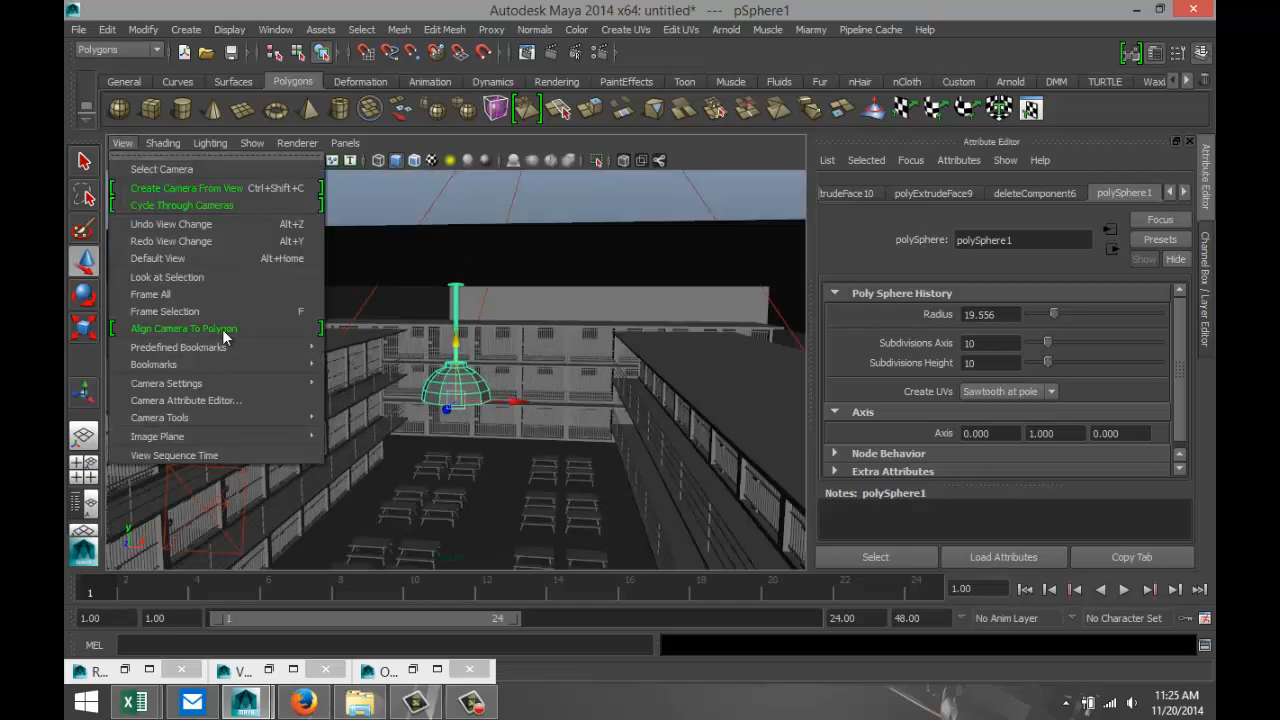
pyautogui.moveTo(255, 366)
pyautogui.click(360, 366)
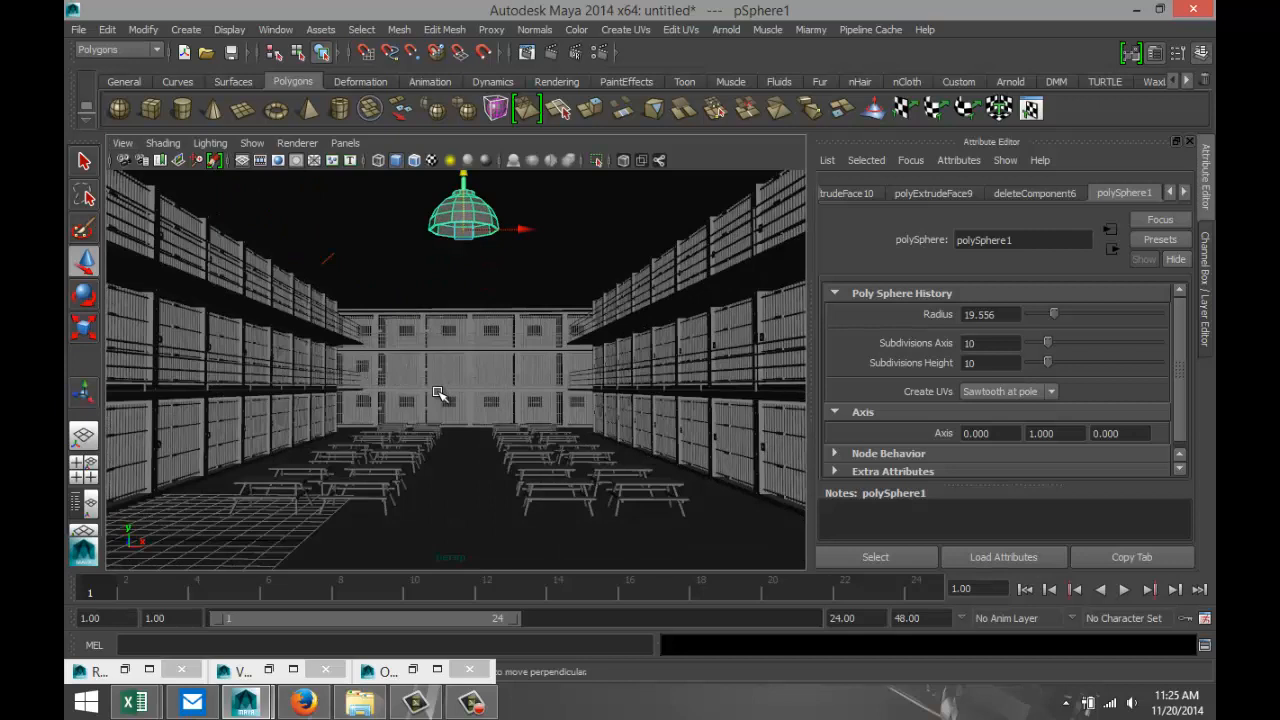
pyautogui.scroll(-2, 437, 393)
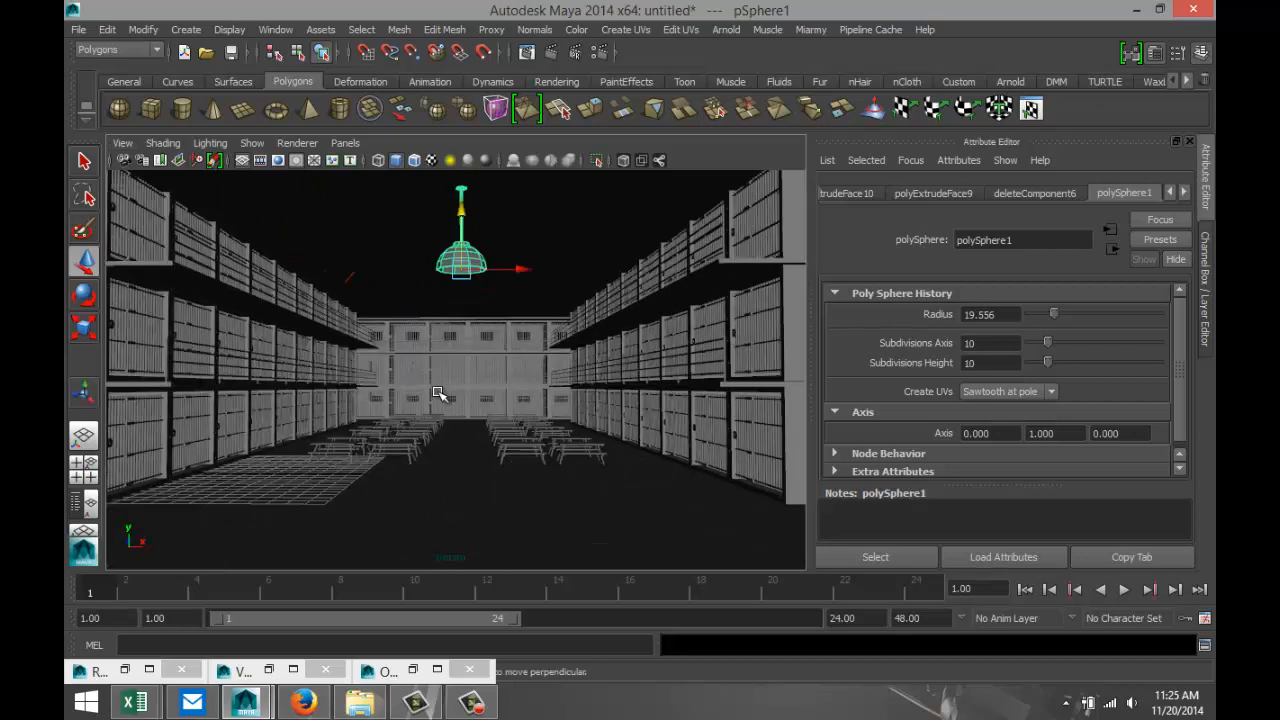
# Scale the lamp down slightly and uniformly, and move it up a little along the Y axis.
pyautogui.press('r')
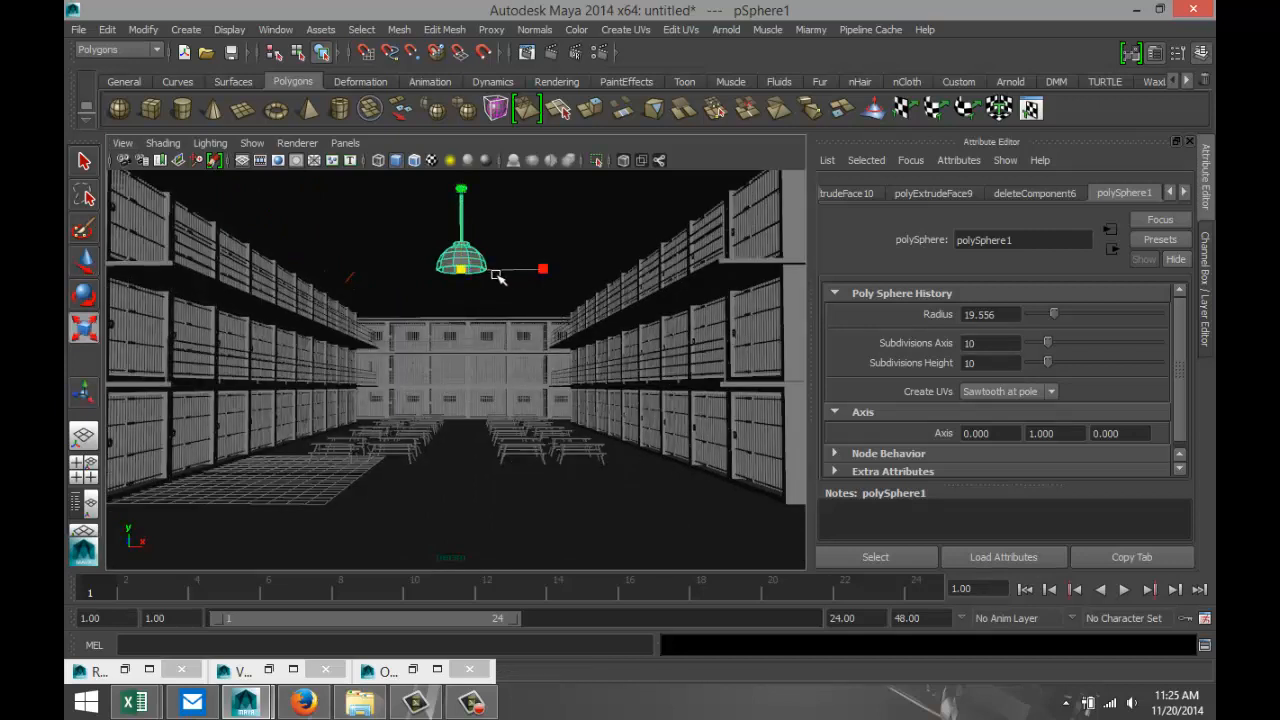
pyautogui.moveTo(462, 271); pyautogui.dragTo(438, 278)
pyautogui.press('w')
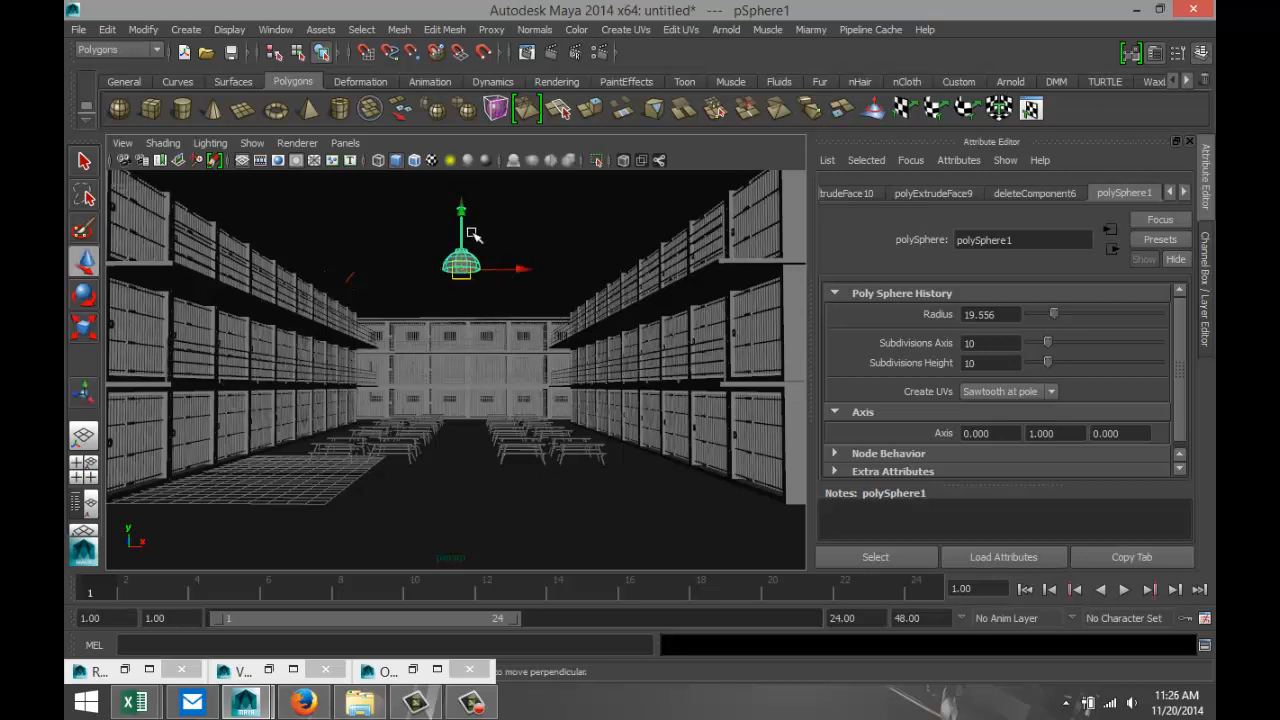
pyautogui.moveTo(466, 212); pyautogui.dragTo(466, 201)
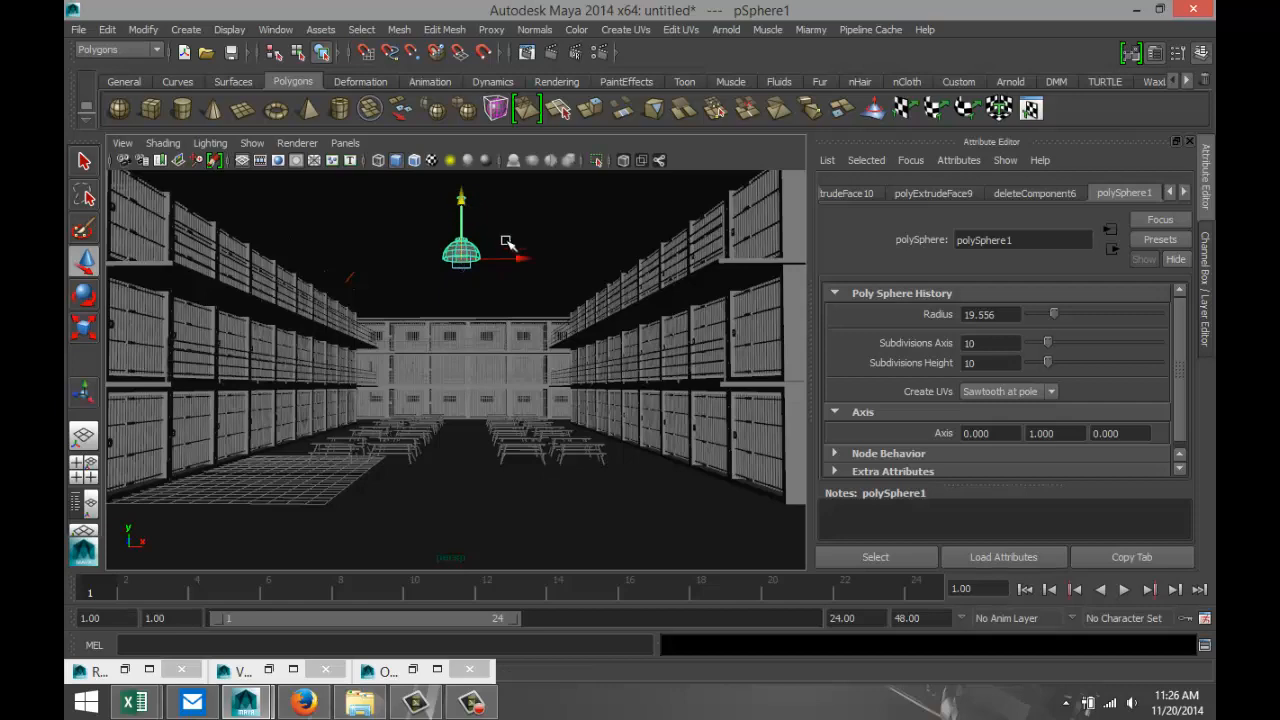
# Fine-tune the lamp's hanging height along the Y axis against the upper tier of the cell block.
pyautogui.press('f')
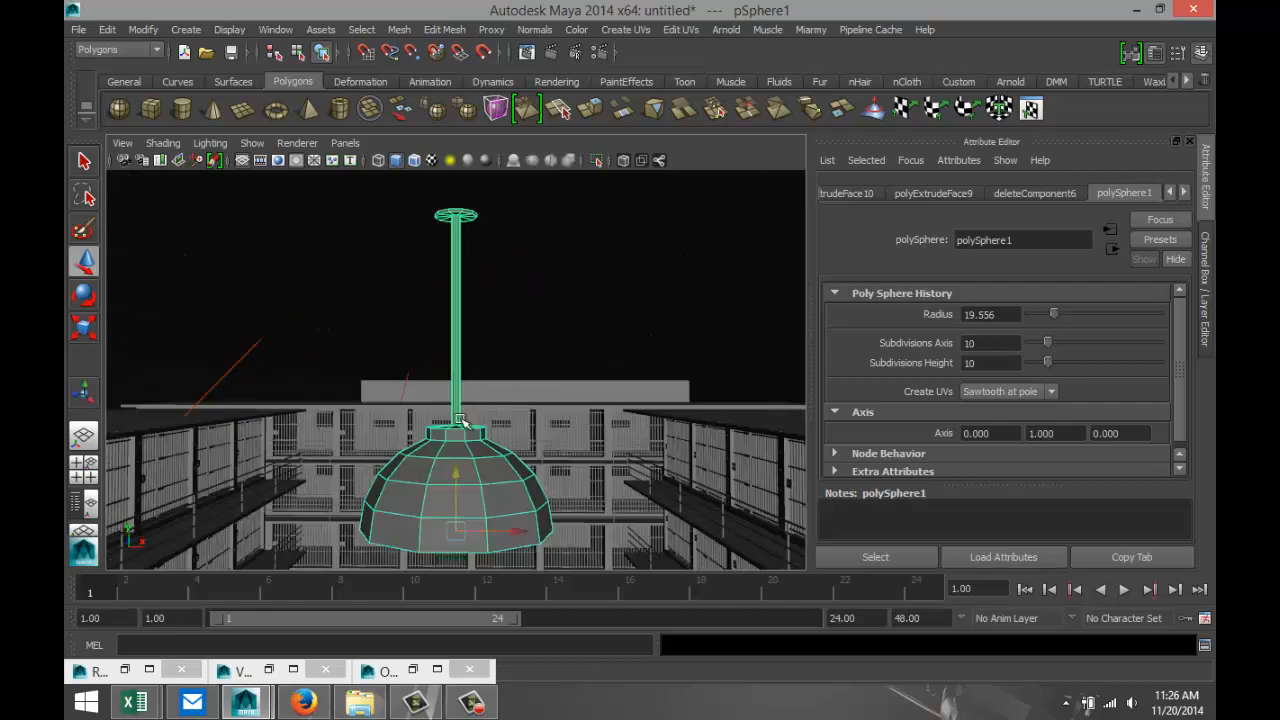
pyautogui.moveTo(452, 468); pyautogui.dragTo(458, 412)
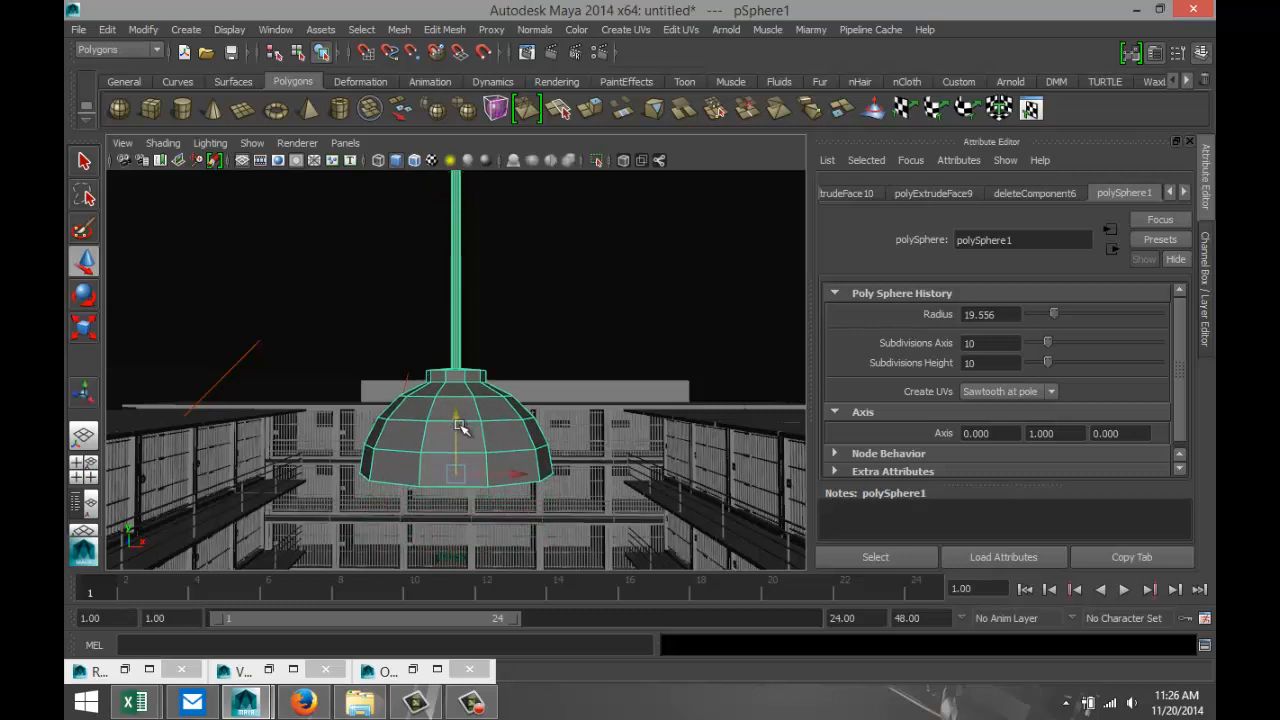
pyautogui.keyDown('alt'); pyautogui.moveTo(461, 428); pyautogui.dragTo(469, 486, button='middle'); pyautogui.keyUp('alt')
pyautogui.moveTo(455, 473)
pyautogui.mouseDown()
pyautogui.moveTo(453, 451)
pyautogui.moveTo(453, 477)
pyautogui.mouseUp()
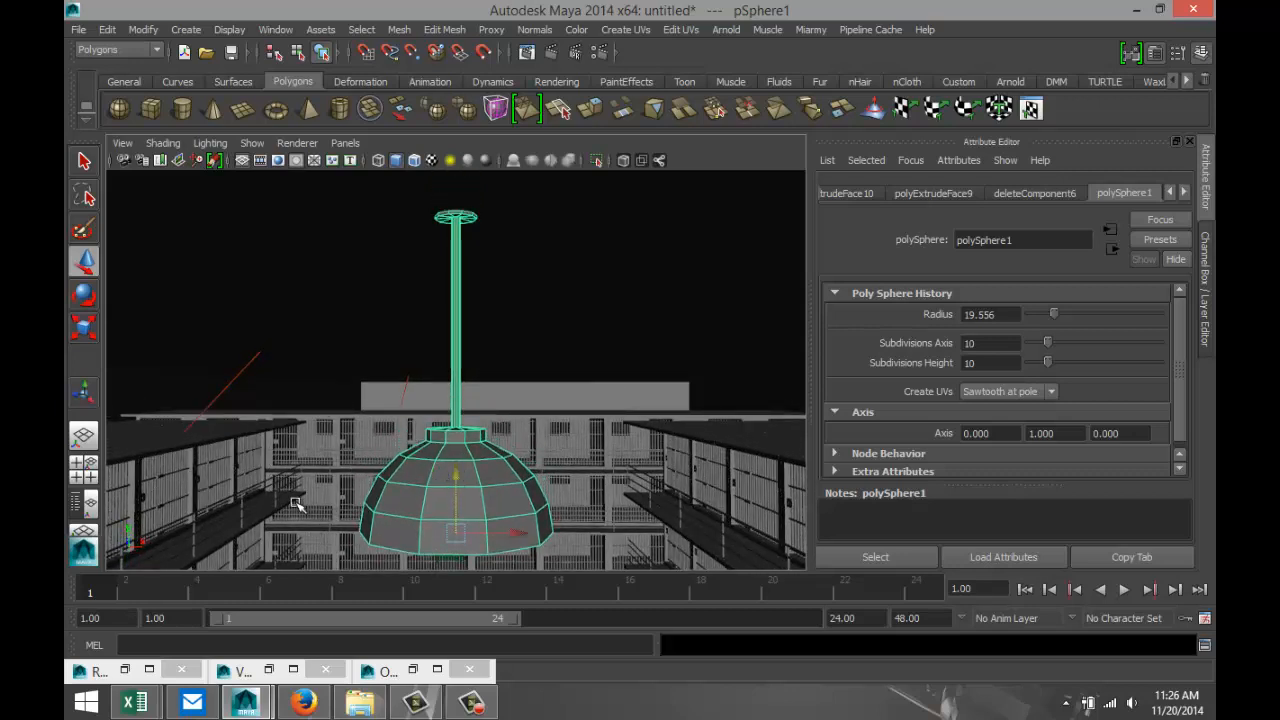
# In the top view, move the lamp along Z and X to the centre of the farthest four-table group in the left column.
pyautogui.click(84, 465)
pyautogui.press('space')
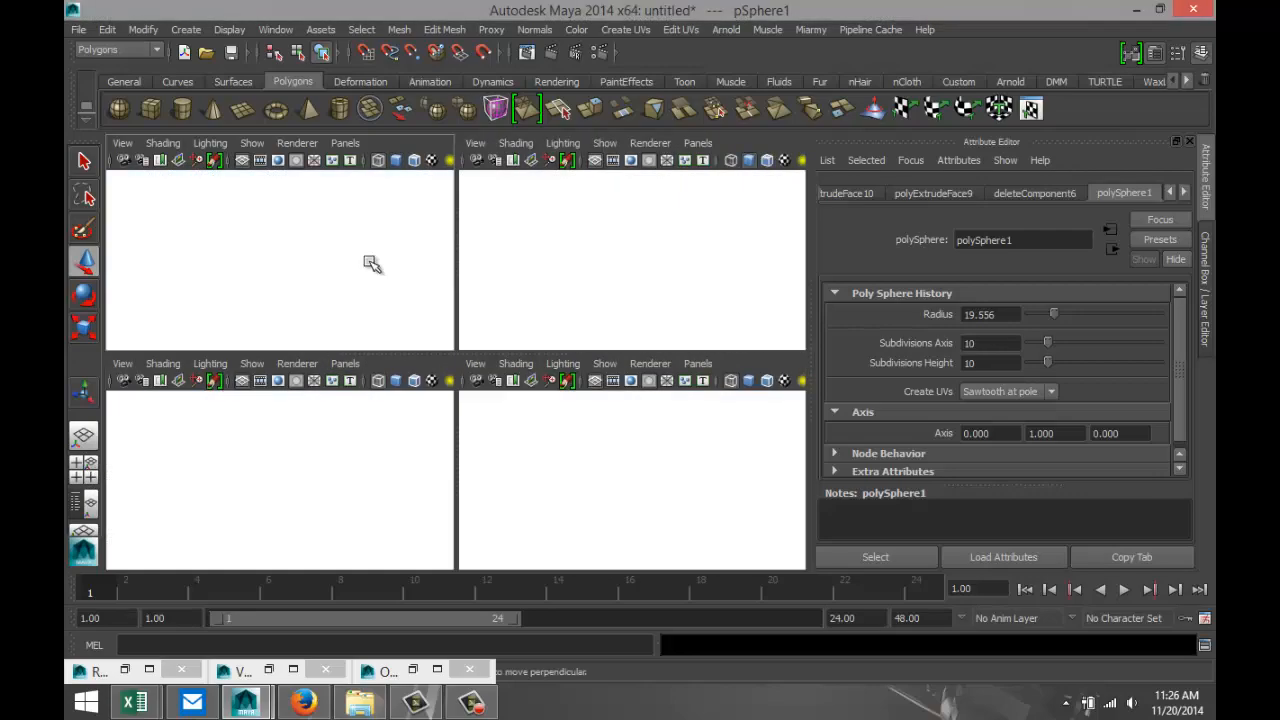
pyautogui.scroll(-8, 578, 395)
pyautogui.scroll(-6, 578, 395)
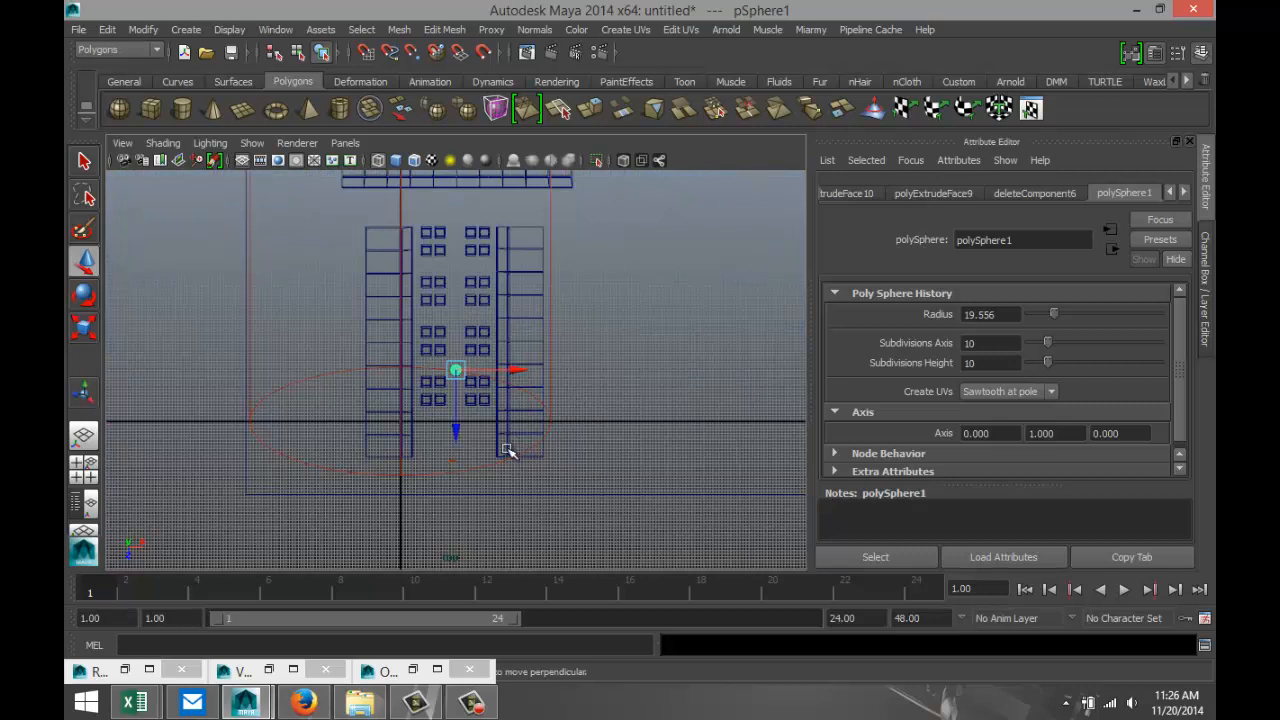
pyautogui.moveTo(455, 432); pyautogui.dragTo(452, 304)
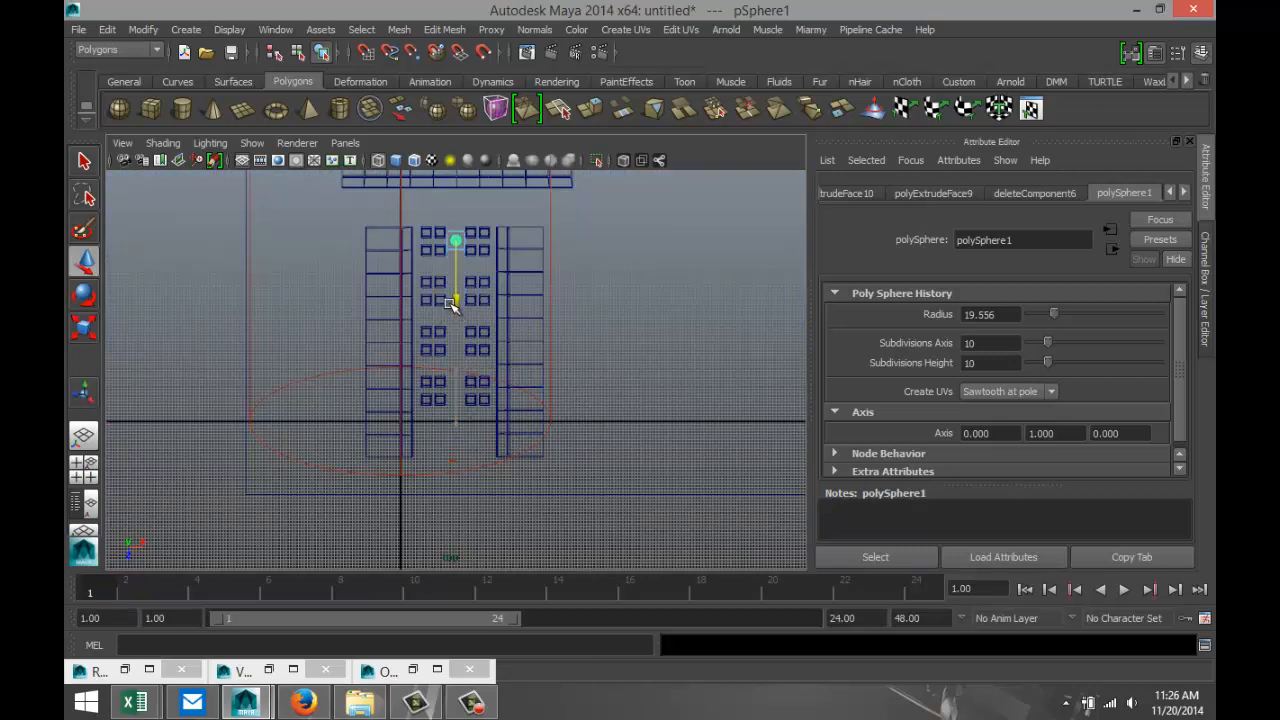
pyautogui.moveTo(523, 243); pyautogui.dragTo(500, 252)
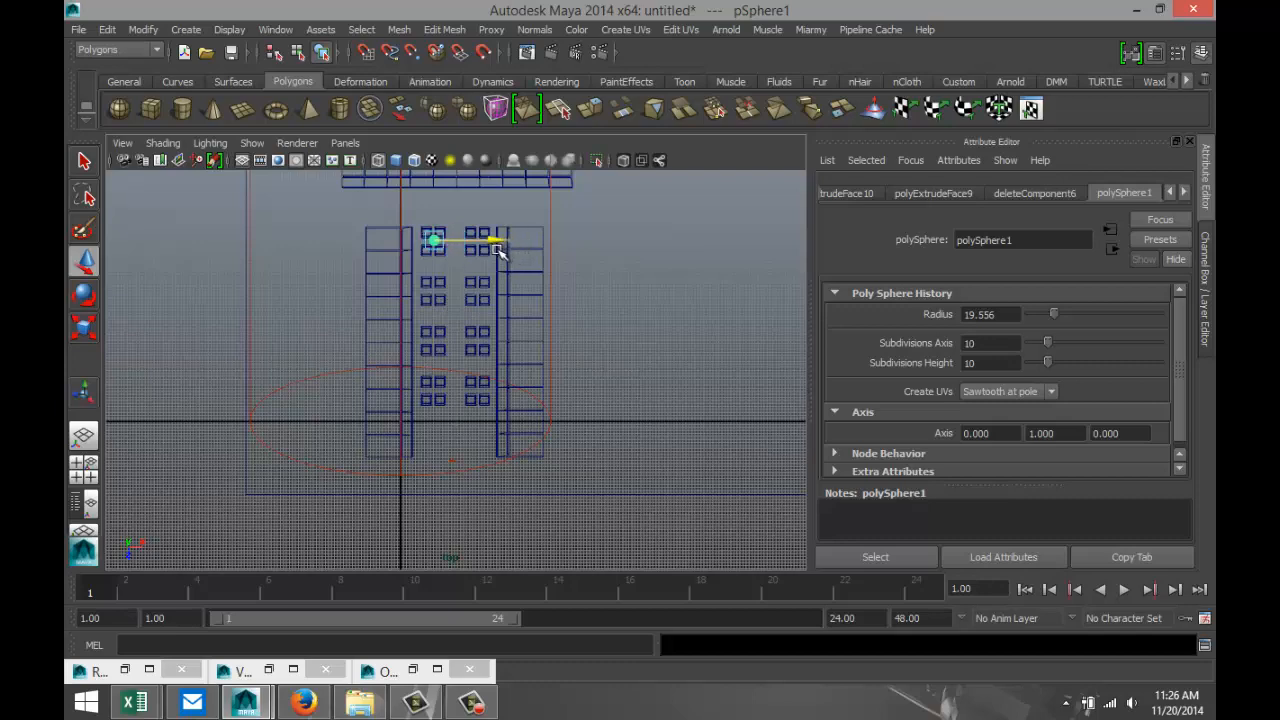
pyautogui.press('f')
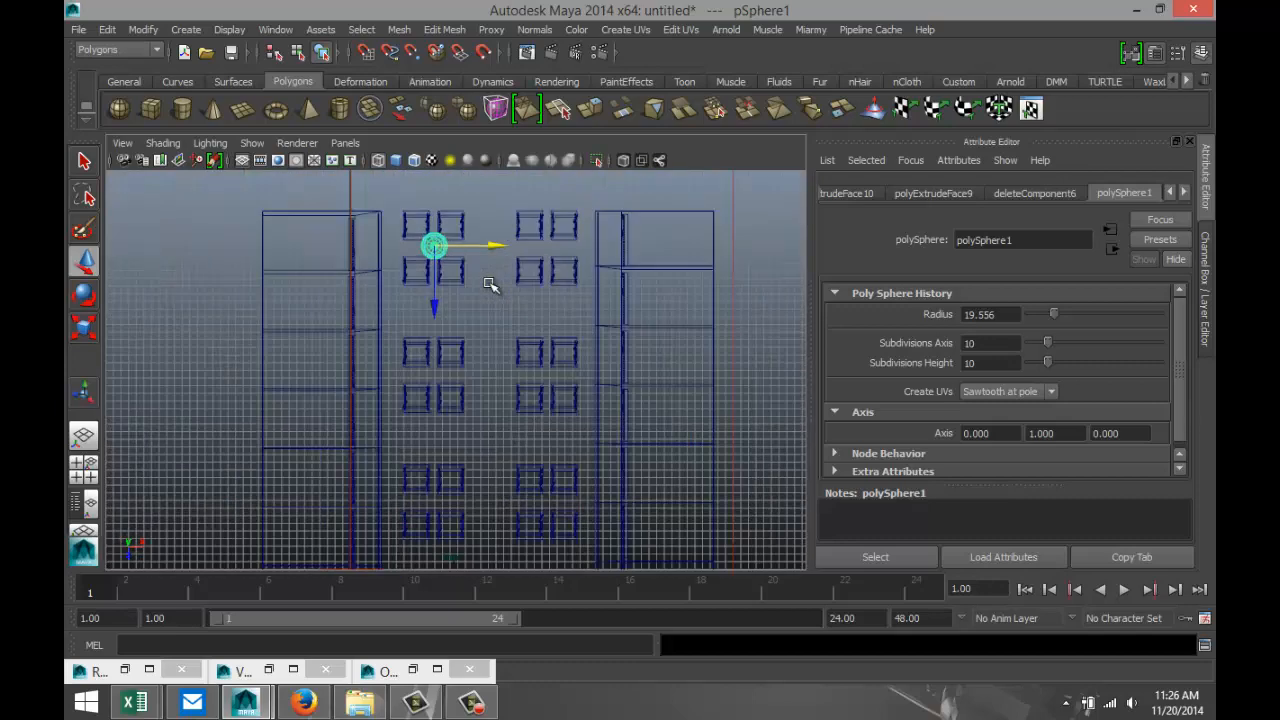
pyautogui.scroll(-4, 500, 327)
pyautogui.scroll(-5, 516, 352)
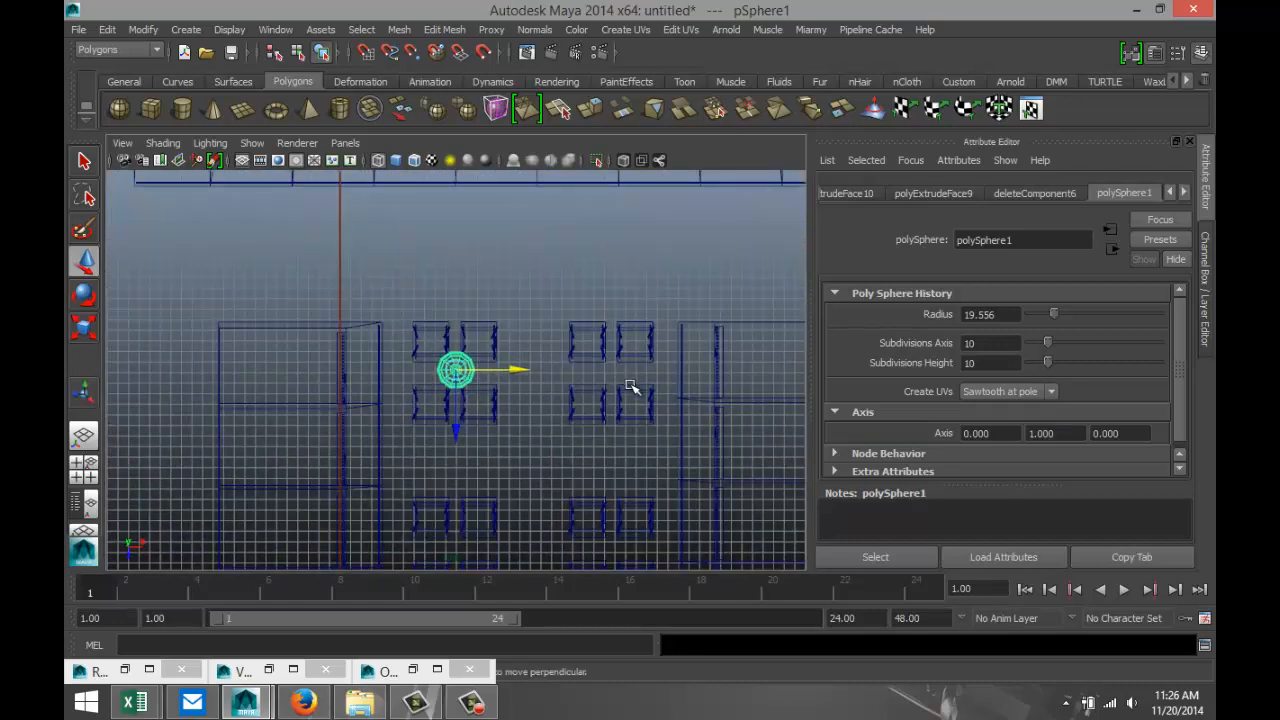
# Duplicate the lamp and move the copy along Z to the centre of the second table group in the left column.
pyautogui.hotkey('ctrl', 'd')
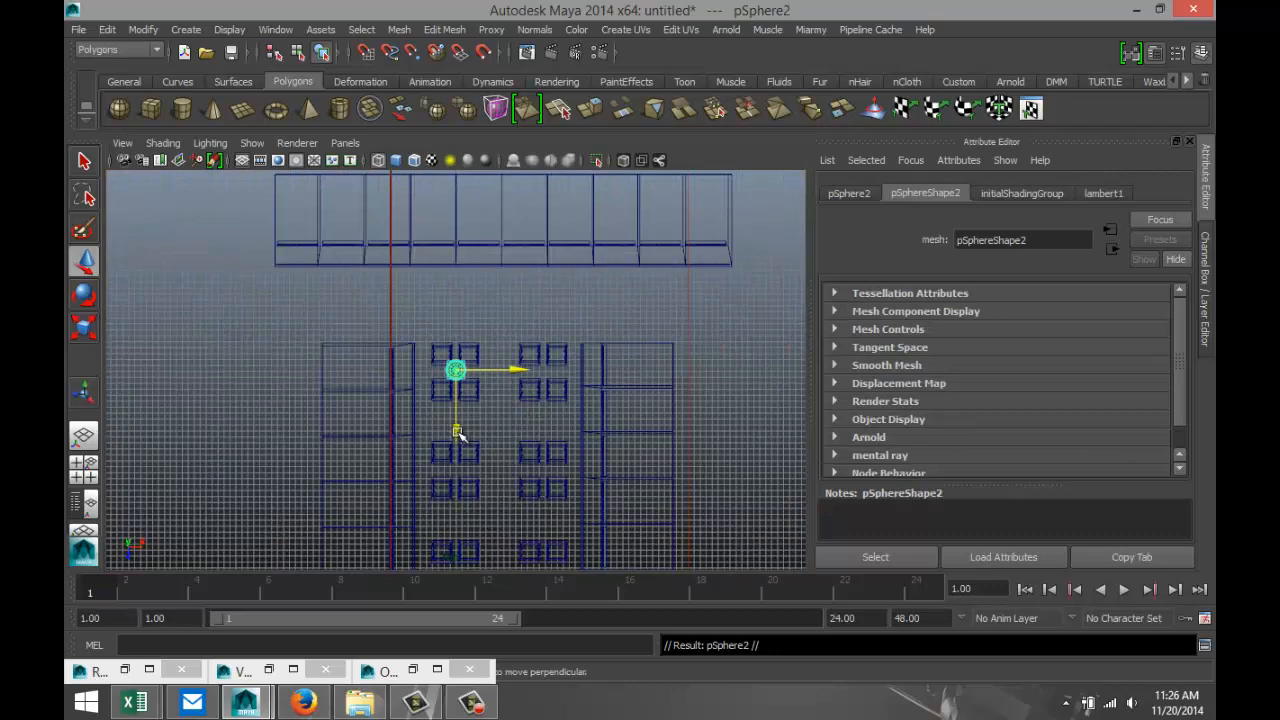
pyautogui.moveTo(458, 432); pyautogui.dragTo(459, 534)
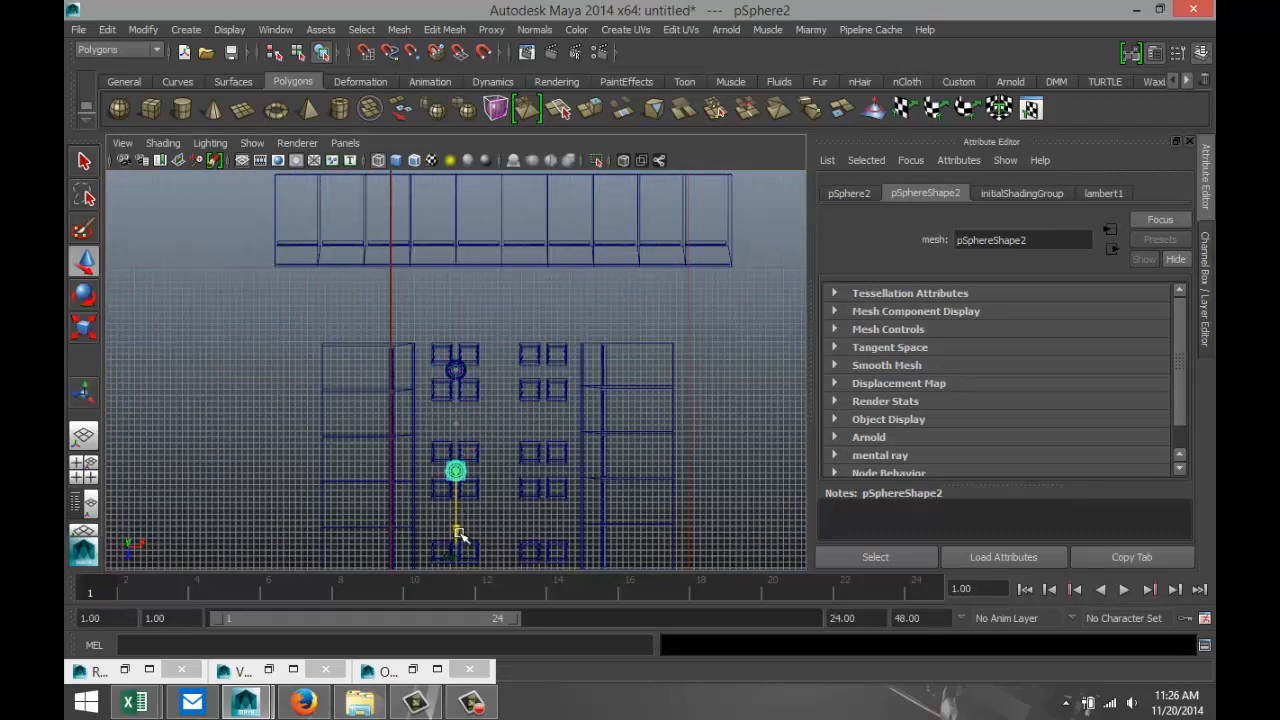
pyautogui.scroll(-3, 600, 488)
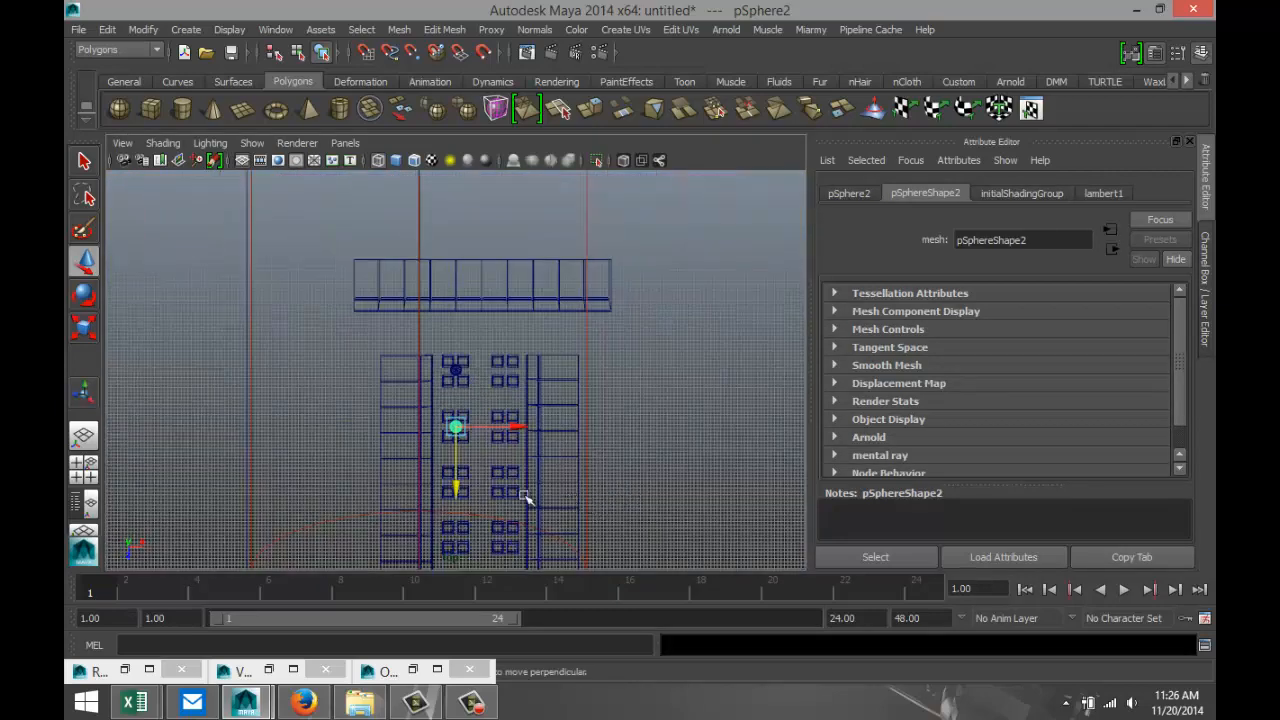
pyautogui.press('f')
pyautogui.scroll(-5, 534, 500)
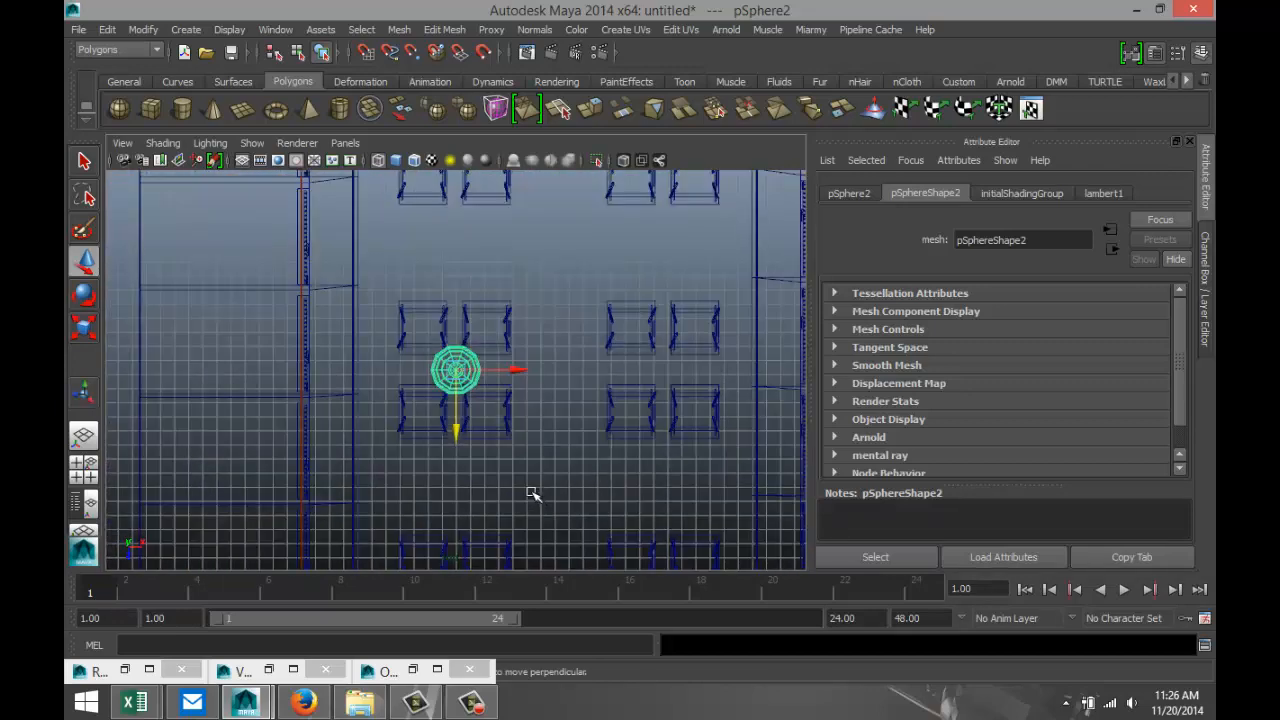
pyautogui.scroll(-3, 532, 495)
pyautogui.moveTo(457, 434); pyautogui.dragTo(456, 431)
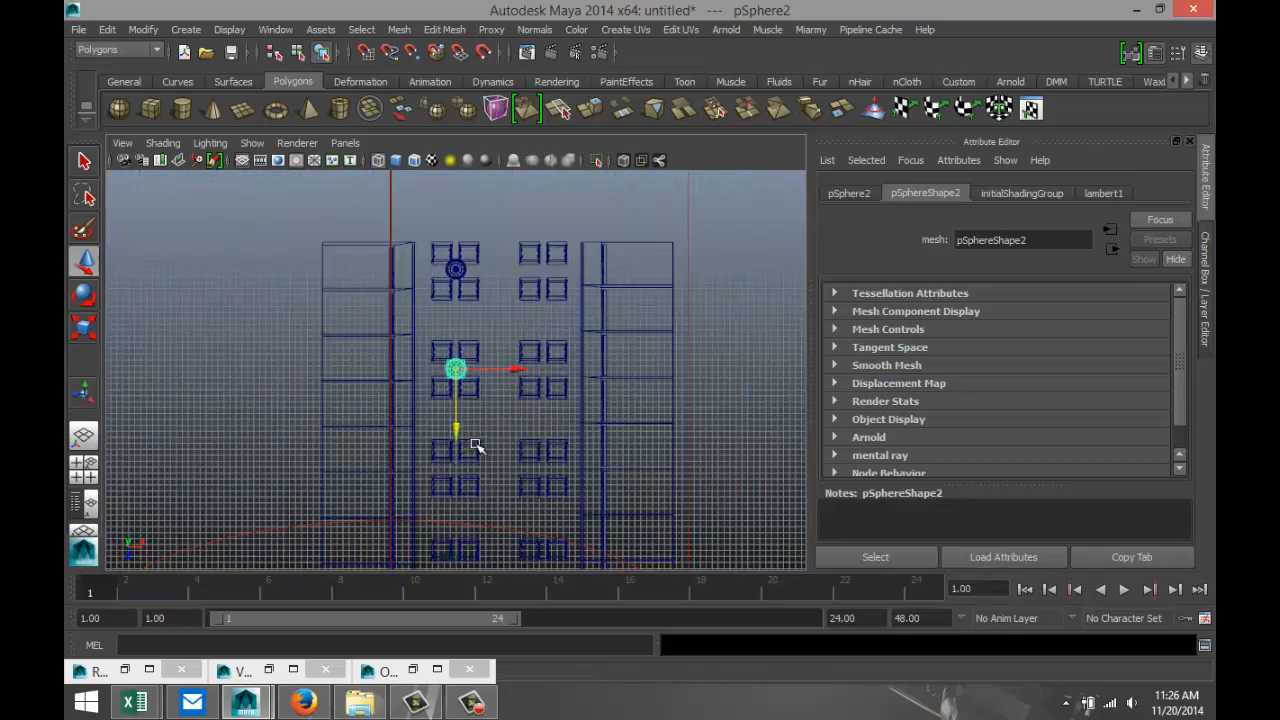
# Duplicate the lamp twice more, moving the copies along Z to the centres of the third and fourth table groups in the left column.
pyautogui.hotkey('ctrl', 'd')
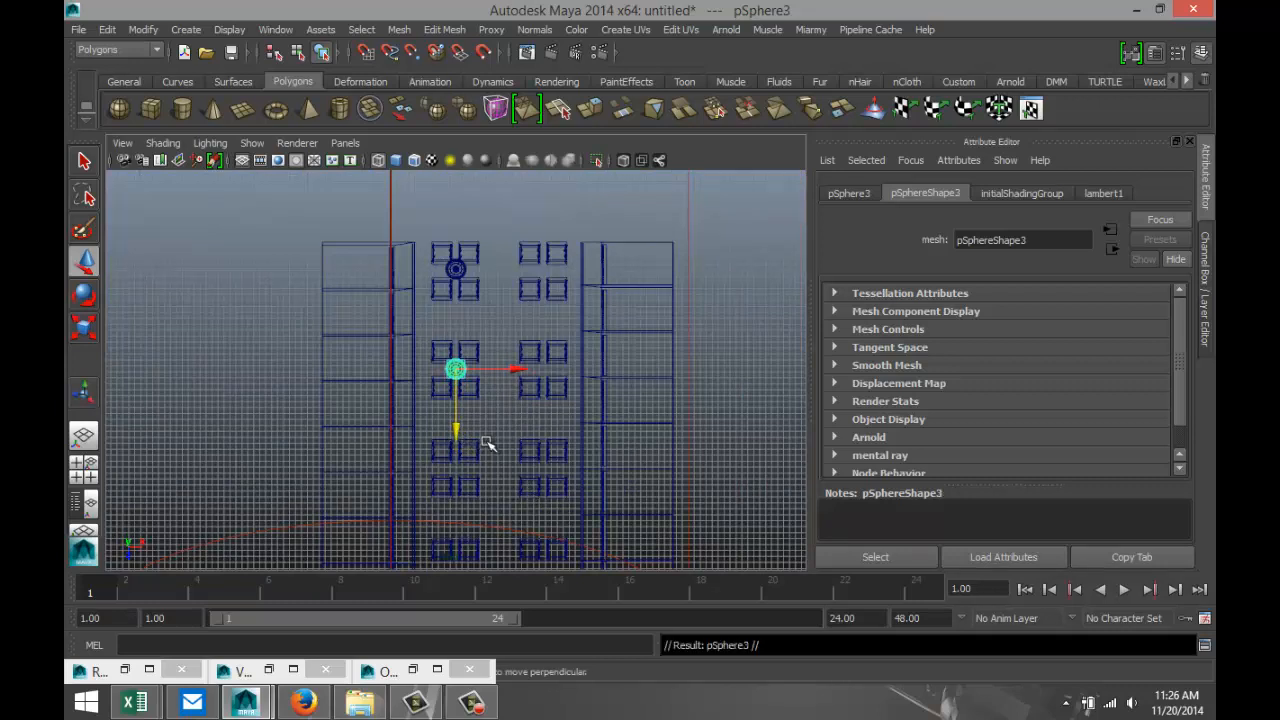
pyautogui.moveTo(455, 430); pyautogui.dragTo(453, 528)
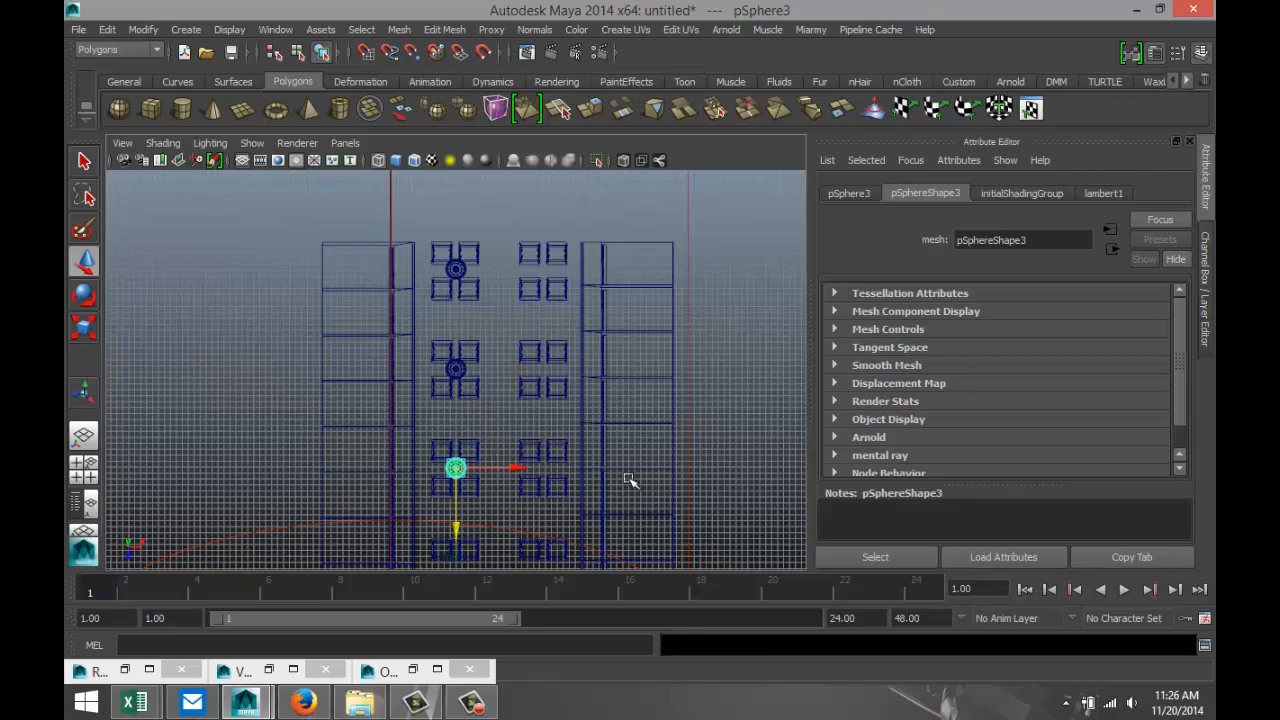
pyautogui.scroll(-4, 613, 460)
pyautogui.press('f')
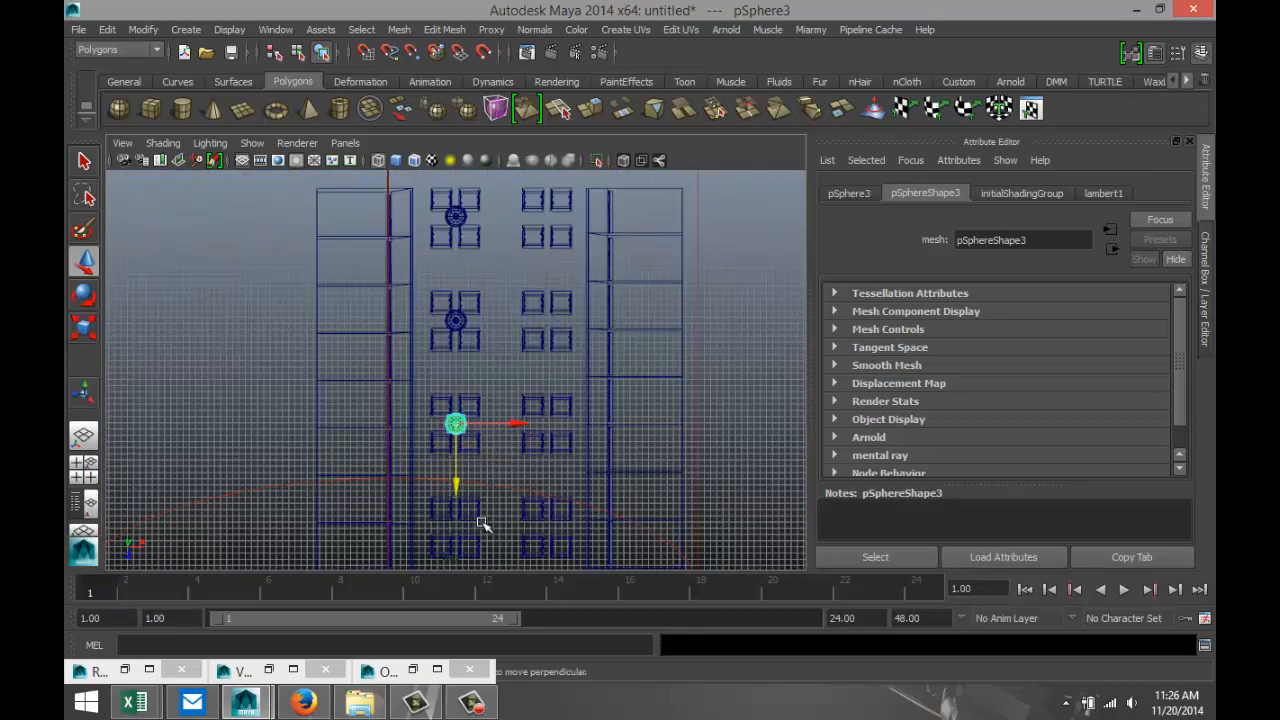
pyautogui.scroll(5, 509, 480)
pyautogui.scroll(-4, 509, 488)
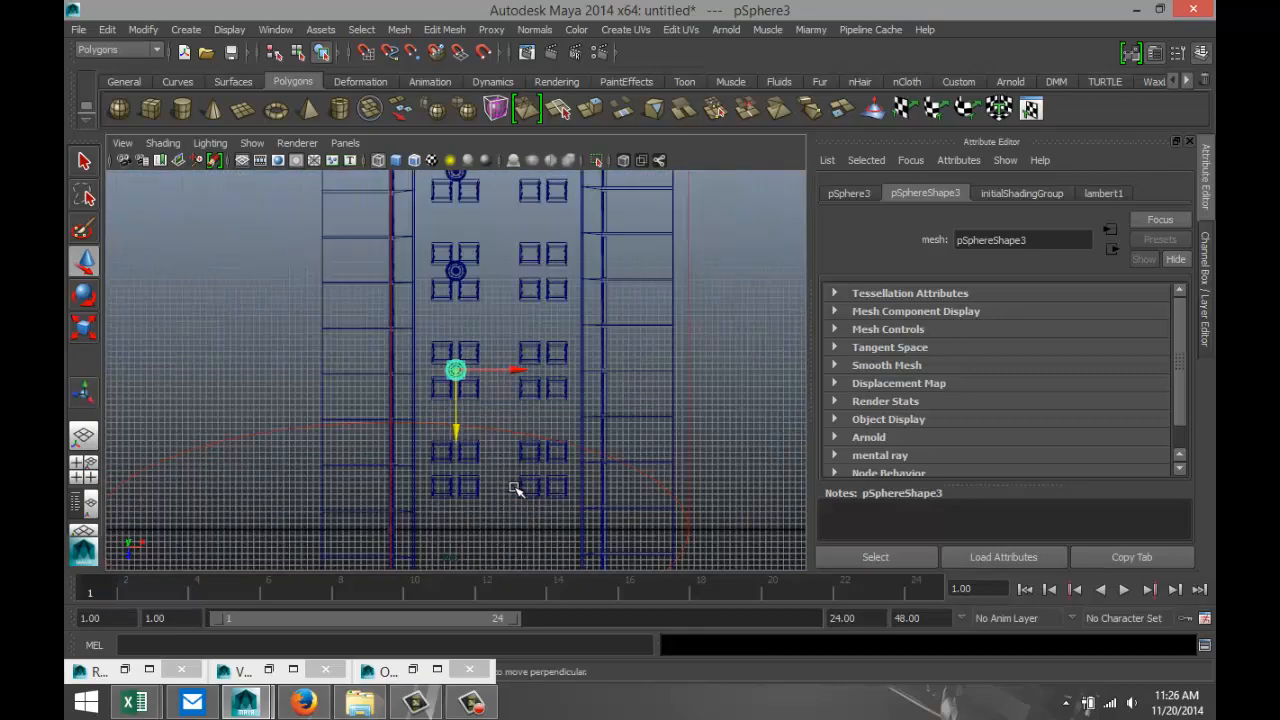
pyautogui.hotkey('ctrl', 'd')
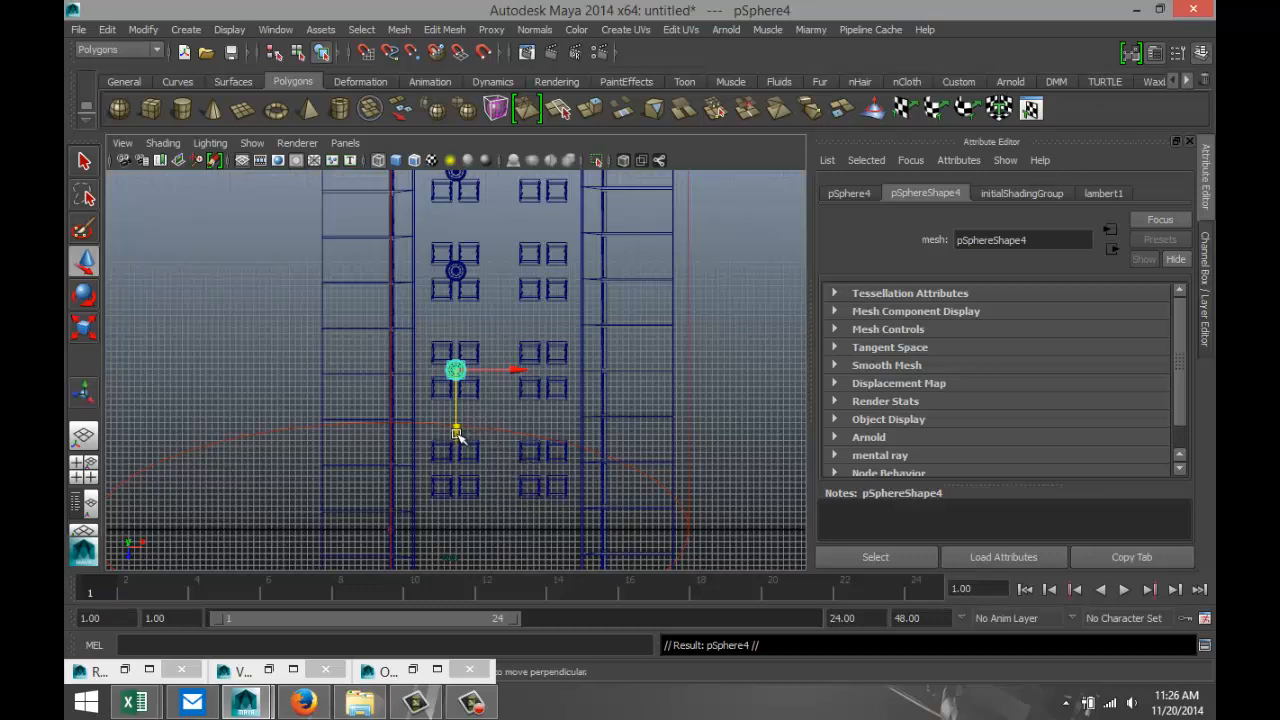
pyautogui.moveTo(456, 435); pyautogui.dragTo(451, 533)
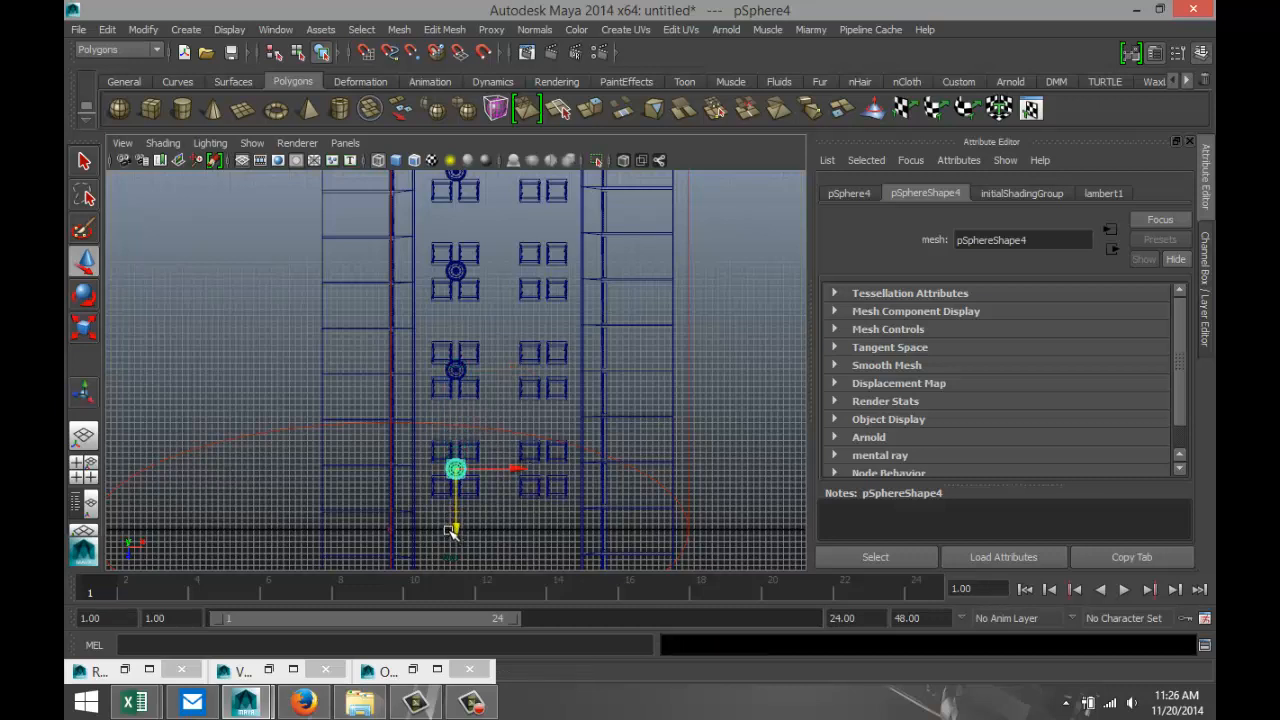
# Select all four lamps, duplicate them, and move the copies along X to the centres of the right column's table groups.
pyautogui.keyDown('shift'); pyautogui.click(456, 370); pyautogui.keyUp('shift')
pyautogui.keyDown('shift'); pyautogui.click(457, 268); pyautogui.keyUp('shift')
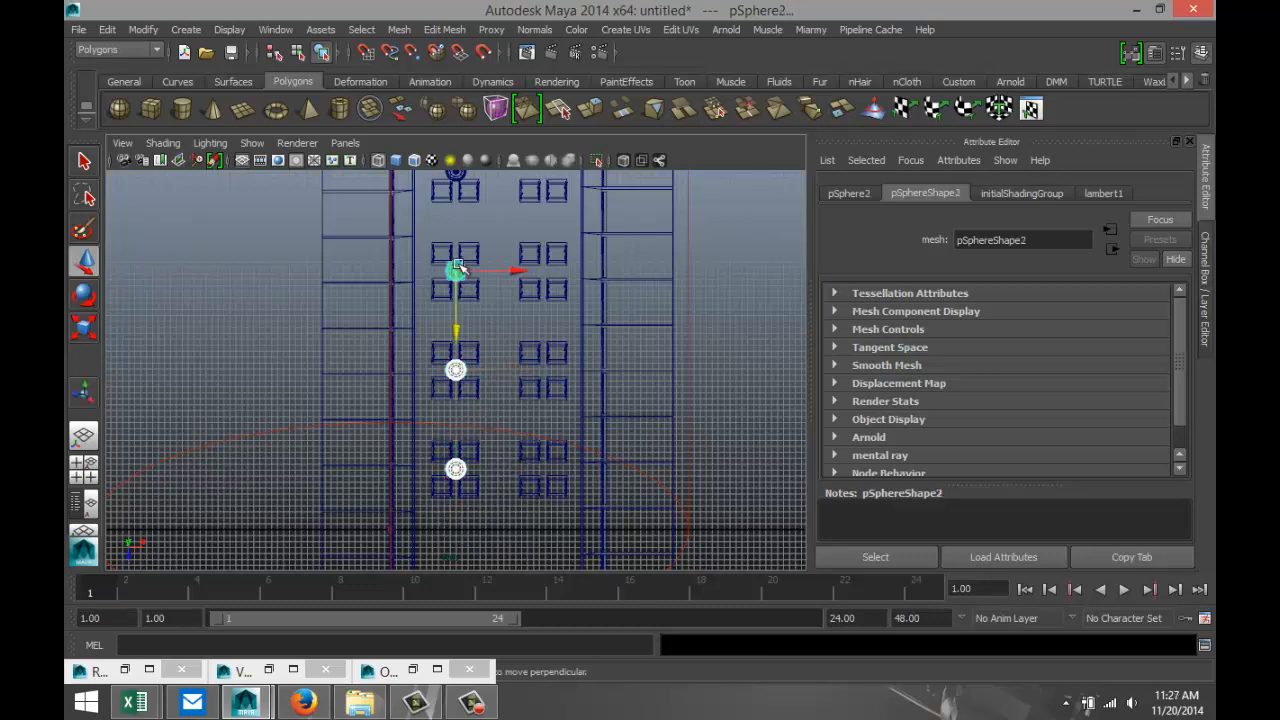
pyautogui.keyDown('shift'); pyautogui.click(455, 180); pyautogui.keyUp('shift')
pyautogui.scroll(-3, 523, 335)
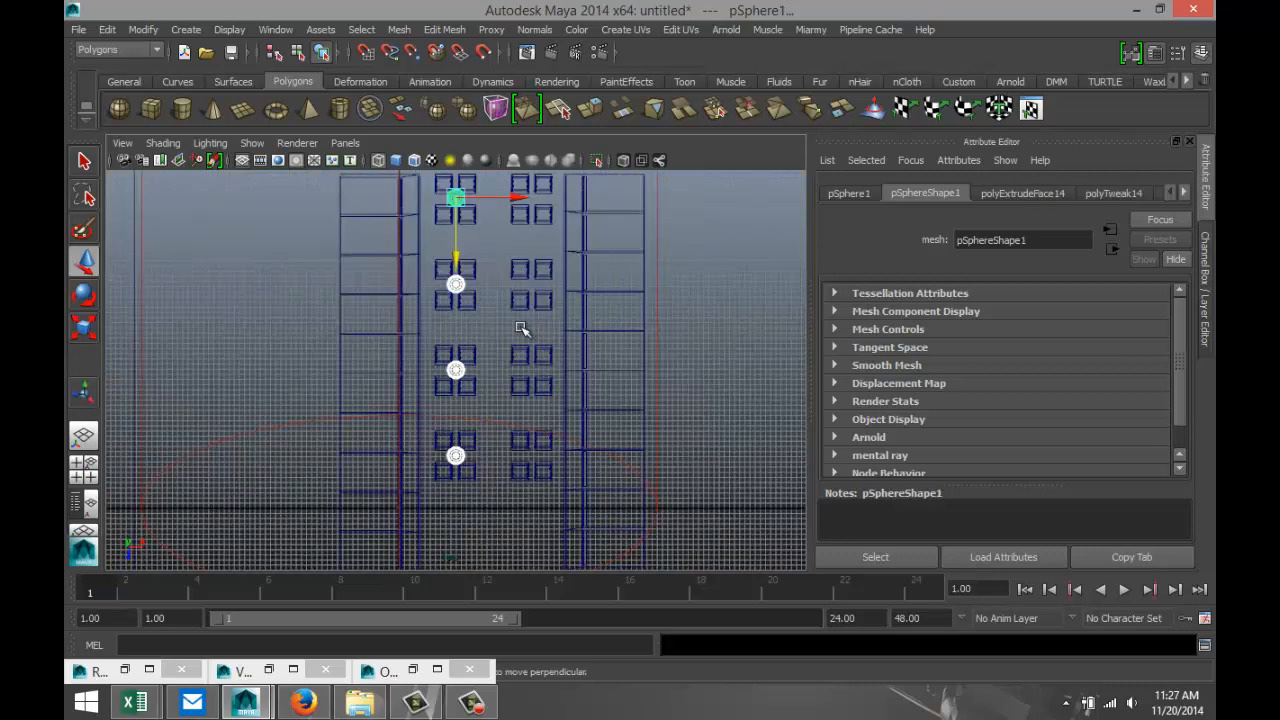
pyautogui.hotkey('ctrl', 'd')
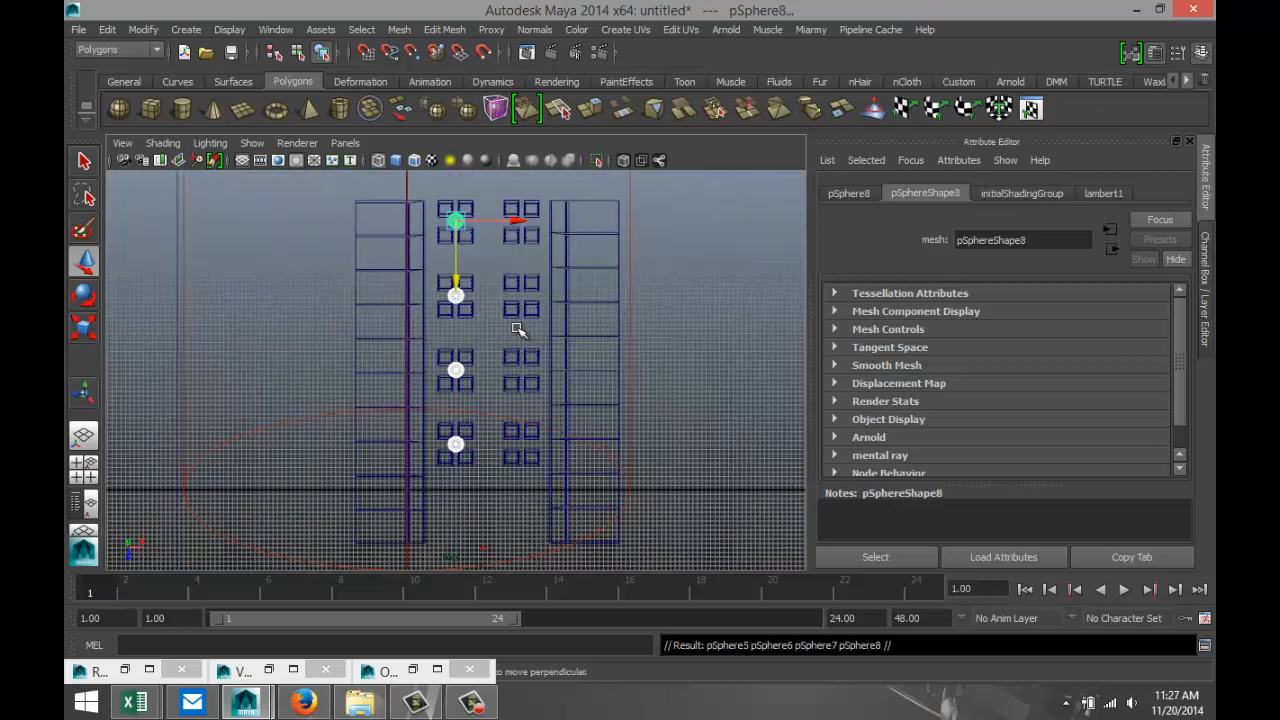
pyautogui.moveTo(516, 221); pyautogui.dragTo(583, 230)
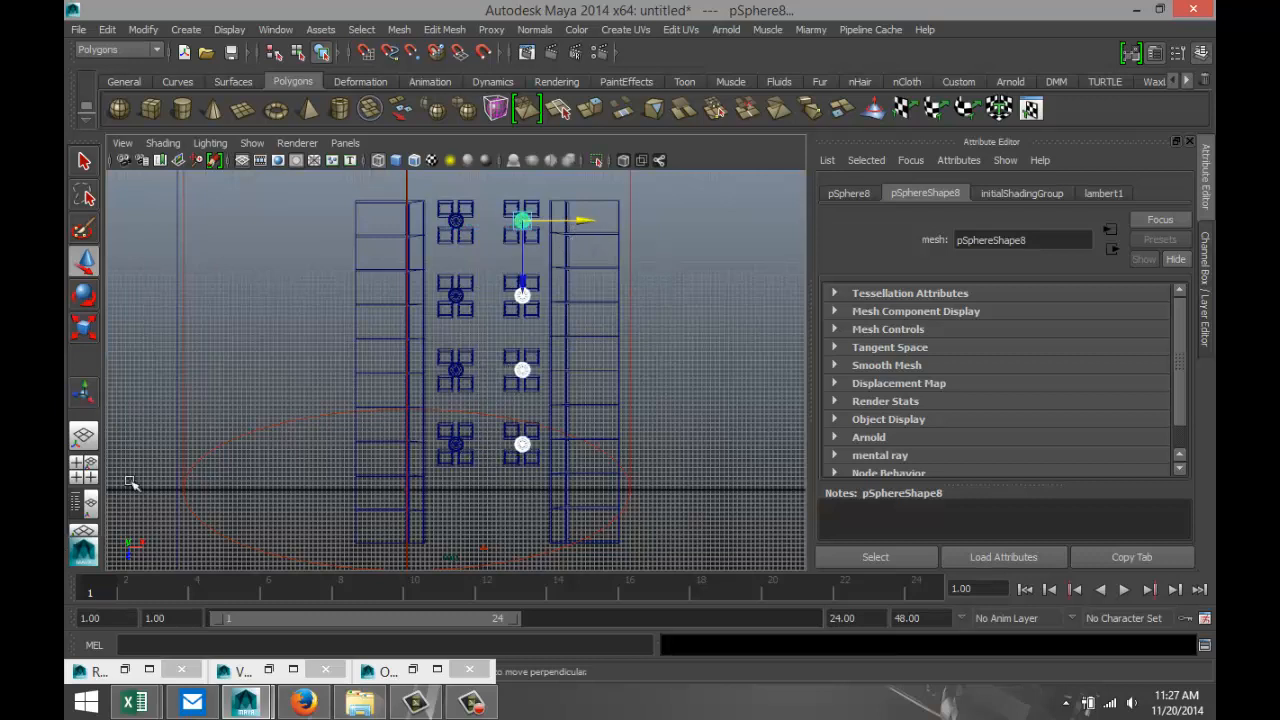
# Return to the perspective view and restore the Prisonview bookmark to check the two rows of lamps.
pyautogui.click(84, 478)
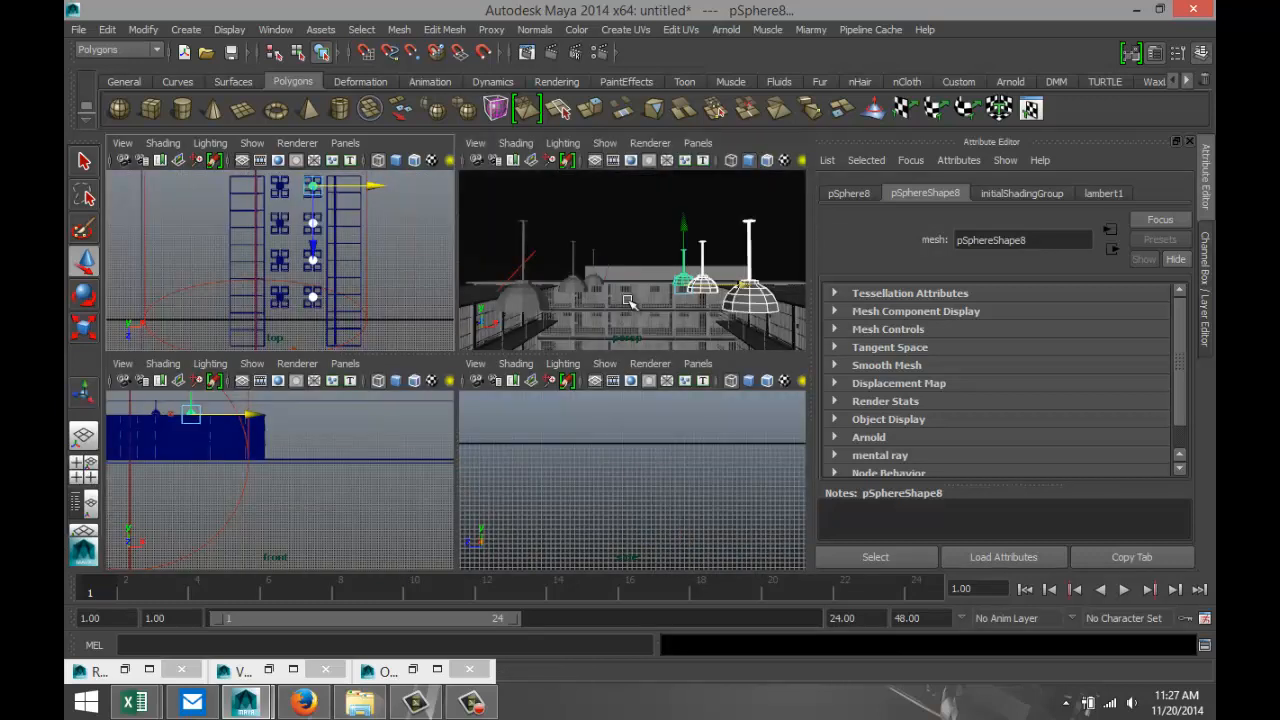
pyautogui.press('space')
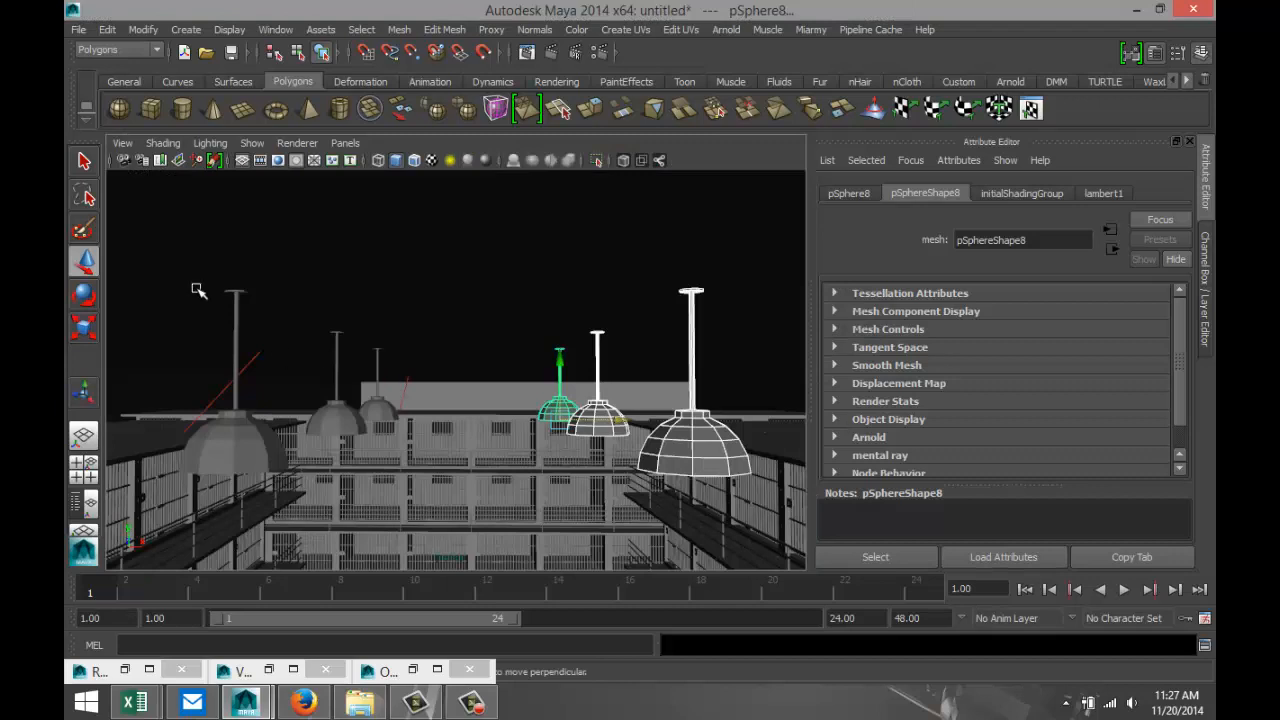
pyautogui.click(122, 143)
pyautogui.moveTo(214, 370)
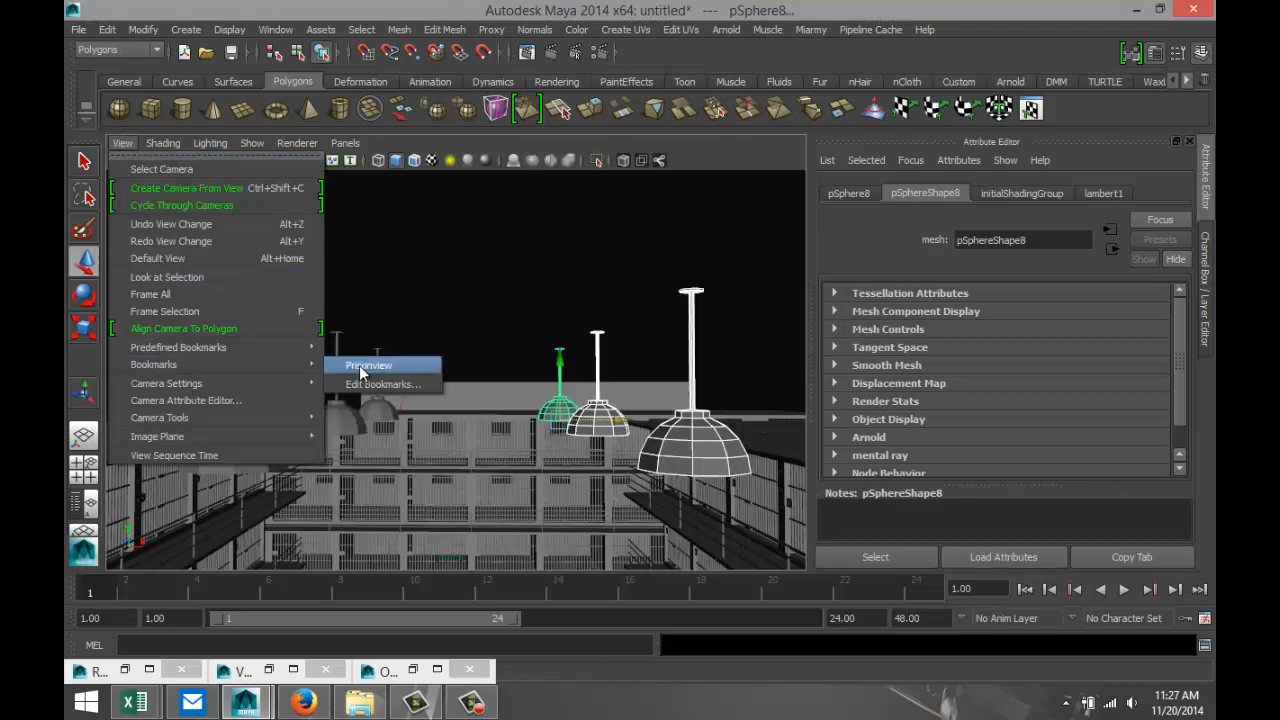
pyautogui.click(375, 364)
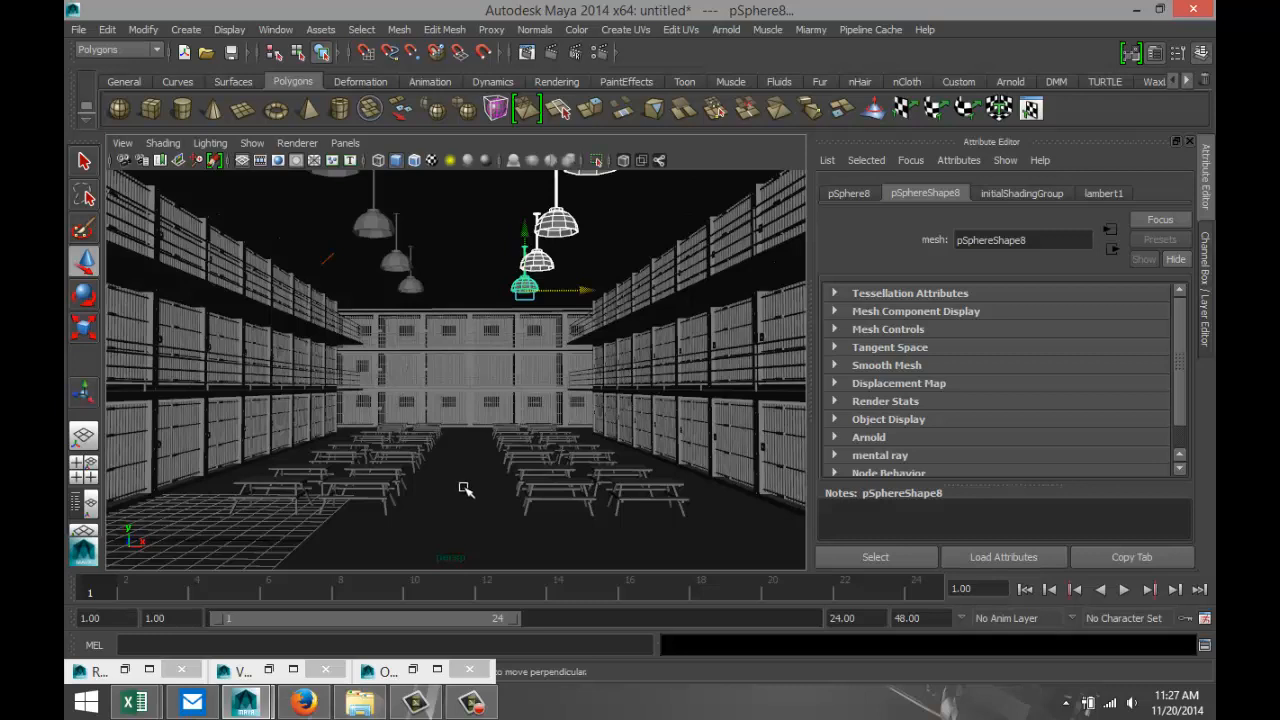
# Select the V-Ray sun at the far end of its light beam and lower it along the Y axis.
pyautogui.scroll(-6, 472, 473)
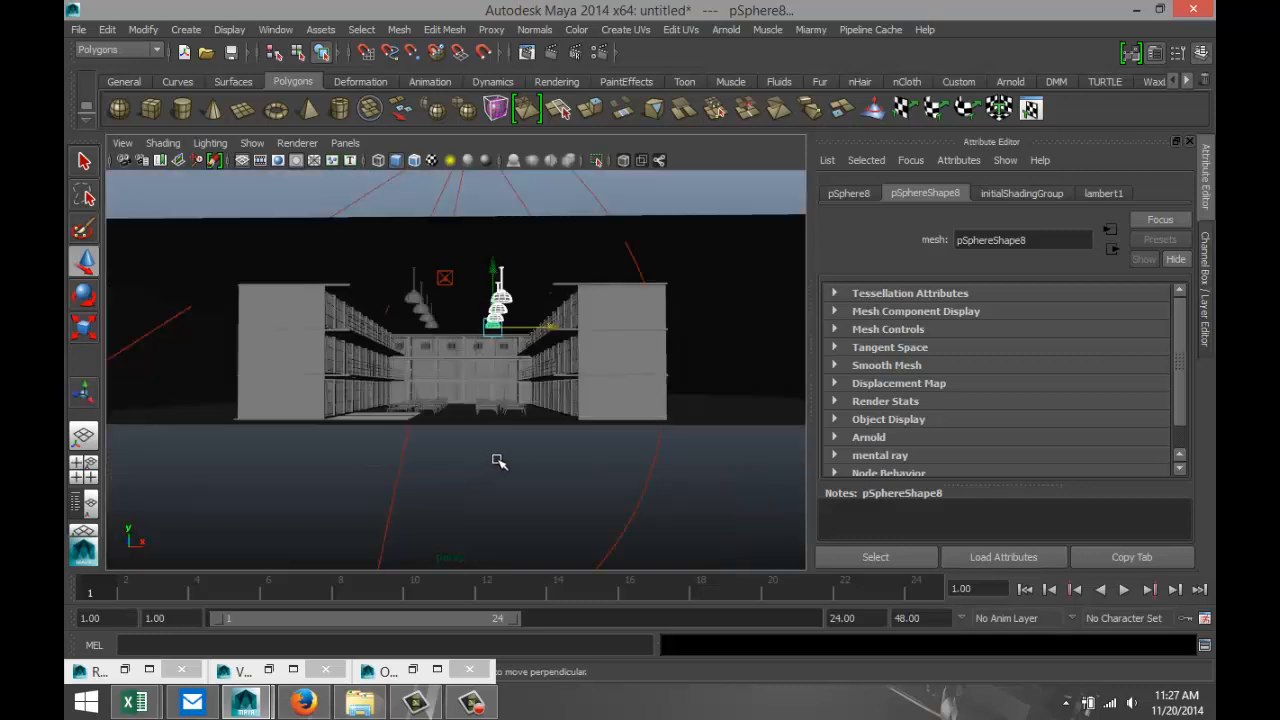
pyautogui.keyDown('alt'); pyautogui.moveTo(620, 444); pyautogui.dragTo(533, 455); pyautogui.keyUp('alt')
pyautogui.scroll(-3, 516, 462)
pyautogui.keyDown('alt'); pyautogui.moveTo(641, 391); pyautogui.dragTo(458, 478, button='middle'); pyautogui.keyUp('alt')
pyautogui.click(629, 236)
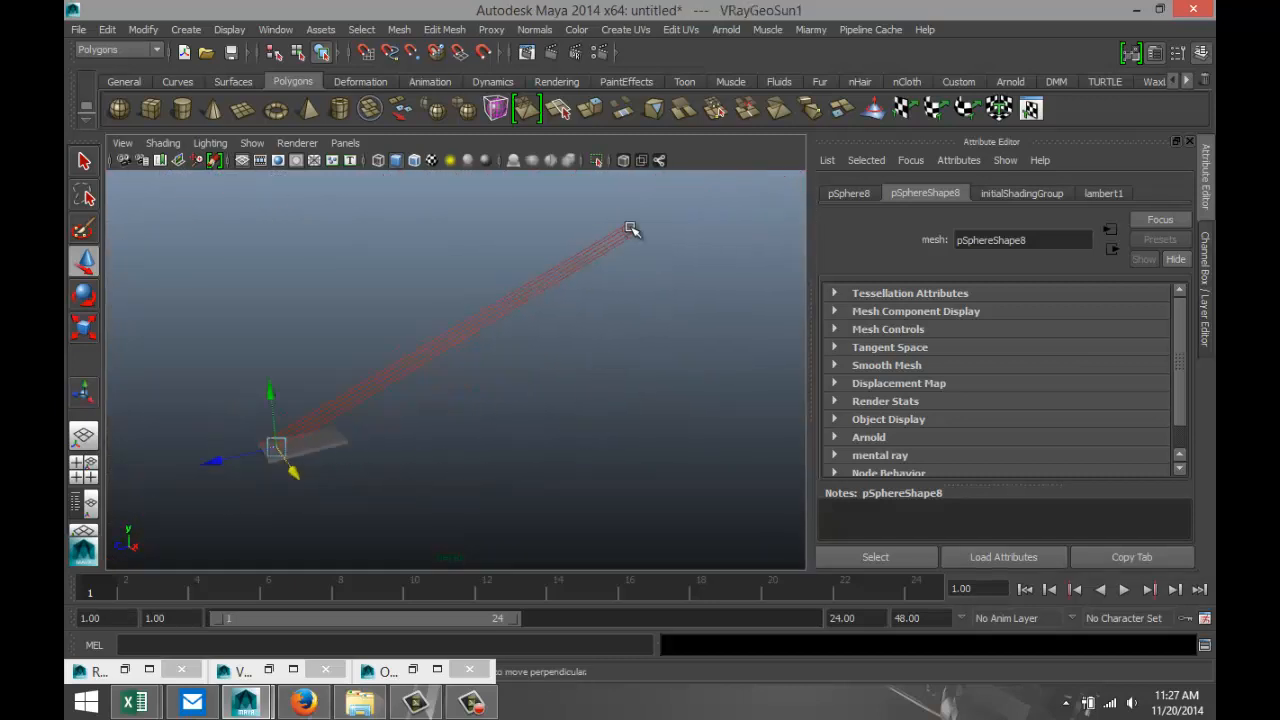
pyautogui.moveTo(721, 275); pyautogui.dragTo(758, 329)
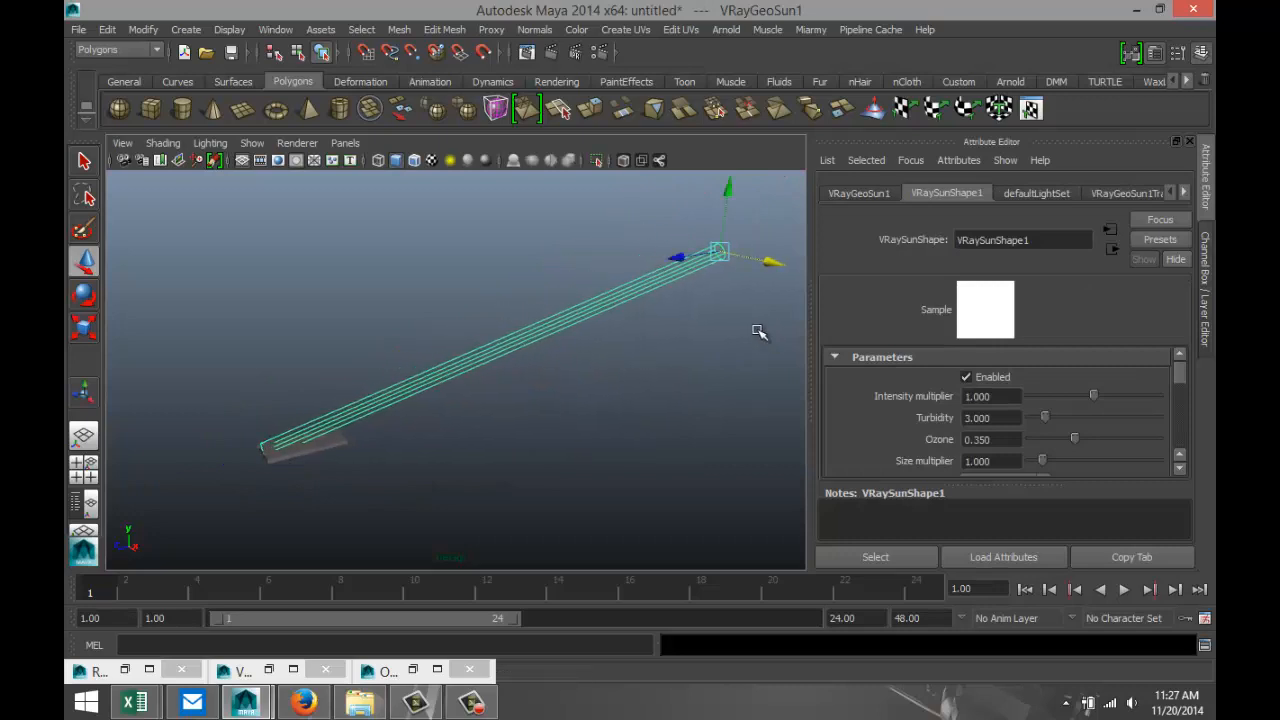
pyautogui.moveTo(727, 187); pyautogui.dragTo(457, 557)
# Raise the V-Ray sun along Y and move it along X farther away from the cell block.
pyautogui.moveTo(533, 494); pyautogui.dragTo(485, 400)
pyautogui.keyDown('alt'); pyautogui.moveTo(414, 482); pyautogui.dragTo(492, 464); pyautogui.keyUp('alt')
pyautogui.moveTo(538, 377); pyautogui.dragTo(523, 277)
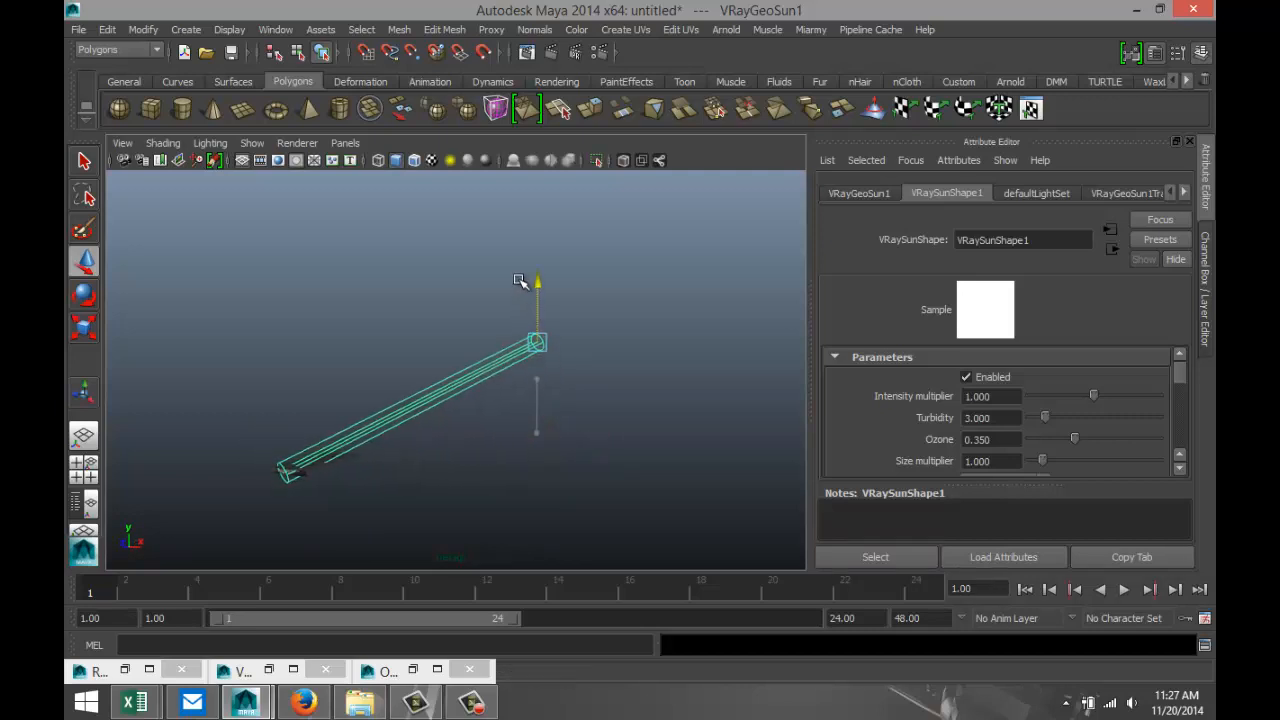
pyautogui.moveTo(593, 343); pyautogui.dragTo(768, 416)
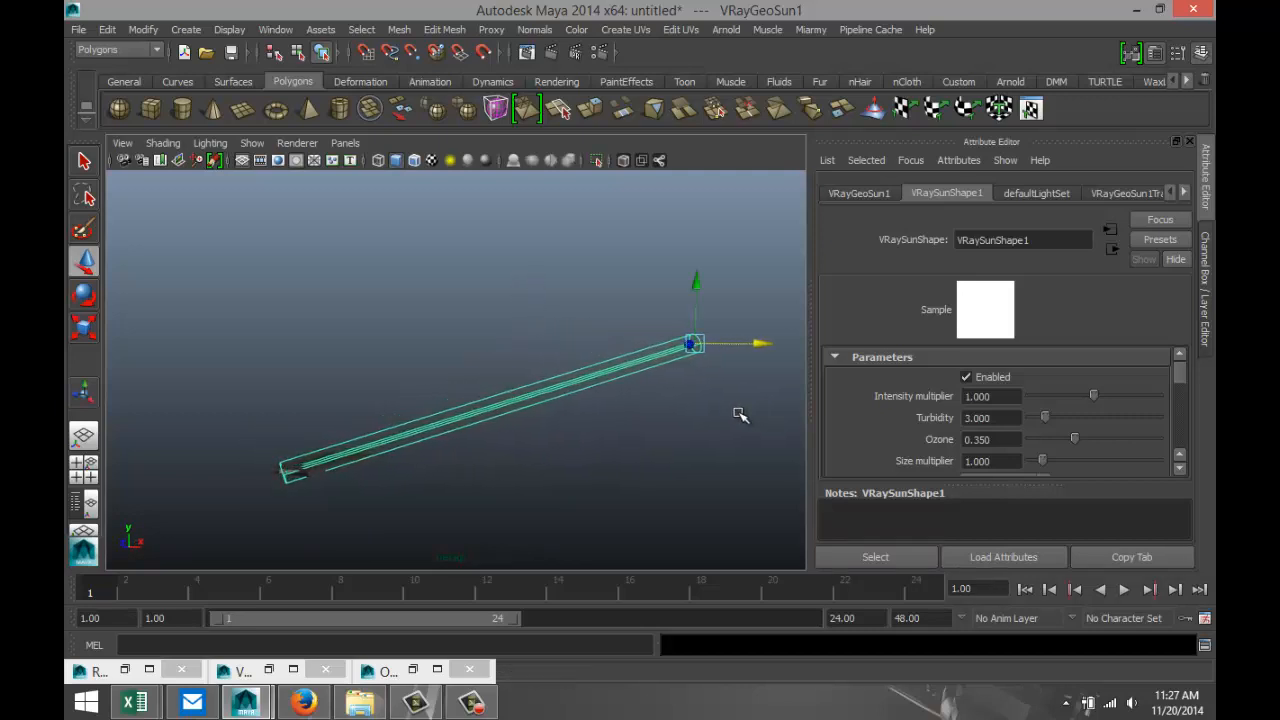
pyautogui.keyDown('alt'); pyautogui.moveTo(436, 478); pyautogui.dragTo(472, 472); pyautogui.keyUp('alt')
pyautogui.scroll(5, 383, 503)
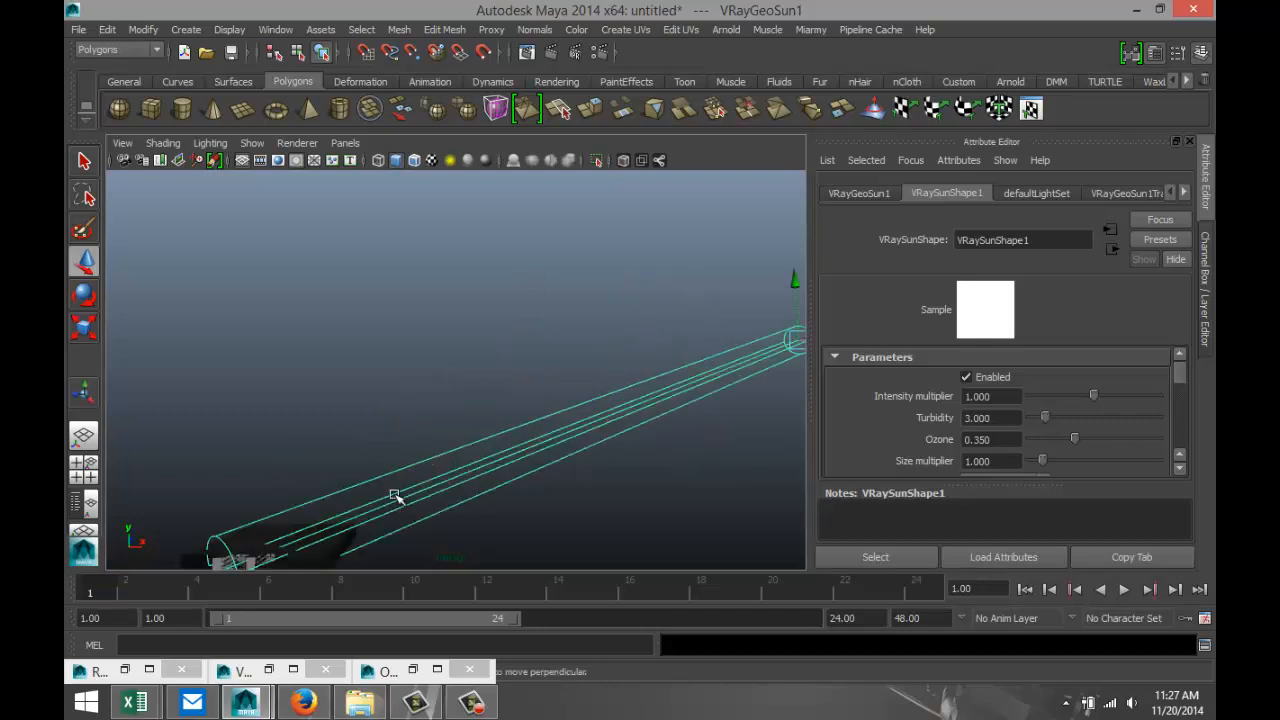
pyautogui.scroll(-5, 277, 324)
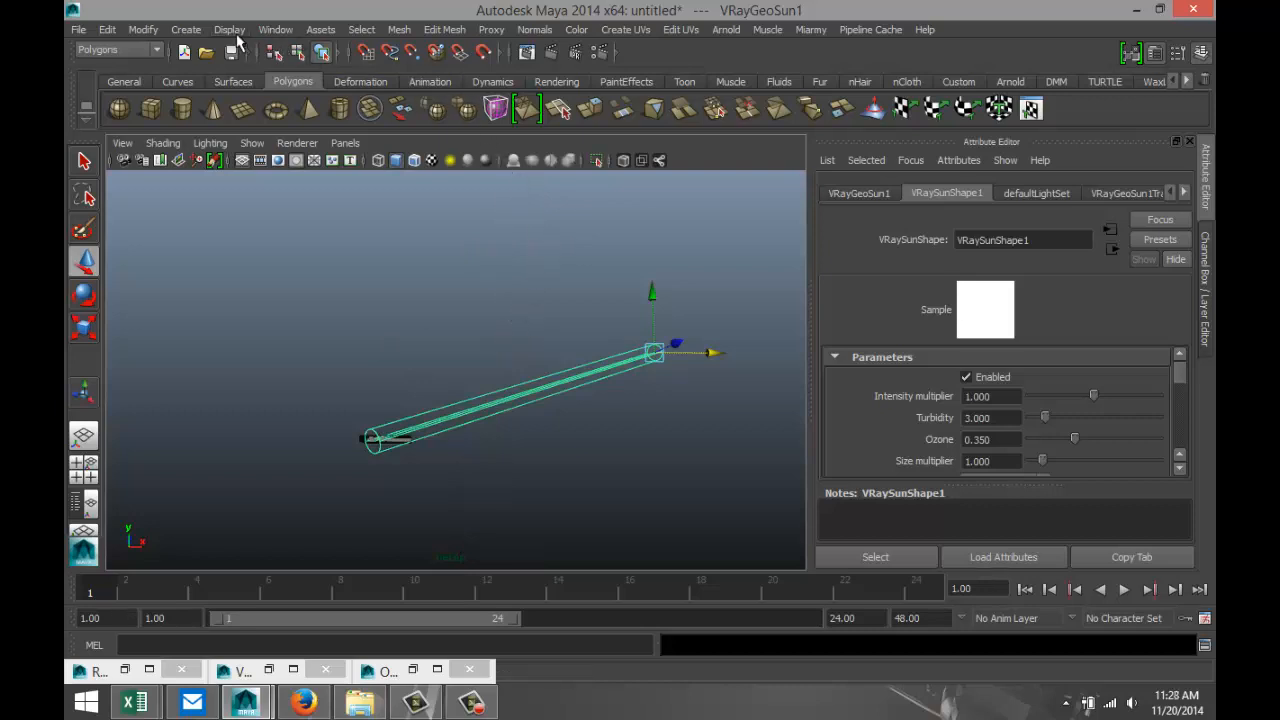
# Add the walk1.ma figure from the Visor's Mocap Examples to the scene and minimize the Visor.
pyautogui.click(274, 29)
pyautogui.moveTo(370, 62)
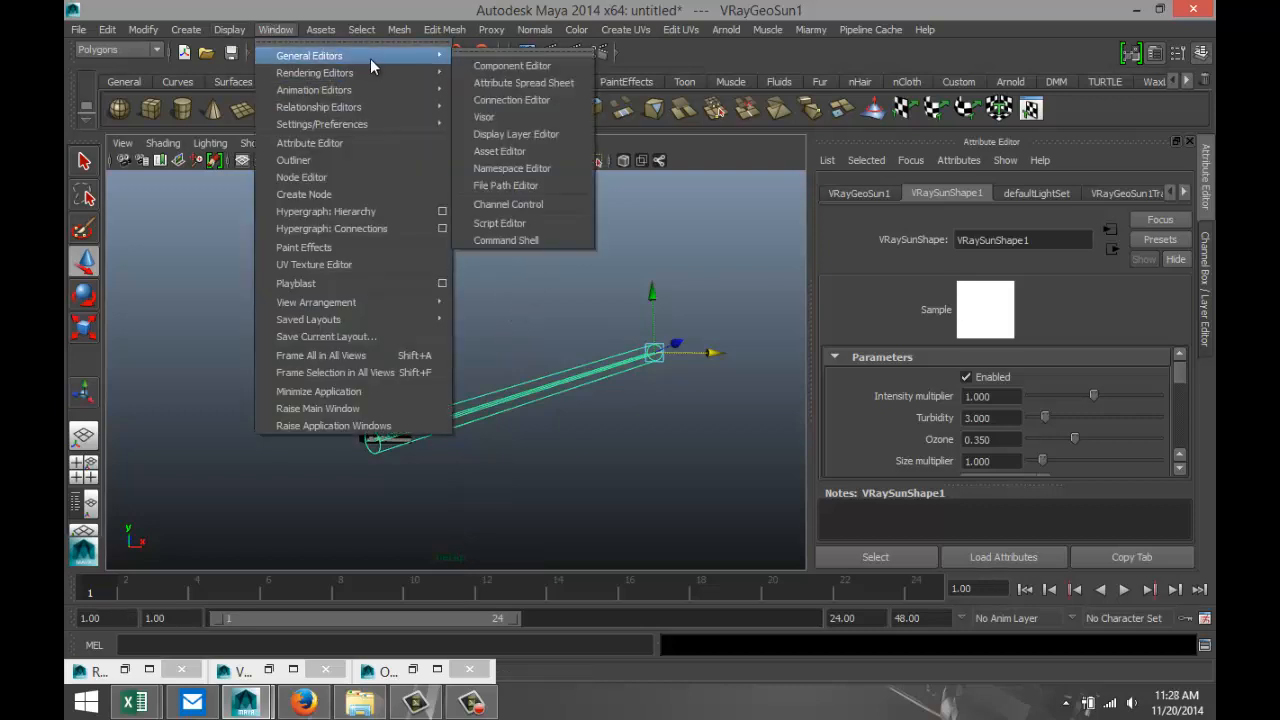
pyautogui.click(496, 118)
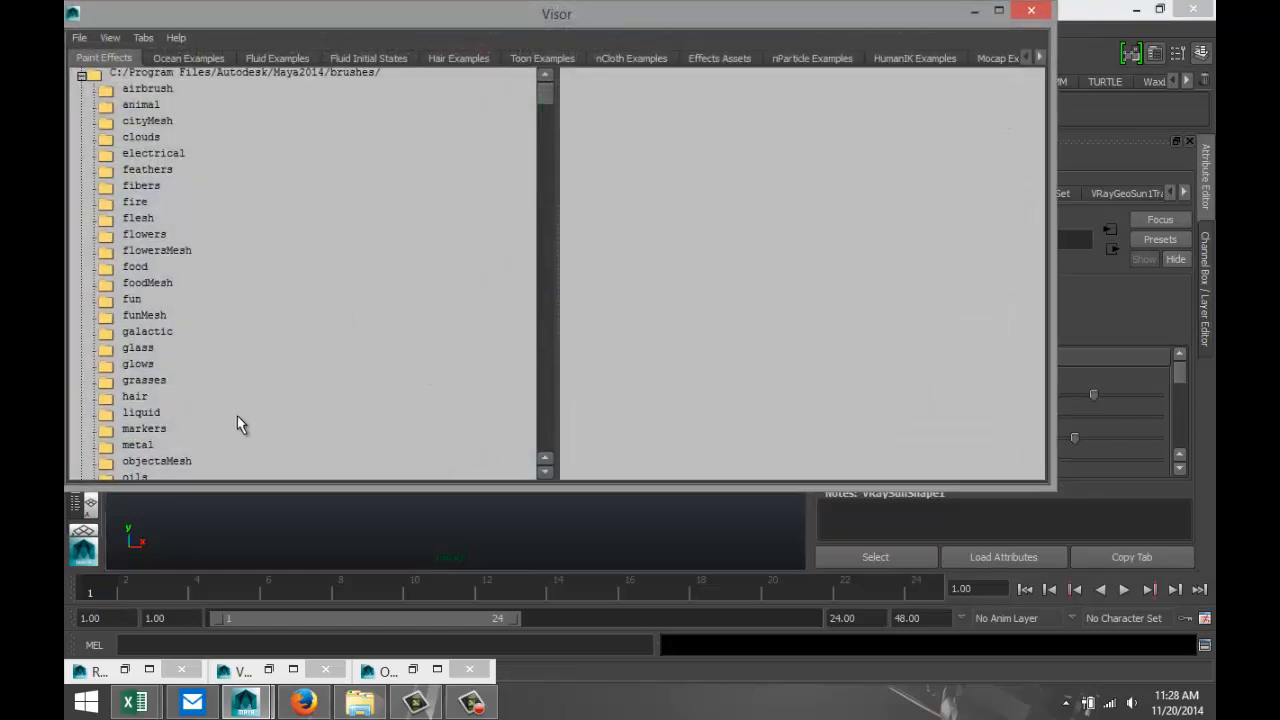
pyautogui.click(1039, 58)
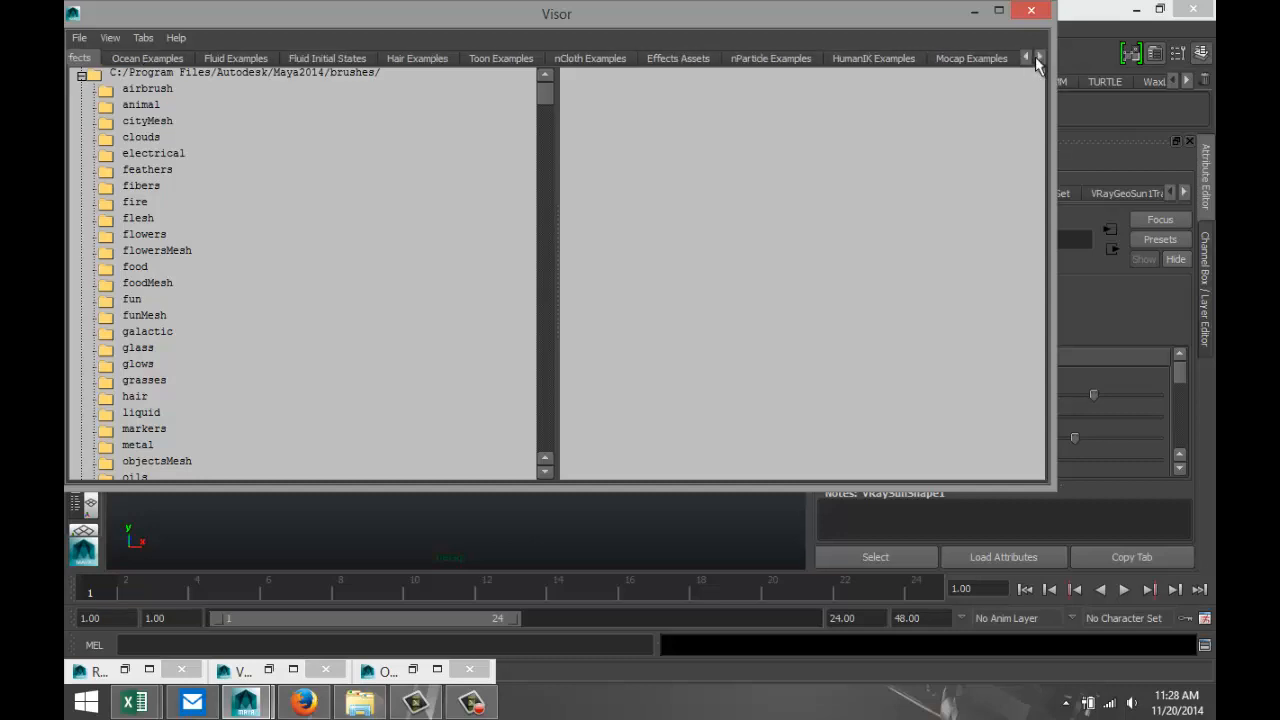
pyautogui.click(975, 60)
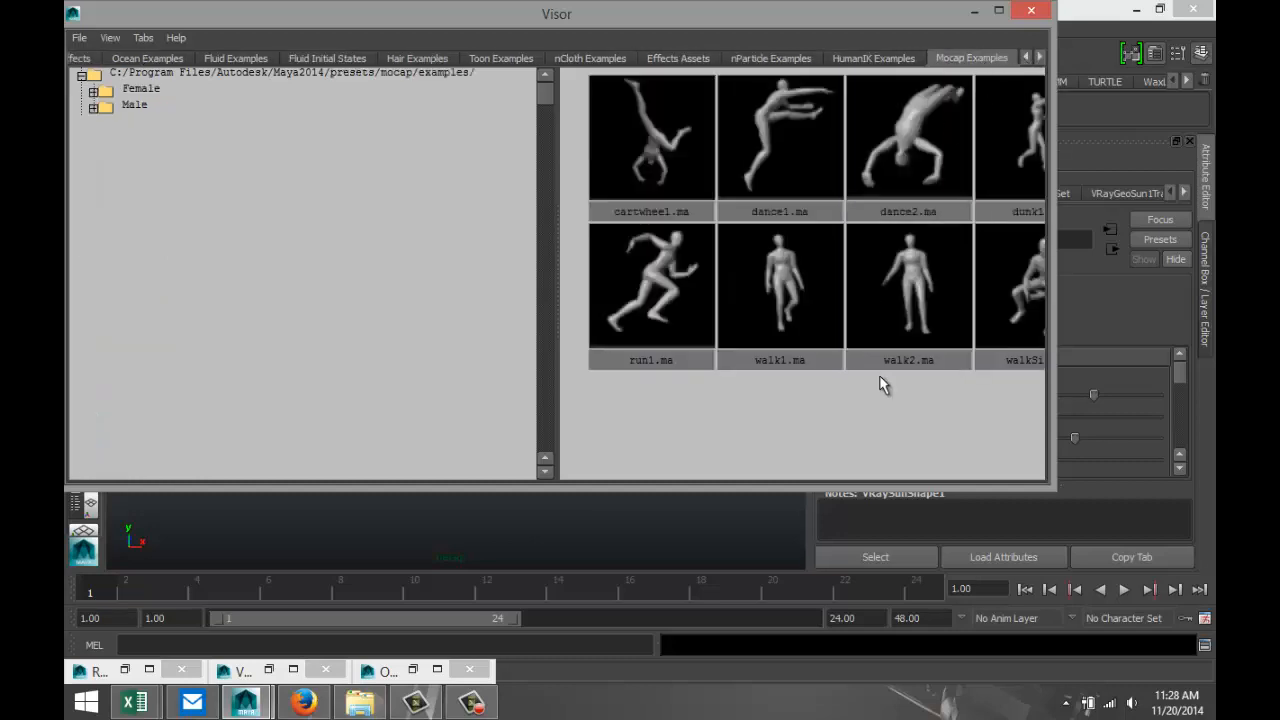
pyautogui.scroll(-1, 880, 377)
pyautogui.scroll(-2, 871, 376)
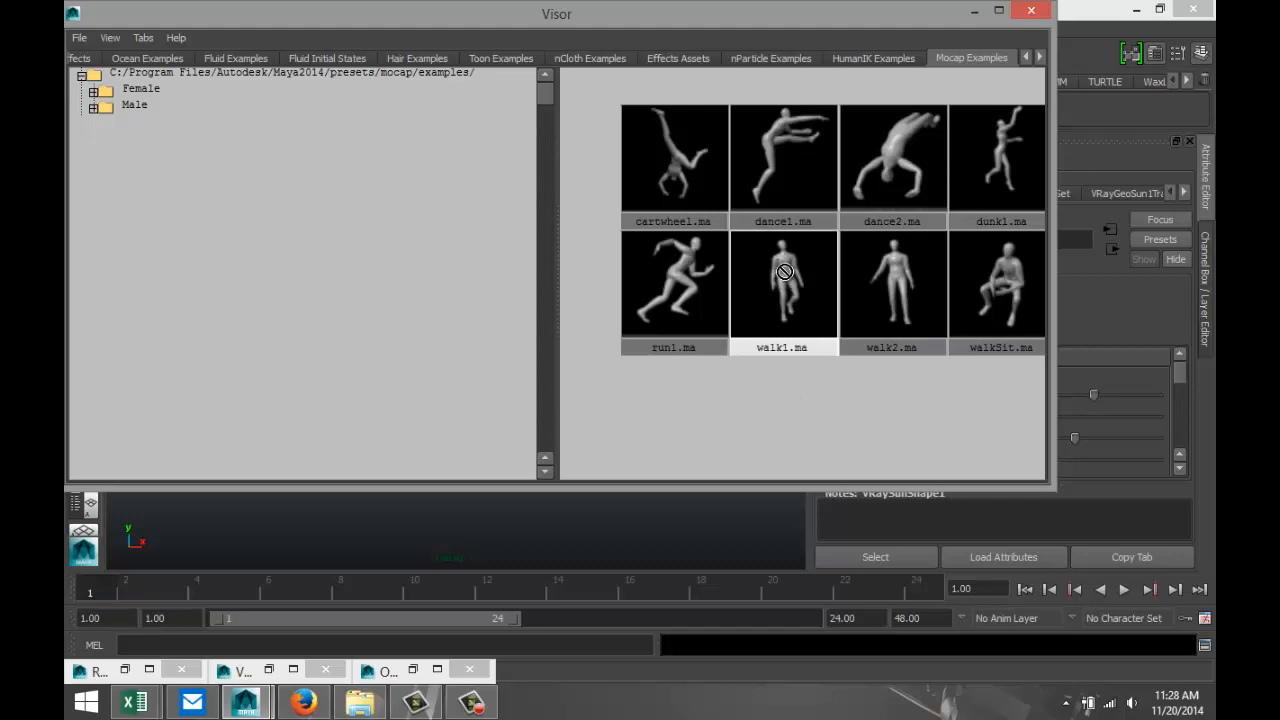
pyautogui.moveTo(785, 272); pyautogui.dragTo(667, 518, button='middle')
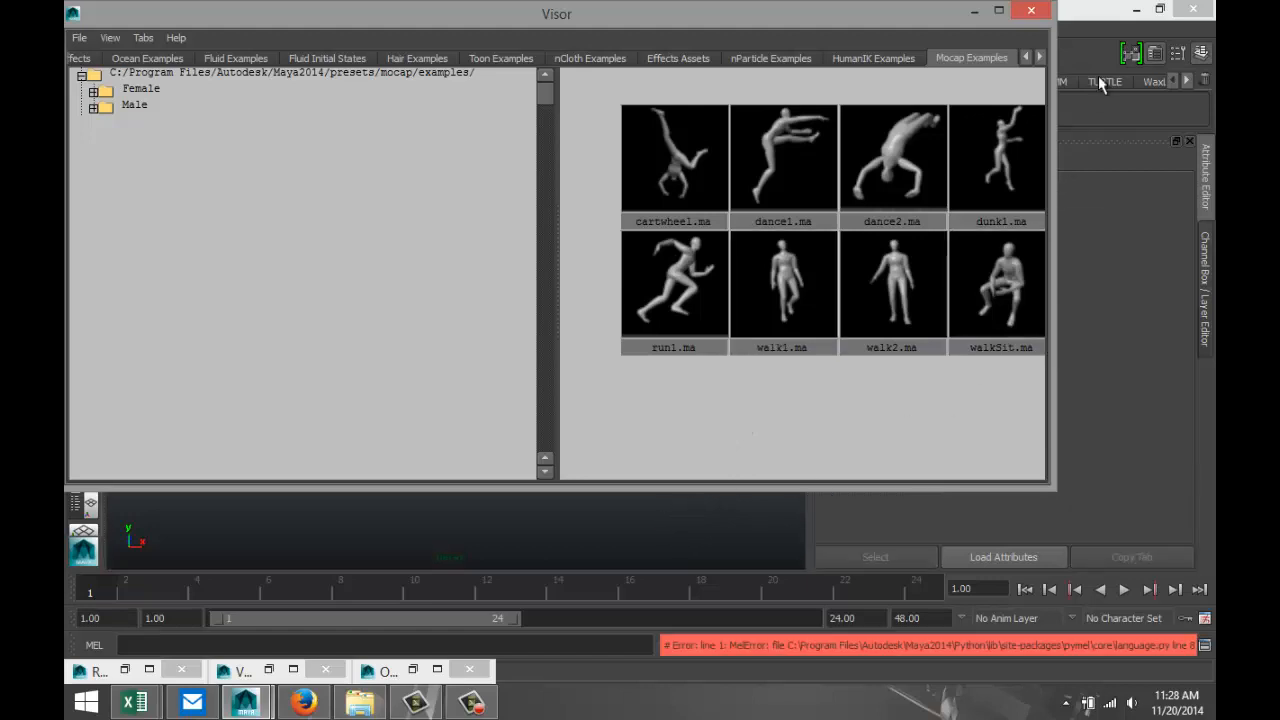
pyautogui.click(974, 11)
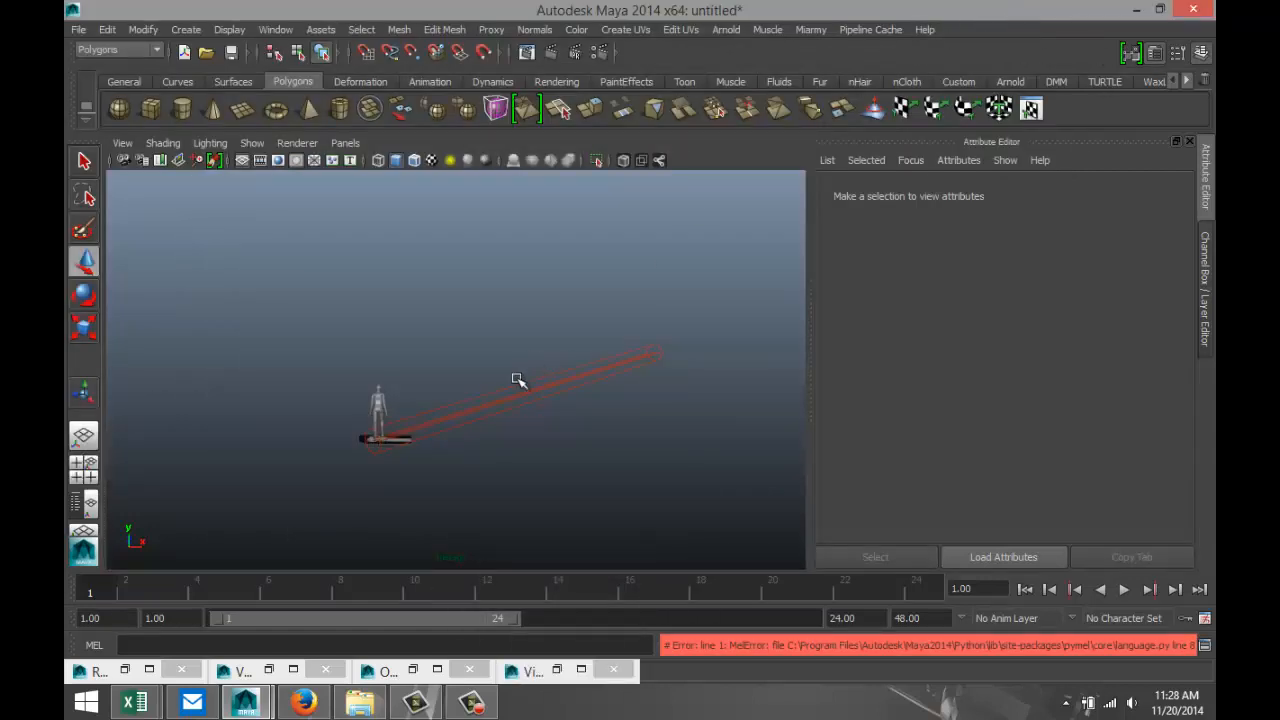
# Try to move the imported figure by its spine2 joint, and undo the change of pose.
pyautogui.click(366, 390)
pyautogui.click(377, 402)
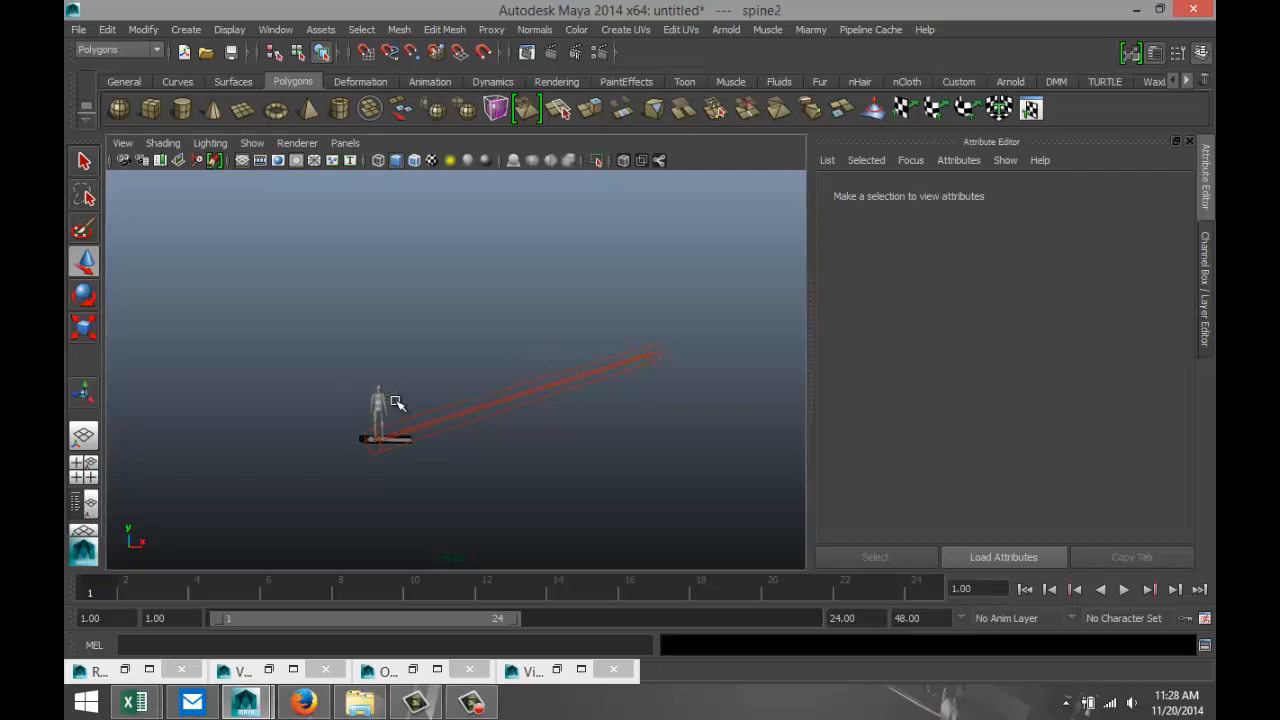
pyautogui.scroll(4, 404, 472)
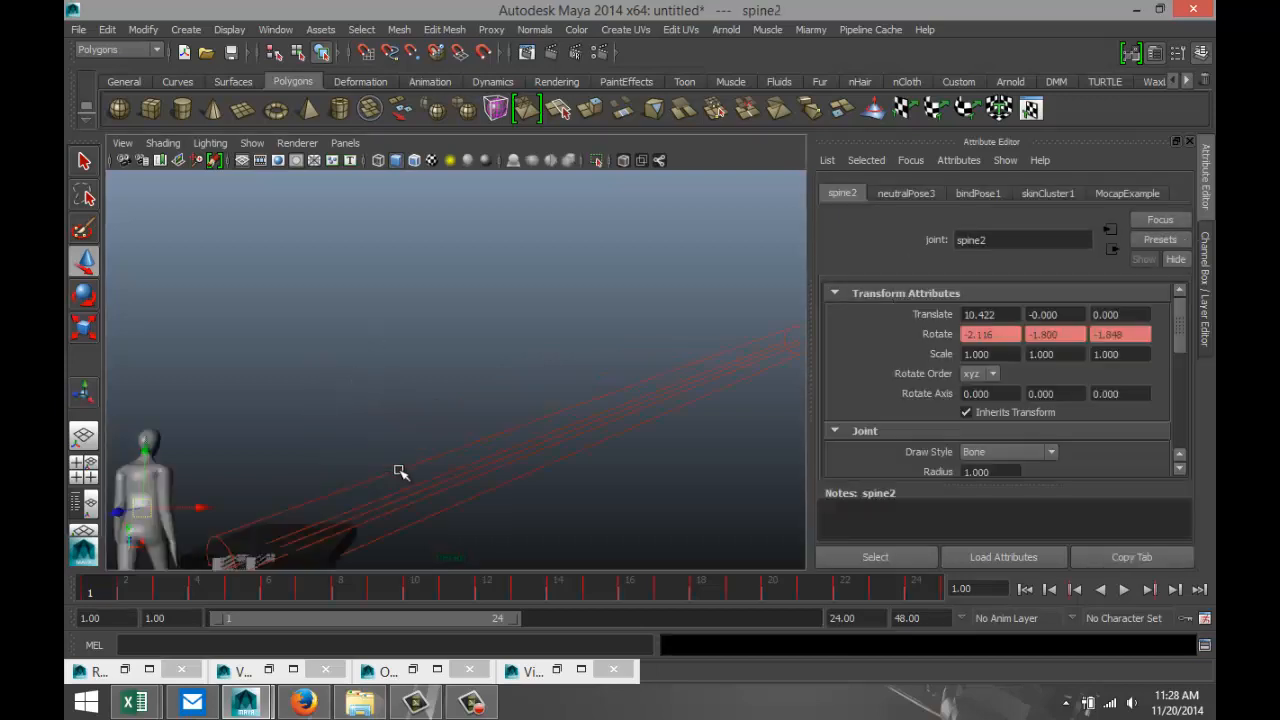
pyautogui.keyDown('alt'); pyautogui.moveTo(307, 418); pyautogui.dragTo(486, 326, button='middle'); pyautogui.keyUp('alt')
pyautogui.keyDown('alt'); pyautogui.moveTo(486, 326); pyautogui.dragTo(414, 363); pyautogui.keyUp('alt')
pyautogui.scroll(4, 523, 340)
pyautogui.scroll(-3, 472, 360)
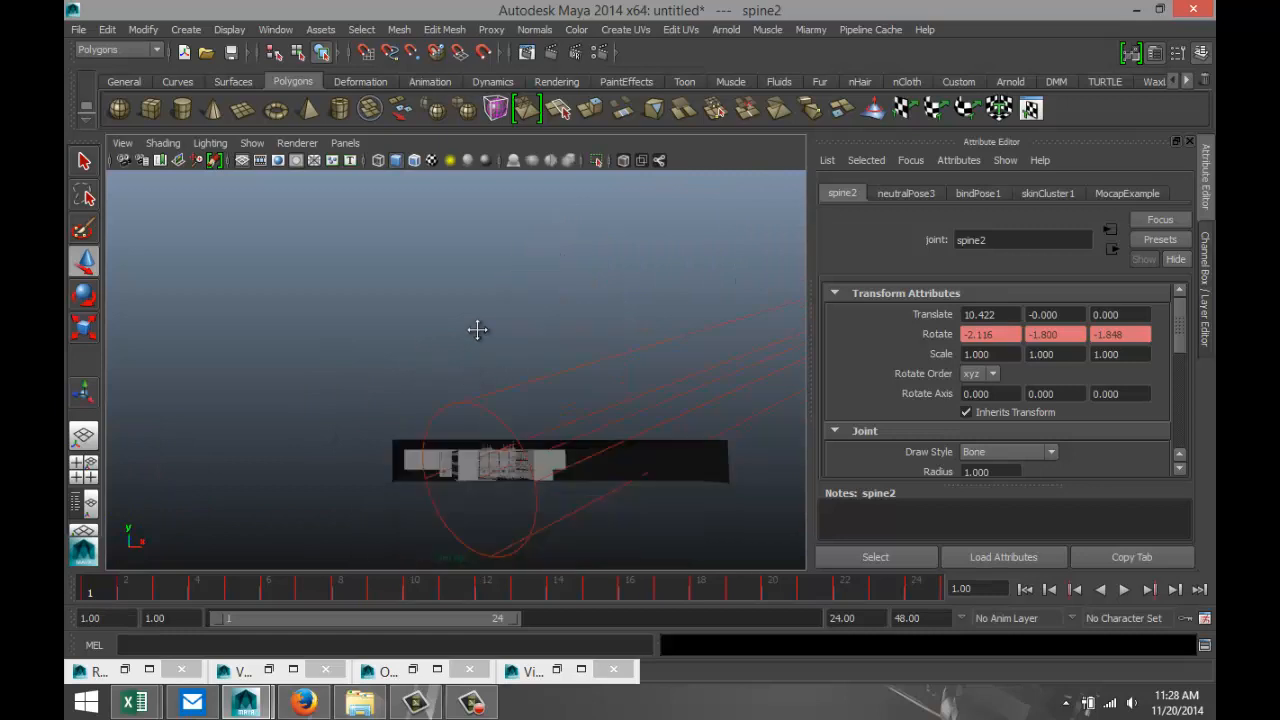
pyautogui.scroll(3, 471, 312)
pyautogui.scroll(-5, 470, 350)
pyautogui.scroll(-5, 477, 378)
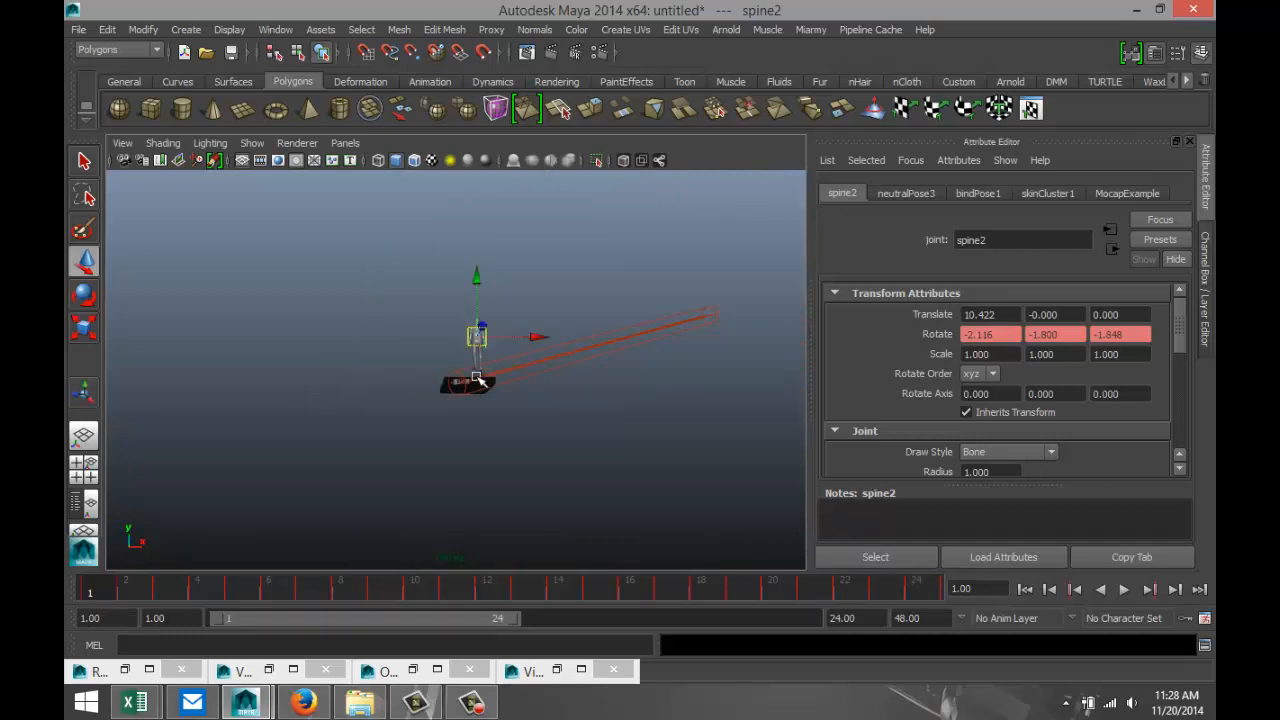
pyautogui.scroll(5, 479, 378)
pyautogui.moveTo(535, 242); pyautogui.dragTo(600, 244, button='right')
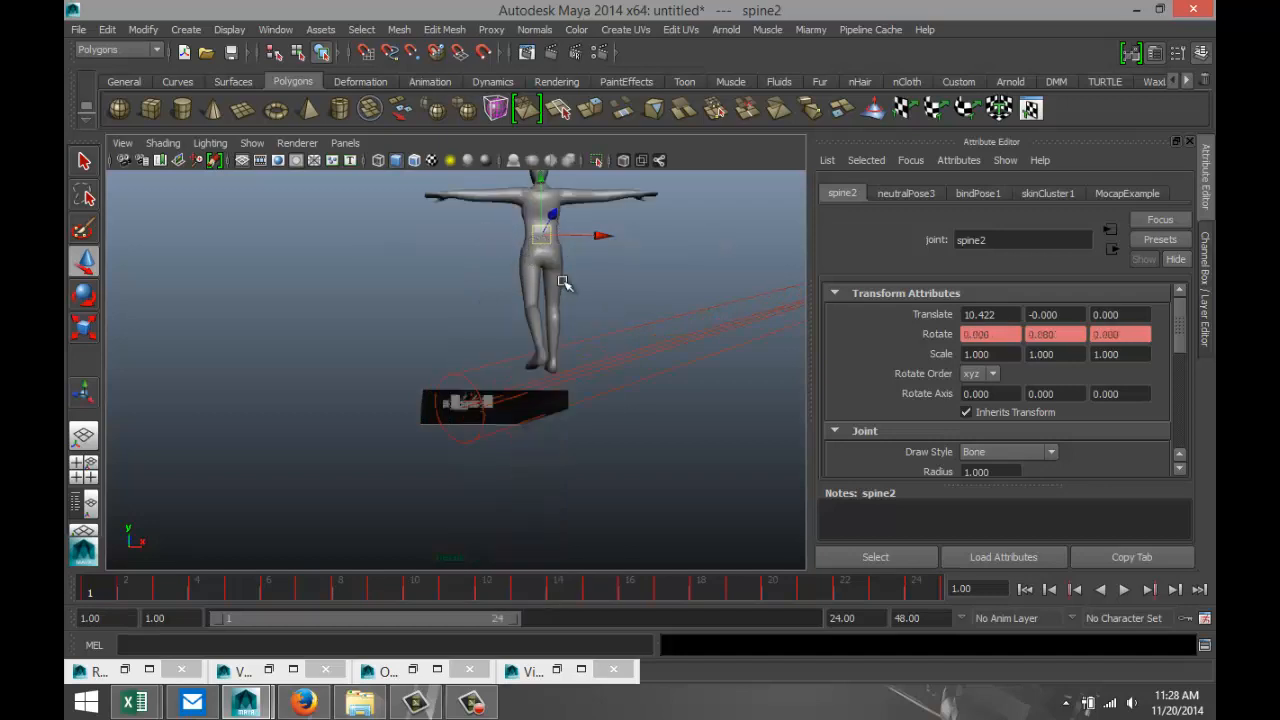
pyautogui.hotkey('ctrl', 'z')
pyautogui.press('Up')
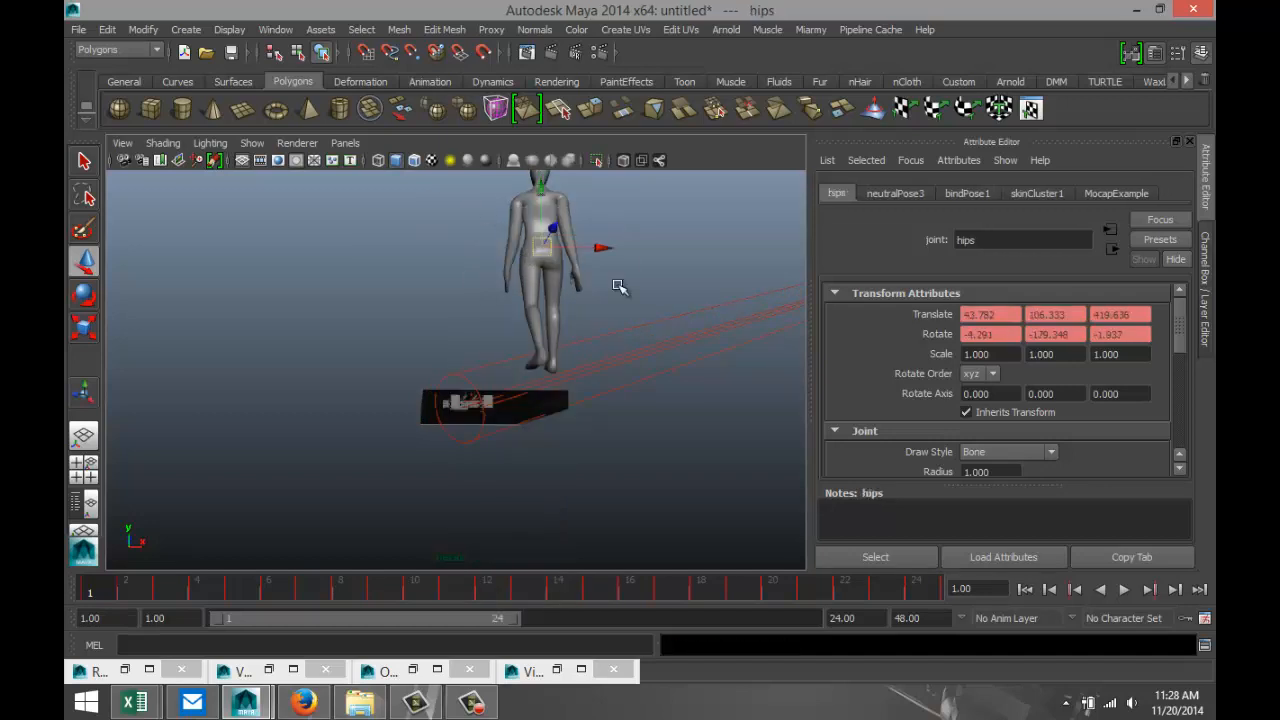
# Try to pick the whole figure through its hip and shoulder joints.
pyautogui.moveTo(528, 214); pyautogui.dragTo(586, 191, button='right')
pyautogui.click(514, 210)
pyautogui.click(539, 248)
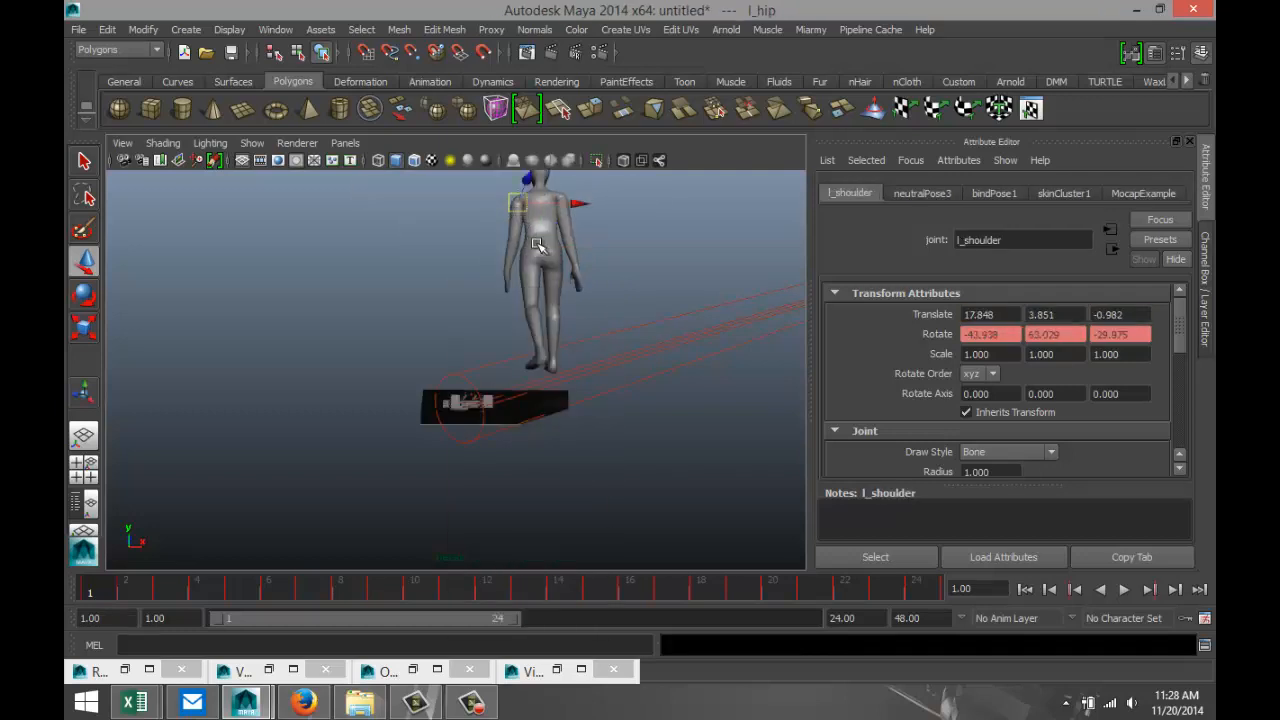
pyautogui.keyDown('alt'); pyautogui.moveTo(607, 297); pyautogui.dragTo(597, 303); pyautogui.keyUp('alt')
pyautogui.moveTo(272, 243); pyautogui.dragTo(636, 558)
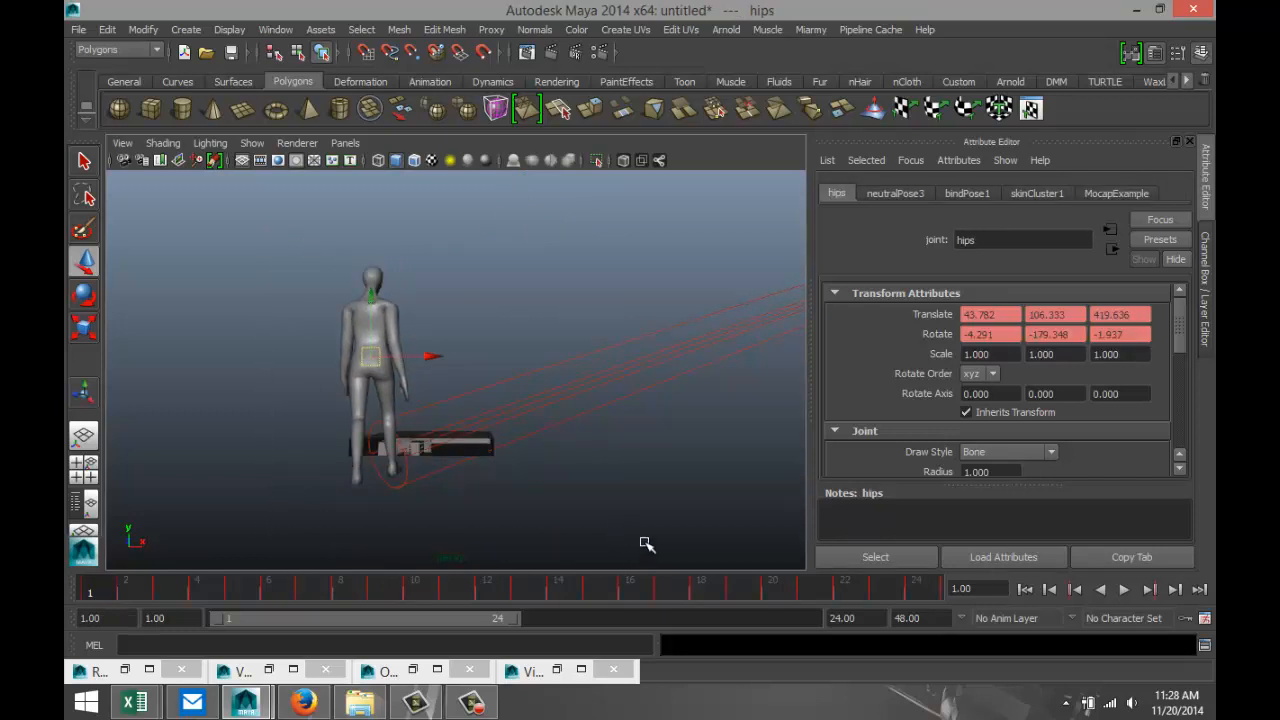
# Select the figure's walk1_skin mesh and delete its construction history to detach it from the skeleton.
pyautogui.press('Right')
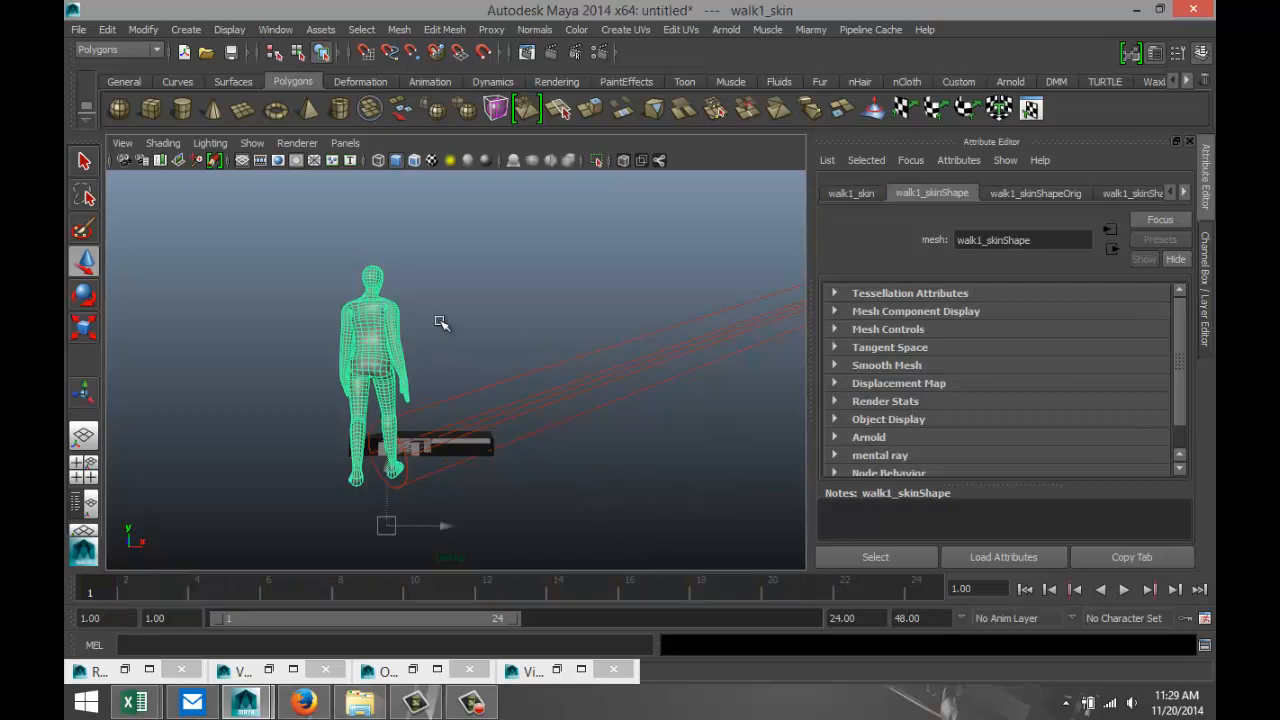
pyautogui.click(107, 29)
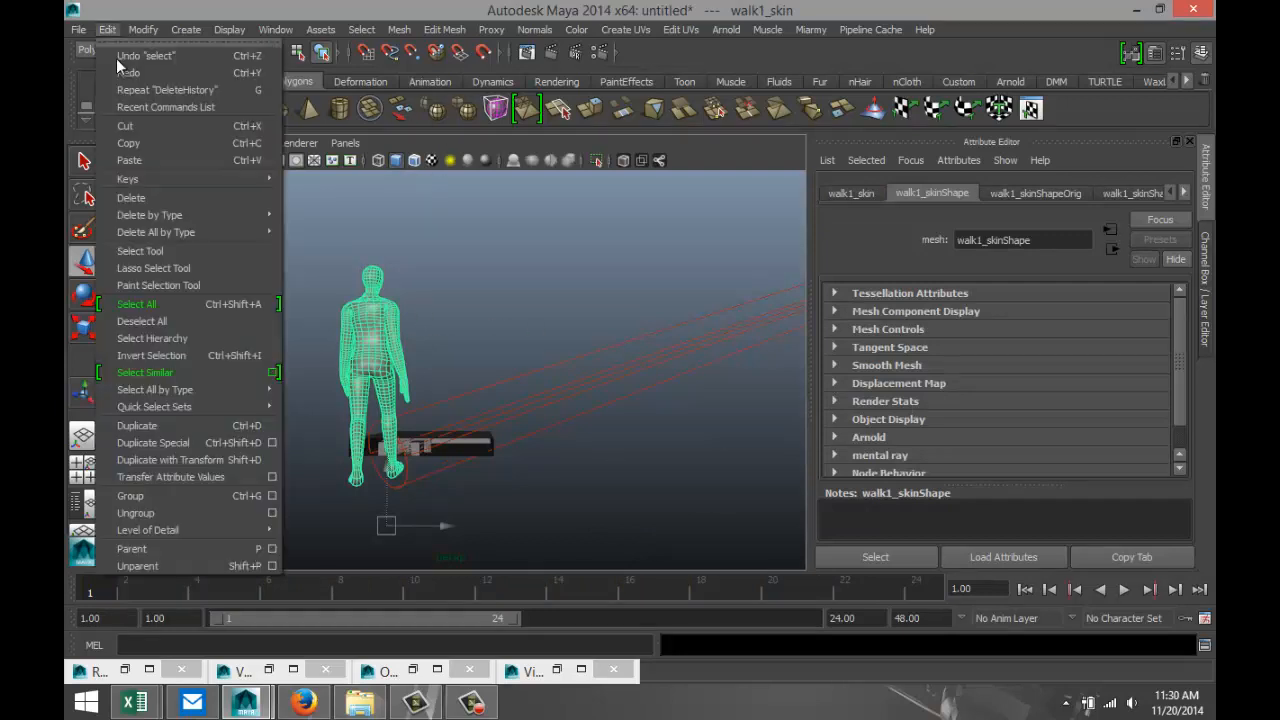
pyautogui.moveTo(202, 216)
pyautogui.click(310, 224)
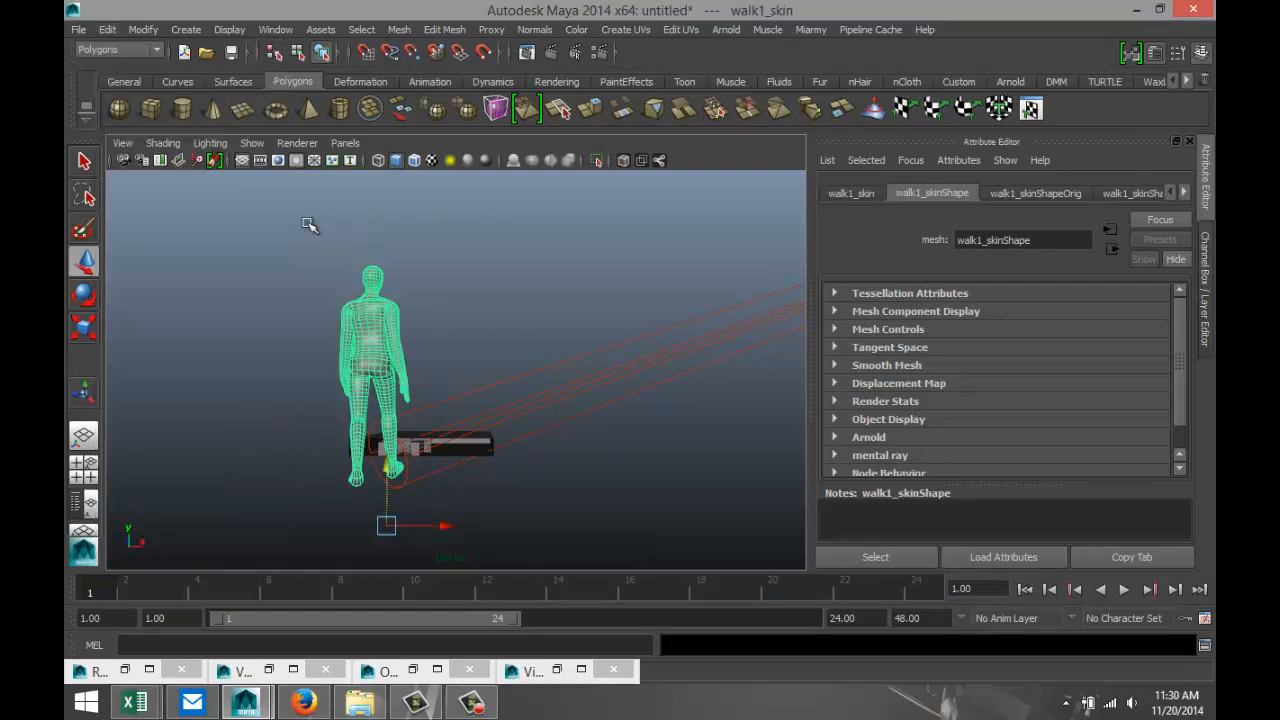
# Scale the walk1_skin mesh down uniformly to a small fraction of its size and delete the leftover skeleton.
pyautogui.click(650, 487)
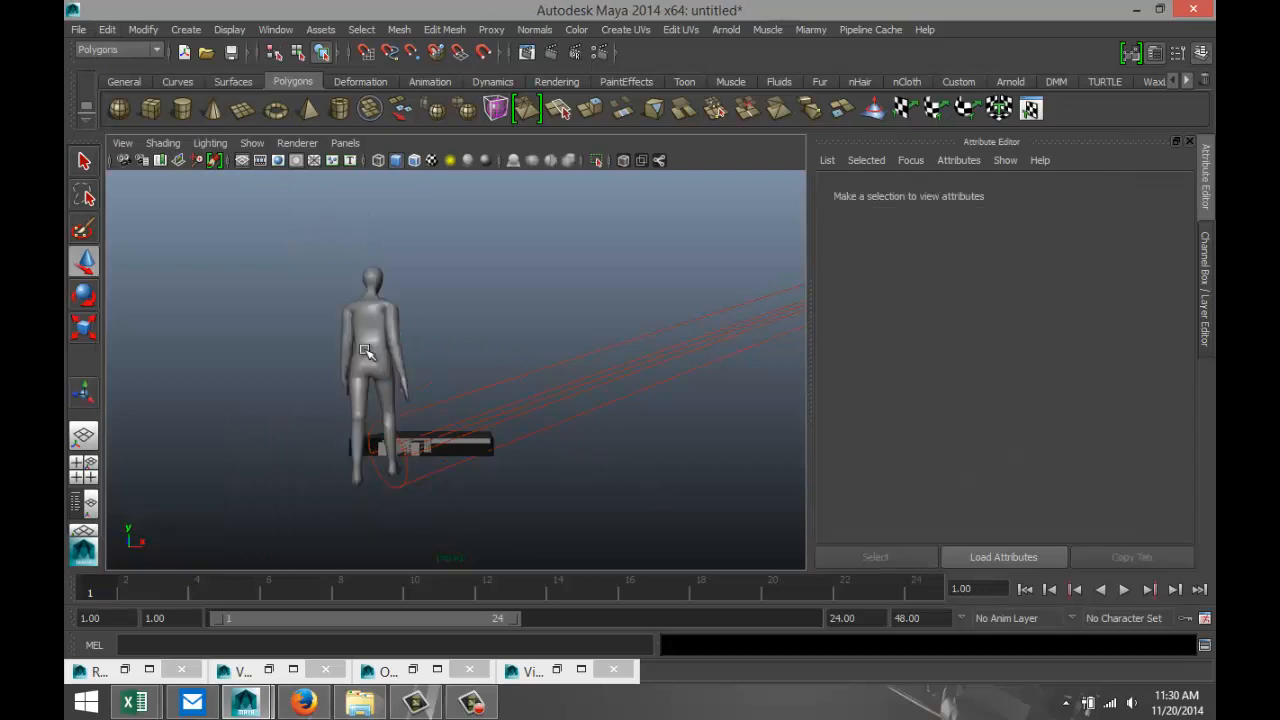
pyautogui.click(370, 352)
pyautogui.moveTo(398, 314); pyautogui.dragTo(429, 306, button='right')
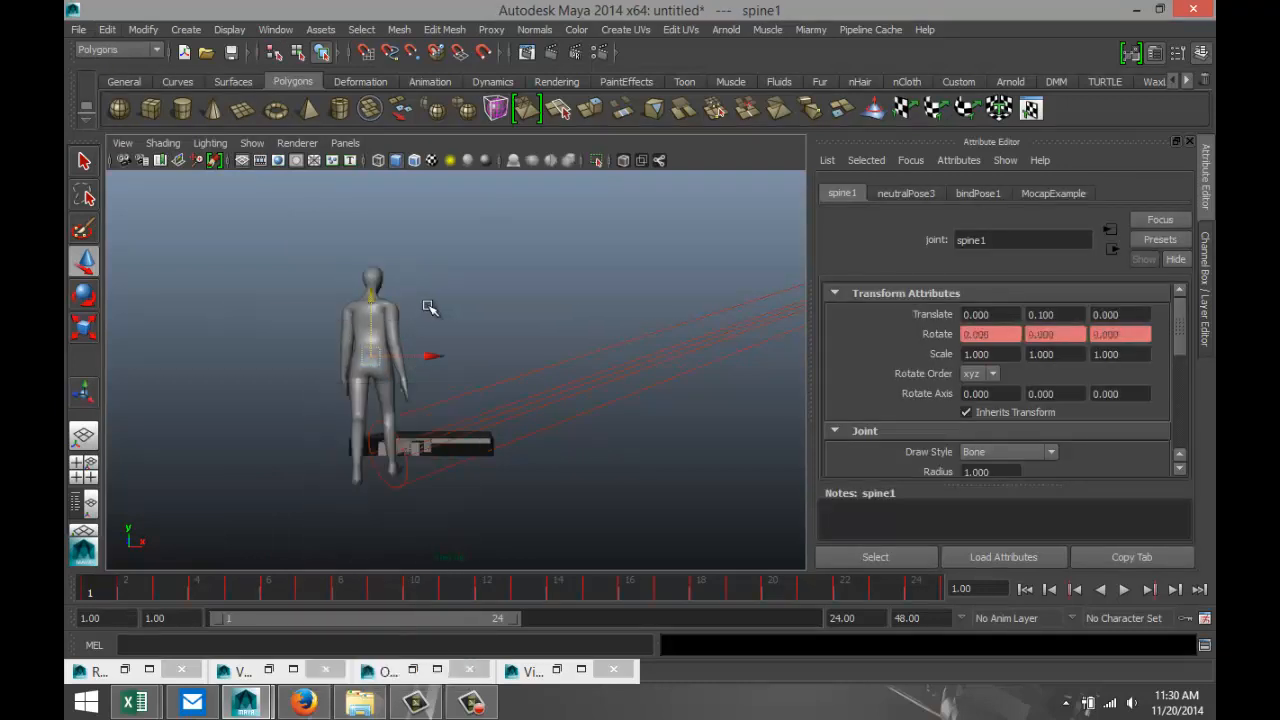
pyautogui.click(360, 345)
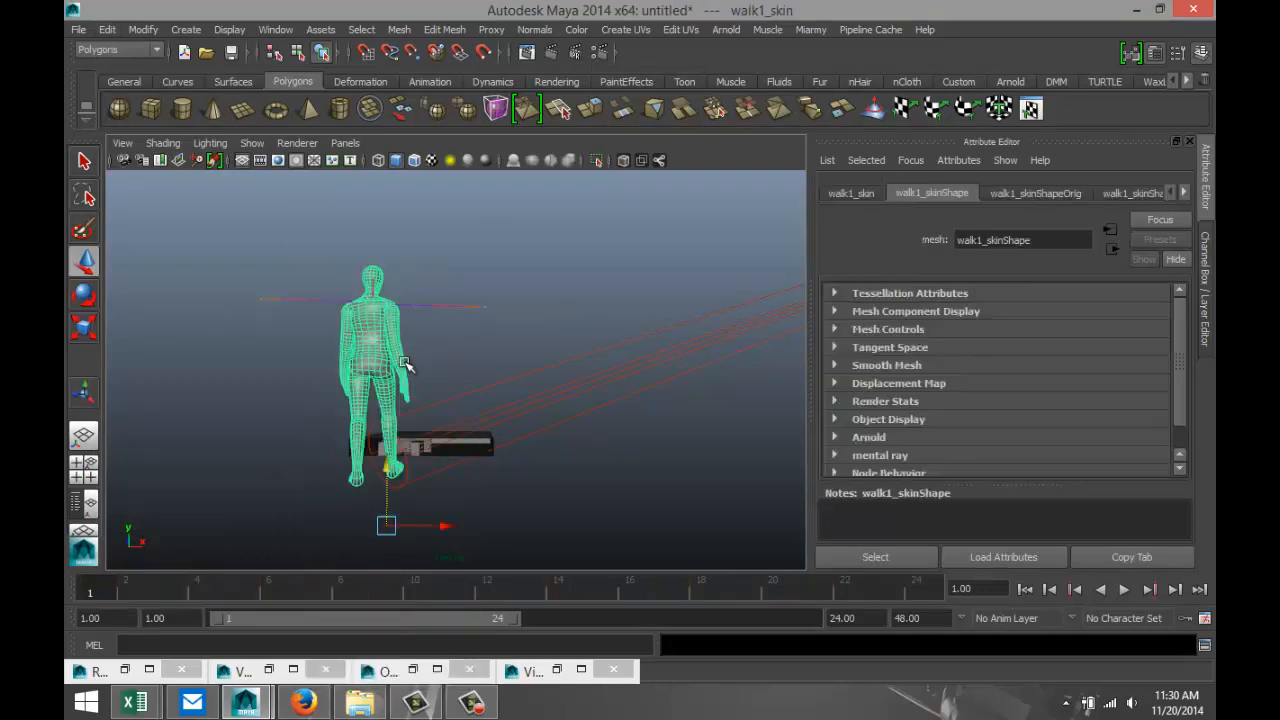
pyautogui.press('r')
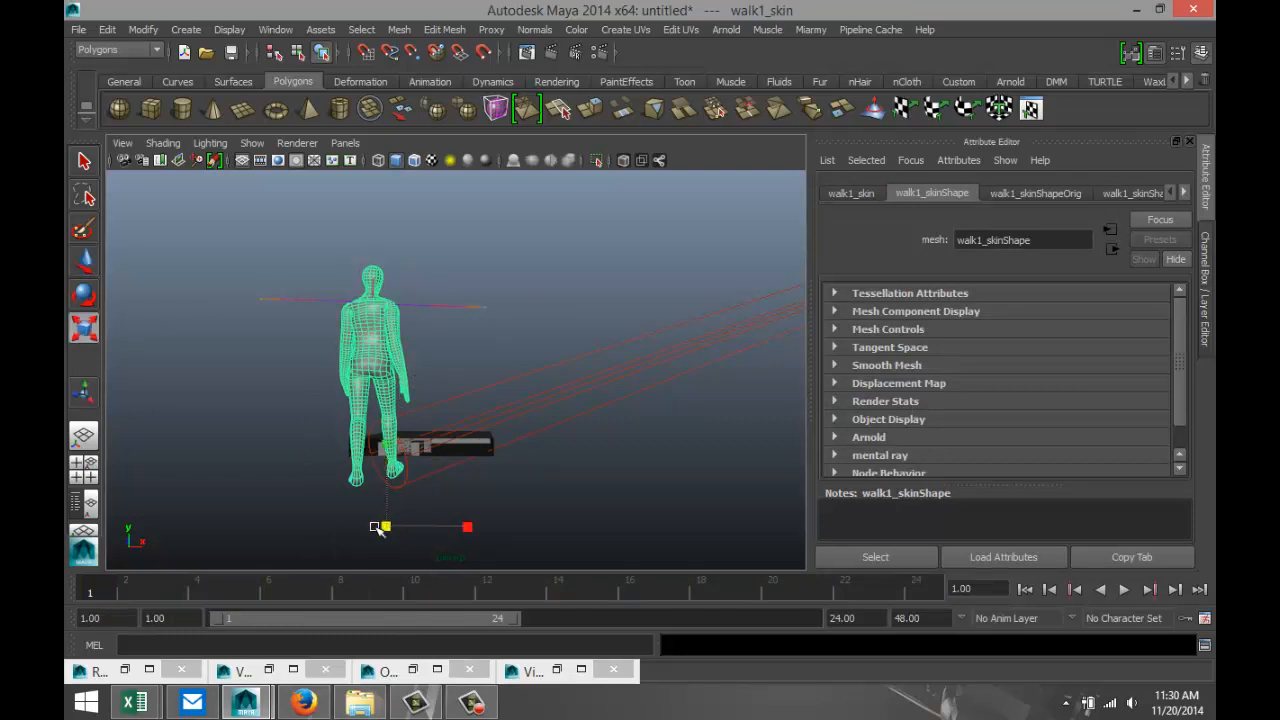
pyautogui.moveTo(379, 527); pyautogui.dragTo(71, 516)
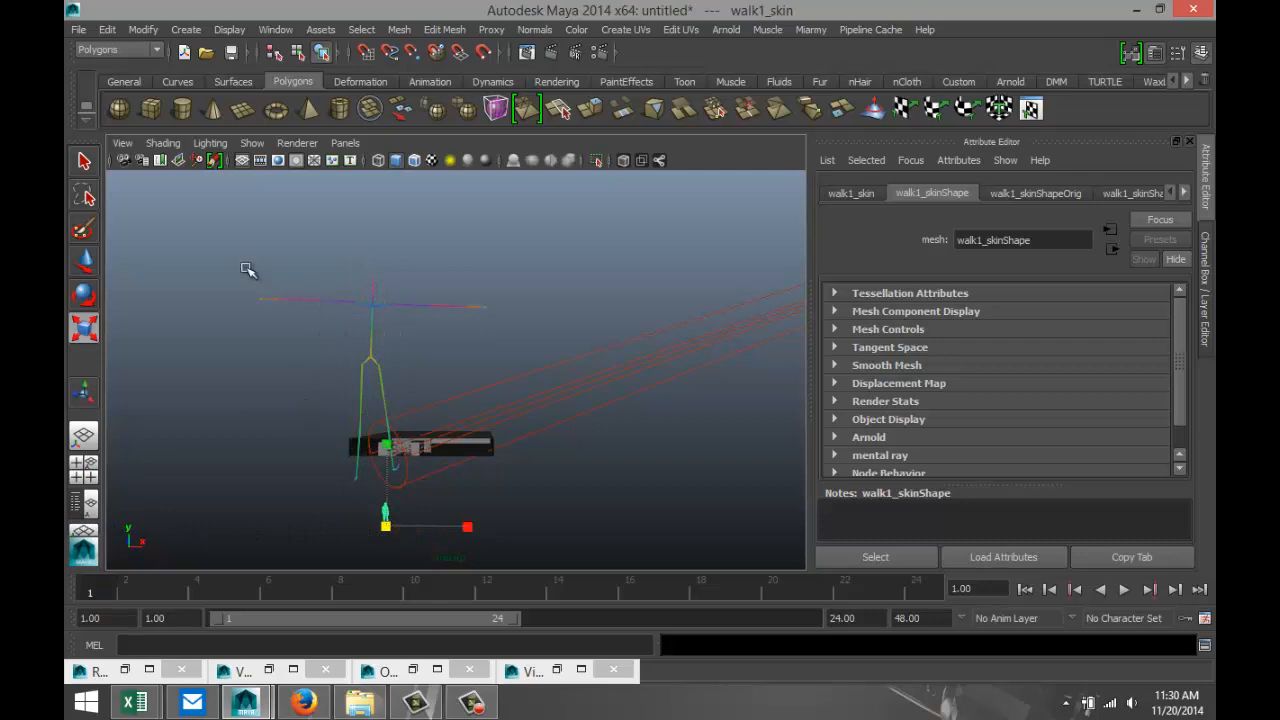
pyautogui.moveTo(246, 266); pyautogui.dragTo(448, 353)
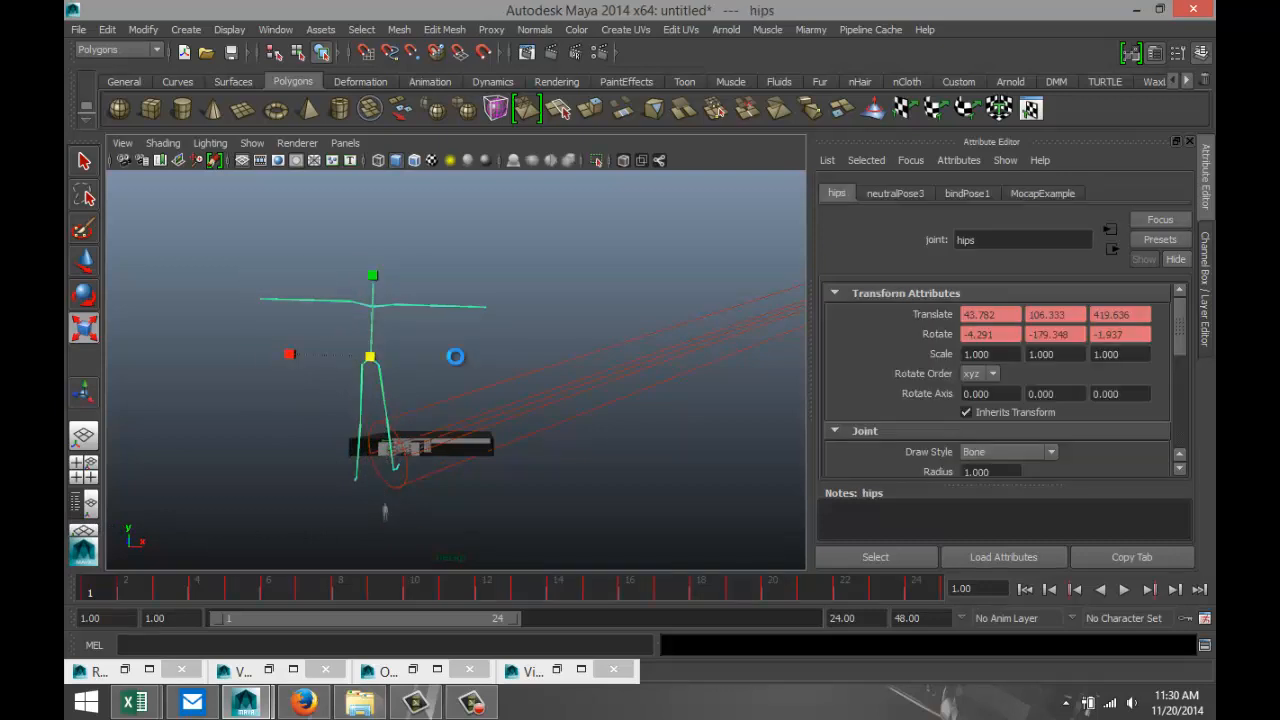
pyautogui.press('Delete')
# Select the walk1_skin figure below the scene and move it up and across toward the cell block building.
pyautogui.click(388, 513)
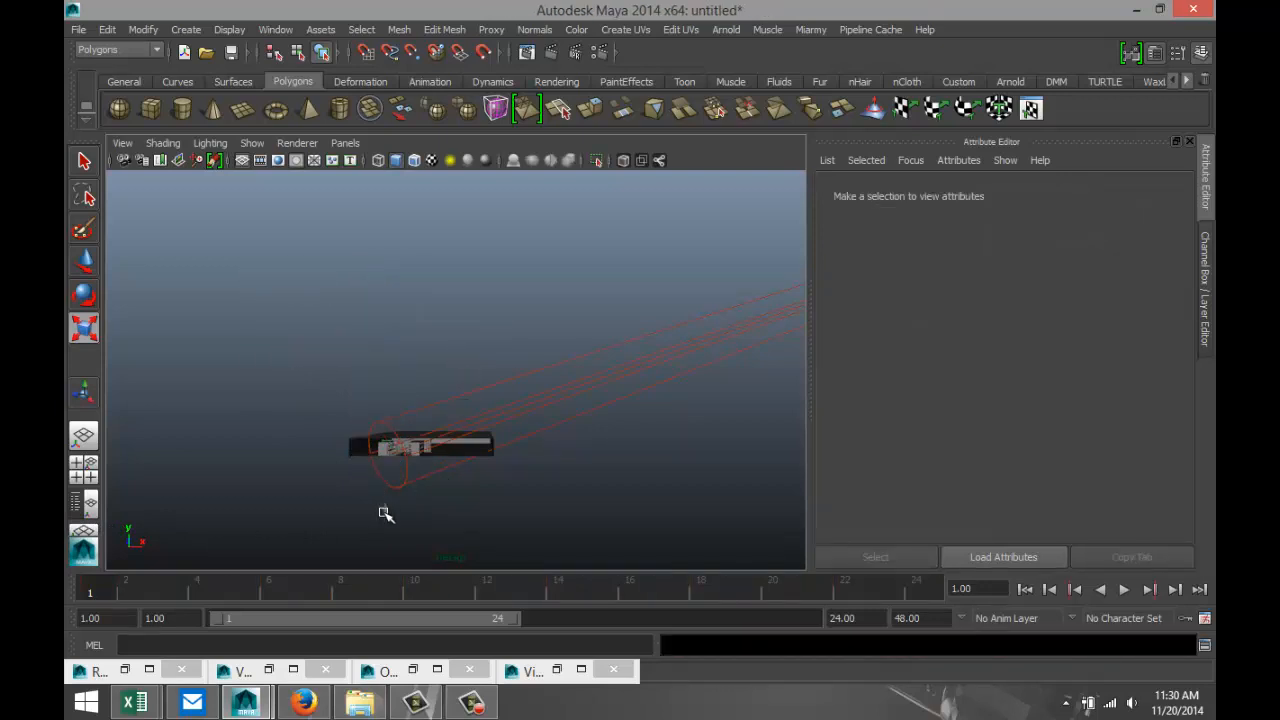
pyautogui.press('f')
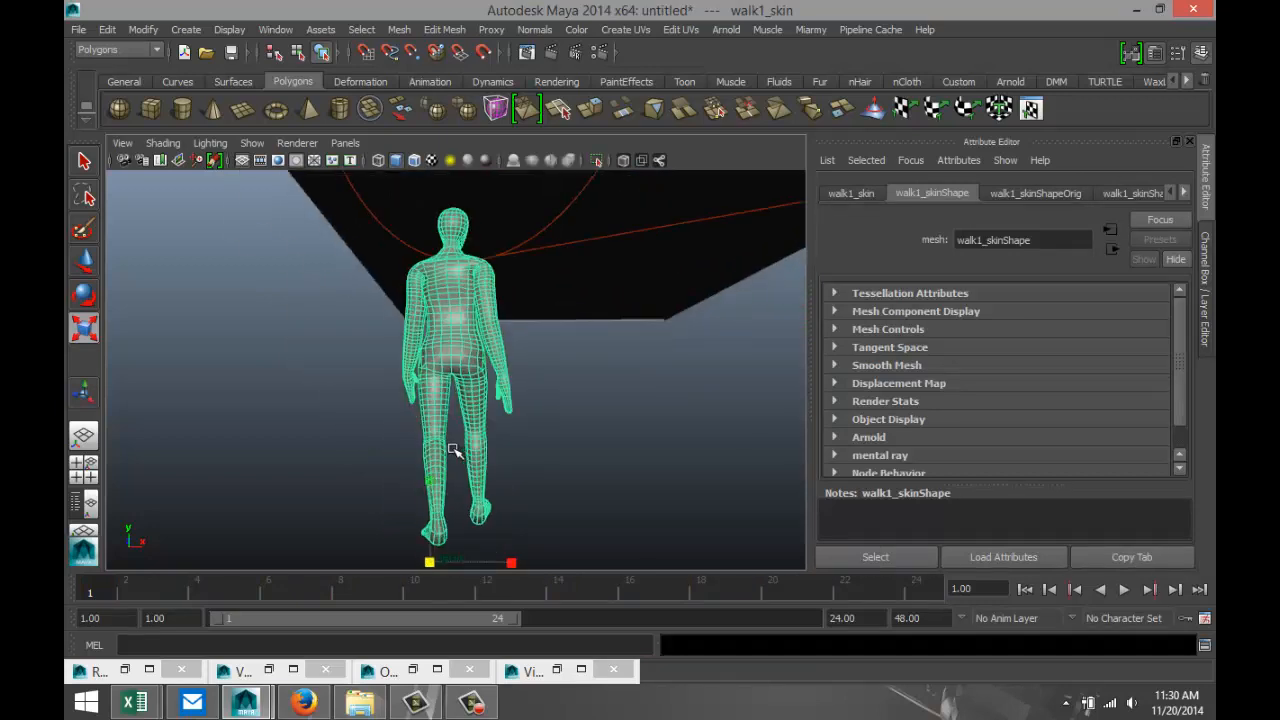
pyautogui.scroll(-10, 457, 446)
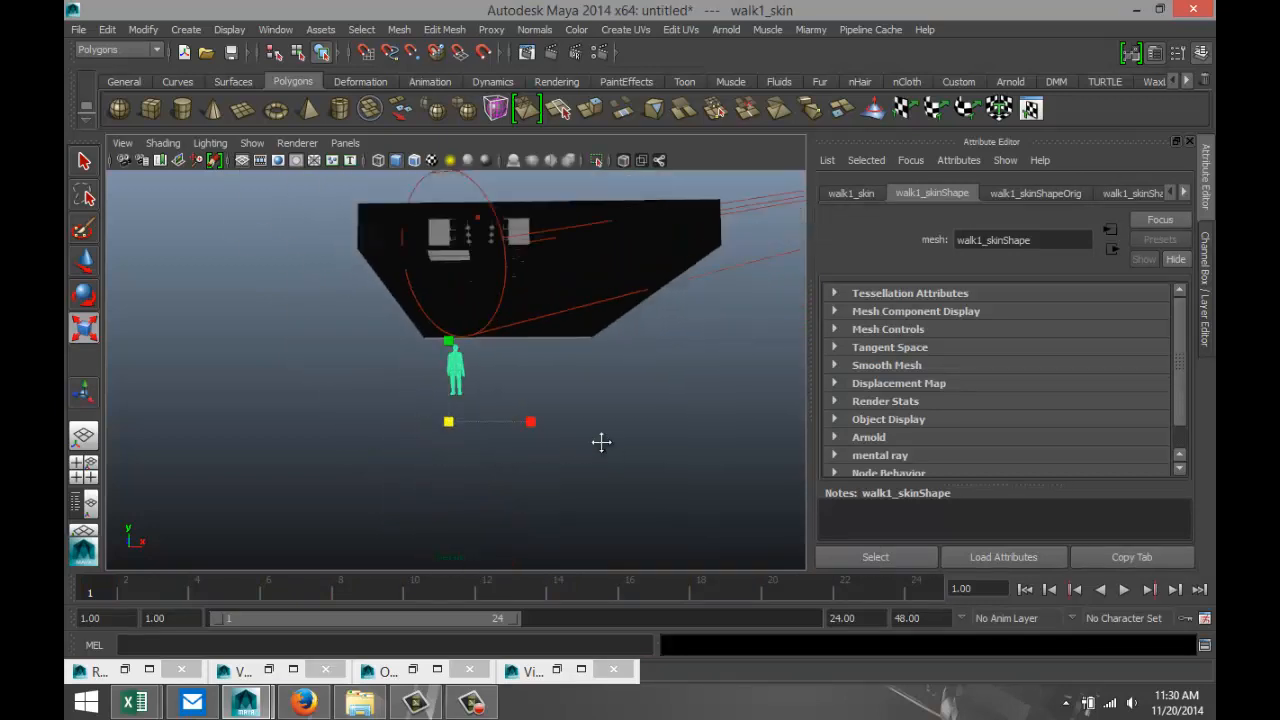
pyautogui.keyDown('alt'); pyautogui.moveTo(601, 442); pyautogui.dragTo(566, 465); pyautogui.keyUp('alt')
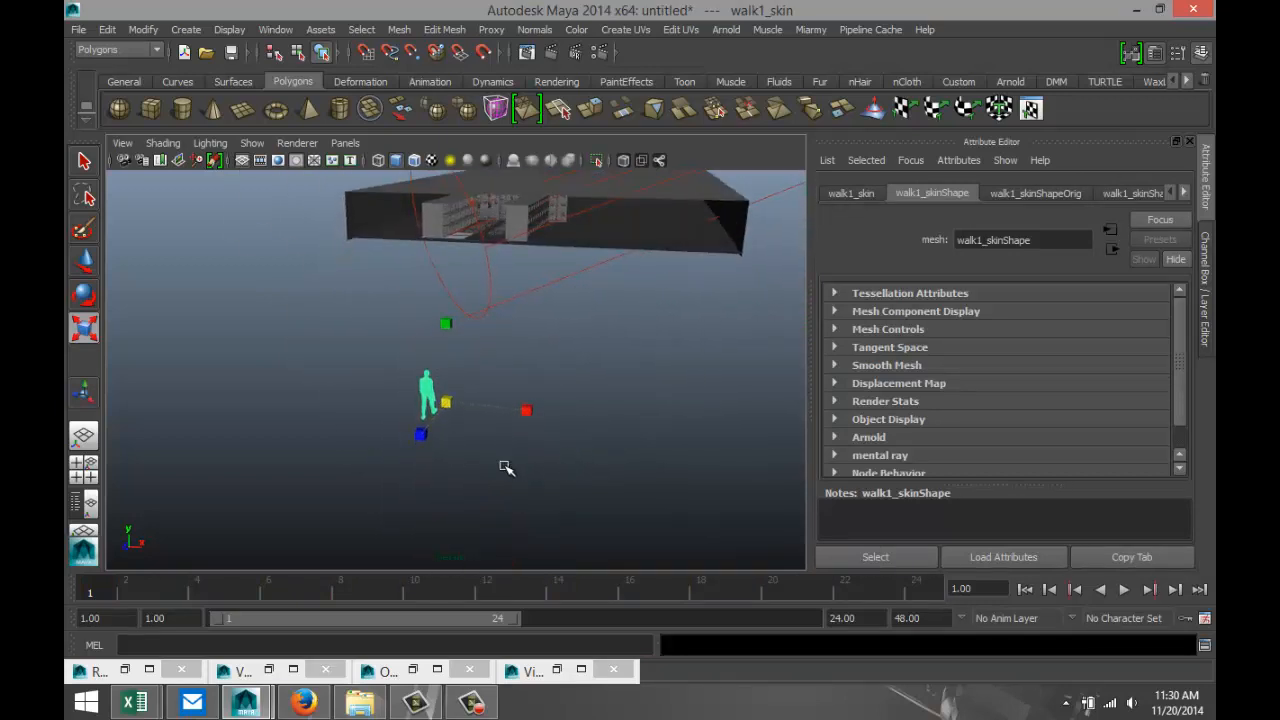
pyautogui.press('w')
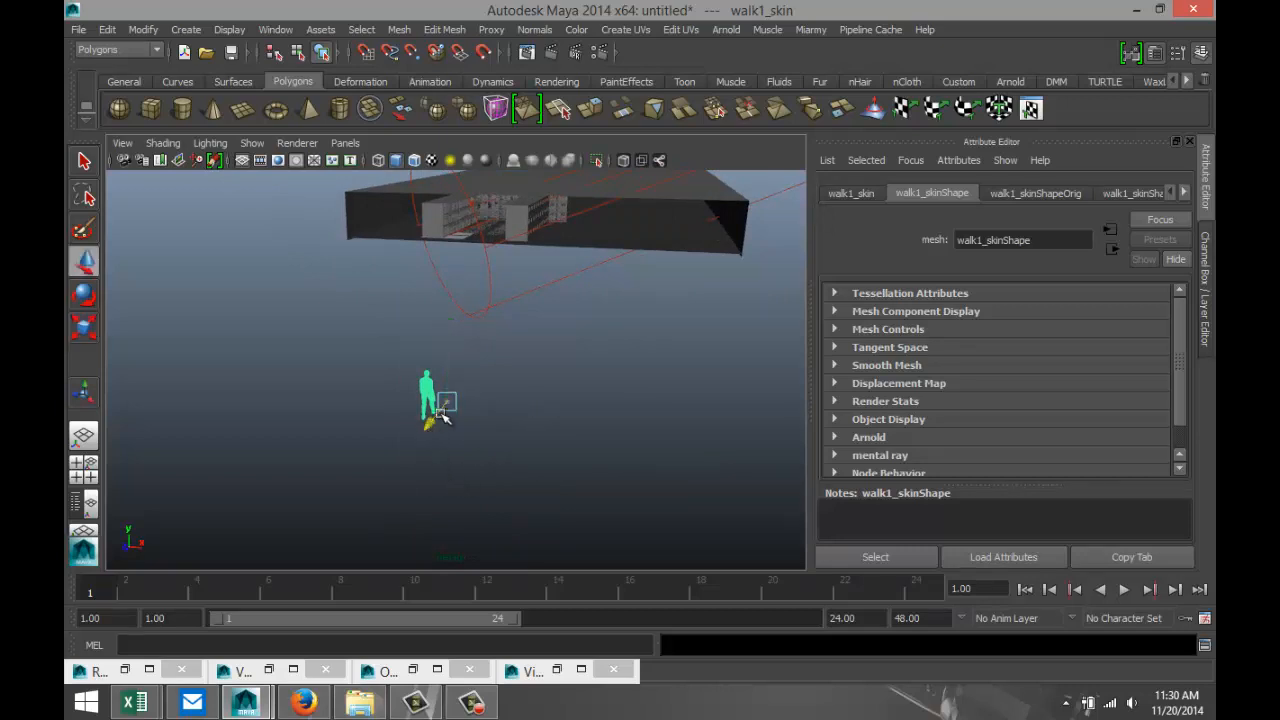
pyautogui.moveTo(437, 409); pyautogui.dragTo(511, 245)
pyautogui.moveTo(485, 204); pyautogui.dragTo(489, 193)
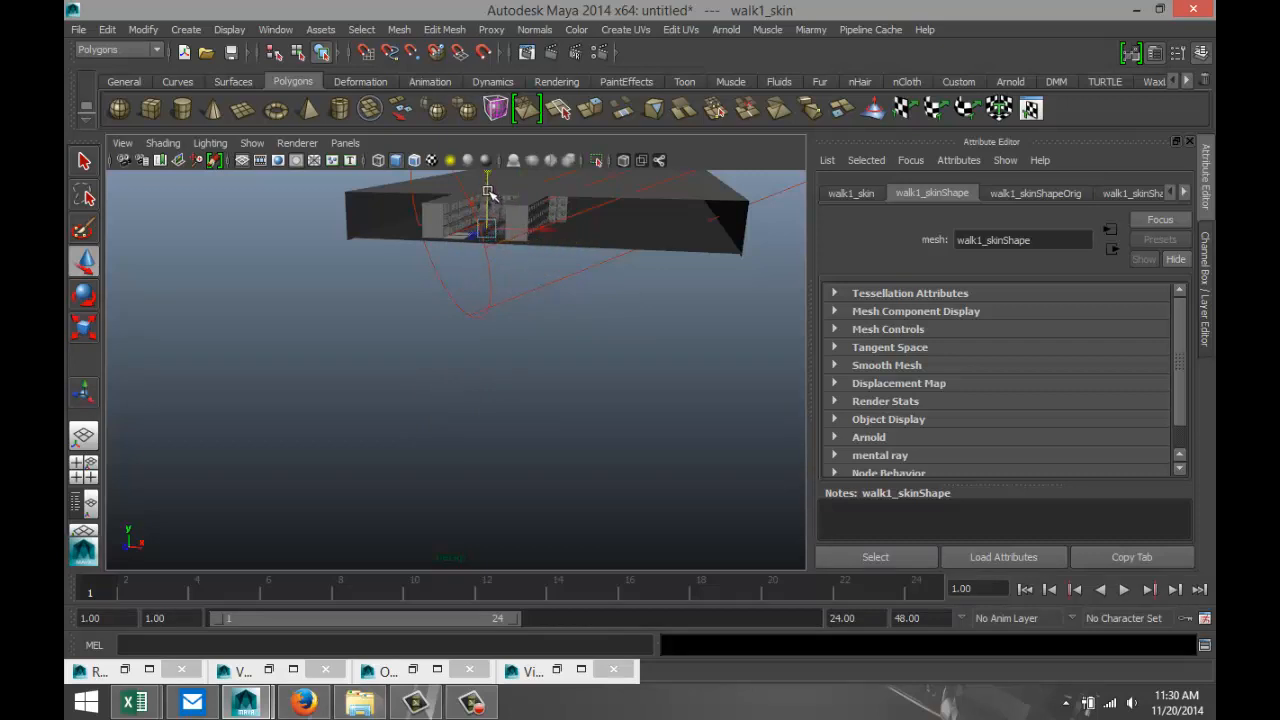
# Move the figure along its depth axis to bring it in line with the building.
pyautogui.press('f')
pyautogui.scroll(-8, 531, 371)
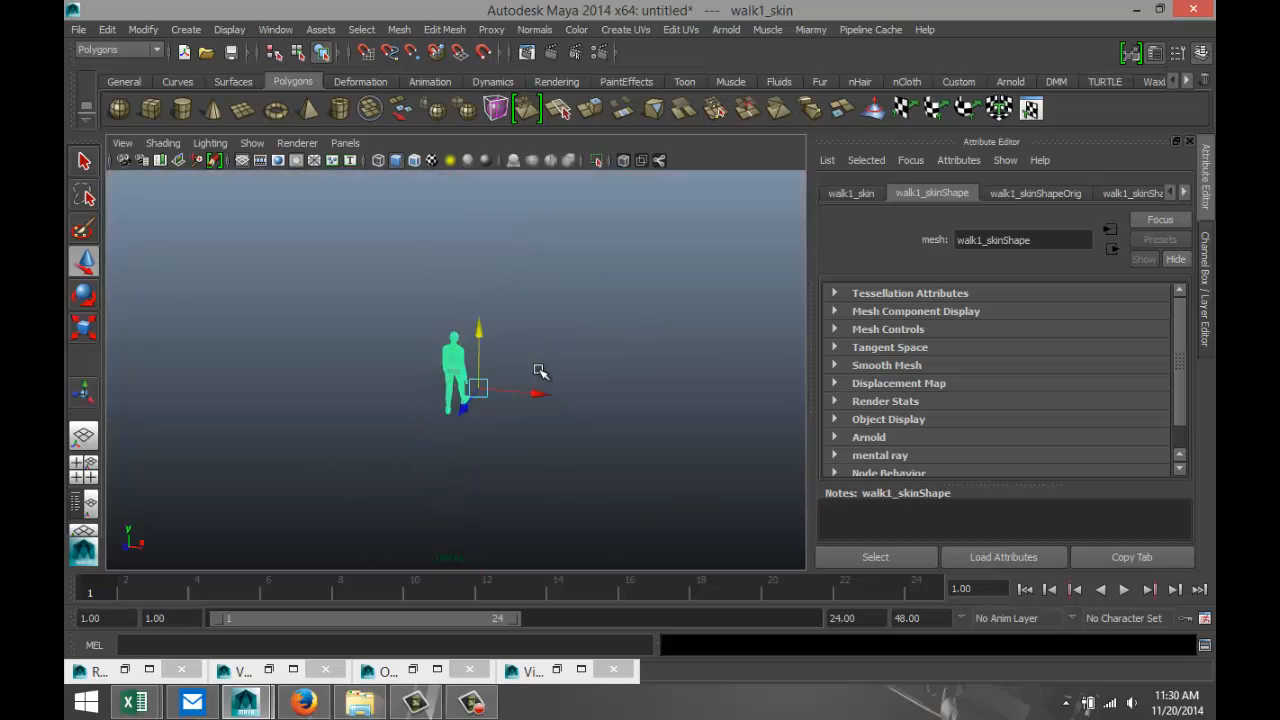
pyautogui.moveTo(533, 379); pyautogui.dragTo(525, 525)
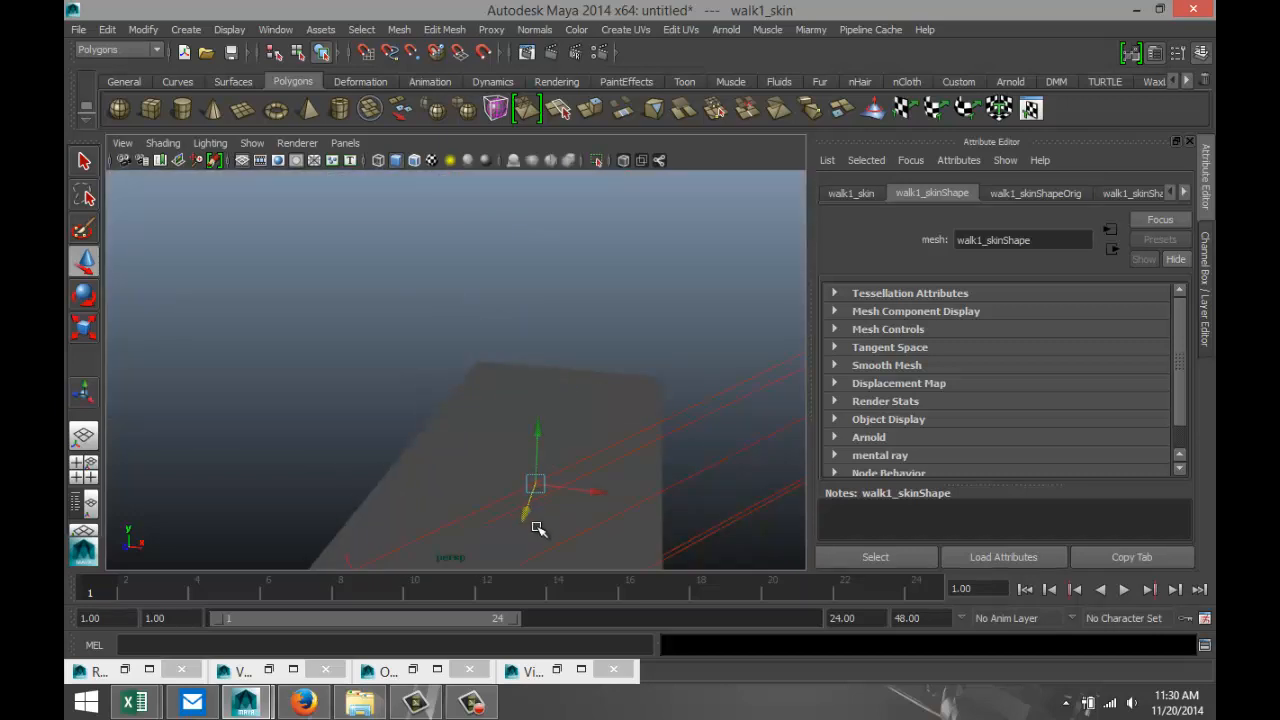
pyautogui.scroll(-2, 538, 524)
pyautogui.press('f')
pyautogui.scroll(-6, 551, 497)
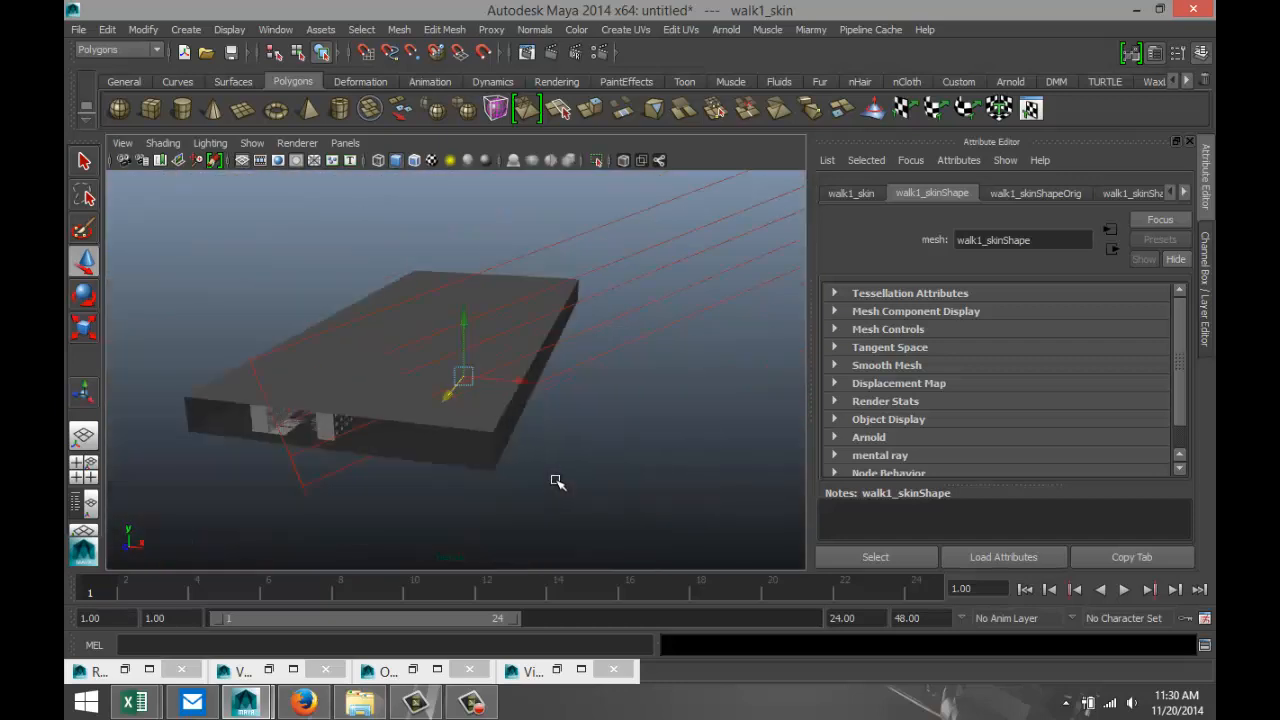
# Raise the figure toward the building's interior, then lower it to adjust its height against the floor.
pyautogui.scroll(3, 555, 479)
pyautogui.keyDown('alt'); pyautogui.moveTo(538, 470); pyautogui.dragTo(565, 451); pyautogui.keyUp('alt')
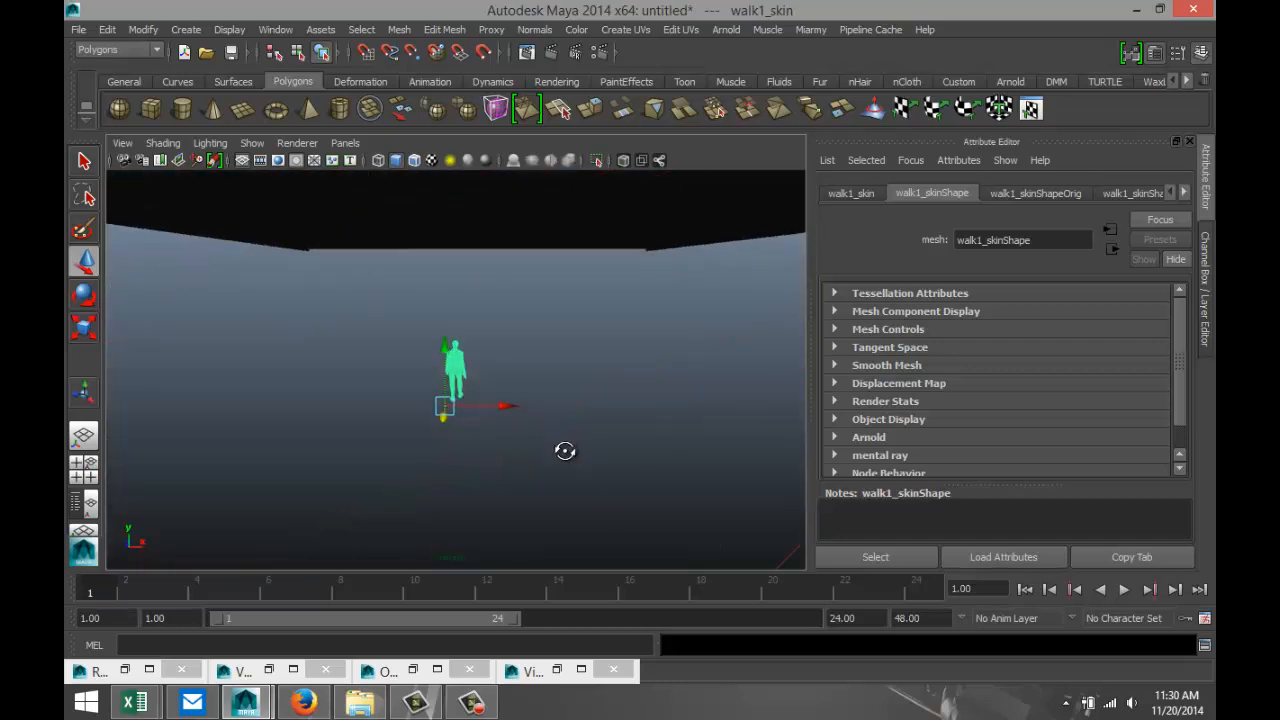
pyautogui.moveTo(455, 357); pyautogui.dragTo(453, 205)
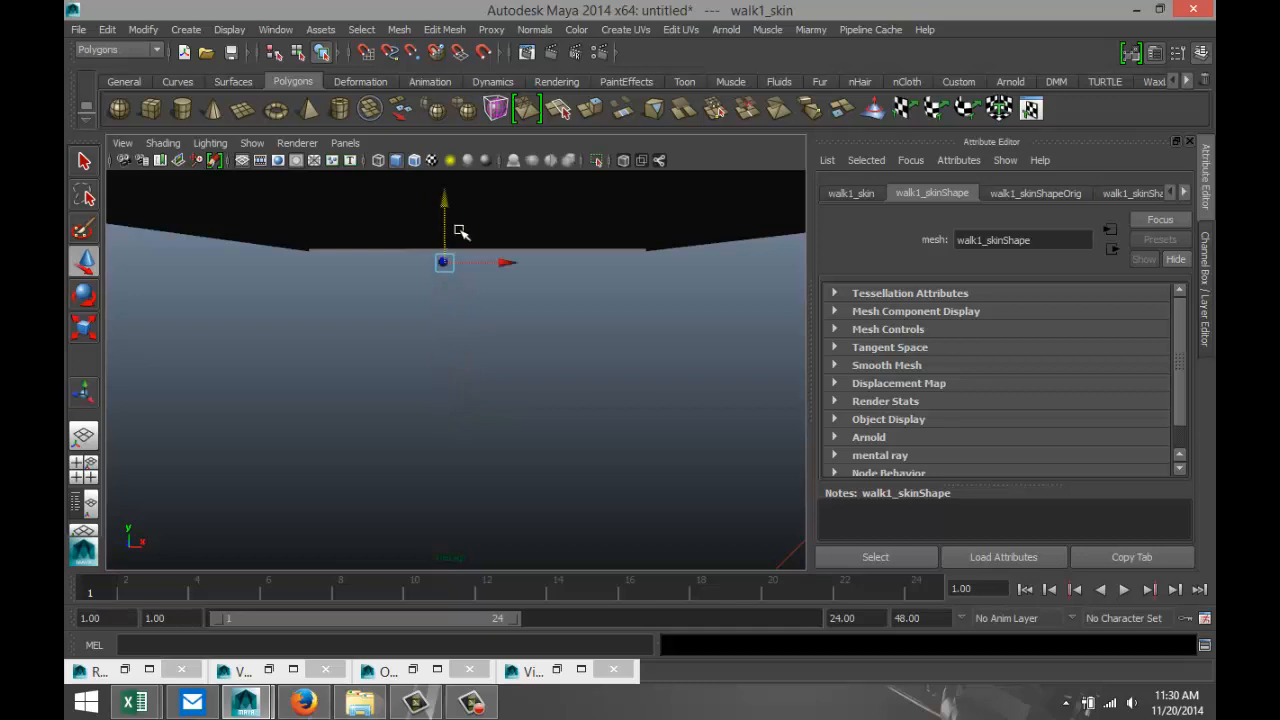
pyautogui.keyDown('alt'); pyautogui.moveTo(511, 346); pyautogui.dragTo(566, 384); pyautogui.keyUp('alt')
pyautogui.scroll(-3, 508, 354)
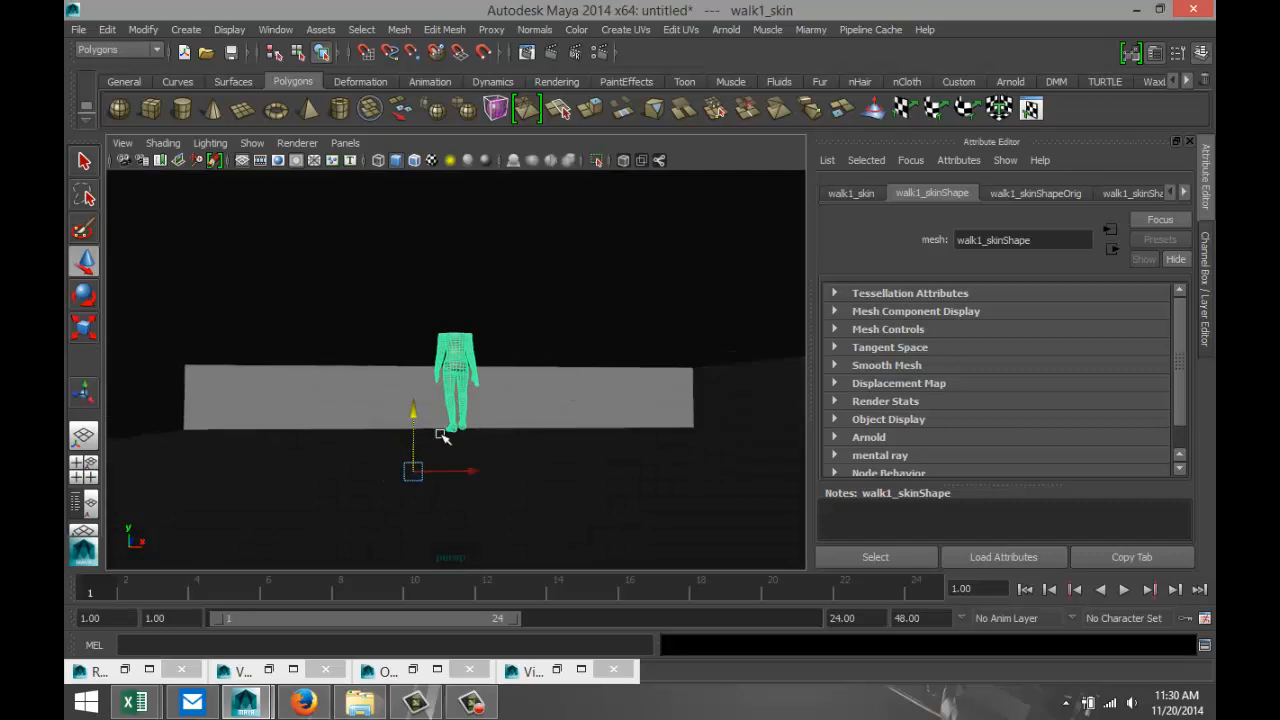
pyautogui.moveTo(411, 413); pyautogui.dragTo(431, 520)
# Raise the figure again from a side view to bring it inside the building near the cell blocks.
pyautogui.scroll(-5, 435, 521)
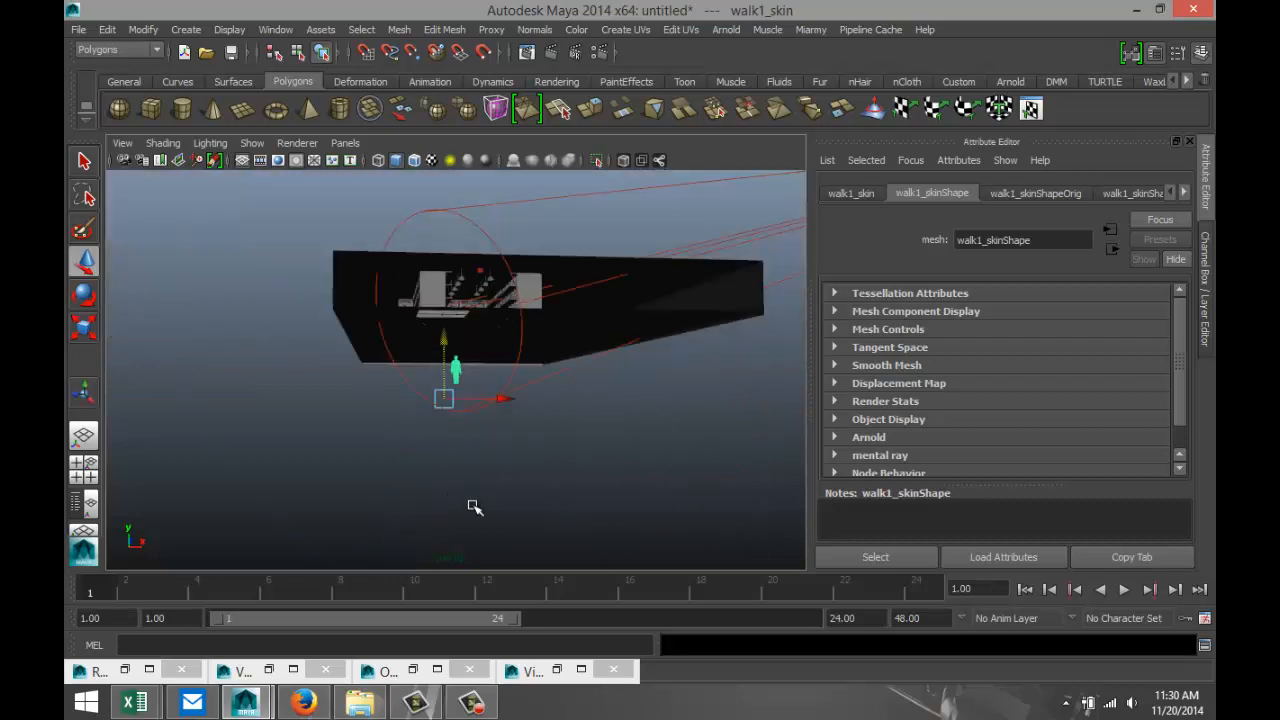
pyautogui.keyDown('alt'); pyautogui.moveTo(414, 486); pyautogui.dragTo(695, 398); pyautogui.keyUp('alt')
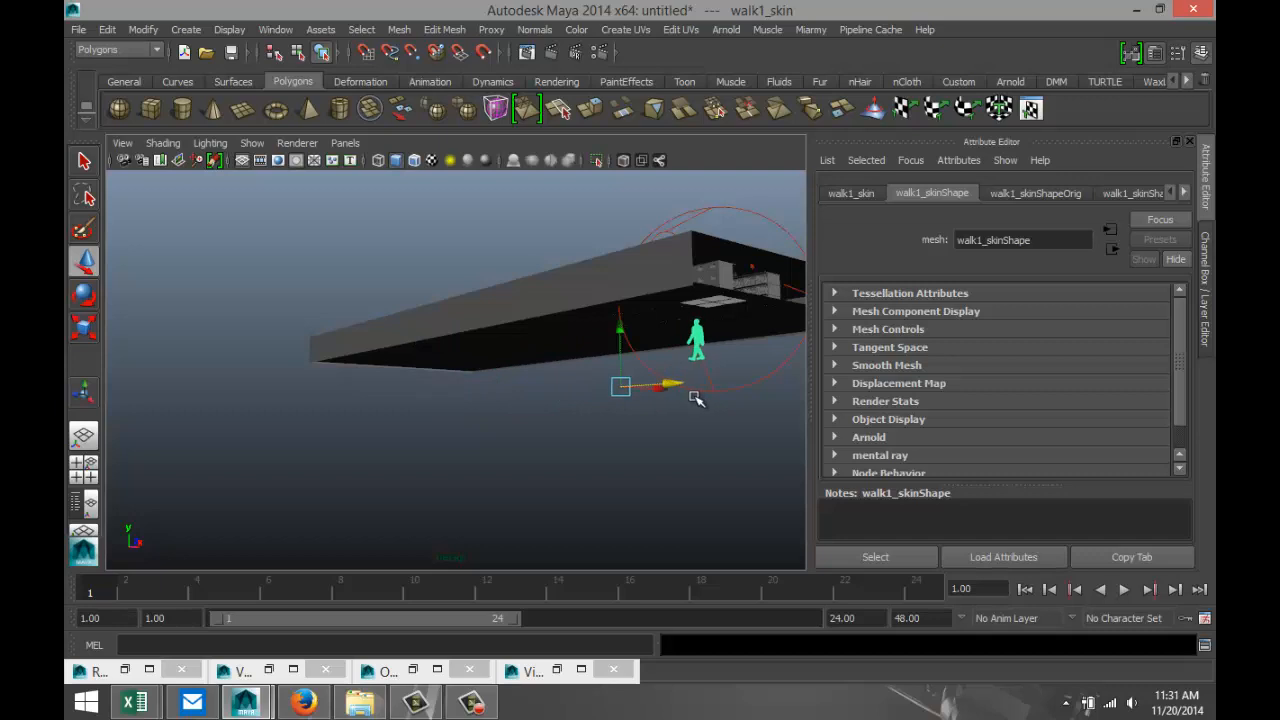
pyautogui.moveTo(620, 331); pyautogui.dragTo(615, 281)
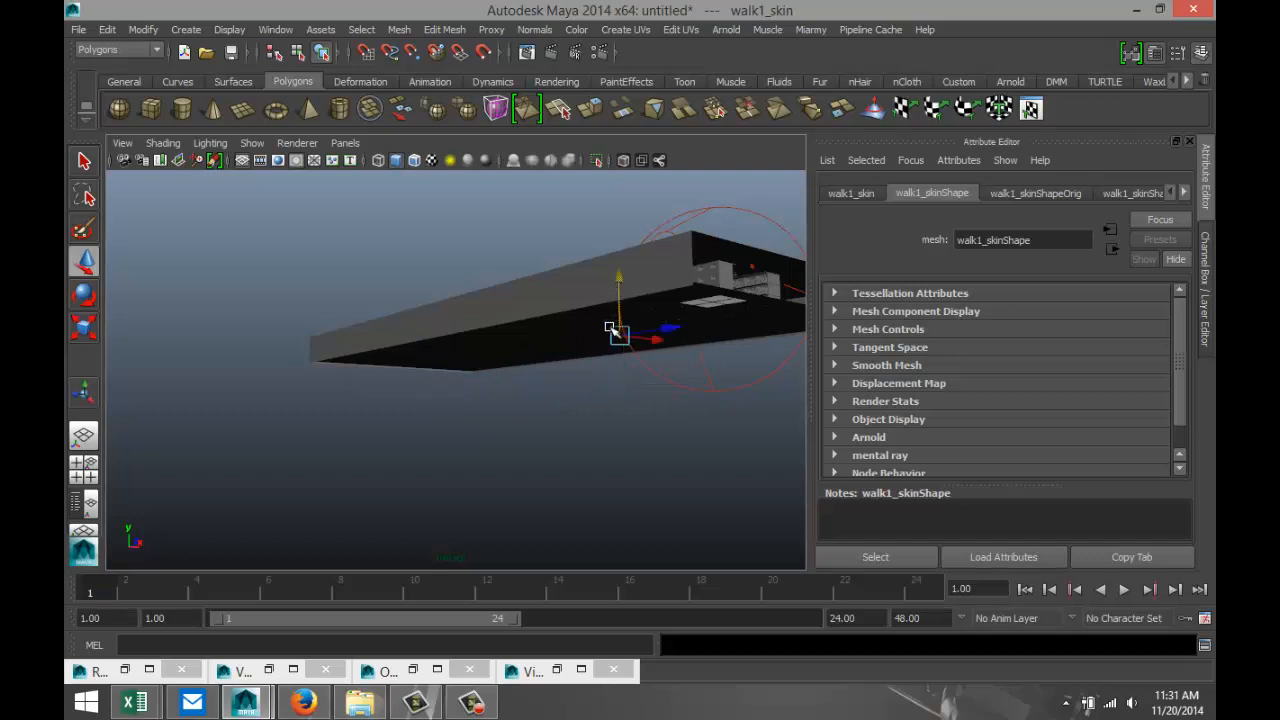
pyautogui.press('f')
pyautogui.scroll(-4, 565, 389)
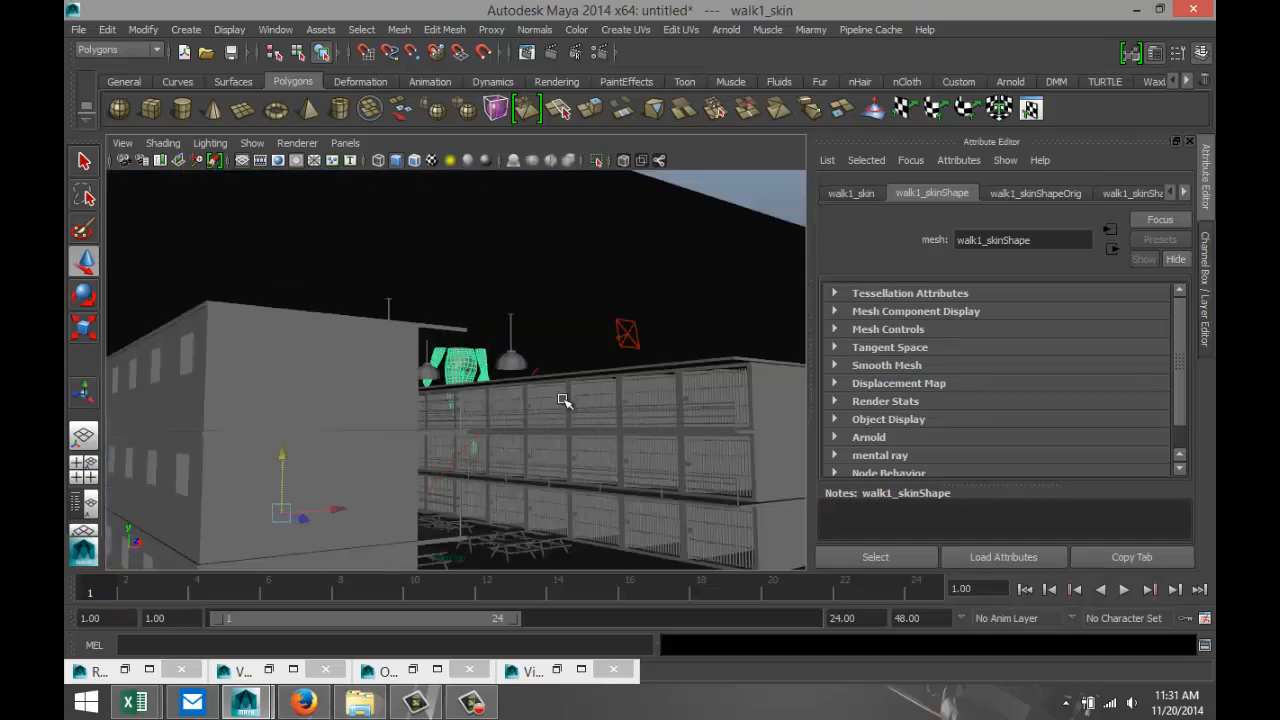
pyautogui.keyDown('alt'); pyautogui.moveTo(567, 430); pyautogui.dragTo(520, 437); pyautogui.keyUp('alt')
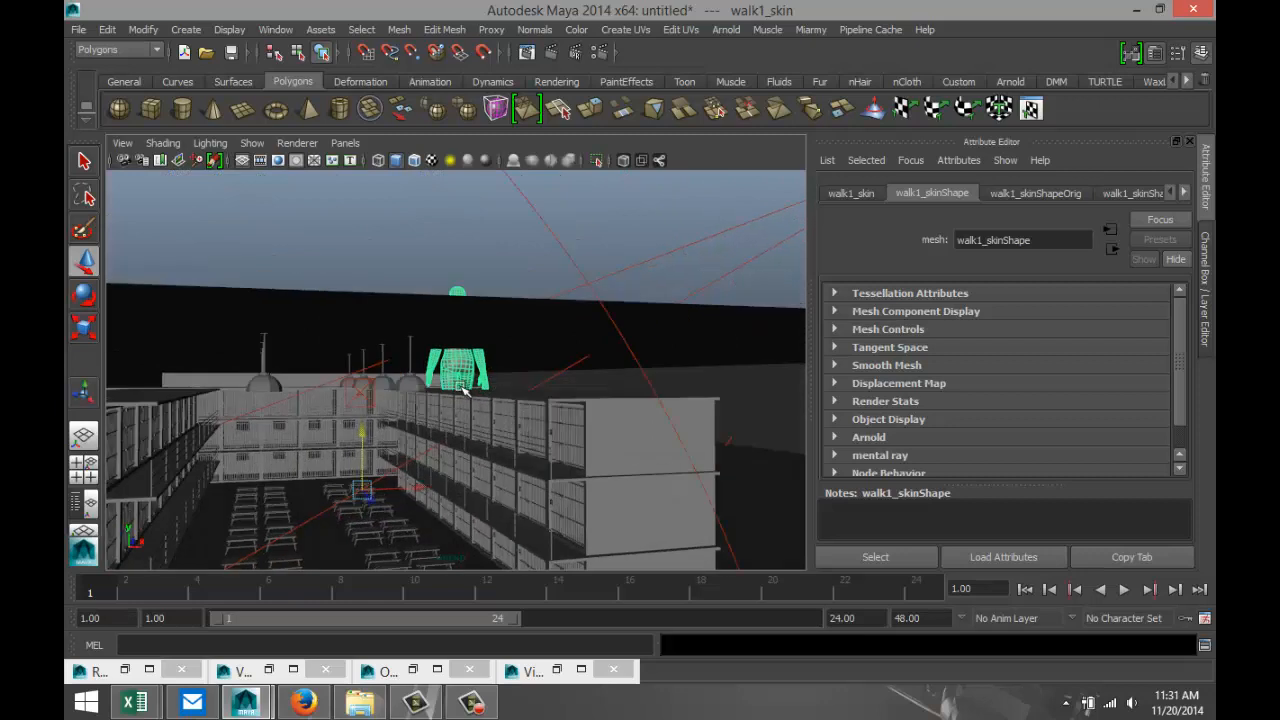
# Scale the figure down uniformly to about one cell tier in height and center its pivot.
pyautogui.press('r')
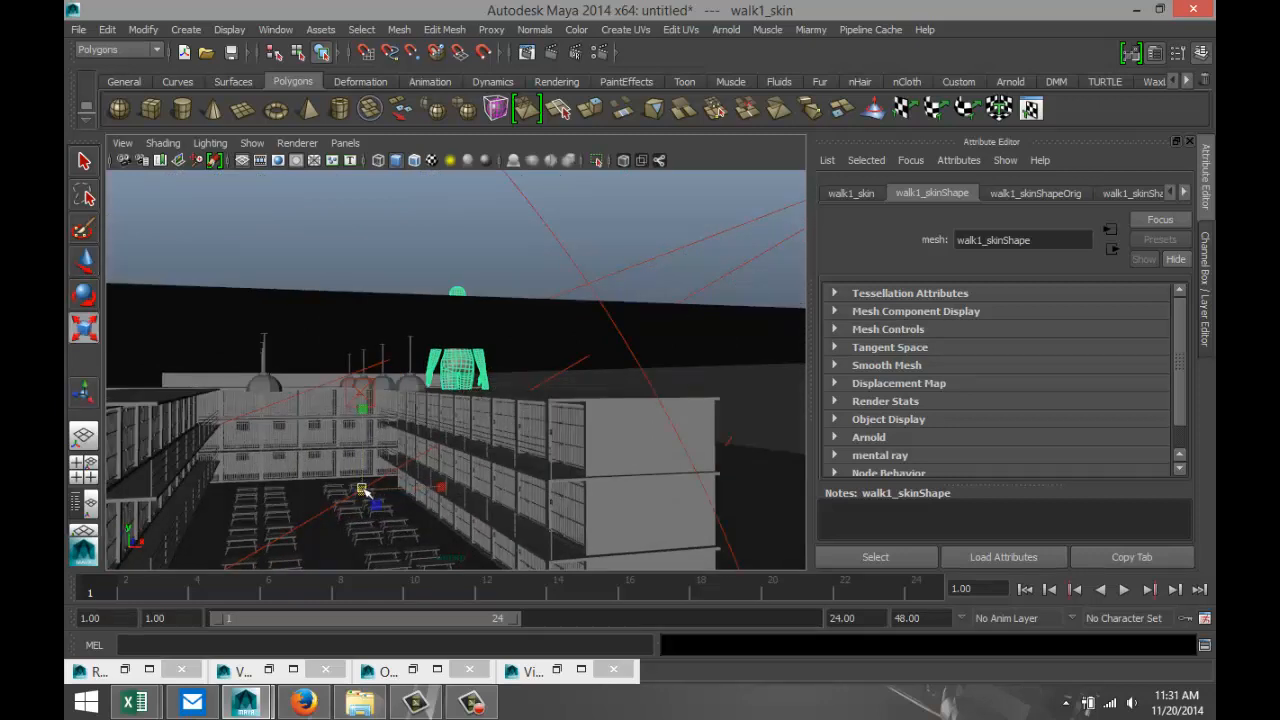
pyautogui.moveTo(362, 490); pyautogui.dragTo(133, 515)
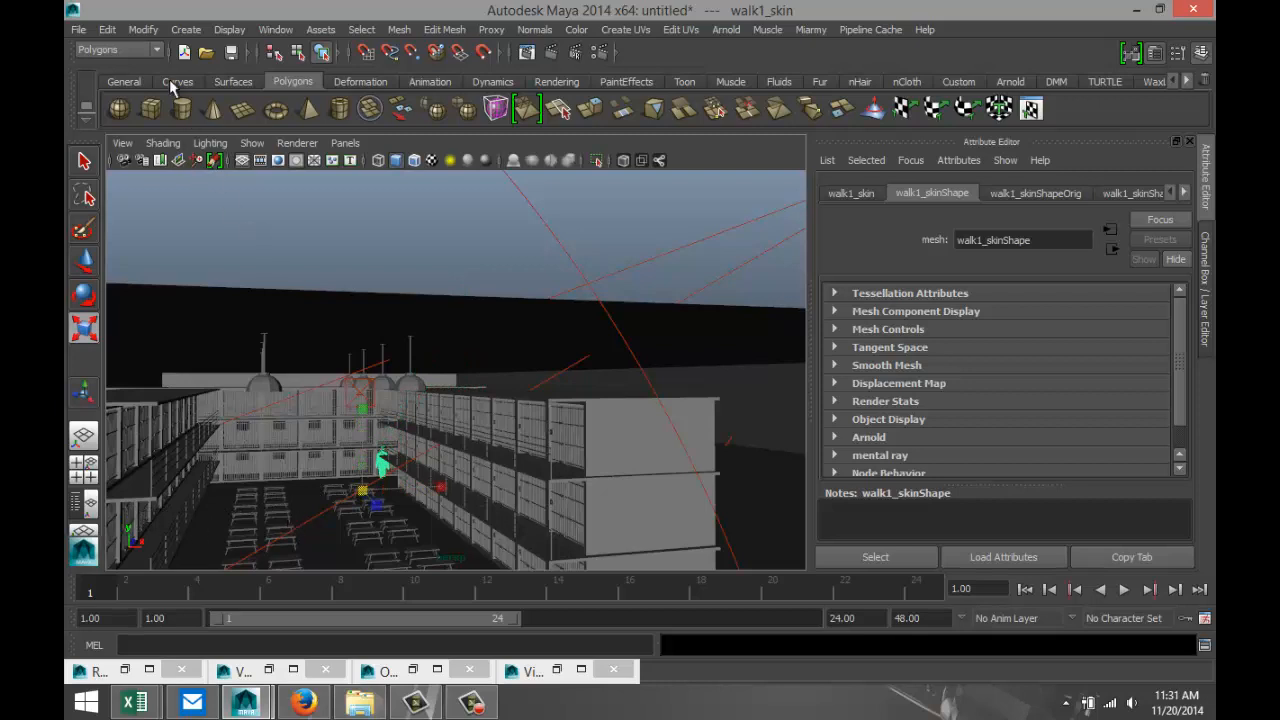
pyautogui.click(143, 29)
pyautogui.click(200, 195)
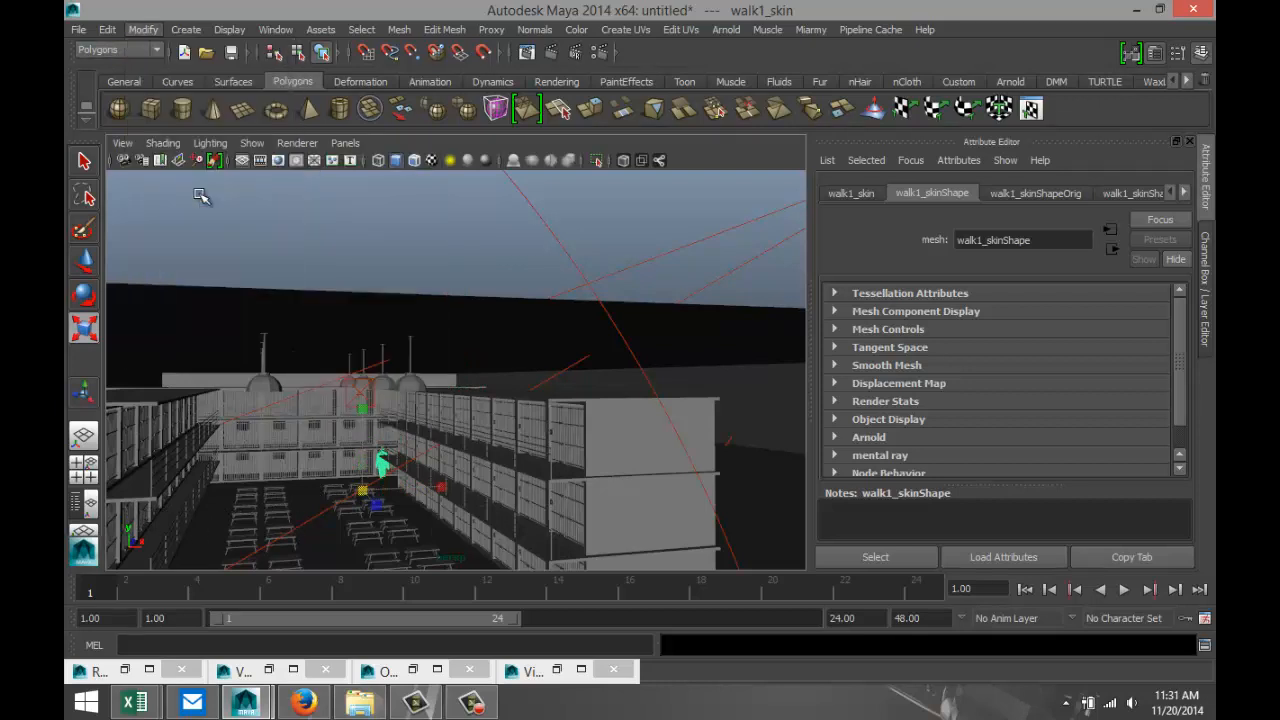
pyautogui.press('f')
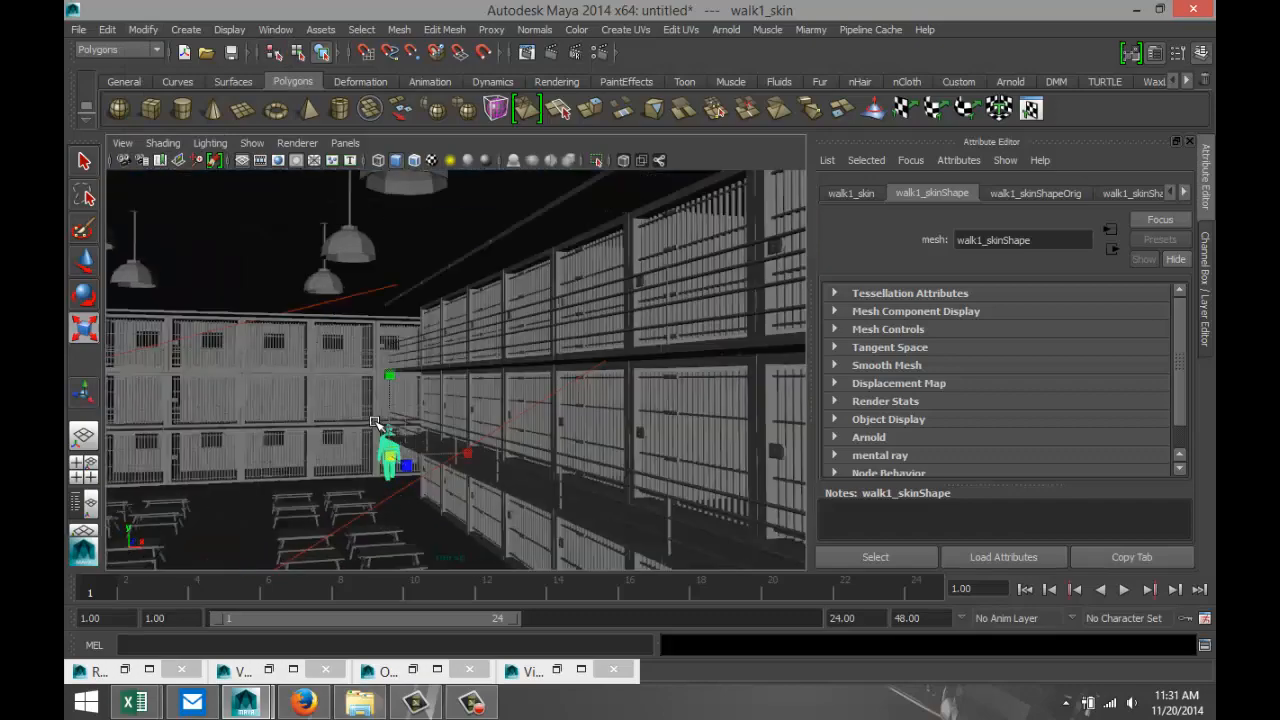
# Scale the figure down further so it is shorter than the ground-floor cell doors.
pyautogui.scroll(-7, 407, 449)
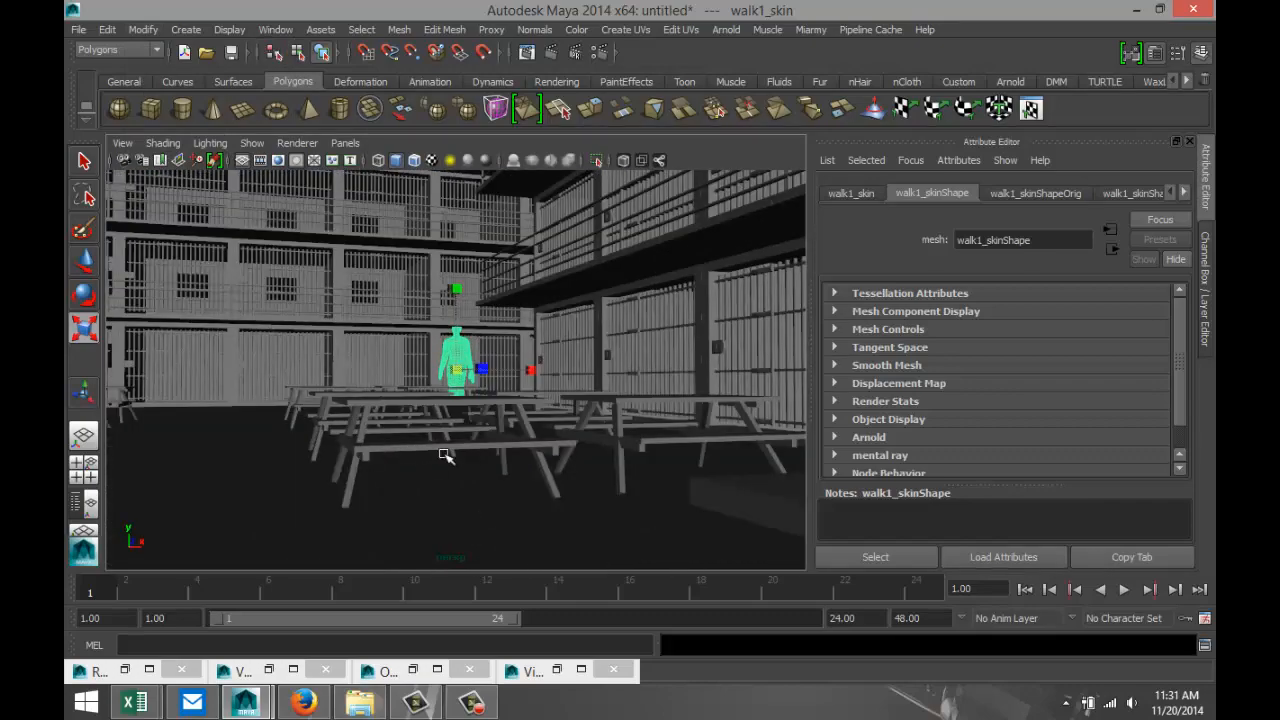
pyautogui.moveTo(446, 456)
pyautogui.keyDown('alt'); pyautogui.mouseDown()
pyautogui.moveTo(483, 463)
pyautogui.moveTo(460, 467)
pyautogui.mouseUp(); pyautogui.keyUp('alt')
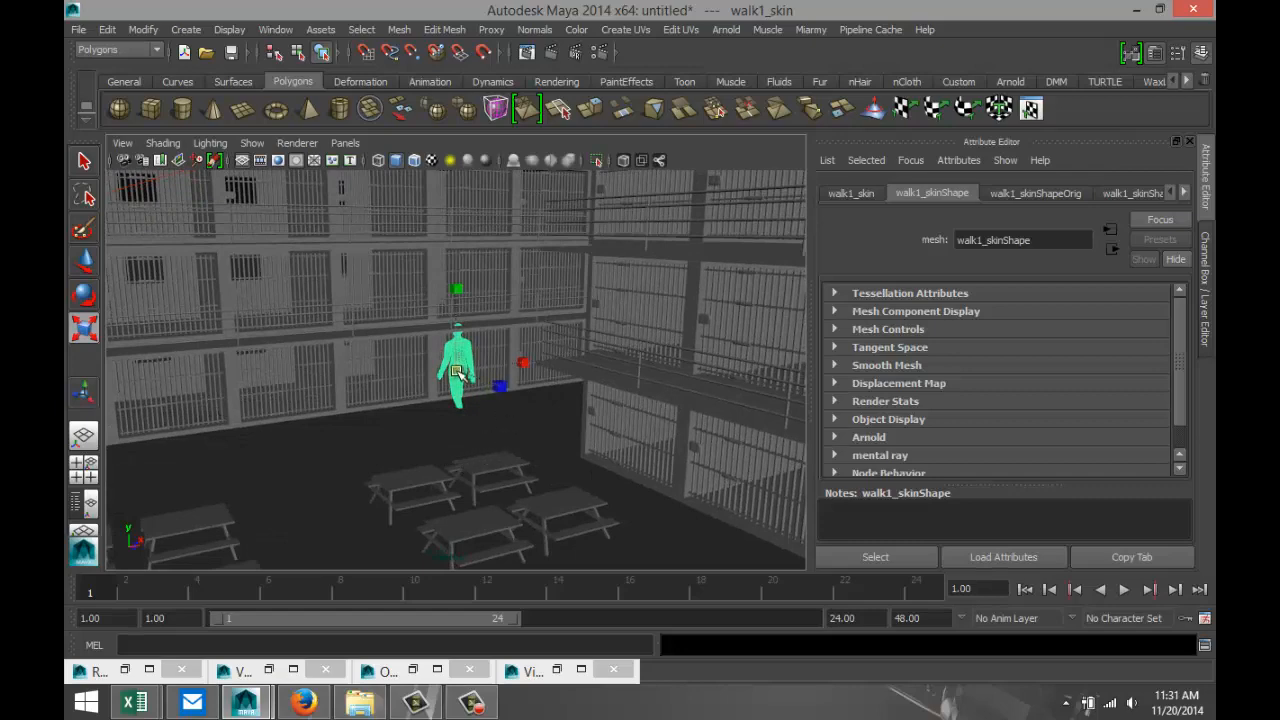
pyautogui.moveTo(457, 371); pyautogui.dragTo(430, 374)
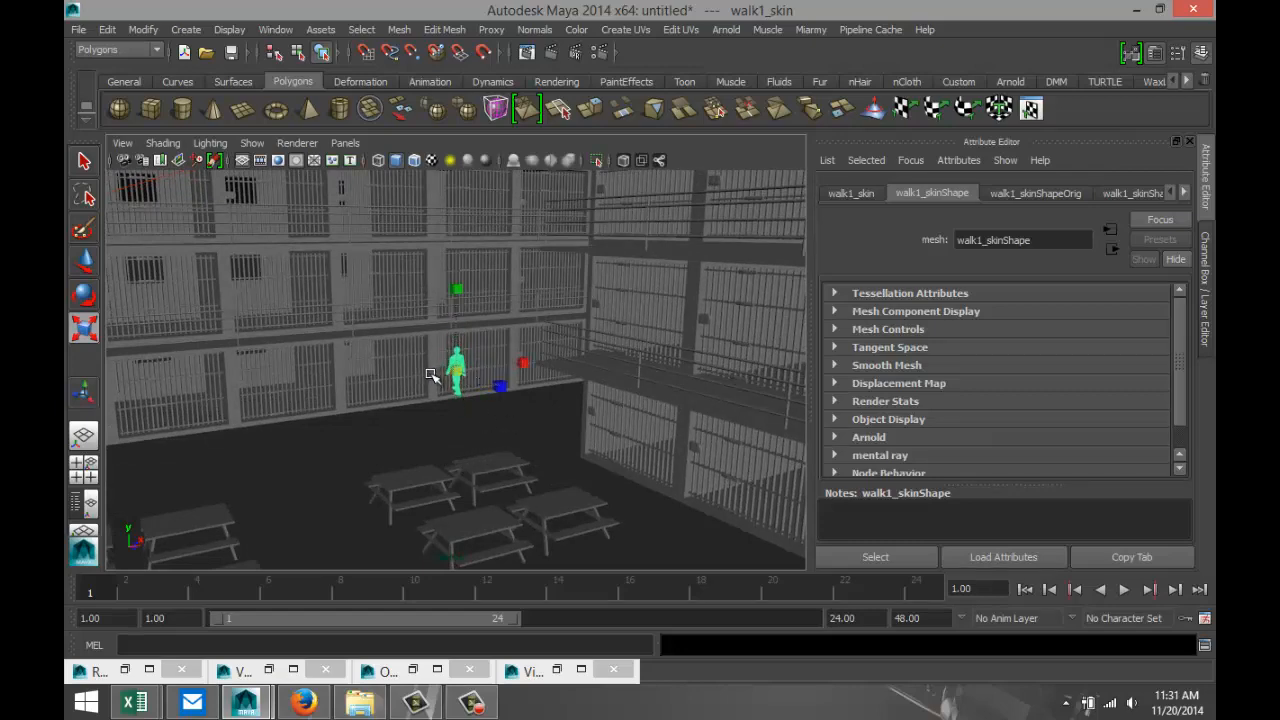
pyautogui.press('f')
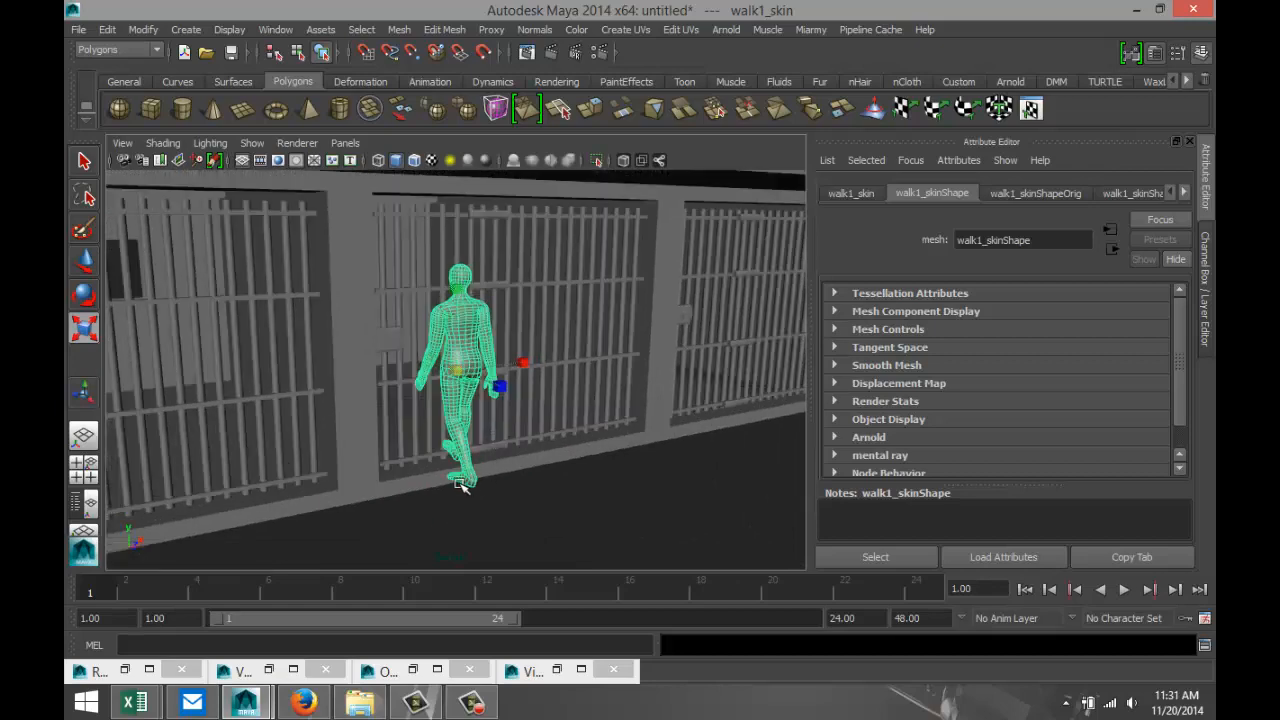
# Lower the figure toward the floor in front of the cells, enlarge it slightly and adjust its height.
pyautogui.keyDown('alt'); pyautogui.moveTo(460, 485); pyautogui.dragTo(515, 468); pyautogui.keyUp('alt')
pyautogui.press('w')
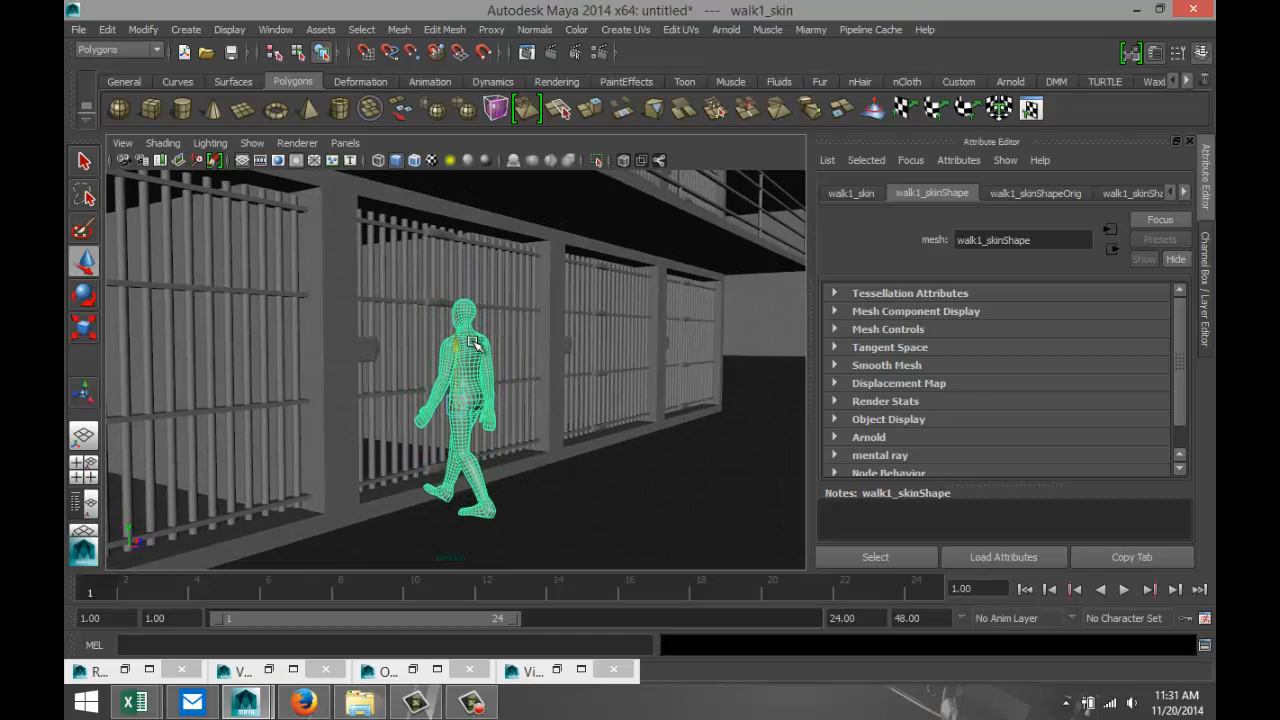
pyautogui.moveTo(478, 350); pyautogui.dragTo(483, 362)
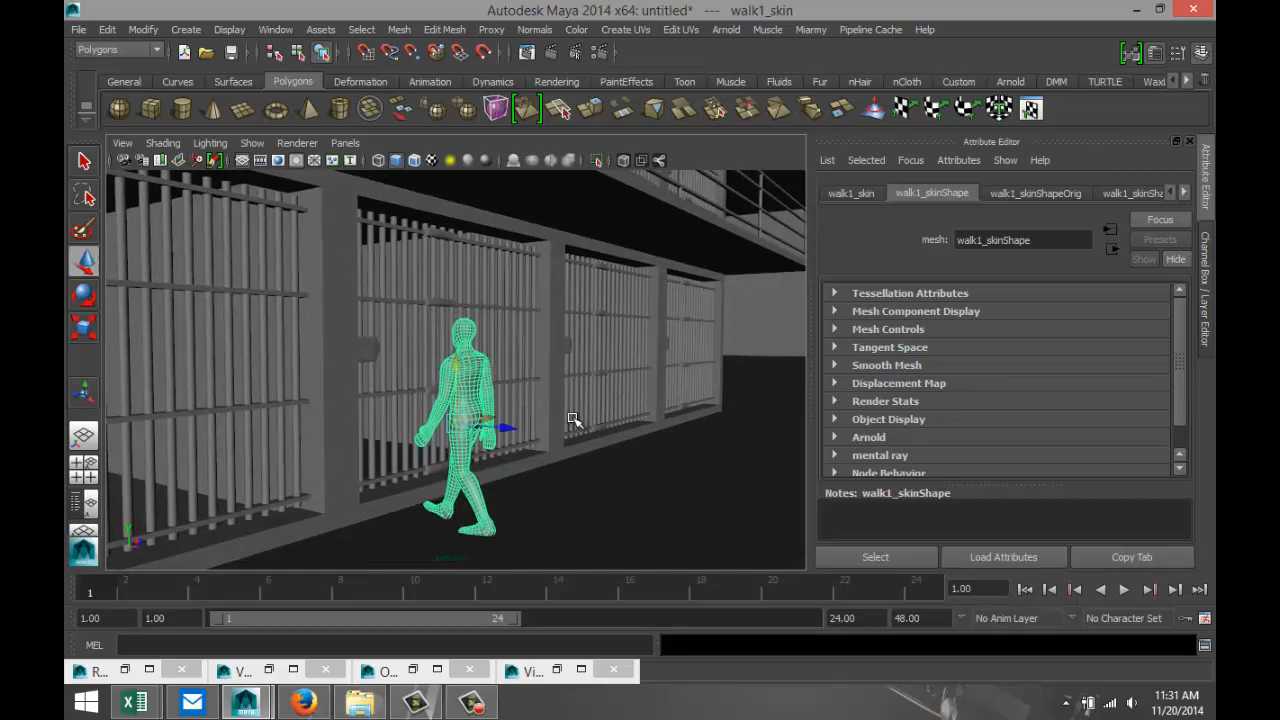
pyautogui.keyDown('alt'); pyautogui.moveTo(573, 420); pyautogui.dragTo(509, 438); pyautogui.keyUp('alt')
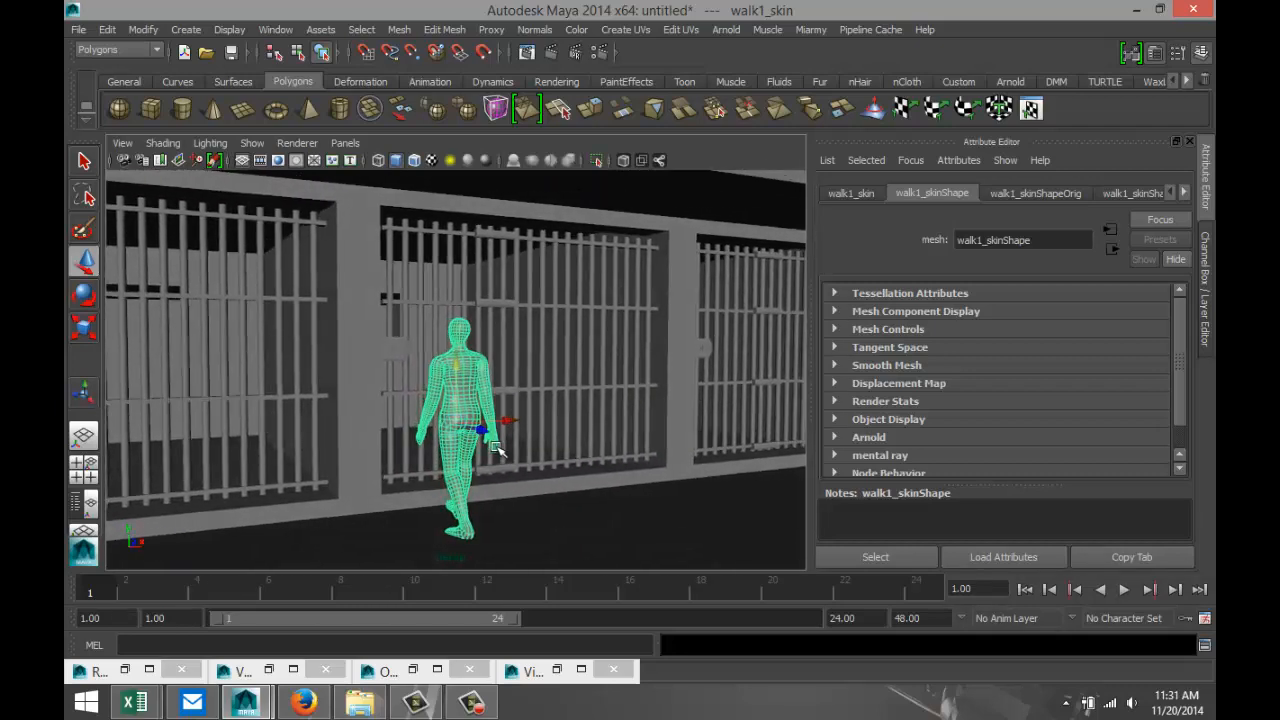
pyautogui.press('r')
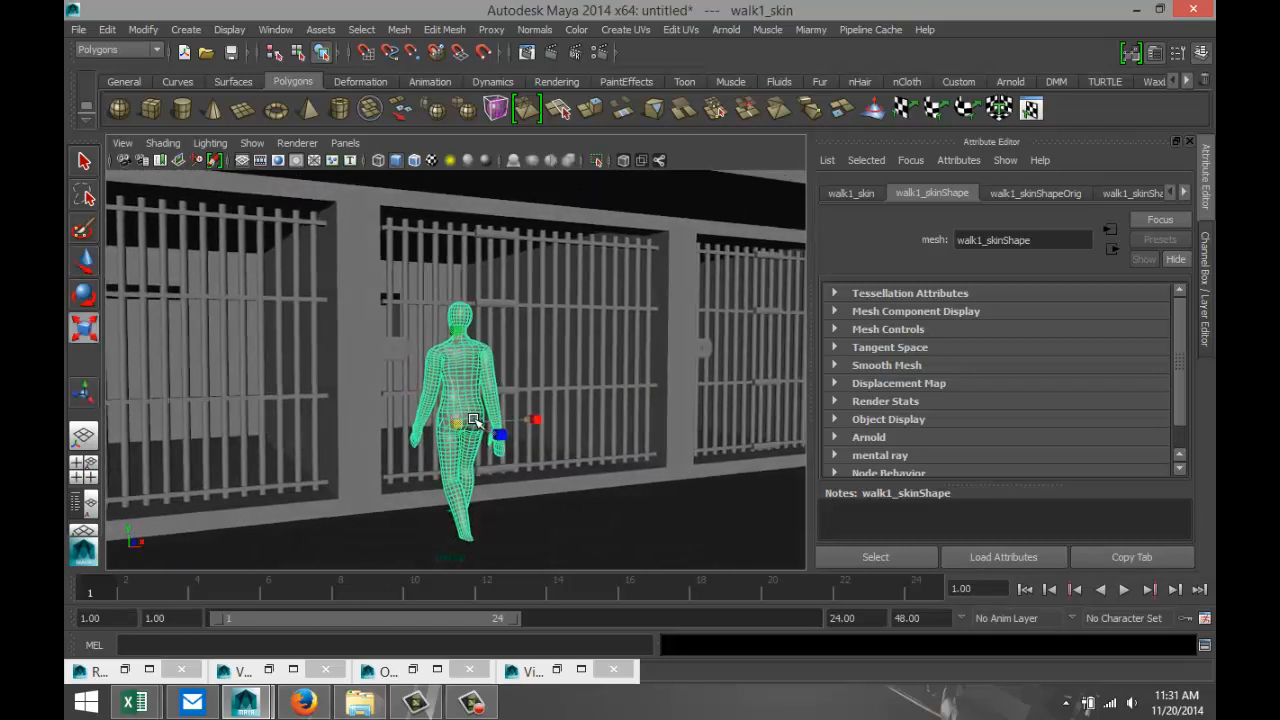
pyautogui.press('e')
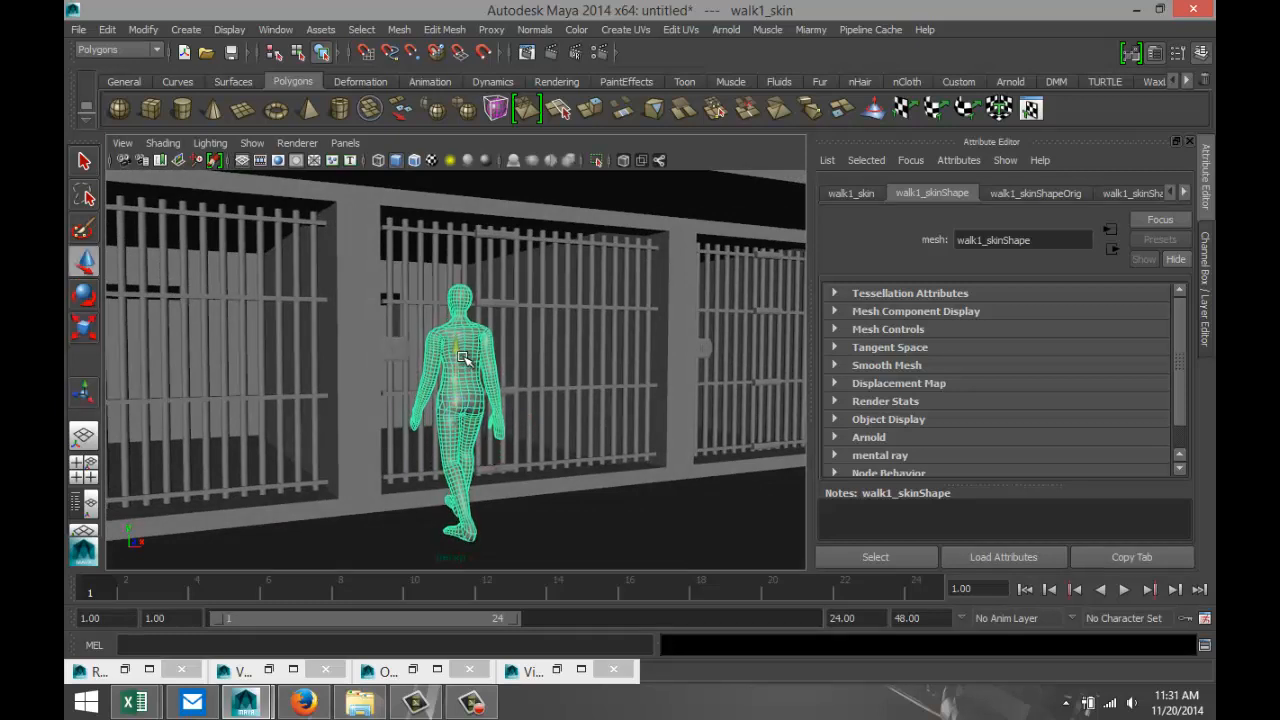
# In the top view, move the figure into the central aisle between the two columns of picnic tables.
pyautogui.click(83, 464)
pyautogui.press('space')
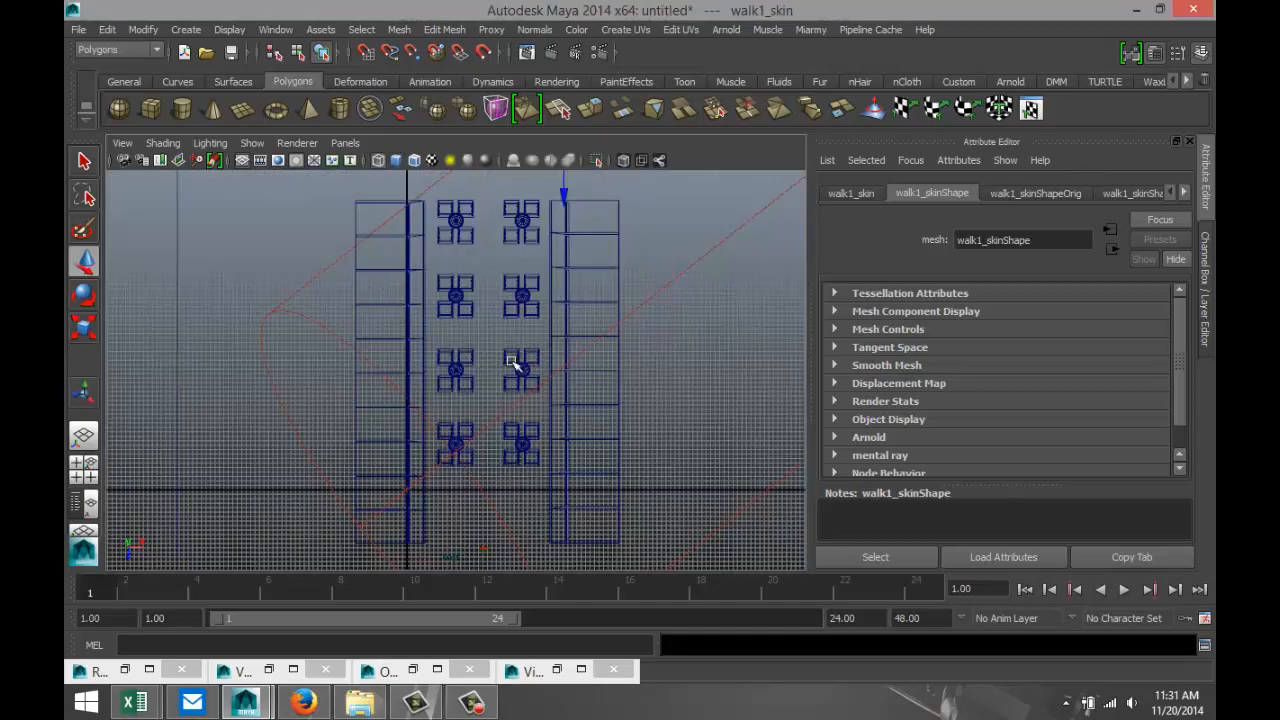
pyautogui.press('f')
pyautogui.scroll(-10, 483, 410)
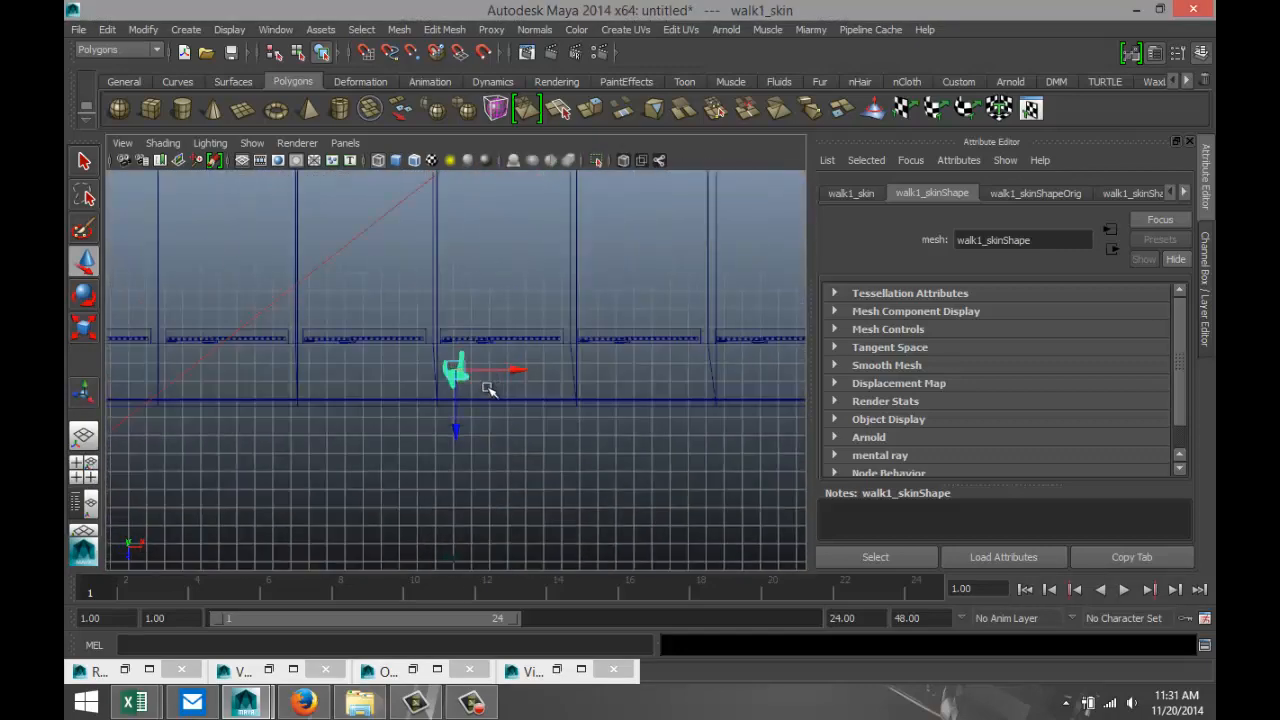
pyautogui.scroll(-4, 483, 410)
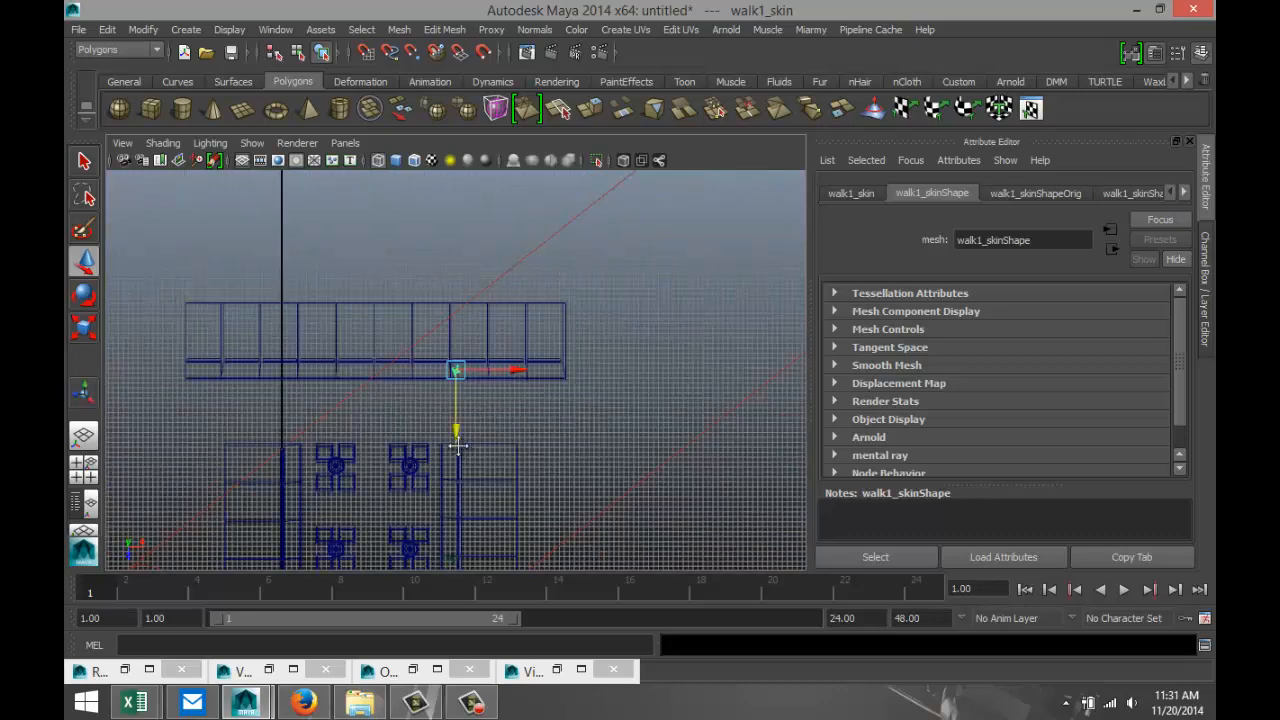
pyautogui.keyDown('alt'); pyautogui.moveTo(457, 445); pyautogui.dragTo(532, 337, button='middle'); pyautogui.keyUp('alt')
pyautogui.moveTo(532, 337); pyautogui.dragTo(529, 560)
pyautogui.keyDown('alt'); pyautogui.moveTo(578, 543); pyautogui.dragTo(601, 428, button='middle'); pyautogui.keyUp('alt')
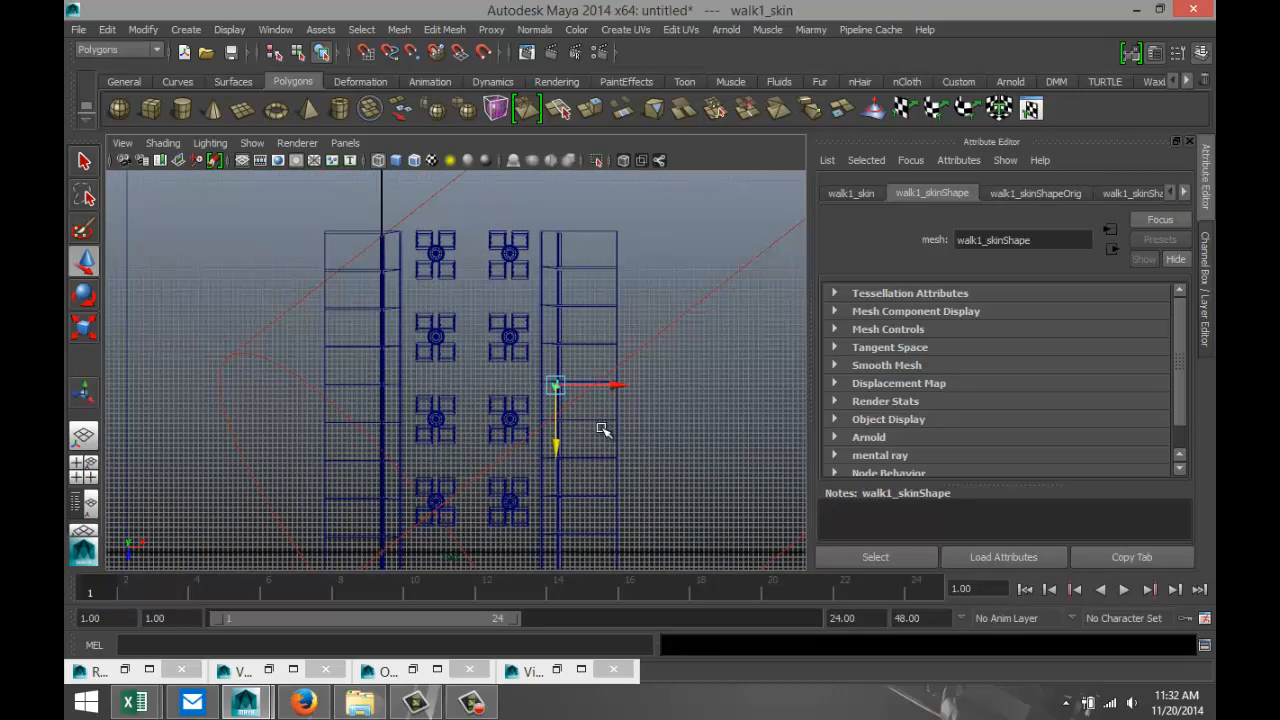
pyautogui.moveTo(616, 387); pyautogui.dragTo(537, 391)
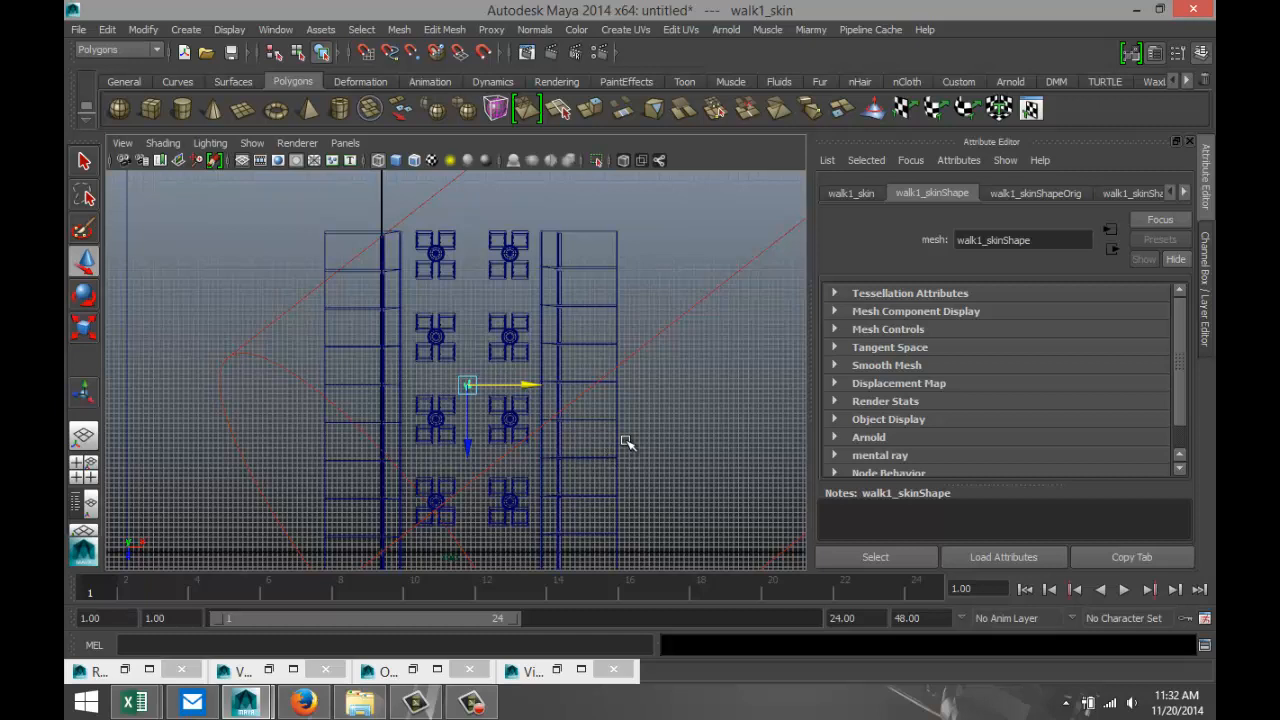
# Duplicate the figure, move the copy to the far end of the aisle beyond the last tables, and turn it to another direction.
pyautogui.hotkey('ctrl', 'd')
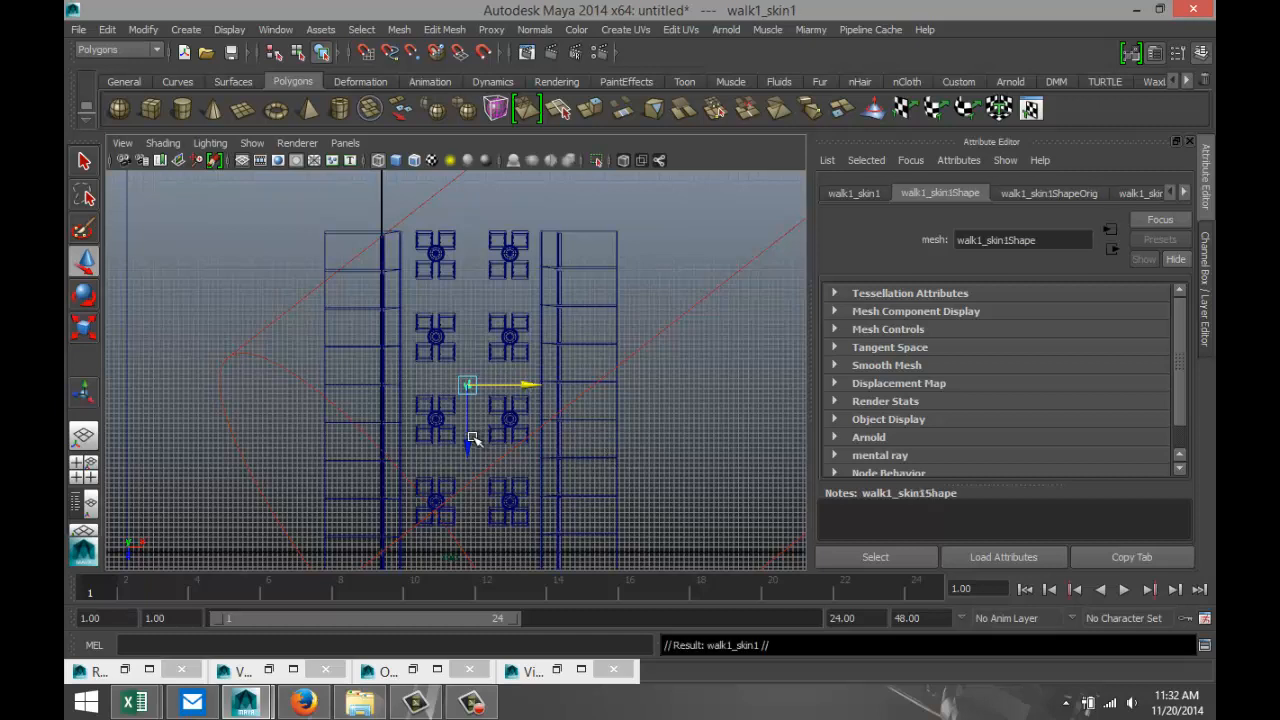
pyautogui.moveTo(469, 441); pyautogui.dragTo(474, 259)
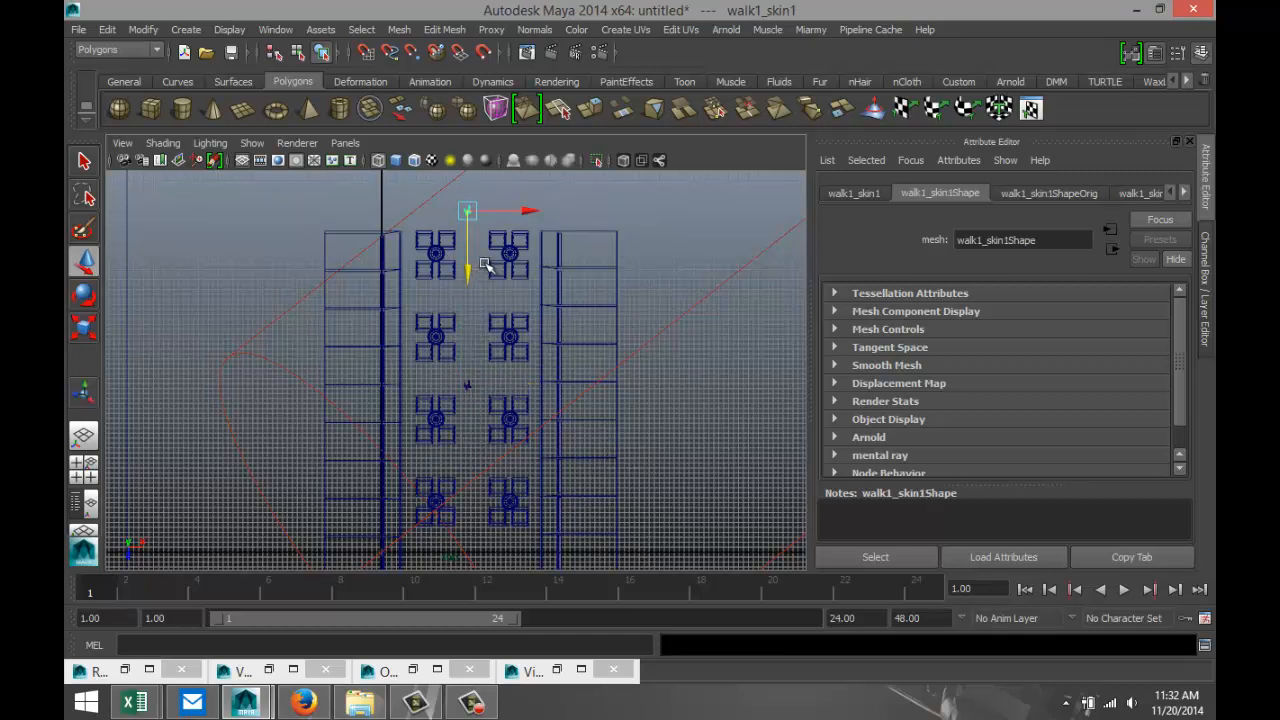
pyautogui.moveTo(534, 211); pyautogui.dragTo(549, 211)
pyautogui.press('e')
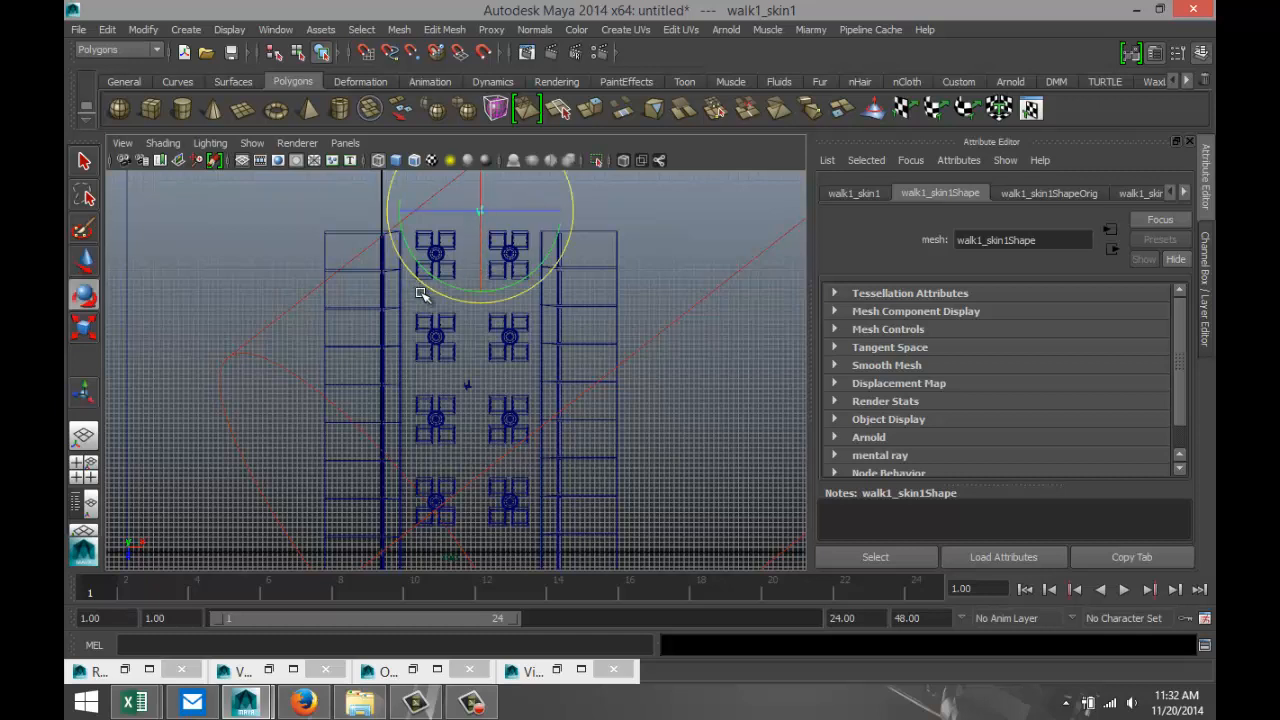
pyautogui.moveTo(426, 289); pyautogui.dragTo(537, 254)
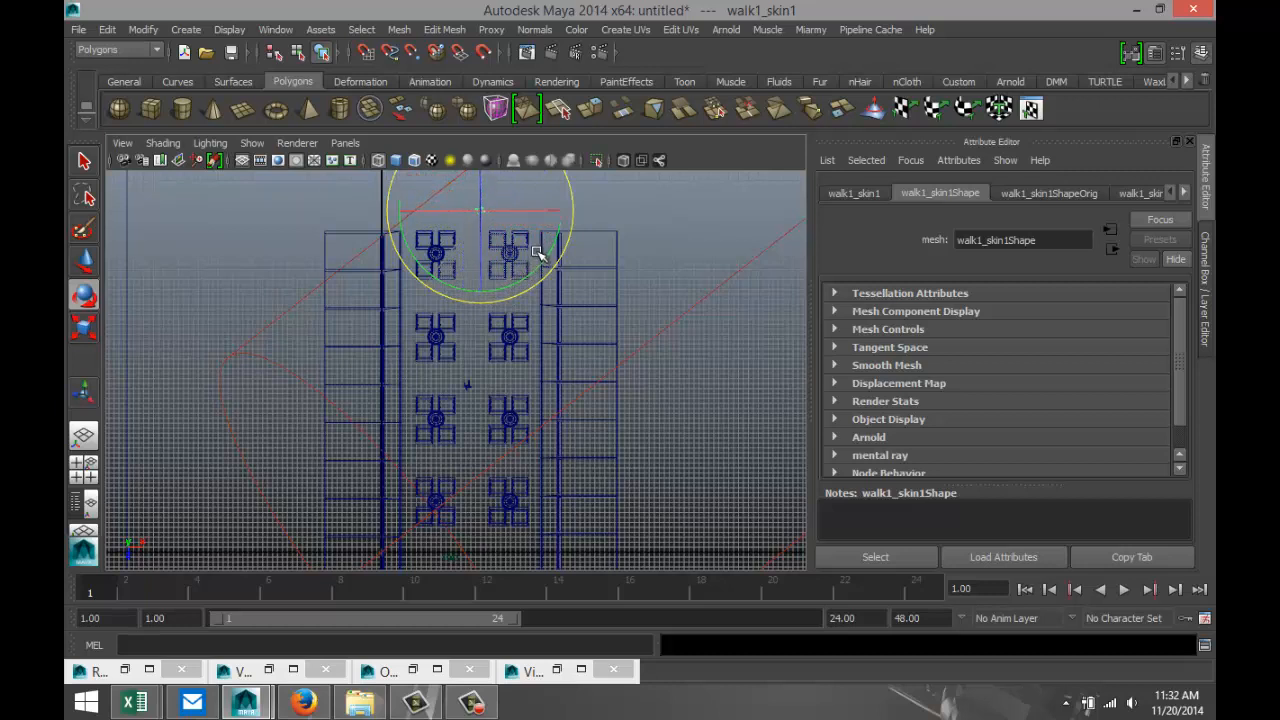
# Switch to the perspective view and restore the Prisonview camera bookmark.
pyautogui.click(121, 143)
pyautogui.moveTo(209, 362)
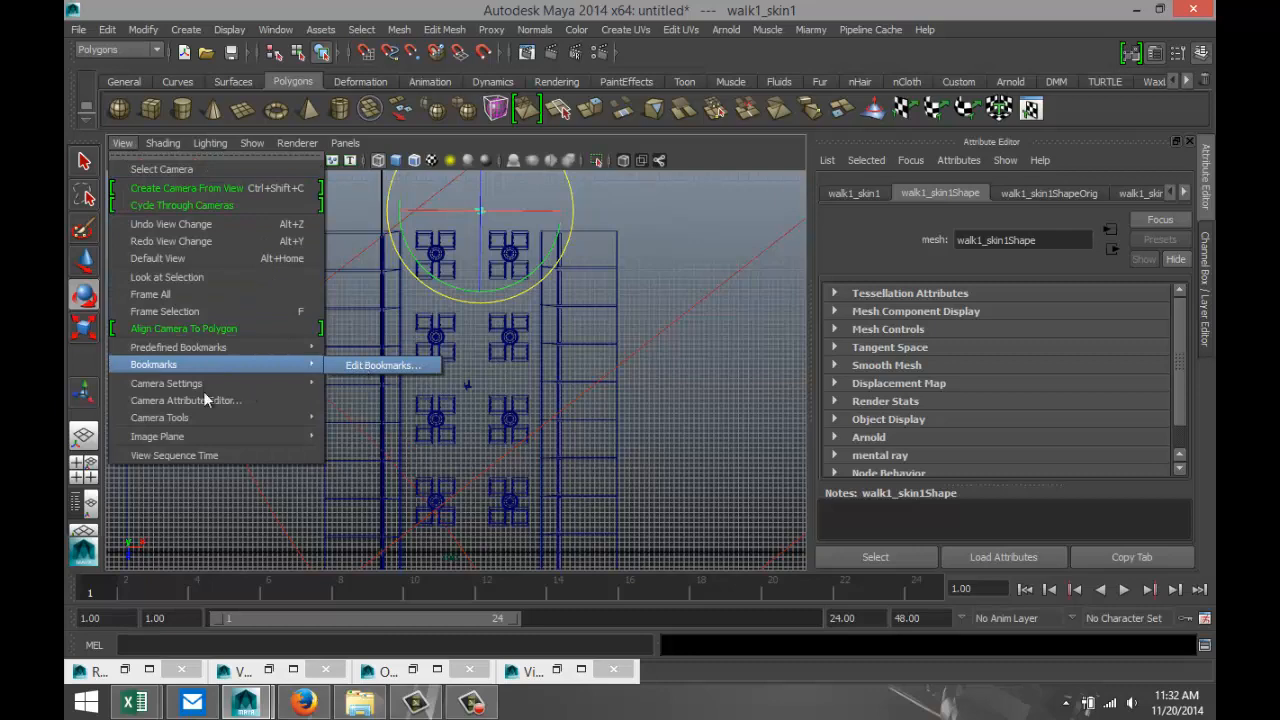
pyautogui.click(84, 468)
pyautogui.press('space')
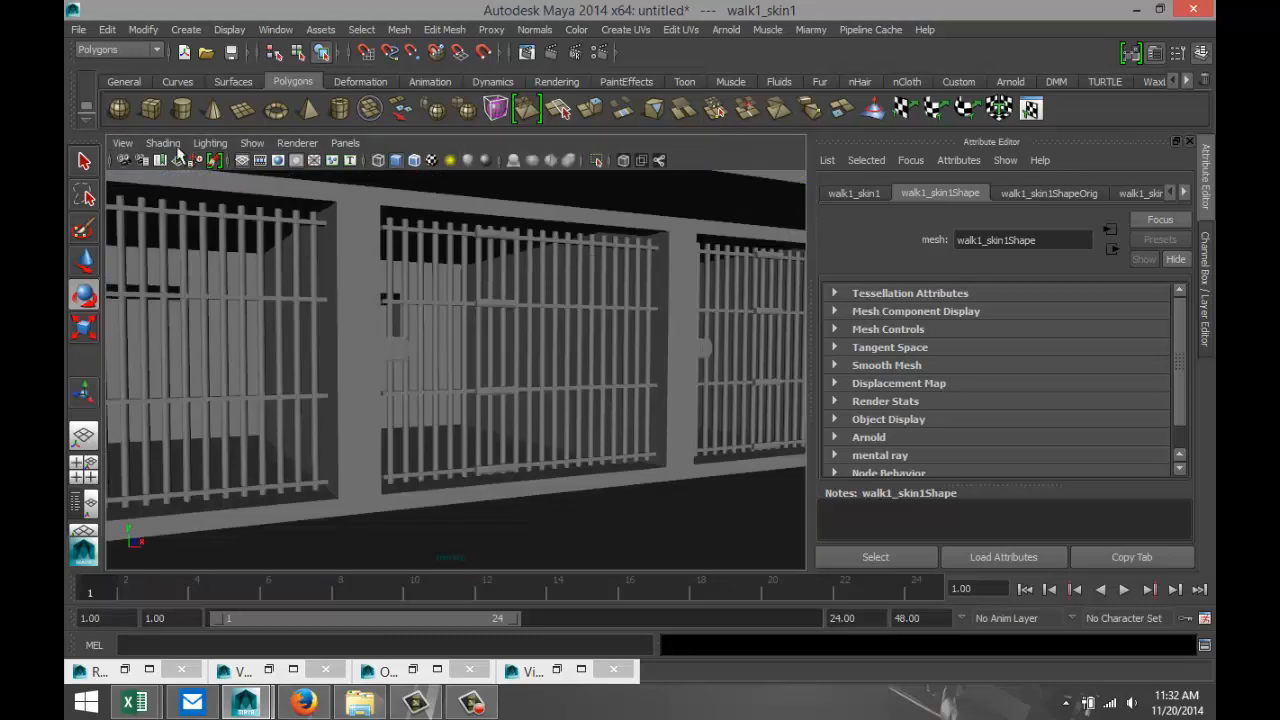
pyautogui.click(122, 145)
pyautogui.moveTo(220, 364)
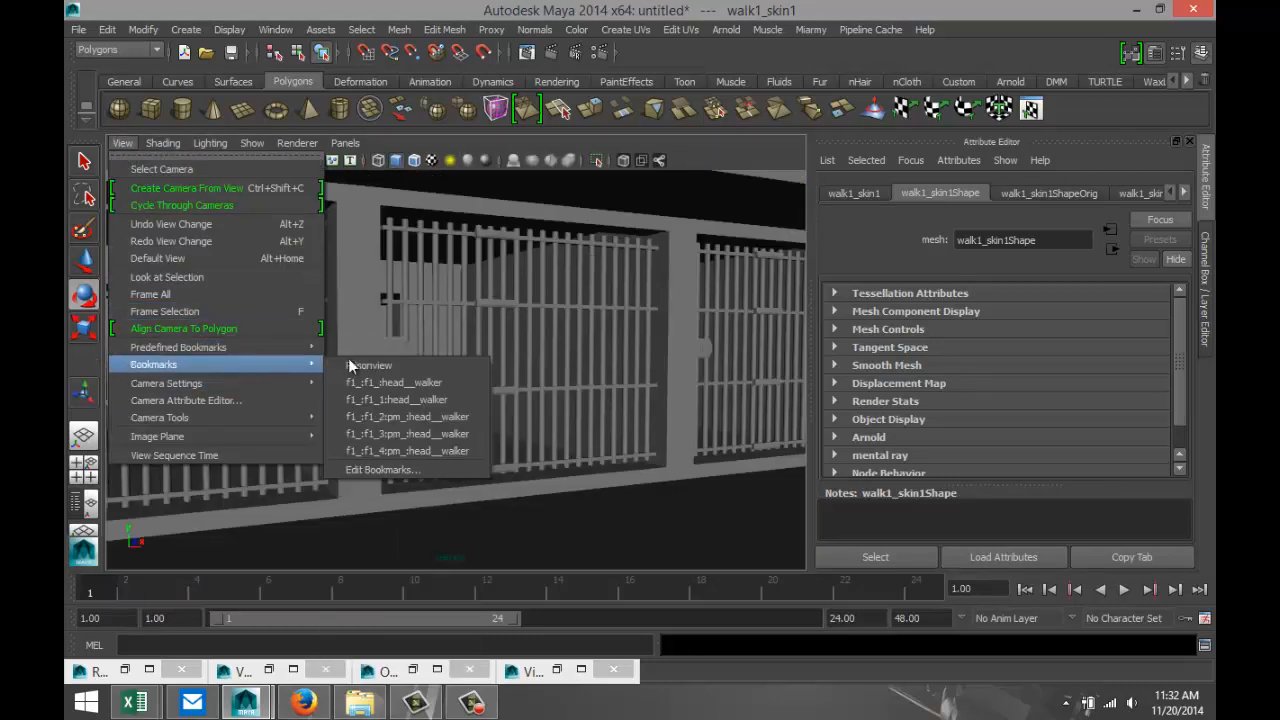
pyautogui.click(384, 366)
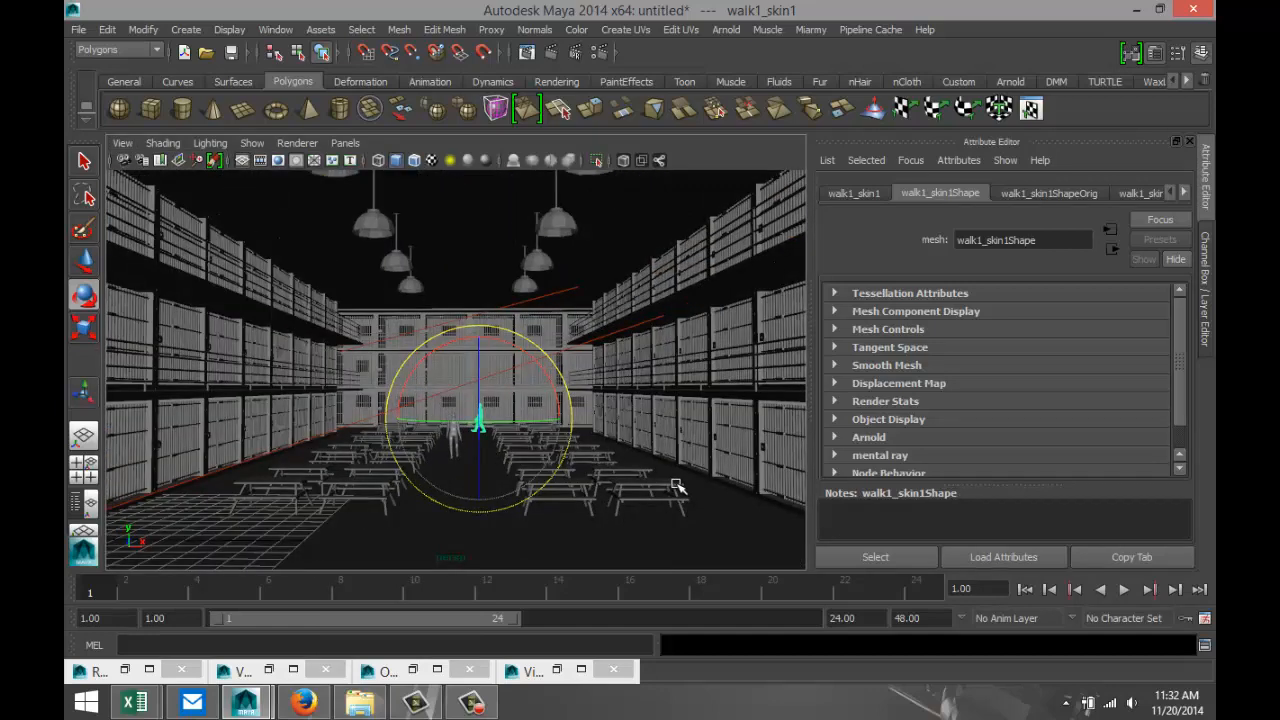
# Close the four minimized auxiliary windows.
pyautogui.click(613, 669)
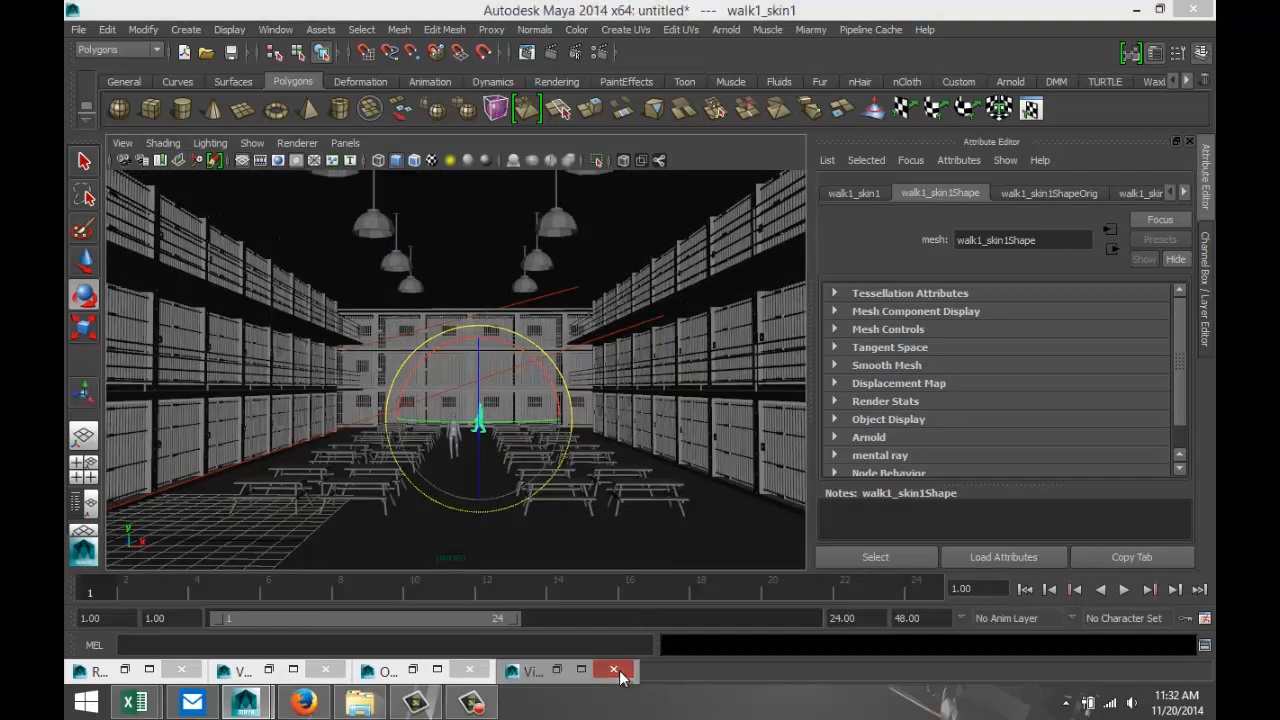
pyautogui.click(469, 669)
pyautogui.click(325, 669)
pyautogui.click(181, 669)
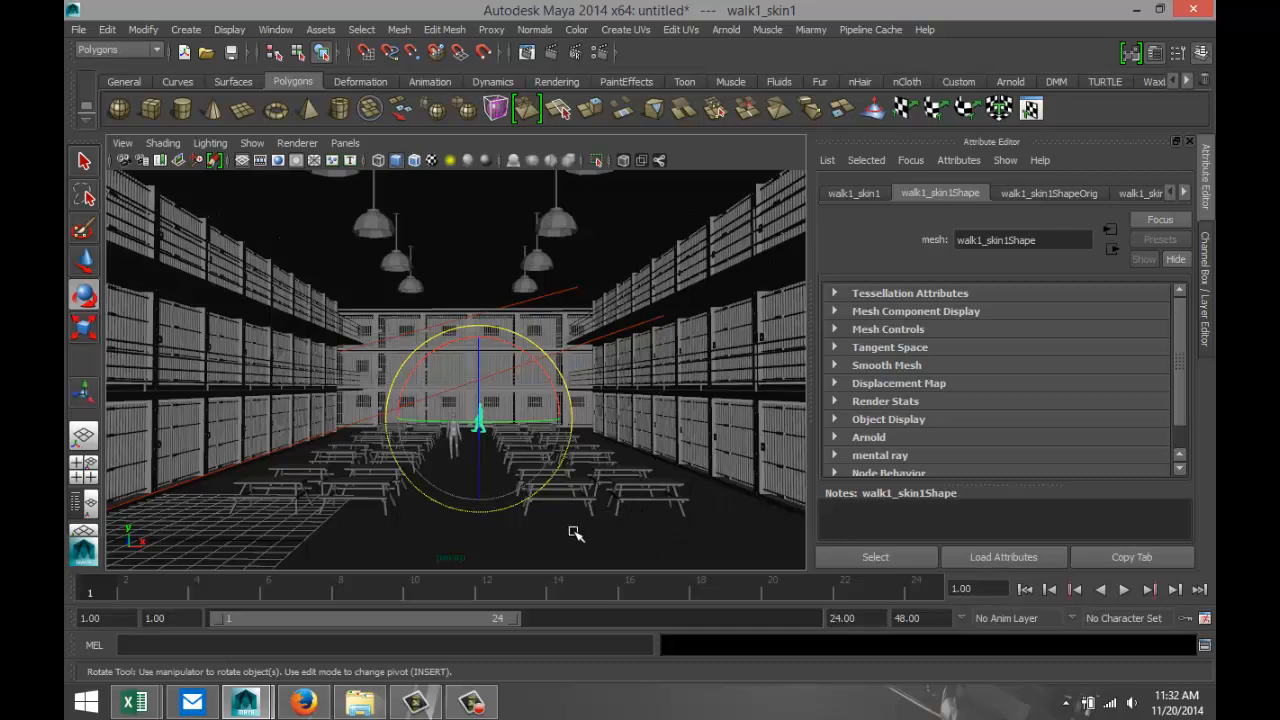
# Reframe the perspective view down the aisle, delete the old camera bookmarks, and bookmark the view as new.
pyautogui.keyDown('alt'); pyautogui.moveTo(546, 519); pyautogui.dragTo(551, 517); pyautogui.keyUp('alt')
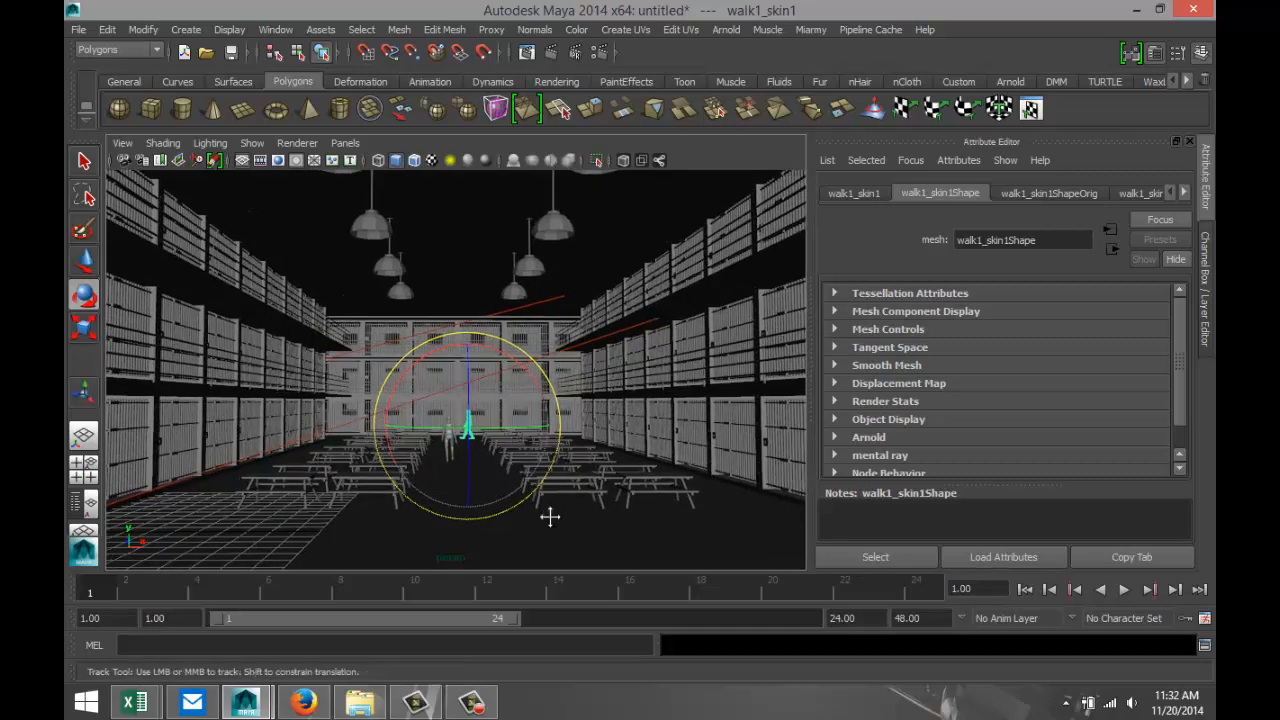
pyautogui.keyDown('alt'); pyautogui.moveTo(551, 518); pyautogui.dragTo(555, 536, button='middle'); pyautogui.keyUp('alt')
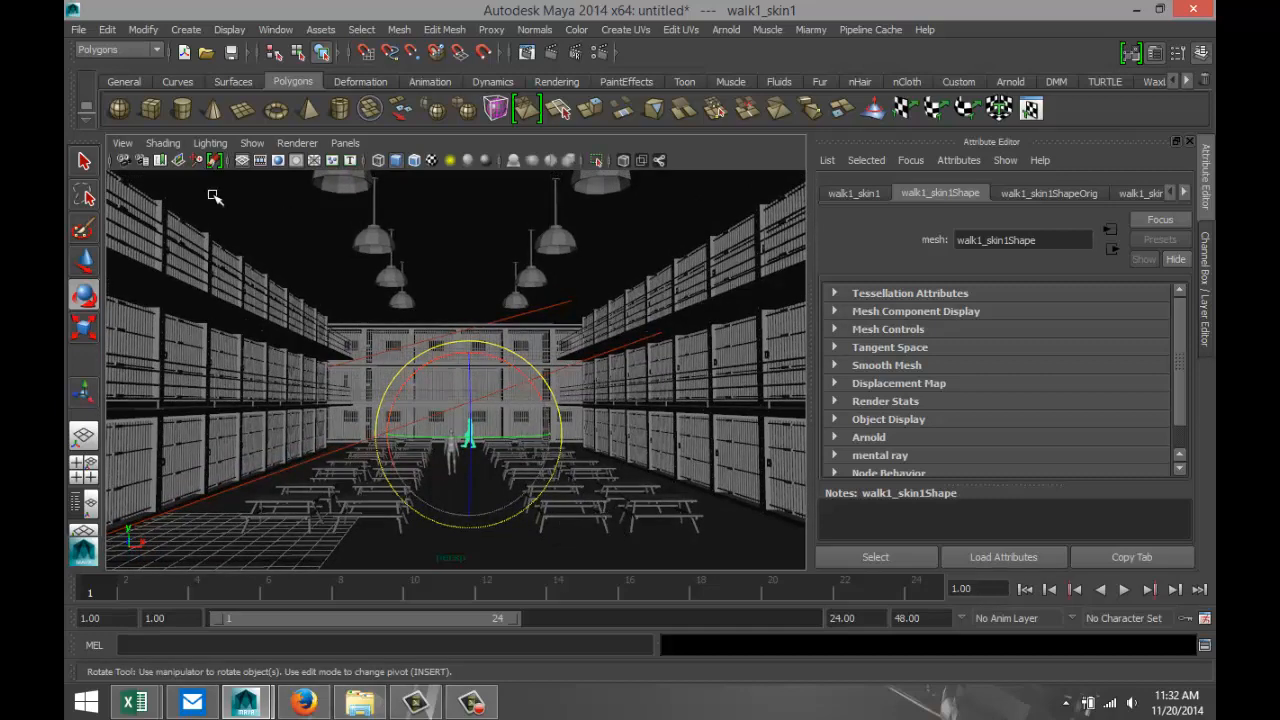
pyautogui.click(122, 144)
pyautogui.moveTo(236, 366)
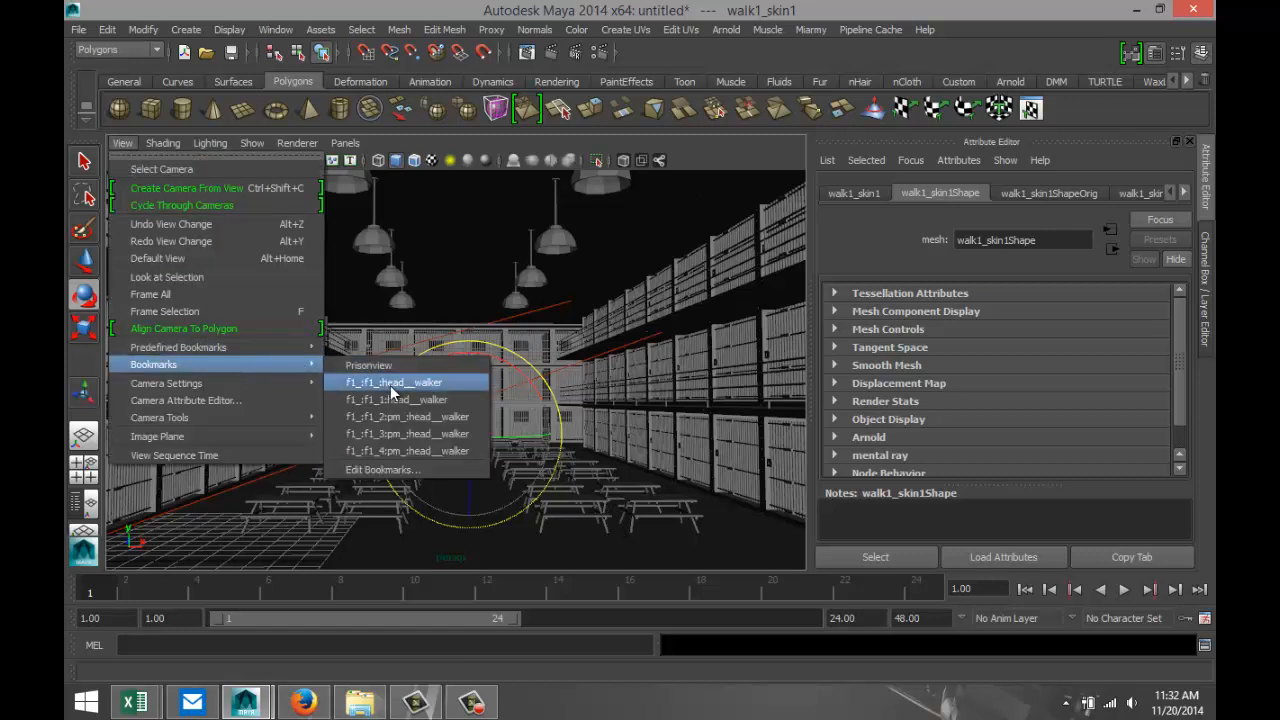
pyautogui.click(383, 469)
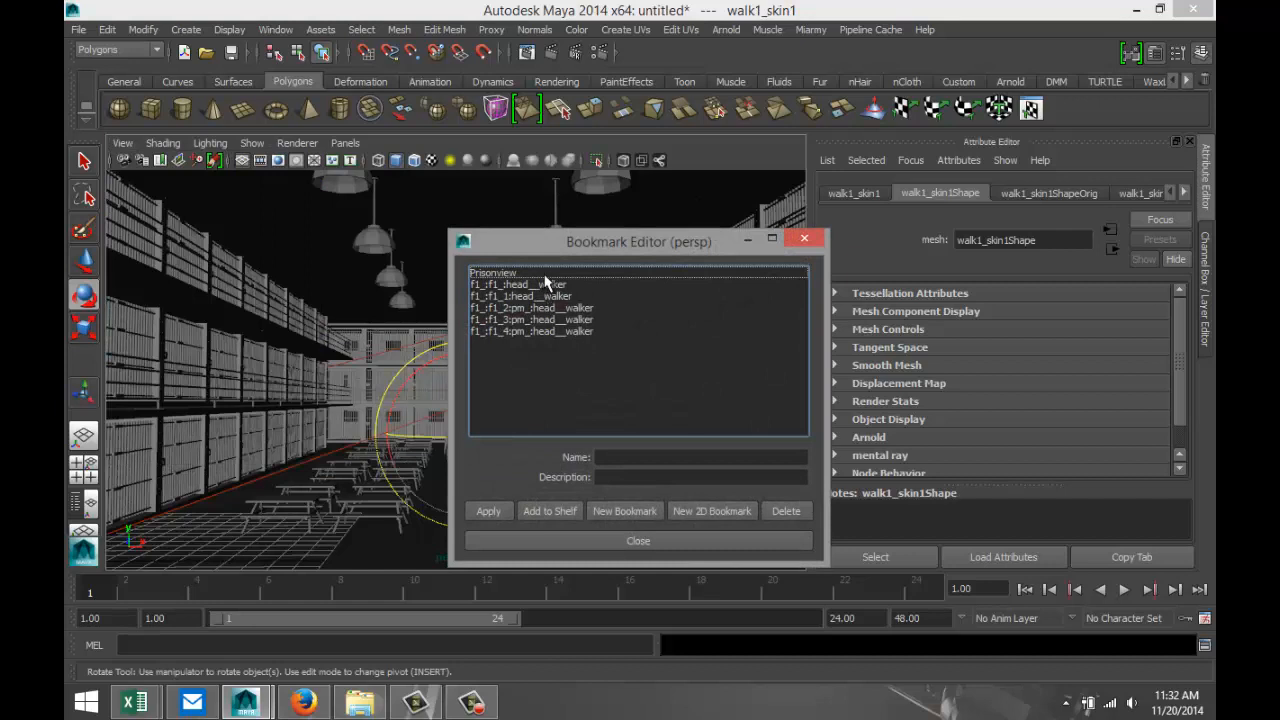
pyautogui.click(541, 331)
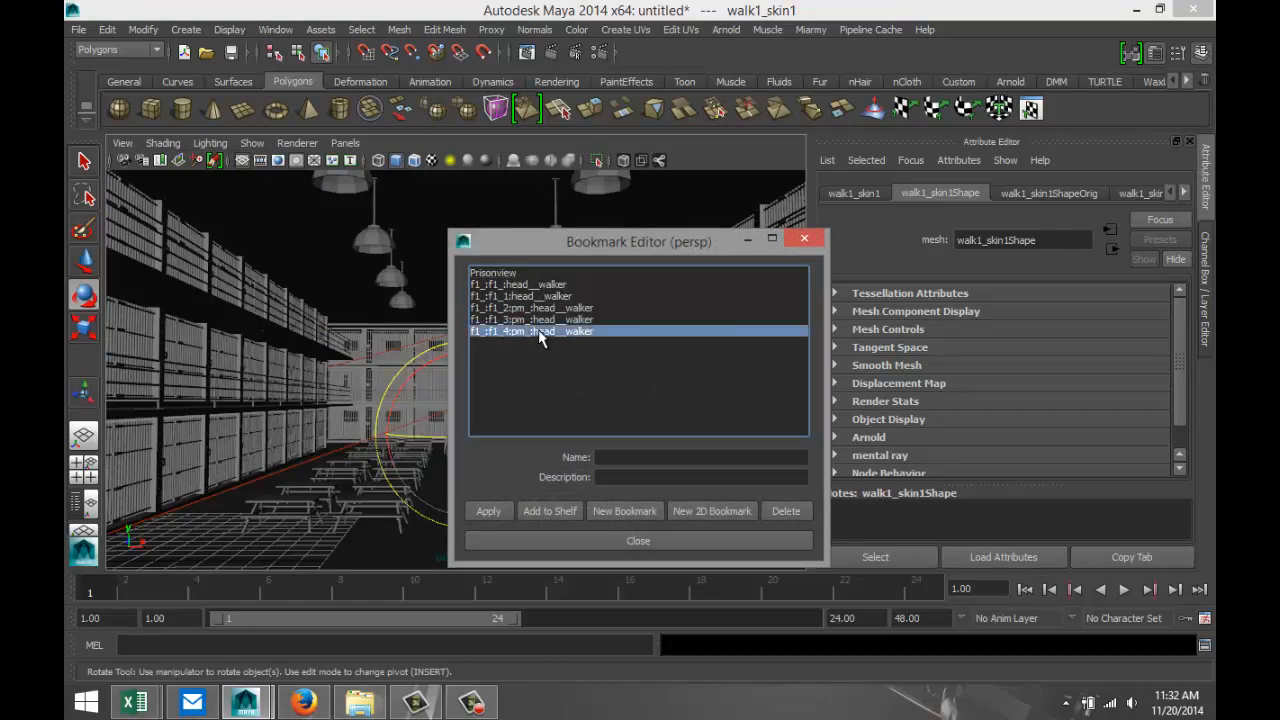
pyautogui.click(540, 321)
pyautogui.click(541, 331)
pyautogui.press('Delete')
pyautogui.press('Delete')
pyautogui.press('Delete')
pyautogui.press('Delete')
pyautogui.press('Delete')
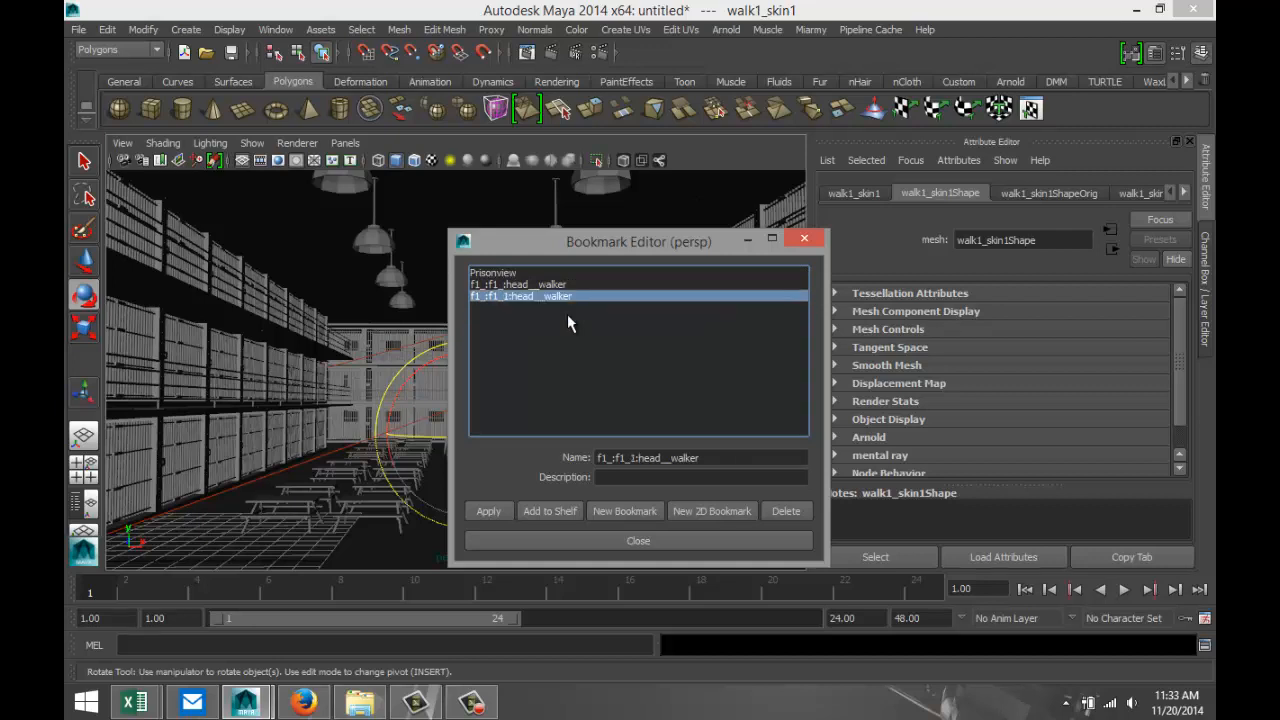
pyautogui.press('Delete')
pyautogui.click(618, 457)
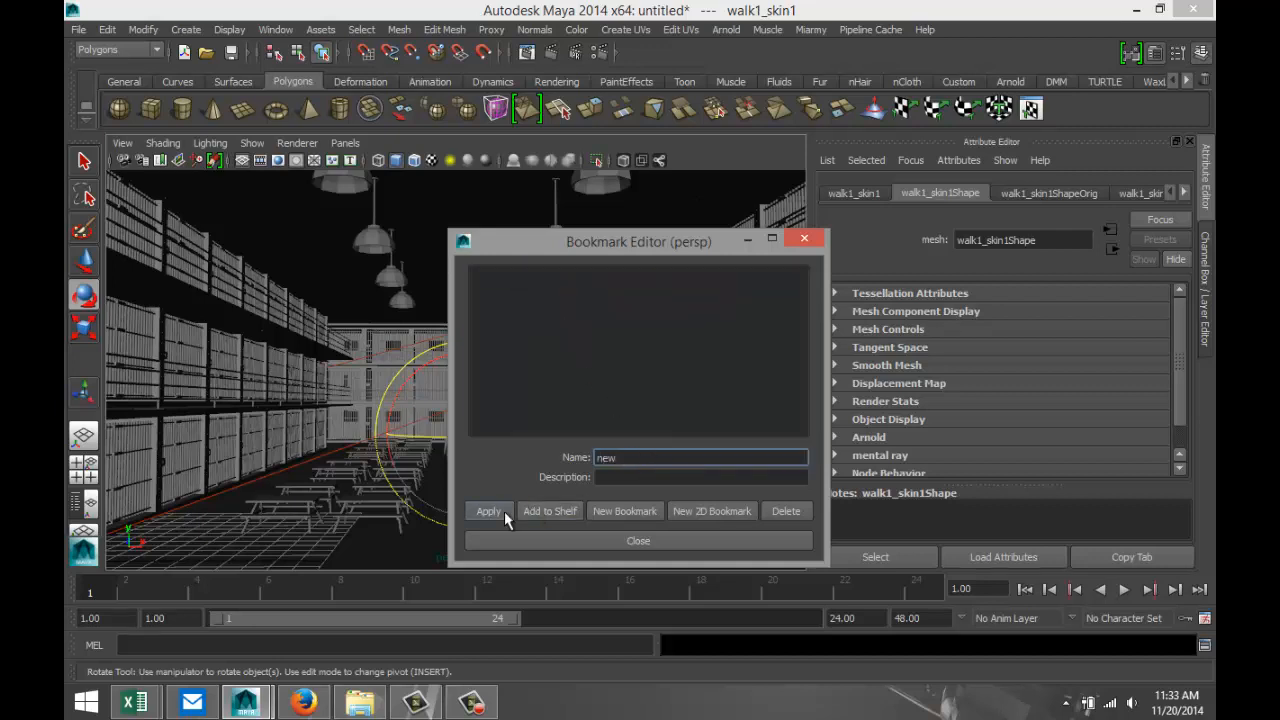
pyautogui.click(578, 541)
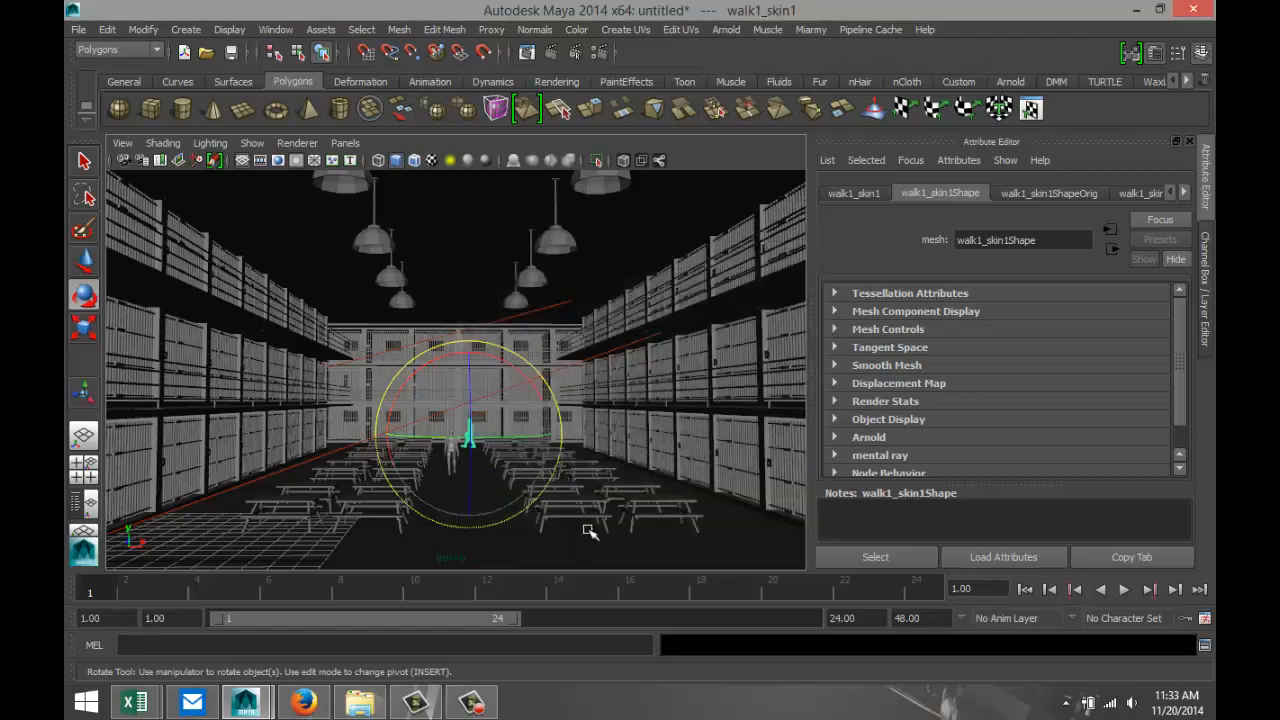
# In the top view, duplicate the V-Ray rectangle light and move the copy between the rear cell row and the left cell block.
pyautogui.click(83, 464)
pyautogui.press('space')
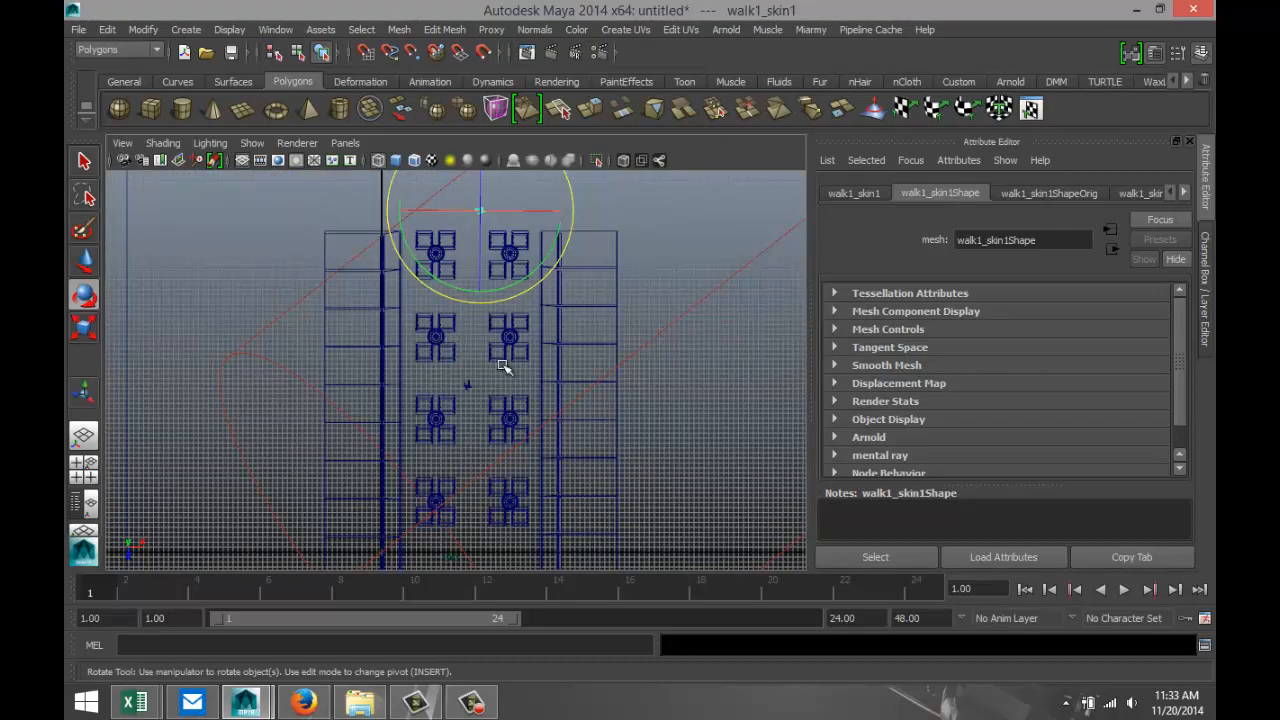
pyautogui.scroll(-5, 506, 369)
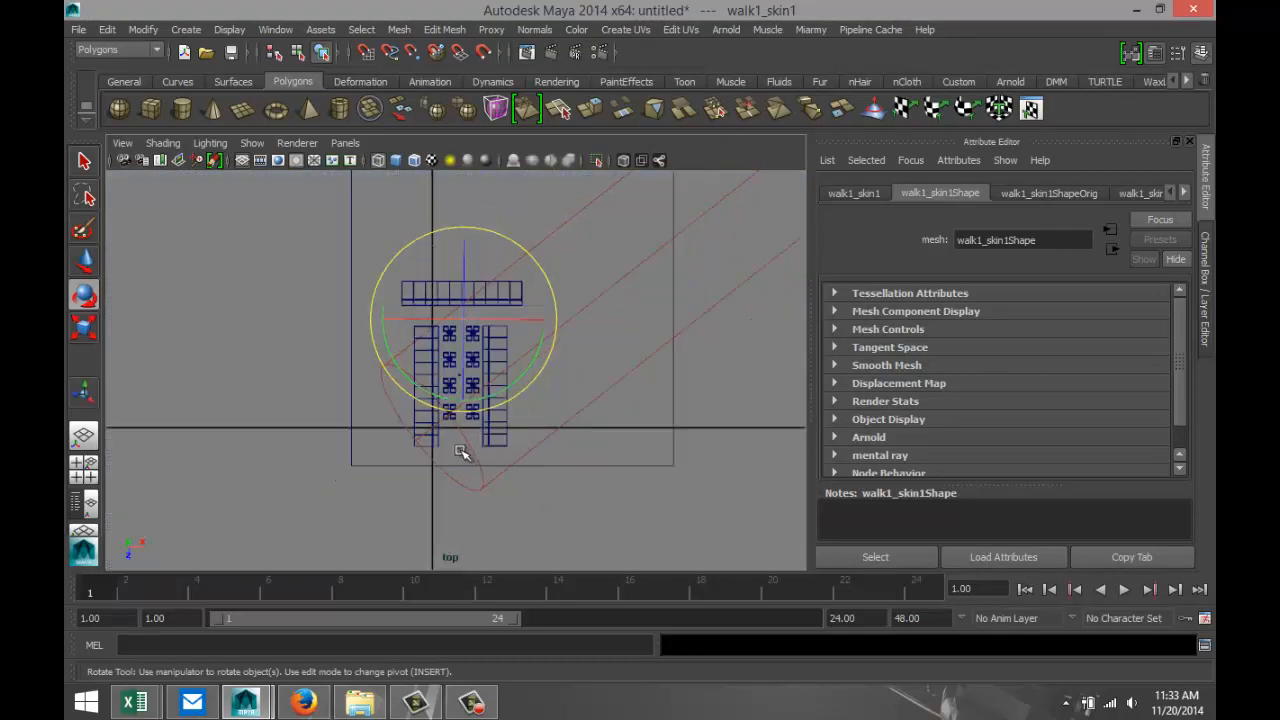
pyautogui.click(463, 455)
pyautogui.scroll(3, 512, 489)
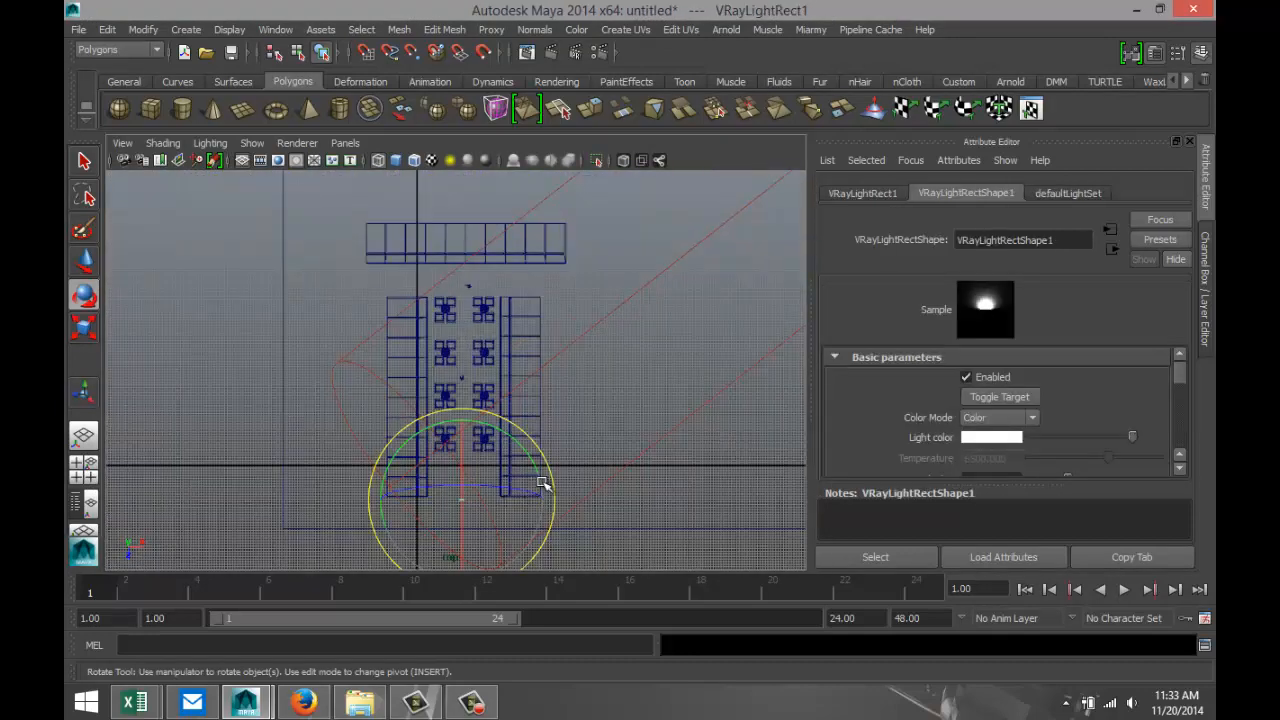
pyautogui.hotkey('ctrl', 'd')
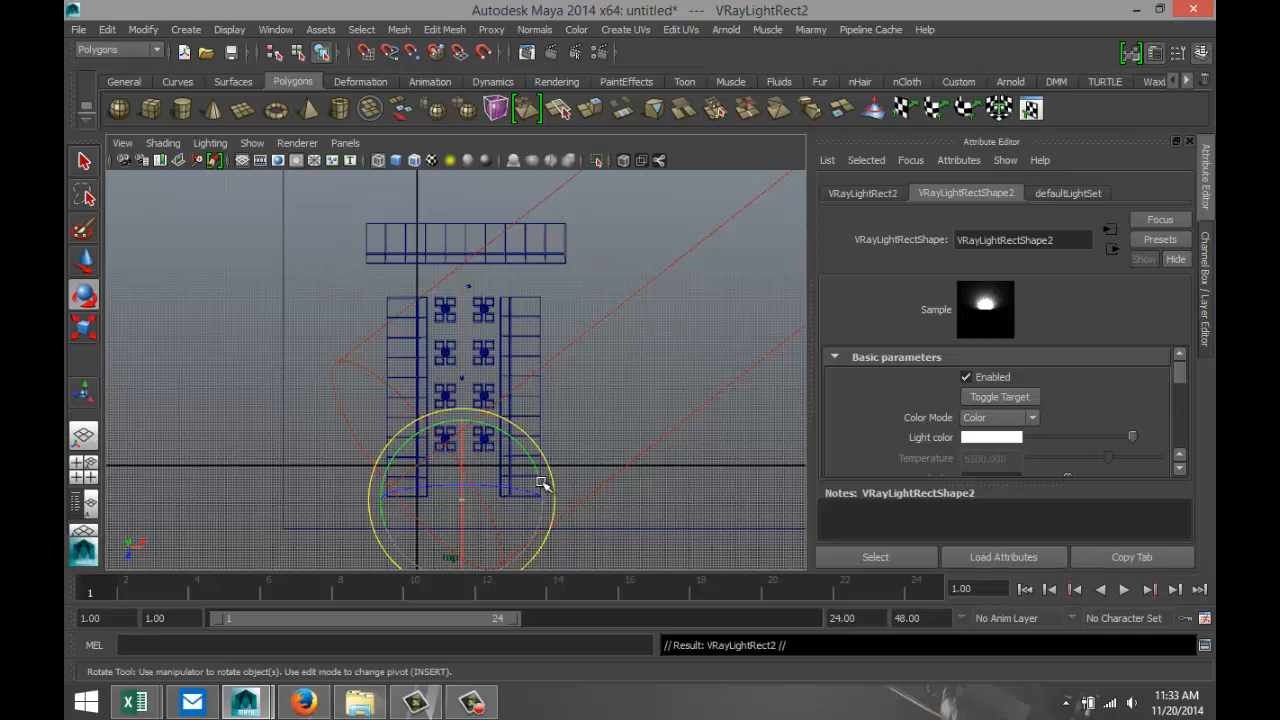
pyautogui.press('w')
pyautogui.moveTo(460, 540); pyautogui.dragTo(446, 336)
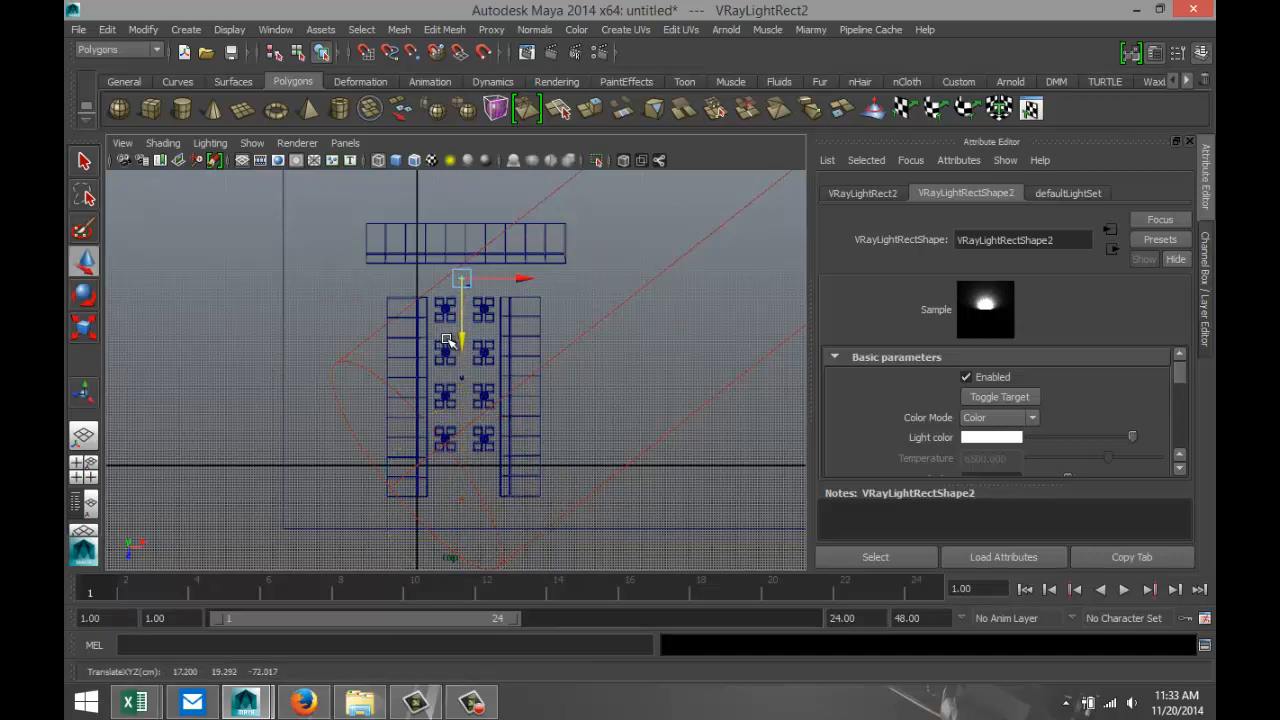
pyautogui.moveTo(523, 278); pyautogui.dragTo(489, 281)
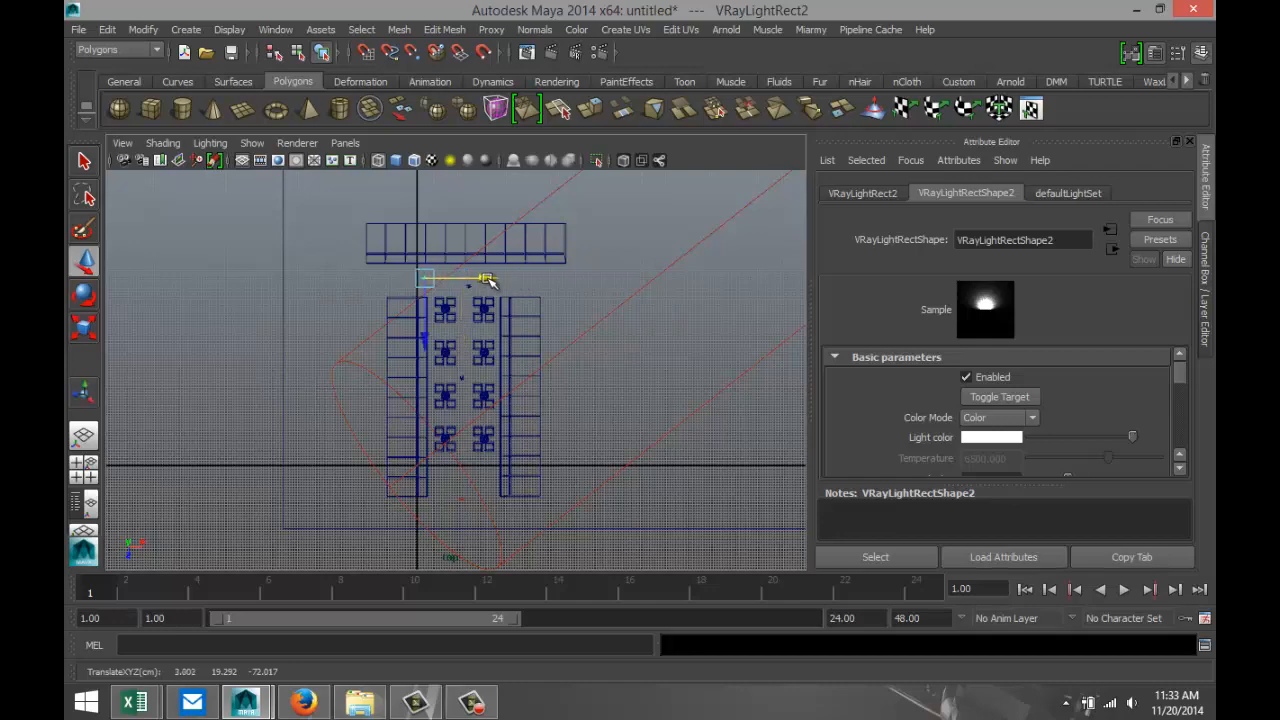
# Rotate the copied rectangle light to an angle in the top view and return to the bookmarked perspective view.
pyautogui.press('f')
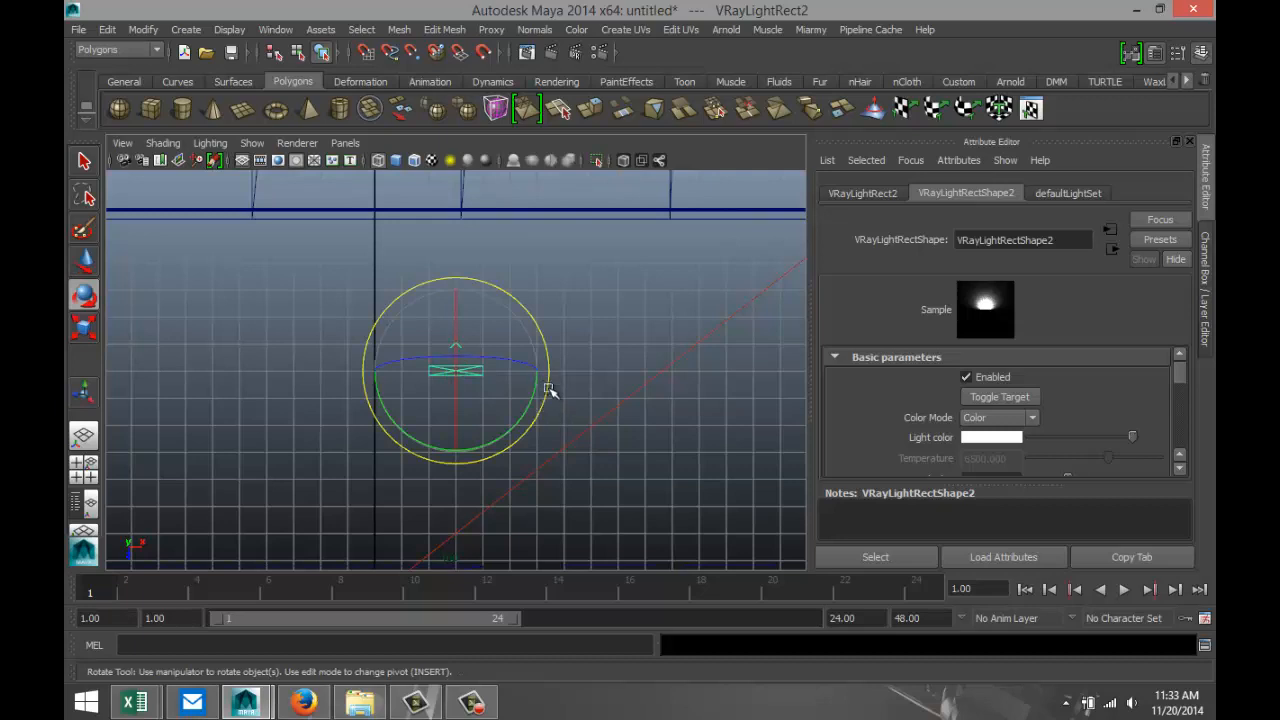
pyautogui.moveTo(551, 391); pyautogui.dragTo(395, 439)
pyautogui.scroll(-3, 562, 474)
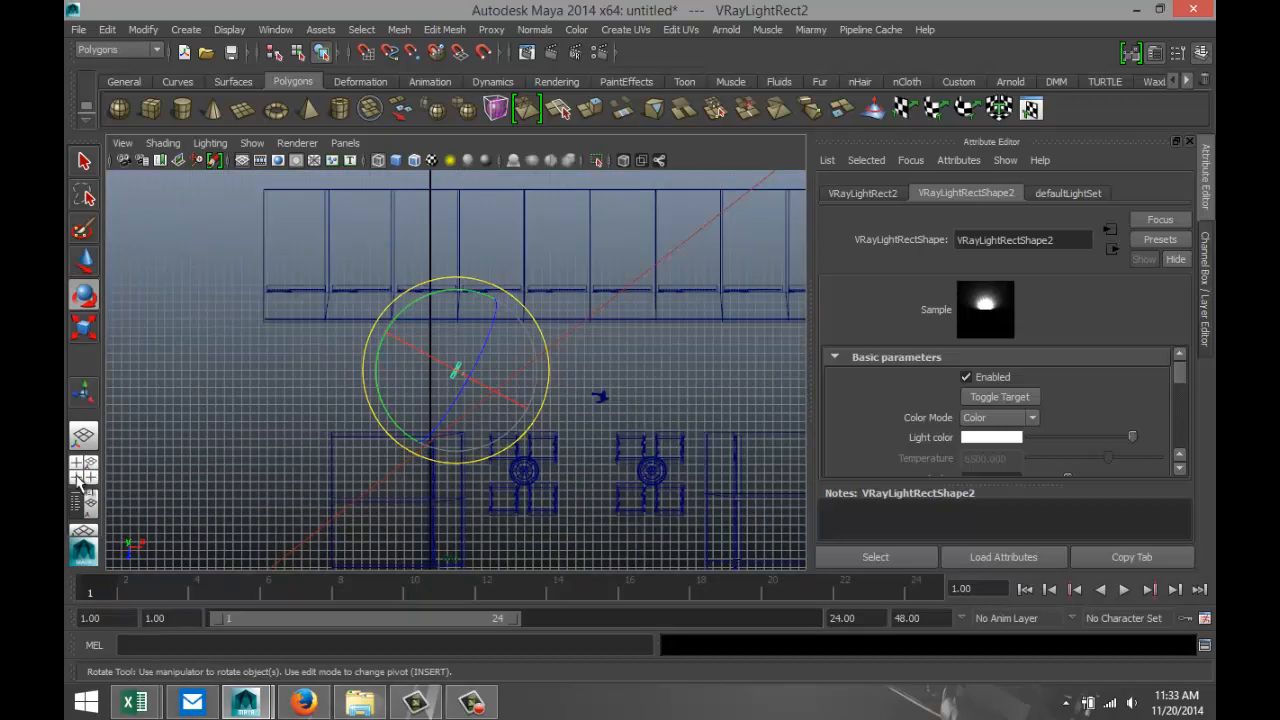
pyautogui.click(83, 466)
pyautogui.press('space')
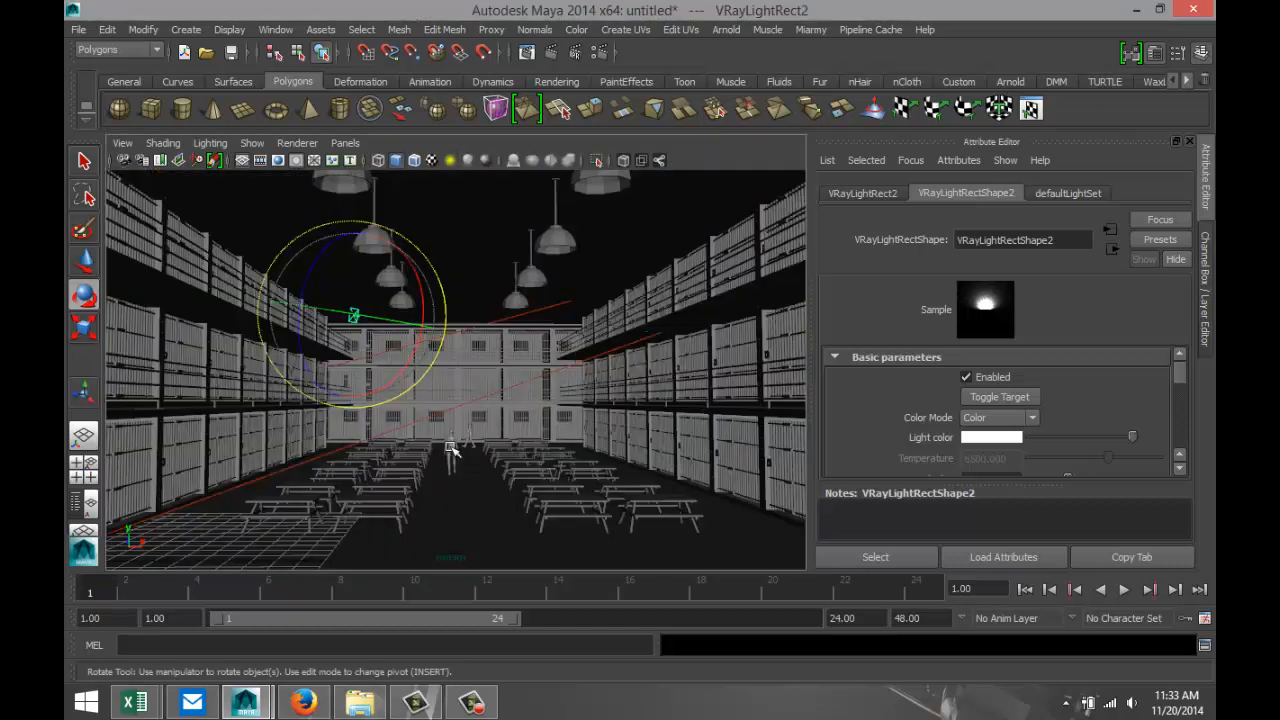
pyautogui.click(122, 143)
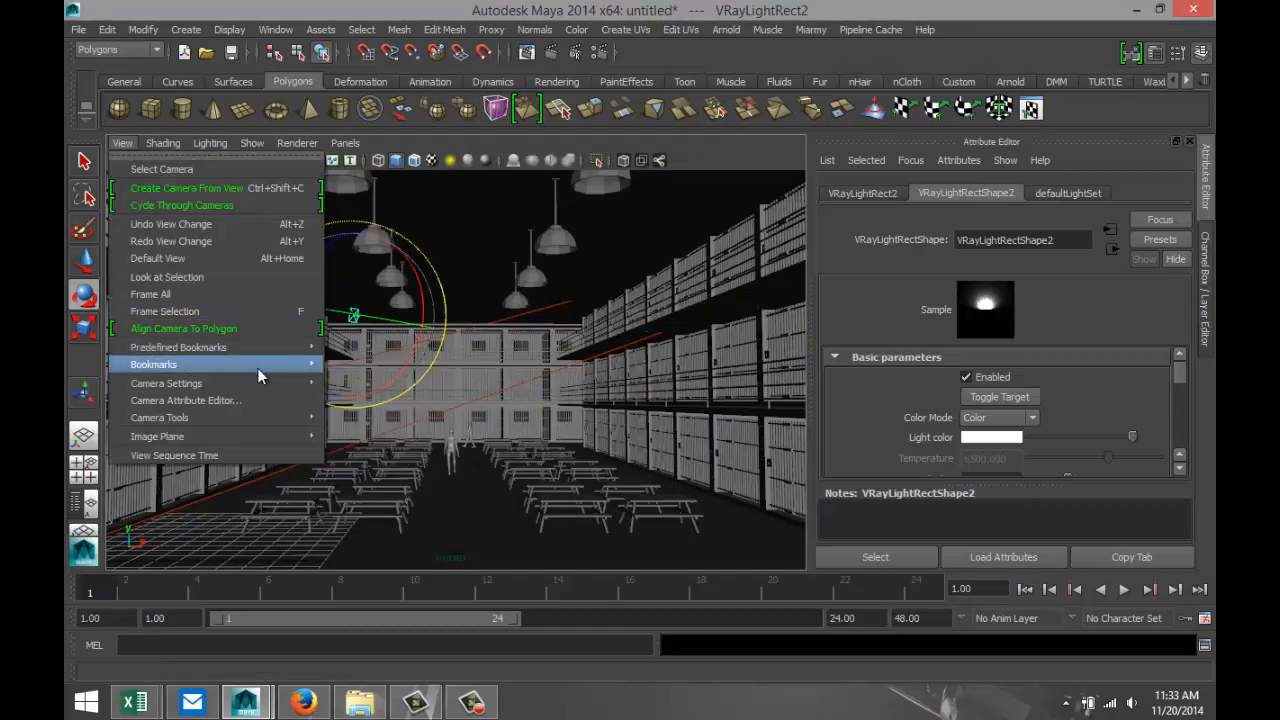
pyautogui.moveTo(257, 365)
pyautogui.click(378, 366)
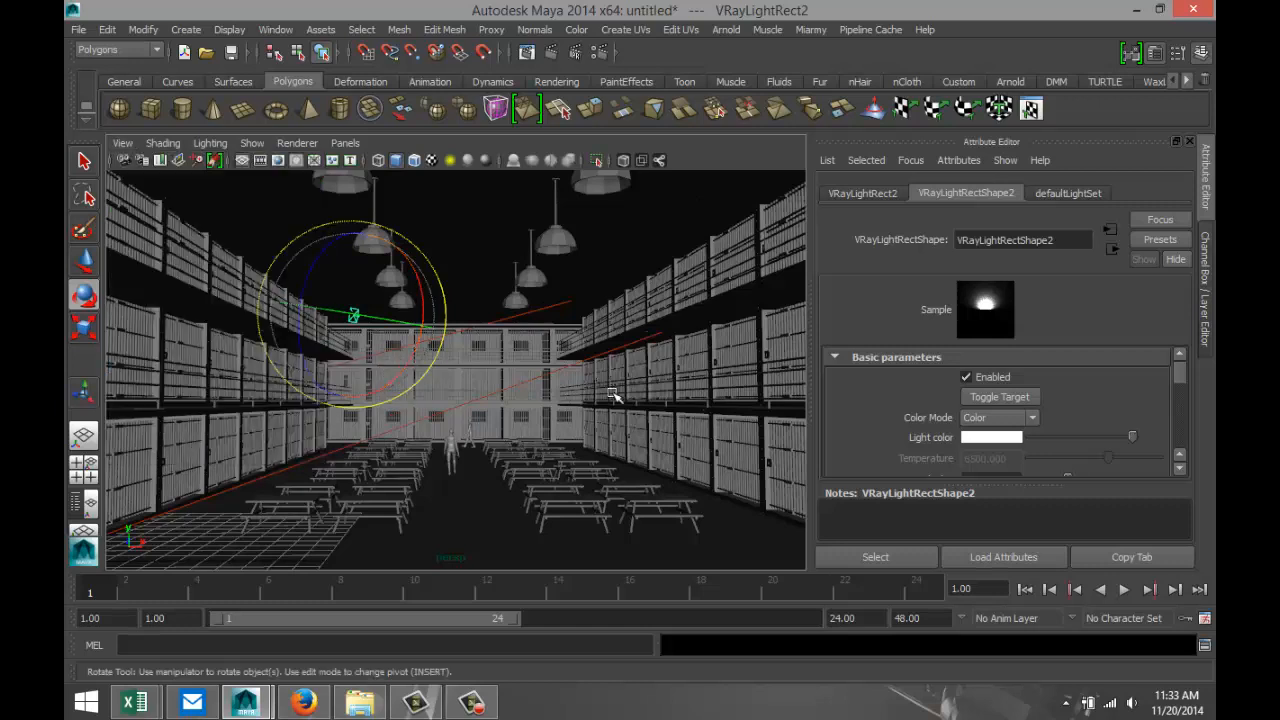
# Review the V-Ray render settings for render elements, region division, global illumination and image sampling.
pyautogui.click(600, 56)
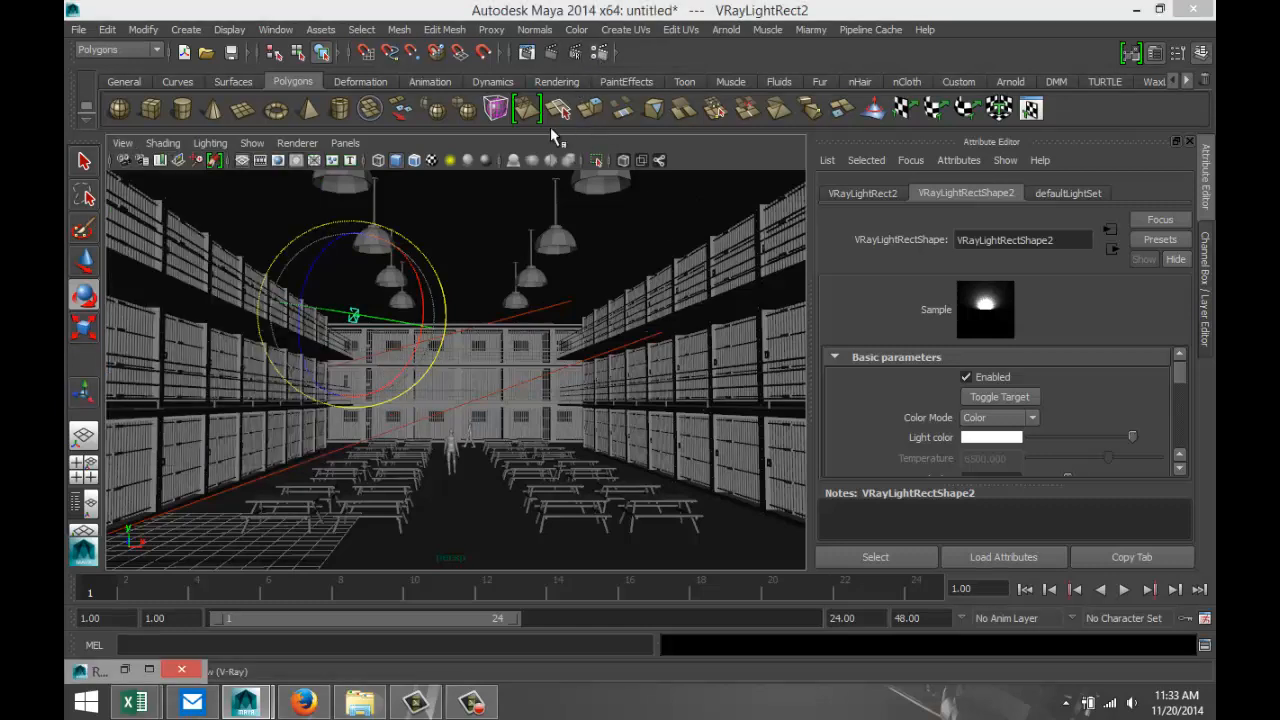
pyautogui.click(150, 670)
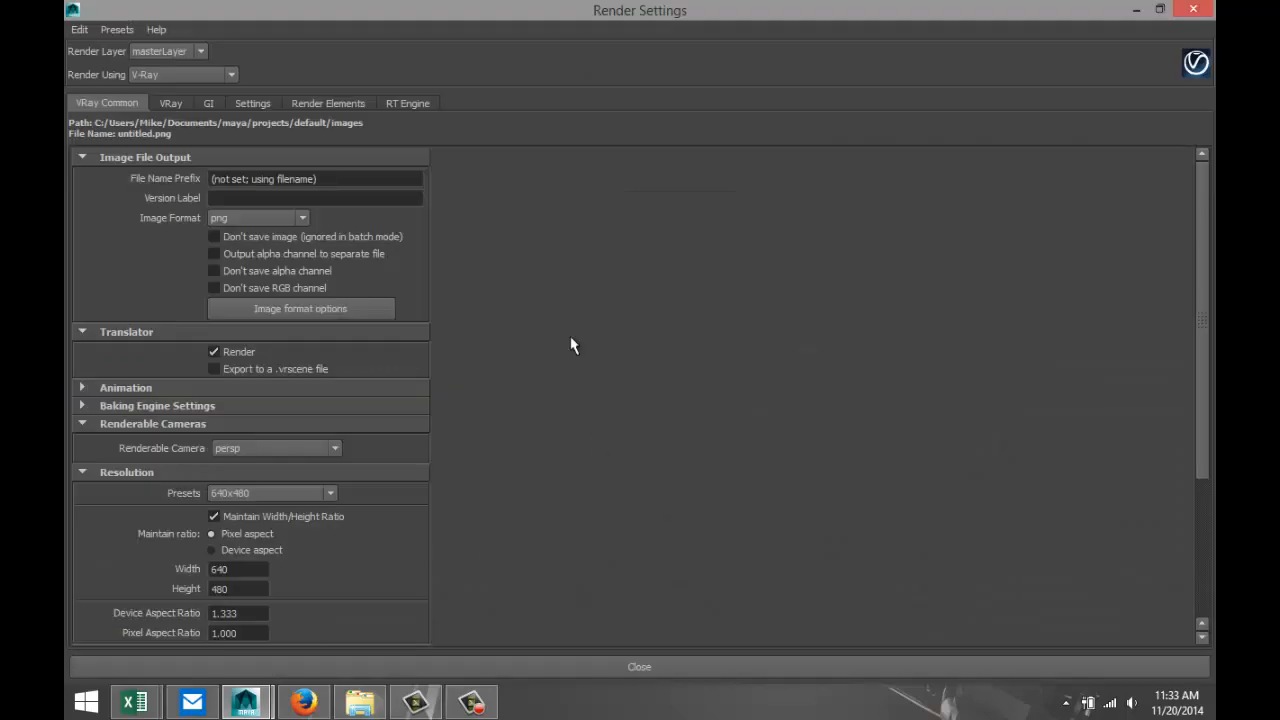
pyautogui.click(413, 103)
pyautogui.click(333, 100)
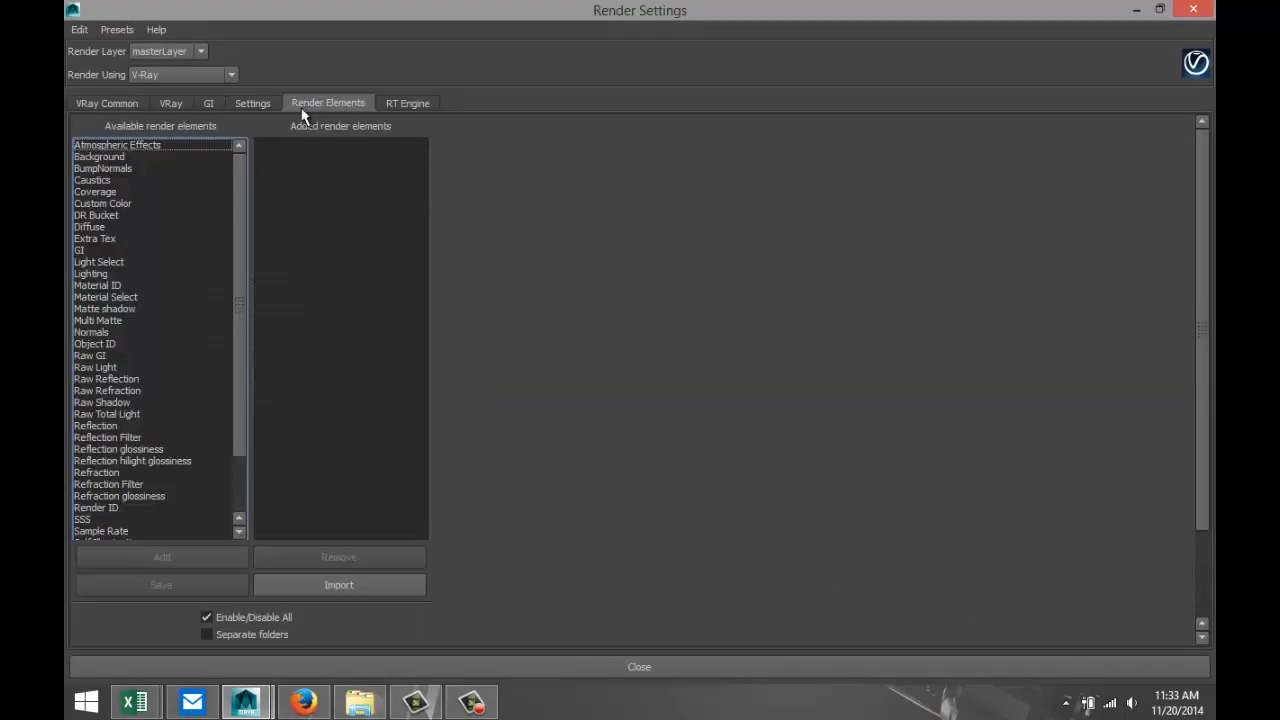
pyautogui.click(253, 103)
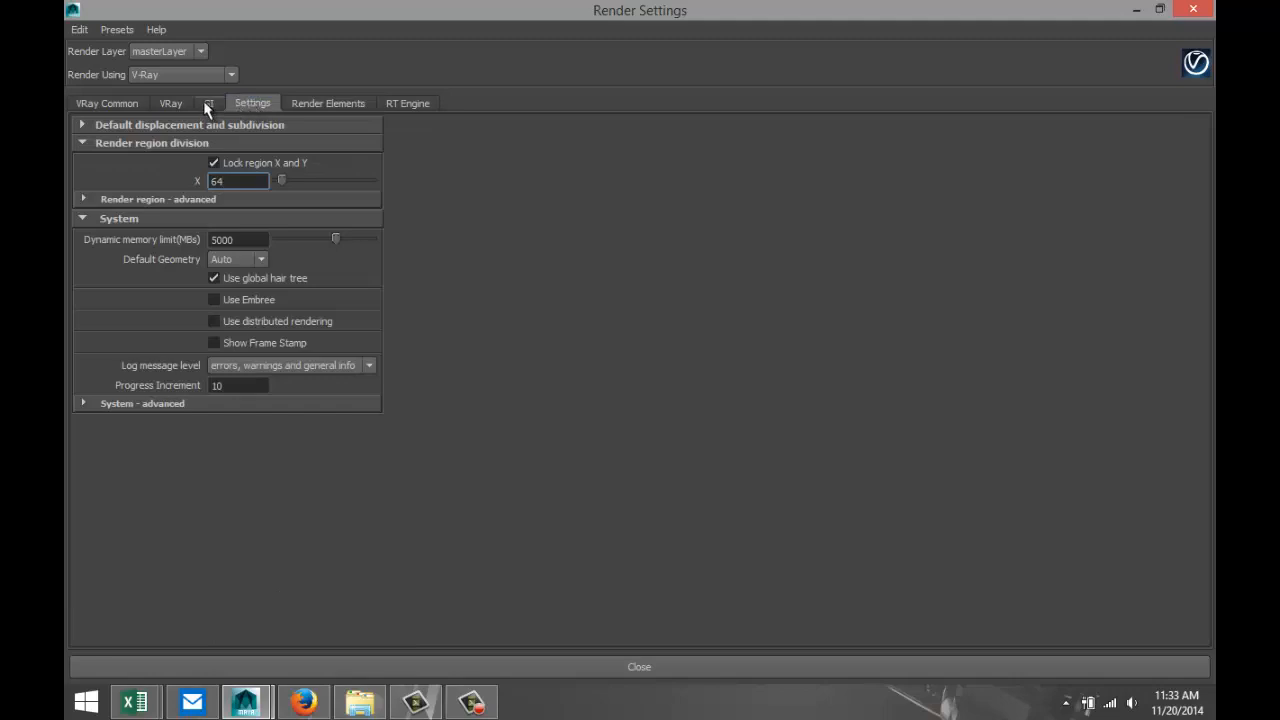
pyautogui.click(205, 103)
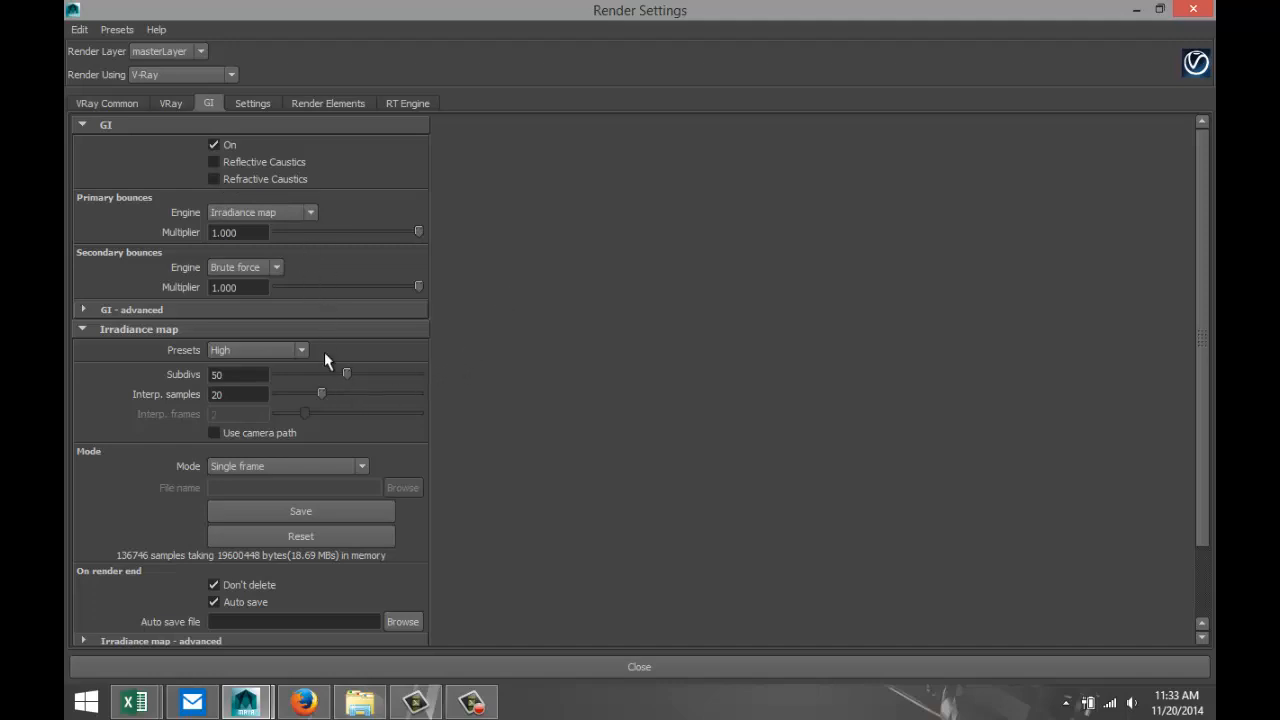
pyautogui.click(178, 103)
pyautogui.scroll(1, 406, 291)
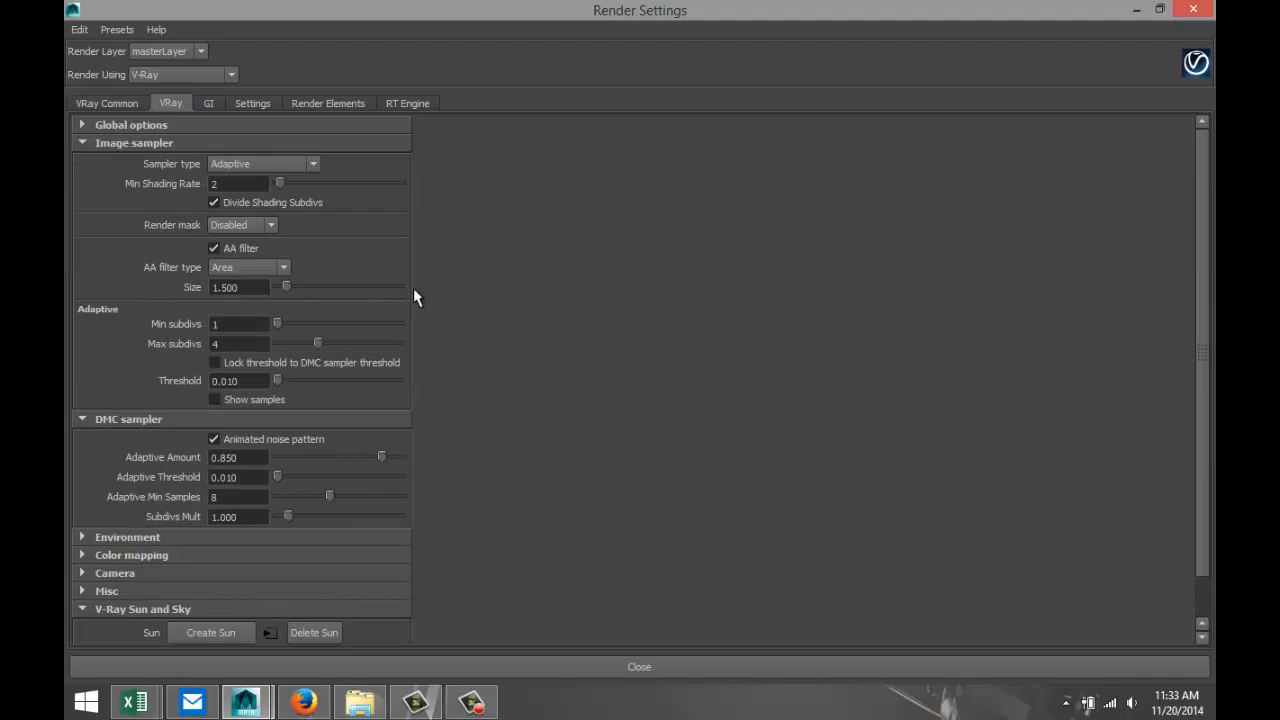
# Set the V-Ray render resolution to the HD 1080 preset and put the render settings window out of the way.
pyautogui.scroll(-1, 416, 298)
pyautogui.scroll(1, 418, 298)
pyautogui.click(98, 104)
pyautogui.scroll(-2, 376, 385)
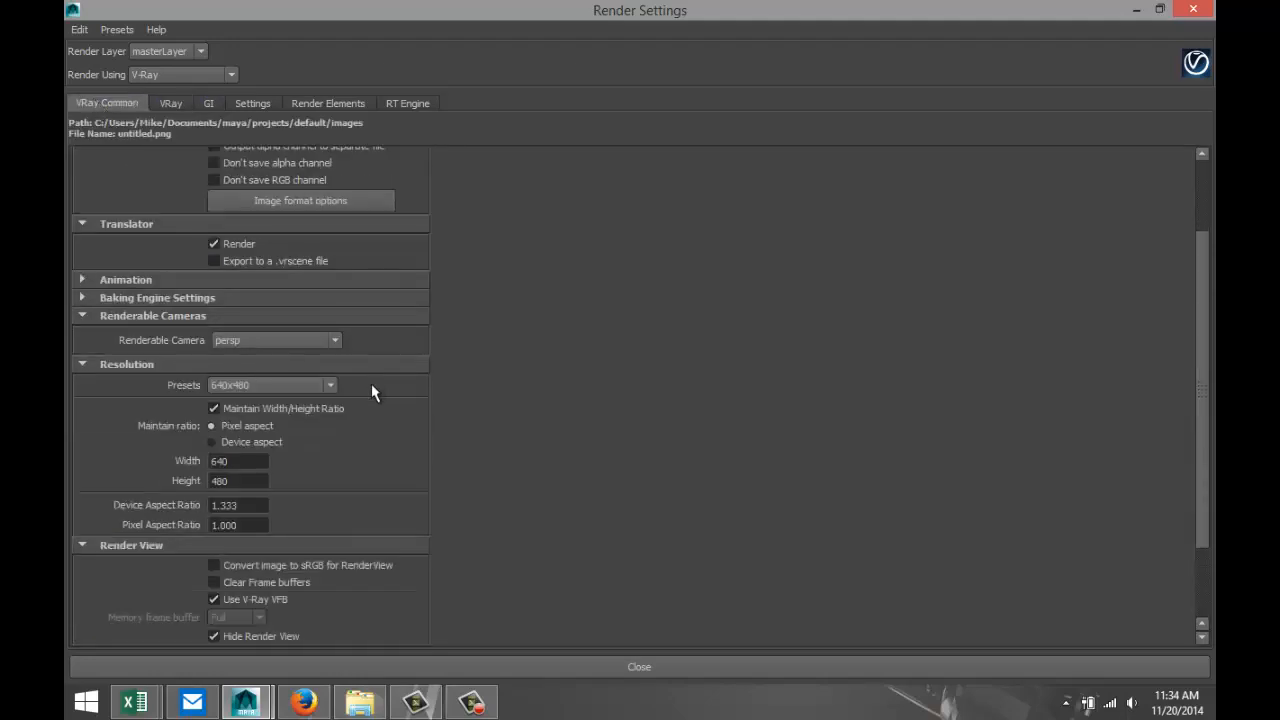
pyautogui.click(330, 387)
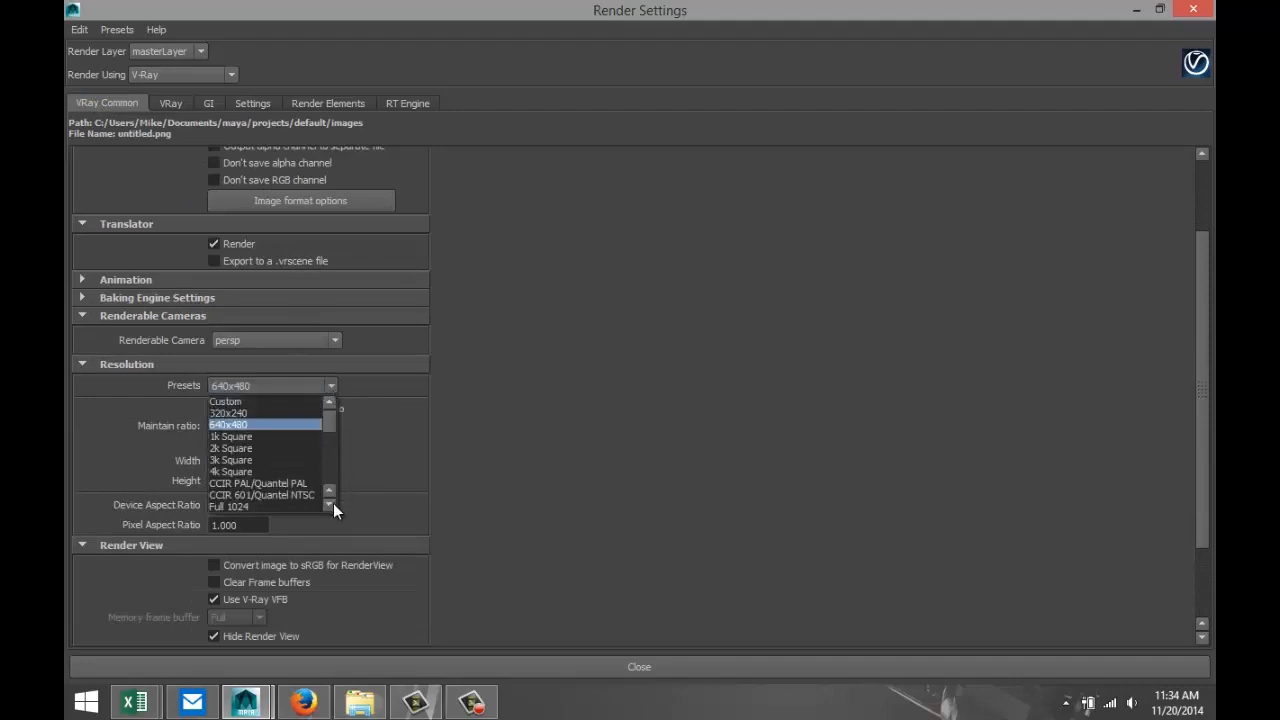
pyautogui.click(333, 503)
pyautogui.click(333, 503)
pyautogui.click(300, 495)
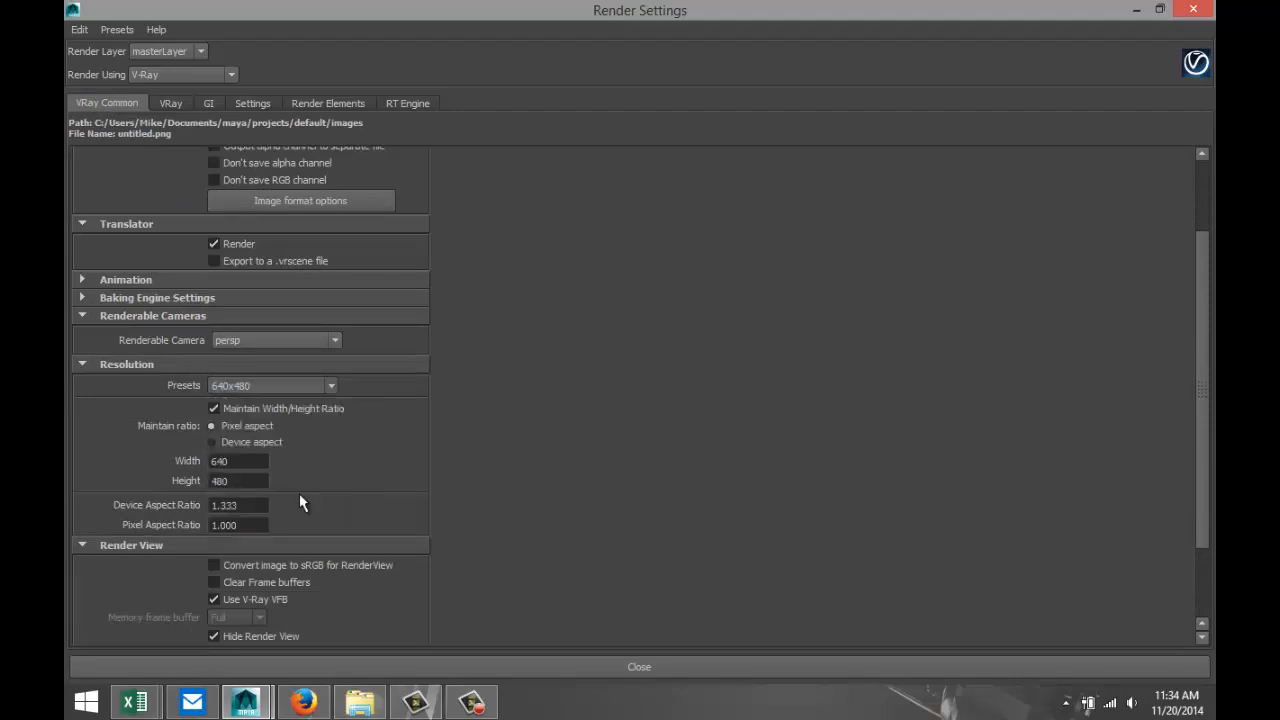
pyautogui.click(1137, 11)
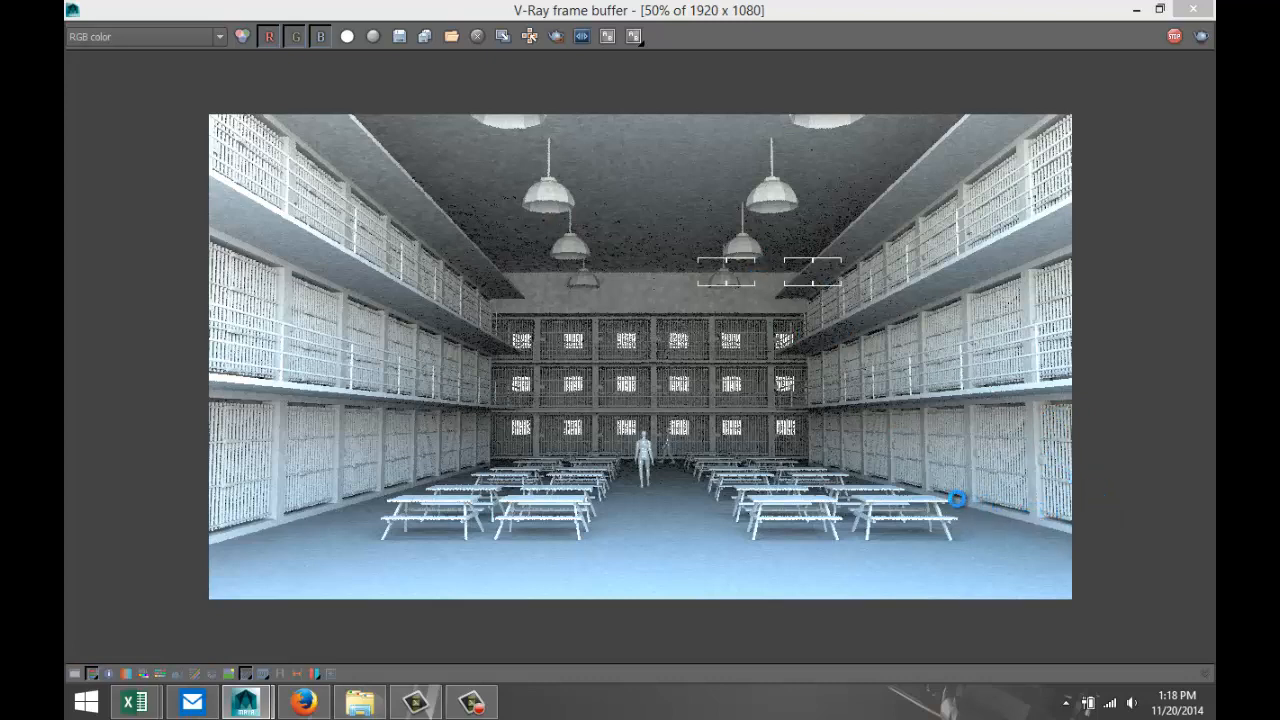
# Examine the cell block render in the V-Ray frame buffer up close, covering both side cell walls, the rear cells, tables and figures, and return to the scene.
pyautogui.doubleClick(965, 462)
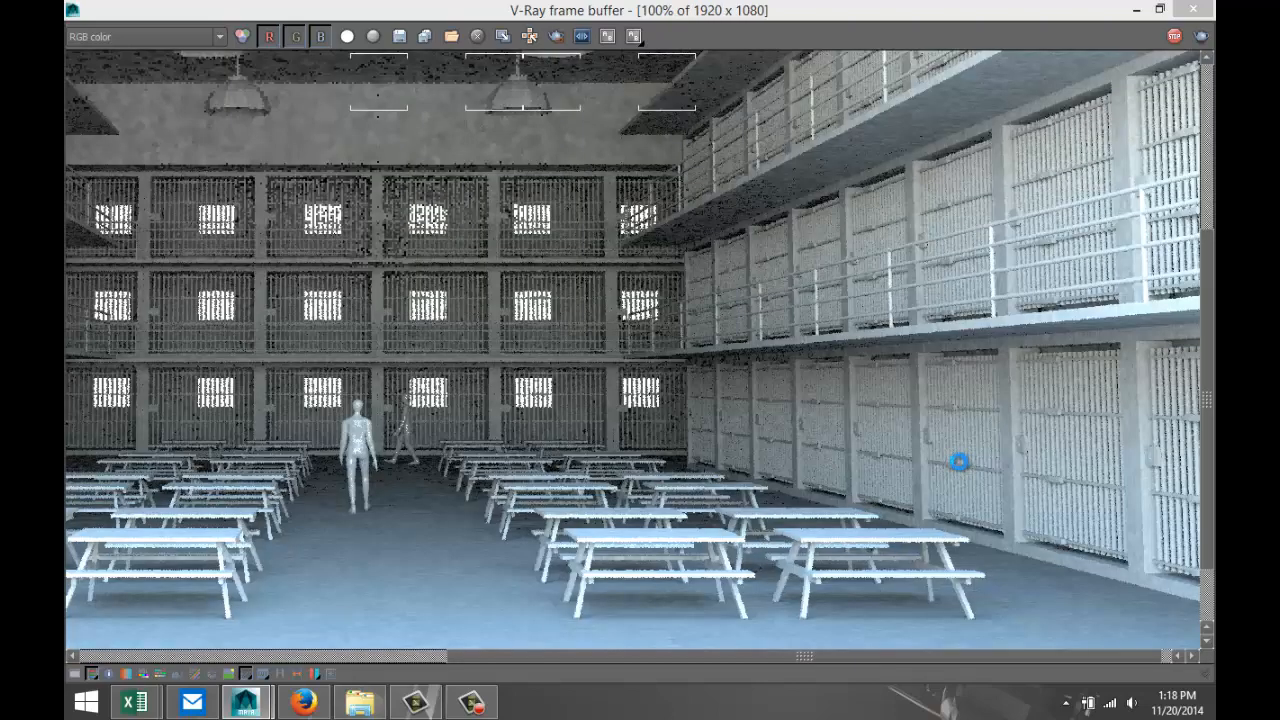
pyautogui.scroll(1, 727, 162)
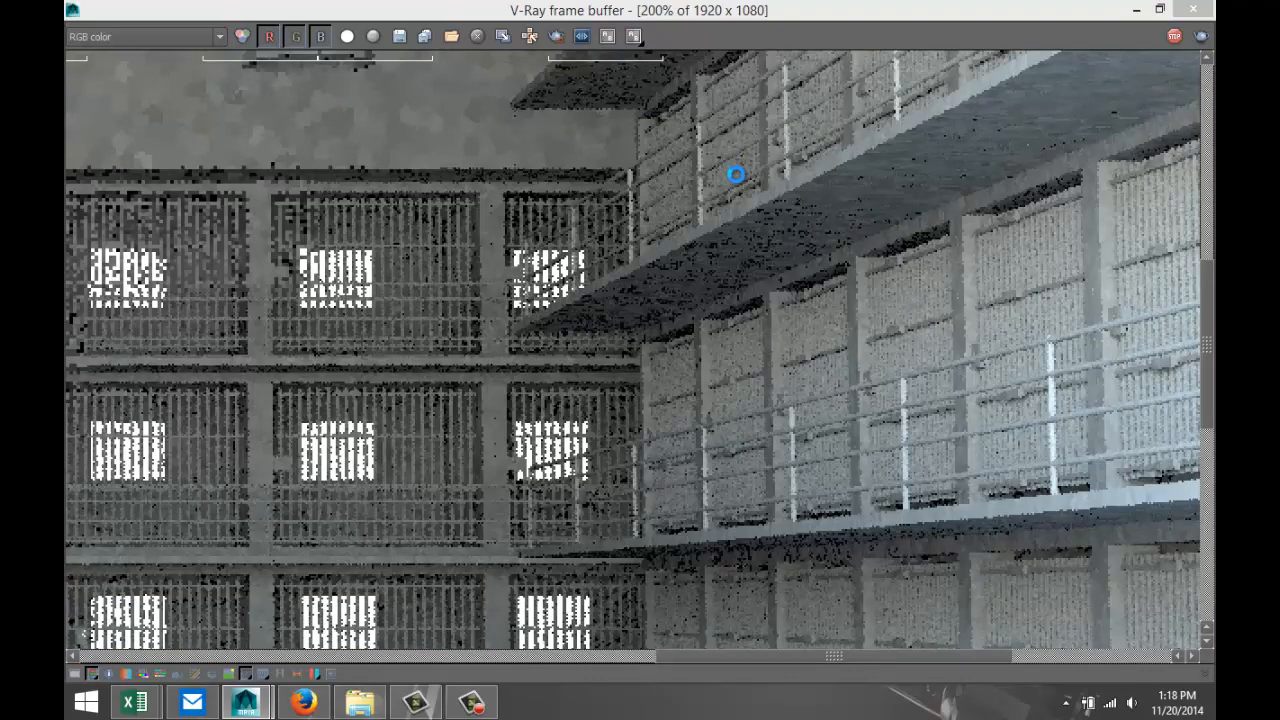
pyautogui.scroll(-2, 735, 175)
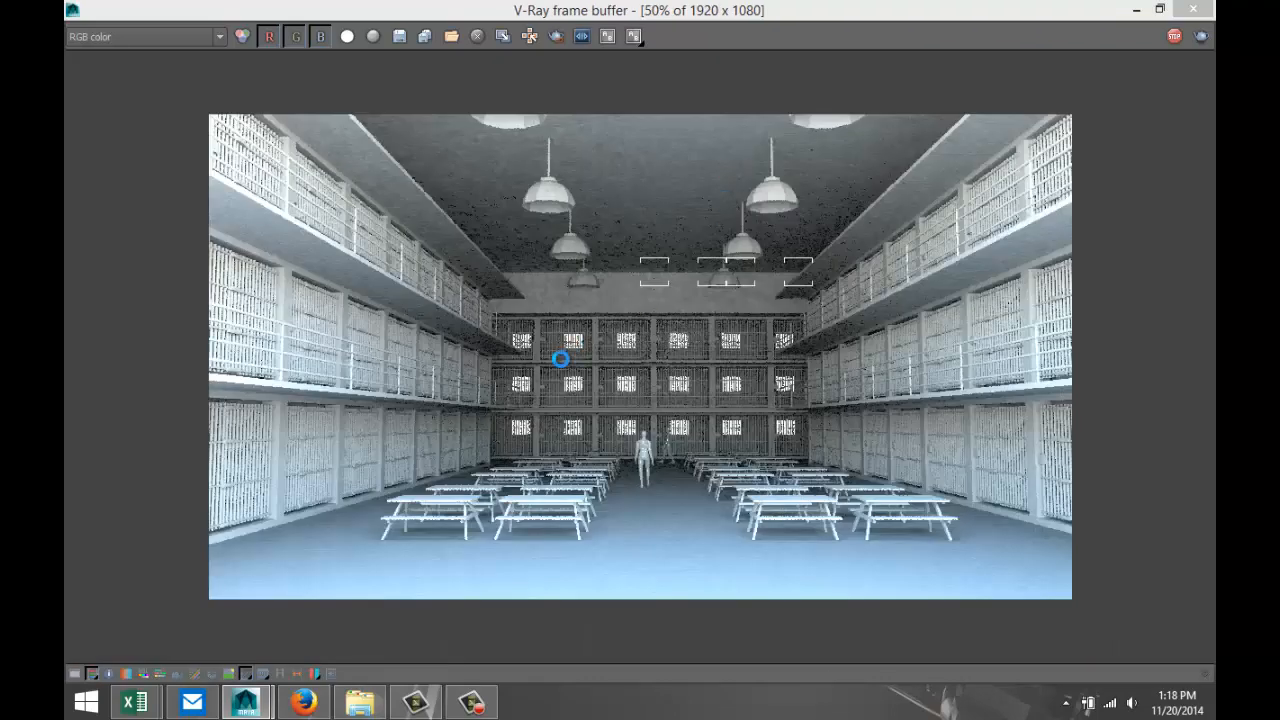
pyautogui.scroll(1, 365, 375)
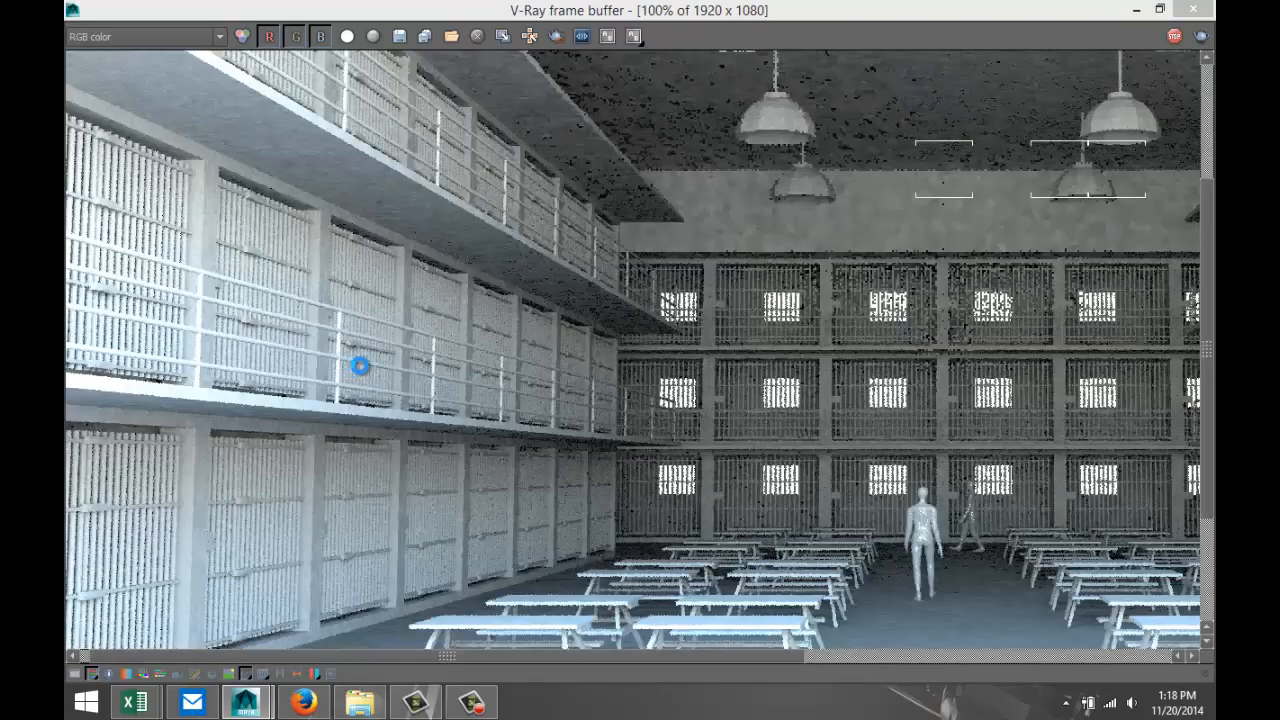
pyautogui.scroll(-2, 493, 390)
pyautogui.scroll(1, 586, 440)
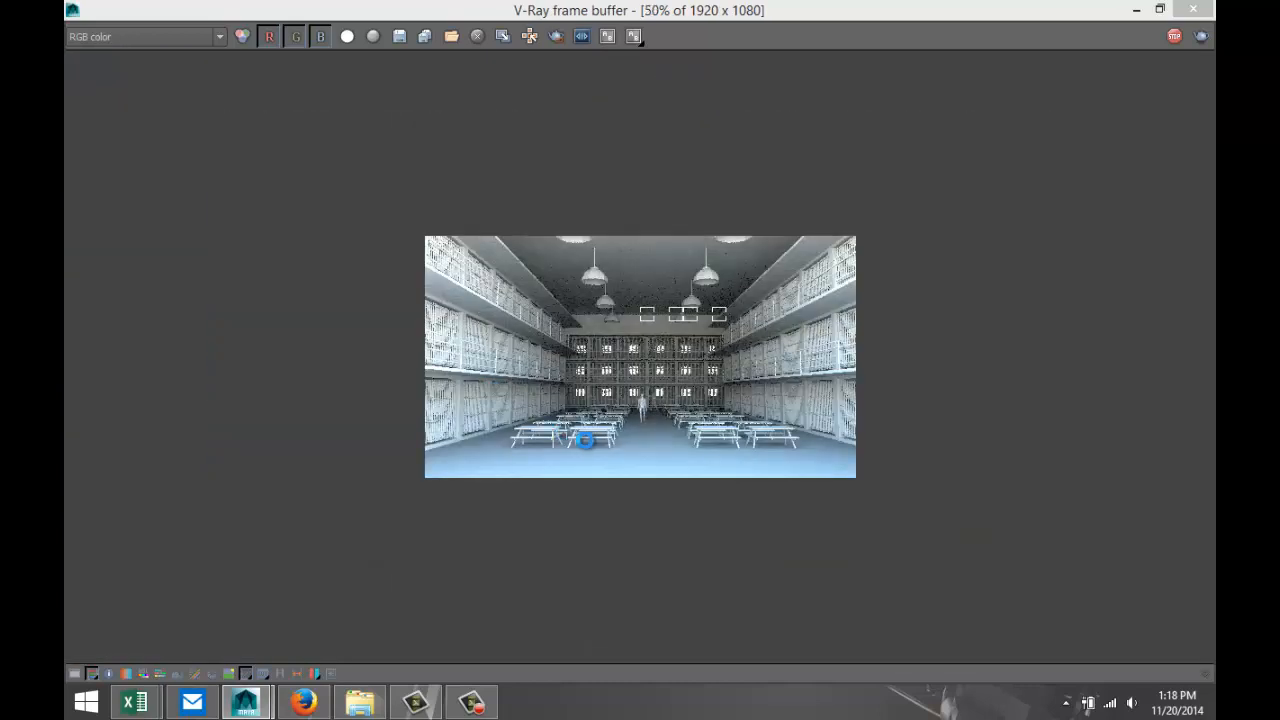
pyautogui.scroll(2, 572, 478)
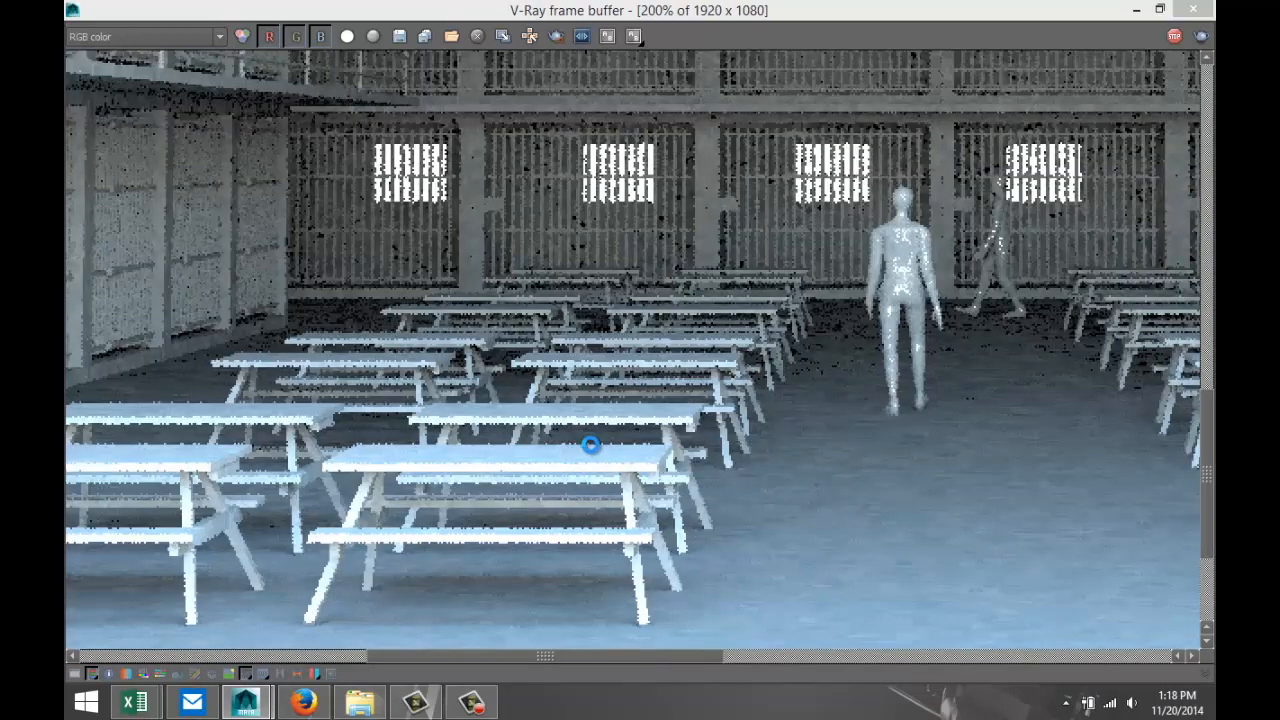
pyautogui.scroll(-1, 591, 444)
pyautogui.scroll(-1, 591, 444)
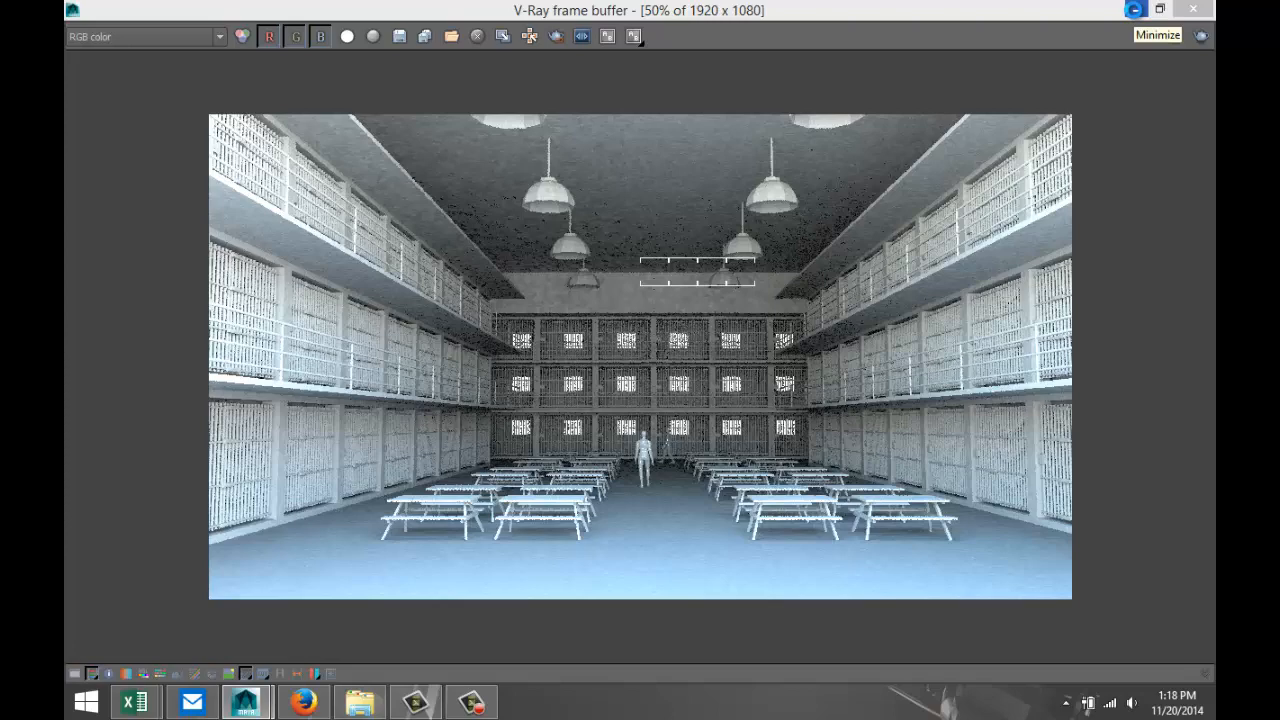
pyautogui.click(1133, 10)
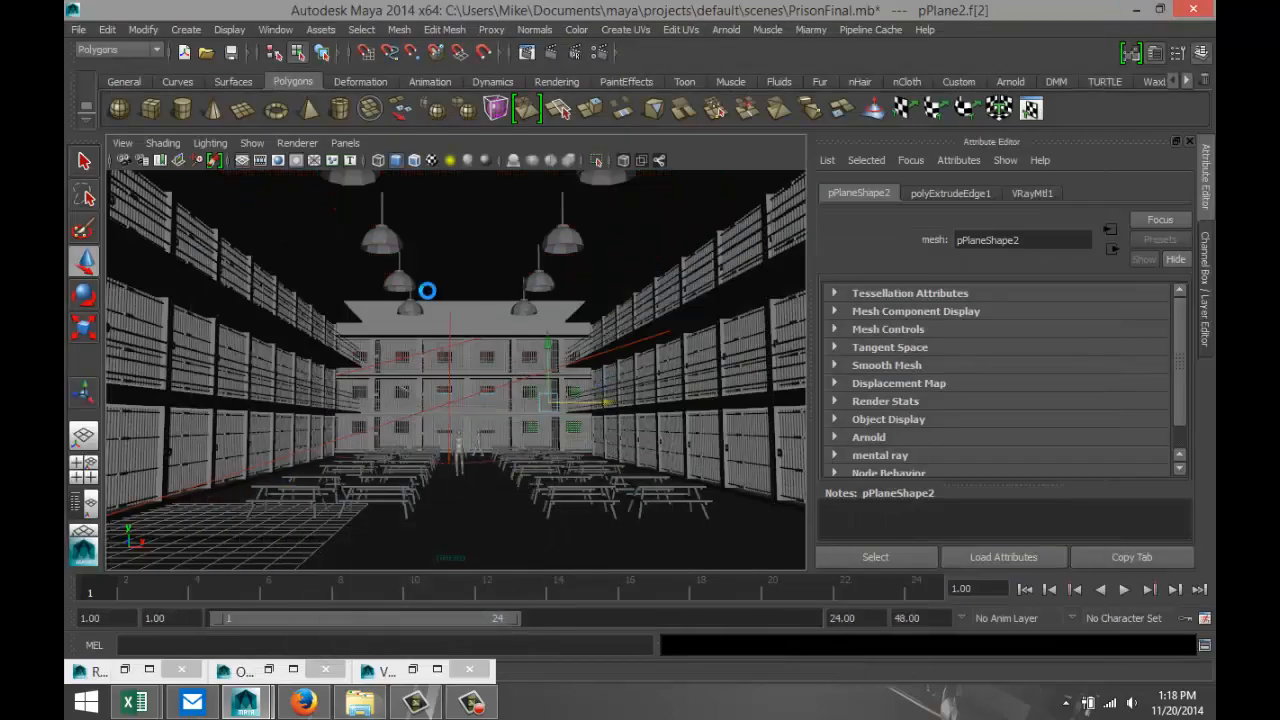